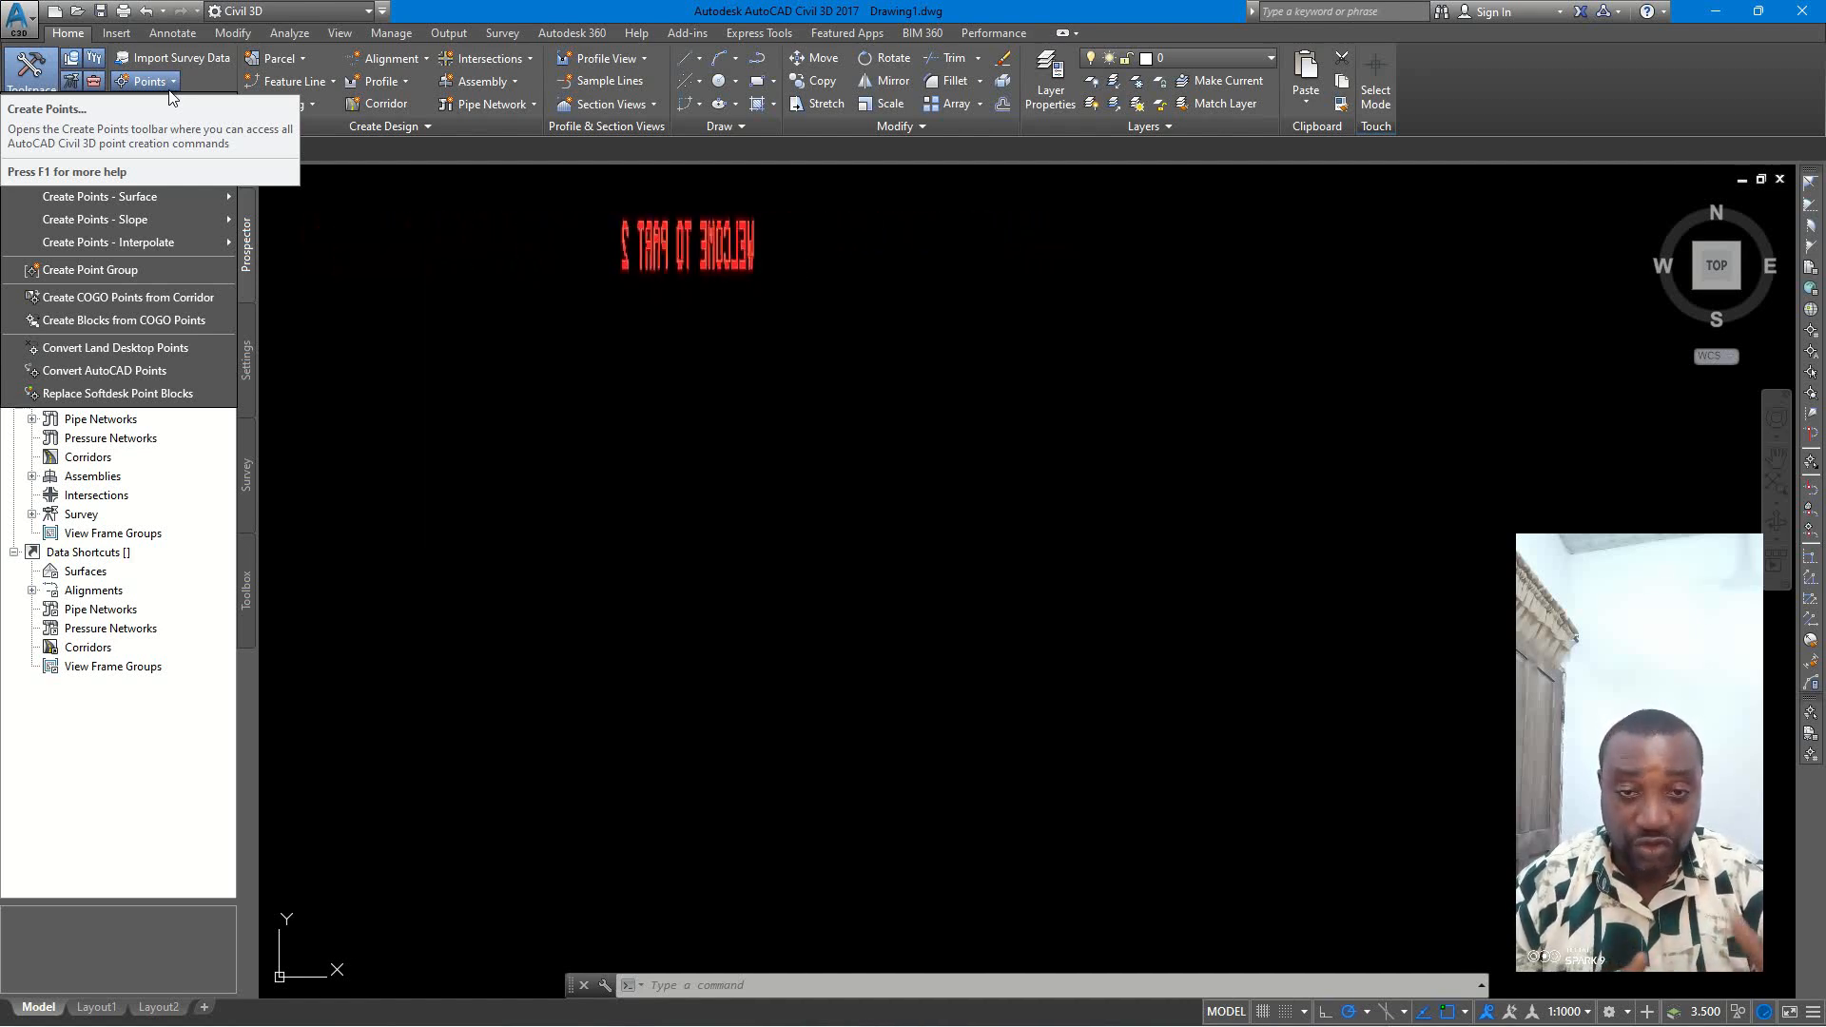
# - Open the point creation tools and start the Import Points command
pyautogui.click(167, 440)
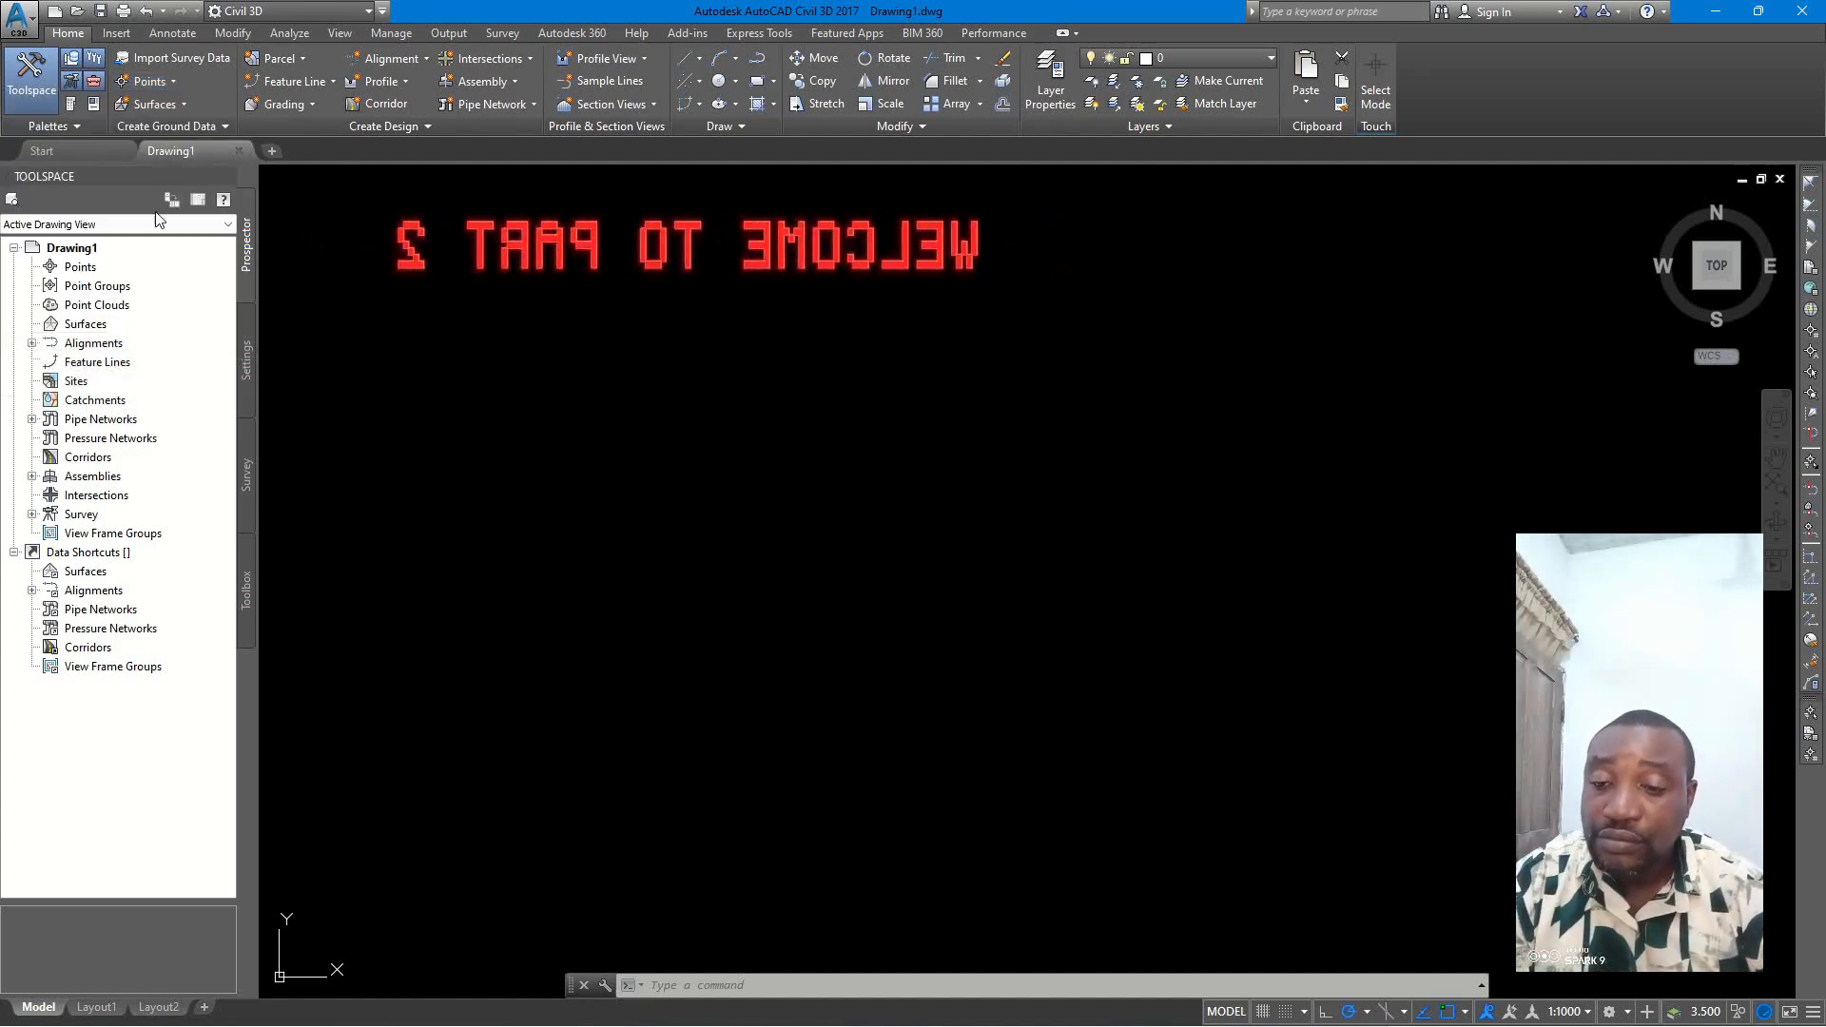
pyautogui.click(173, 82)
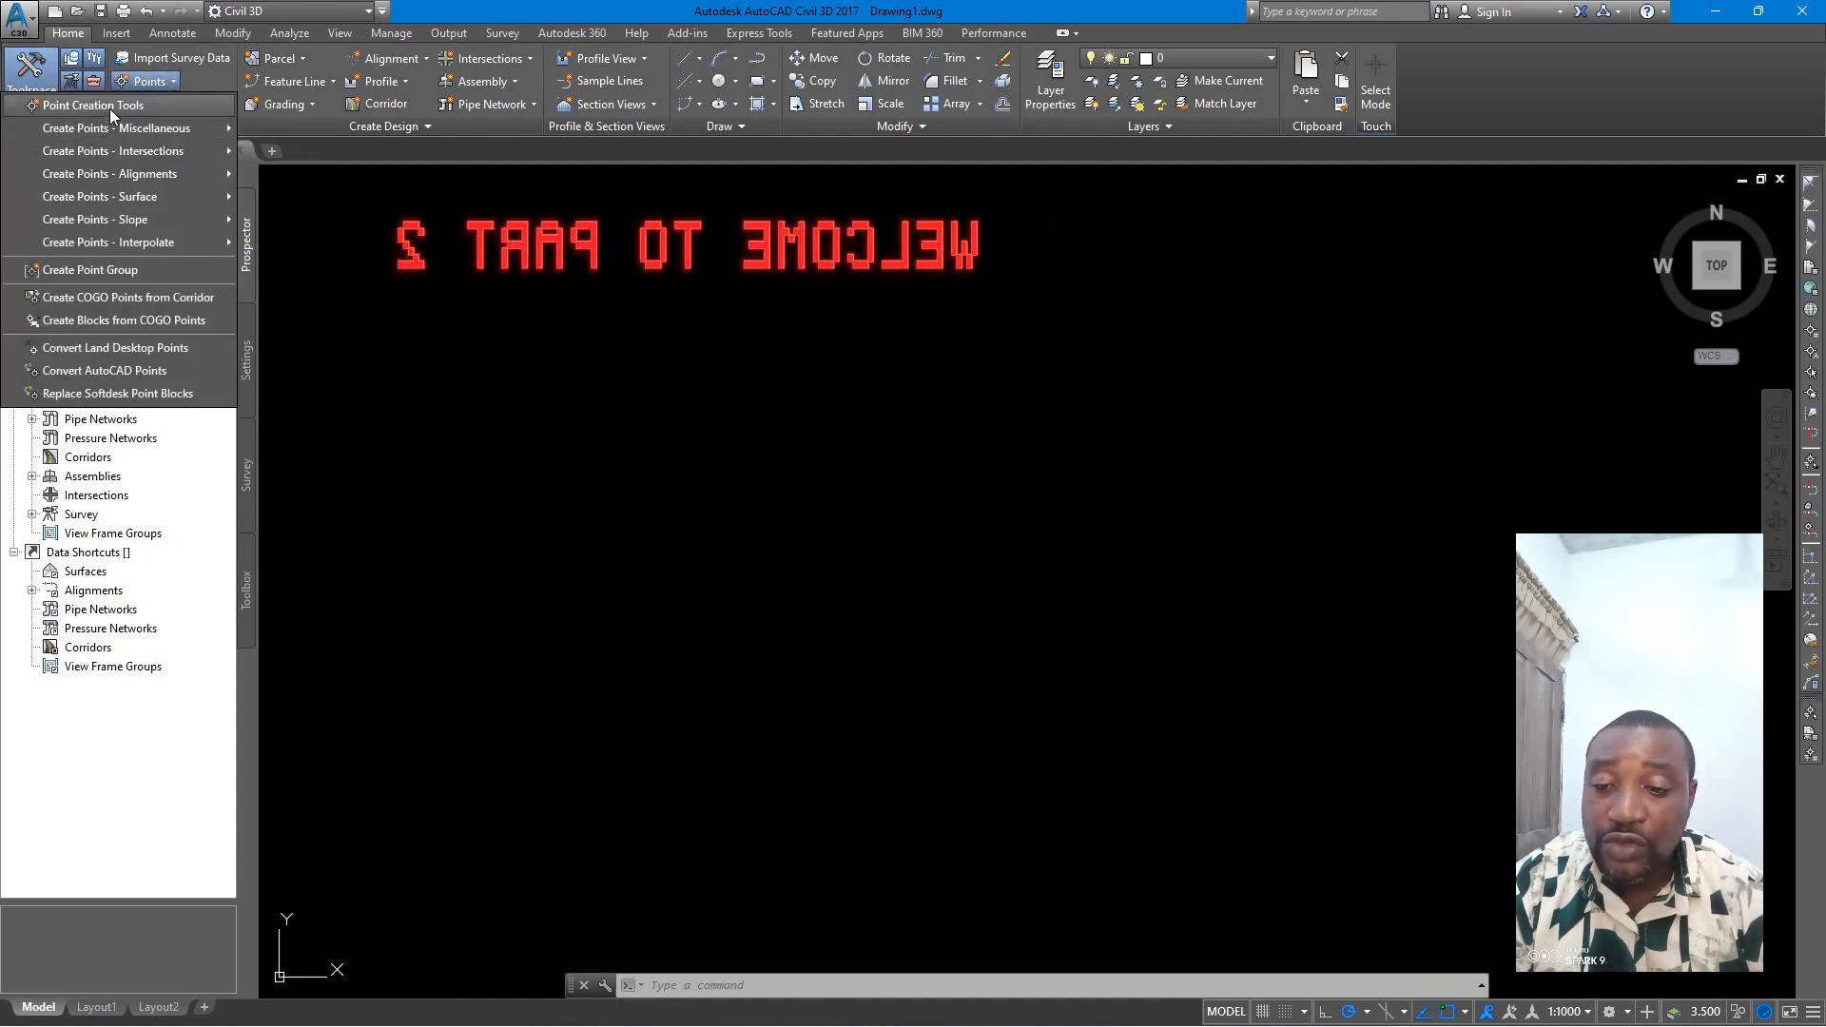
pyautogui.click(291, 202)
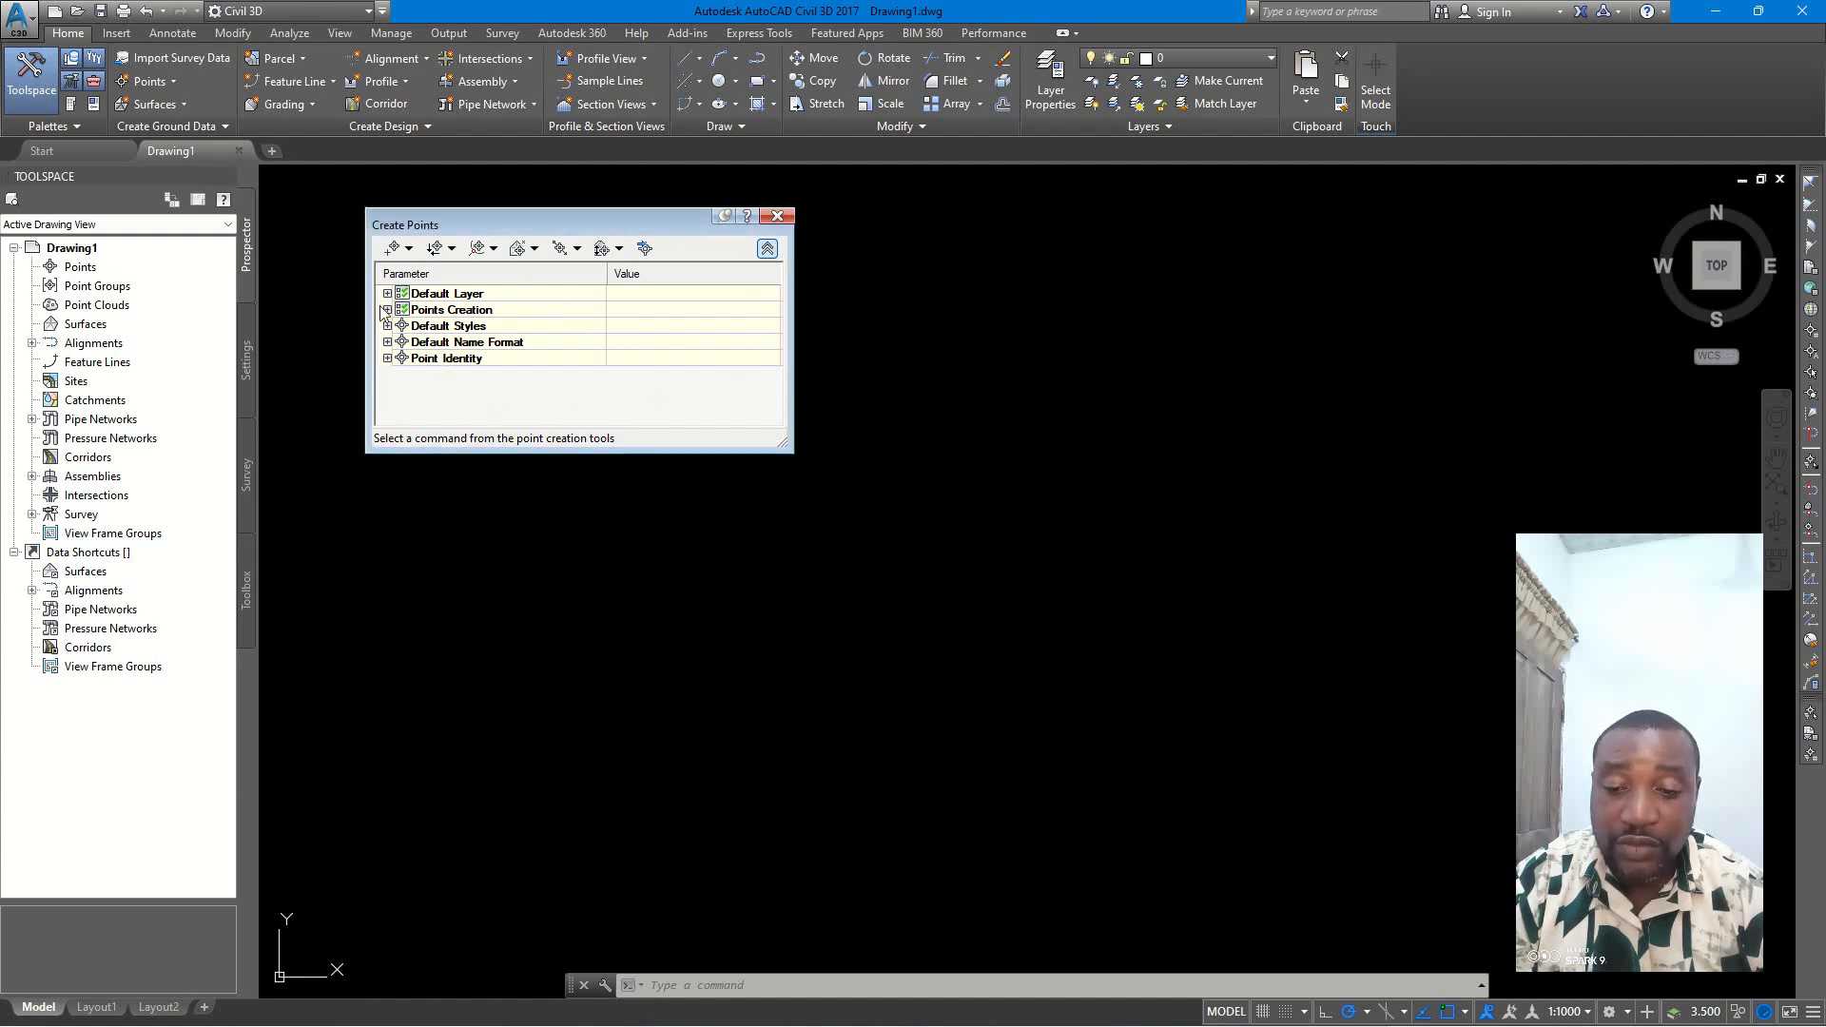
pyautogui.click(644, 251)
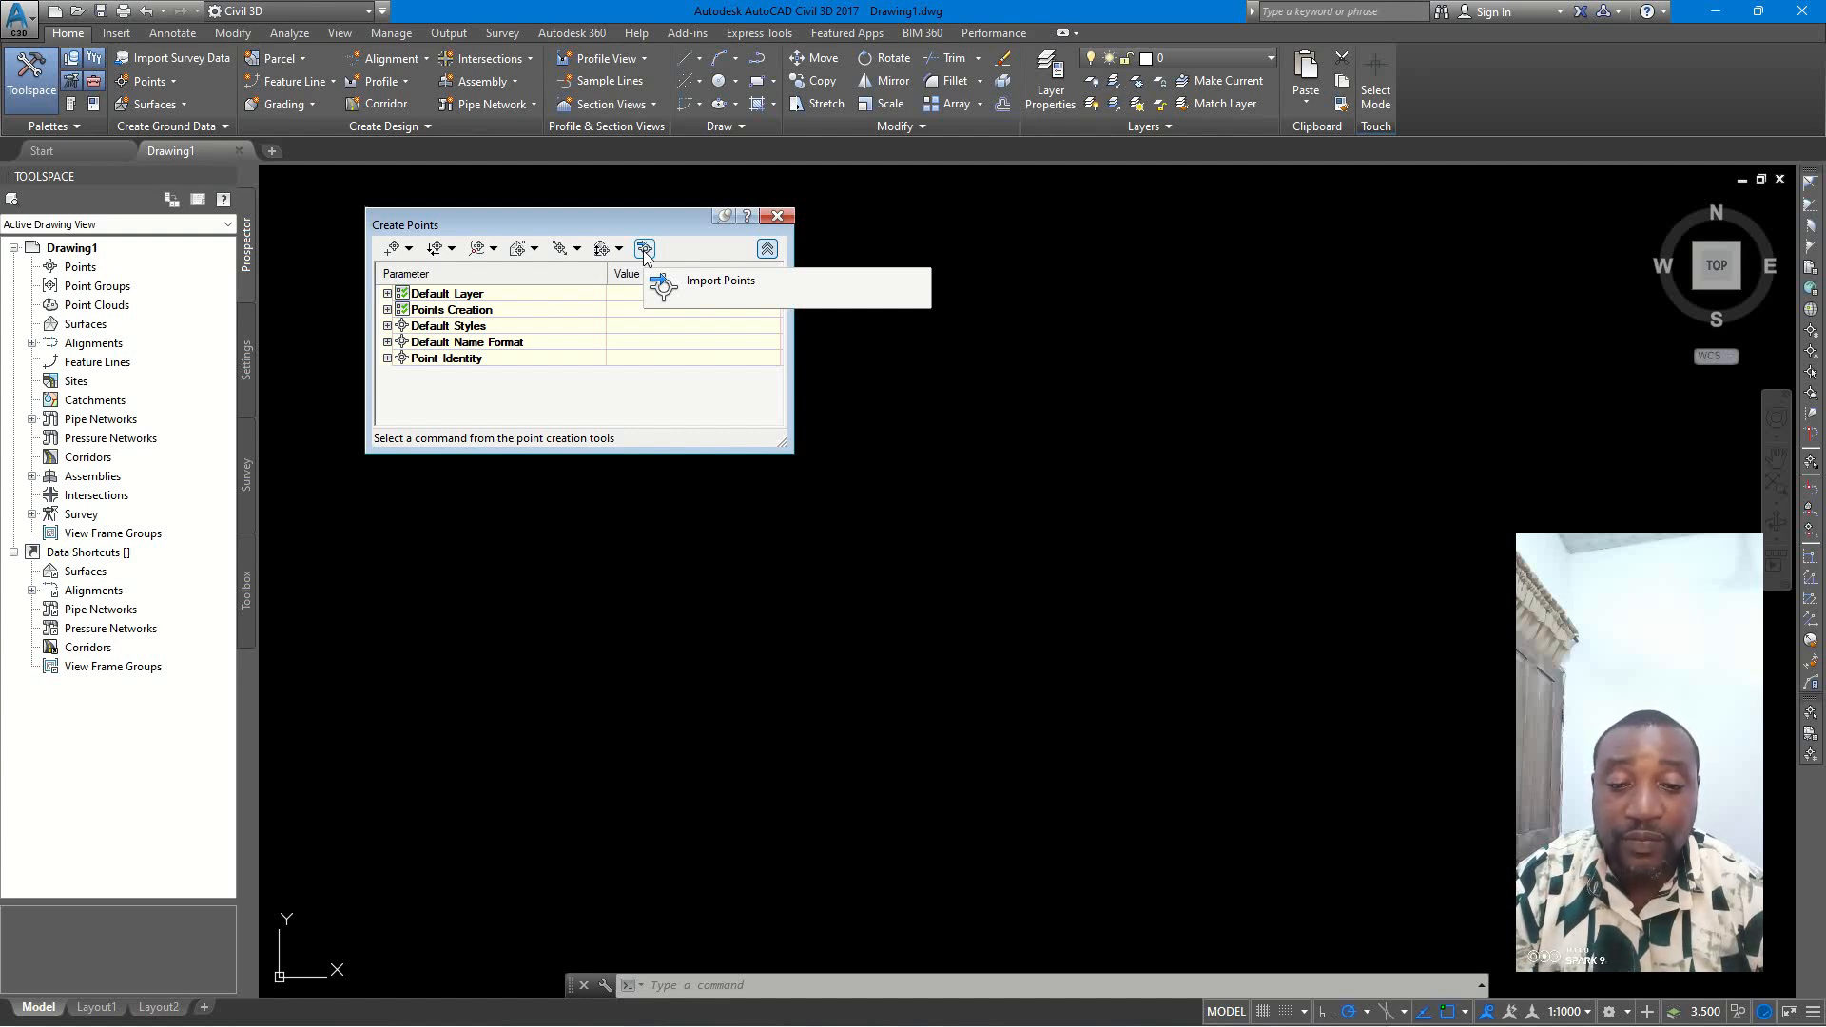
pyautogui.click(644, 250)
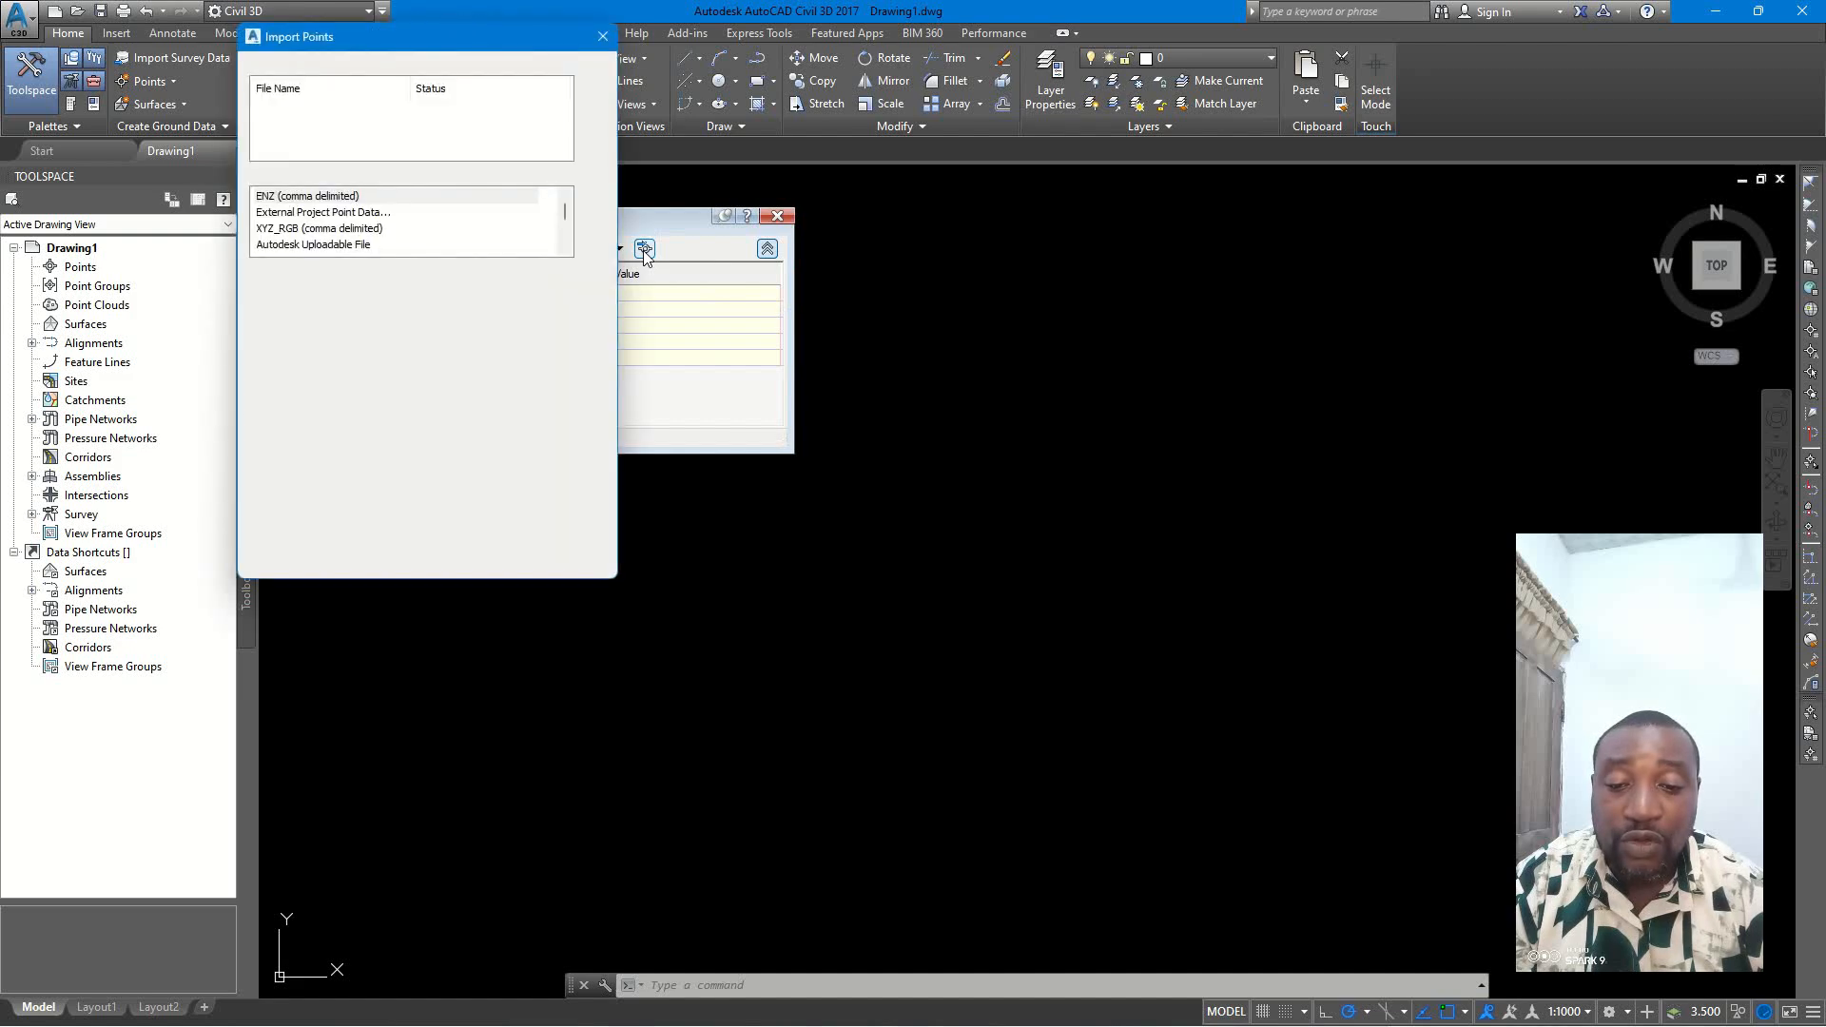
pyautogui.click(255, 380)
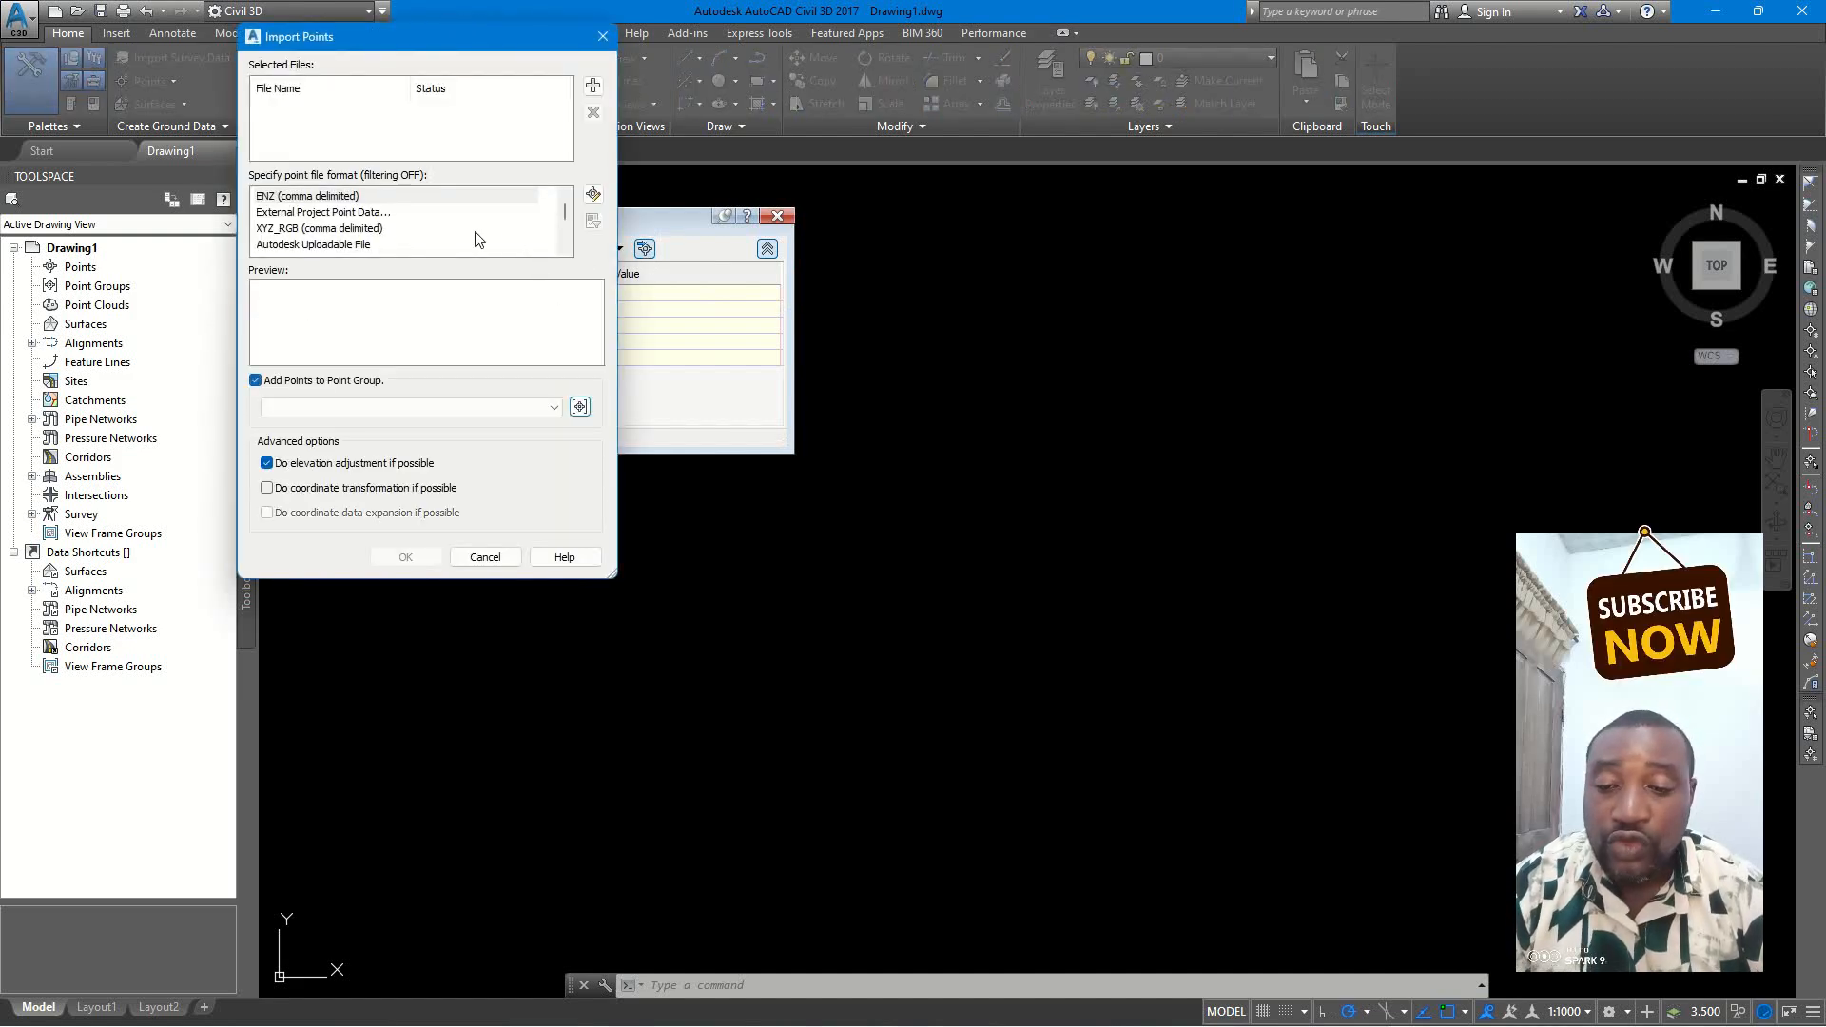
# - Try the PNEZD comma-delimited and space-delimited point file formats for the import
pyautogui.moveTo(563, 215); pyautogui.dragTo(567, 232)
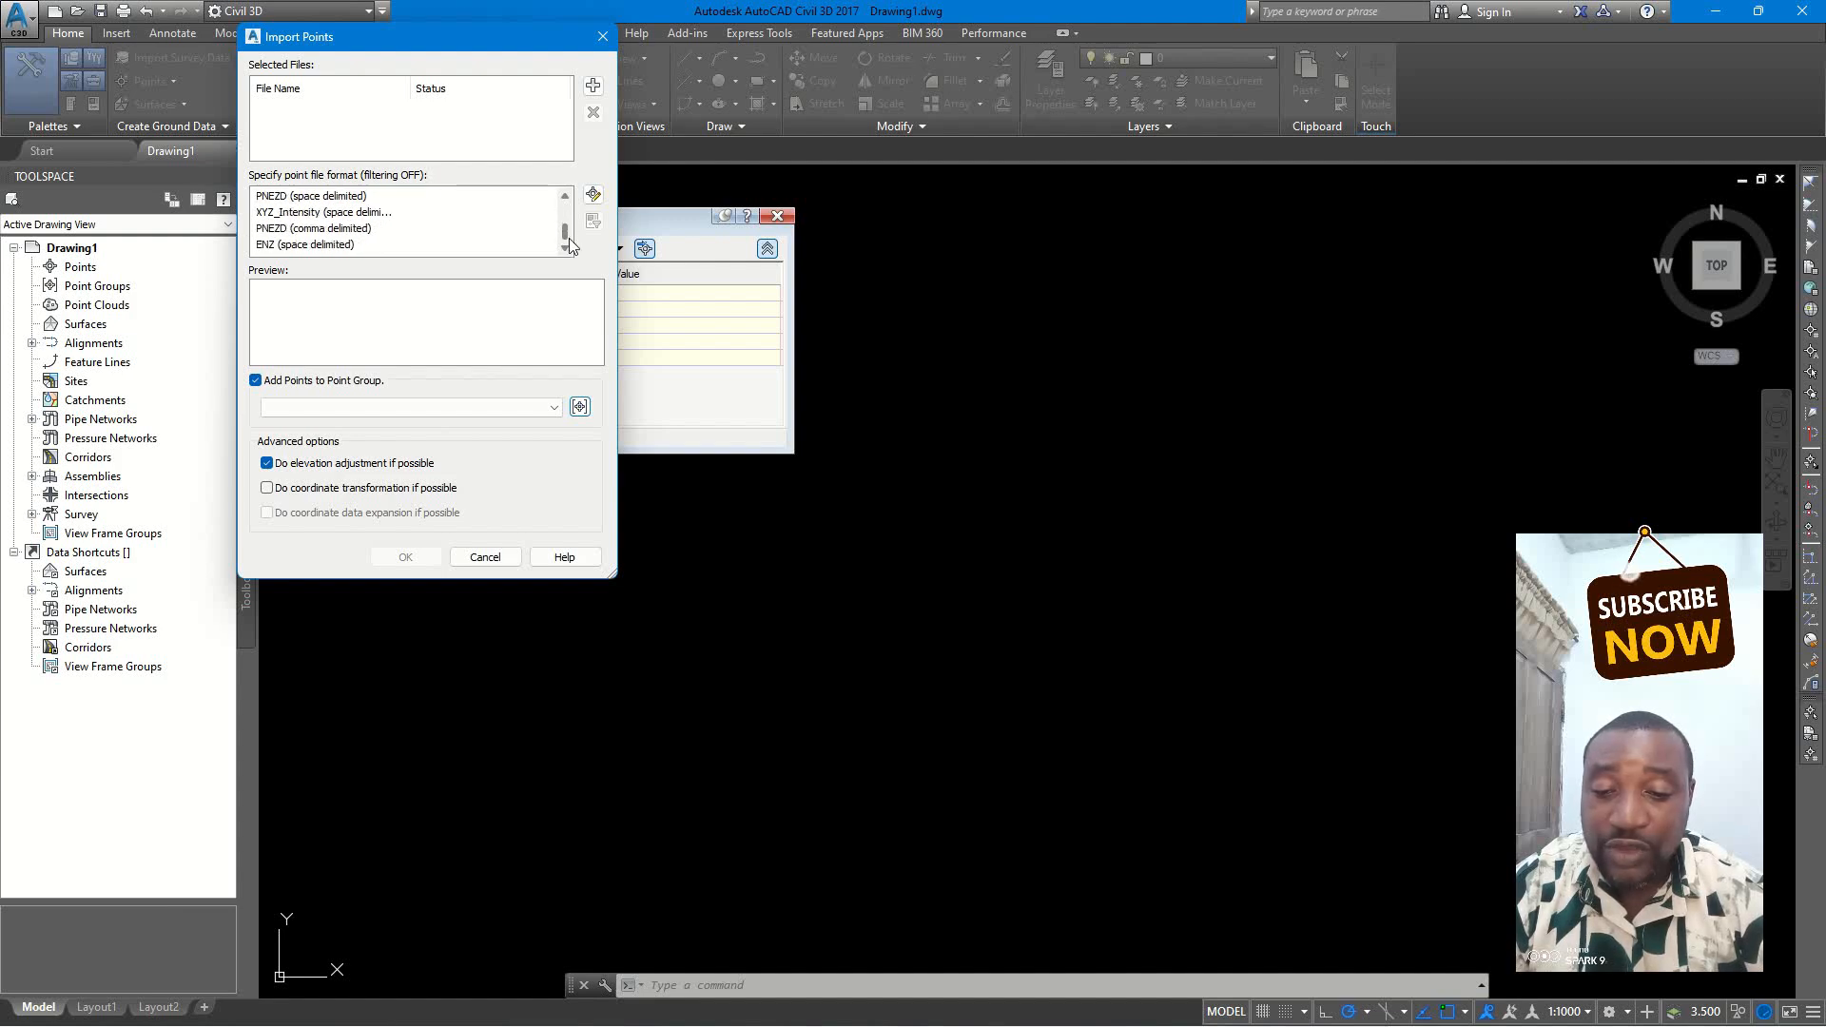
pyautogui.click(288, 233)
pyautogui.scroll(1, 286, 233)
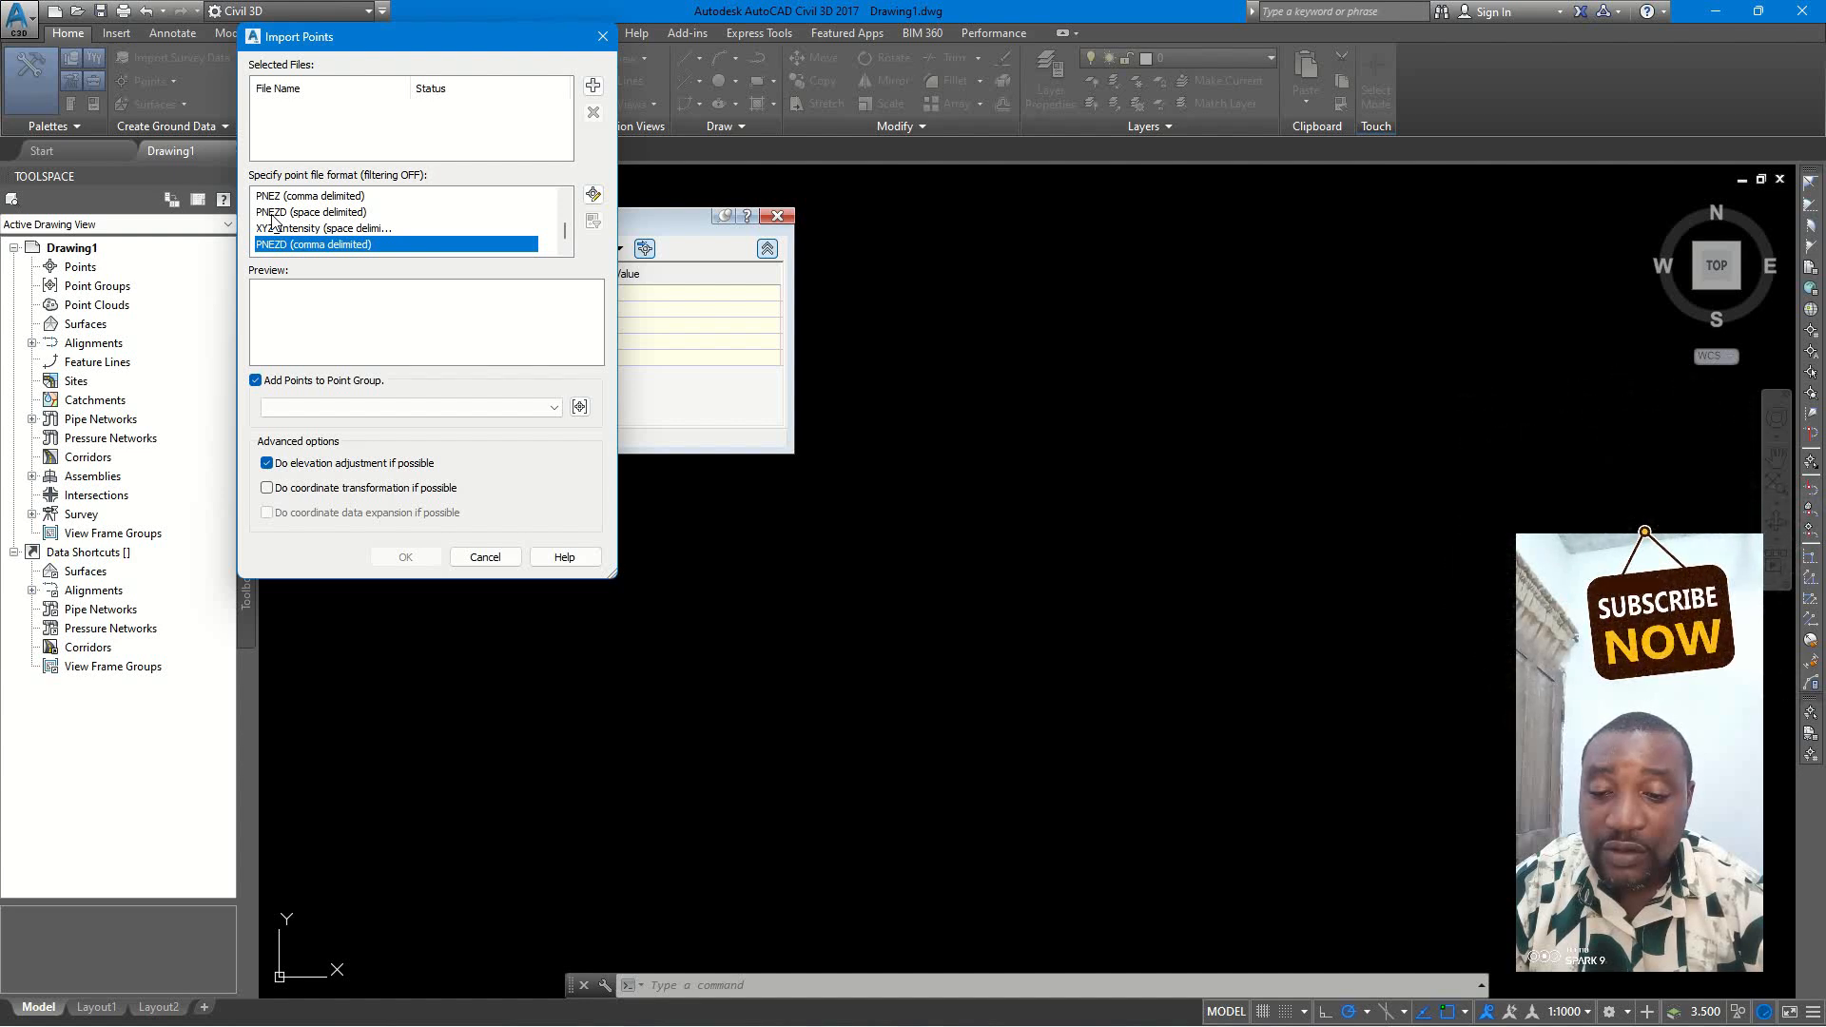
pyautogui.click(275, 212)
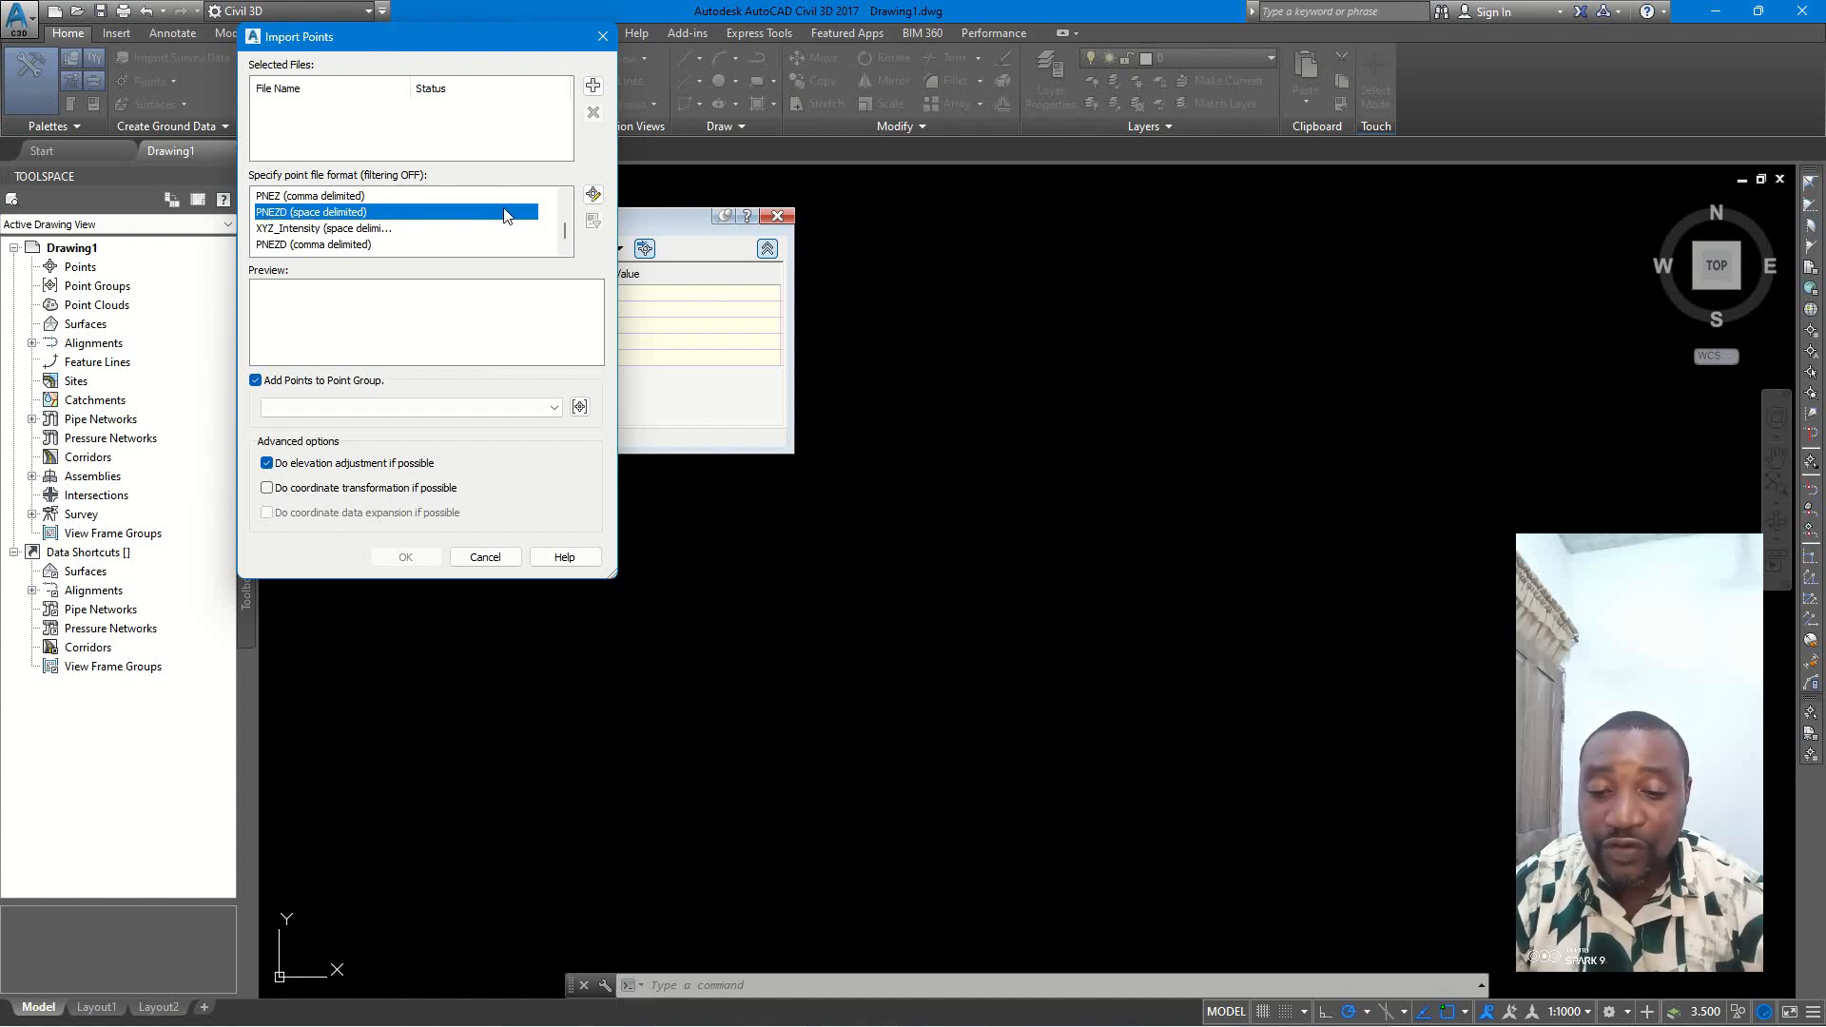
# - Set the point file format for the import to PENZD (space delimited)
pyautogui.click(565, 196)
pyautogui.click(565, 196)
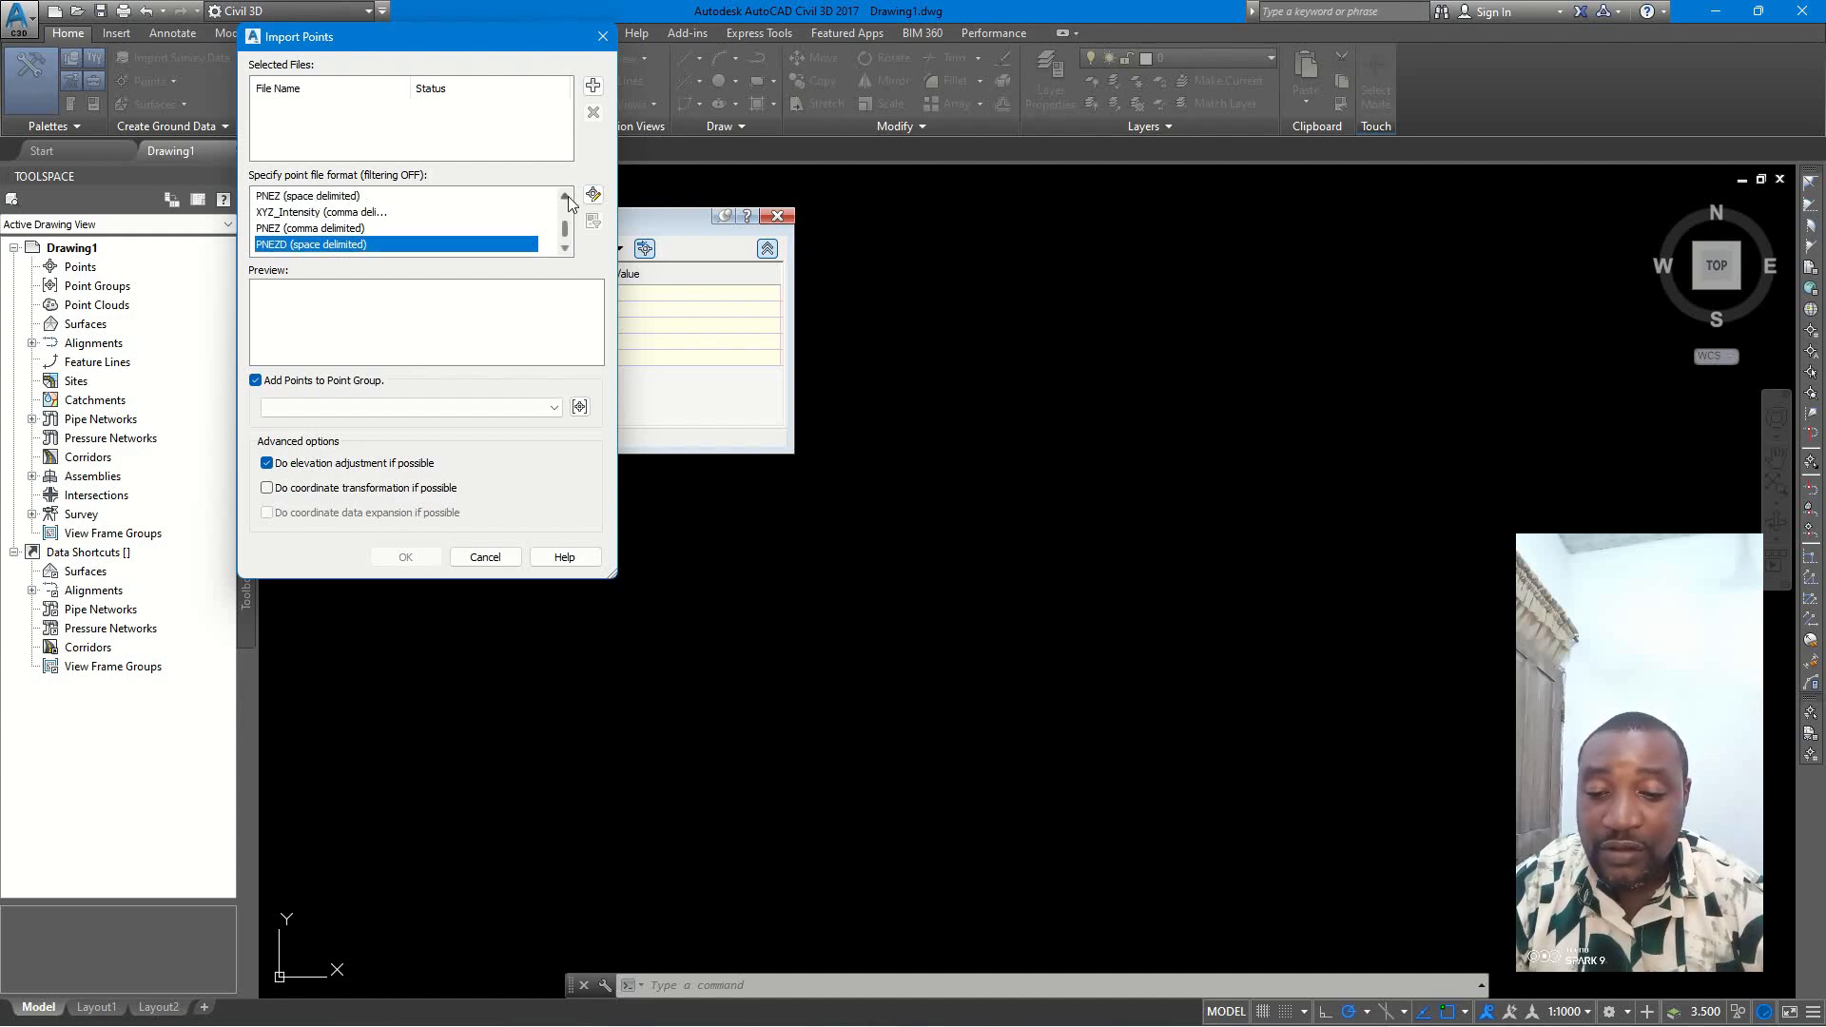
pyautogui.click(566, 196)
pyautogui.click(565, 196)
pyautogui.click(566, 196)
pyautogui.click(566, 196)
pyautogui.click(566, 195)
pyautogui.click(566, 196)
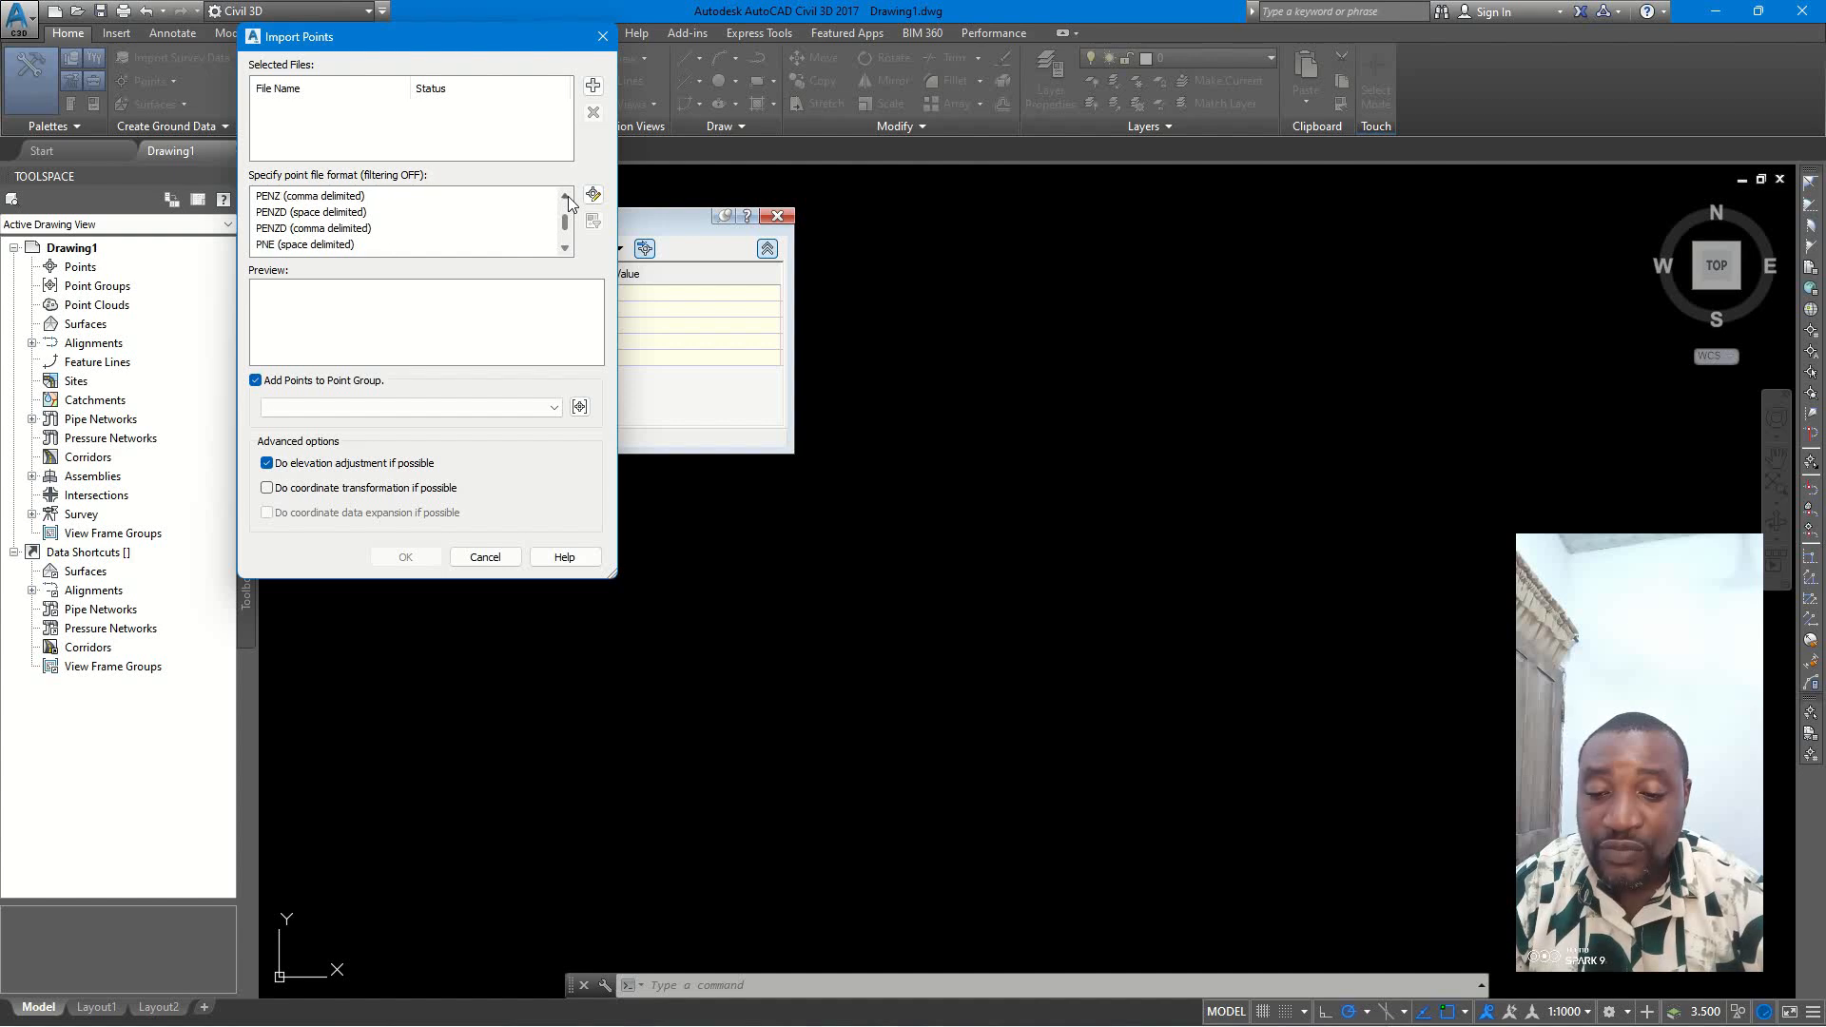
pyautogui.click(289, 213)
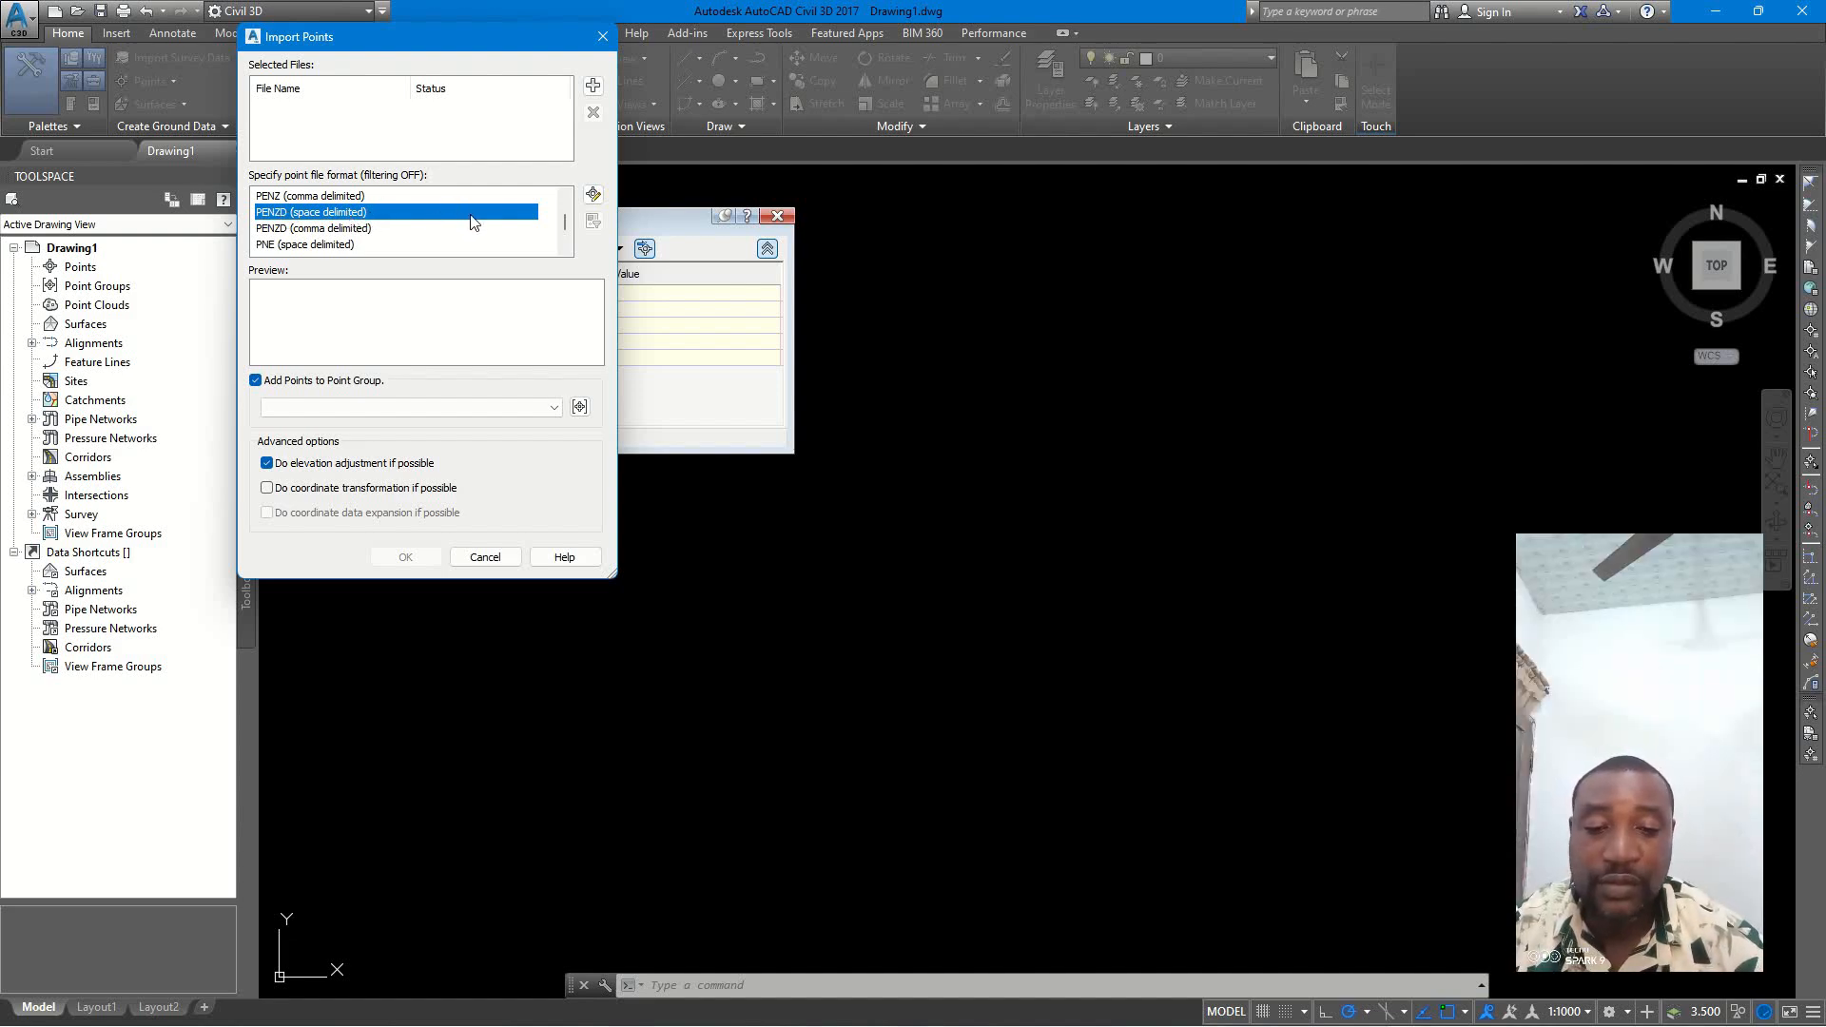
# - Add the "Field information for Lama crescent road" text file from the desktop's lectures folder as the import source
pyautogui.click(596, 87)
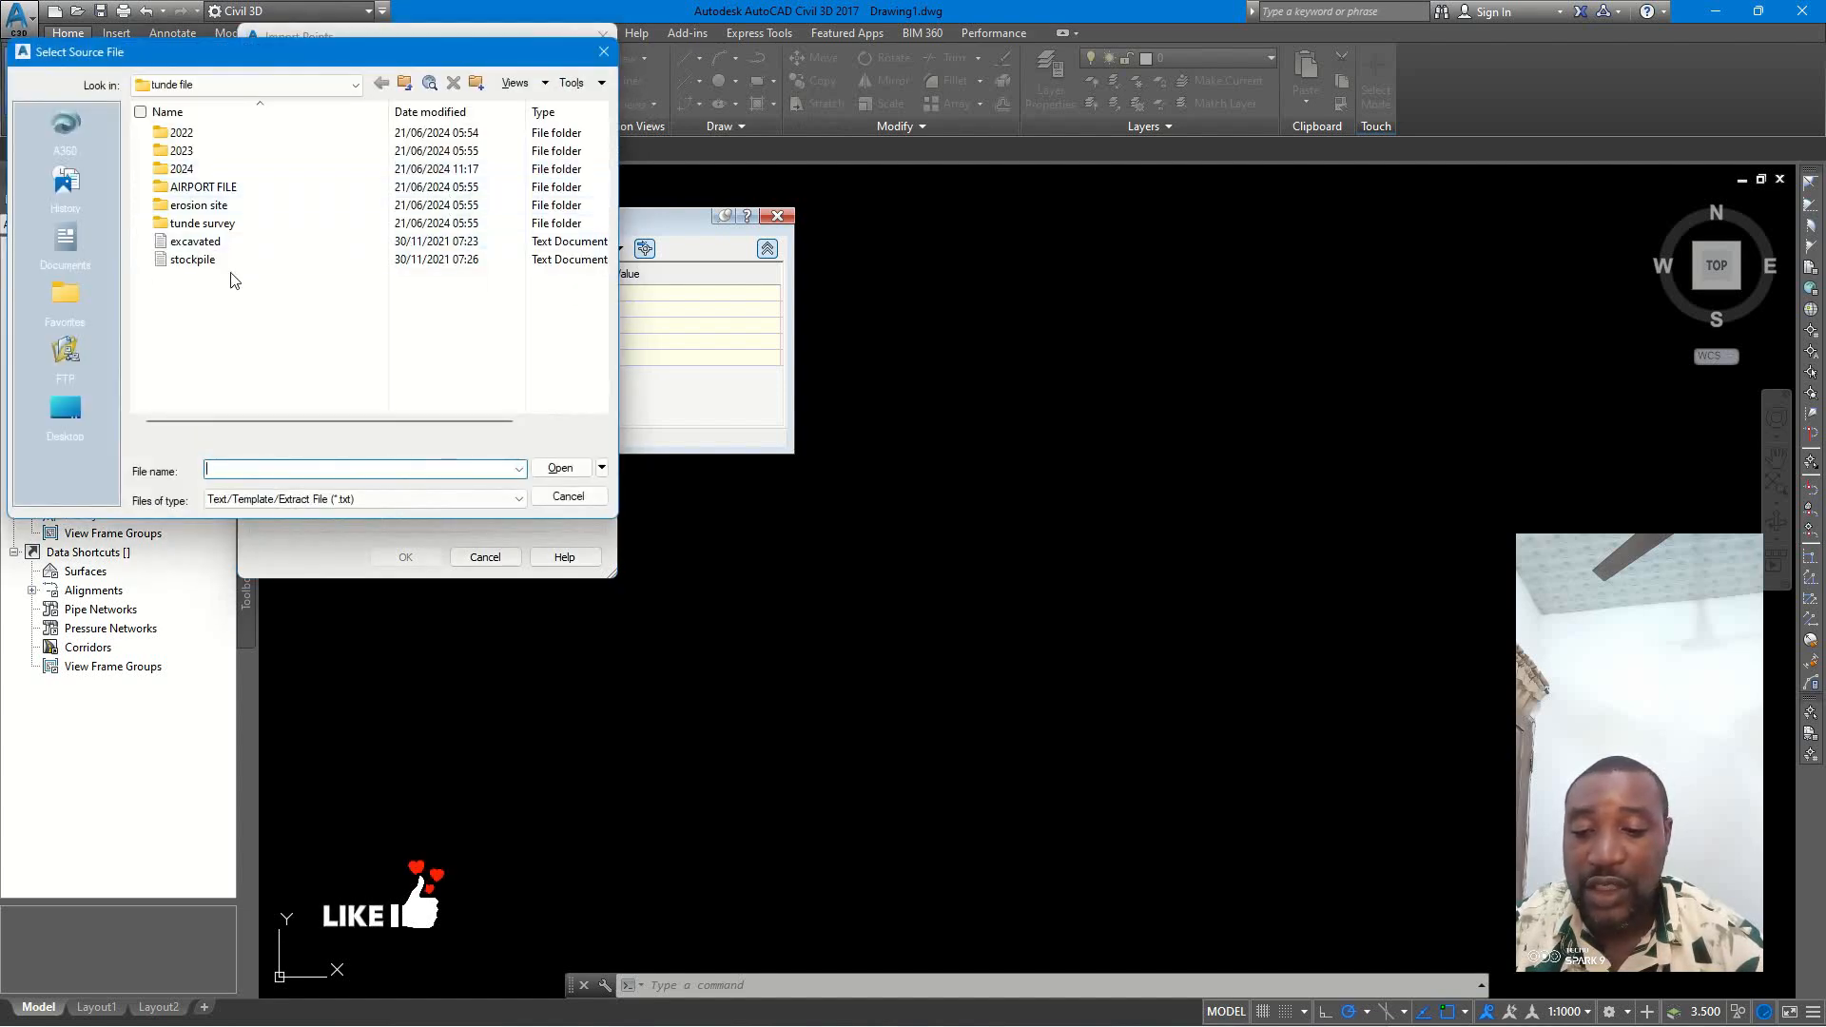
pyautogui.click(59, 405)
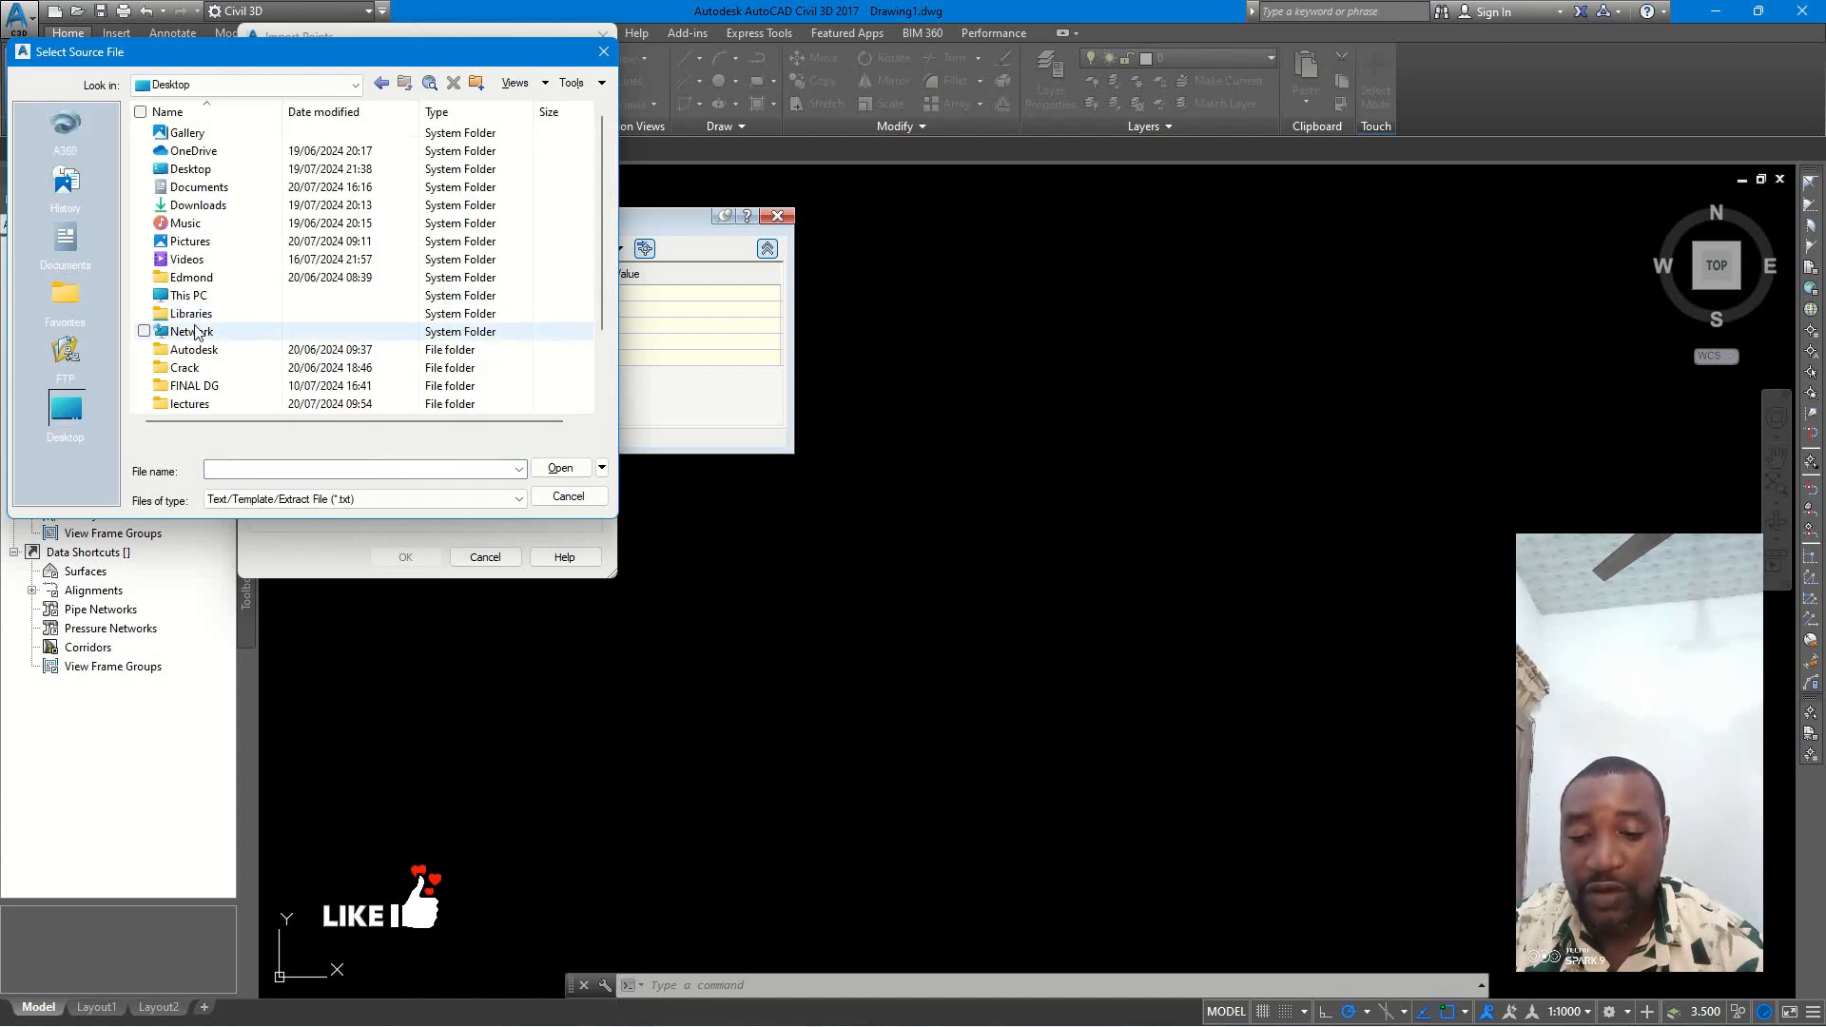
pyautogui.doubleClick(190, 314)
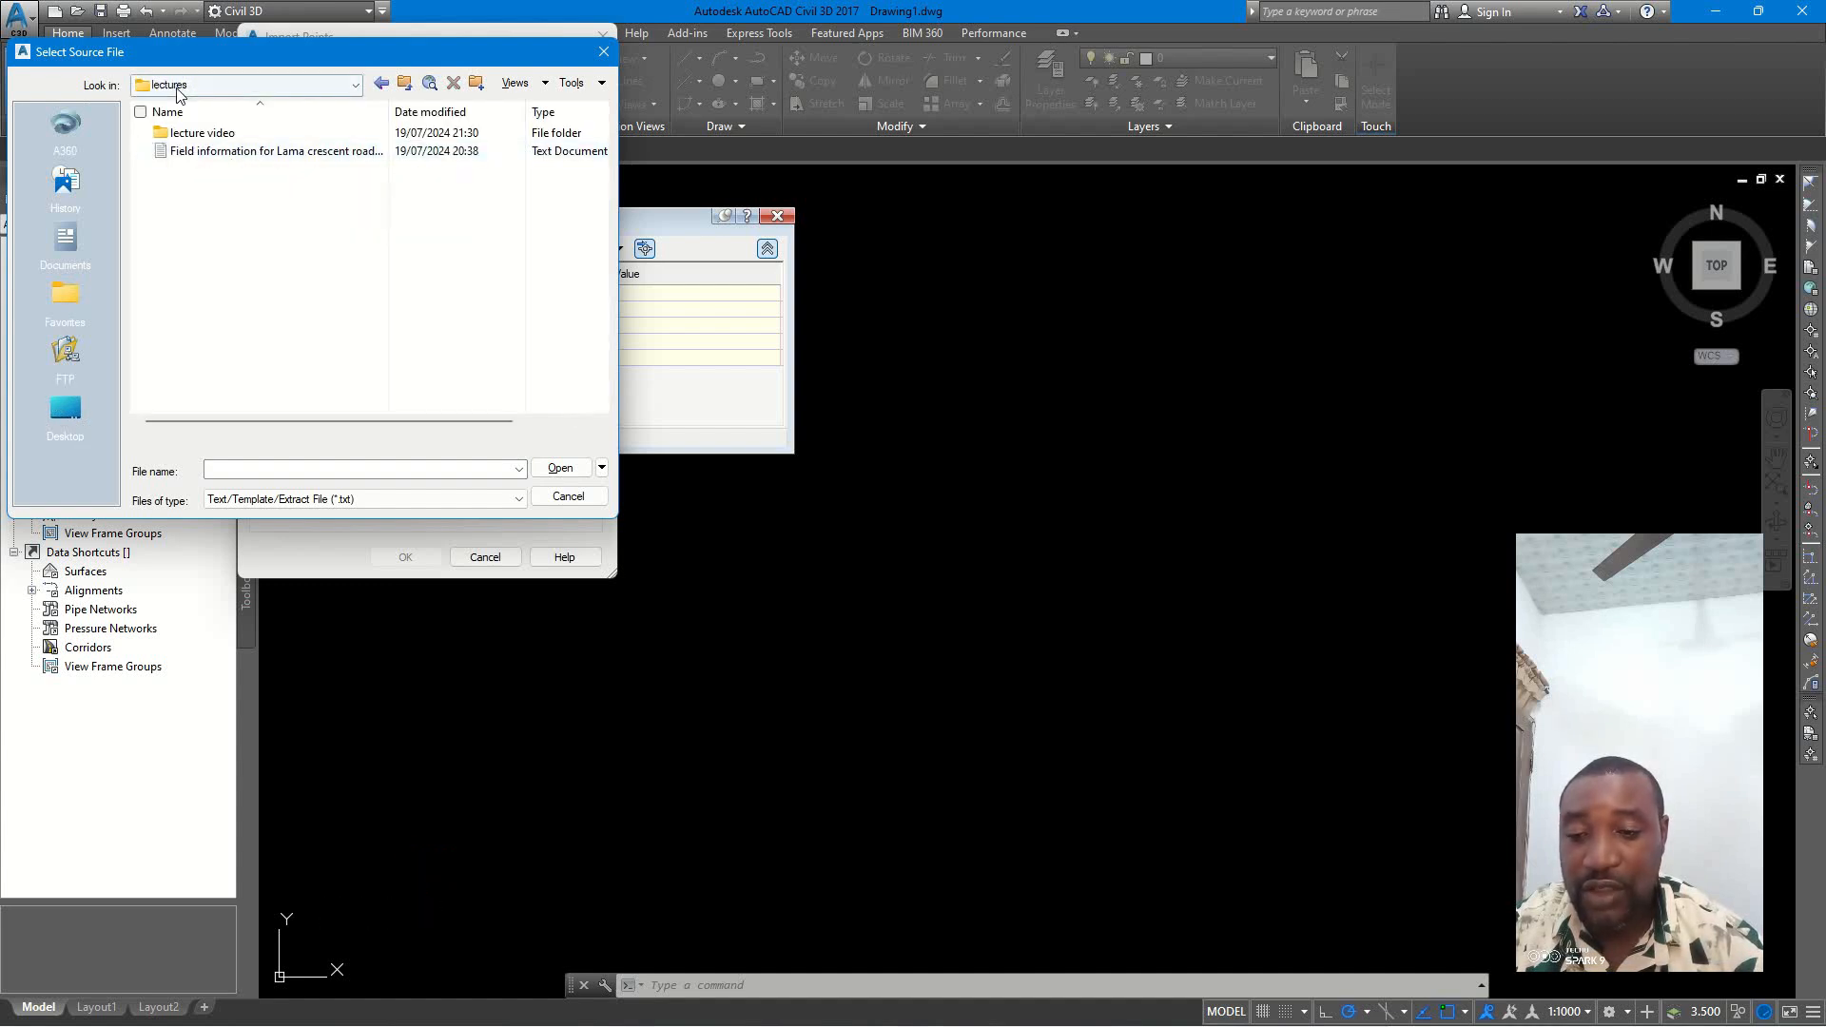
pyautogui.doubleClick(185, 152)
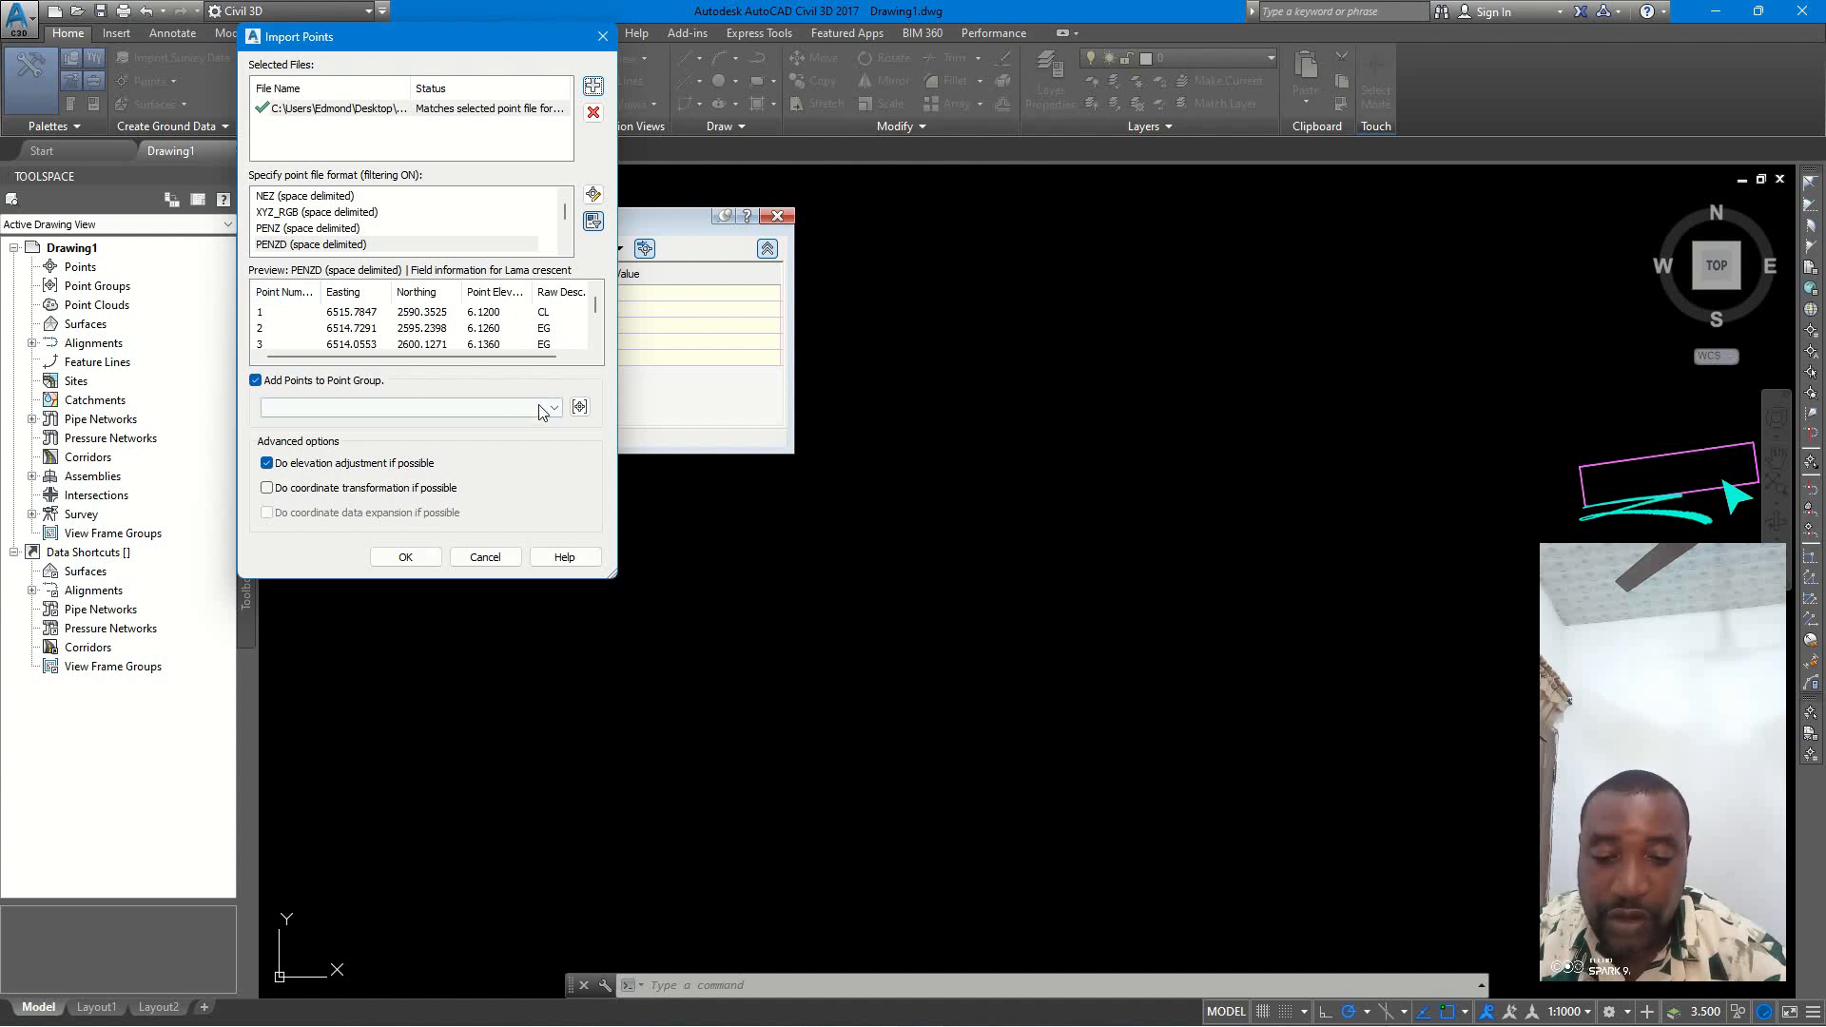
# - Import the points without adding them to a point group, and close the point creation tools
pyautogui.click(267, 382)
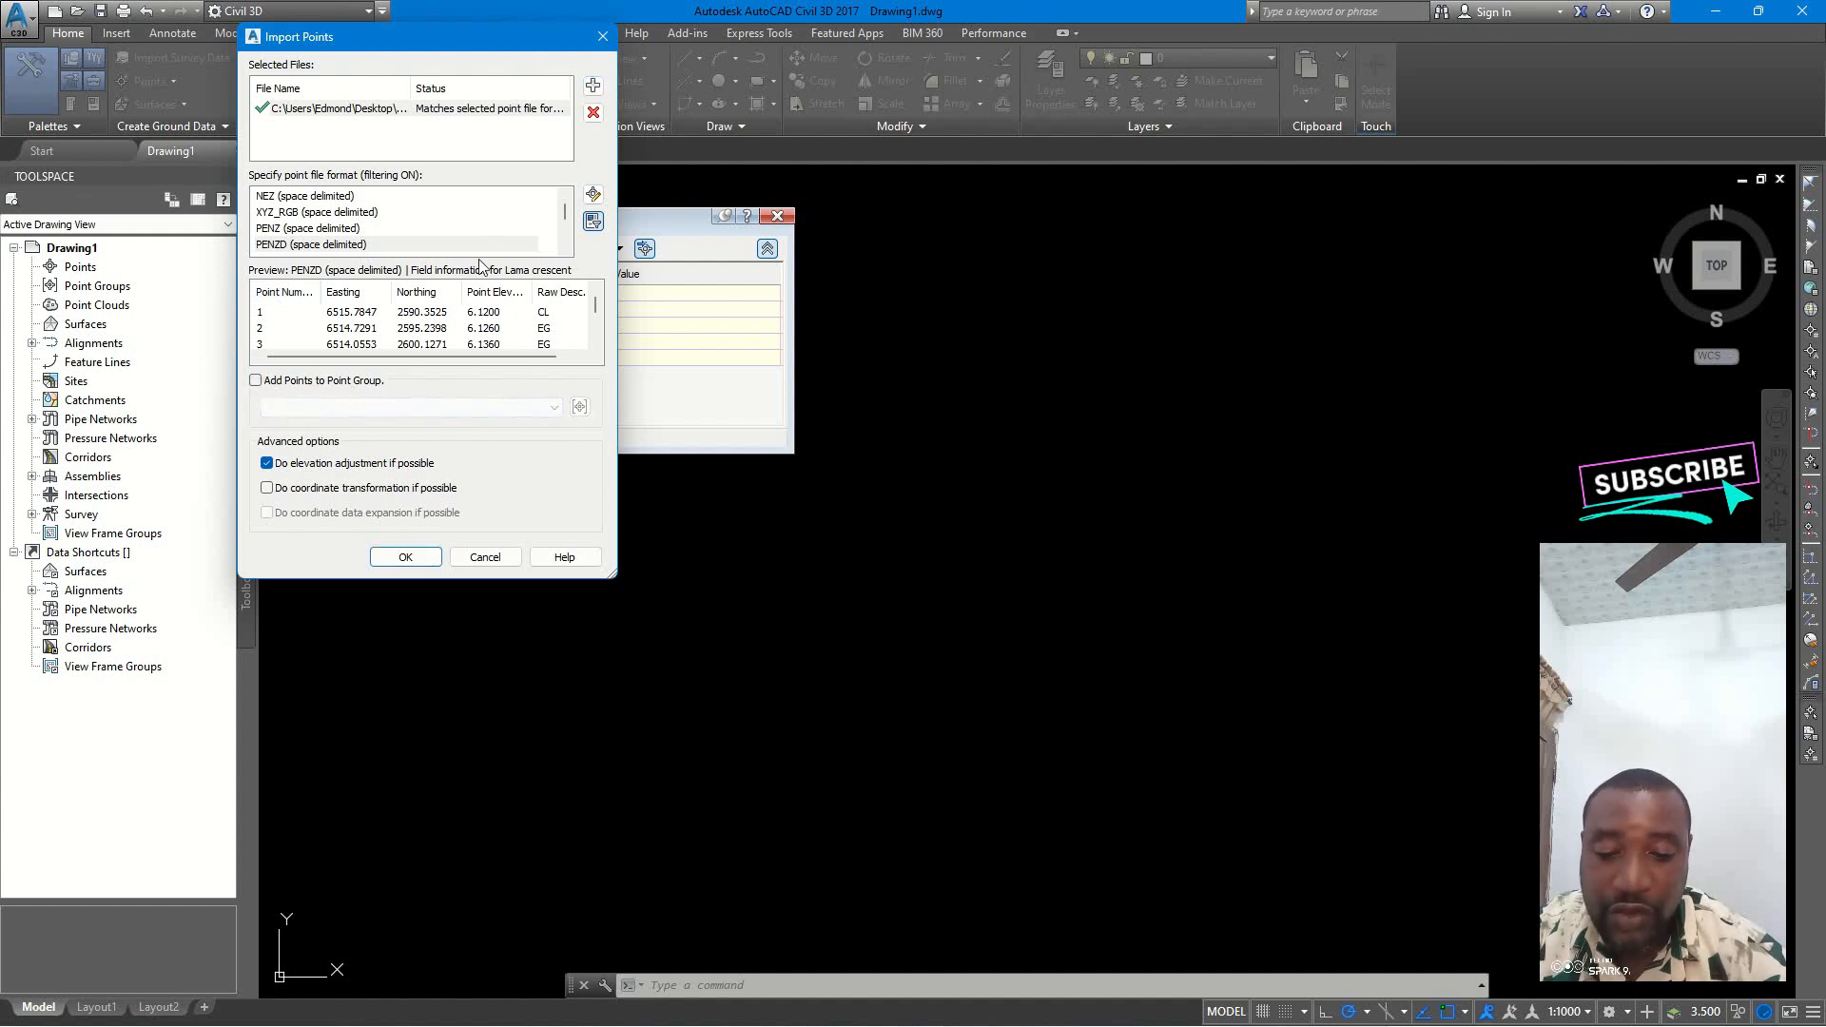
pyautogui.click(406, 557)
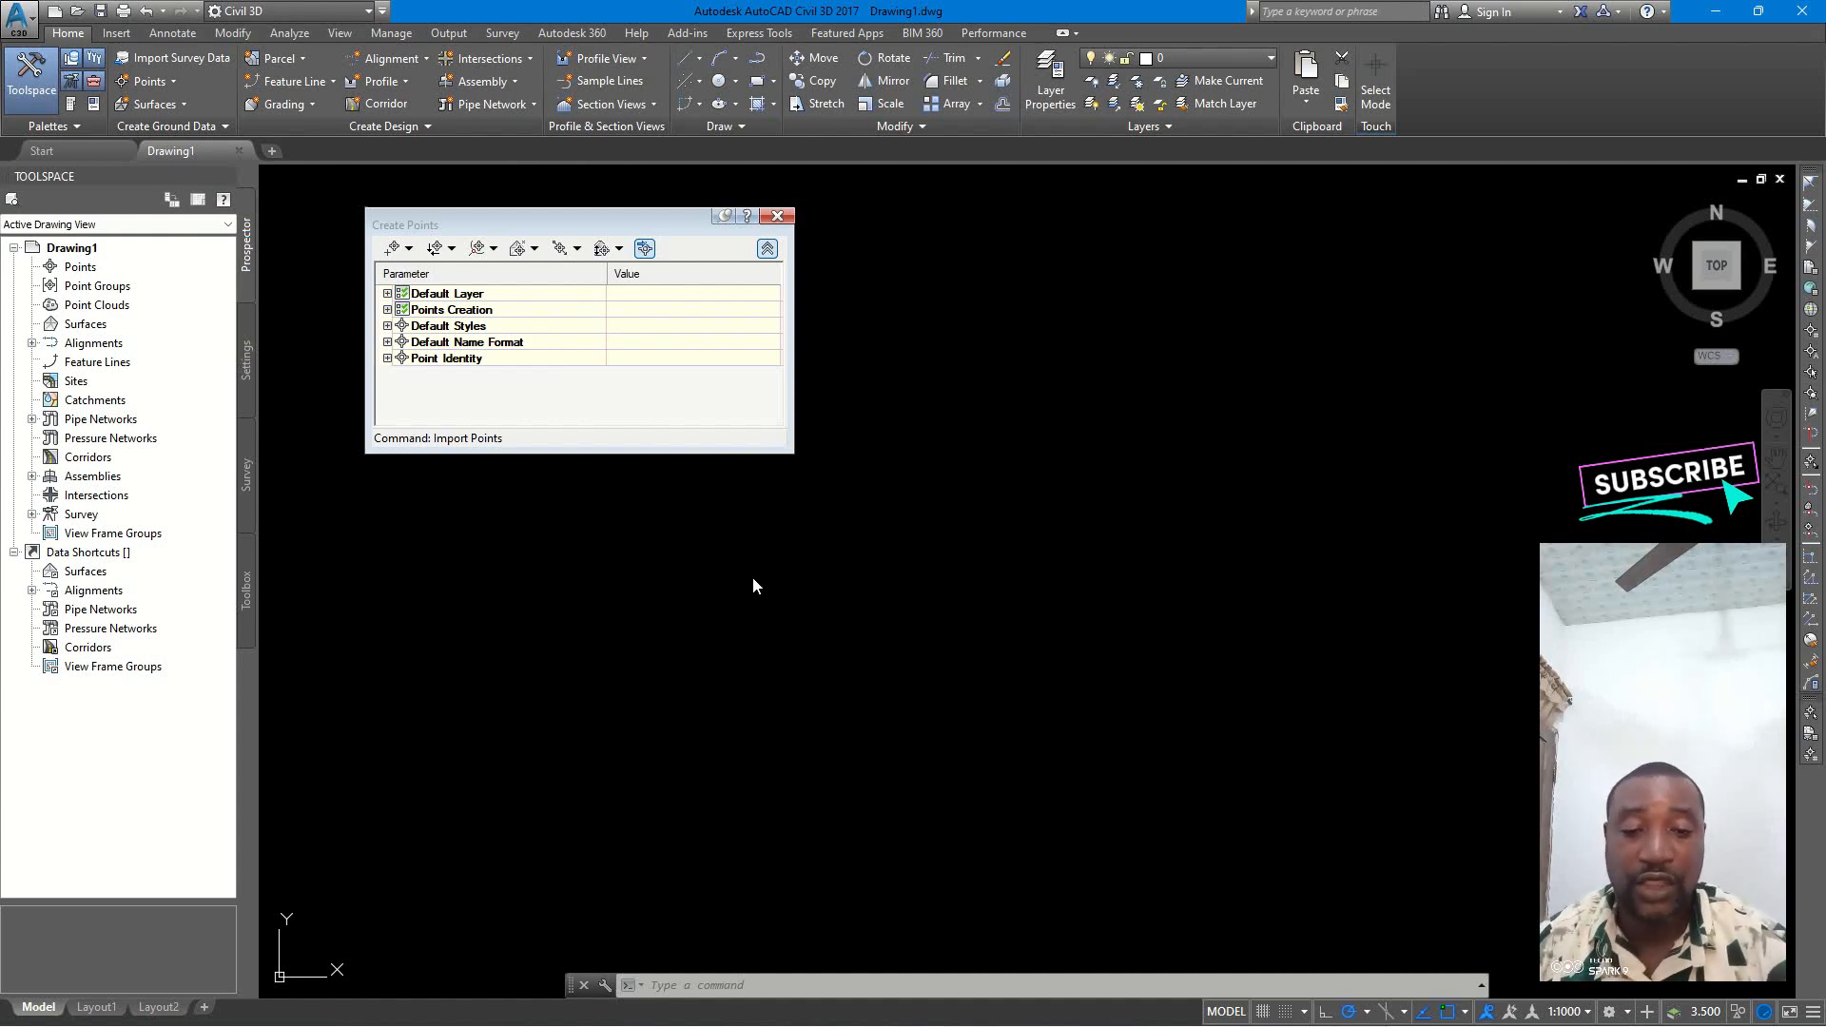
pyautogui.click(776, 218)
# - Zoom to the drawing extents to bring all the imported survey points into view
pyautogui.scroll(-2, 803, 734)
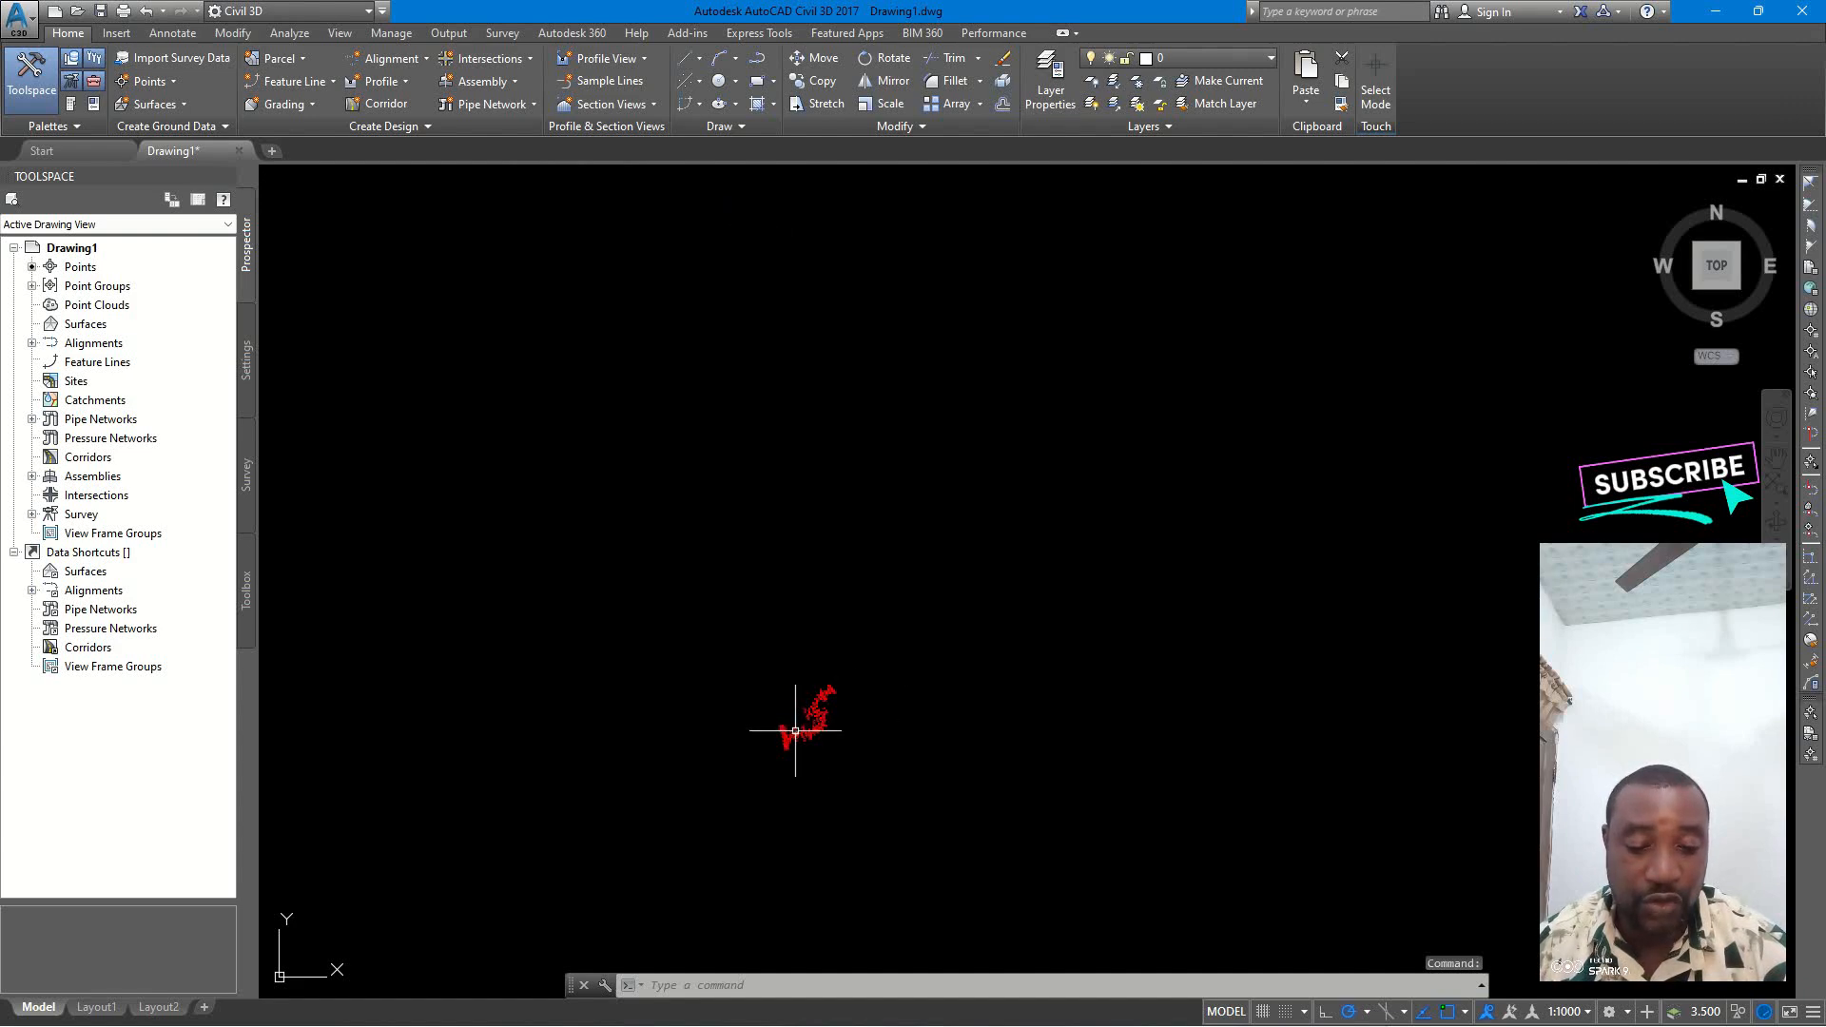
pyautogui.scroll(-3, 834, 642)
pyautogui.moveTo(1137, 412); pyautogui.dragTo(709, 702, button='middle')
pyautogui.moveTo(1088, 529); pyautogui.dragTo(828, 608, button='middle')
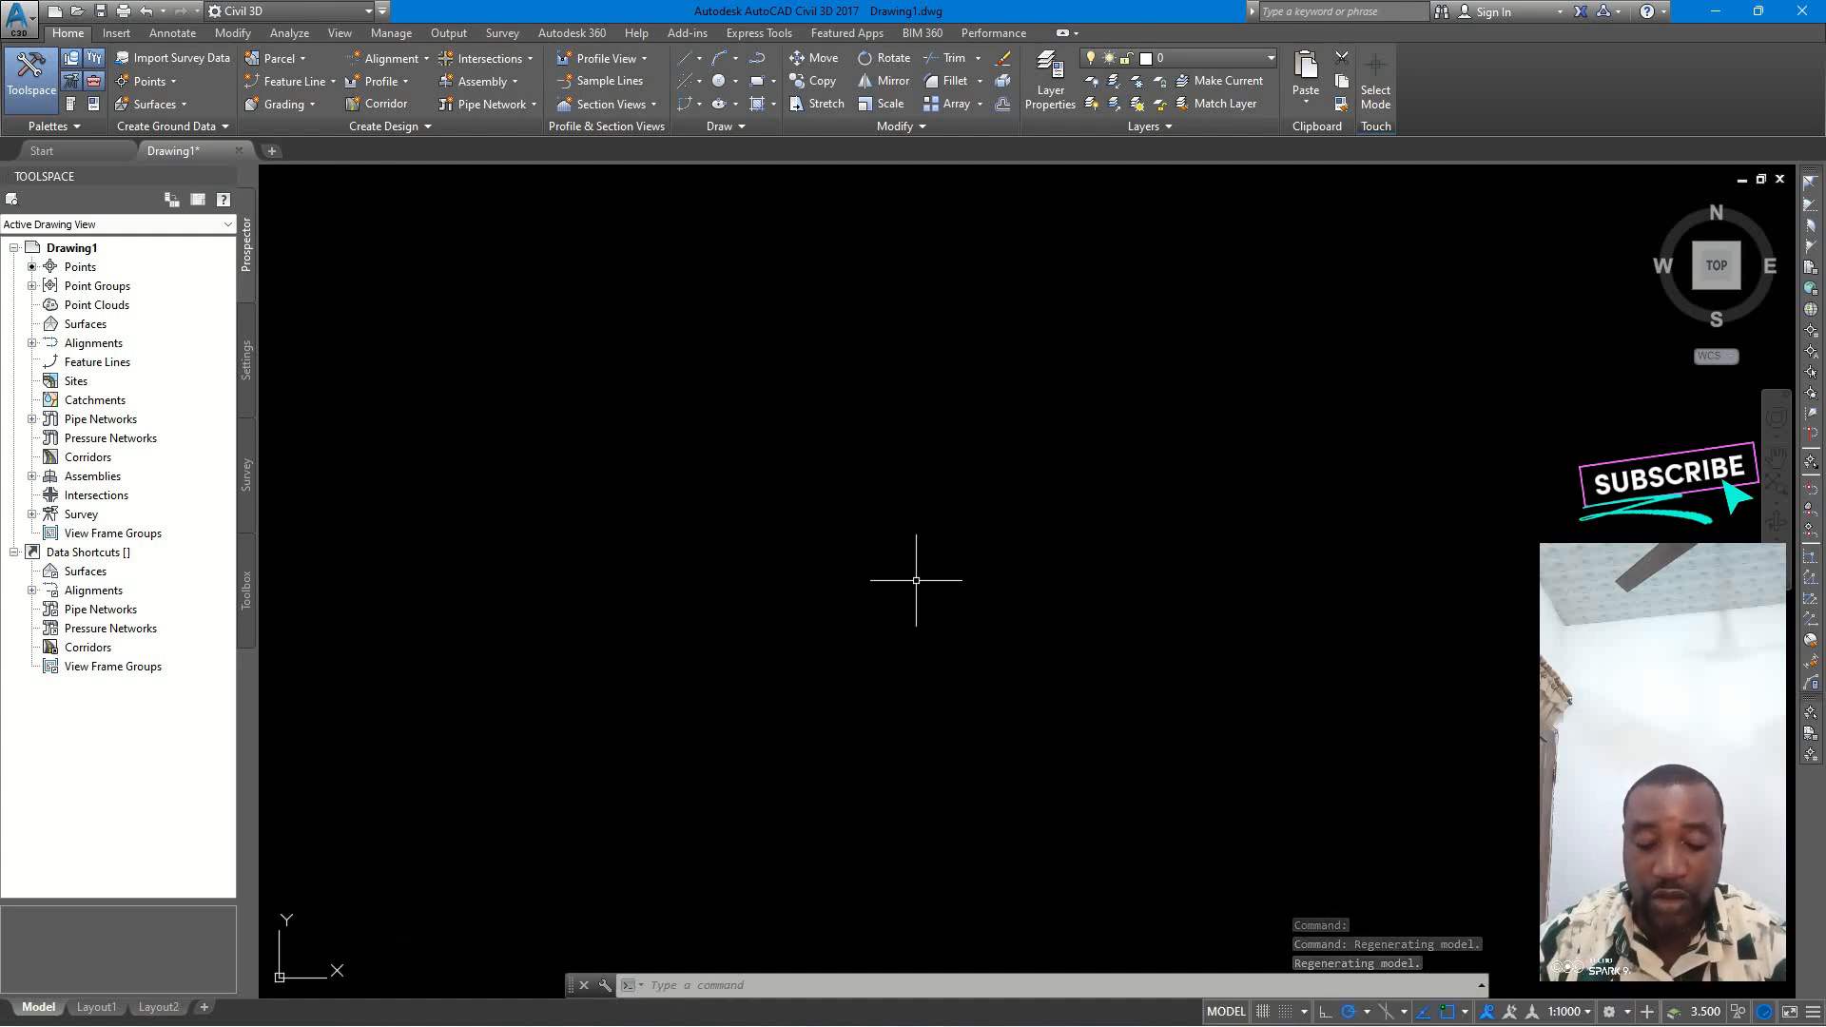
pyautogui.write('Z')
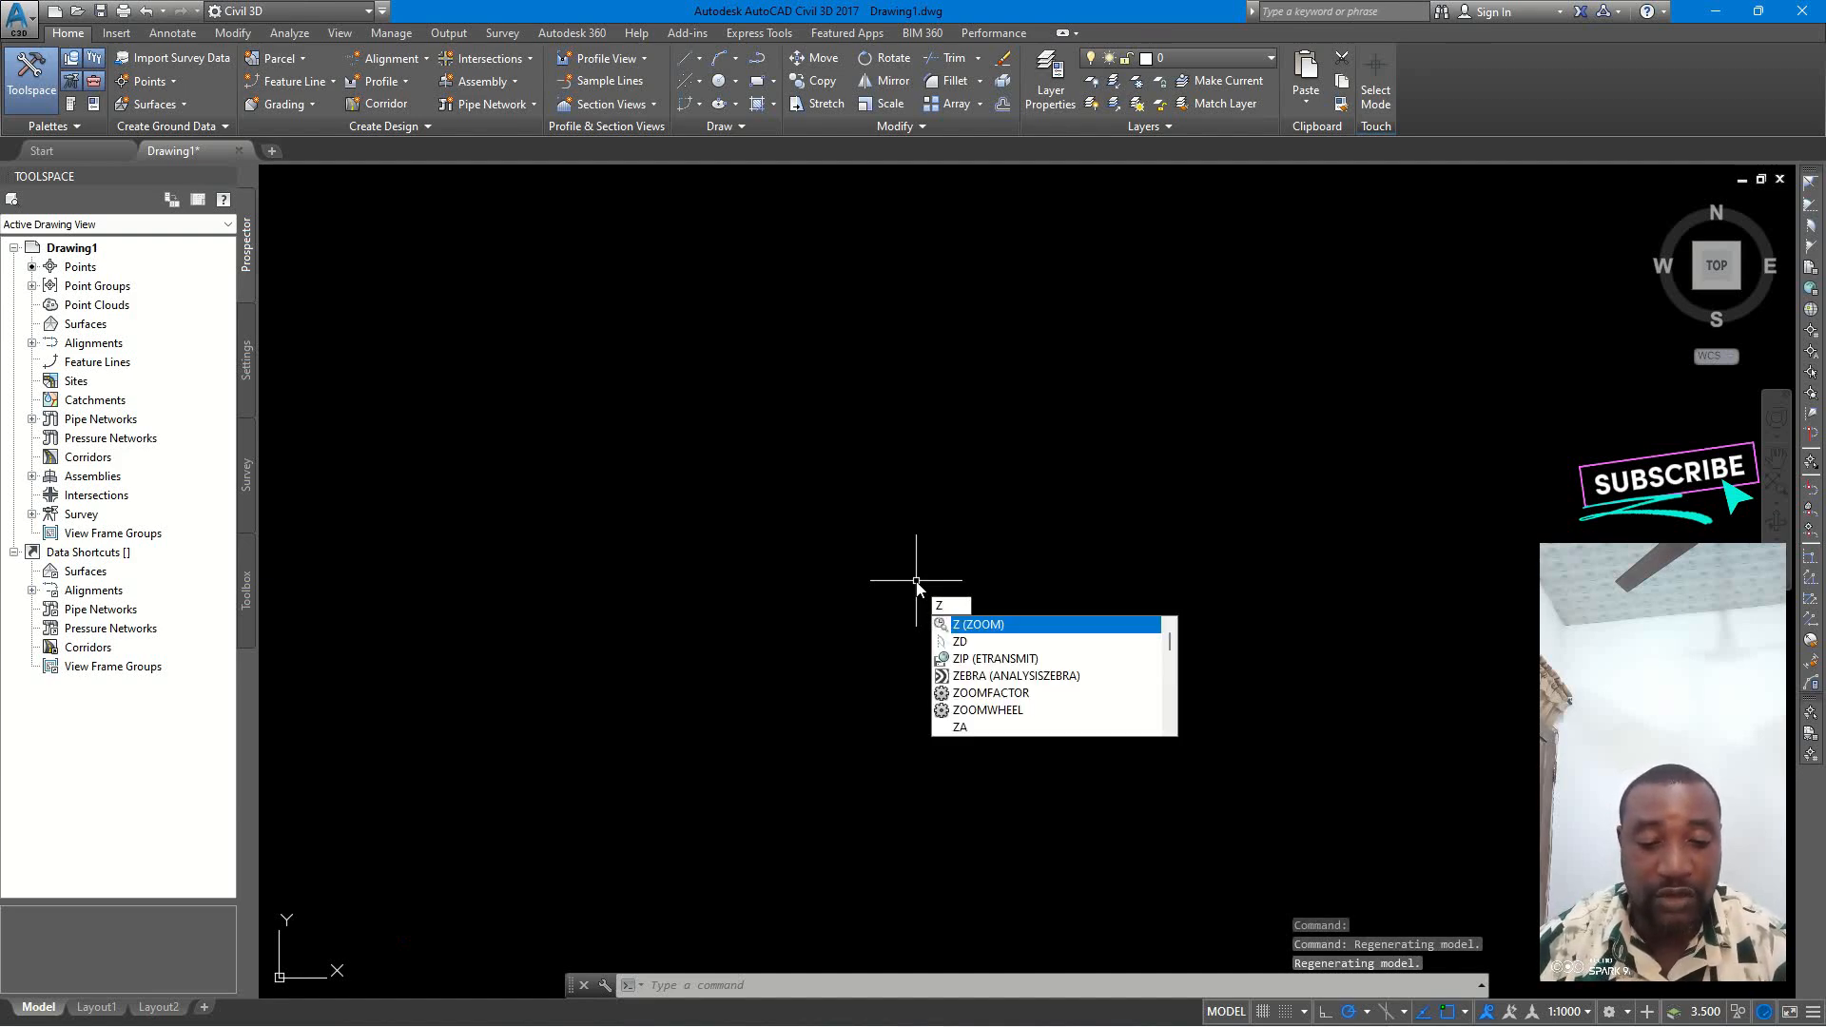
pyautogui.press('Return')
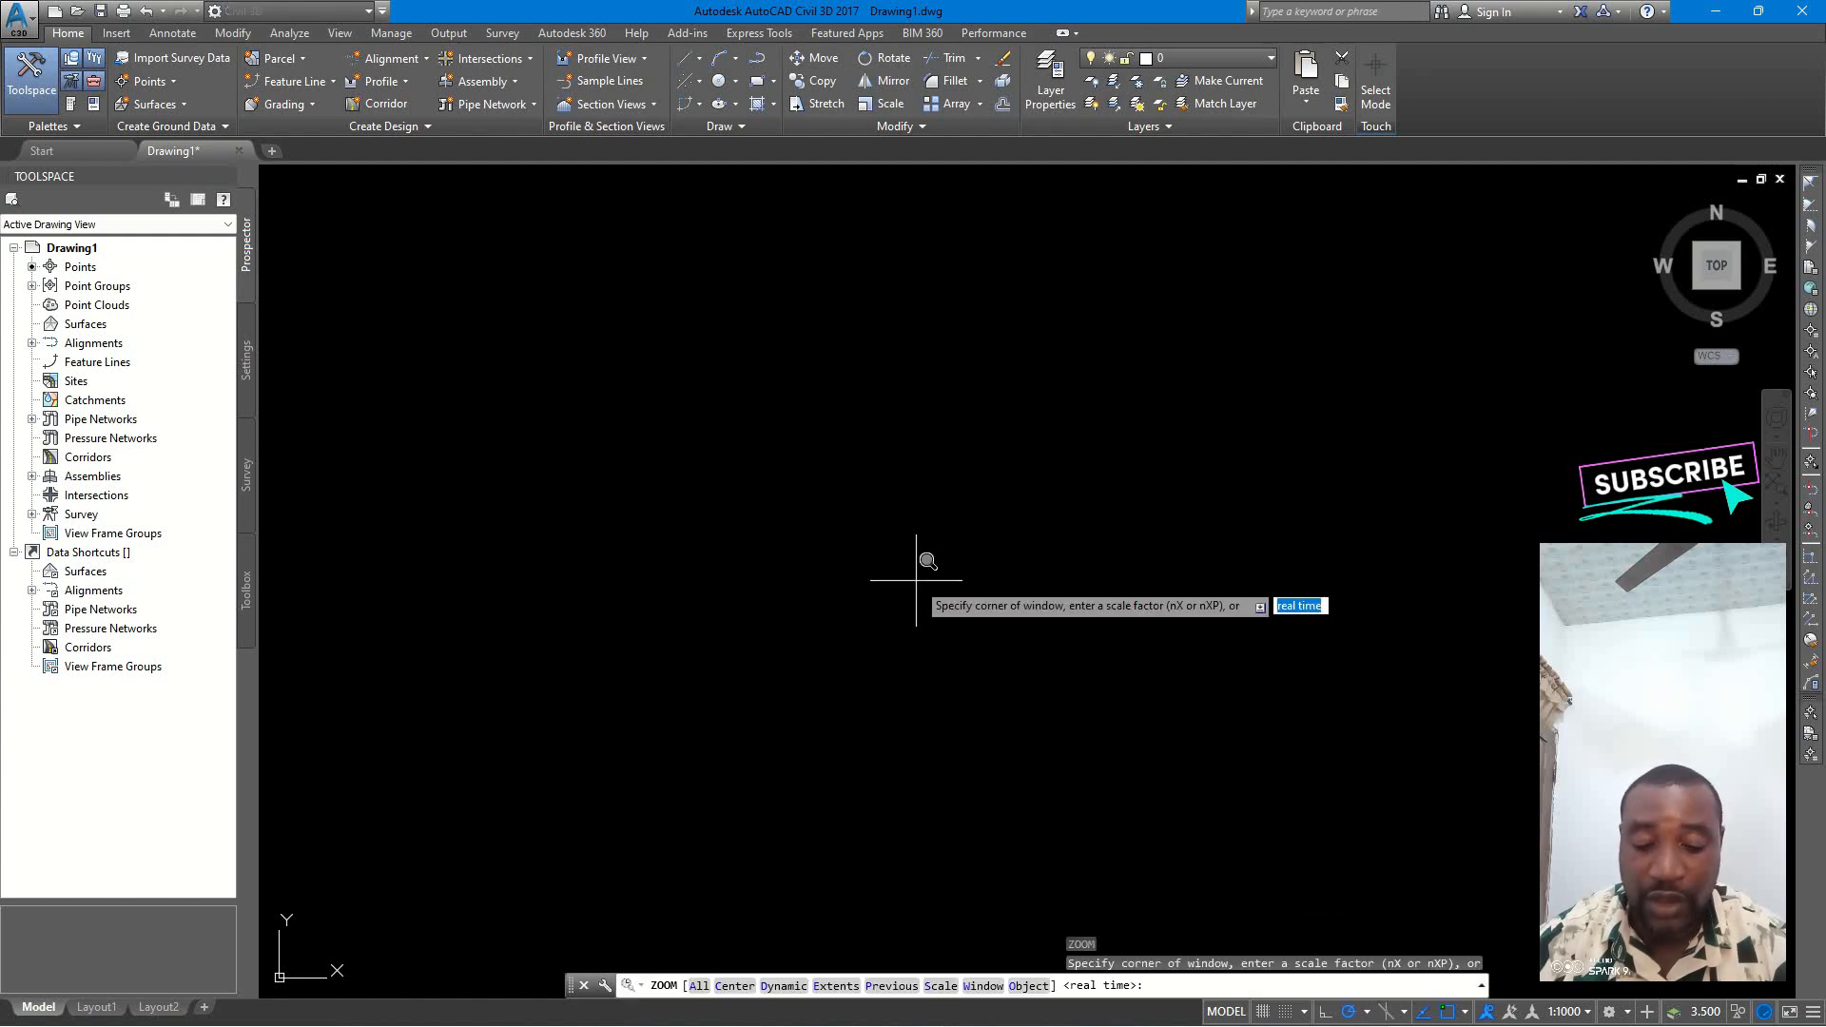
pyautogui.write('E')
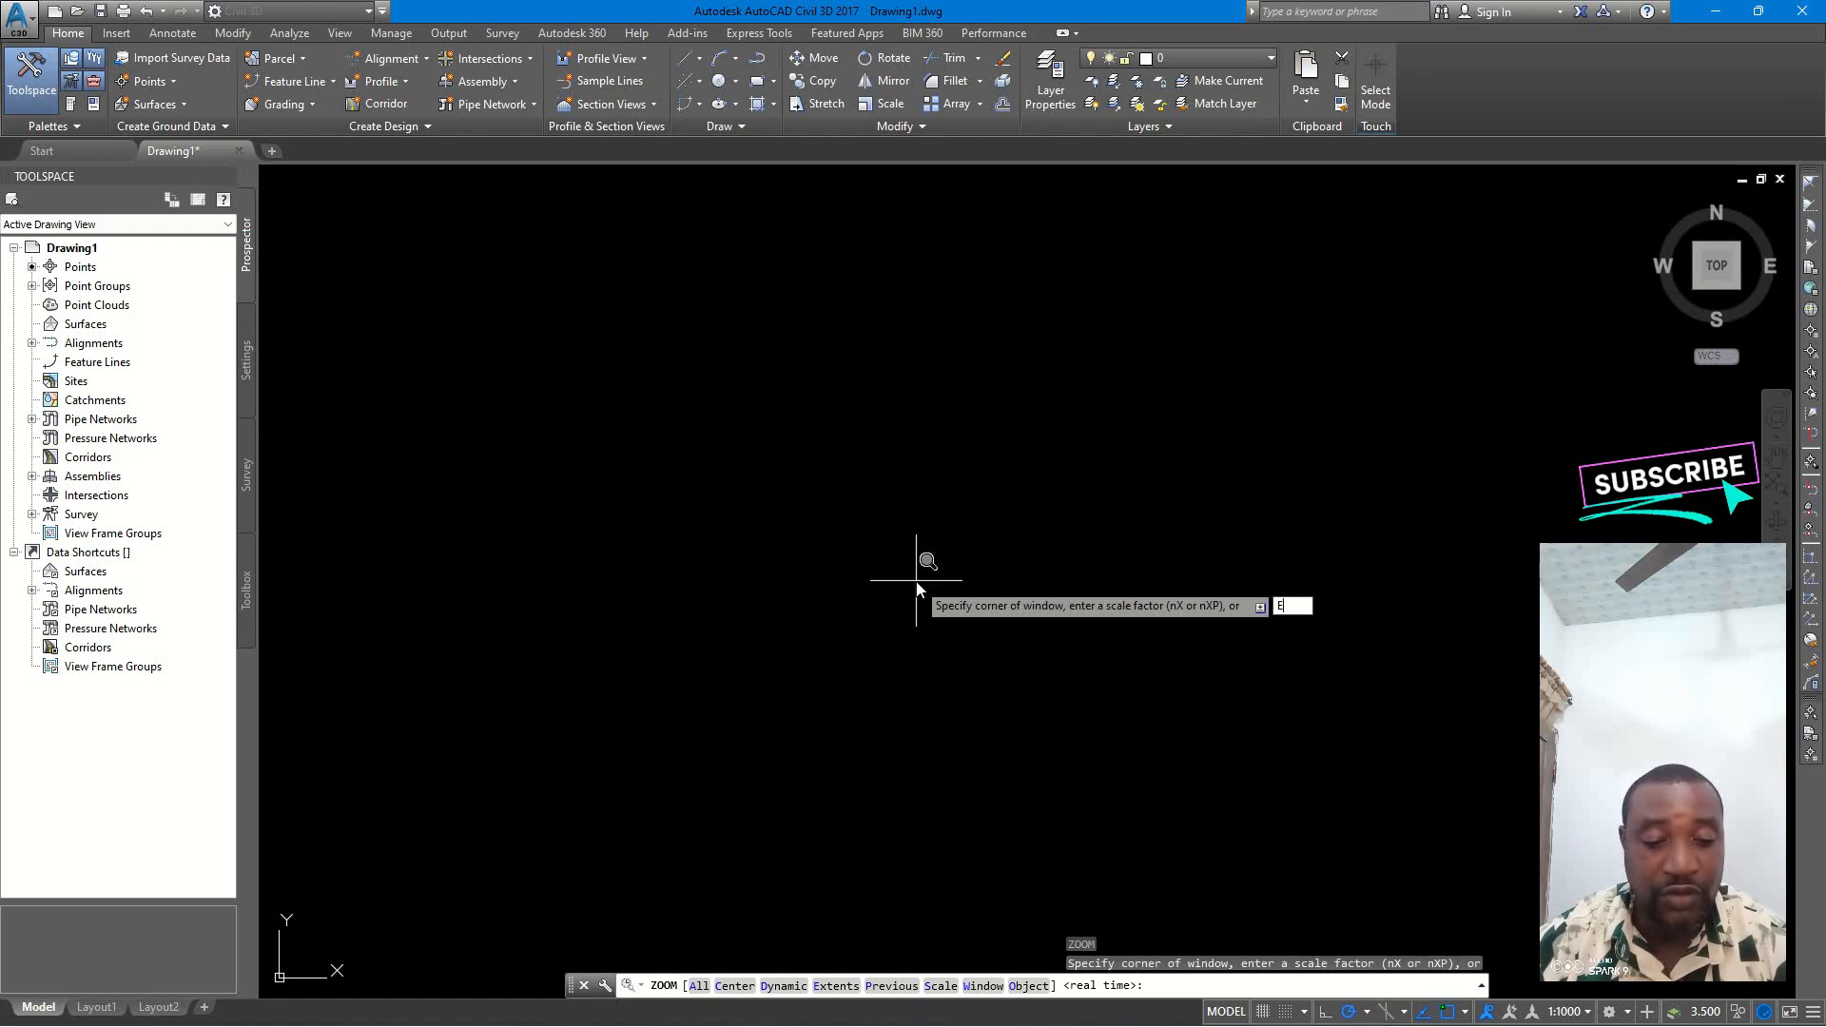
pyautogui.press('Return')
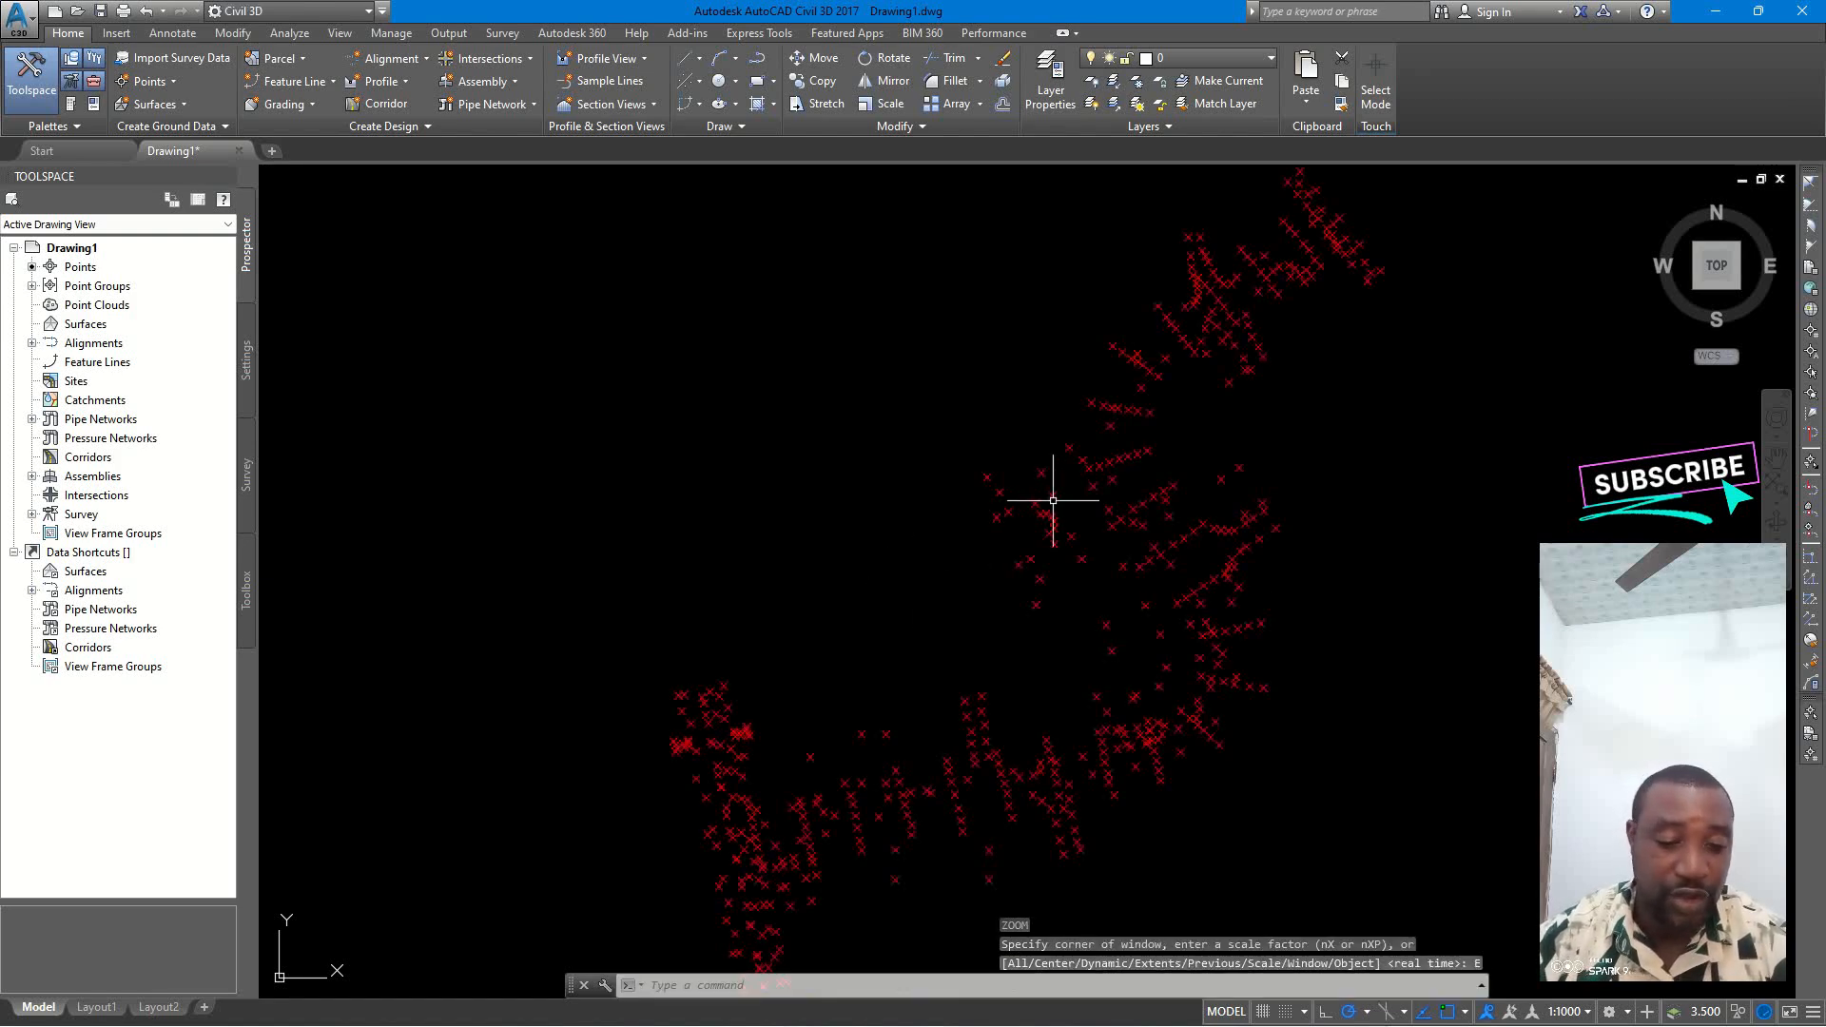
# - Examine the distribution of the imported survey points across the whole road area
pyautogui.scroll(-1, 950, 510)
pyautogui.moveTo(1006, 583); pyautogui.dragTo(884, 483, button='middle')
pyautogui.scroll(-1, 884, 483)
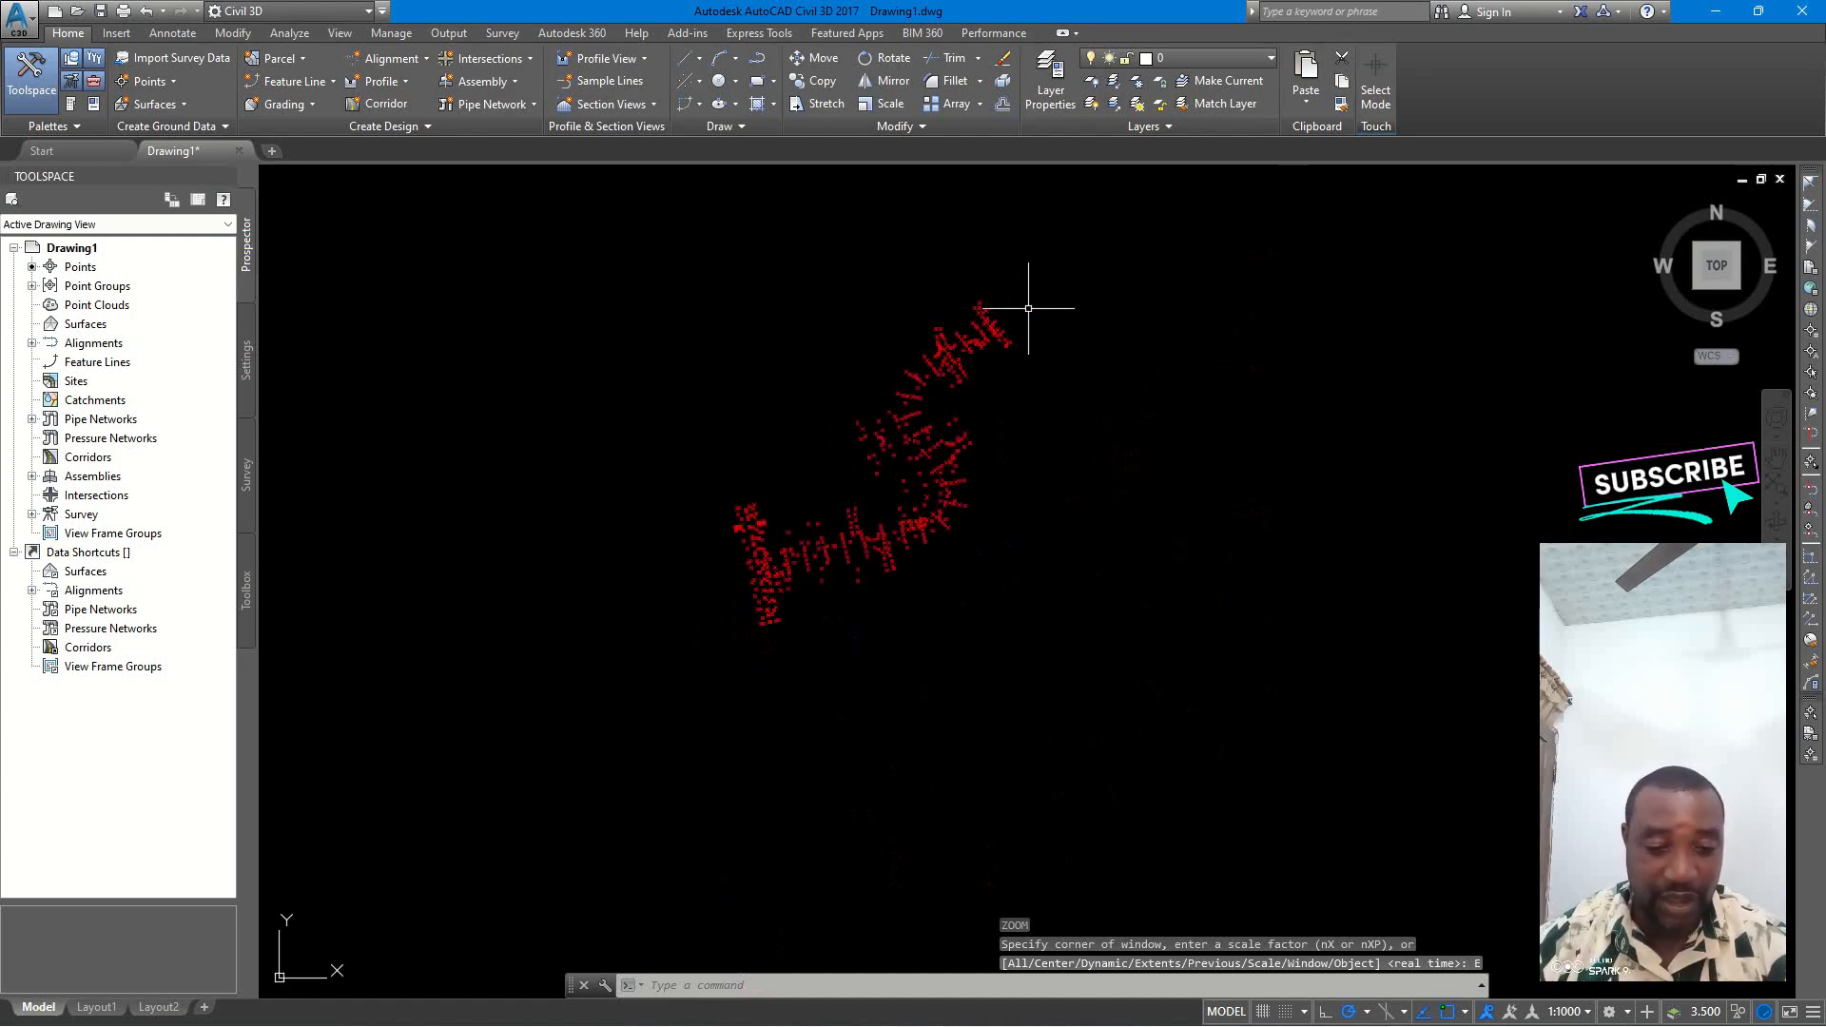
pyautogui.scroll(1, 995, 305)
pyautogui.scroll(1, 985, 314)
pyautogui.moveTo(972, 388); pyautogui.dragTo(1037, 278, button='middle')
pyautogui.scroll(-1, 867, 381)
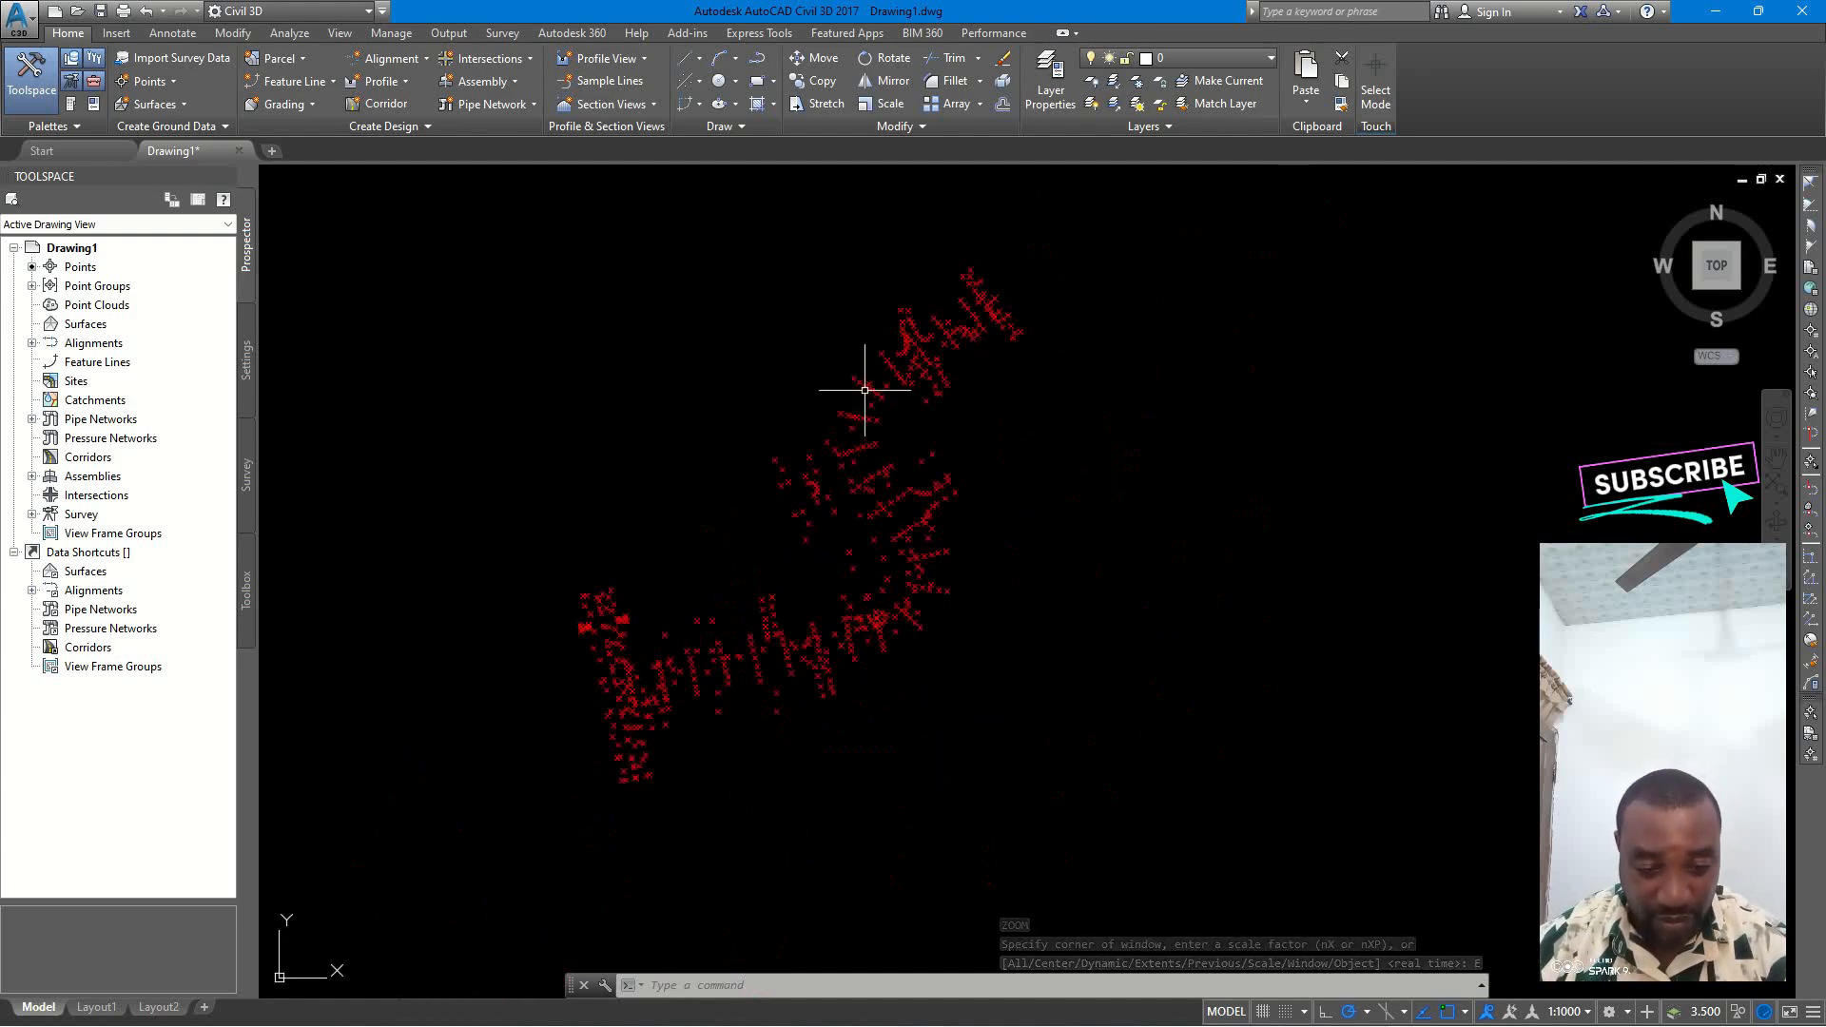
pyautogui.scroll(1, 855, 493)
pyautogui.moveTo(853, 498); pyautogui.dragTo(953, 448, button='middle')
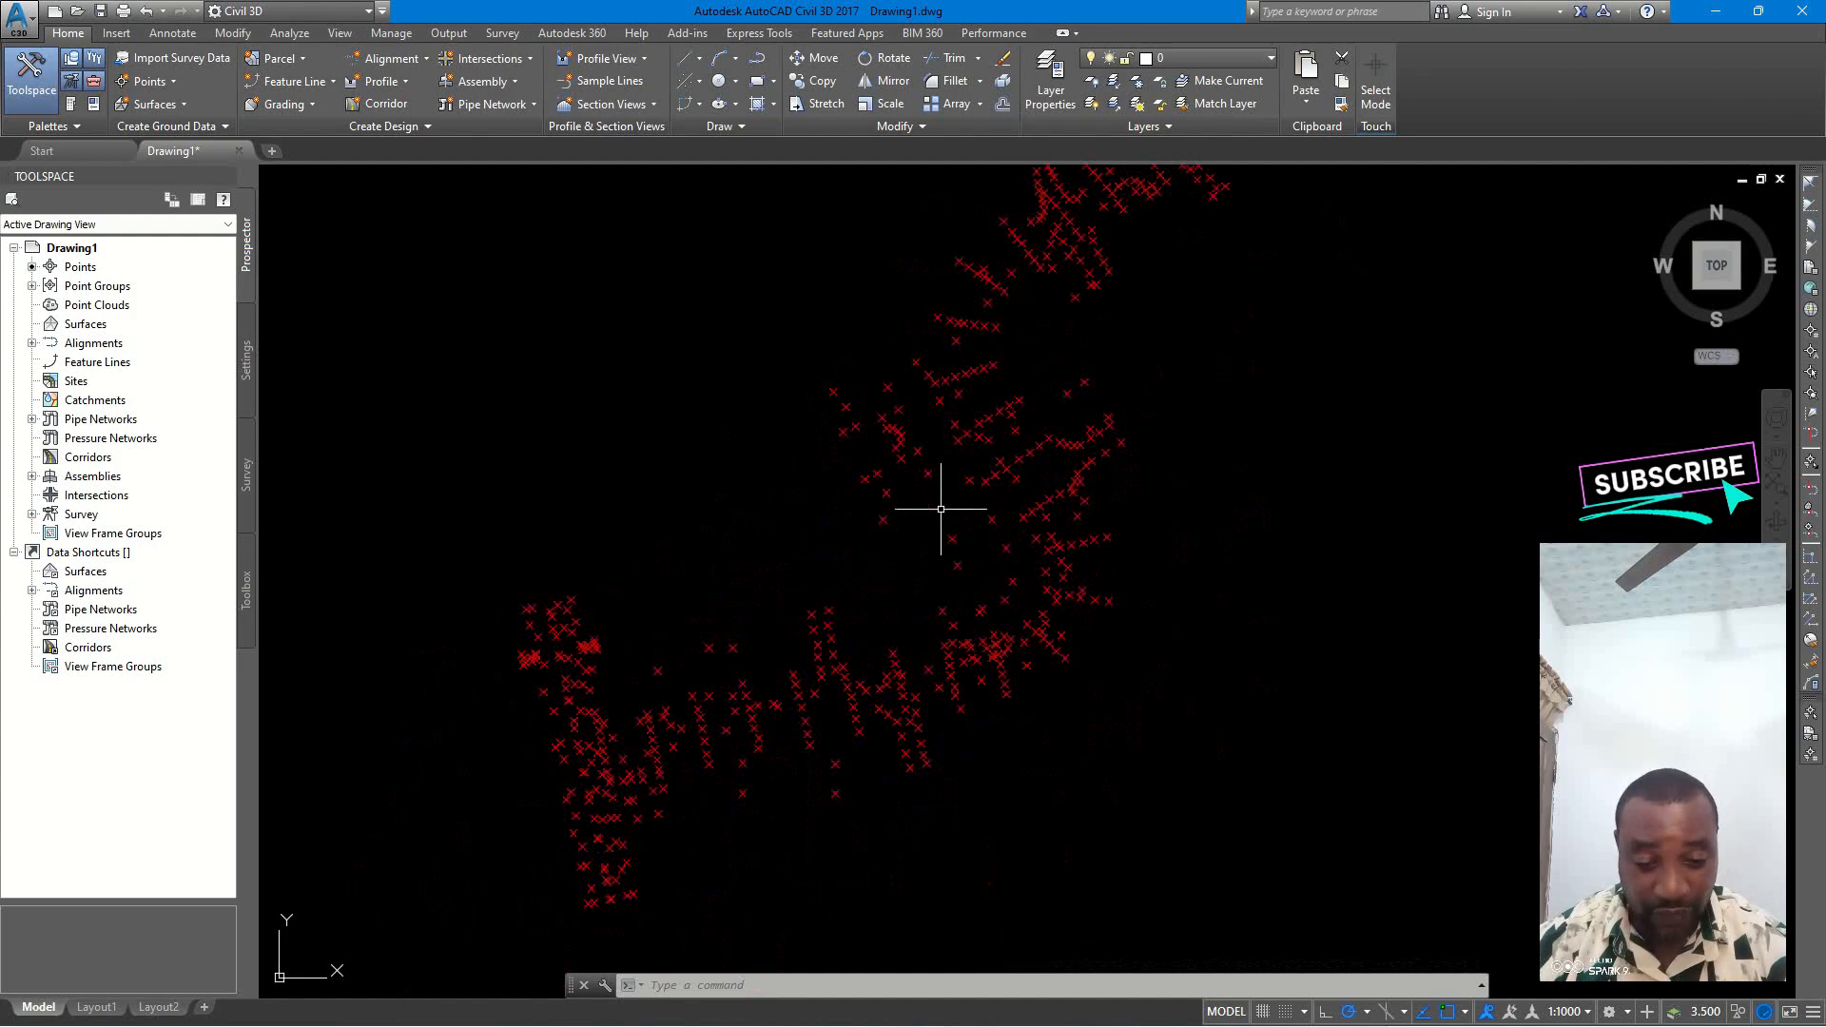
pyautogui.moveTo(941, 509); pyautogui.dragTo(1046, 414, button='middle')
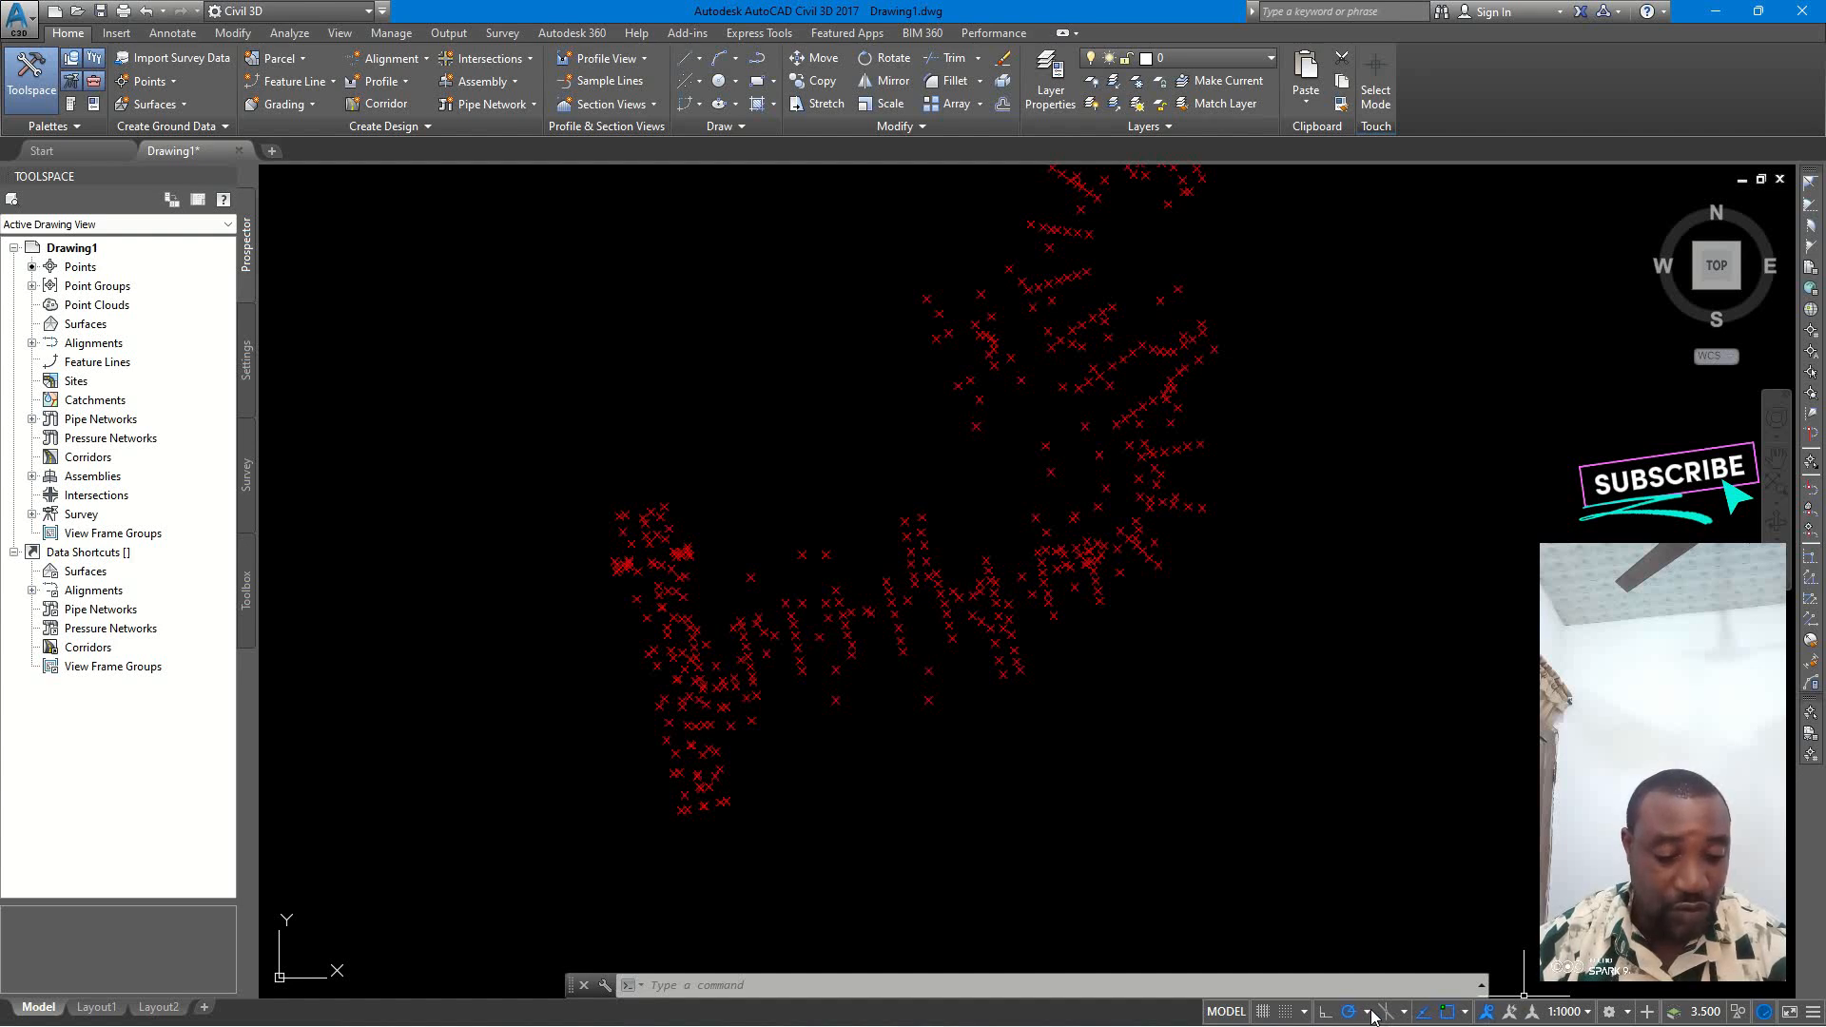
# - Set the annotation scale to 1:150 and check the size of the point markers
pyautogui.click(1573, 1014)
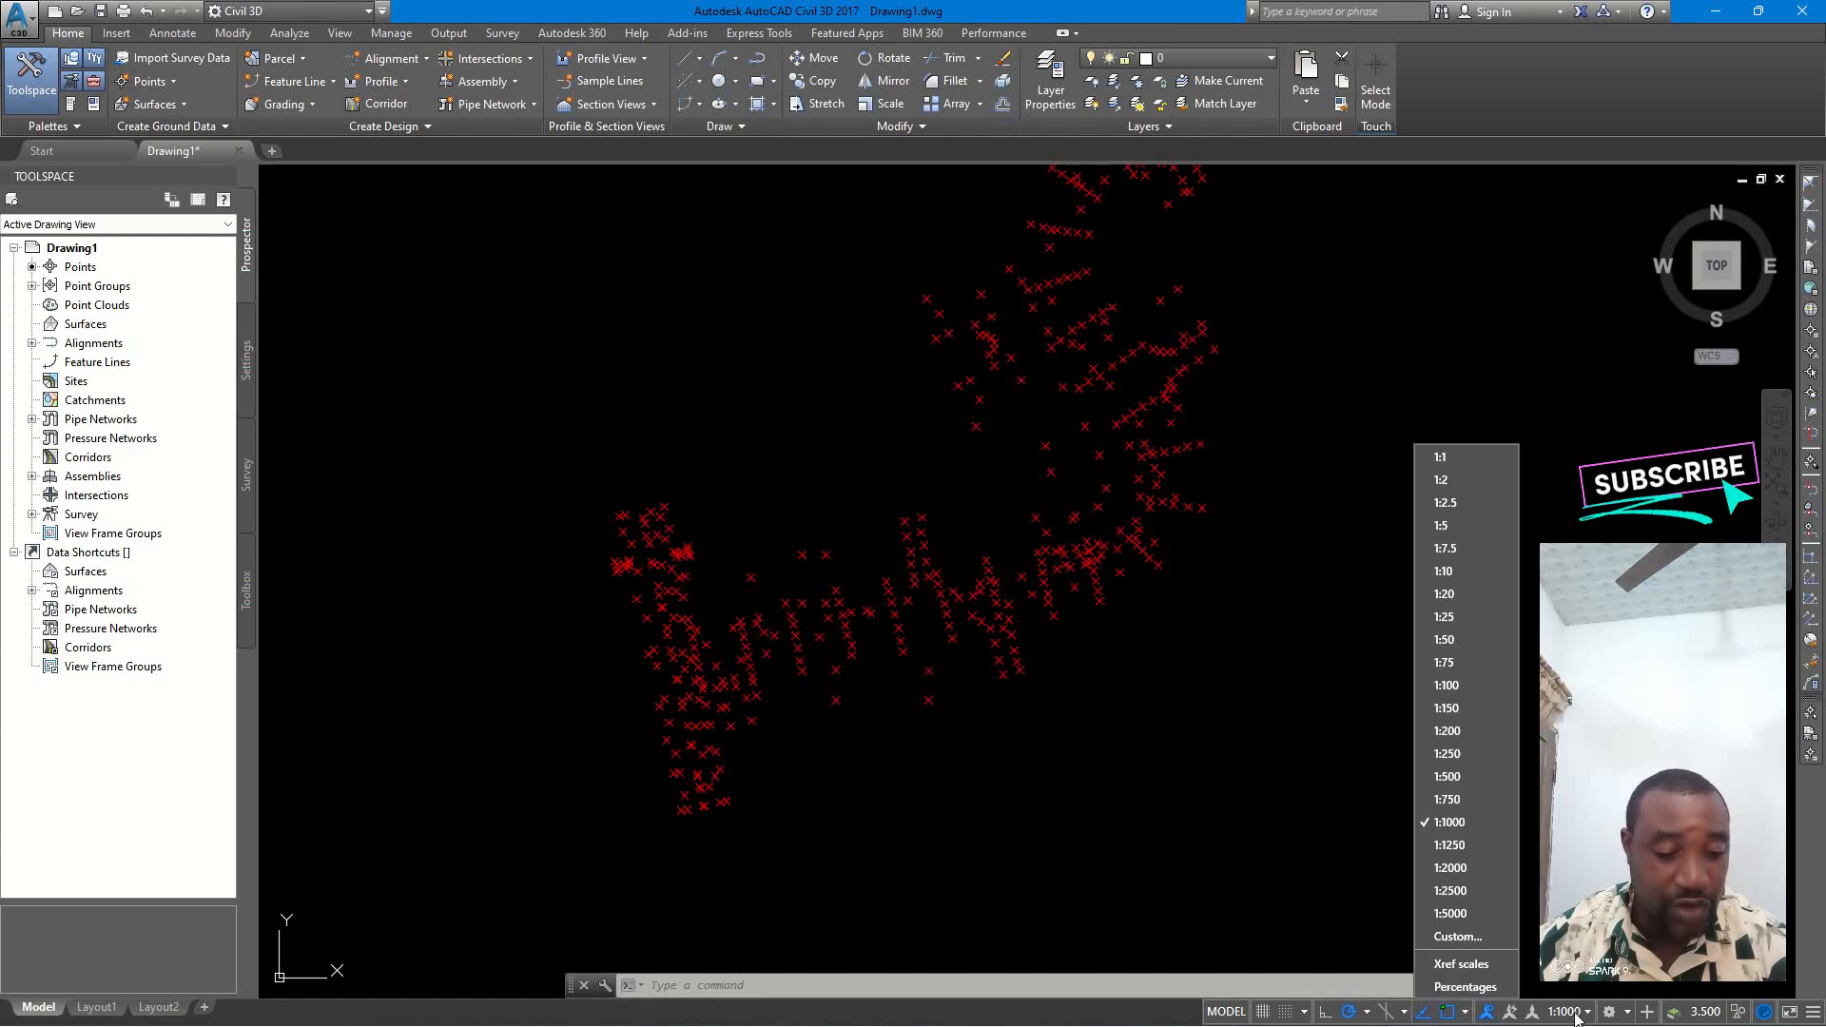
pyautogui.click(1445, 708)
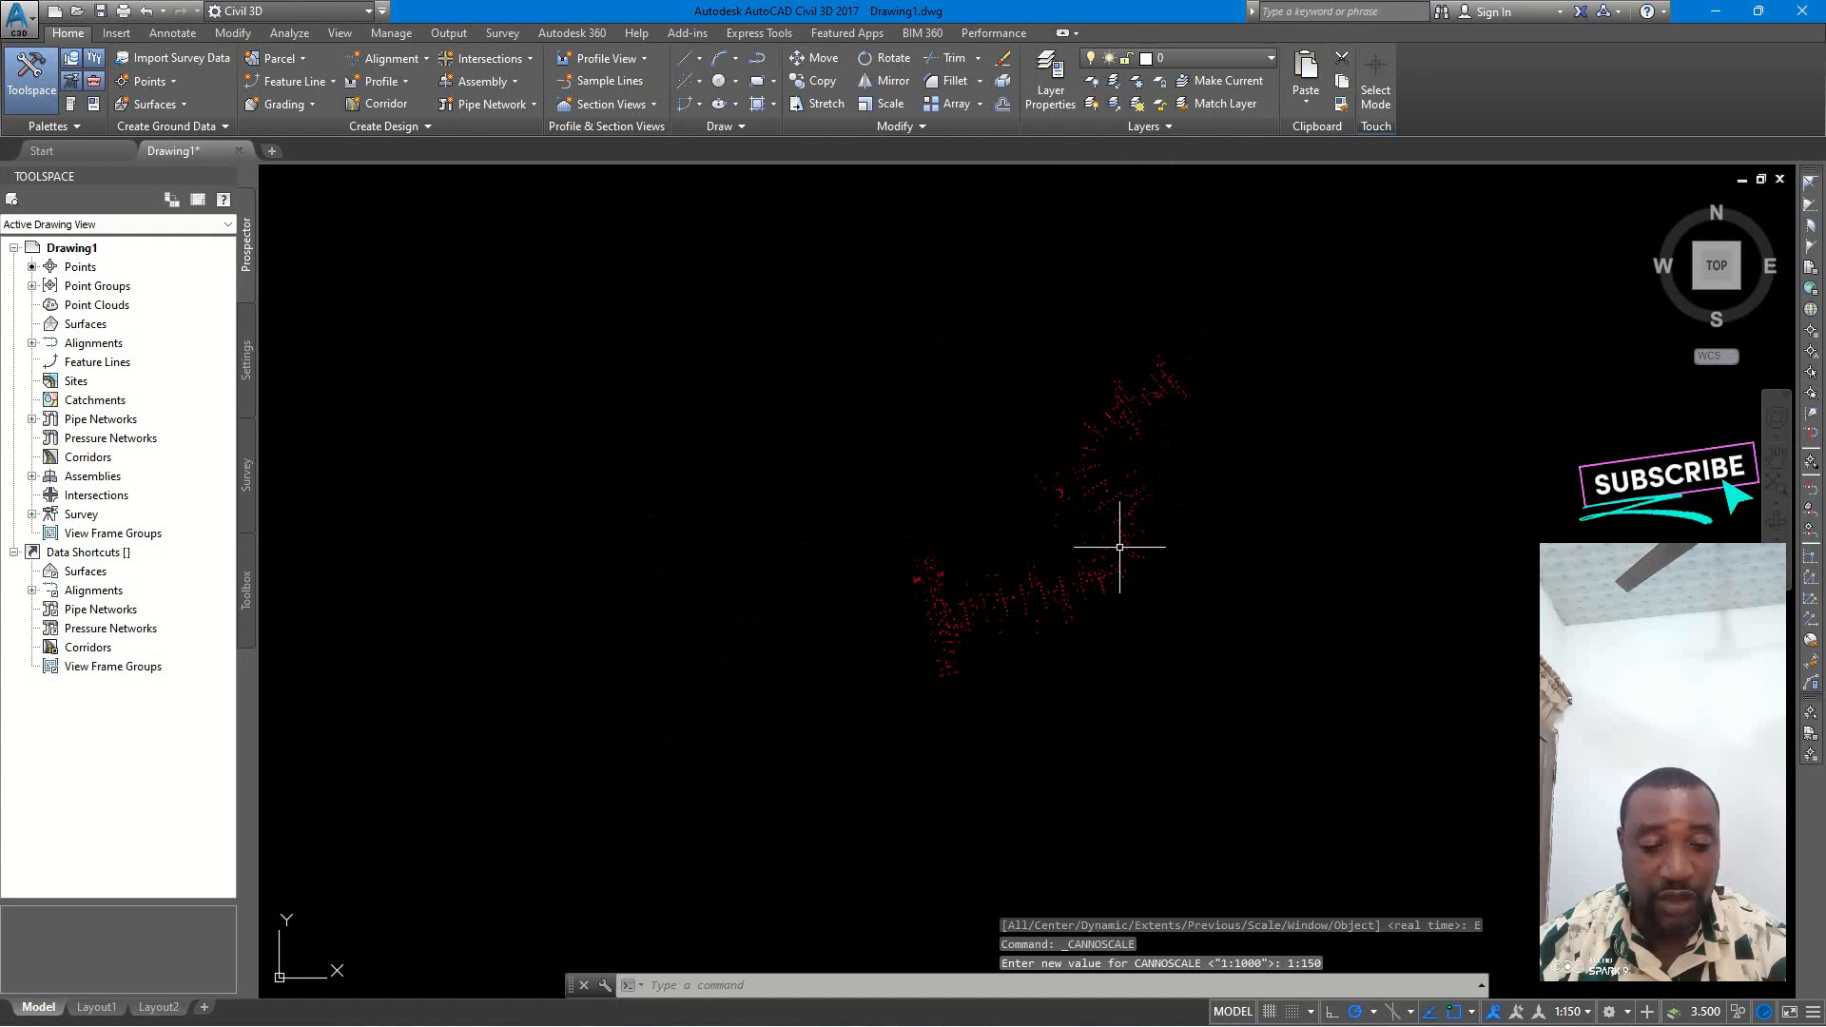
pyautogui.scroll(5, 1119, 547)
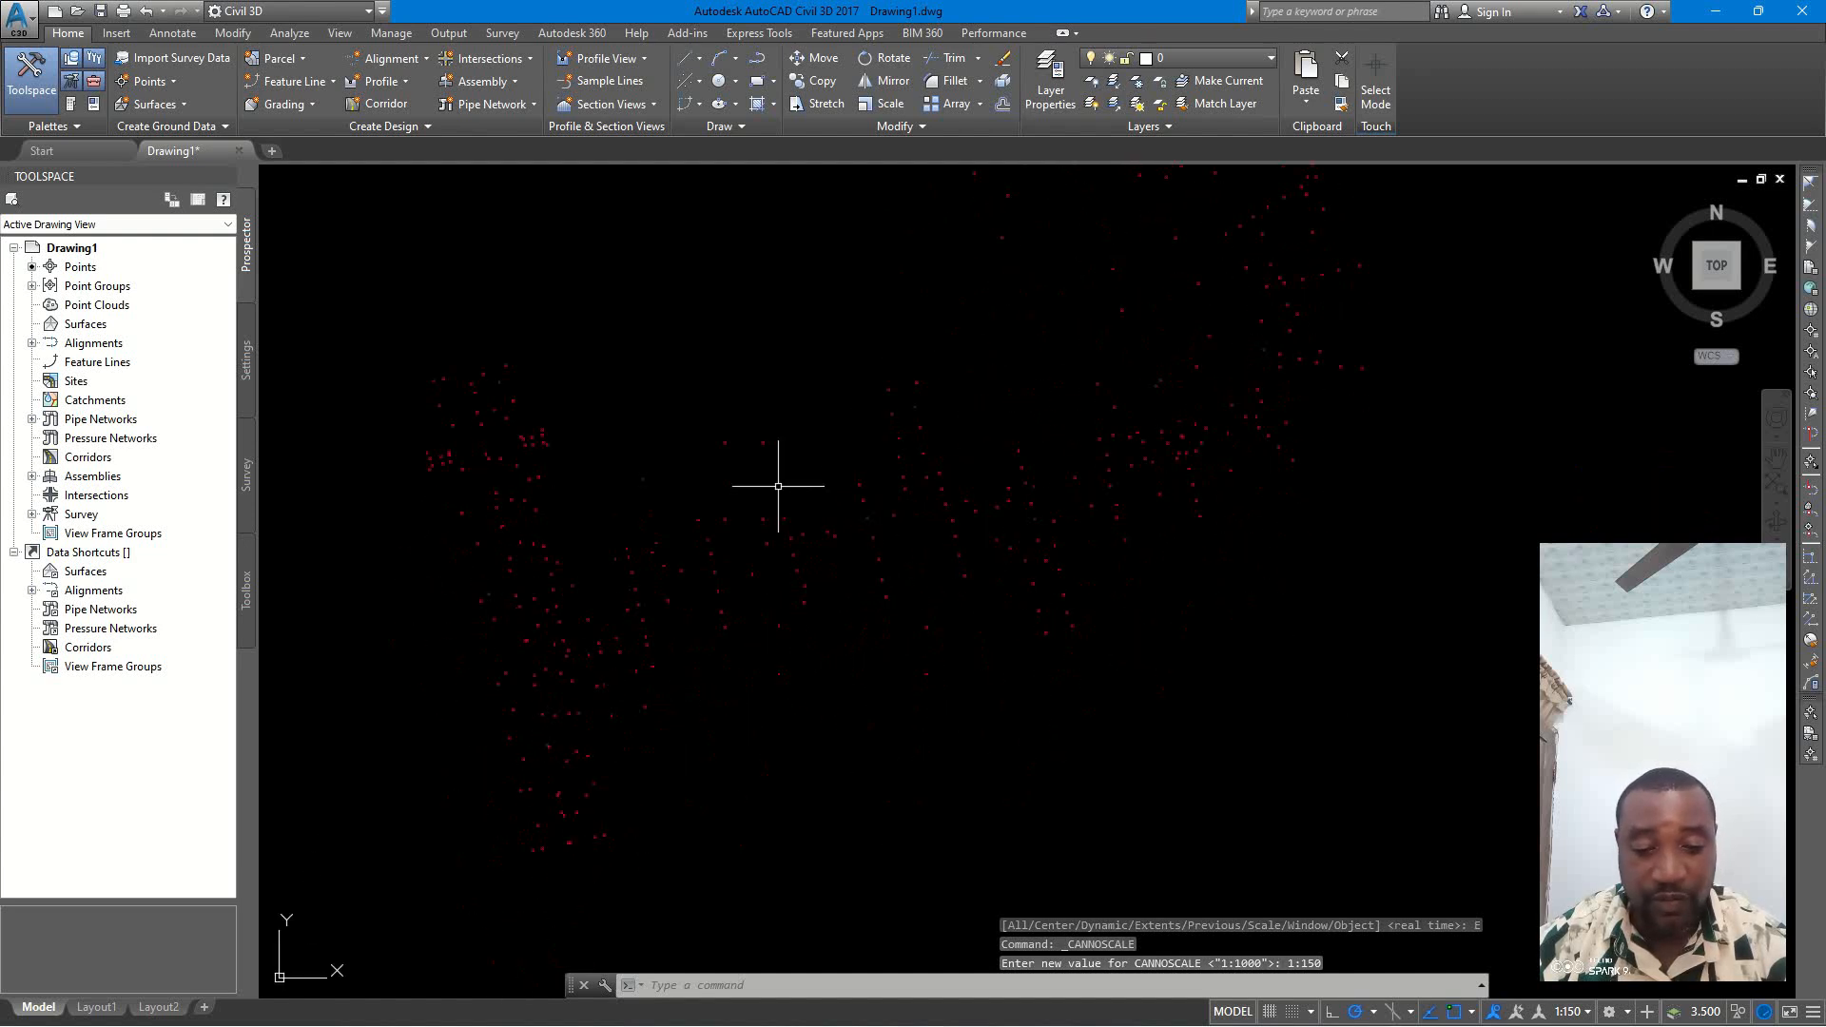
# - Set the annotation scale to 1:200 and inspect the point markers across the site
pyautogui.click(1571, 1012)
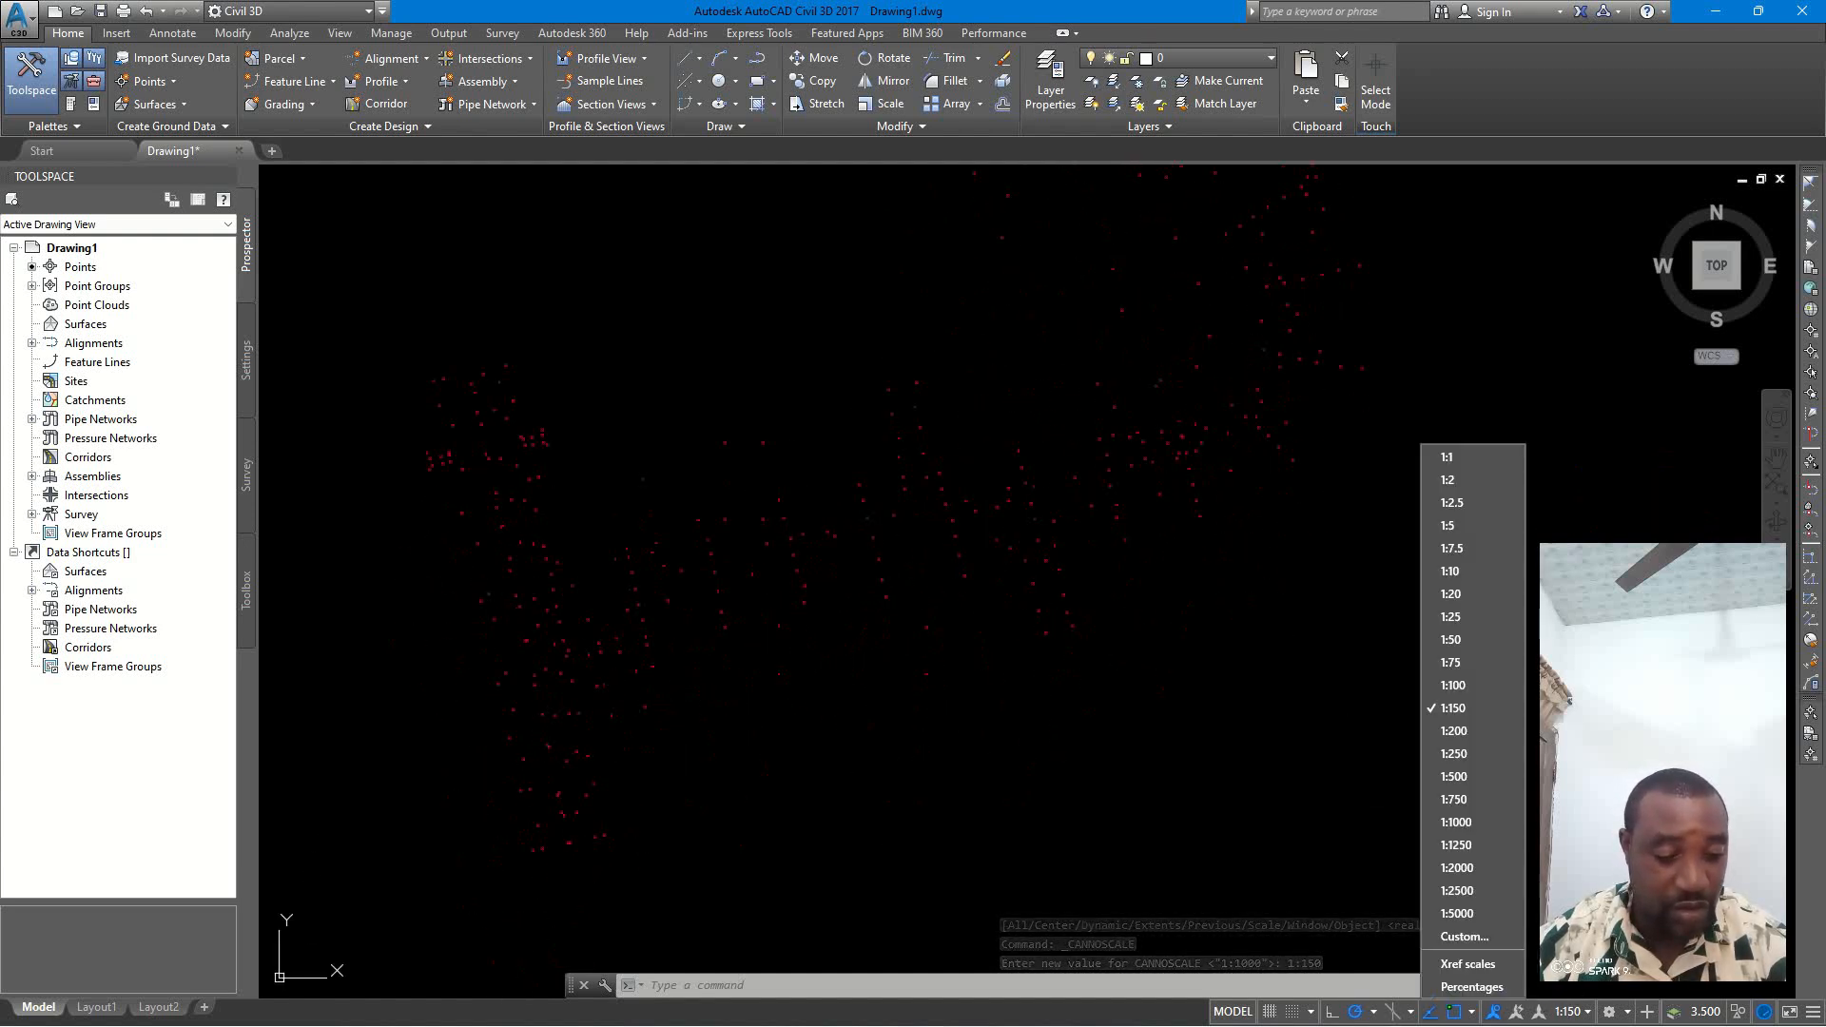
pyautogui.click(1455, 732)
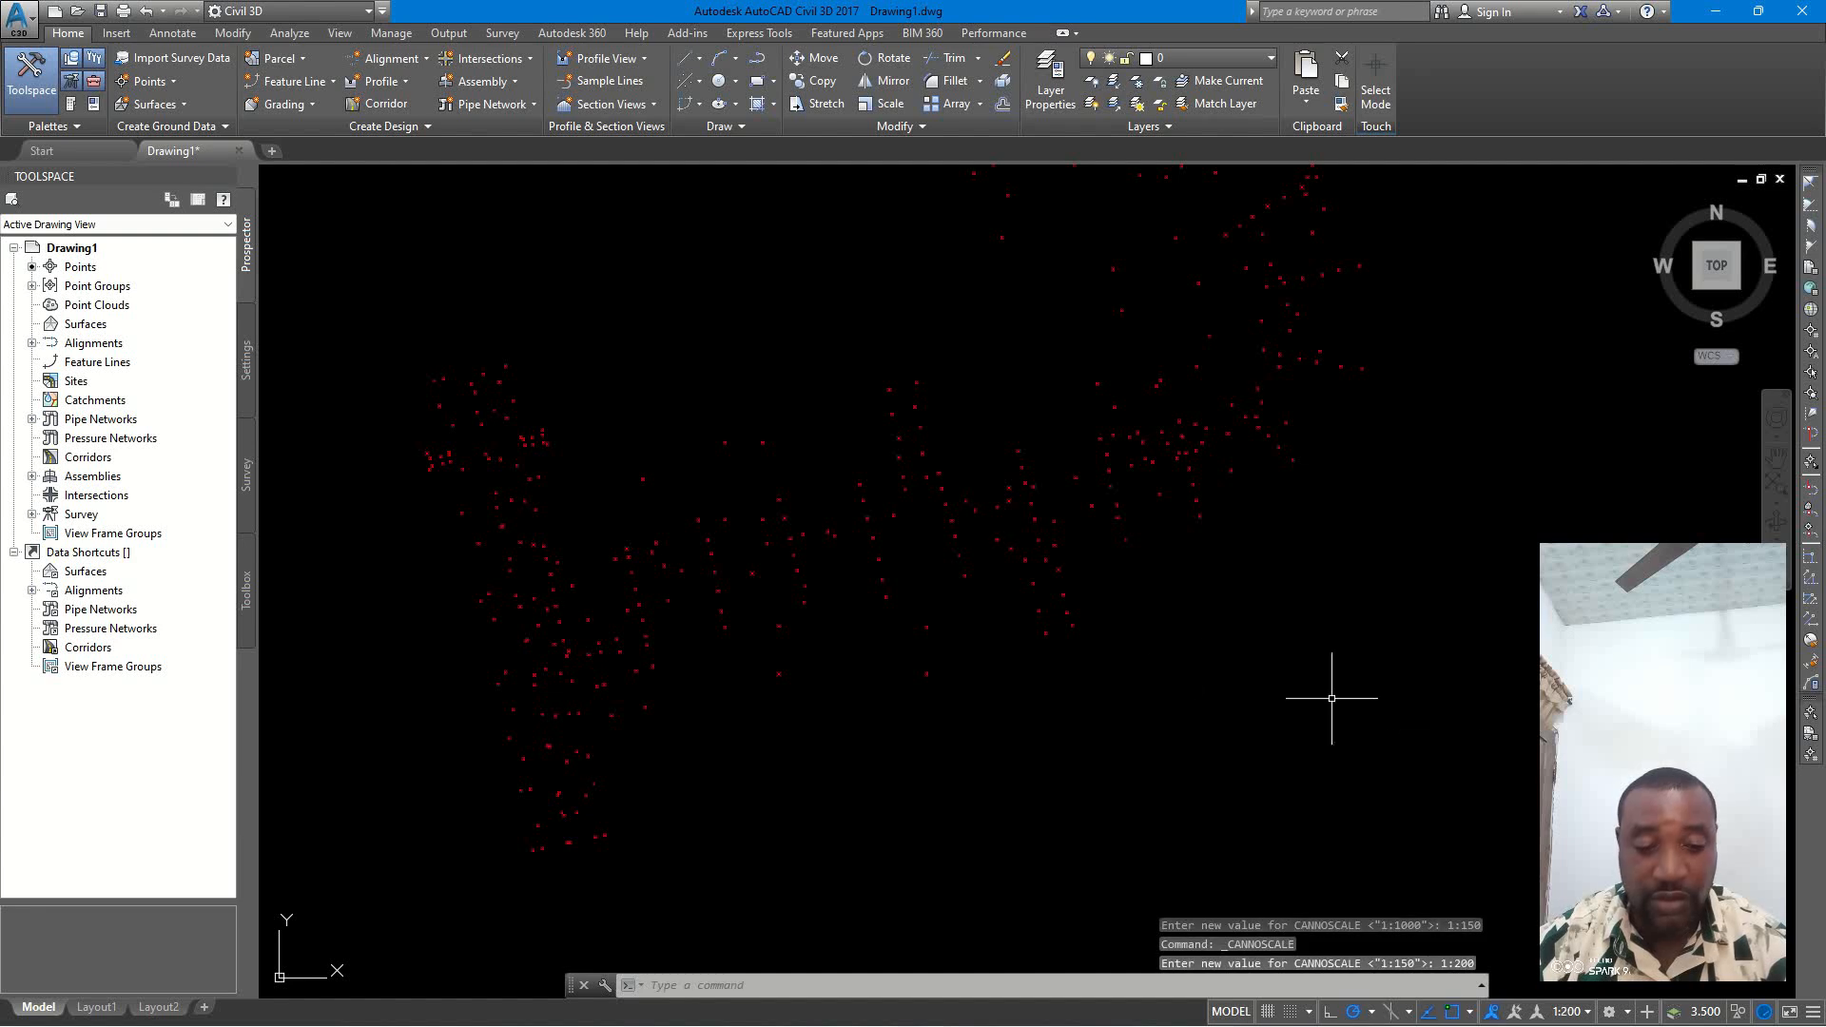
pyautogui.moveTo(1200, 598); pyautogui.dragTo(982, 639, button='middle')
pyautogui.scroll(2, 983, 365)
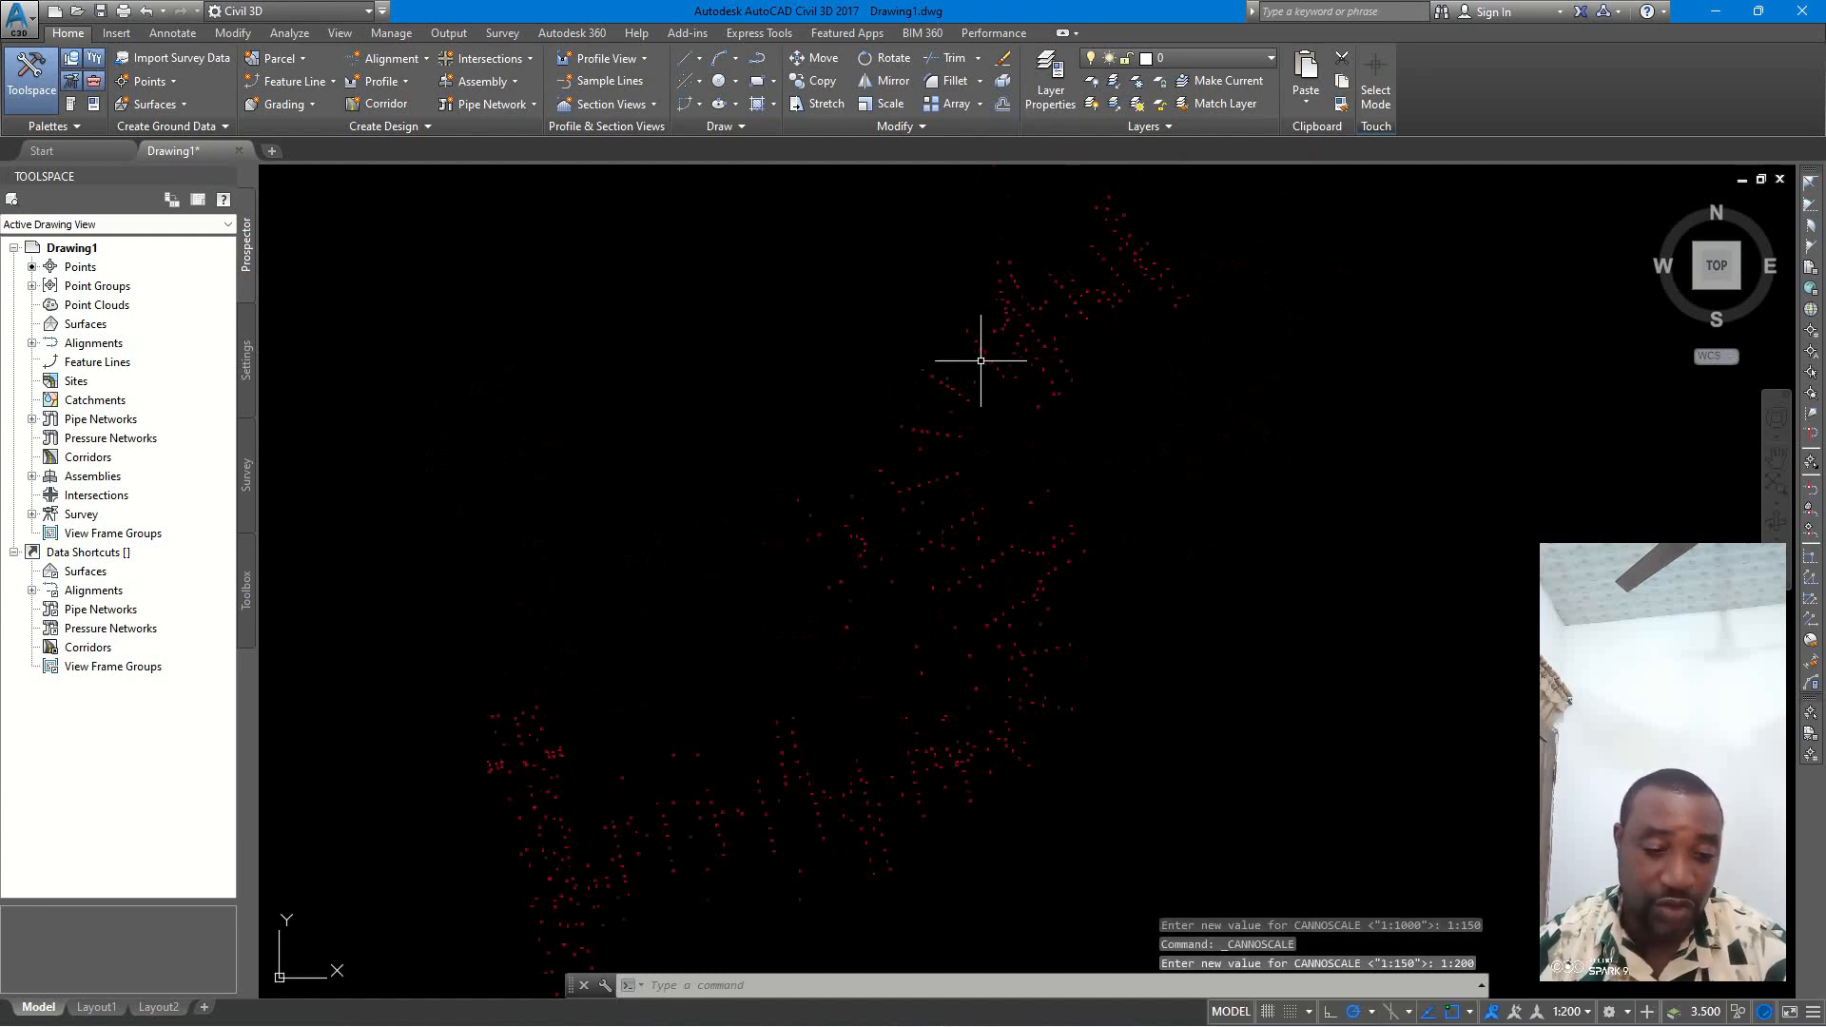
pyautogui.moveTo(980, 361); pyautogui.dragTo(1009, 407, button='middle')
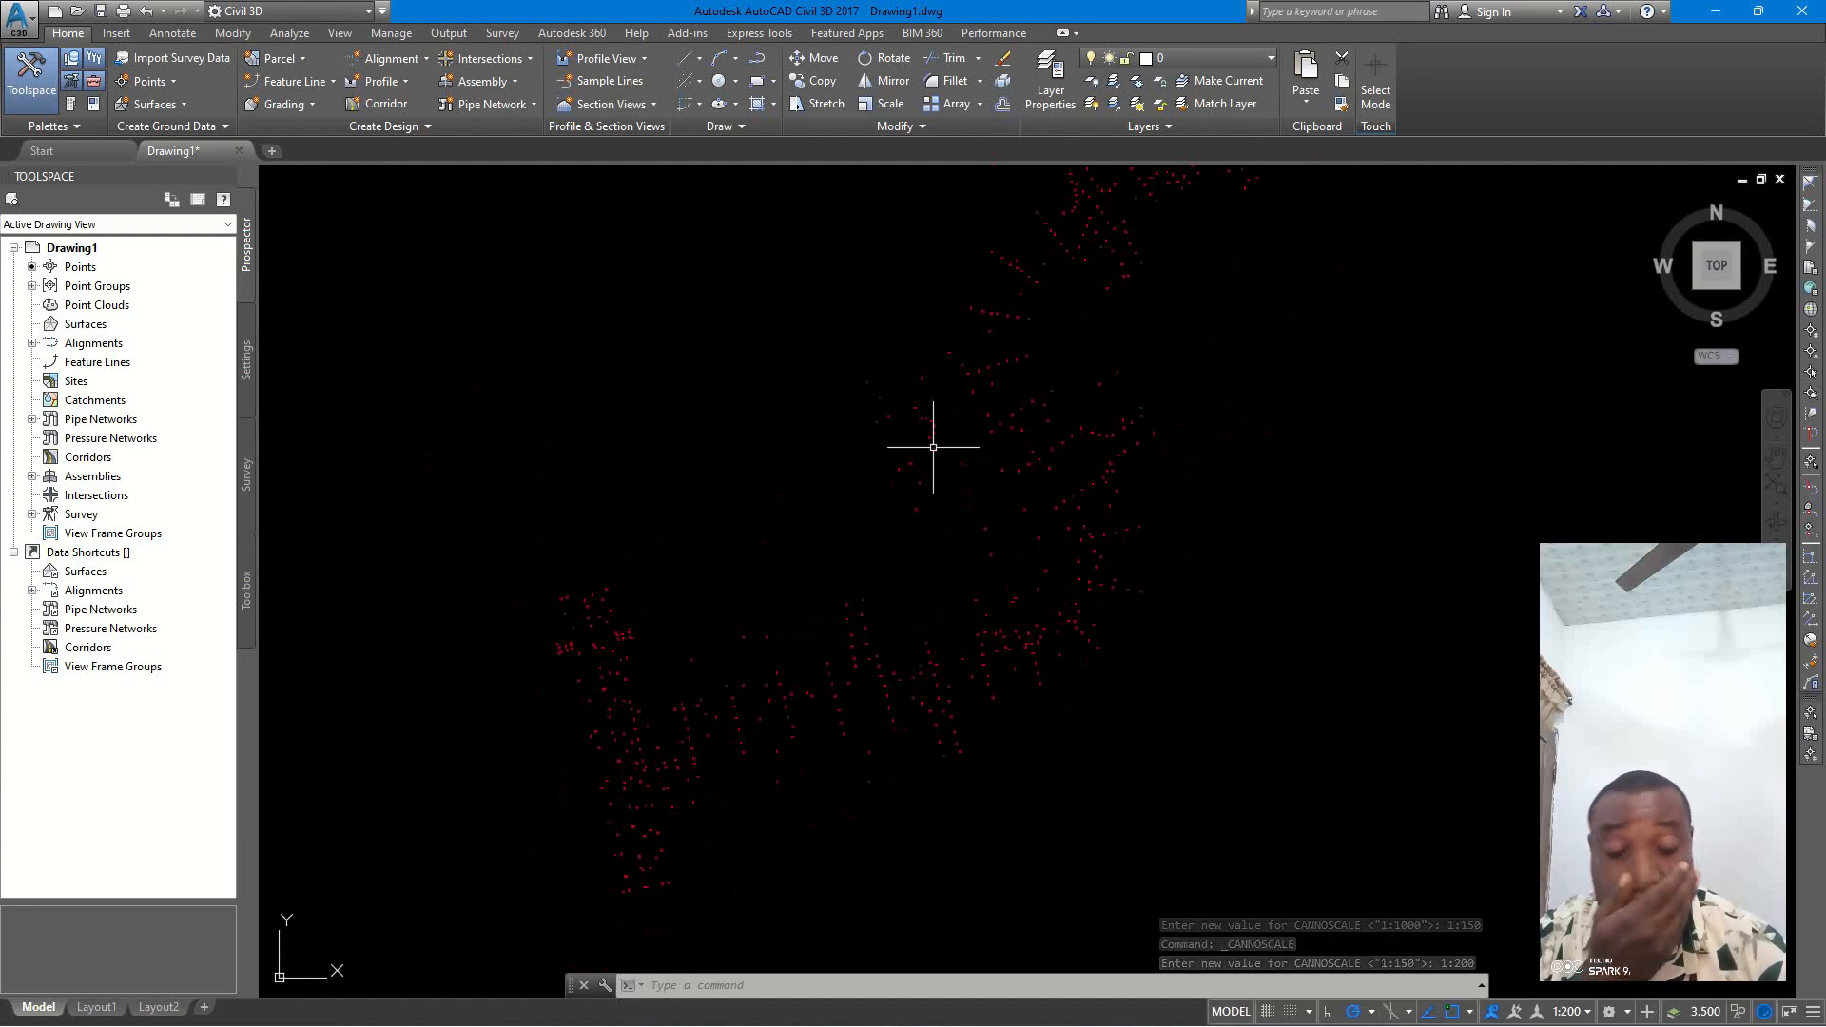
# - Inspect the size of the point markers at the 1:200 scale around the southwestern part of the road
pyautogui.scroll(5, 897, 443)
pyautogui.scroll(-5, 1037, 455)
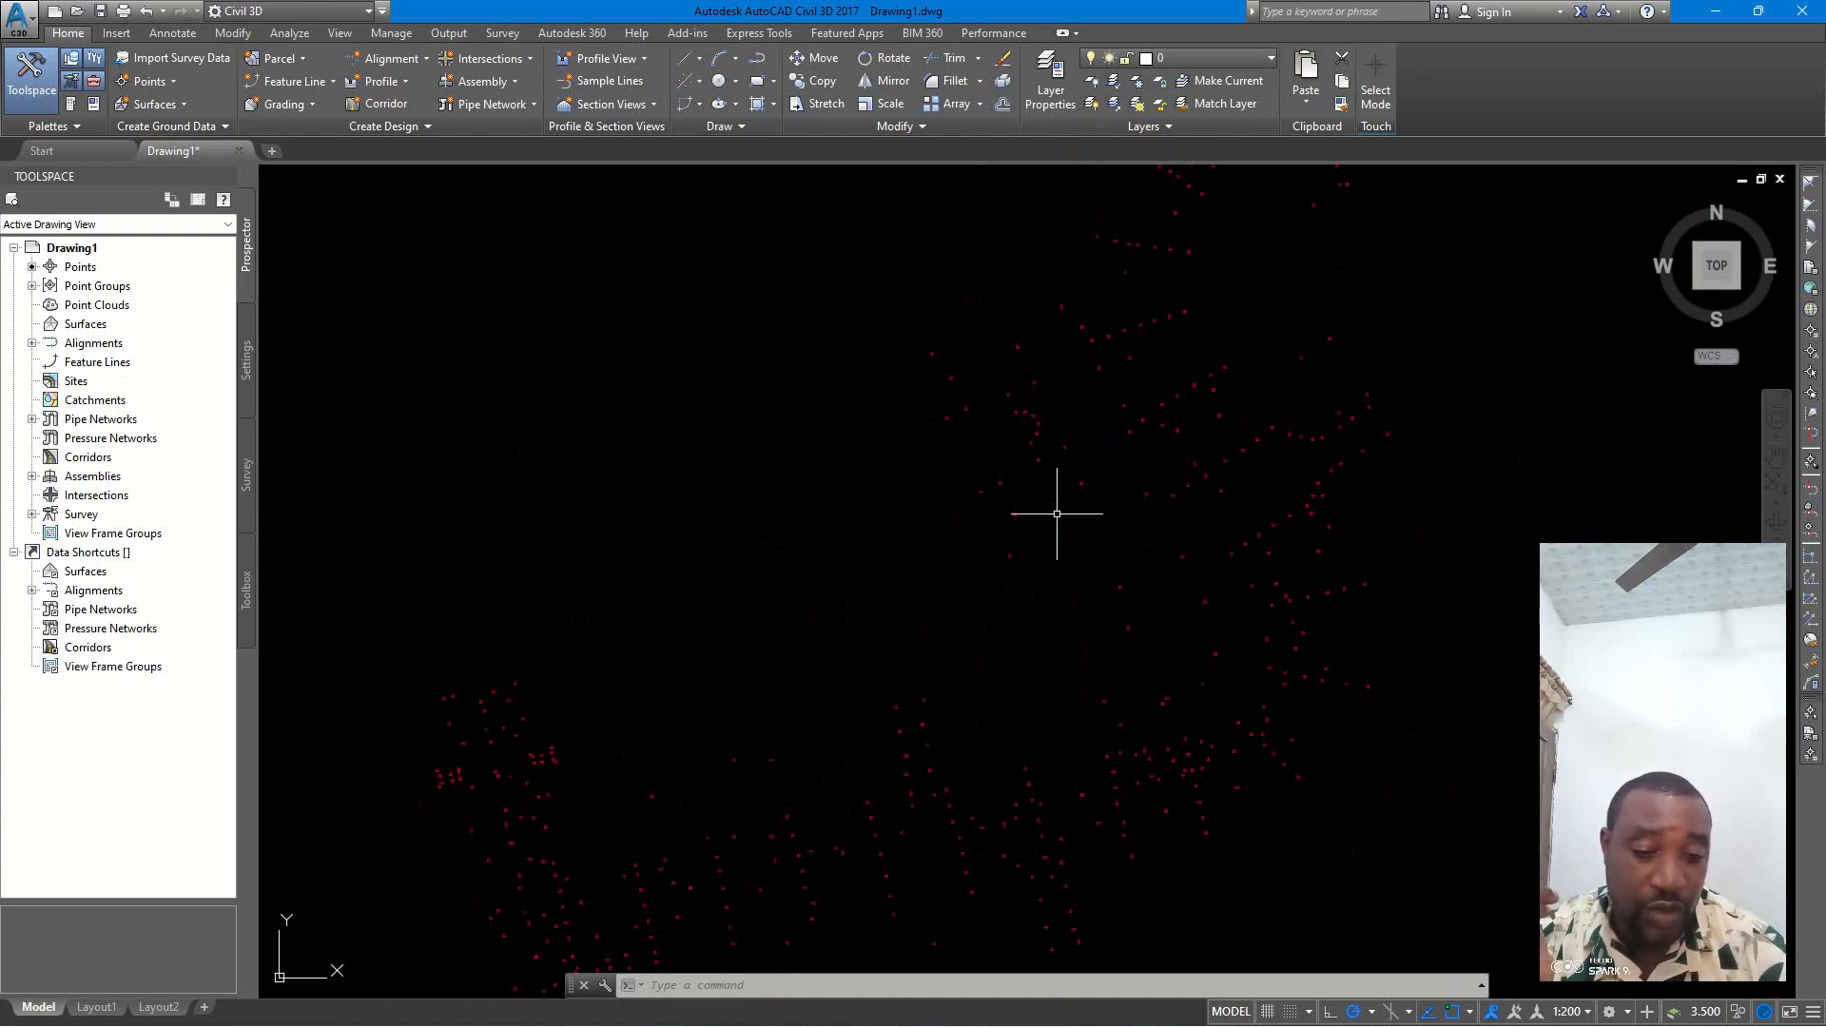
pyautogui.scroll(4, 1018, 391)
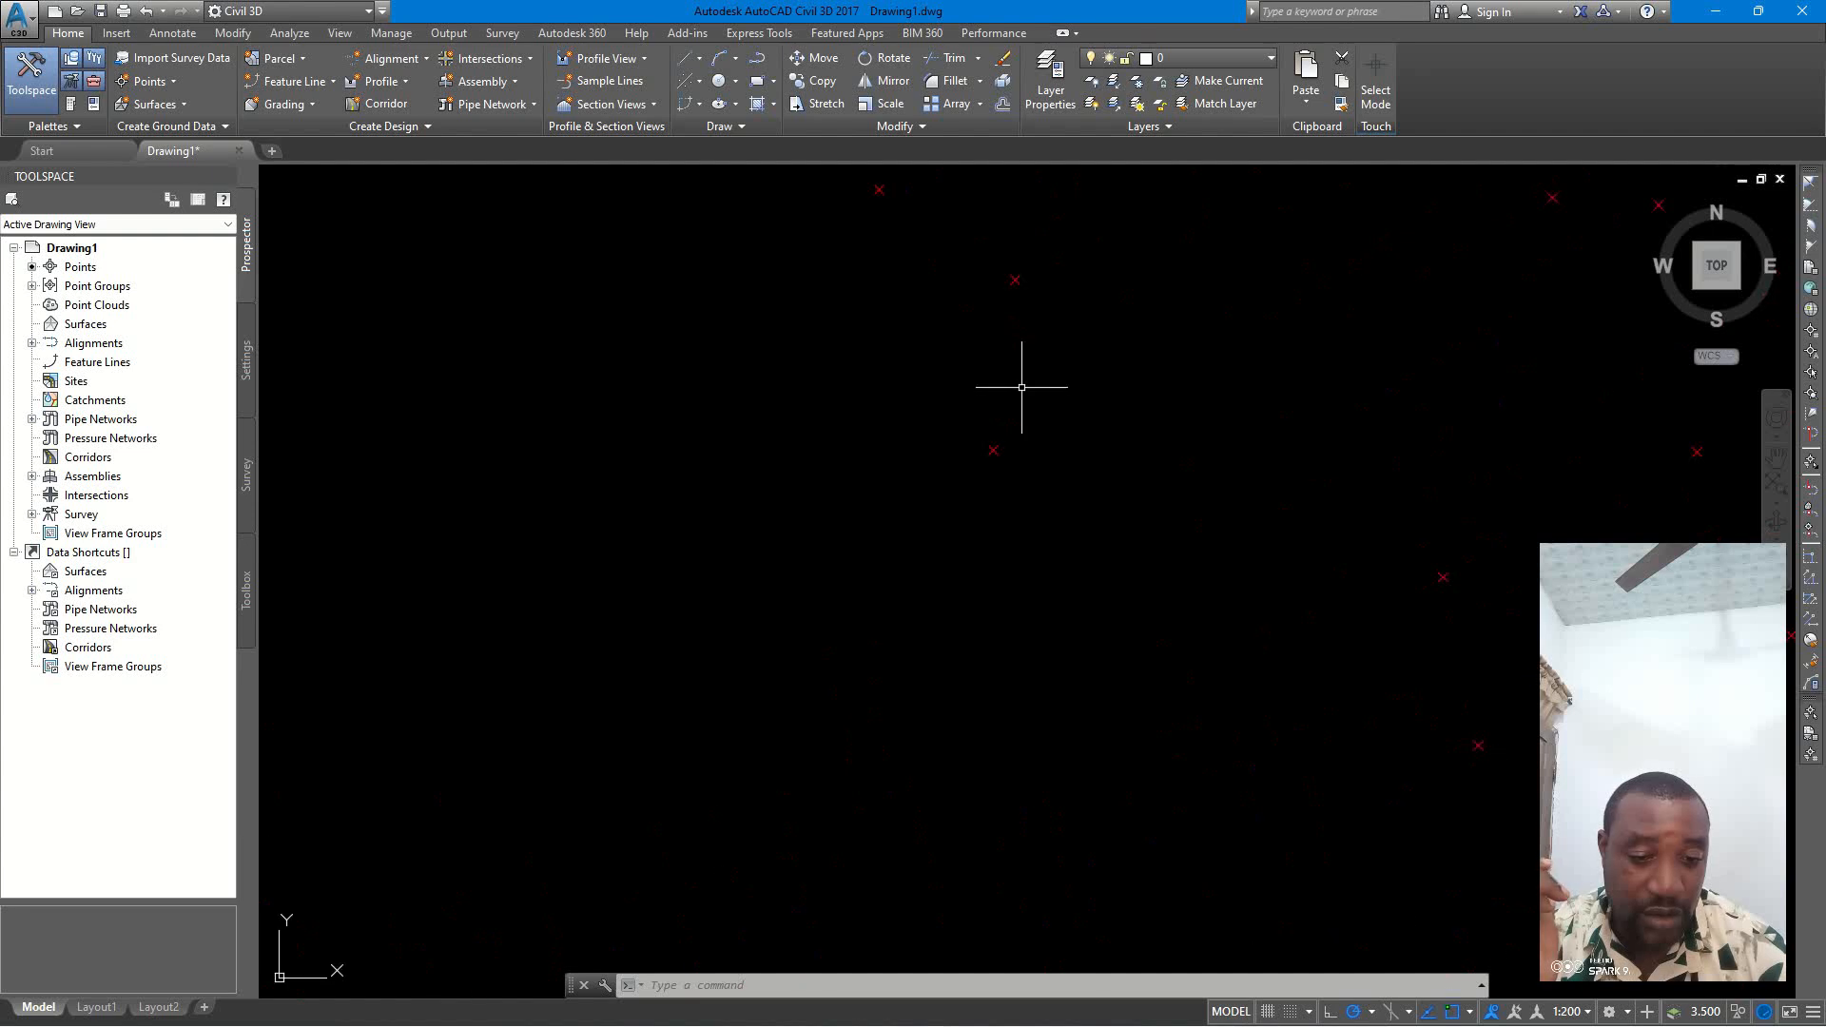
pyautogui.scroll(-4, 1038, 413)
pyautogui.scroll(-4, 1008, 466)
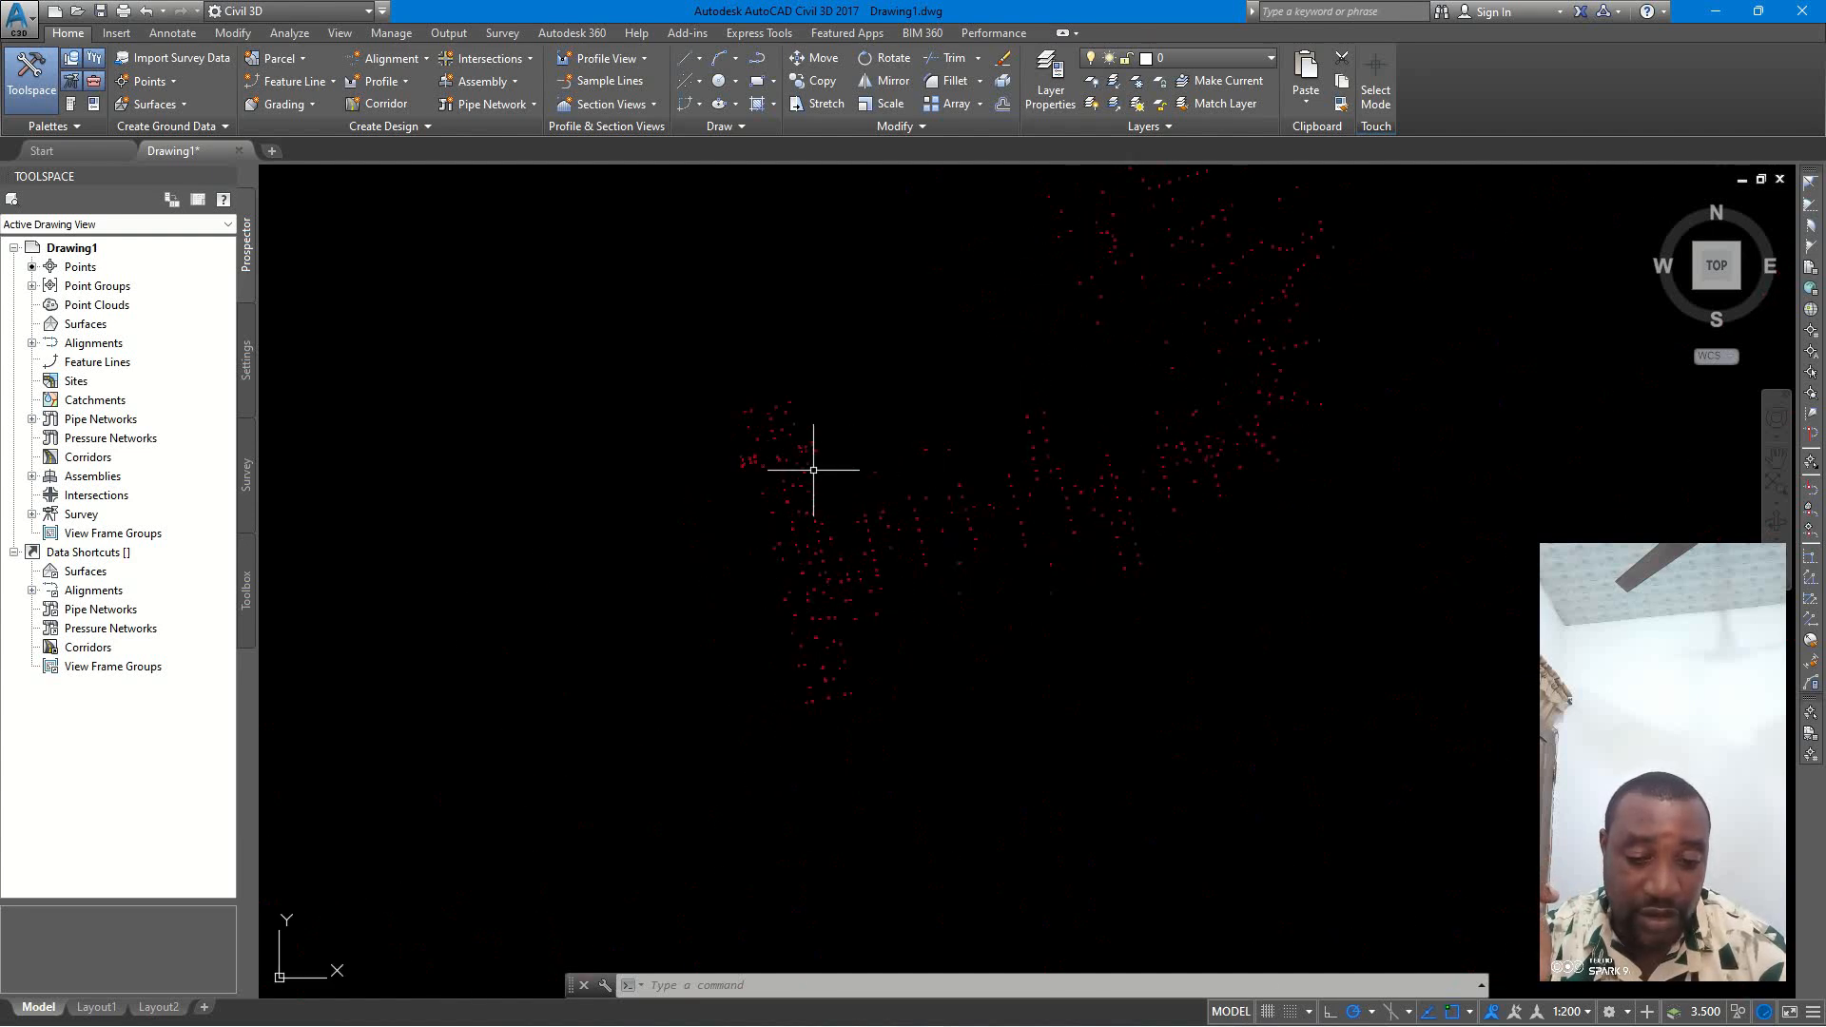
pyautogui.scroll(5, 808, 461)
pyautogui.scroll(2, 804, 456)
pyautogui.scroll(-4, 748, 395)
# - Examine the survey points along the whole road, from the southwestern junction to the northeastern end
pyautogui.moveTo(868, 595); pyautogui.dragTo(810, 524, button='middle')
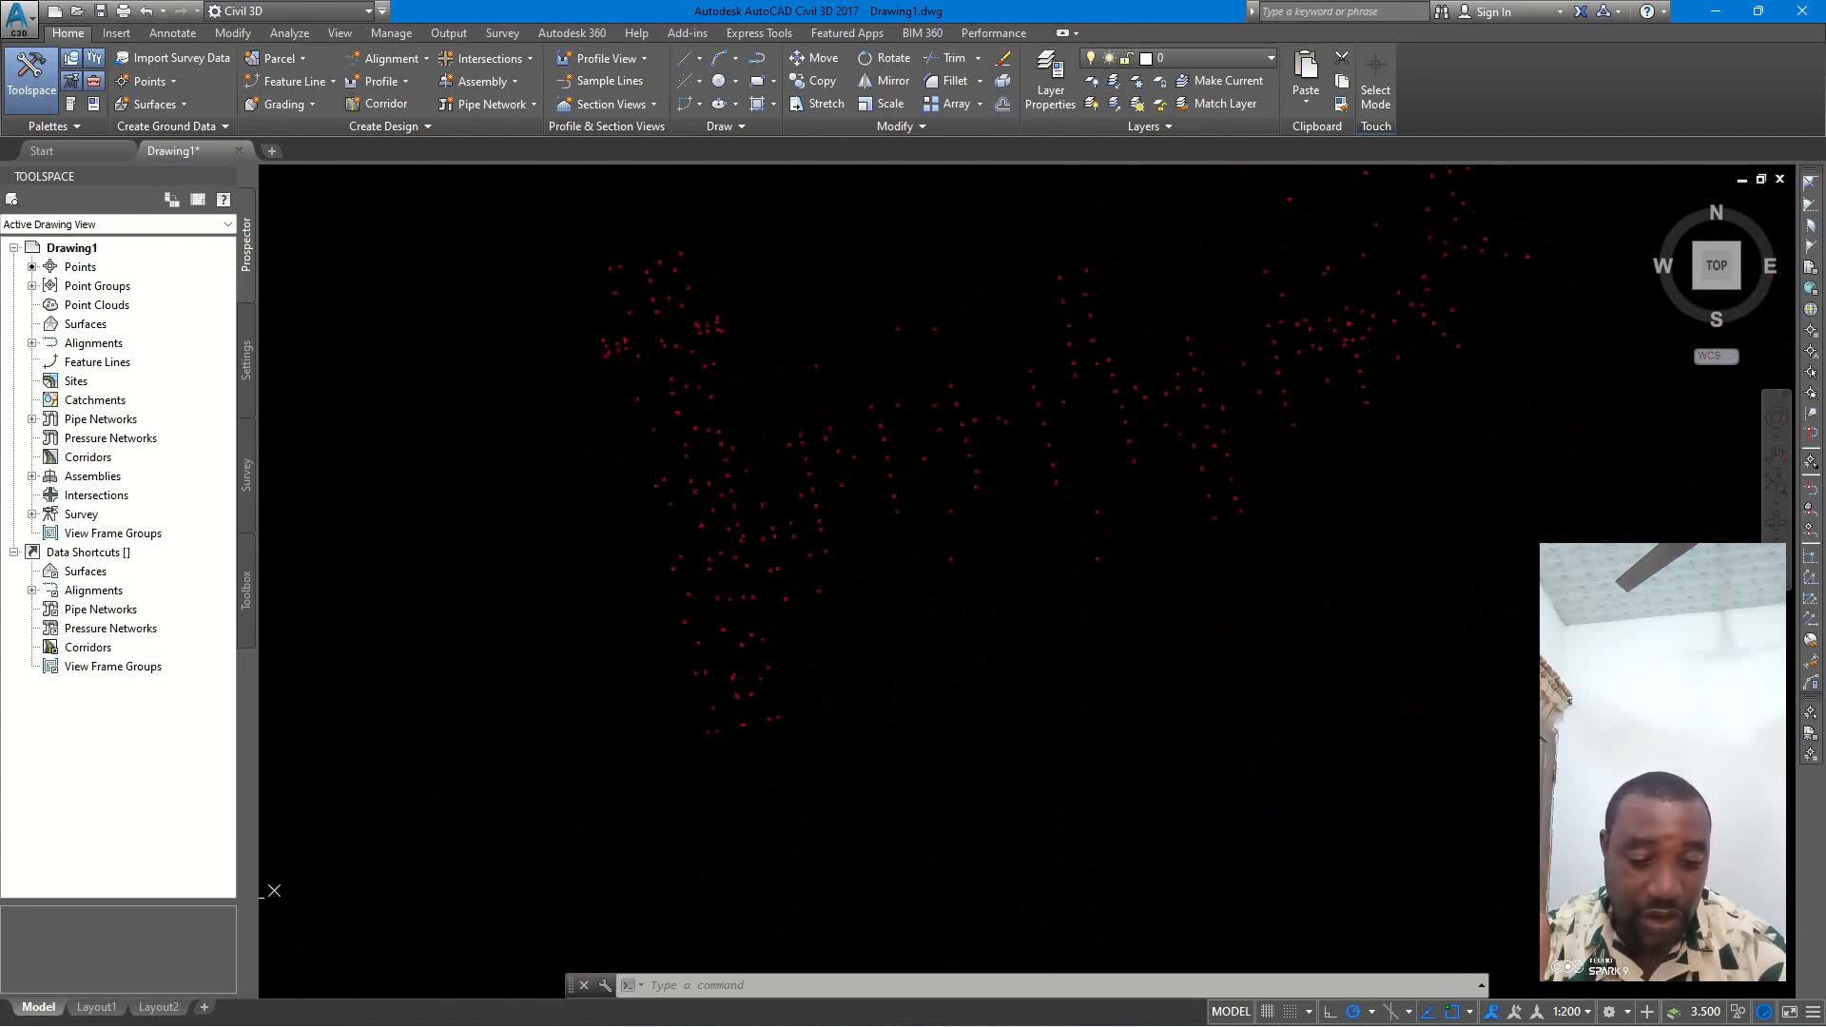
pyautogui.moveTo(1182, 412); pyautogui.dragTo(815, 603, button='middle')
pyautogui.moveTo(977, 423); pyautogui.dragTo(902, 606, button='middle')
pyautogui.moveTo(942, 389); pyautogui.dragTo(1008, 570, button='middle')
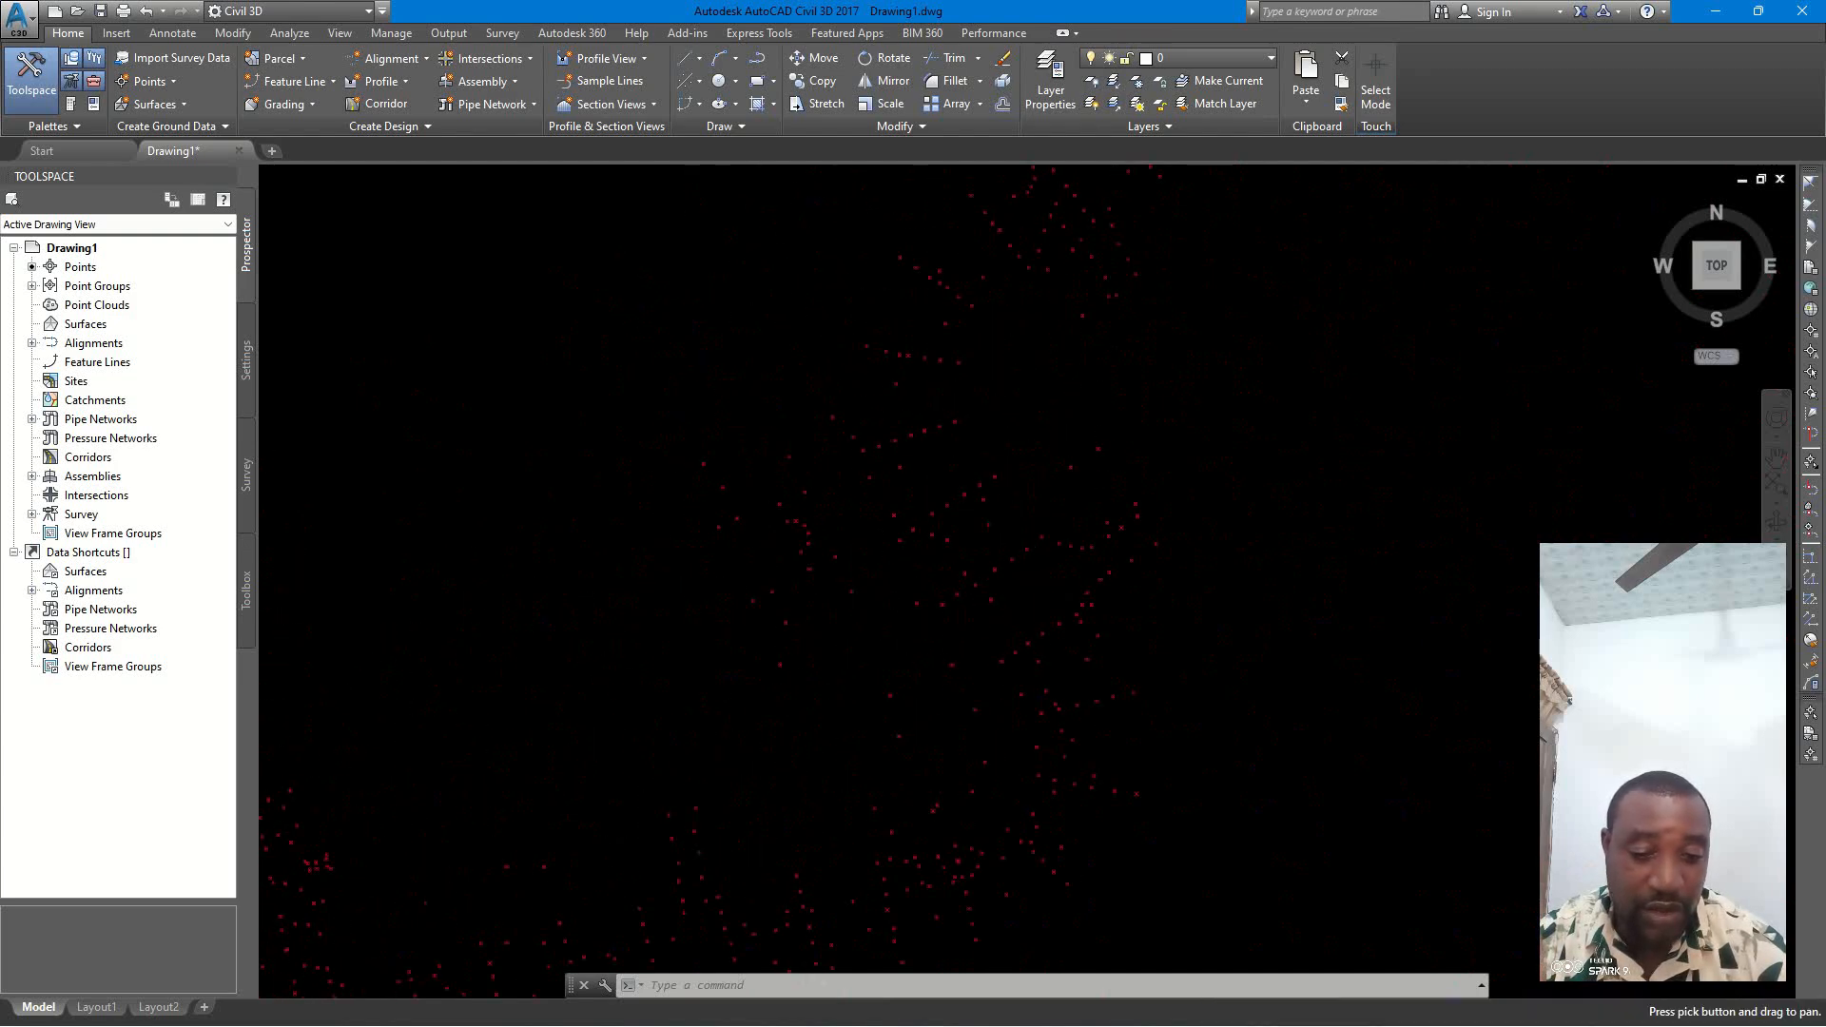
pyautogui.scroll(2, 982, 423)
pyautogui.moveTo(982, 423); pyautogui.dragTo(979, 583, button='middle')
pyautogui.scroll(-3, 965, 494)
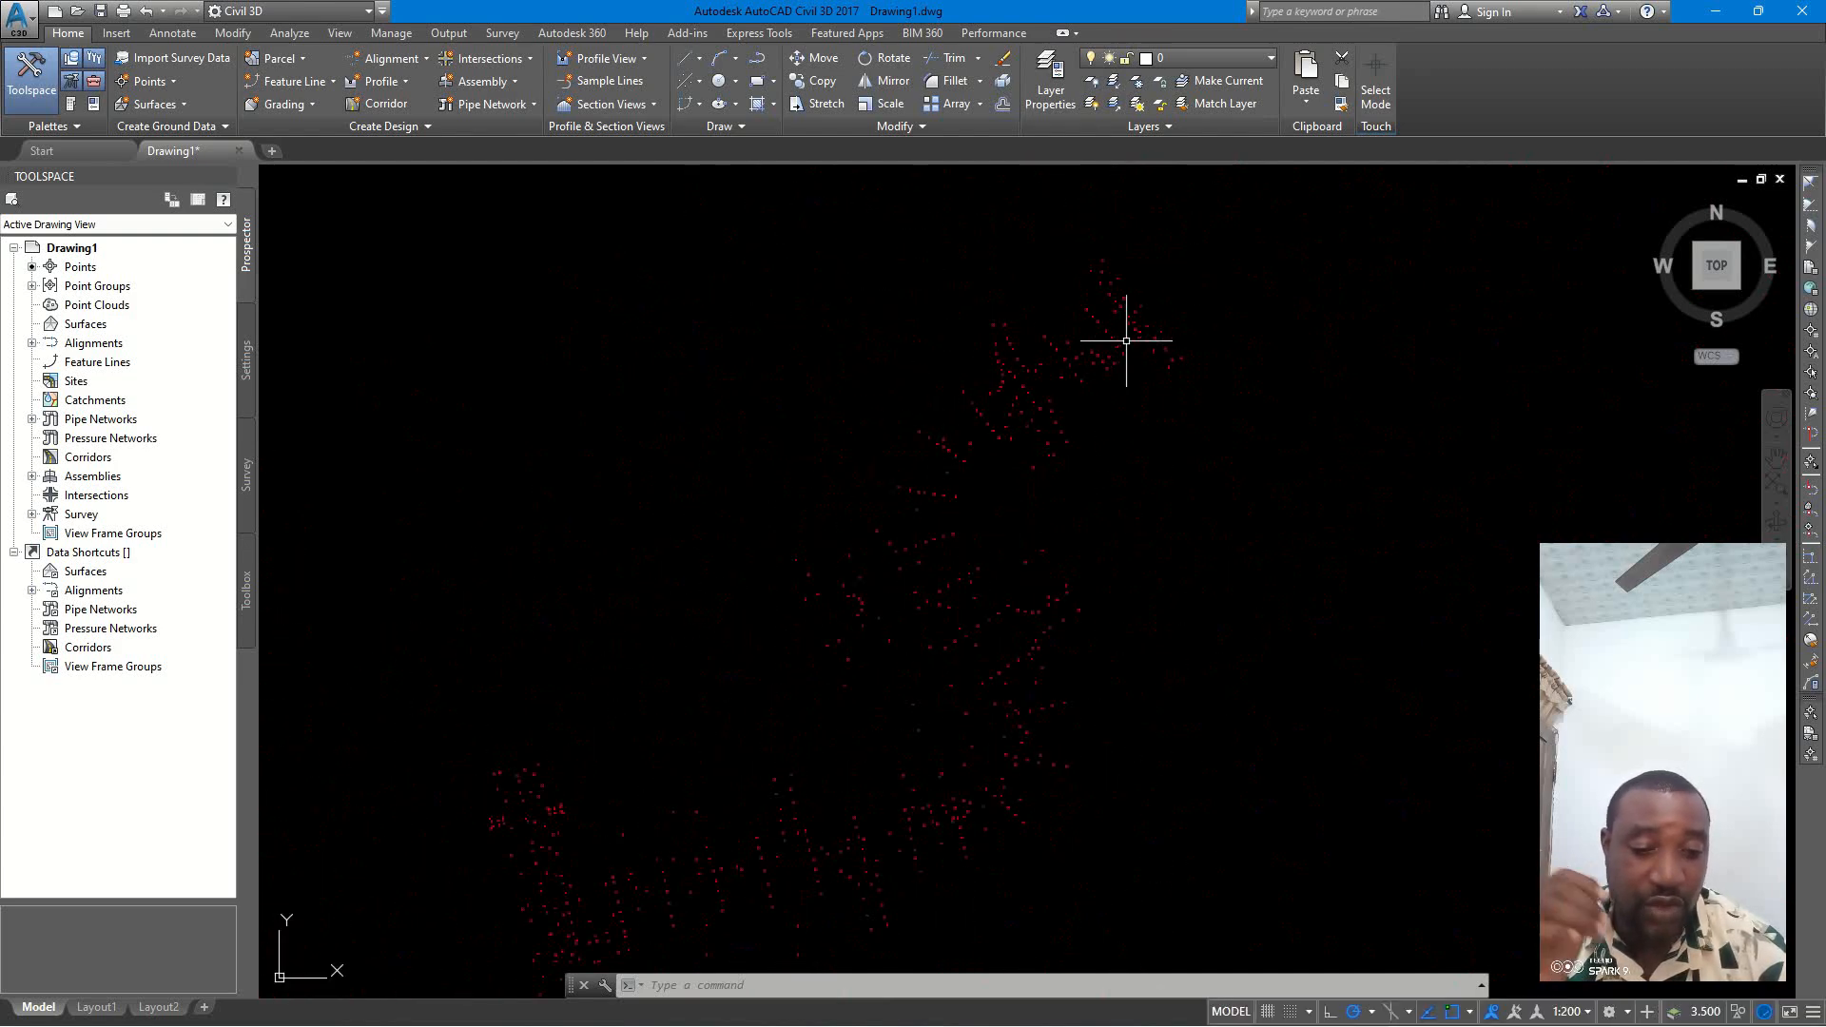
pyautogui.moveTo(1047, 599); pyautogui.dragTo(1049, 461, button='middle')
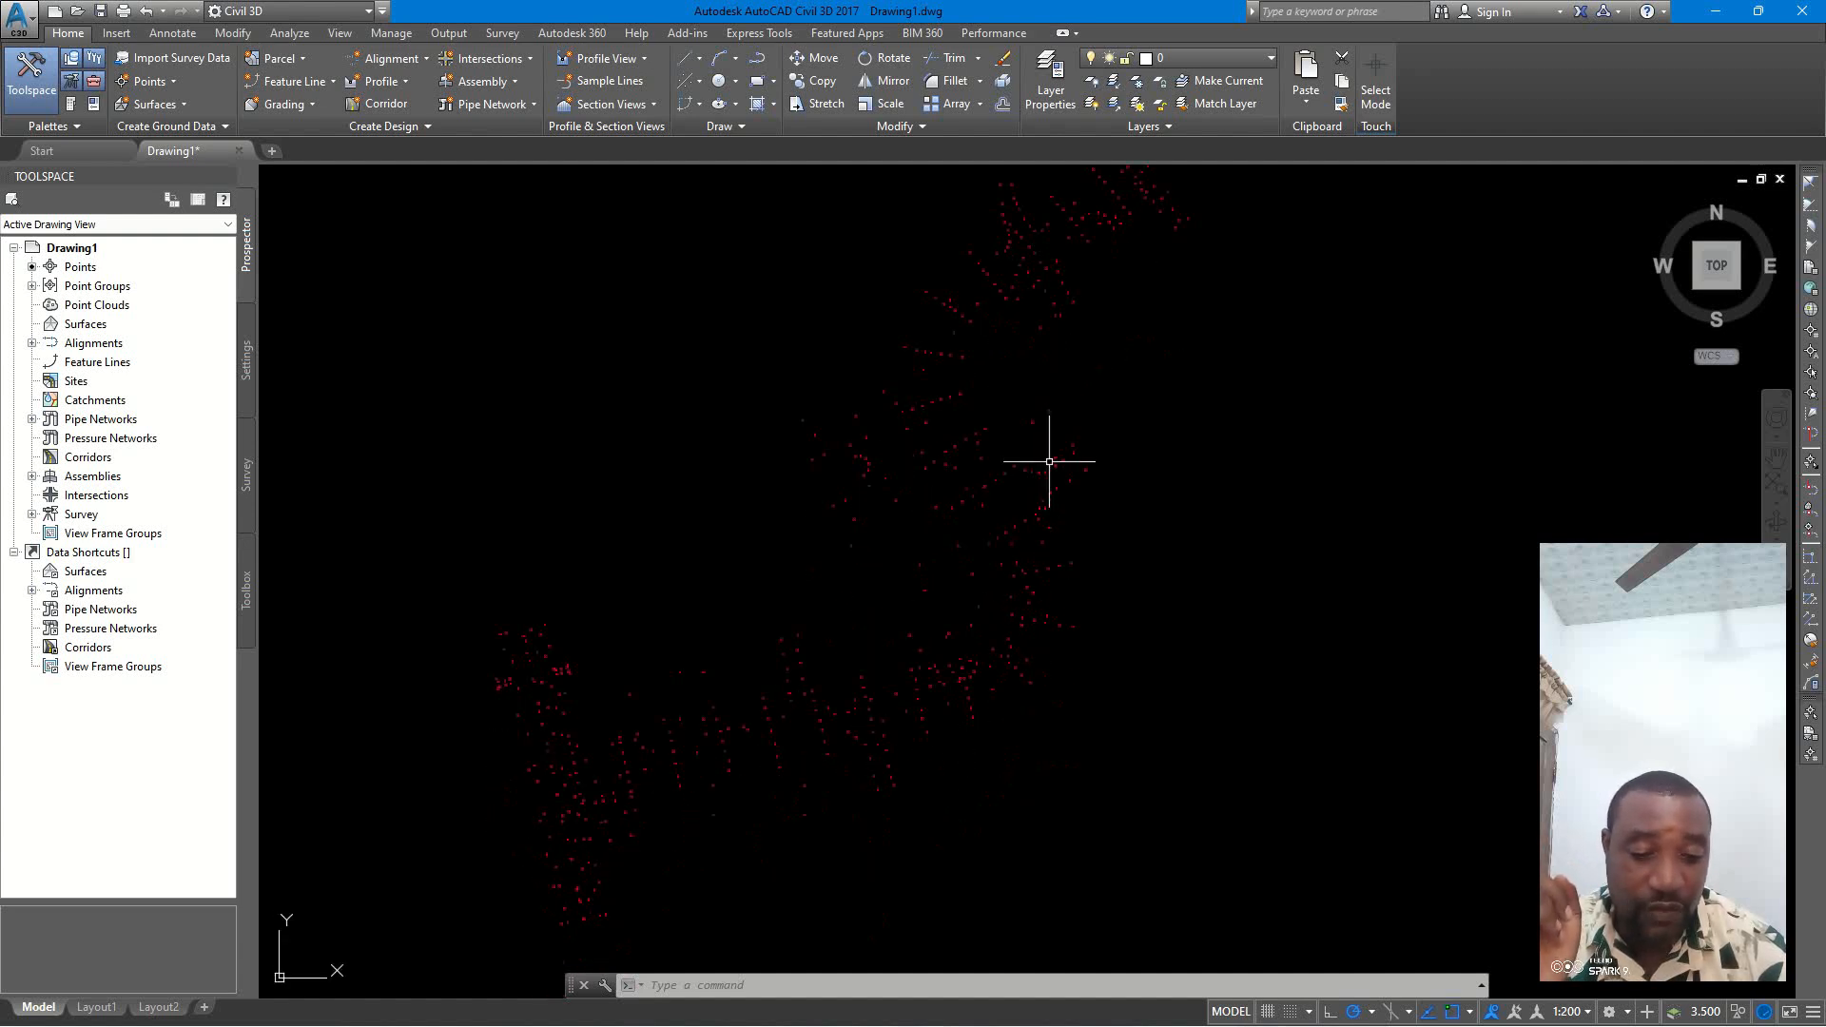
pyautogui.scroll(5, 952, 465)
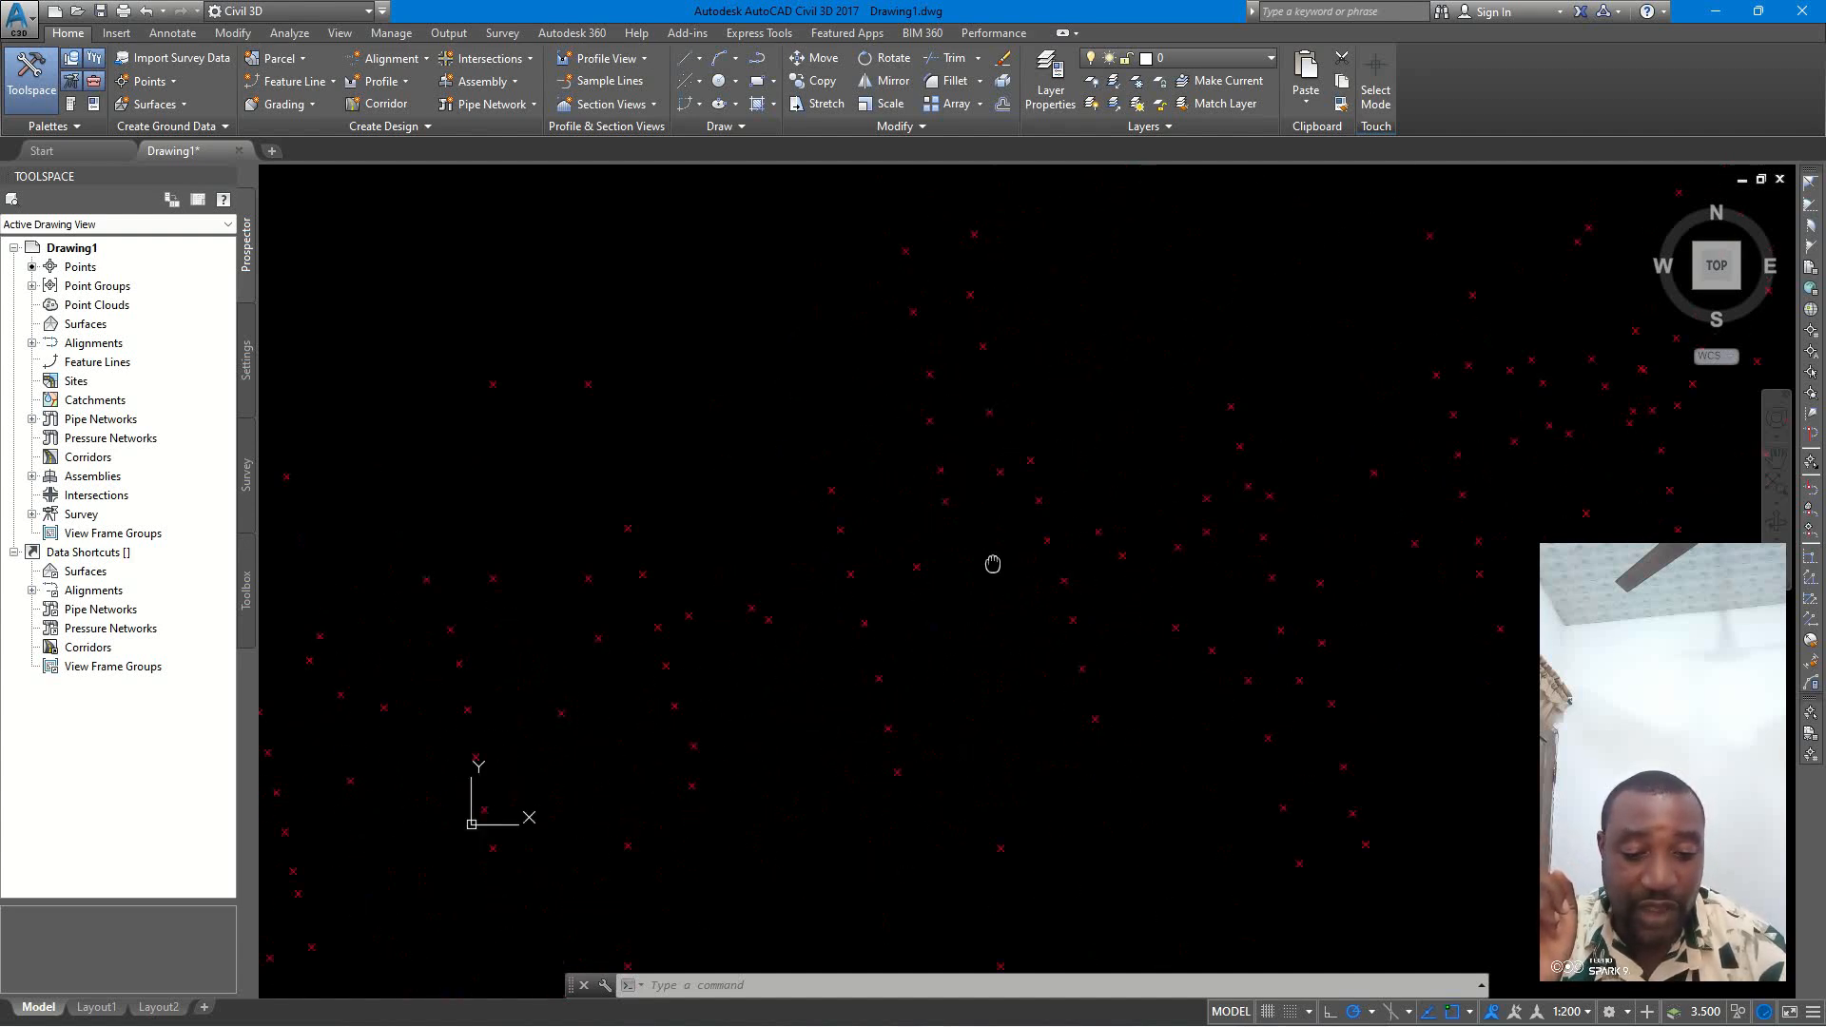
pyautogui.scroll(-4, 868, 557)
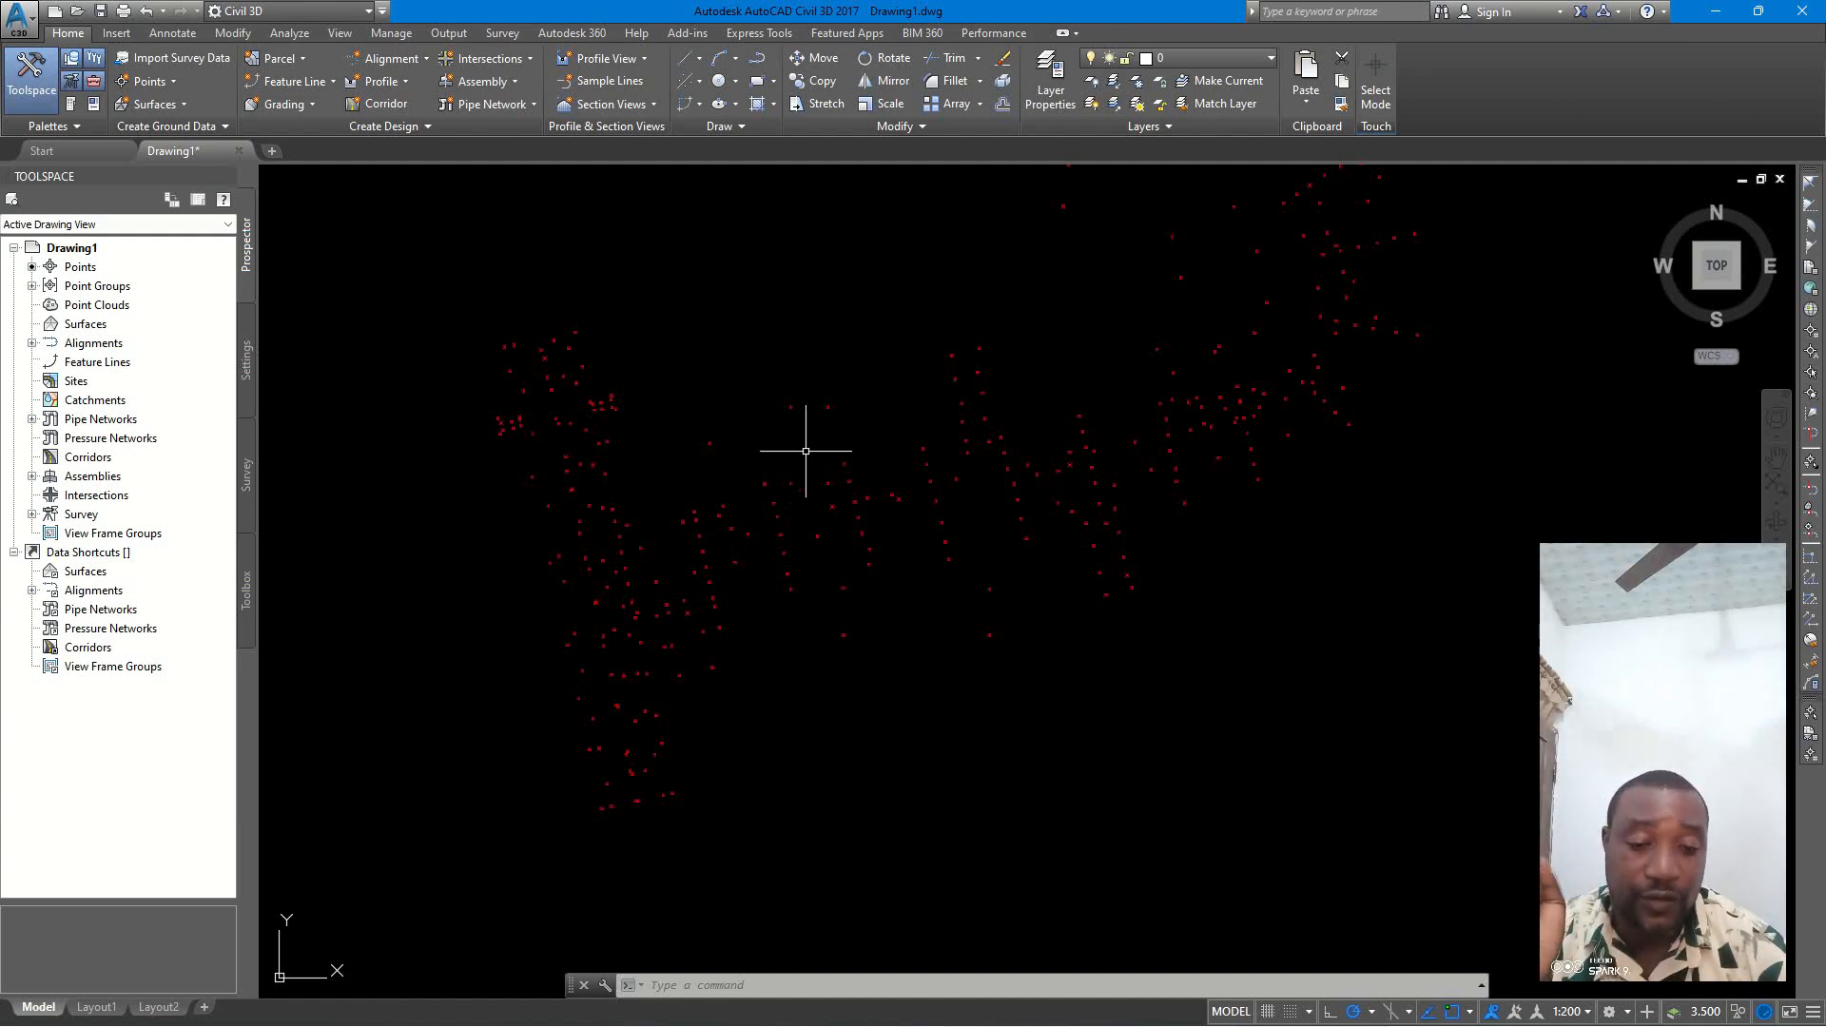
pyautogui.scroll(-2, 908, 418)
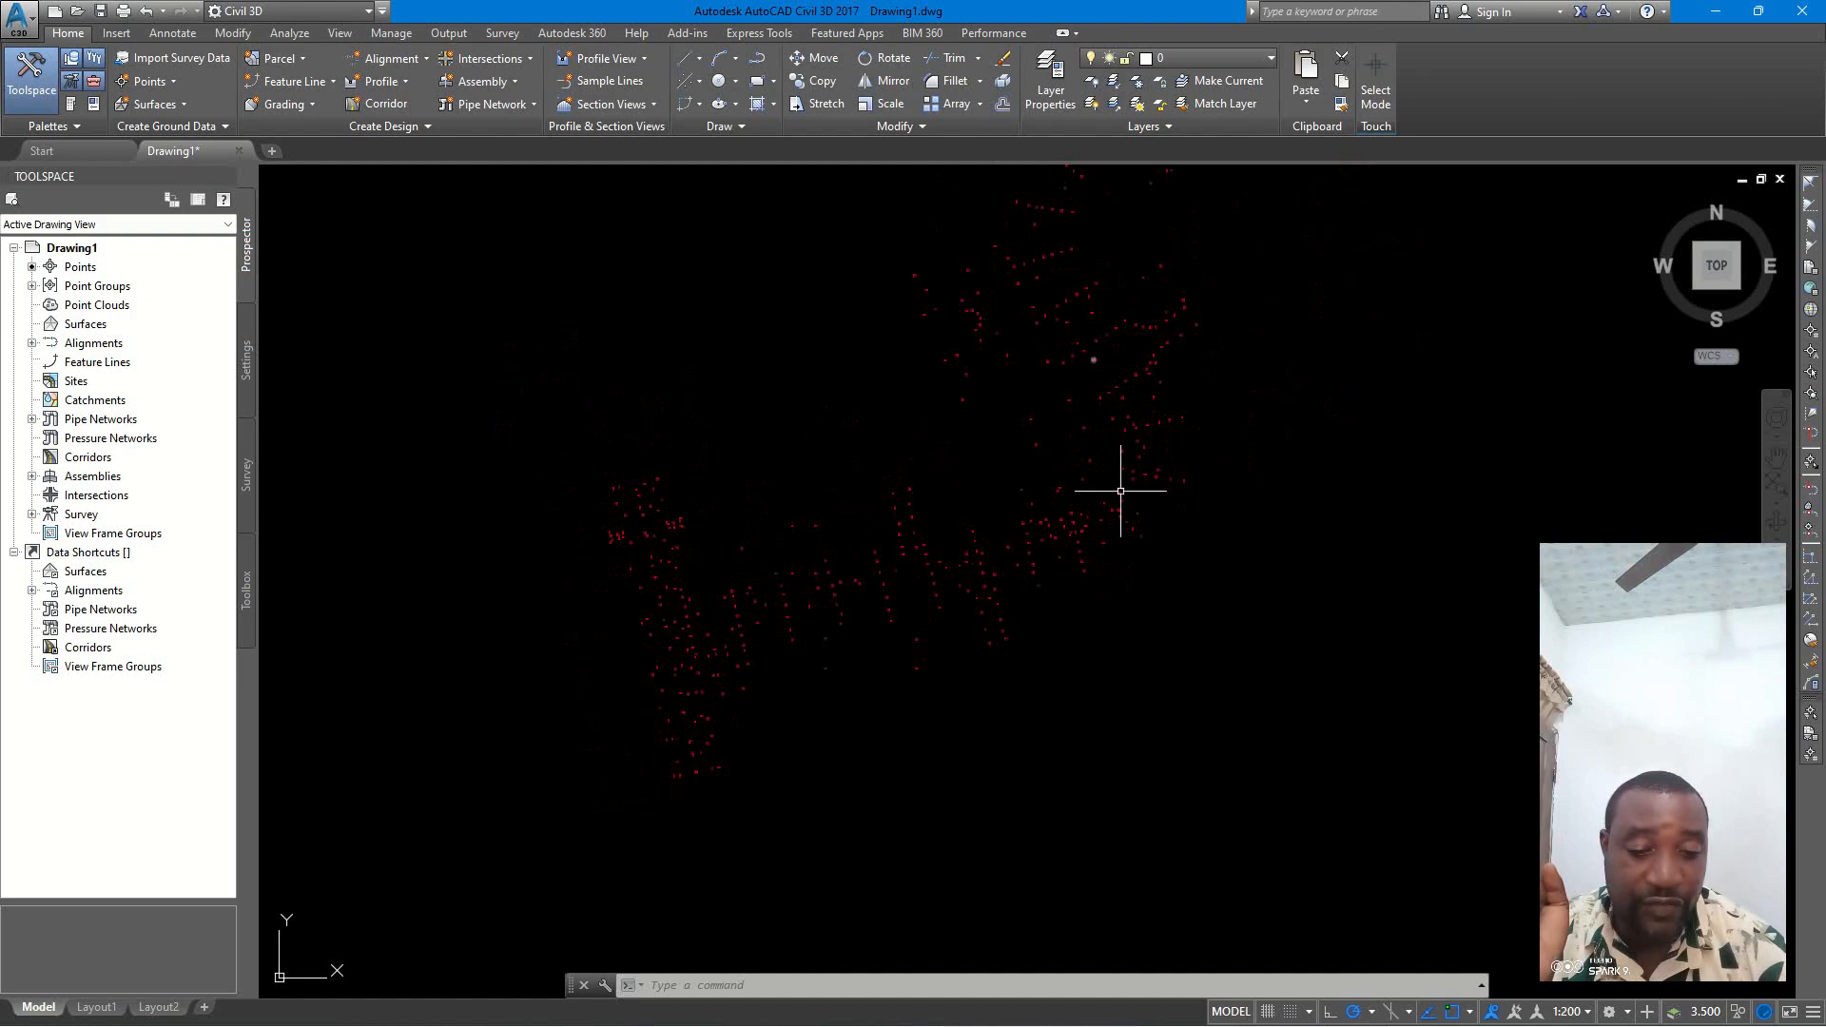
pyautogui.scroll(1, 1076, 436)
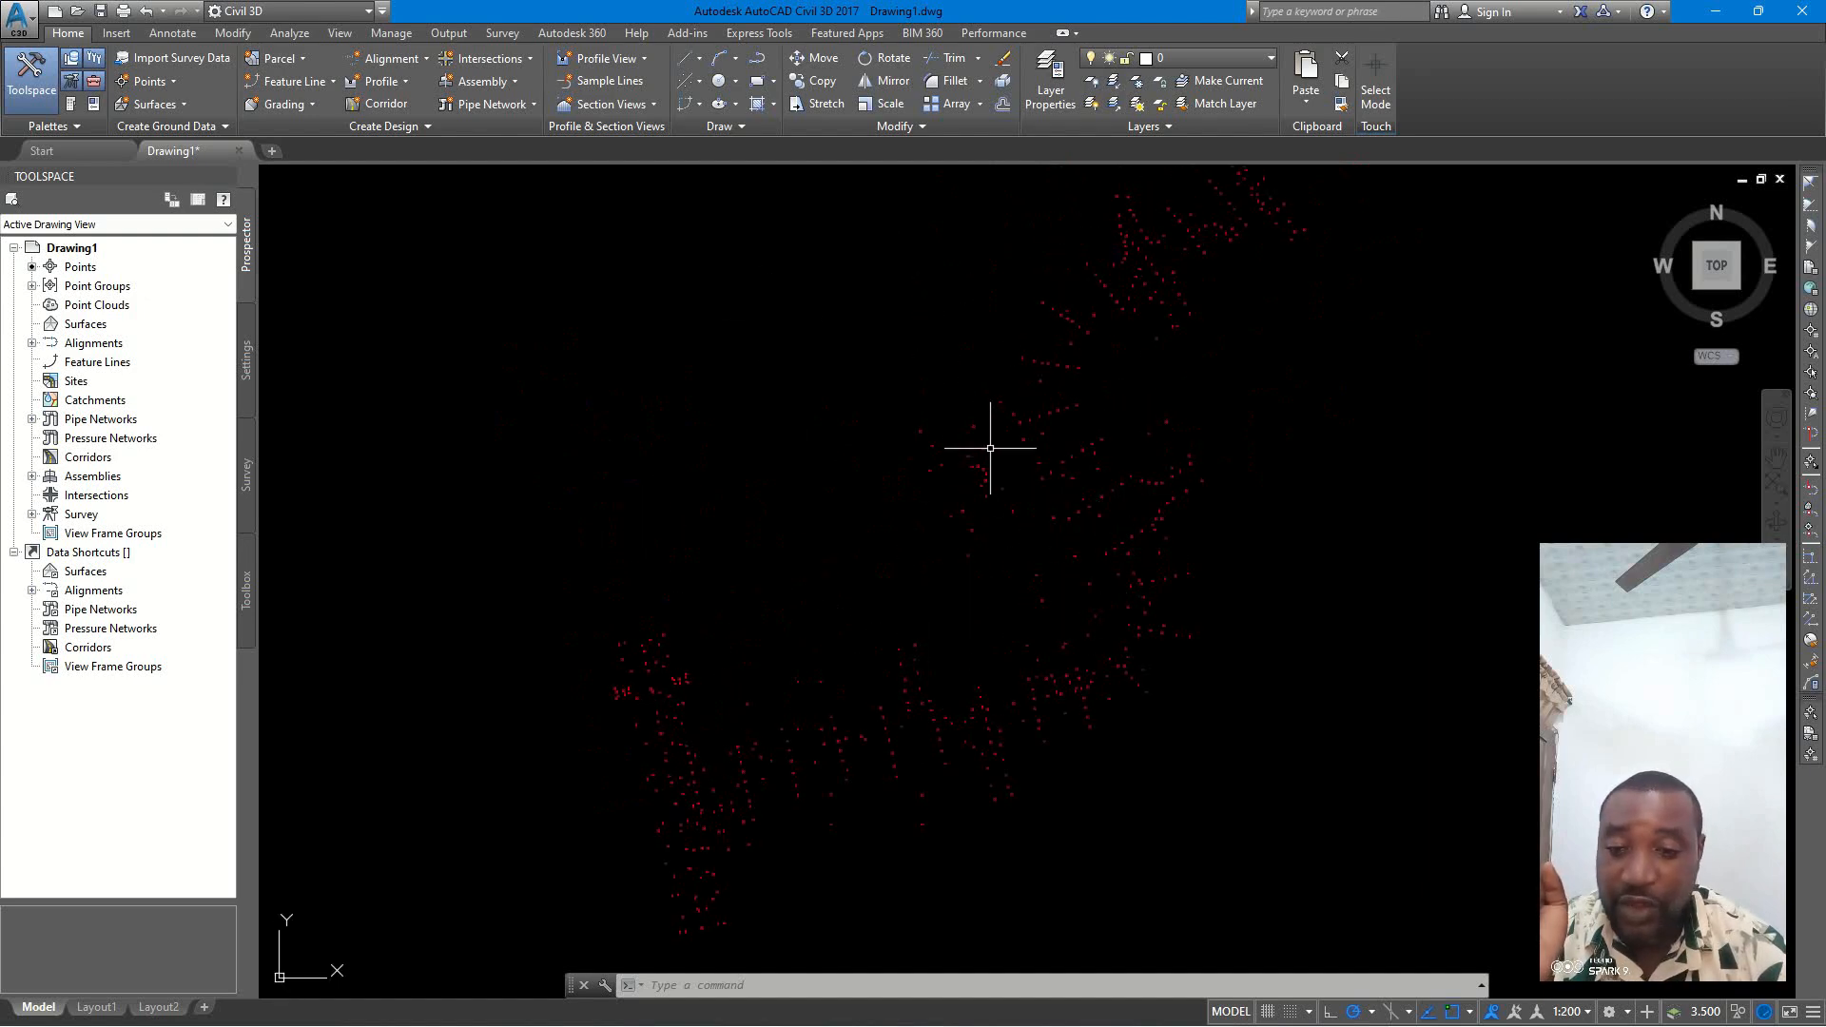
pyautogui.scroll(-3, 1027, 430)
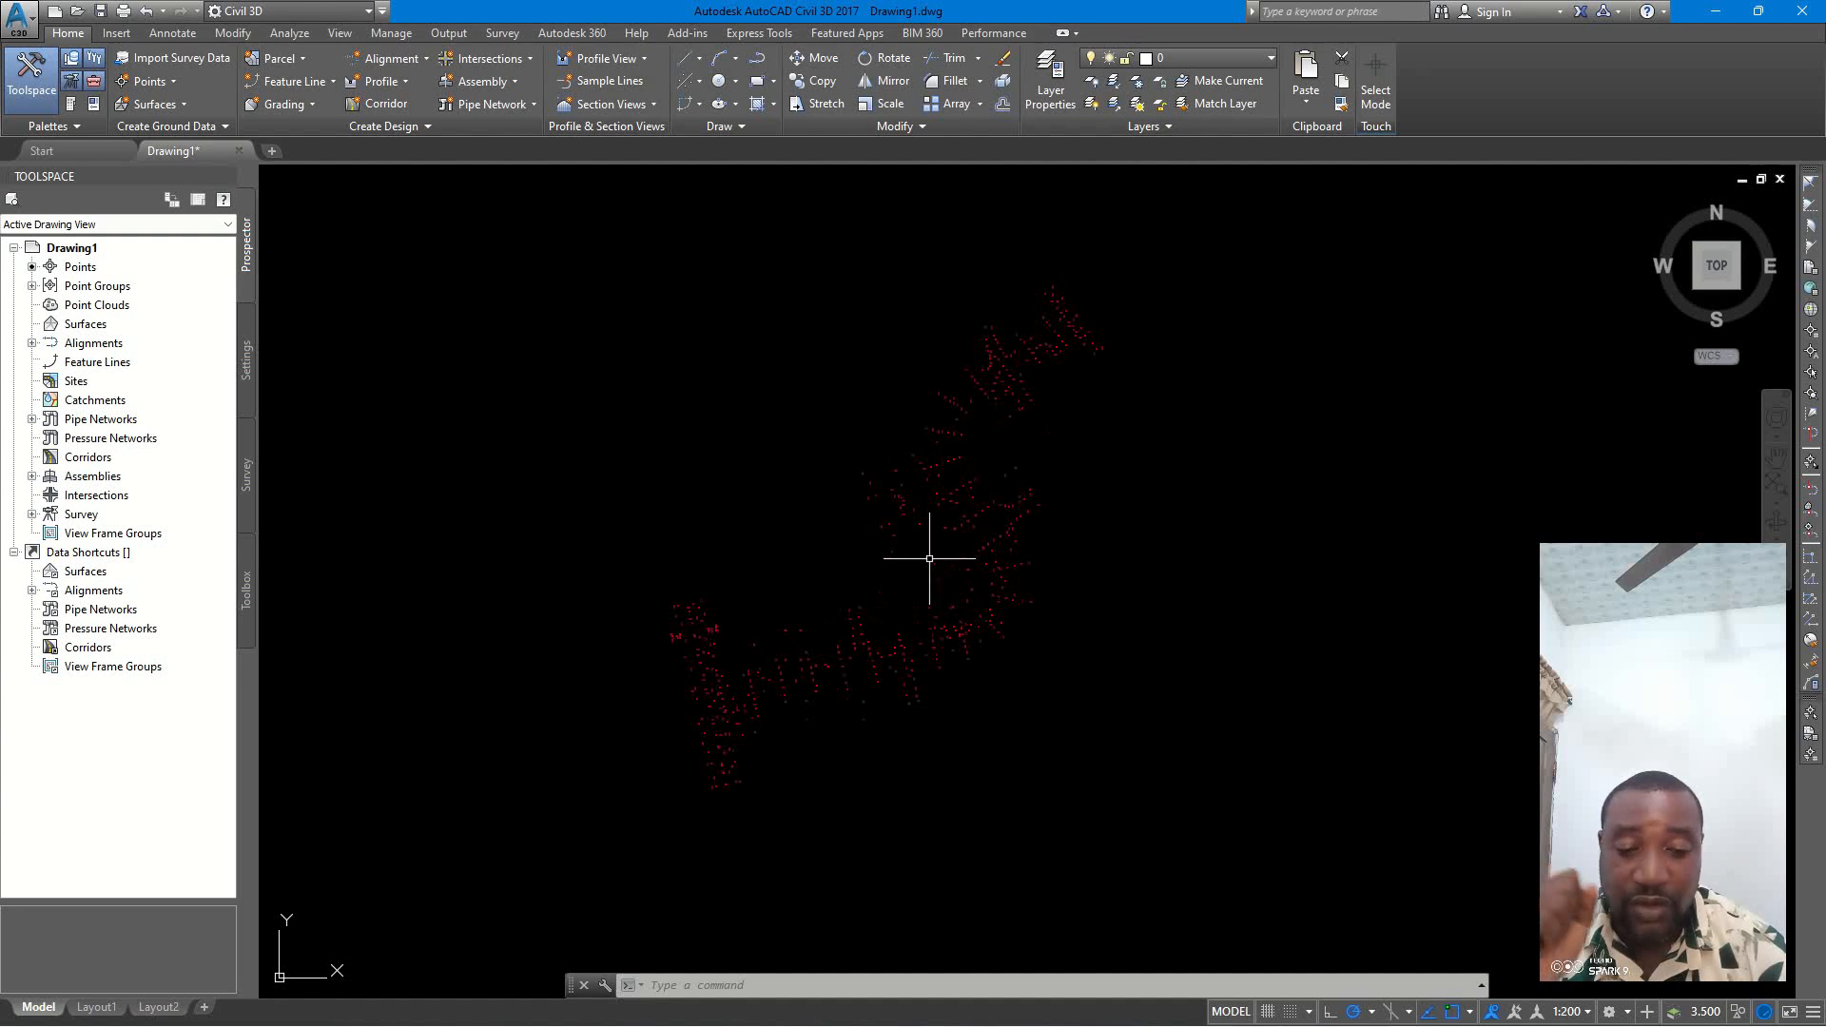
# - Review the text file "Field information for Lama crescent road project" in the lectures folder, close it and return to the drawing
pyautogui.moveTo(1091, 1025)
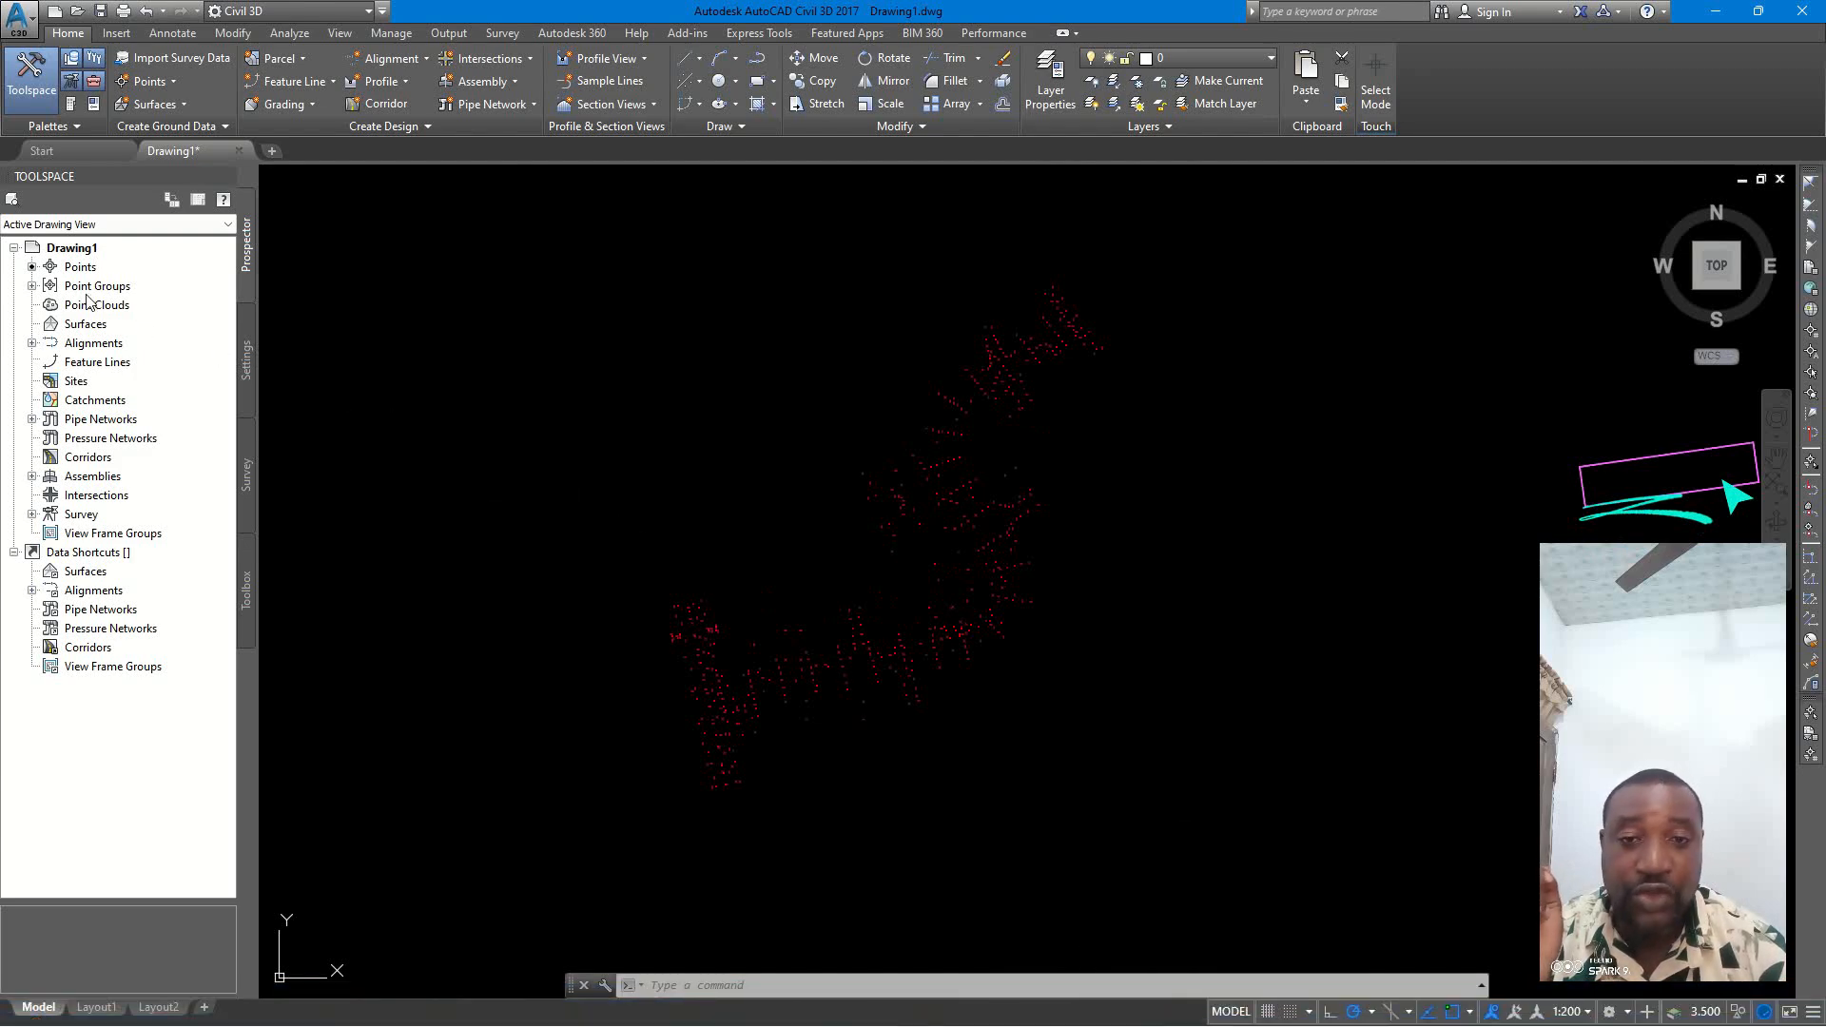
pyautogui.moveTo(989, 1022)
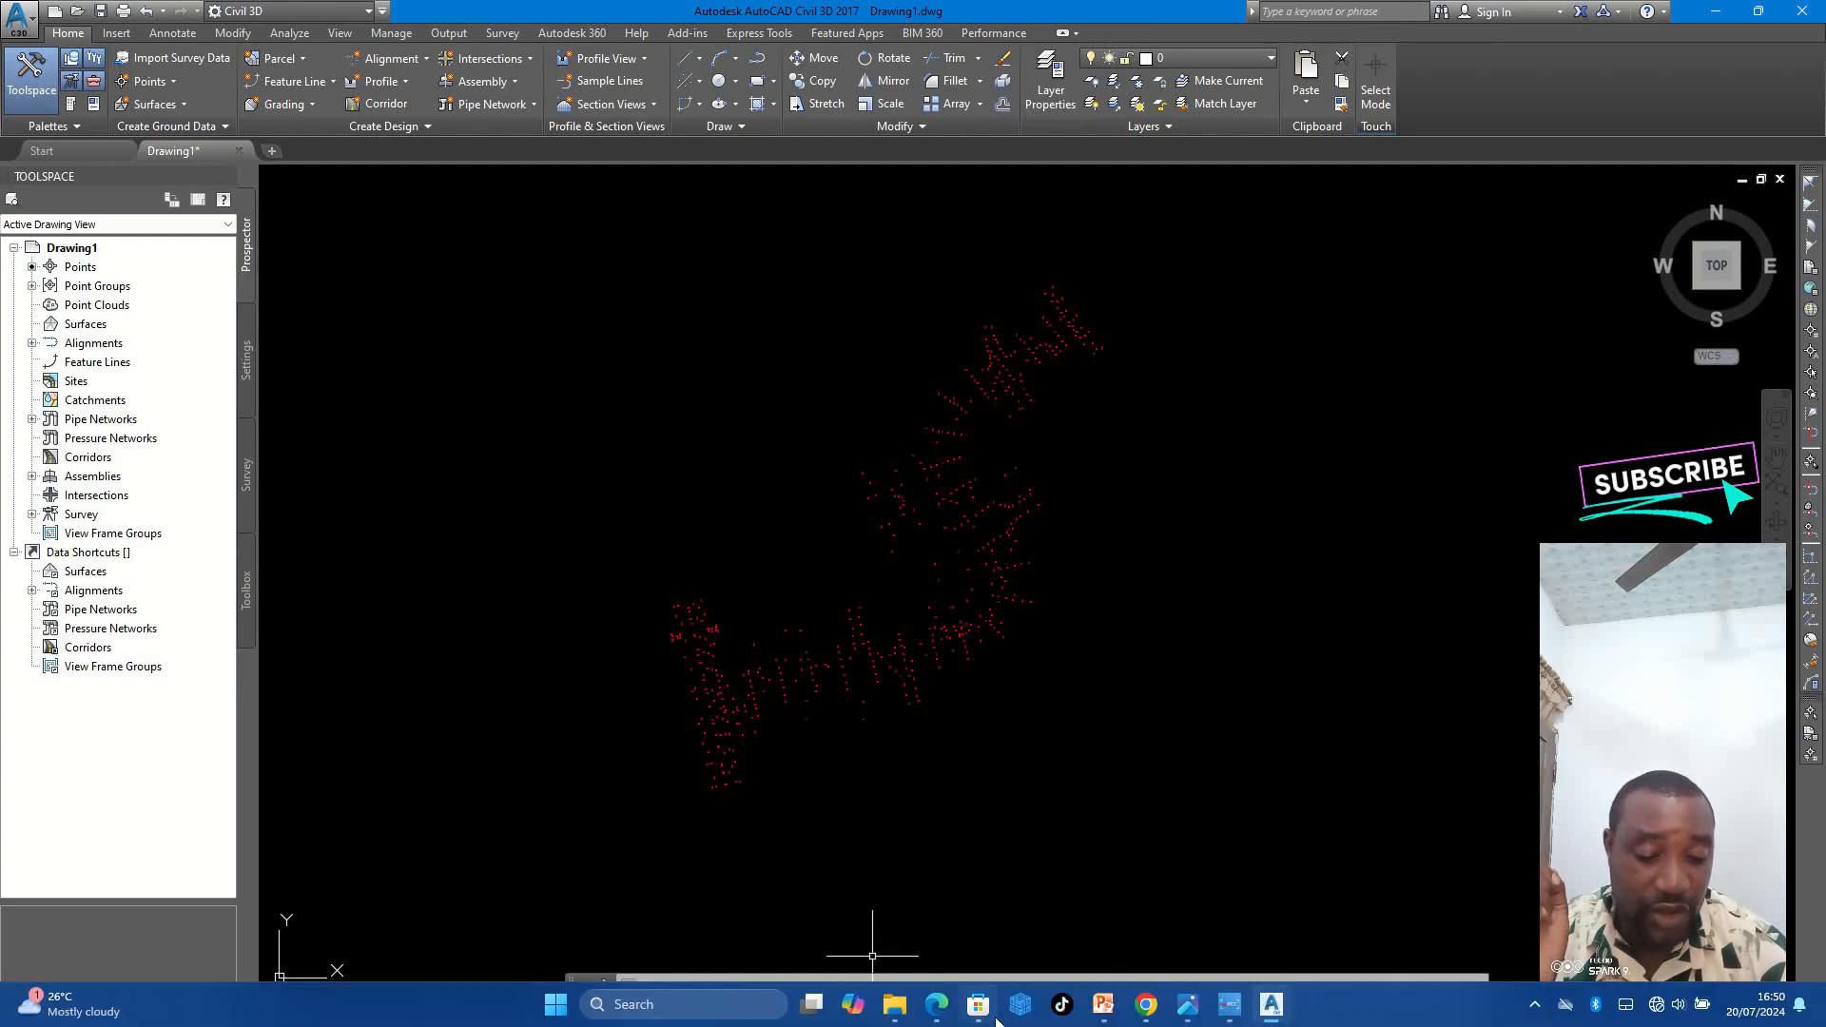
pyautogui.click(899, 1016)
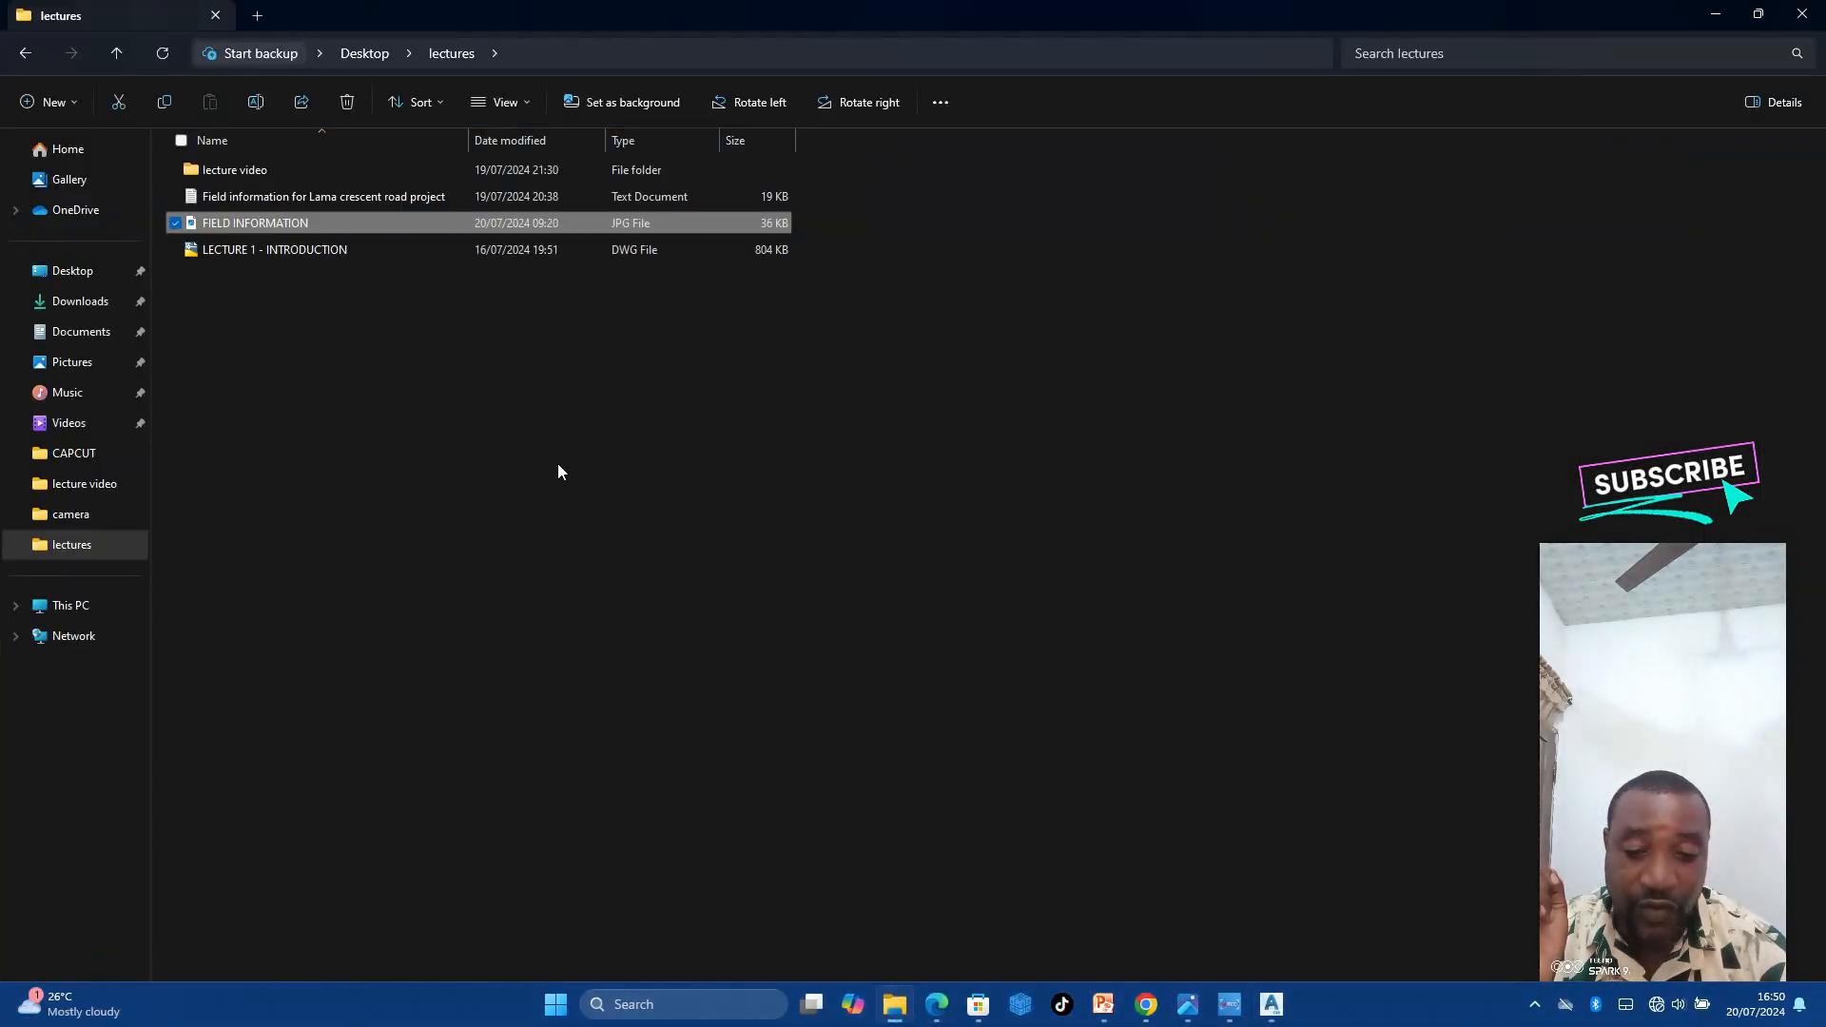
pyautogui.click(259, 196)
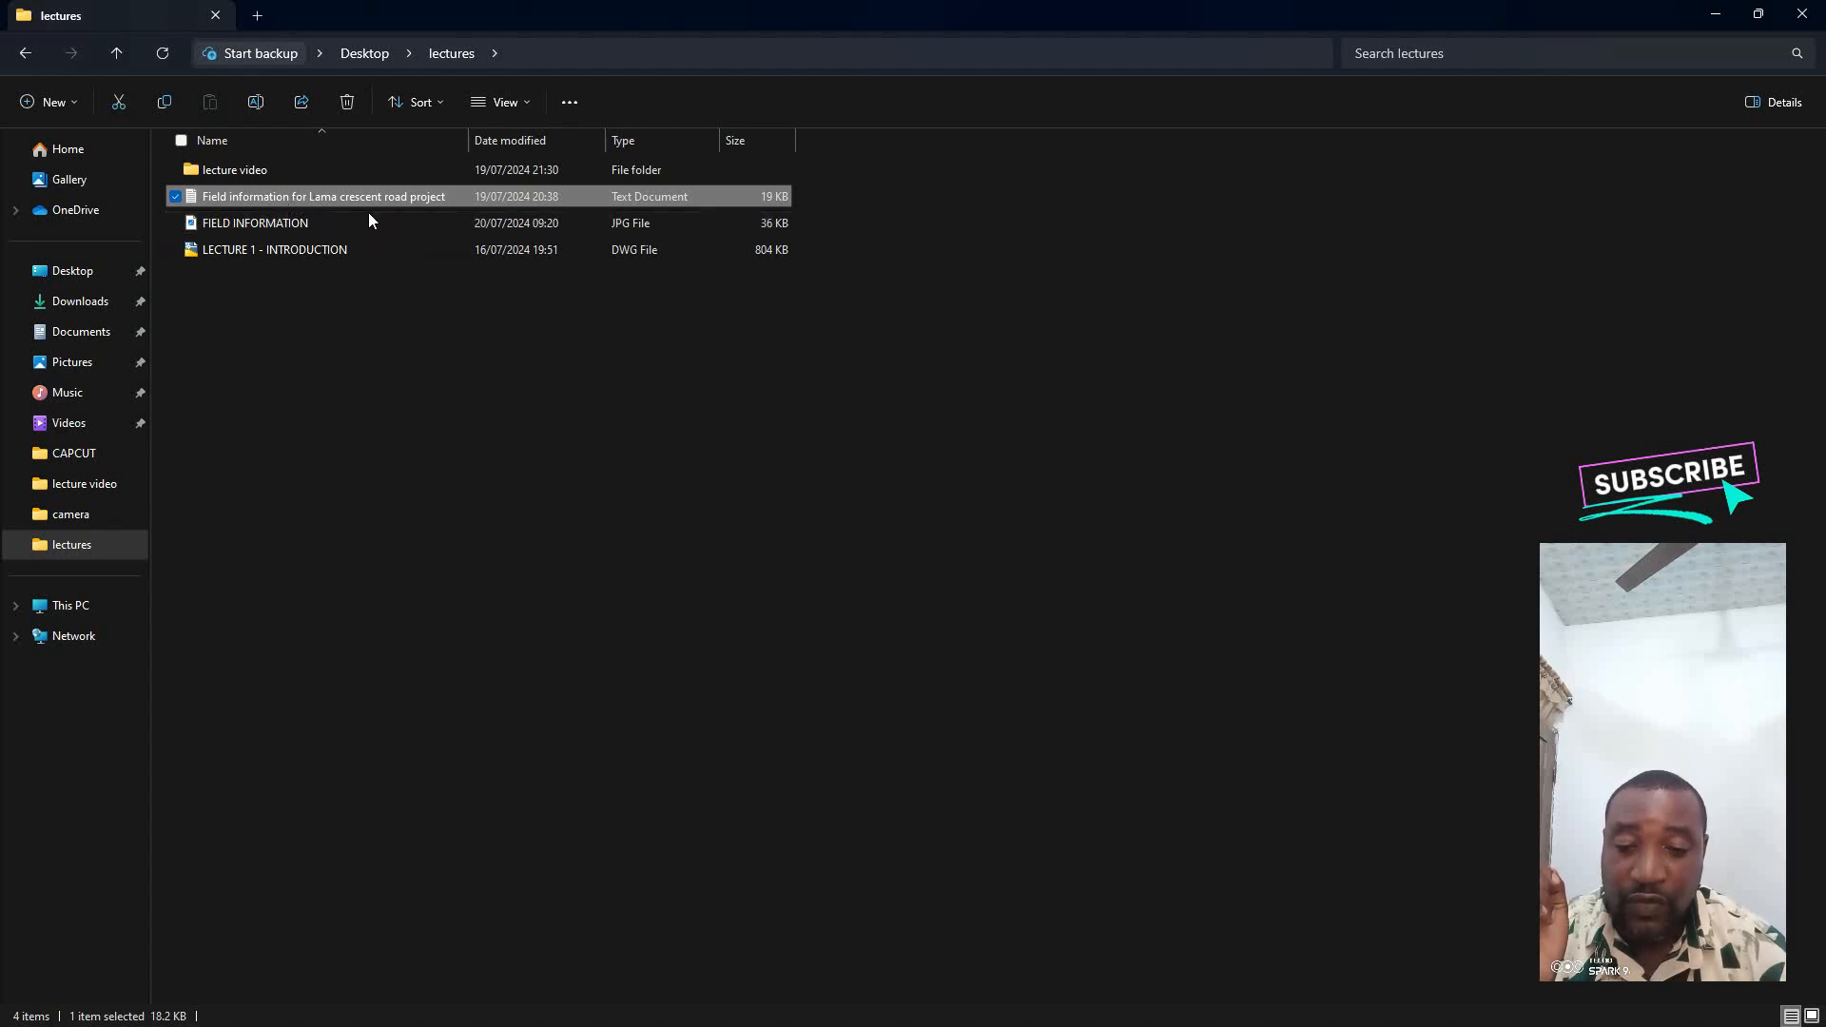
pyautogui.doubleClick(247, 194)
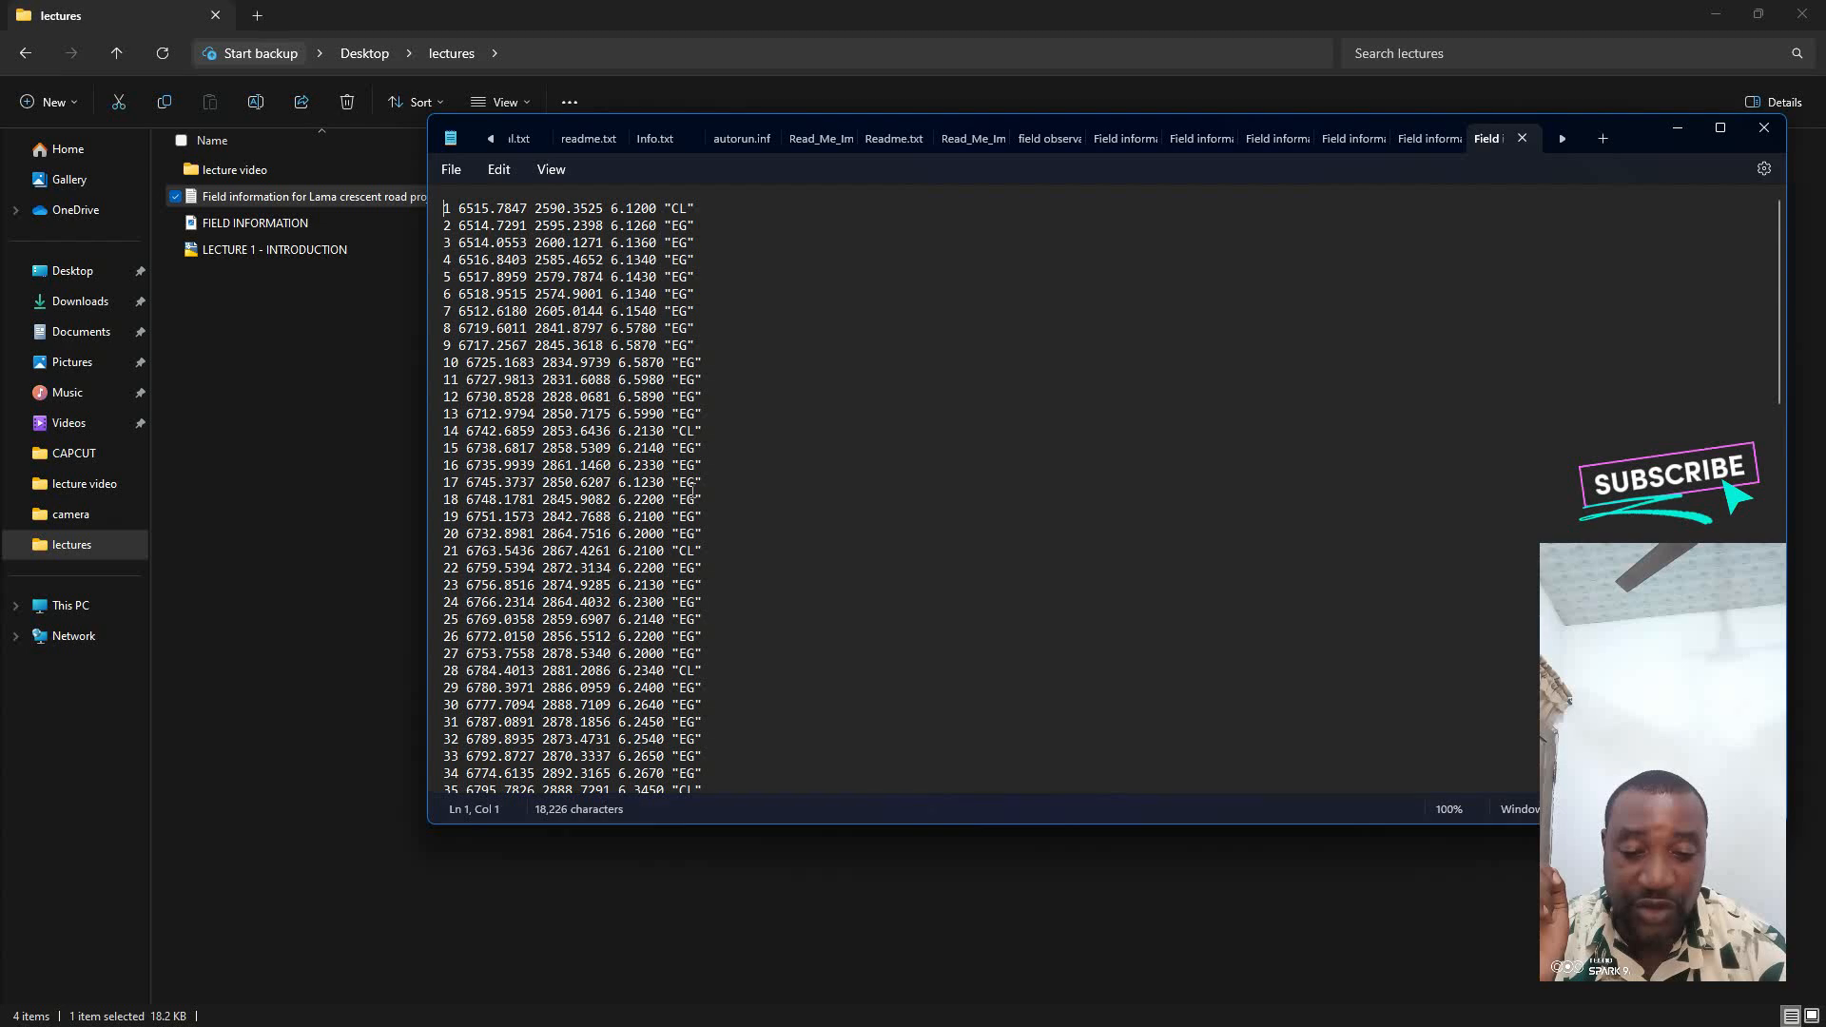
pyautogui.click(1762, 127)
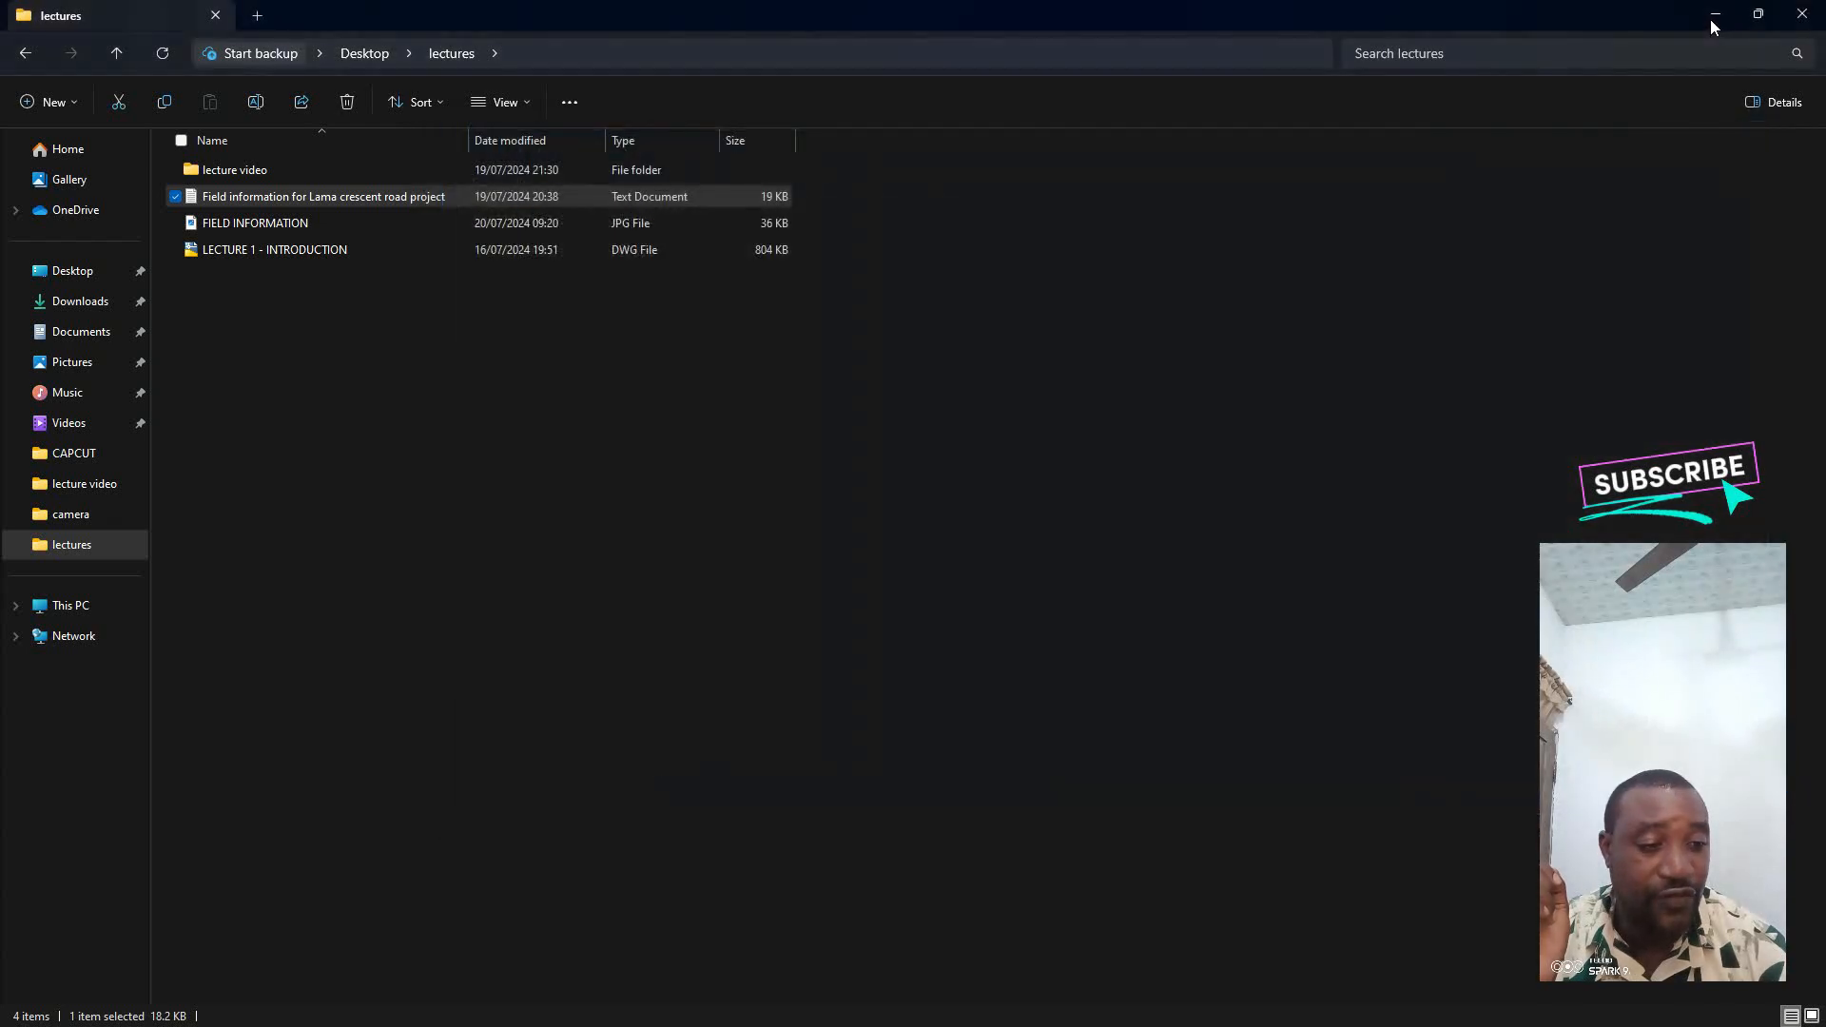
pyautogui.click(1715, 14)
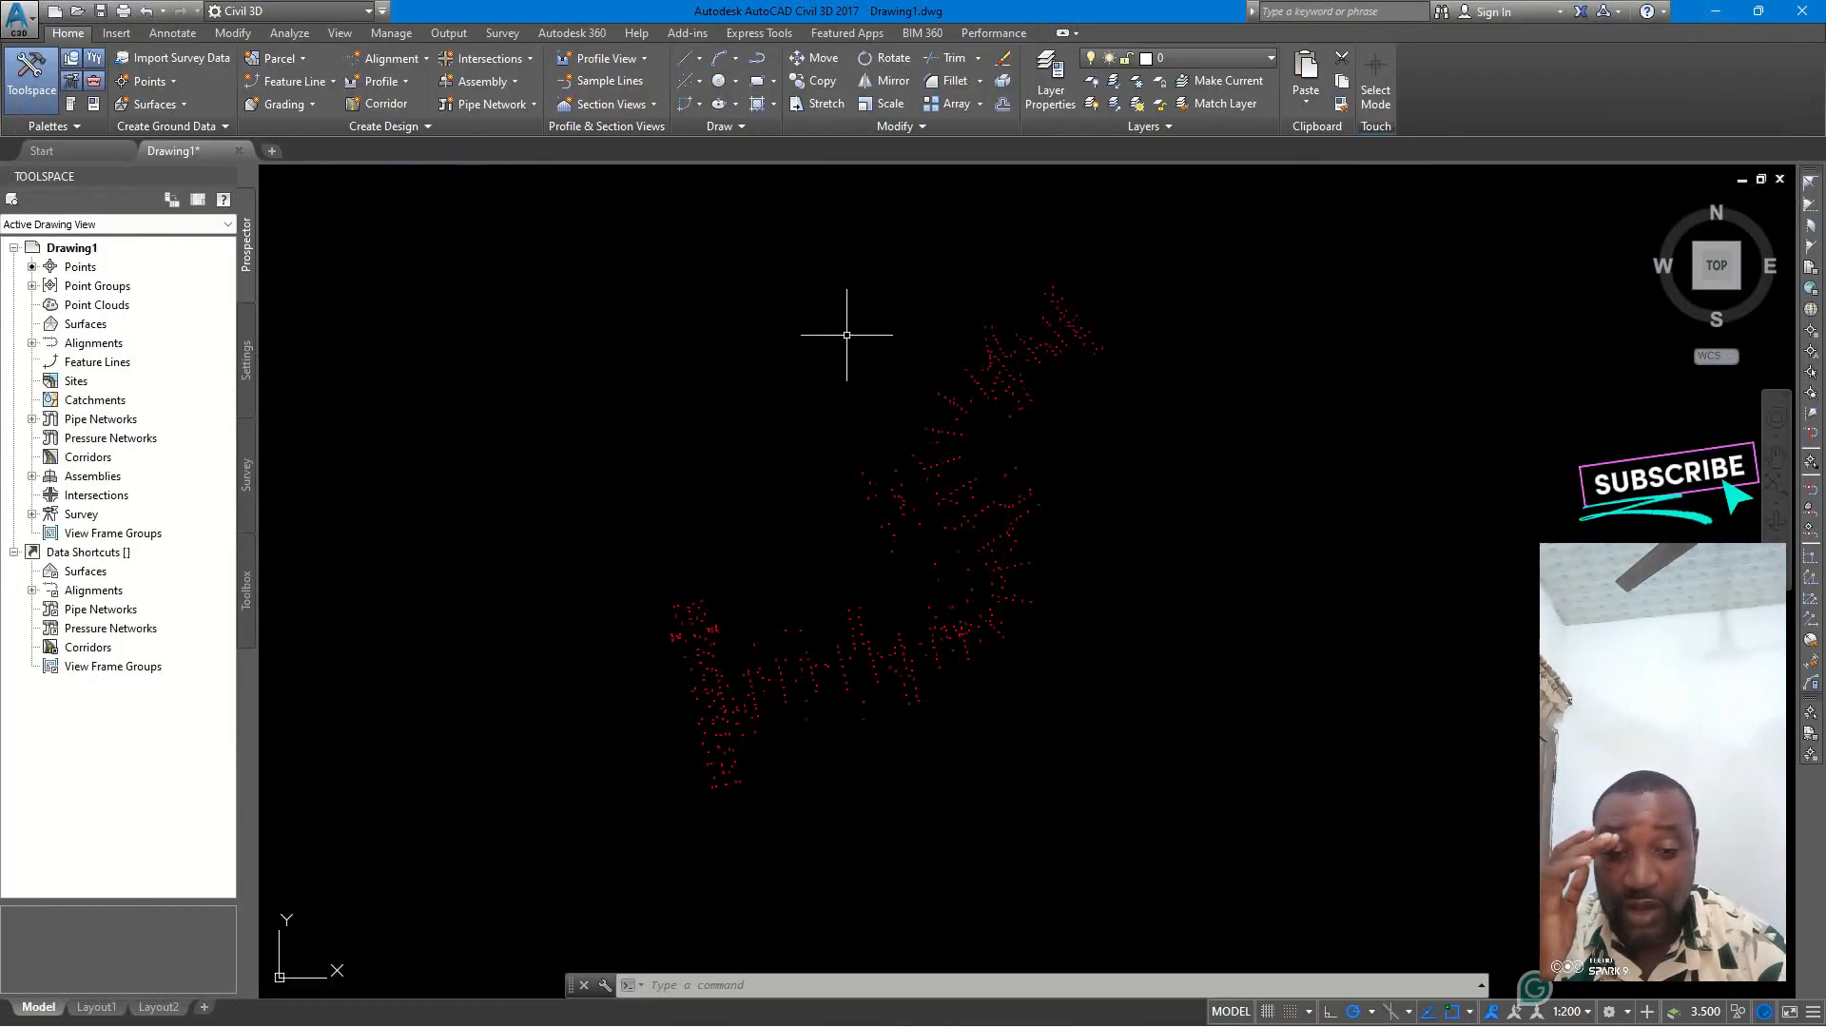
# - Set the point label style of the _All Points group to Point# and Description through one of the survey points
pyautogui.click(1015, 389)
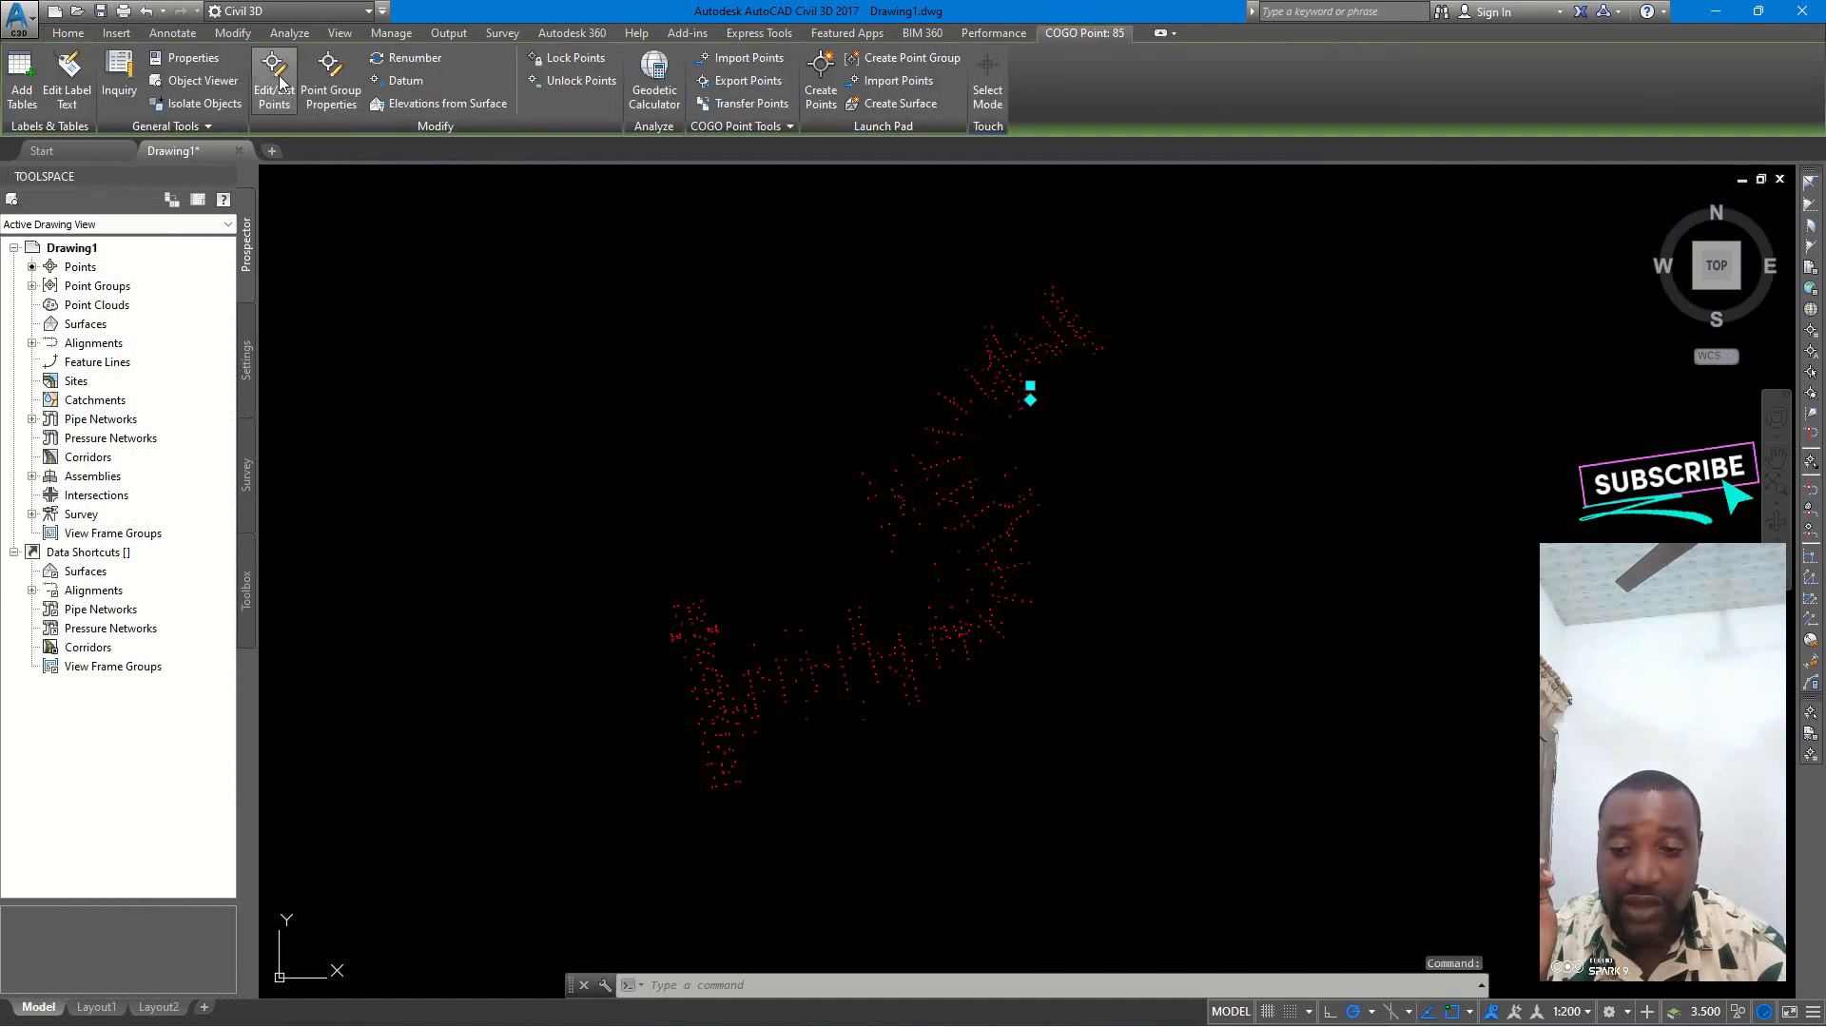
pyautogui.click(340, 98)
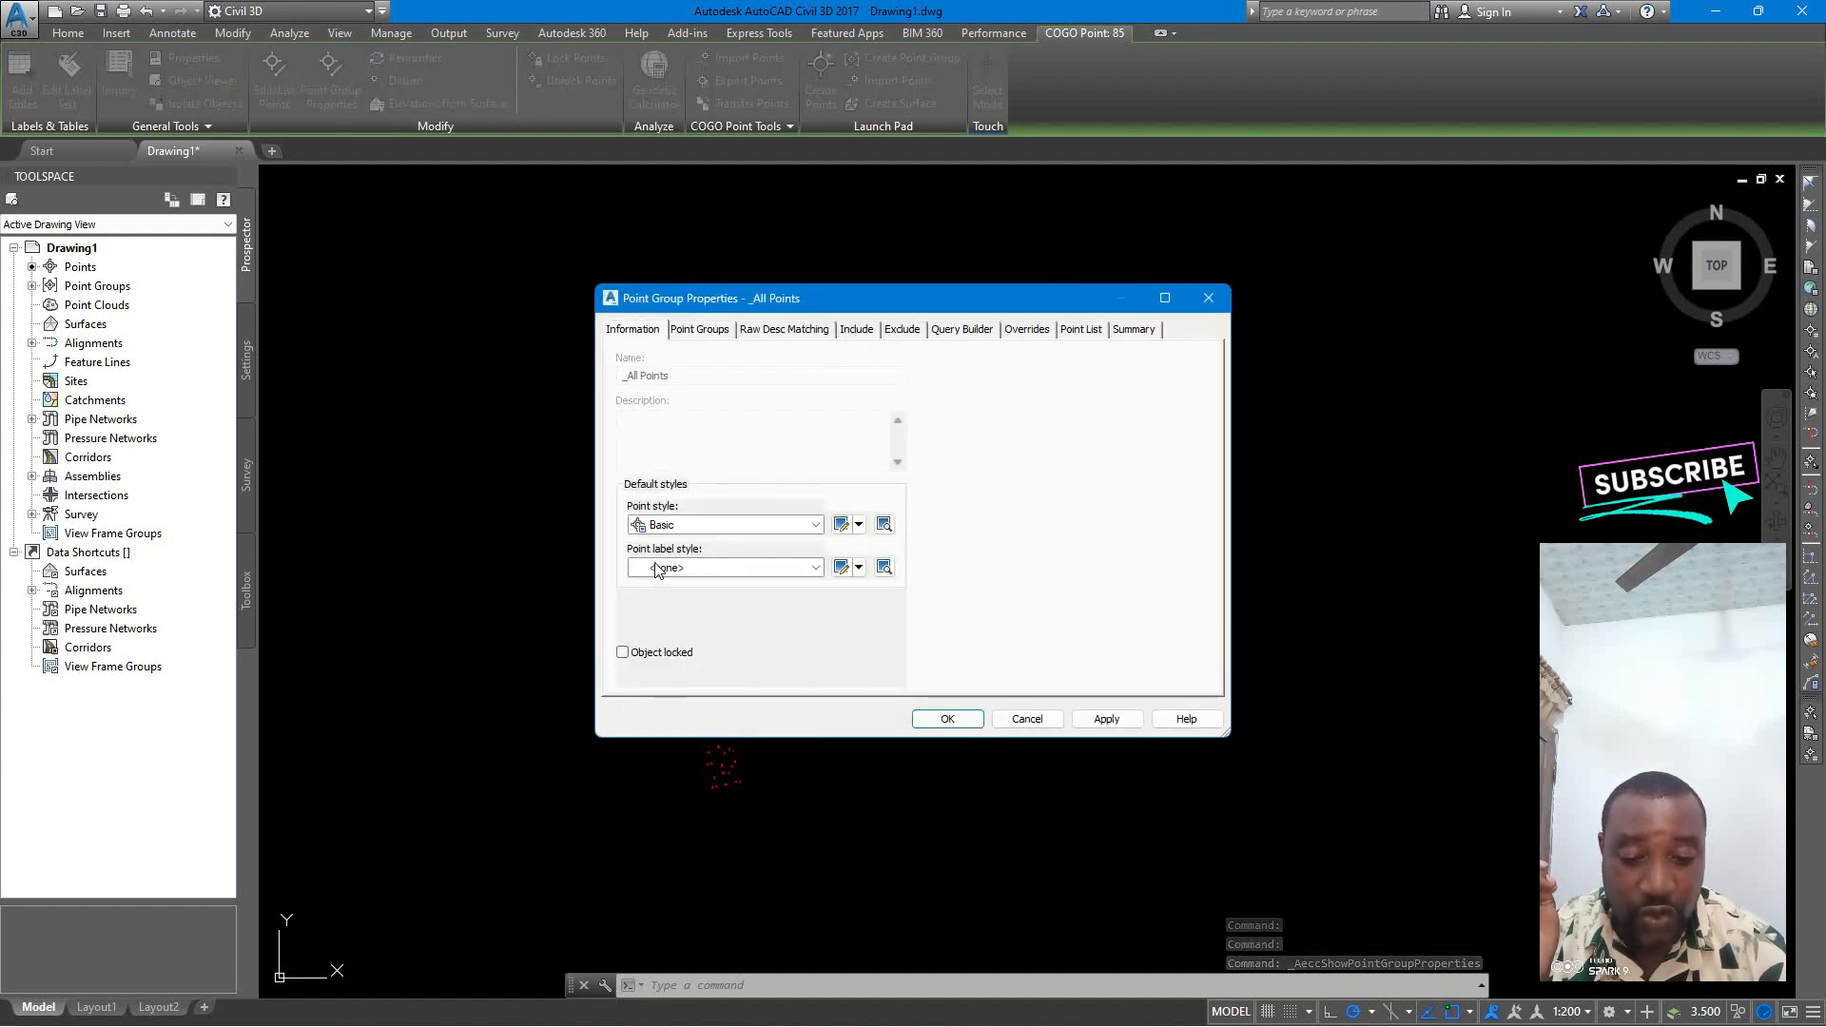
pyautogui.click(748, 568)
pyautogui.click(720, 694)
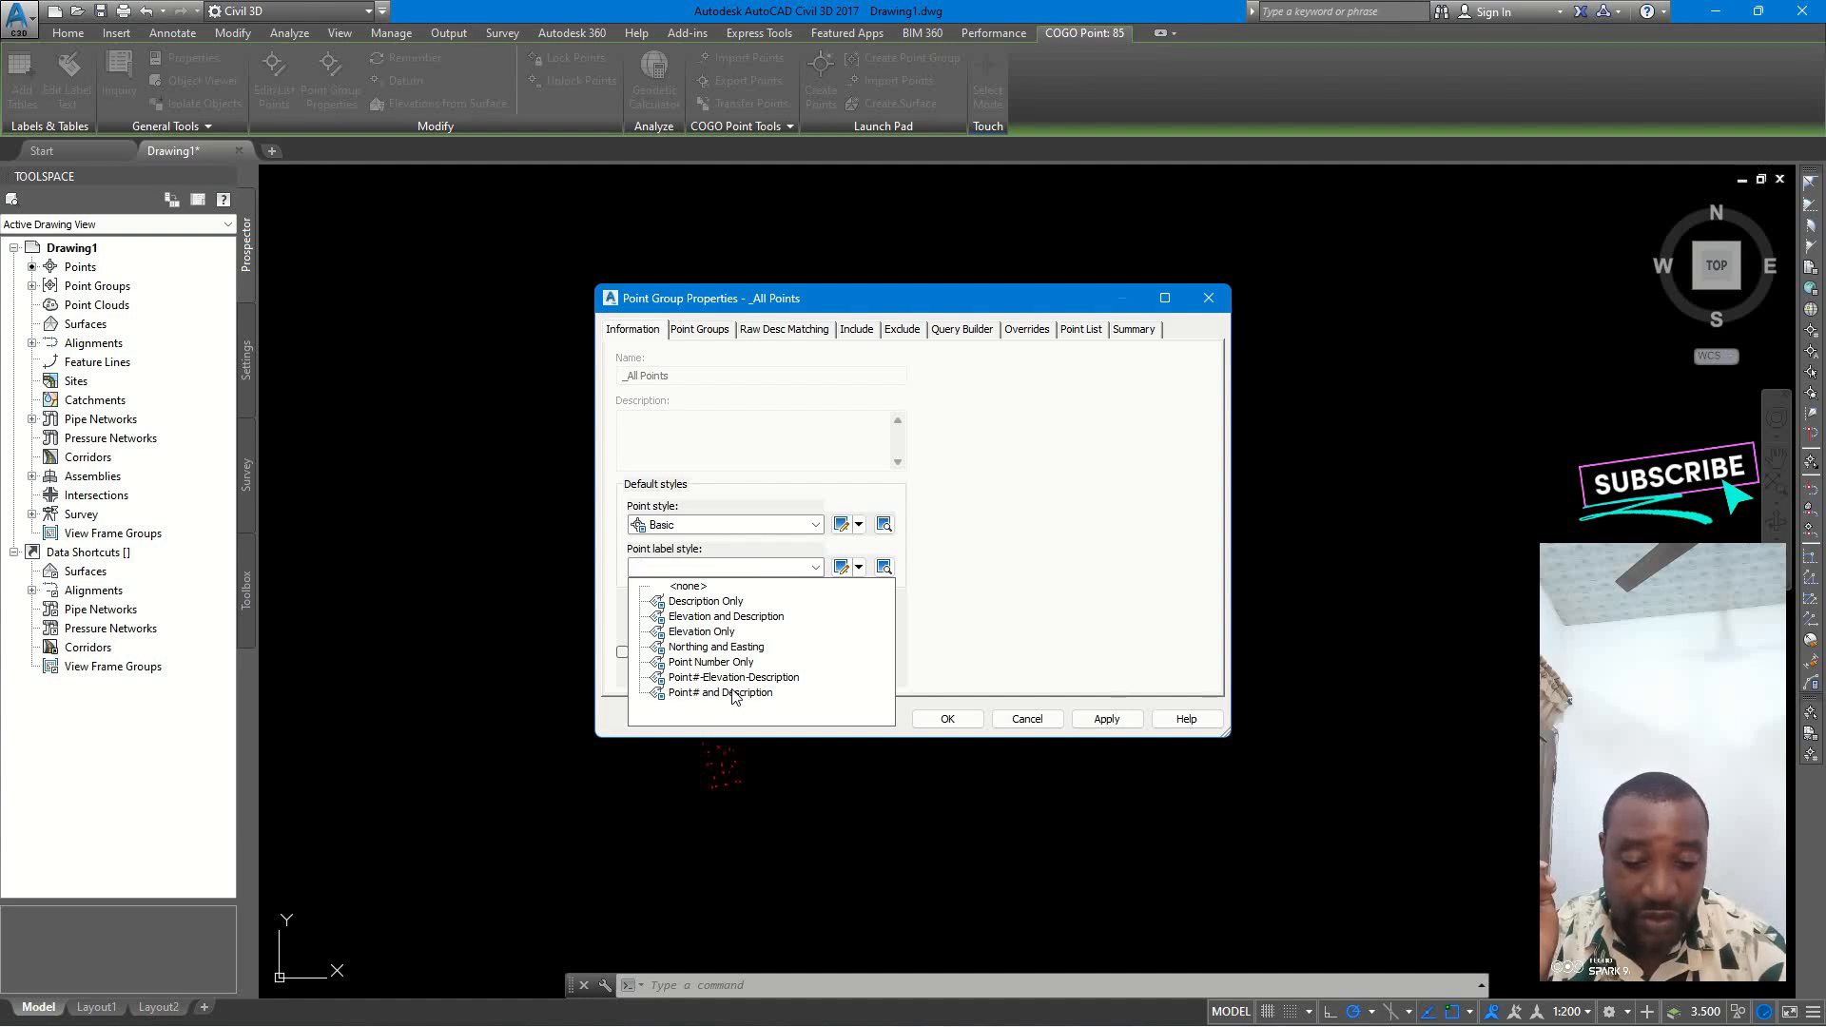
pyautogui.click(730, 701)
pyautogui.click(947, 719)
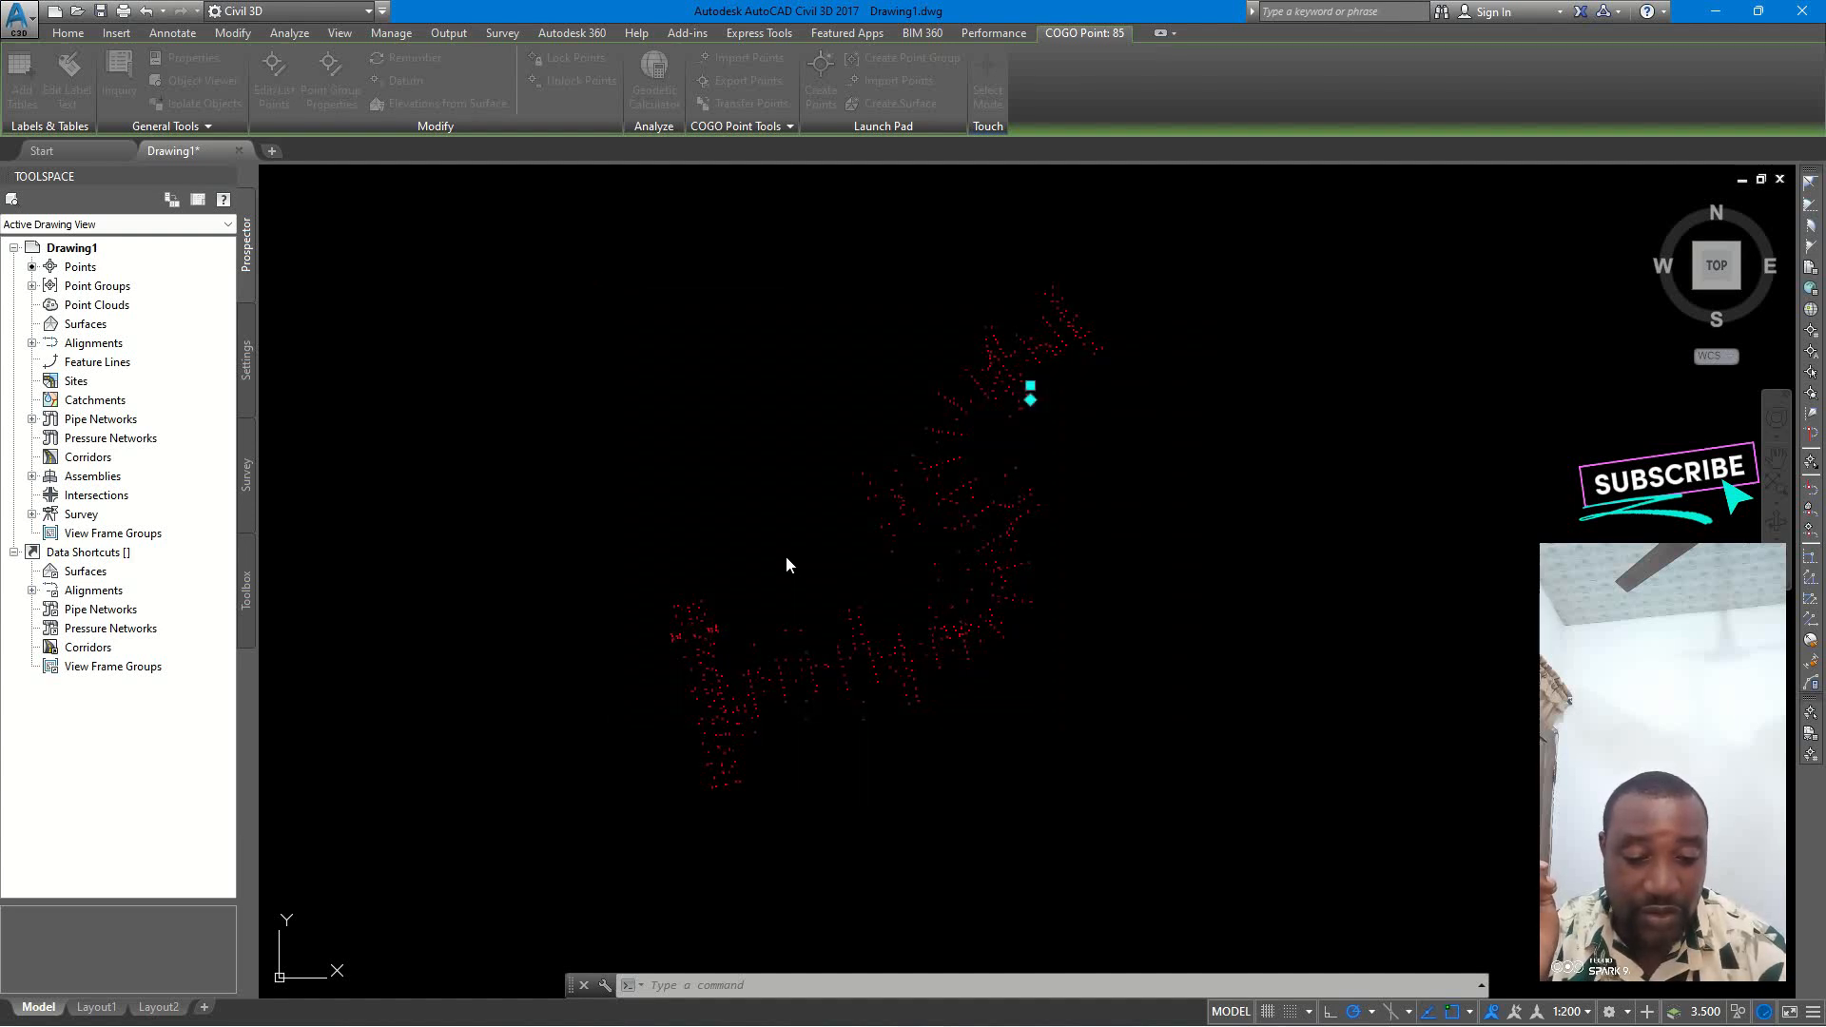
# - Examine the point number and description labels around point 262 in the southern road section
pyautogui.scroll(5, 828, 608)
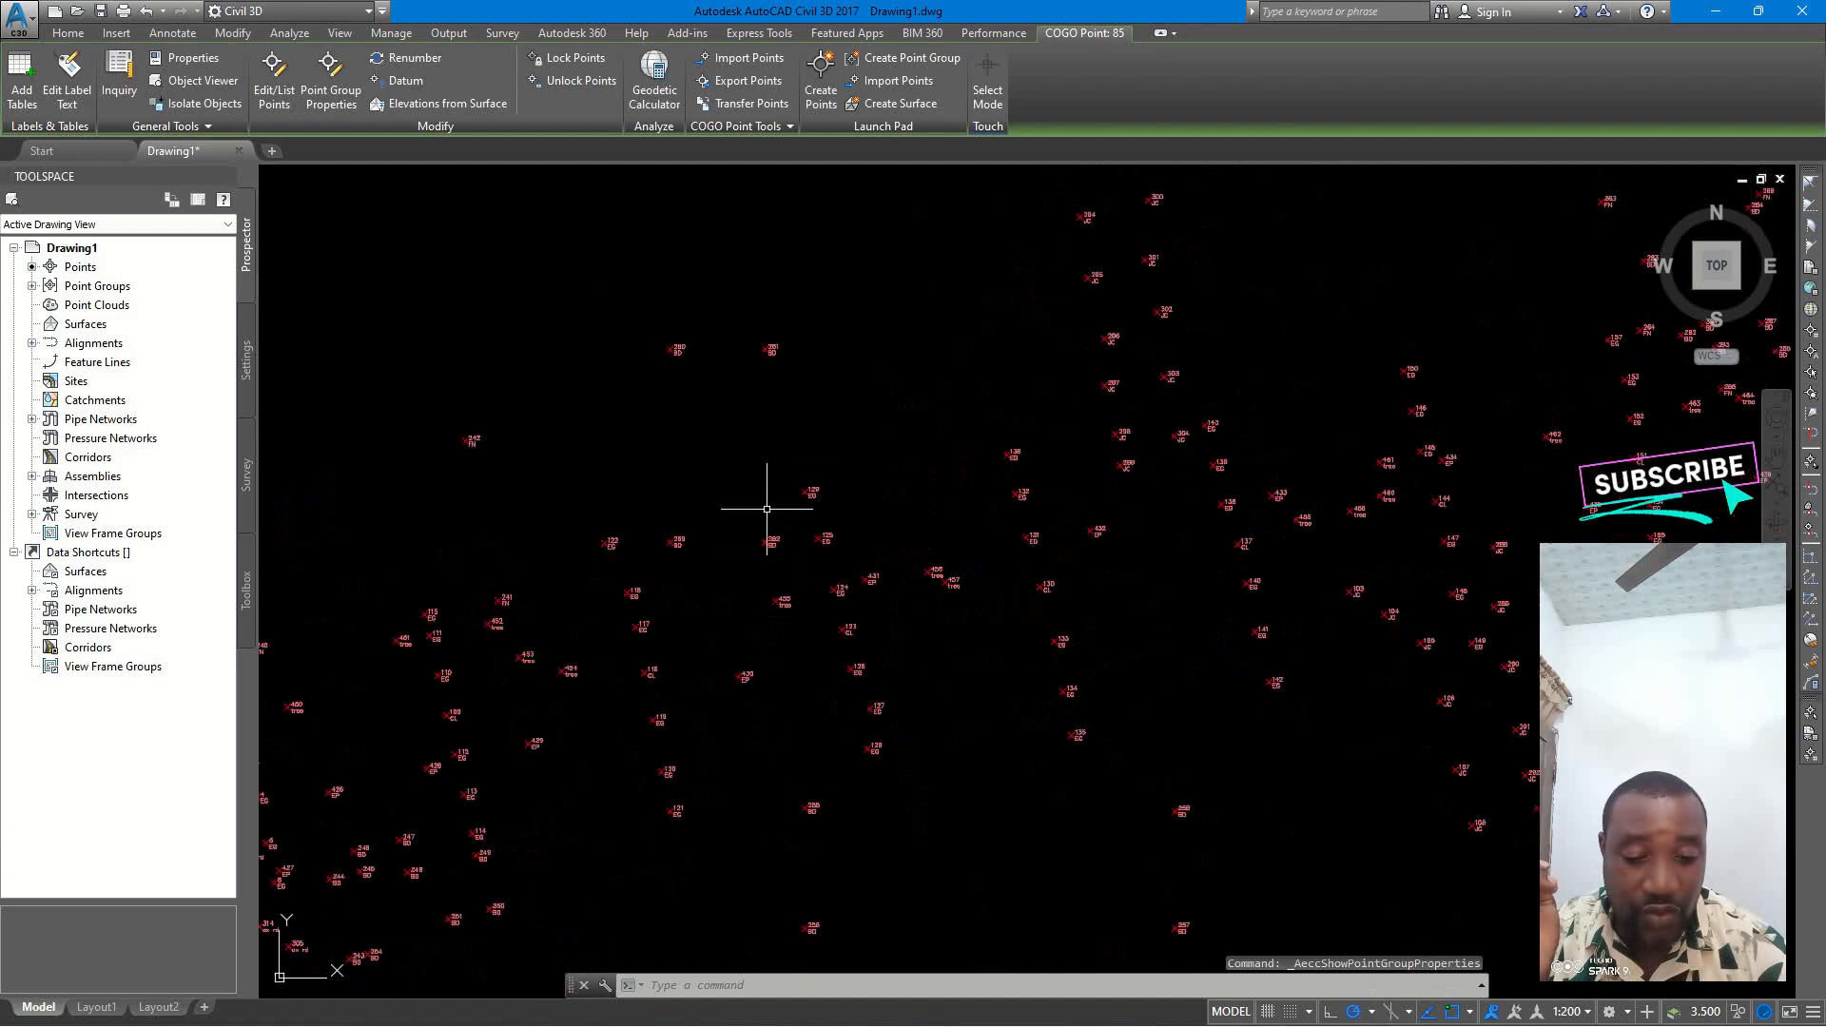
pyautogui.scroll(6, 766, 508)
pyautogui.scroll(-3, 845, 570)
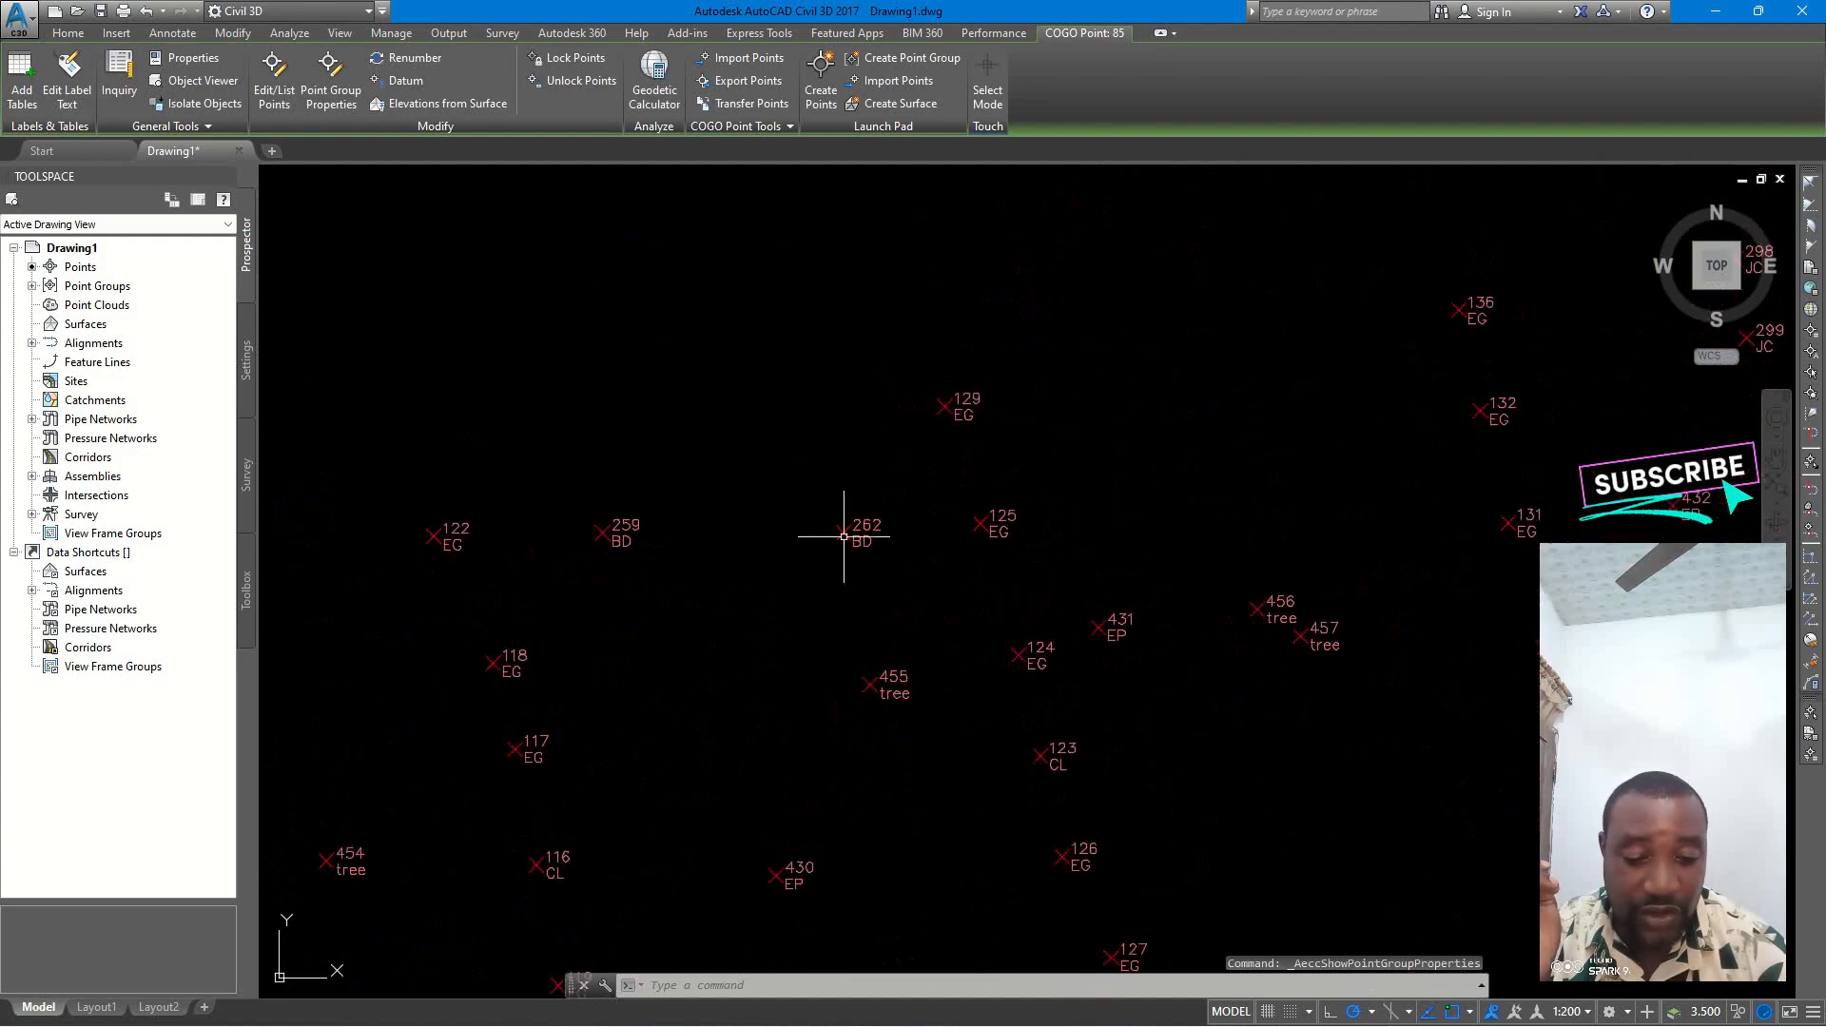
pyautogui.scroll(2, 844, 536)
pyautogui.scroll(3, 845, 533)
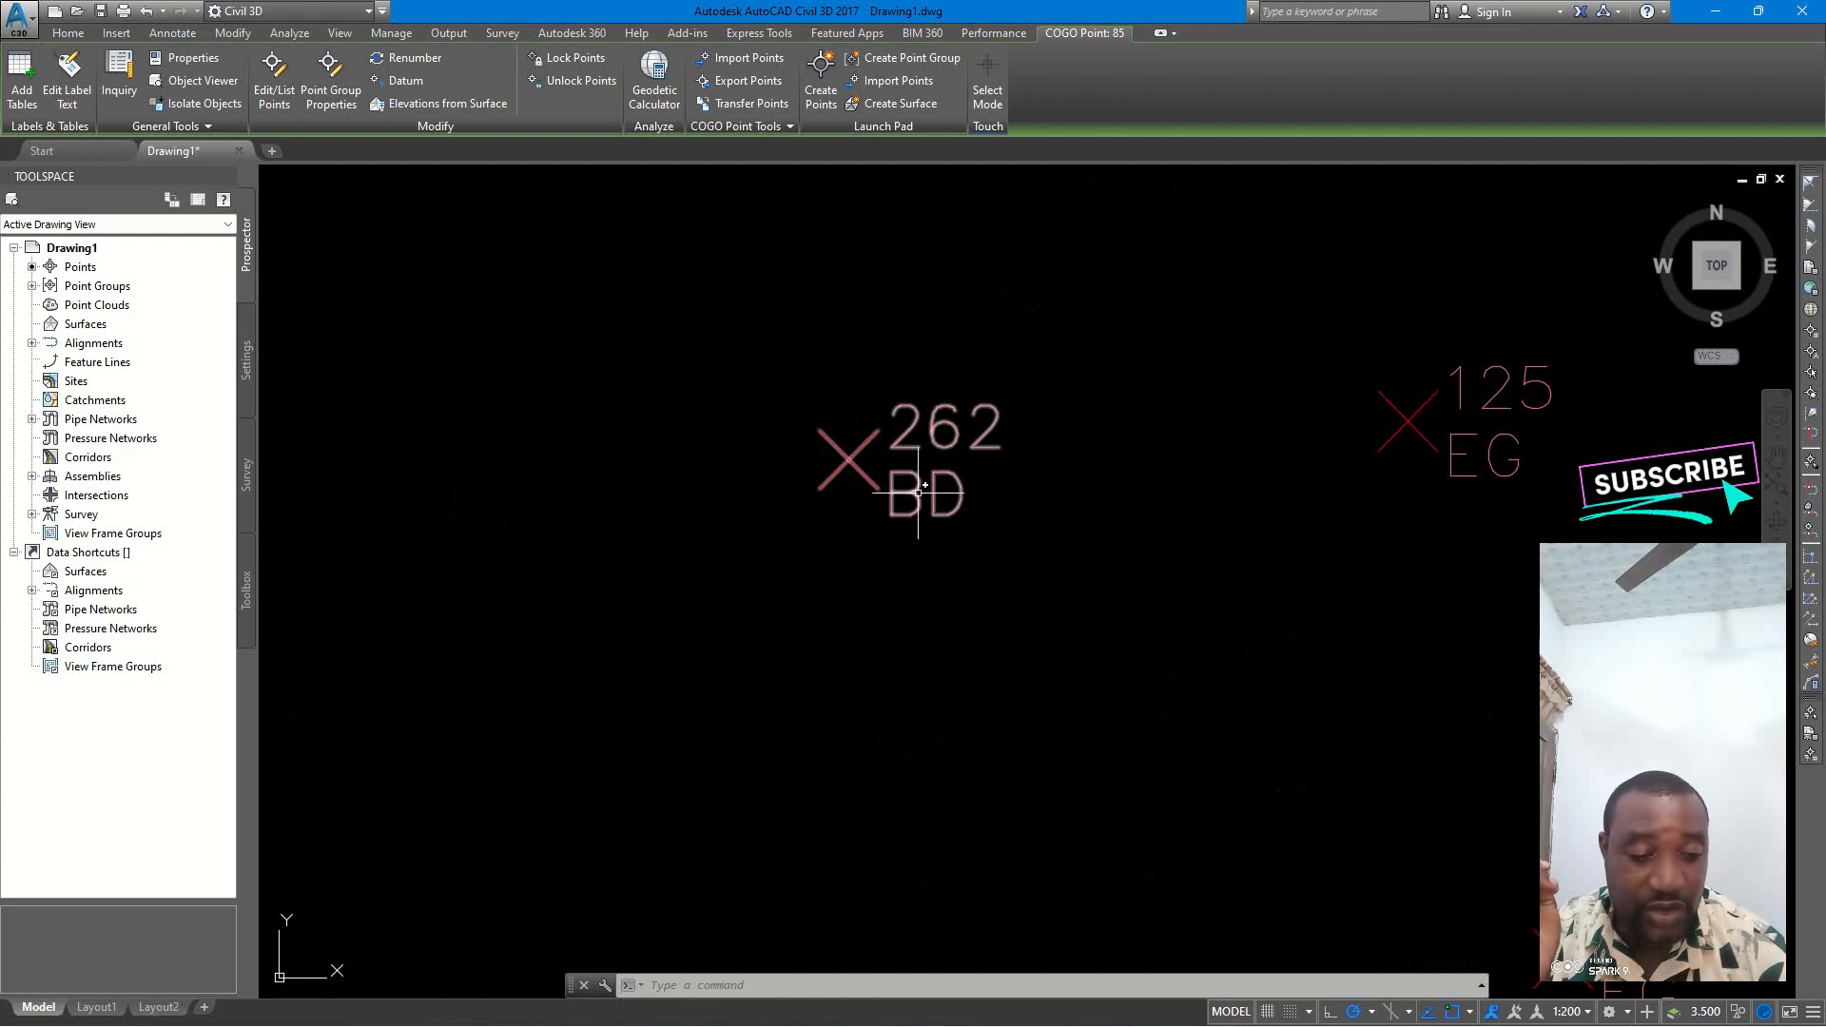
pyautogui.scroll(-2, 910, 494)
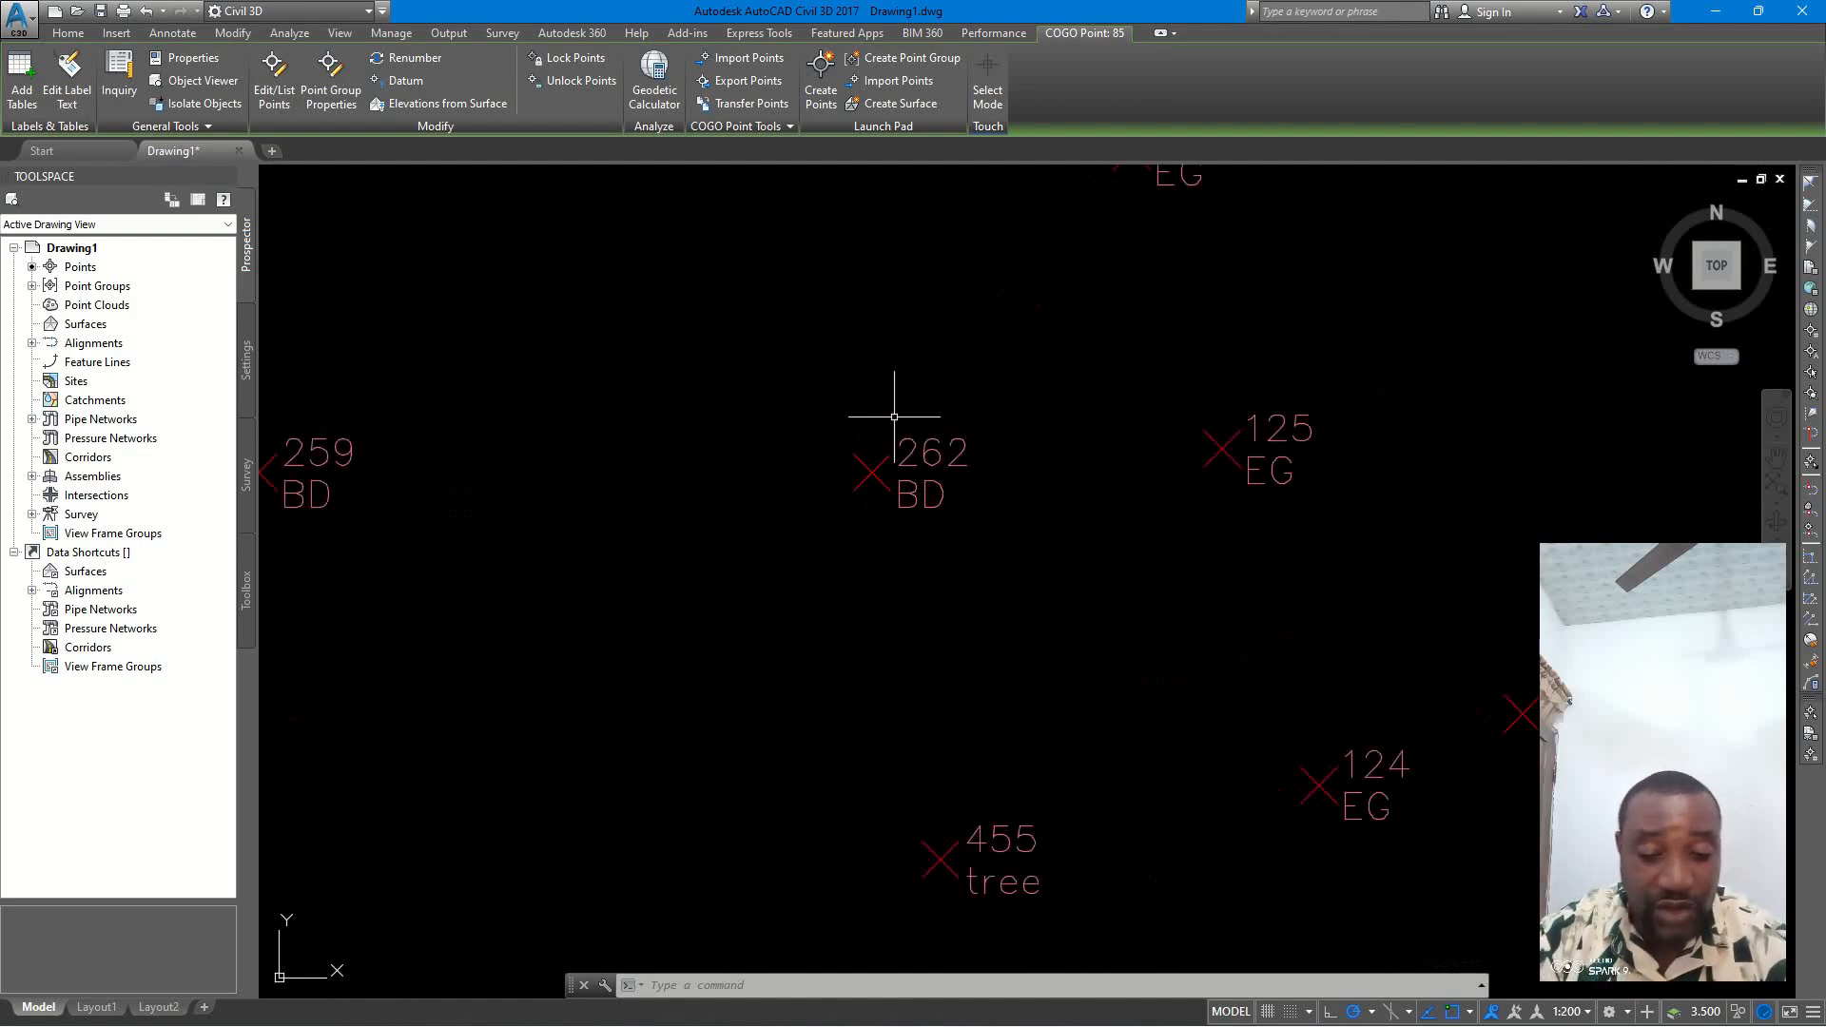
pyautogui.scroll(-3, 895, 428)
pyautogui.scroll(-4, 895, 448)
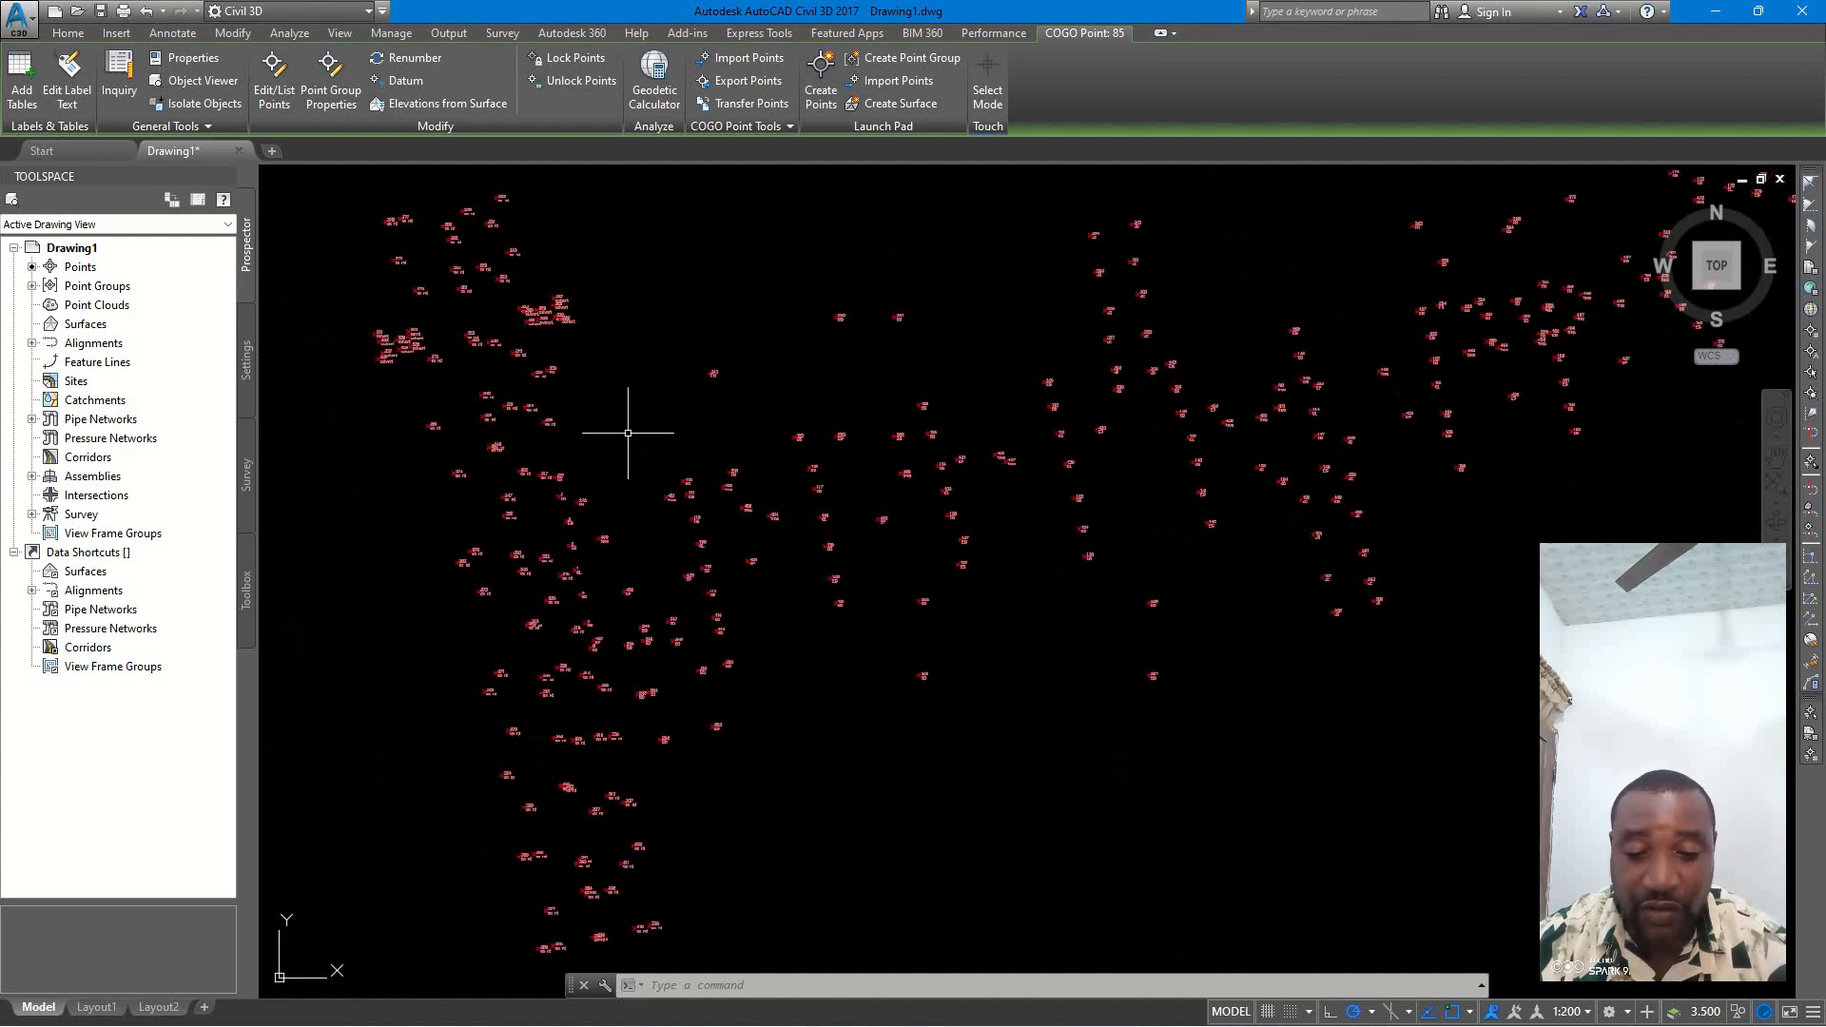
# - Examine the labels of the culvert and existing road points at the northwestern side of the junction
pyautogui.scroll(3, 590, 374)
pyautogui.scroll(5, 561, 345)
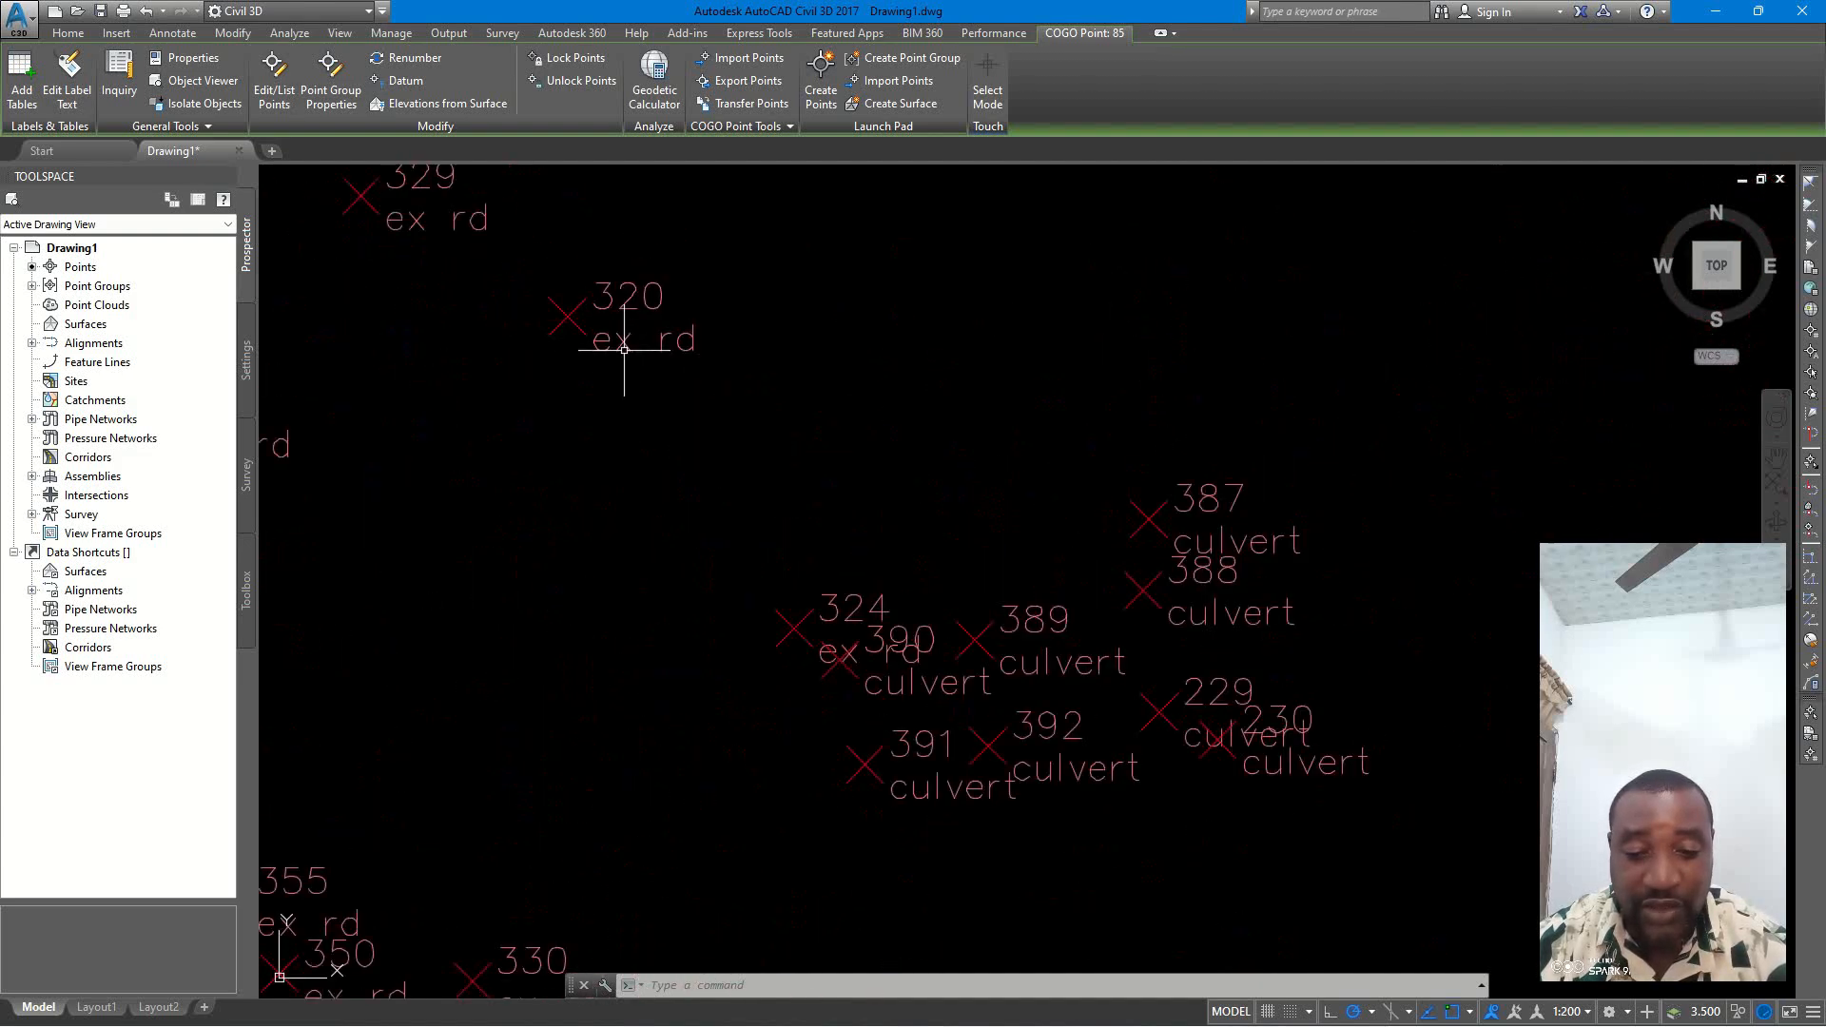
pyautogui.scroll(-2, 666, 343)
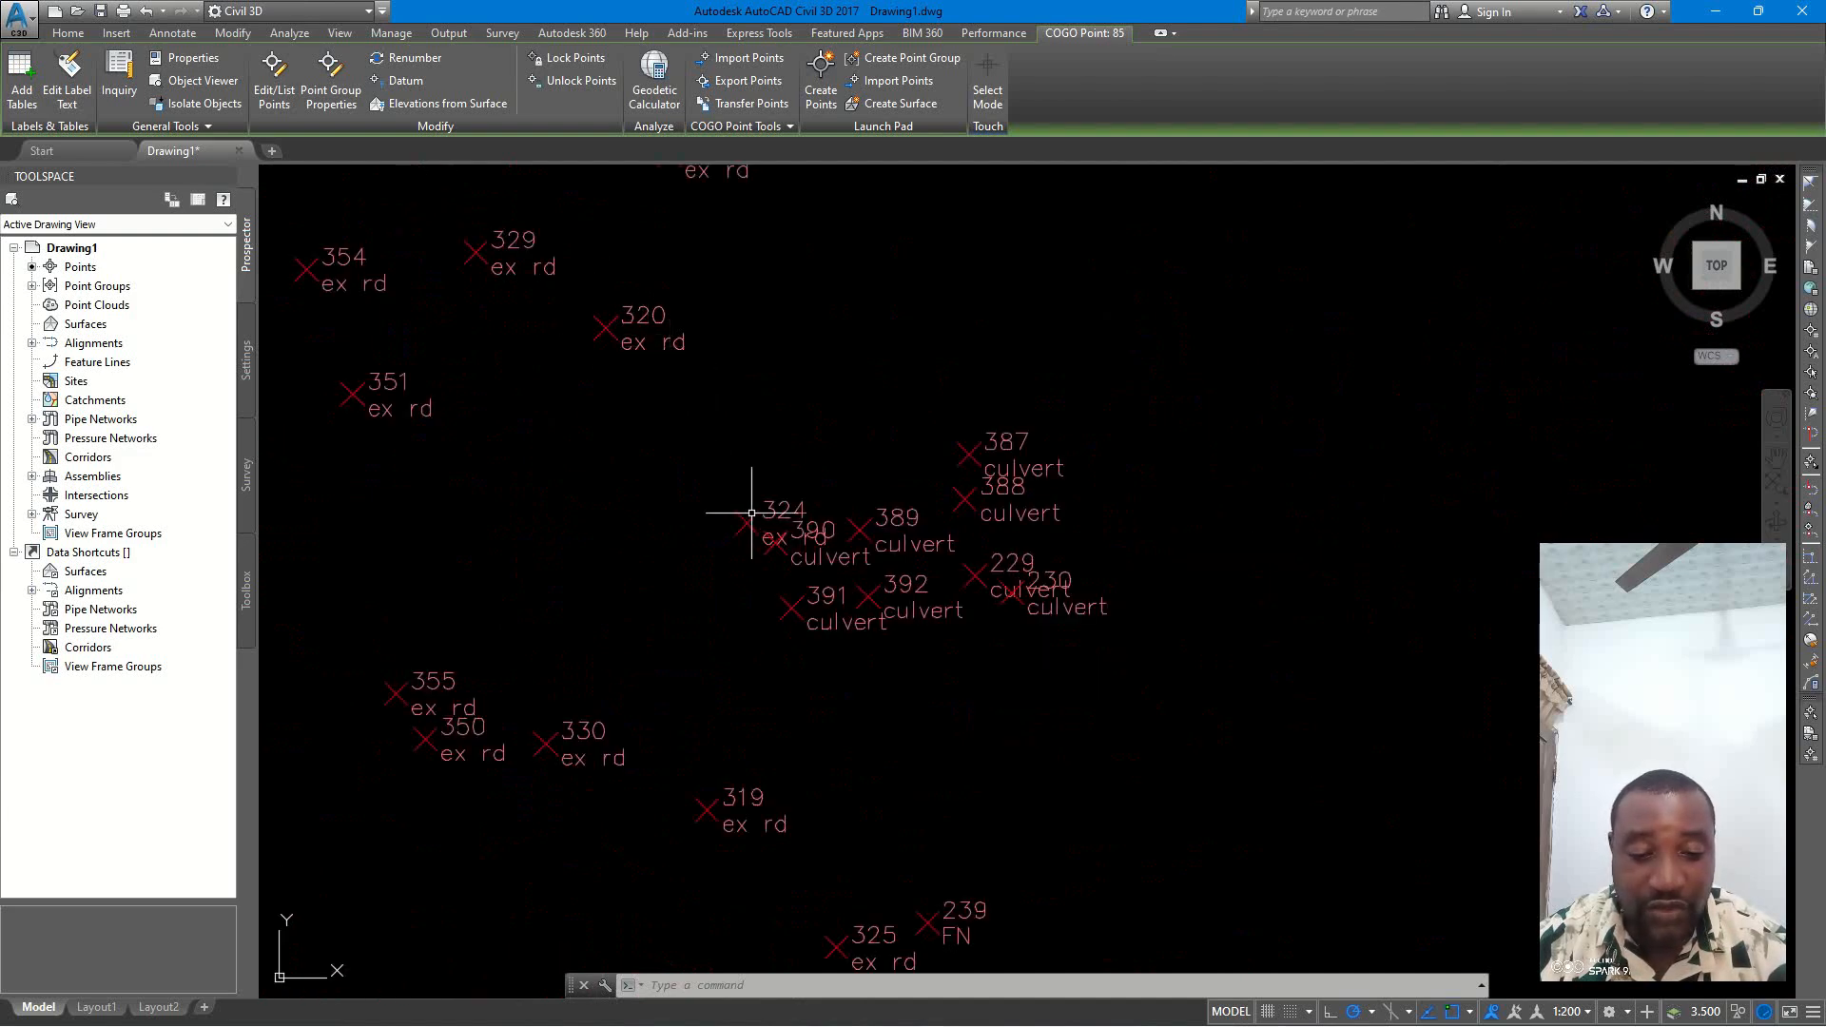
pyautogui.scroll(4, 754, 517)
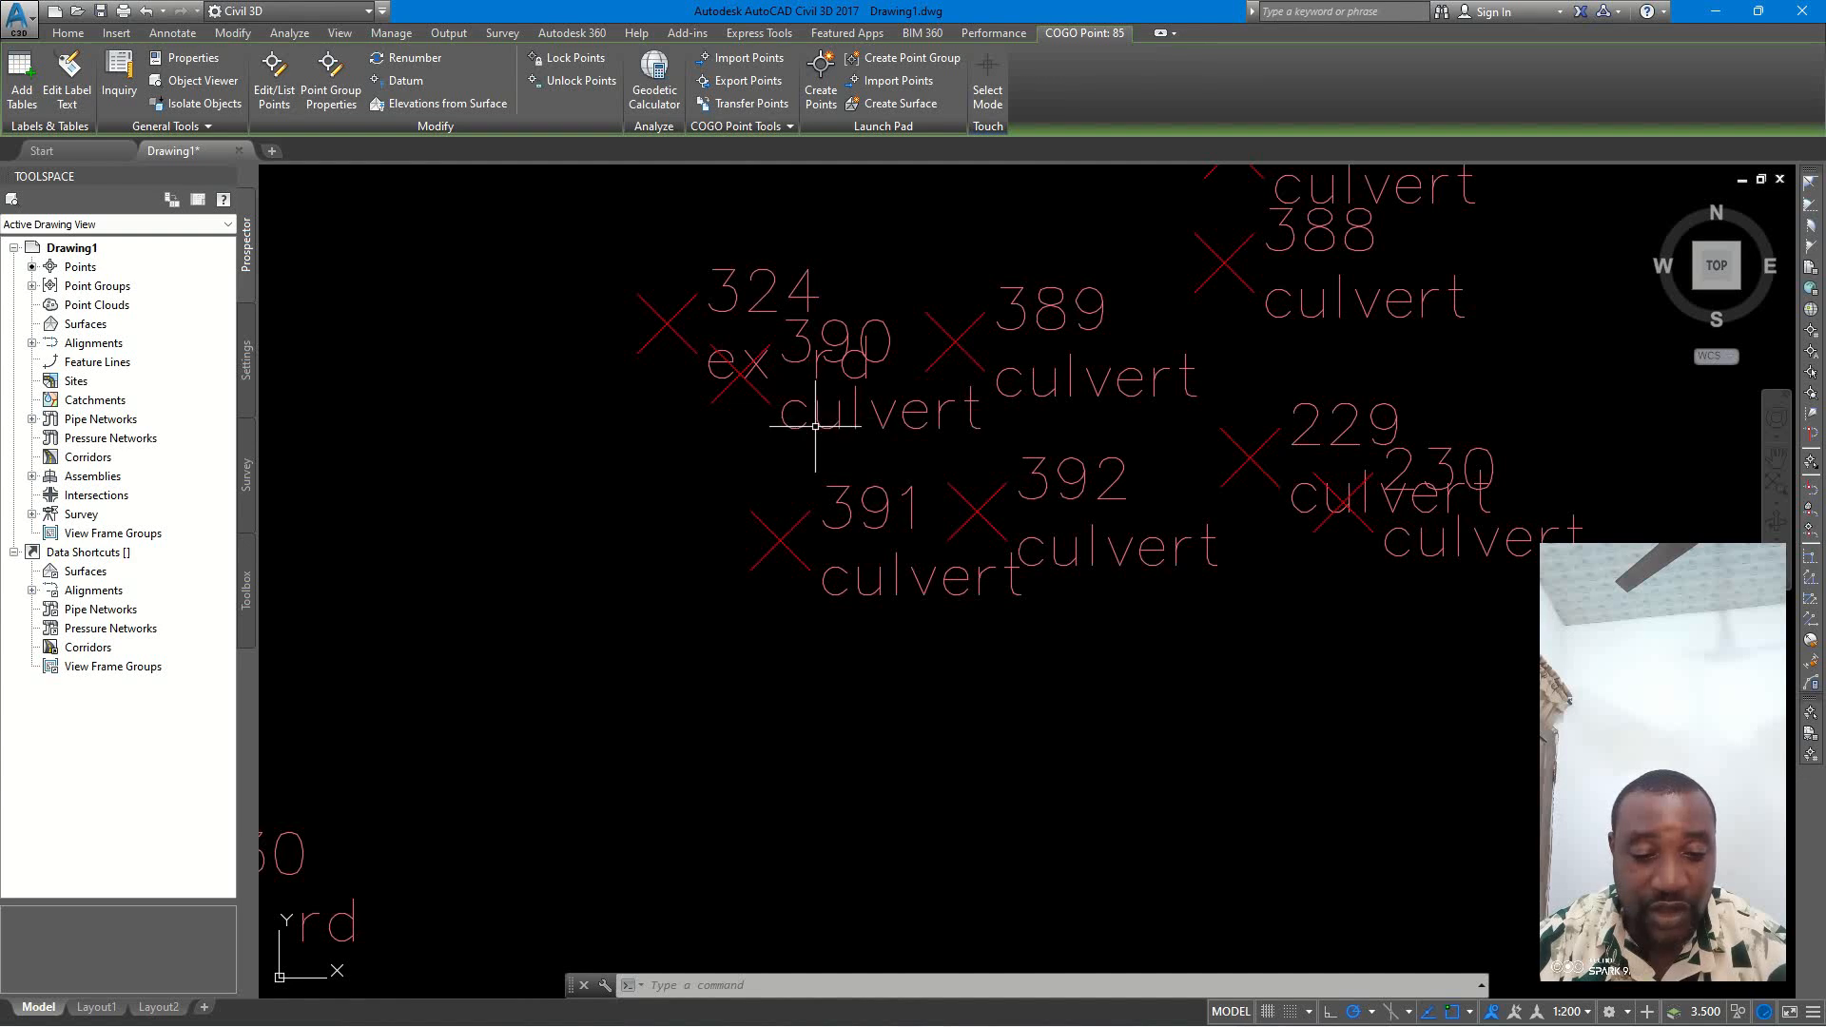
pyautogui.scroll(-2, 815, 426)
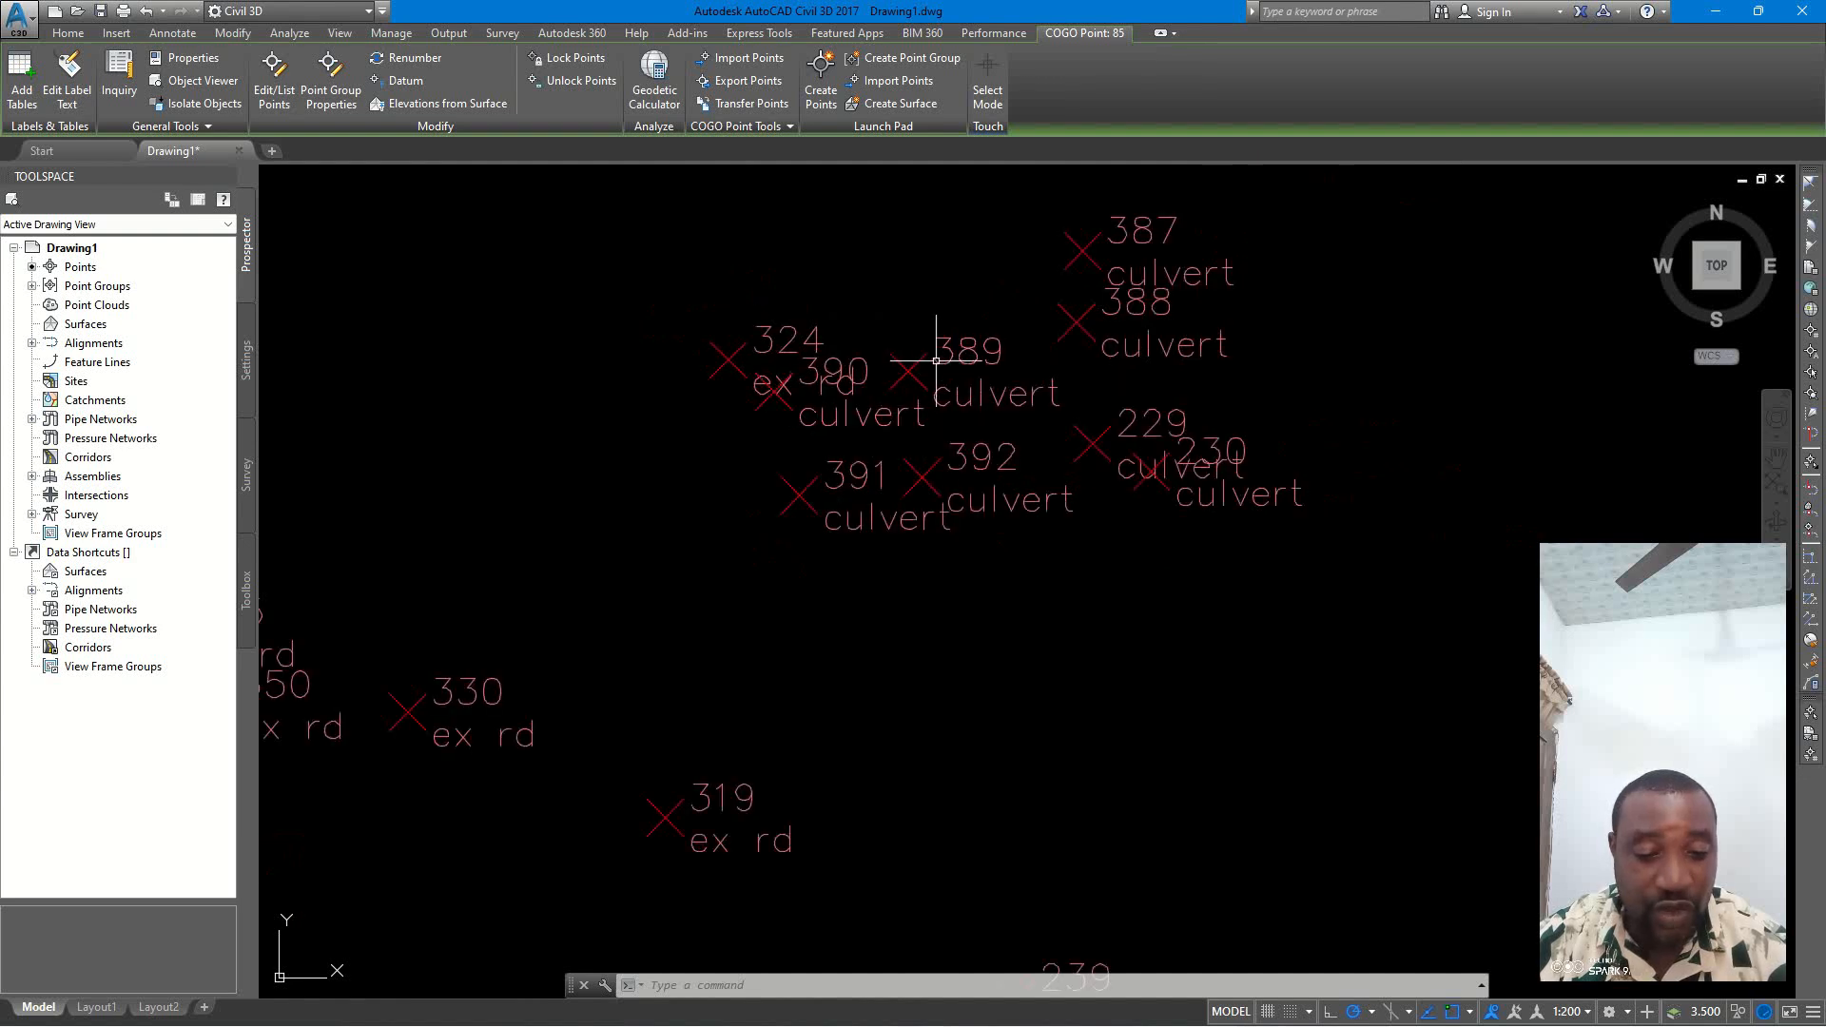
pyautogui.scroll(-2, 1066, 278)
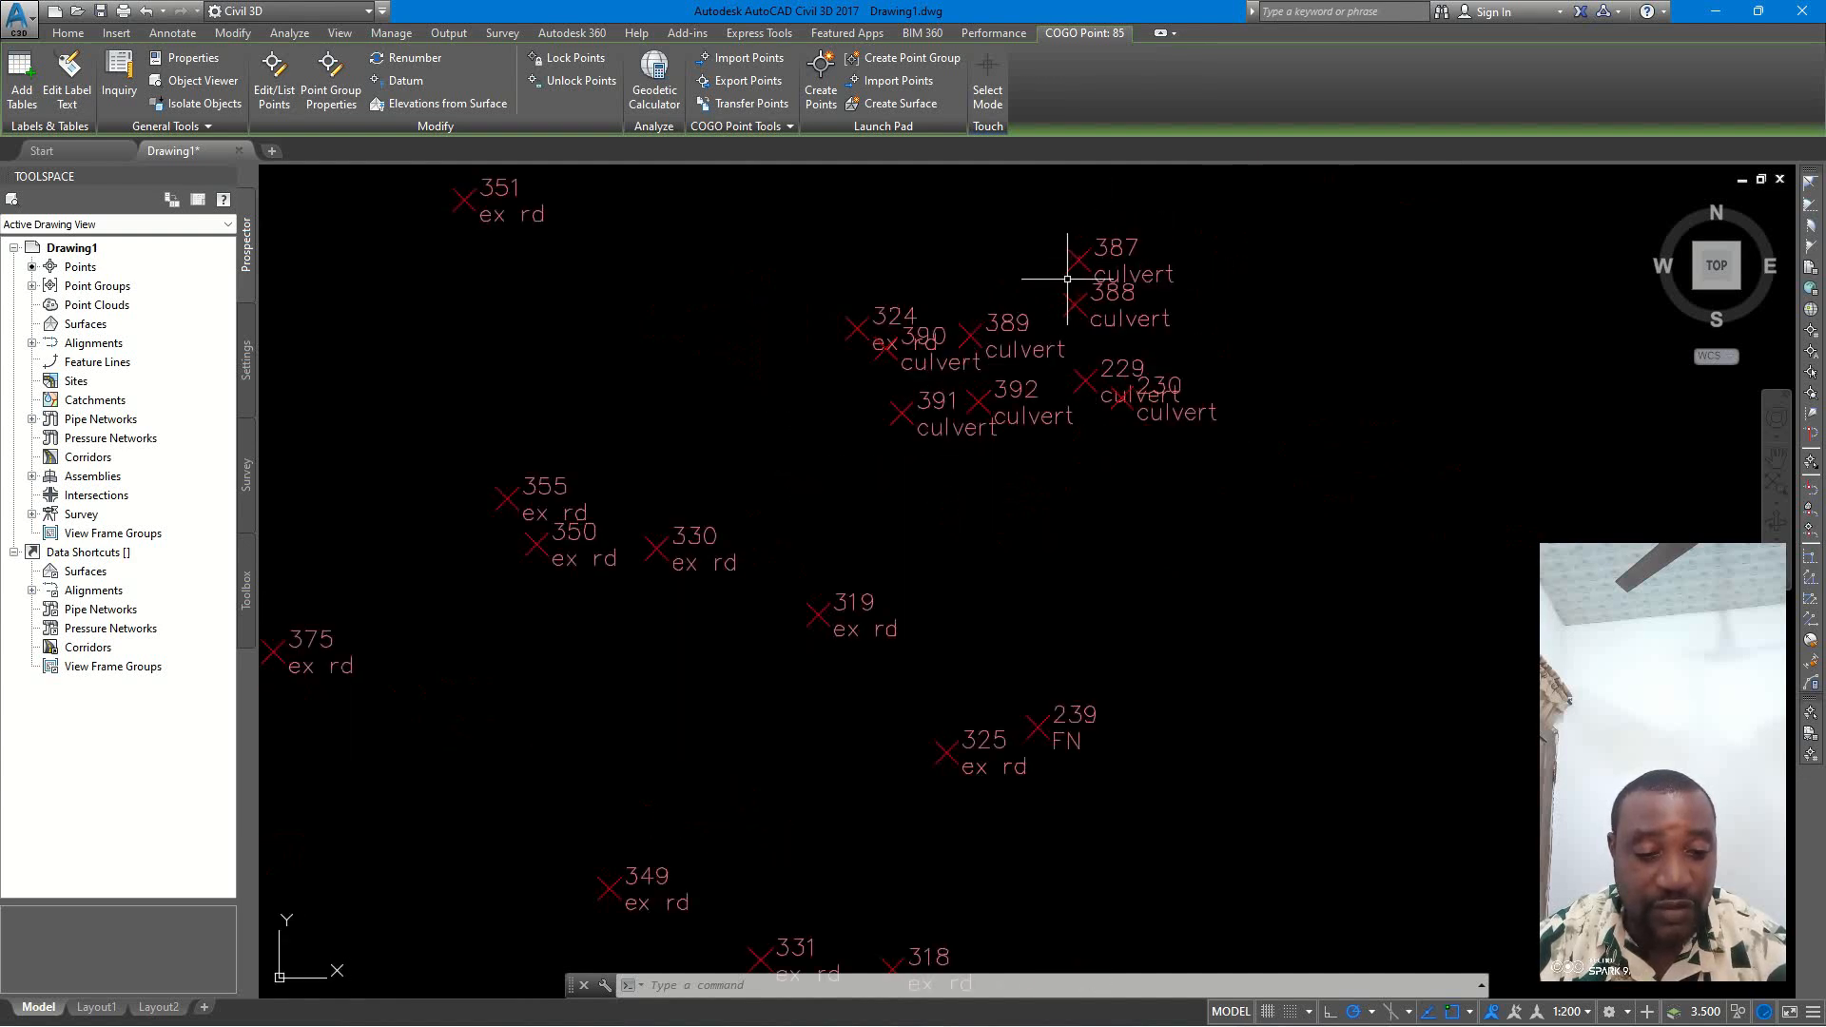
pyautogui.moveTo(1067, 278); pyautogui.dragTo(1012, 341, button='middle')
pyautogui.scroll(2, 1010, 323)
pyautogui.scroll(-2, 997, 323)
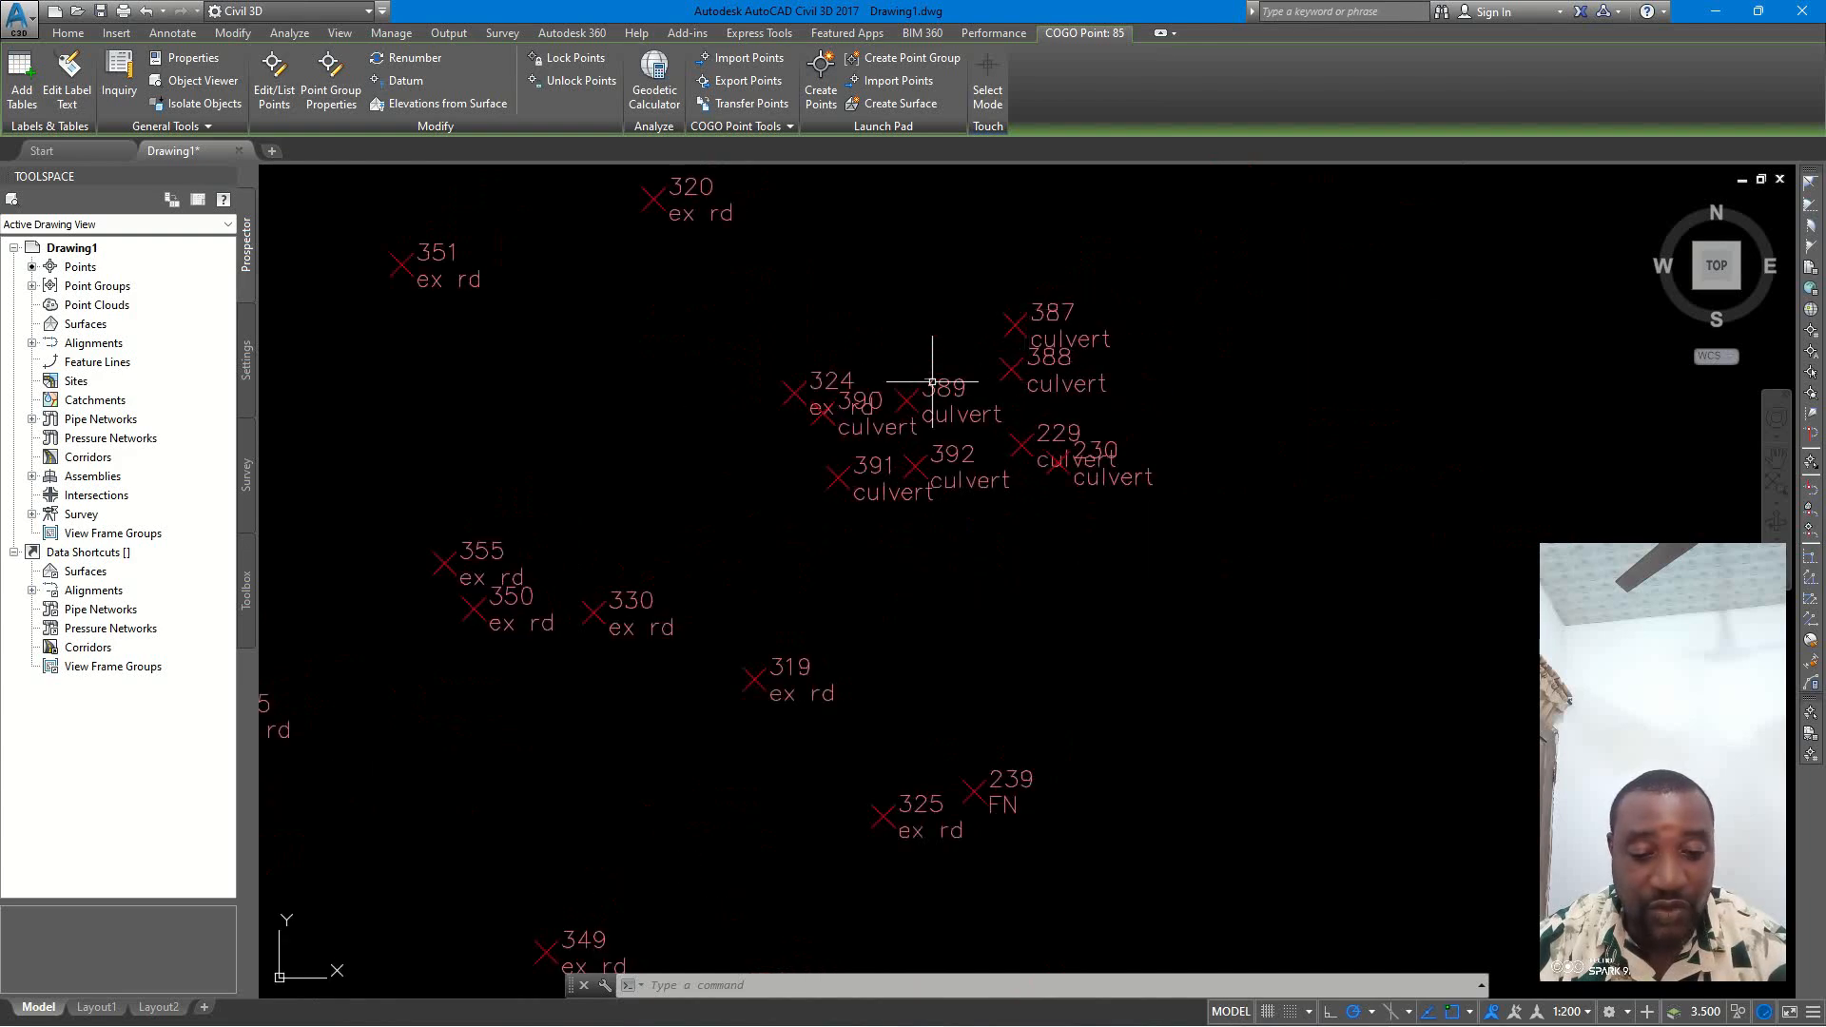
pyautogui.scroll(-4, 1094, 447)
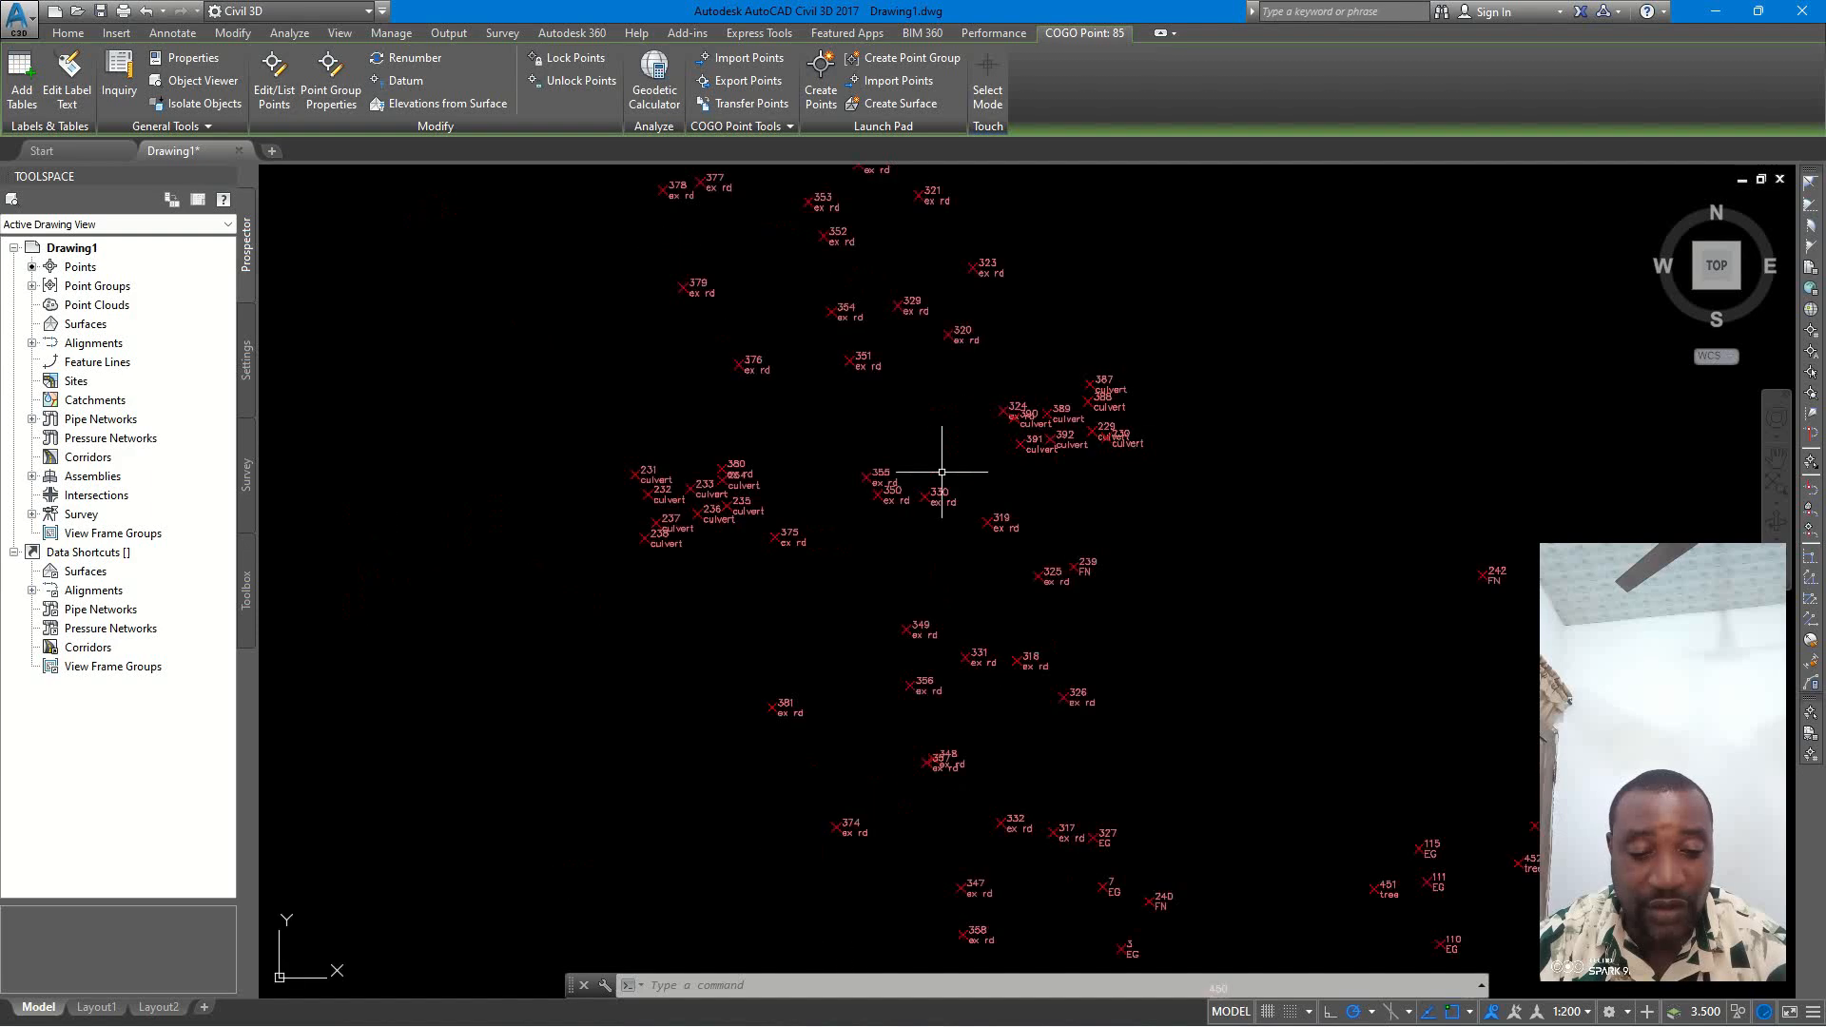
# - Examine the labels of the existing road points at the northern end of the road, around points 321, 353 and 329
pyautogui.scroll(-2, 942, 471)
pyautogui.scroll(8, 783, 458)
pyautogui.scroll(-8, 766, 459)
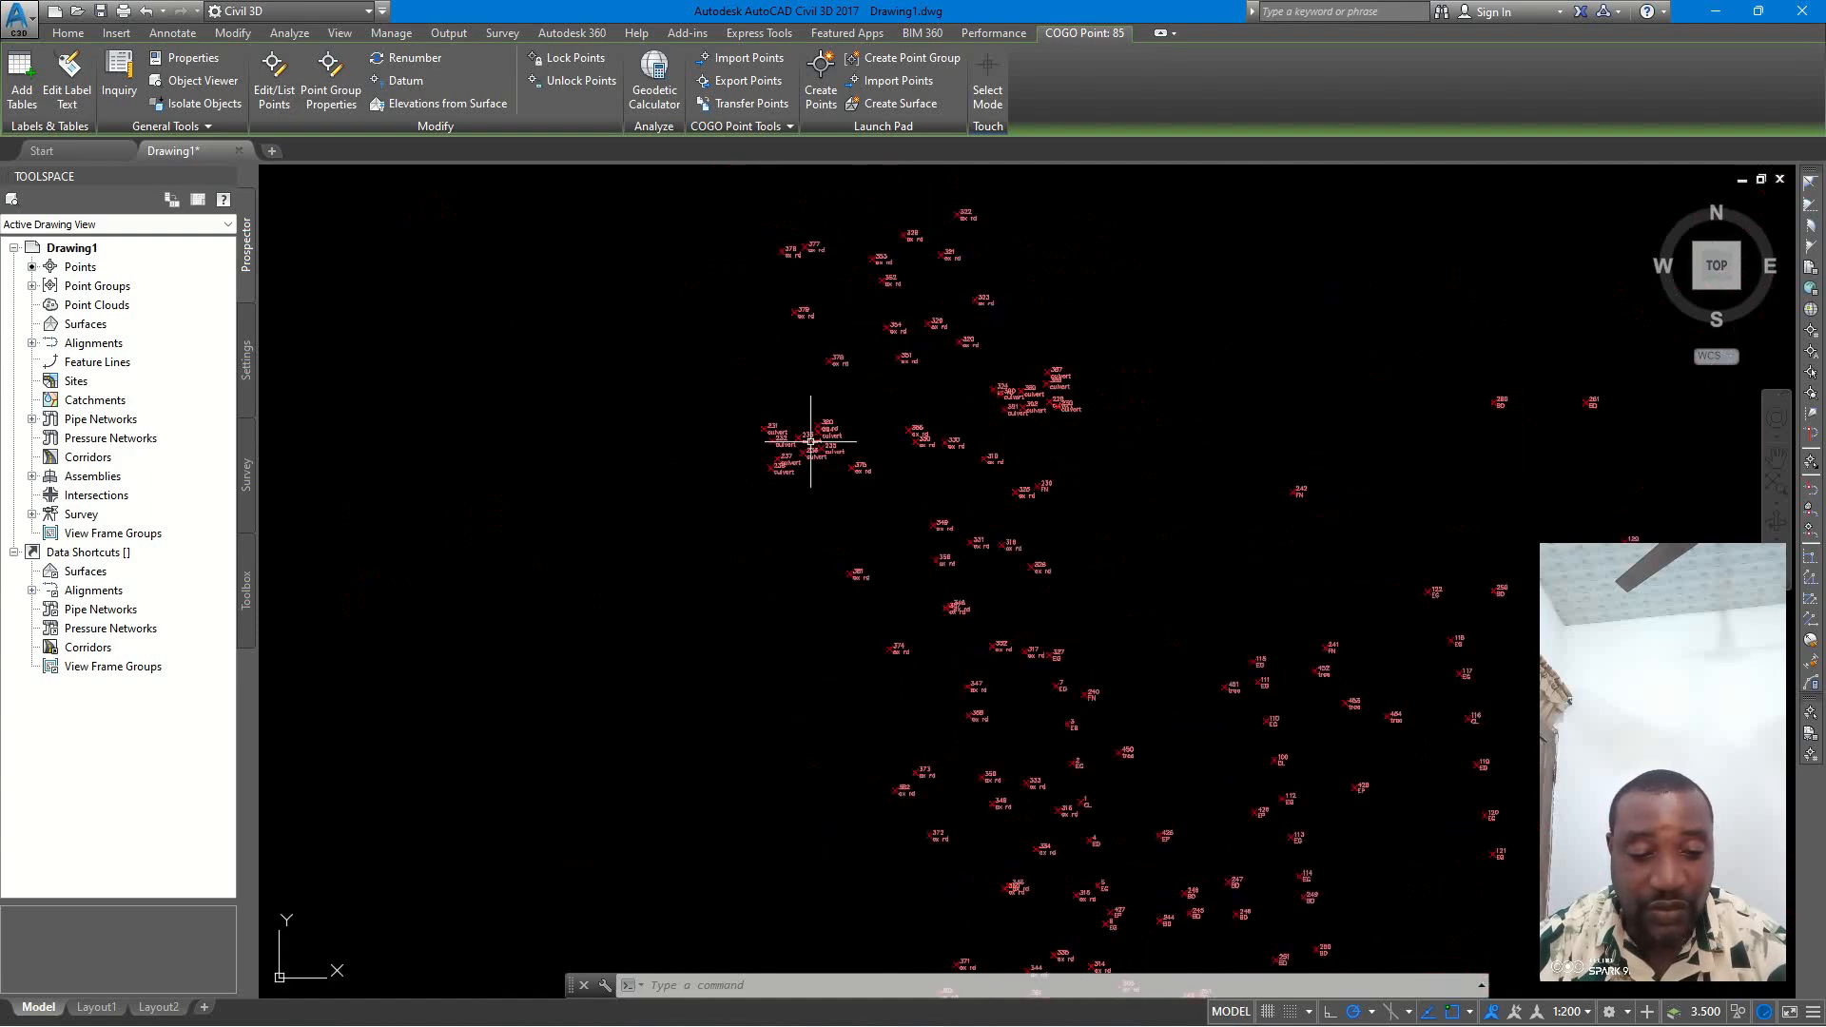
pyautogui.moveTo(1077, 338); pyautogui.dragTo(931, 411, button='middle')
pyautogui.scroll(8, 758, 341)
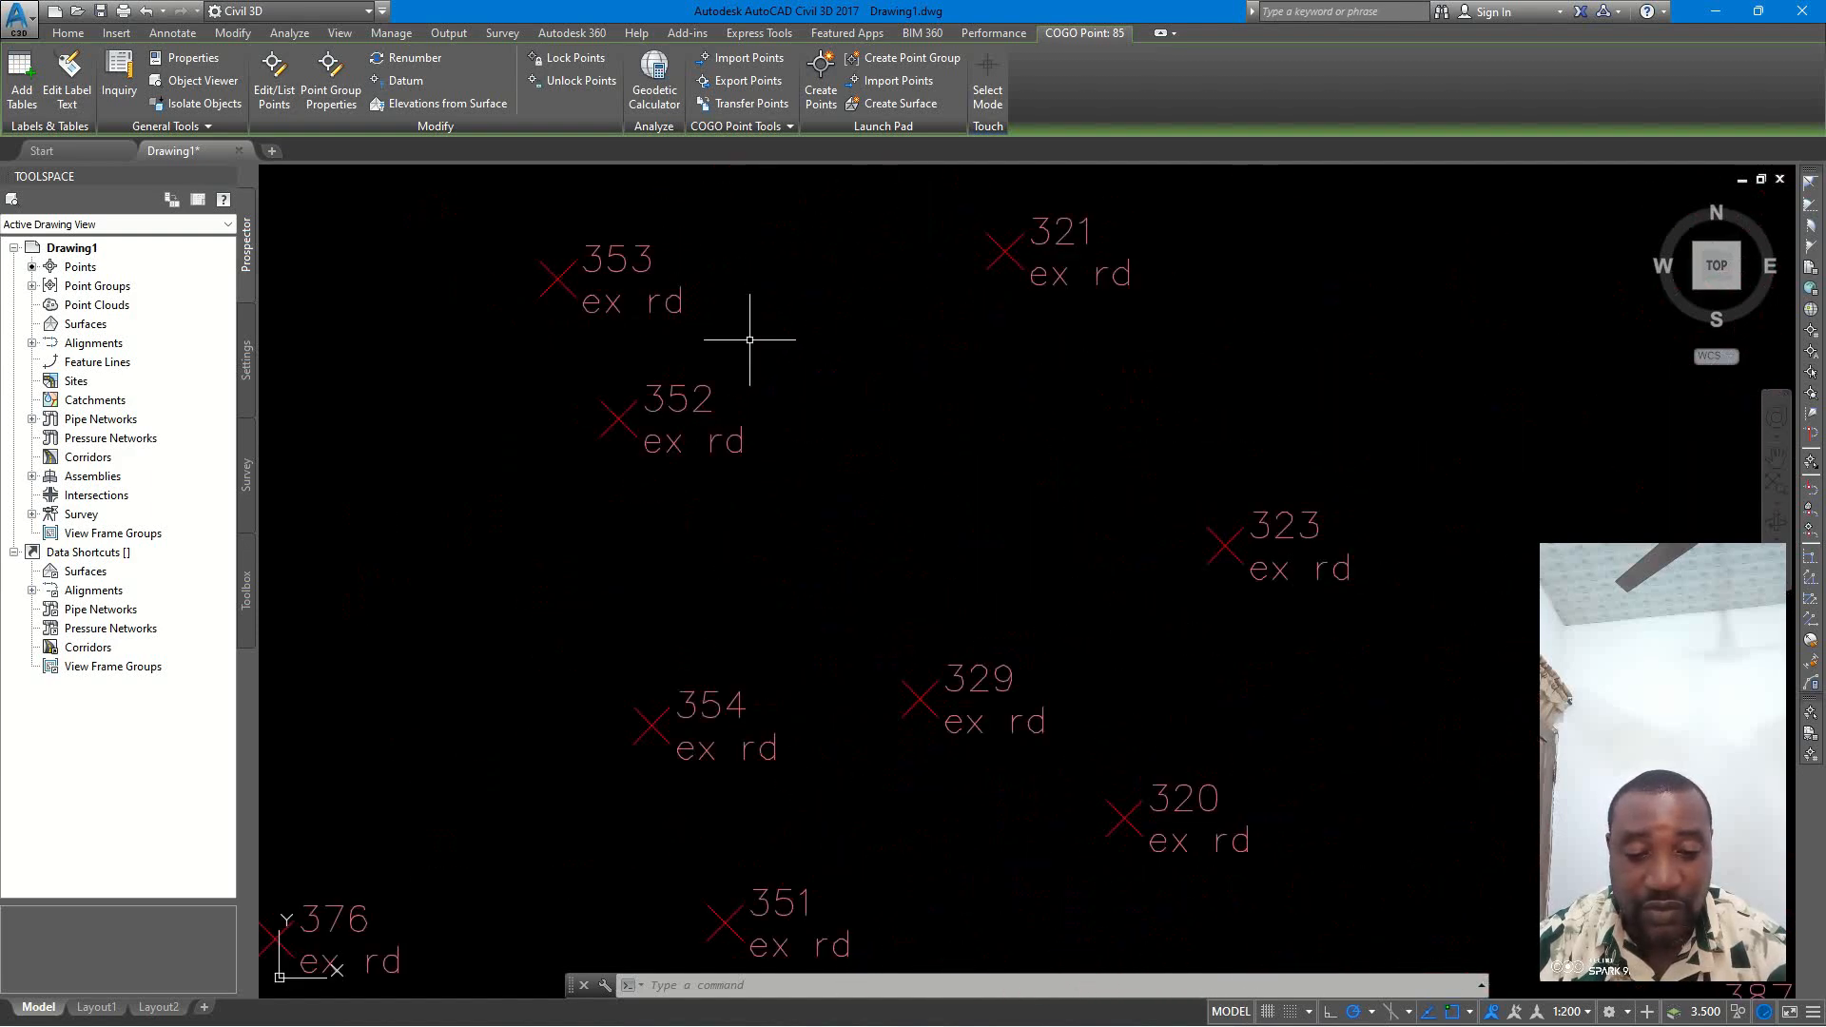
pyautogui.scroll(-6, 751, 340)
pyautogui.moveTo(772, 388); pyautogui.dragTo(800, 281, button='middle')
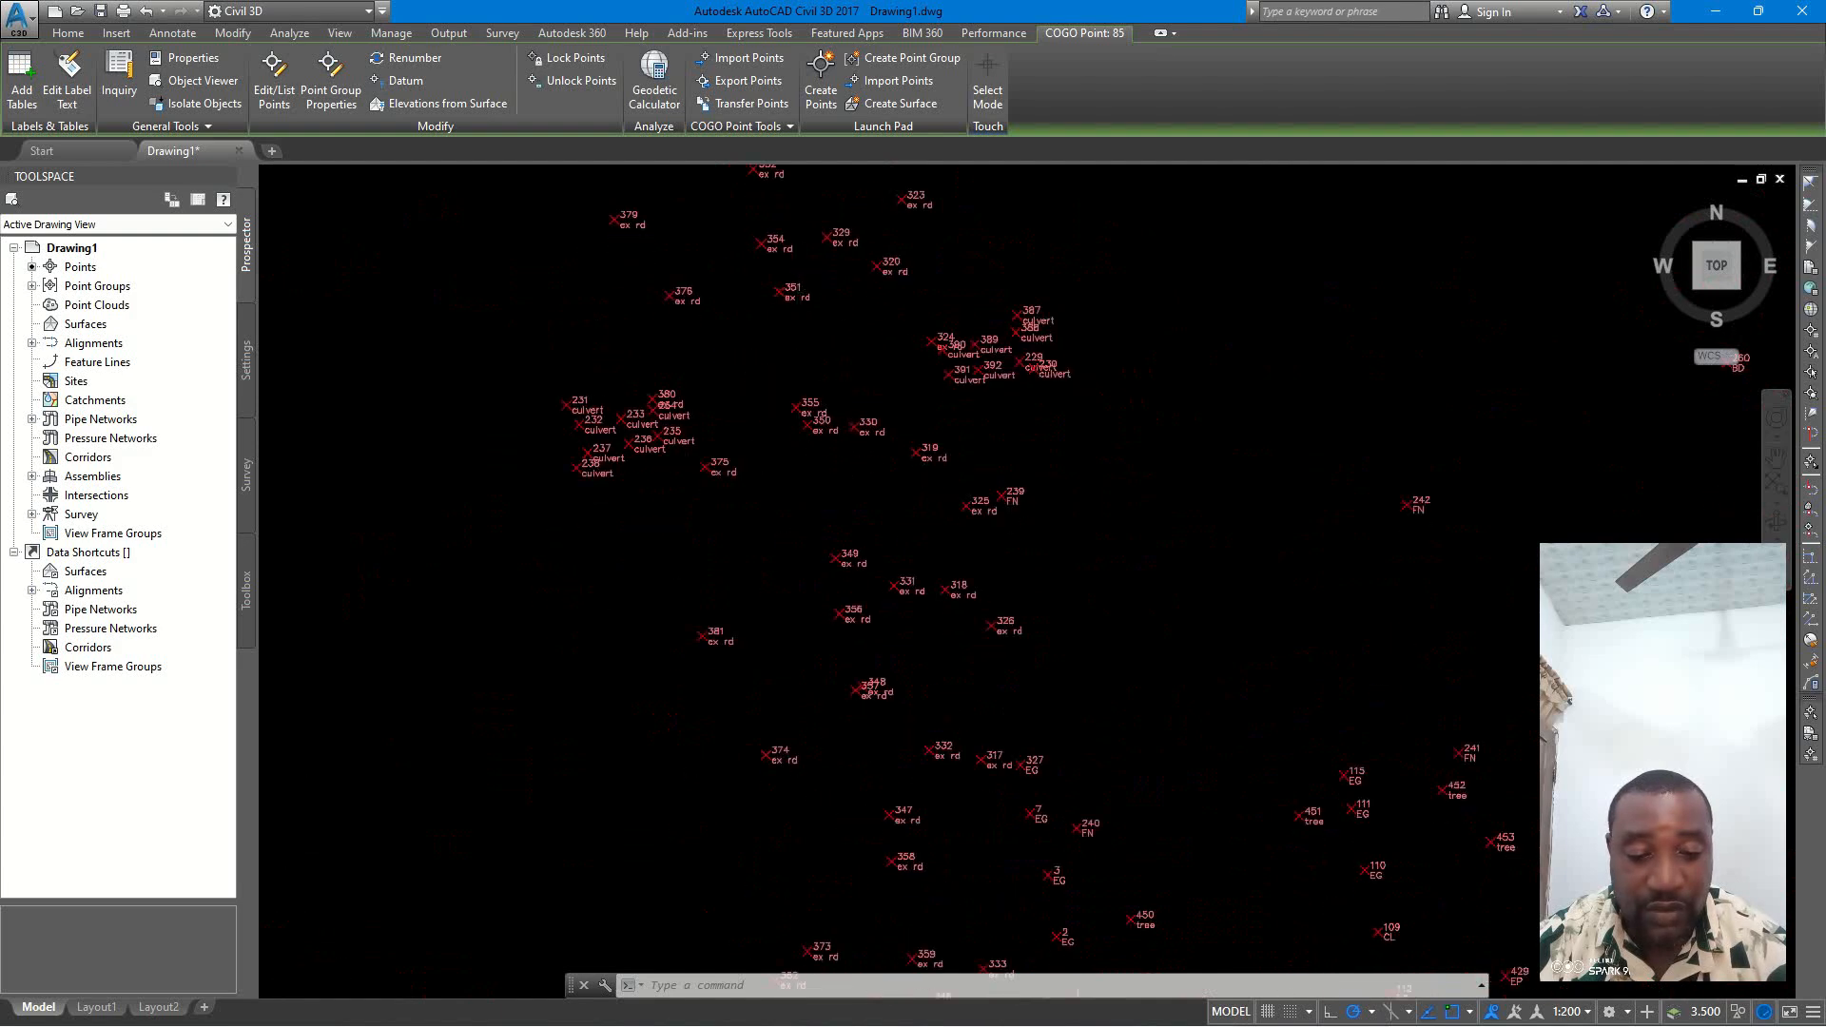
# - Examine the existing road point labels farther south along the road, down to the overlapping points 345 and 360
pyautogui.scroll(4, 809, 492)
pyautogui.moveTo(809, 491); pyautogui.dragTo(800, 305, button='middle')
pyautogui.scroll(-4, 800, 305)
pyautogui.moveTo(956, 653); pyautogui.dragTo(929, 400, button='middle')
pyautogui.scroll(6, 937, 539)
pyautogui.scroll(-6, 956, 391)
pyautogui.scroll(4, 889, 493)
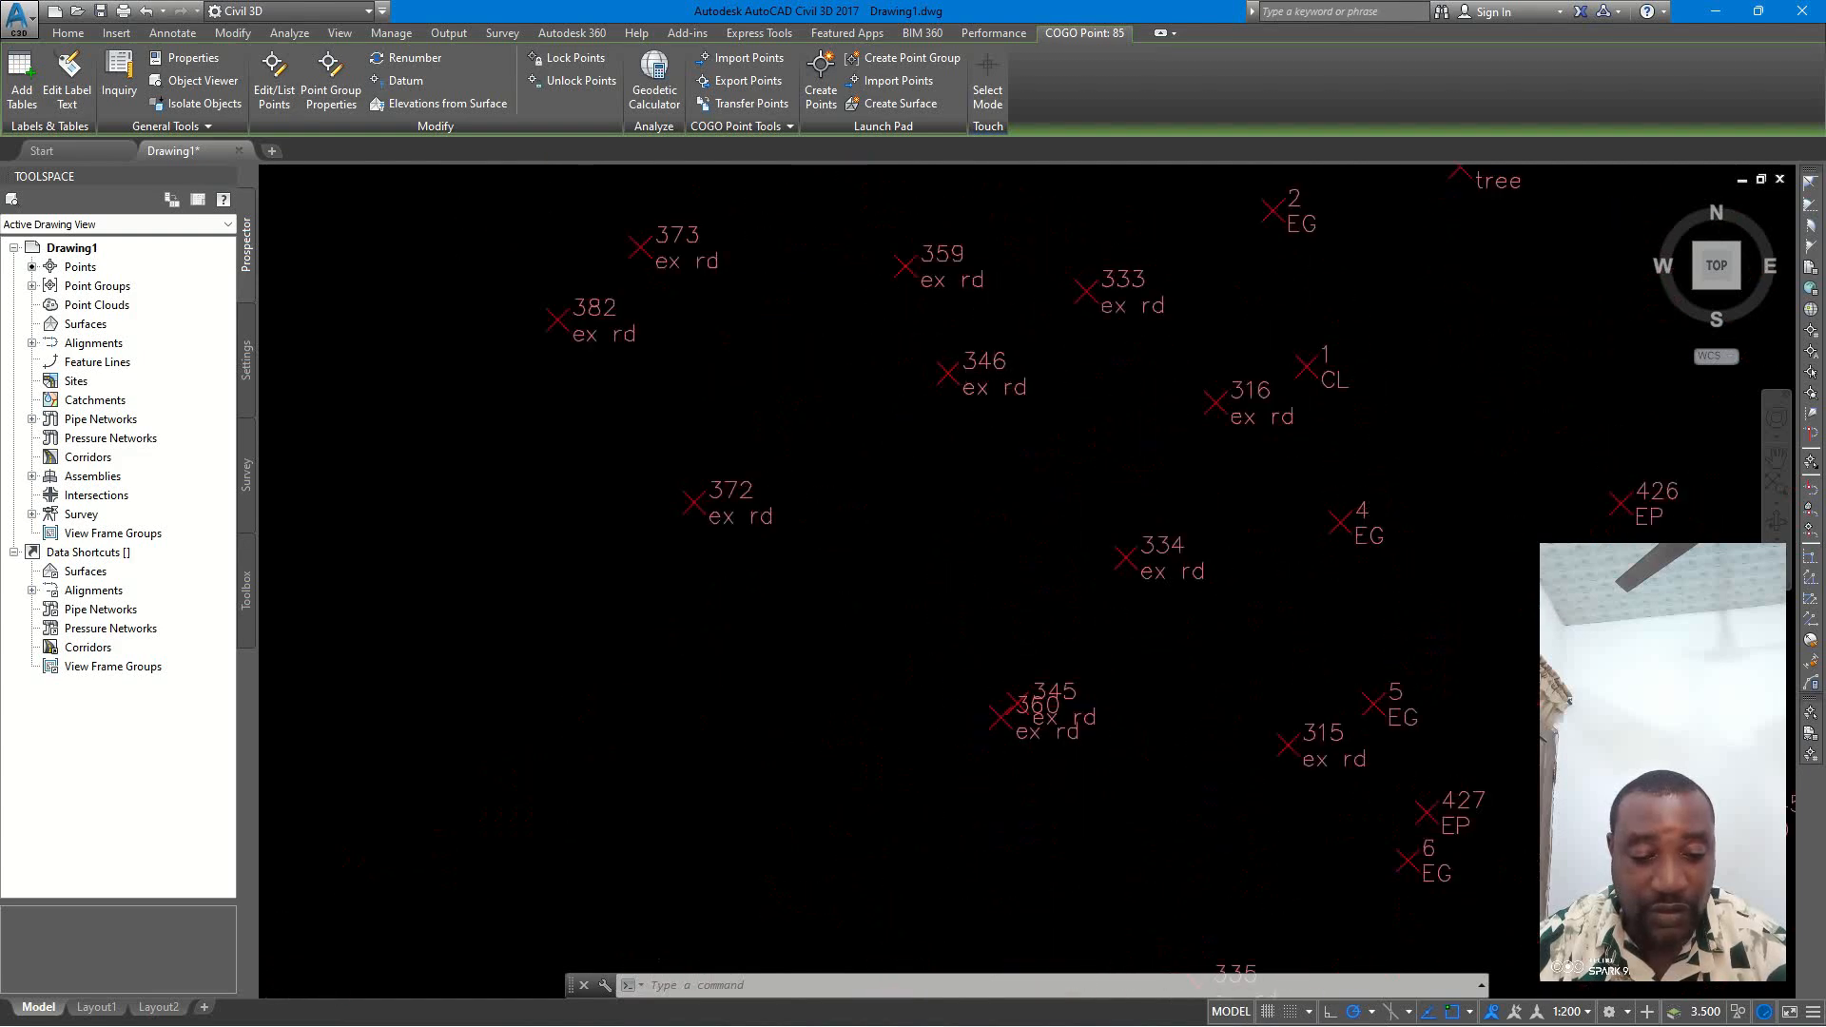
pyautogui.scroll(-6, 998, 438)
pyautogui.scroll(8, 1002, 533)
pyautogui.moveTo(1037, 453); pyautogui.dragTo(965, 521, button='middle')
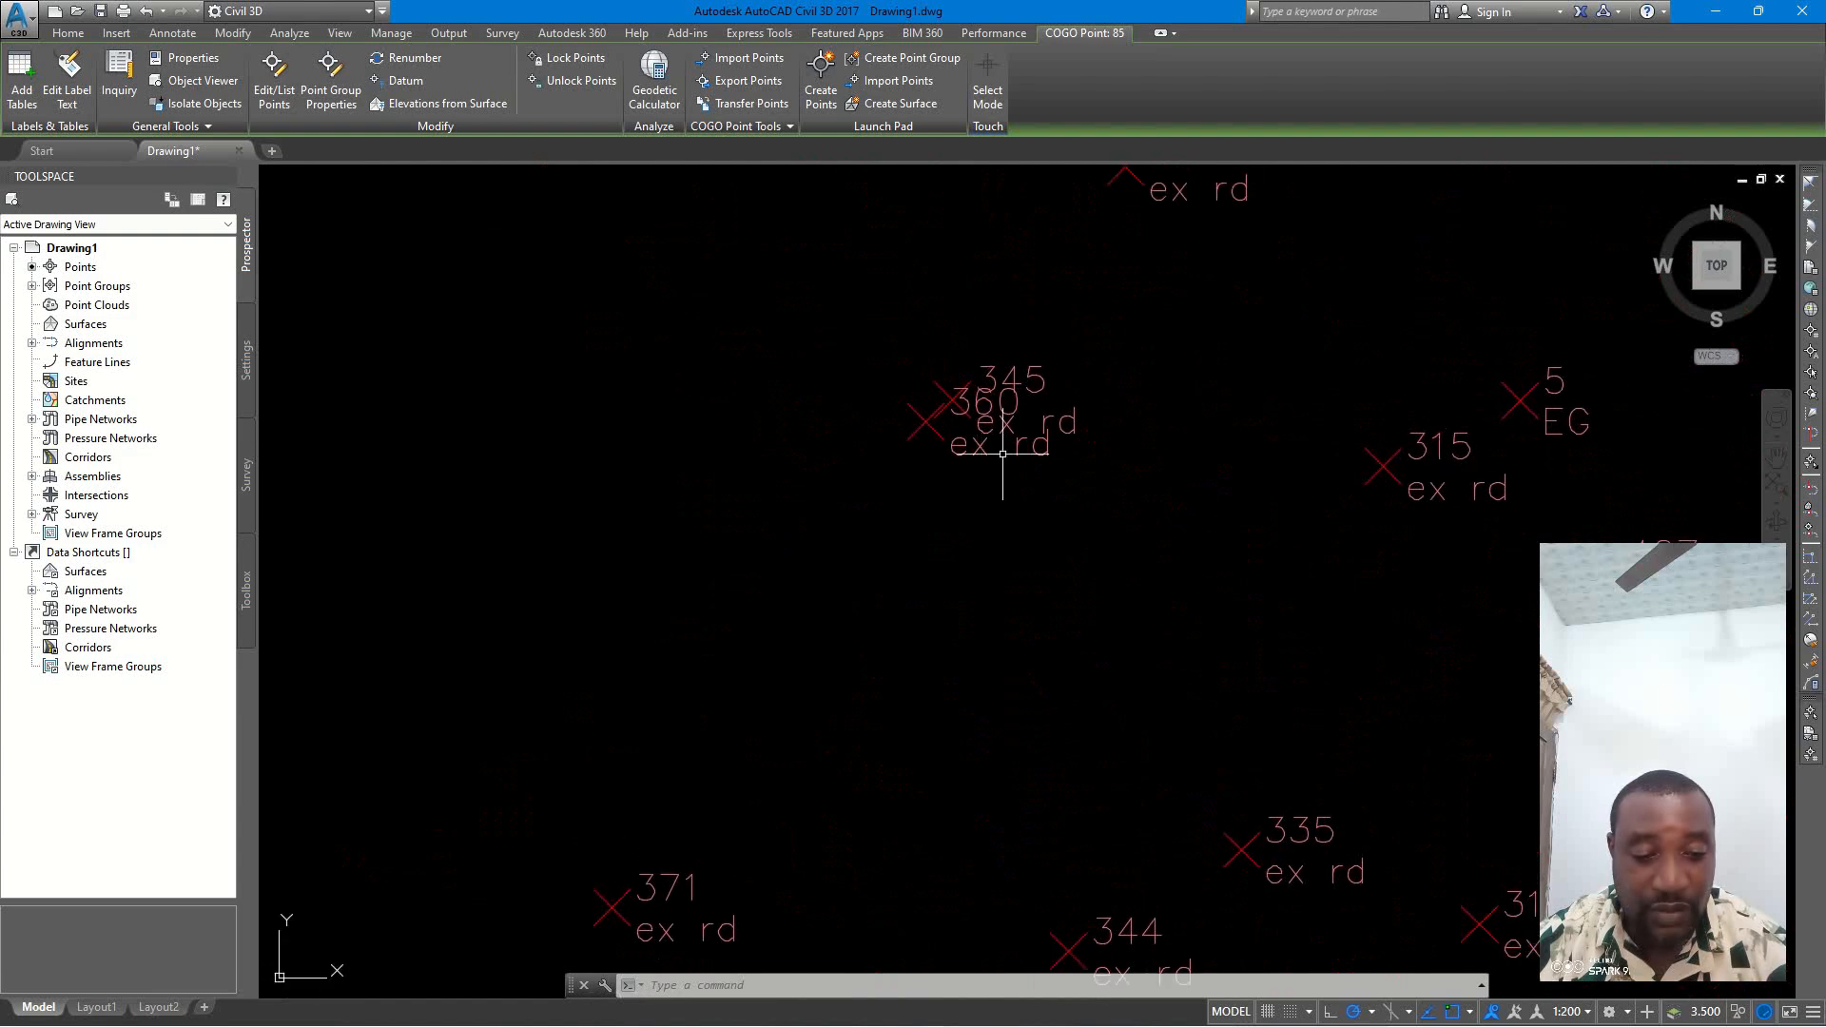
pyautogui.scroll(2, 999, 440)
pyautogui.scroll(-7, 954, 379)
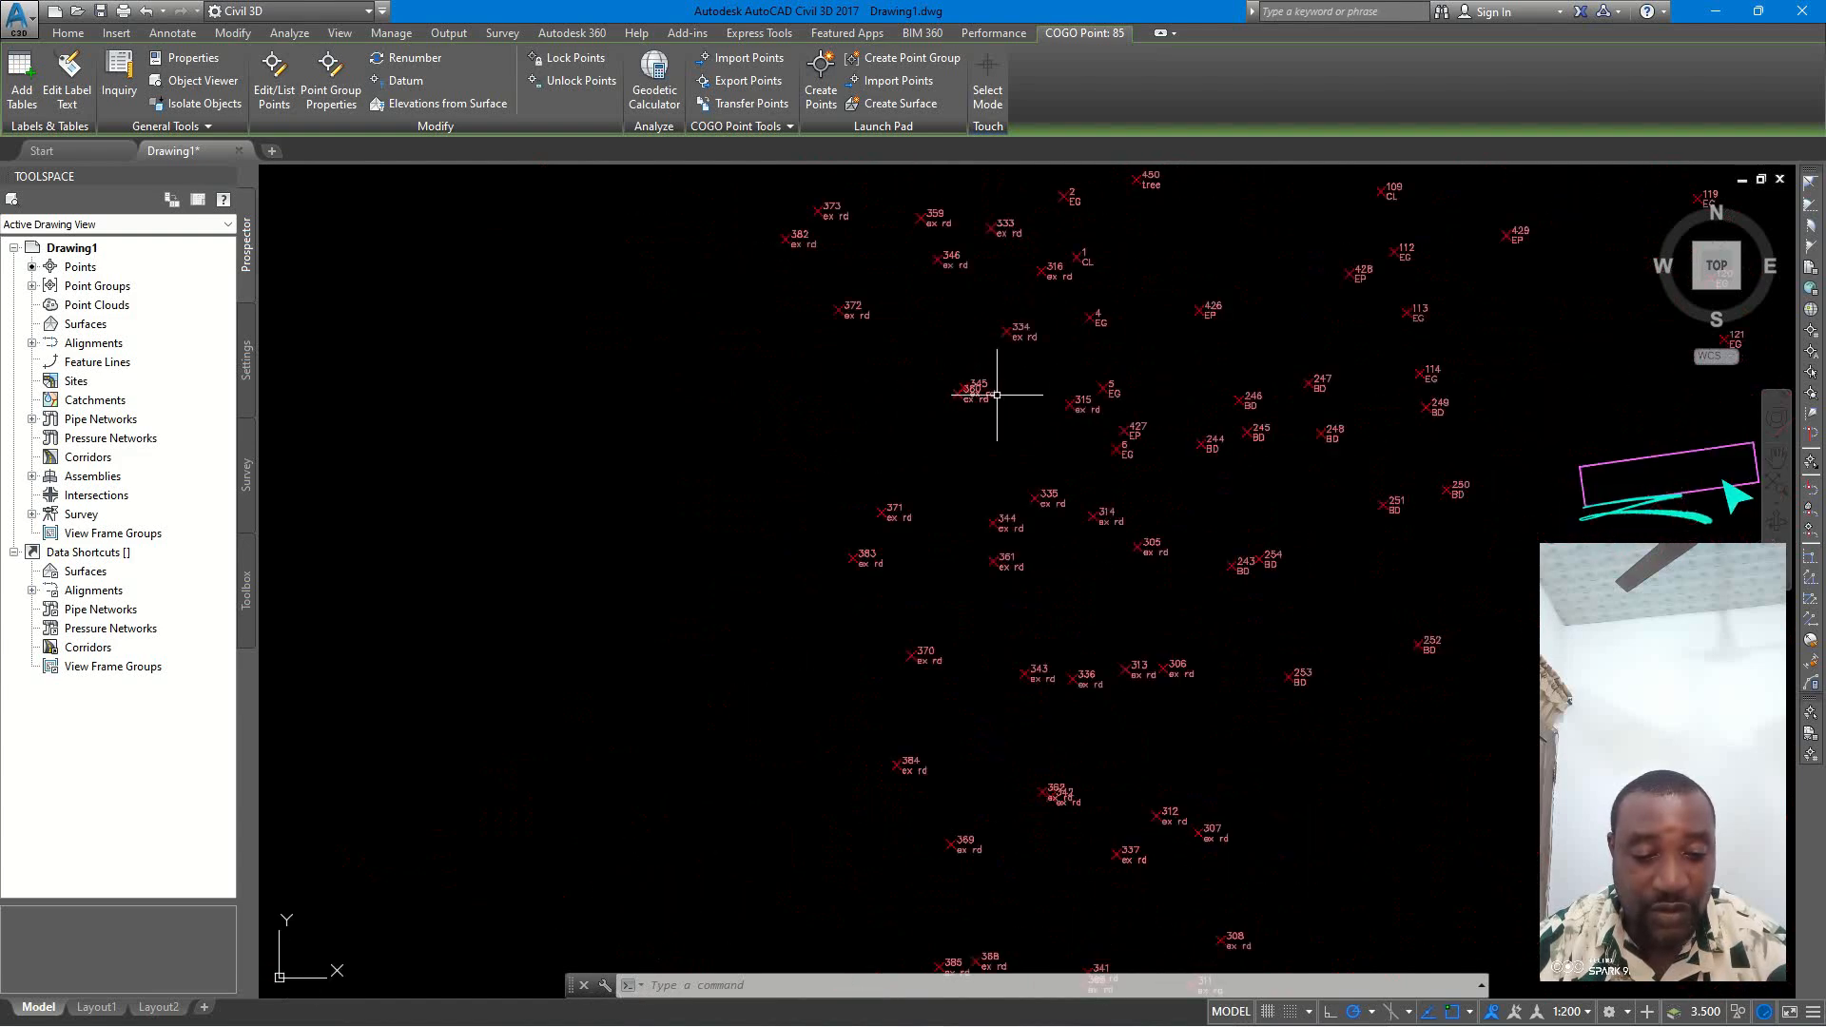
# - Examine the labels around point 242 east of the existing road and the overall layout of the crescent road points
pyautogui.scroll(-3, 960, 466)
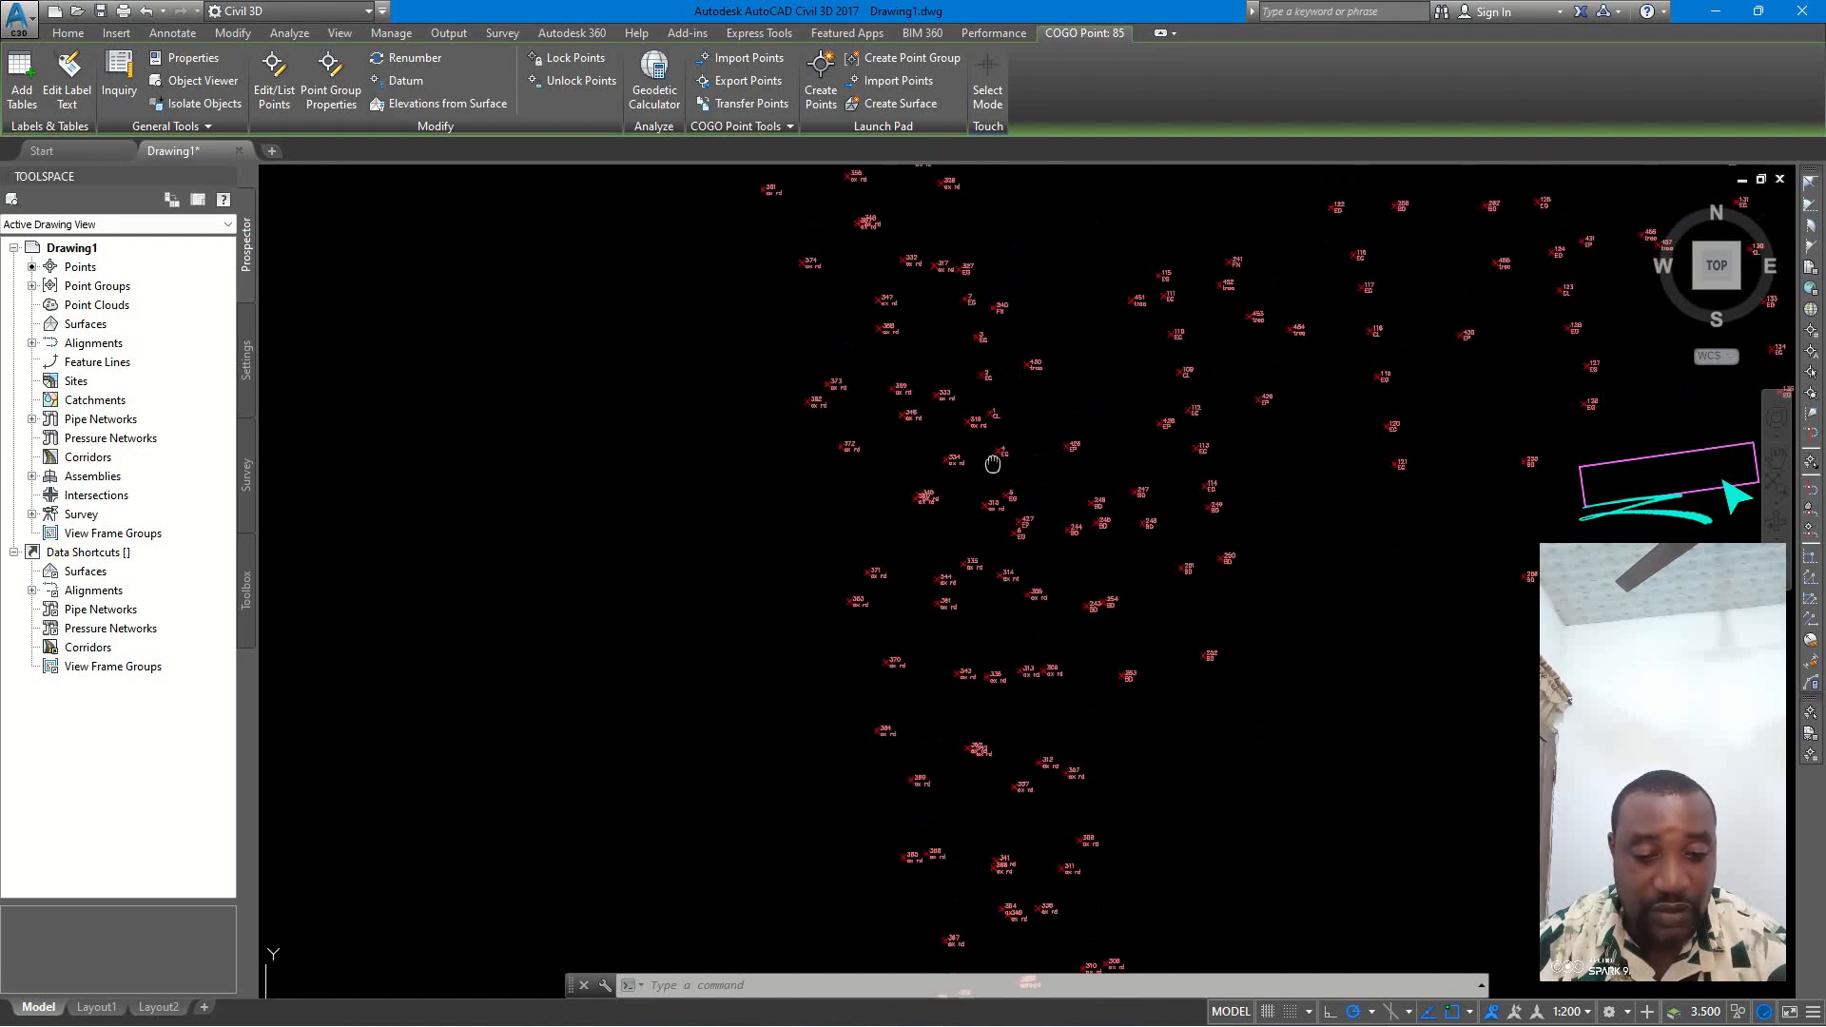
pyautogui.scroll(-3, 978, 481)
pyautogui.moveTo(978, 481); pyautogui.dragTo(838, 495, button='middle')
pyautogui.scroll(8, 861, 506)
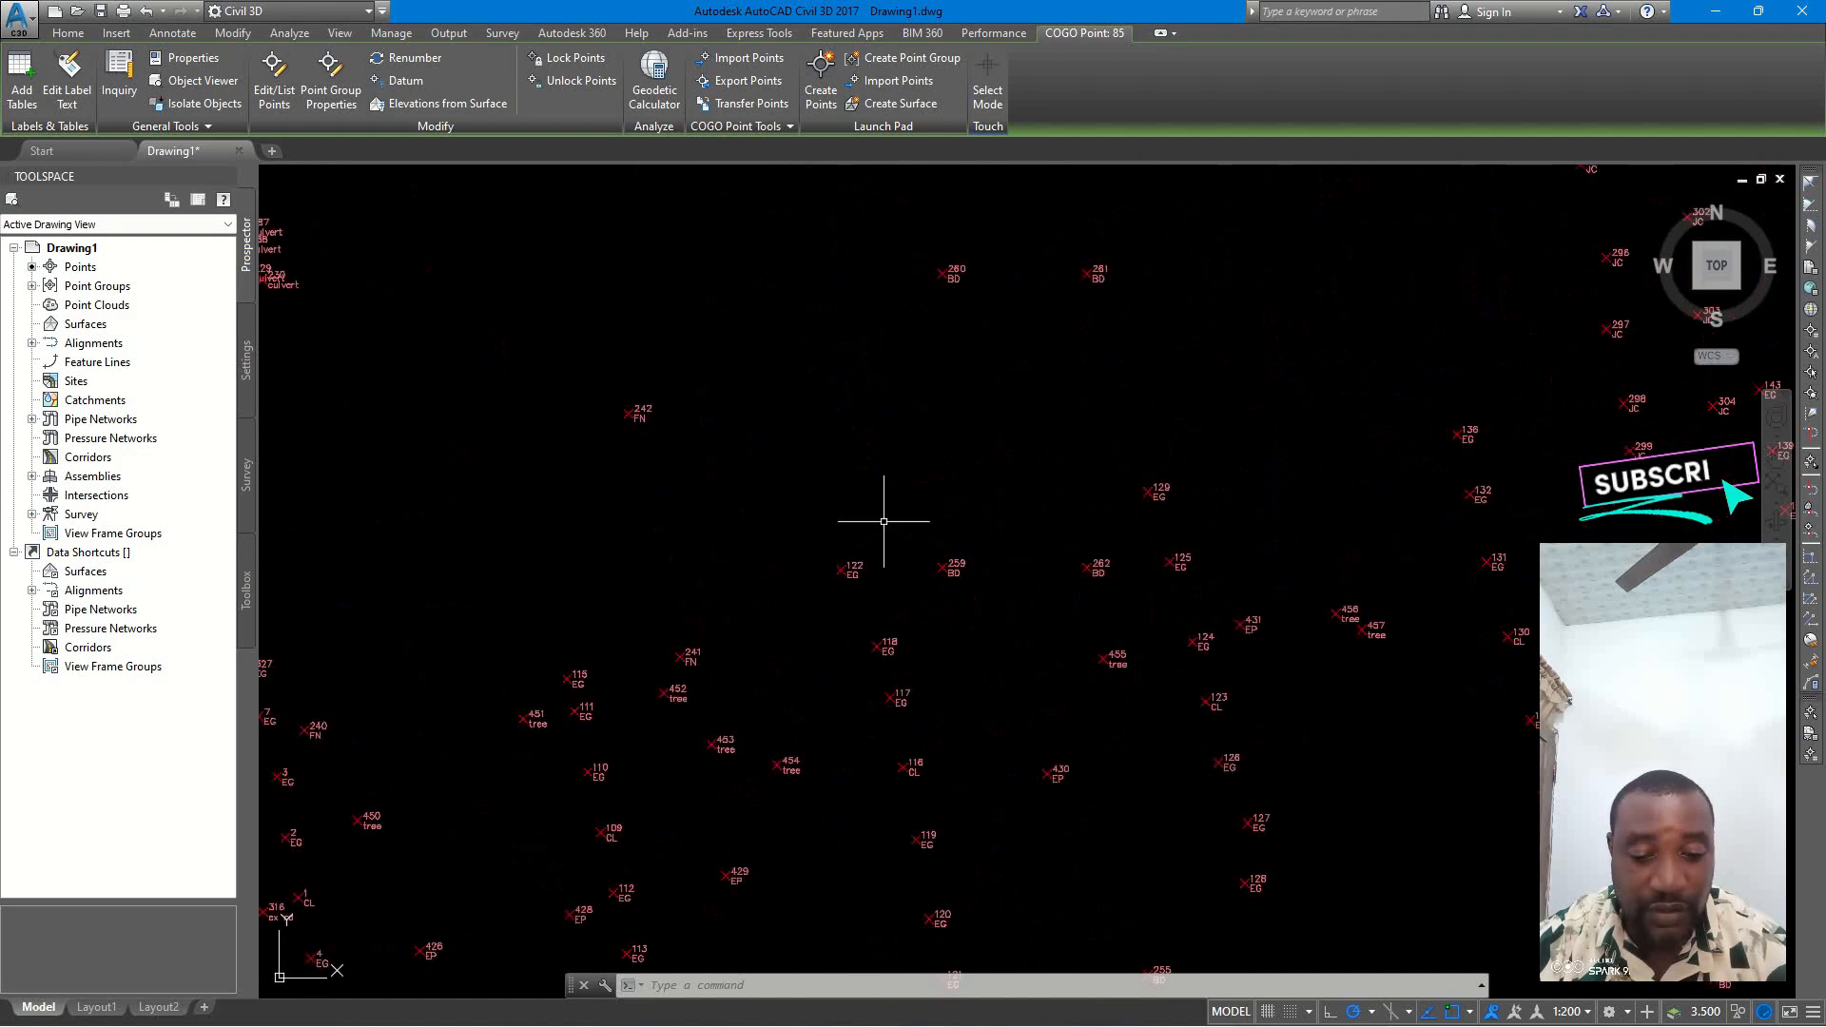
pyautogui.scroll(5, 677, 460)
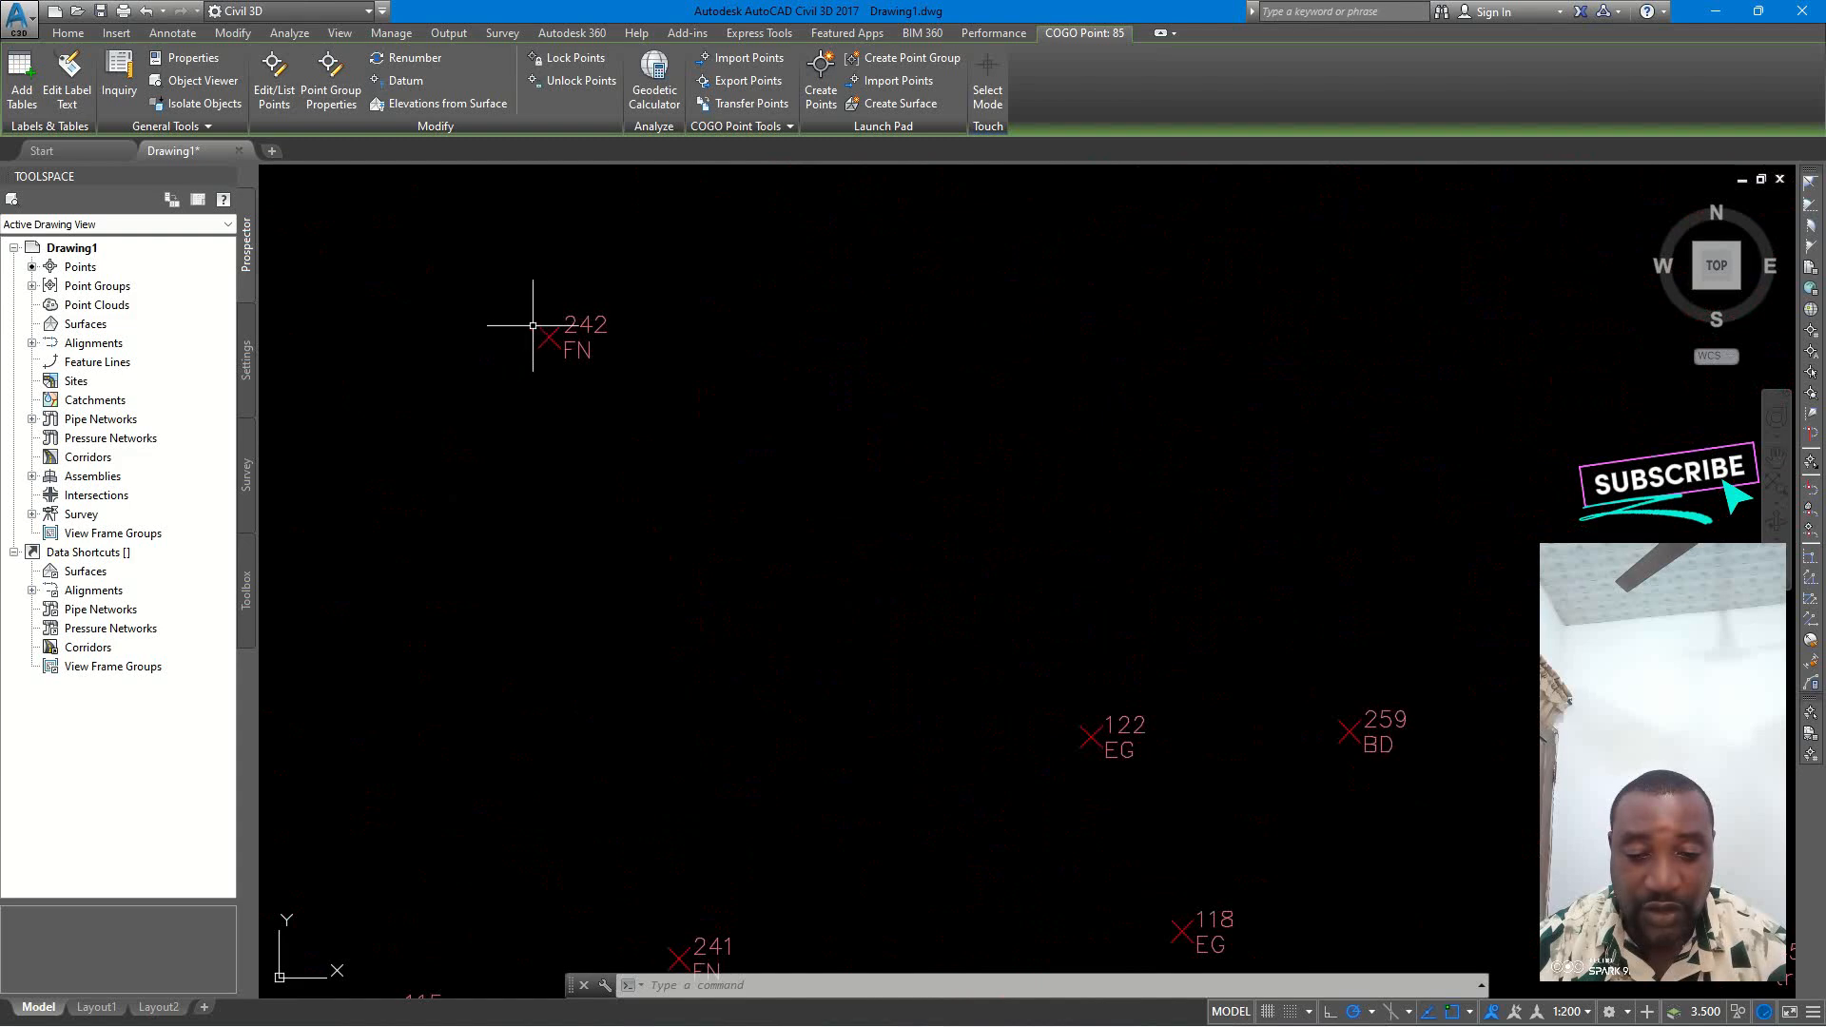
pyautogui.moveTo(615, 379); pyautogui.dragTo(1052, 395, button='middle')
pyautogui.scroll(-4, 1082, 480)
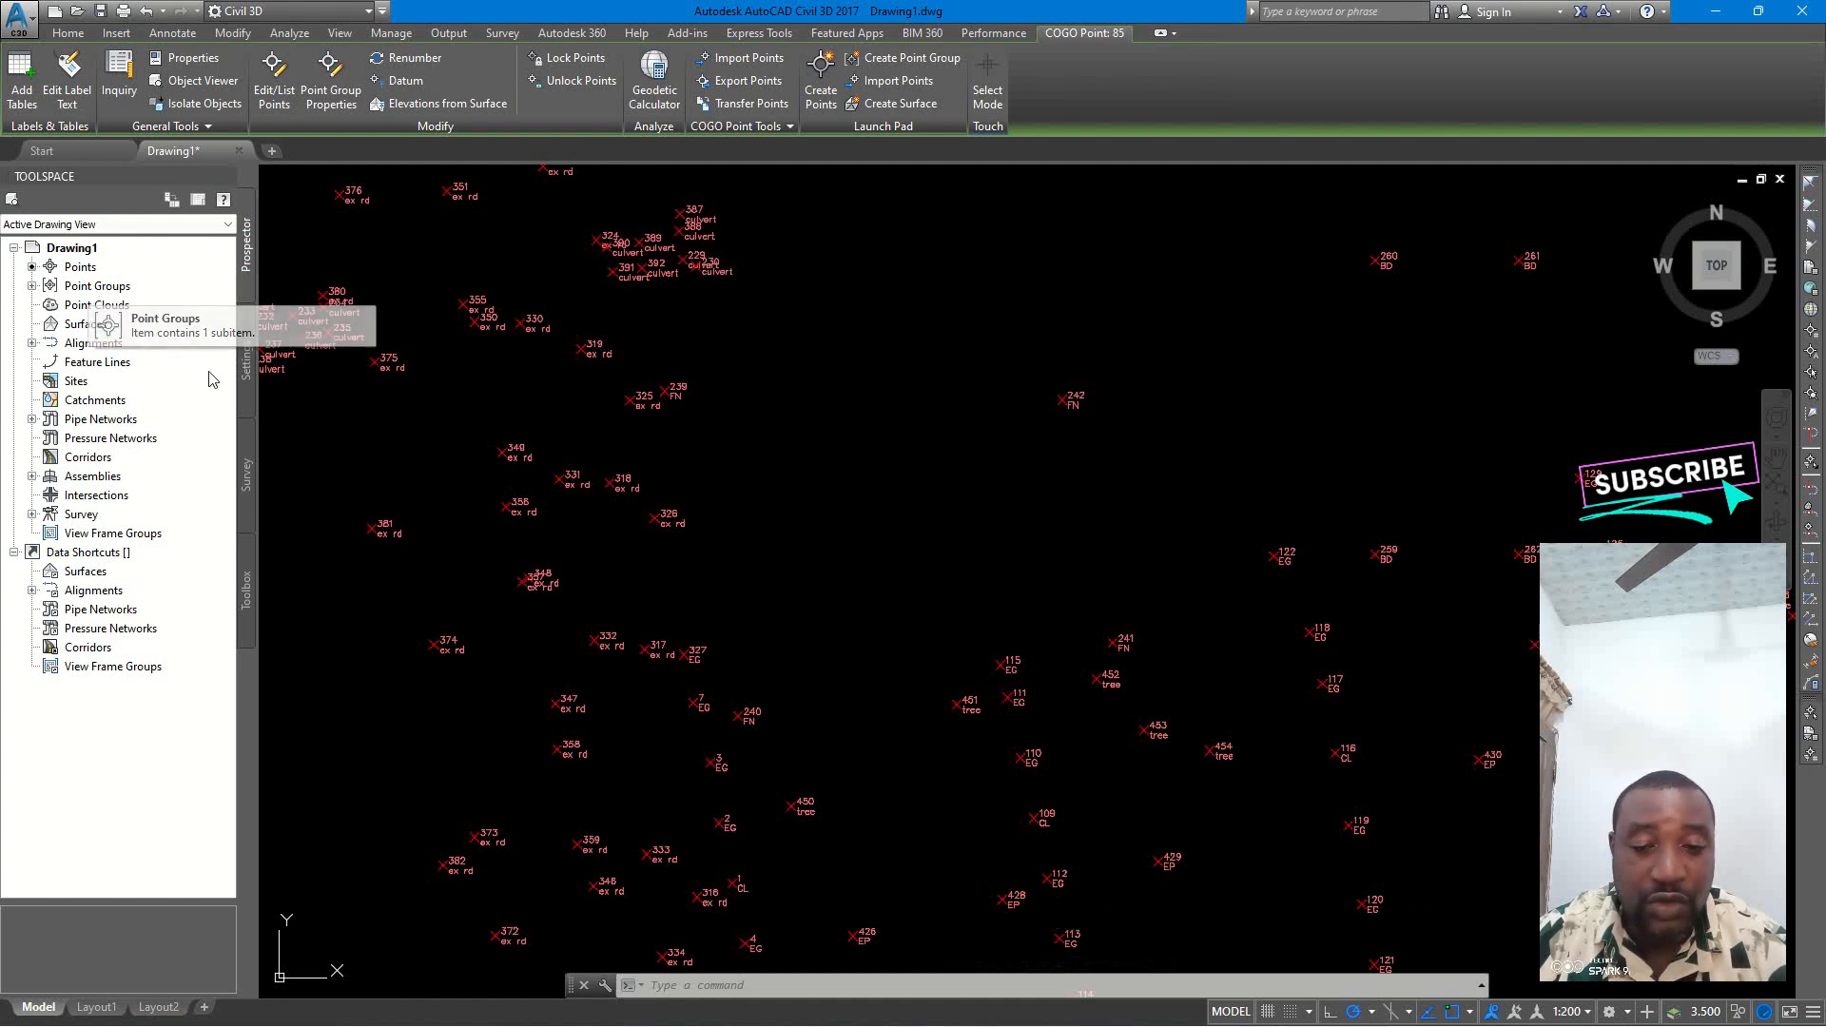
pyautogui.scroll(-5, 579, 359)
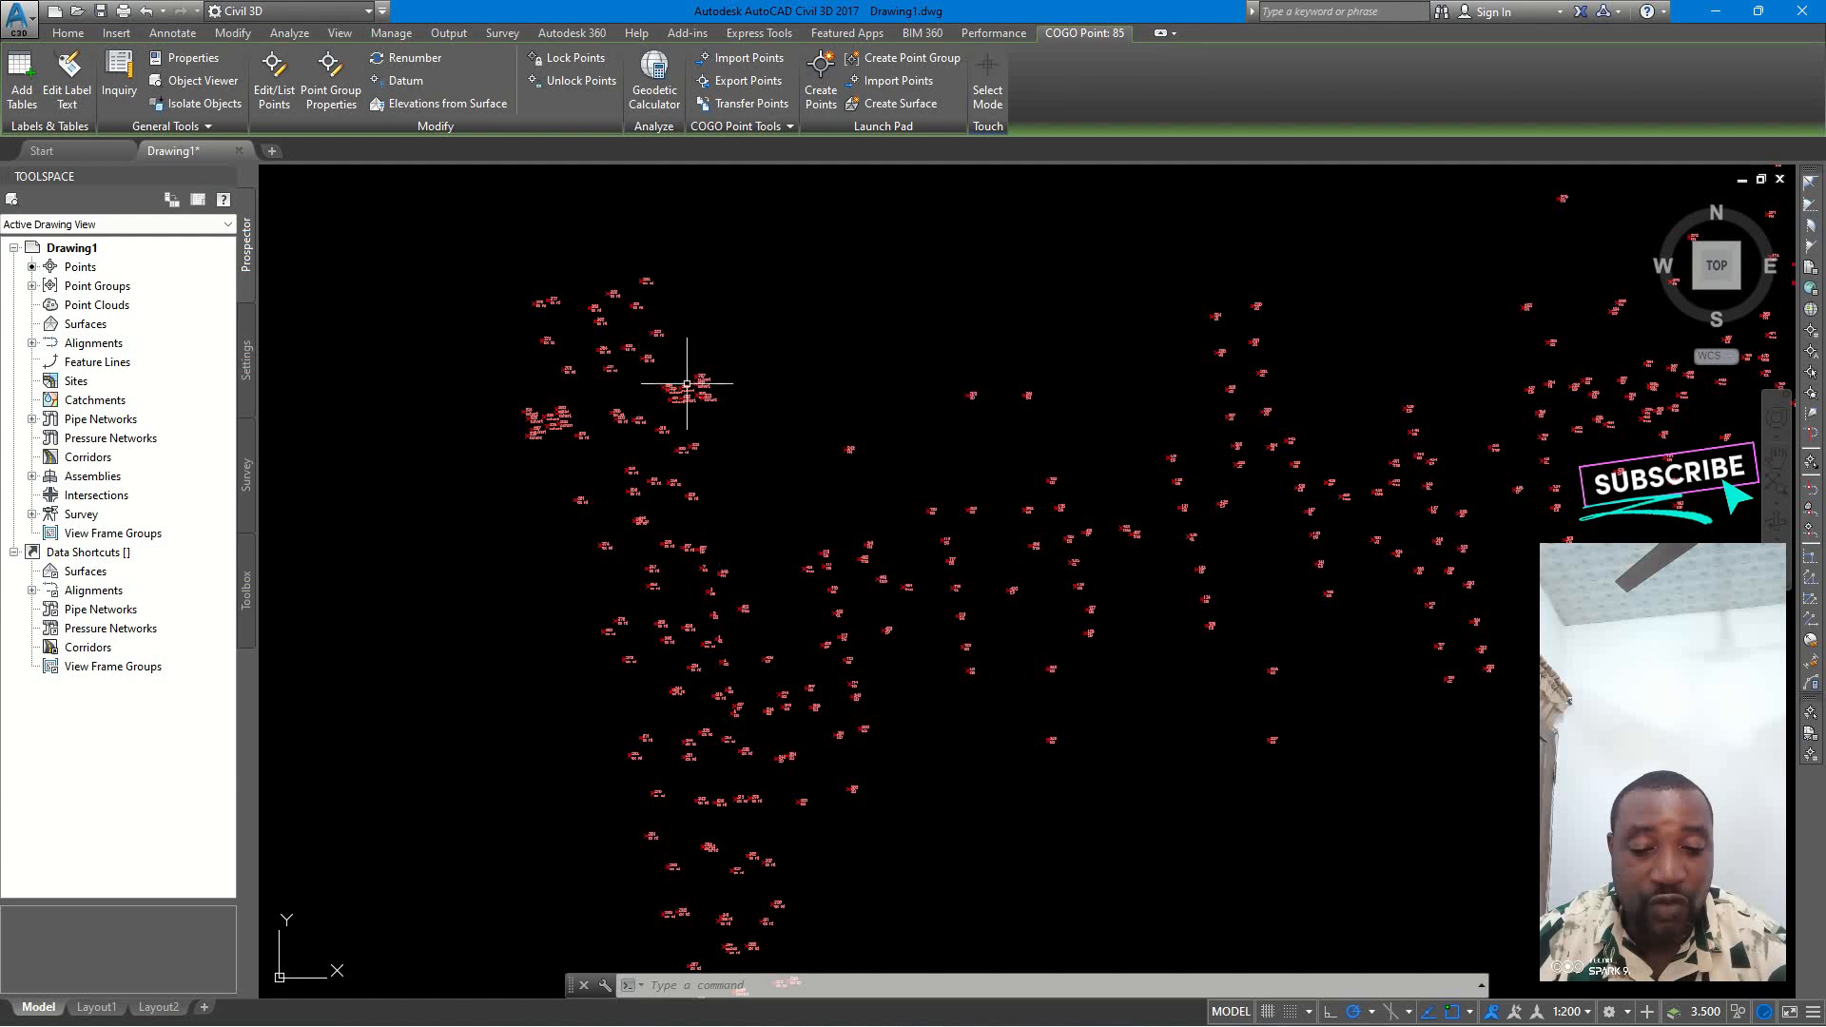
pyautogui.scroll(-3, 590, 468)
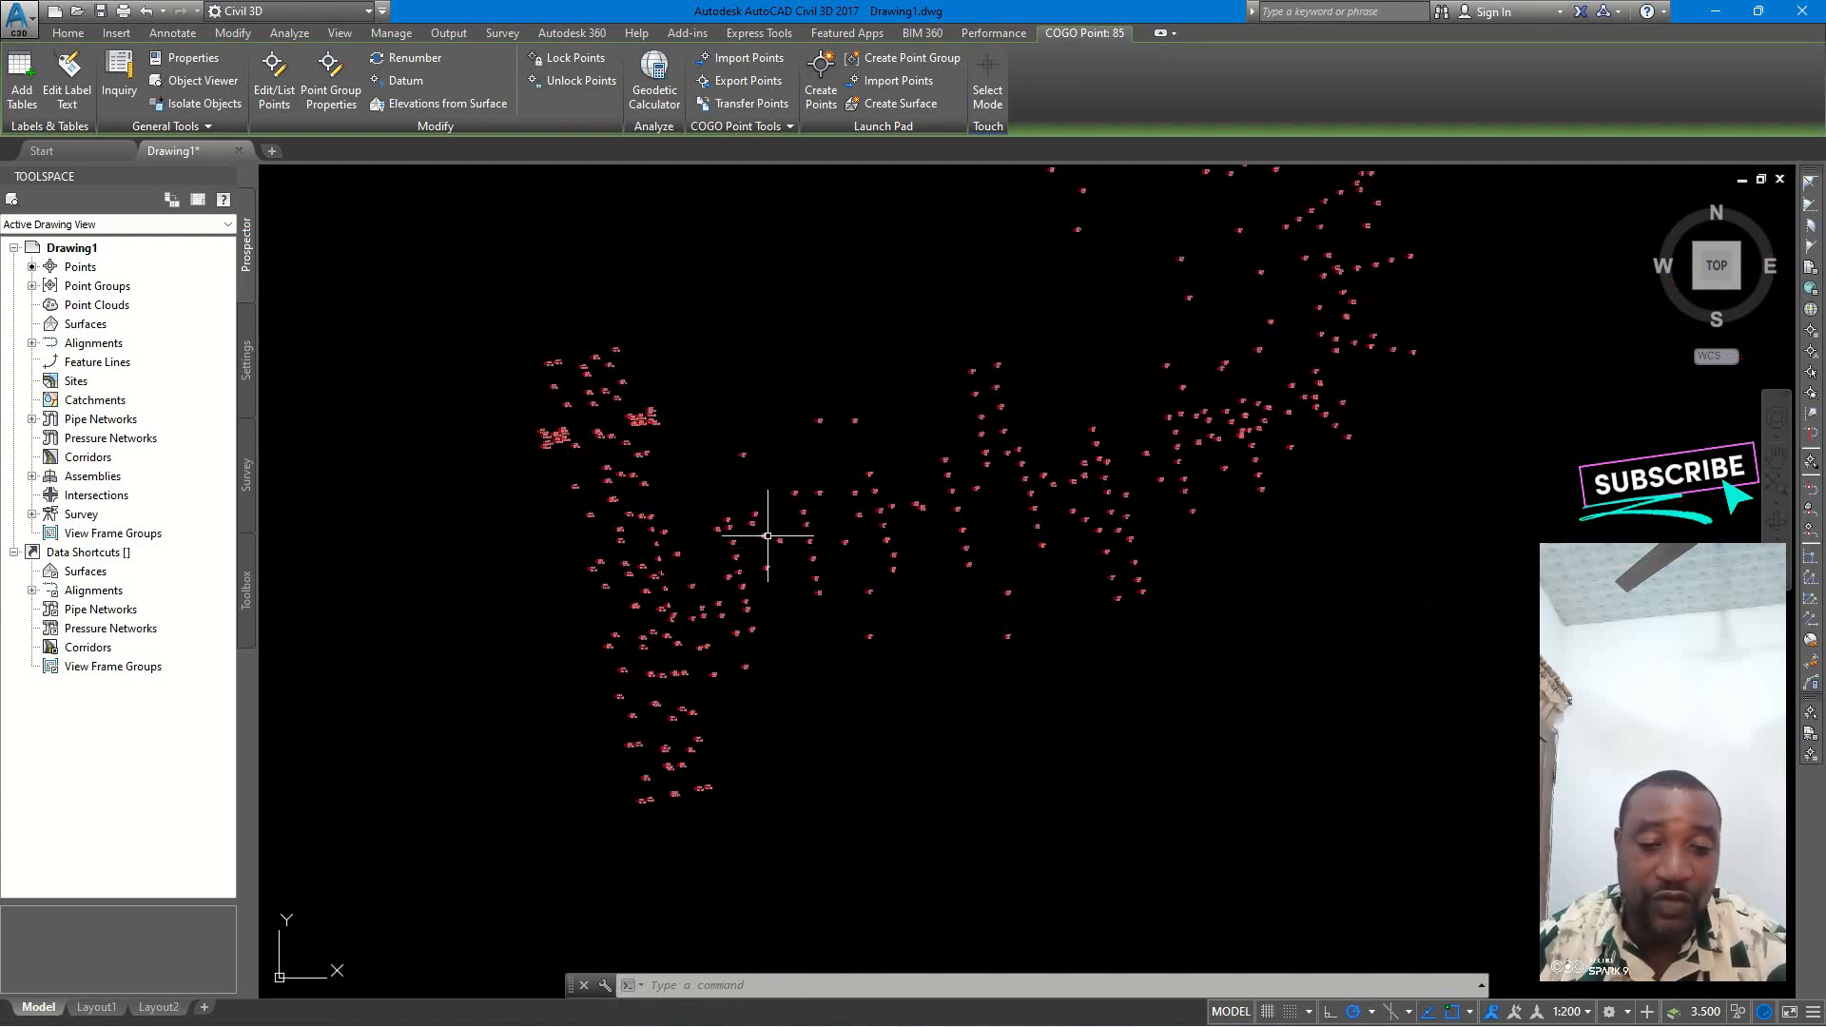
pyautogui.scroll(-2, 843, 398)
pyautogui.moveTo(840, 409); pyautogui.dragTo(829, 466, button='middle')
pyautogui.moveTo(845, 358)
pyautogui.mouseDown(button='middle')
pyautogui.moveTo(815, 458)
pyautogui.moveTo(815, 437)
pyautogui.moveTo(788, 472)
pyautogui.mouseUp(button='middle')
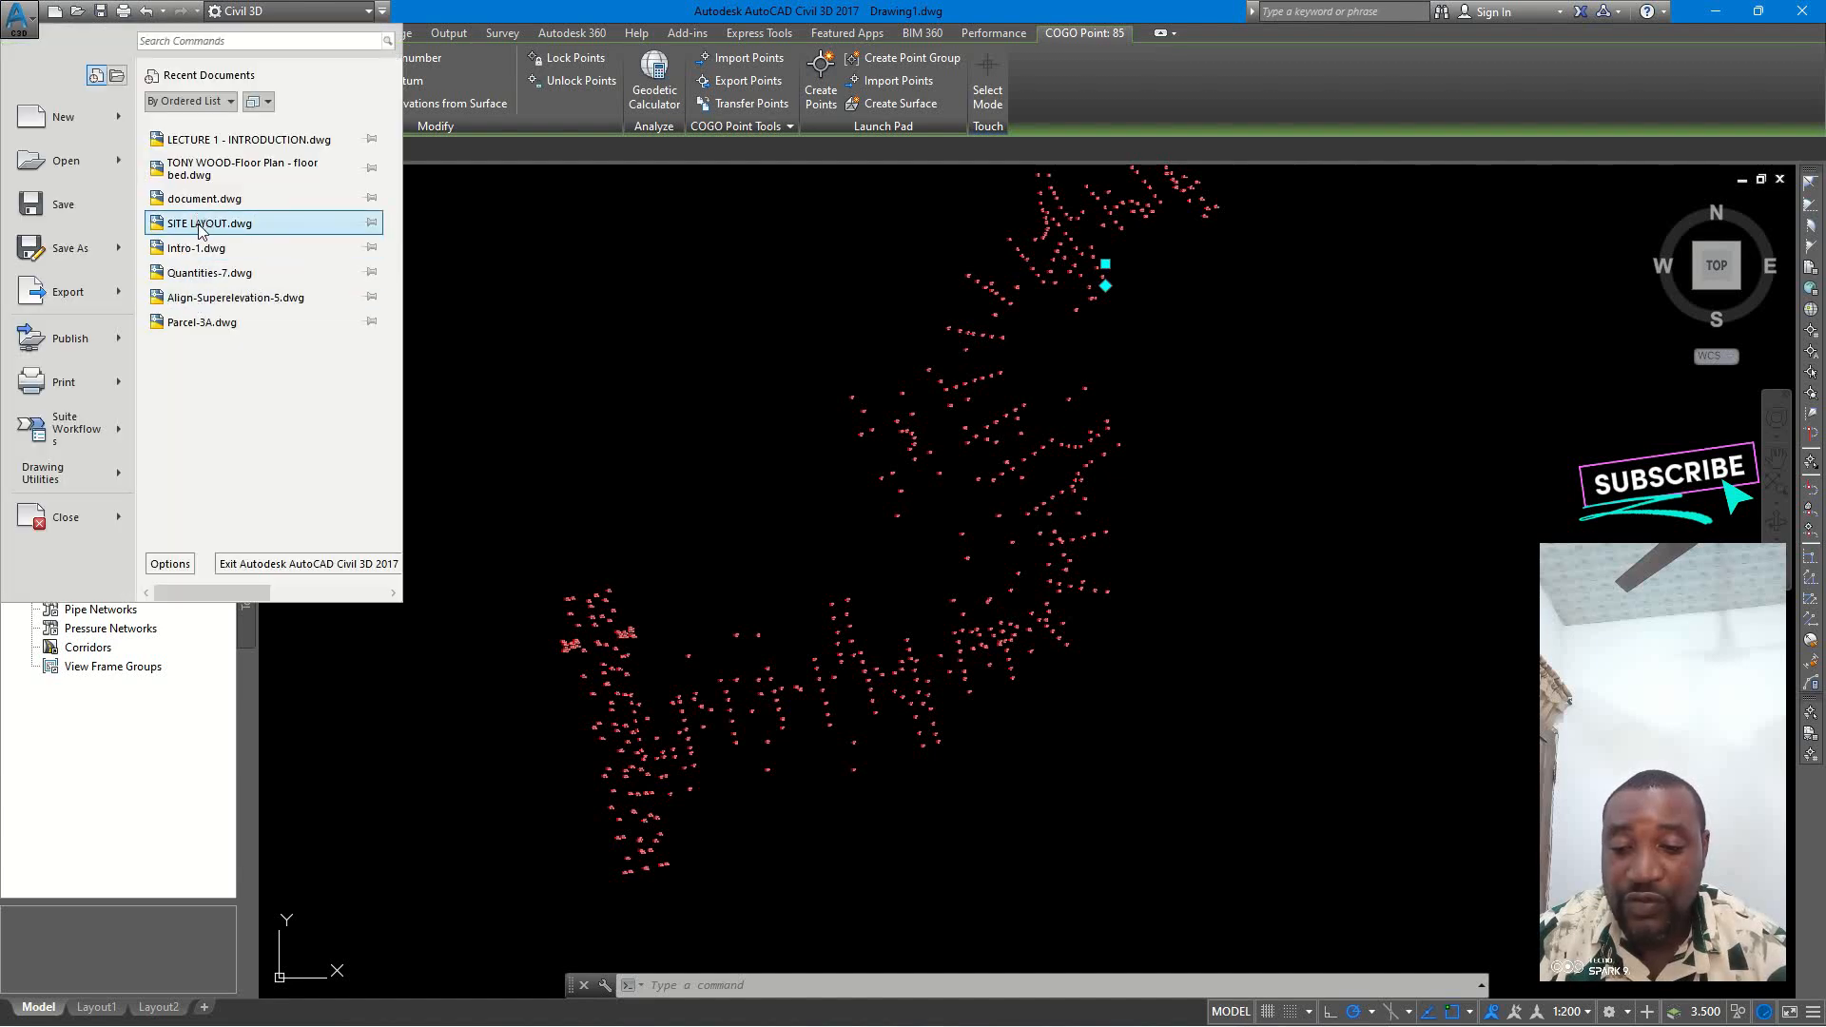
# - Save the drawing in the lectures folder on the Desktop as LECTURE 2- POINT IMPORTATION
pyautogui.click(66, 207)
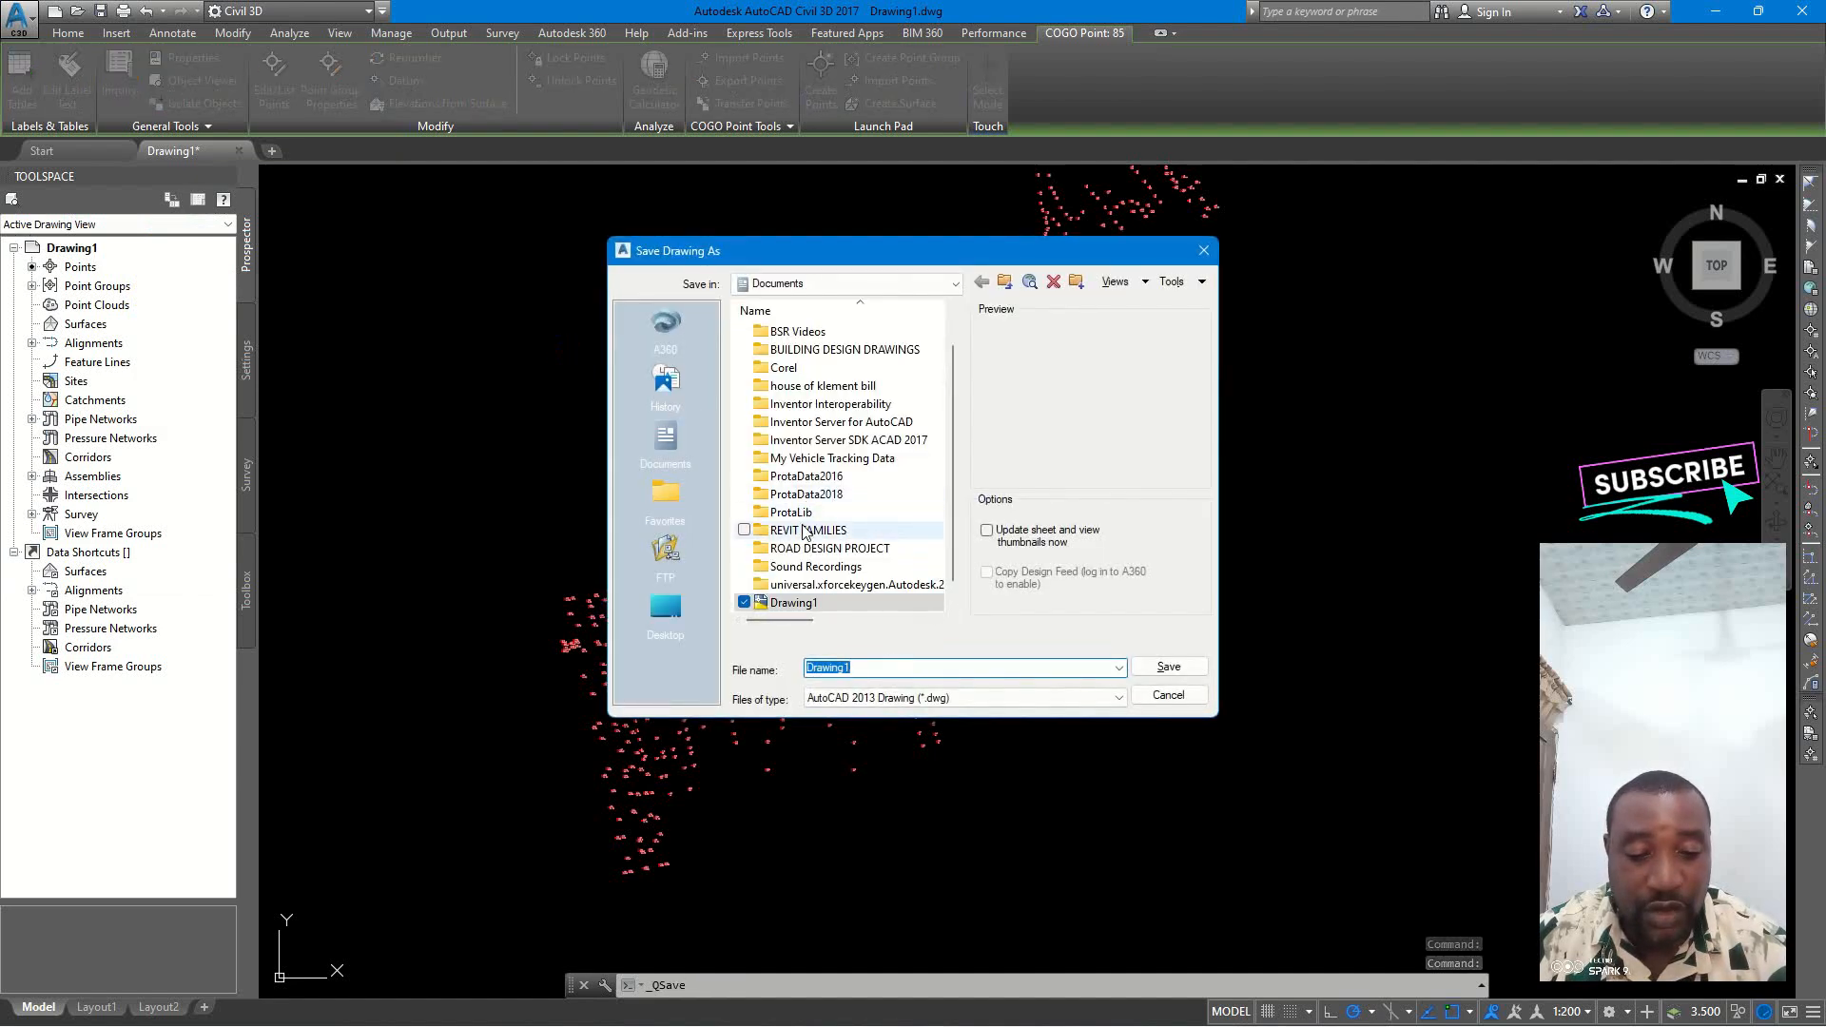
pyautogui.scroll(-1, 802, 580)
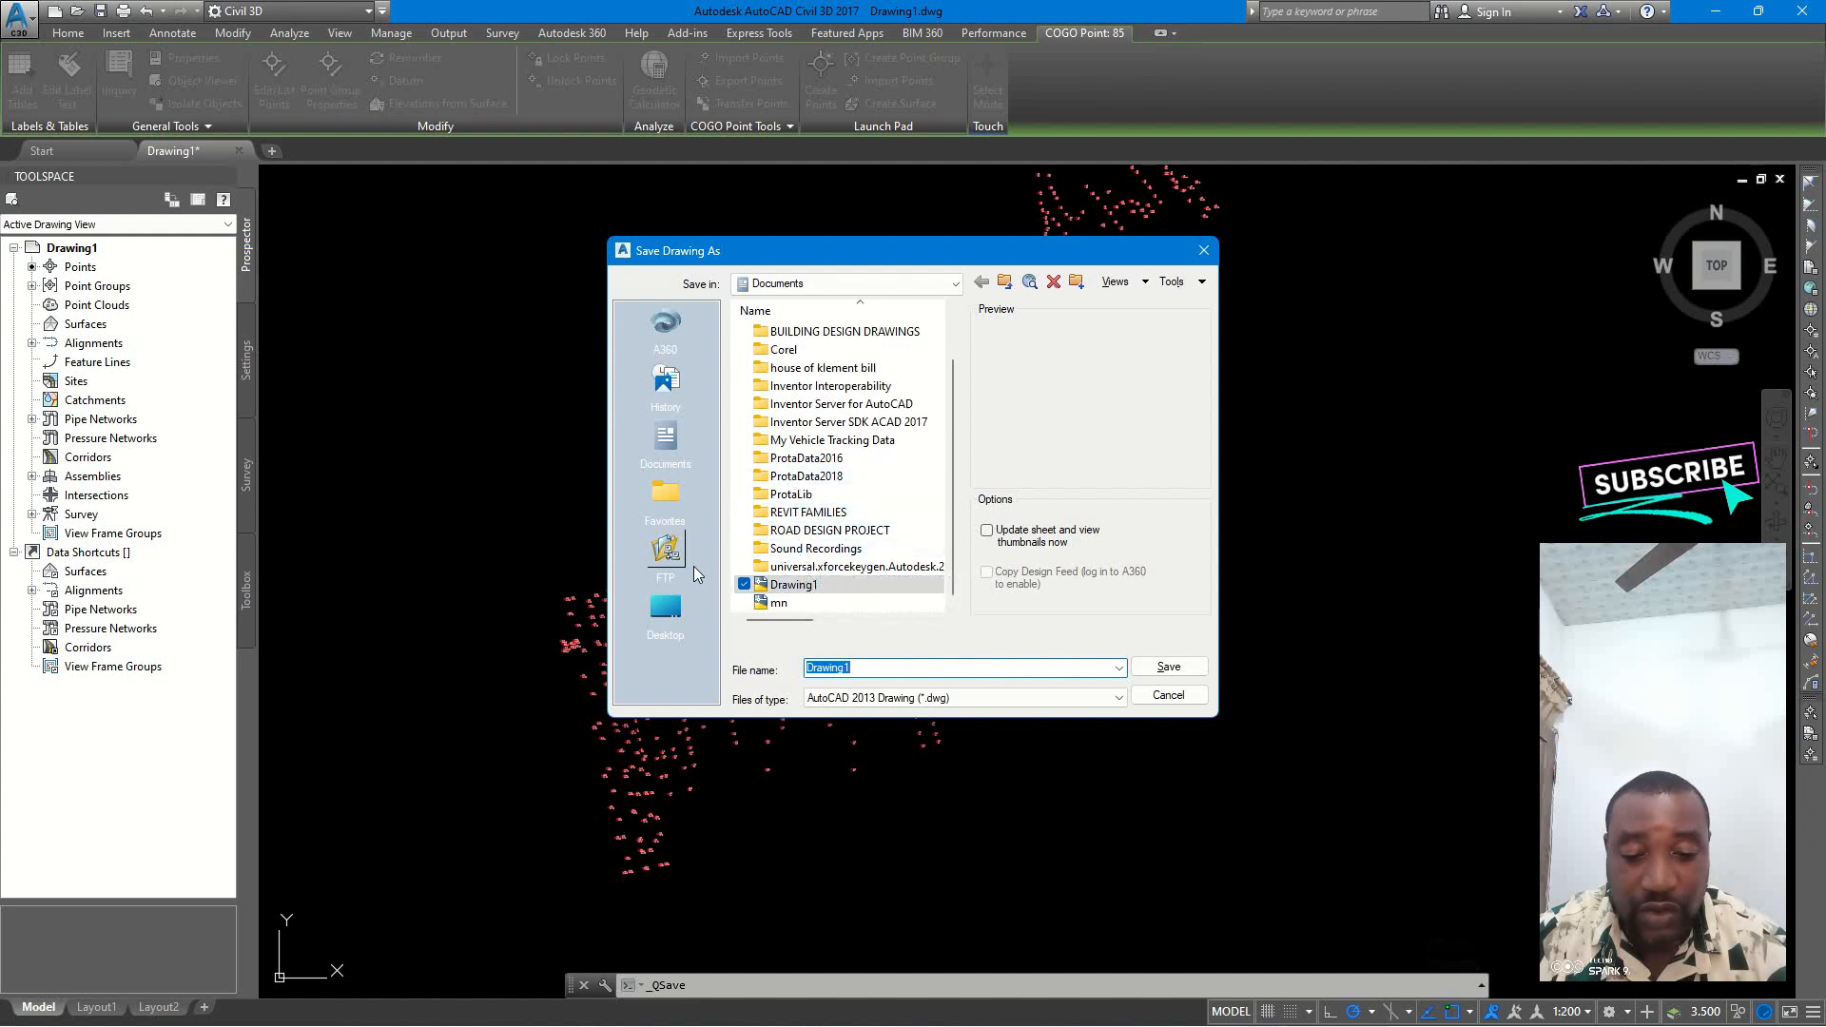
pyautogui.click(674, 612)
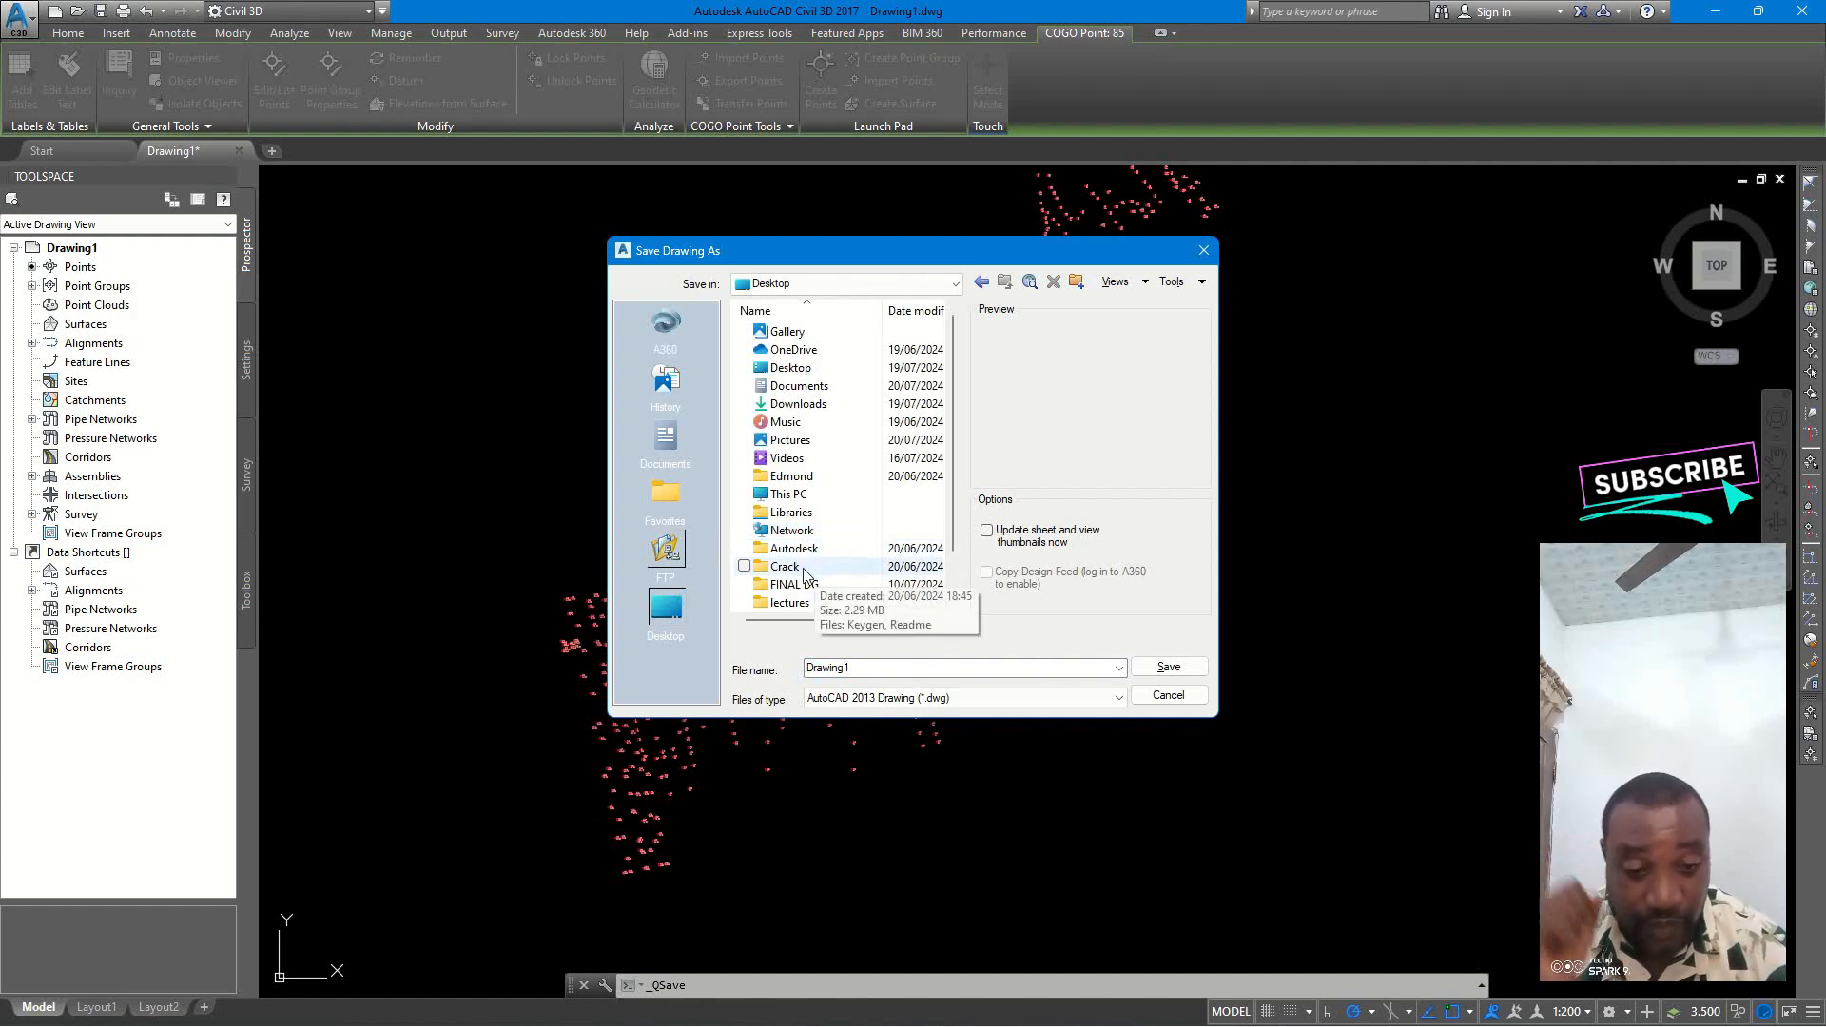
pyautogui.scroll(-1, 805, 501)
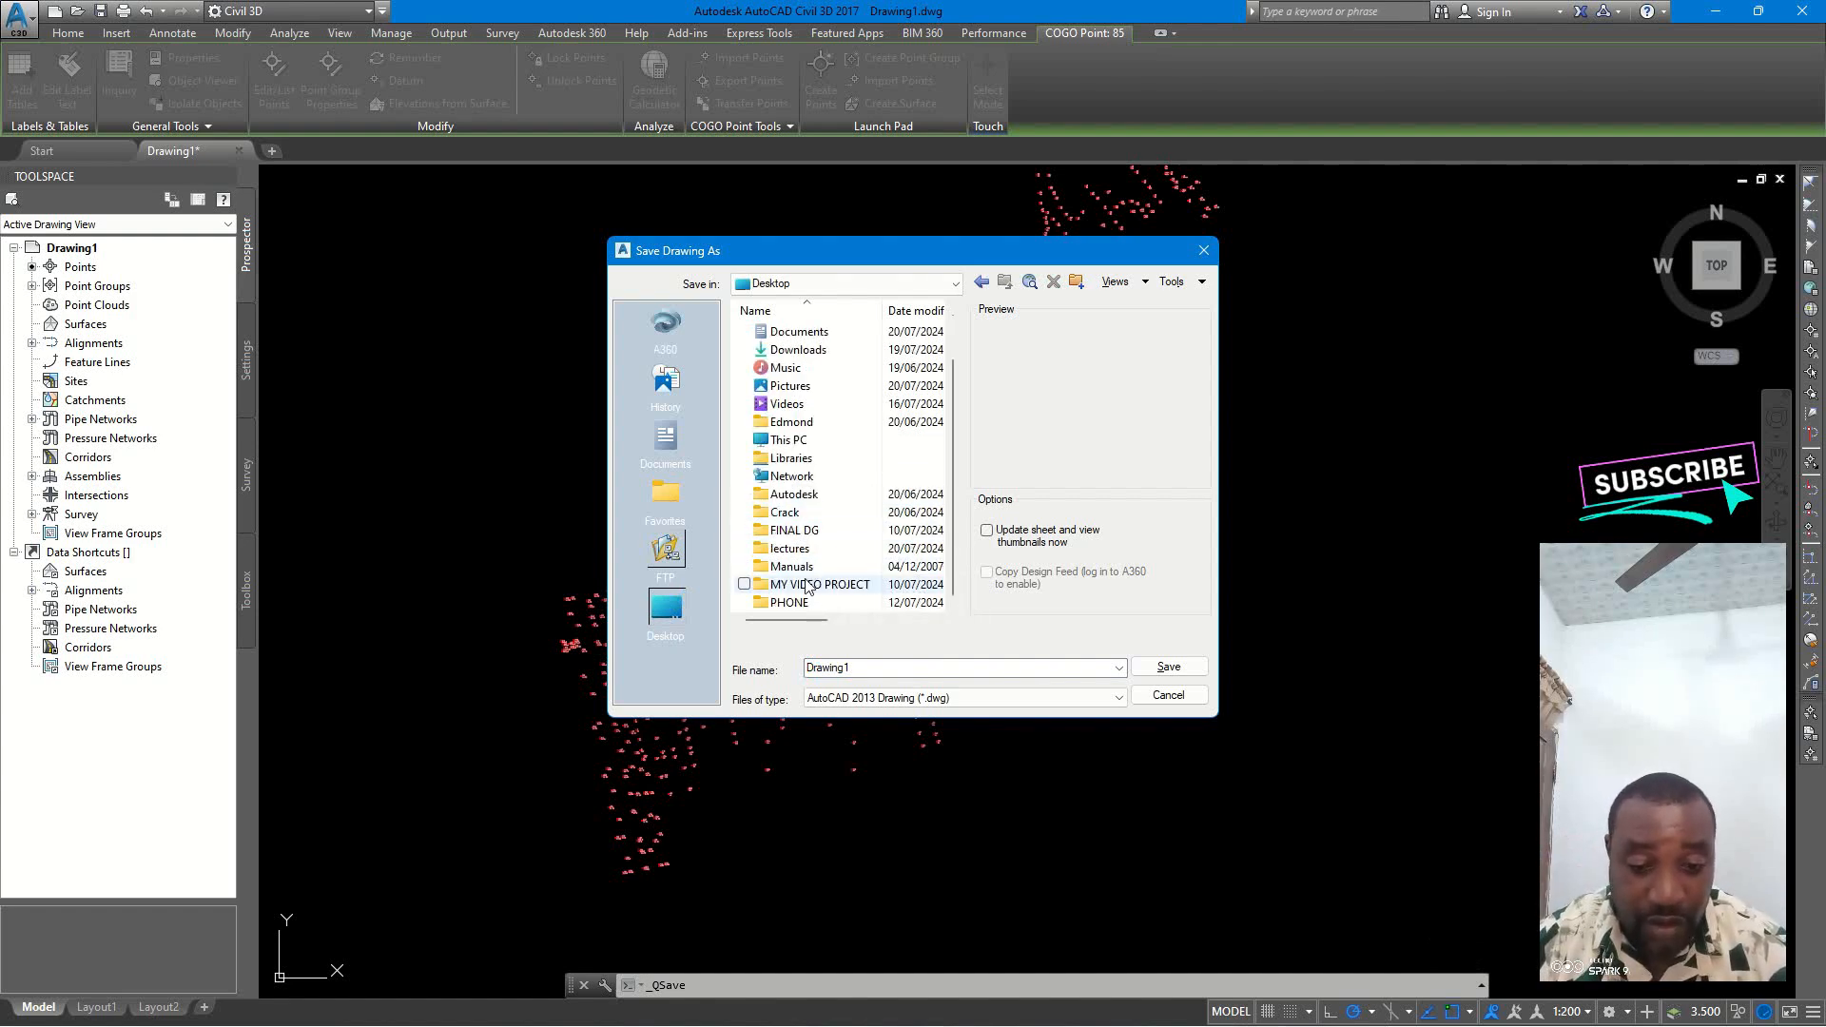
pyautogui.doubleClick(790, 549)
pyautogui.doubleClick(862, 674)
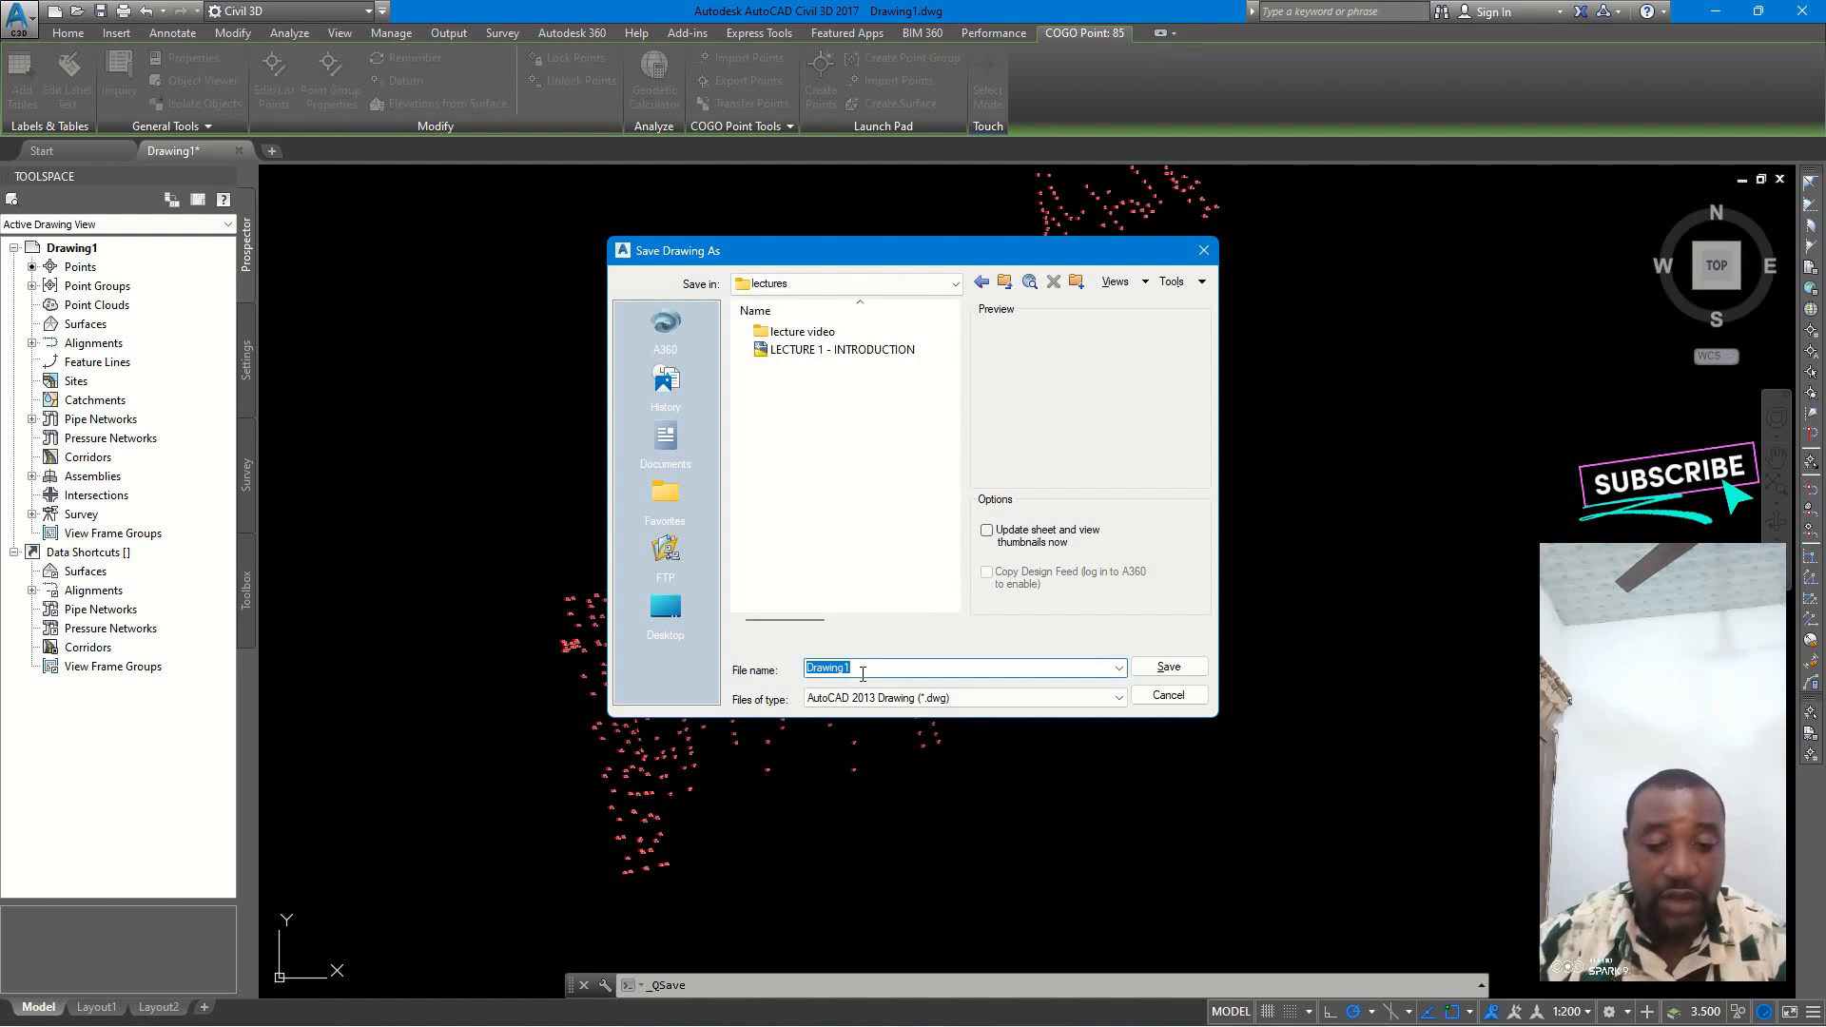
pyautogui.write('LECTURE')
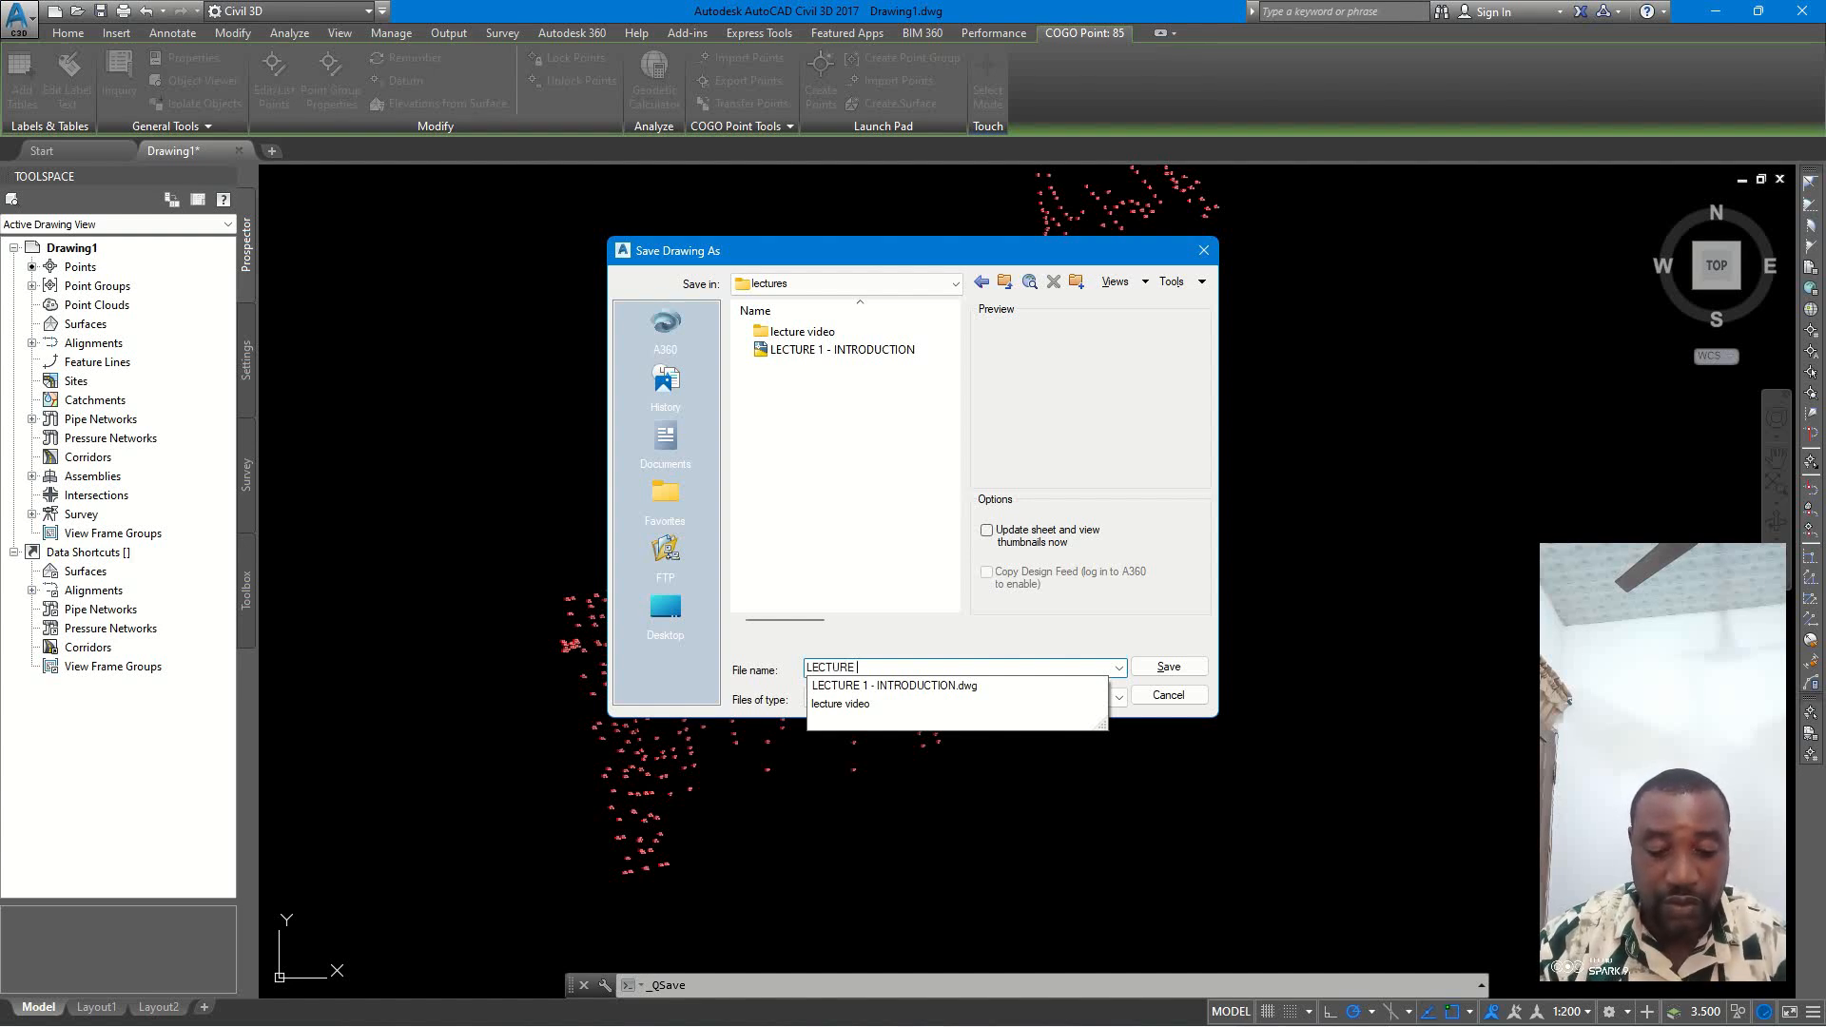
pyautogui.write('2- P')
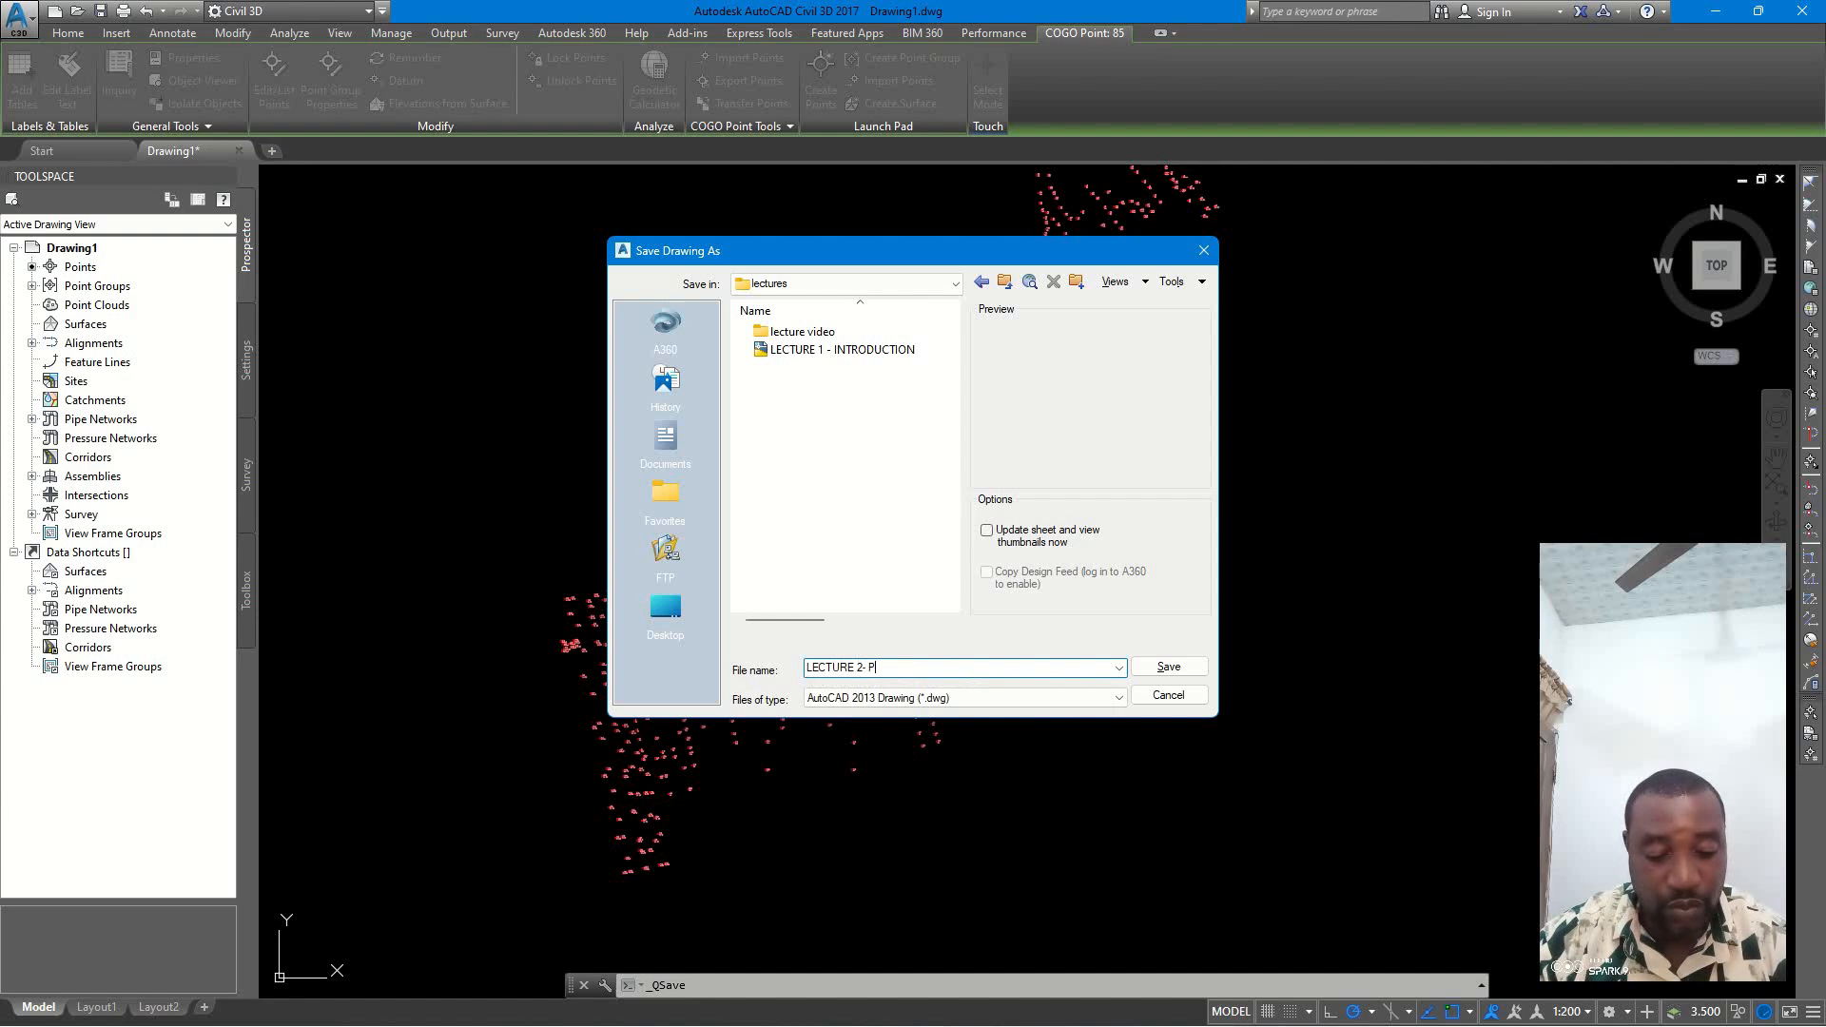
pyautogui.write('OINT IMPORTATION')
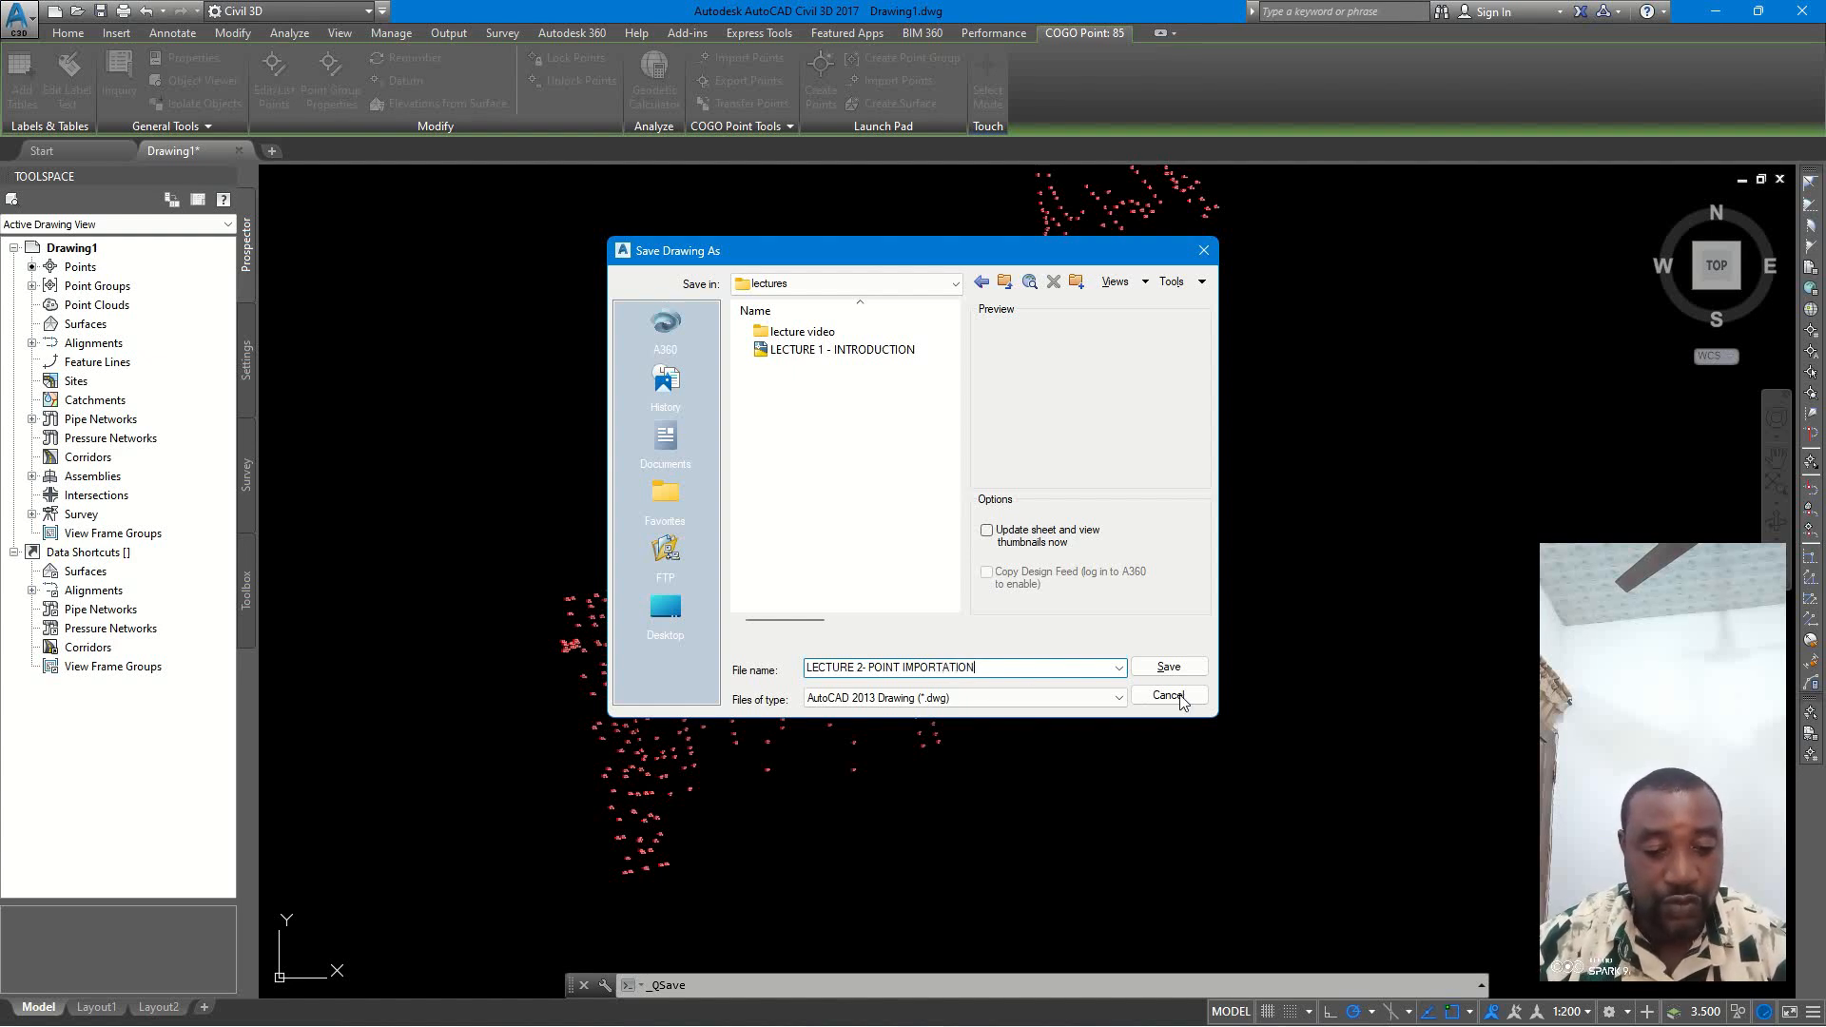
pyautogui.click(1169, 667)
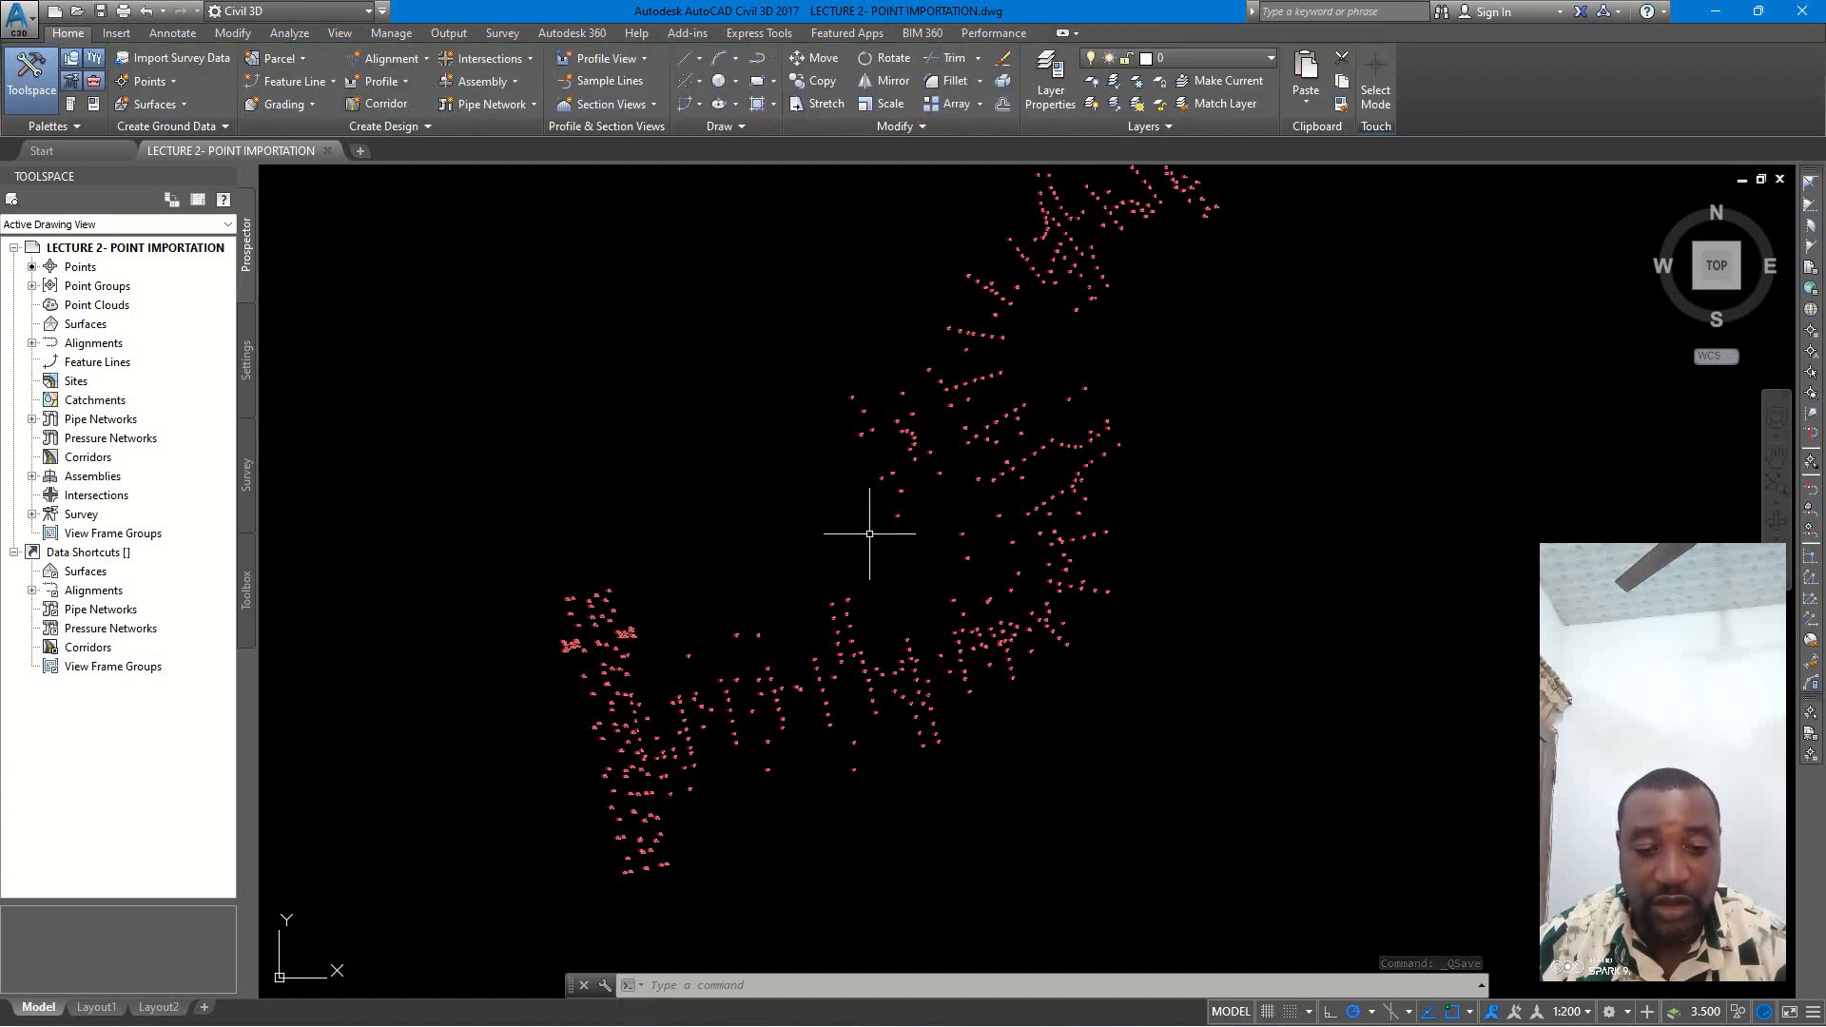
# - Check the options of the drawing's entry in the Toolspace and keep Active Drawing View selected
pyautogui.scroll(2, 666, 476)
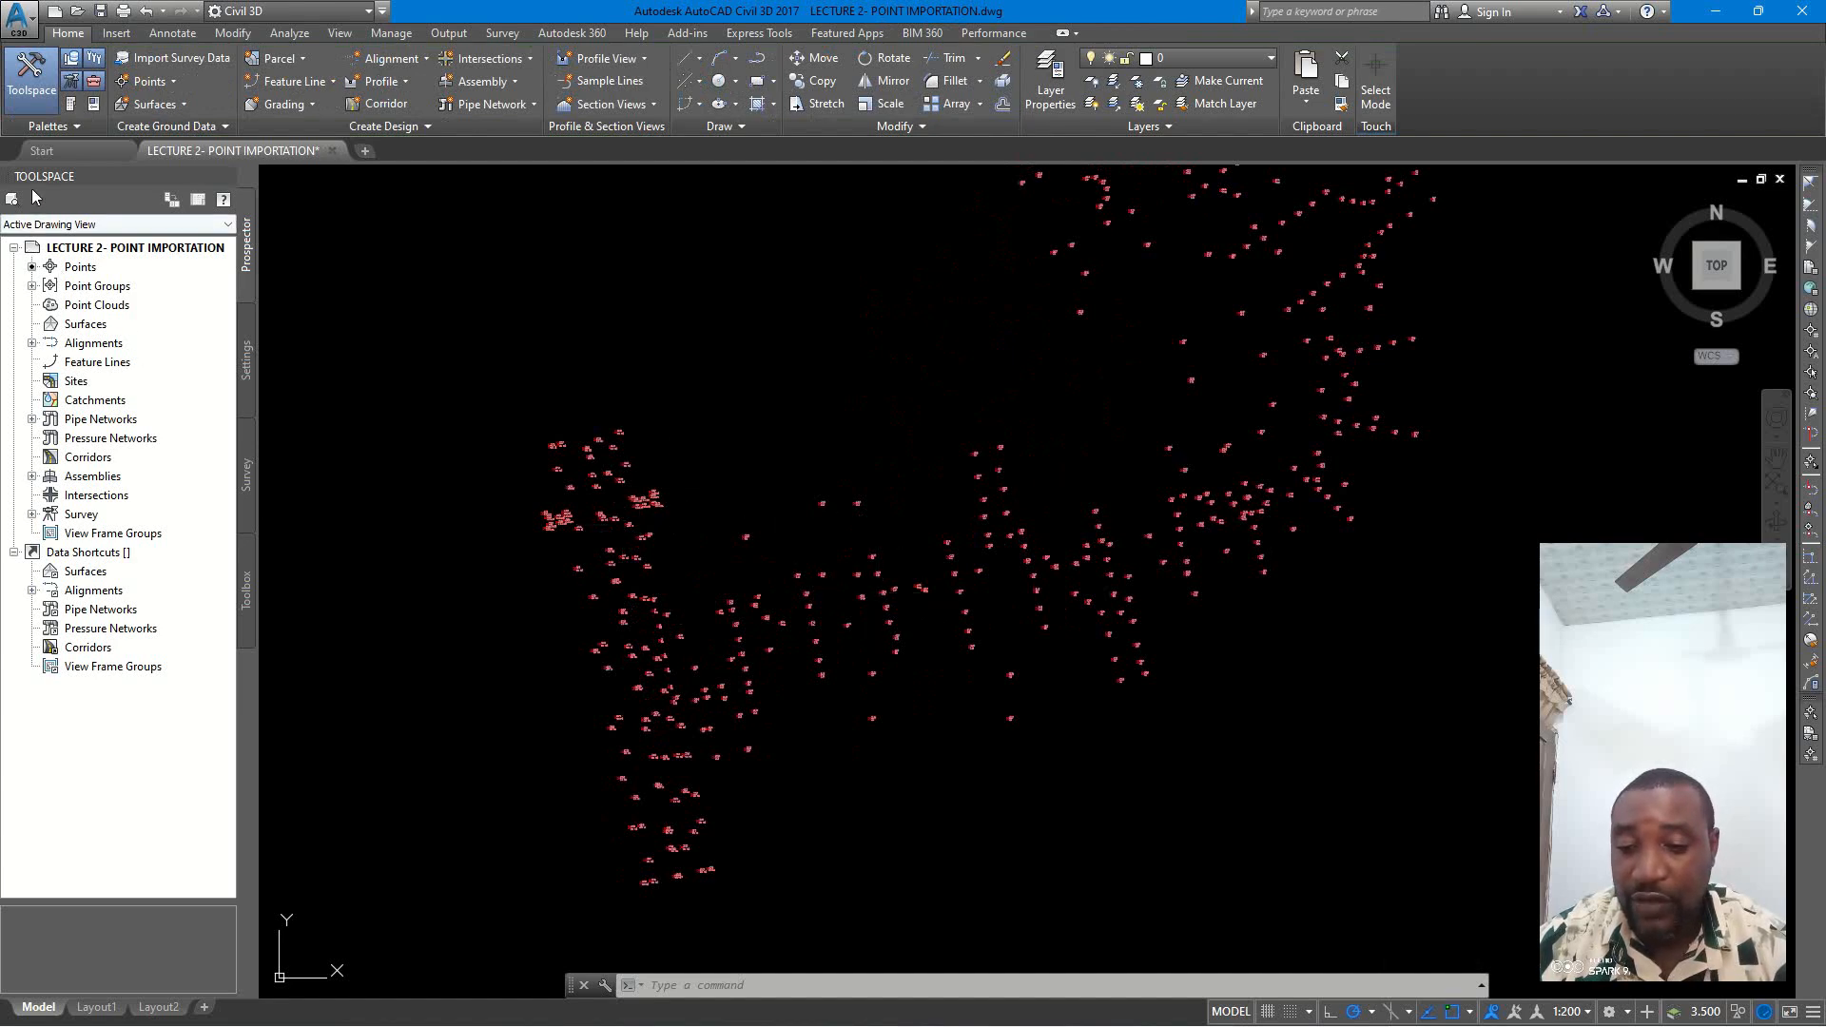
pyautogui.rightClick(108, 251)
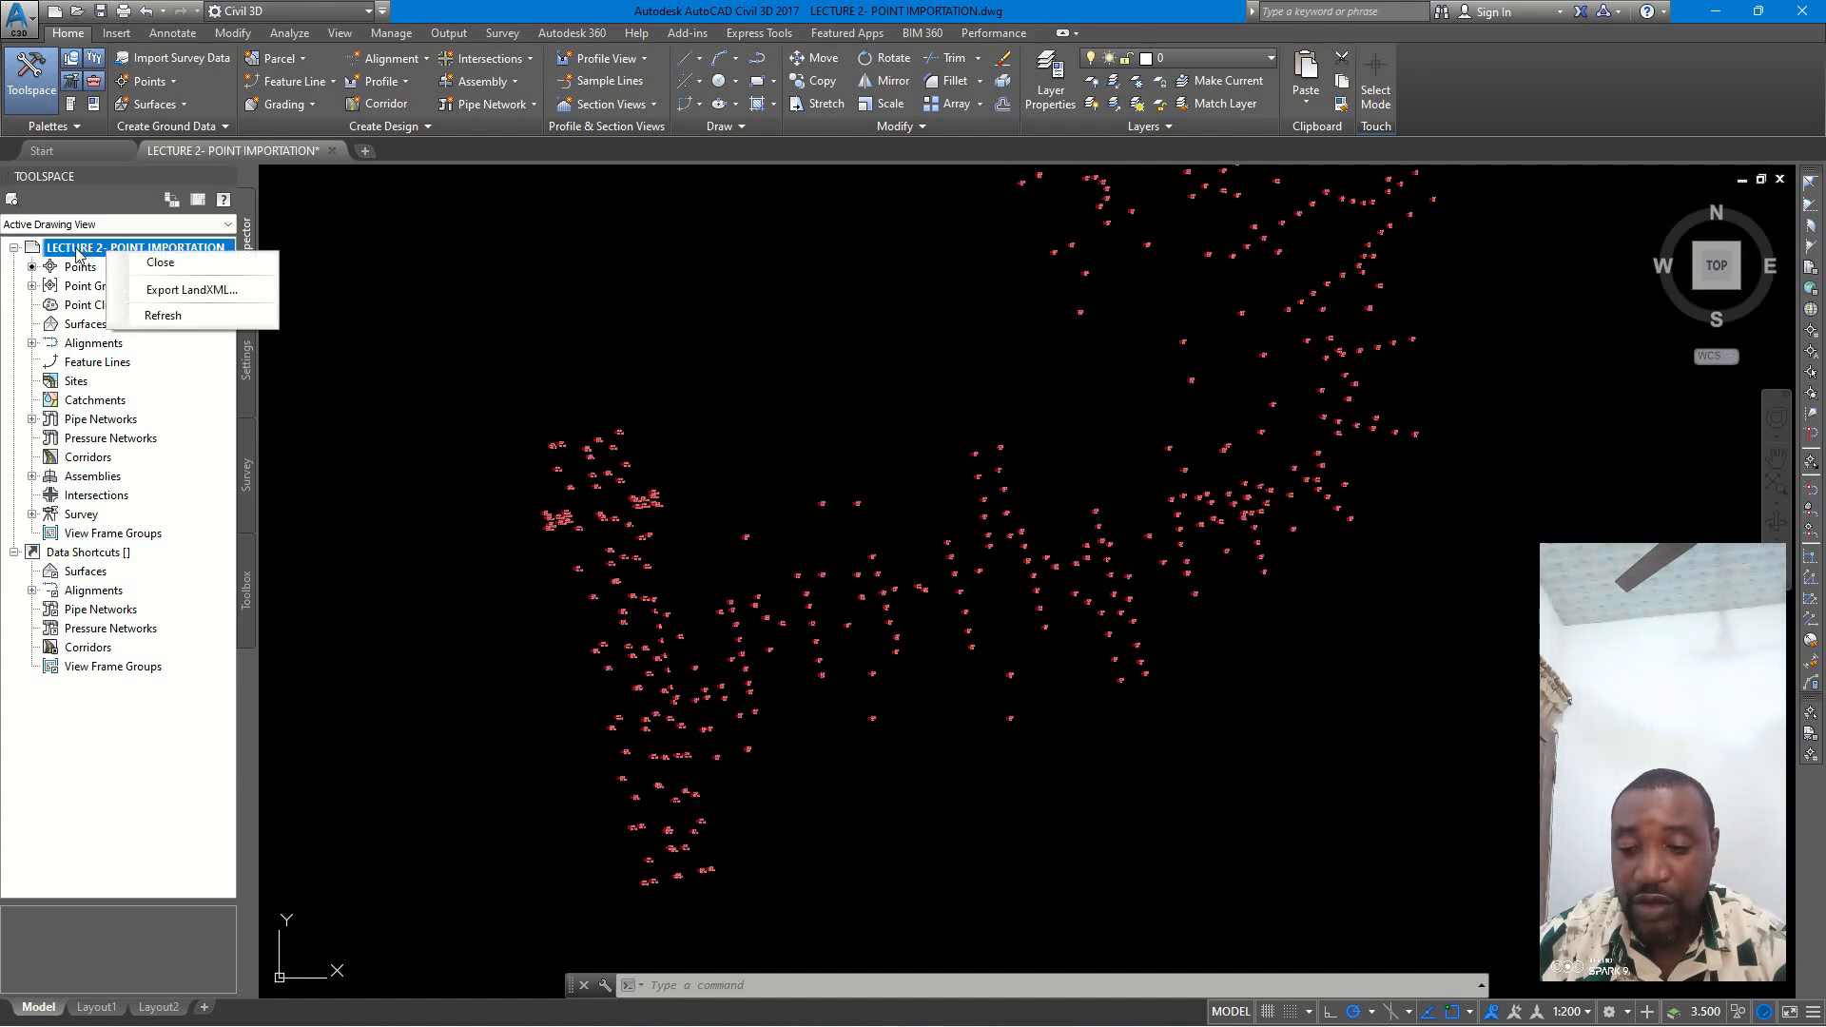
pyautogui.click(80, 248)
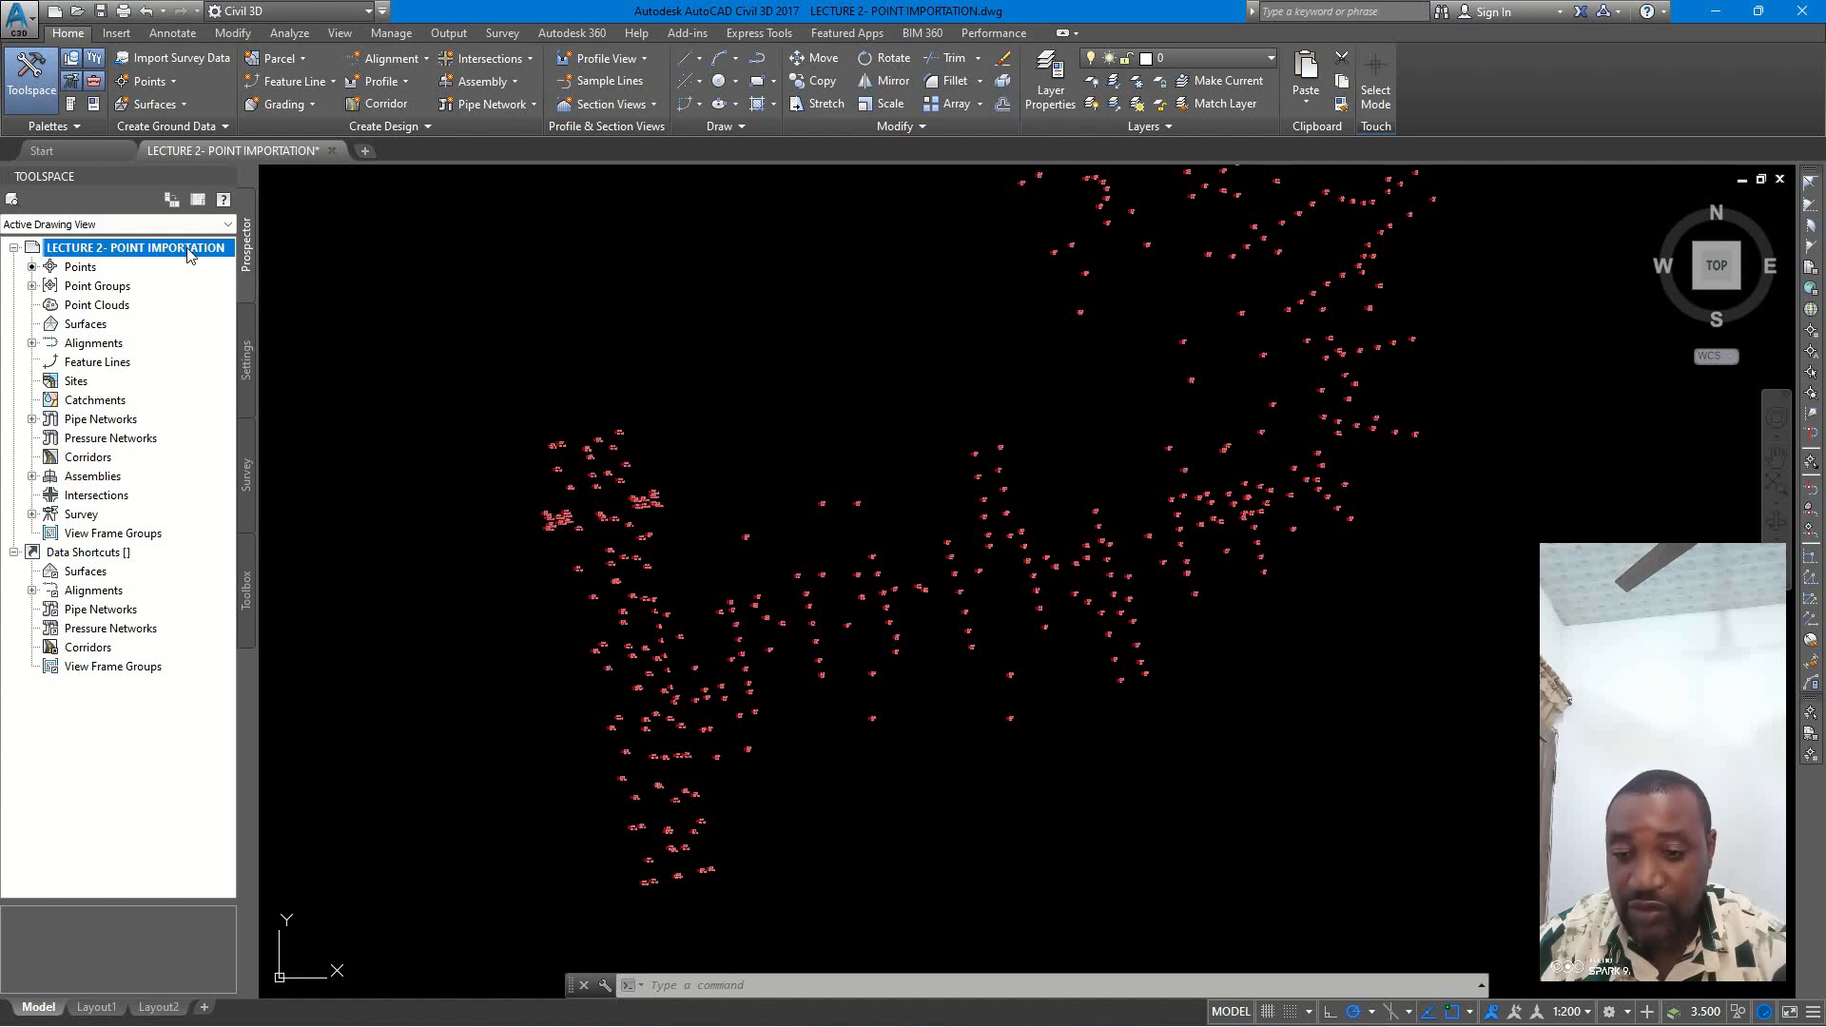
pyautogui.click(230, 225)
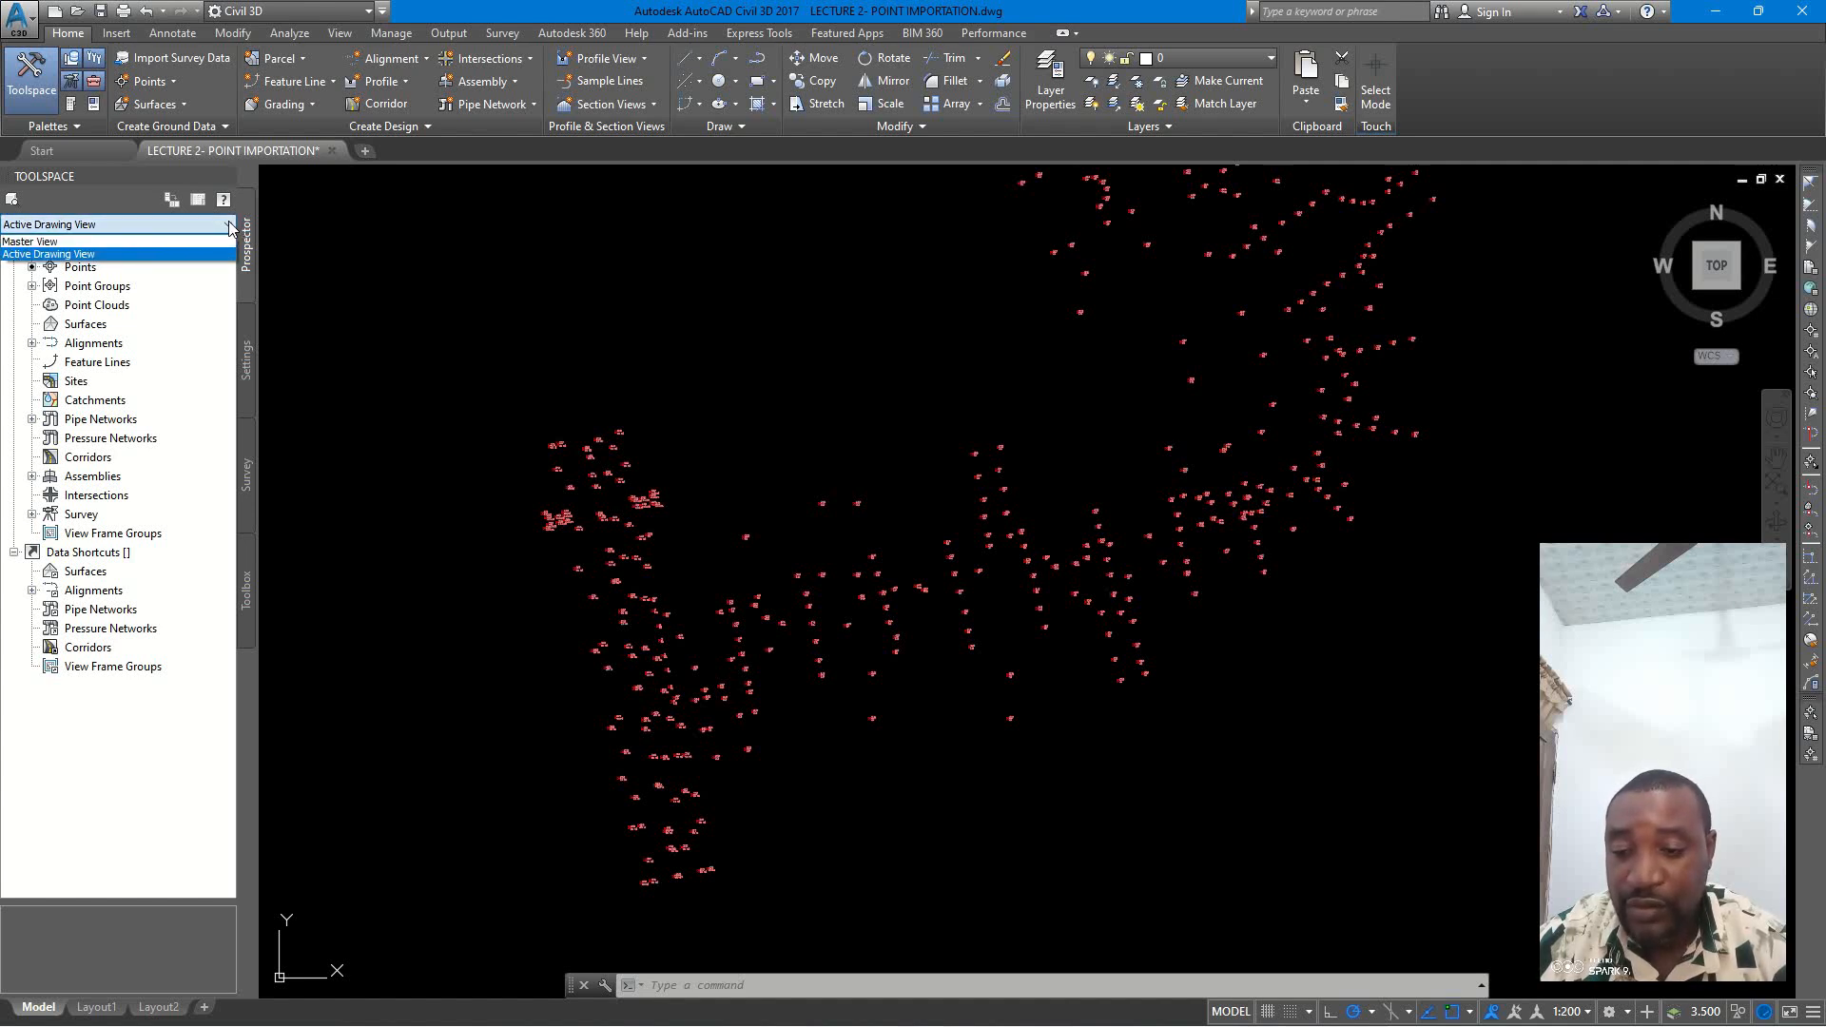
pyautogui.click(219, 254)
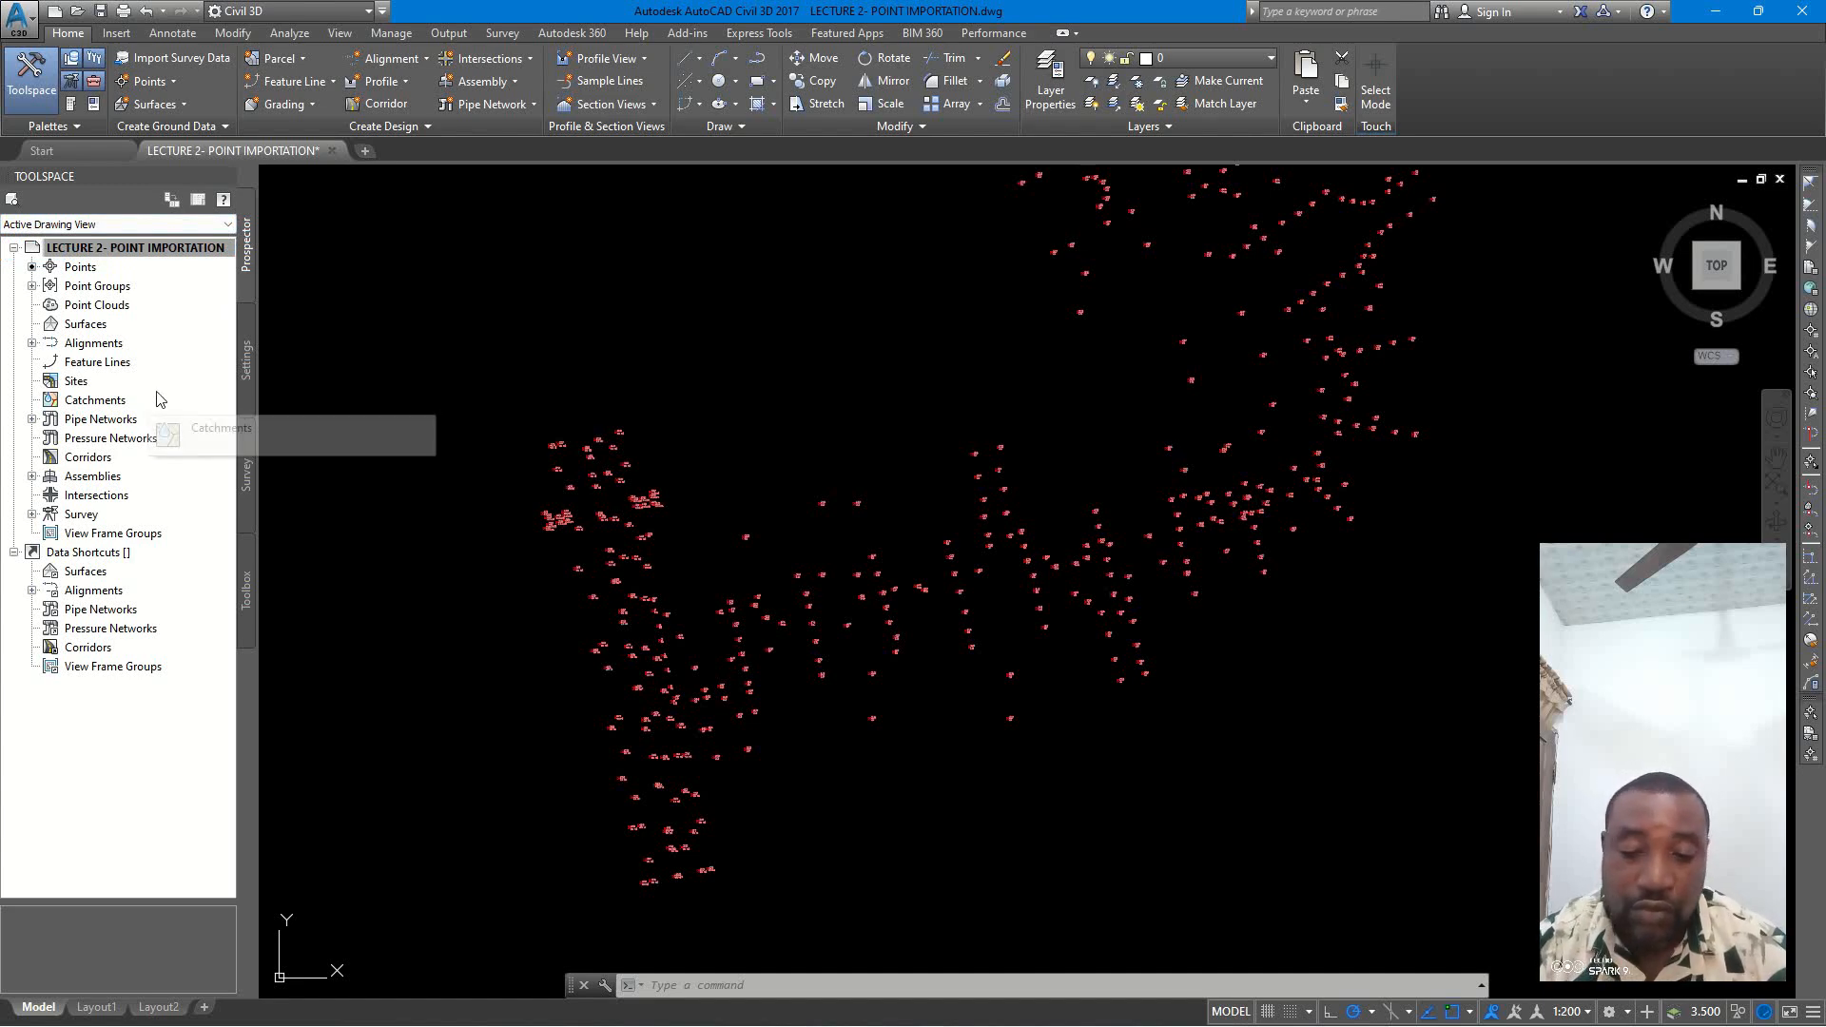
# - Expand the Point Groups collection in the Prospector tree to reveal the _All Points group
pyautogui.click(78, 287)
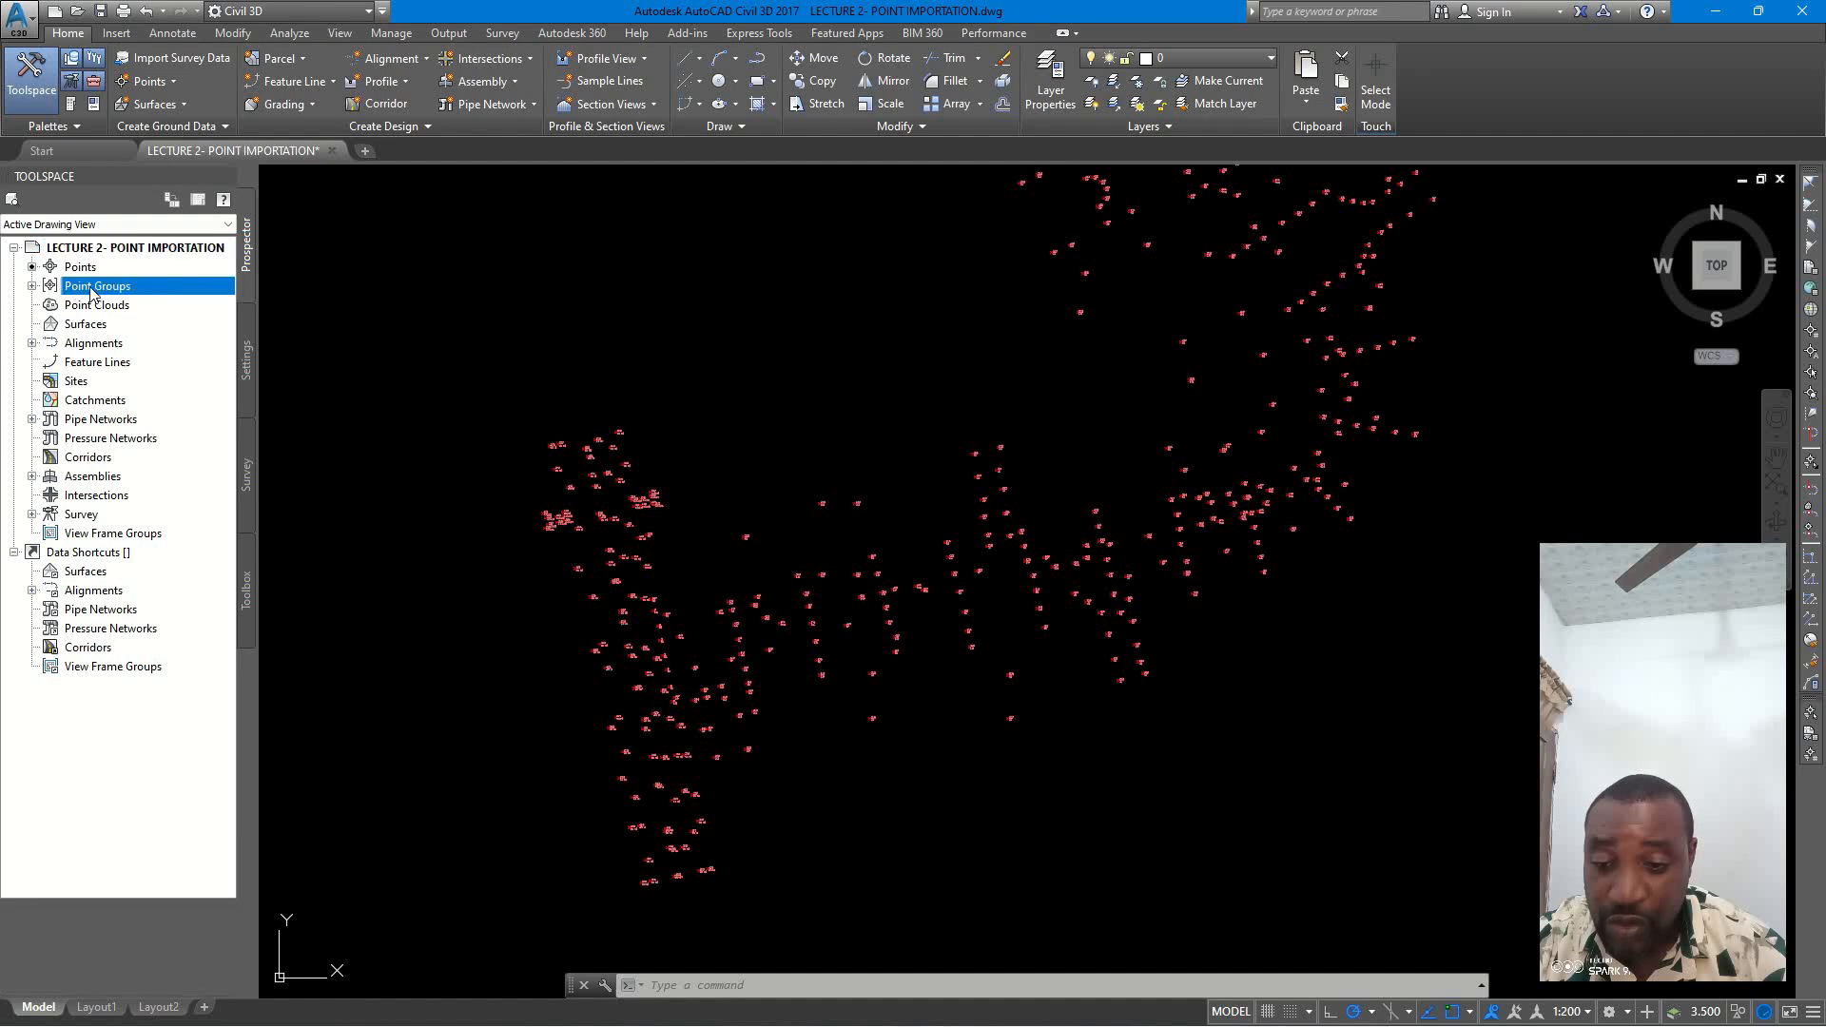
pyautogui.click(32, 286)
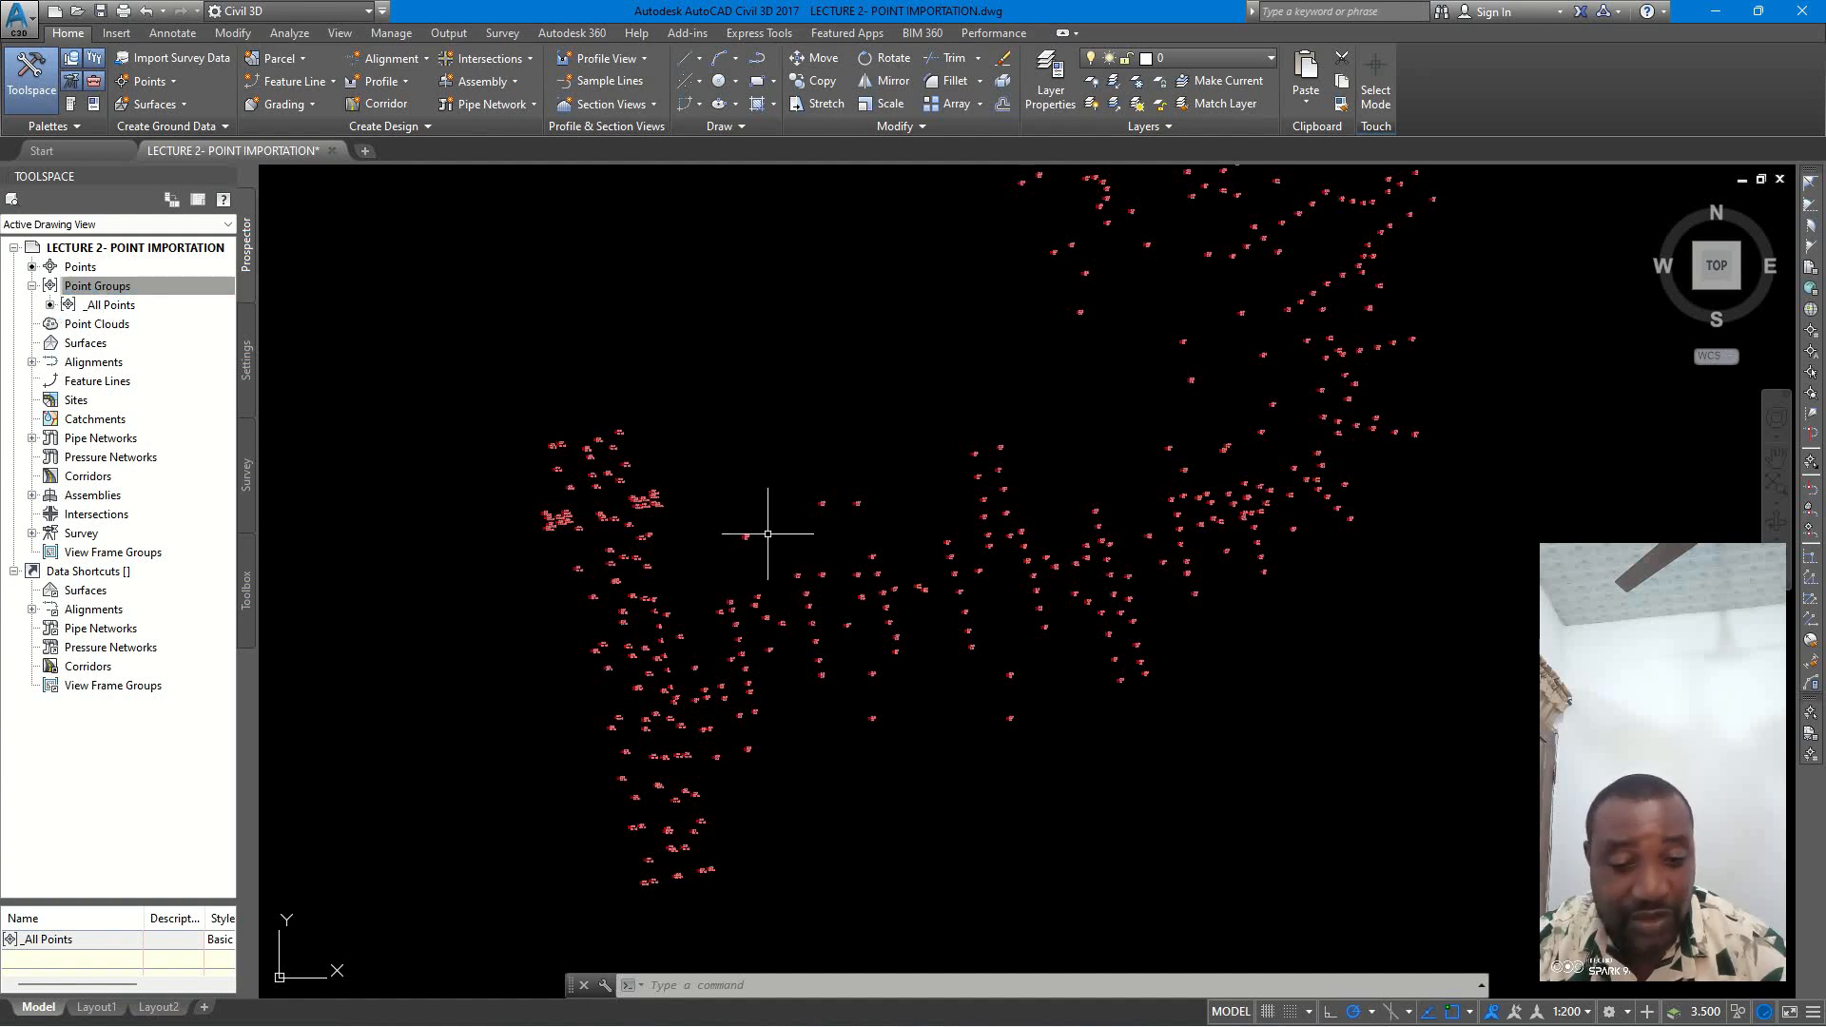
pyautogui.scroll(-5, 1073, 444)
pyautogui.scroll(3, 1073, 444)
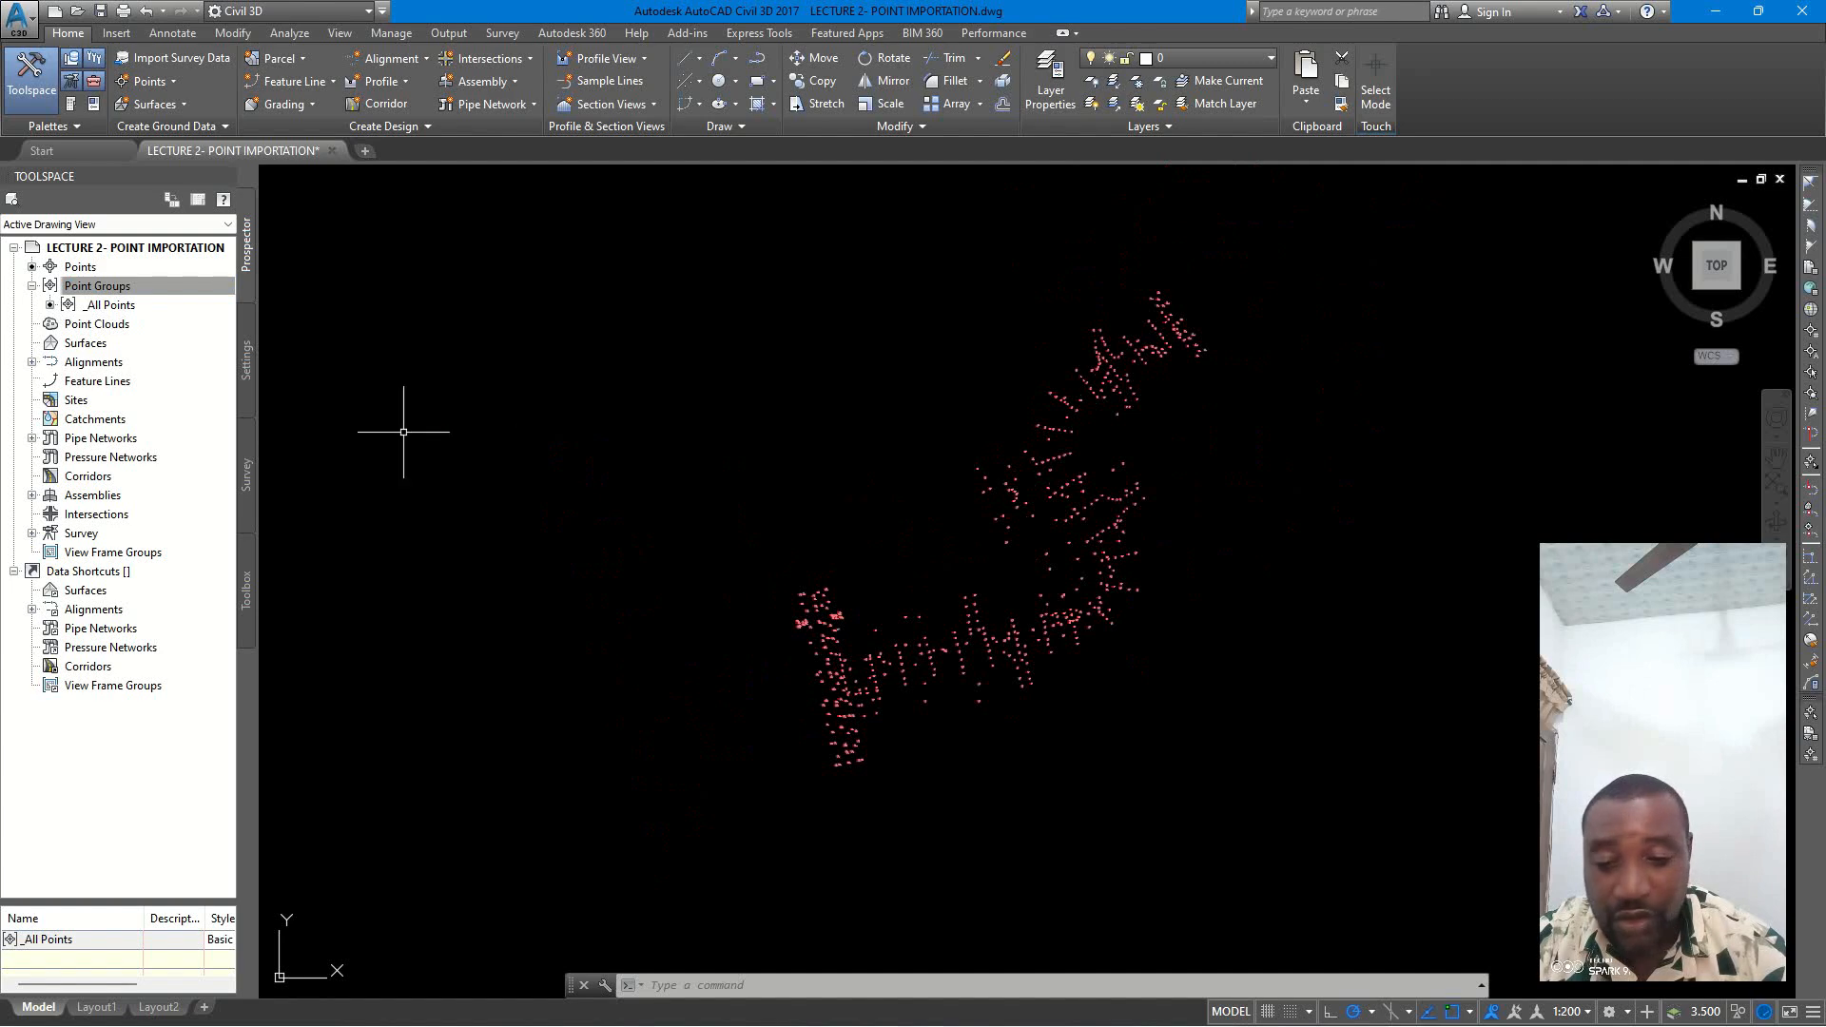
pyautogui.click(97, 287)
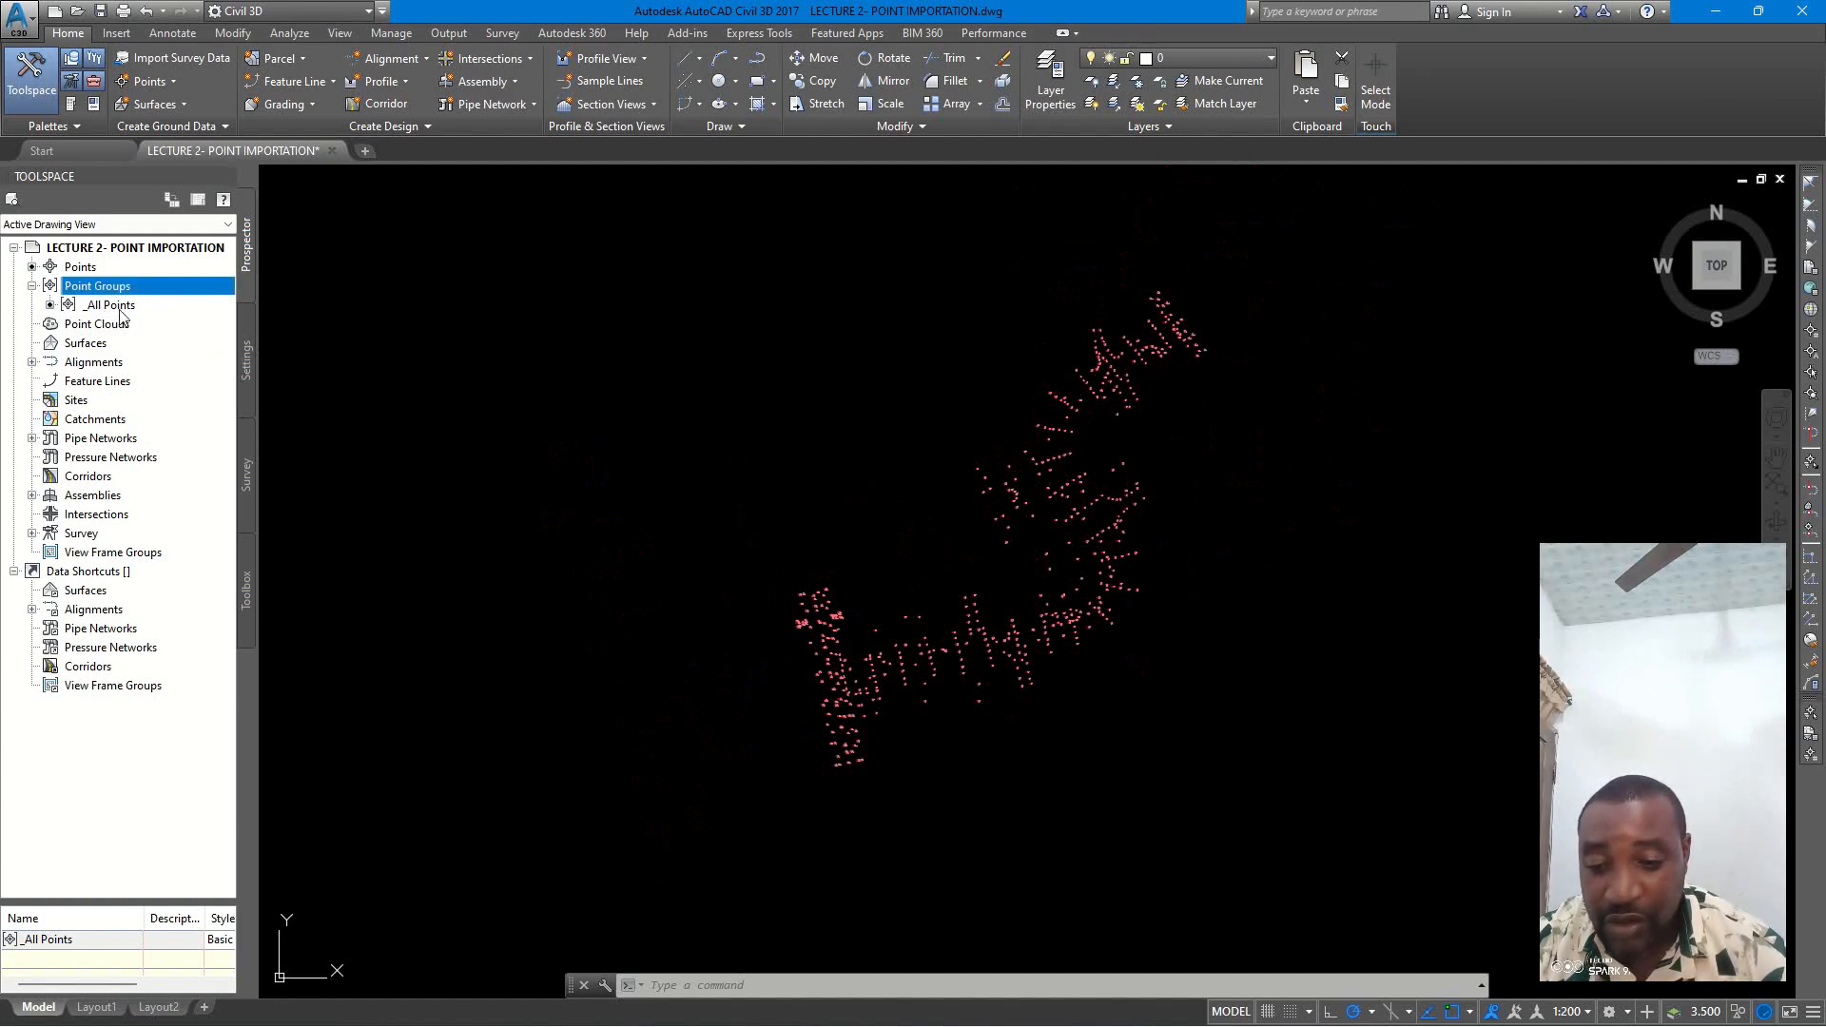
# - Inspect the number and FN description label of point 242 east of the existing road
pyautogui.scroll(6, 944, 502)
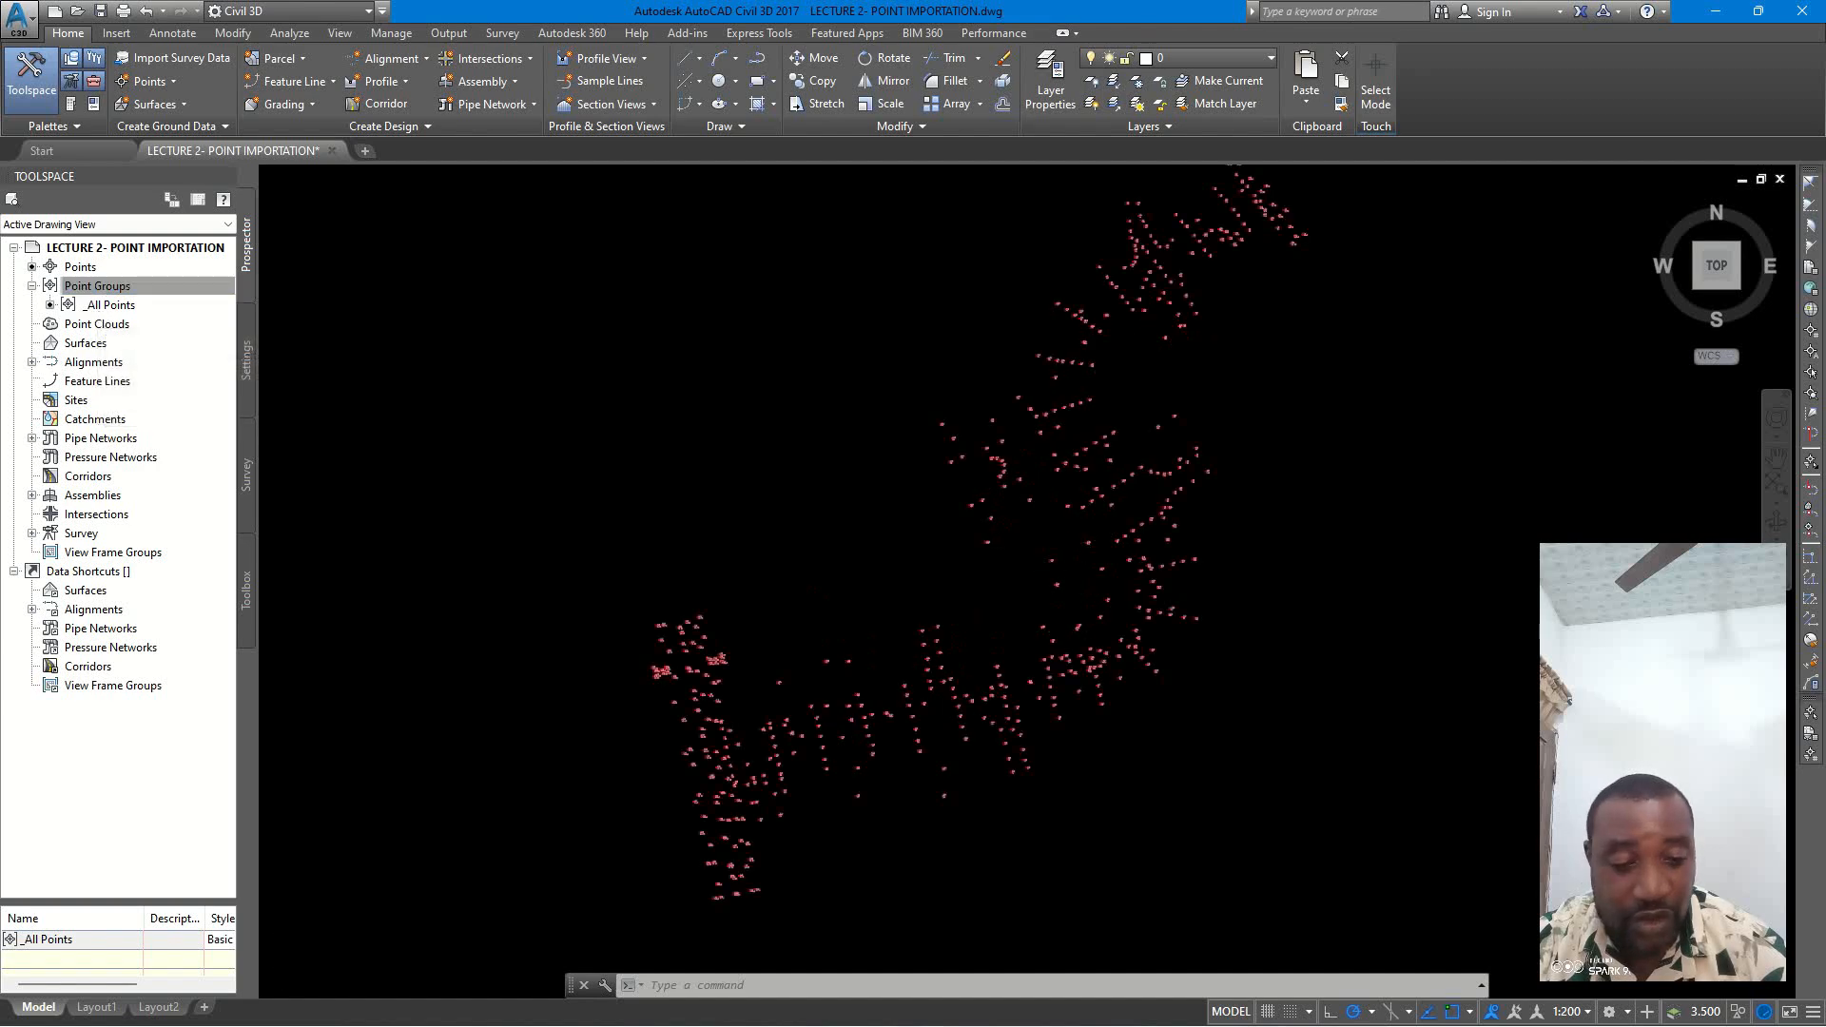
pyautogui.scroll(-5, 944, 502)
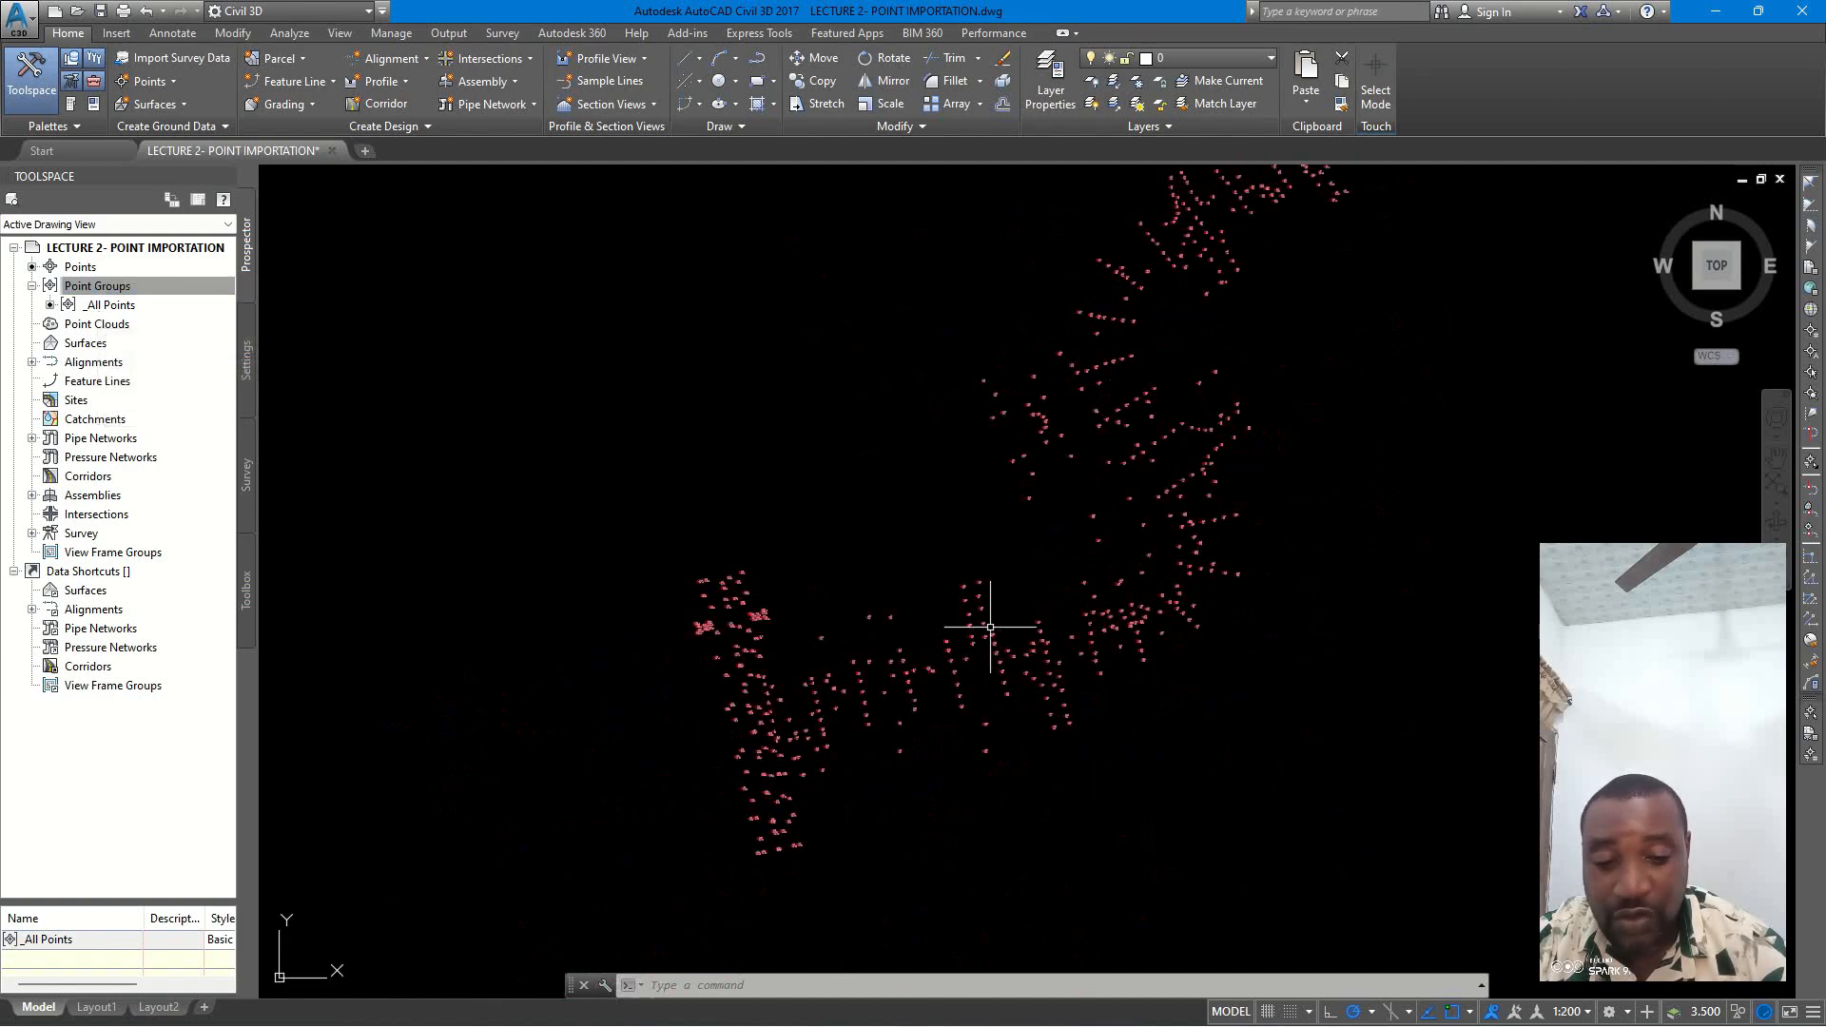
pyautogui.scroll(6, 836, 599)
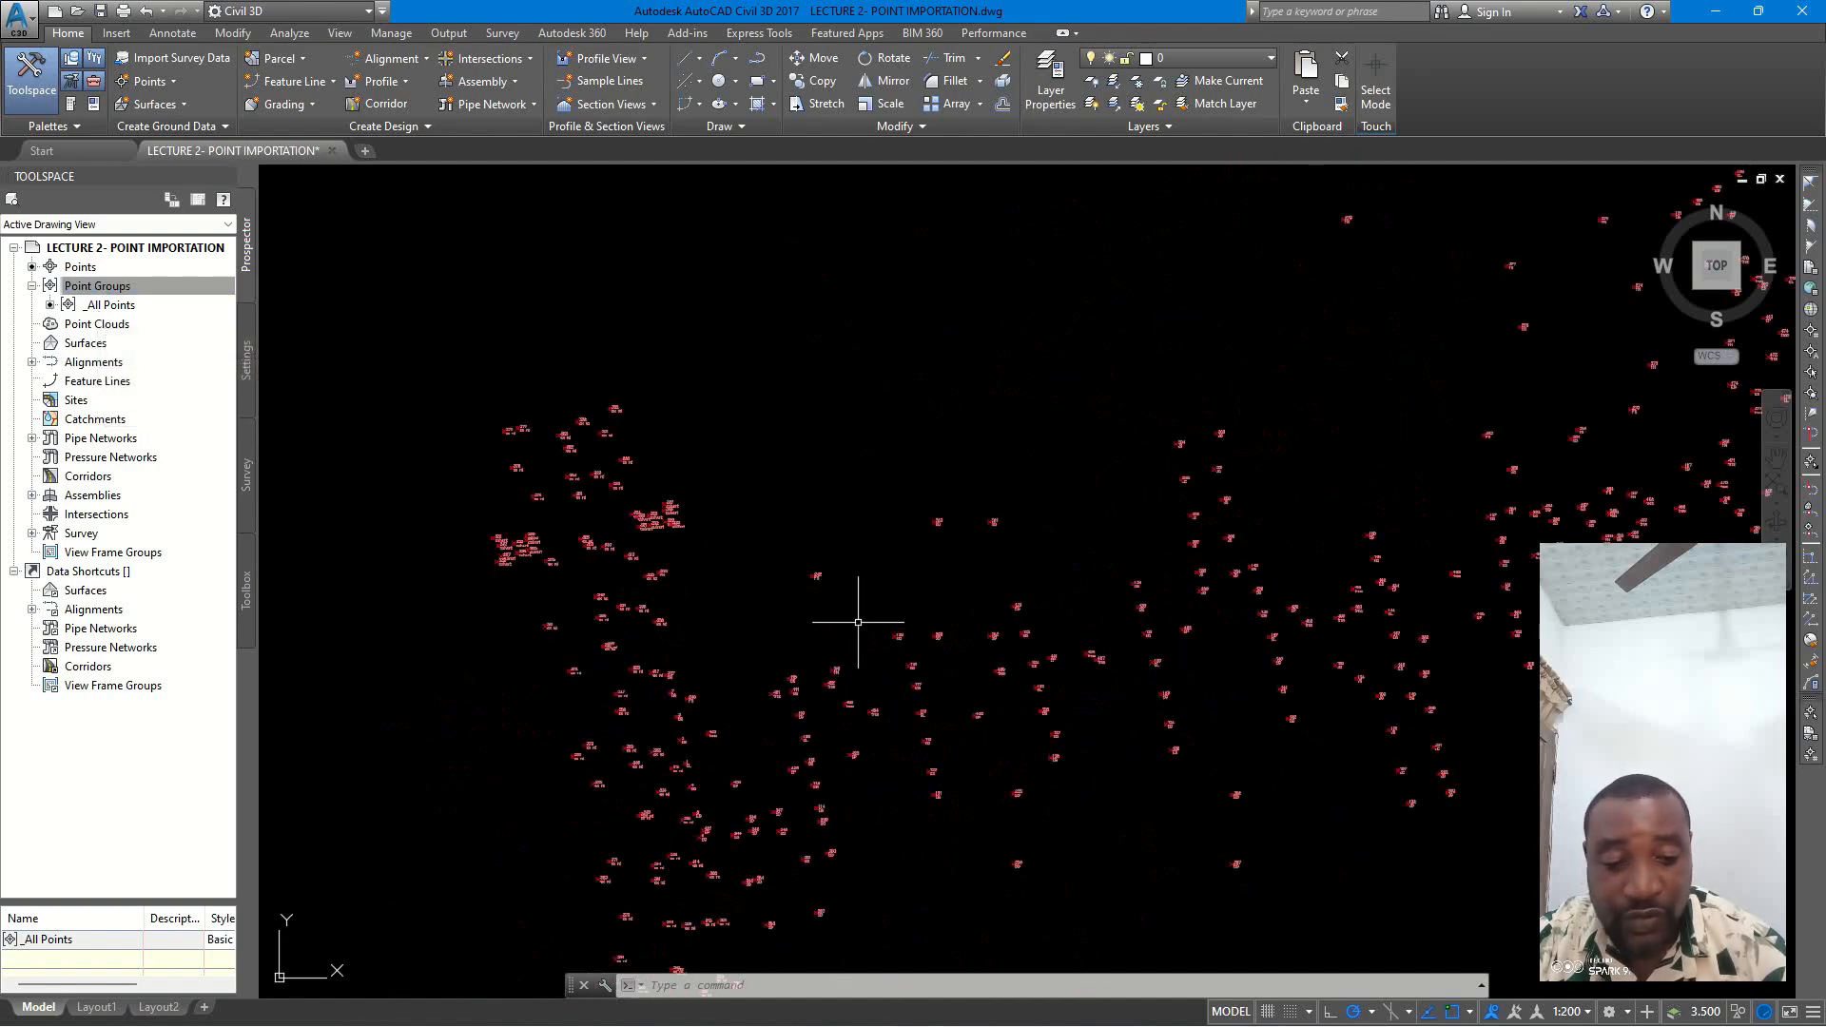
pyautogui.scroll(4, 729, 576)
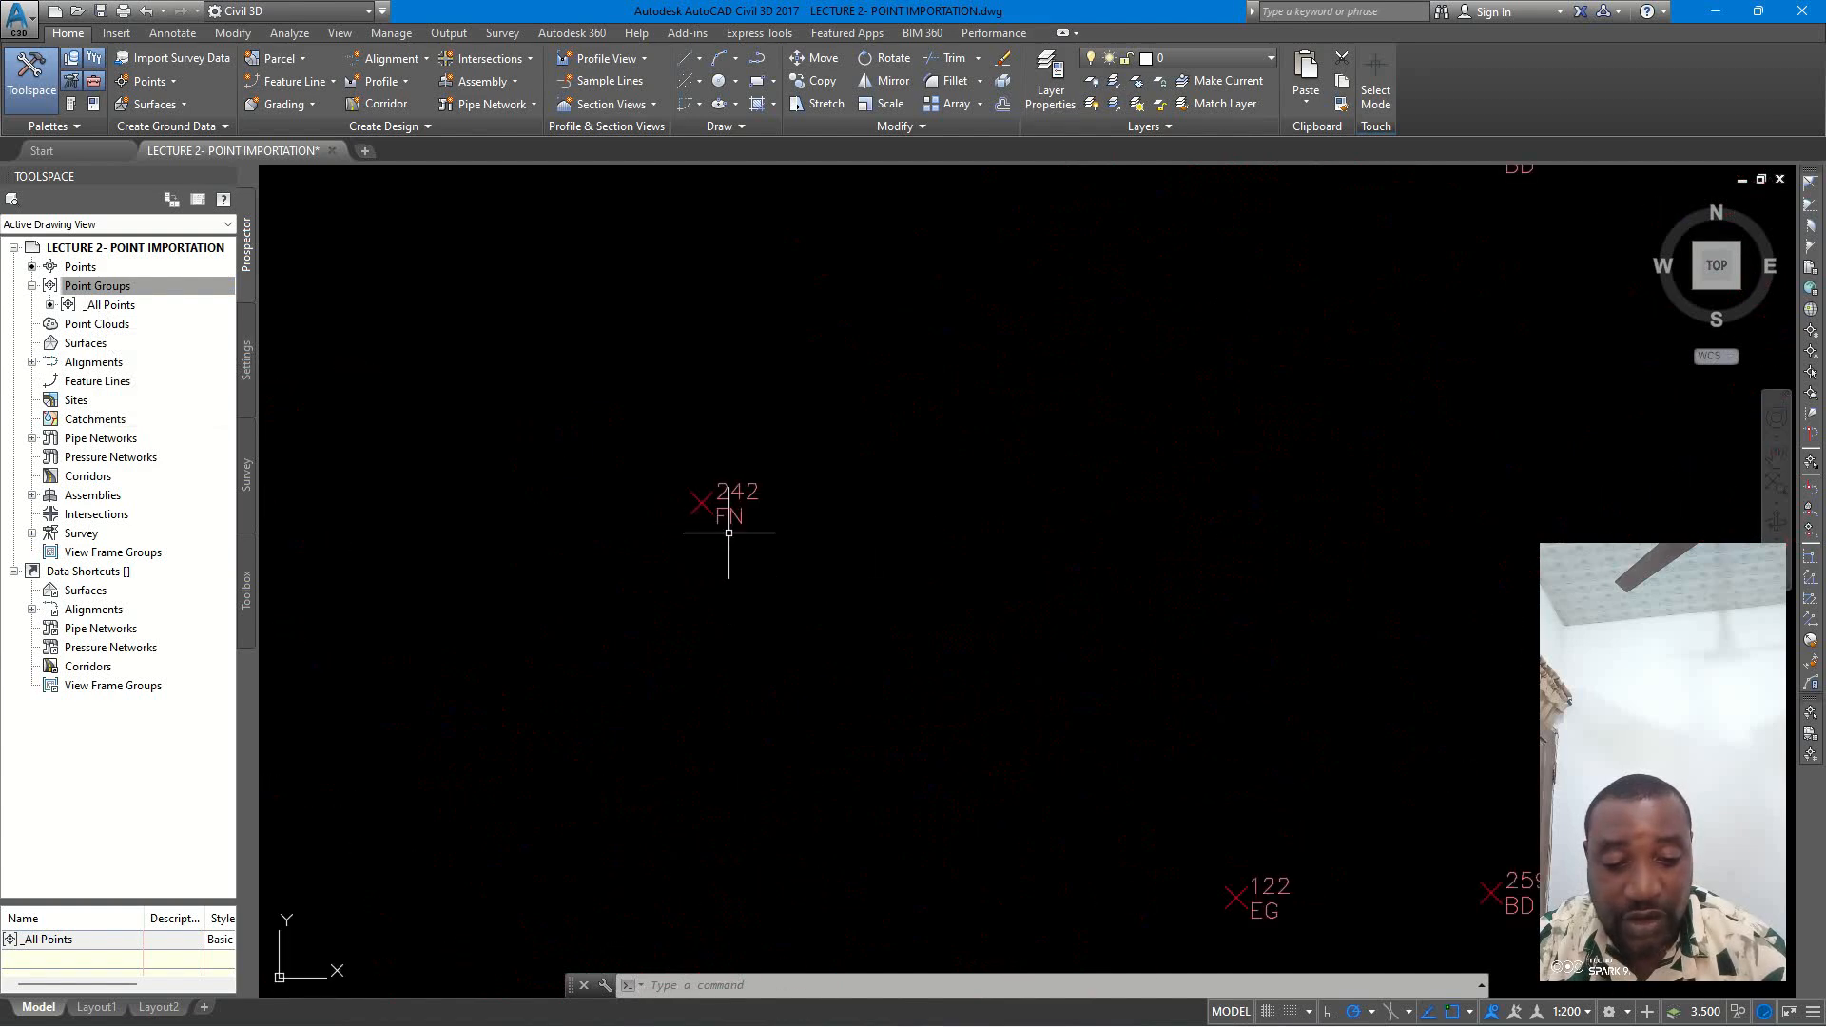
# - Create a new point group named ELECTRIC POLE (EP)
pyautogui.scroll(-3, 725, 339)
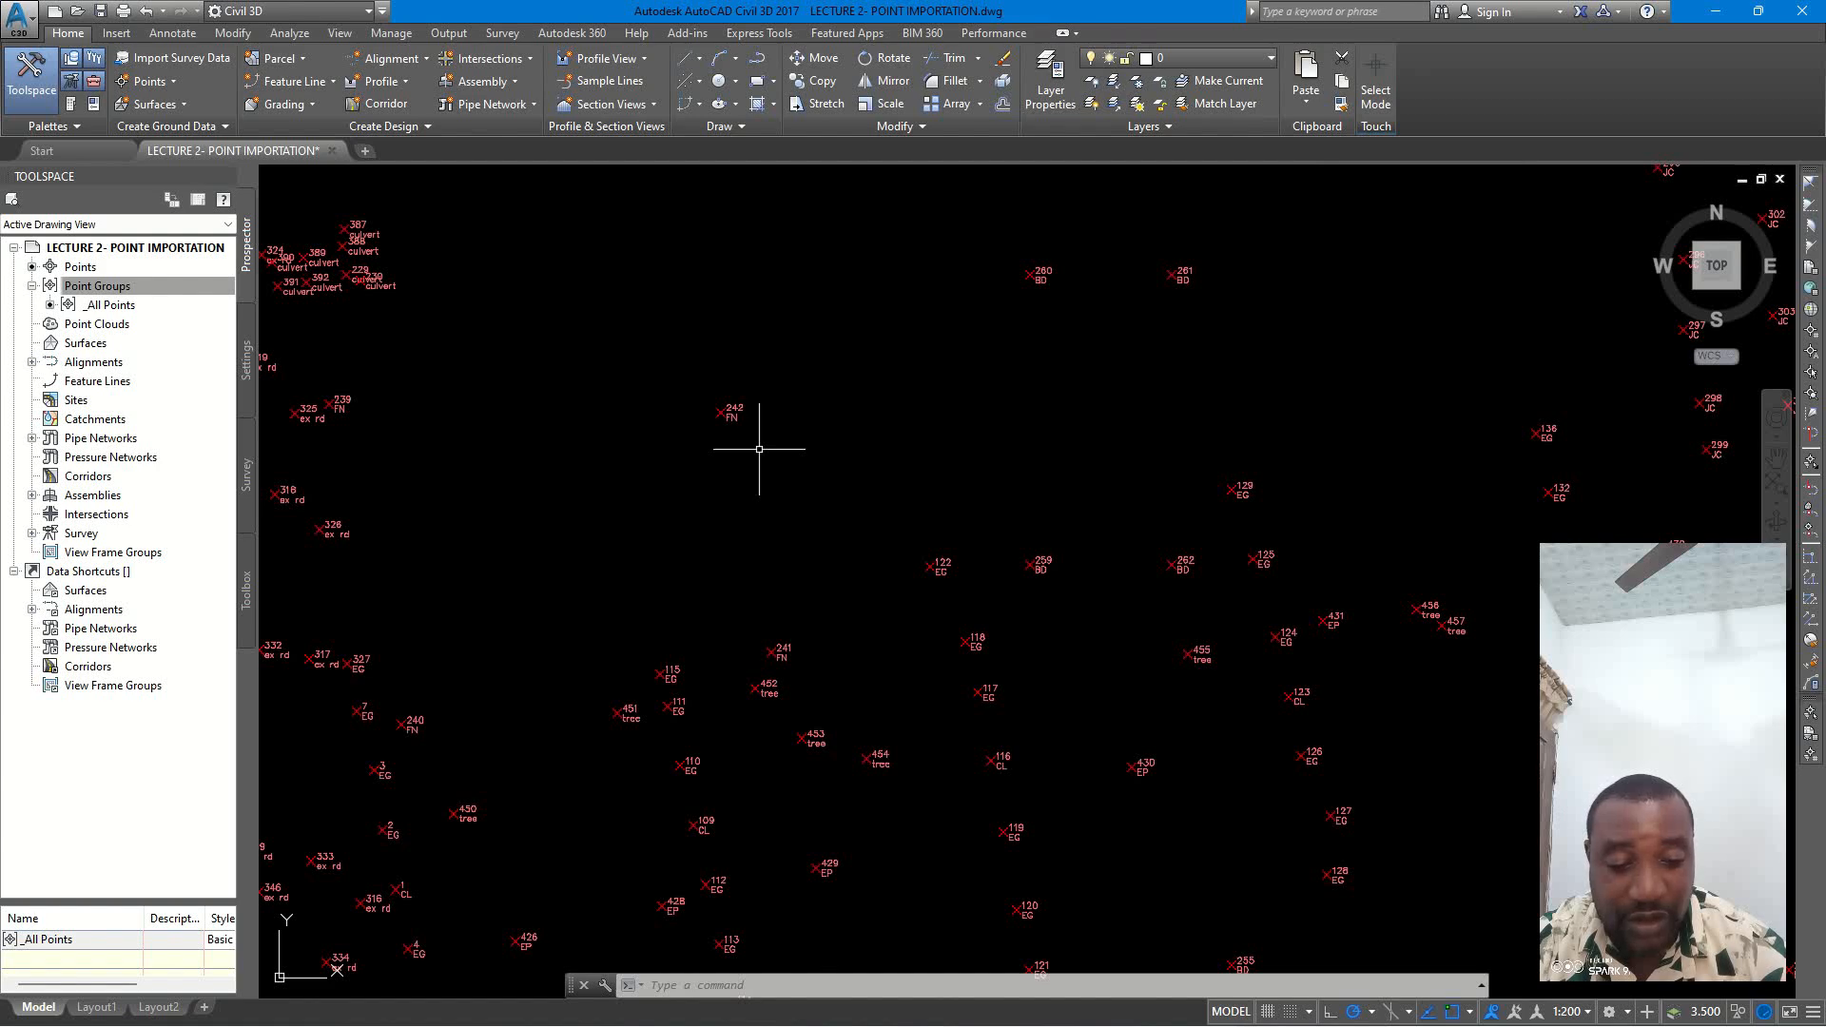
pyautogui.scroll(-2, 813, 485)
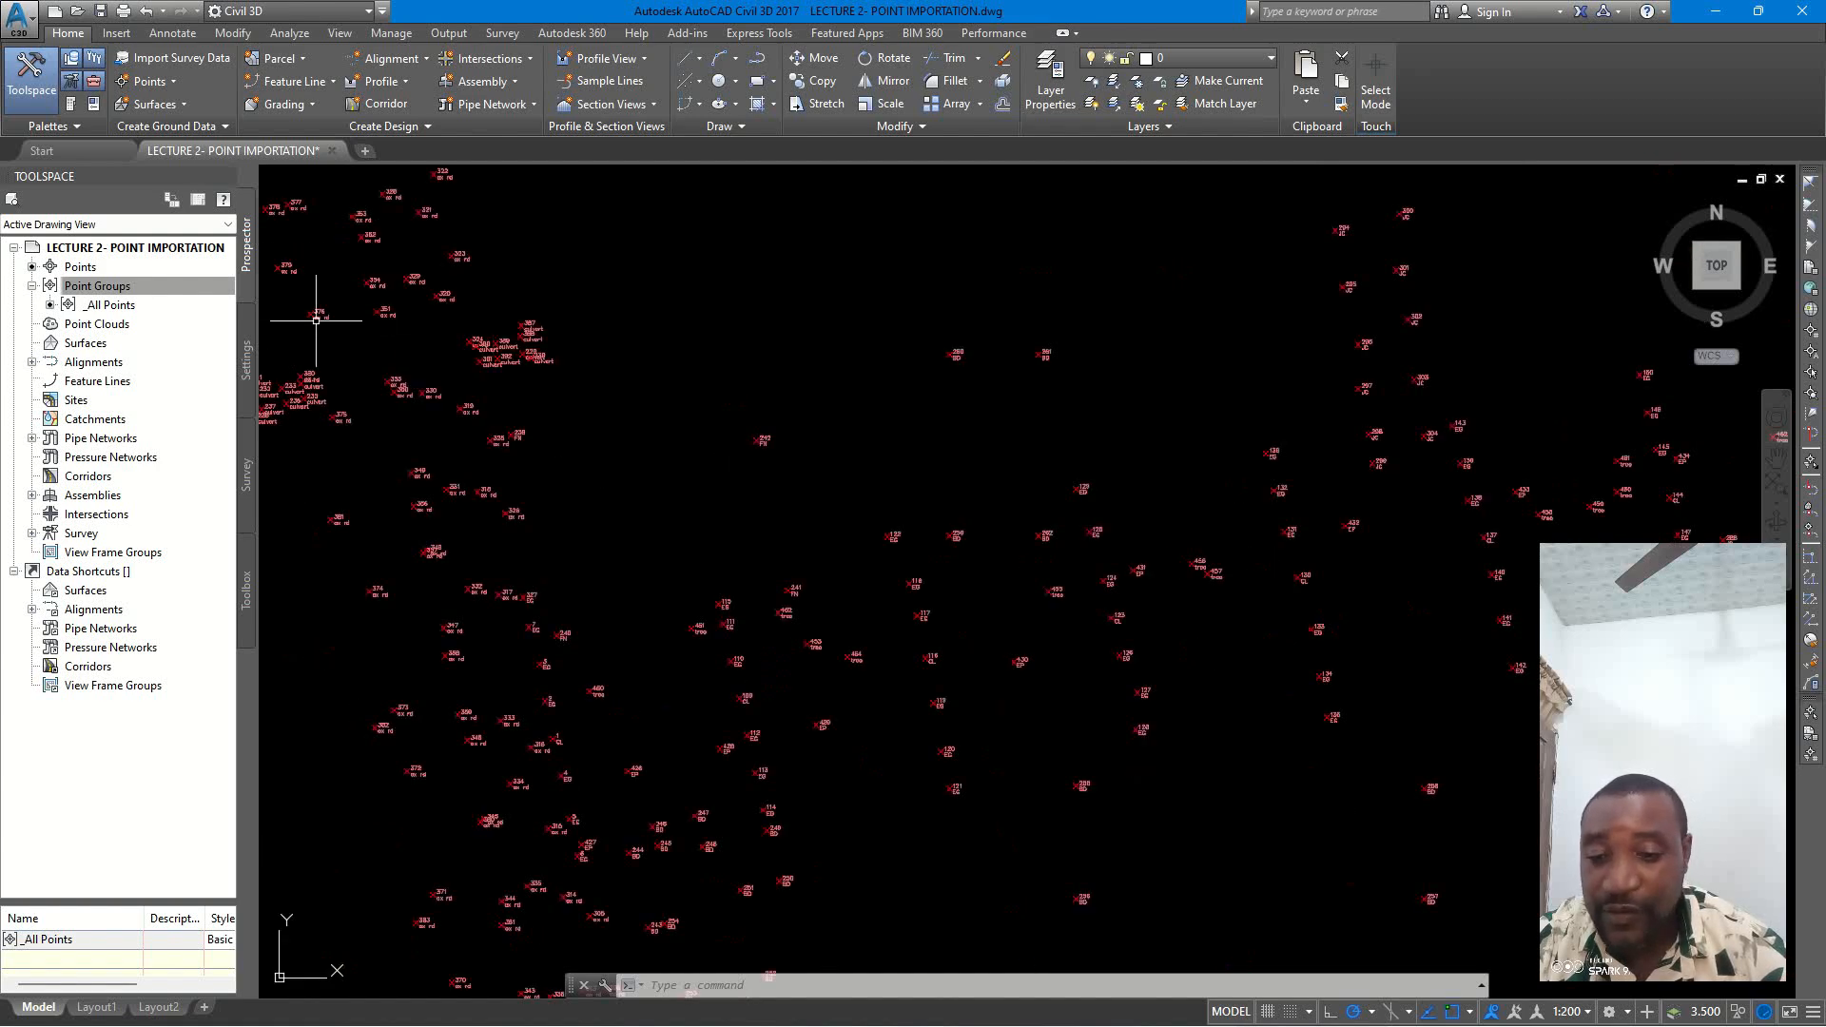
pyautogui.scroll(2, 771, 428)
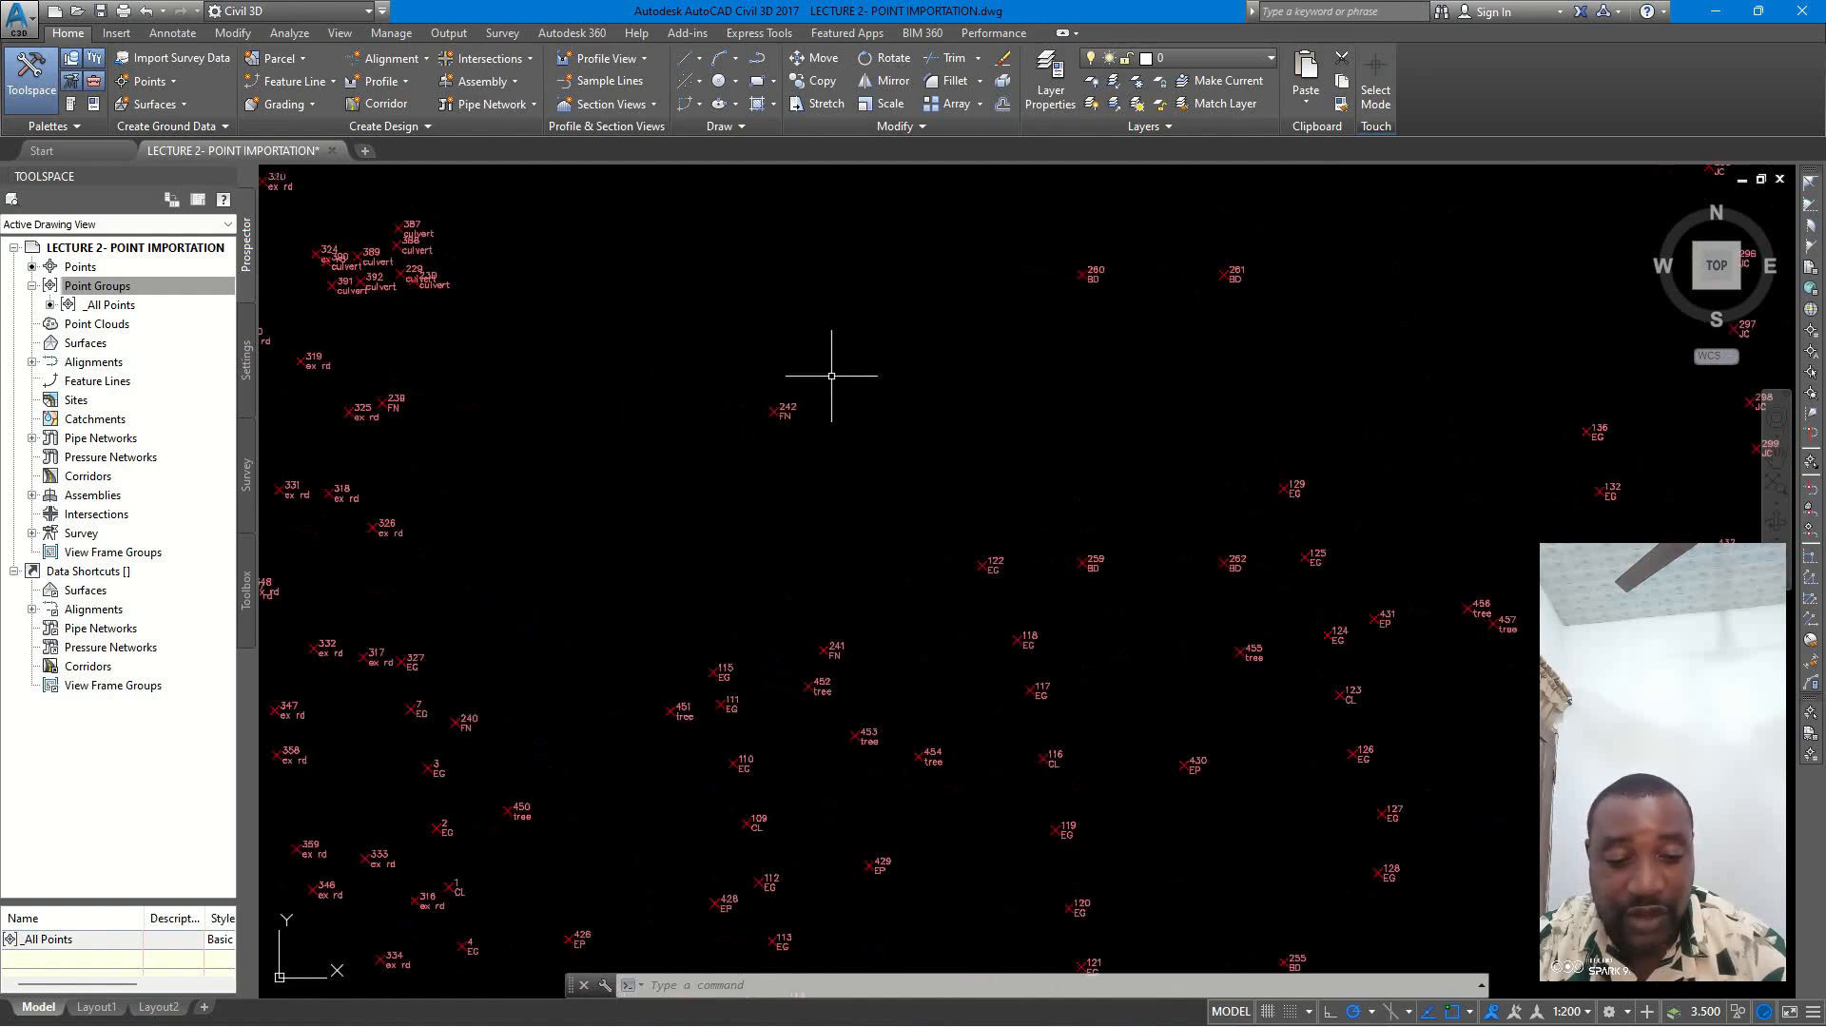
pyautogui.scroll(-2, 831, 376)
pyautogui.scroll(5, 1011, 637)
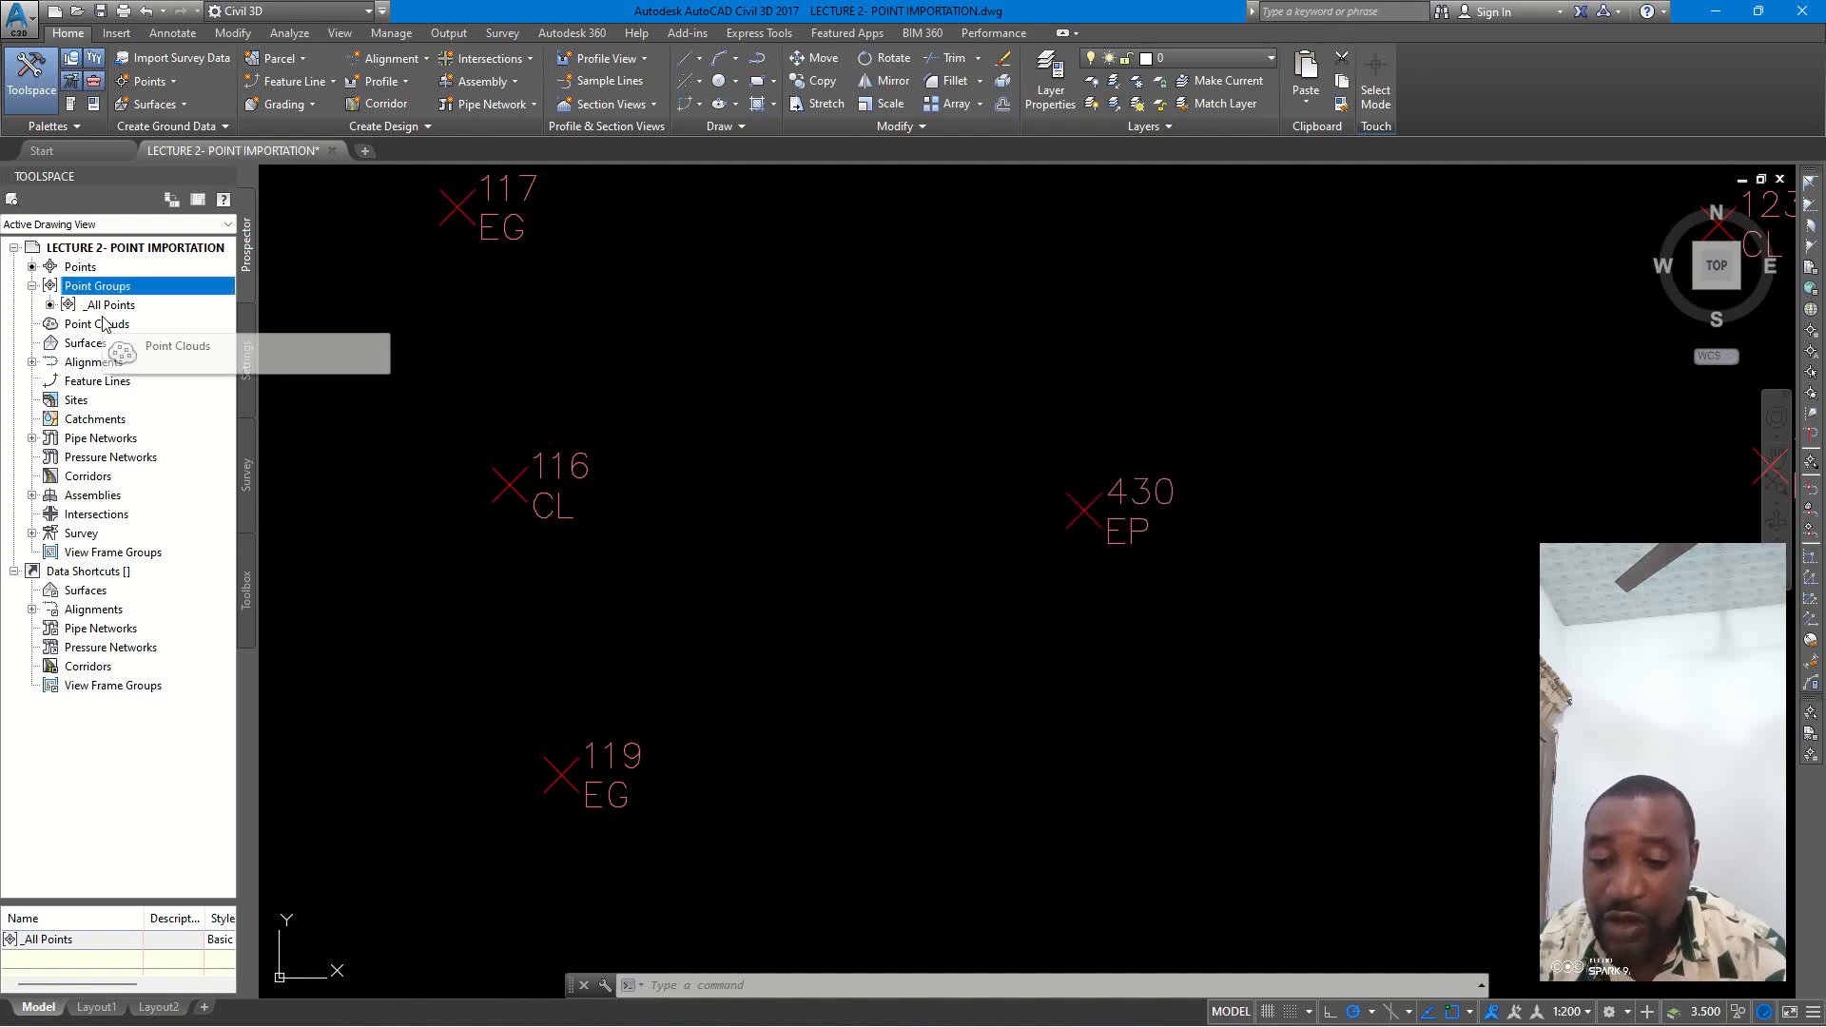
pyautogui.rightClick(107, 309)
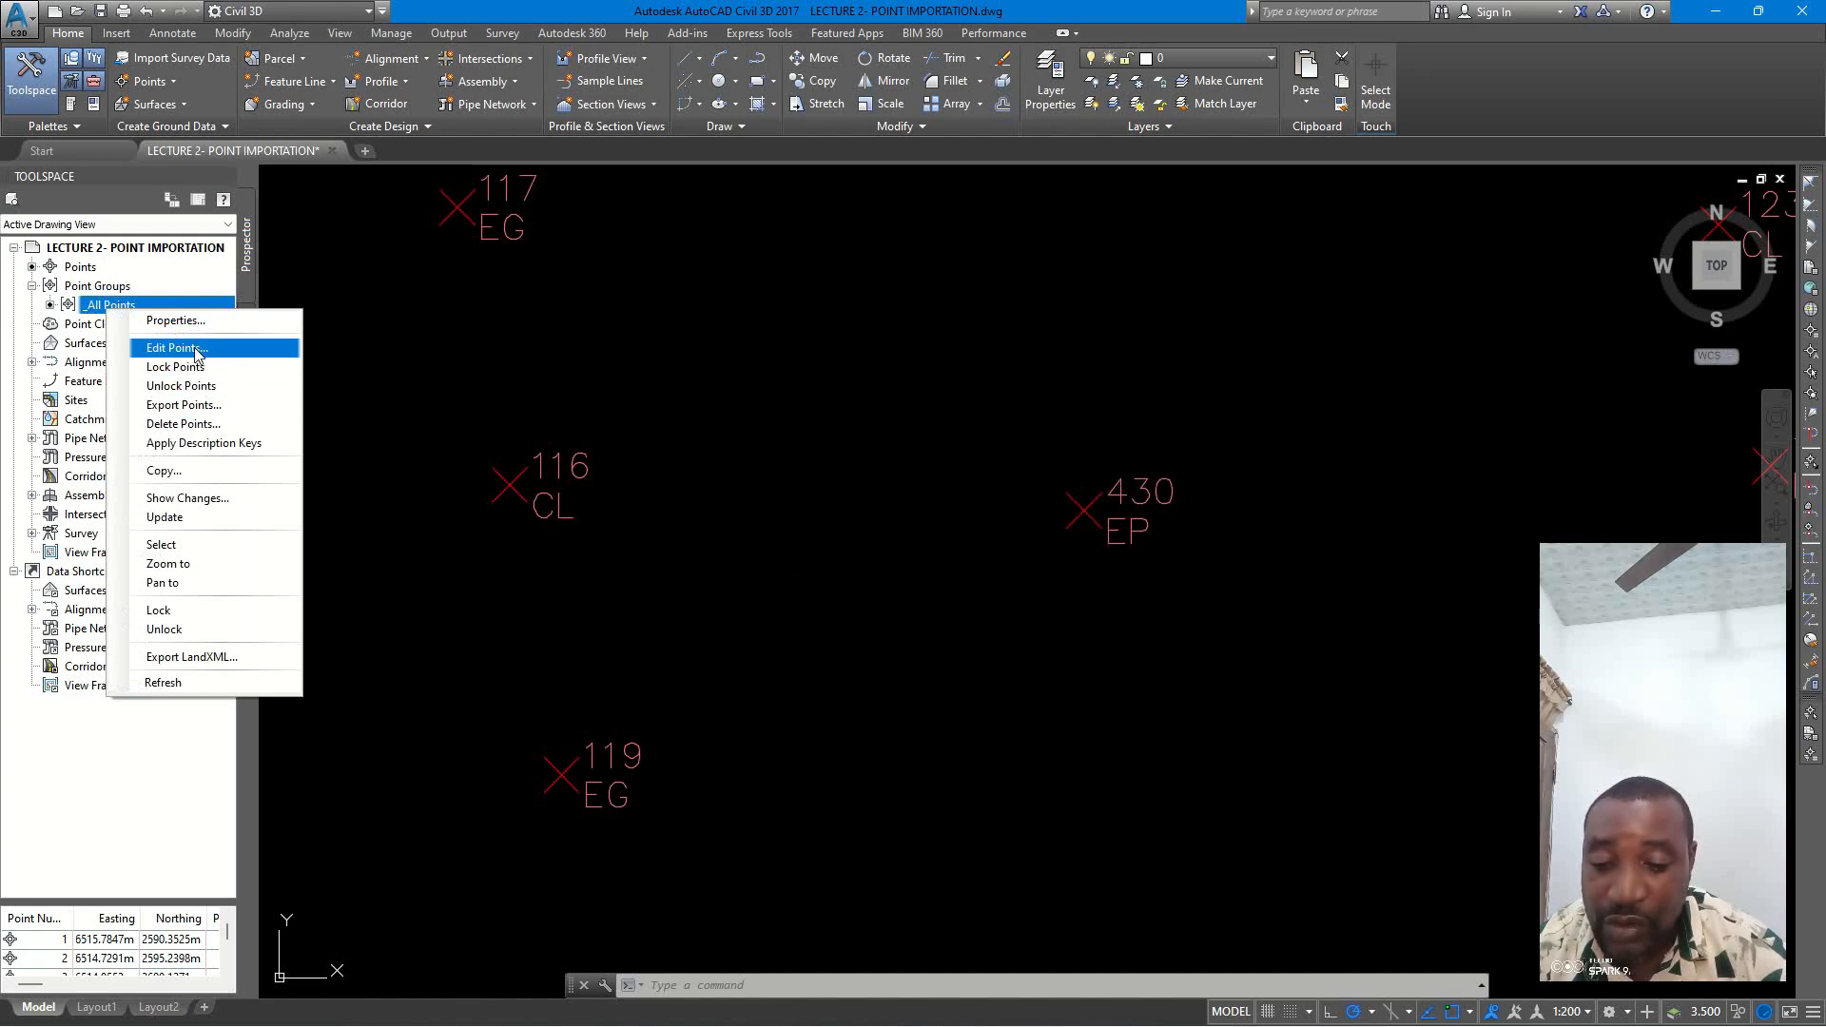
pyautogui.rightClick(99, 286)
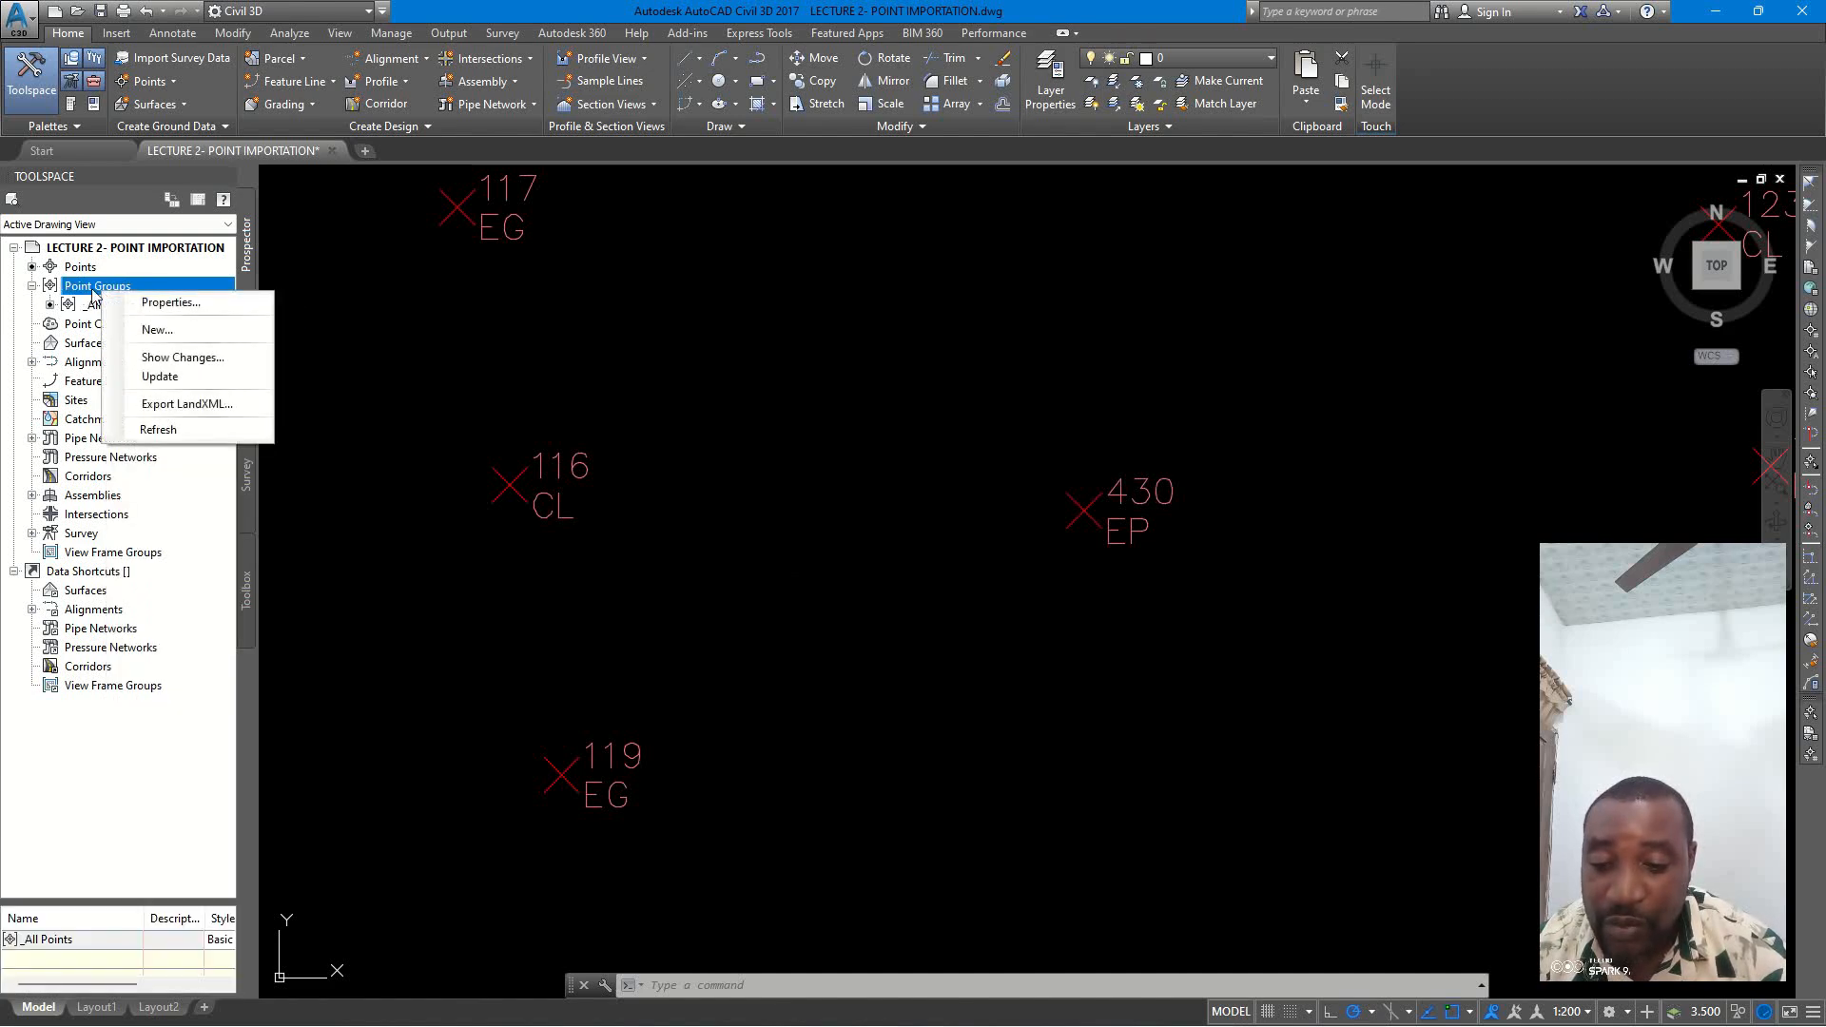
pyautogui.click(157, 330)
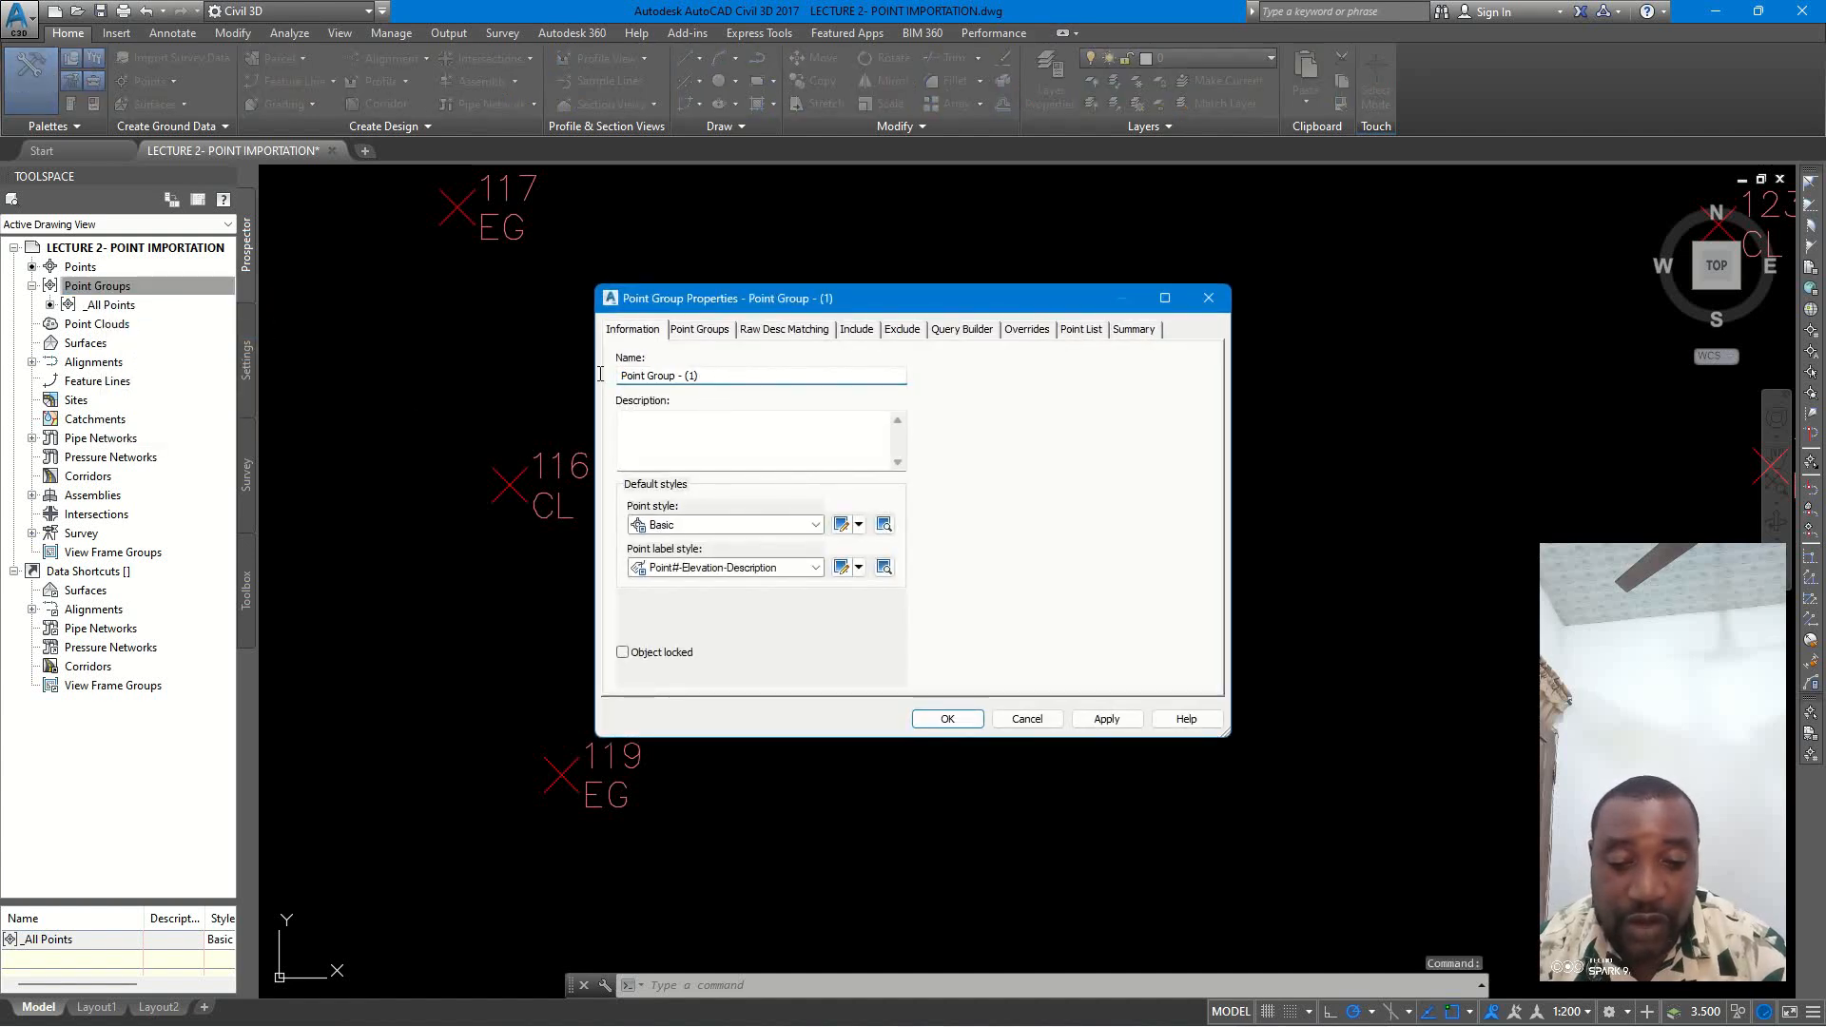
pyautogui.moveTo(600, 373)
pyautogui.mouseDown()
pyautogui.moveTo(700, 375)
pyautogui.moveTo(614, 377)
pyautogui.mouseUp()
pyautogui.write('ELECTRIC POLE (EP')
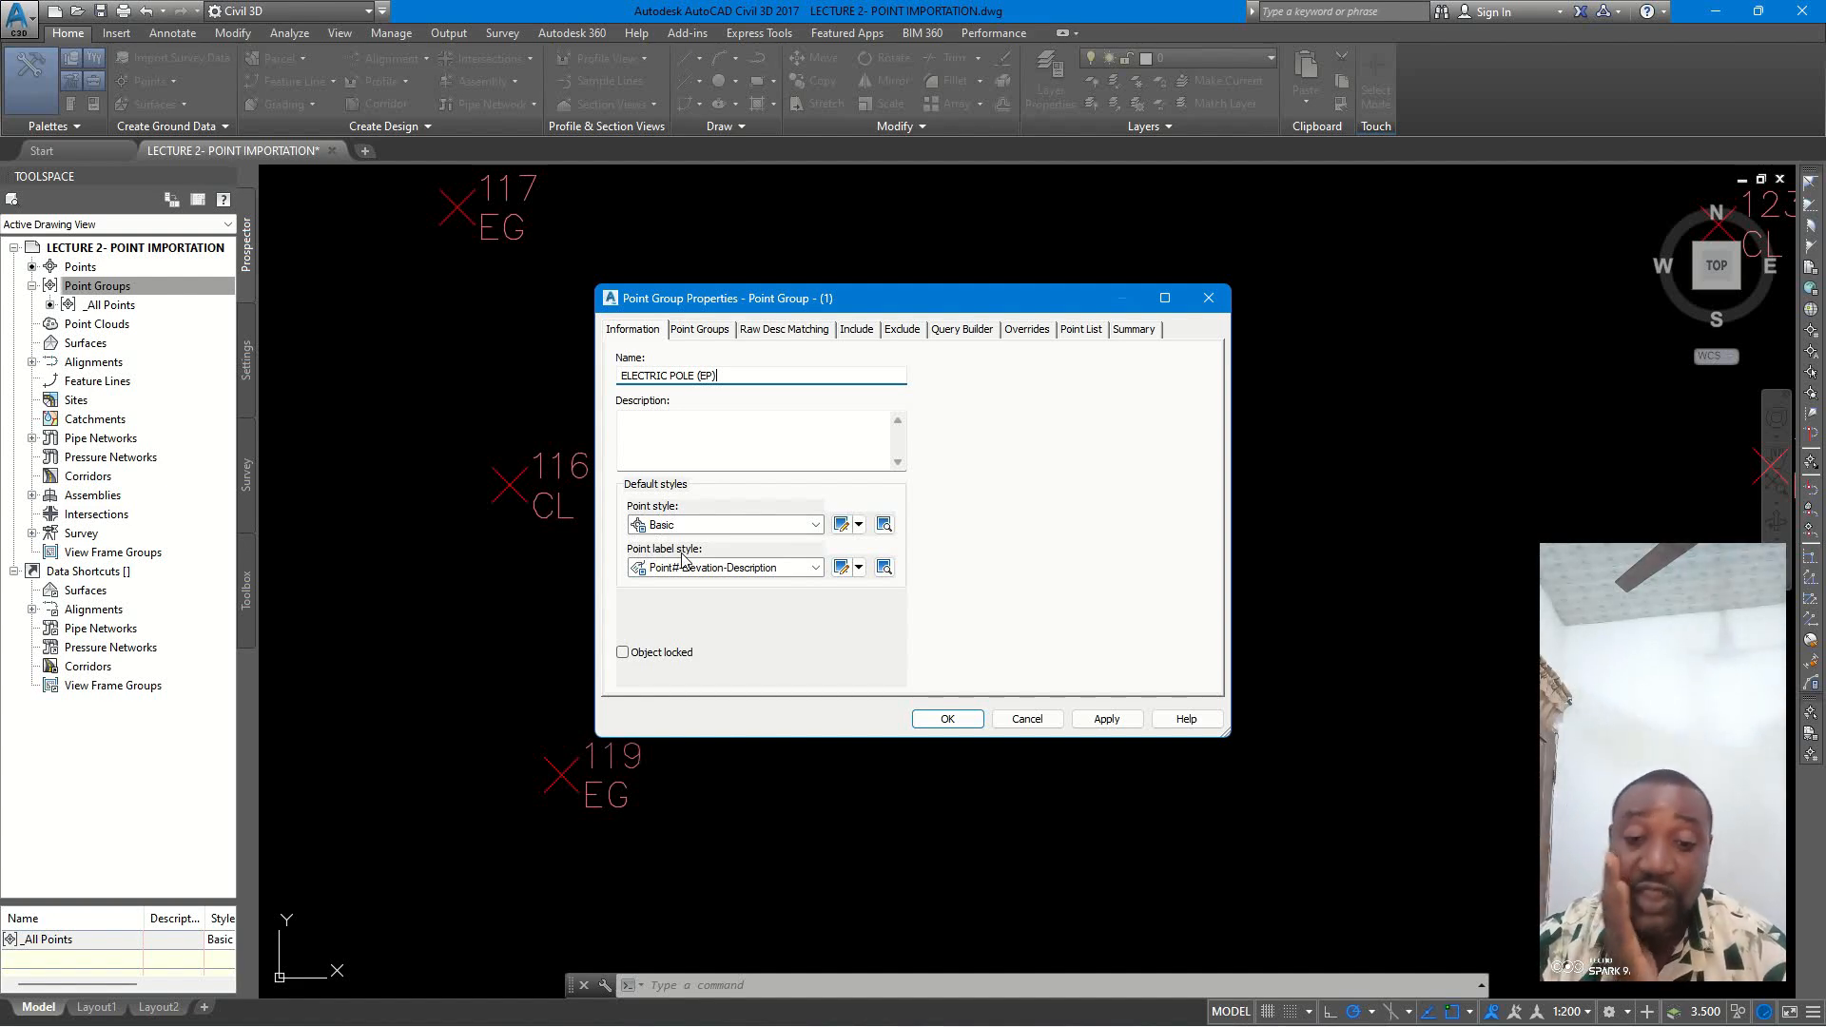
# - Set the group's point label style to Description Only and review the point display formats in the CIVIL 3D DESIGN MENUEL presentation in PowerPoint
pyautogui.click(813, 568)
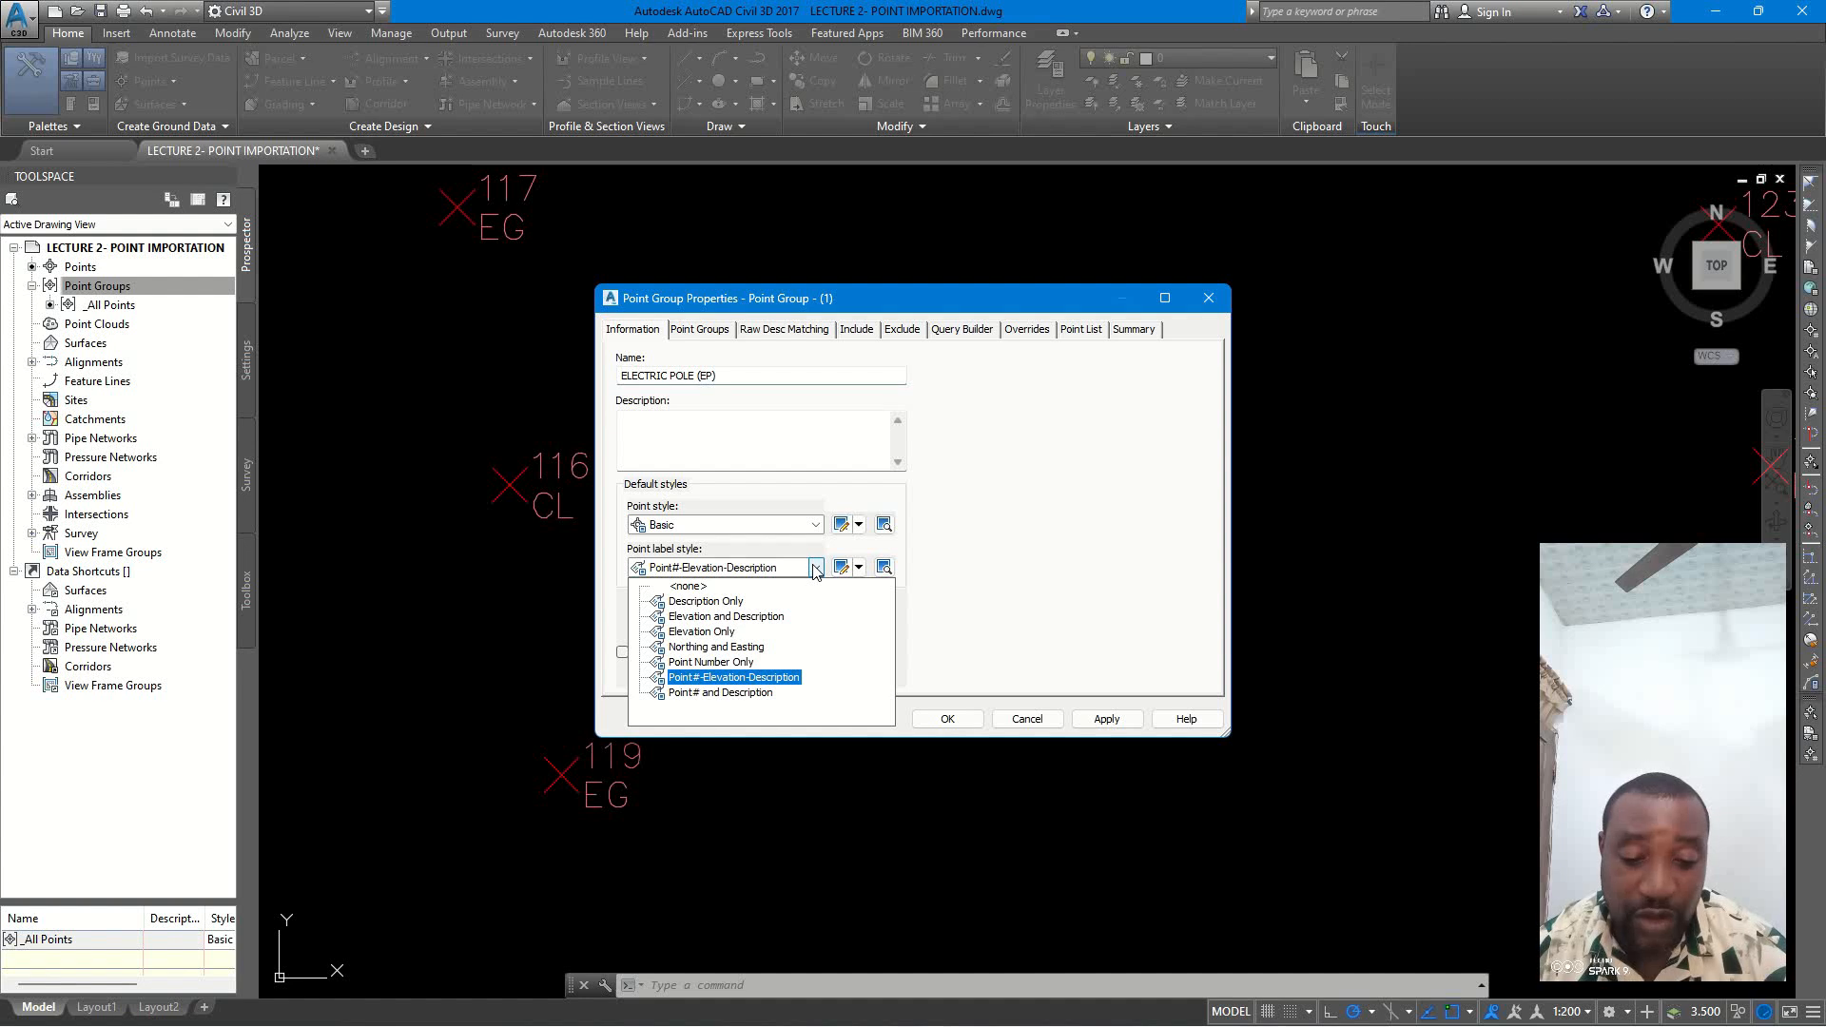
pyautogui.click(687, 587)
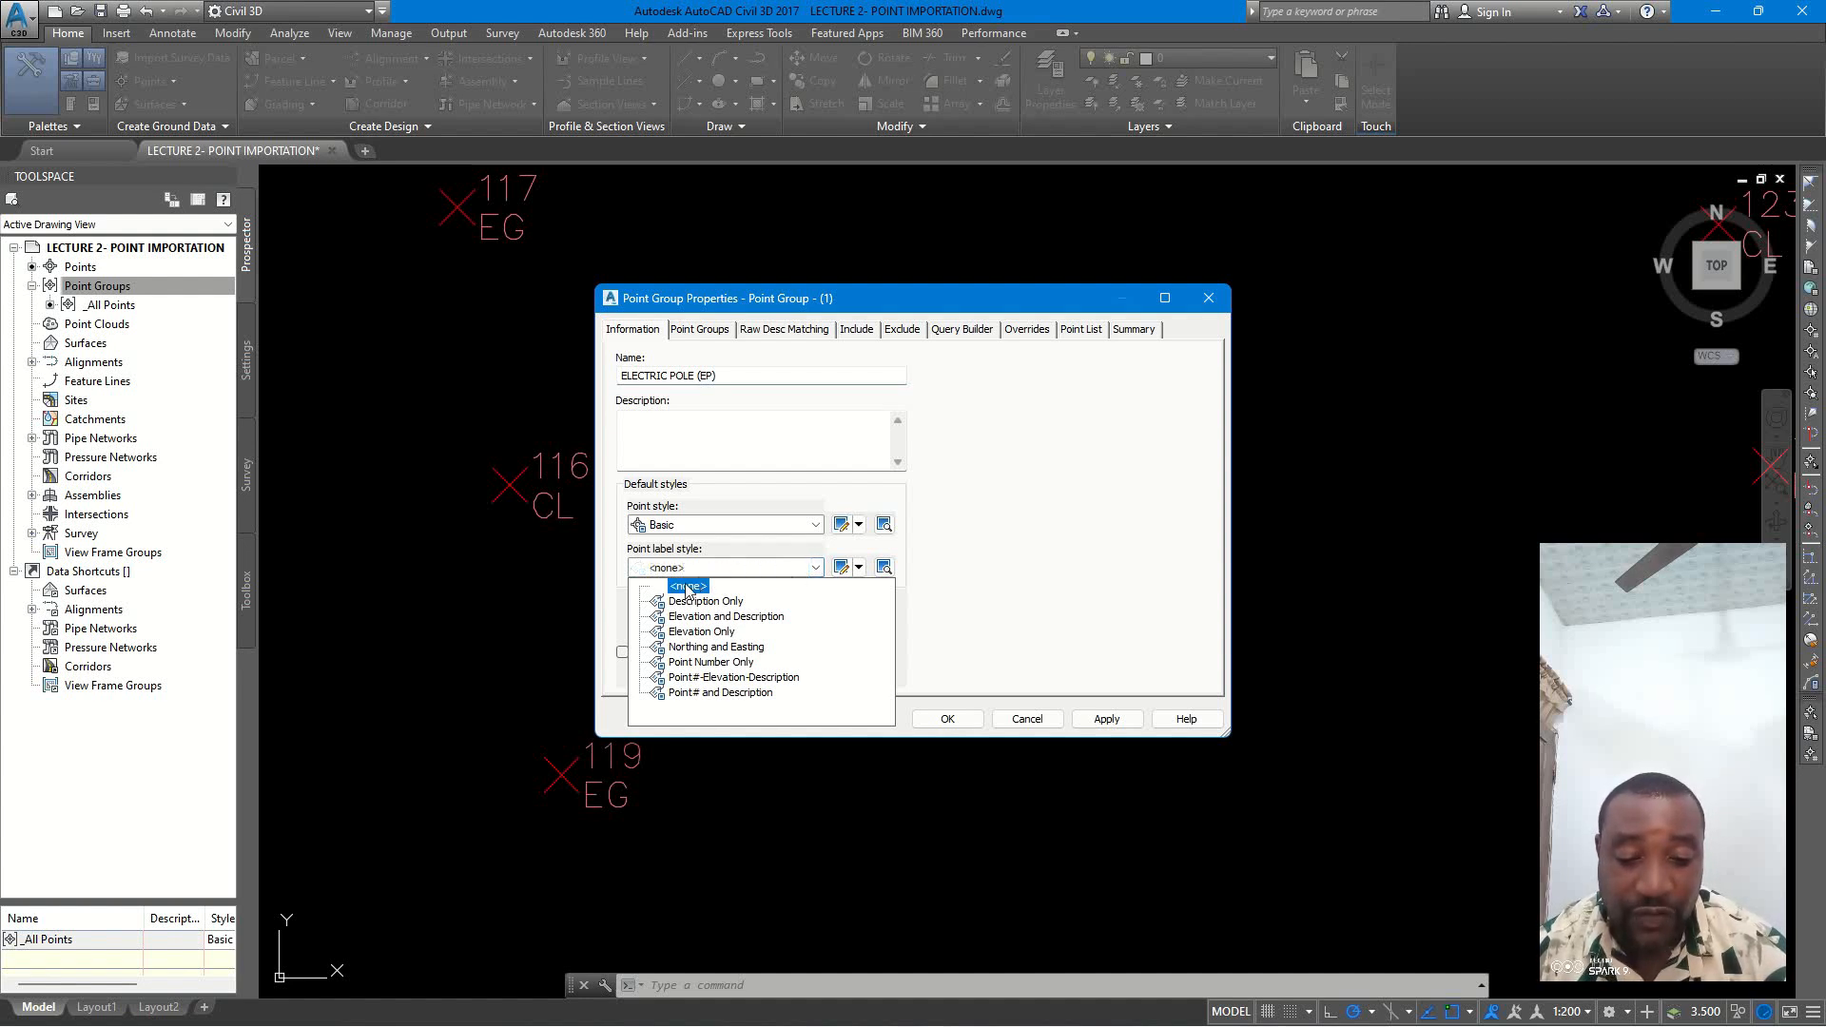
pyautogui.click(698, 601)
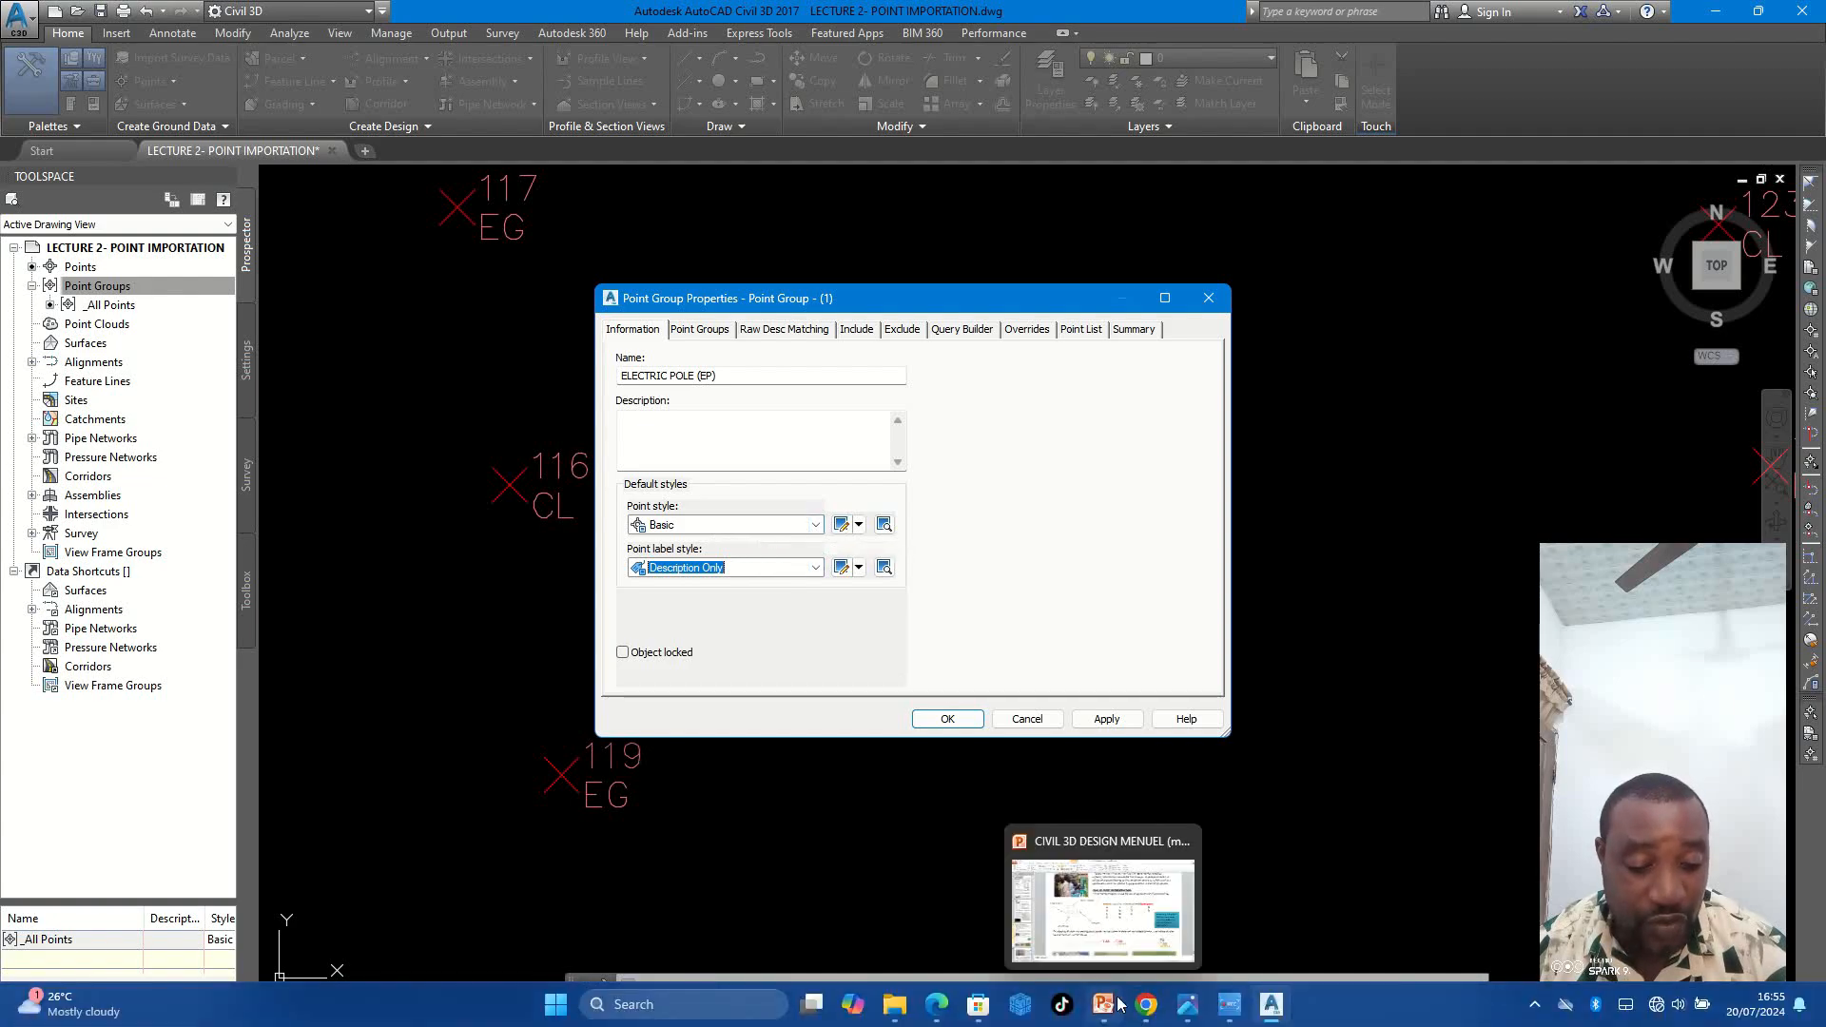
pyautogui.click(1104, 1004)
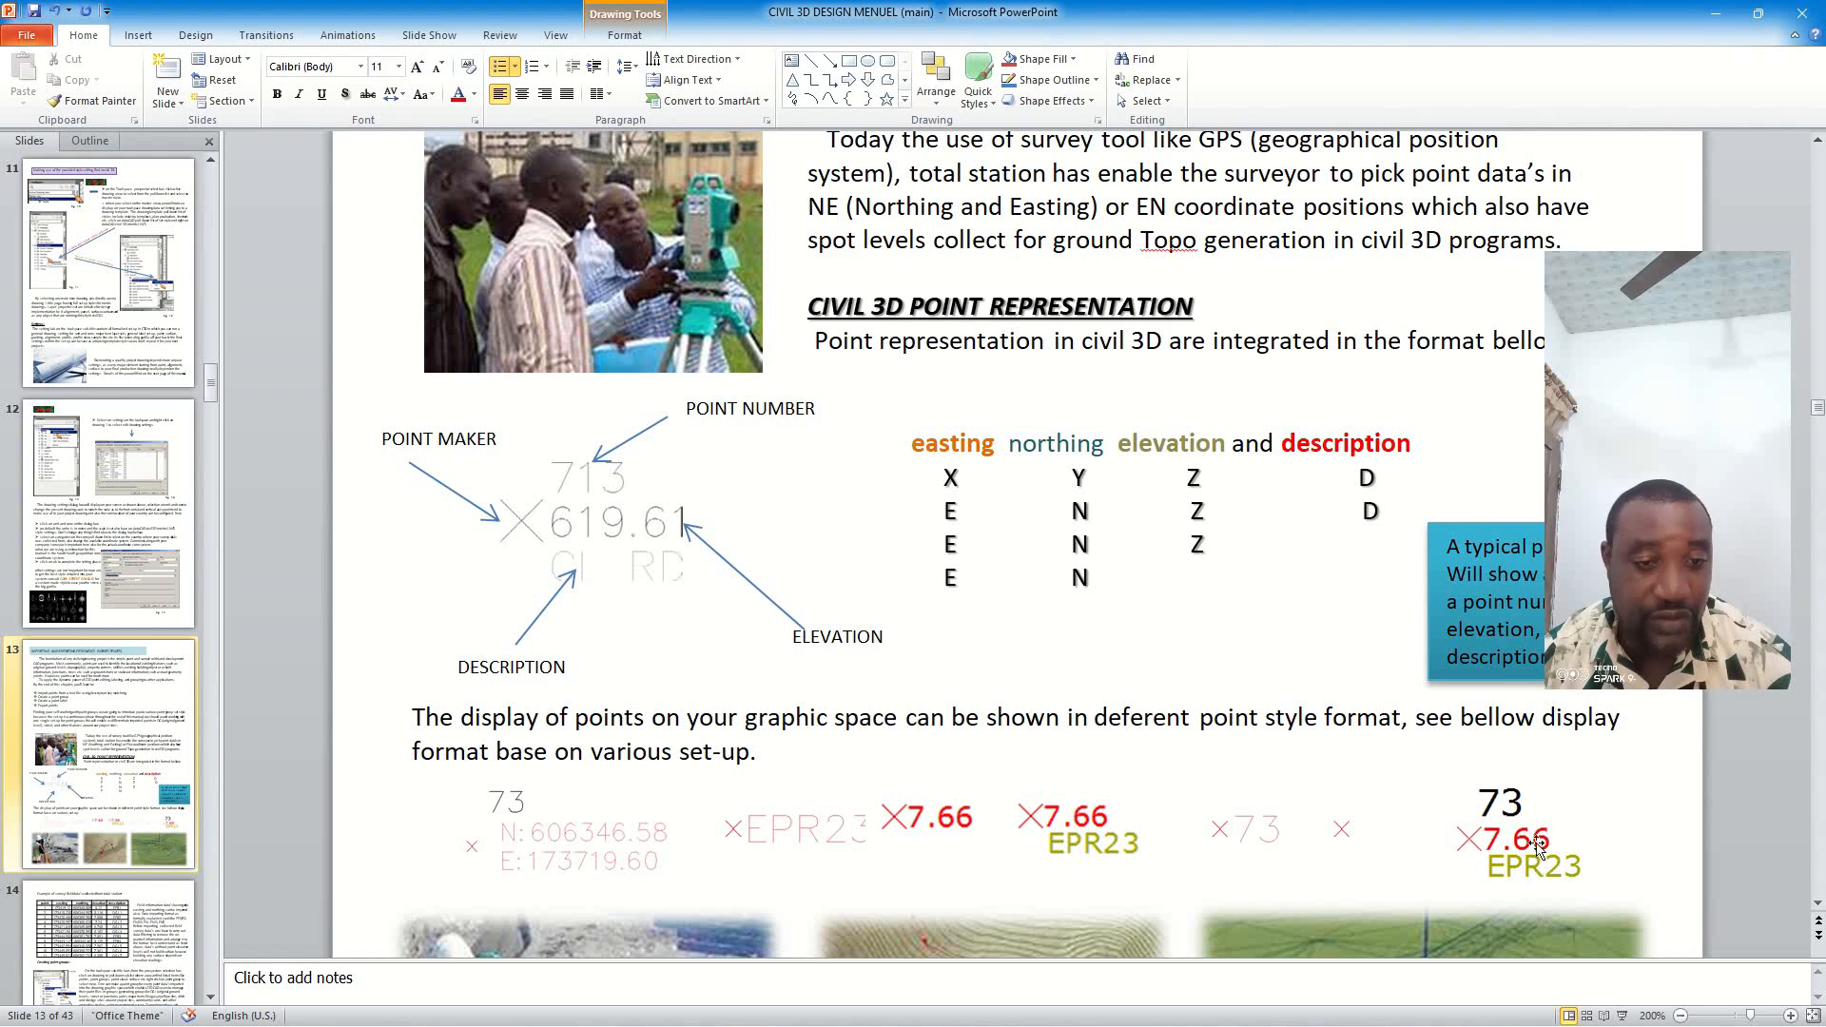
pyautogui.click(1714, 14)
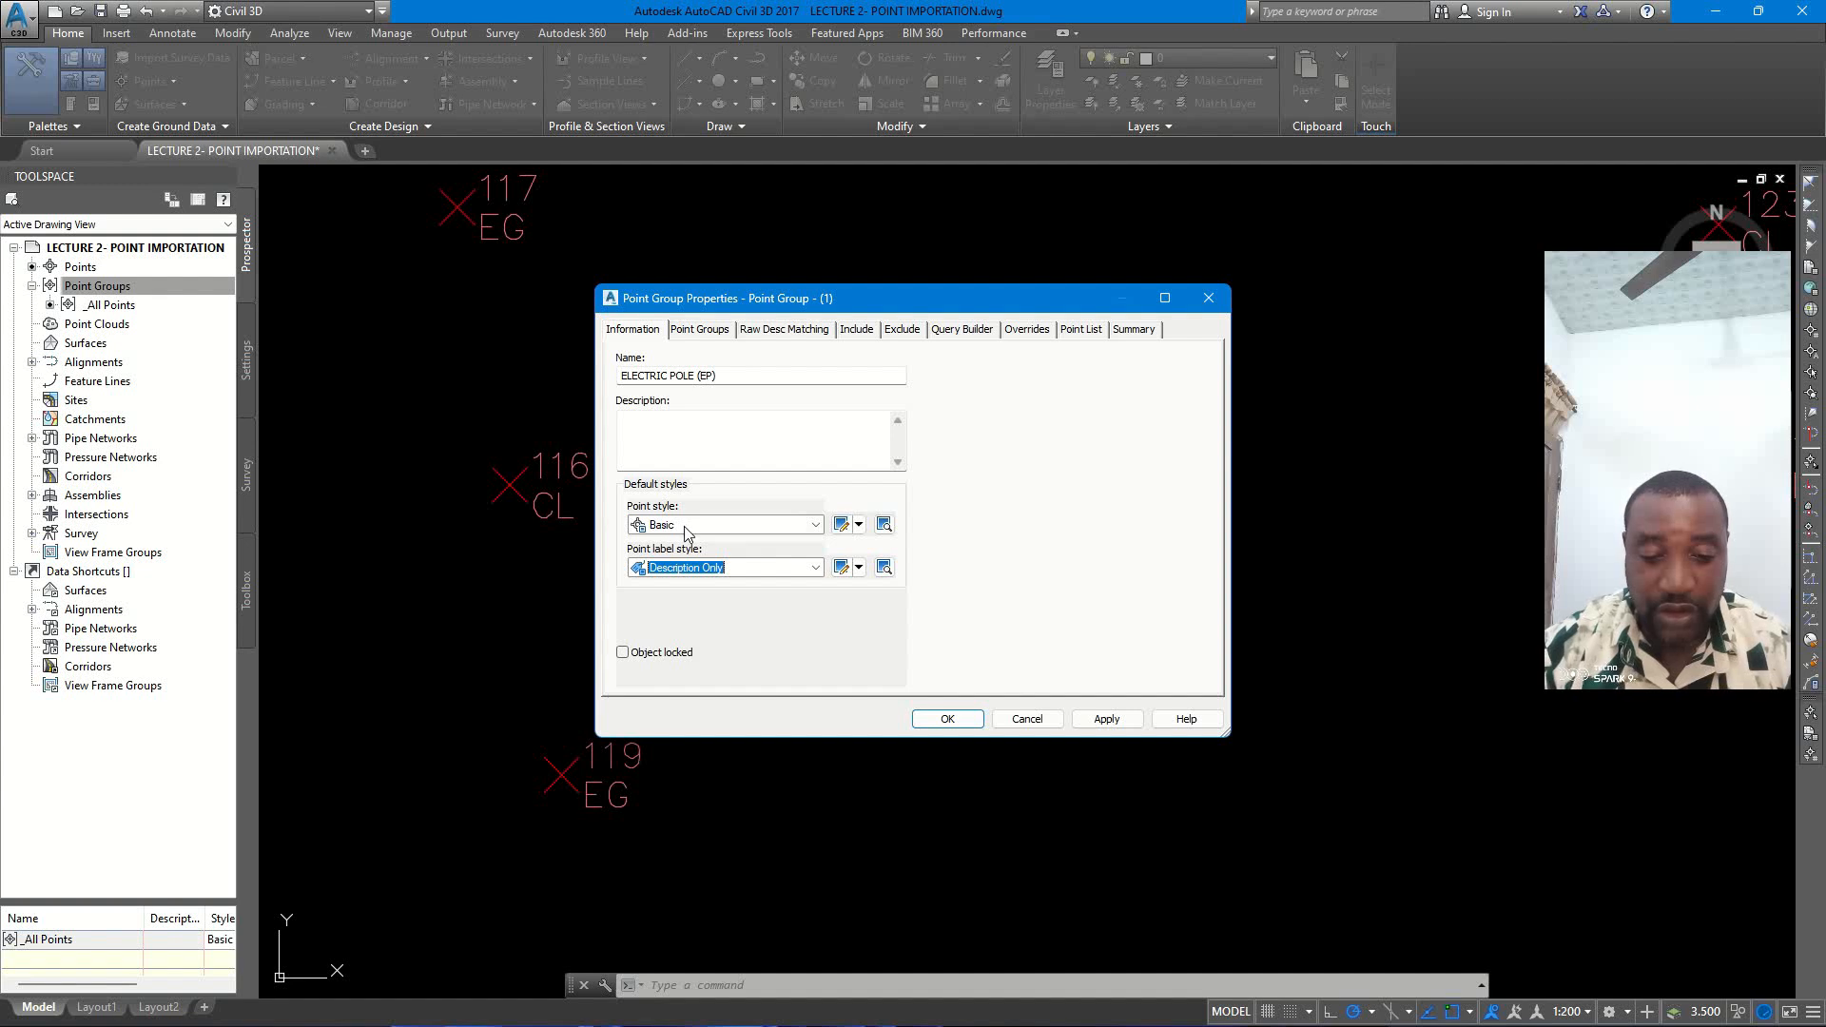
# - Create a new point style named ELECTRIC POLE with the description EP, and bring up its marker settings
pyautogui.click(858, 524)
pyautogui.click(867, 549)
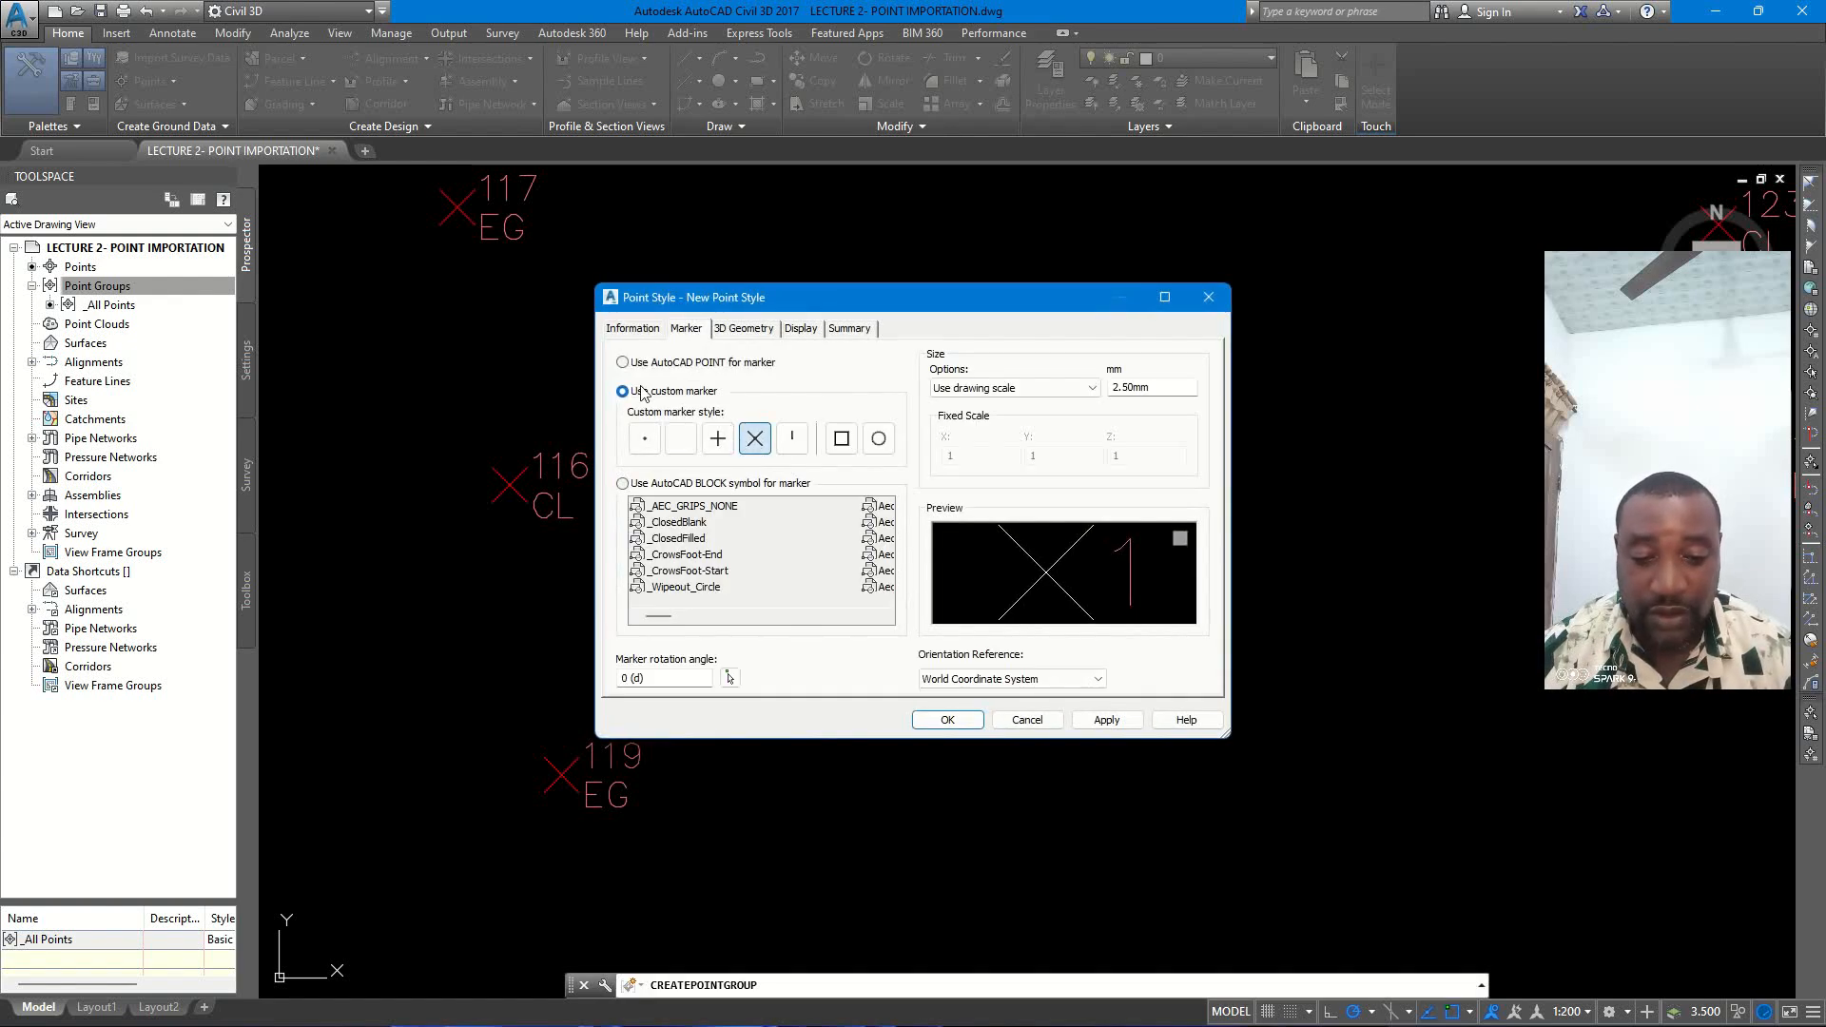
pyautogui.click(630, 331)
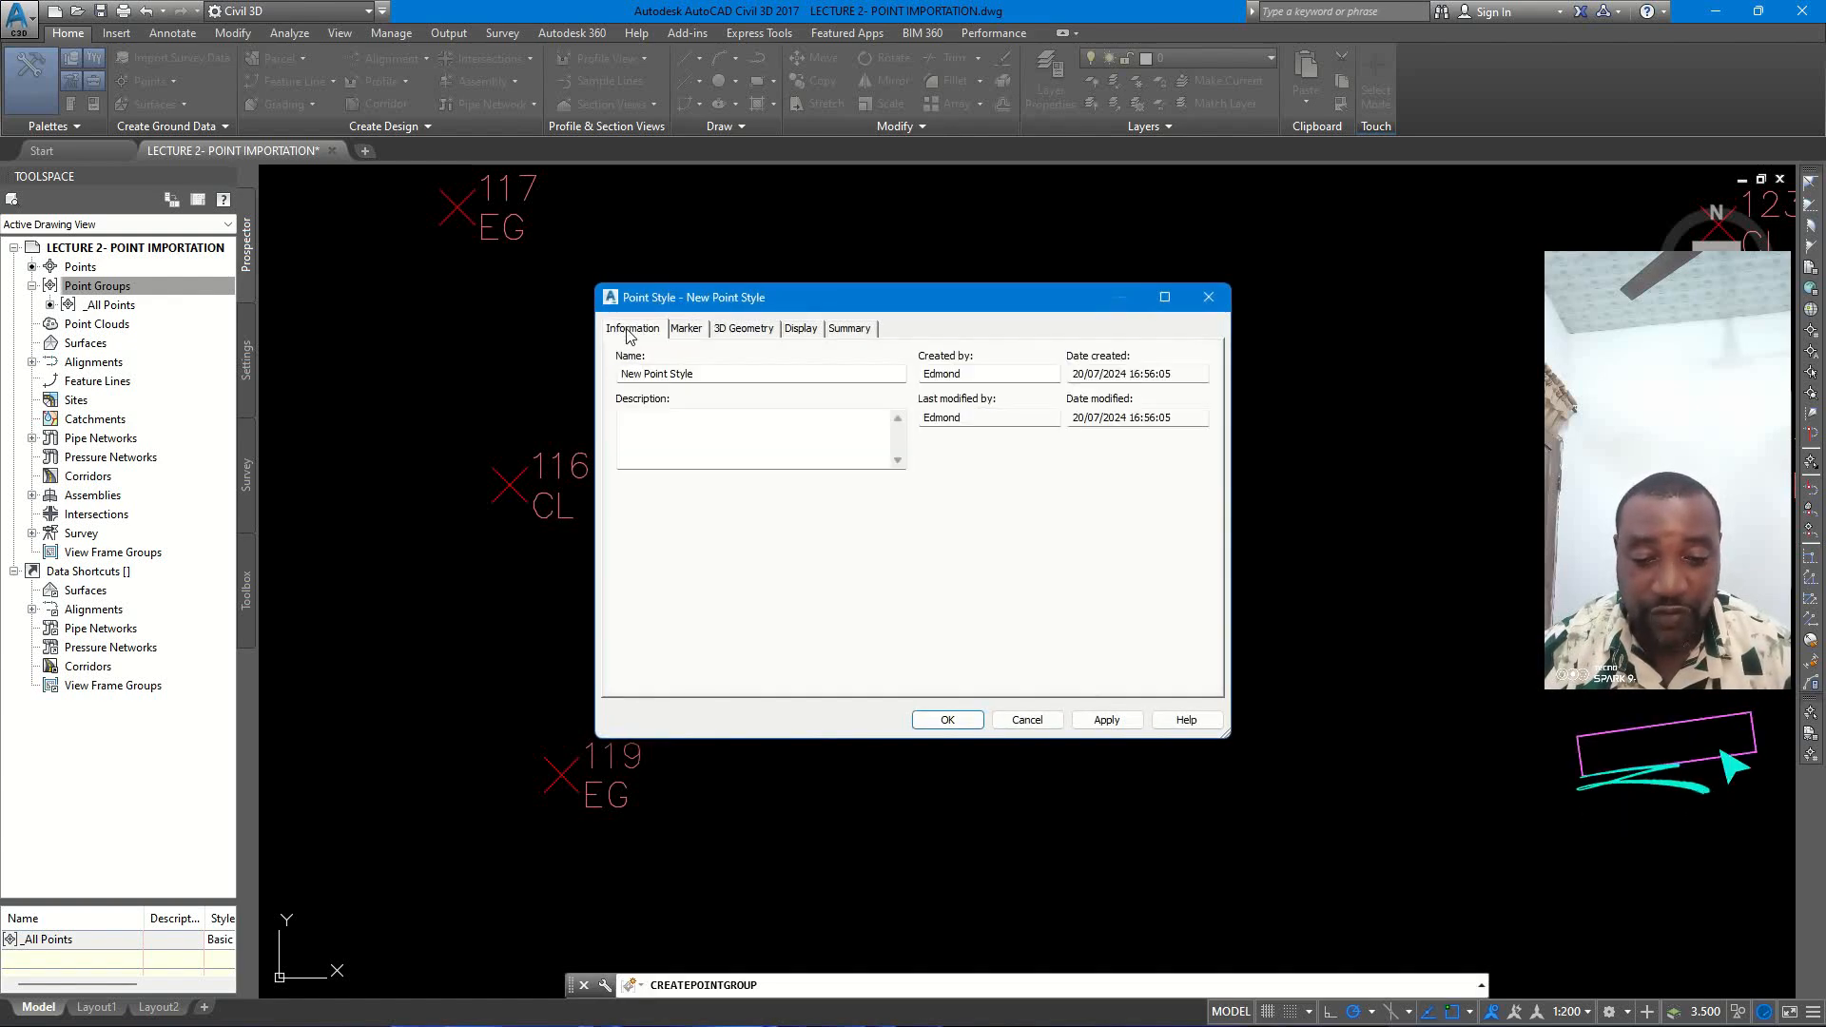
pyautogui.moveTo(678, 378); pyautogui.dragTo(604, 391)
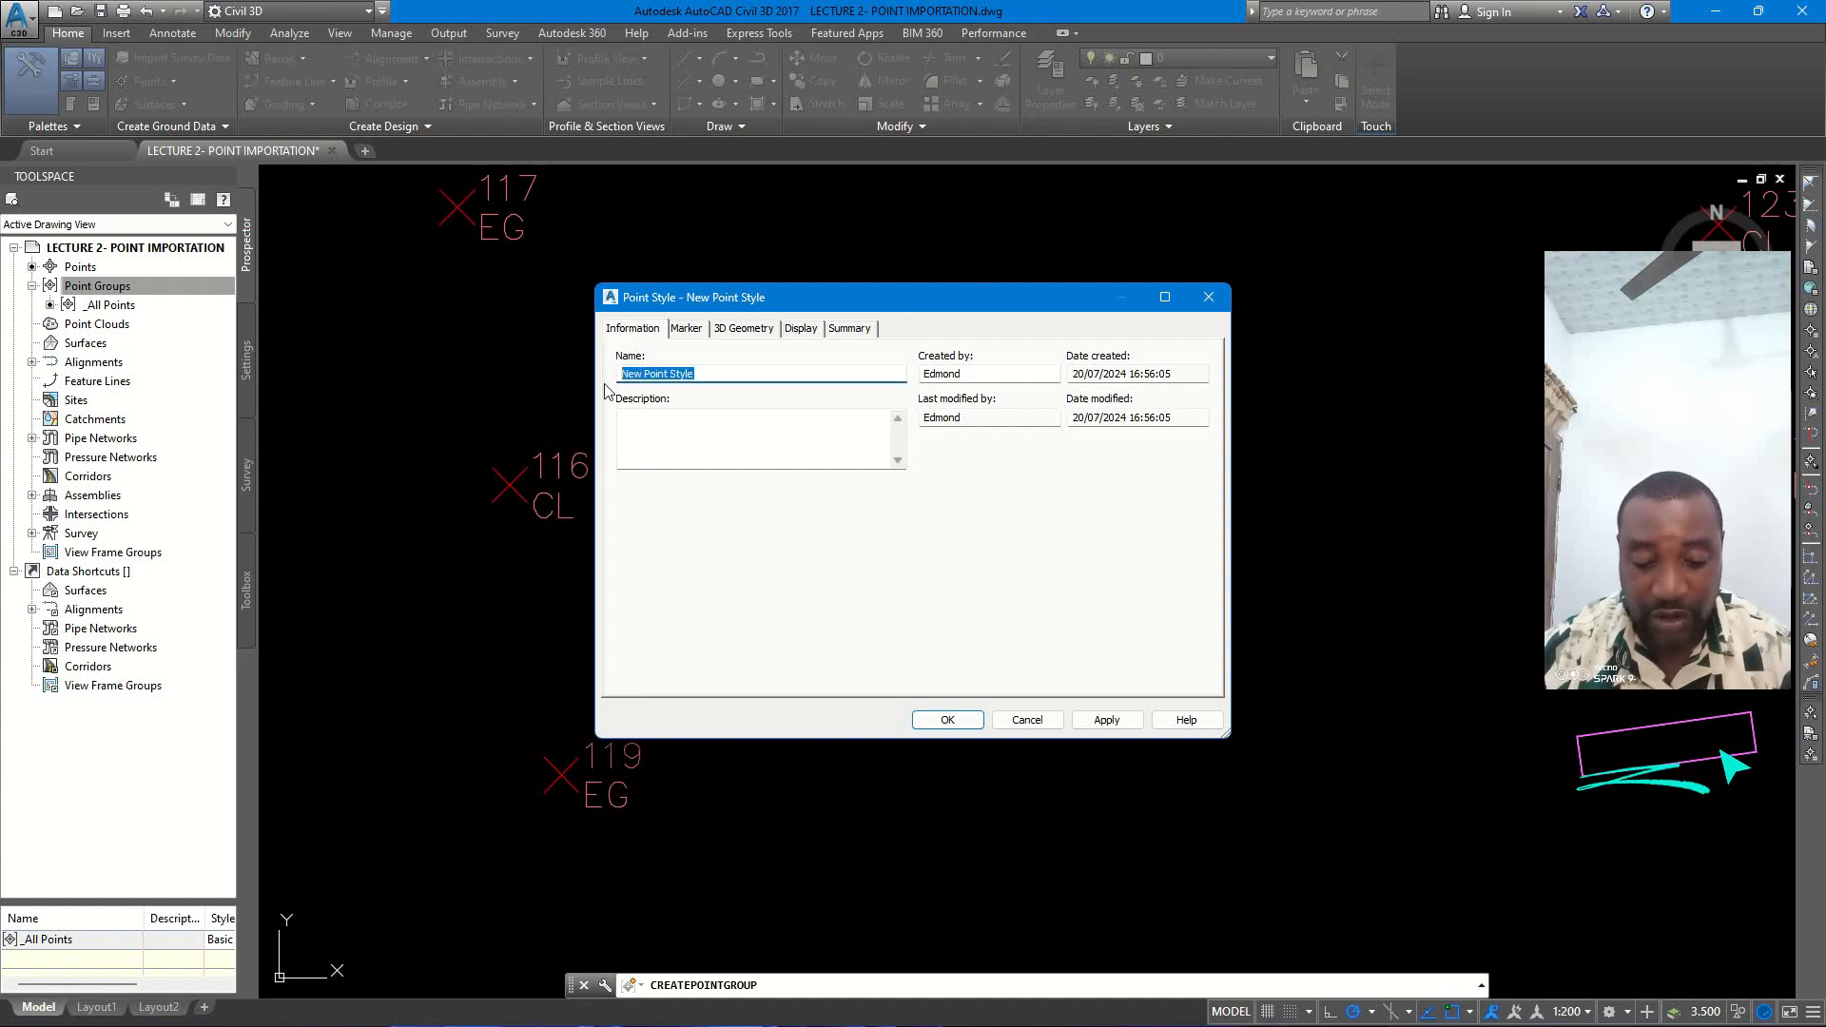
pyautogui.write('ELECTRIC POLE (EP')
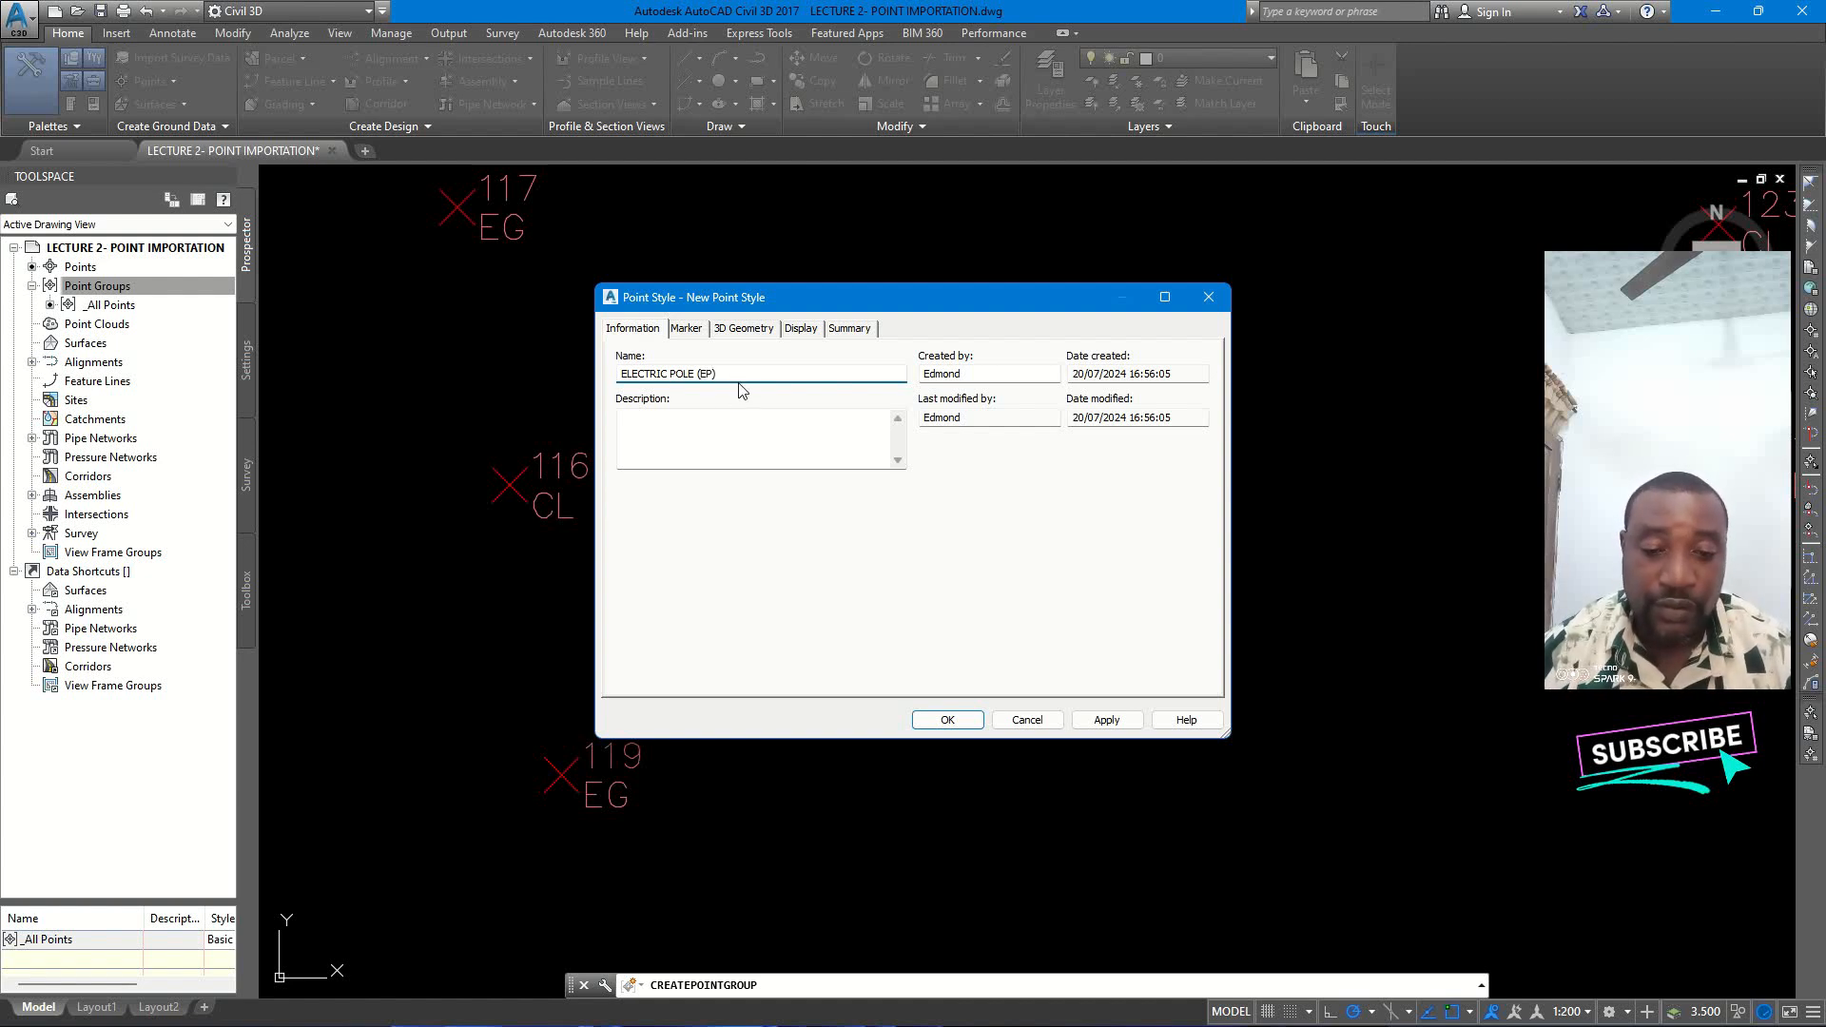
pyautogui.moveTo(723, 374); pyautogui.dragTo(709, 379)
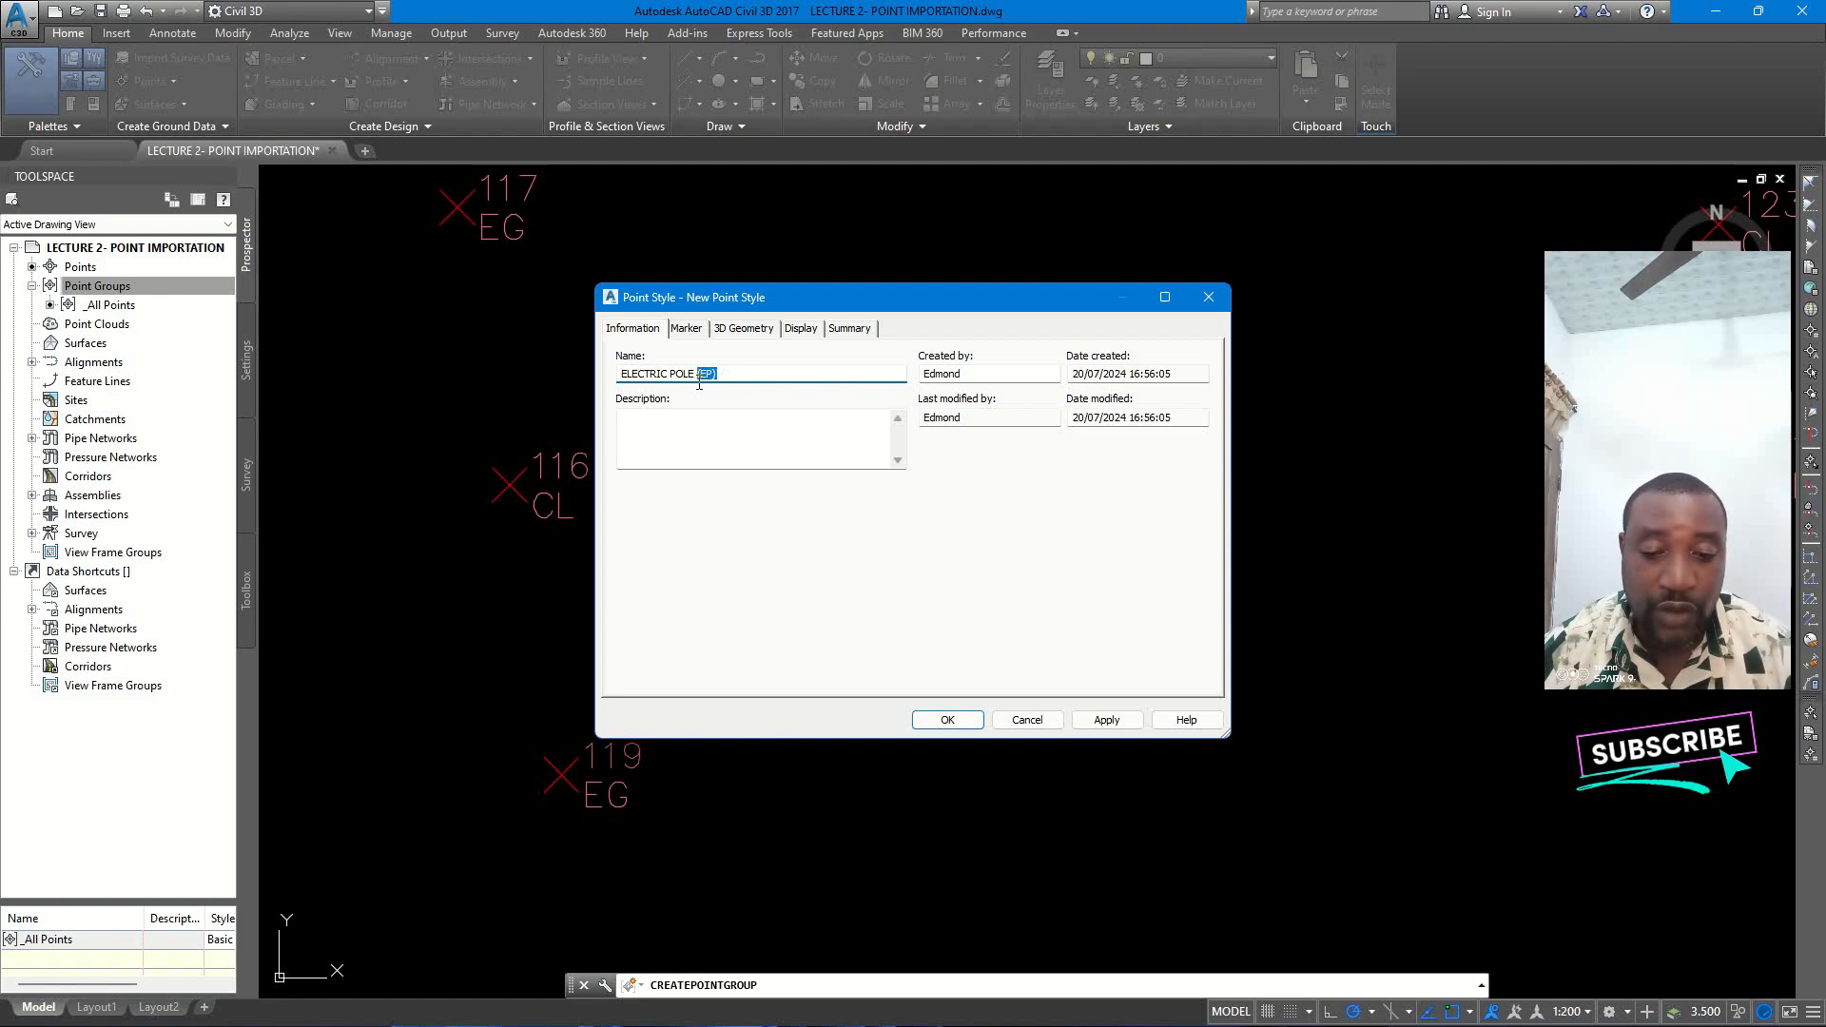
pyautogui.press('BackSpace')
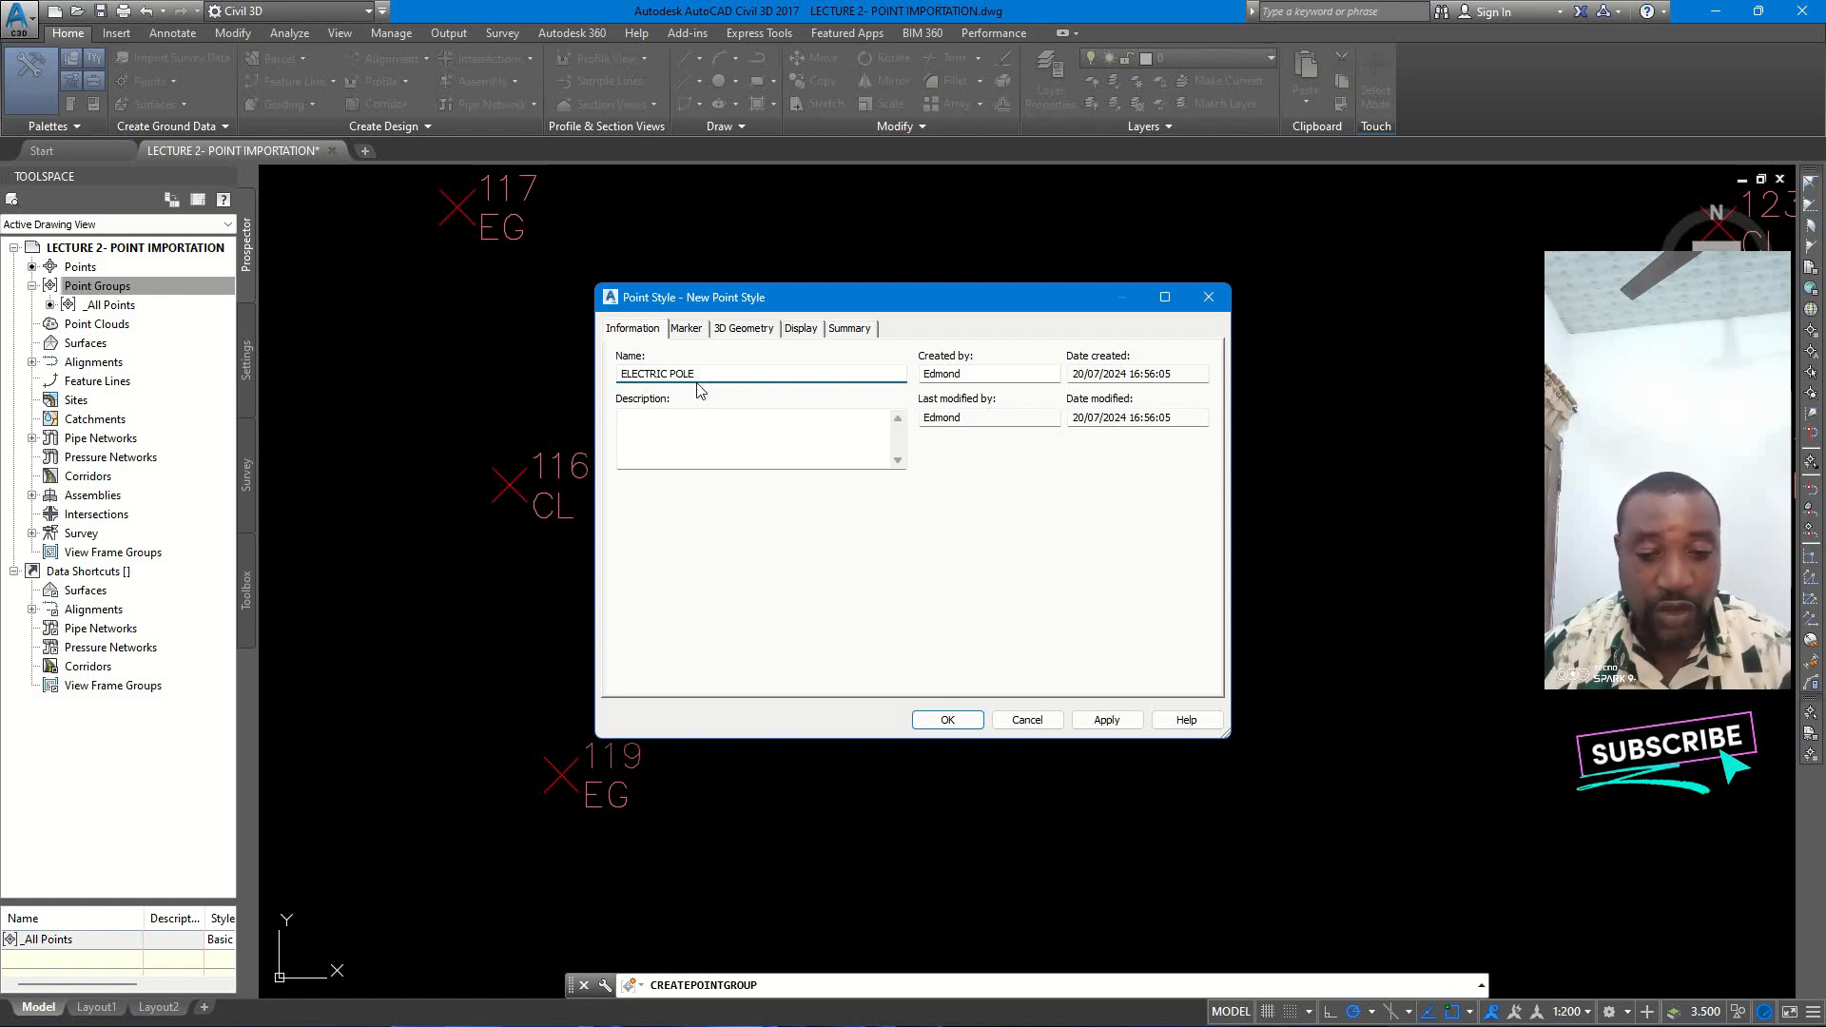
pyautogui.click(668, 427)
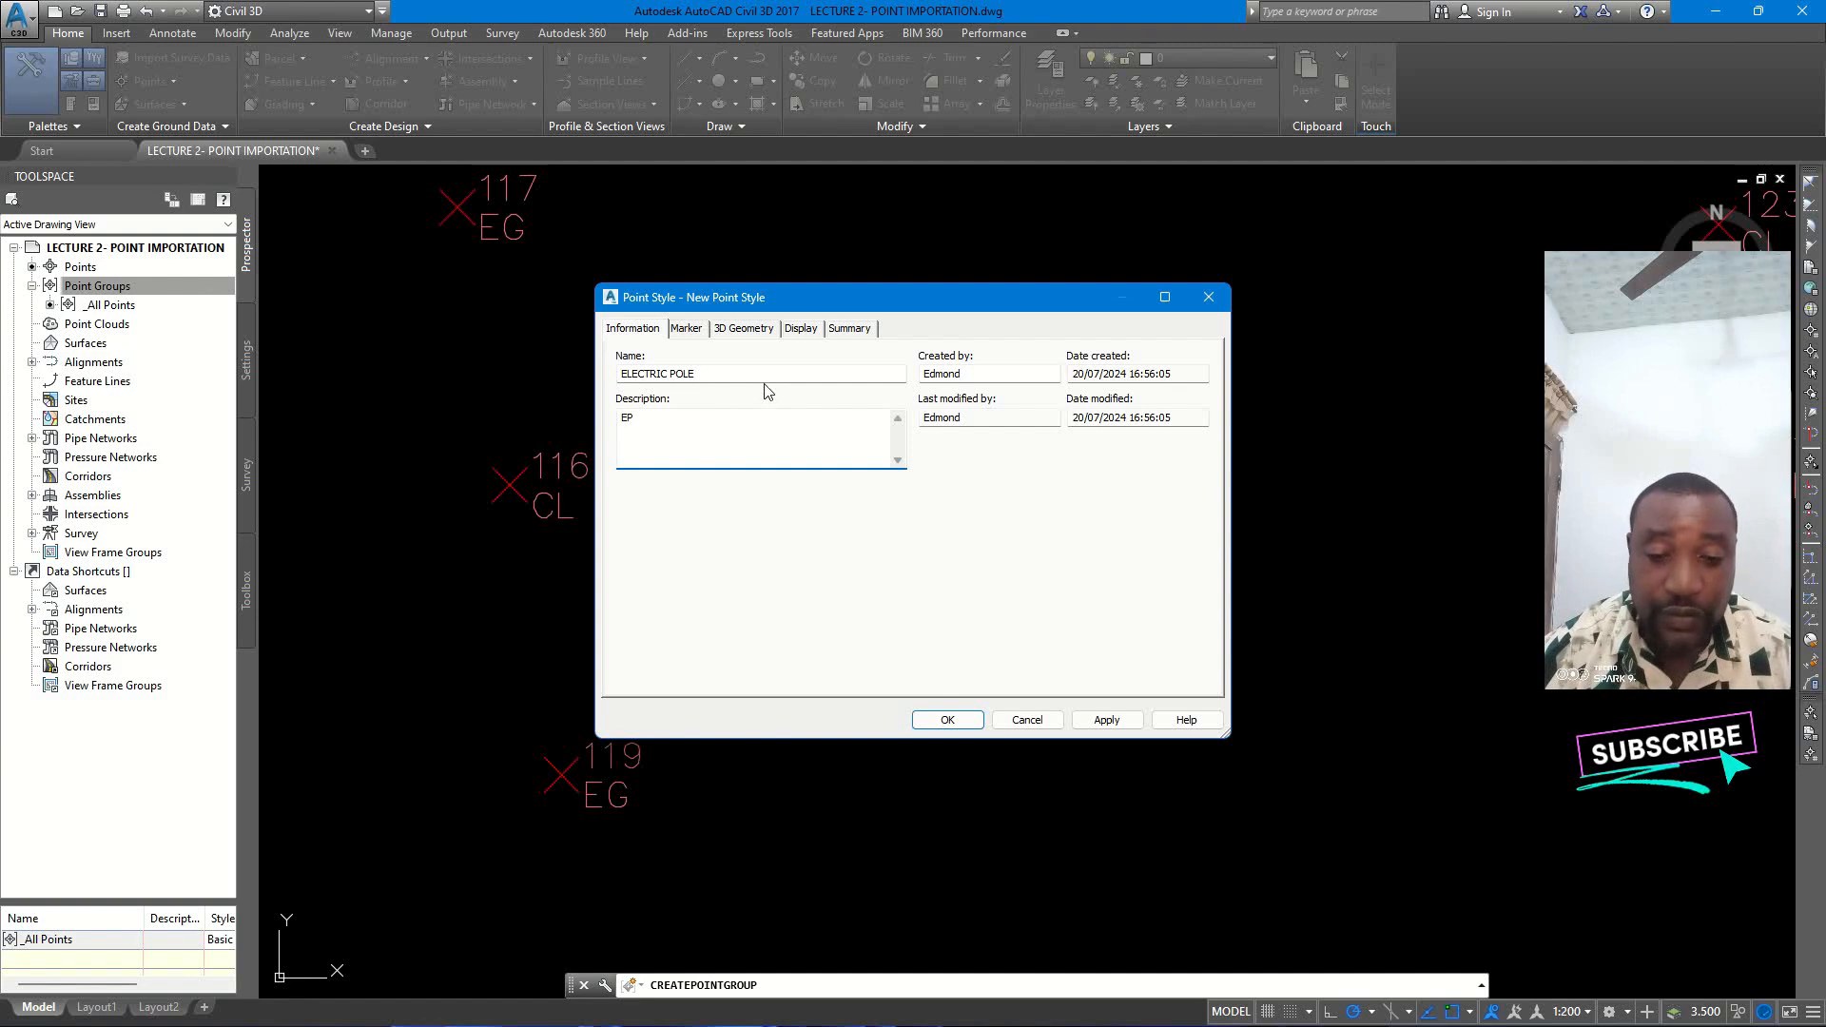
pyautogui.click(684, 330)
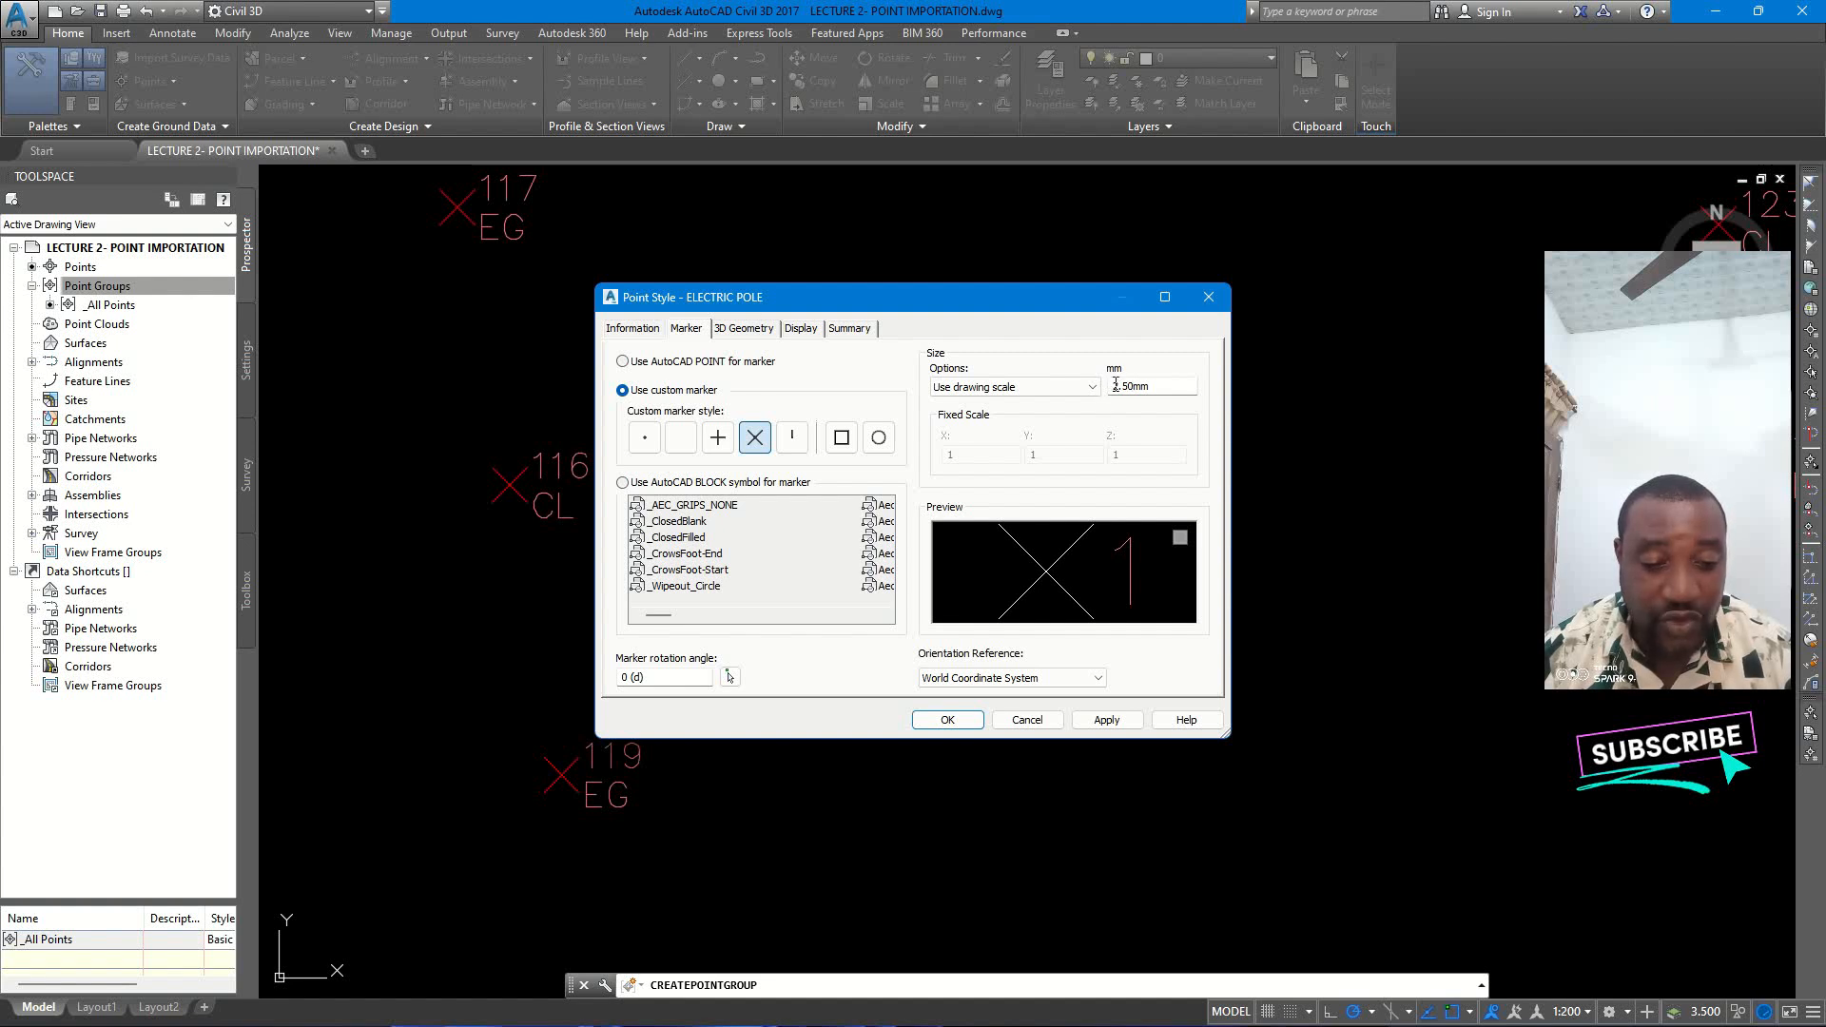
# - Set the ELECTRIC POLE style's marker size to 4 mm at drawing scale
pyautogui.doubleClick(1160, 388)
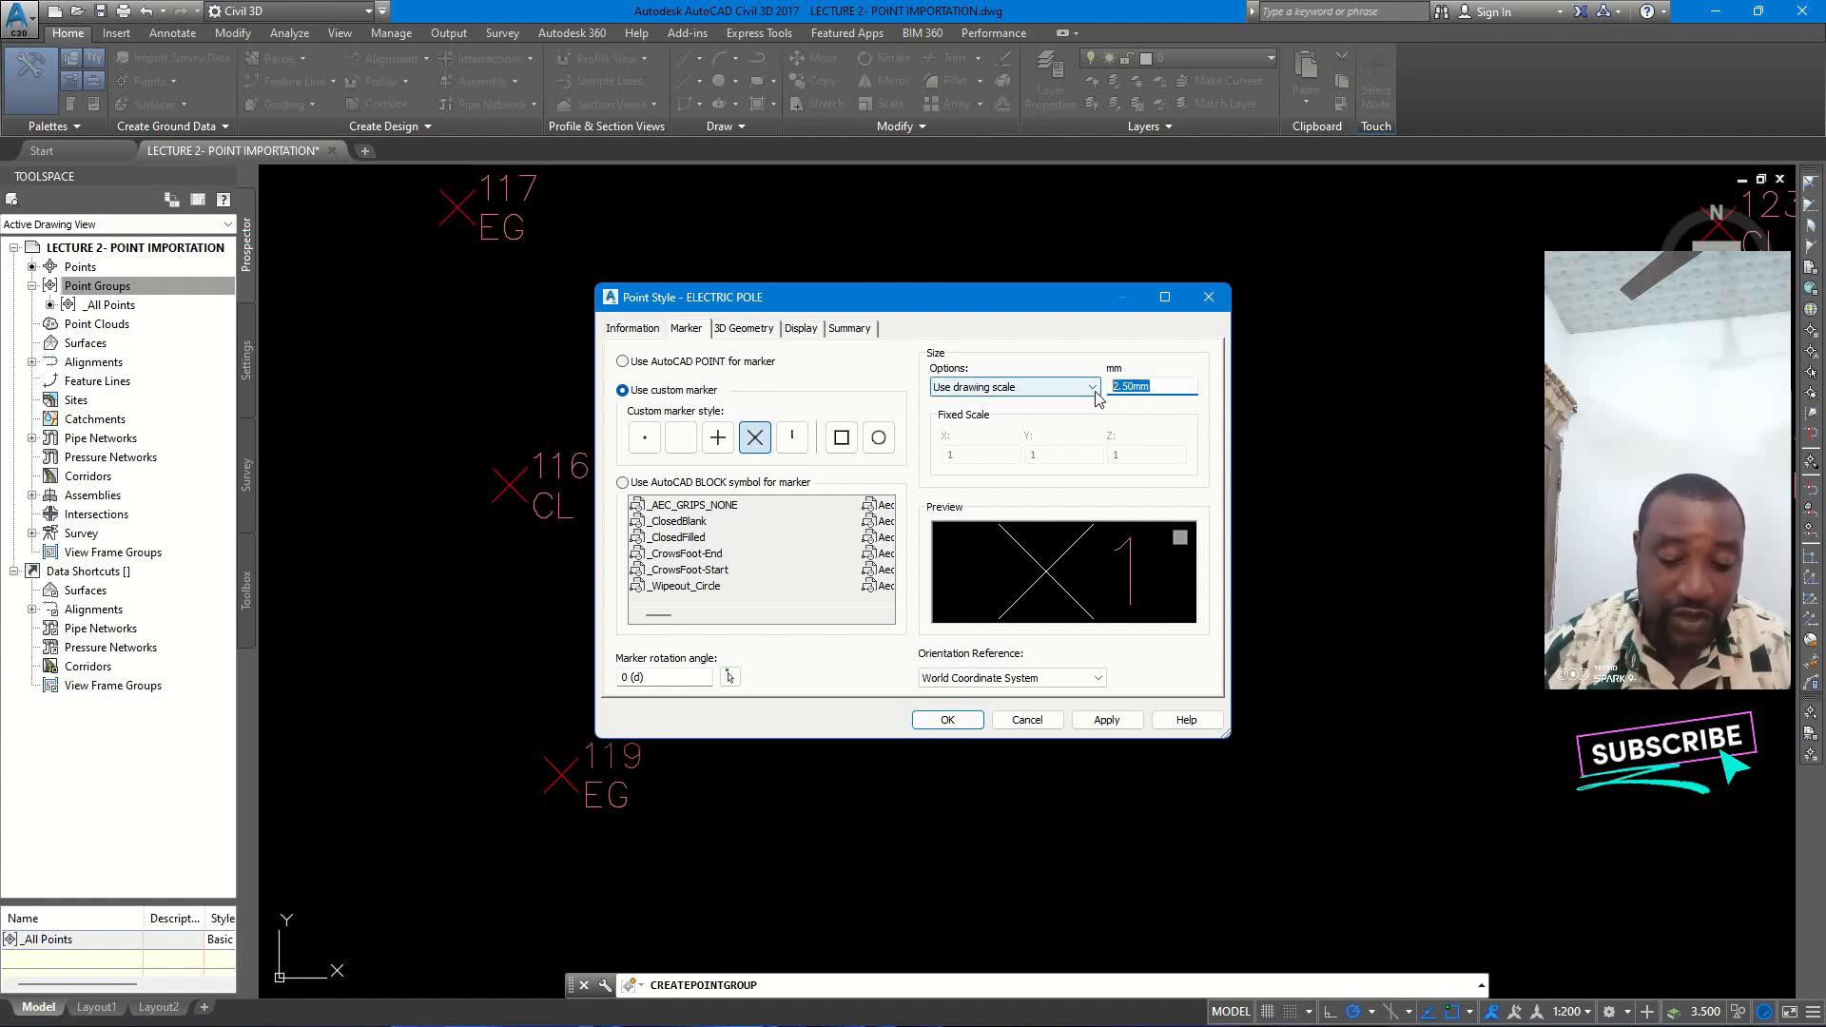
pyautogui.write('4')
pyautogui.click(1105, 563)
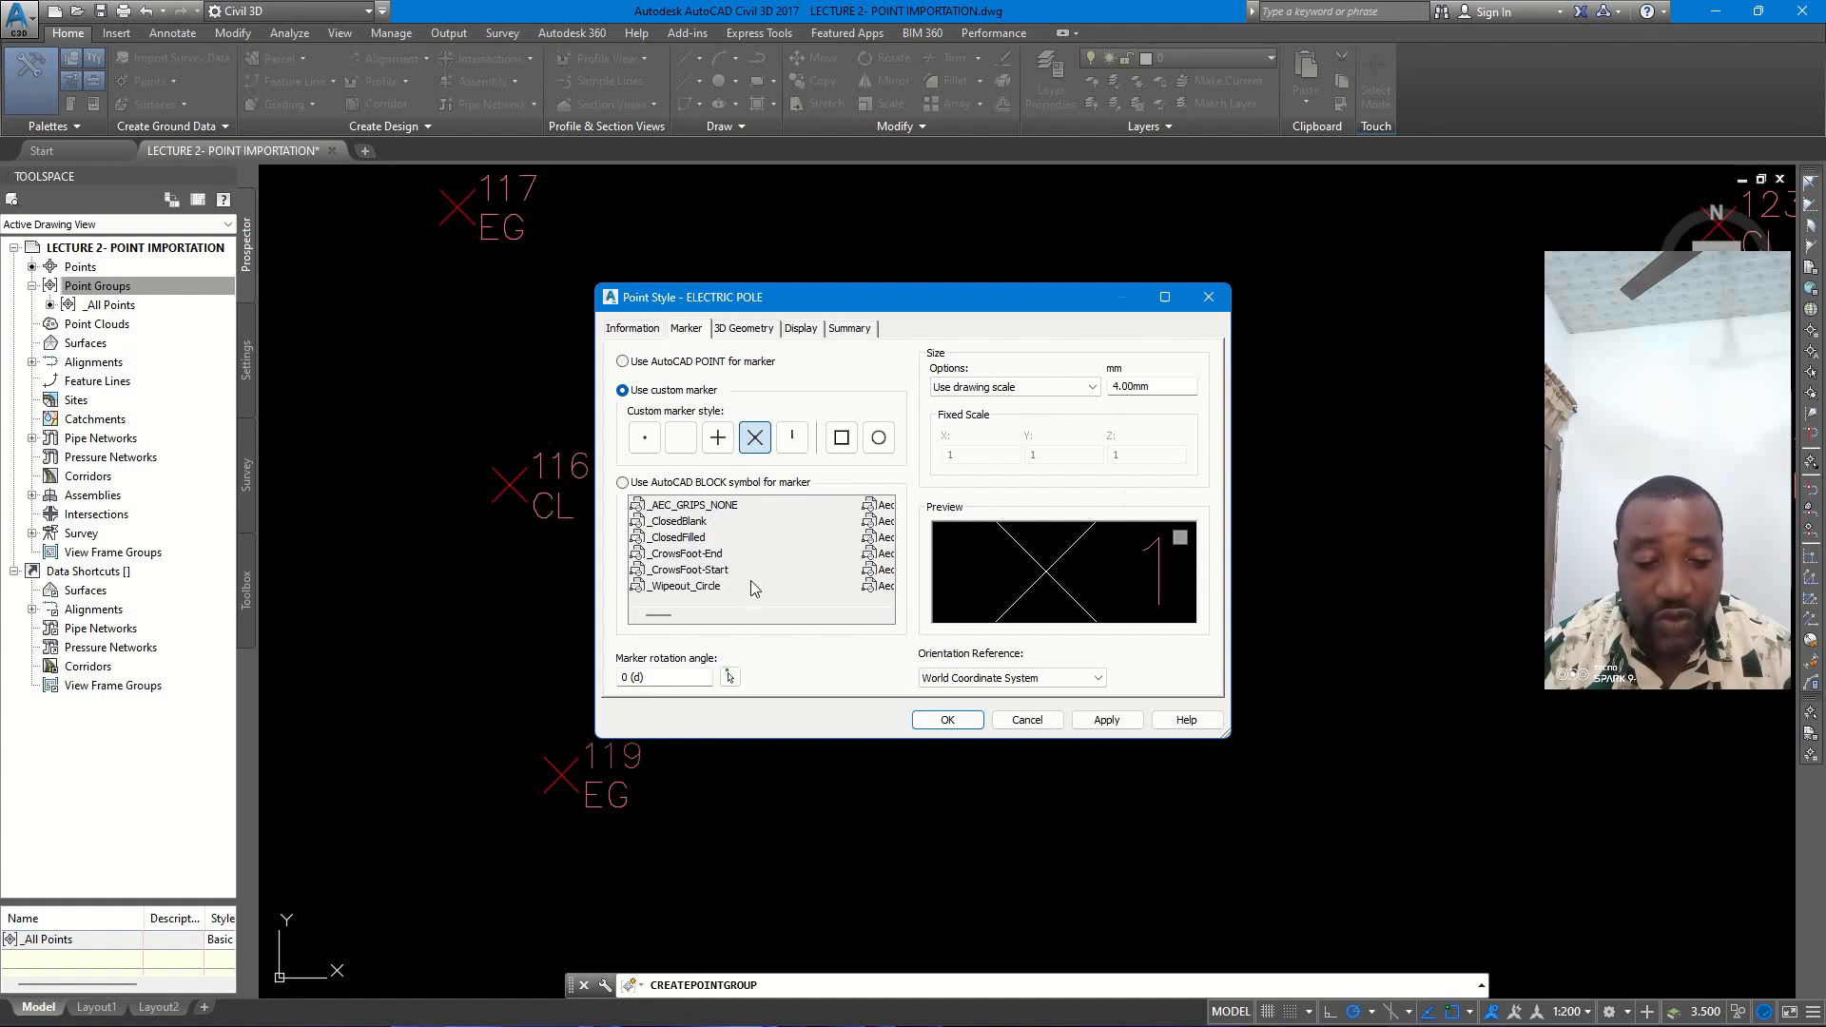
# - Use the Utility Pole AutoCAD block symbol as the marker of the ELECTRIC POLE point style
pyautogui.click(623, 483)
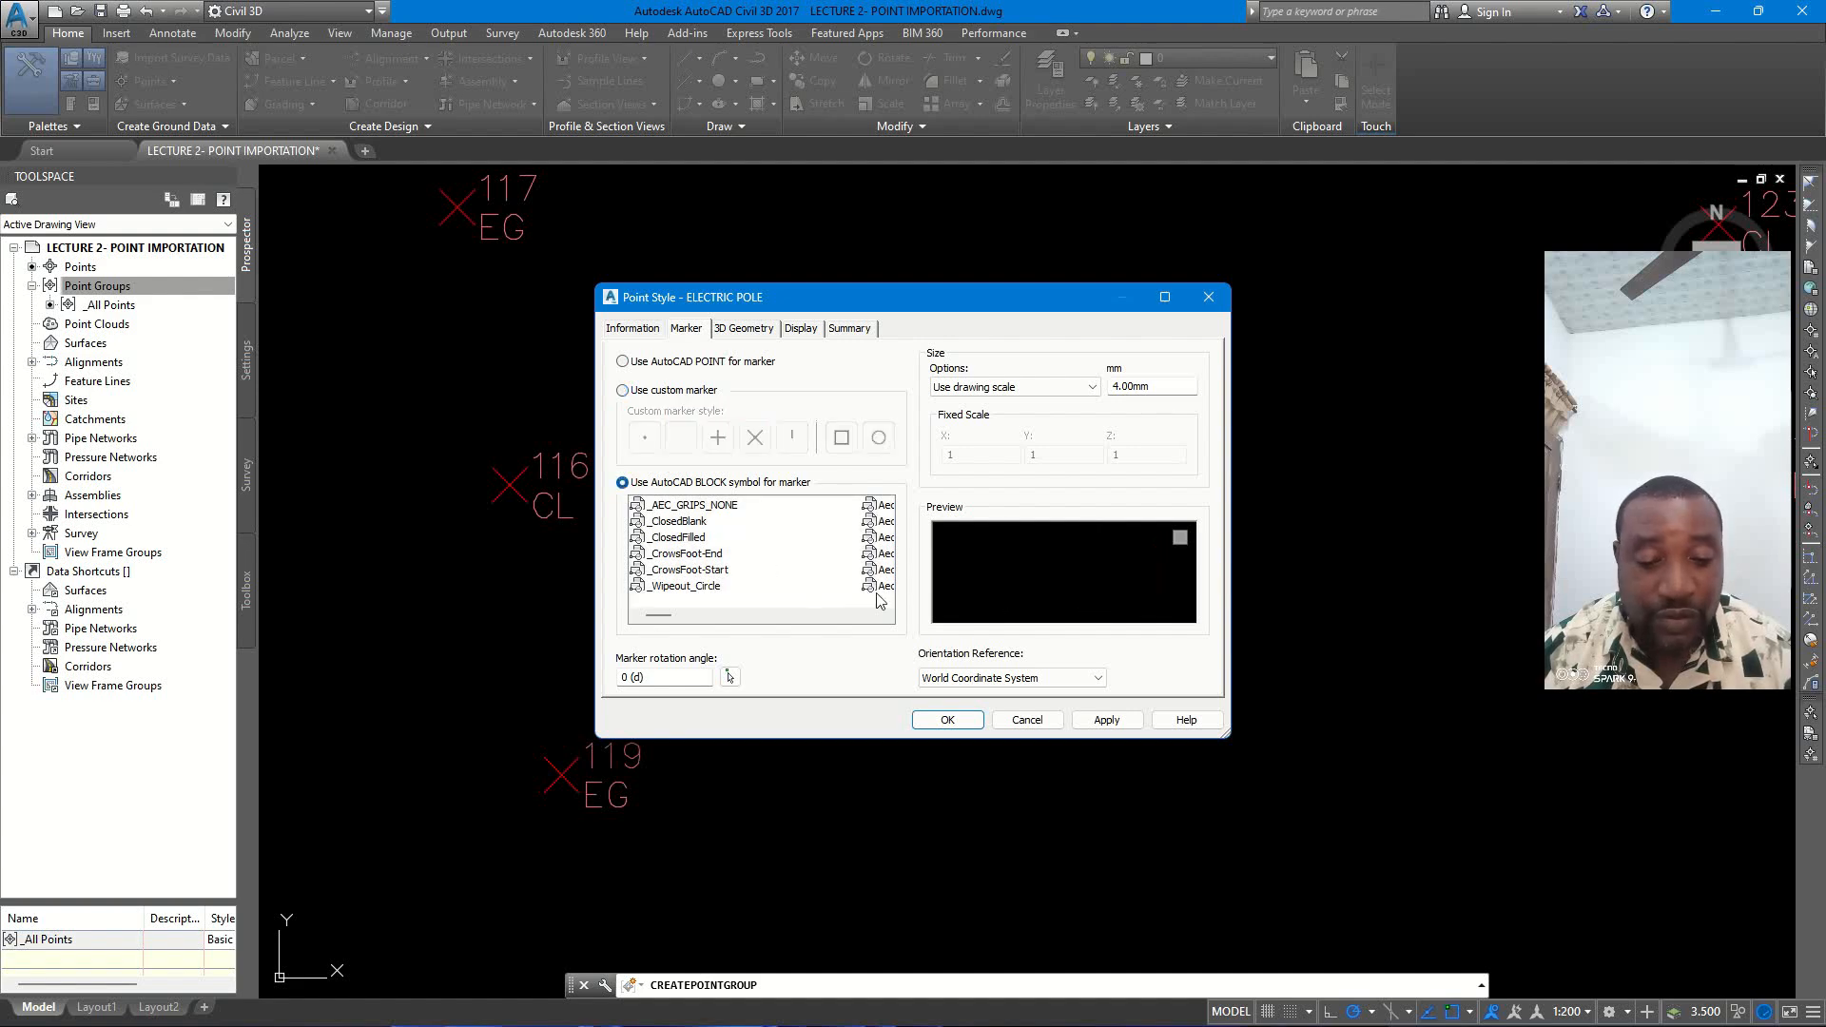
pyautogui.click(783, 617)
pyautogui.click(789, 616)
pyautogui.click(802, 616)
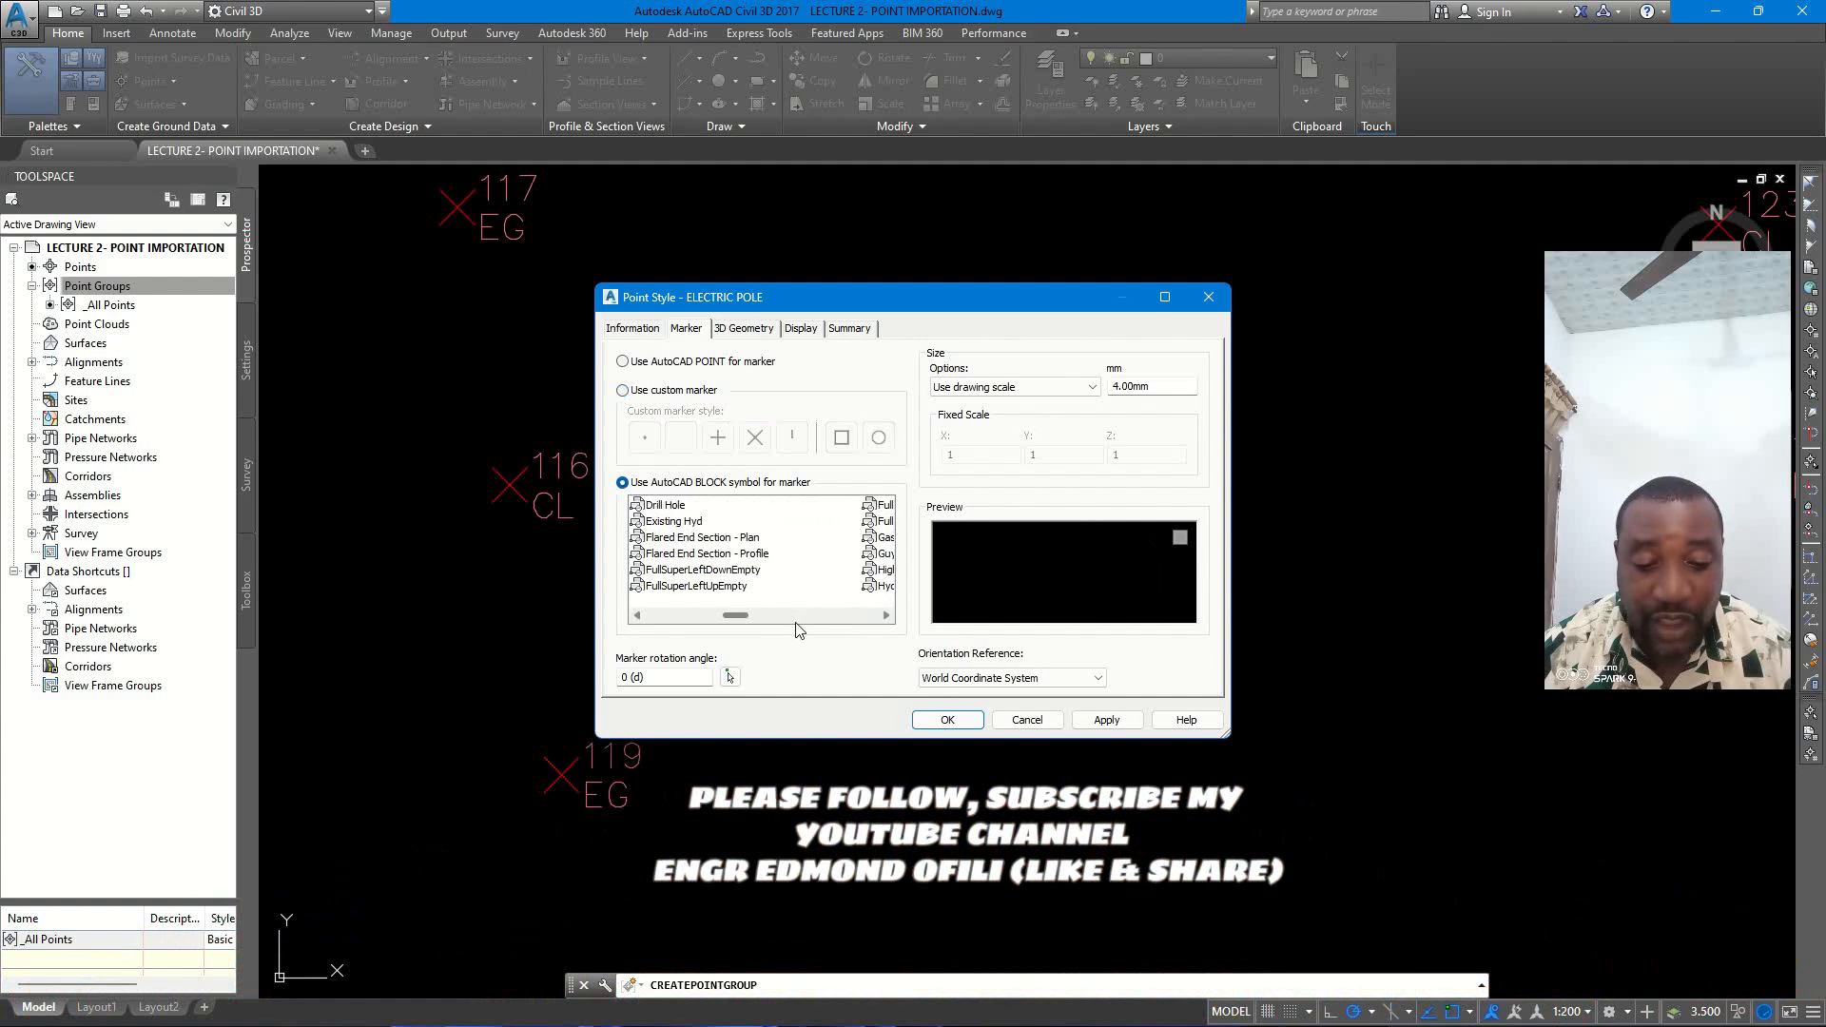
pyautogui.click(853, 577)
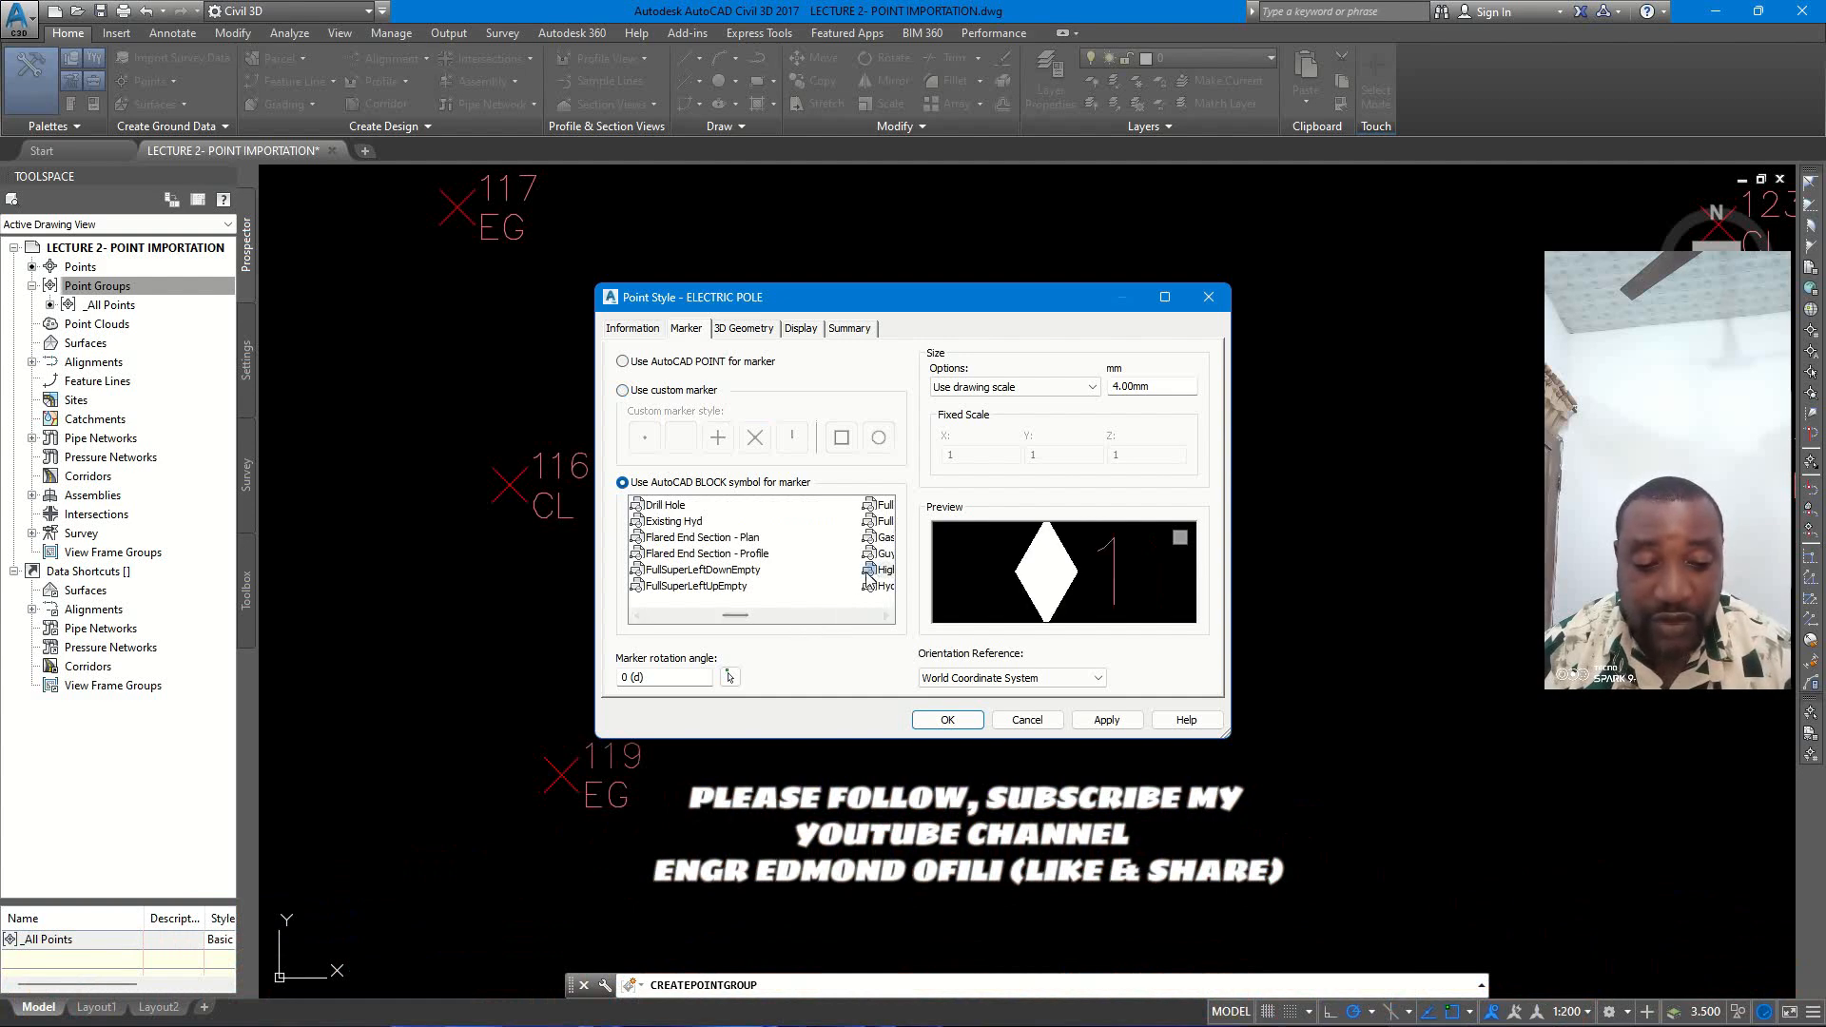
pyautogui.click(847, 616)
pyautogui.click(846, 617)
pyautogui.click(851, 618)
pyautogui.click(861, 618)
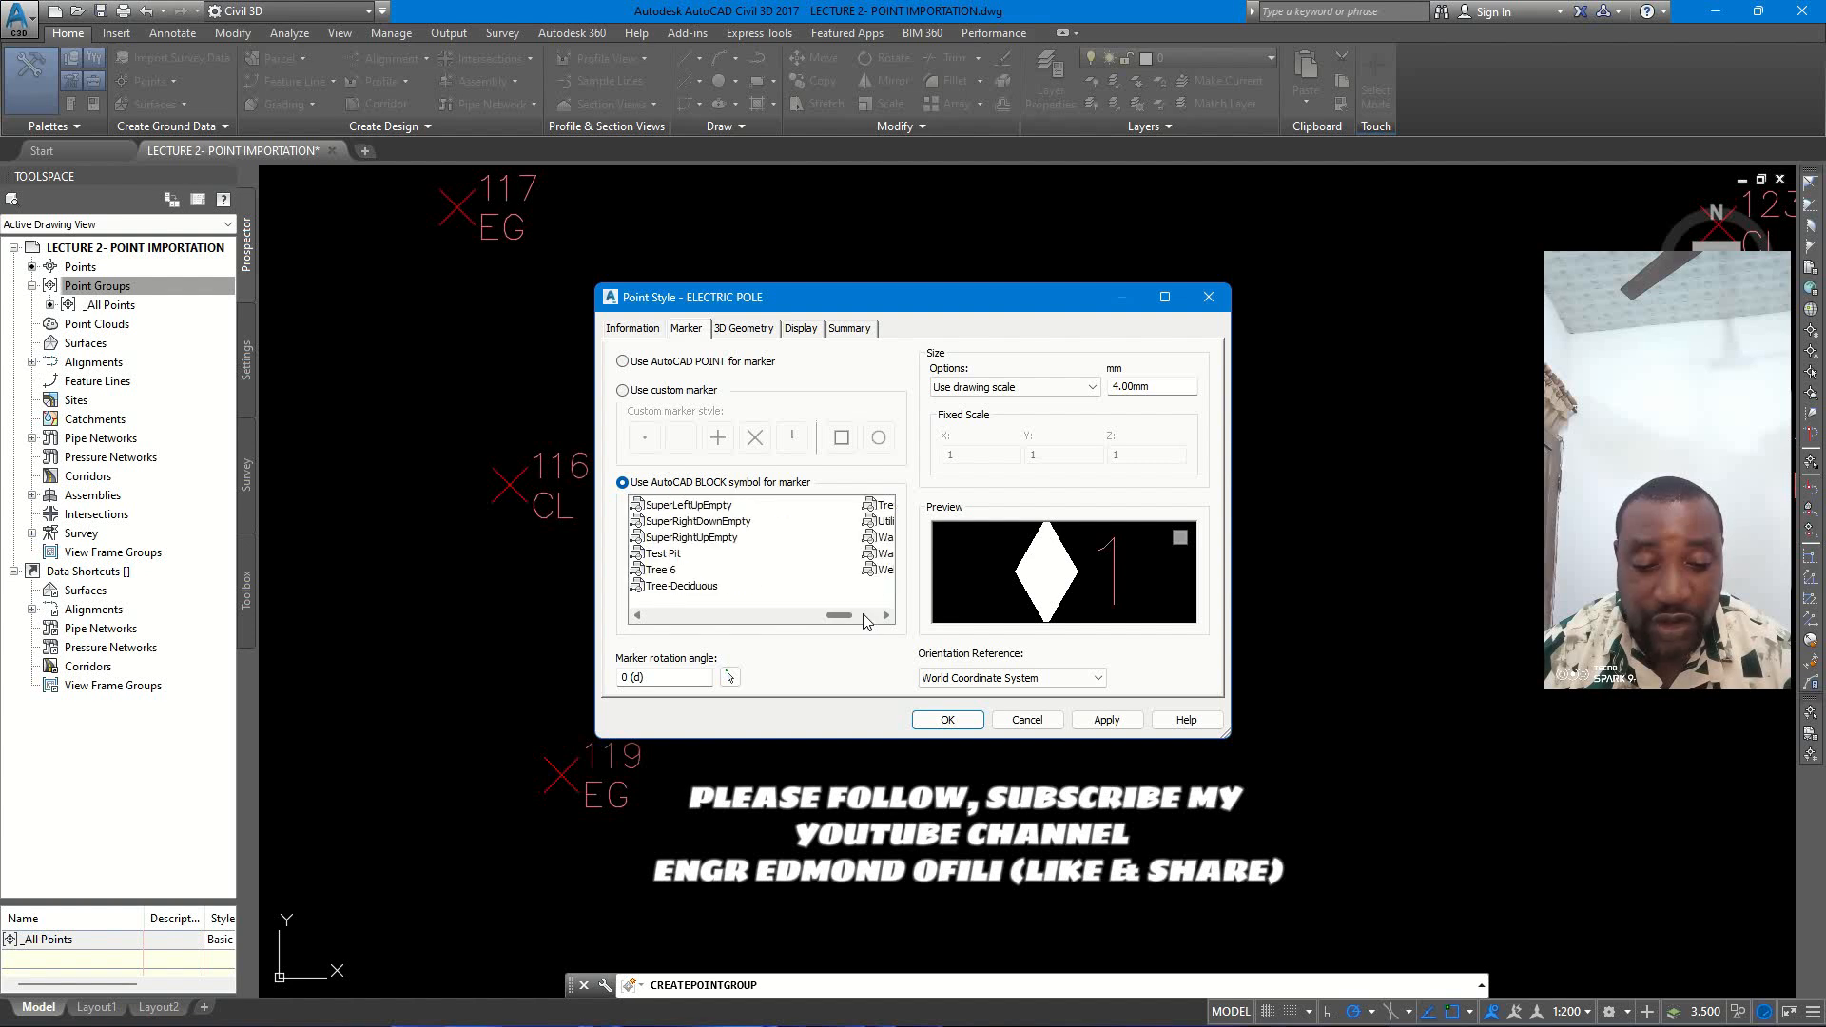
pyautogui.click(861, 617)
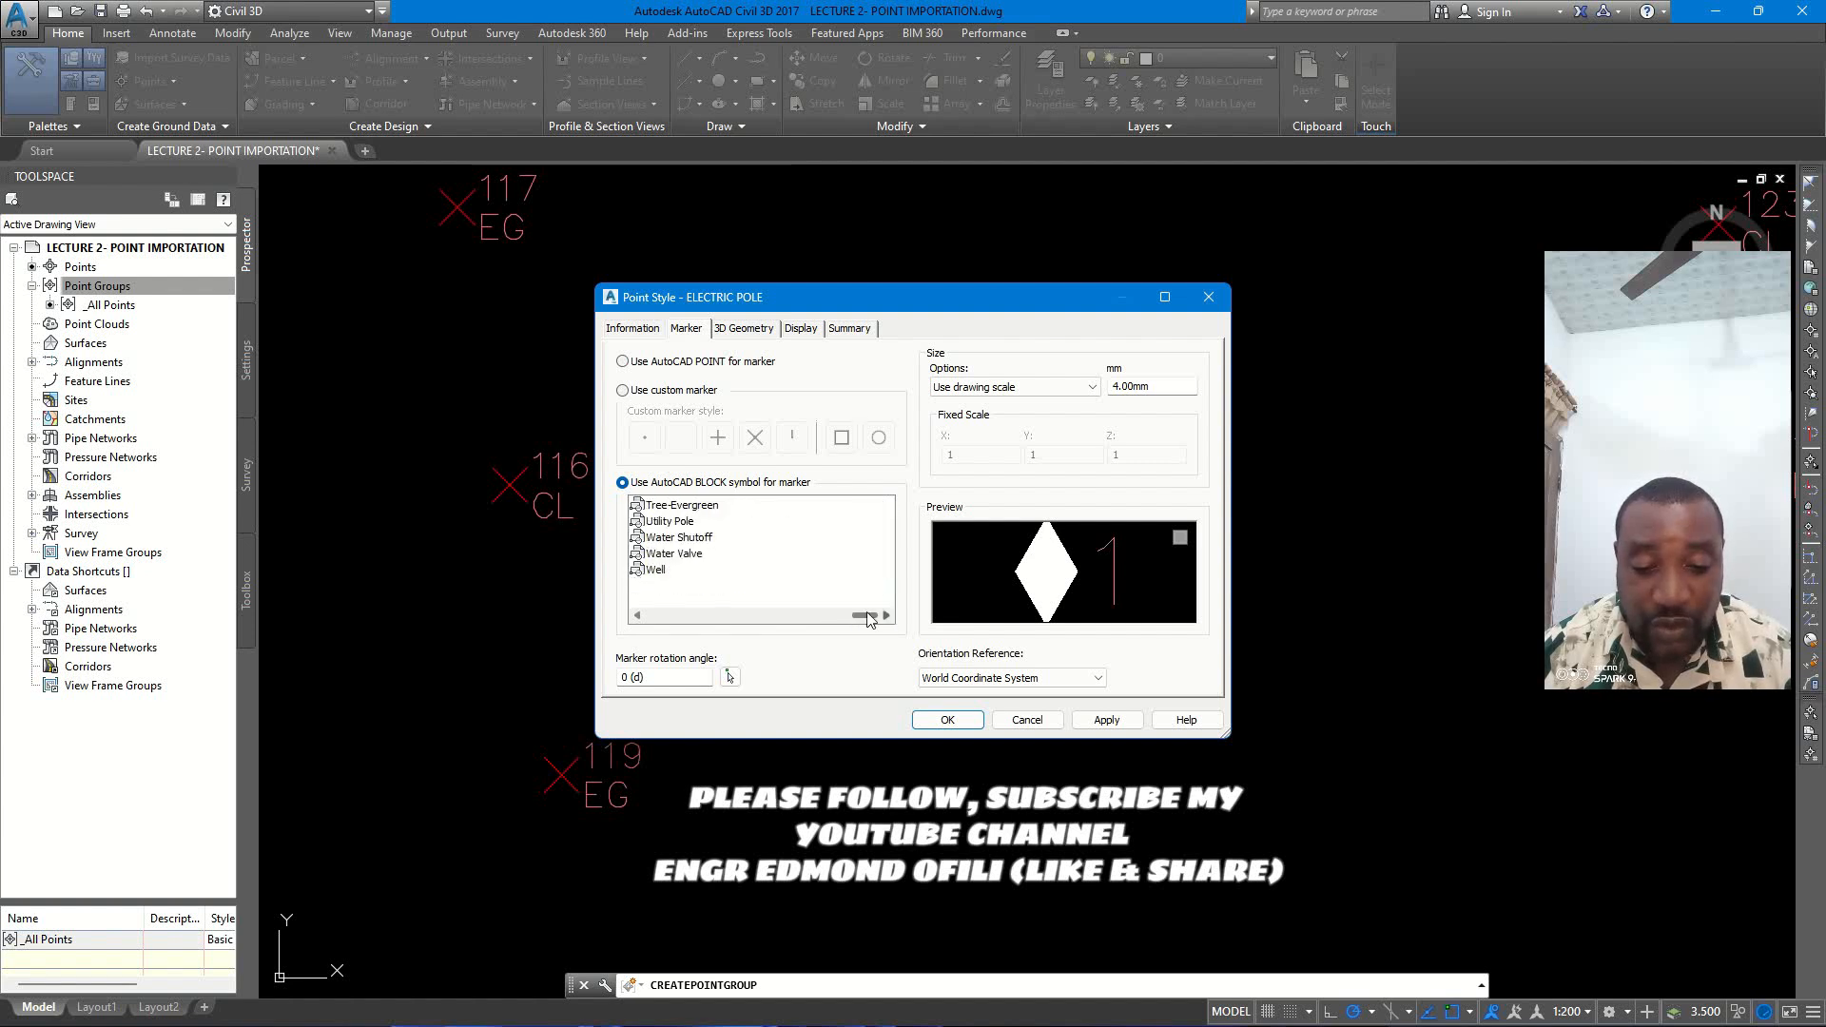
pyautogui.click(677, 523)
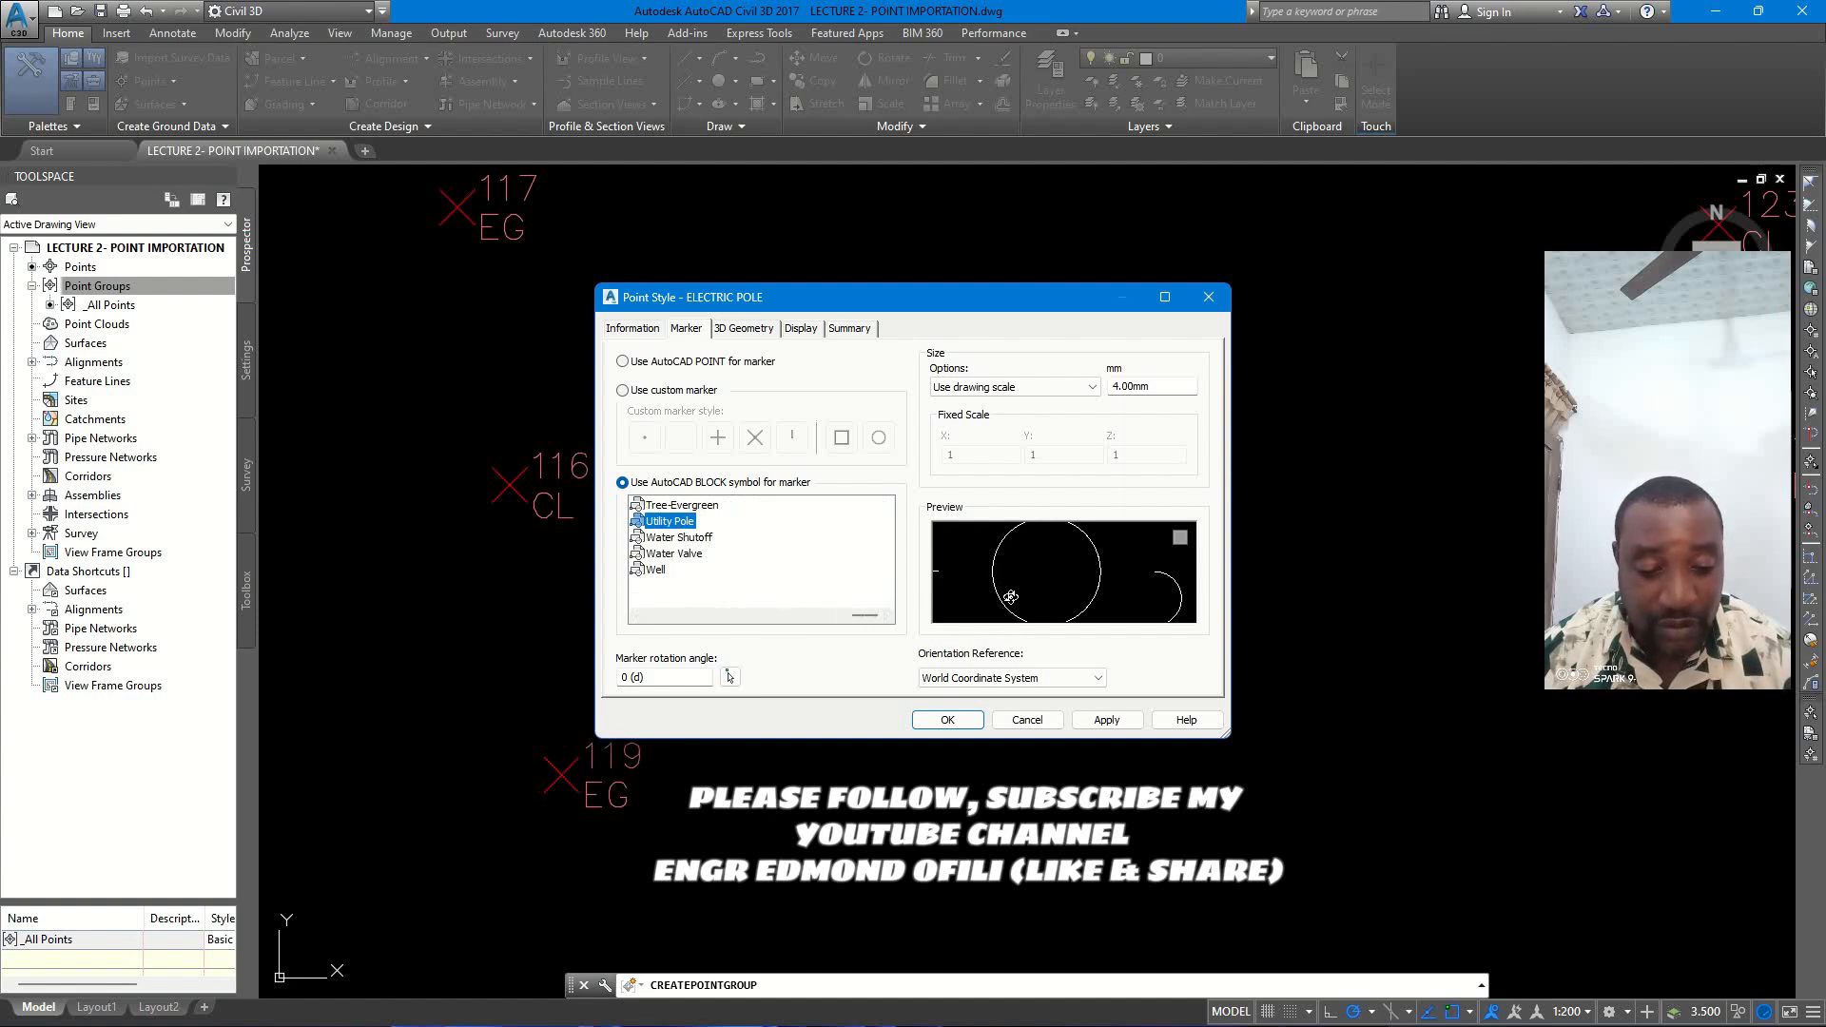
# - Set the Utility Pole marker's size to 3 mm
pyautogui.doubleClick(1132, 386)
pyautogui.write('3')
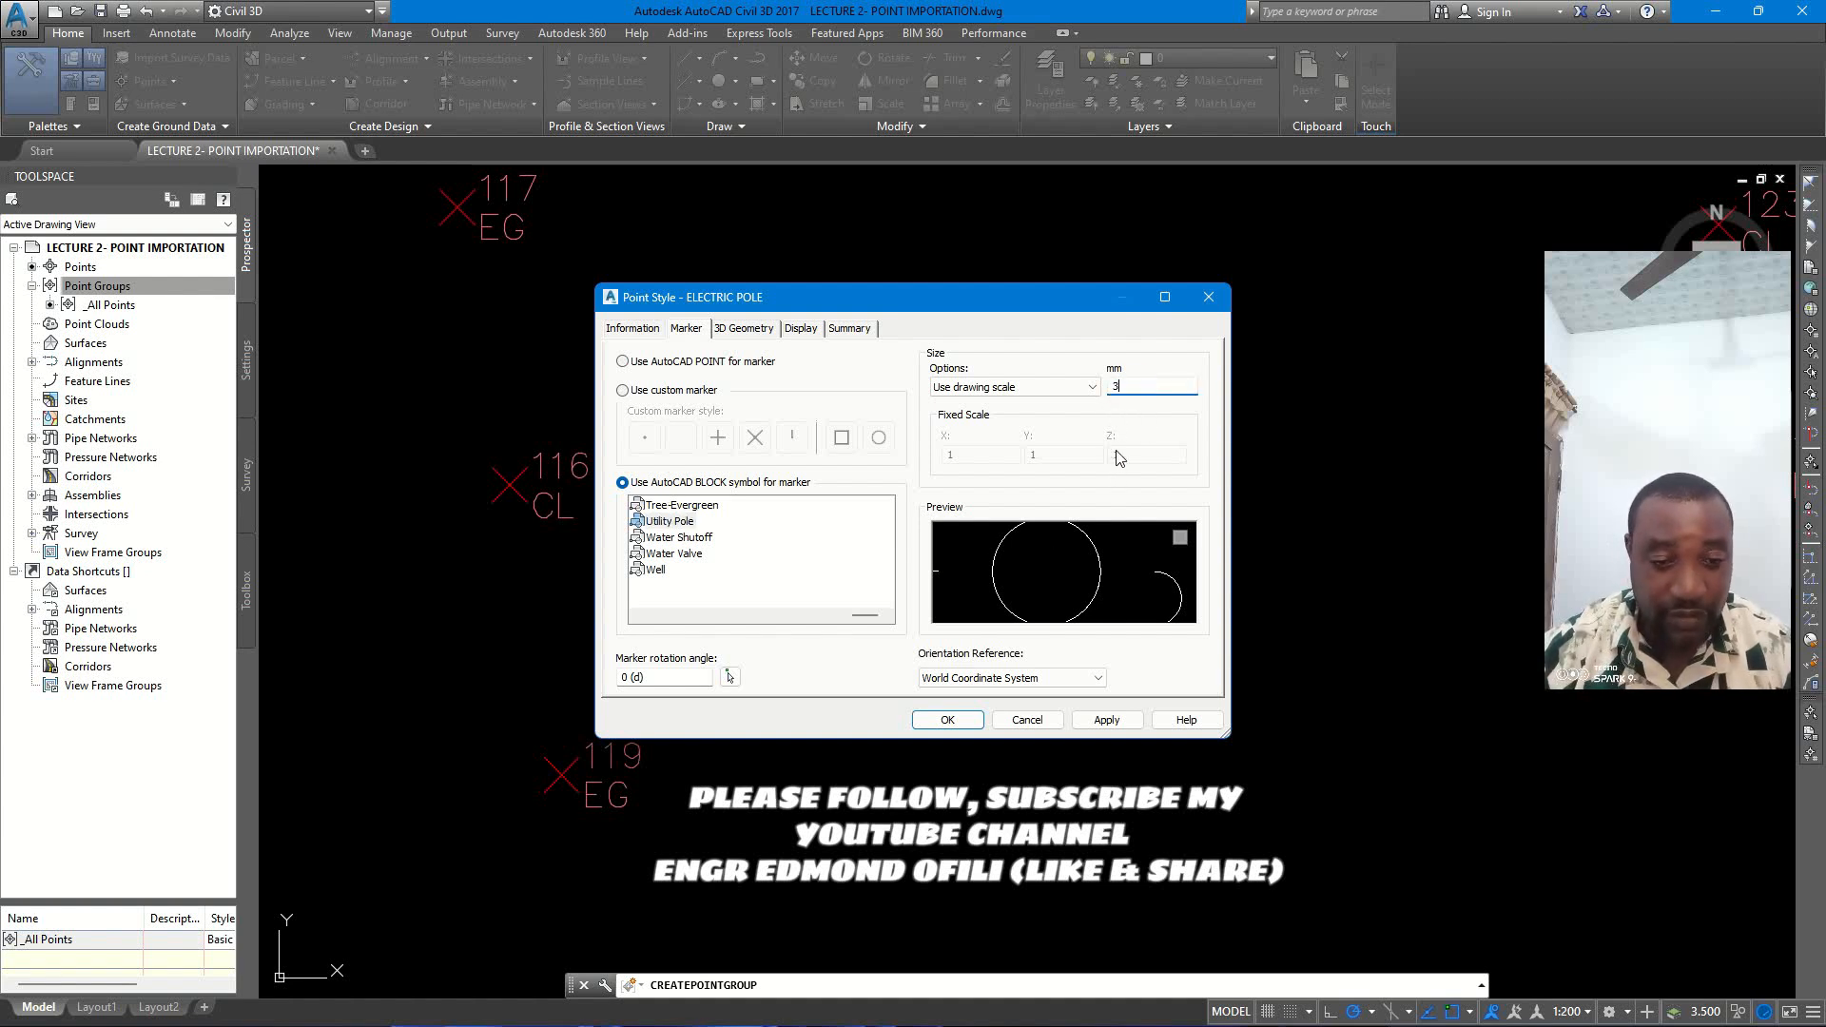
pyautogui.click(1073, 561)
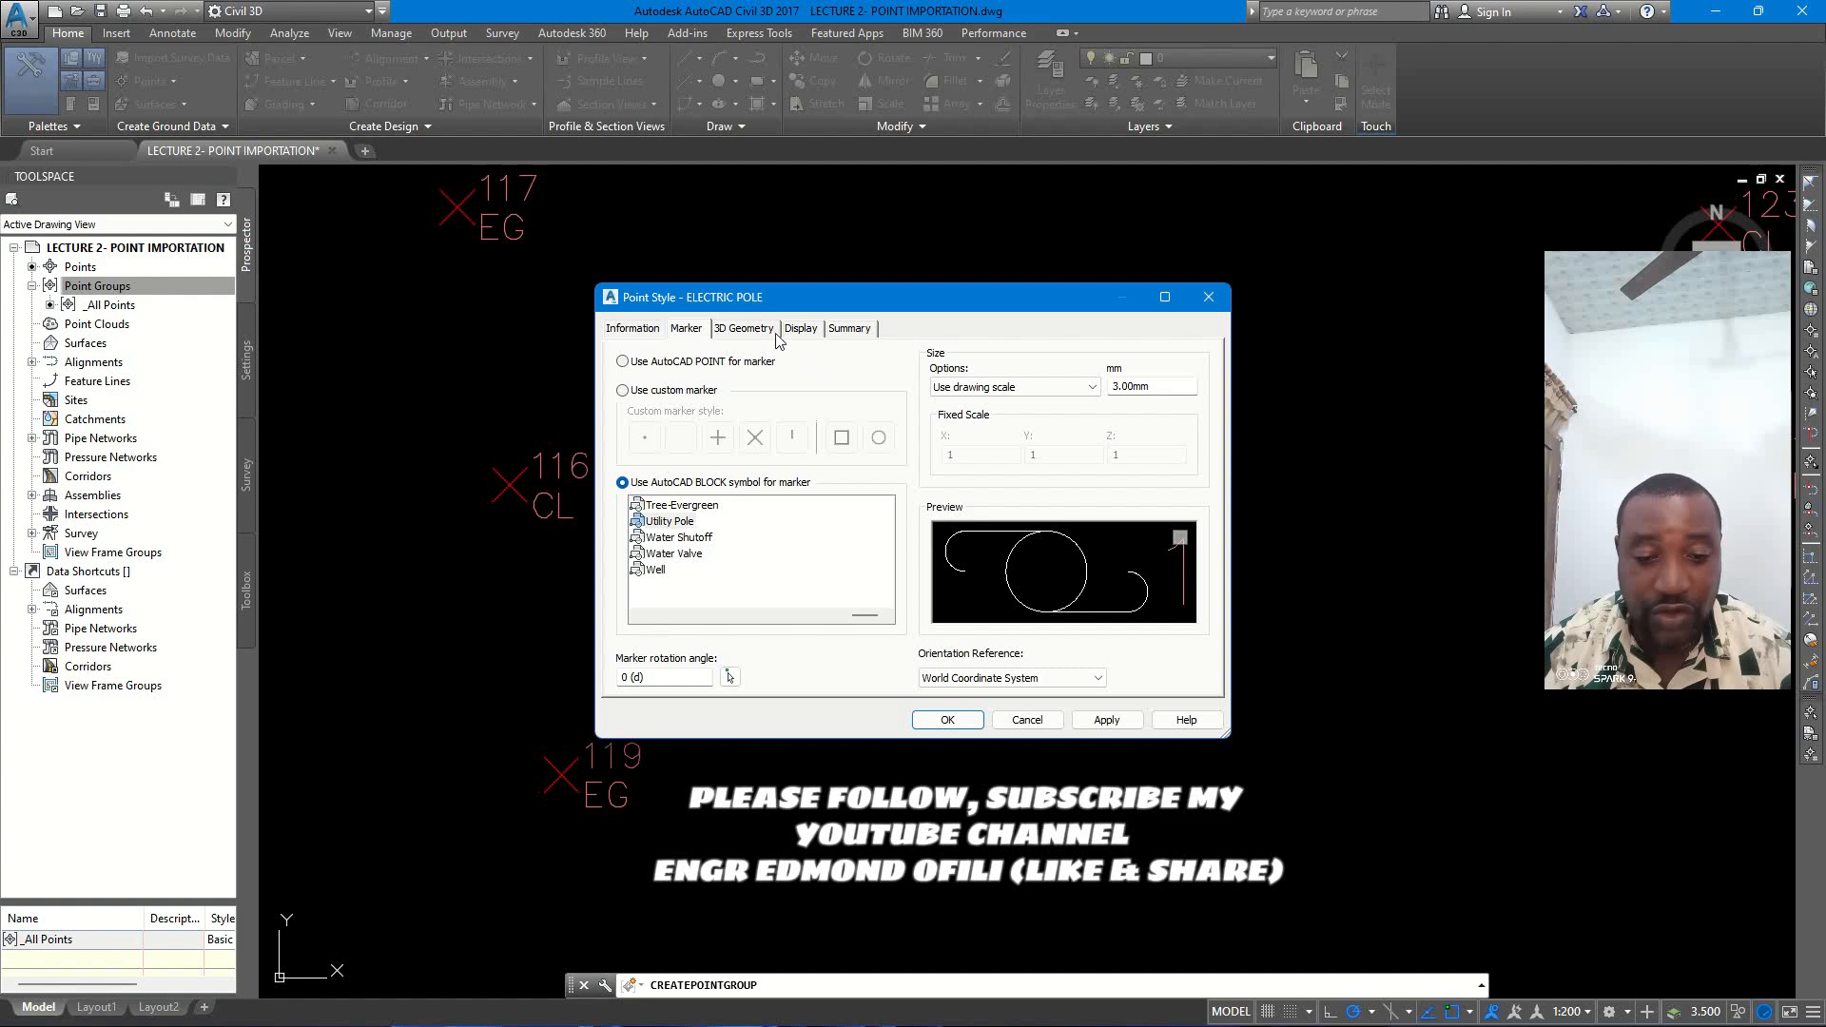
# - Set the ELECTRIC POLE point style's marker color to index color 210 in plan view and accept the style
pyautogui.click(798, 329)
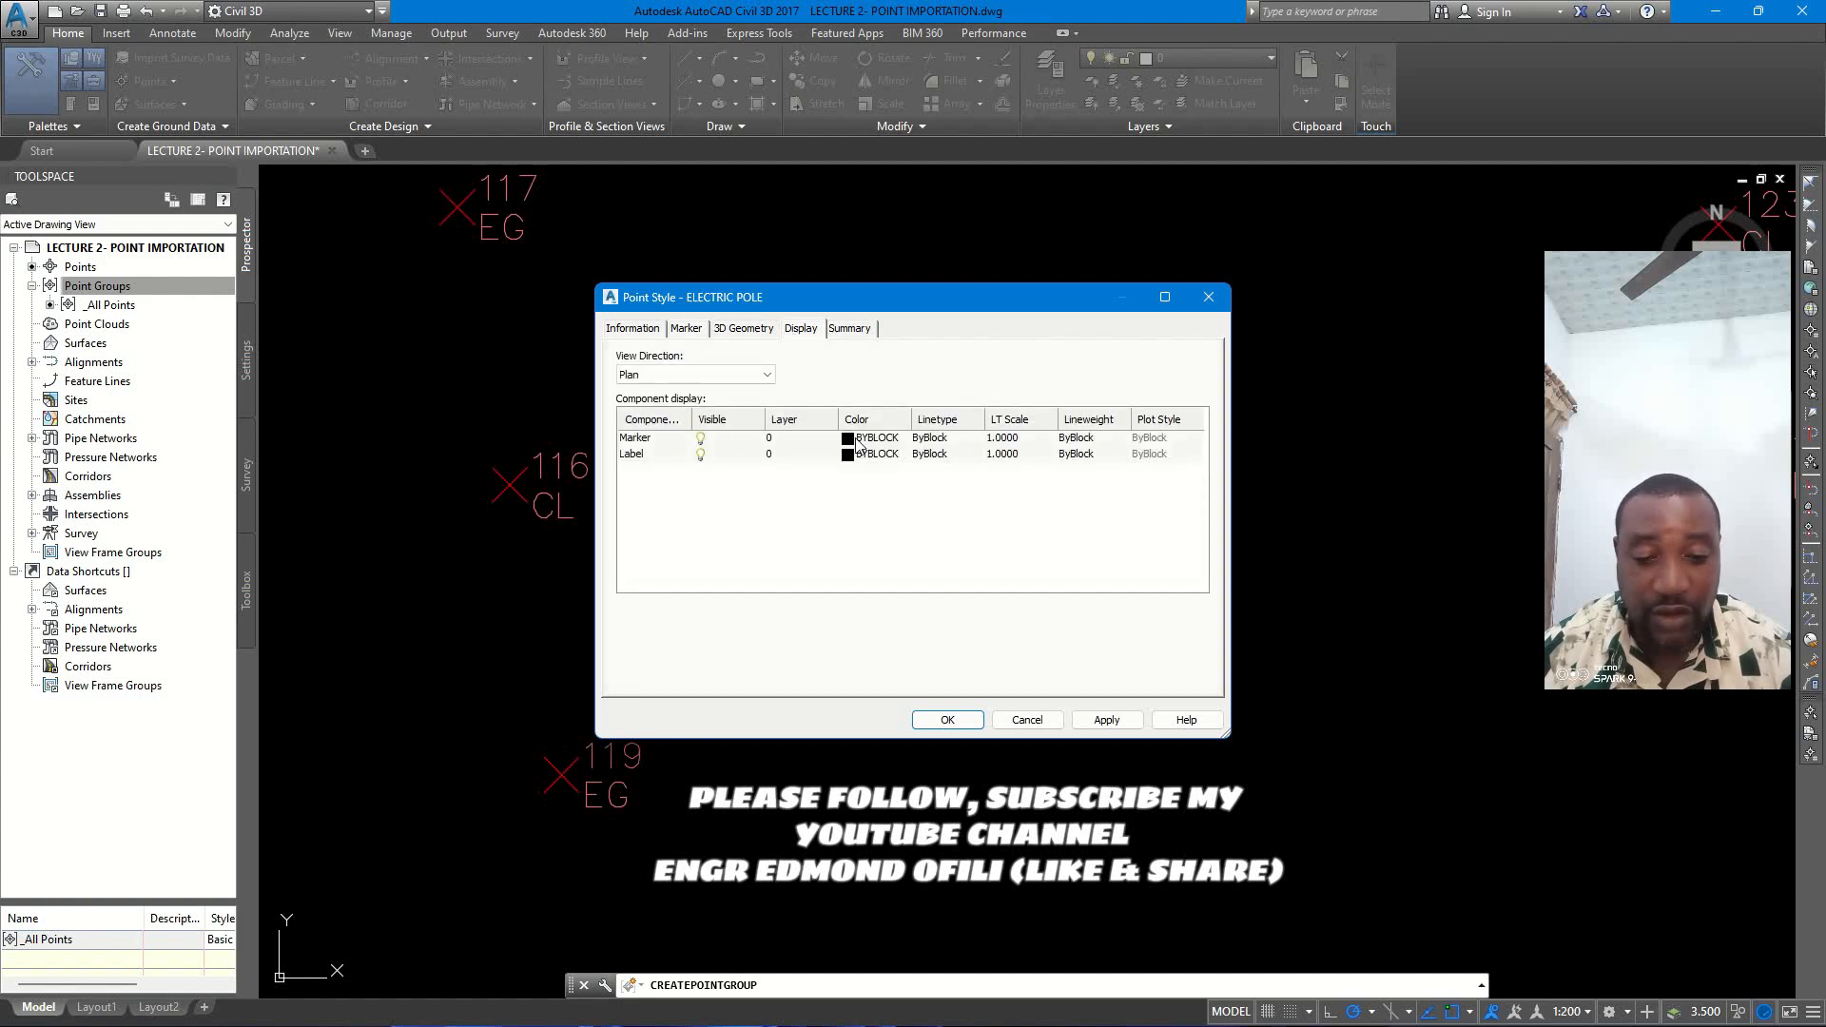
pyautogui.click(857, 440)
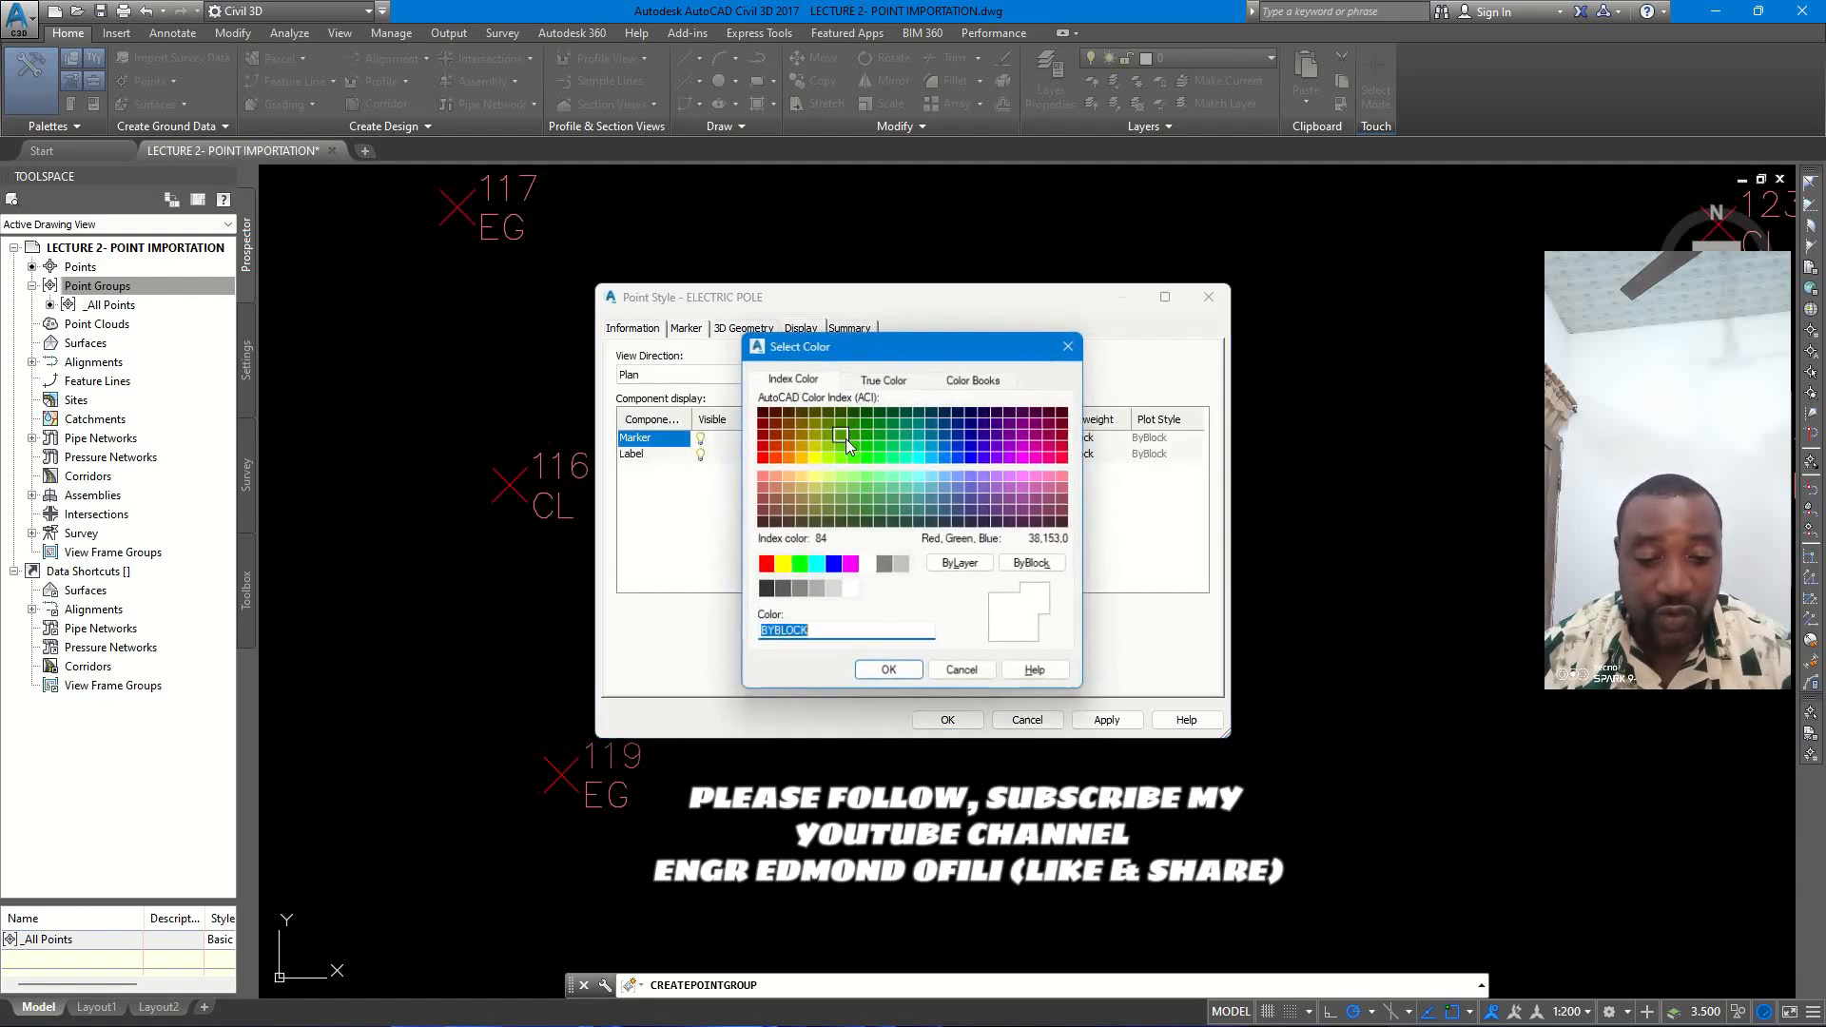
pyautogui.click(840, 433)
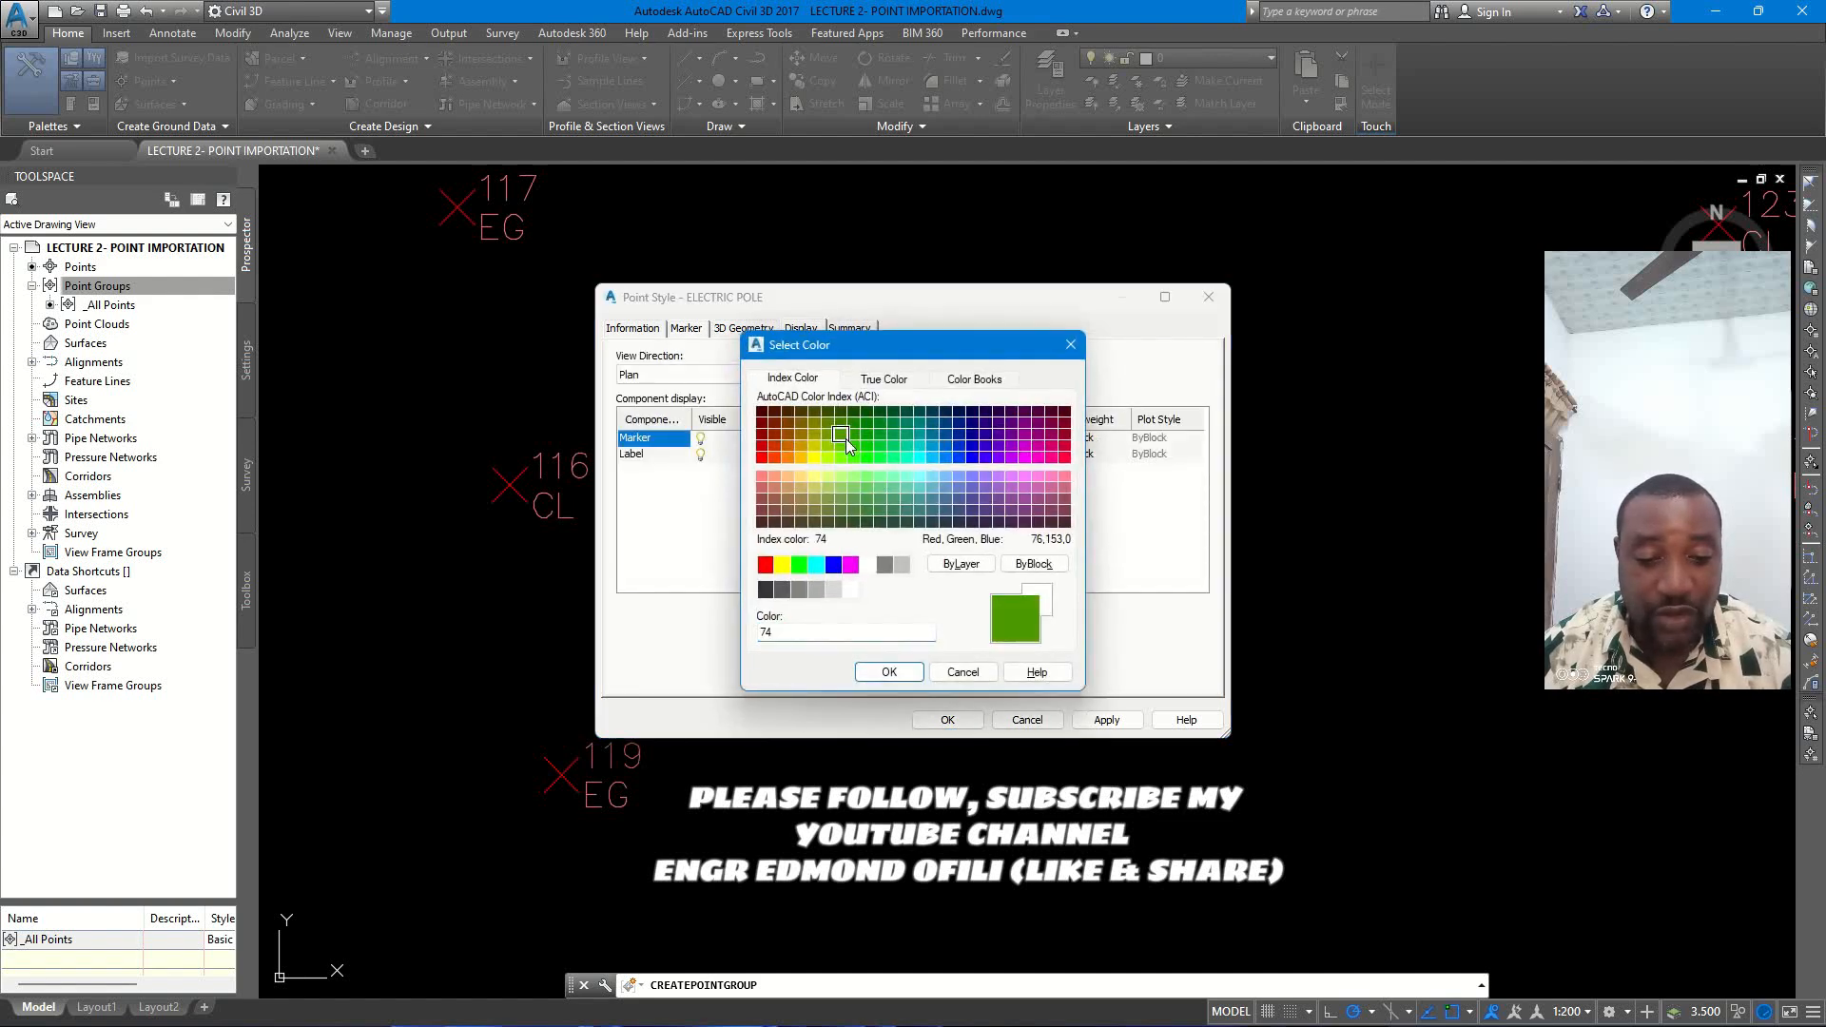
pyautogui.click(1024, 456)
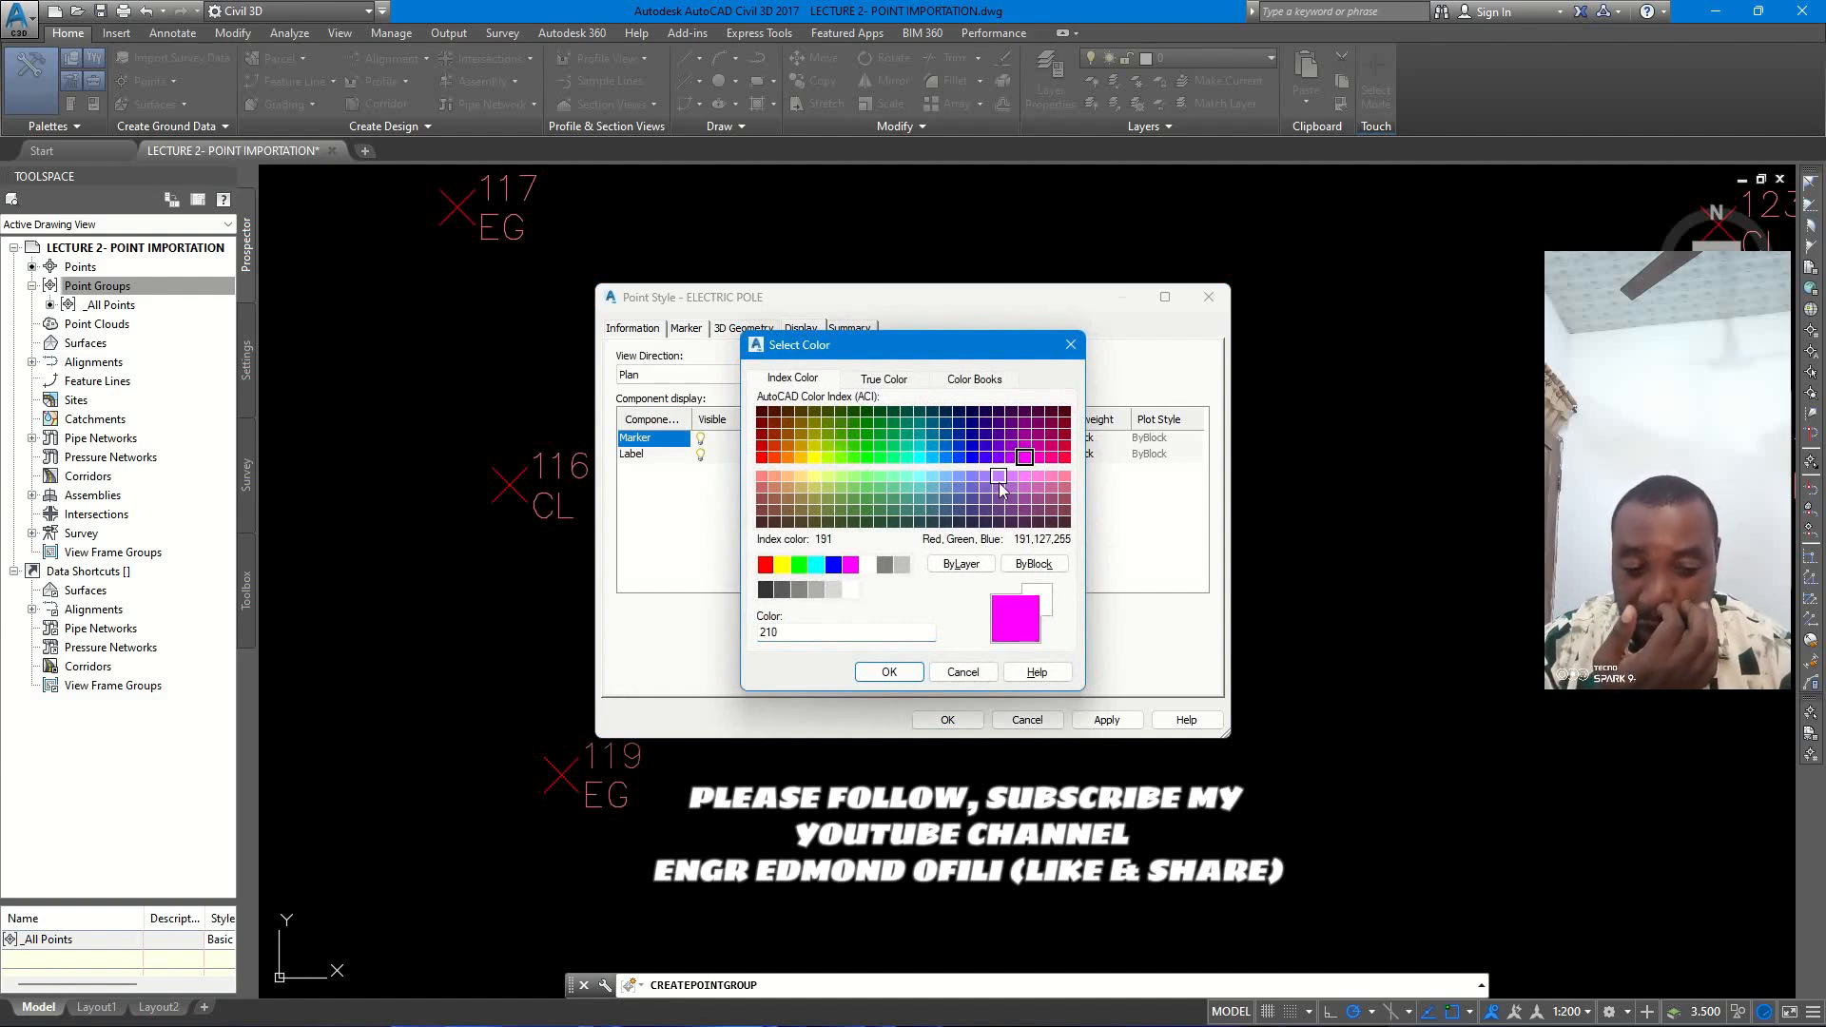
pyautogui.click(888, 672)
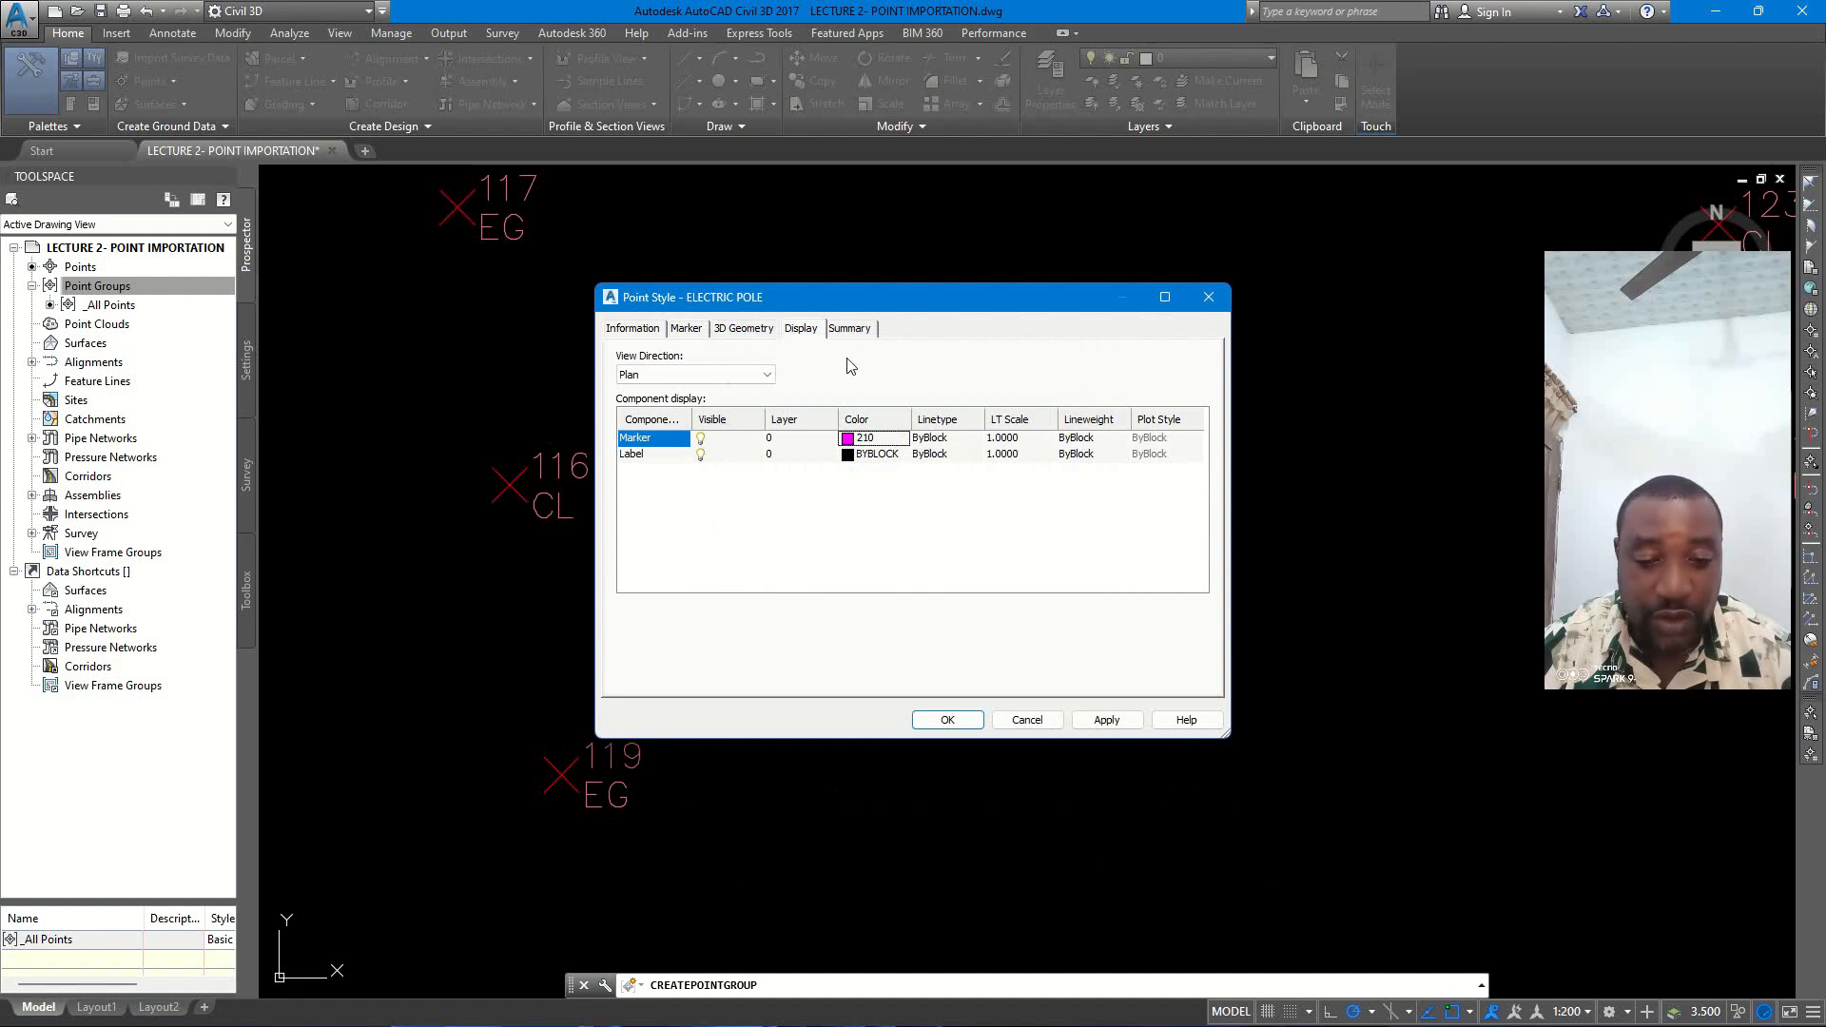
pyautogui.click(948, 719)
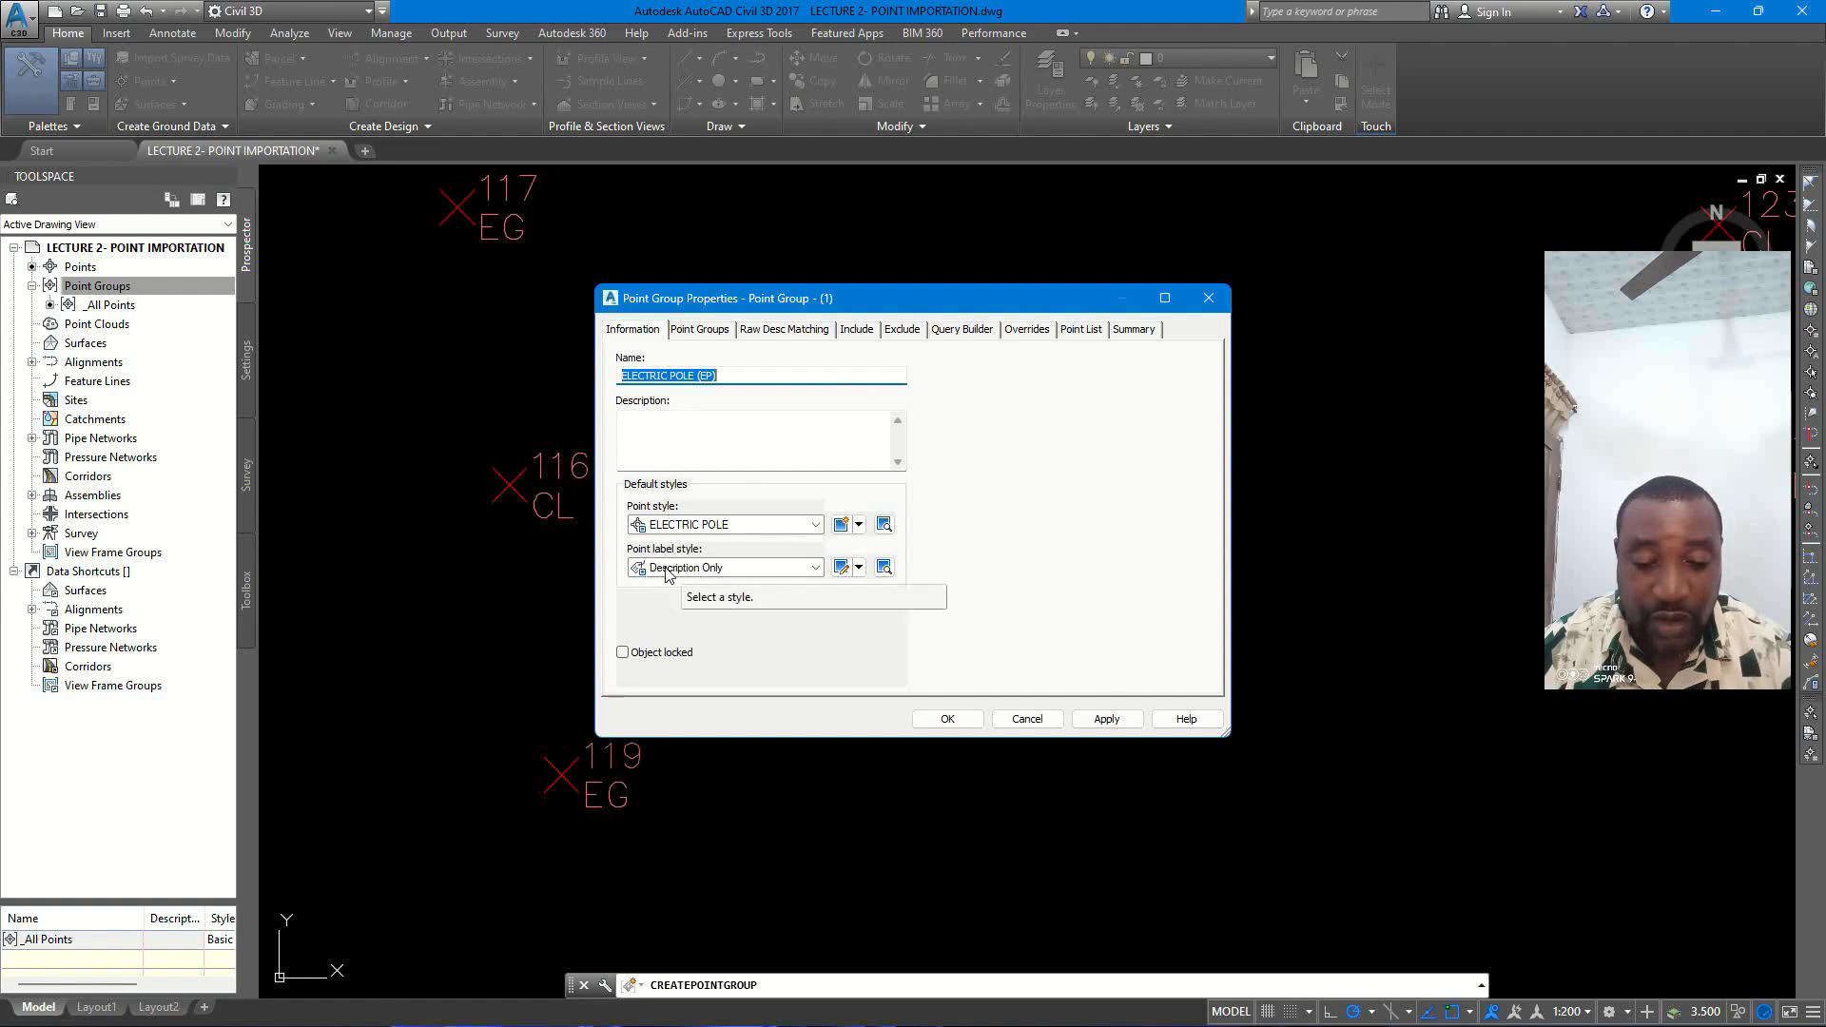
# - Keep Description Only as the point label style and finish creating the ELECTRIC POLE (EP) point group
pyautogui.click(815, 568)
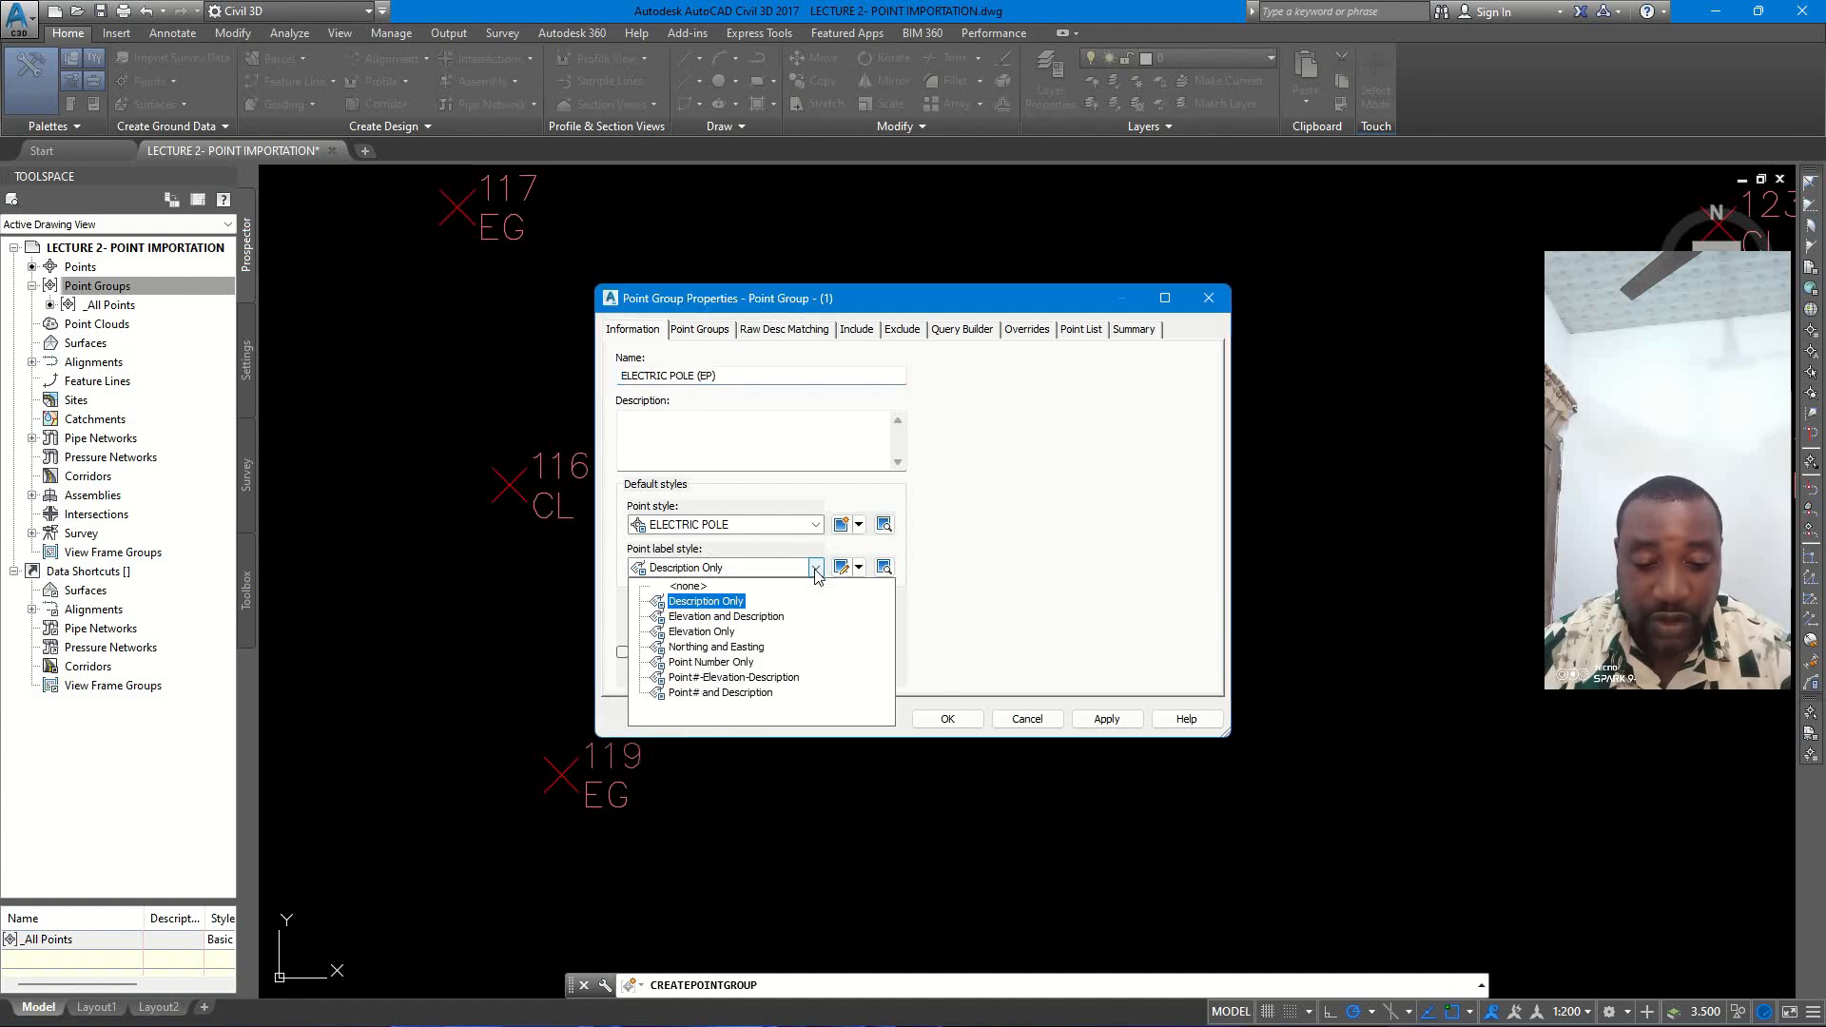
pyautogui.click(815, 569)
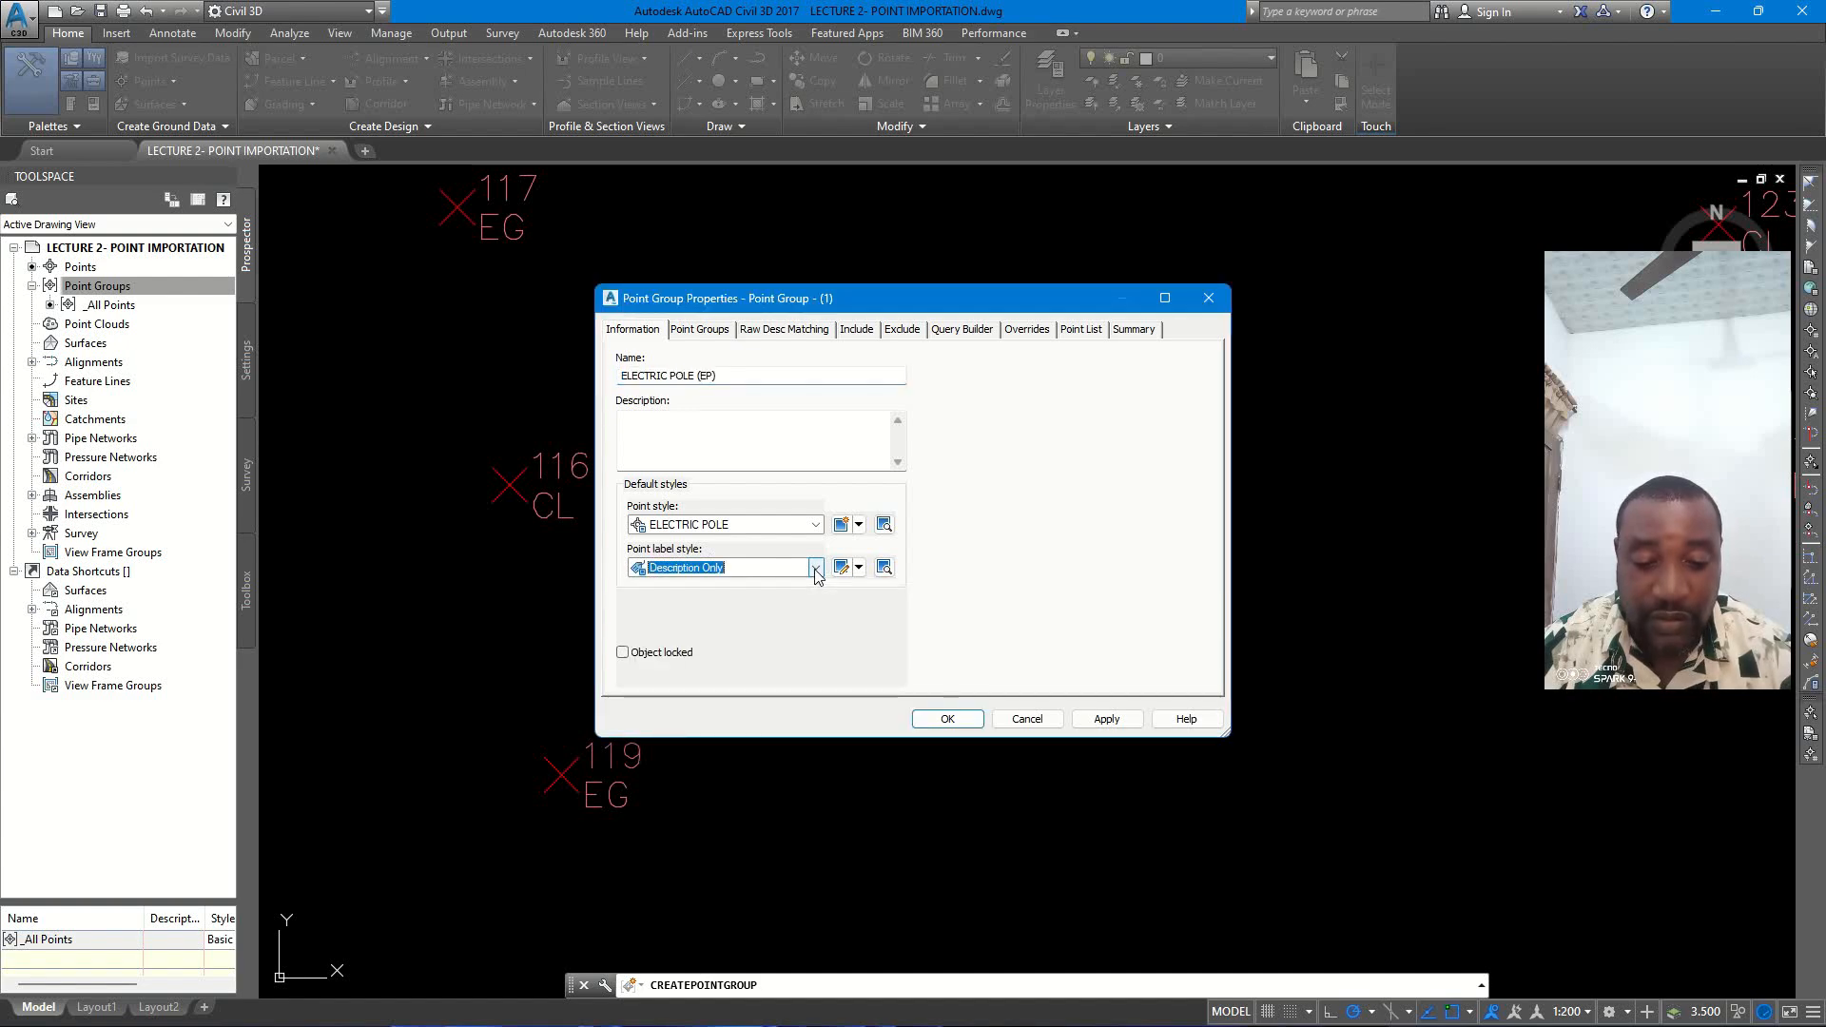
pyautogui.click(703, 330)
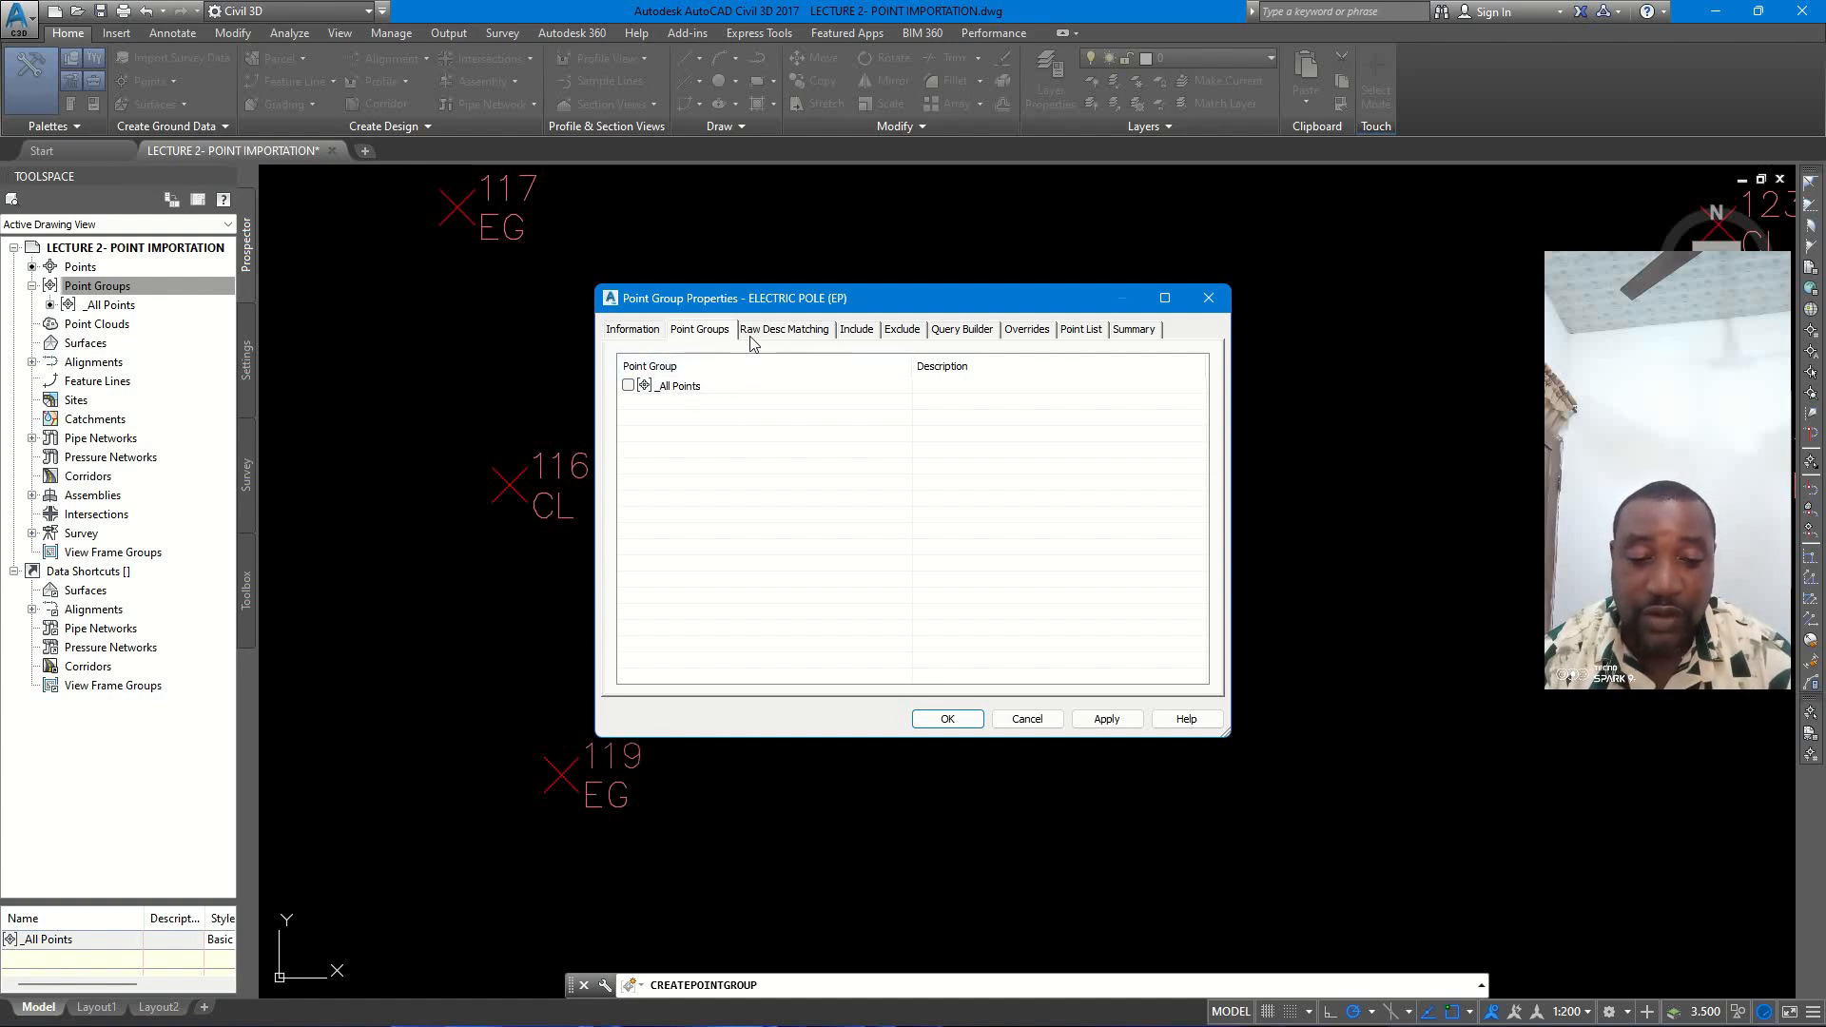
pyautogui.click(966, 719)
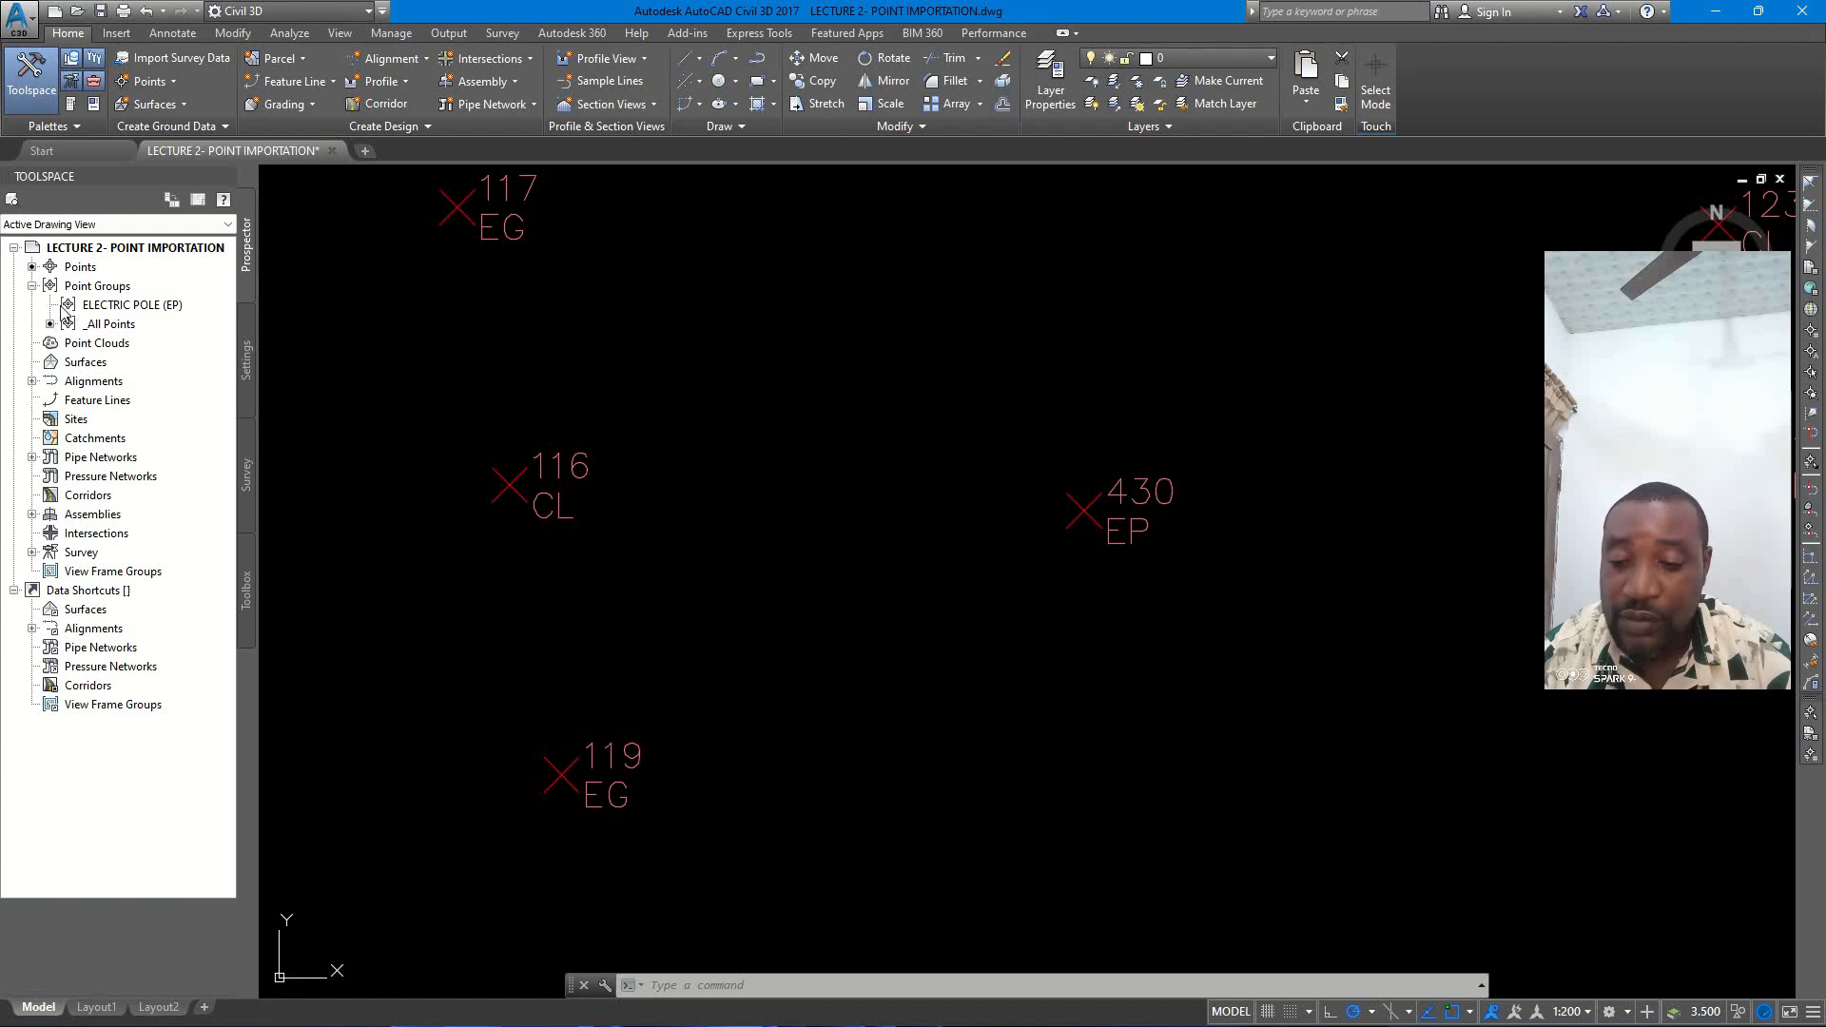
# - Open the ELECTRIC POLE (EP) point group's properties and bring up its criteria for including points
pyautogui.click(104, 306)
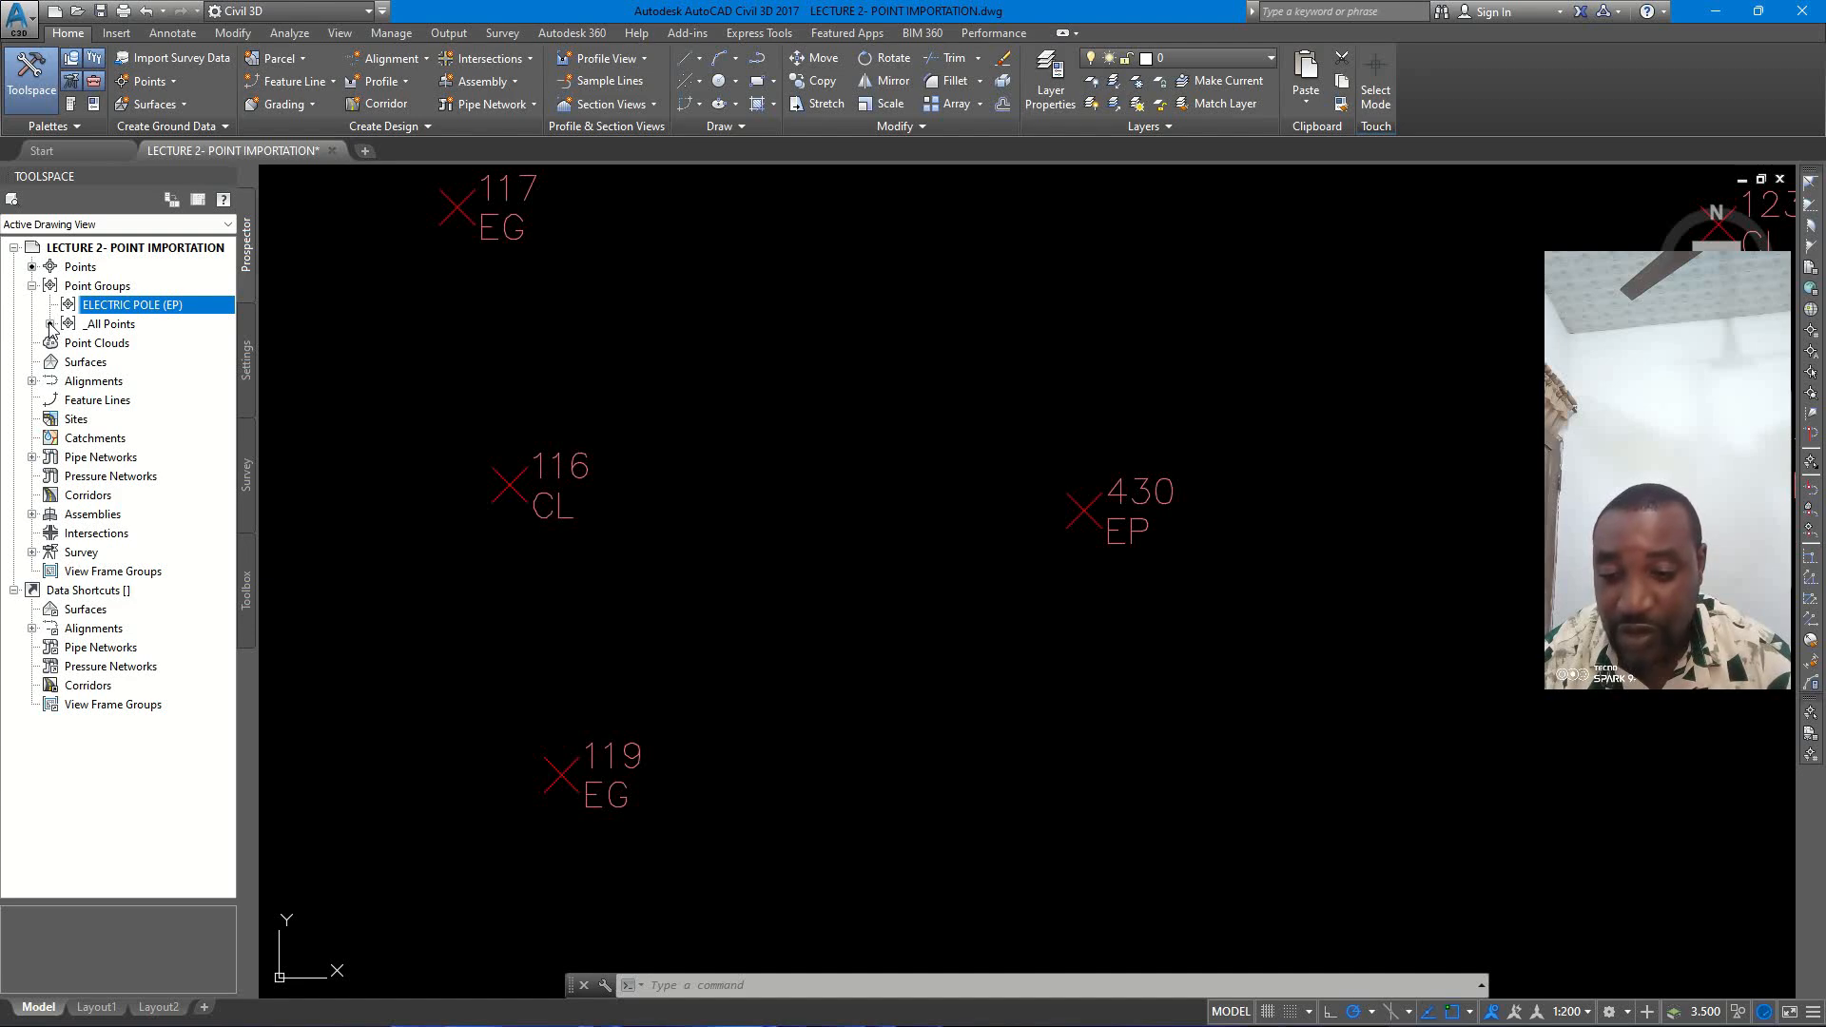
pyautogui.rightClick(111, 305)
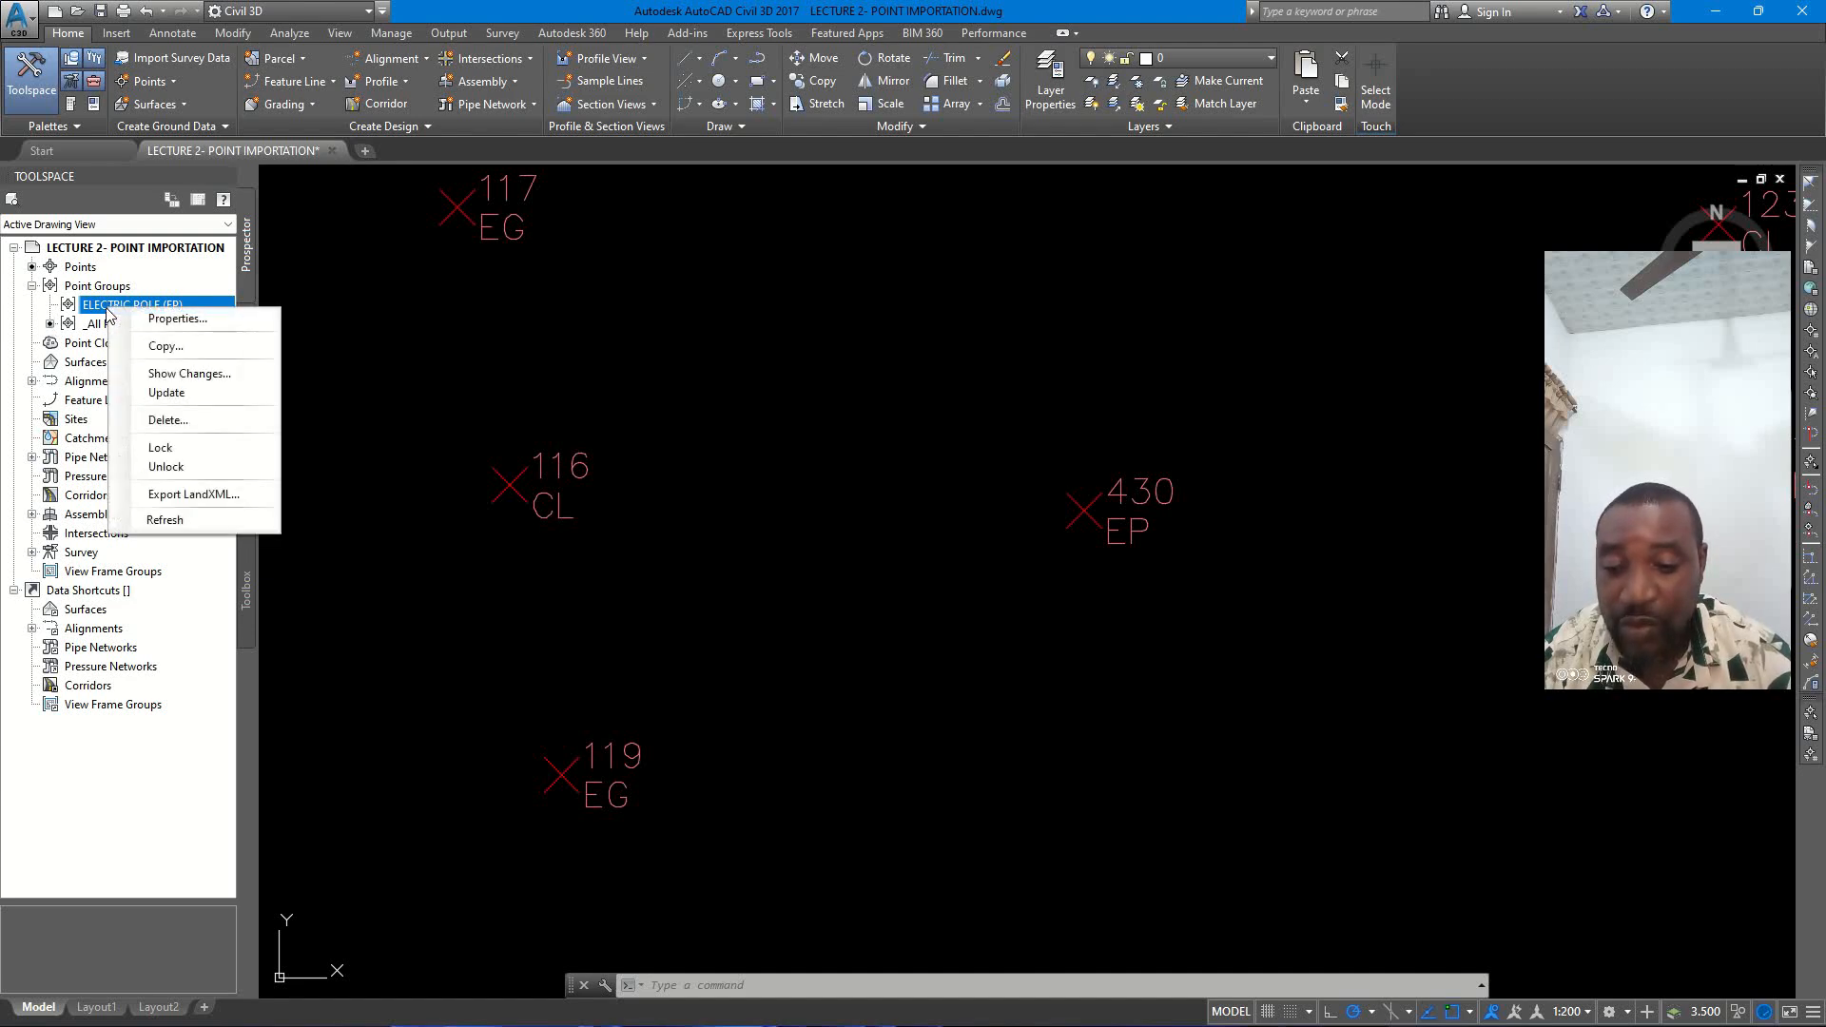
pyautogui.click(194, 321)
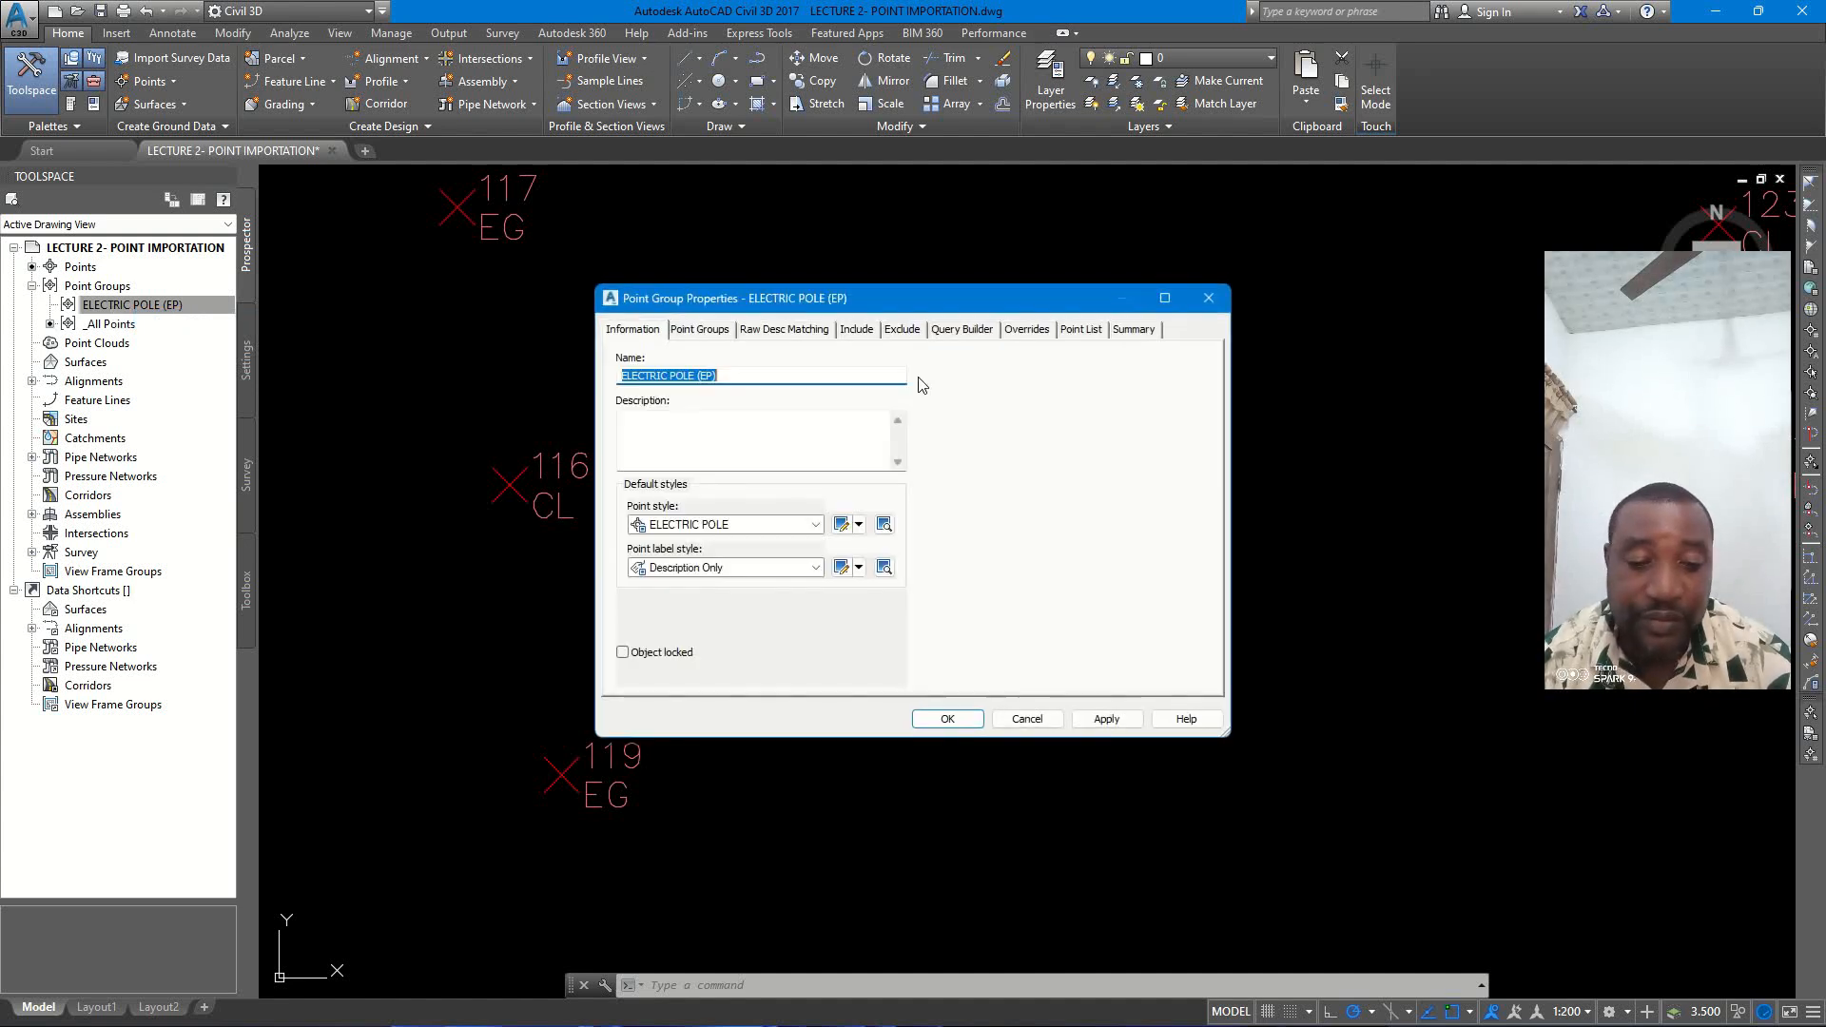
pyautogui.click(711, 330)
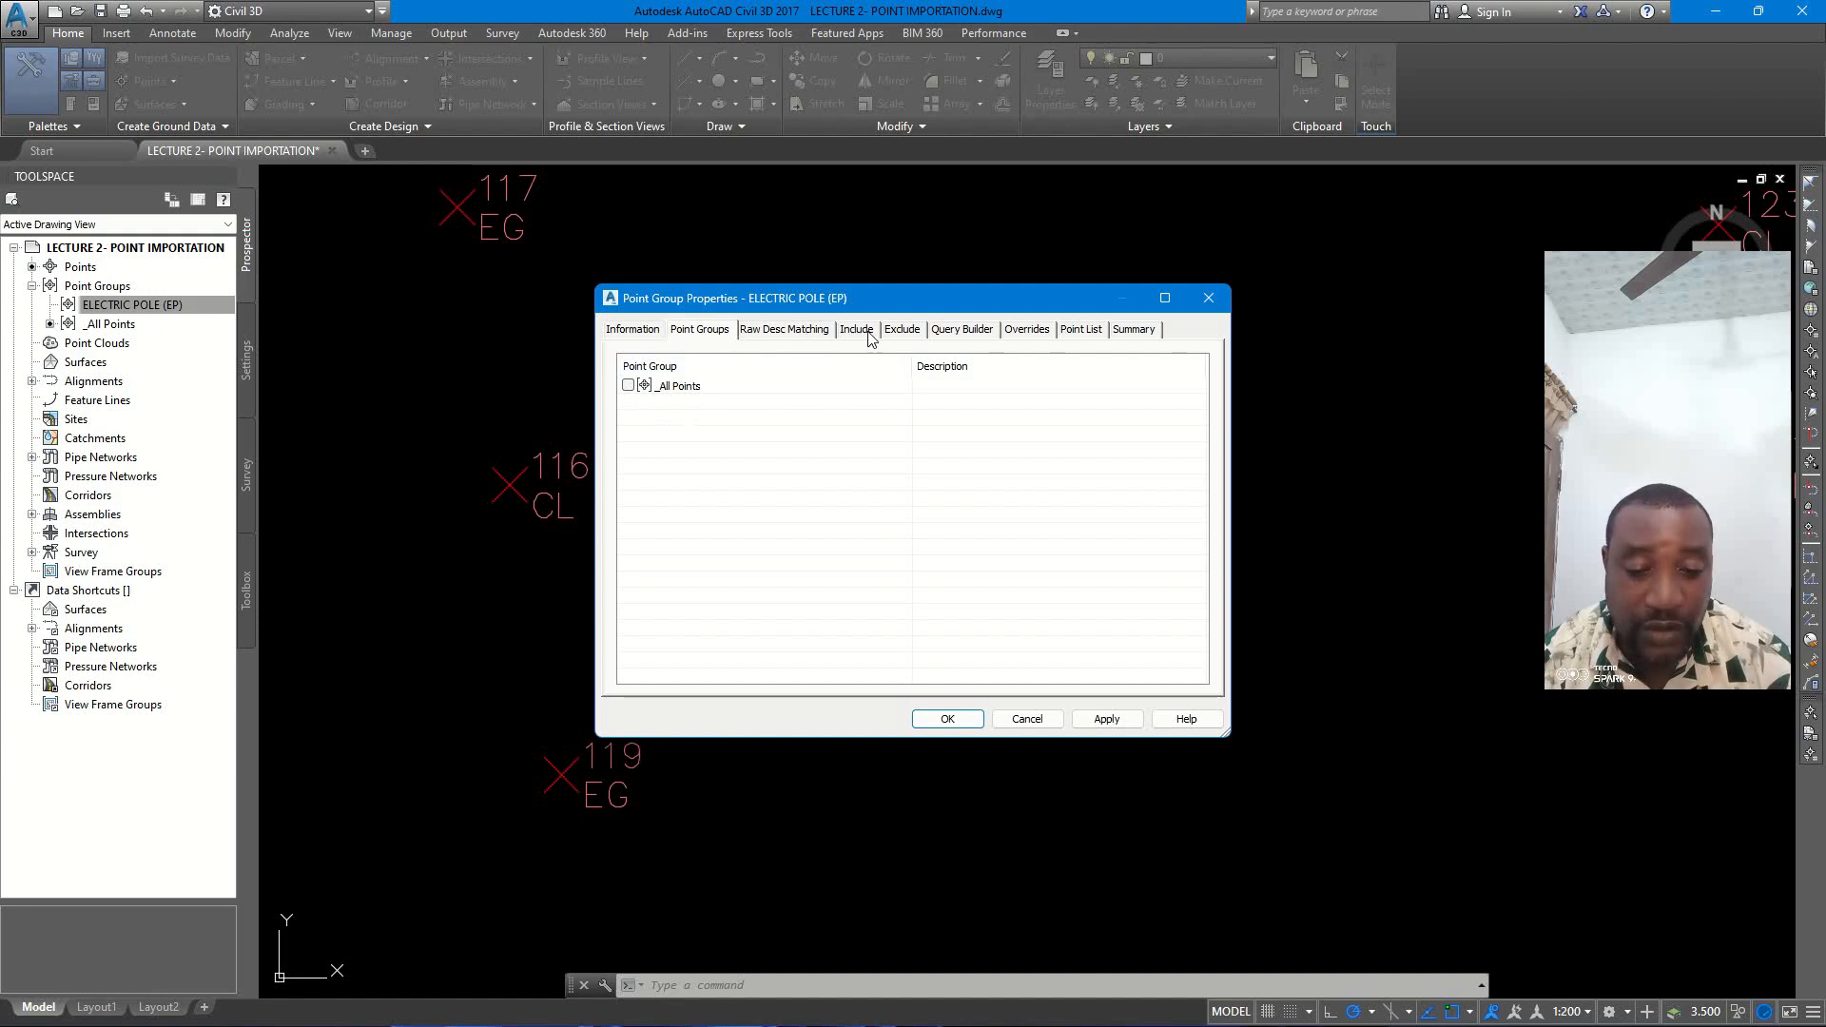
pyautogui.click(788, 330)
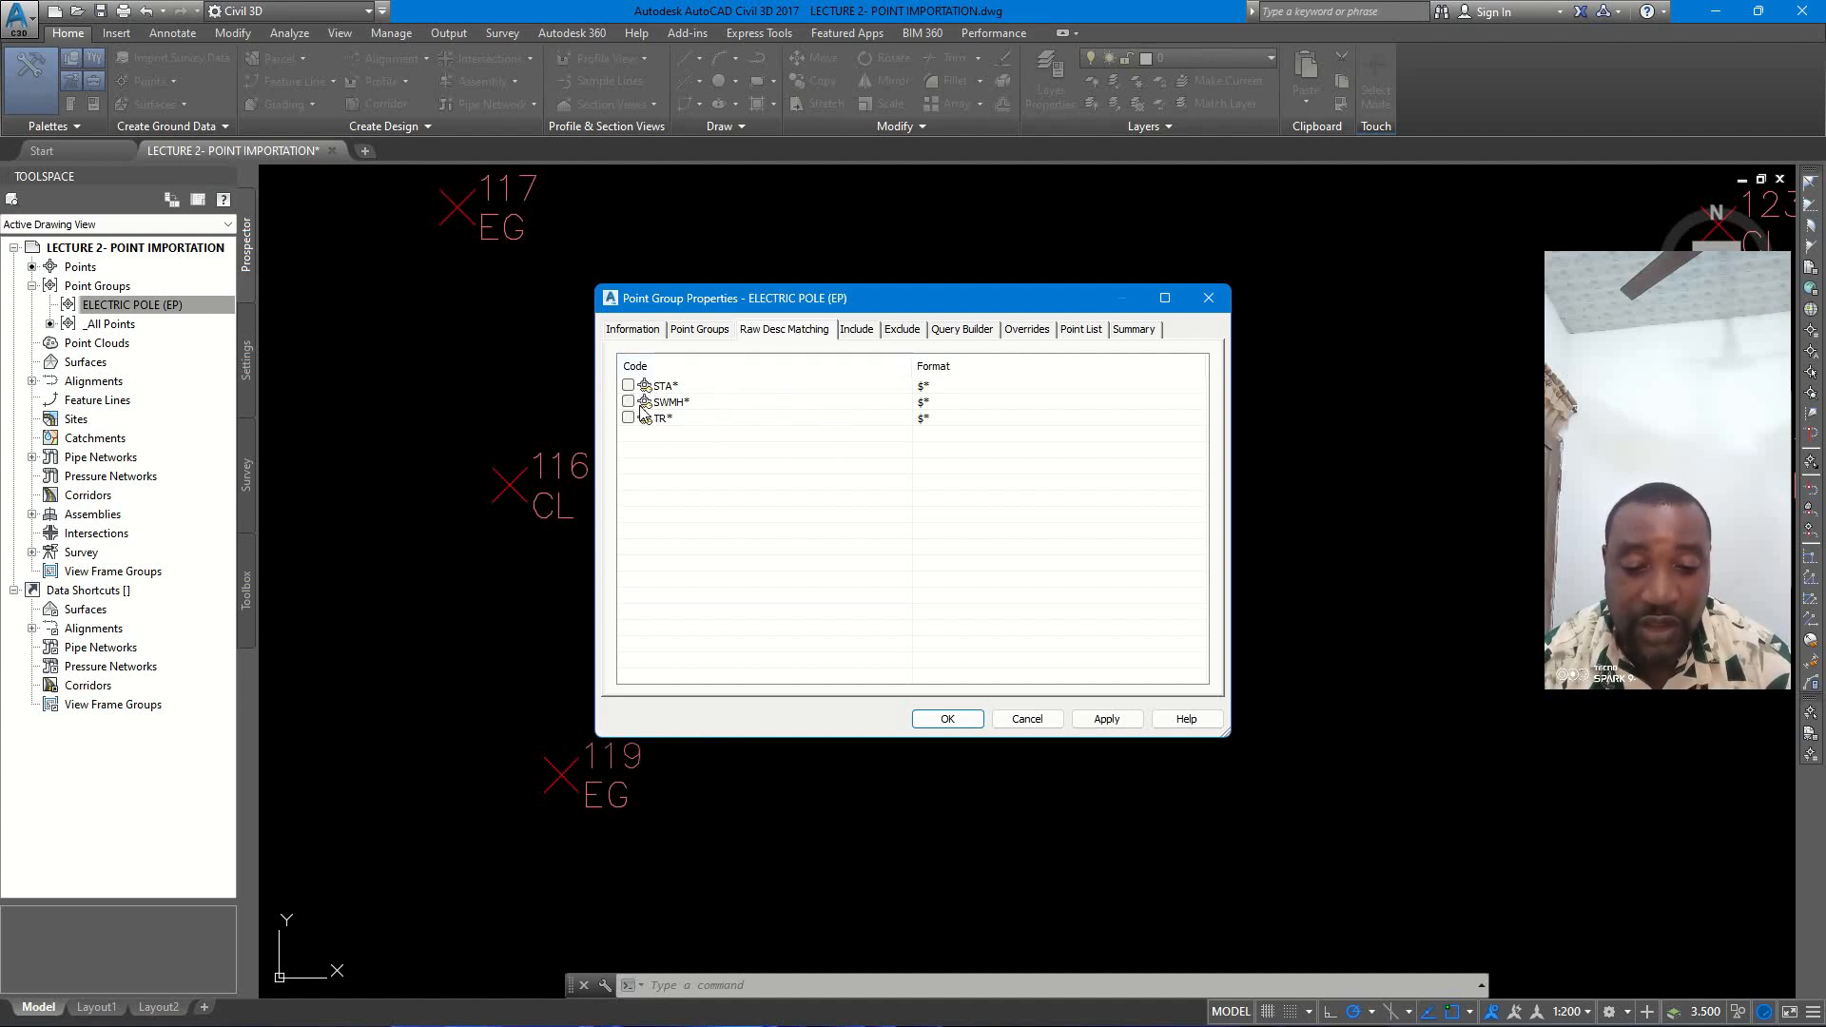
pyautogui.click(854, 330)
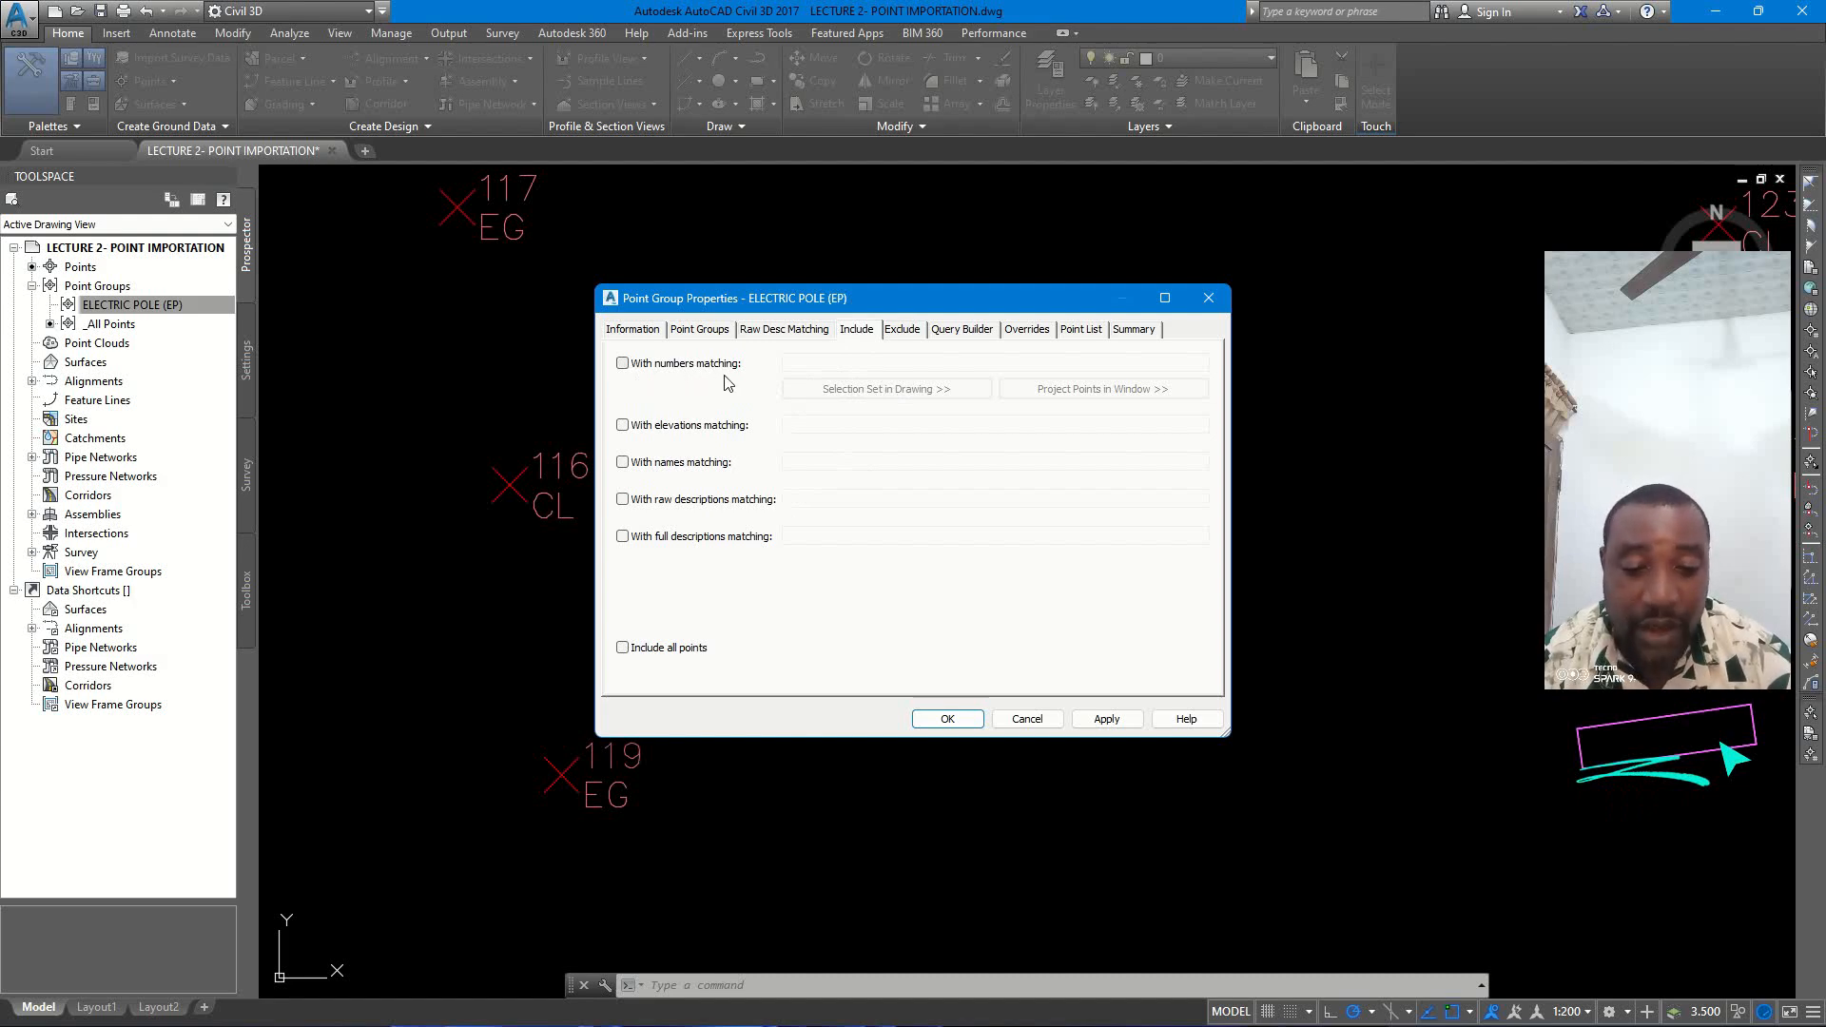
pyautogui.click(621, 363)
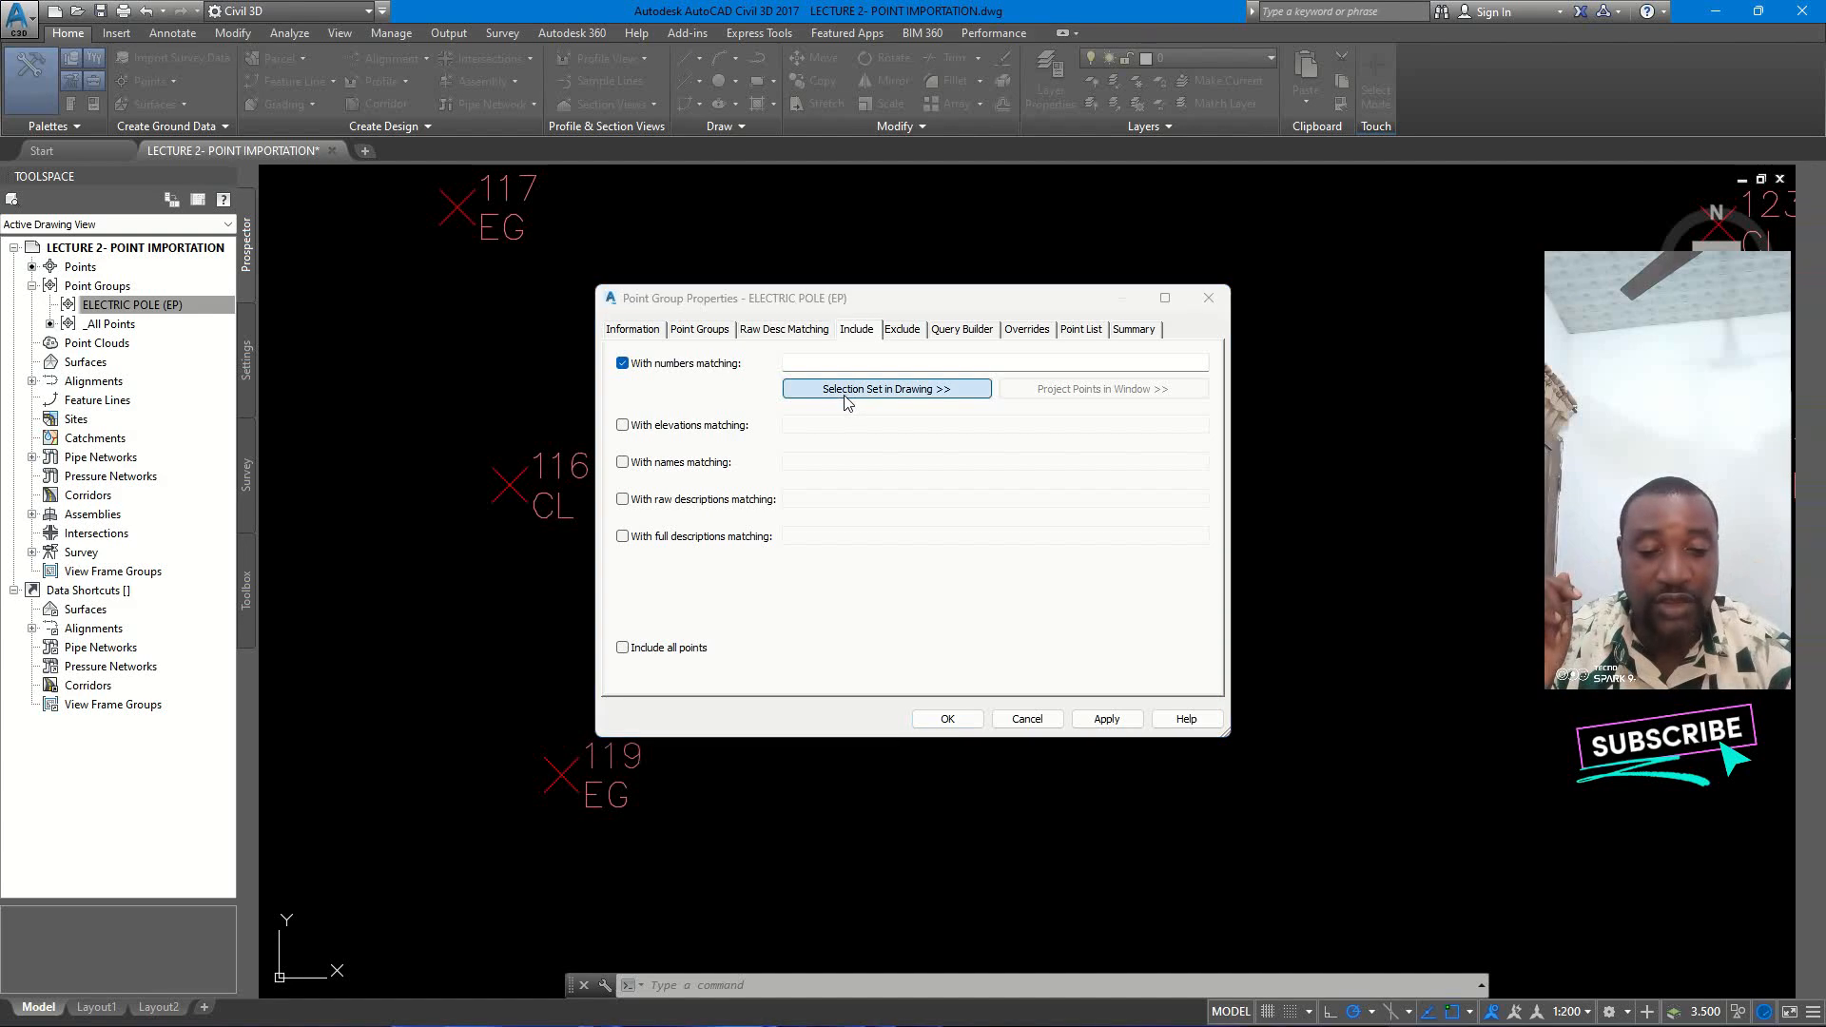
pyautogui.click(864, 390)
pyautogui.scroll(-8, 787, 401)
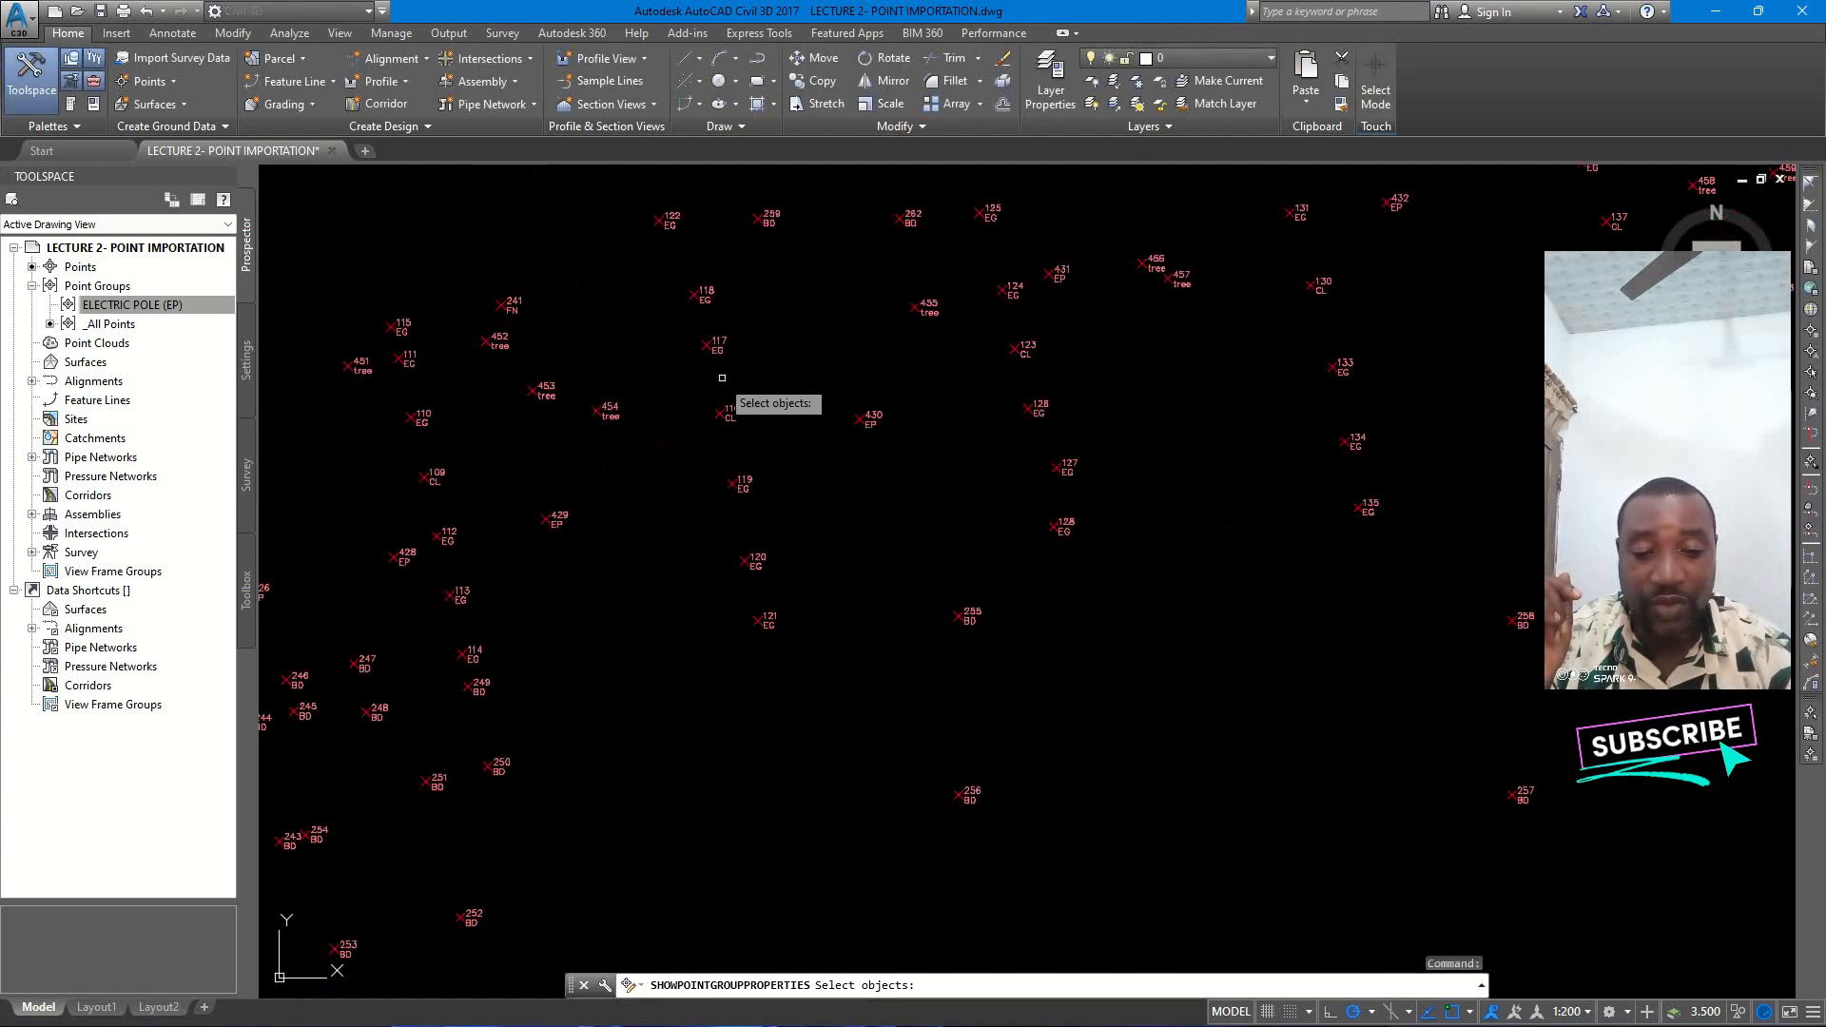
pyautogui.moveTo(624, 334); pyautogui.dragTo(836, 316, button='middle')
pyautogui.scroll(2, 737, 313)
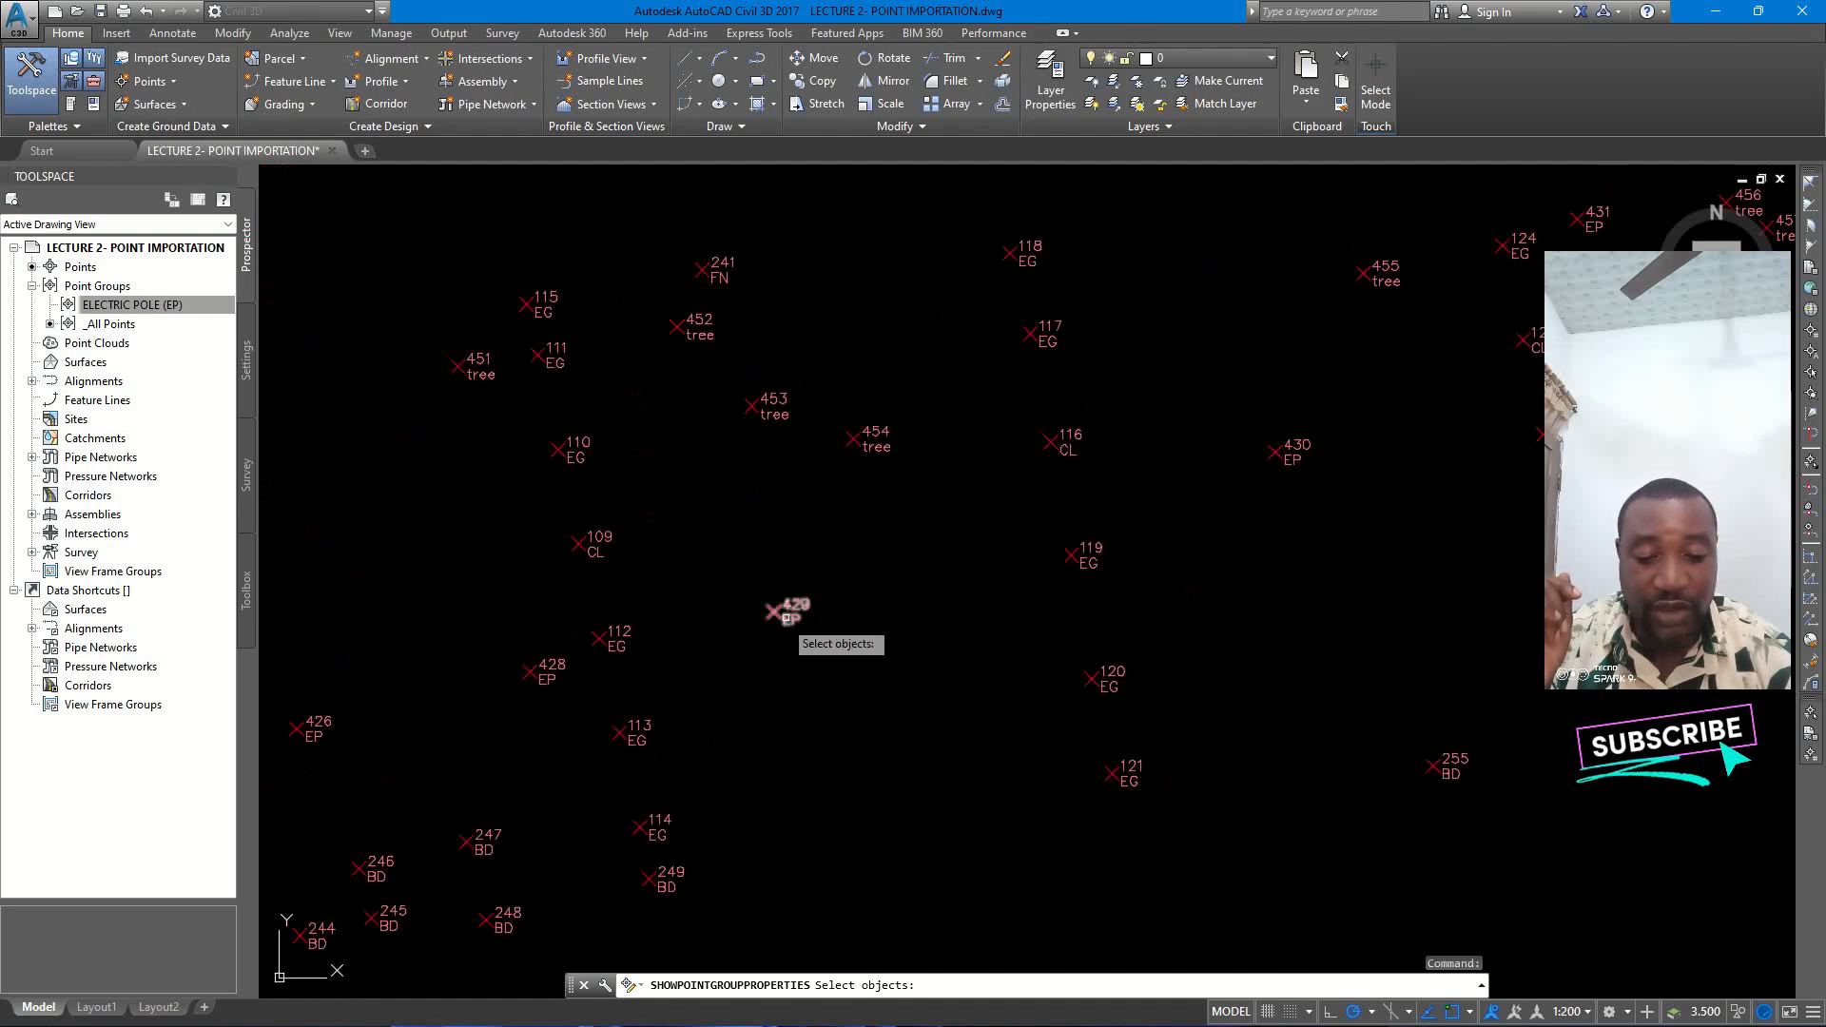
pyautogui.scroll(-3, 727, 420)
pyautogui.scroll(3, 590, 537)
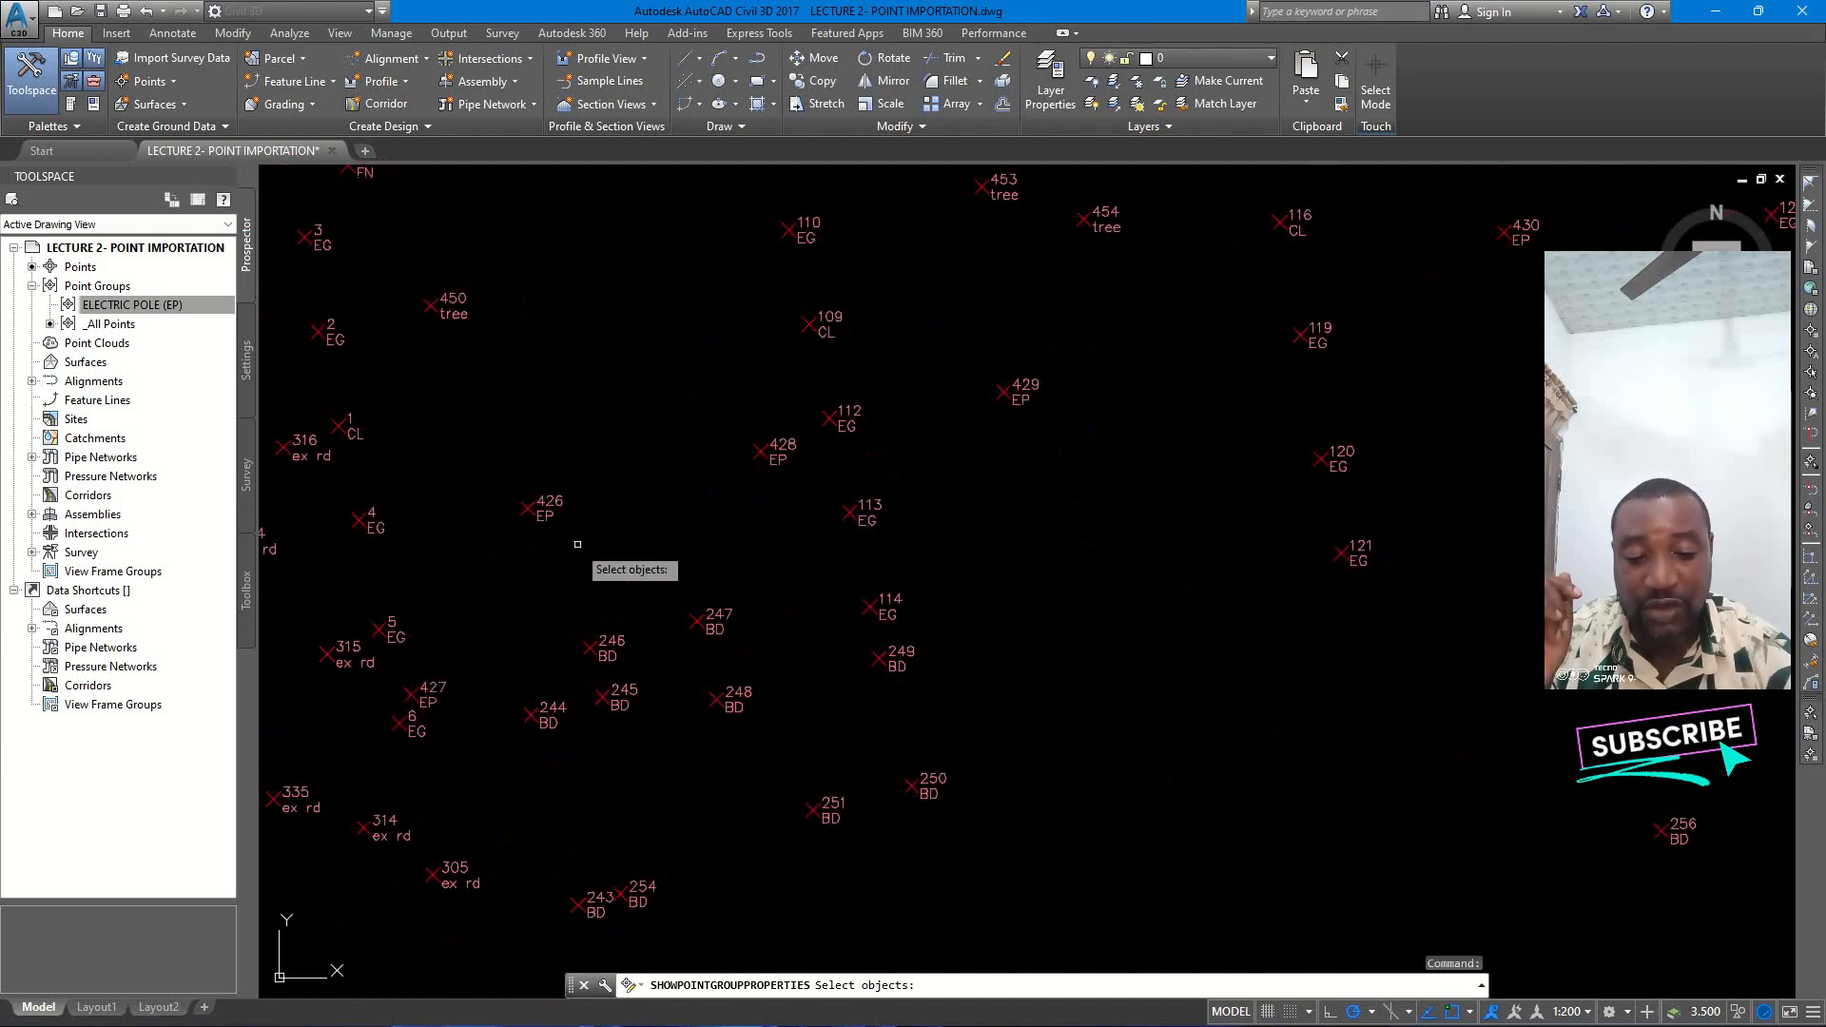
pyautogui.scroll(-3, 535, 517)
pyautogui.scroll(4, 1257, 284)
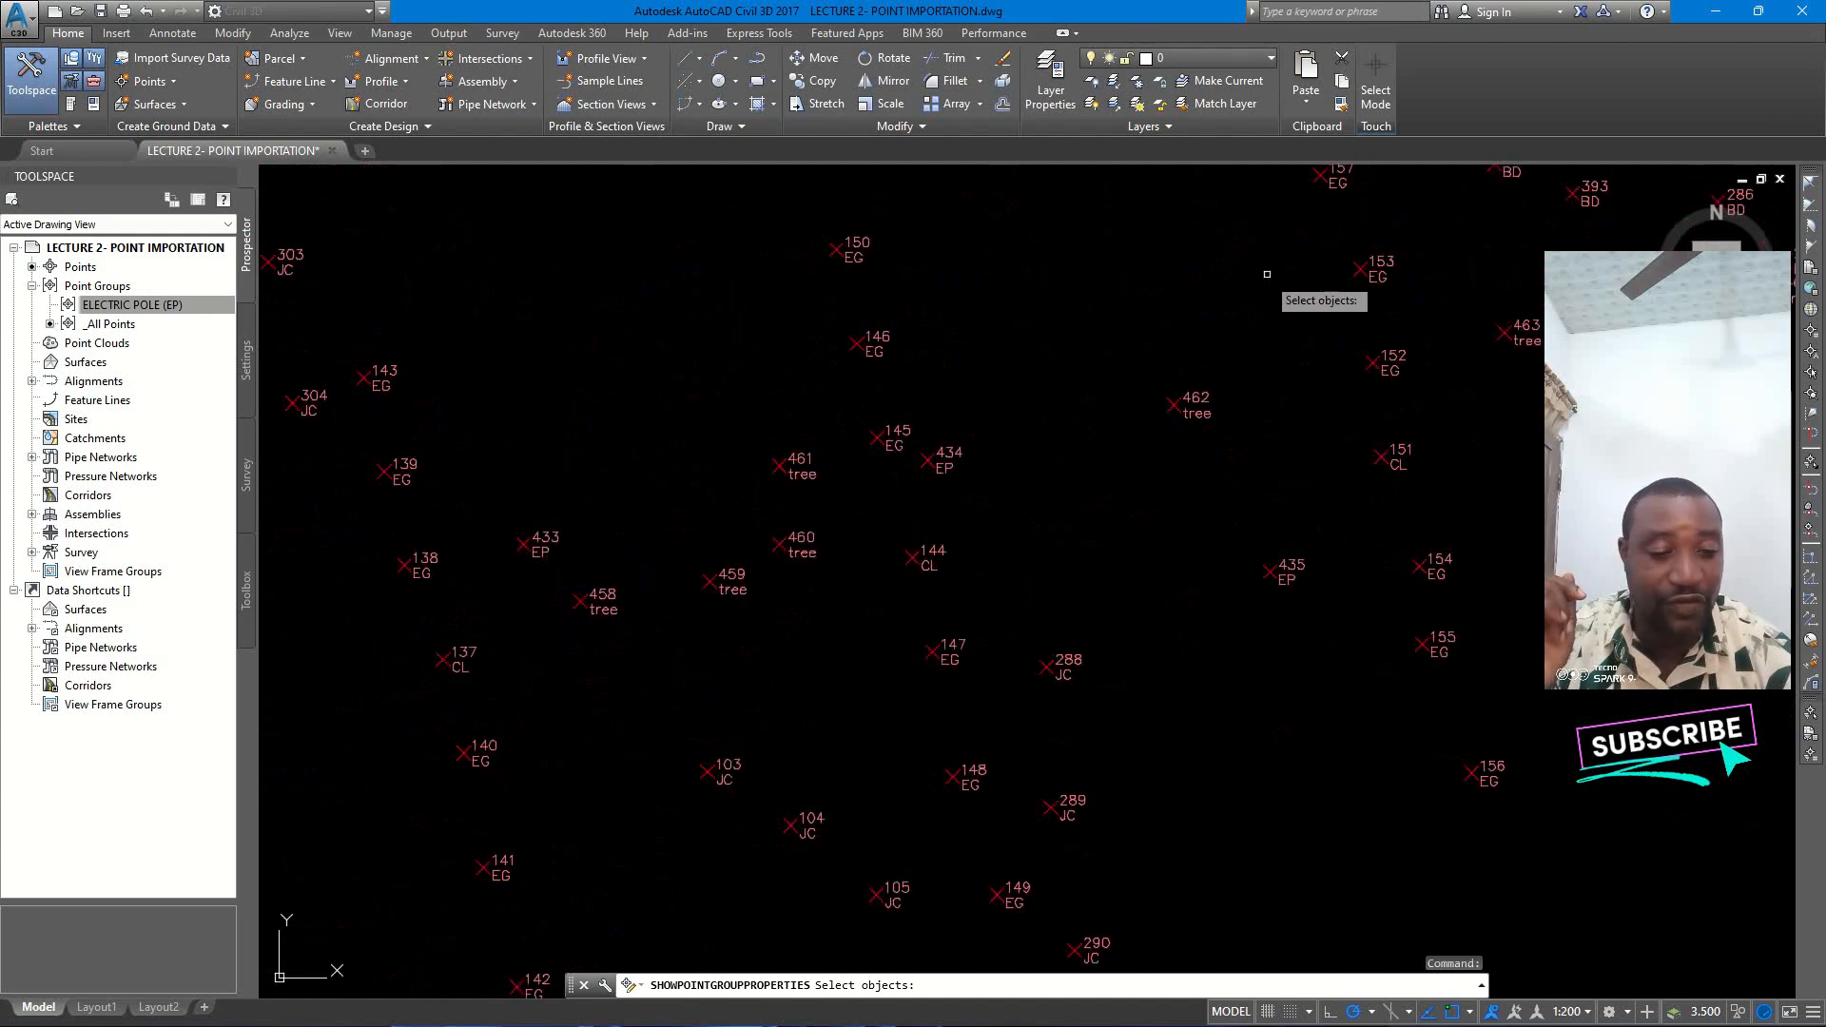
pyautogui.scroll(-3, 1189, 295)
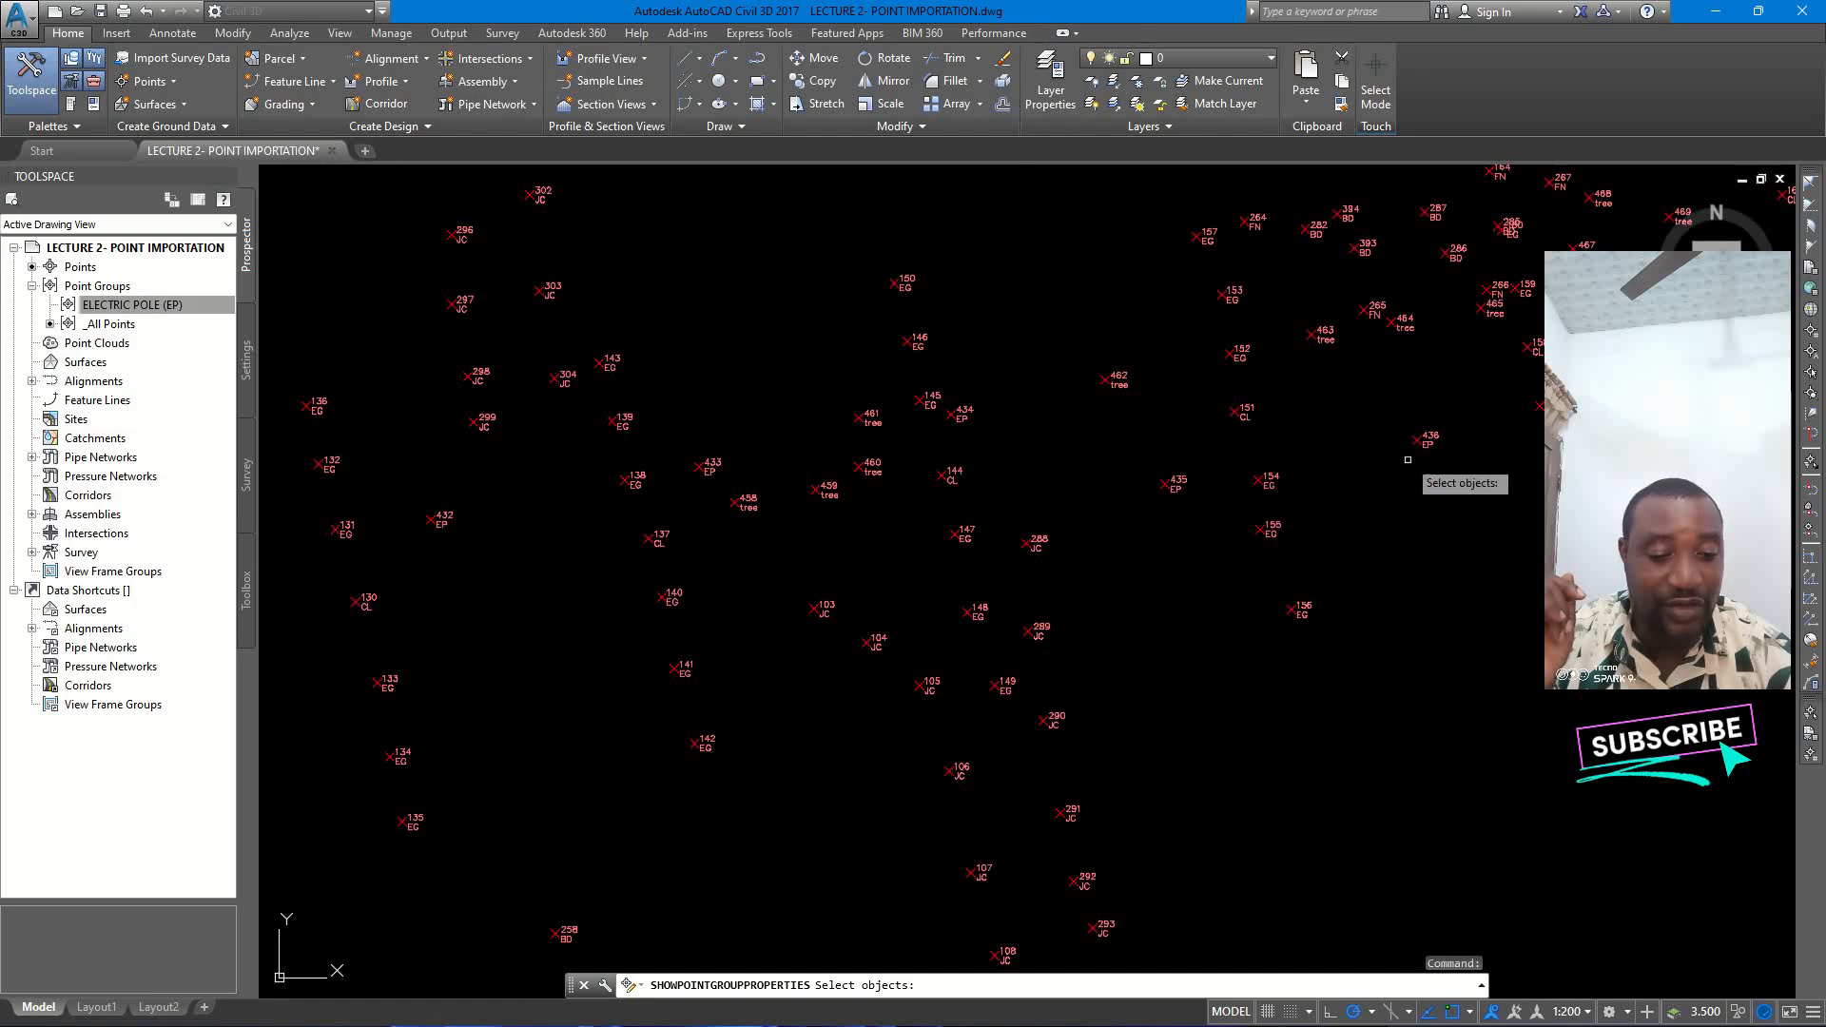
pyautogui.scroll(2, 1422, 447)
pyautogui.scroll(-3, 1421, 439)
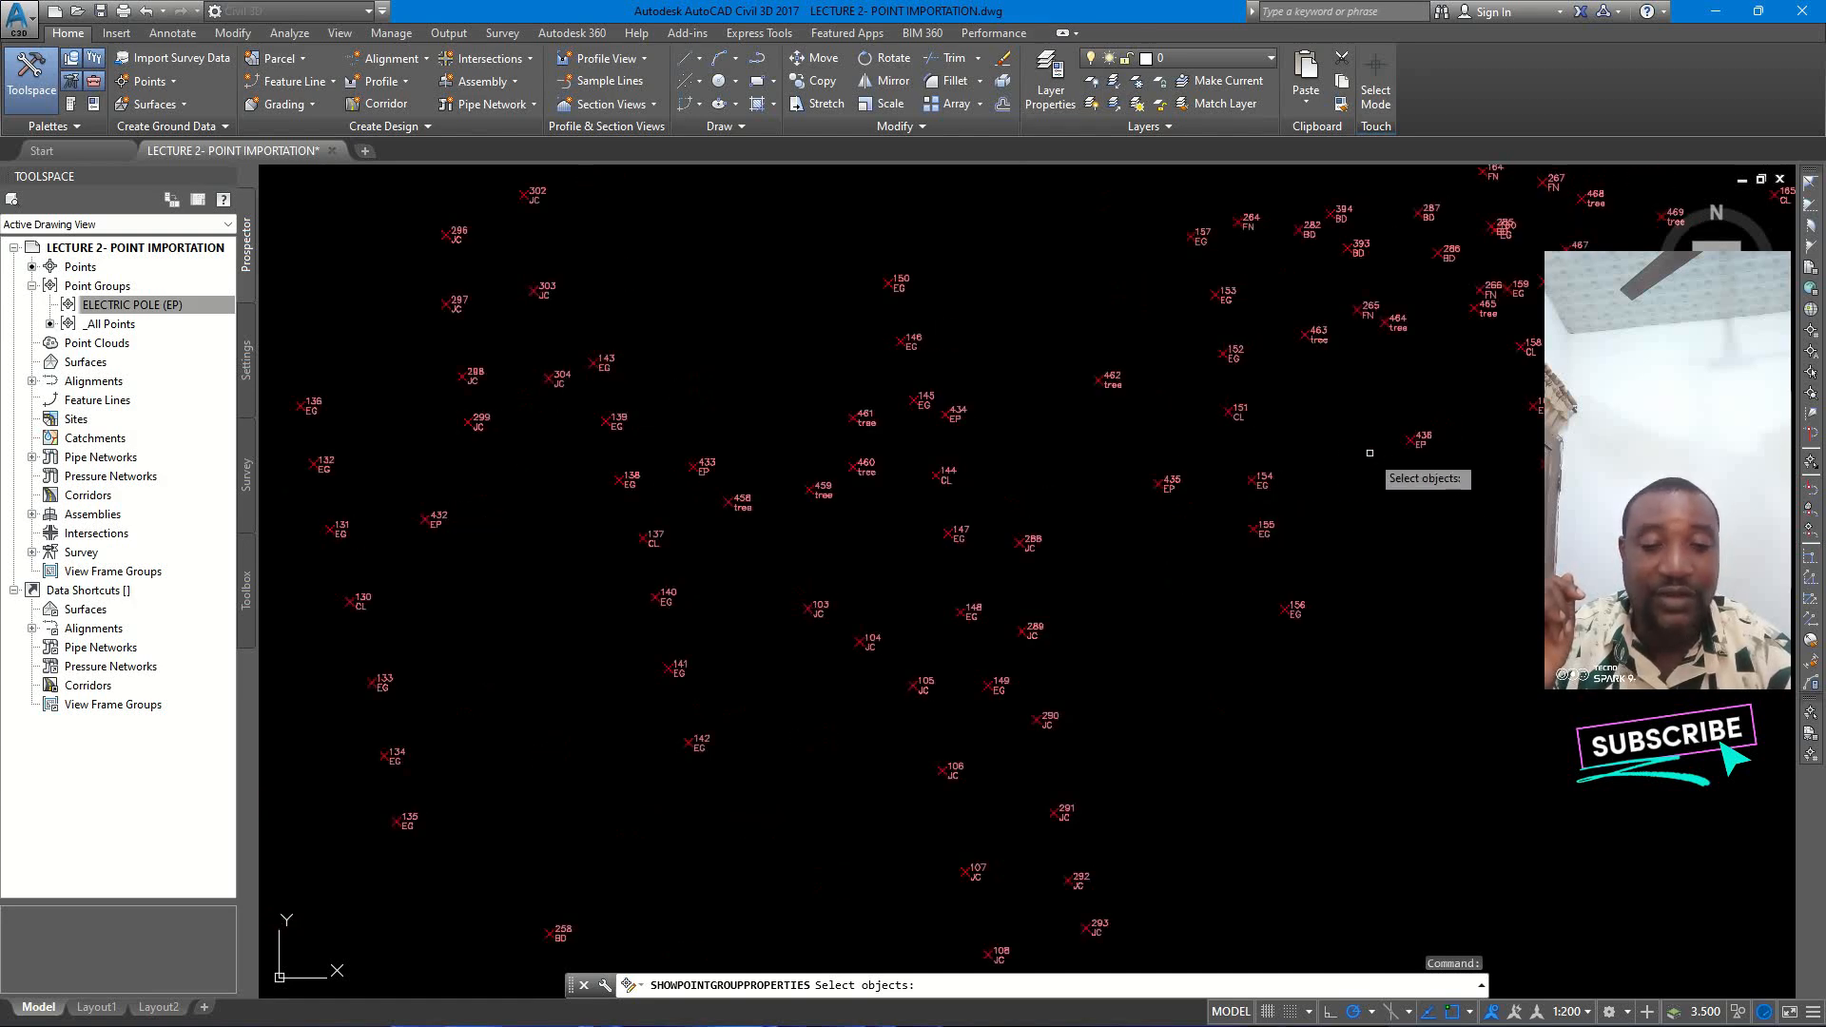
pyautogui.press('Escape')
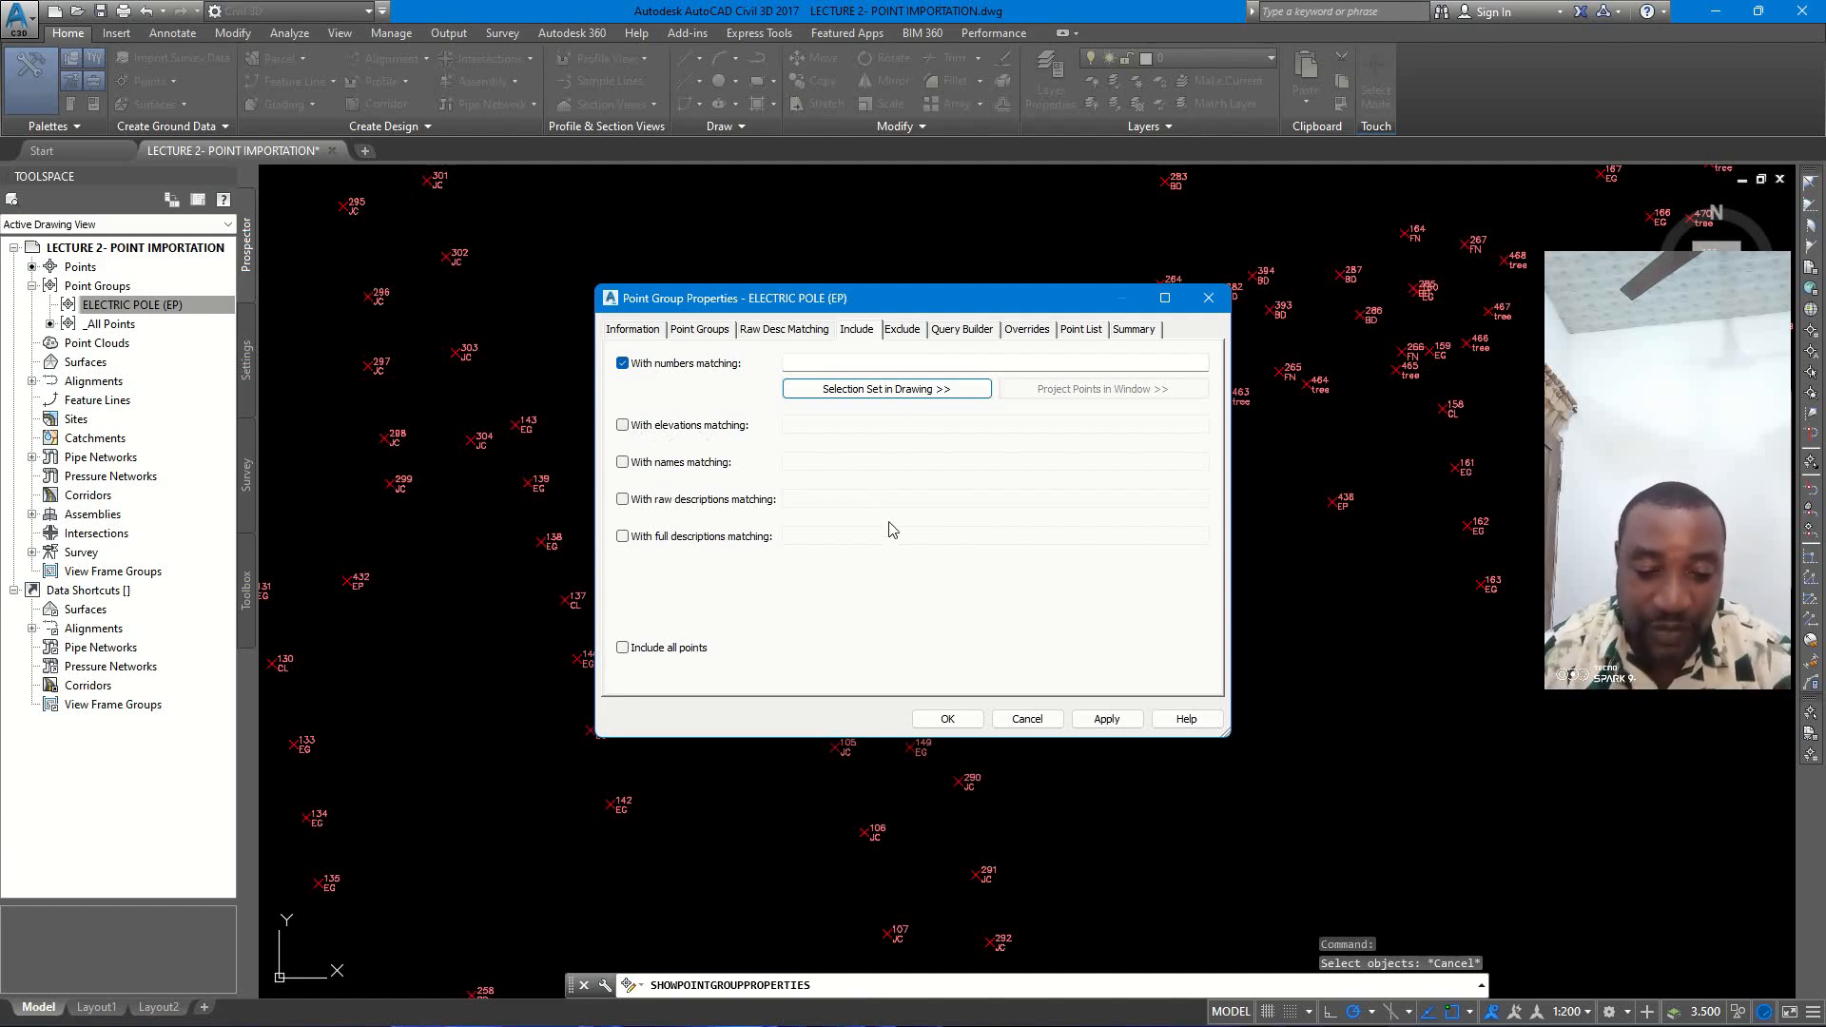
# - Include the points with raw descriptions matching EP in the ELECTRIC POLE (EP) group and accept its properties
pyautogui.click(623, 500)
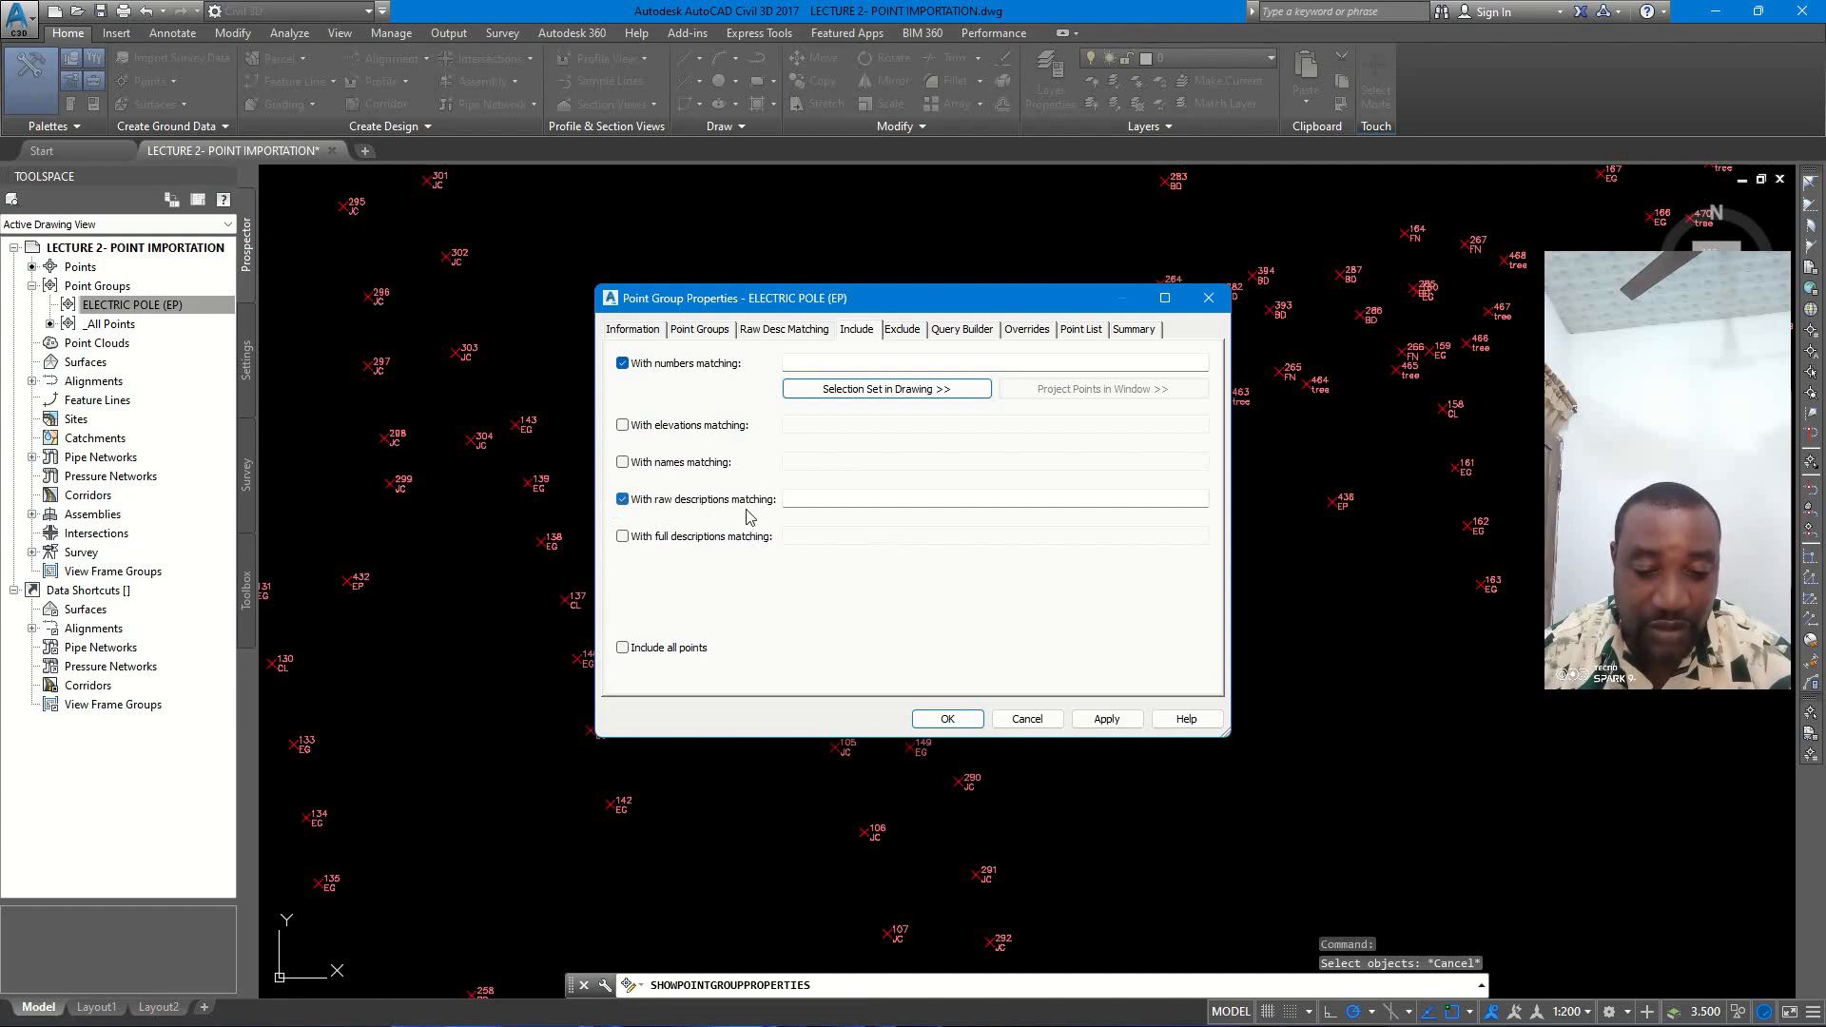
pyautogui.click(789, 499)
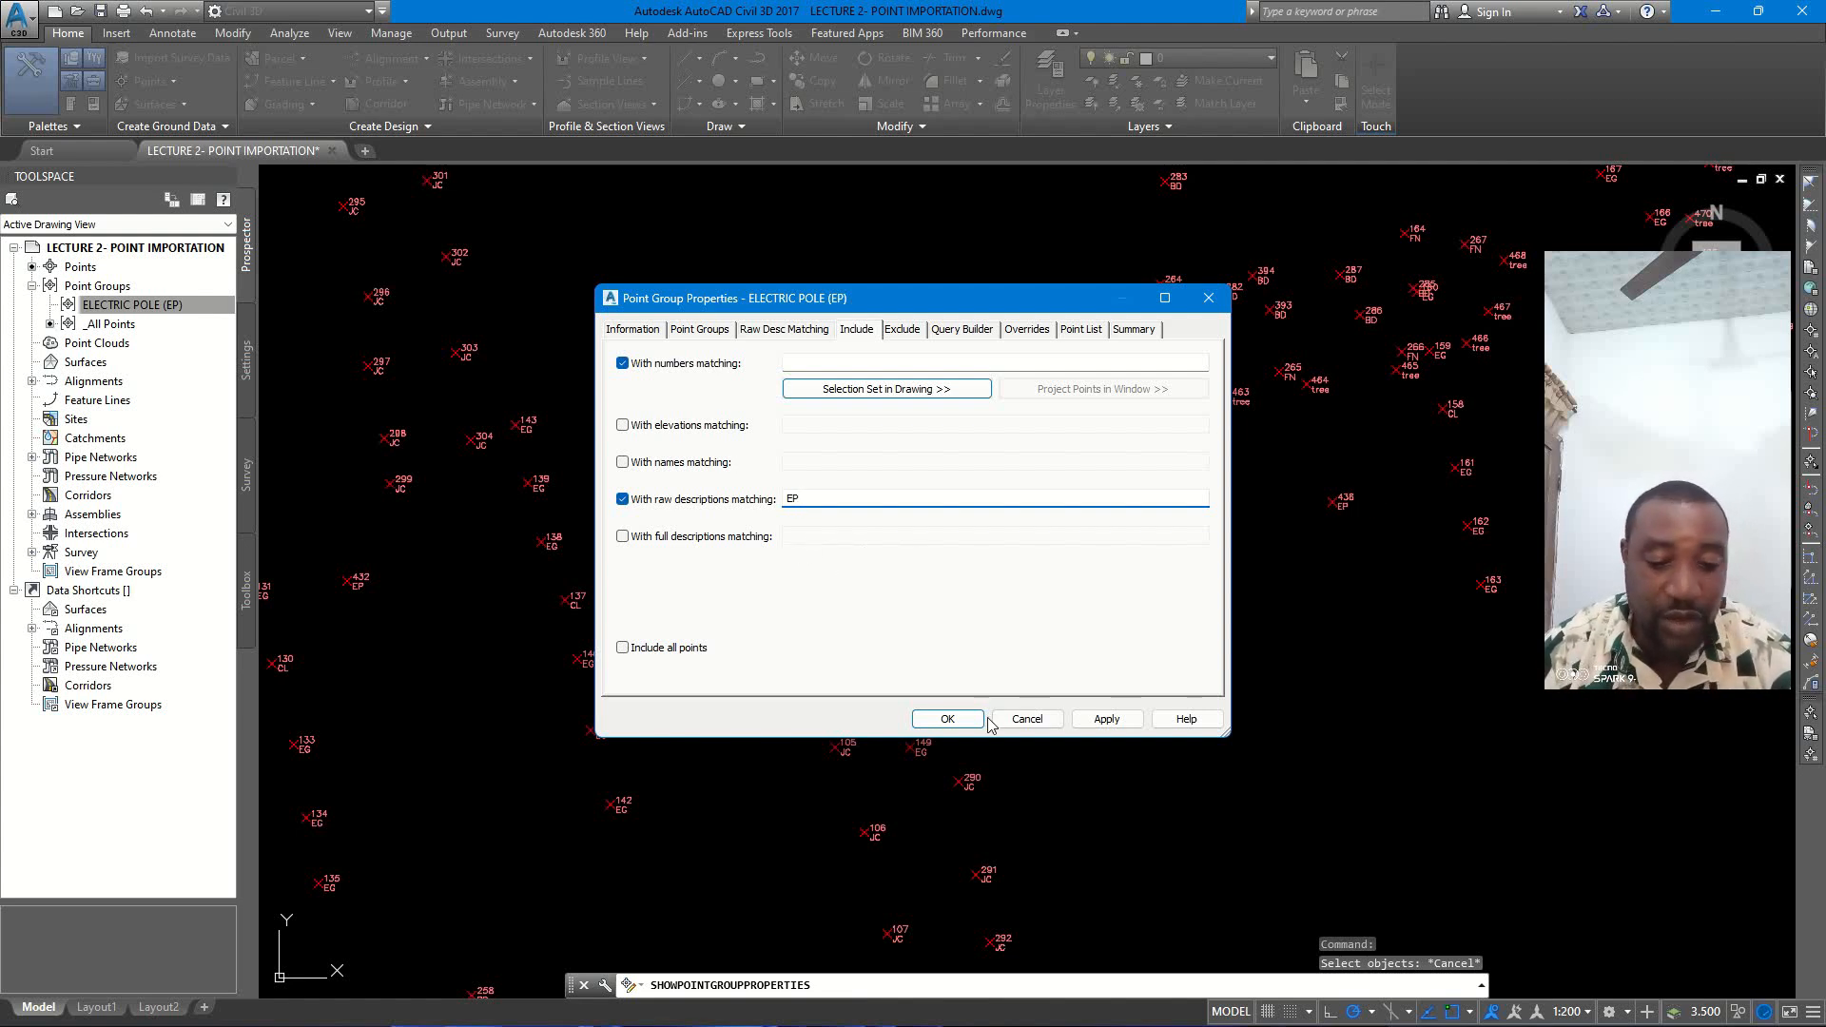
pyautogui.click(1094, 720)
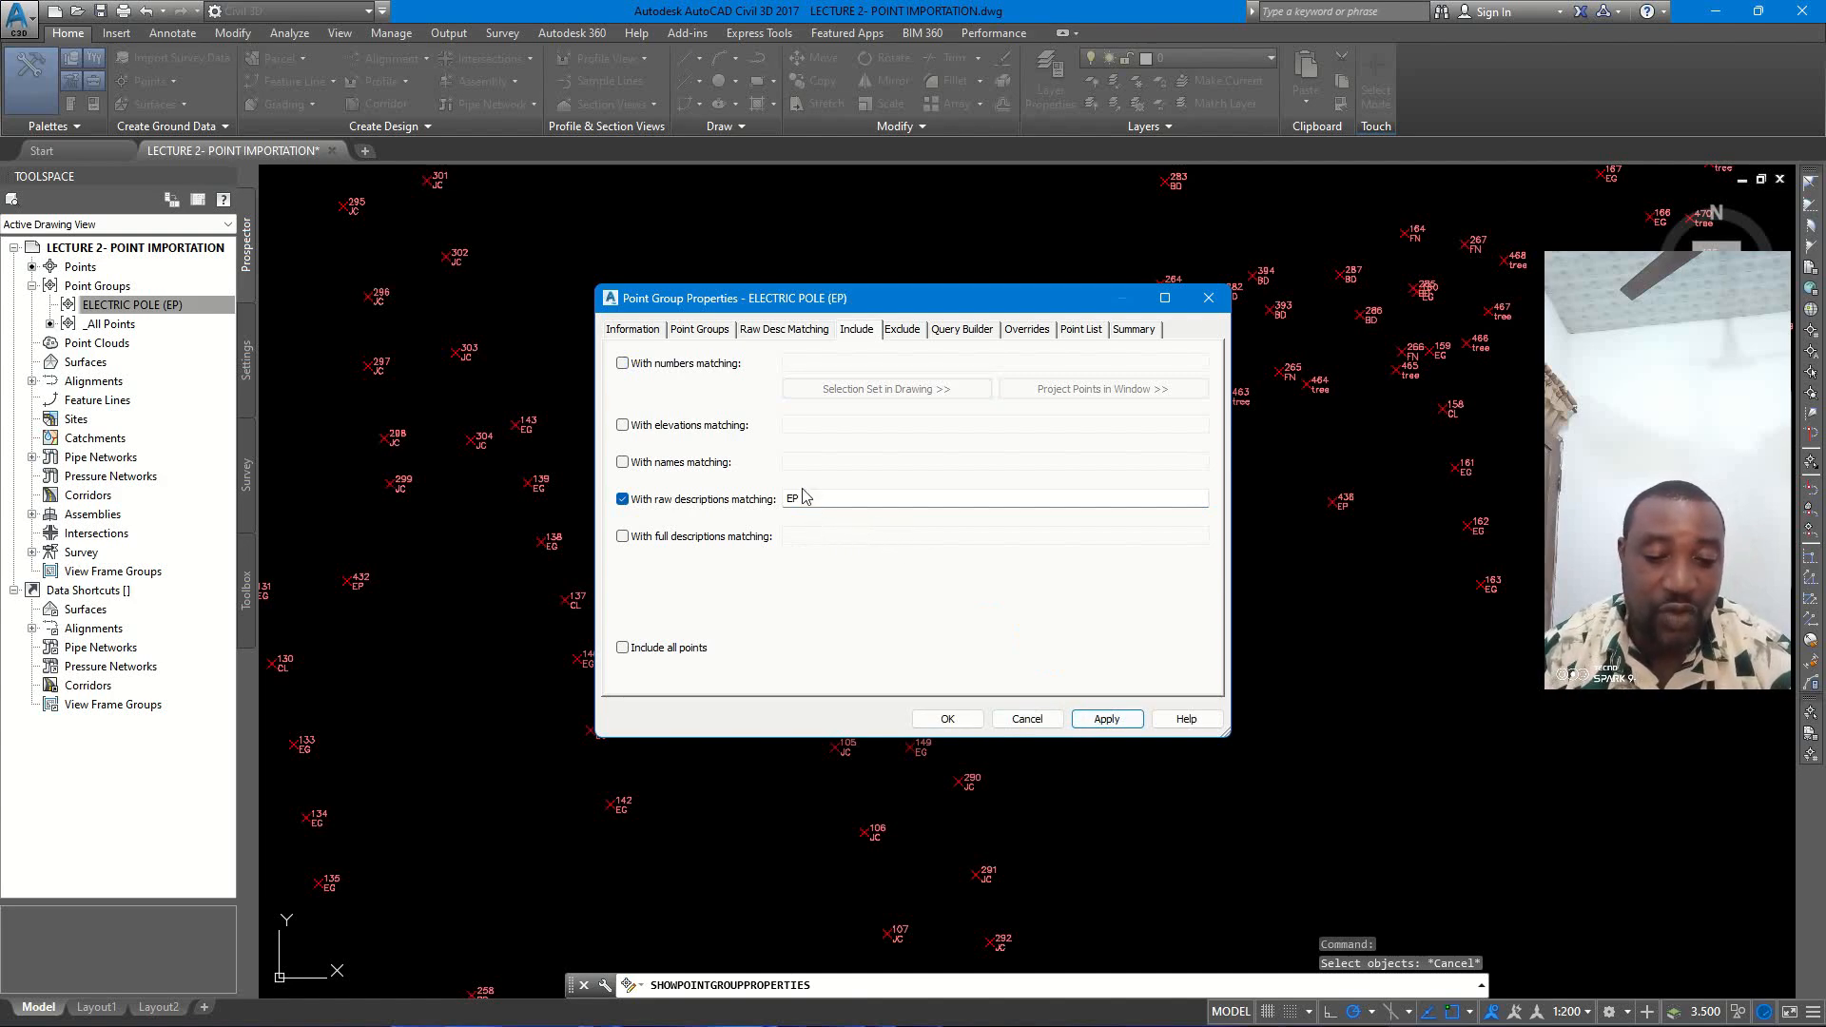
pyautogui.click(947, 718)
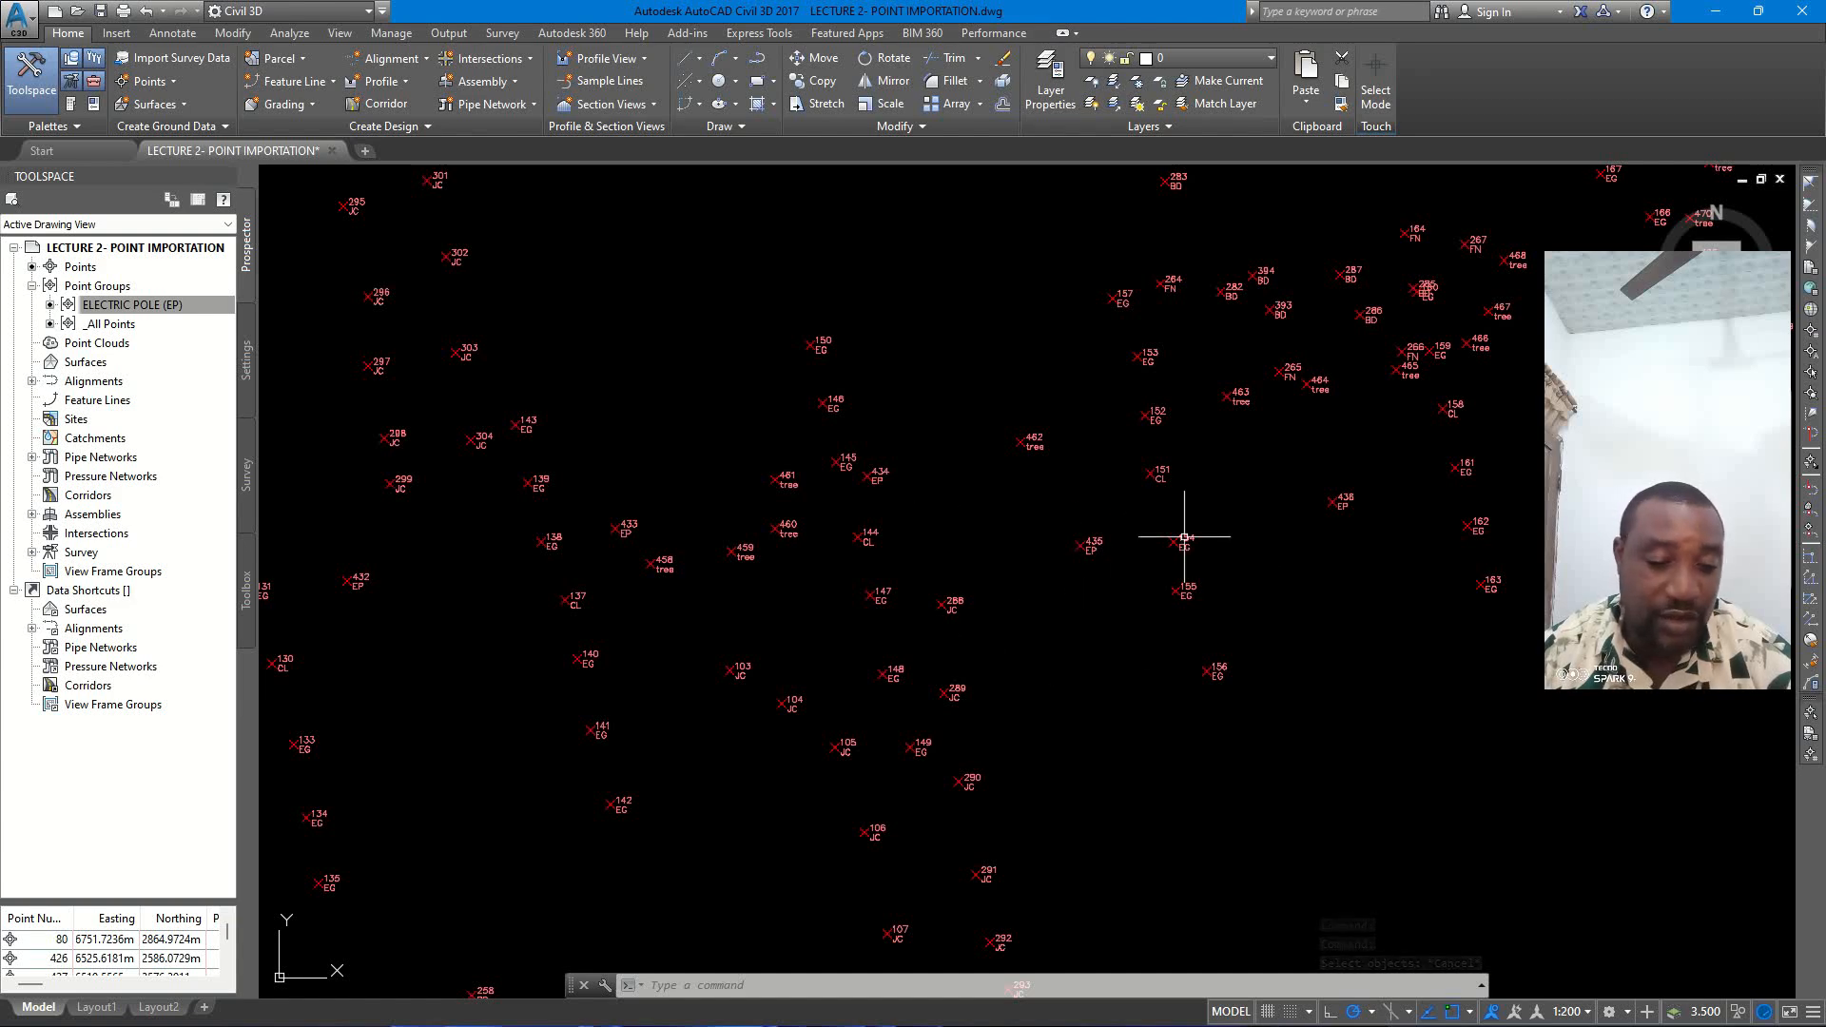
# - Erase the EP point 435 just west of point 154, and undo the erasure to refresh its display
pyautogui.scroll(2, 1108, 537)
pyautogui.click(1021, 589)
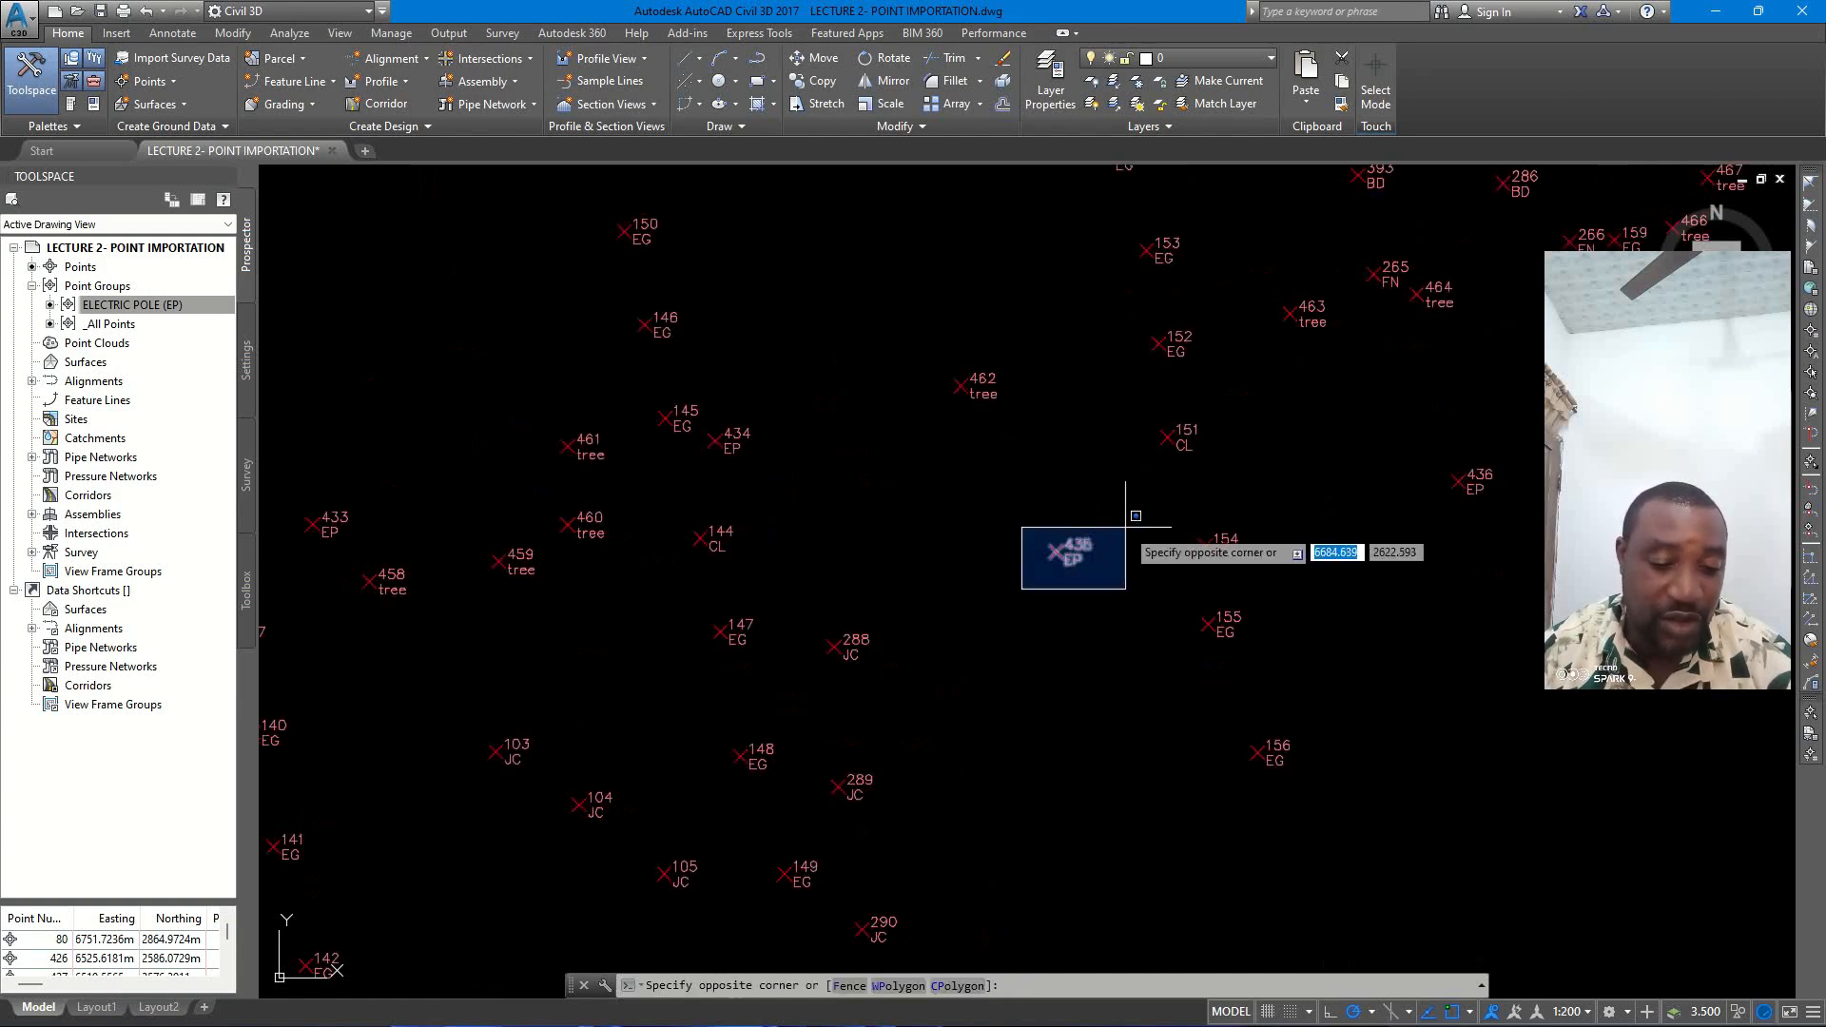
pyautogui.click(1125, 528)
pyautogui.write('E')
pyautogui.press('Return')
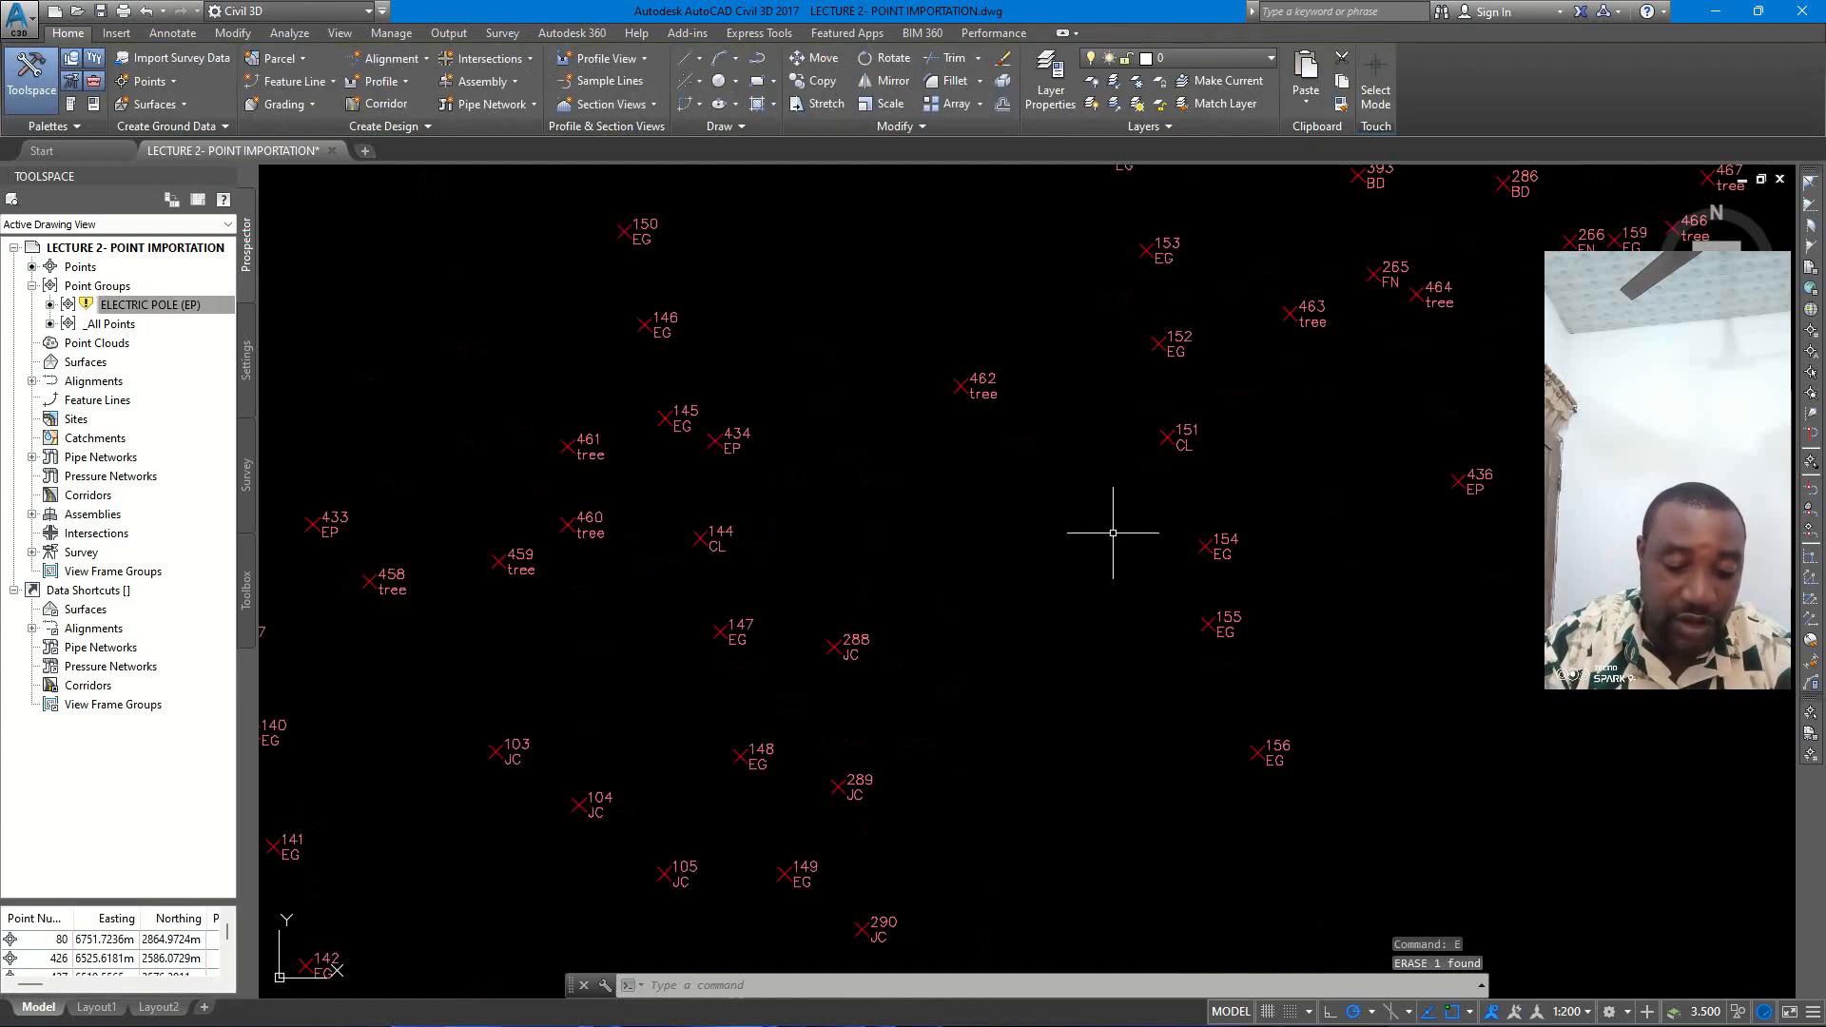
pyautogui.write('U')
pyautogui.press('Return')
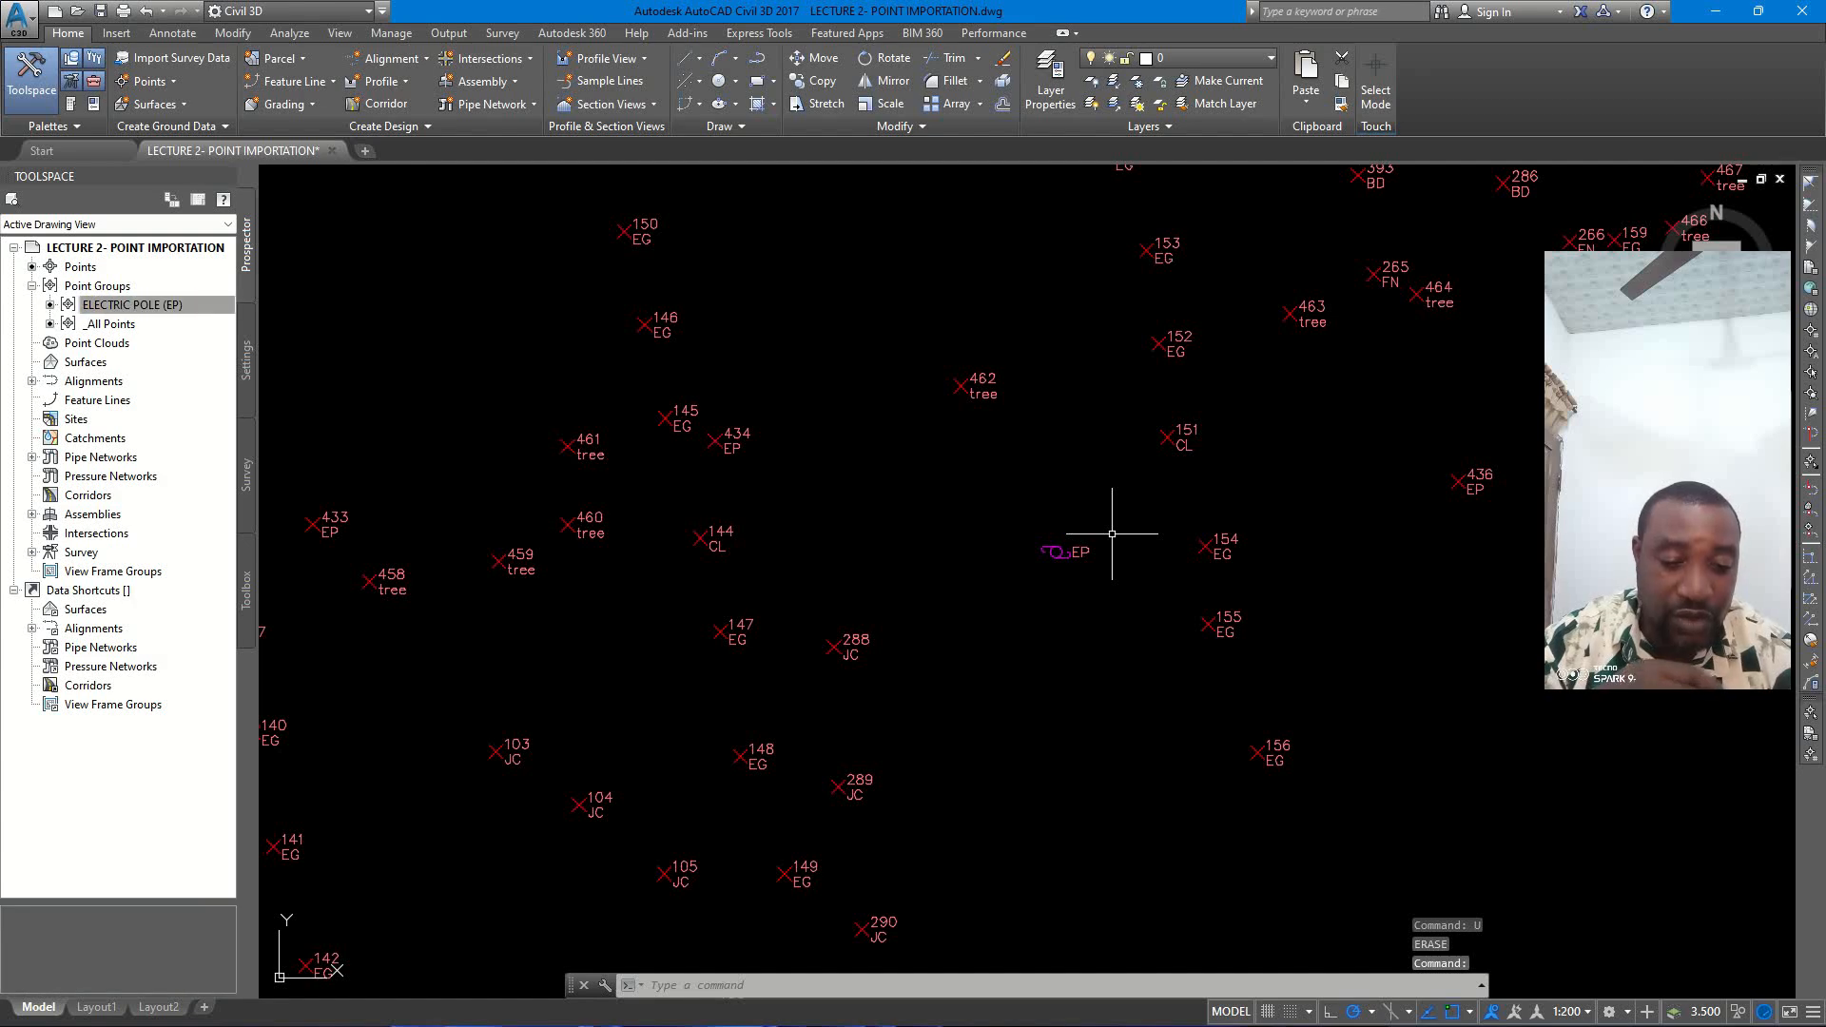
# - Select all the survey points in the drawing and erase them
pyautogui.scroll(4, 1059, 551)
pyautogui.scroll(-6, 1027, 526)
pyautogui.scroll(2, 1043, 538)
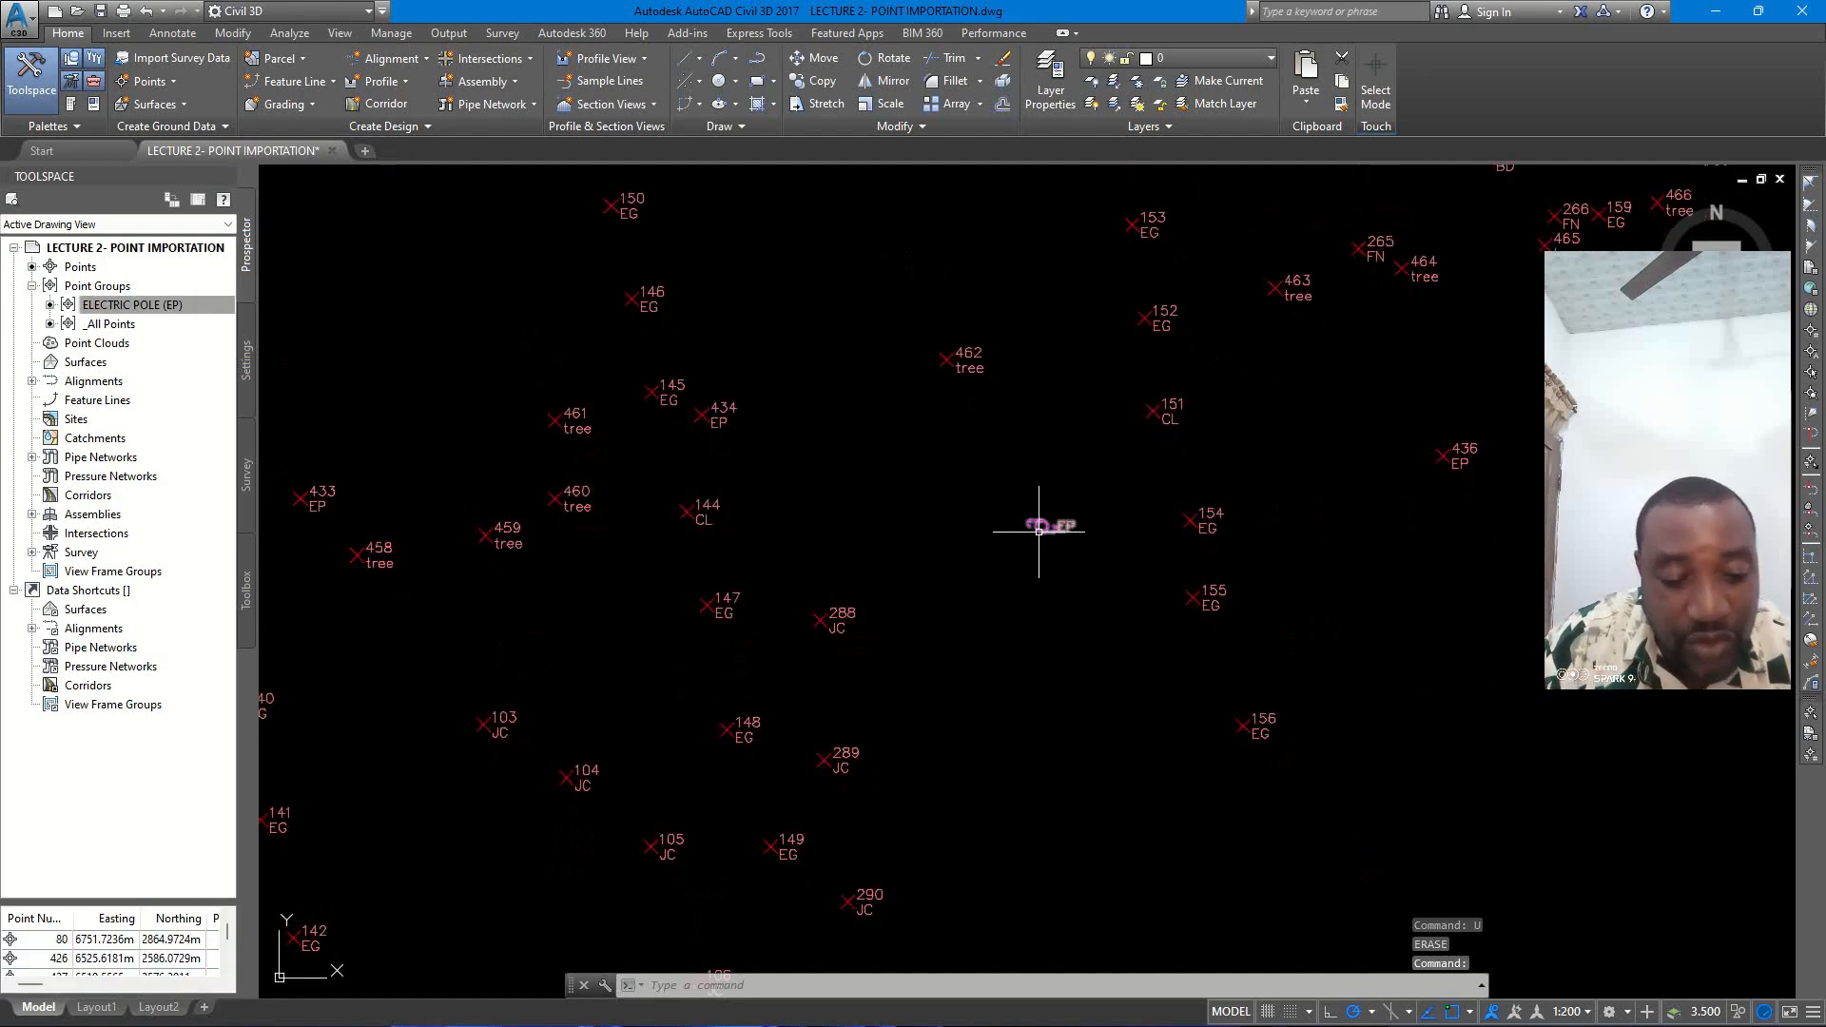
pyautogui.scroll(2, 1046, 523)
pyautogui.scroll(-10, 1056, 517)
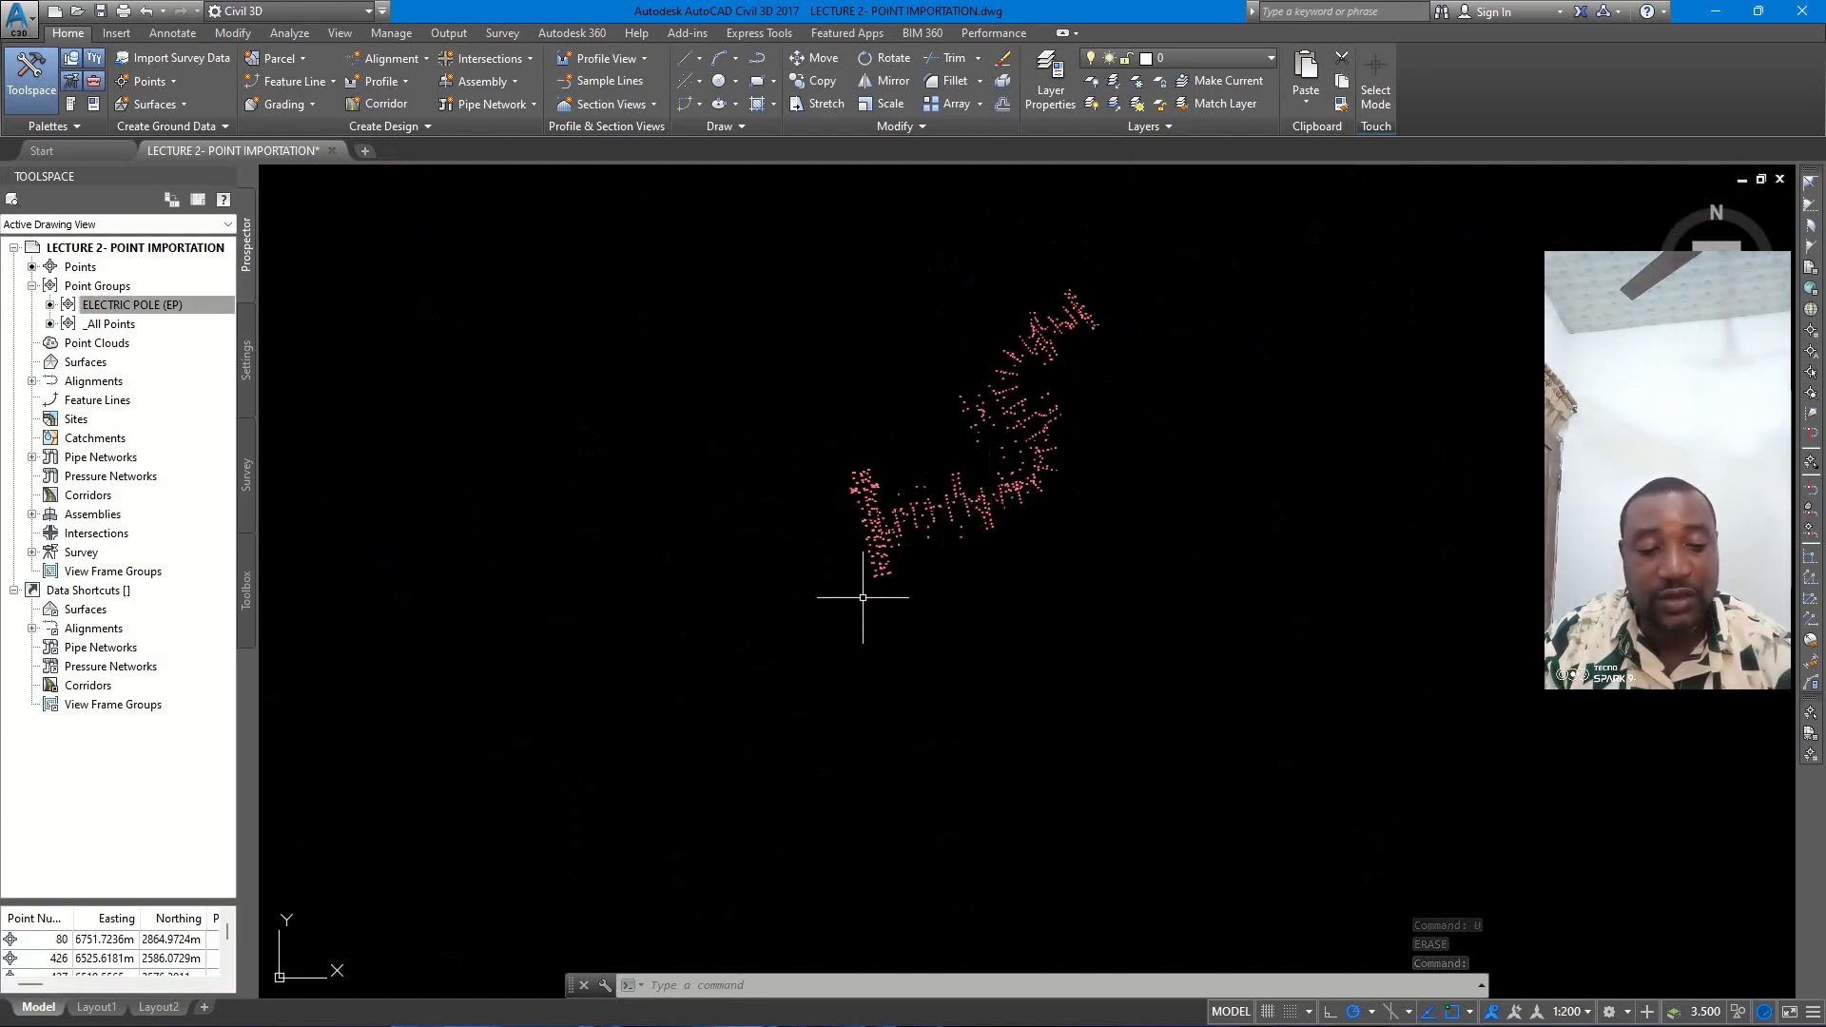
pyautogui.click(746, 643)
pyautogui.click(1288, 202)
pyautogui.write('E')
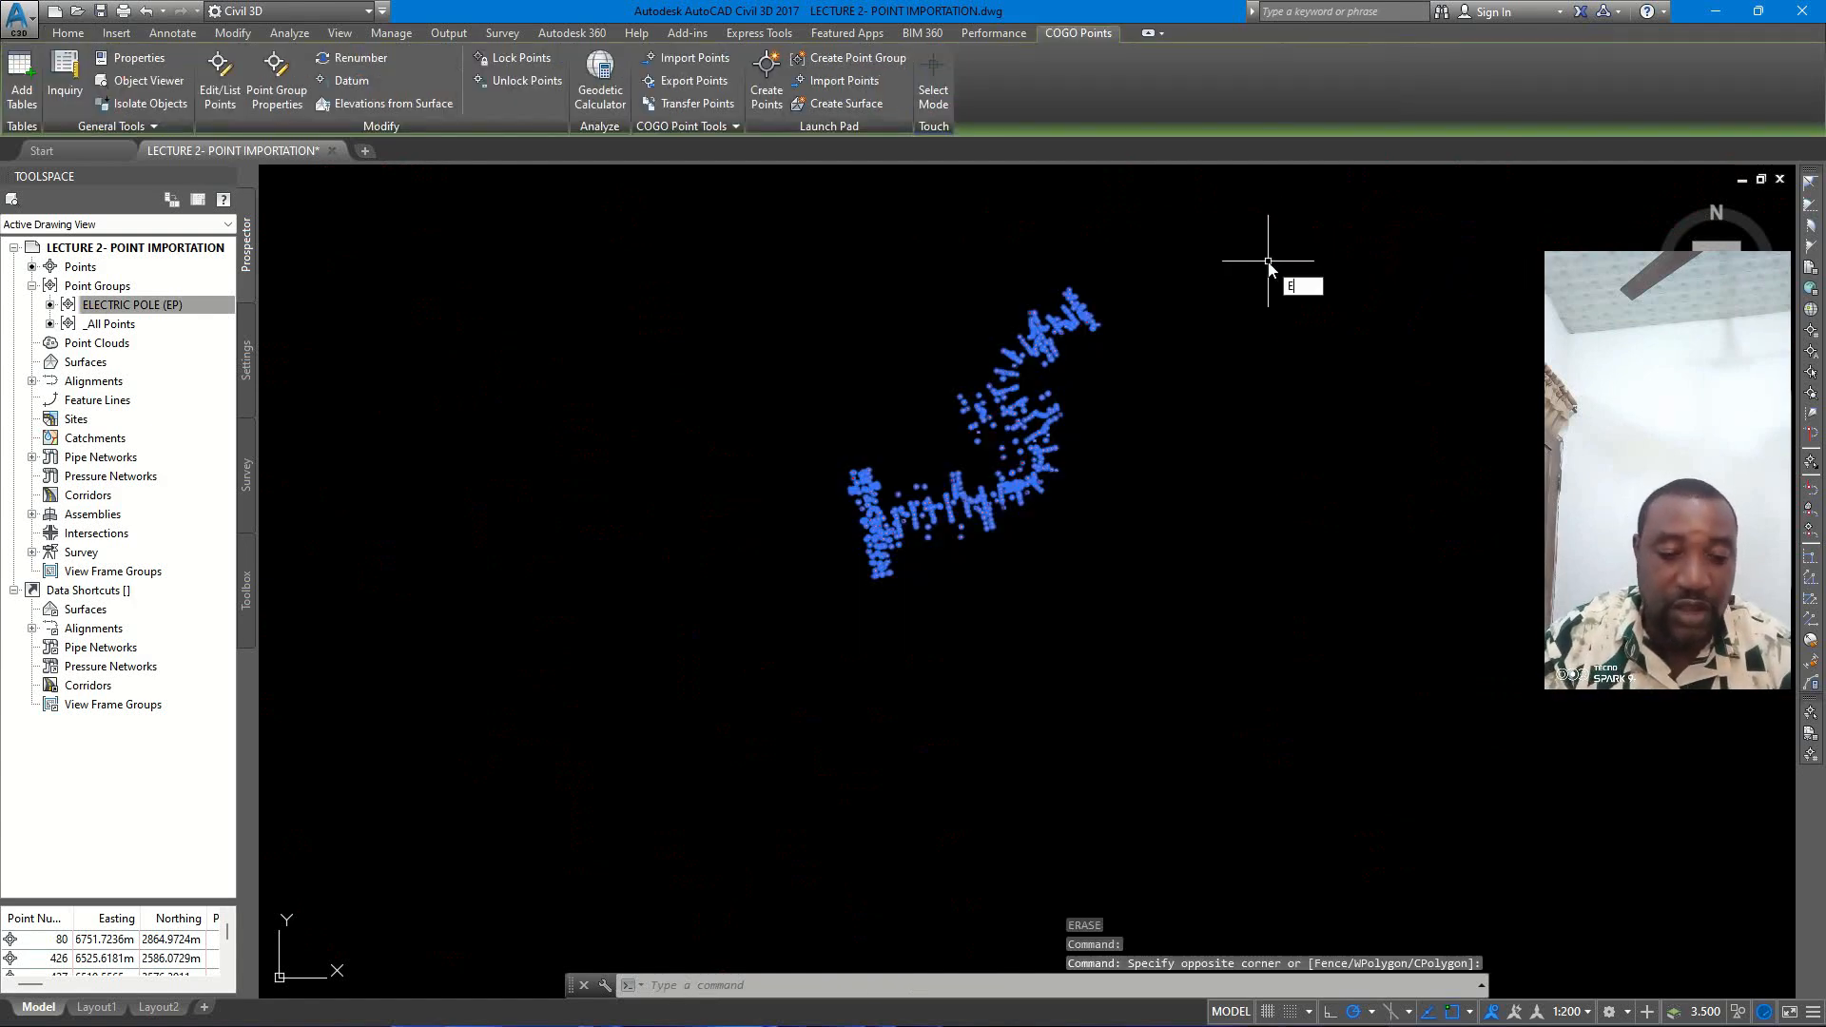
pyautogui.press('Return')
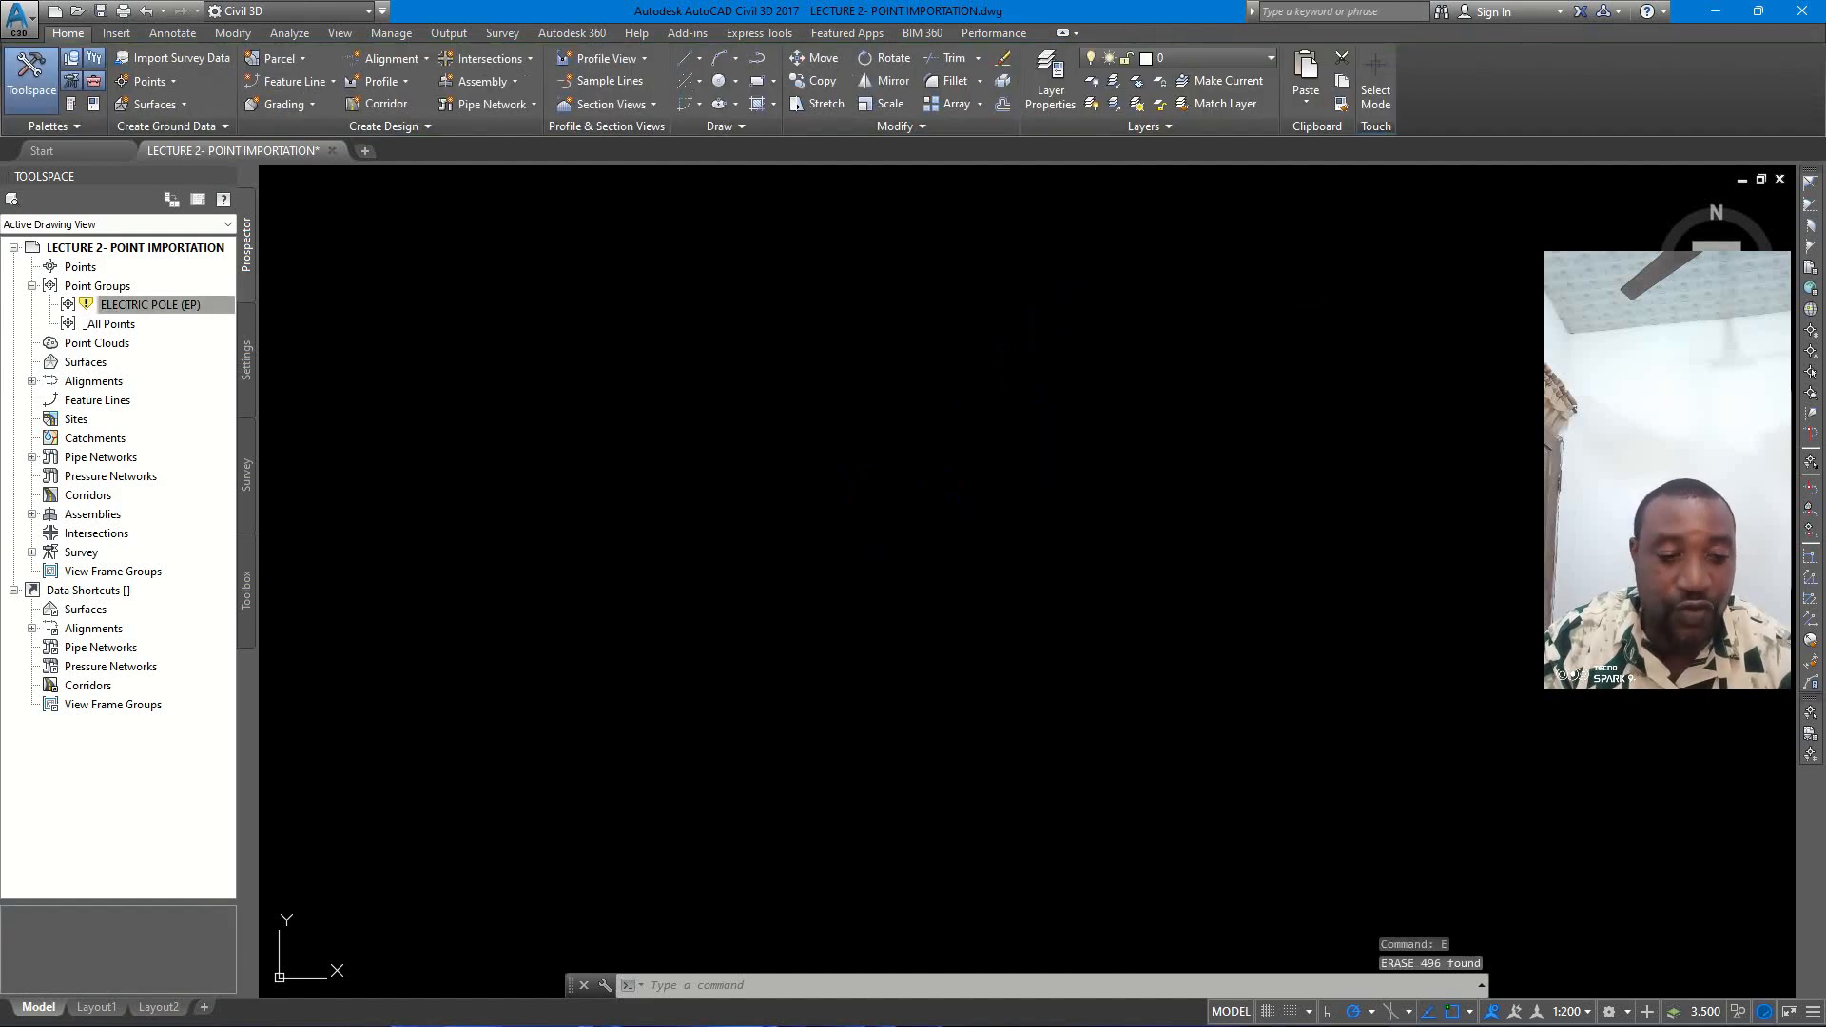
# - Undo the erasure to restore all the survey points in the drawing
pyautogui.write('u')
pyautogui.press('Return')
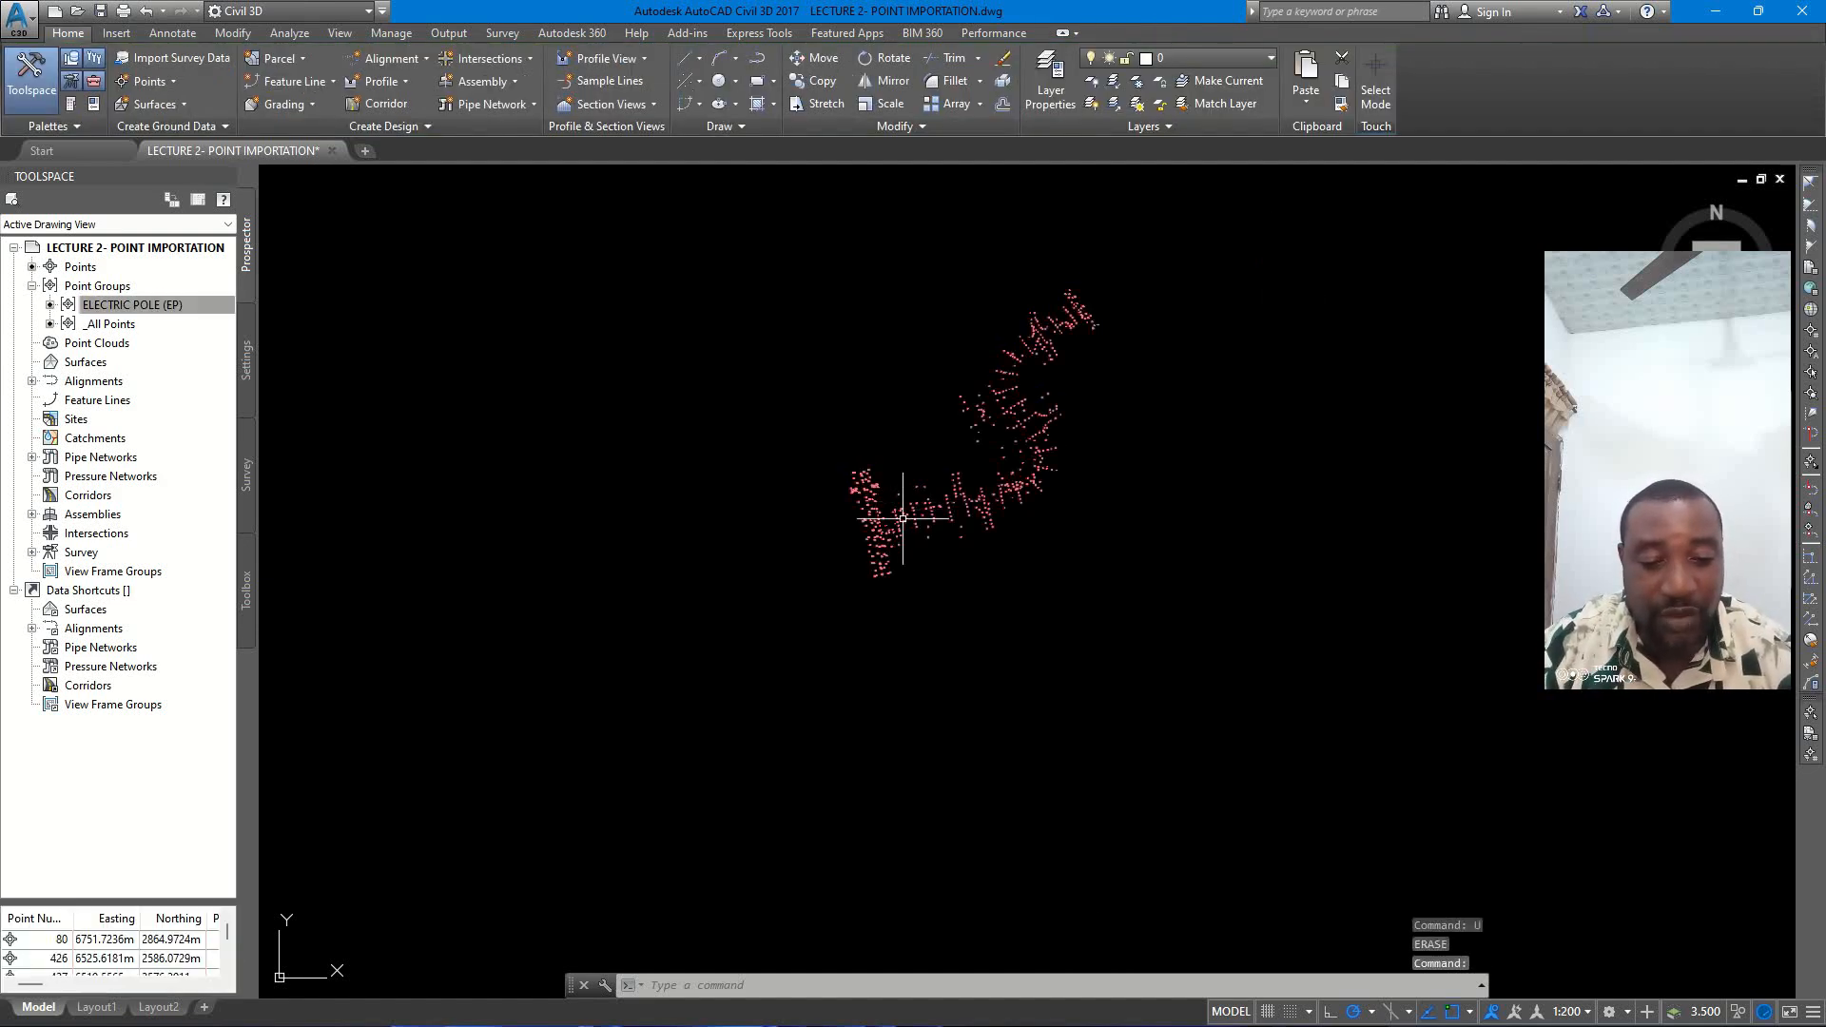
pyautogui.scroll(3, 676, 542)
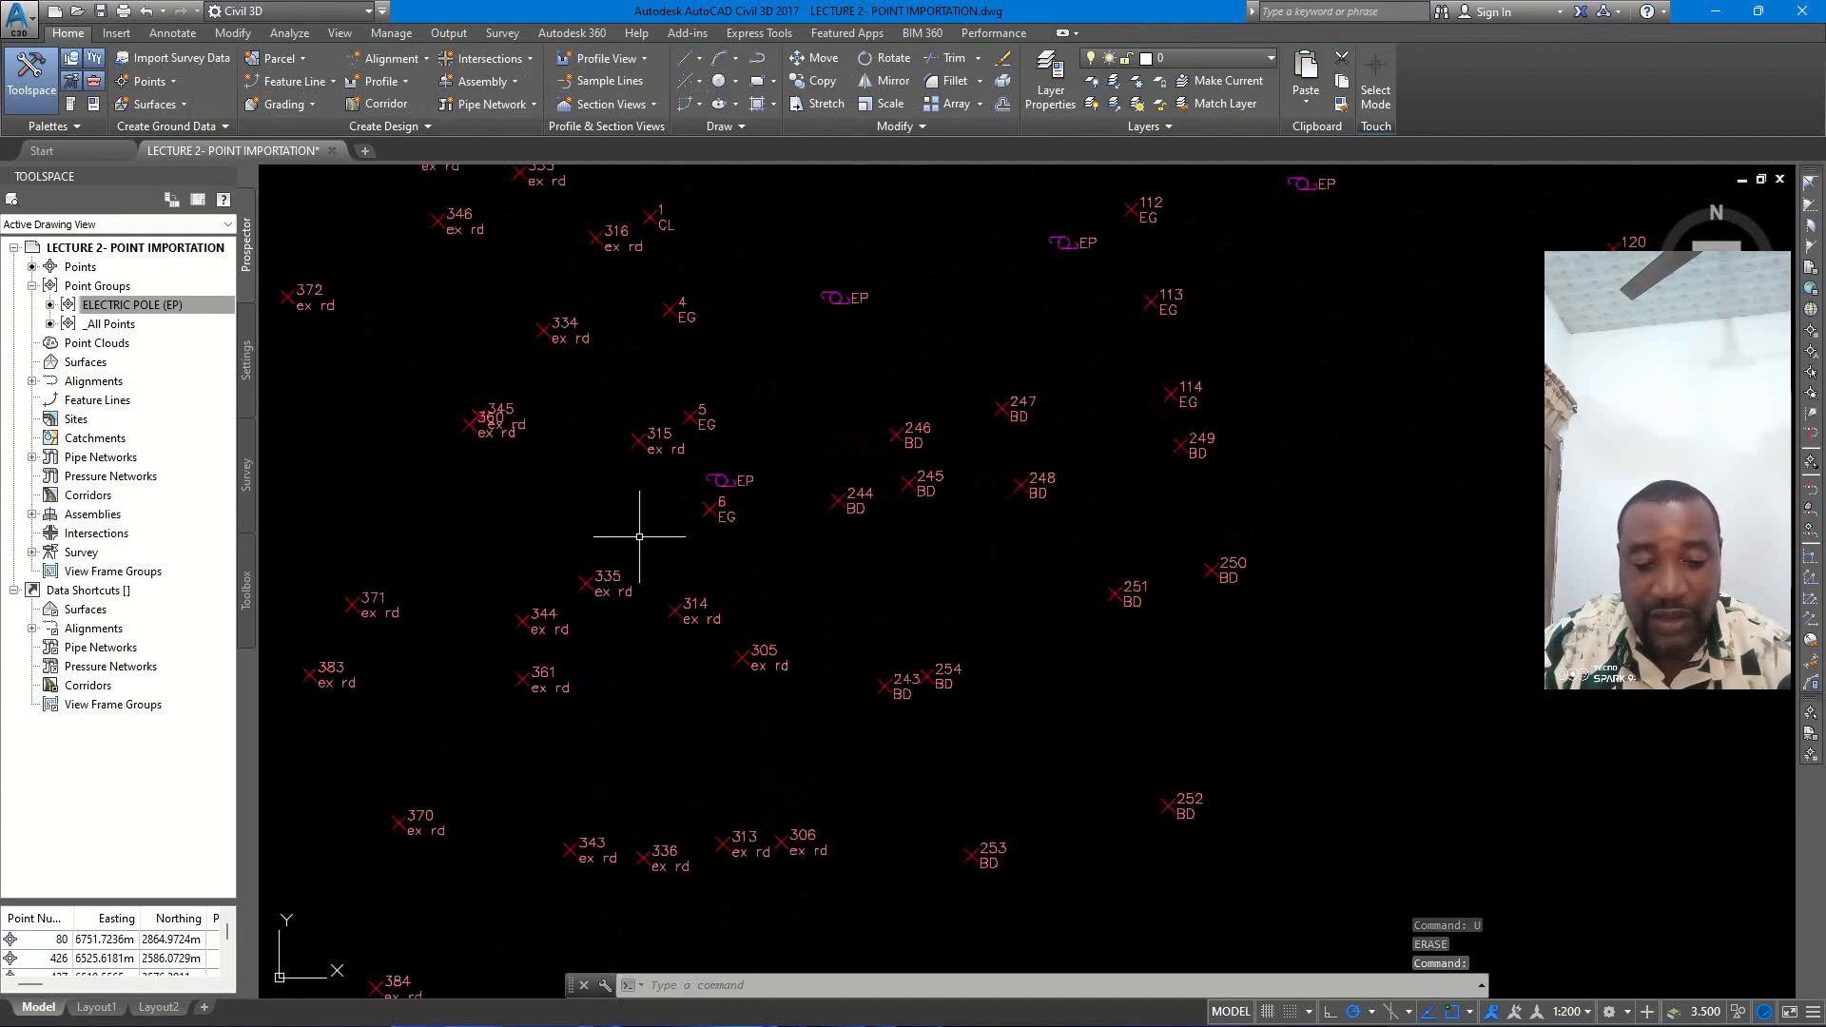
# - Examine the electric pole (EP) symbols and labels along the road, from the junction at its southwest end to its northern end
pyautogui.scroll(-3, 657, 555)
pyautogui.scroll(3, 684, 521)
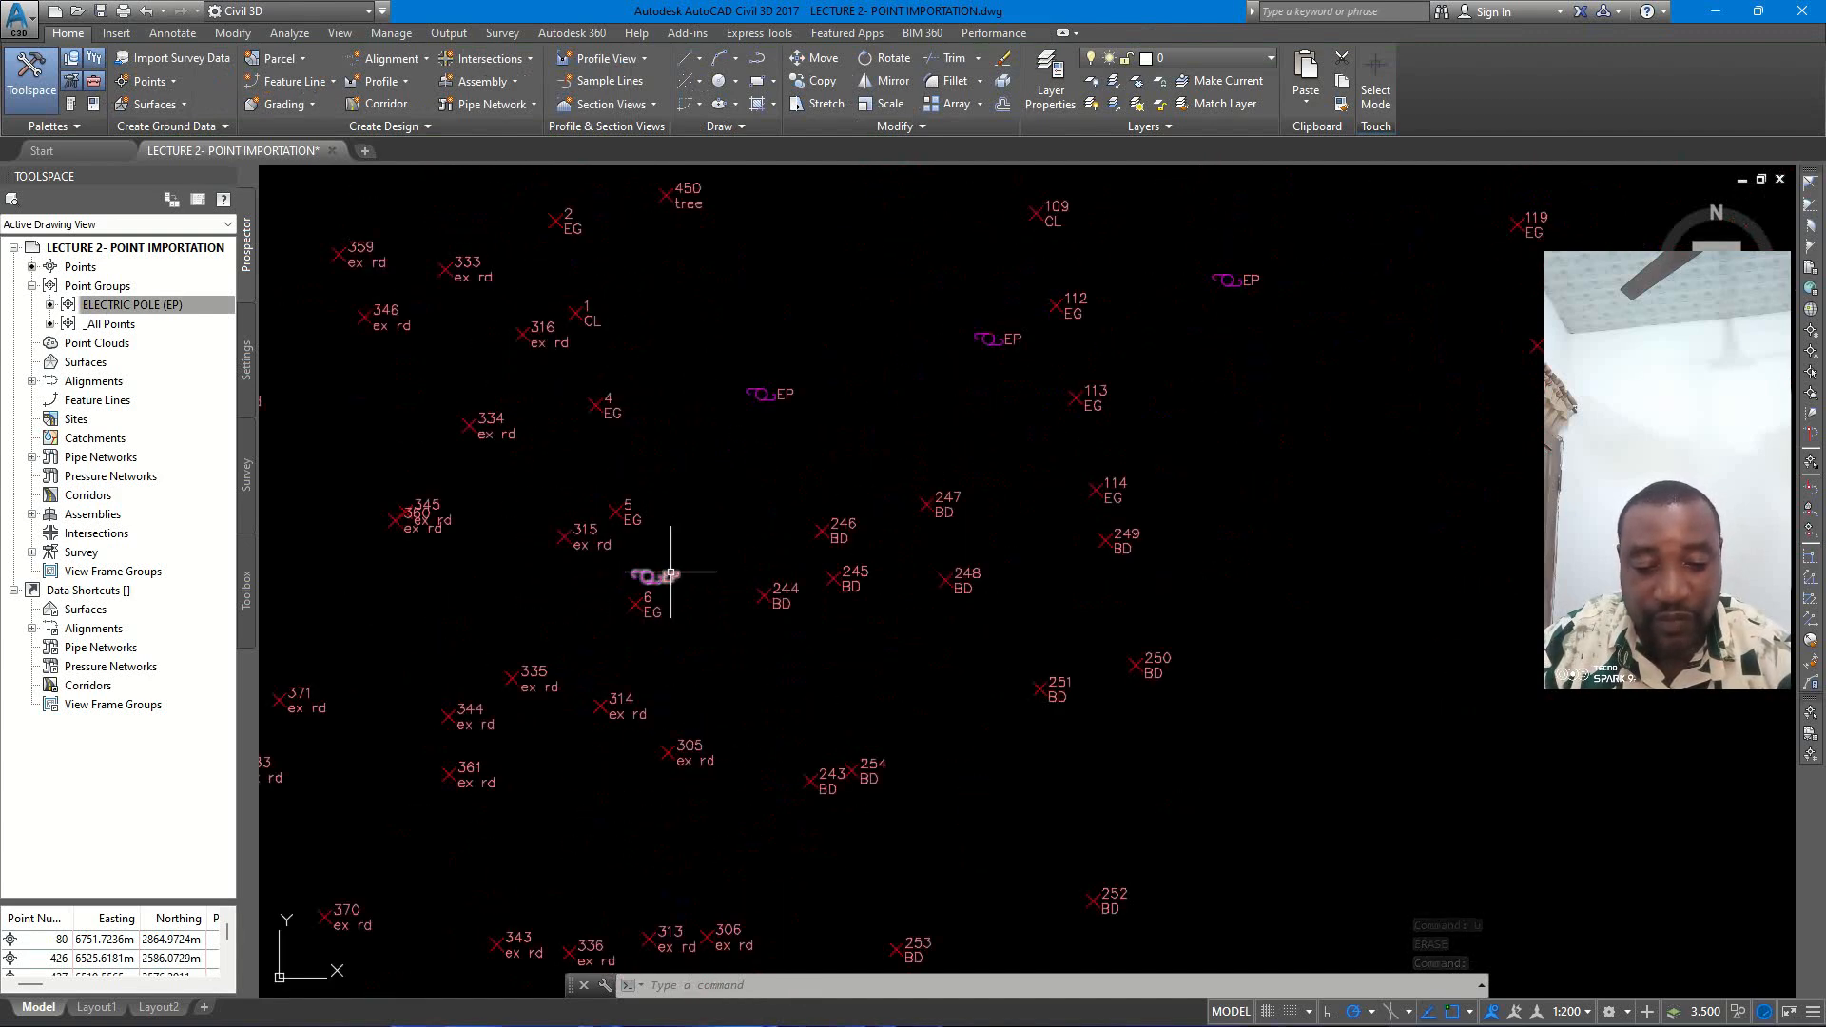
pyautogui.moveTo(1002, 349); pyautogui.dragTo(824, 419, button='middle')
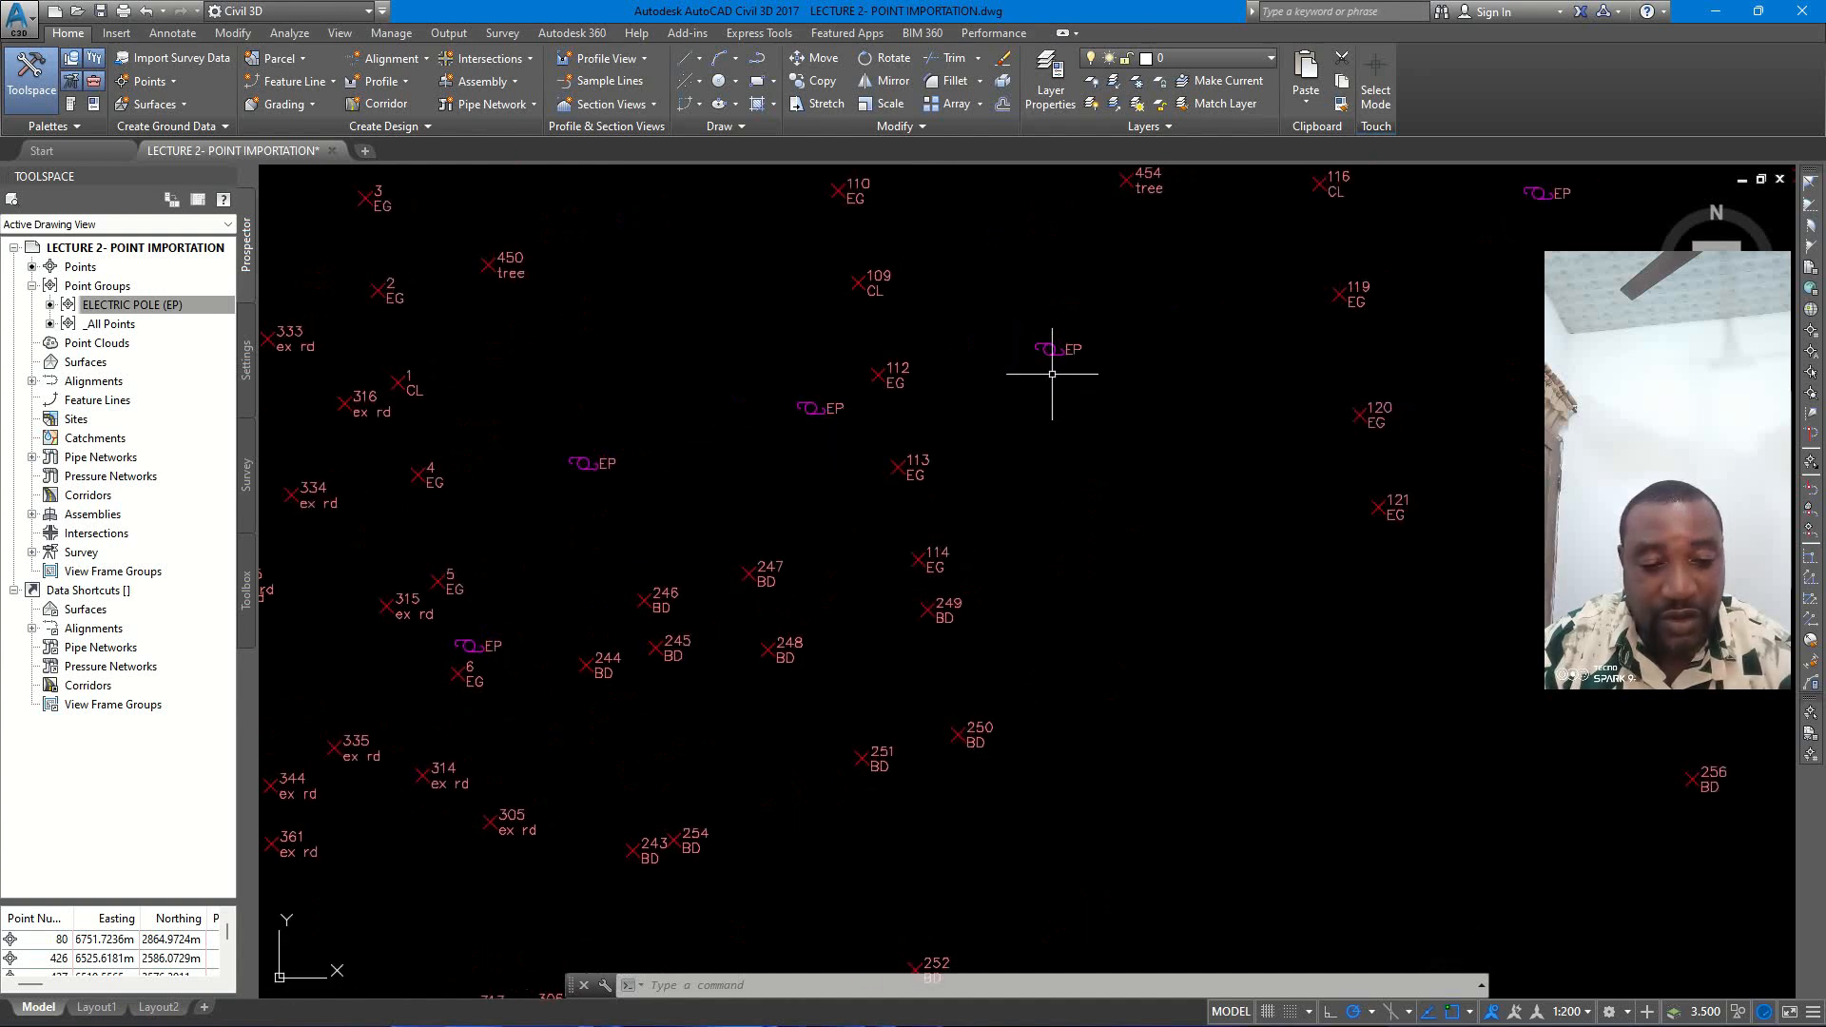
pyautogui.moveTo(1059, 367)
pyautogui.mouseDown(button='middle')
pyautogui.moveTo(1062, 390)
pyautogui.moveTo(860, 472)
pyautogui.mouseUp(button='middle')
pyautogui.moveTo(1202, 359); pyautogui.dragTo(922, 472, button='middle')
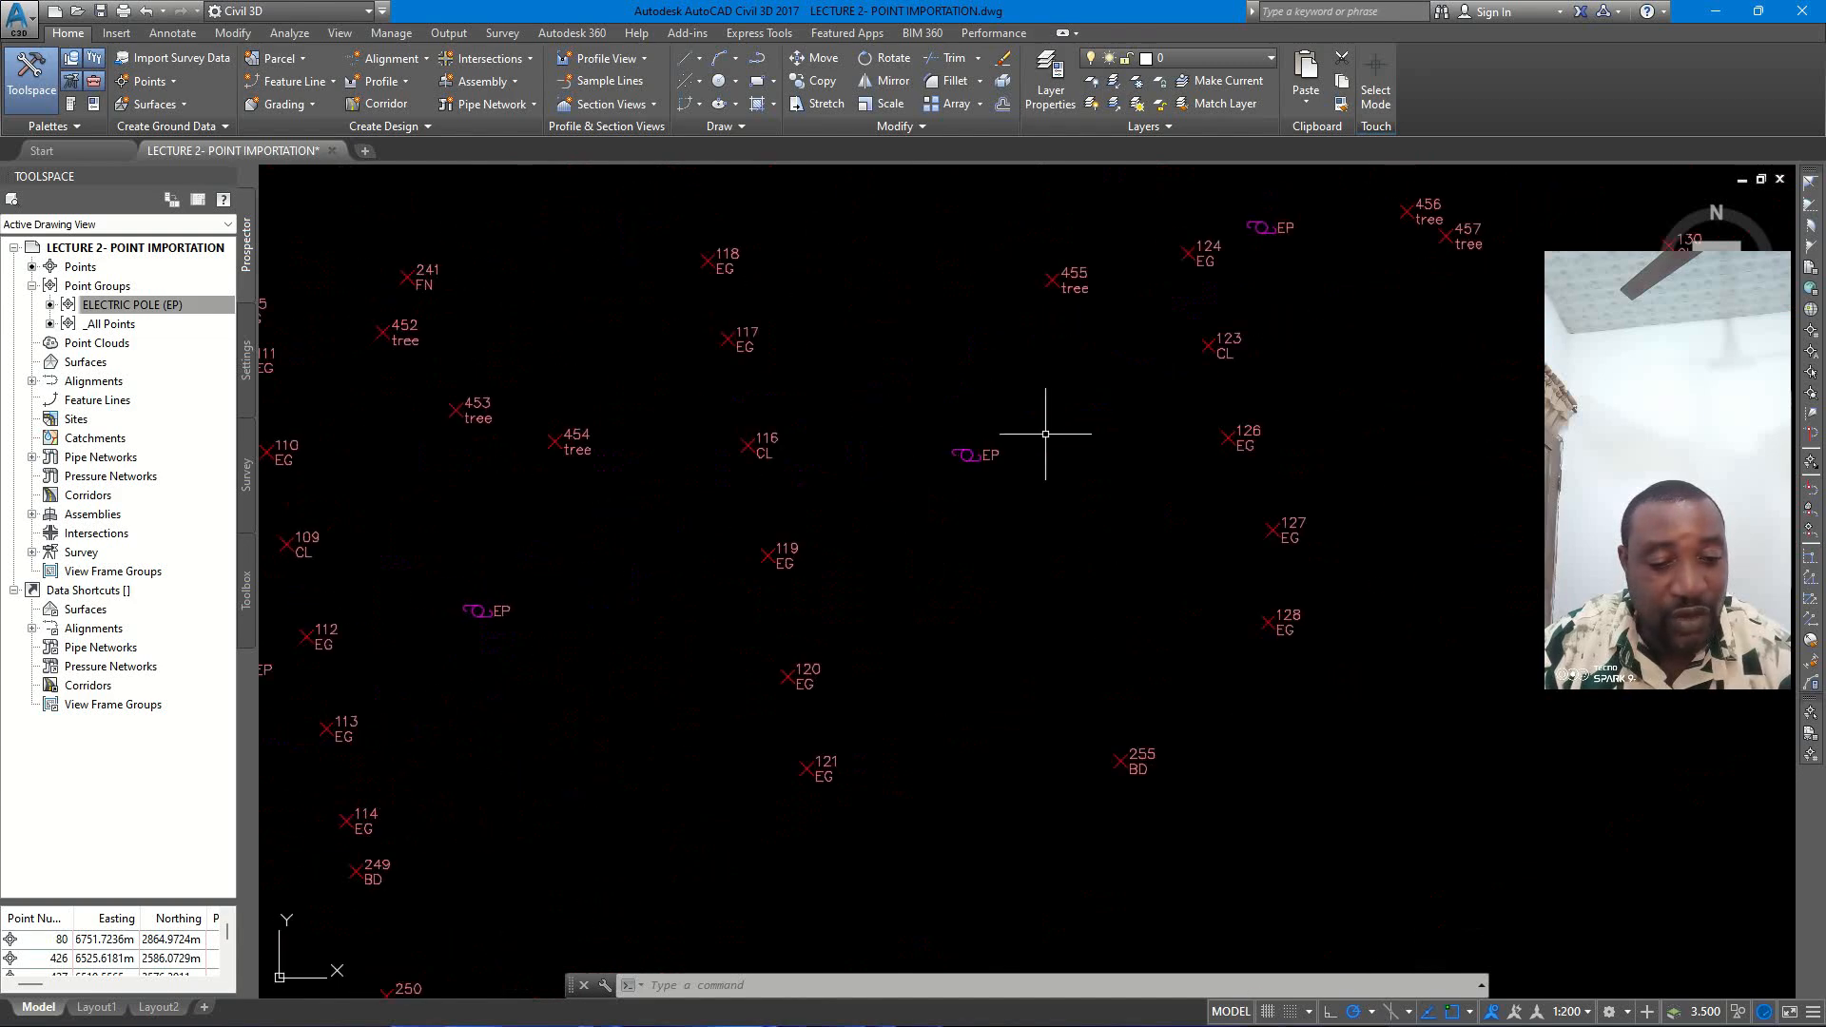
pyautogui.moveTo(1047, 424); pyautogui.dragTo(944, 536, button='middle')
pyautogui.moveTo(1161, 367); pyautogui.dragTo(1047, 497, button='middle')
pyautogui.scroll(-3, 1065, 456)
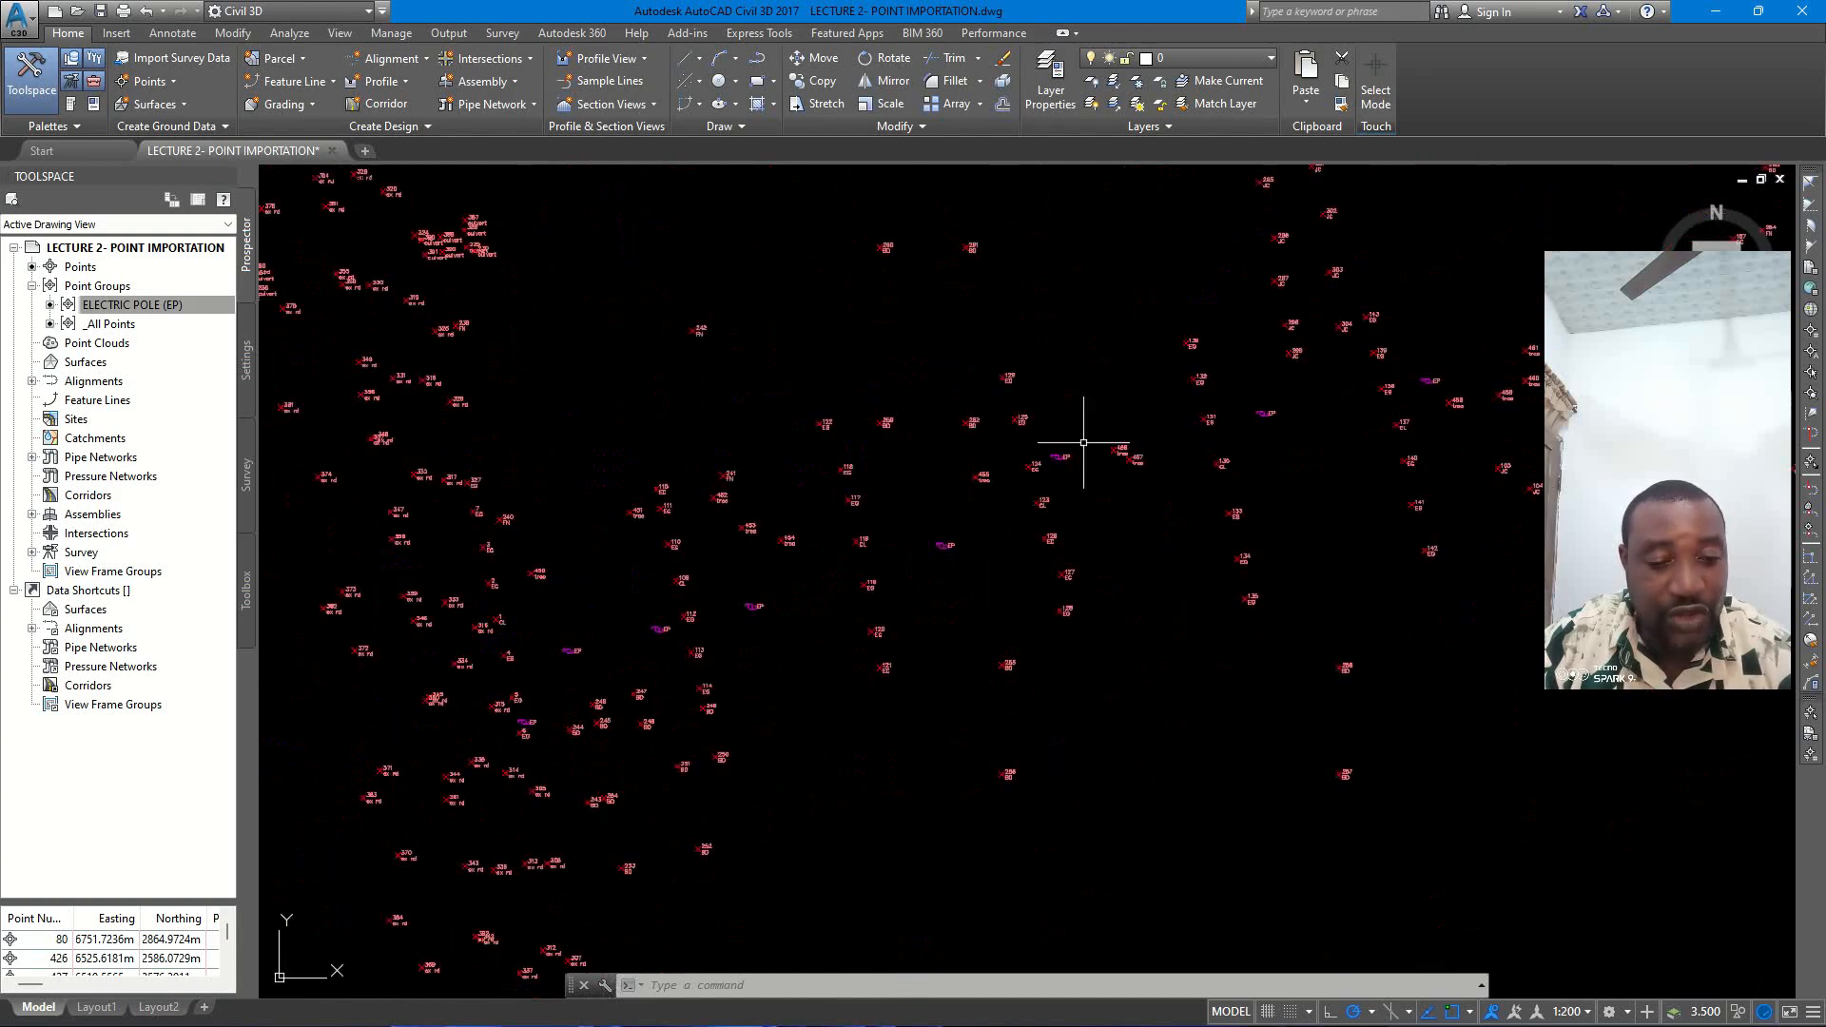
pyautogui.scroll(2, 1297, 418)
pyautogui.moveTo(1310, 418); pyautogui.dragTo(1058, 527, button='middle')
pyautogui.moveTo(1352, 441); pyautogui.dragTo(884, 501, button='middle')
pyautogui.moveTo(1276, 436); pyautogui.dragTo(1117, 505, button='middle')
pyautogui.scroll(-2, 1116, 505)
pyautogui.scroll(2, 1302, 516)
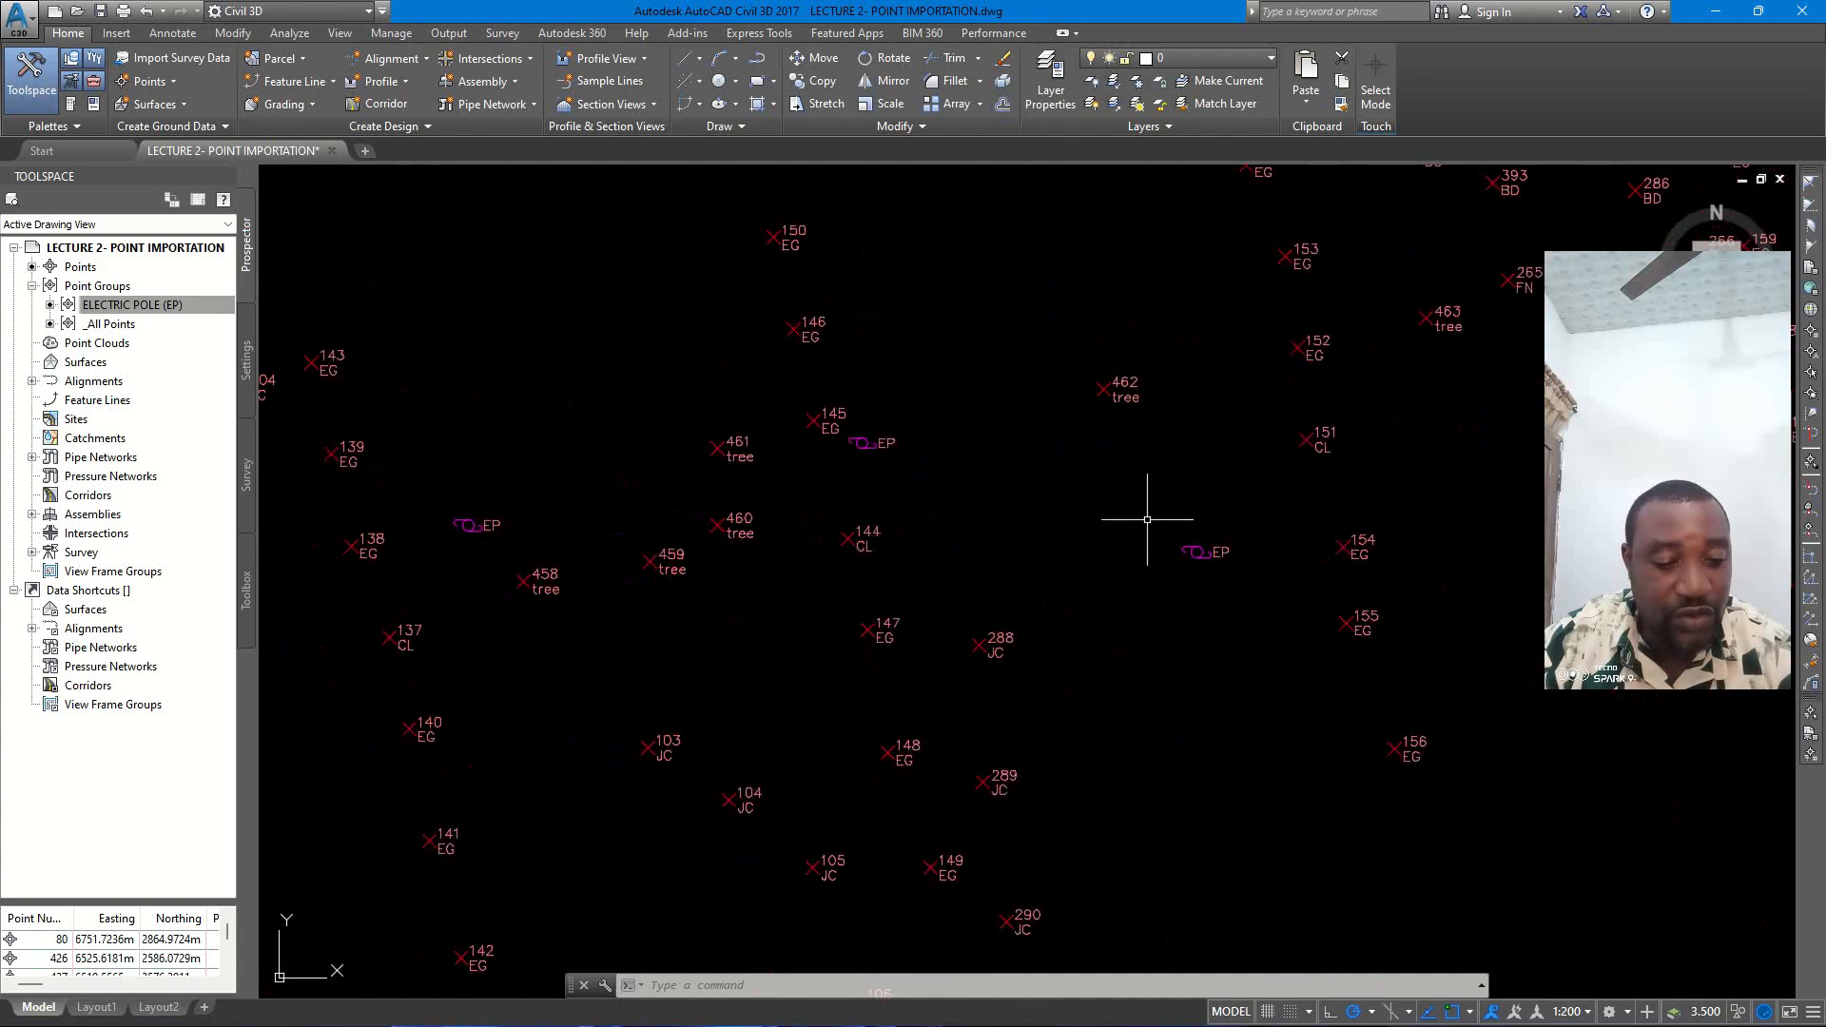
pyautogui.scroll(-4, 1012, 511)
pyautogui.scroll(6, 1353, 510)
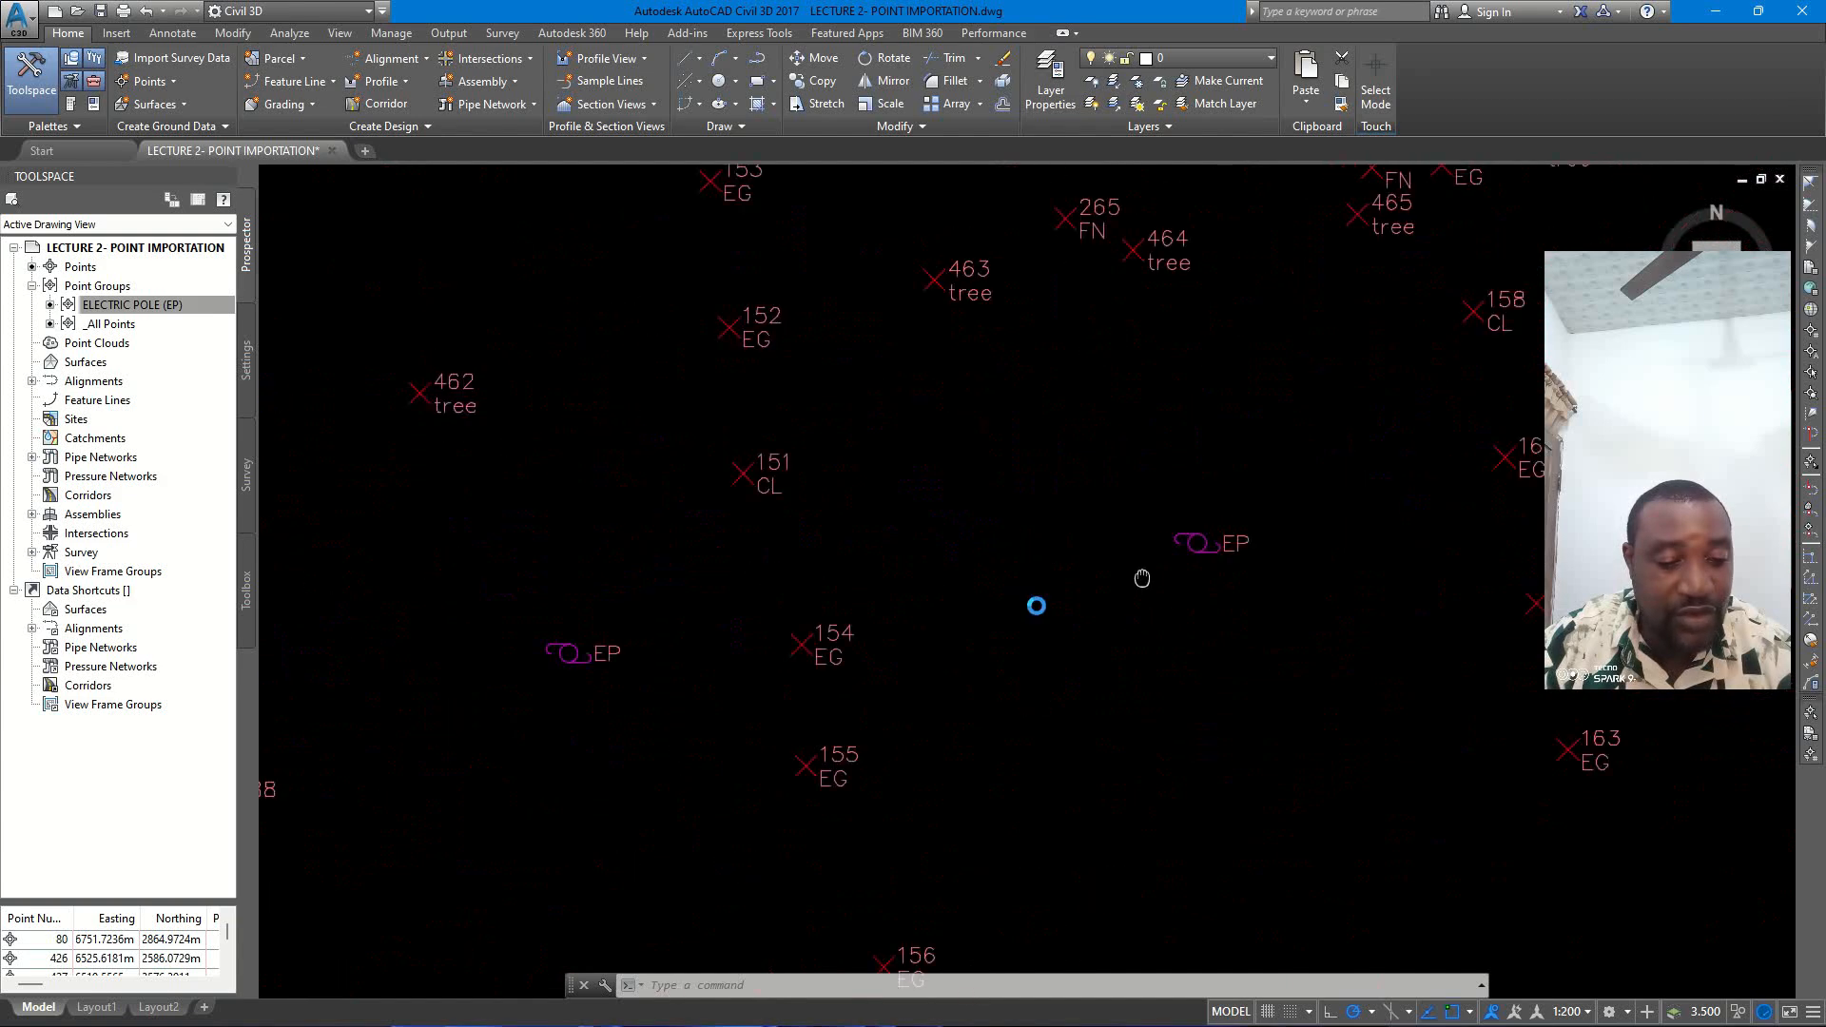
pyautogui.scroll(-4, 1398, 469)
pyautogui.scroll(4, 1275, 505)
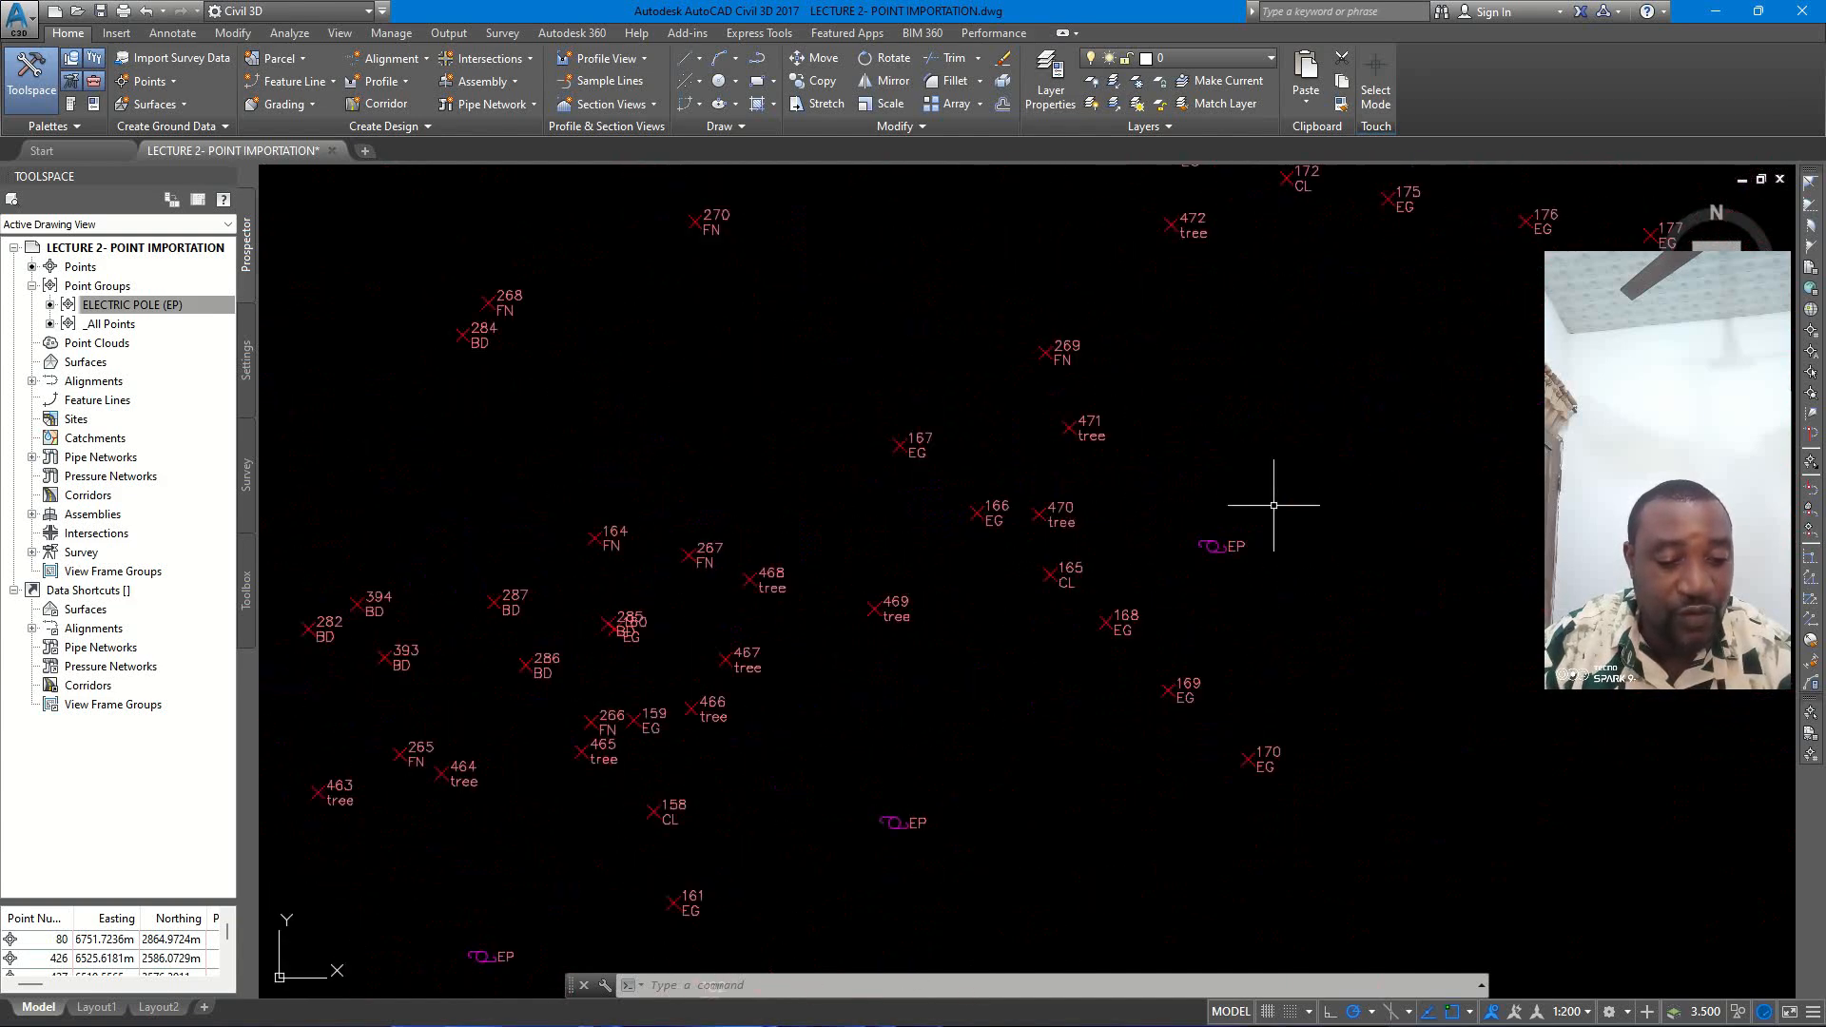
pyautogui.scroll(-5, 1262, 510)
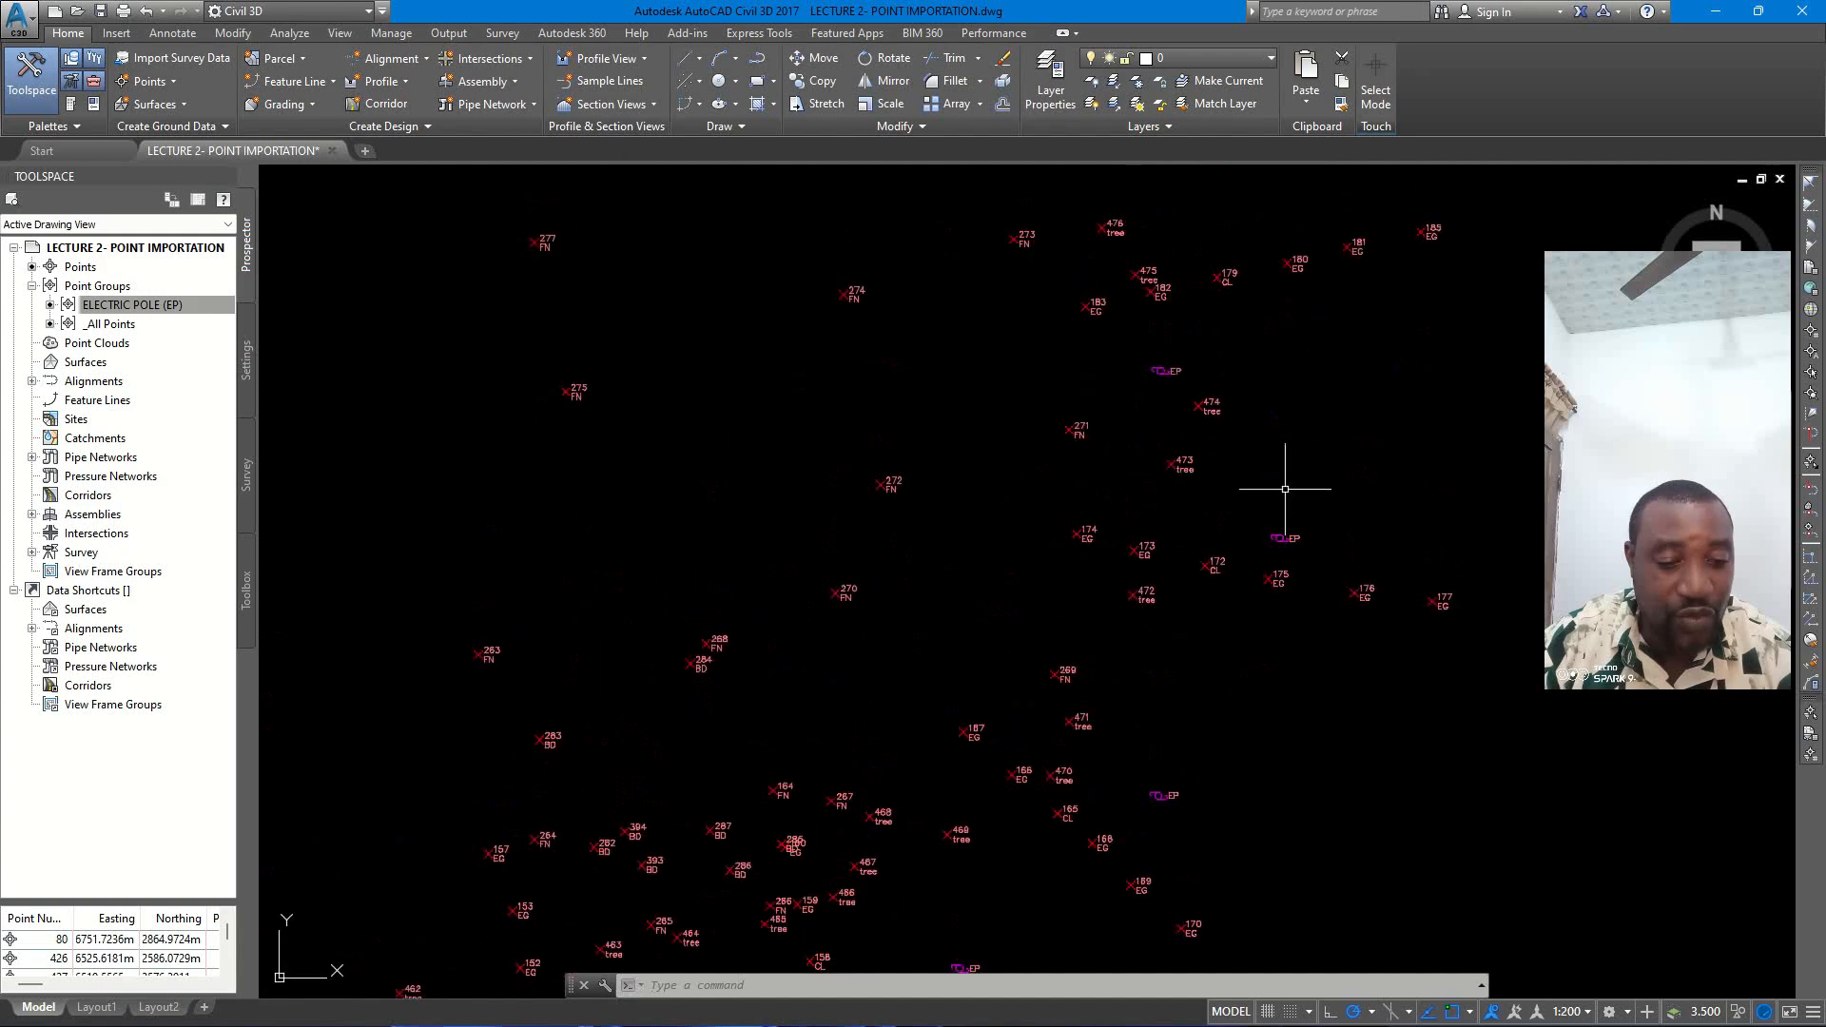
pyautogui.moveTo(1231, 379)
pyautogui.mouseDown(button='middle')
pyautogui.moveTo(1264, 475)
pyautogui.moveTo(1258, 565)
pyautogui.mouseUp(button='middle')
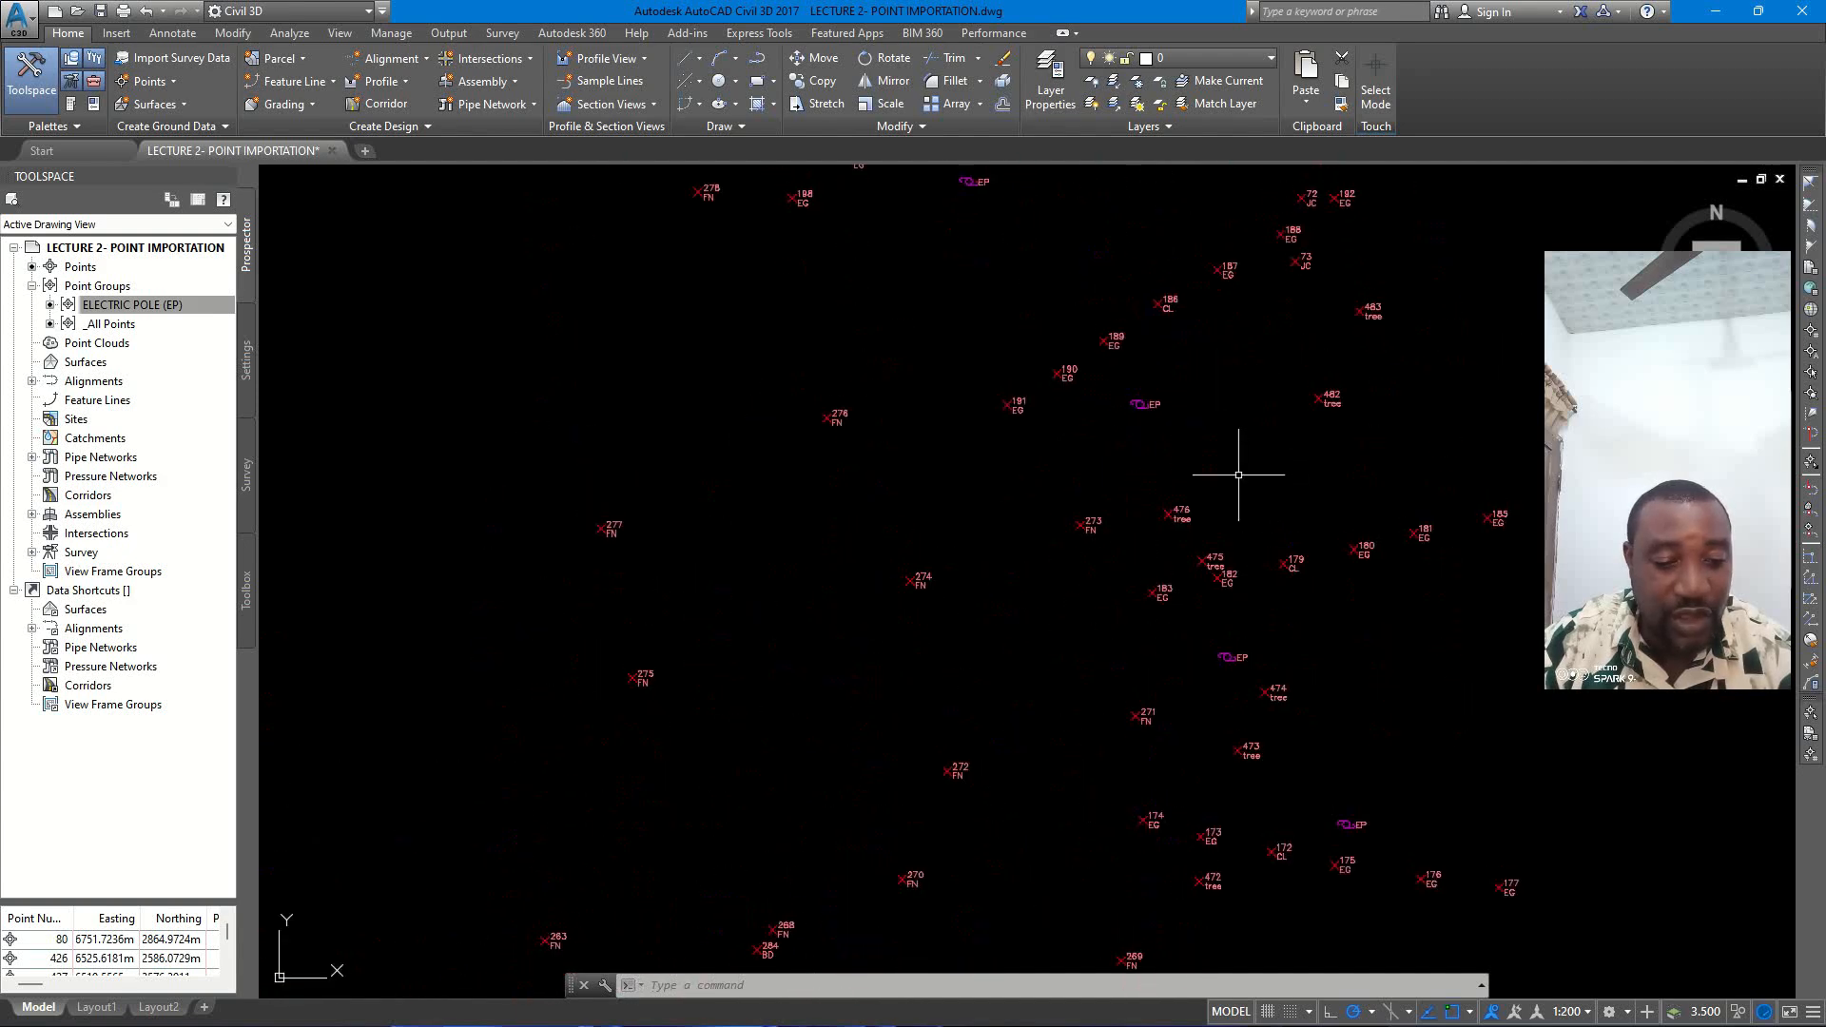
pyautogui.moveTo(1212, 461); pyautogui.dragTo(1299, 603, button='middle')
pyautogui.moveTo(1090, 348); pyautogui.dragTo(1161, 488, button='middle')
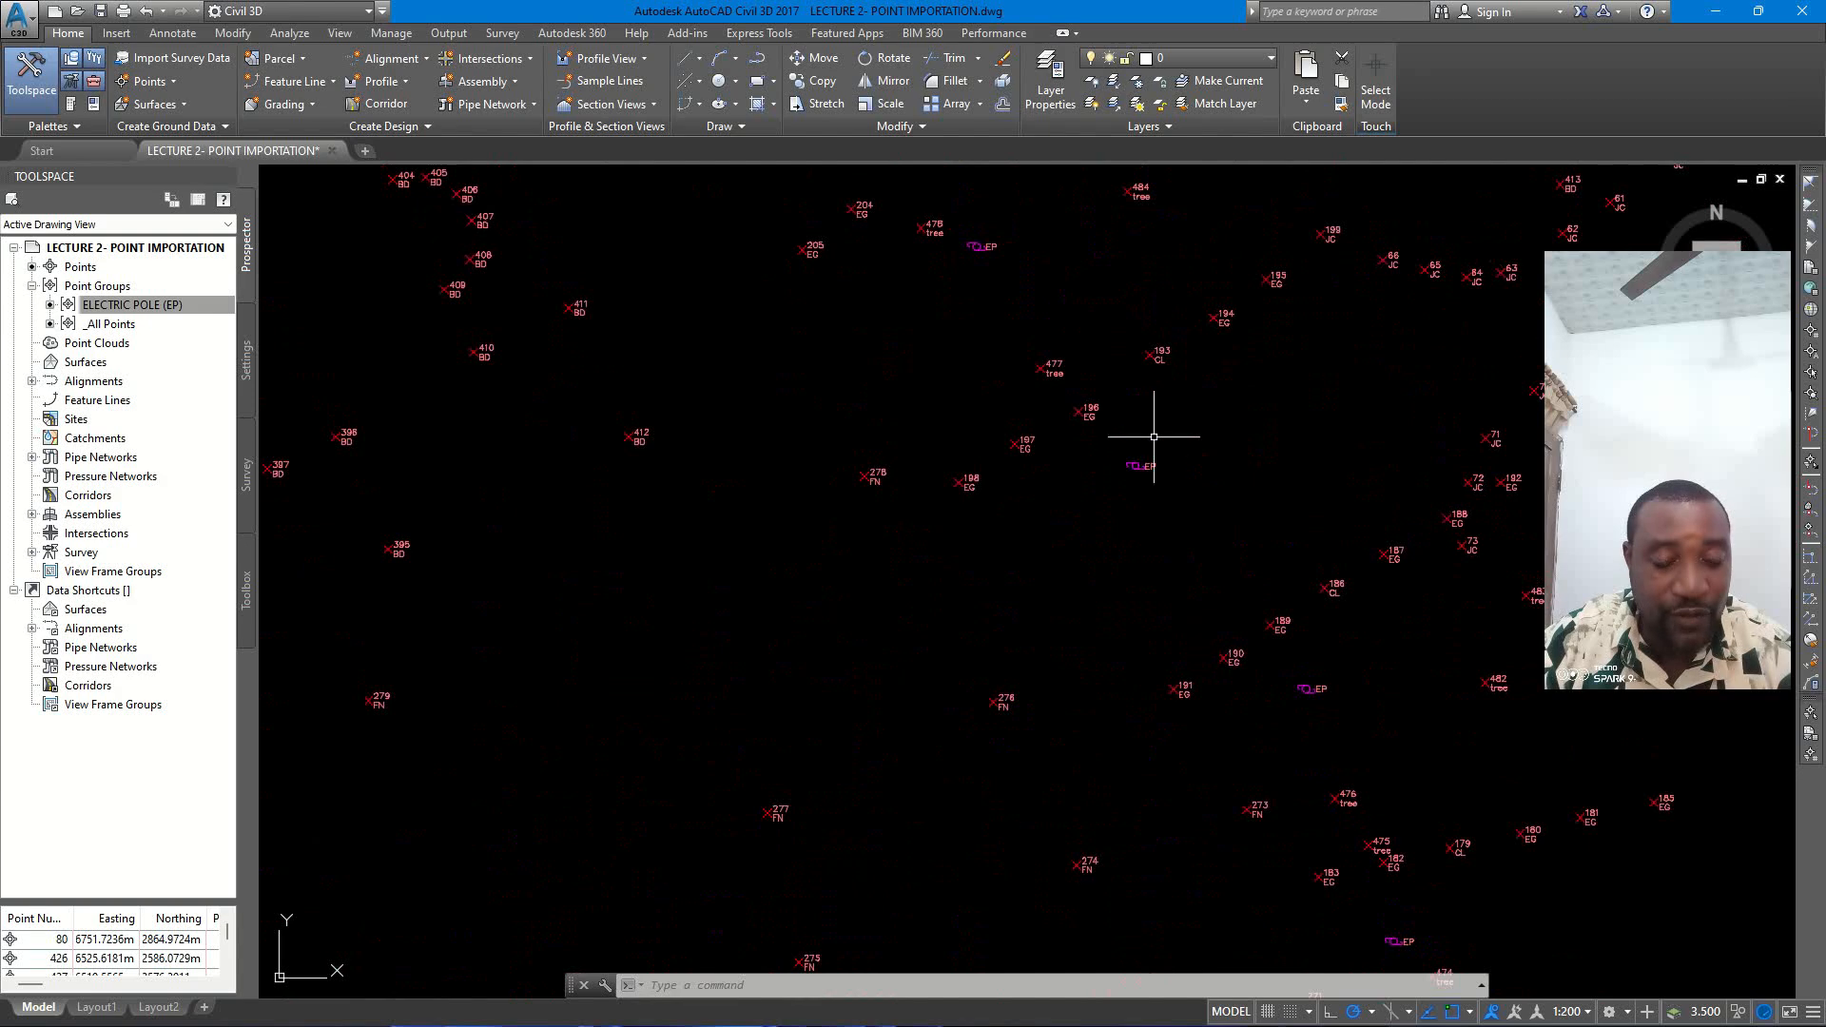
pyautogui.moveTo(1051, 324); pyautogui.dragTo(1112, 451, button='middle')
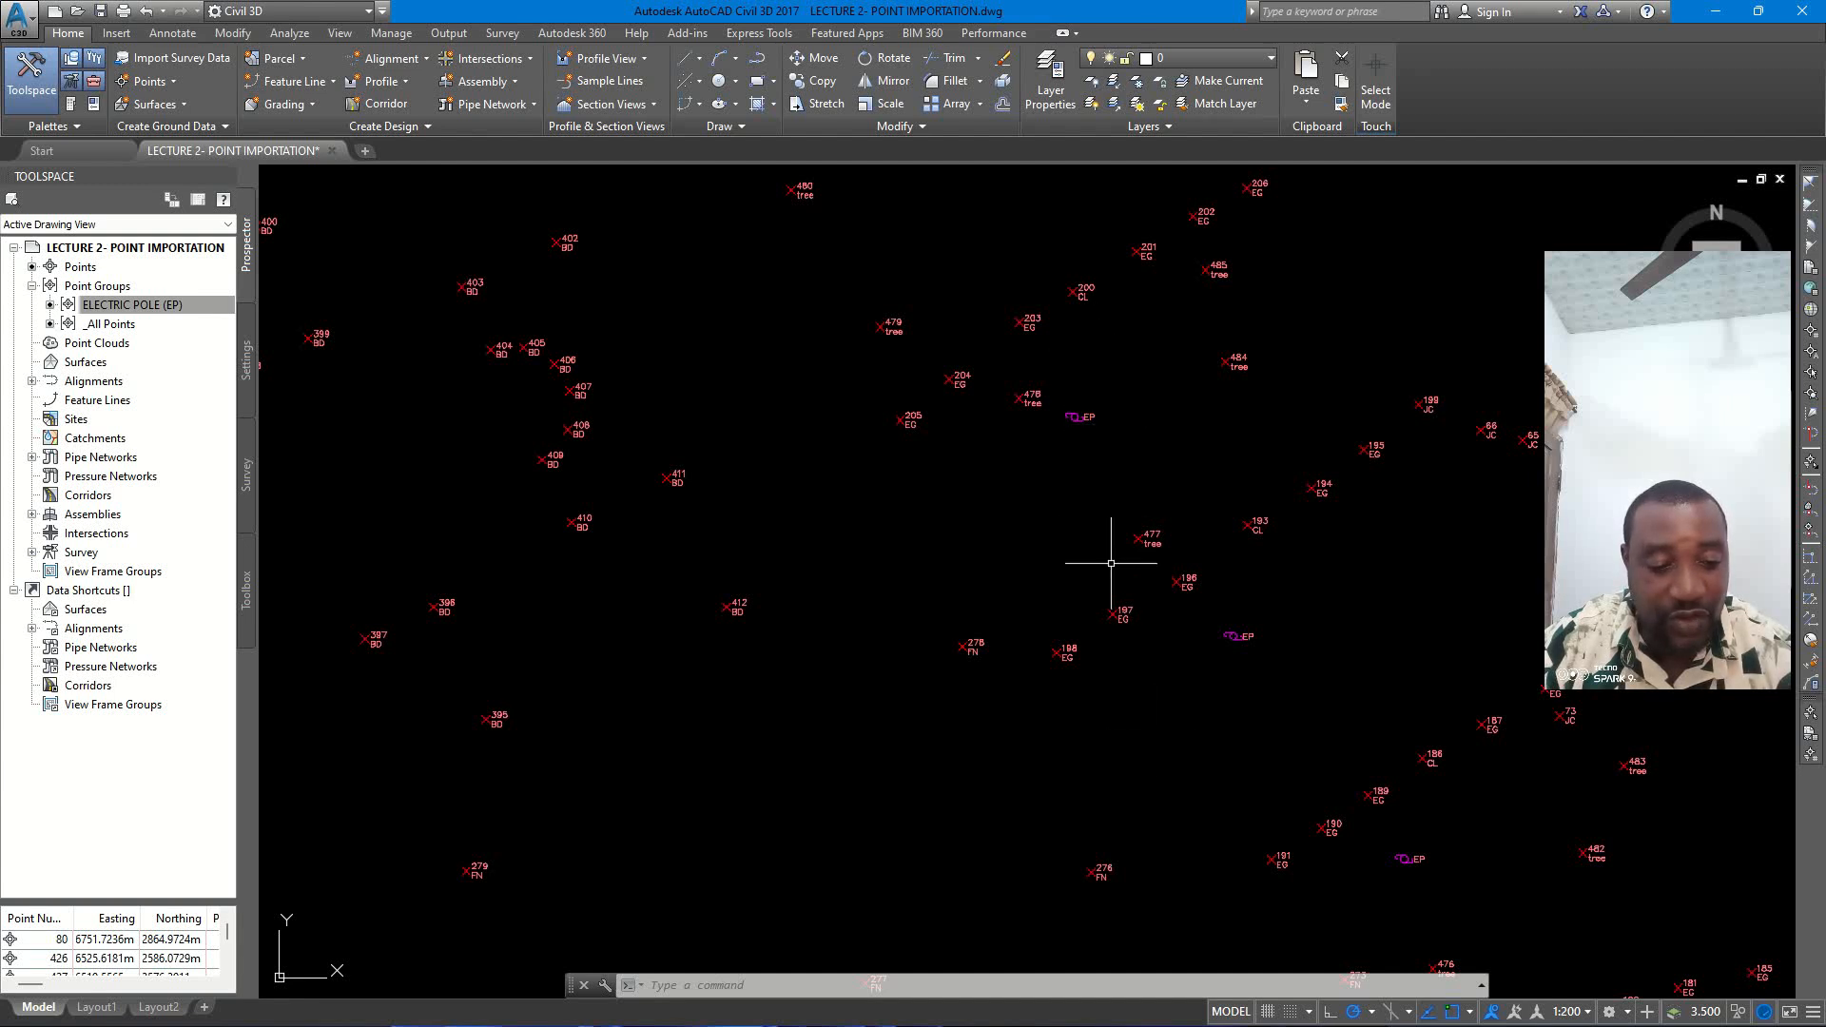
pyautogui.scroll(-2, 1132, 497)
pyautogui.moveTo(1130, 437); pyautogui.dragTo(1119, 551, button='middle')
pyautogui.scroll(2, 1063, 445)
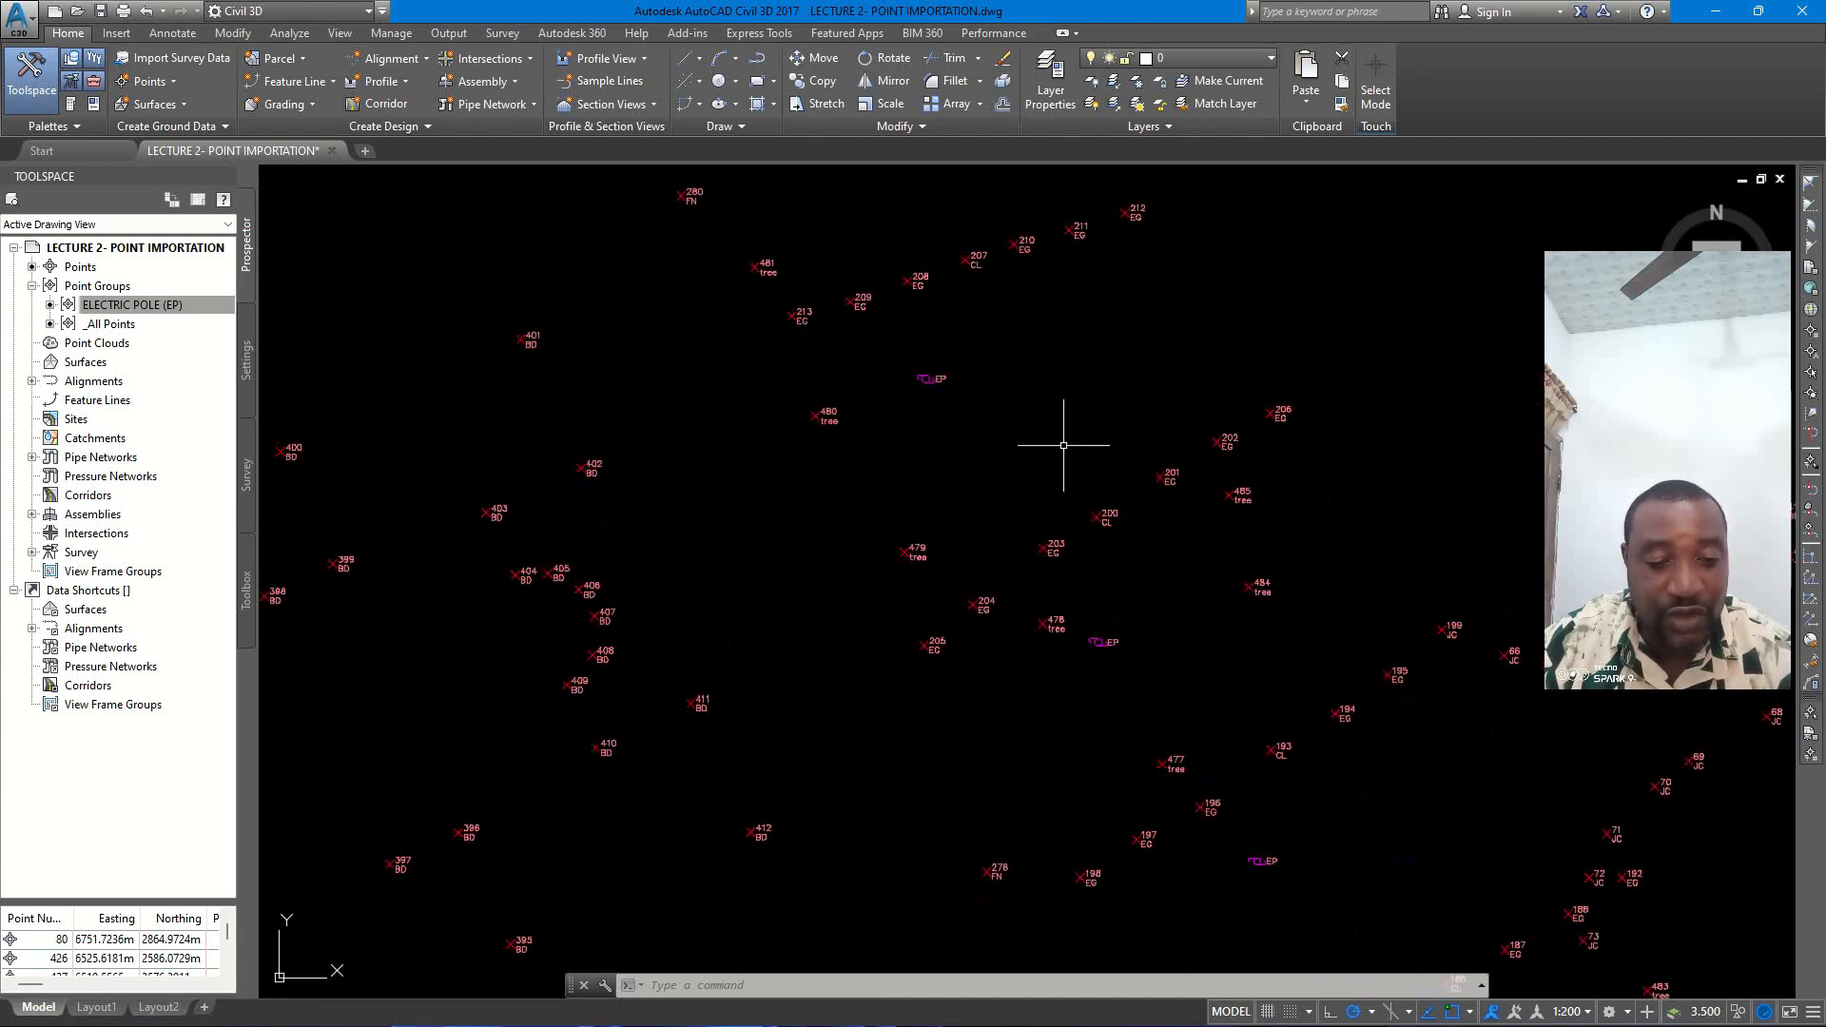
pyautogui.moveTo(1065, 446); pyautogui.dragTo(1080, 598, button='middle')
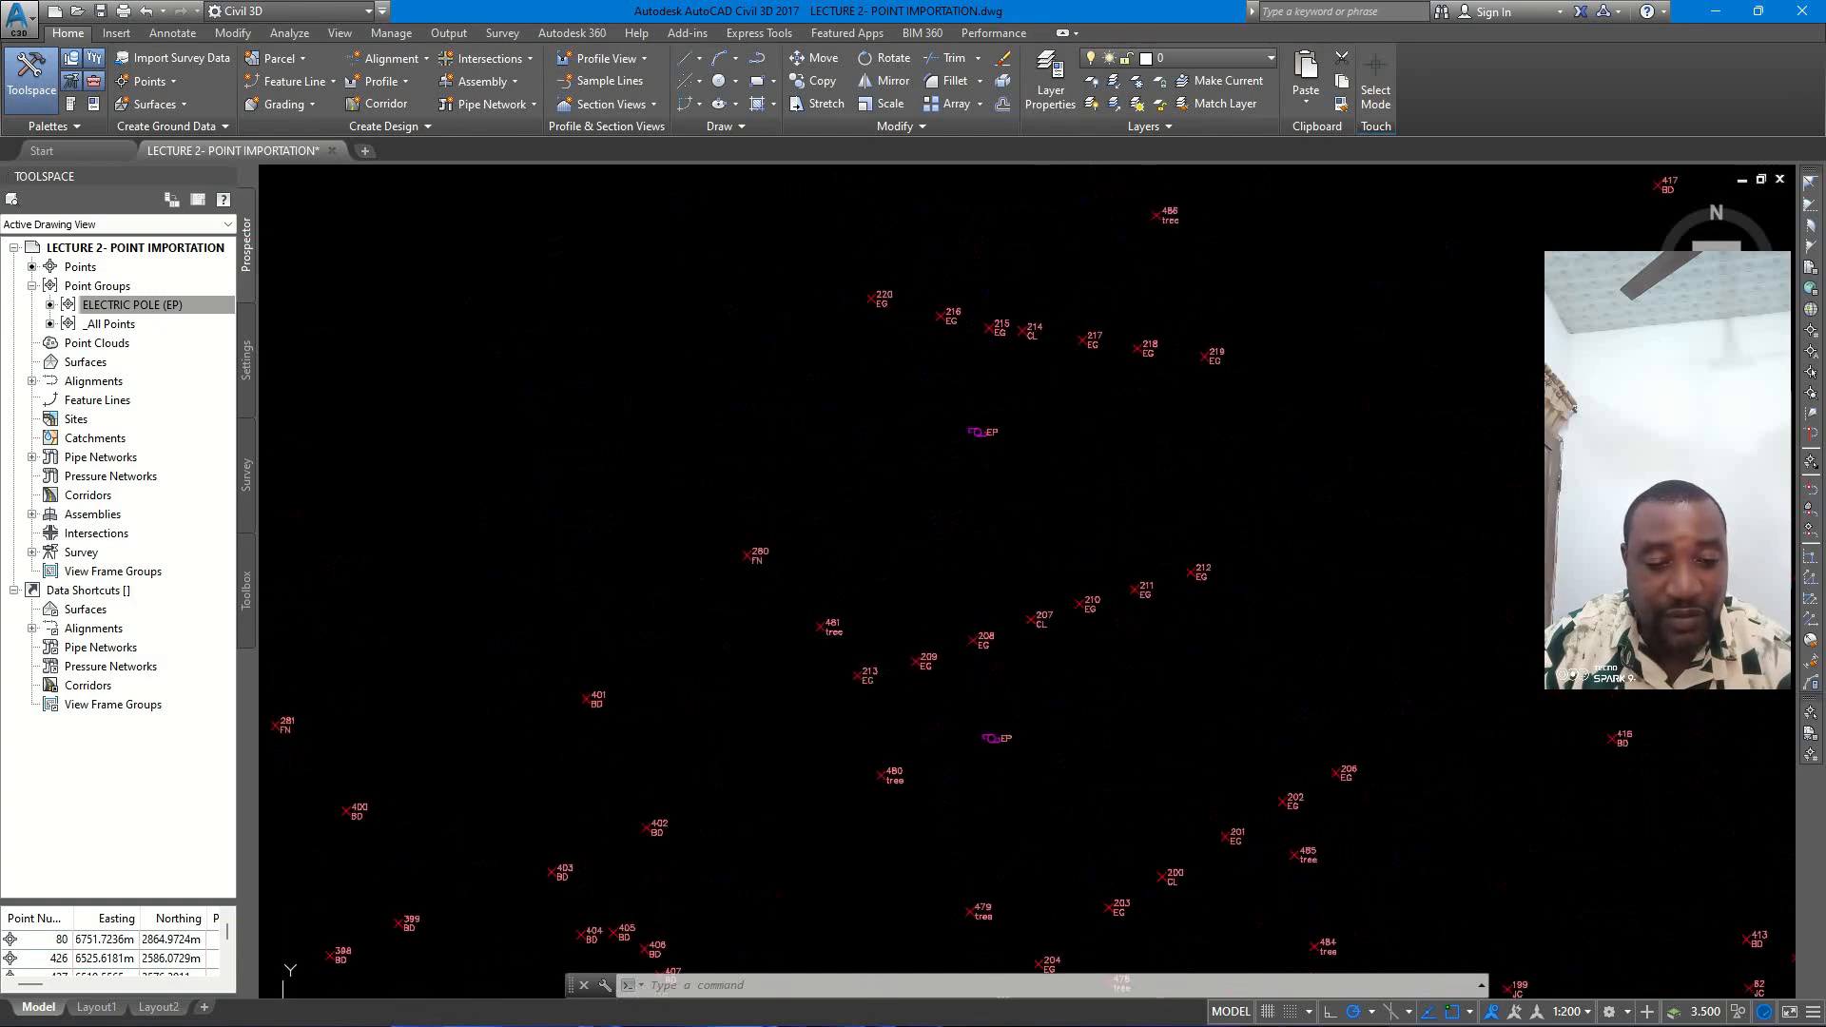
pyautogui.scroll(-5, 1059, 416)
pyautogui.scroll(8, 941, 595)
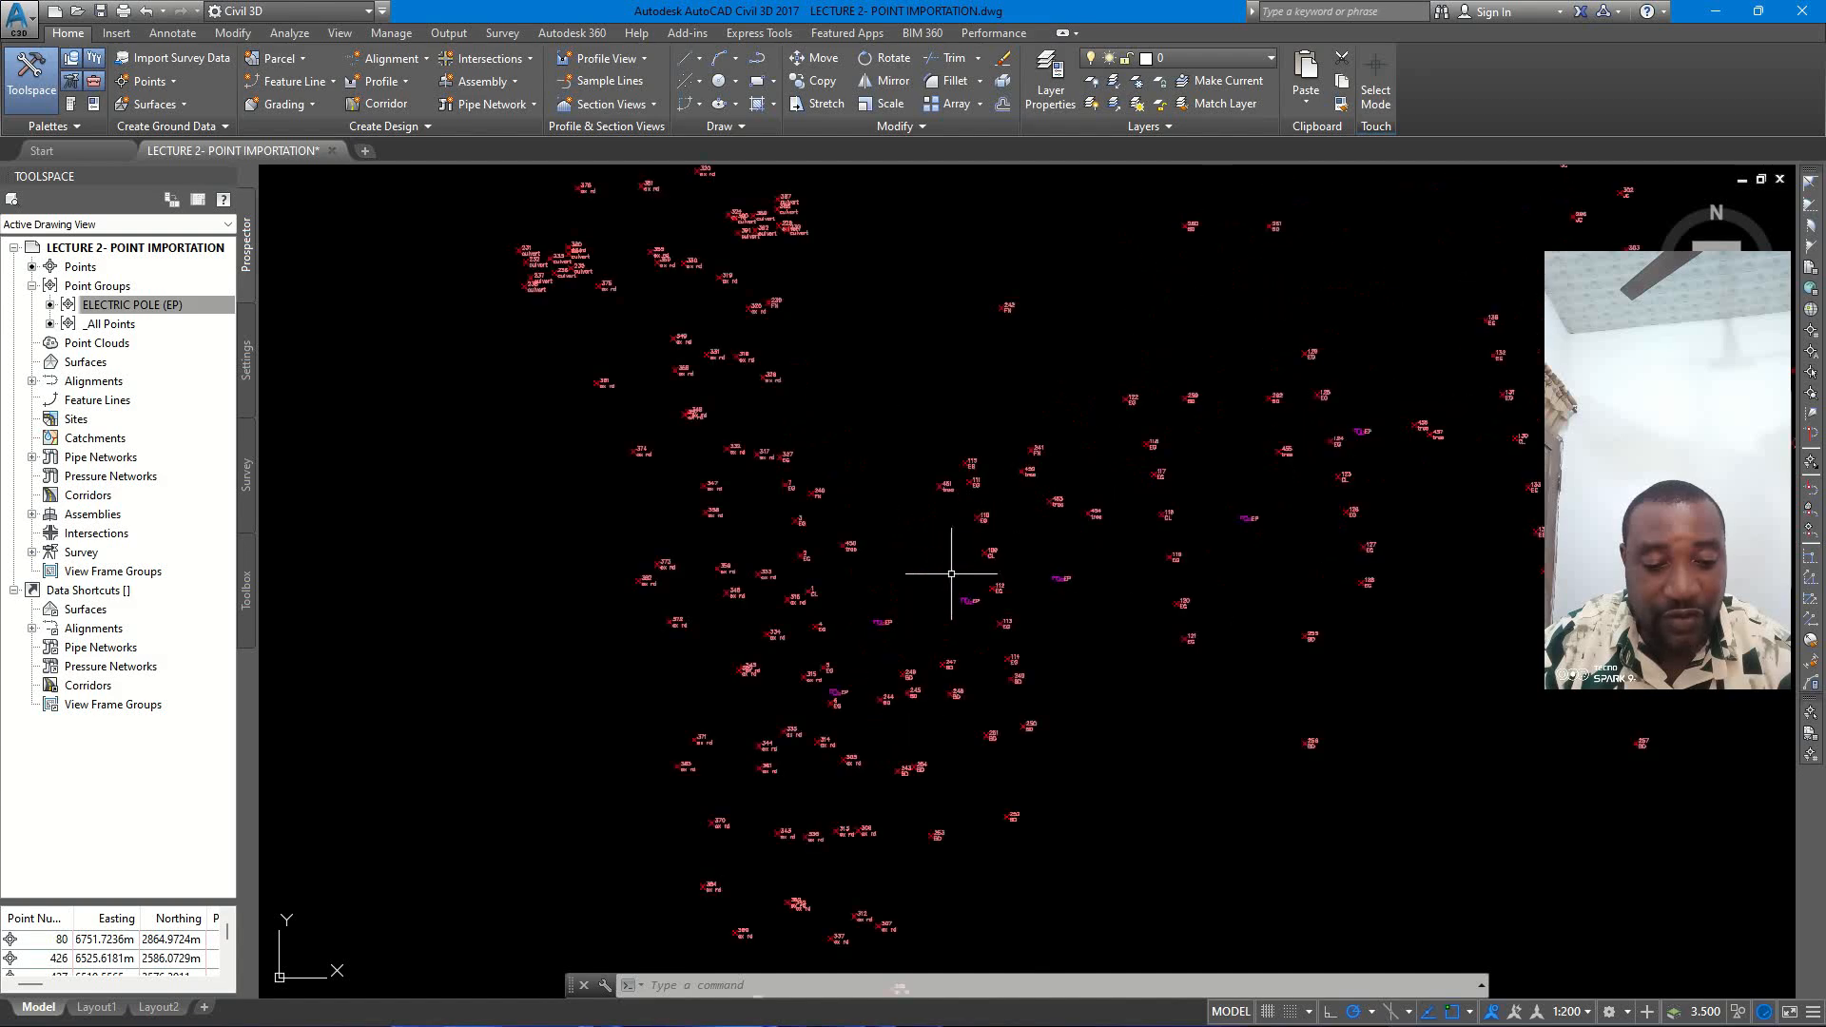
pyautogui.moveTo(791, 505); pyautogui.dragTo(935, 491, button='middle')
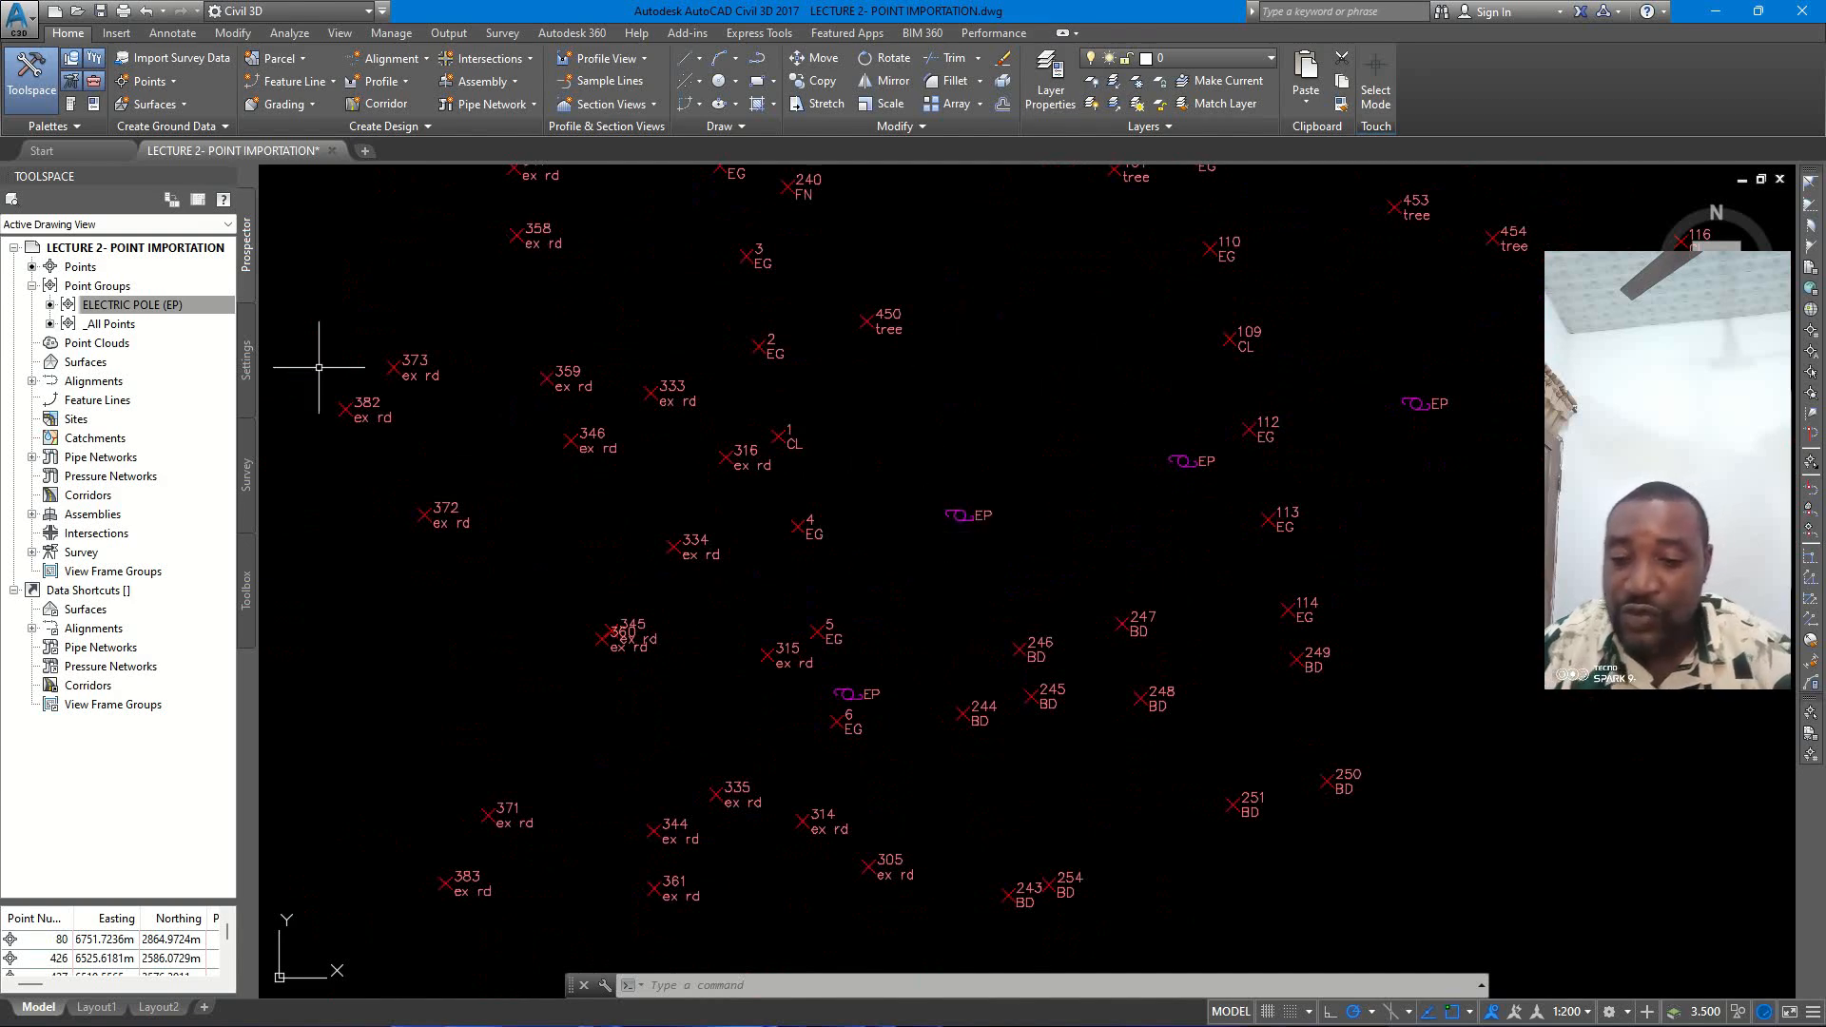
# - Start a new point group named CL with the description CENTER LINE
pyautogui.rightClick(109, 290)
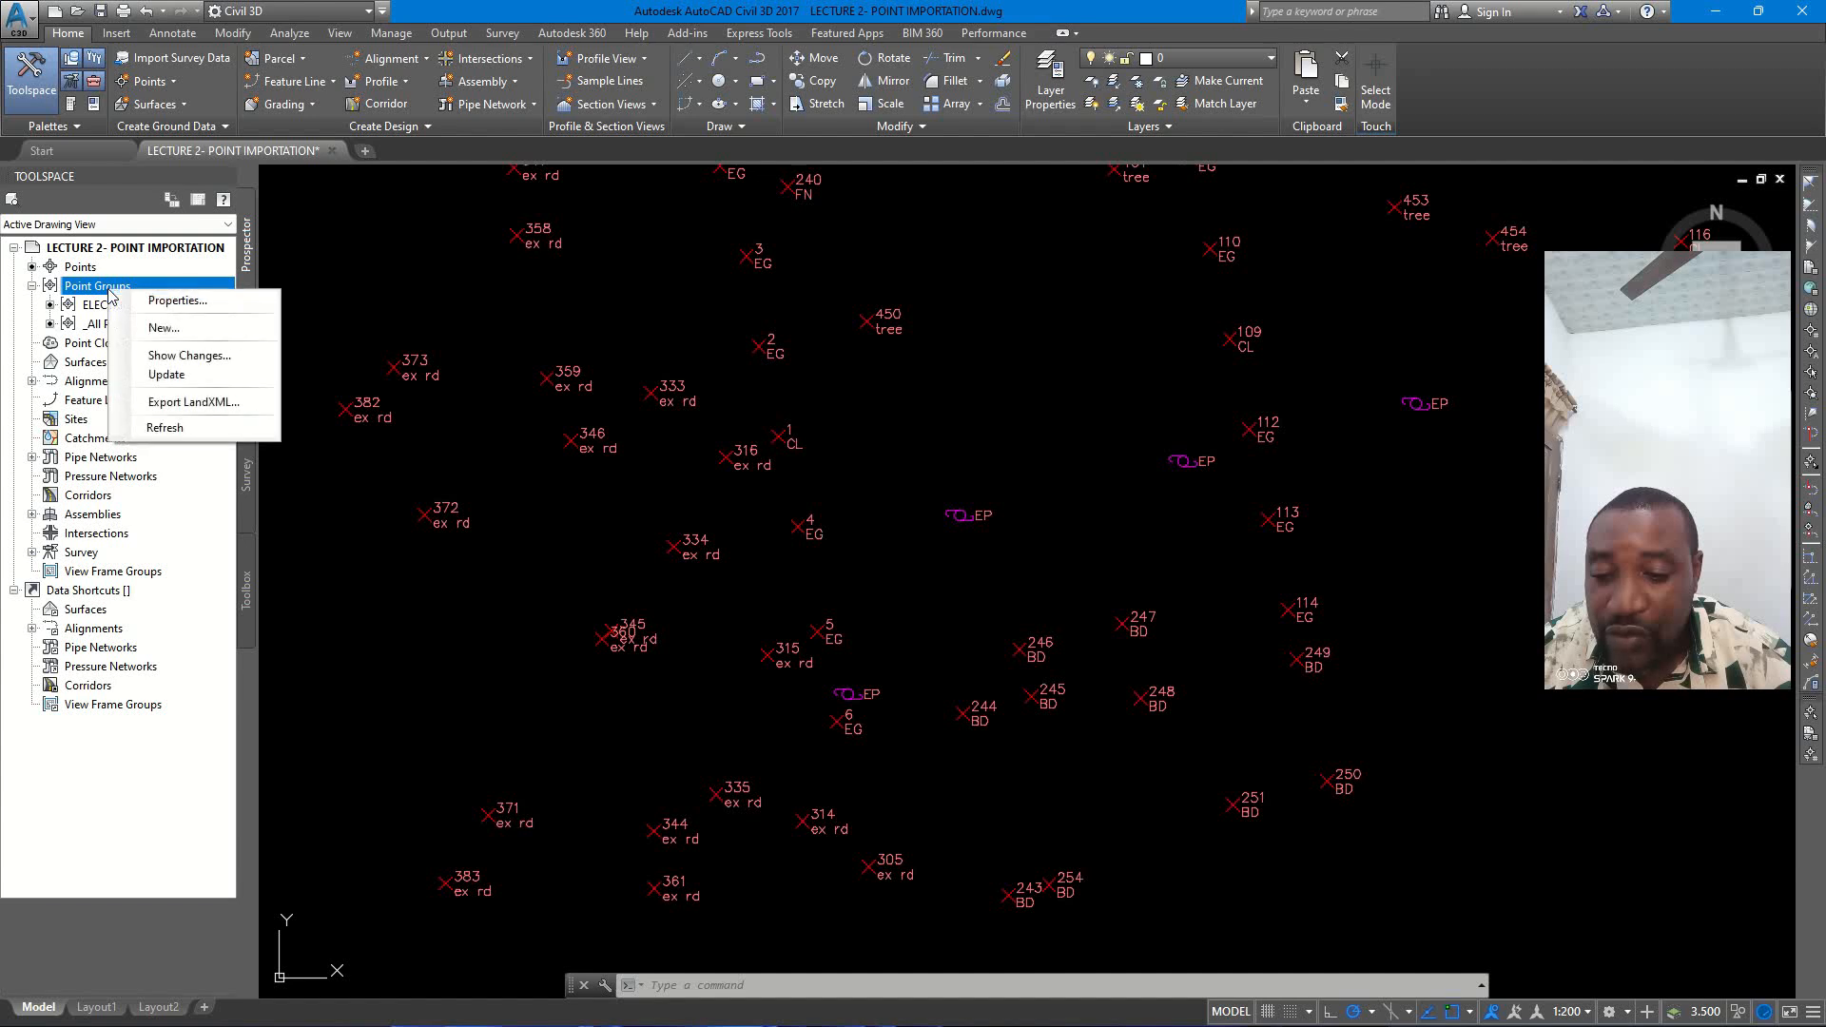
pyautogui.click(144, 326)
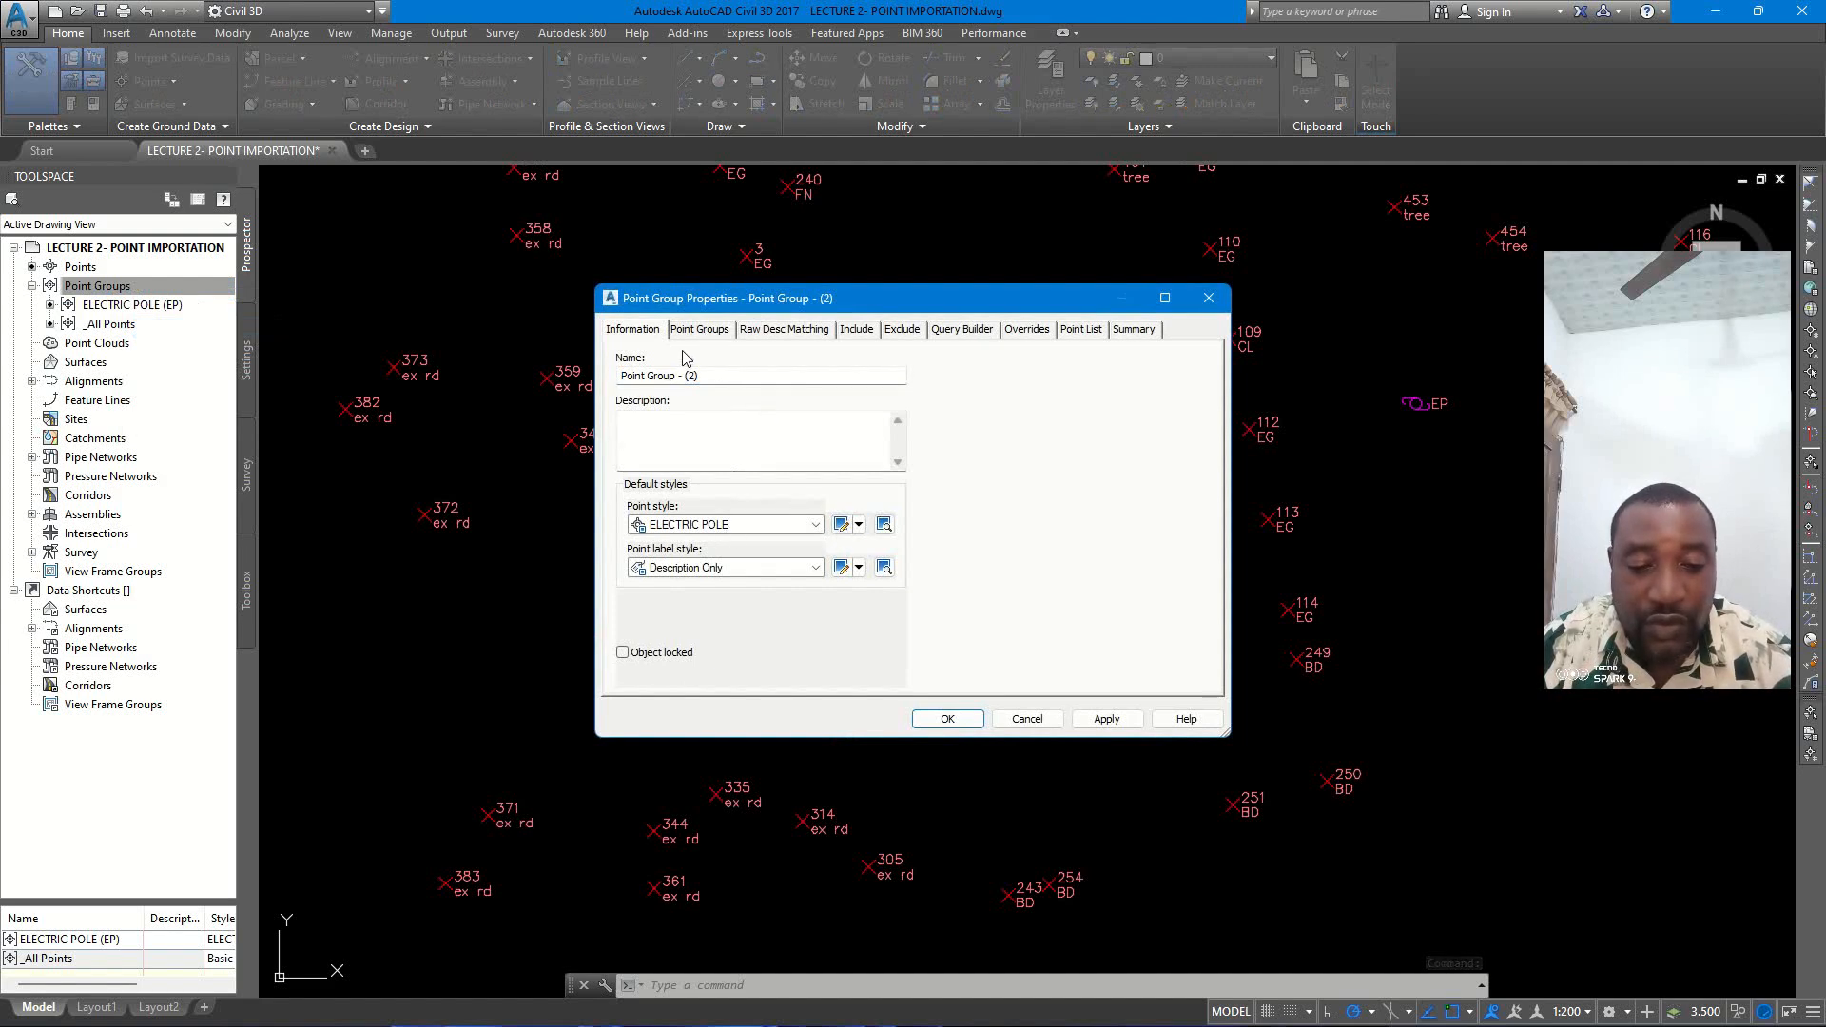
pyautogui.moveTo(726, 380); pyautogui.dragTo(622, 379)
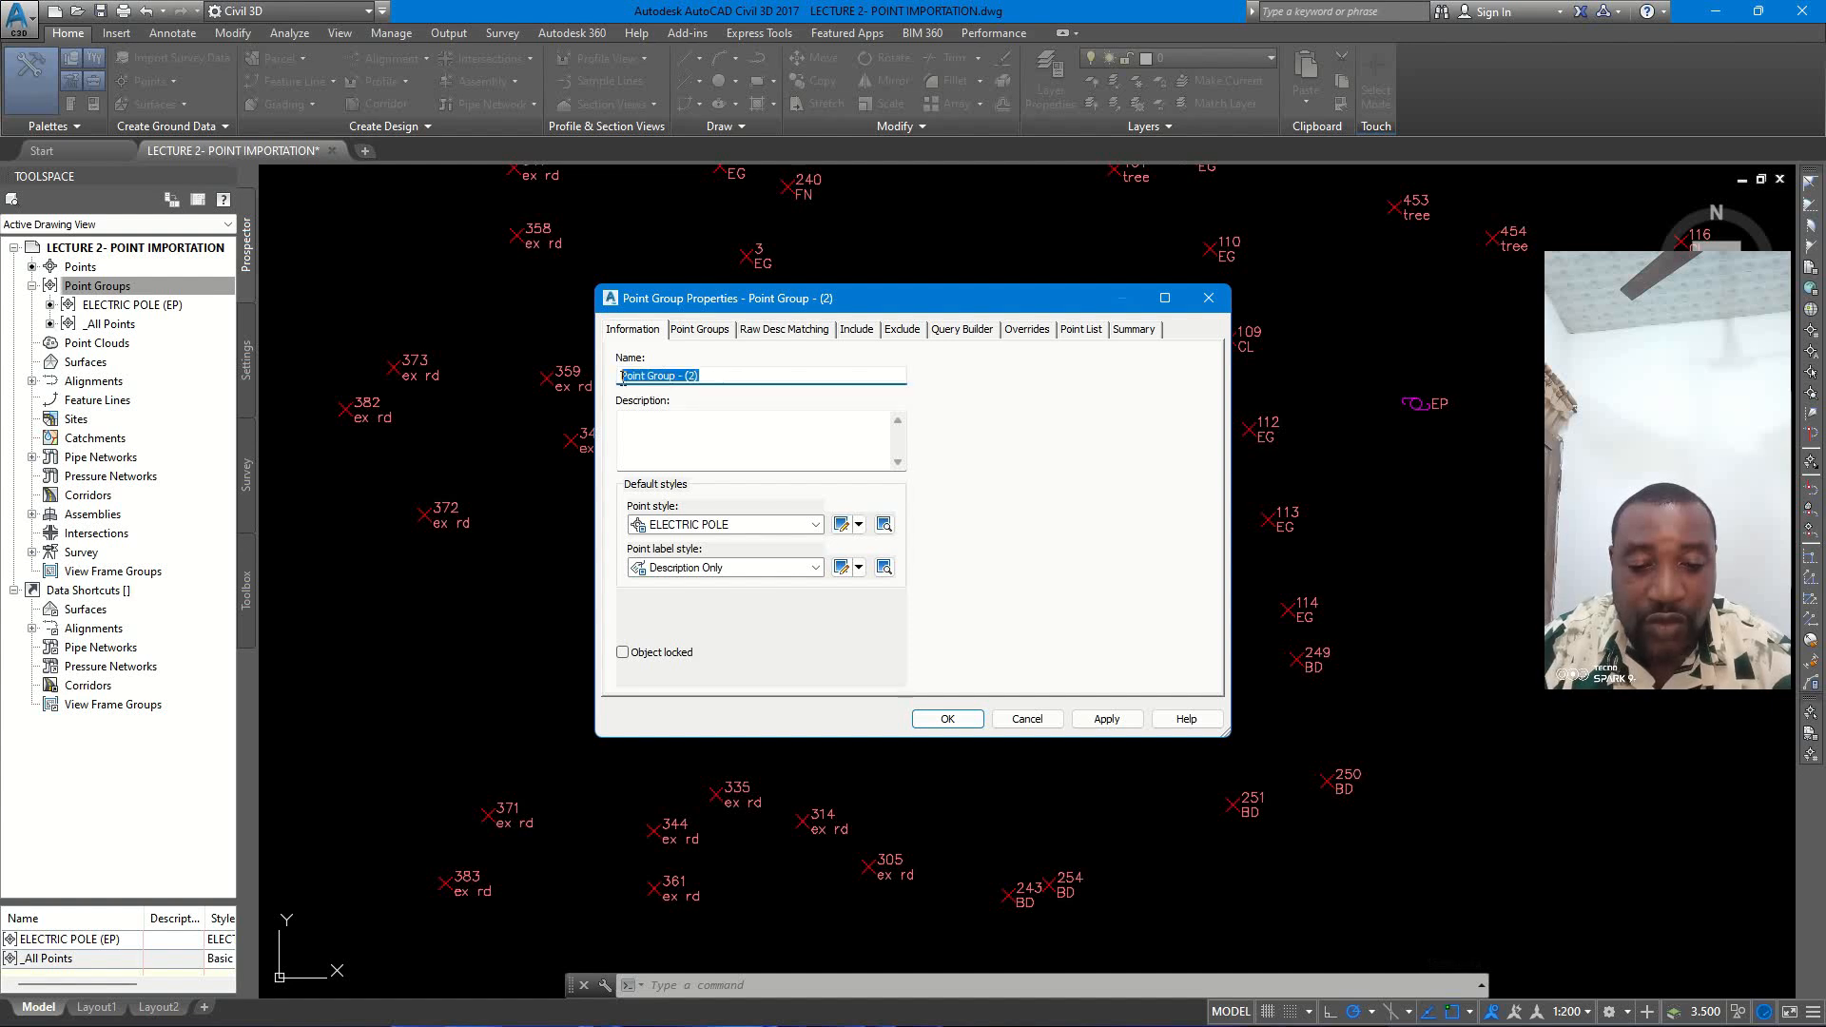
pyautogui.write('CEN')
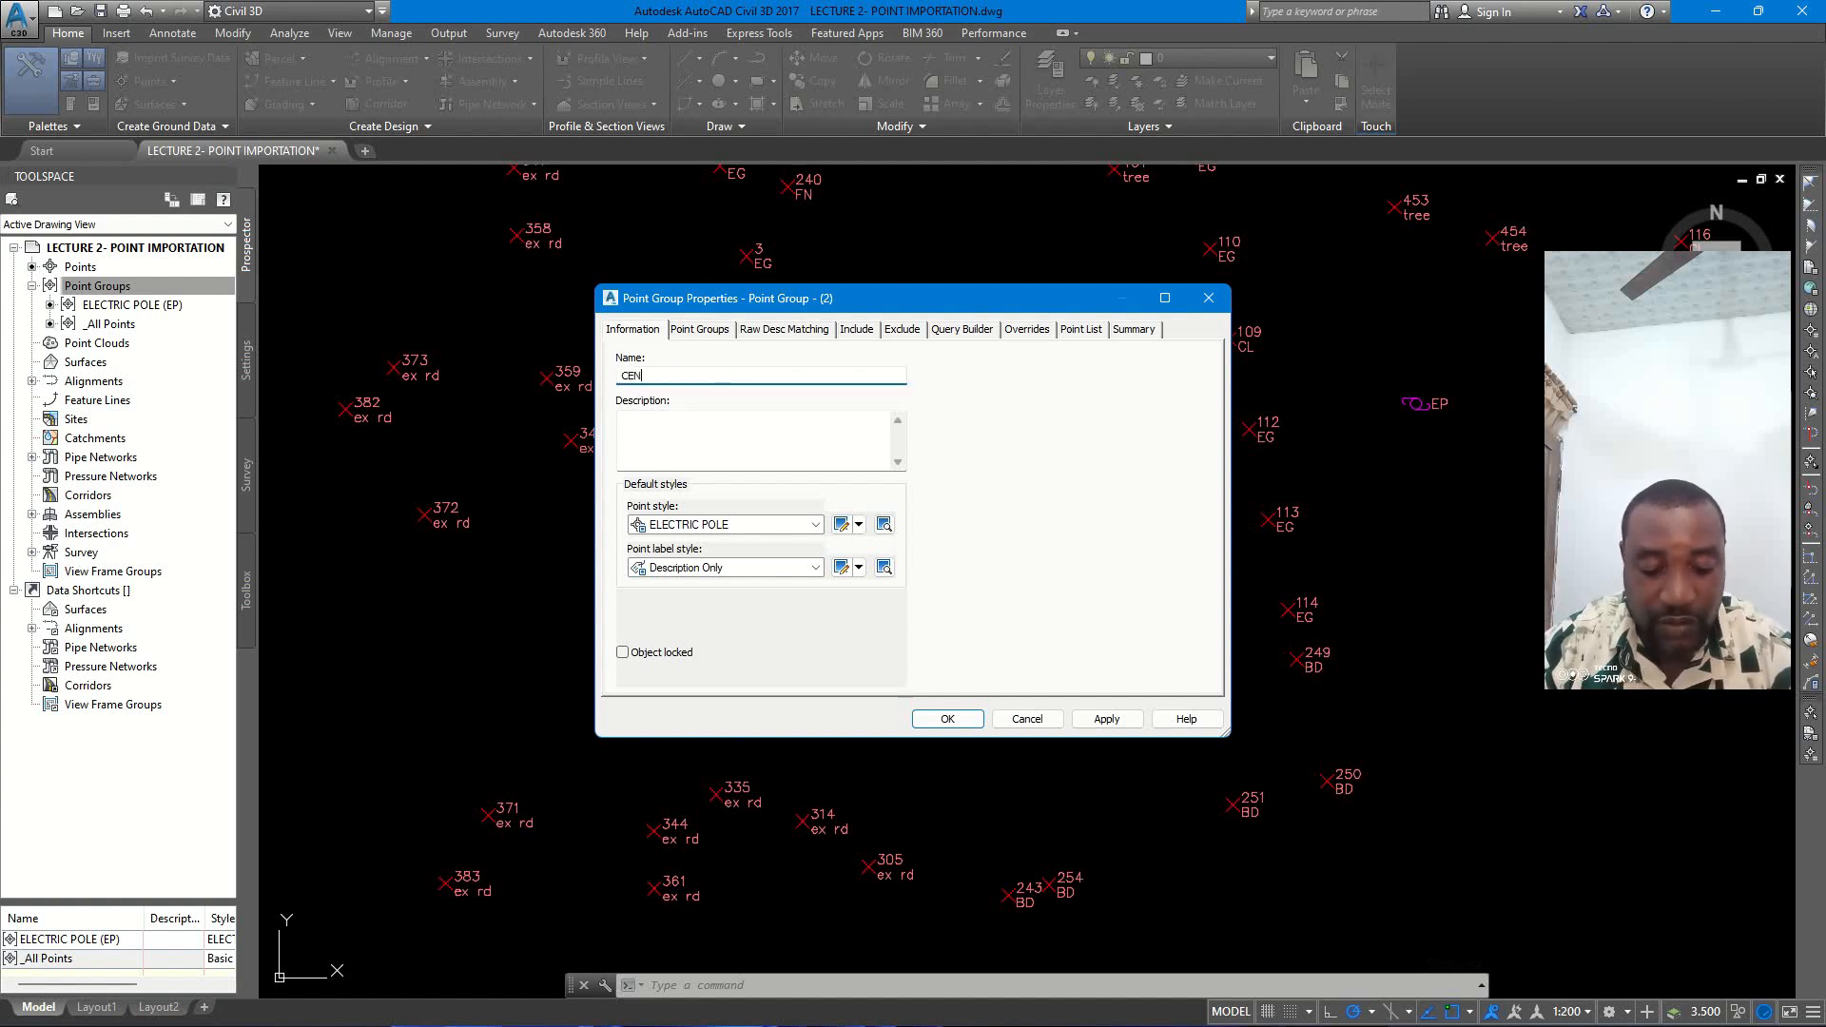
pyautogui.write('TER LINE (')
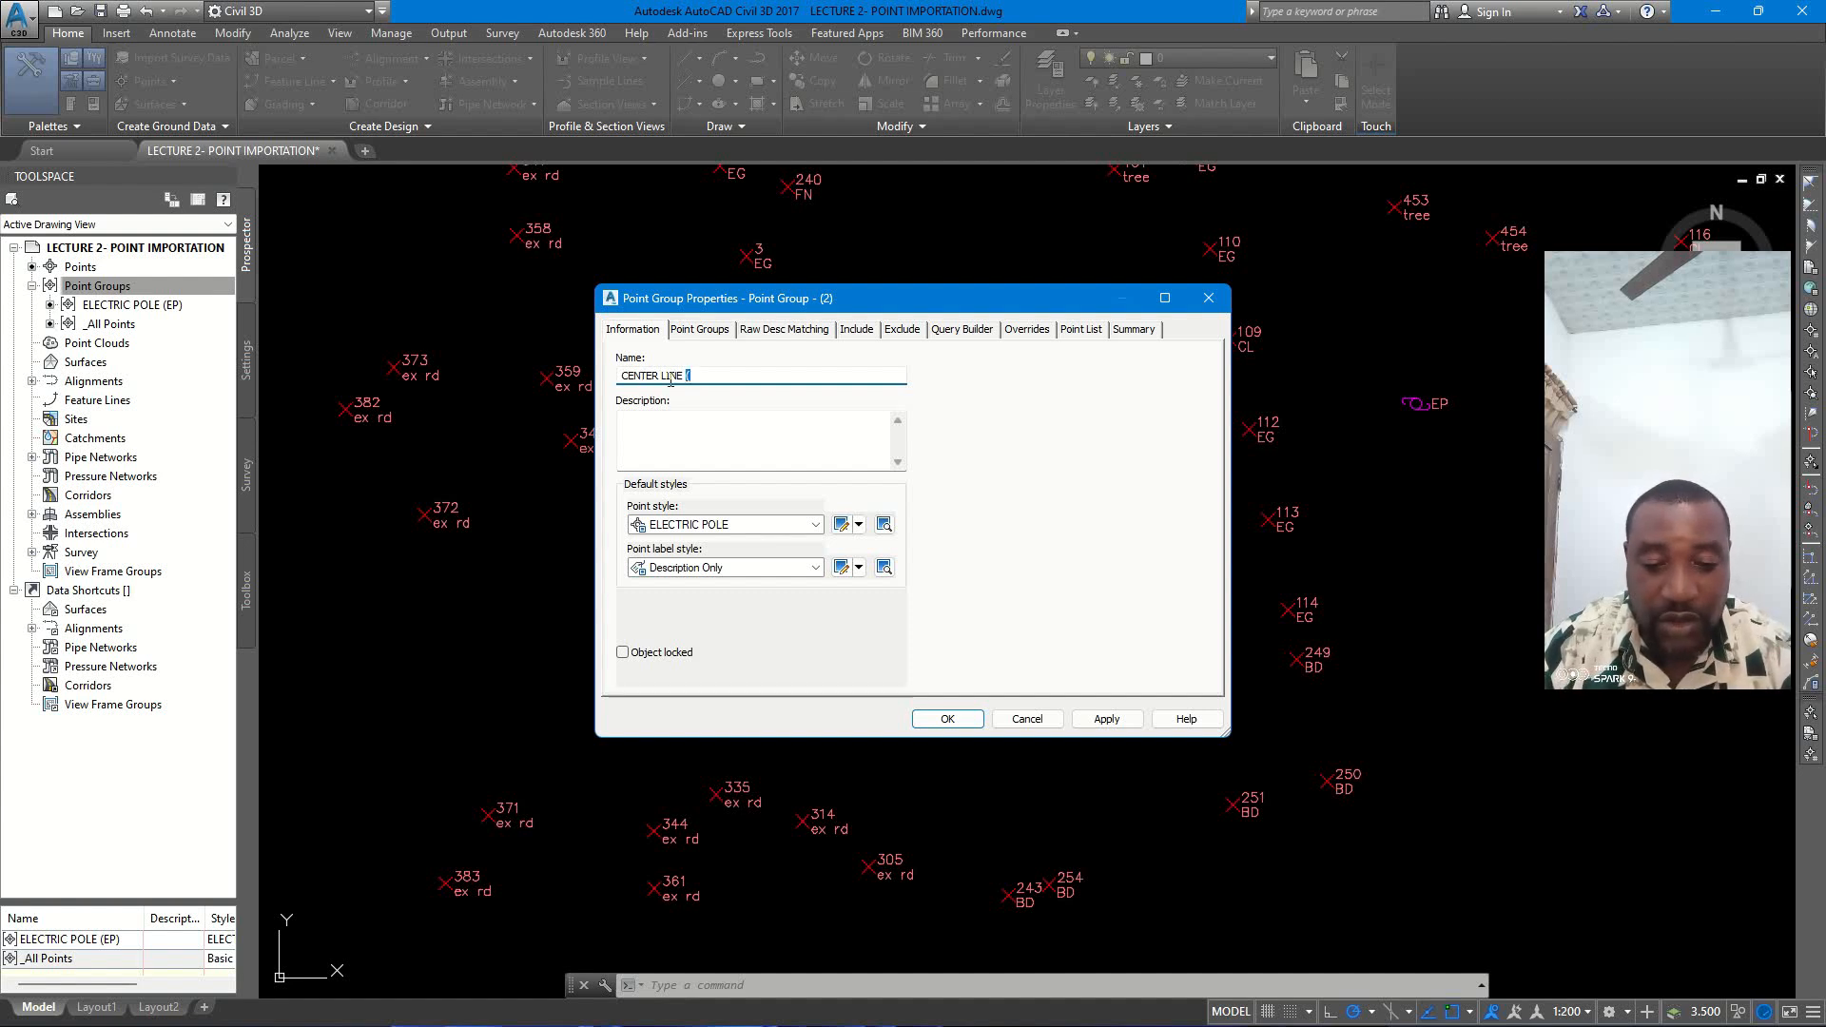
pyautogui.moveTo(670, 381); pyautogui.dragTo(589, 378)
pyautogui.write('CL')
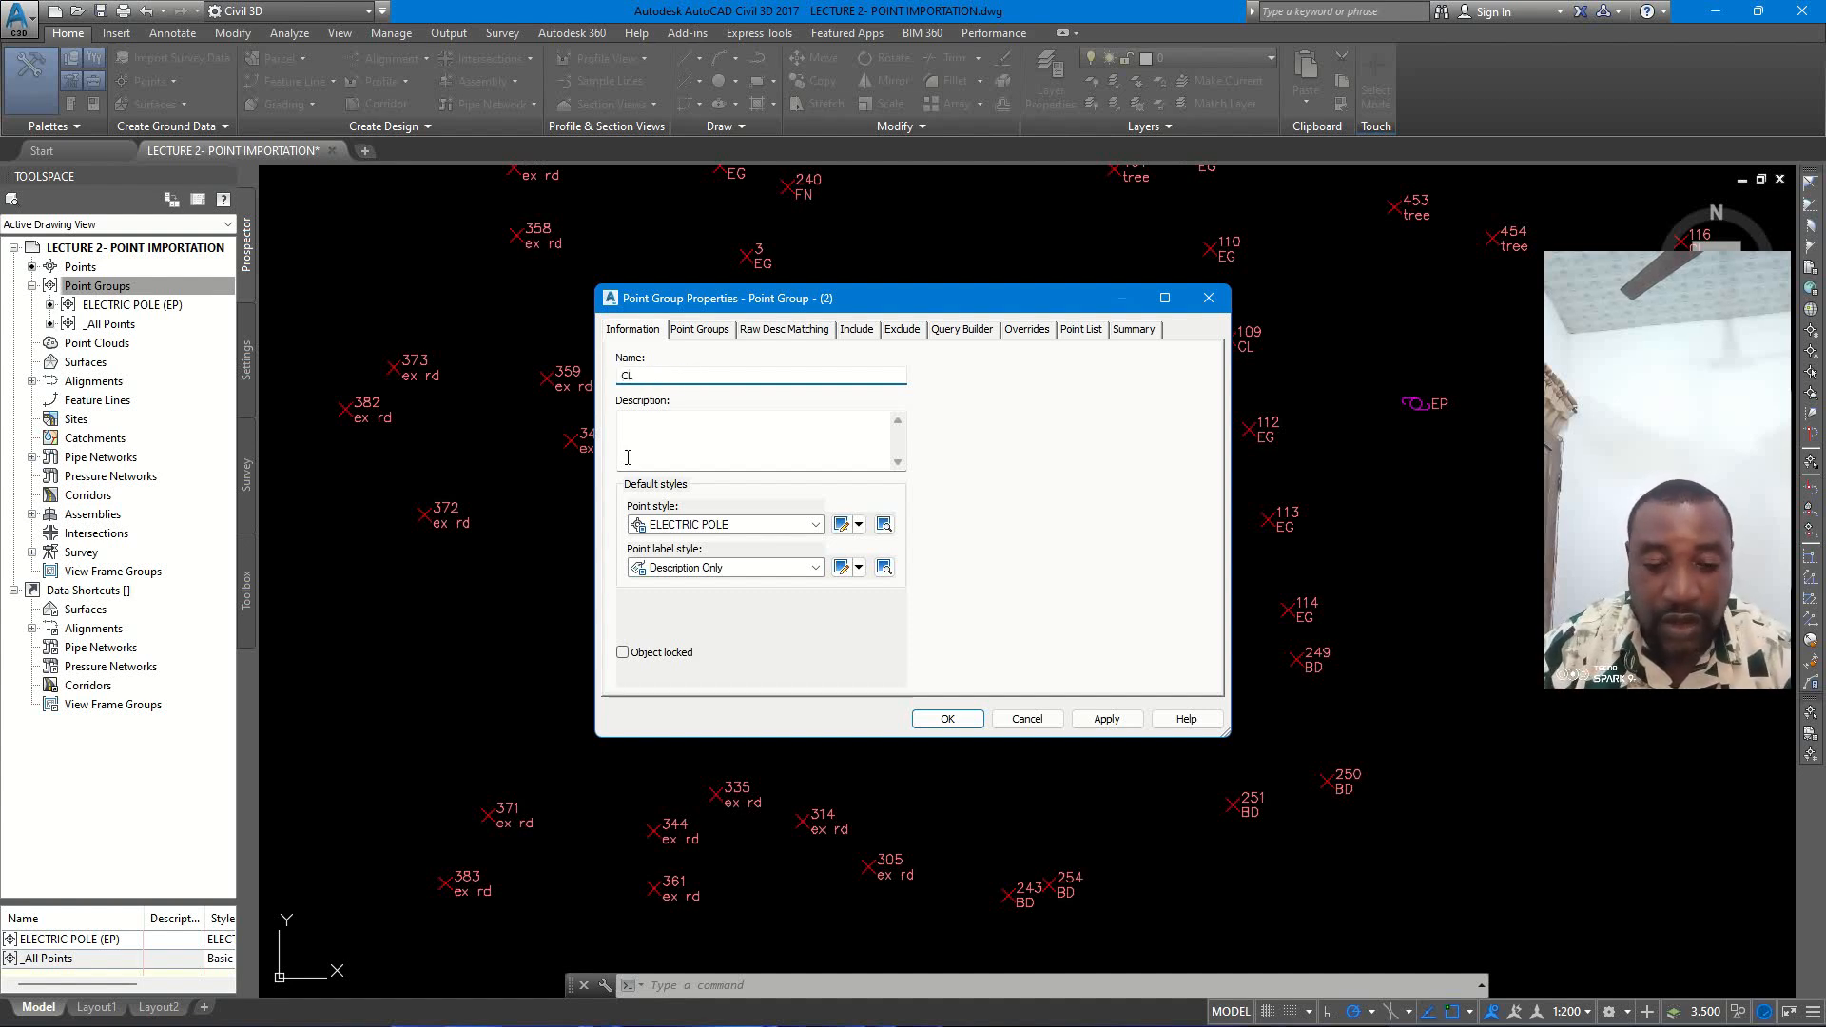
pyautogui.click(628, 458)
pyautogui.write('CENTER LINE')
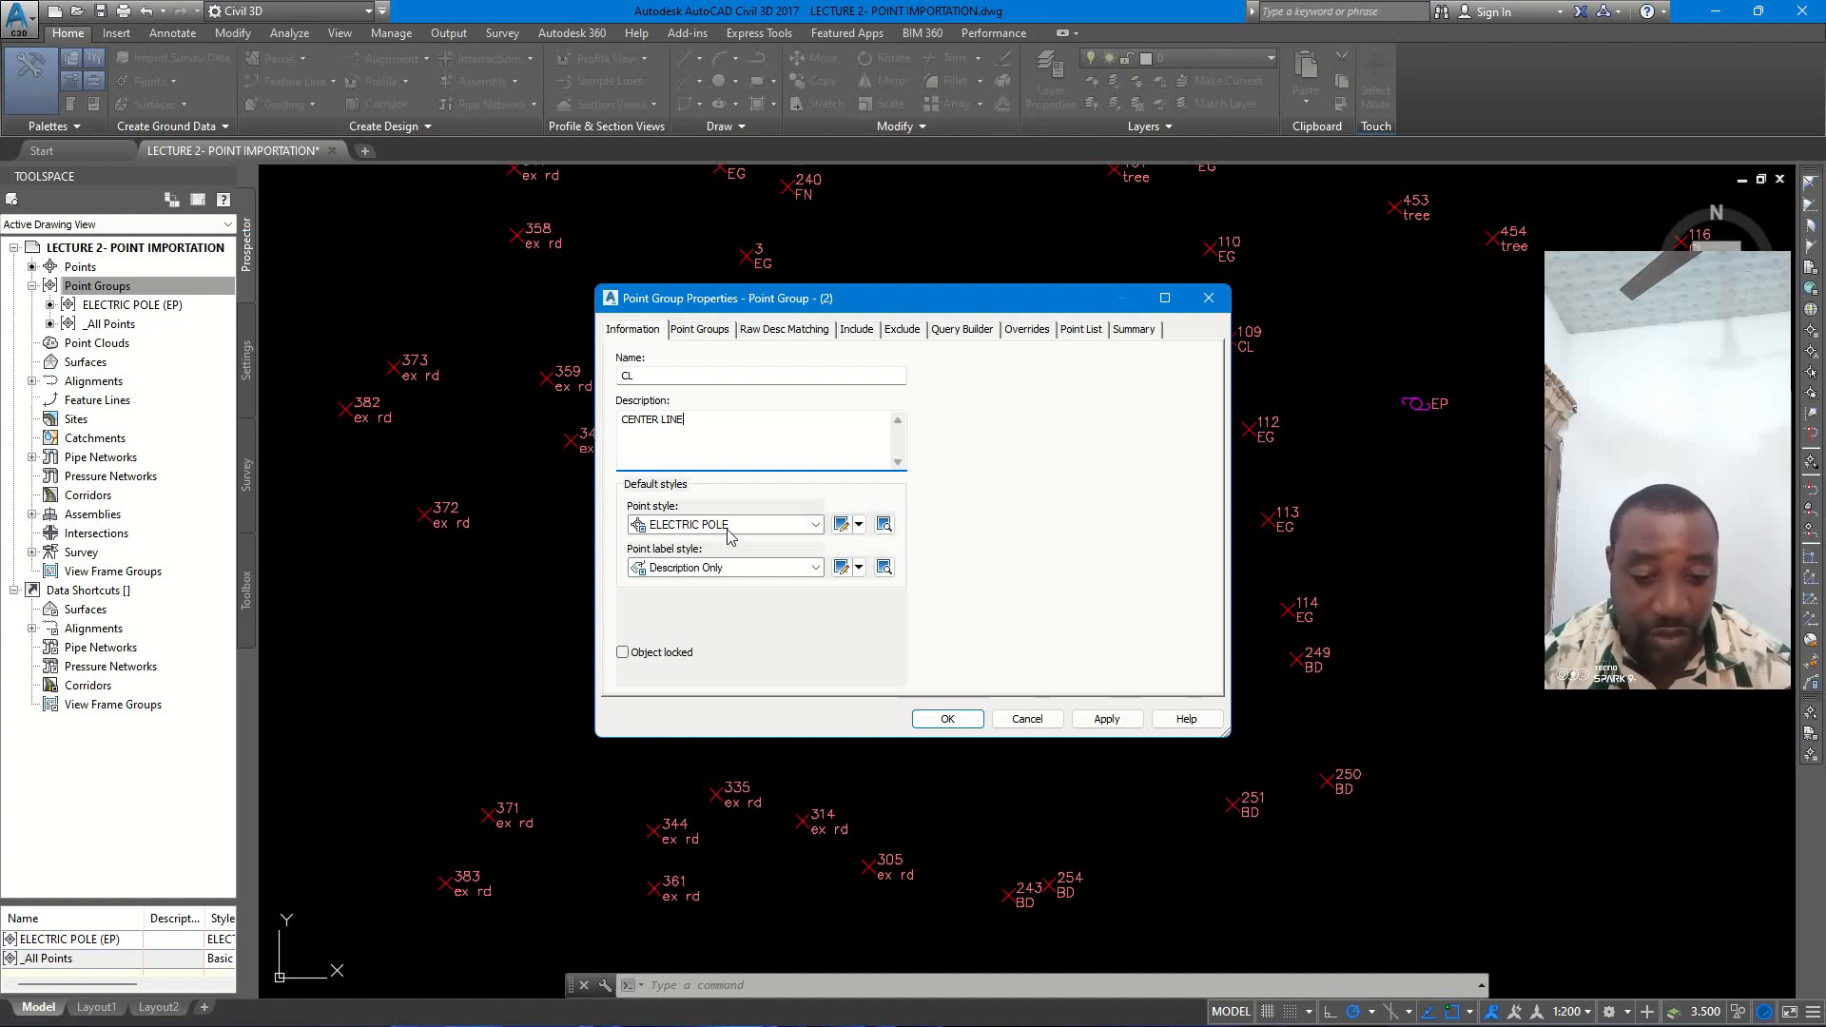
# - Start a new point style for the CL group, named CL with the description CENTER LINE
pyautogui.click(858, 524)
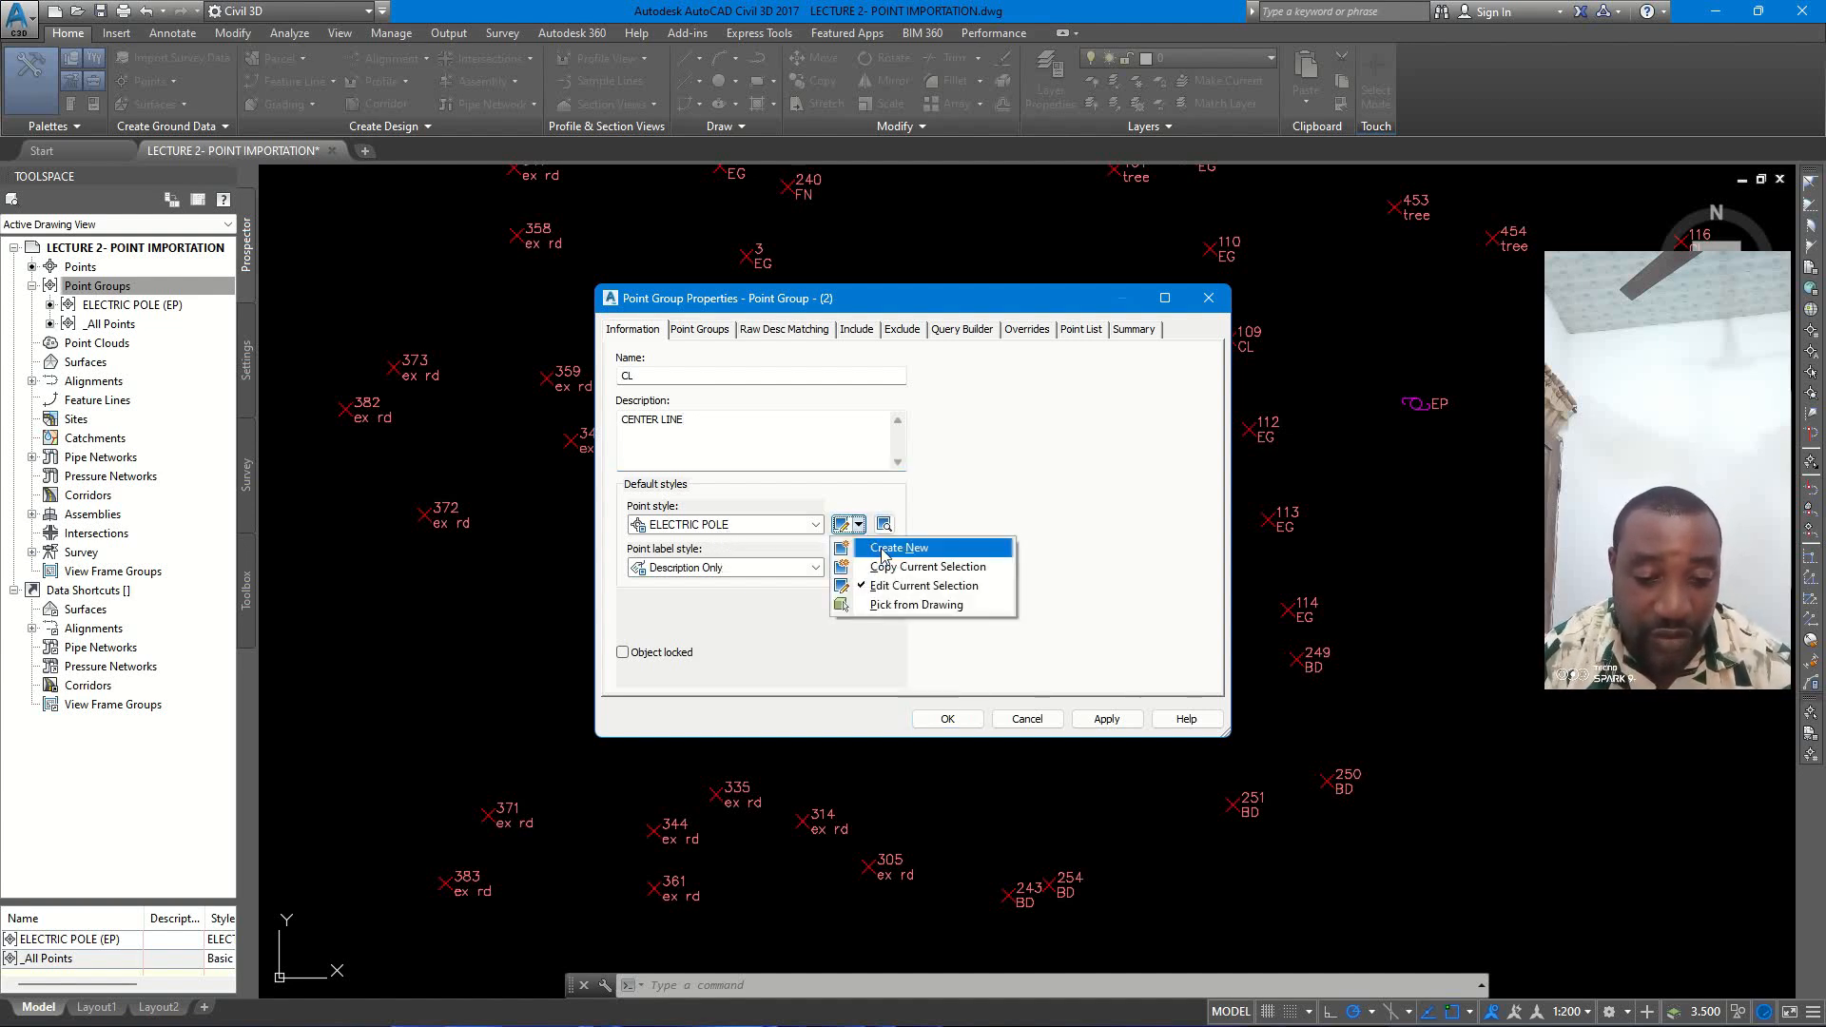
pyautogui.click(884, 548)
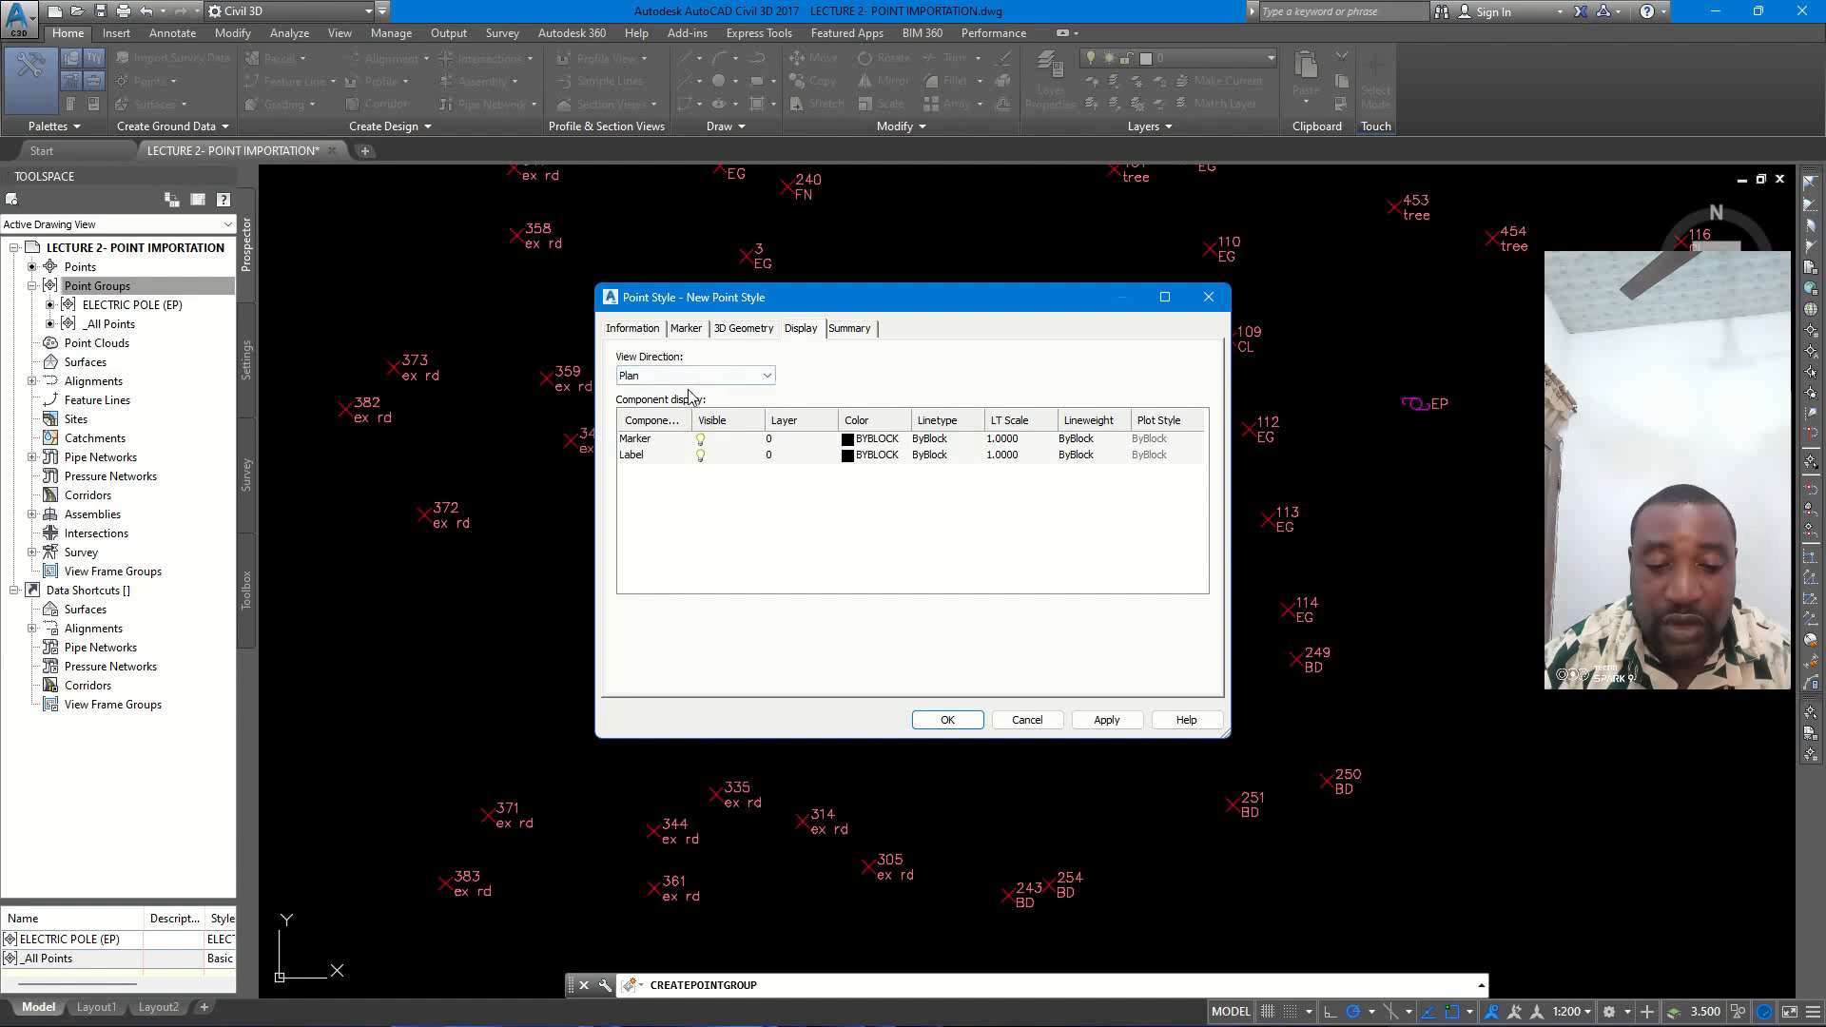
pyautogui.click(634, 329)
pyautogui.moveTo(704, 378); pyautogui.dragTo(613, 375)
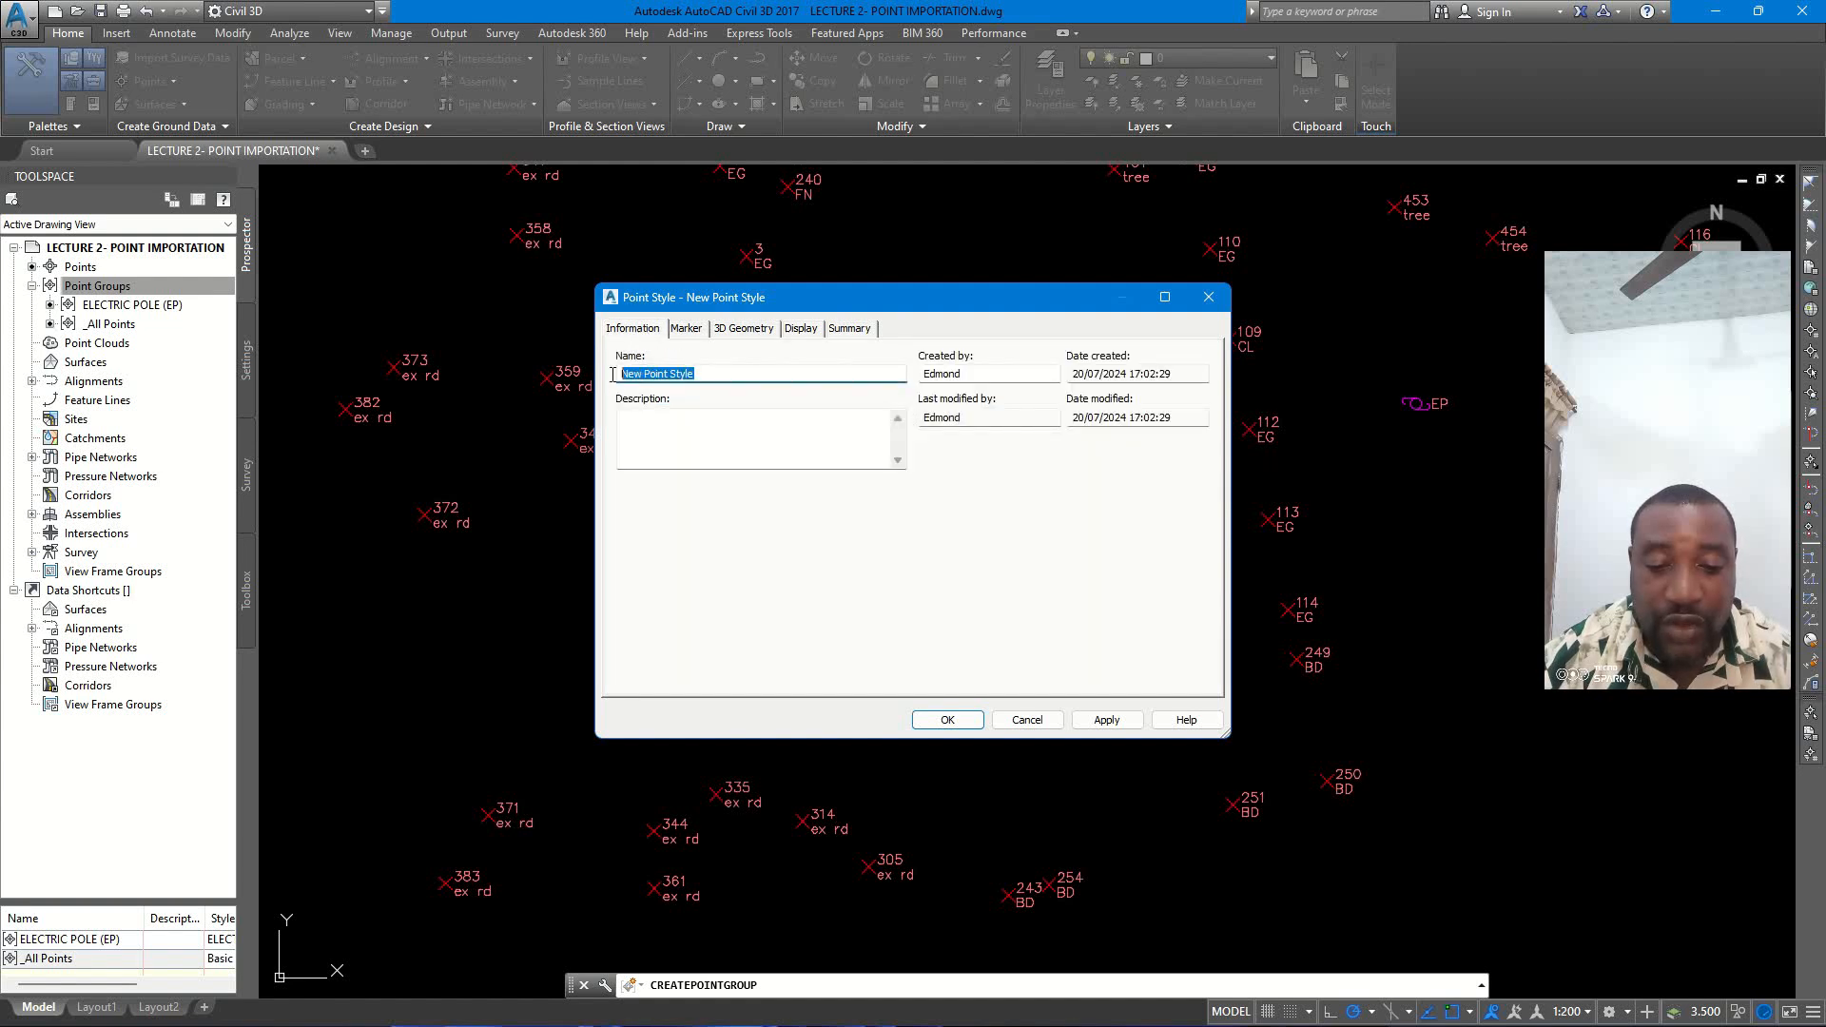
pyautogui.write('CL')
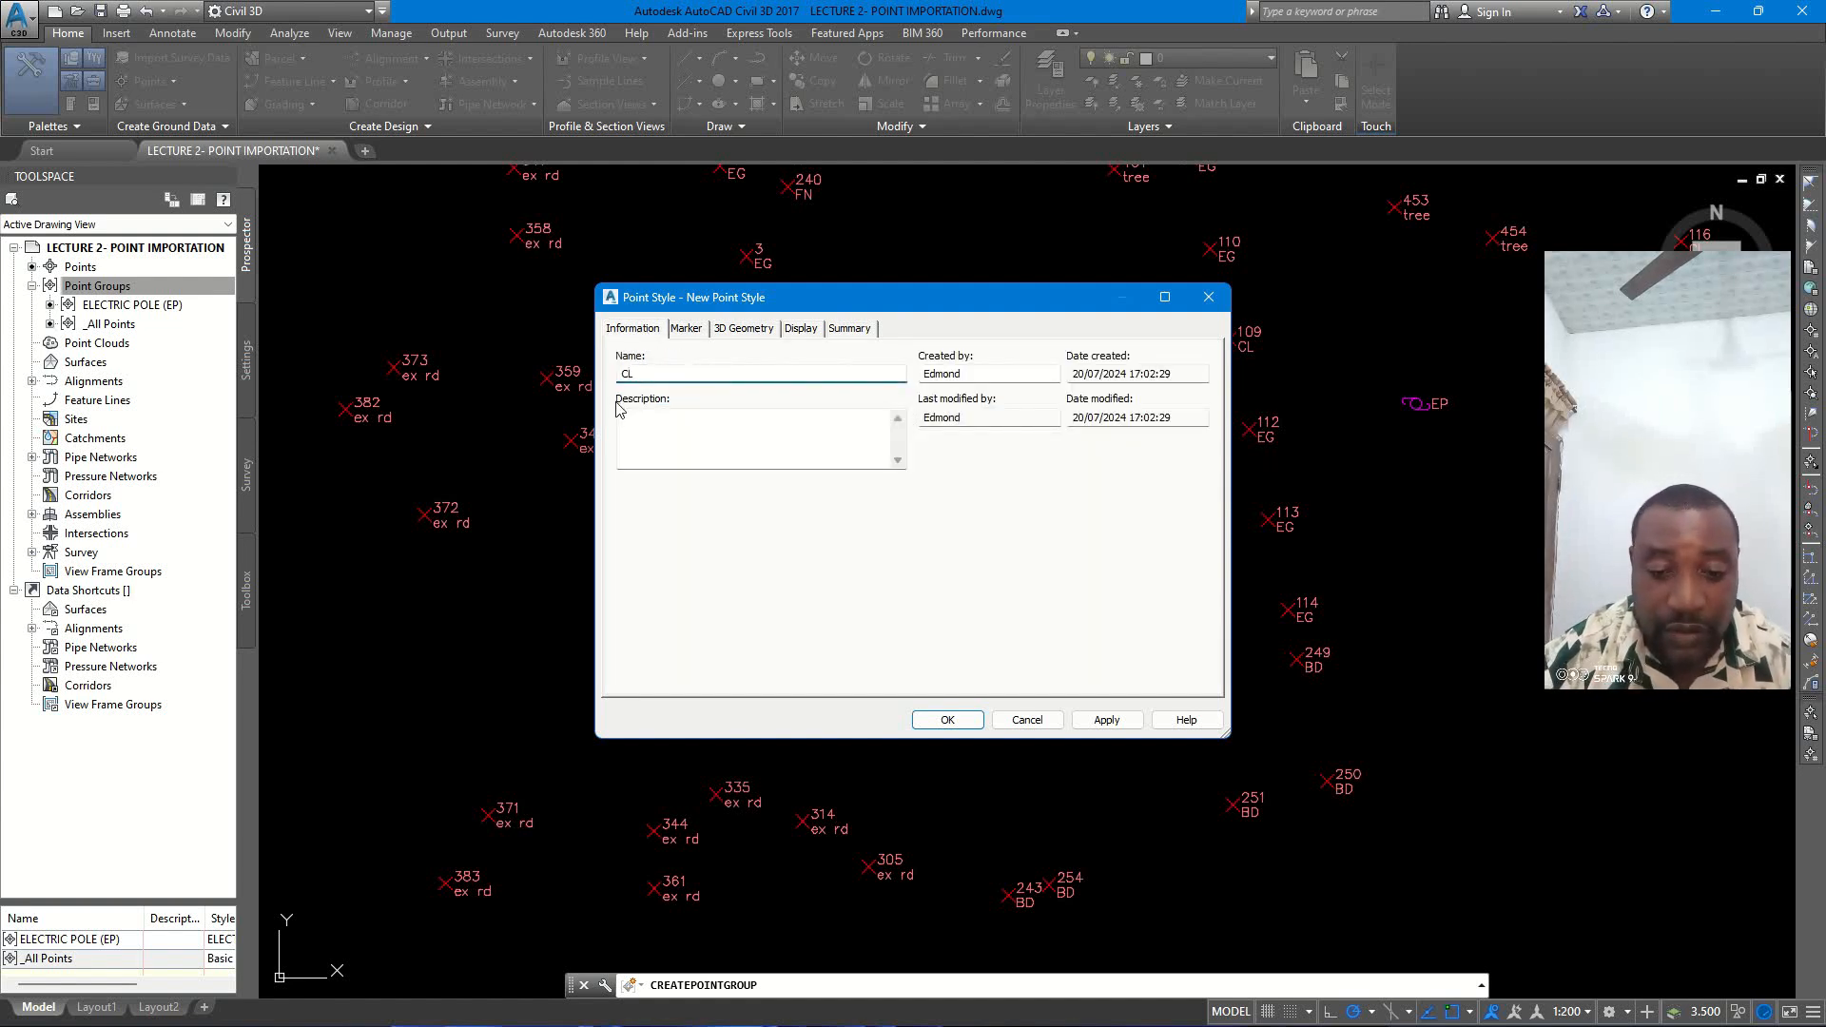
pyautogui.click(632, 415)
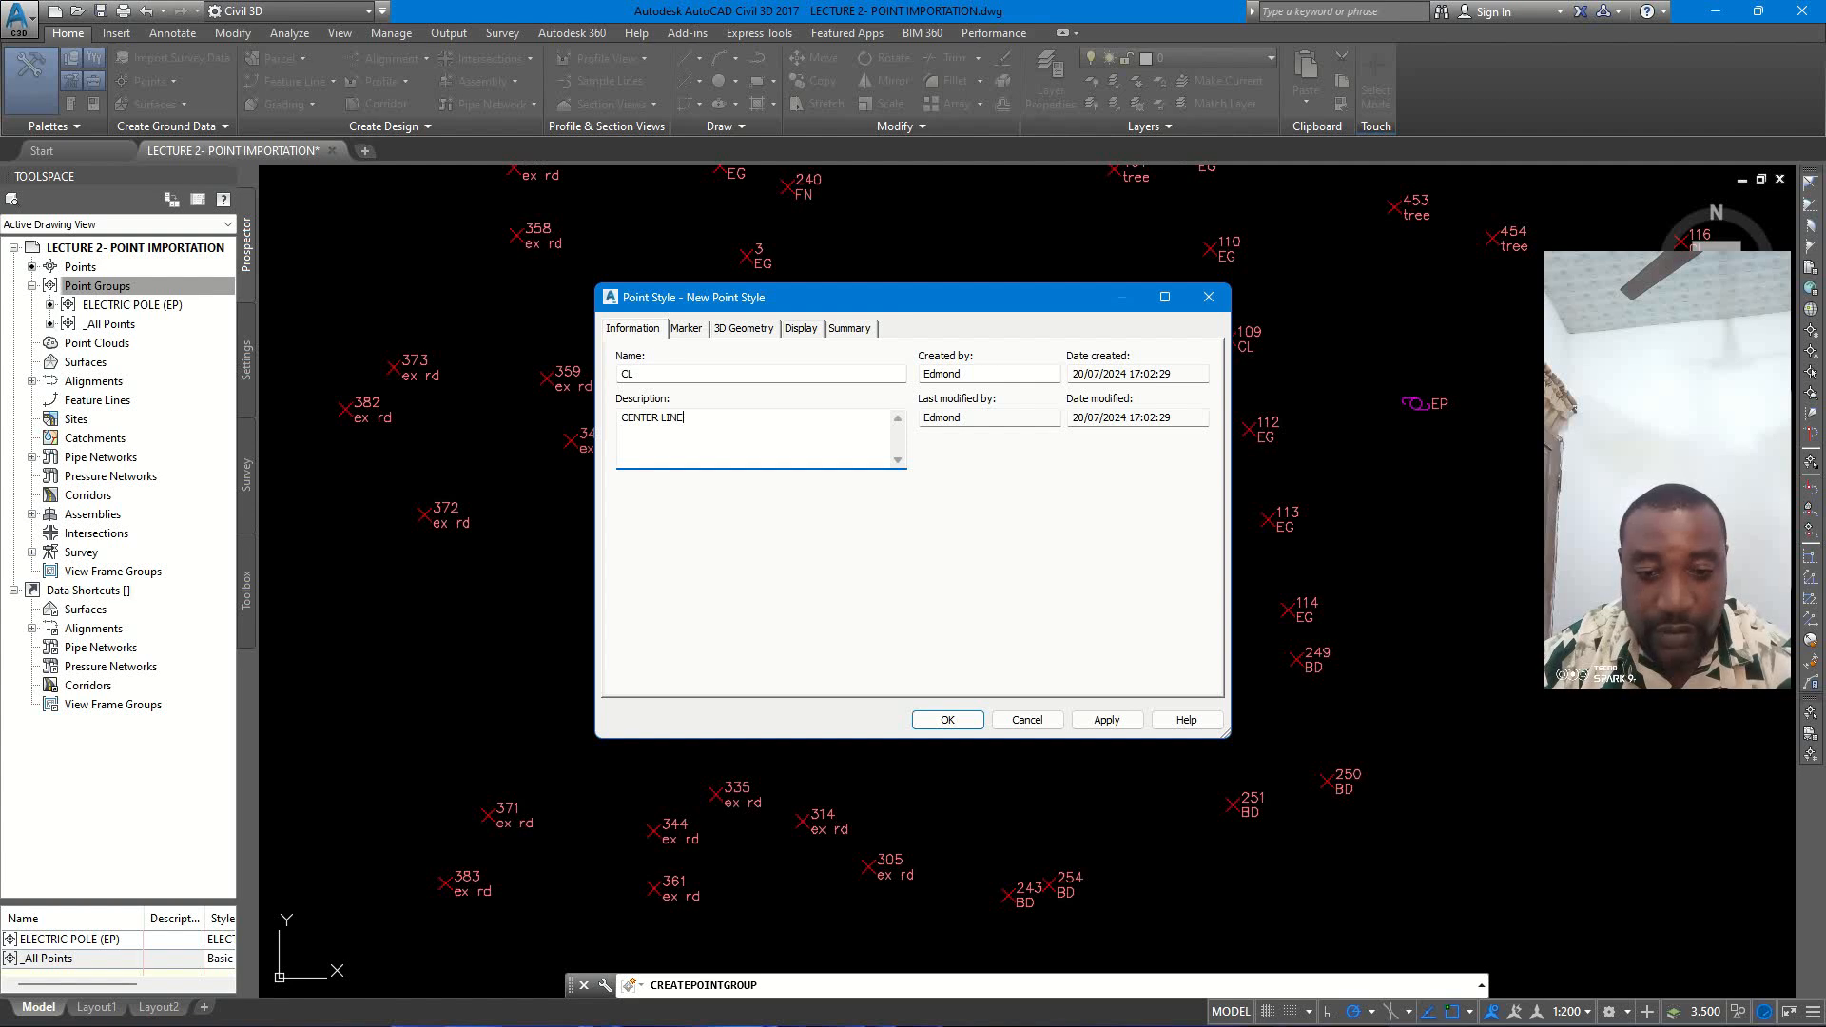
# - Set the marker component's display colour to cyan in the CL point style
pyautogui.click(697, 335)
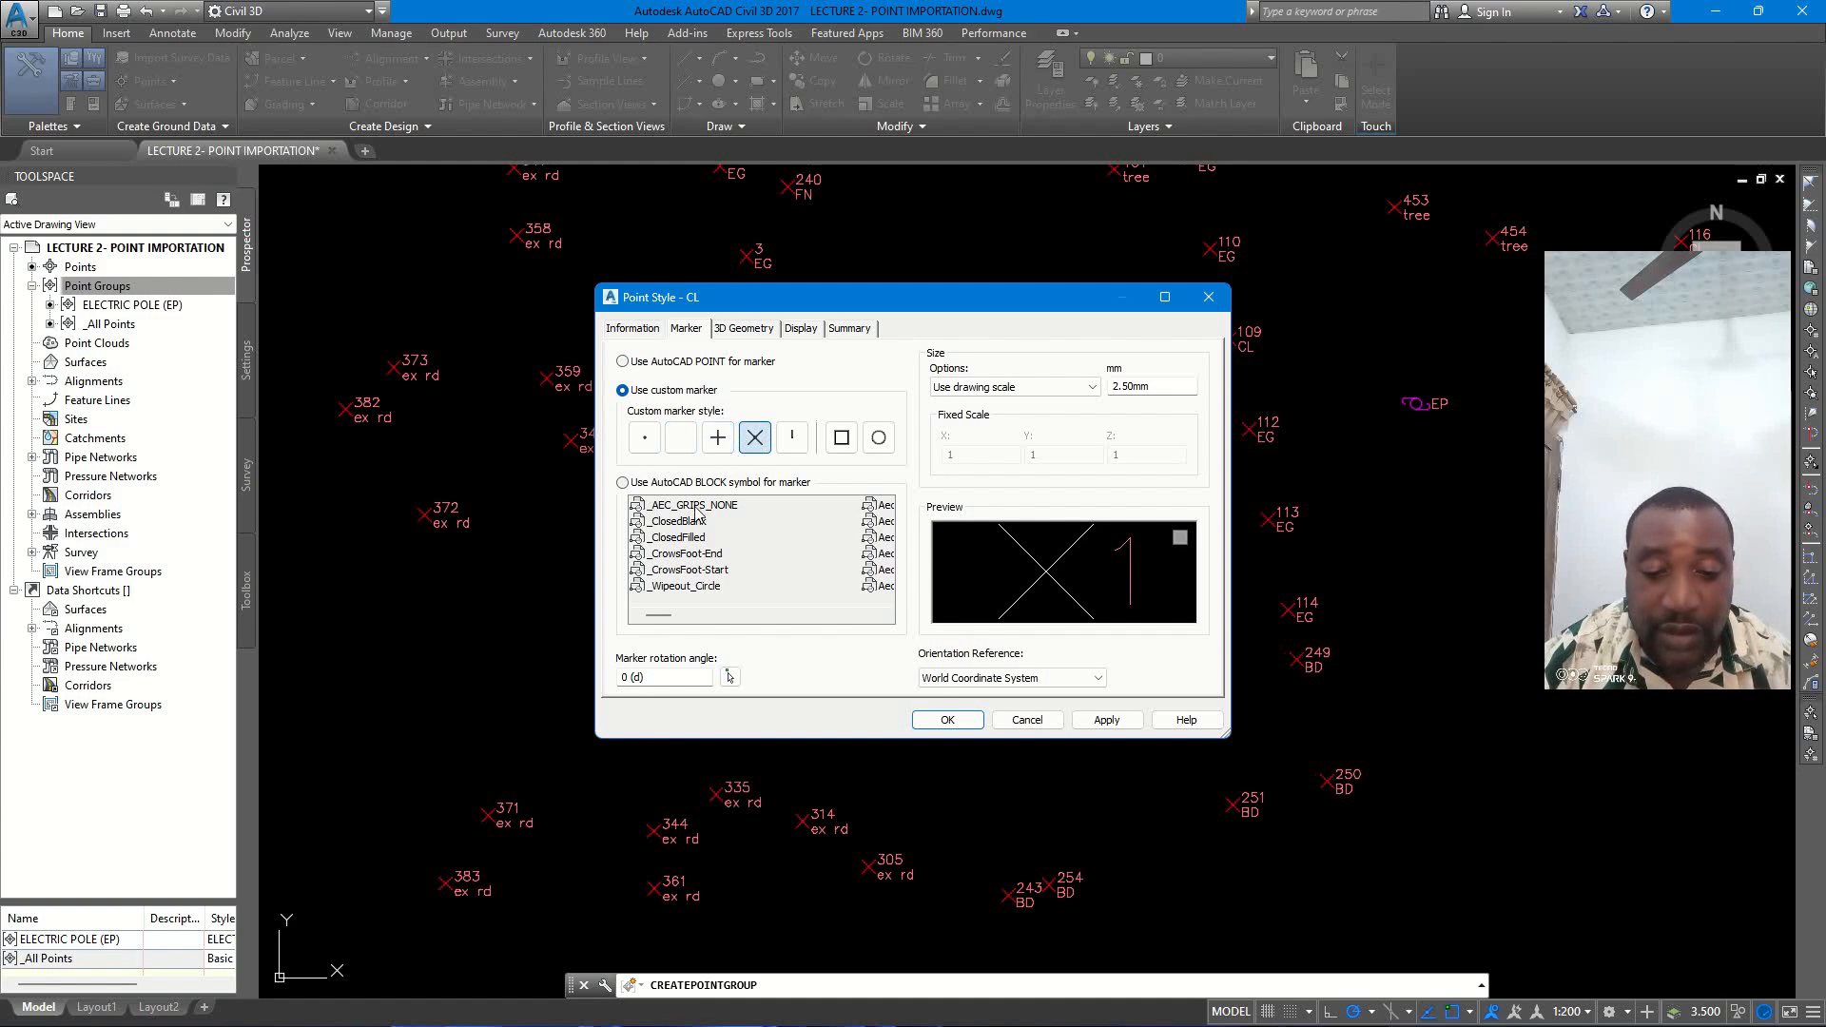
pyautogui.click(792, 331)
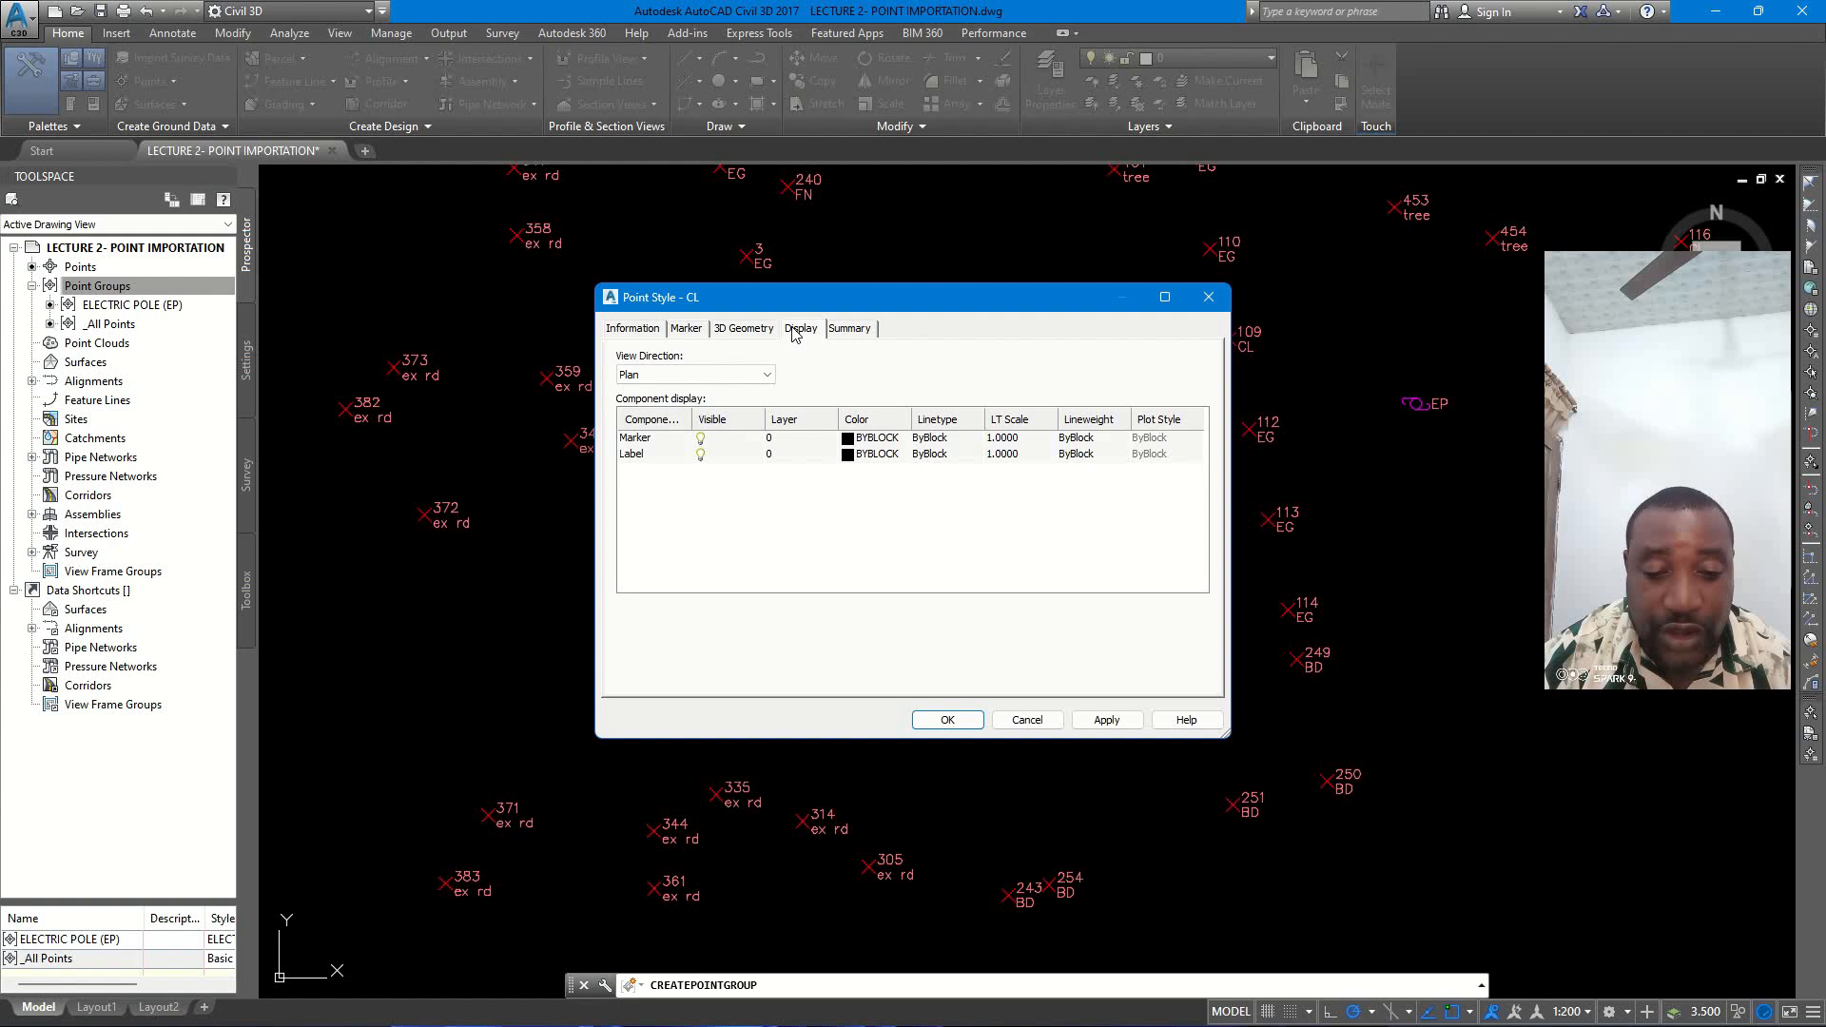
pyautogui.click(880, 438)
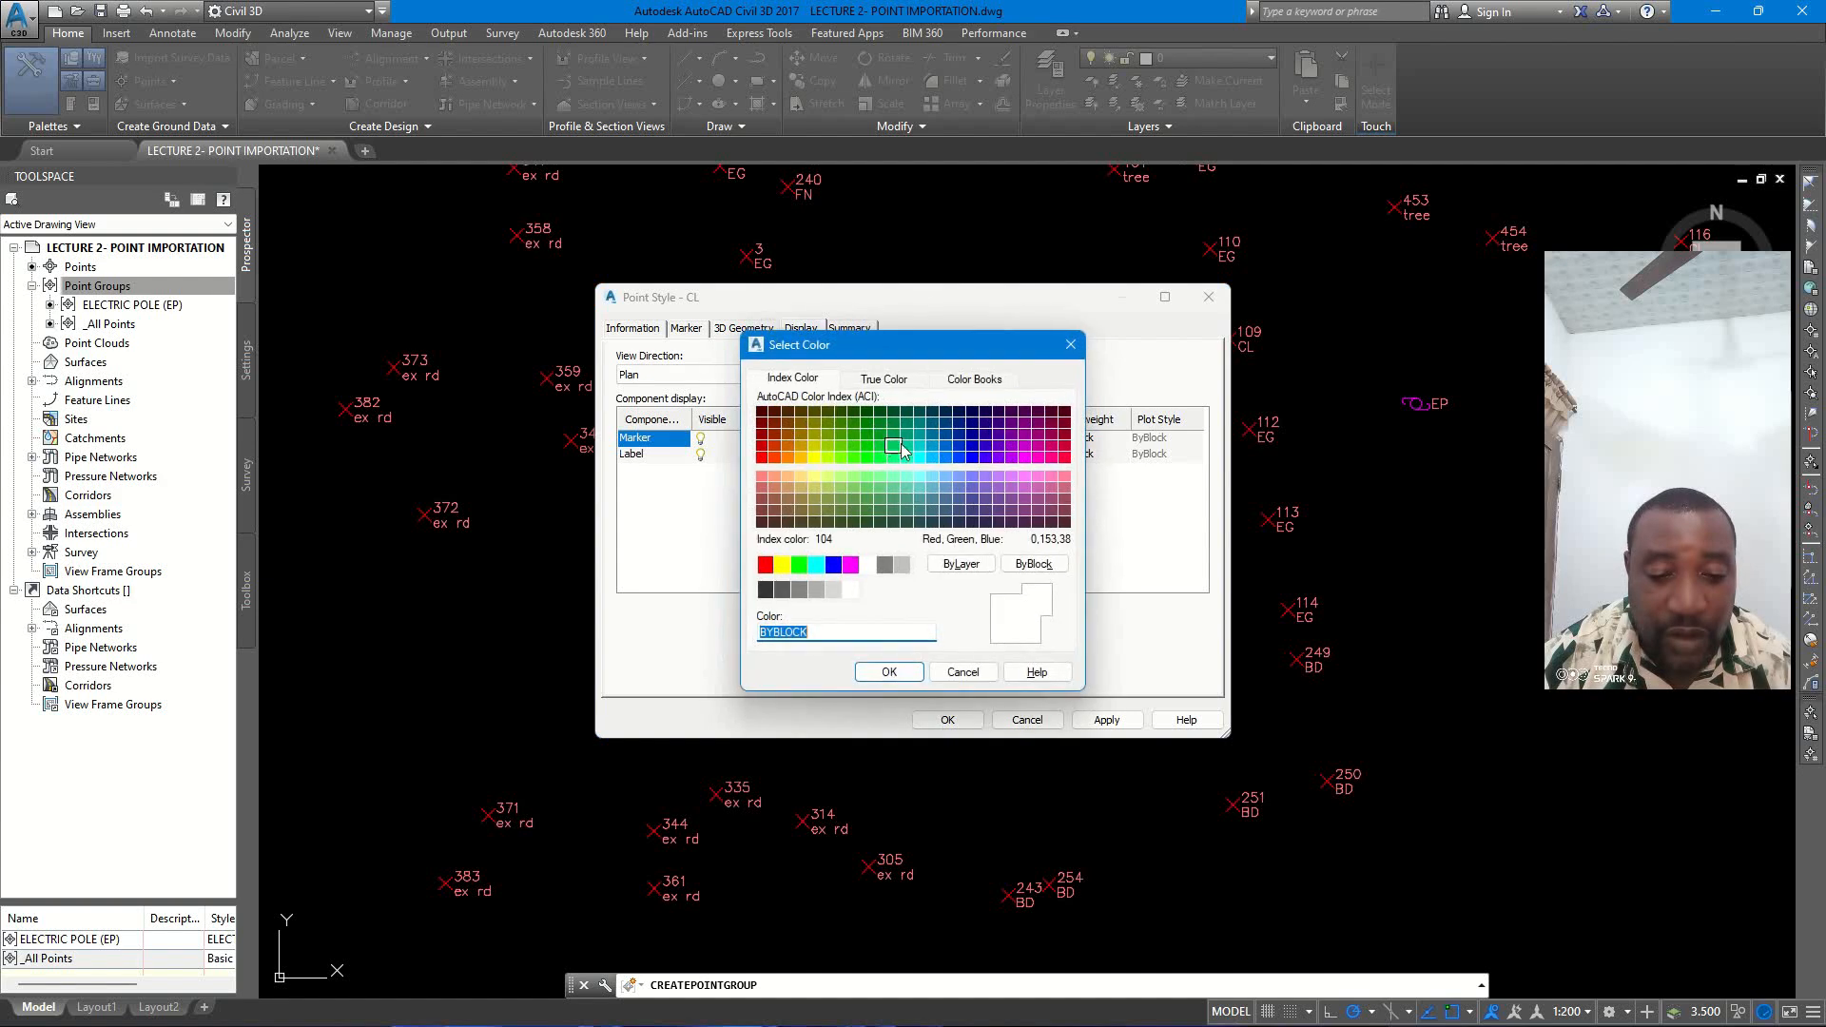
pyautogui.click(815, 458)
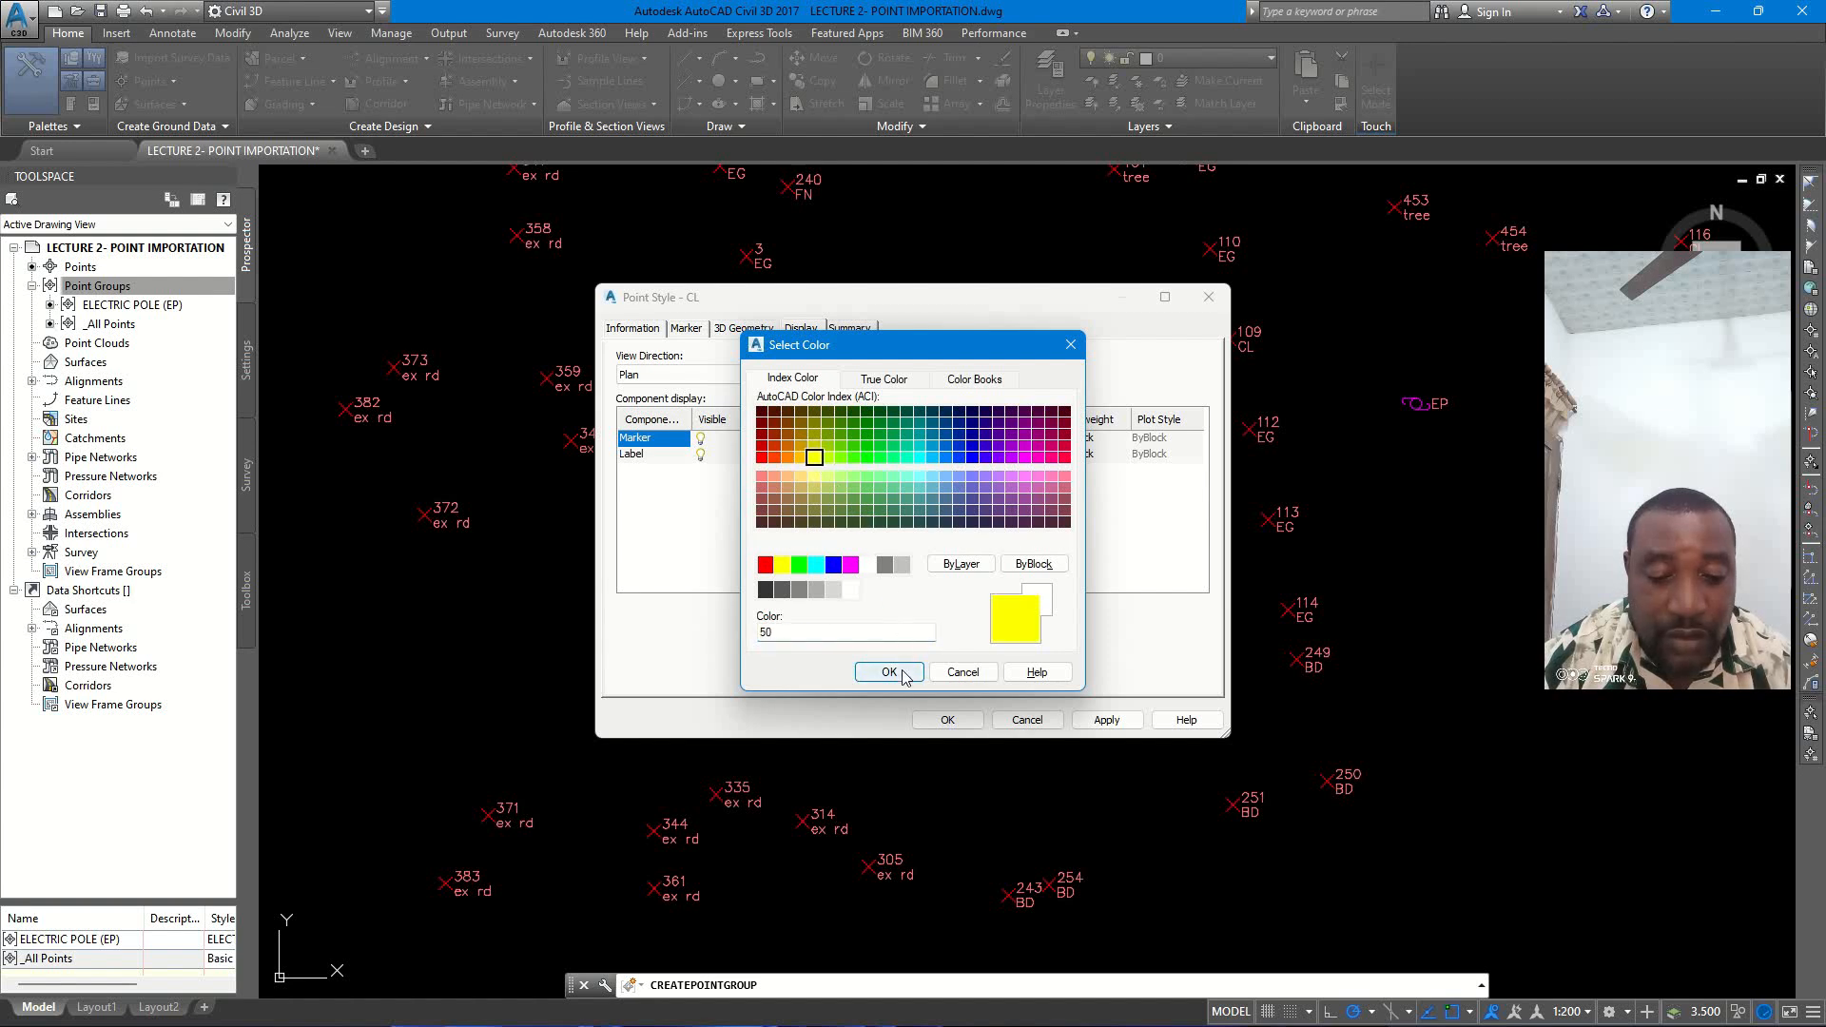
pyautogui.click(816, 565)
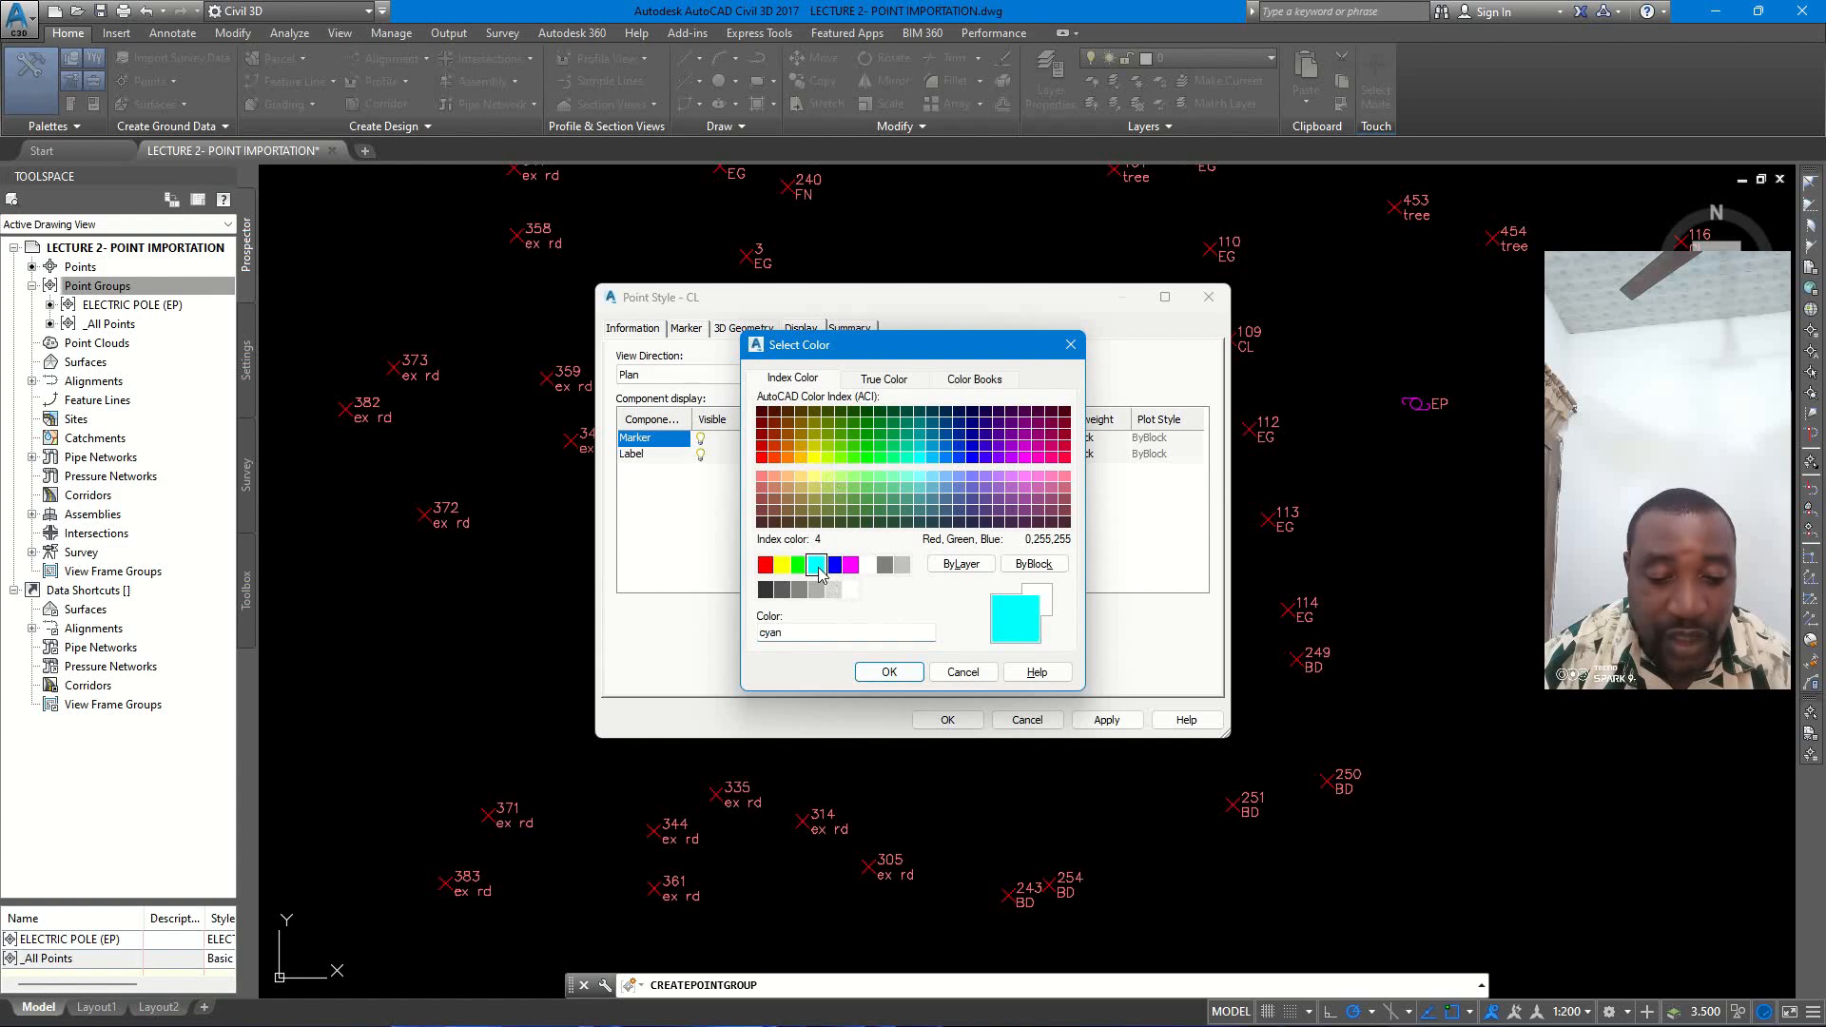
pyautogui.click(888, 671)
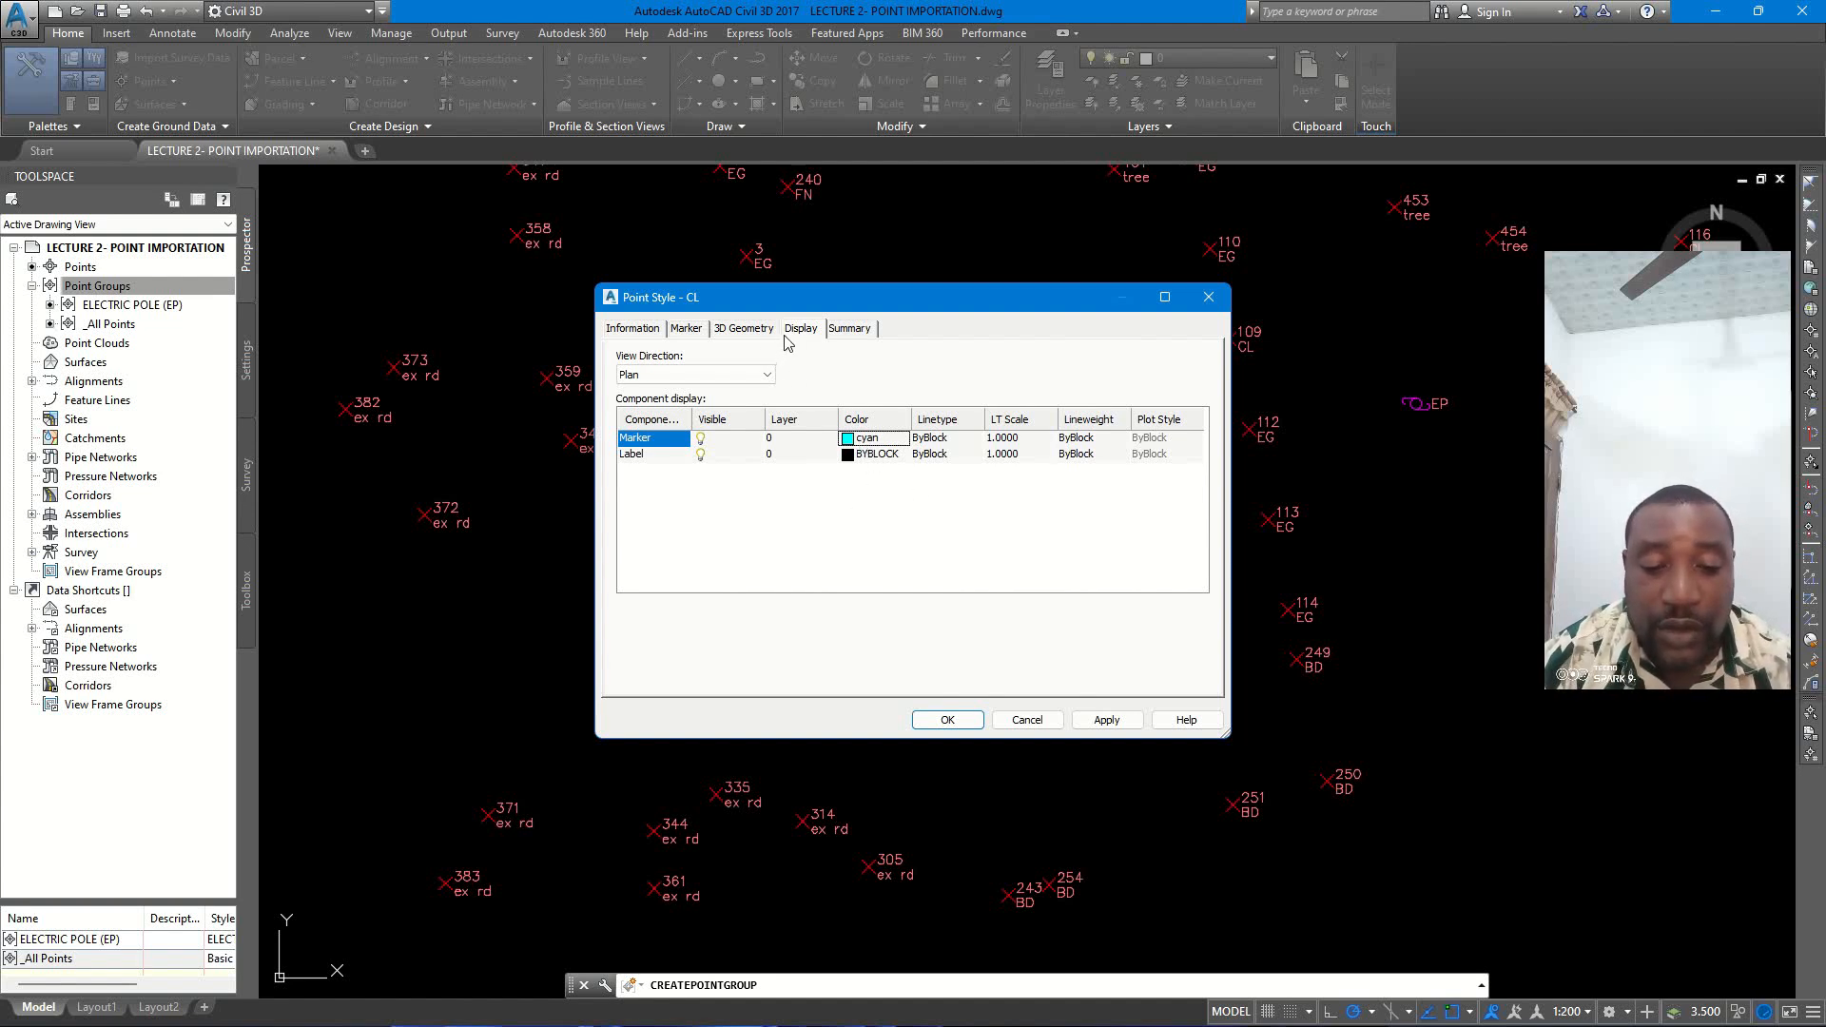
# - Review the information, marker and display settings of the CL point style and accept it for the group
pyautogui.click(687, 330)
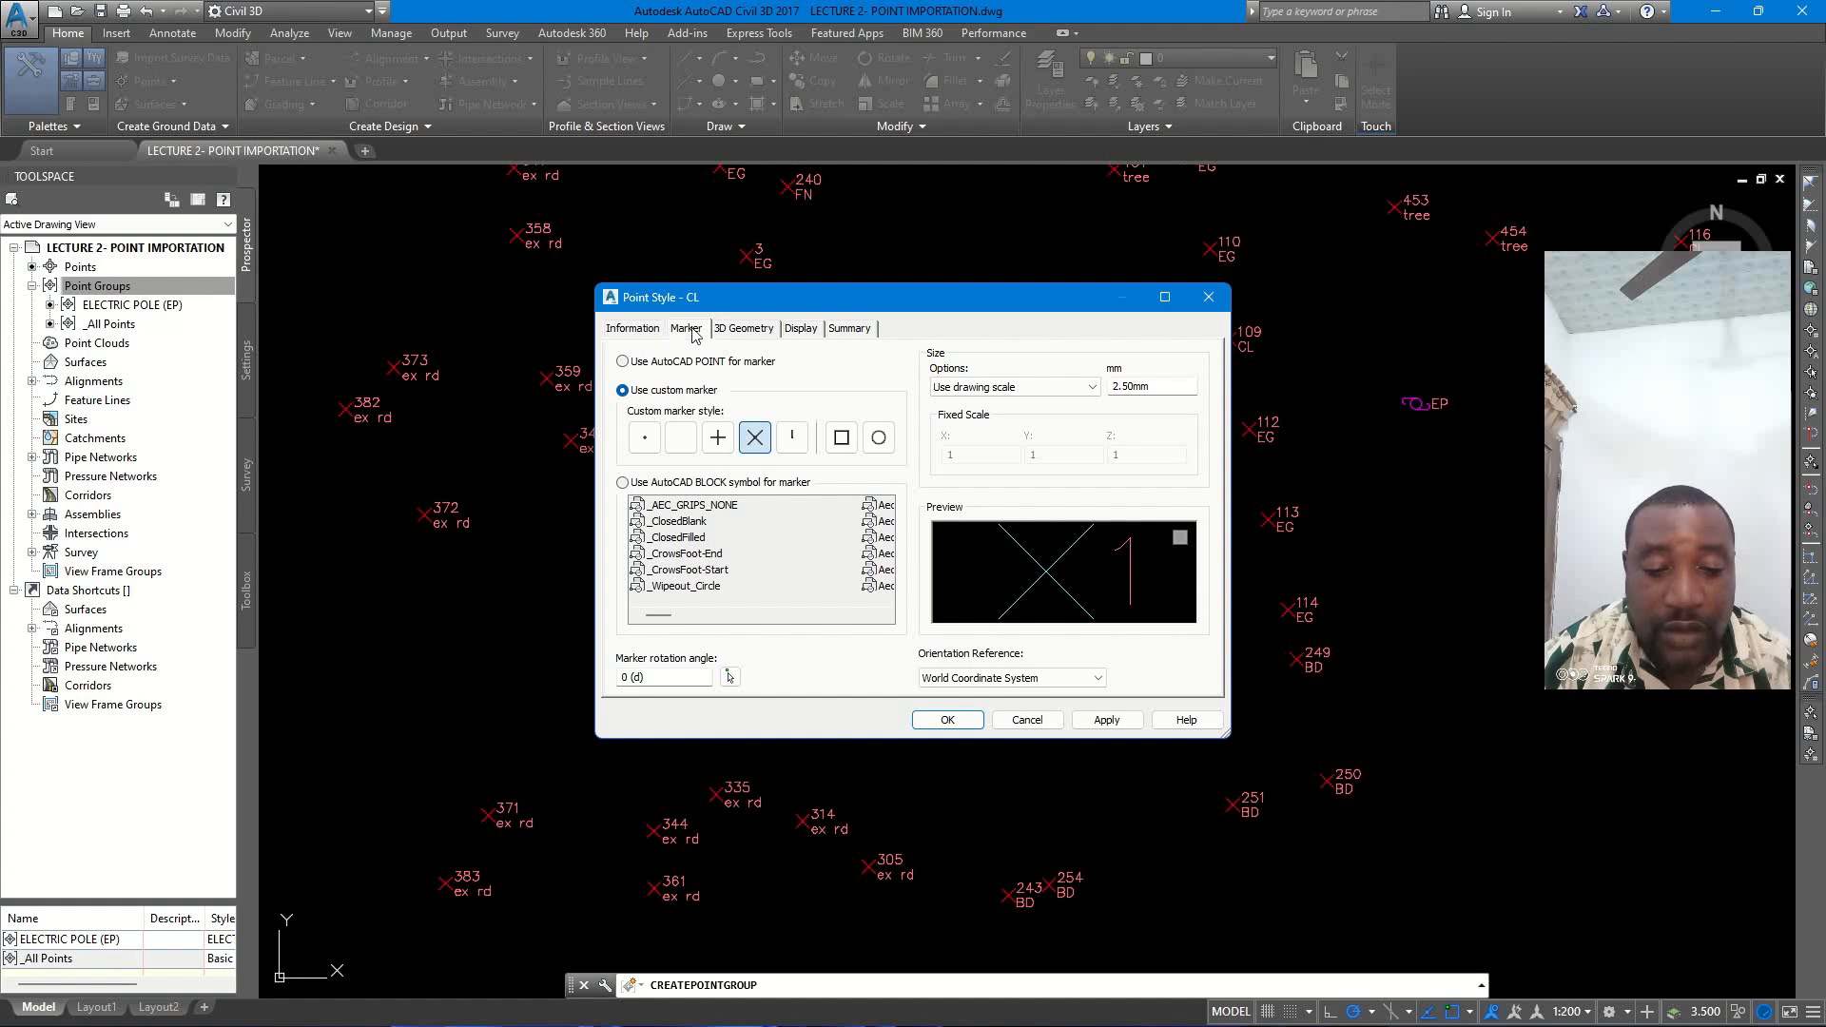
pyautogui.click(634, 329)
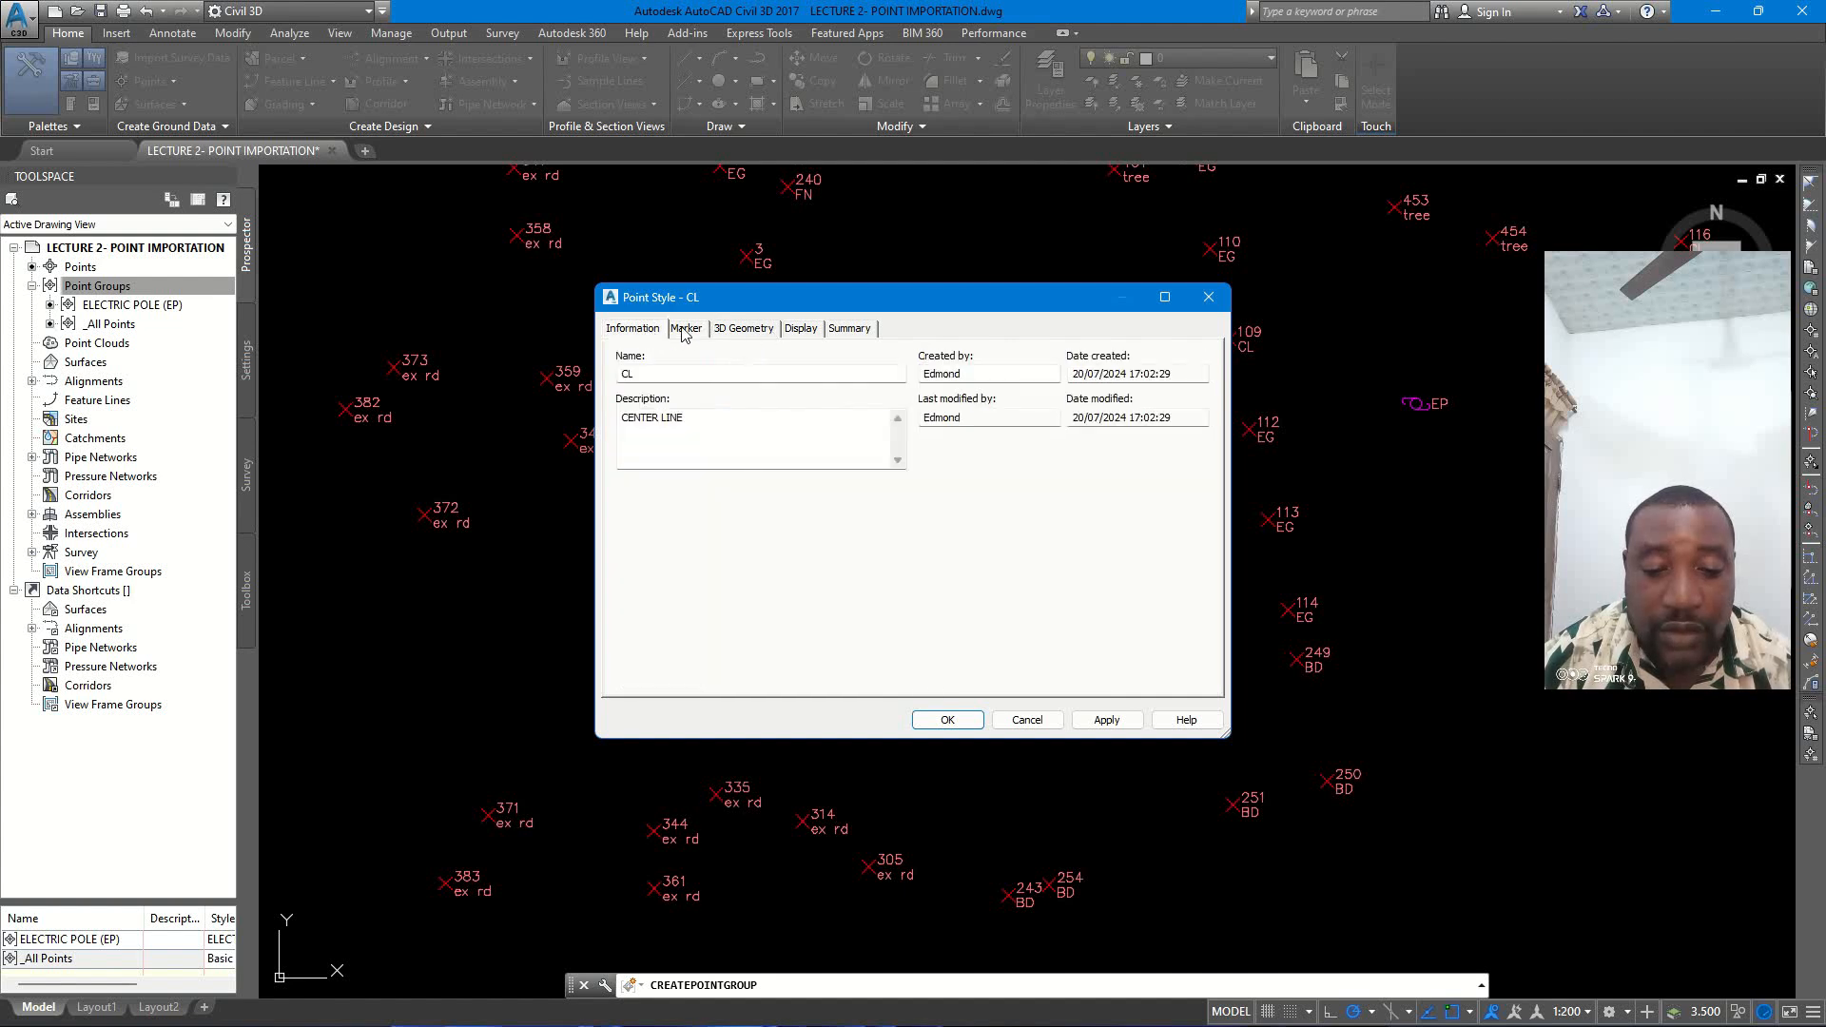
pyautogui.click(682, 330)
pyautogui.click(713, 330)
pyautogui.click(798, 330)
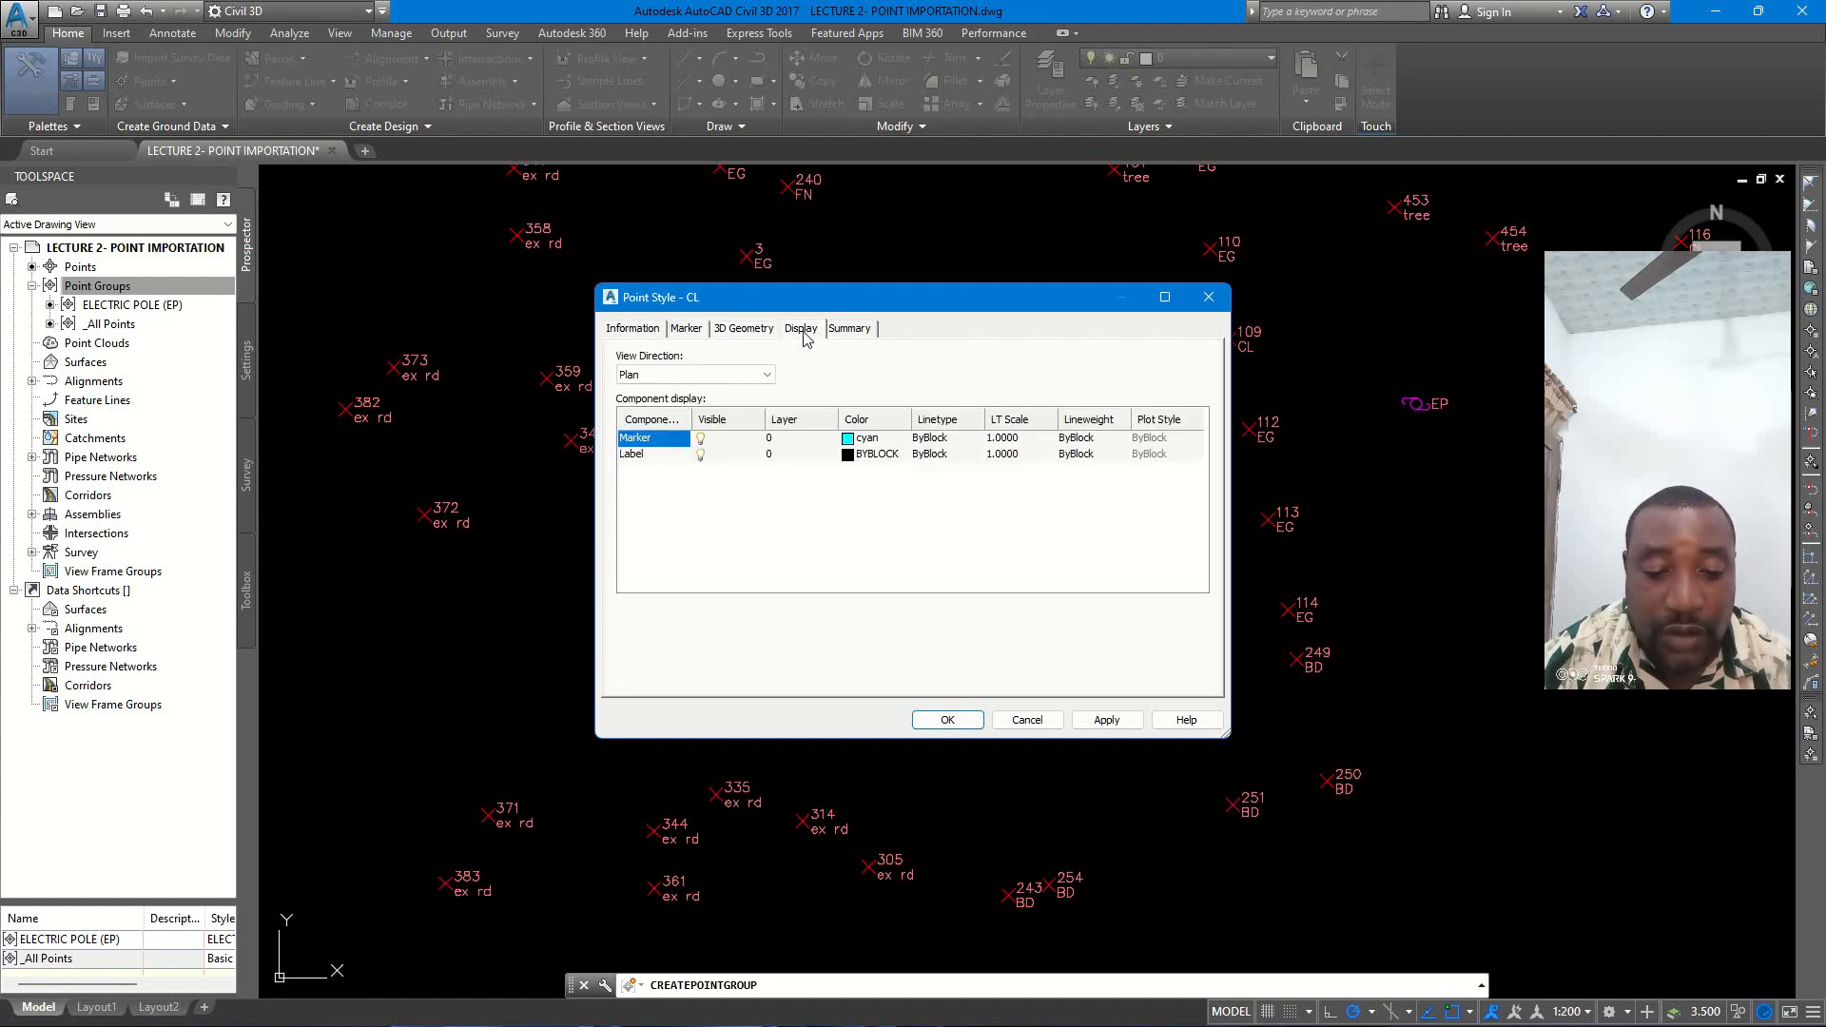
pyautogui.click(947, 719)
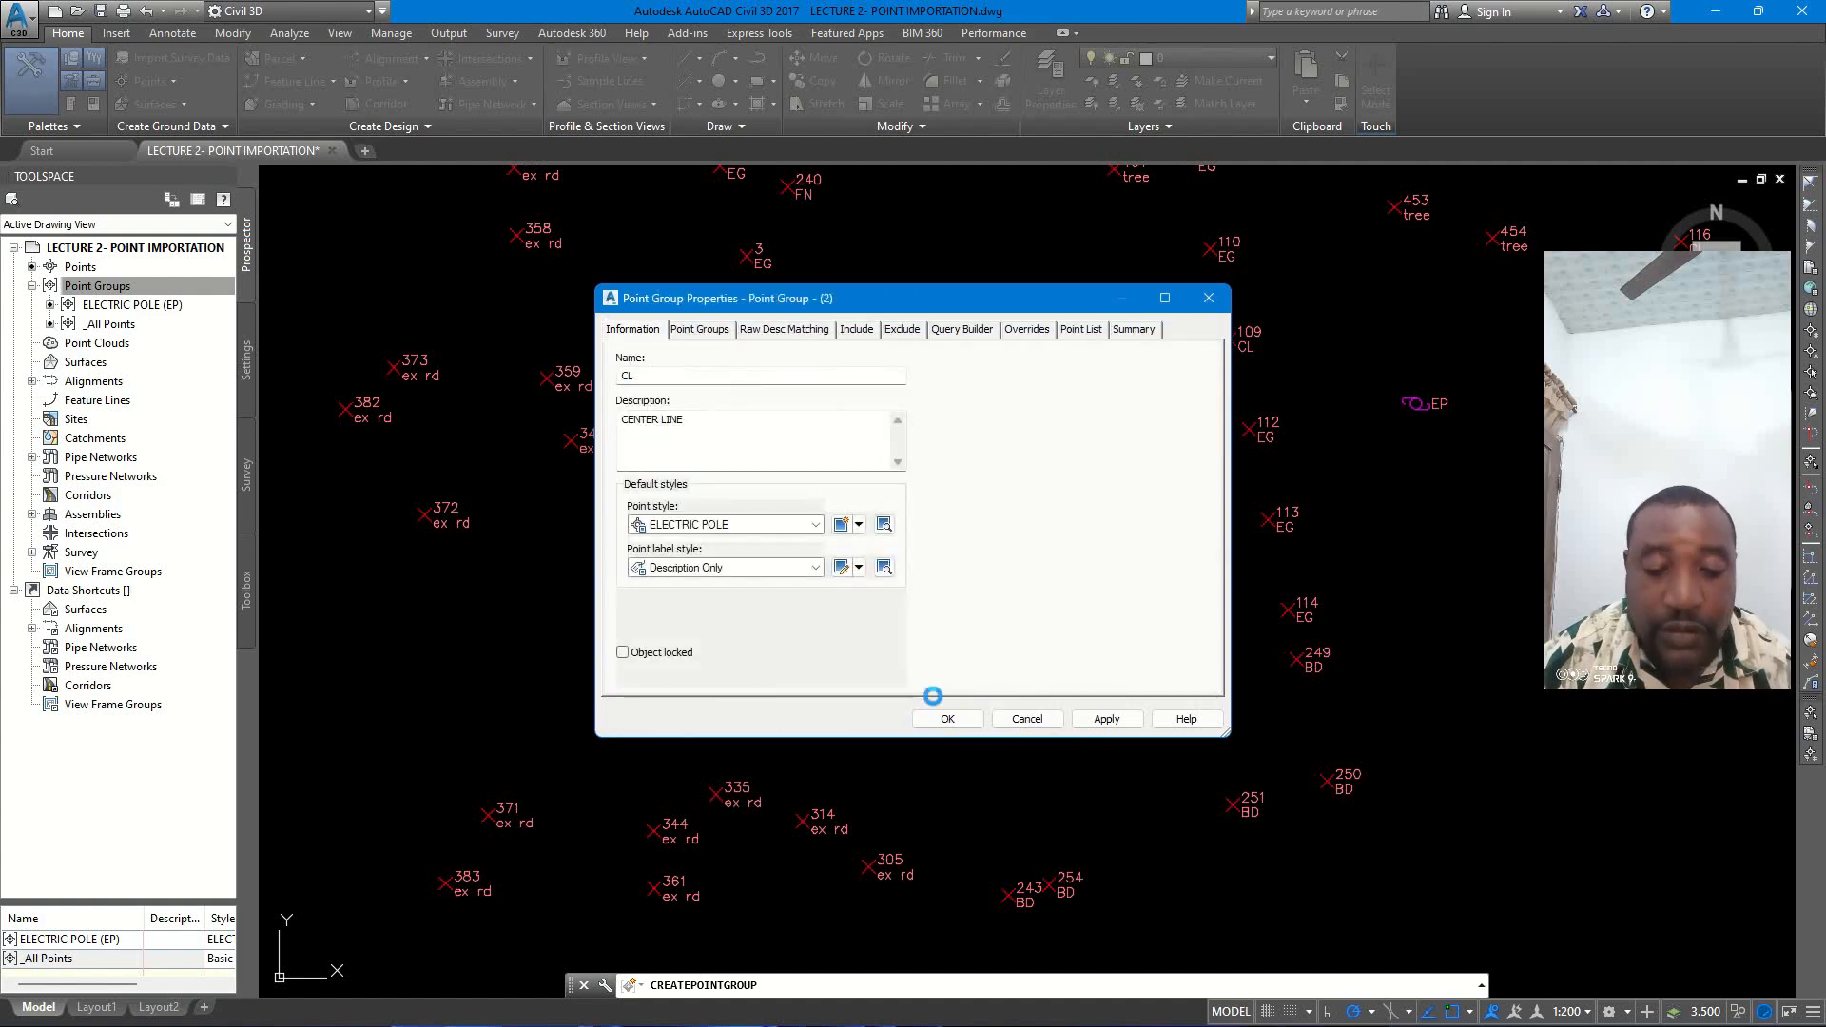
# - Set the CL group's point label style to Elevation and Description, and include the CL points by matching raw descriptions
pyautogui.click(747, 571)
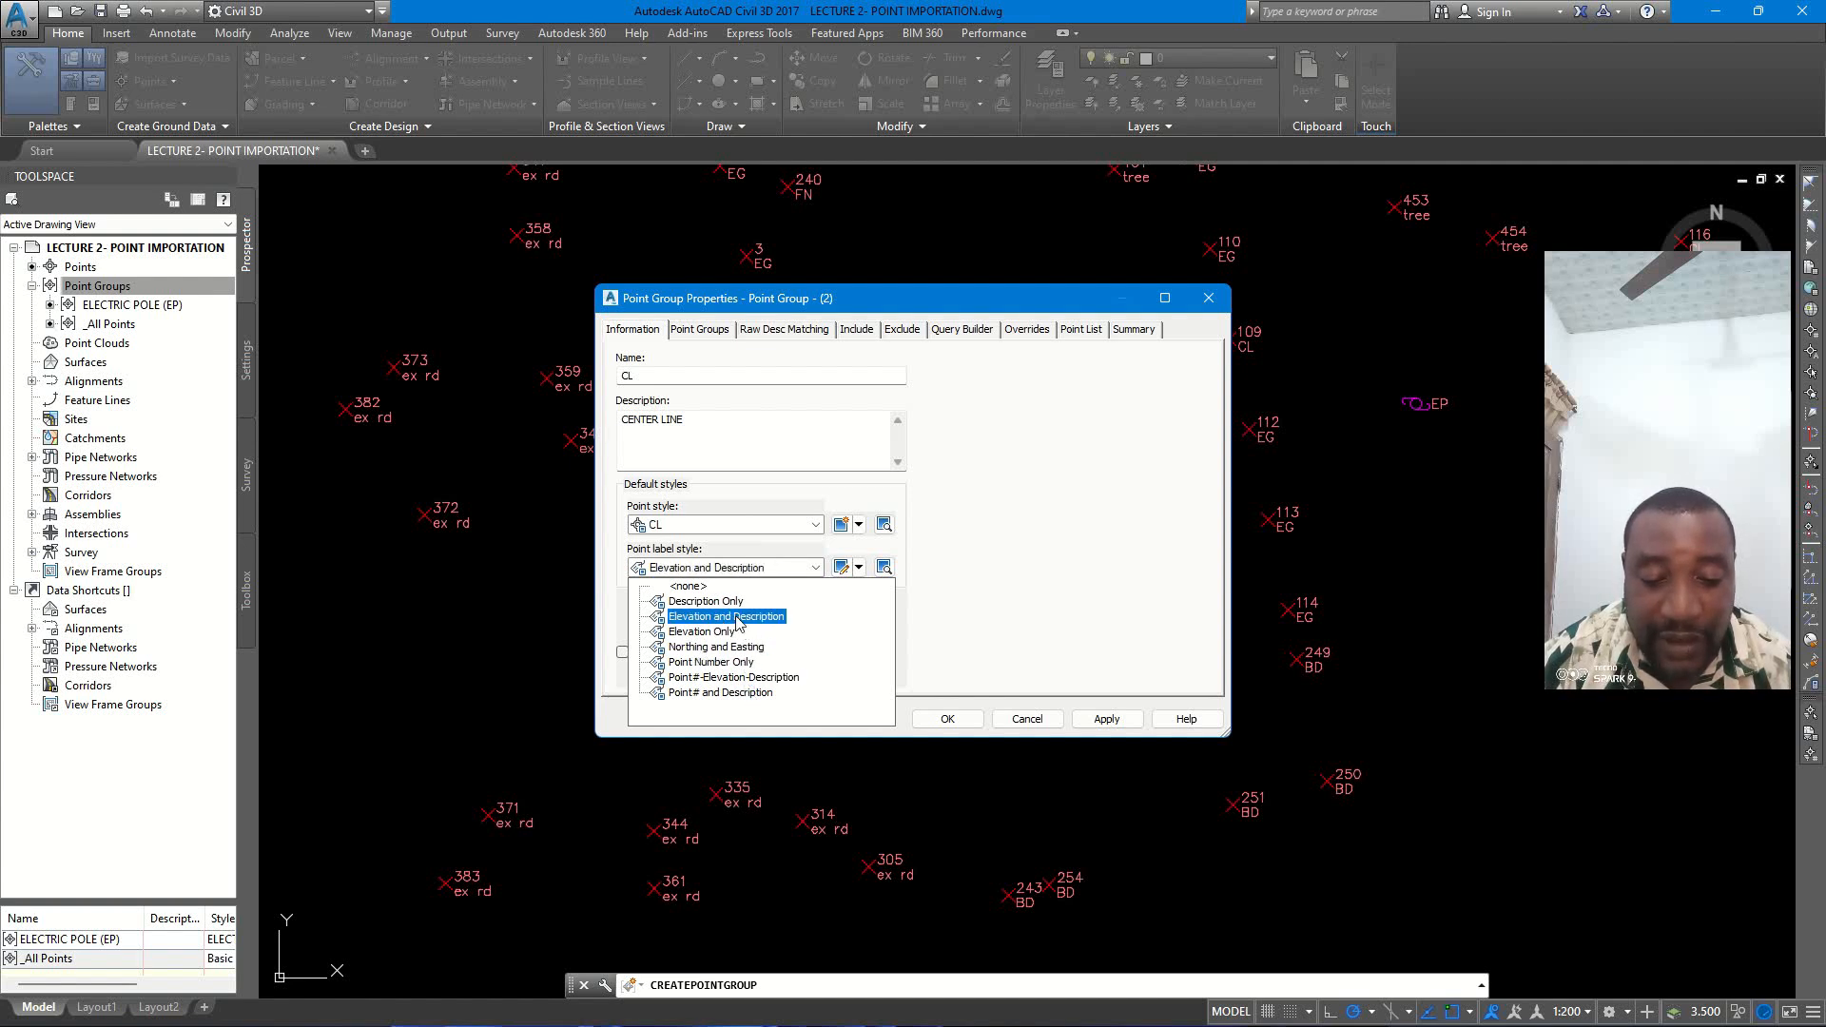
pyautogui.click(741, 616)
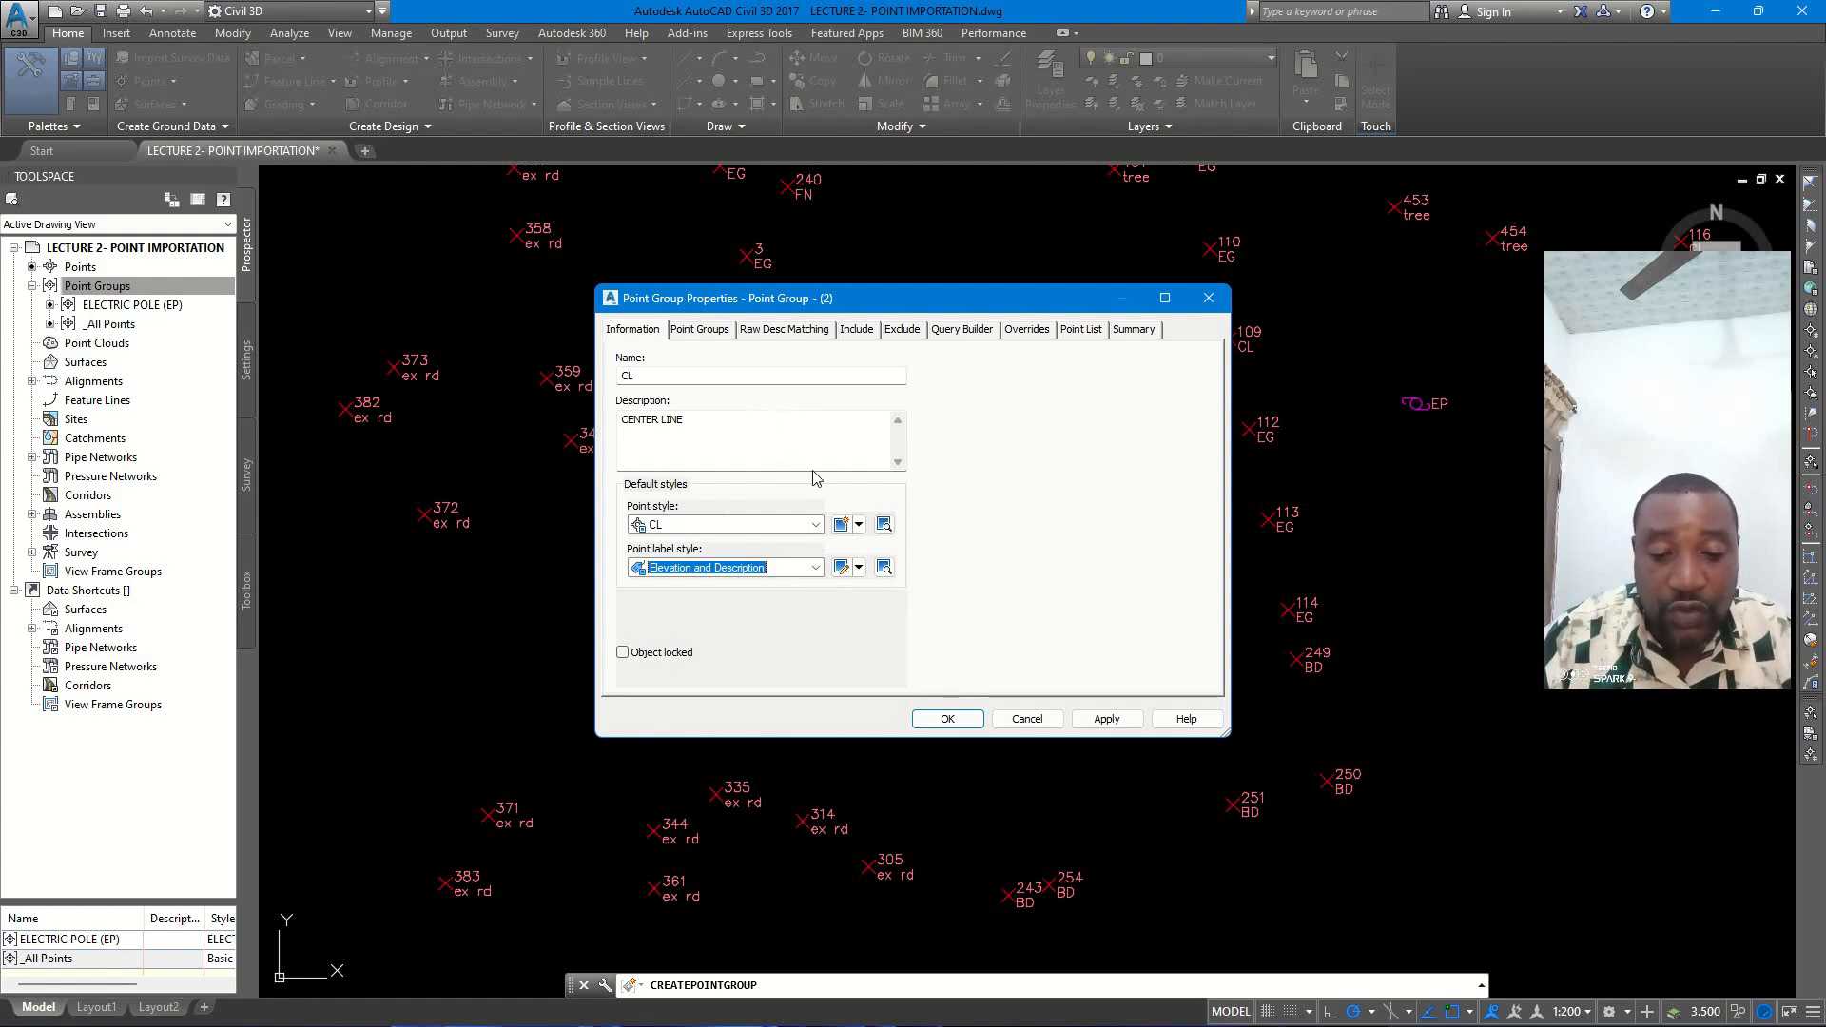
pyautogui.click(854, 330)
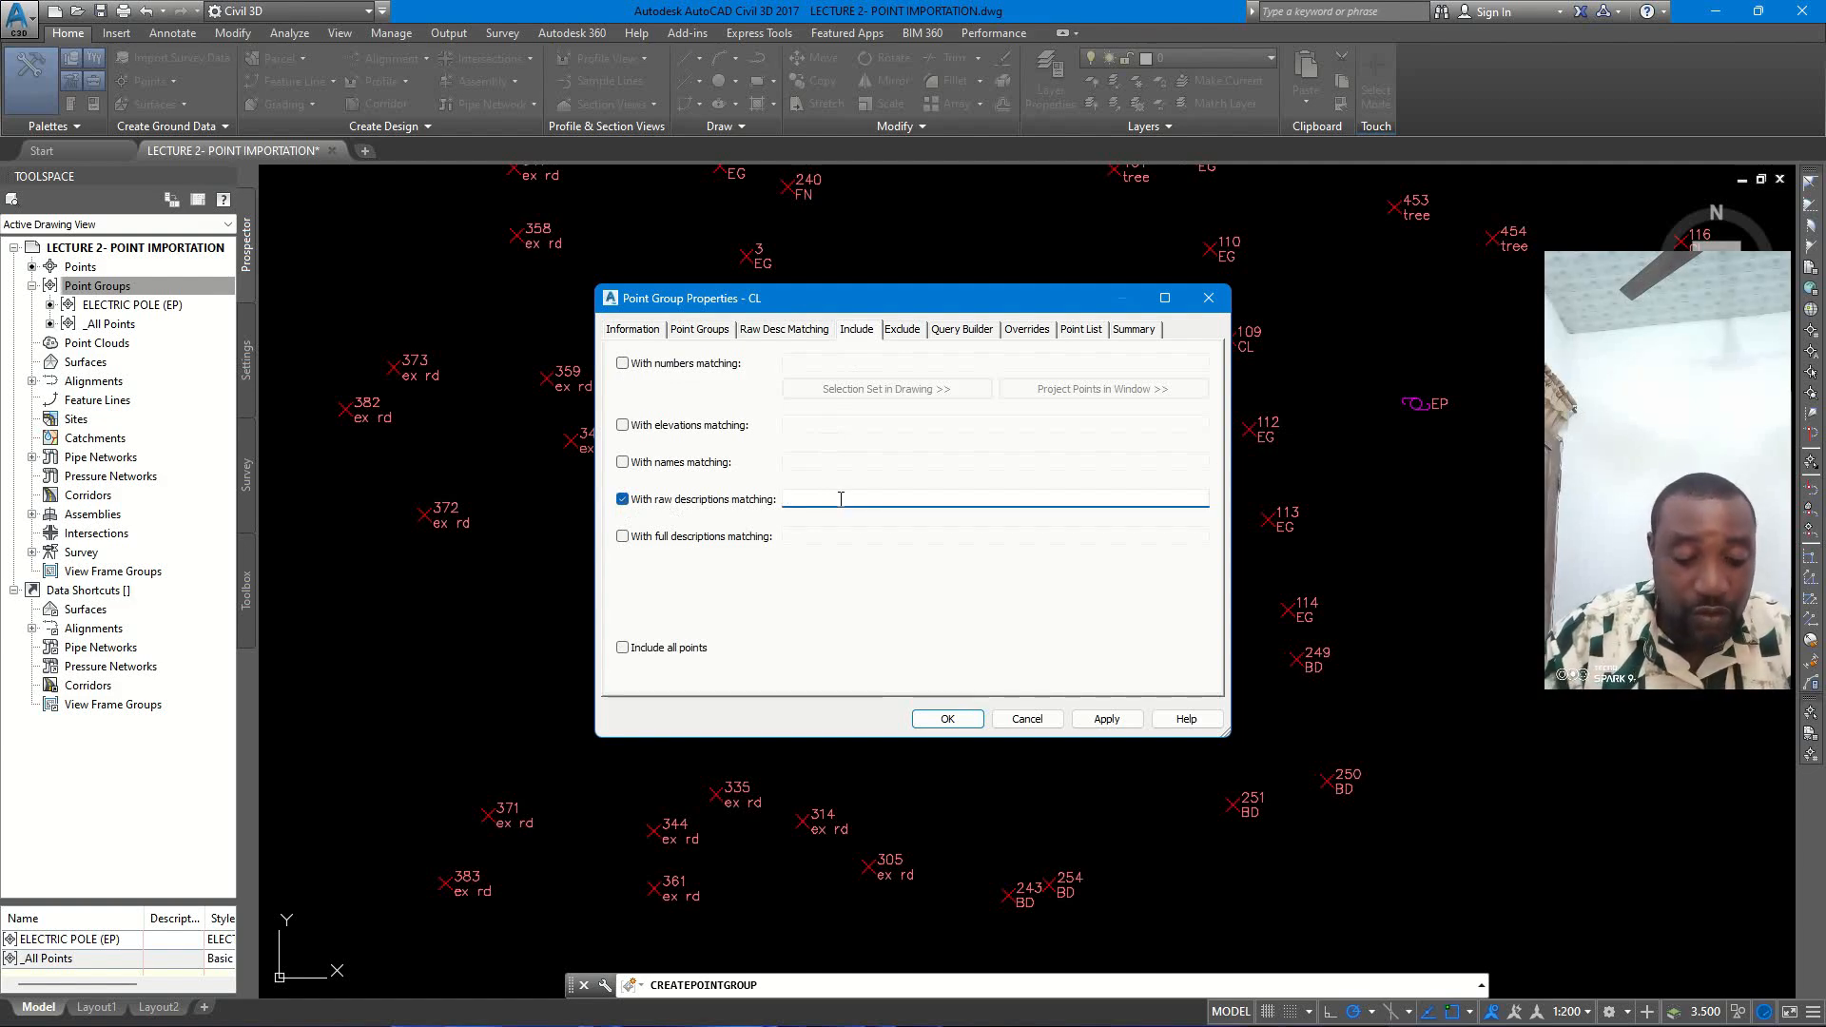
pyautogui.click(946, 718)
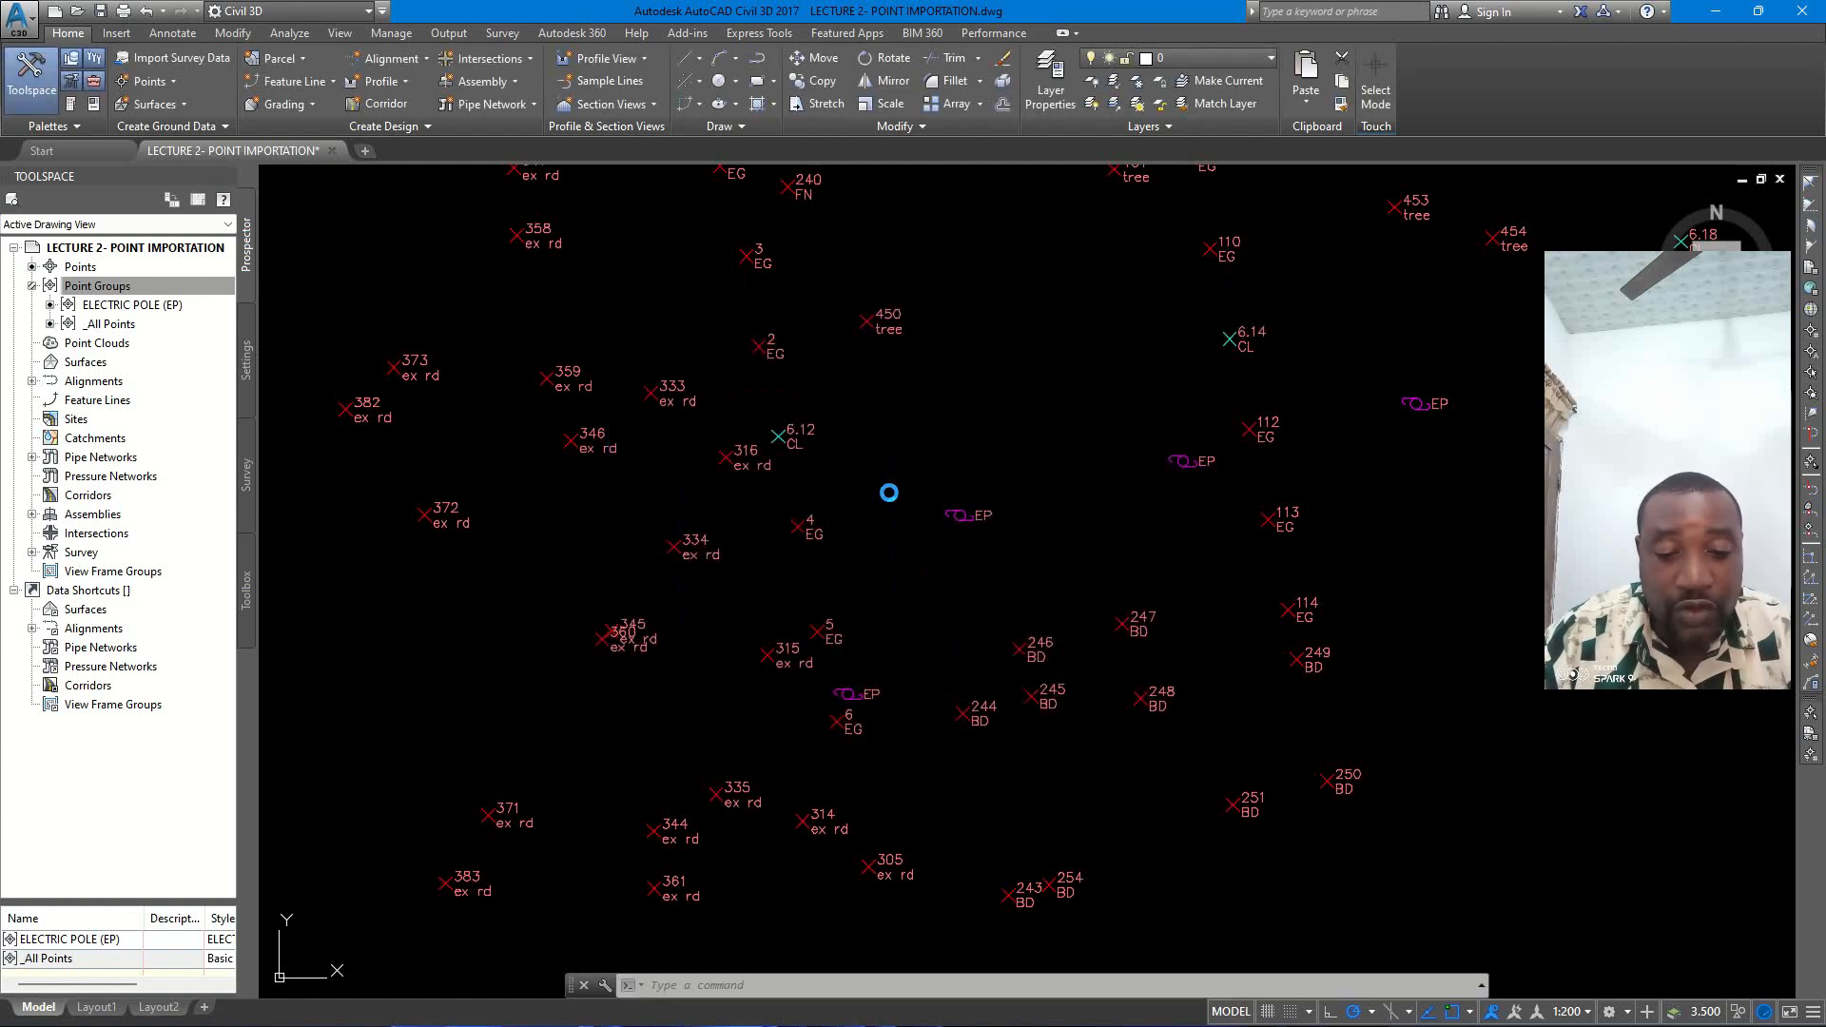
# - Examine the markers and the elevation and description labels of the CL points along the road from its southwest end
pyautogui.scroll(6, 779, 439)
pyautogui.scroll(2, 756, 413)
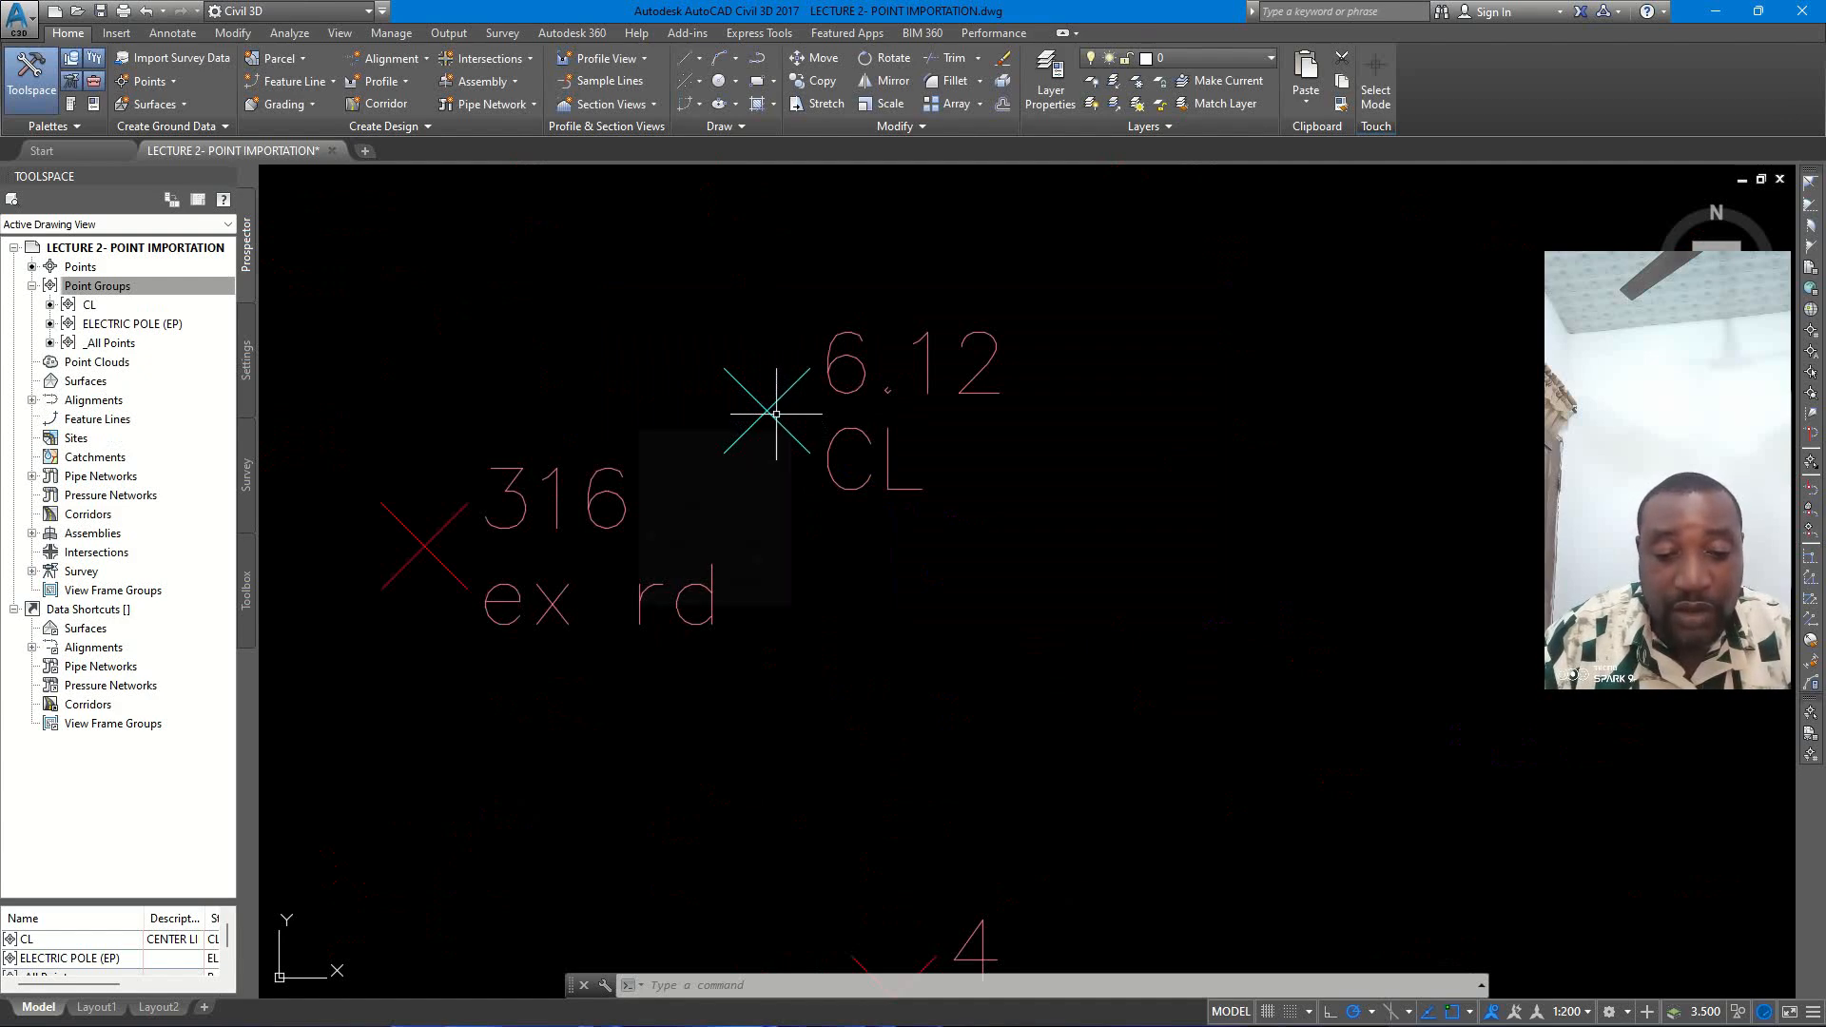
pyautogui.scroll(-2, 806, 402)
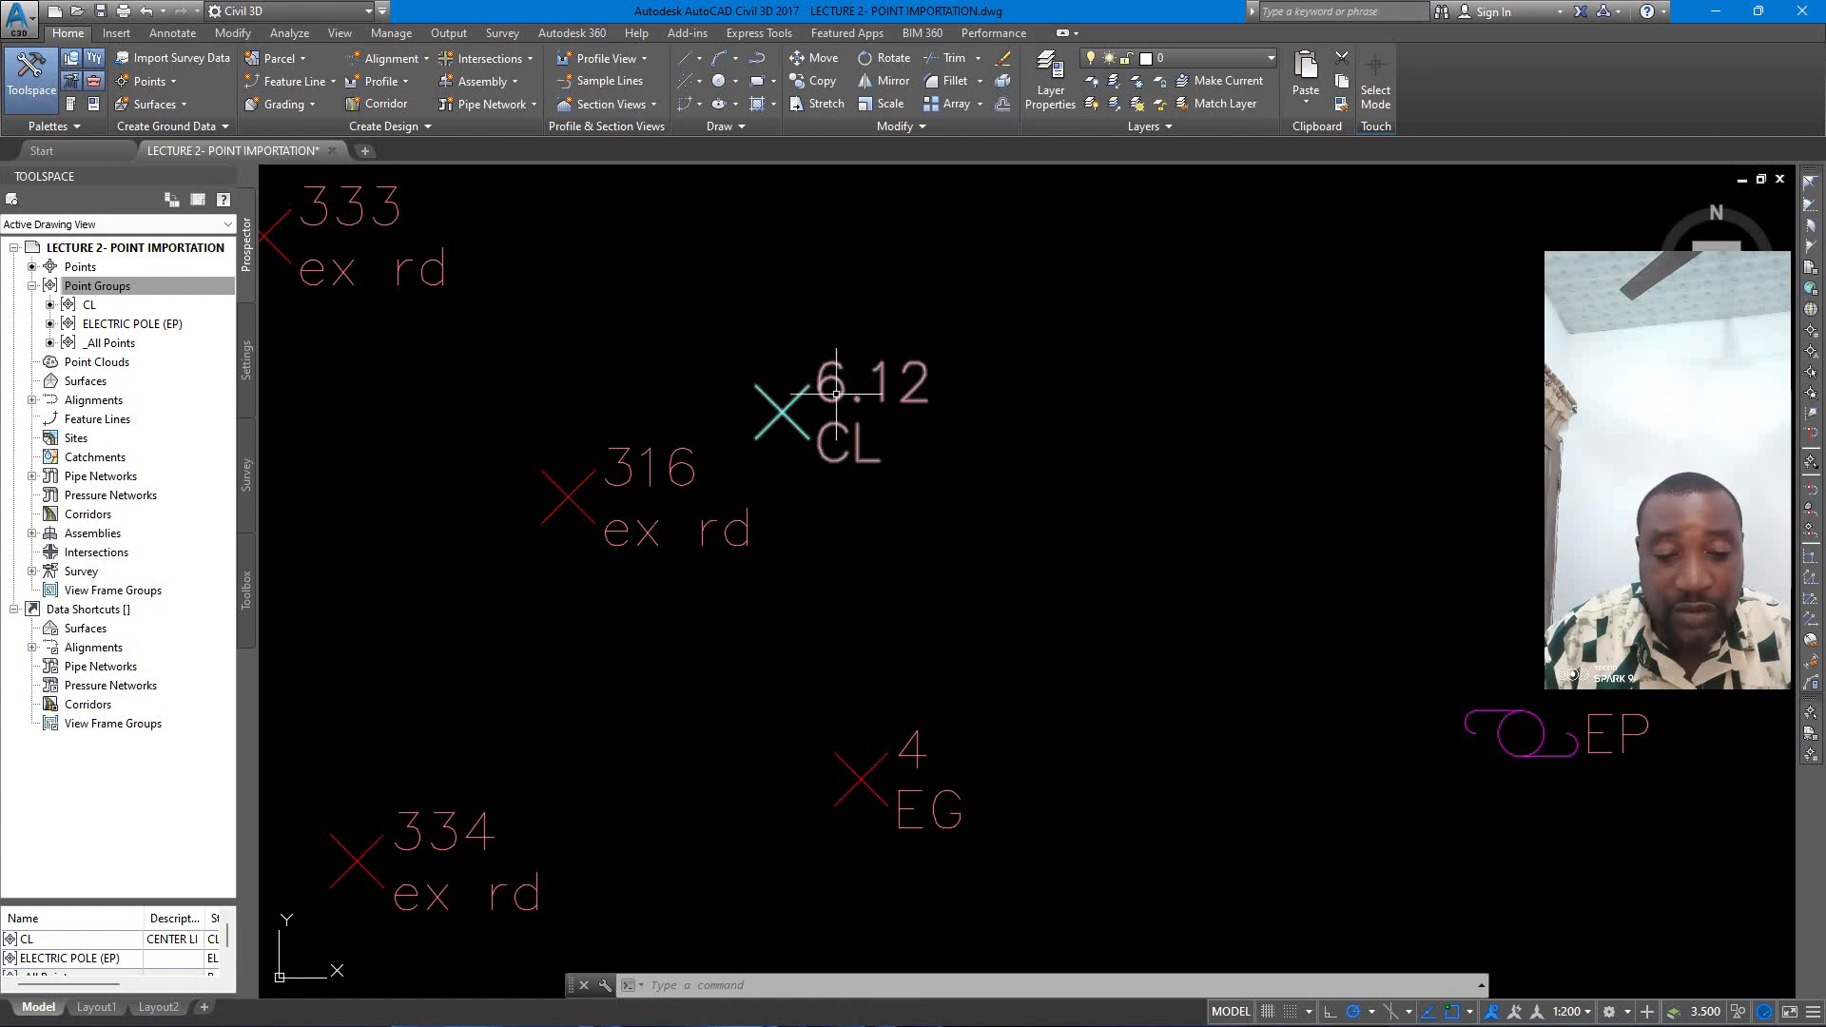
pyautogui.scroll(-1, 833, 427)
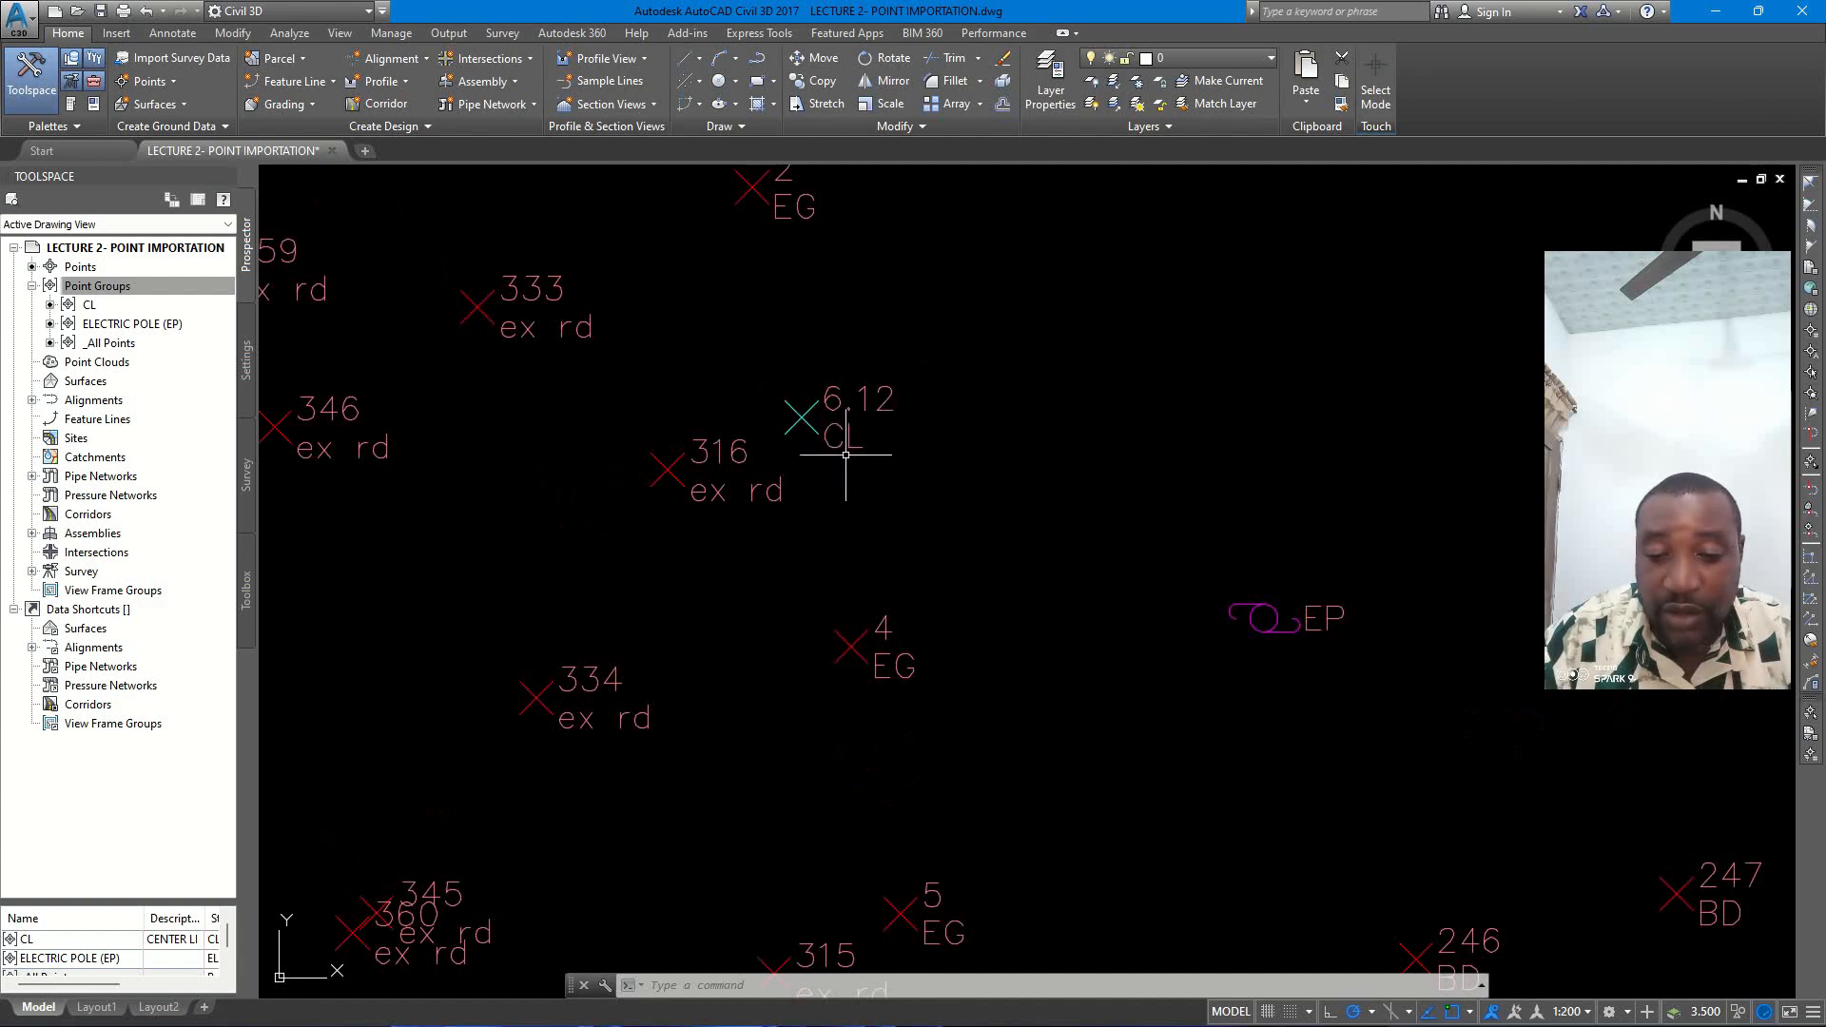
pyautogui.scroll(-3, 842, 450)
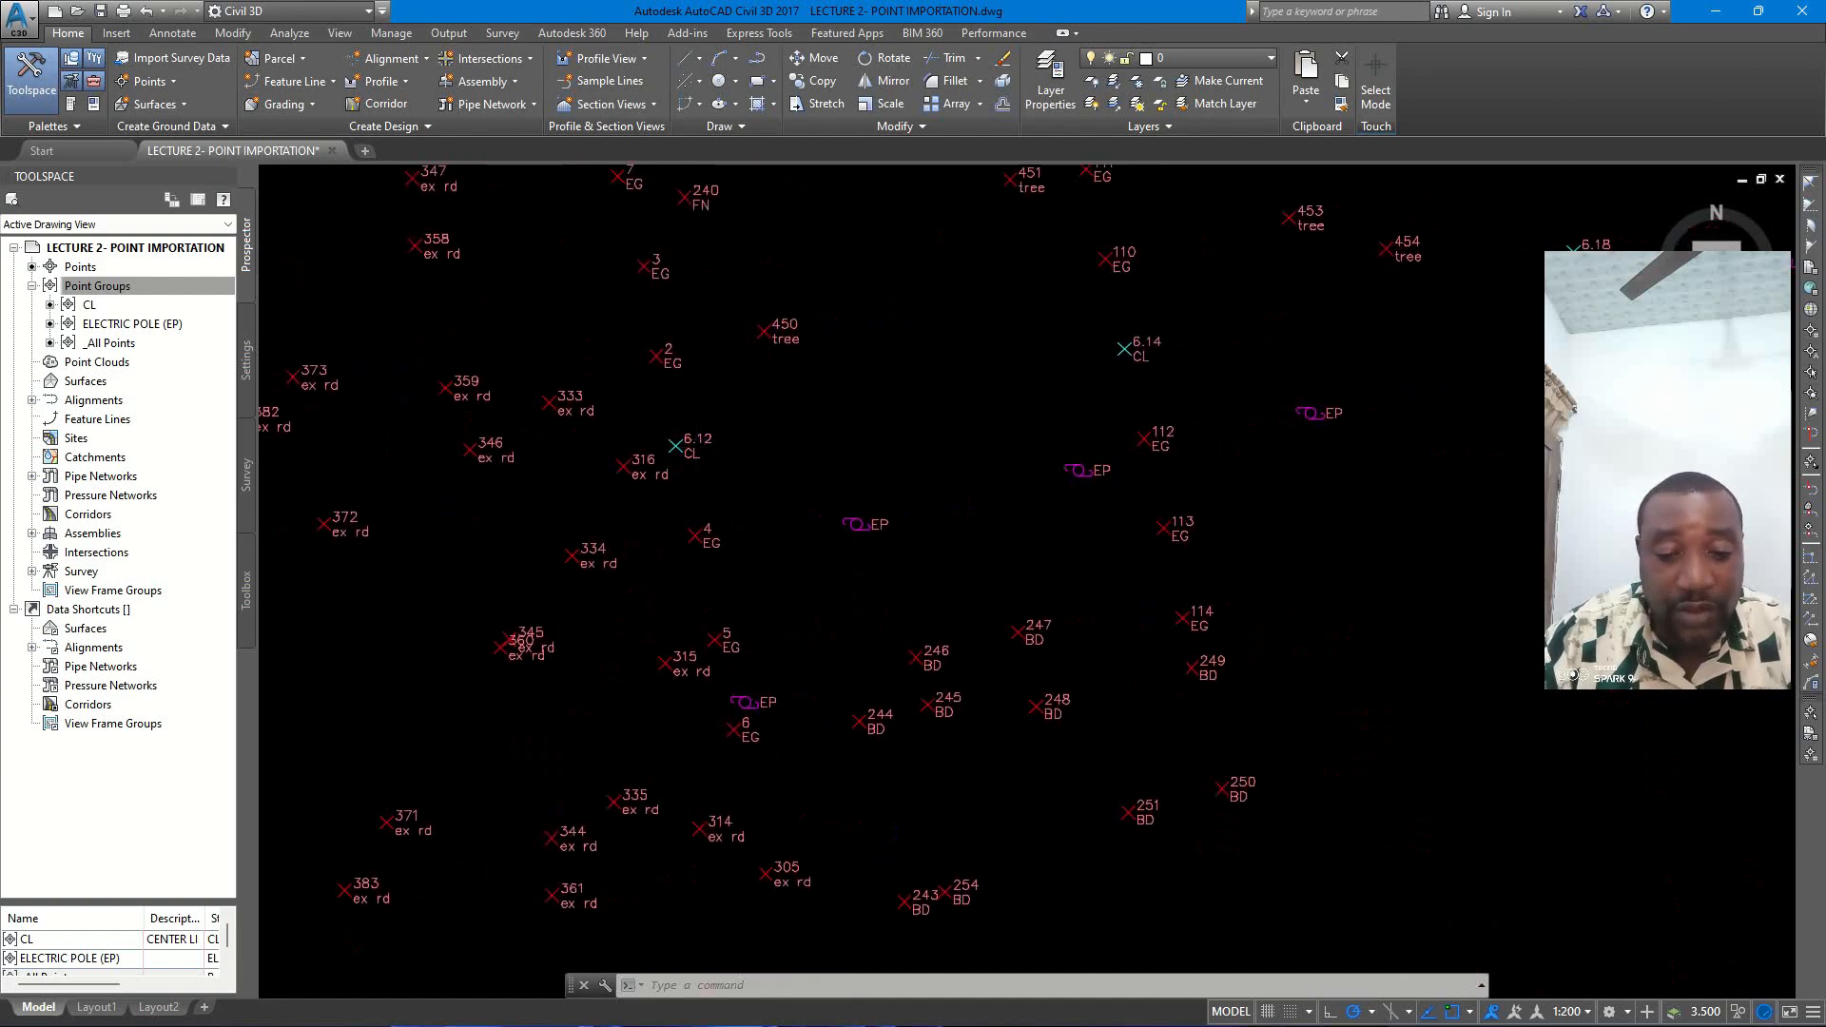
pyautogui.scroll(3, 664, 406)
pyautogui.scroll(-3, 666, 434)
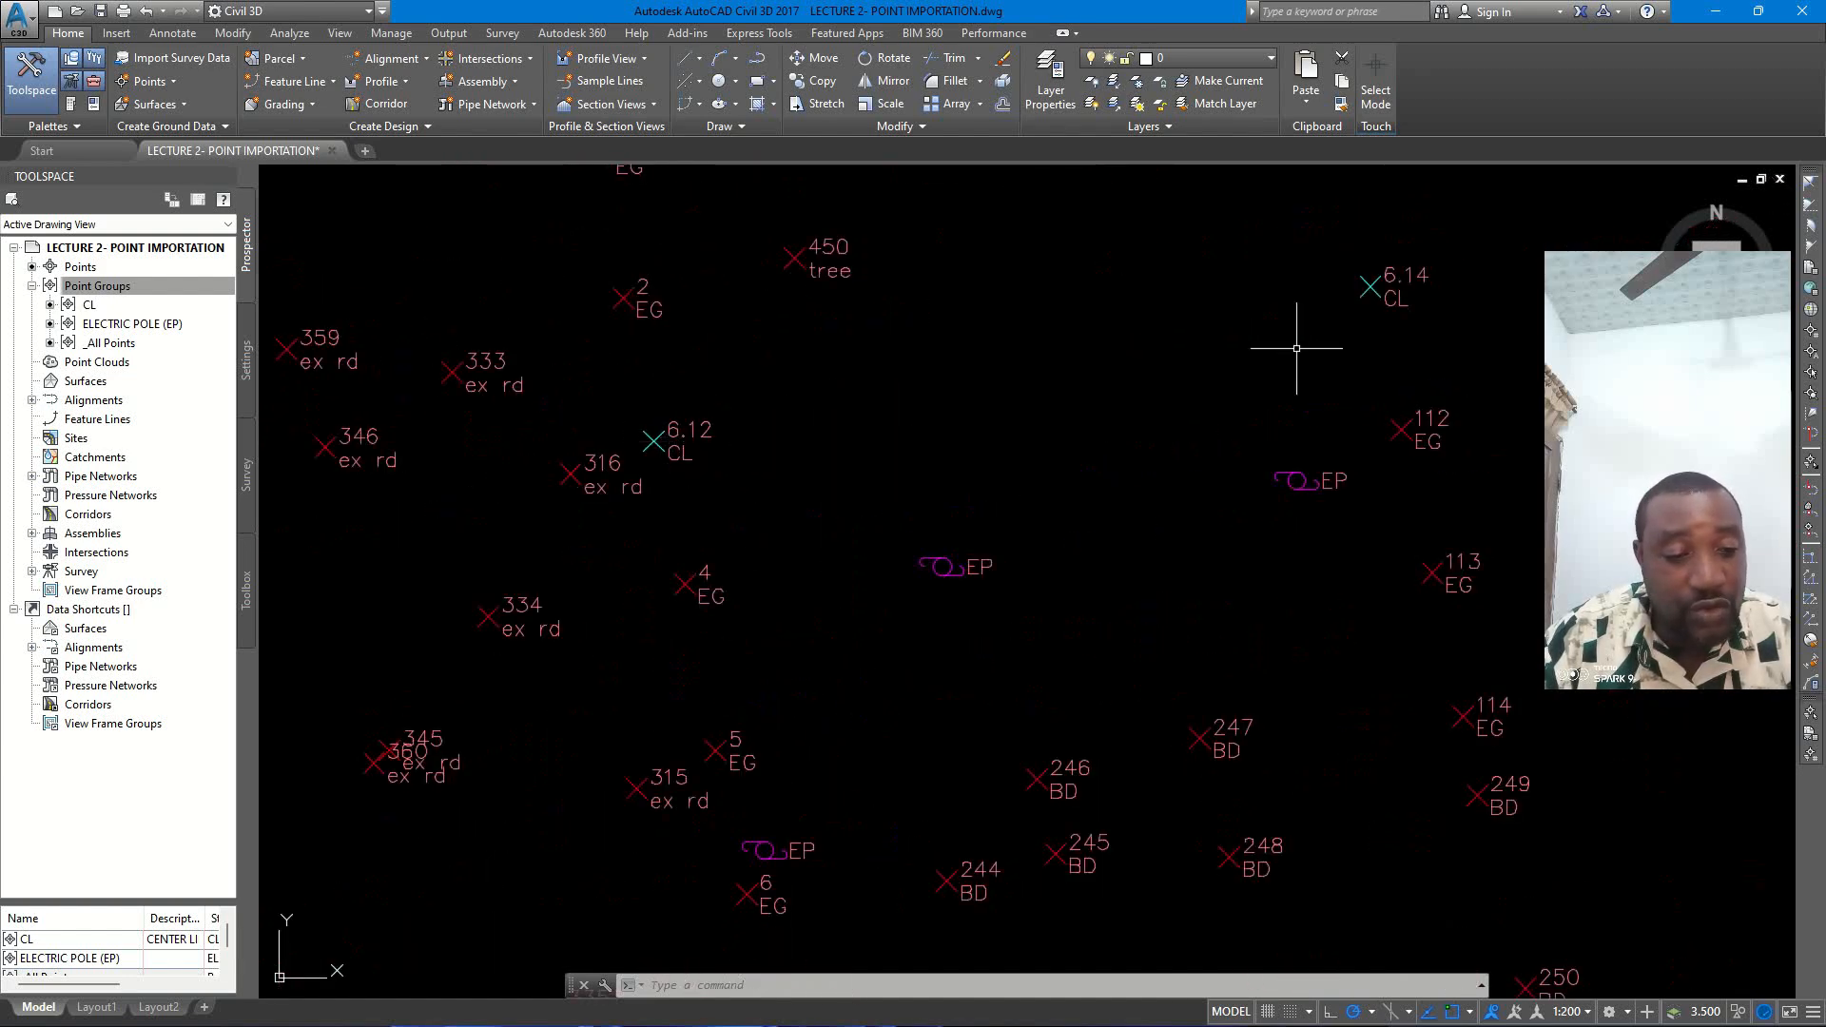
pyautogui.moveTo(1368, 314); pyautogui.dragTo(1271, 304, button='middle')
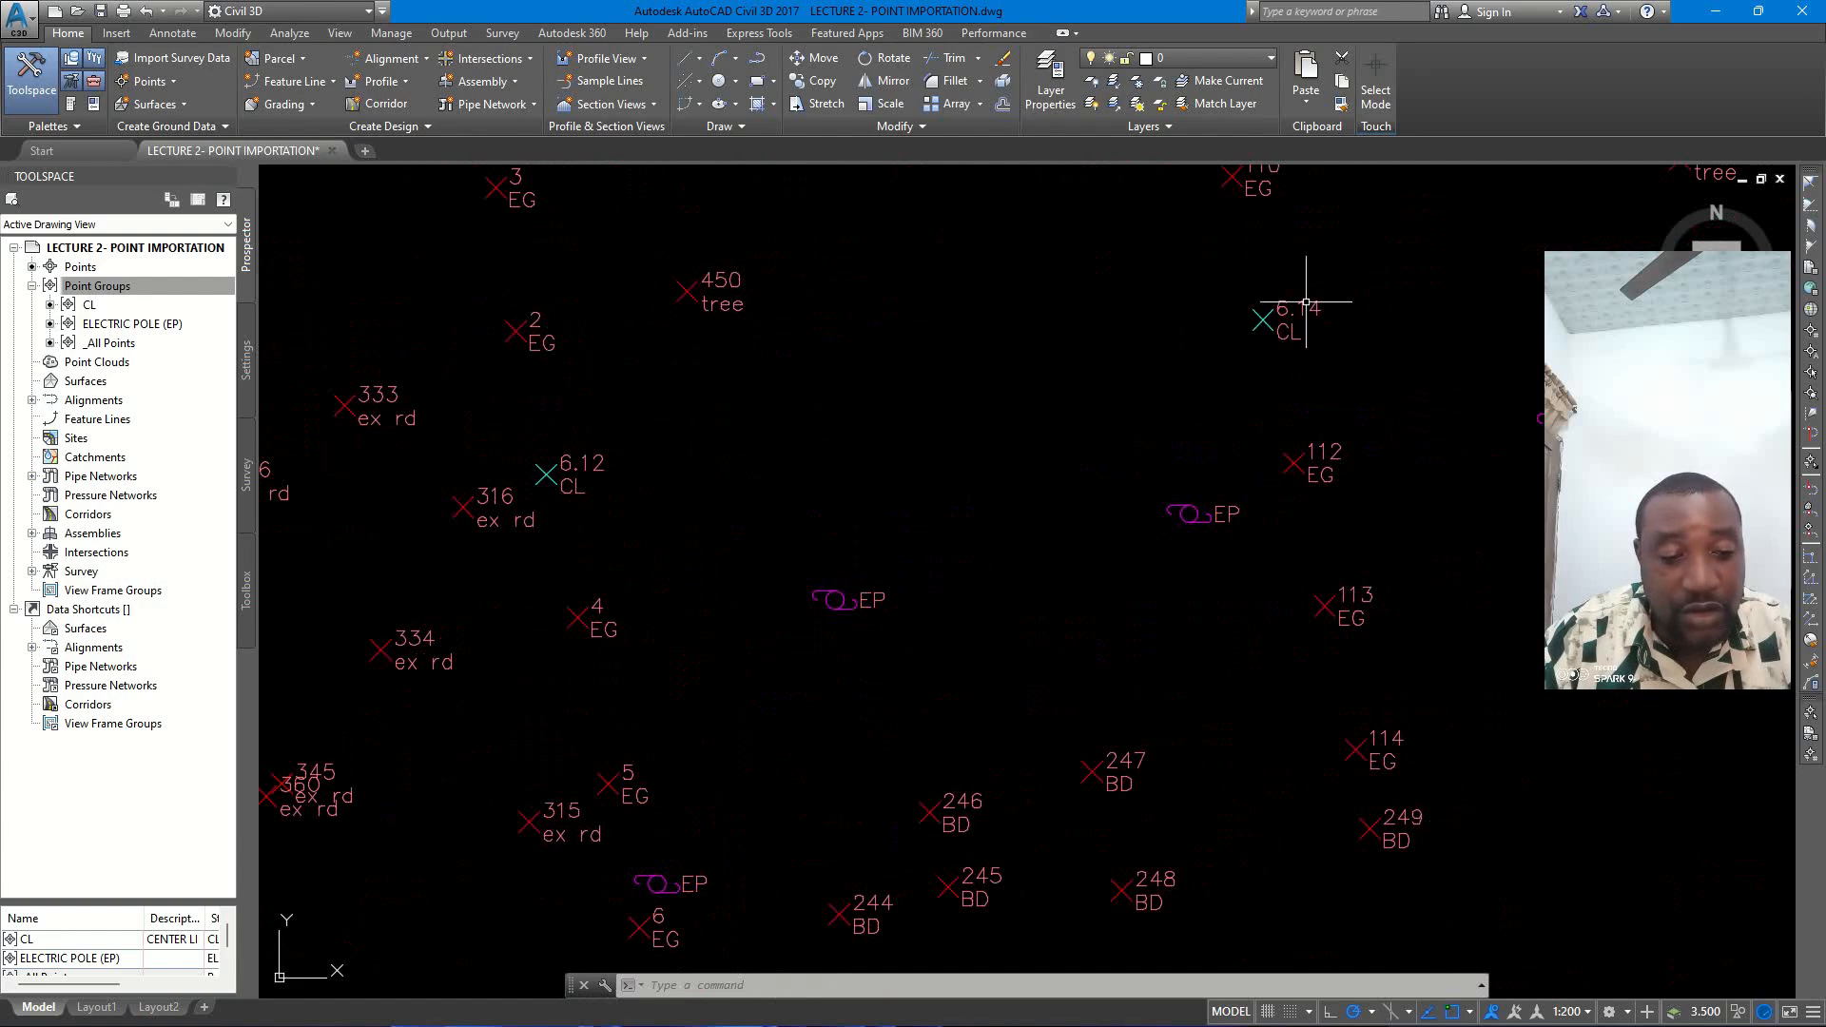
pyautogui.scroll(-3, 1327, 306)
pyautogui.scroll(2, 1222, 322)
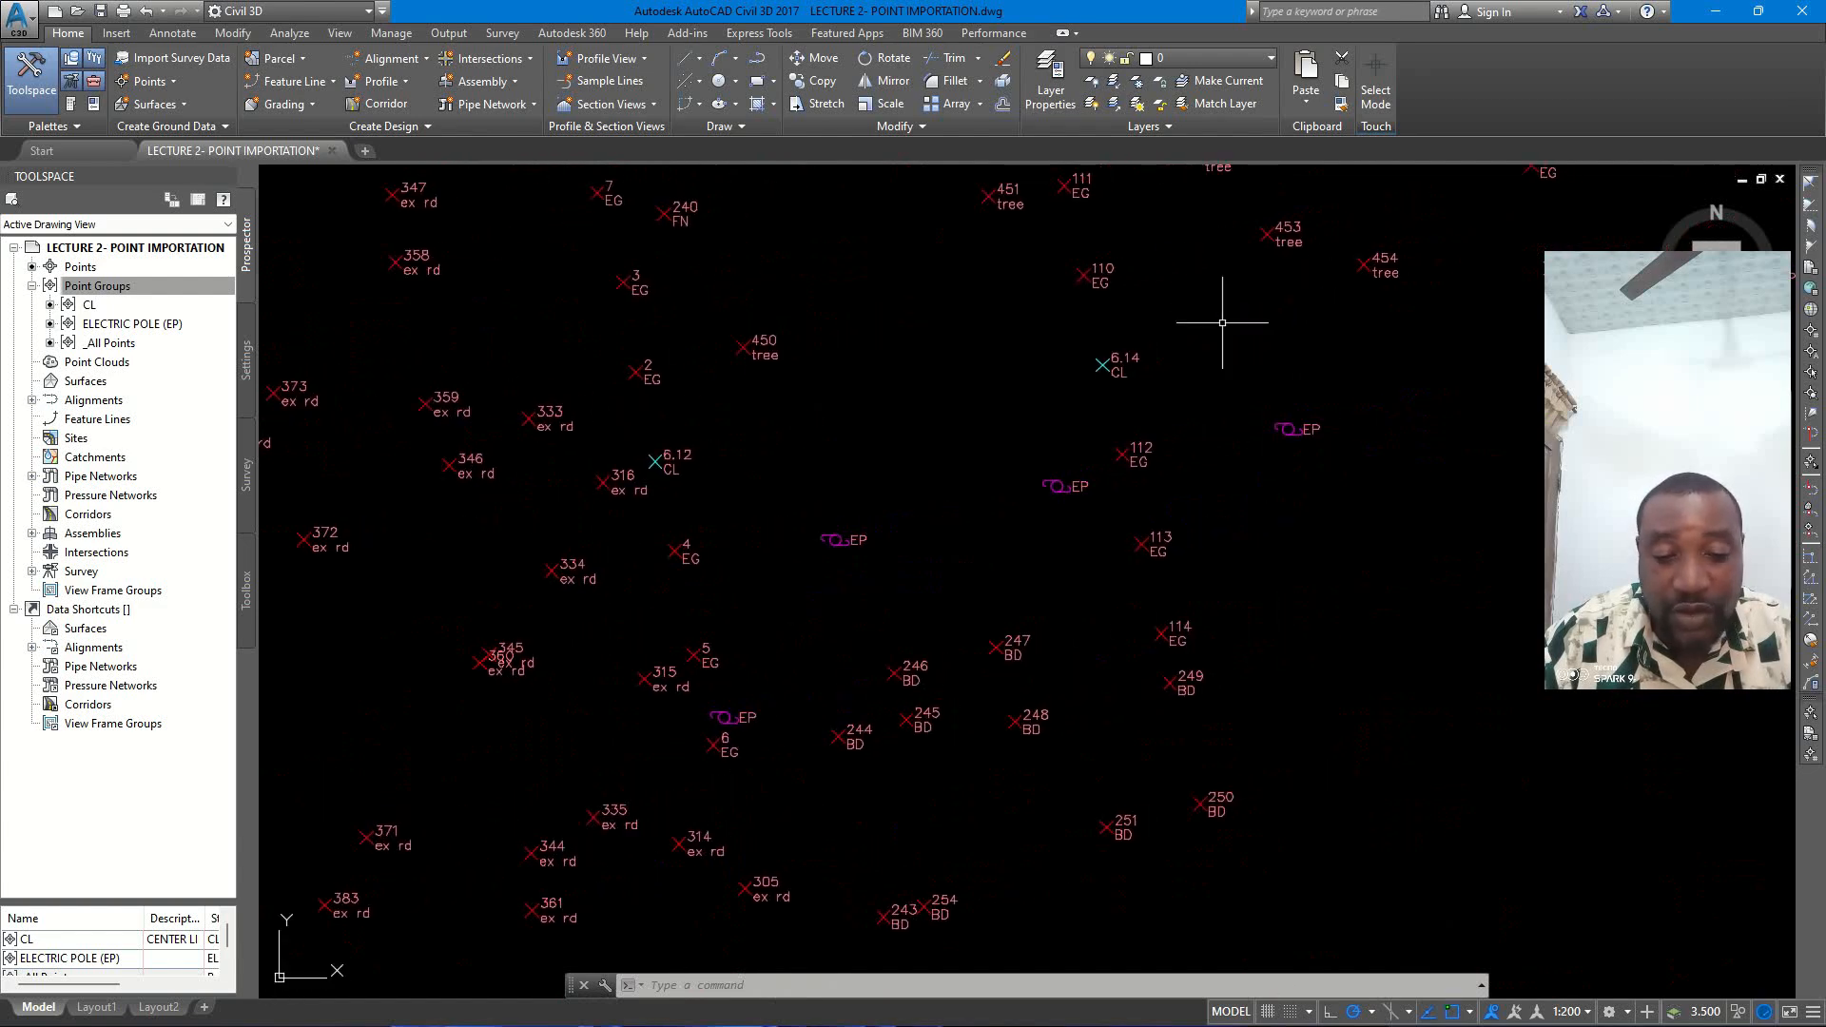
pyautogui.moveTo(1280, 316); pyautogui.dragTo(1195, 352, button='middle')
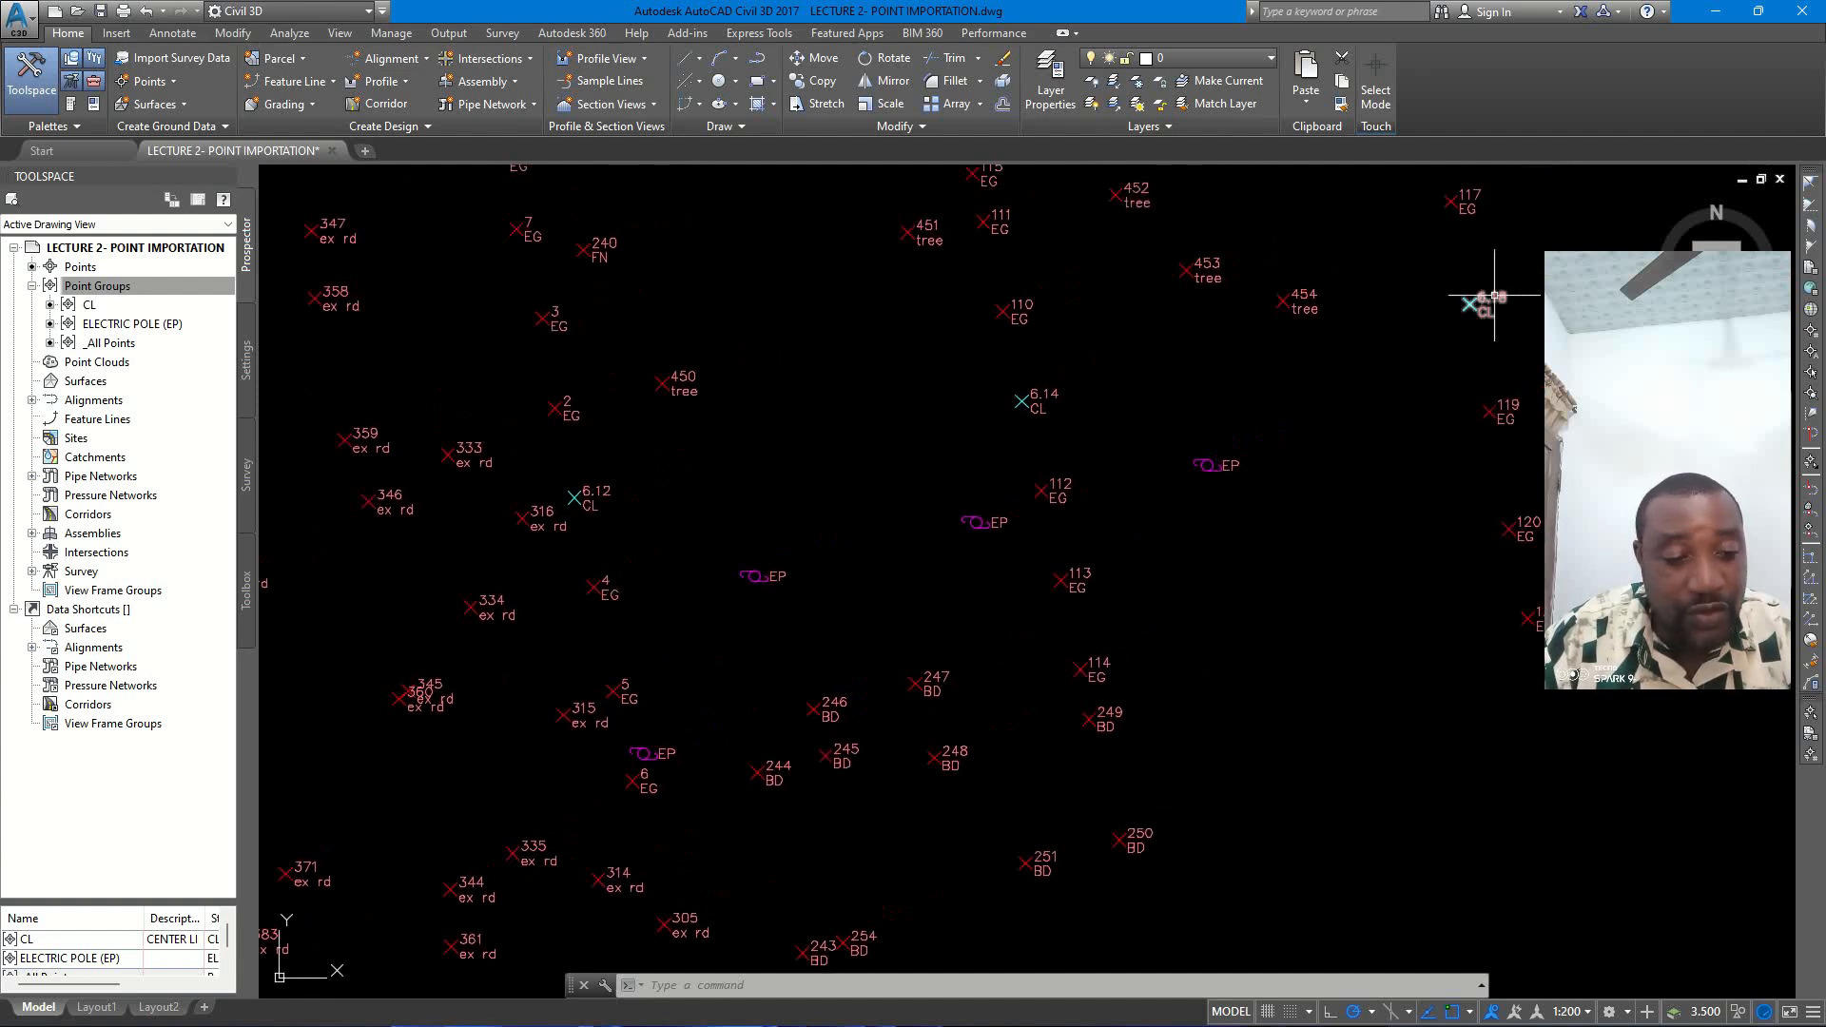
pyautogui.moveTo(1469, 305); pyautogui.dragTo(1098, 415, button='middle')
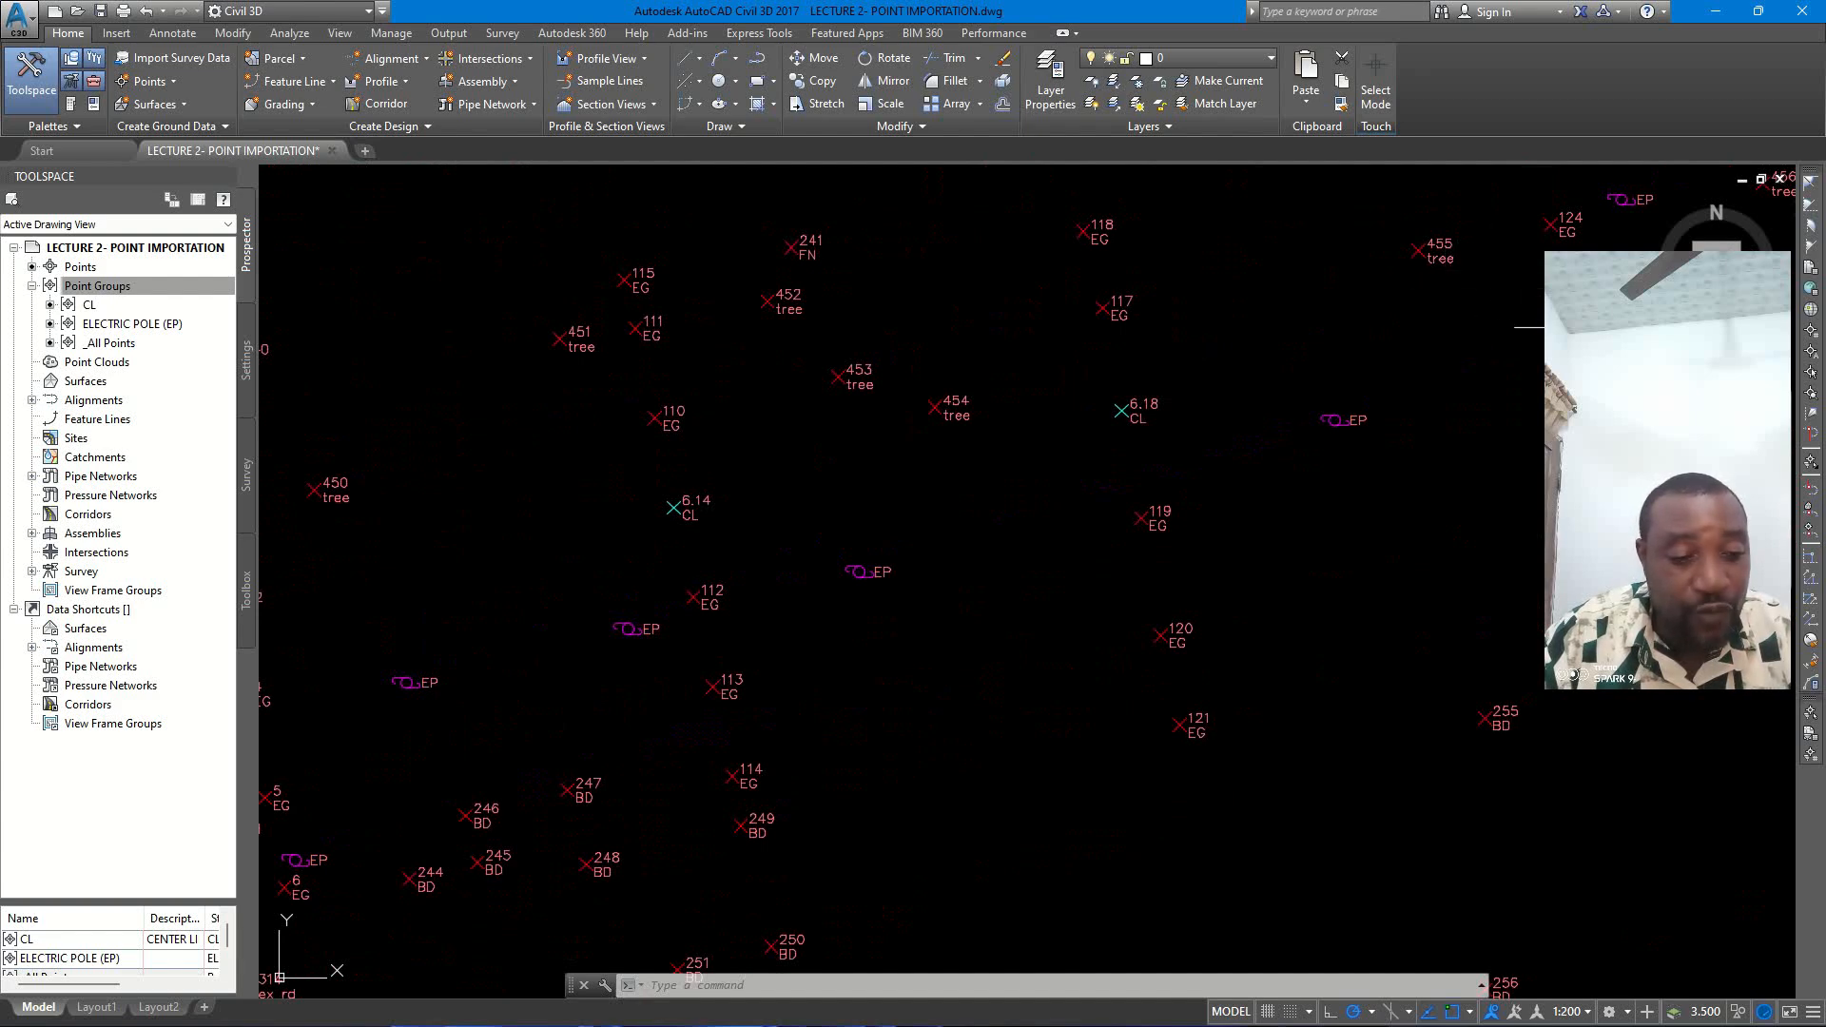
pyautogui.scroll(-5, 986, 436)
pyautogui.scroll(5, 933, 396)
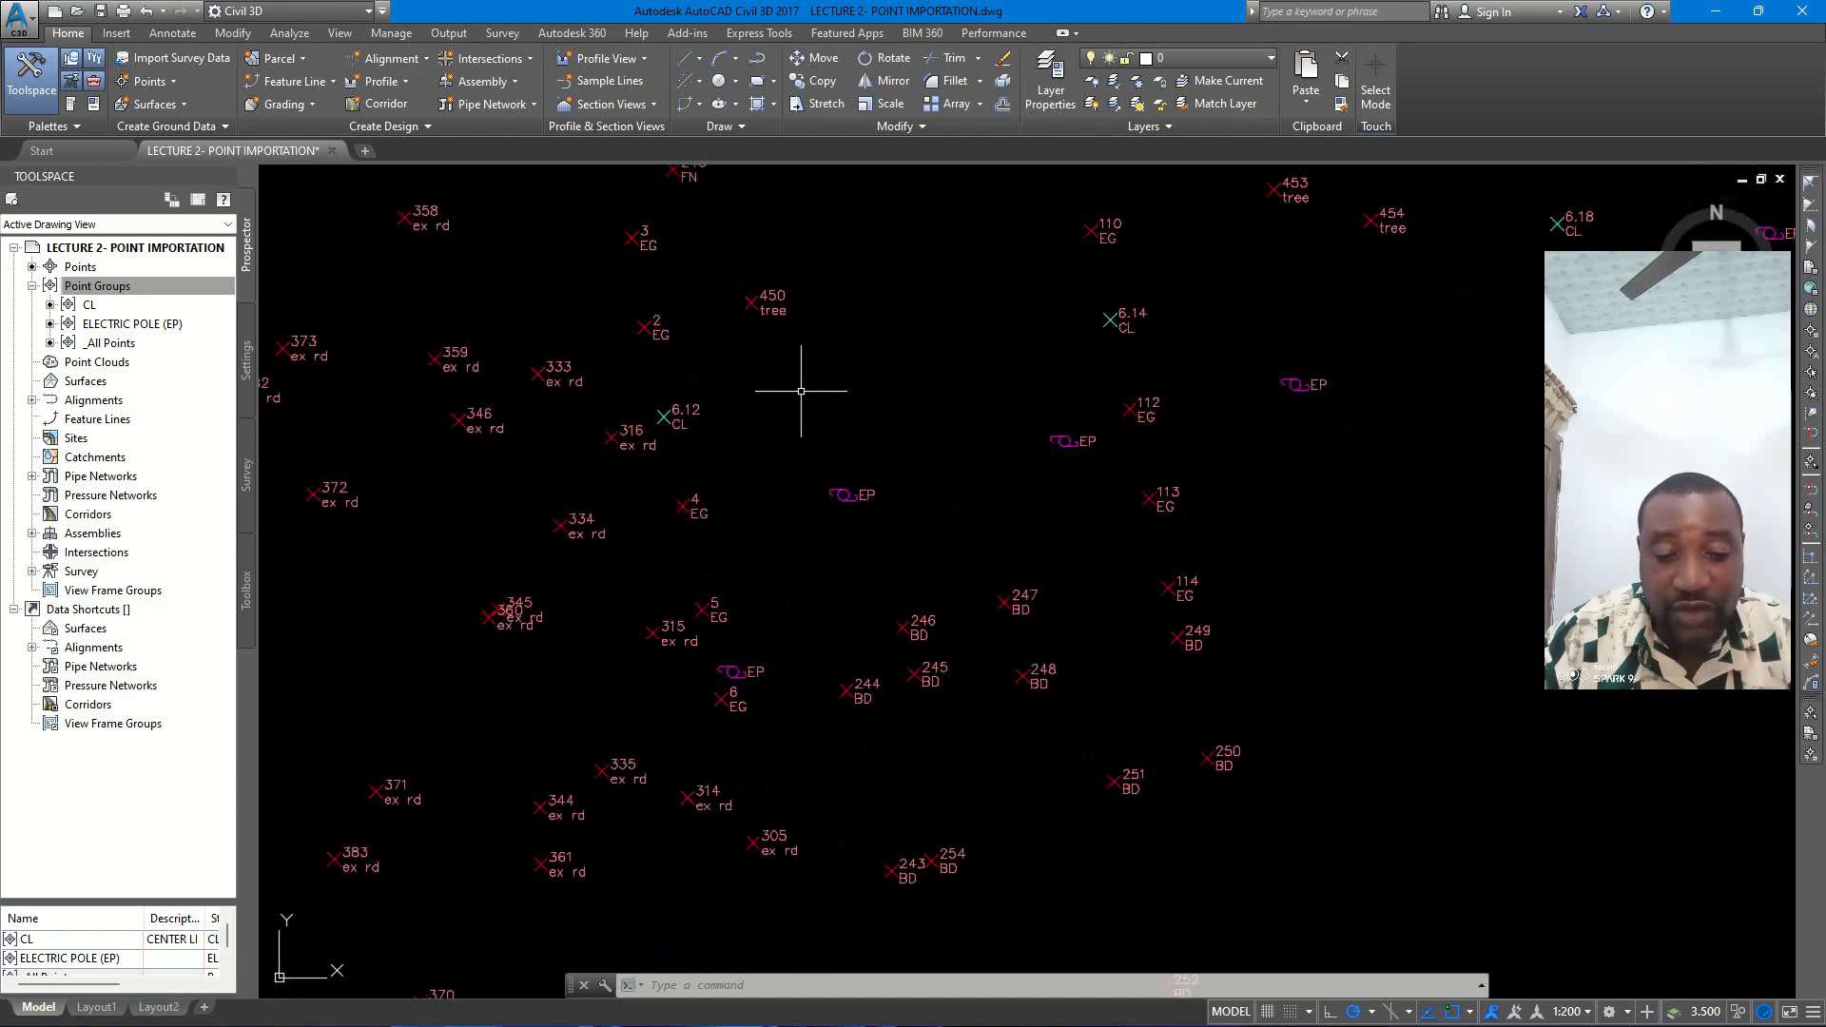
# - Start the Line command, then turn the Midpoint object snap on and the Nearest snap off
pyautogui.click(699, 65)
pyautogui.click(597, 95)
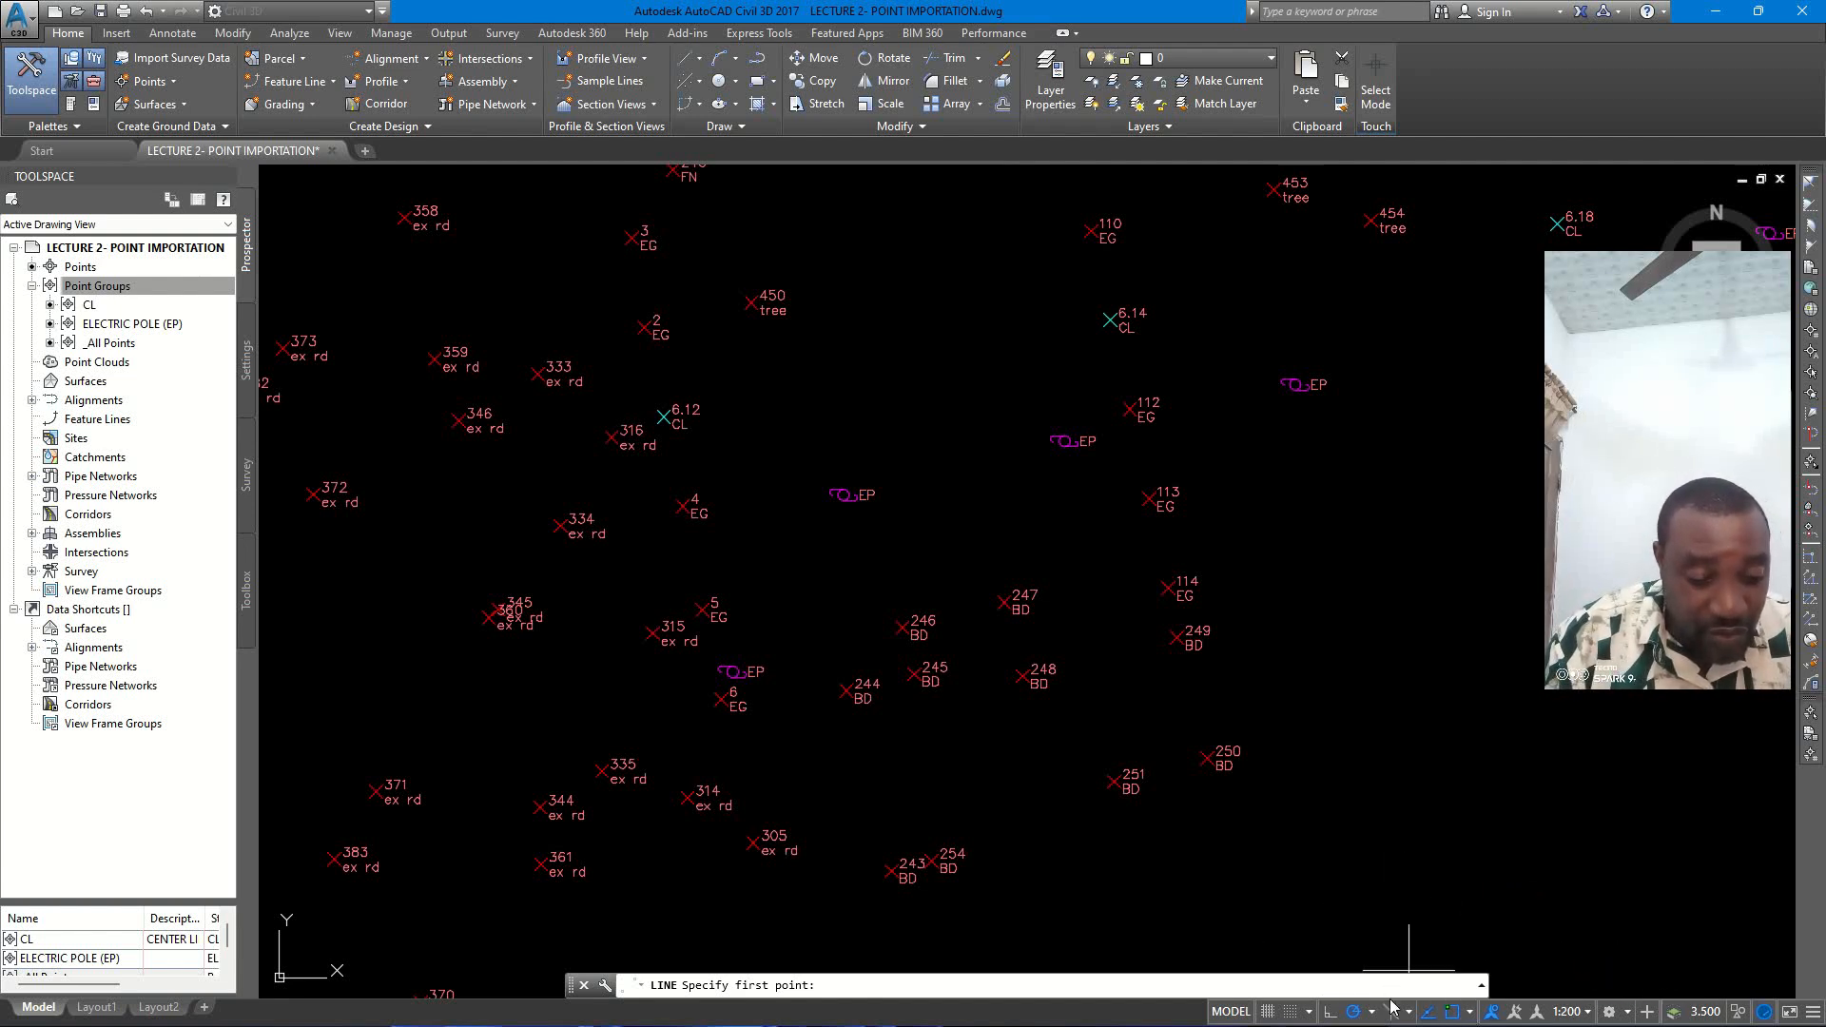
pyautogui.click(1469, 1013)
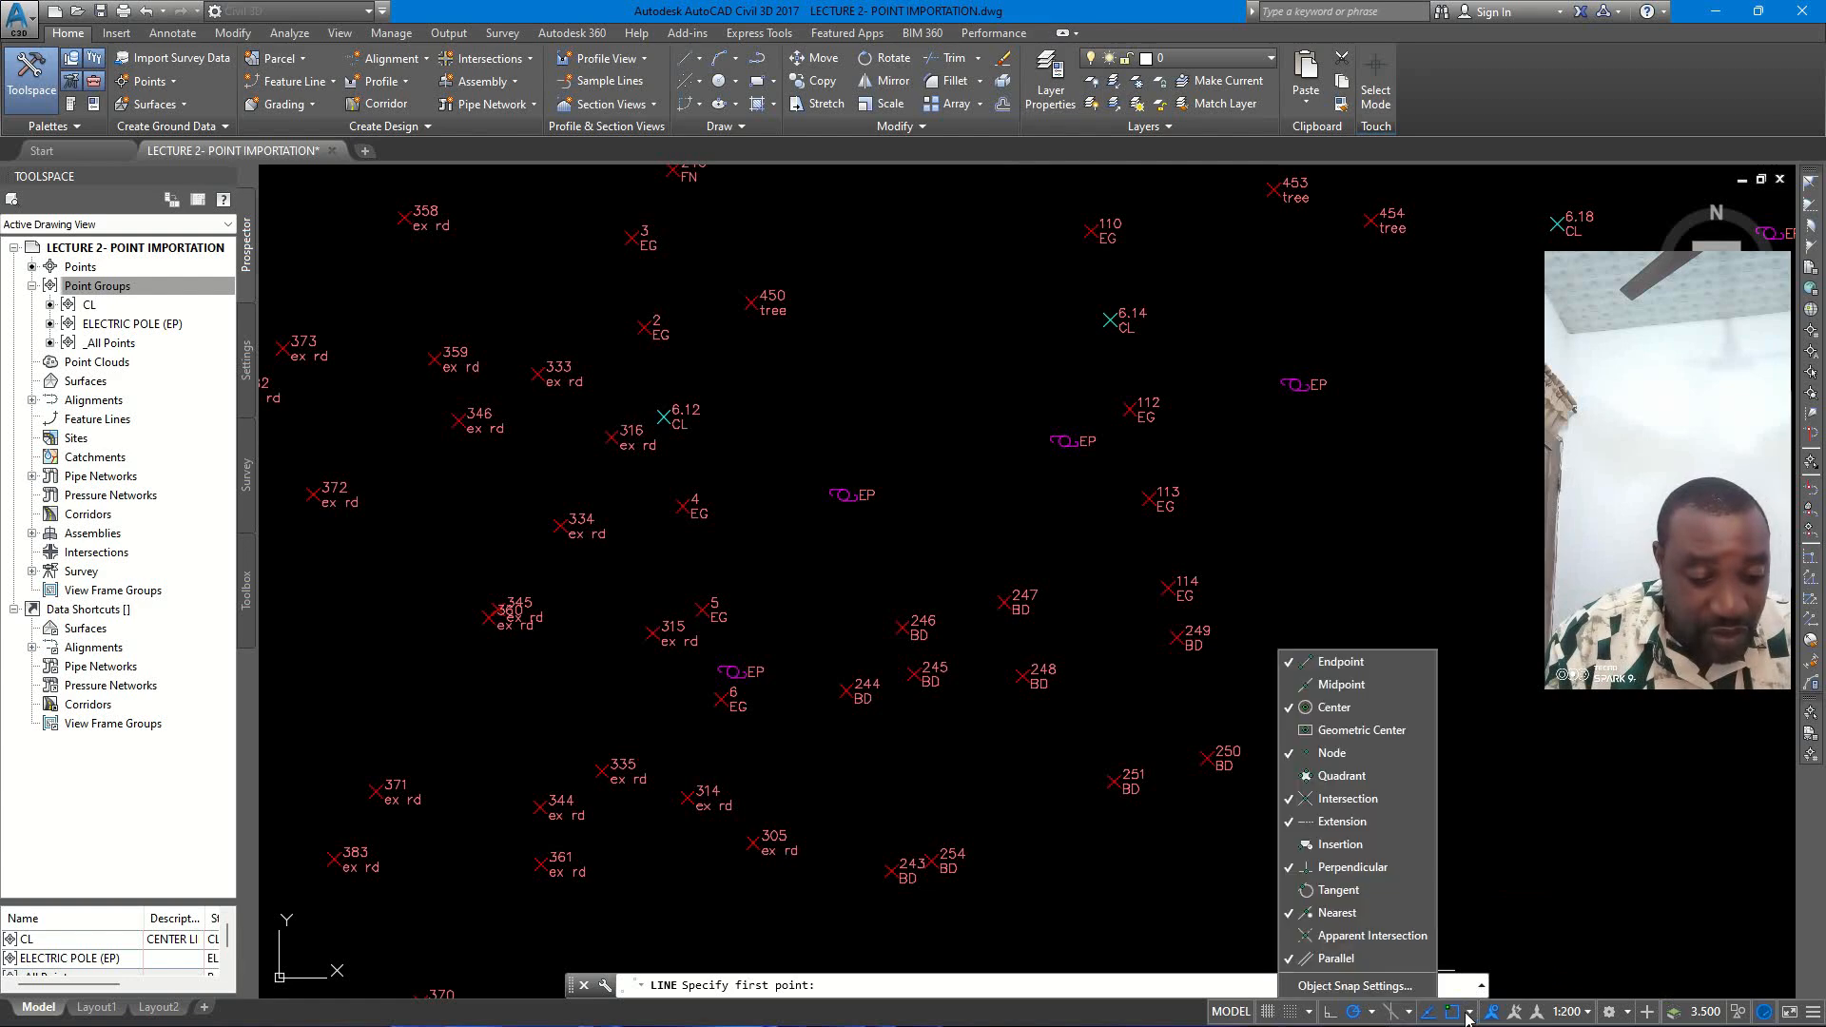
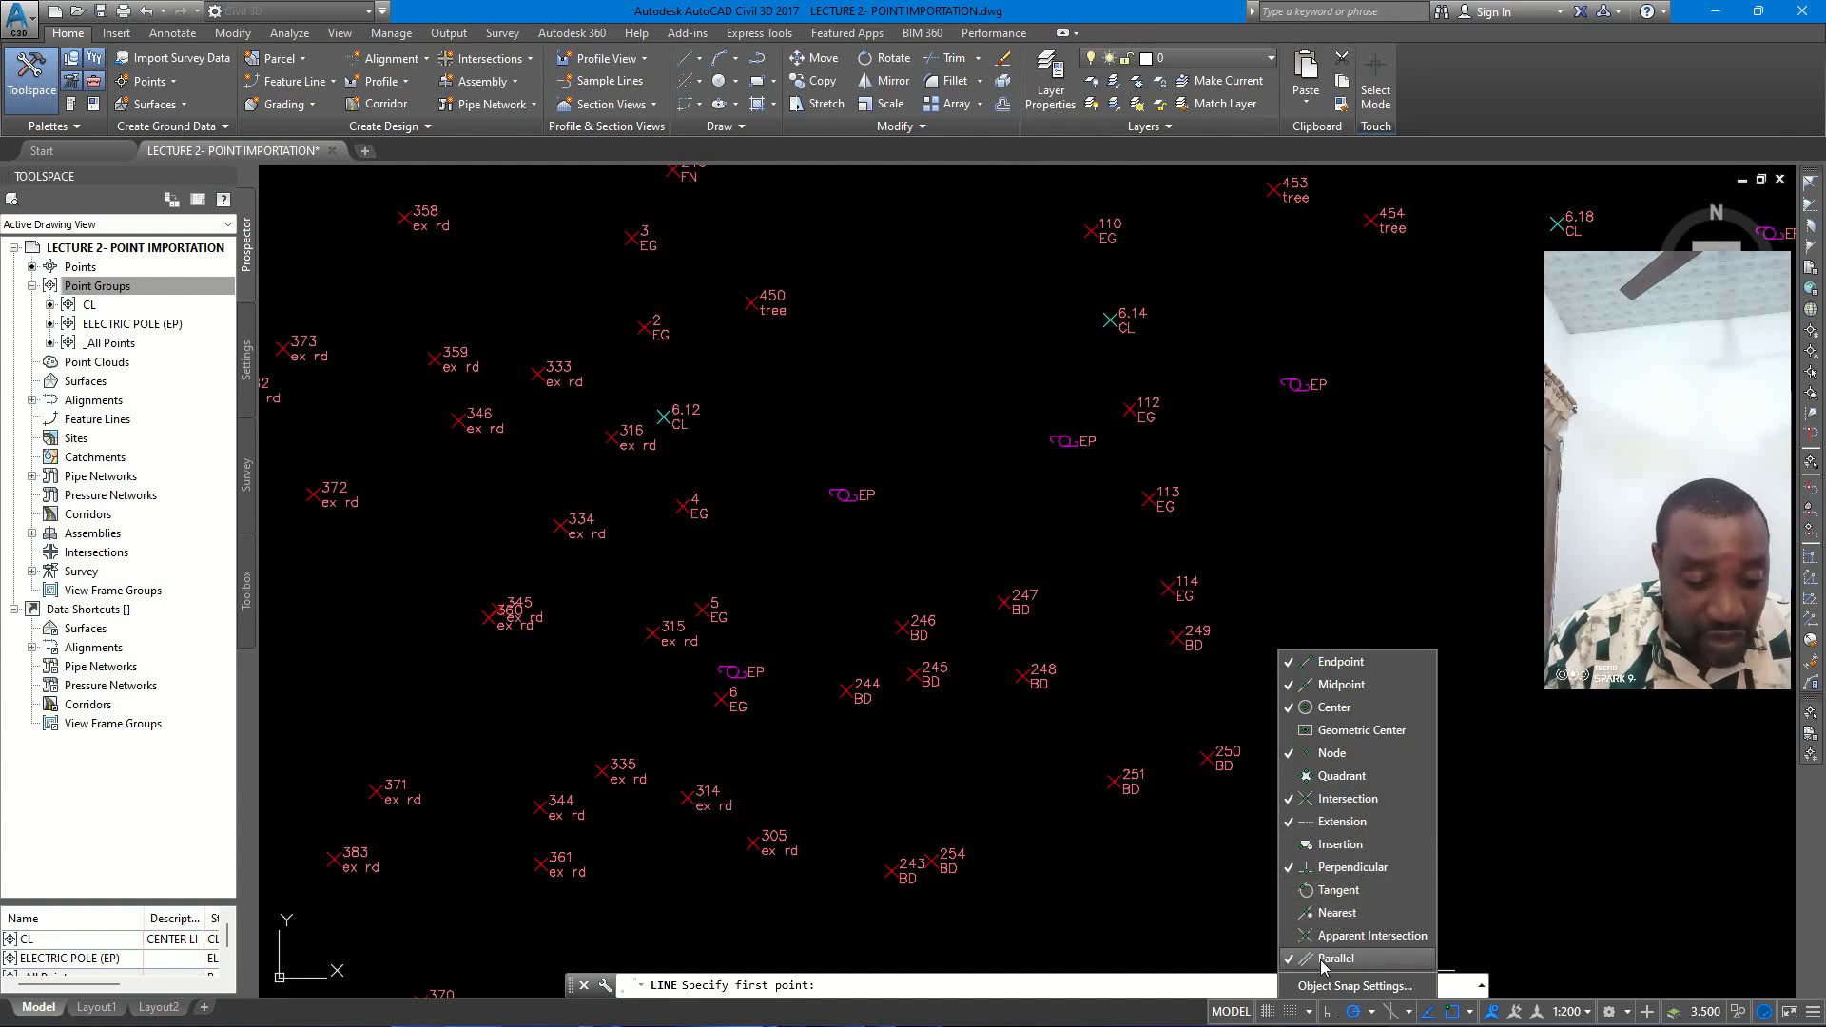
pyautogui.click(858, 551)
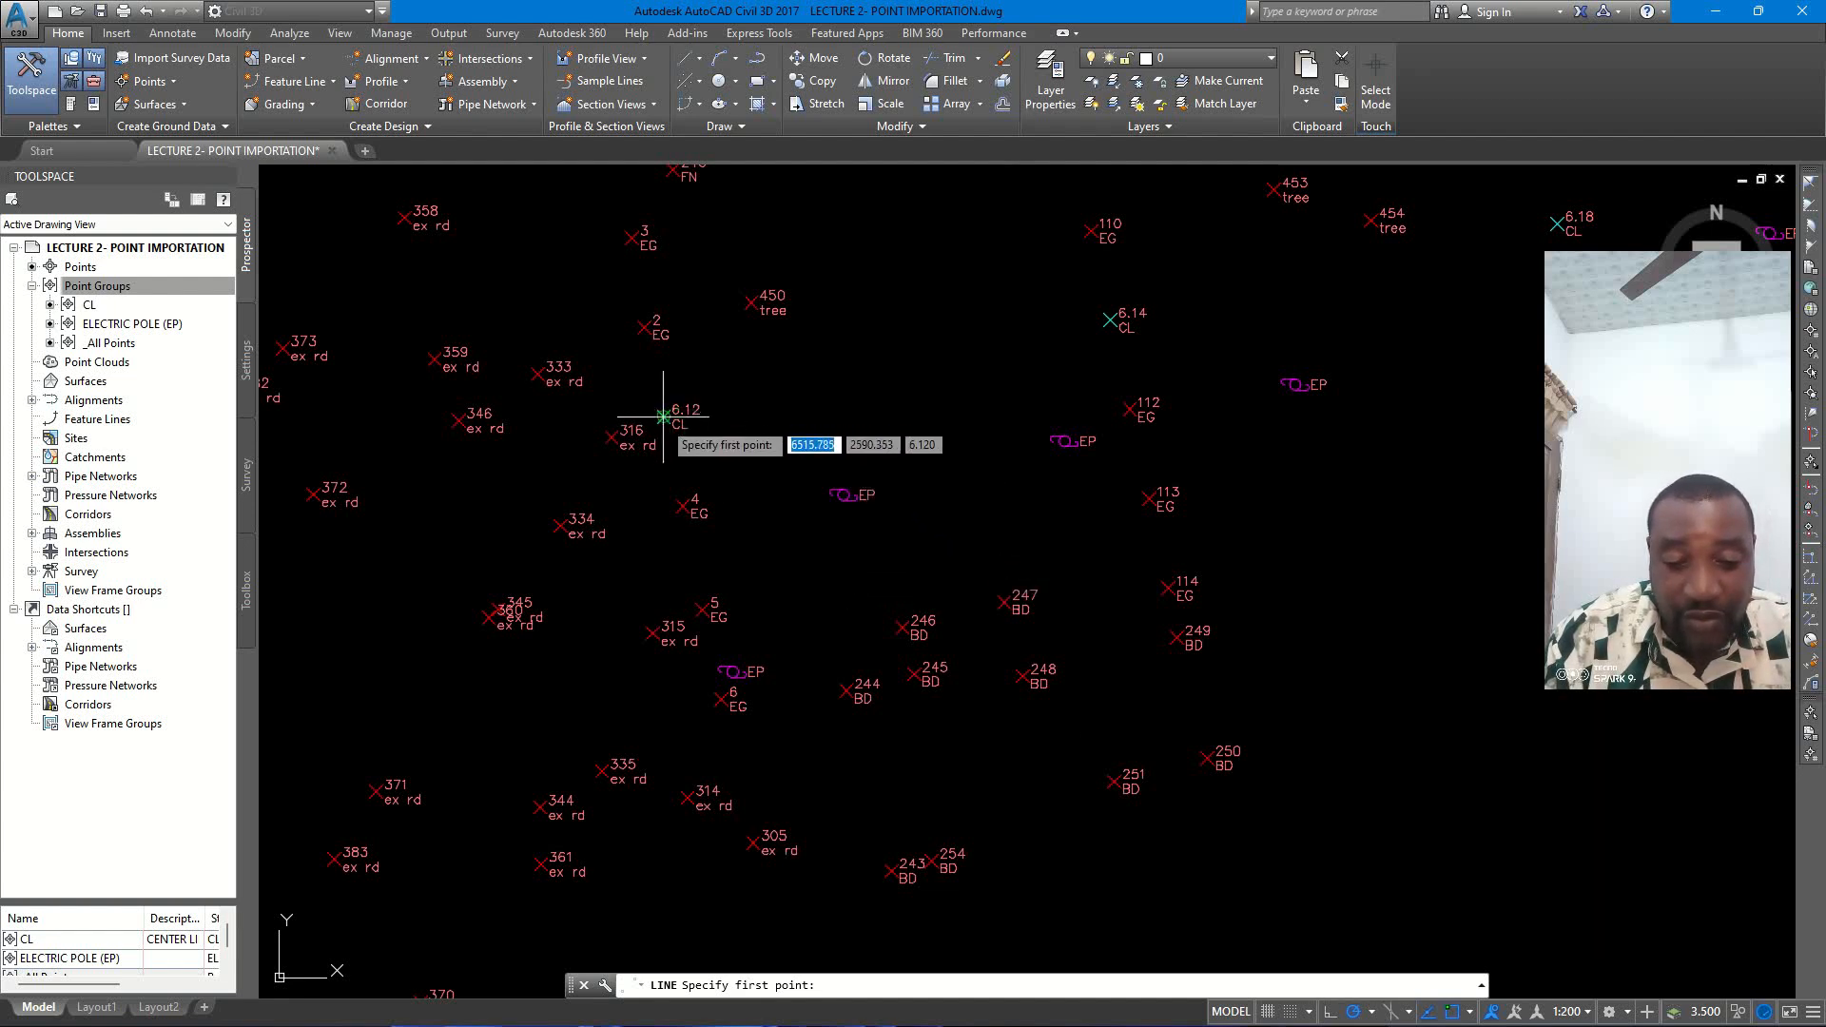
# - Draw the first centre line segment from the CL point labelled 6.12 to the CL point labelled 6.14, snapping to their nodes
pyautogui.scroll(6, 663, 417)
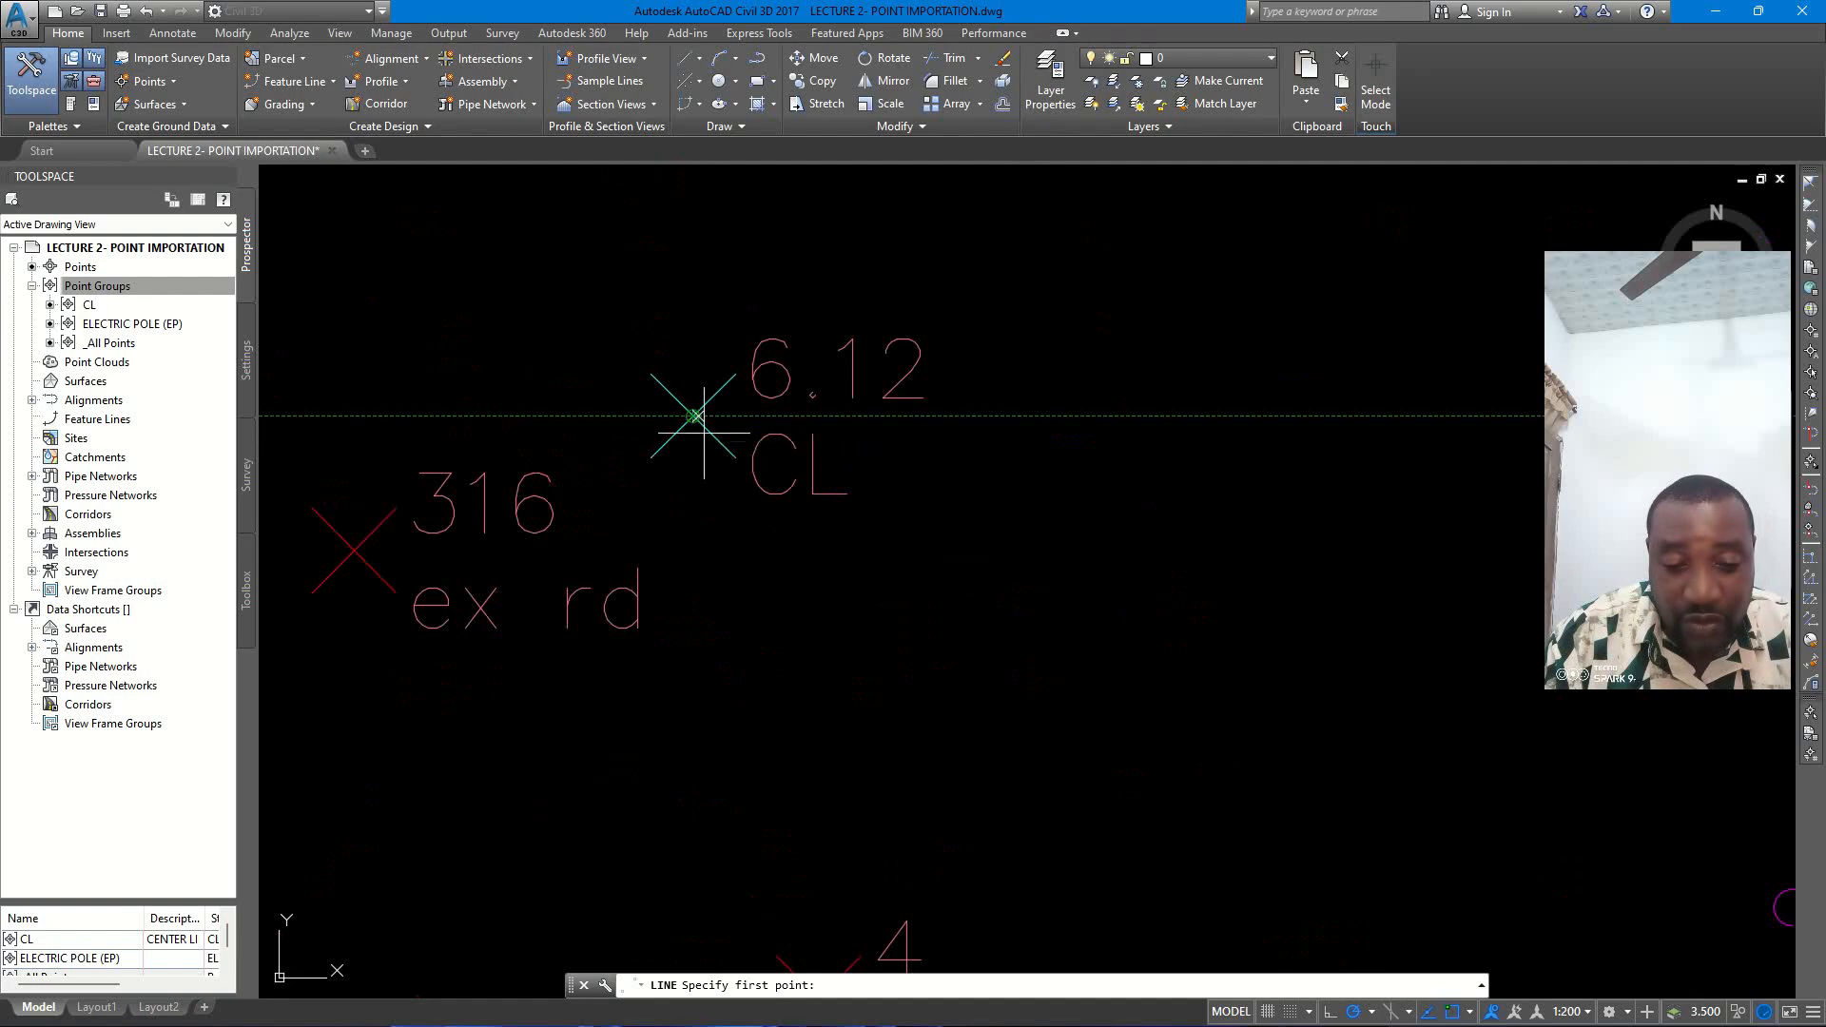
pyautogui.scroll(-6, 692, 417)
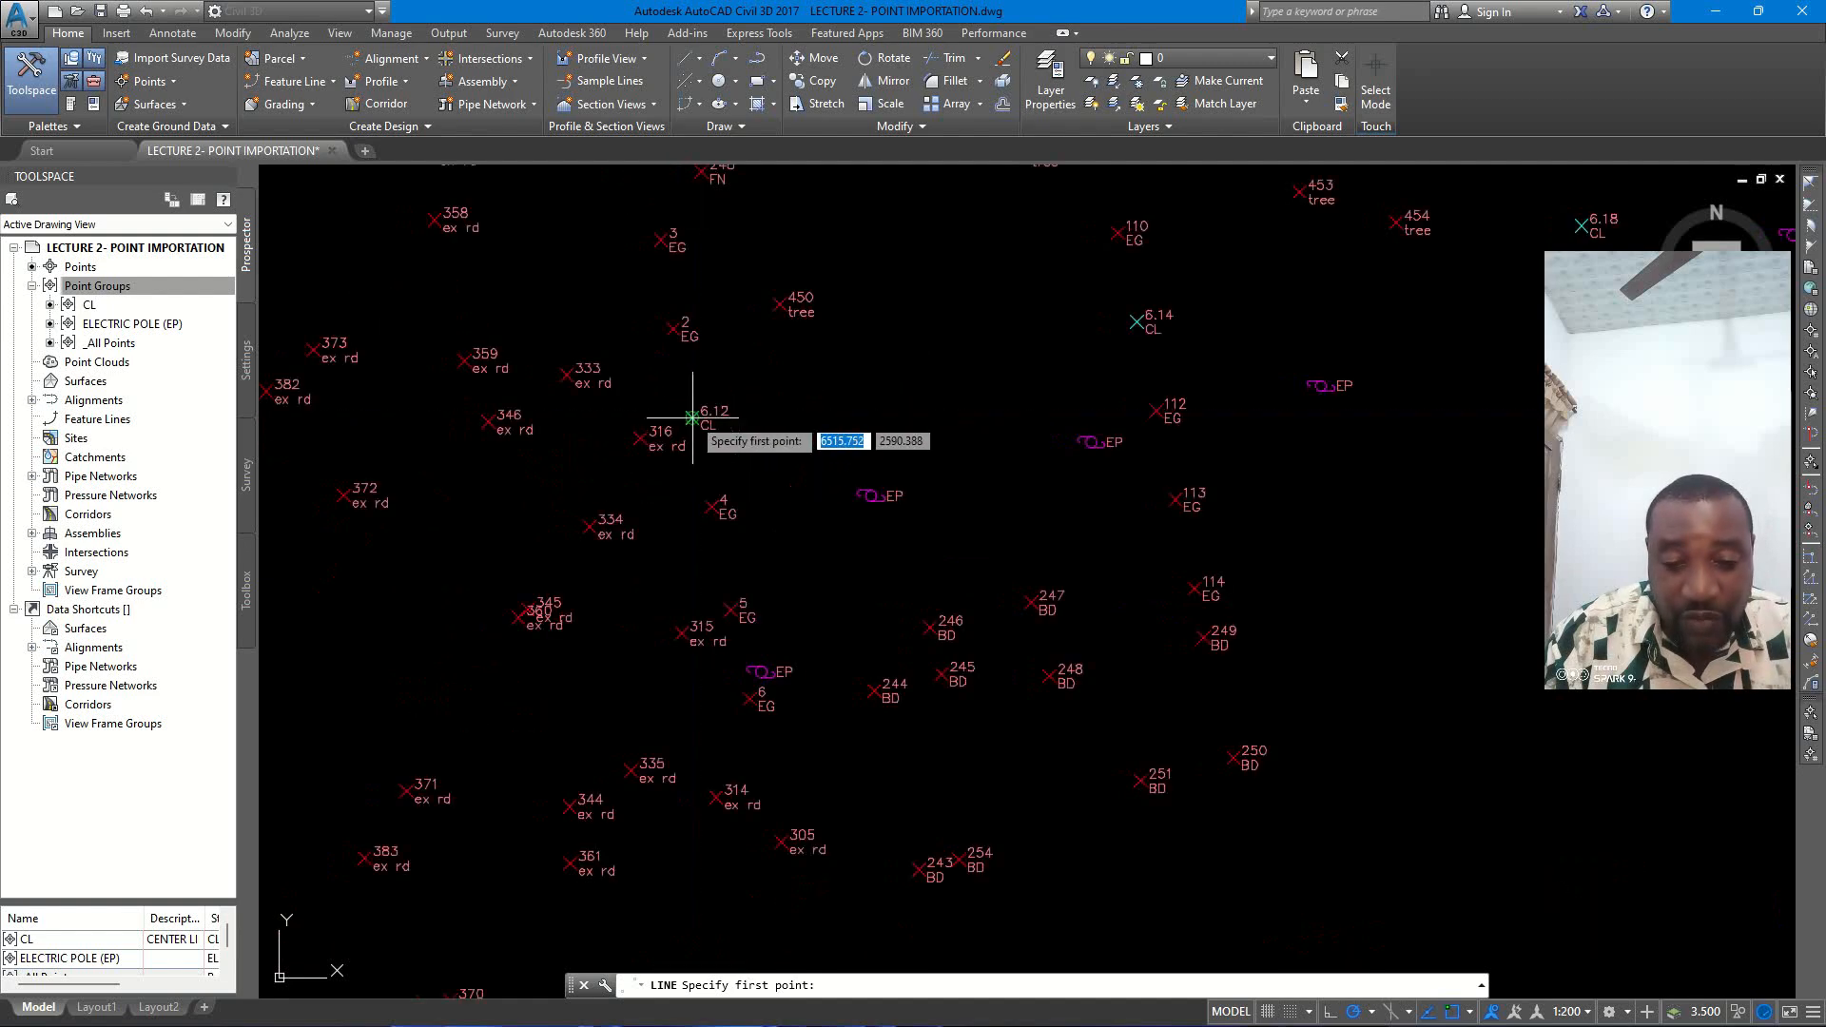
pyautogui.scroll(-2, 692, 417)
pyautogui.scroll(4, 703, 419)
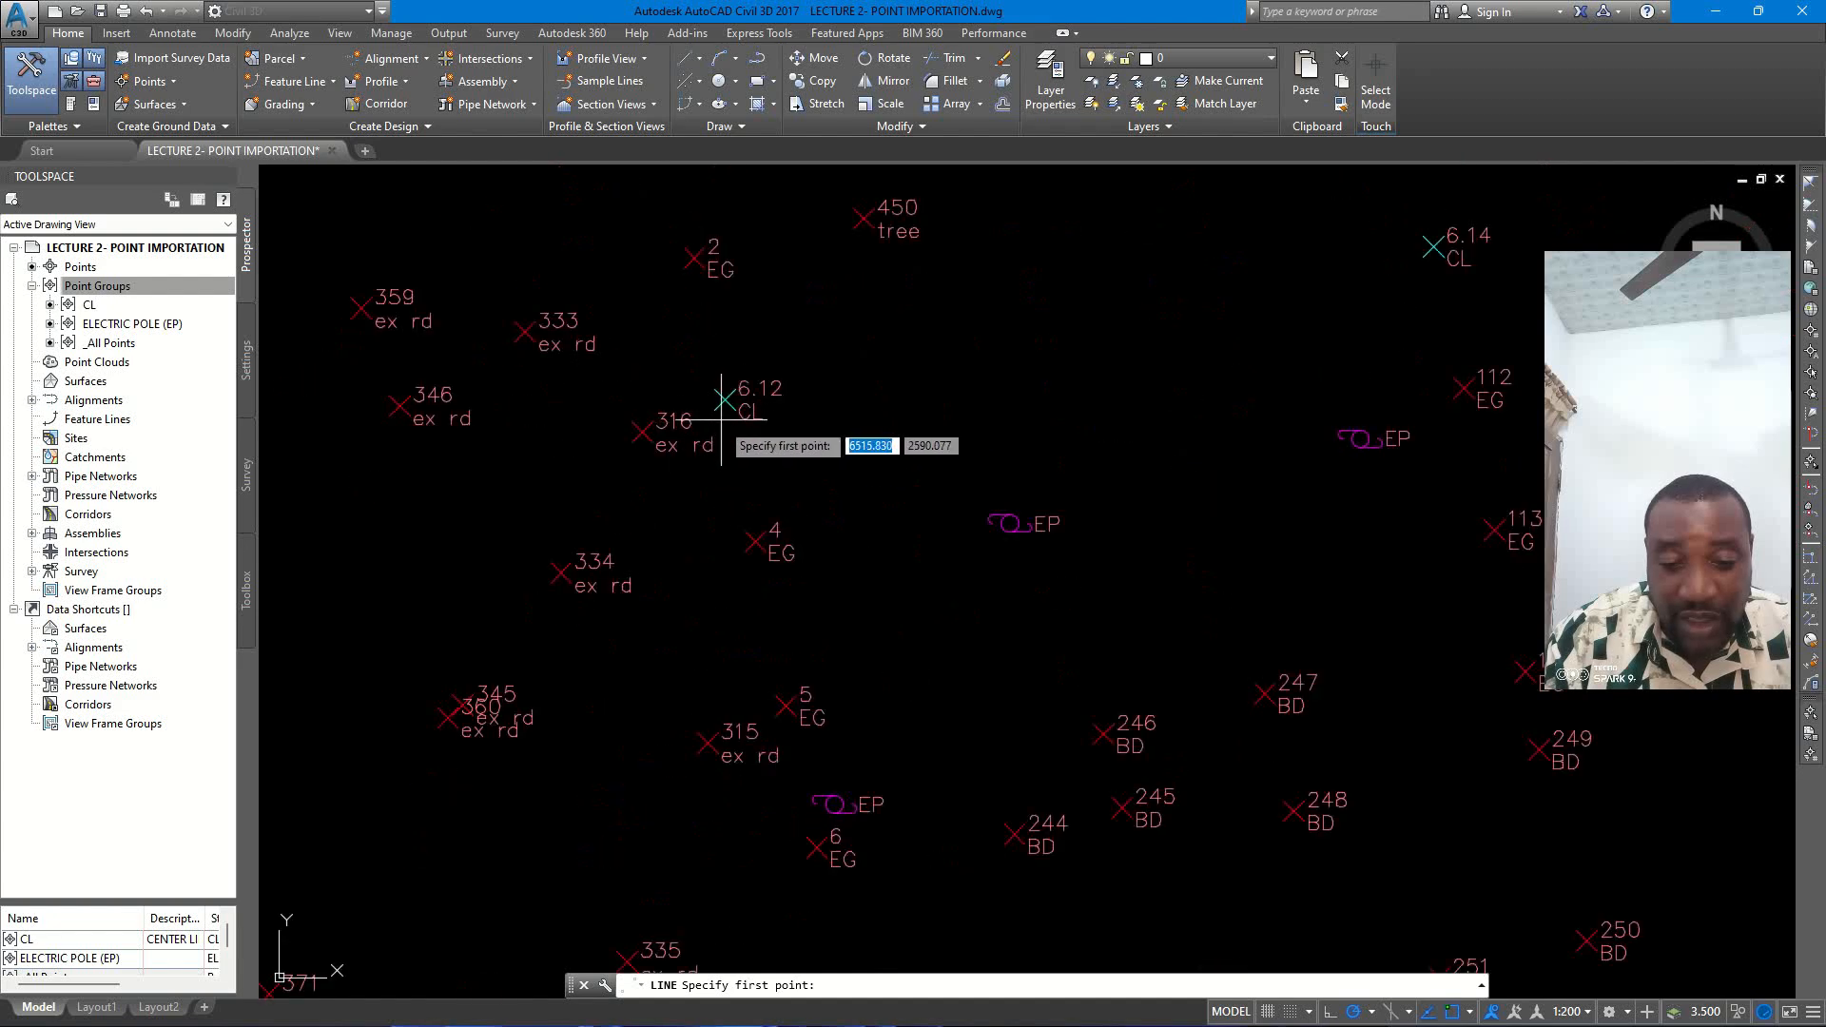
pyautogui.scroll(3, 721, 404)
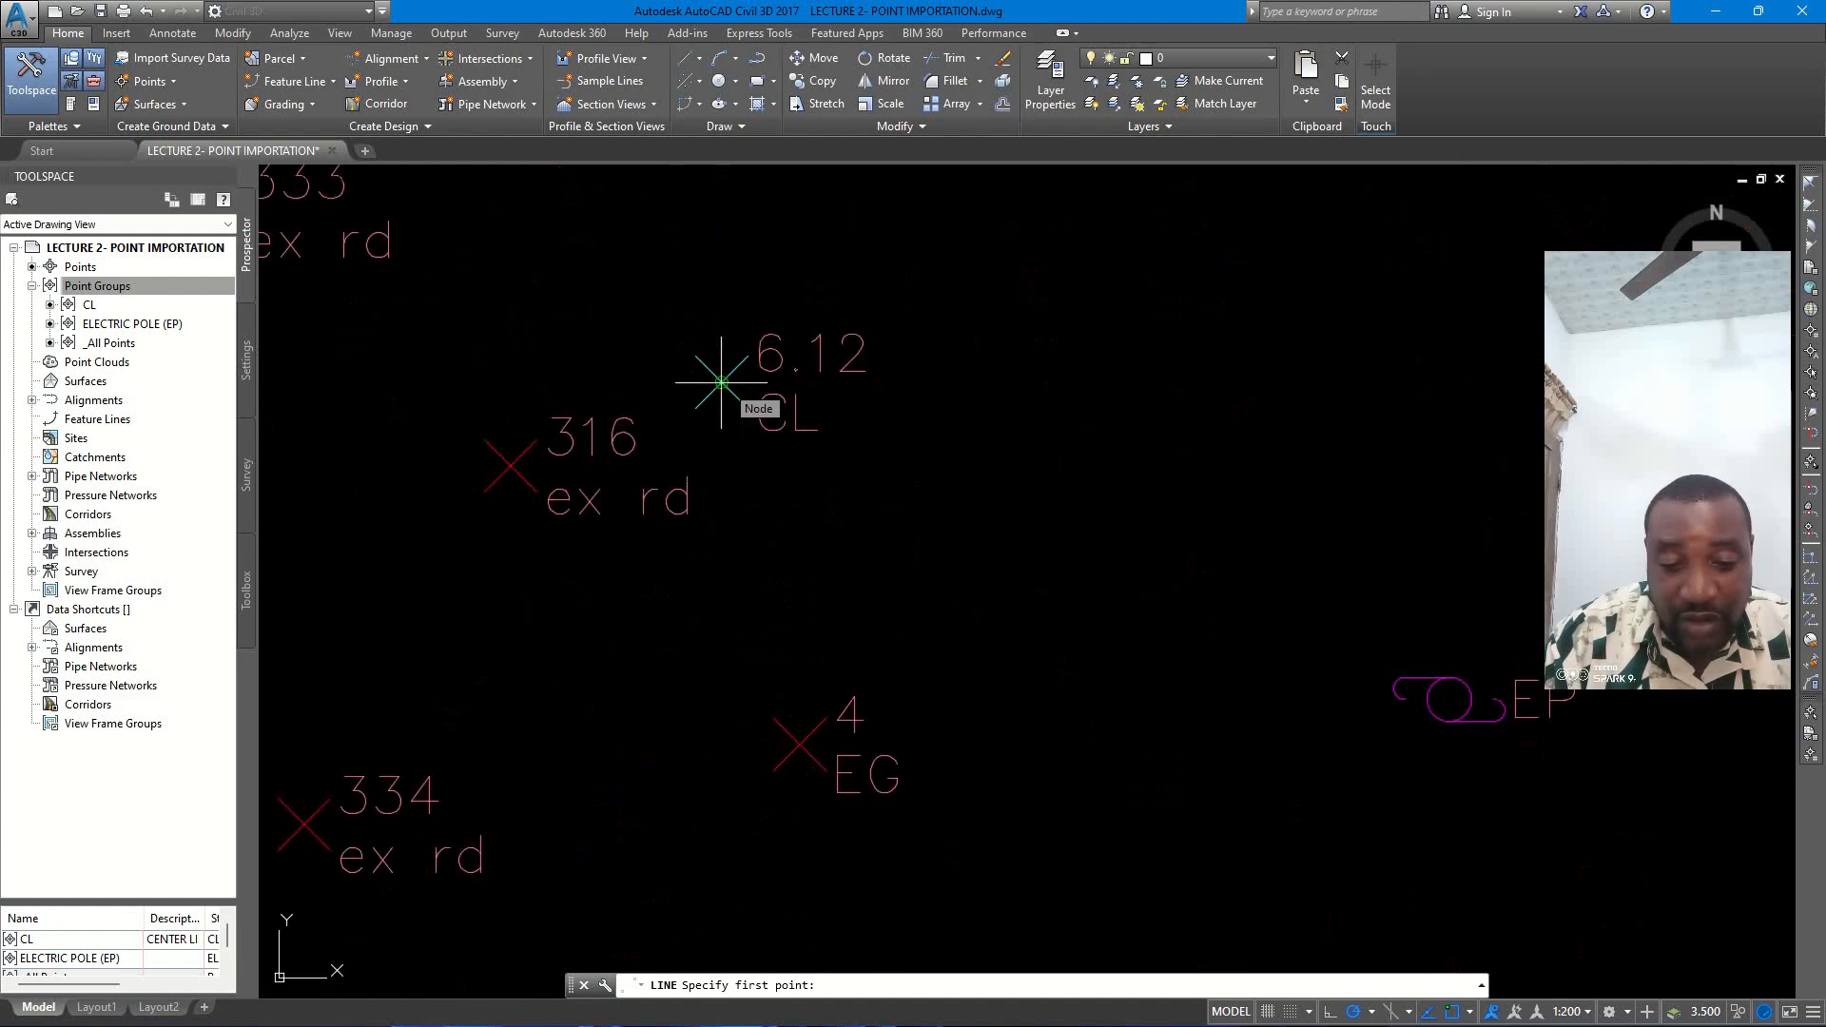
pyautogui.scroll(-5, 722, 399)
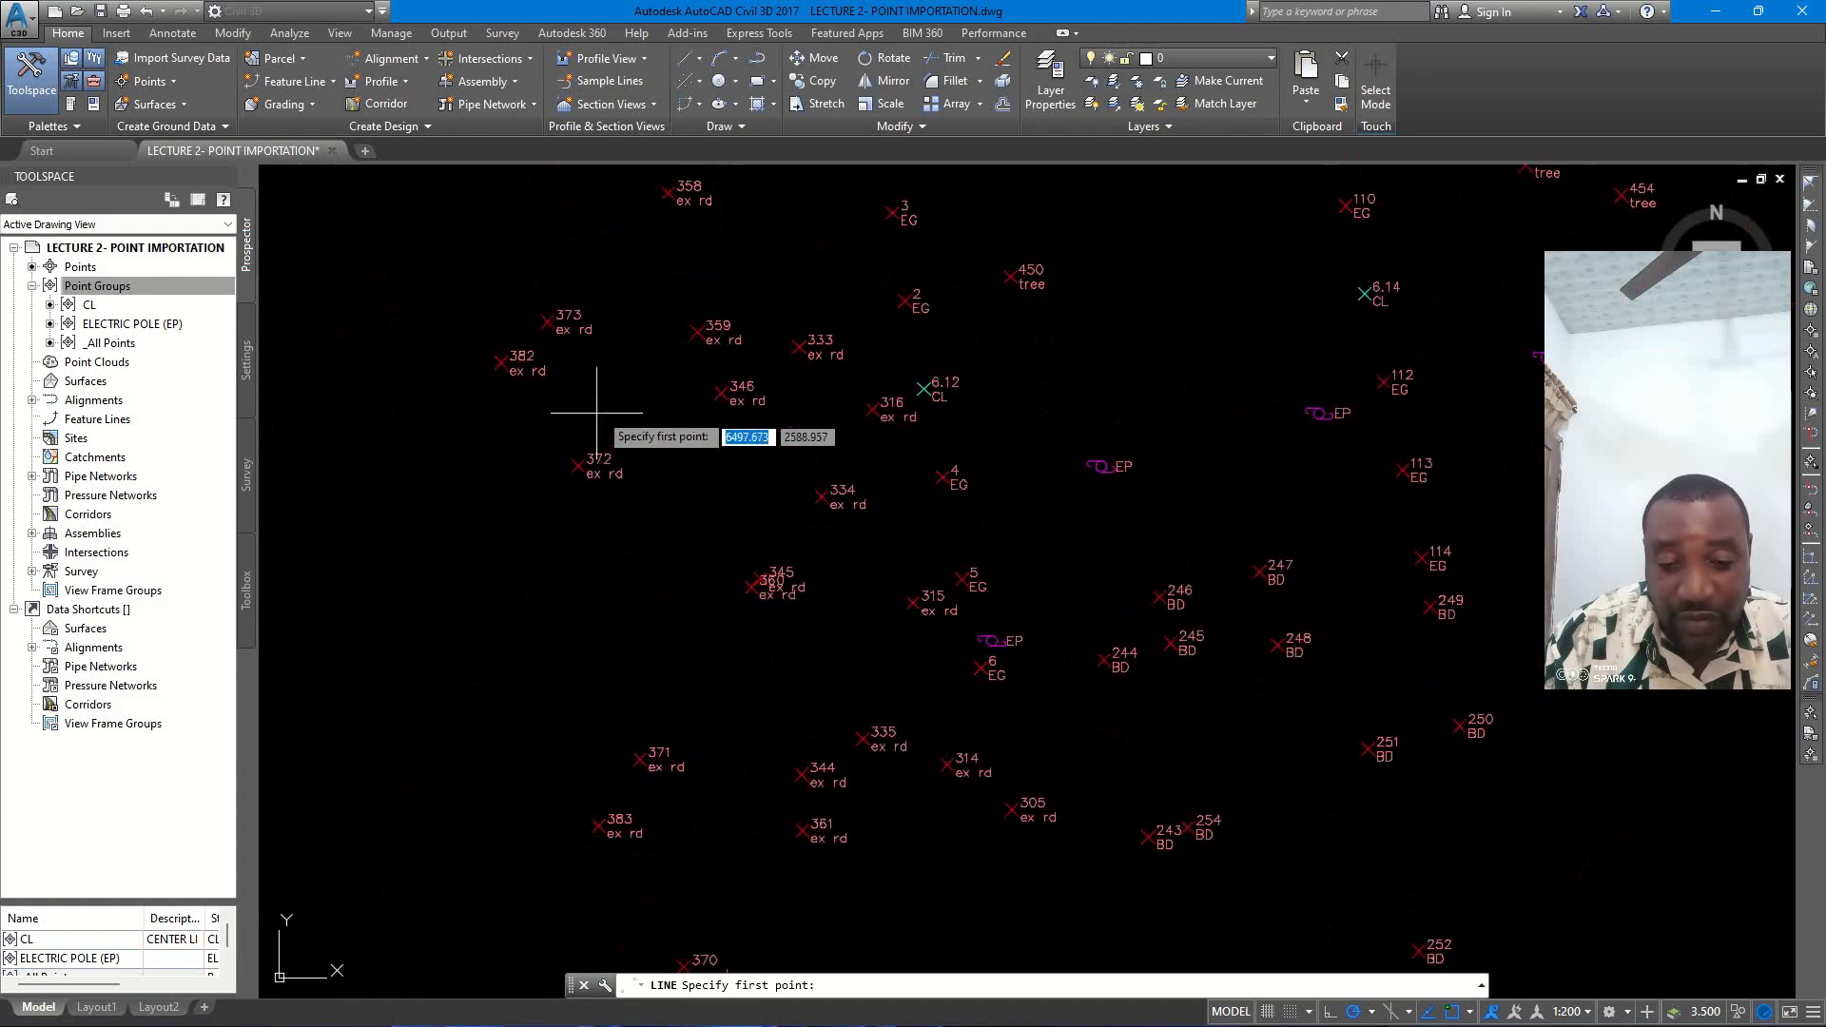
pyautogui.scroll(4, 909, 408)
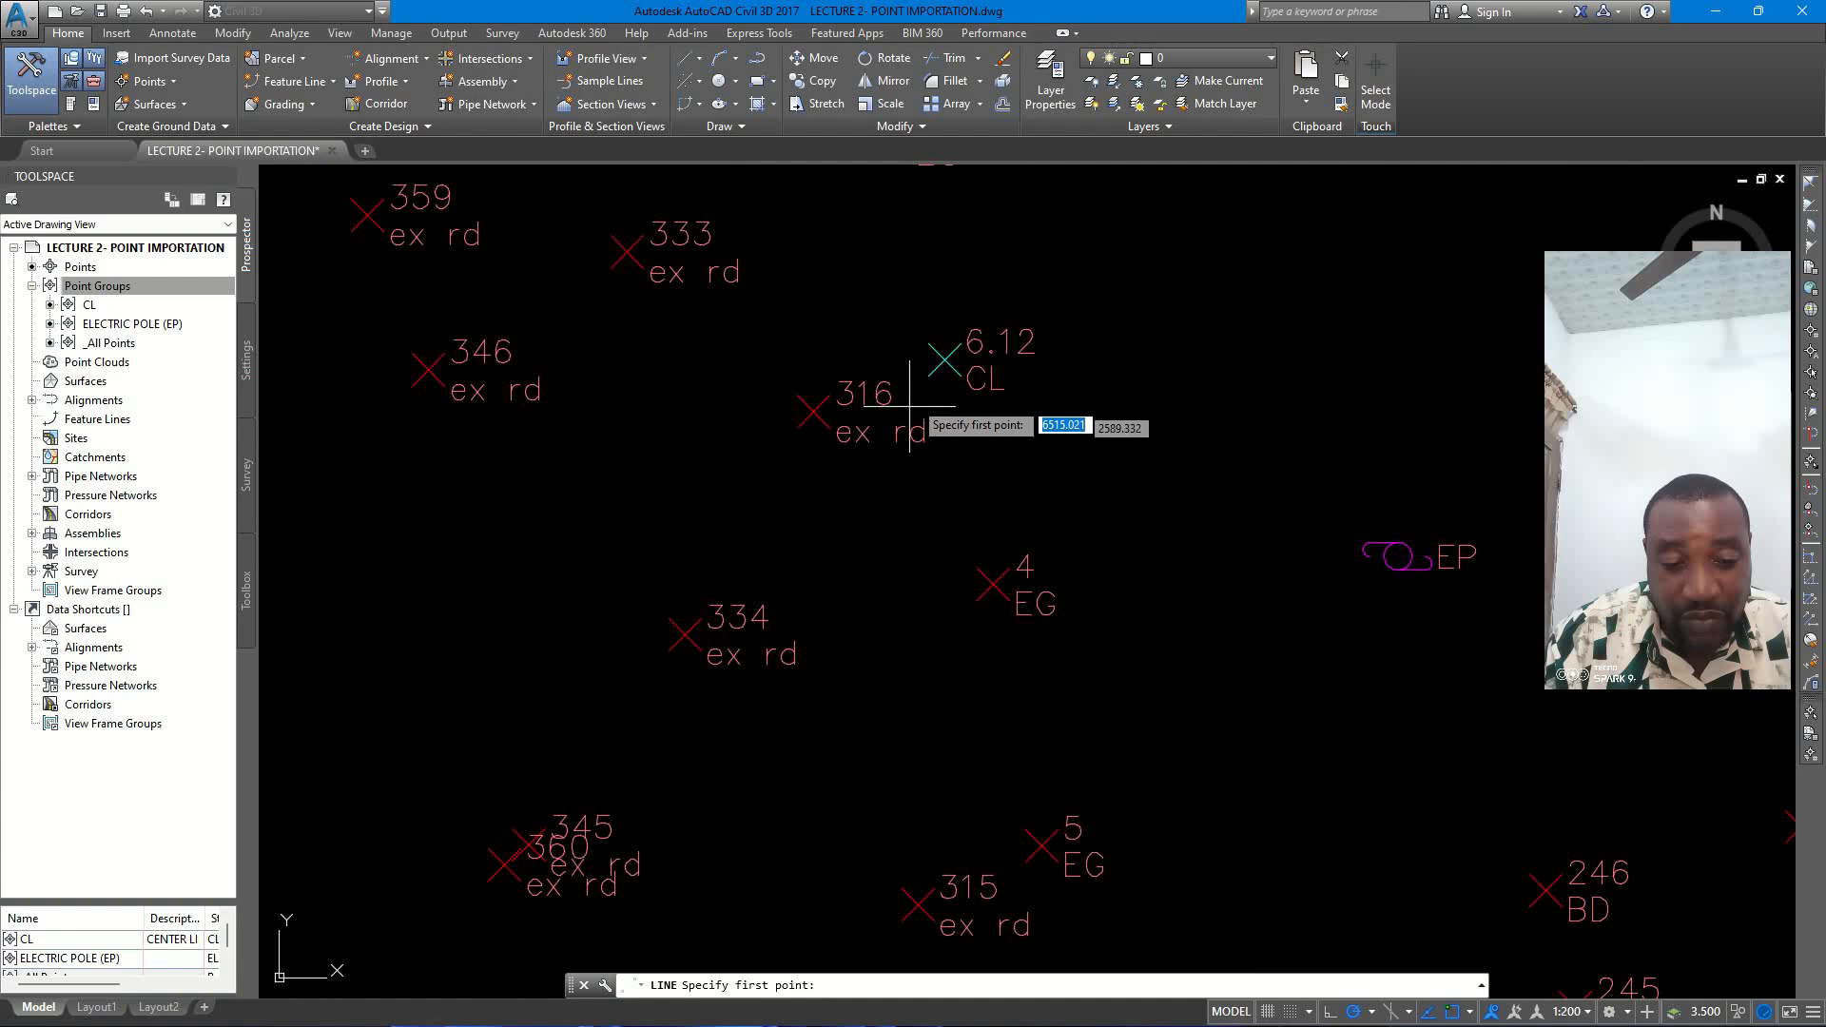
pyautogui.click(944, 362)
pyautogui.scroll(-5, 888, 505)
pyautogui.scroll(4, 1087, 422)
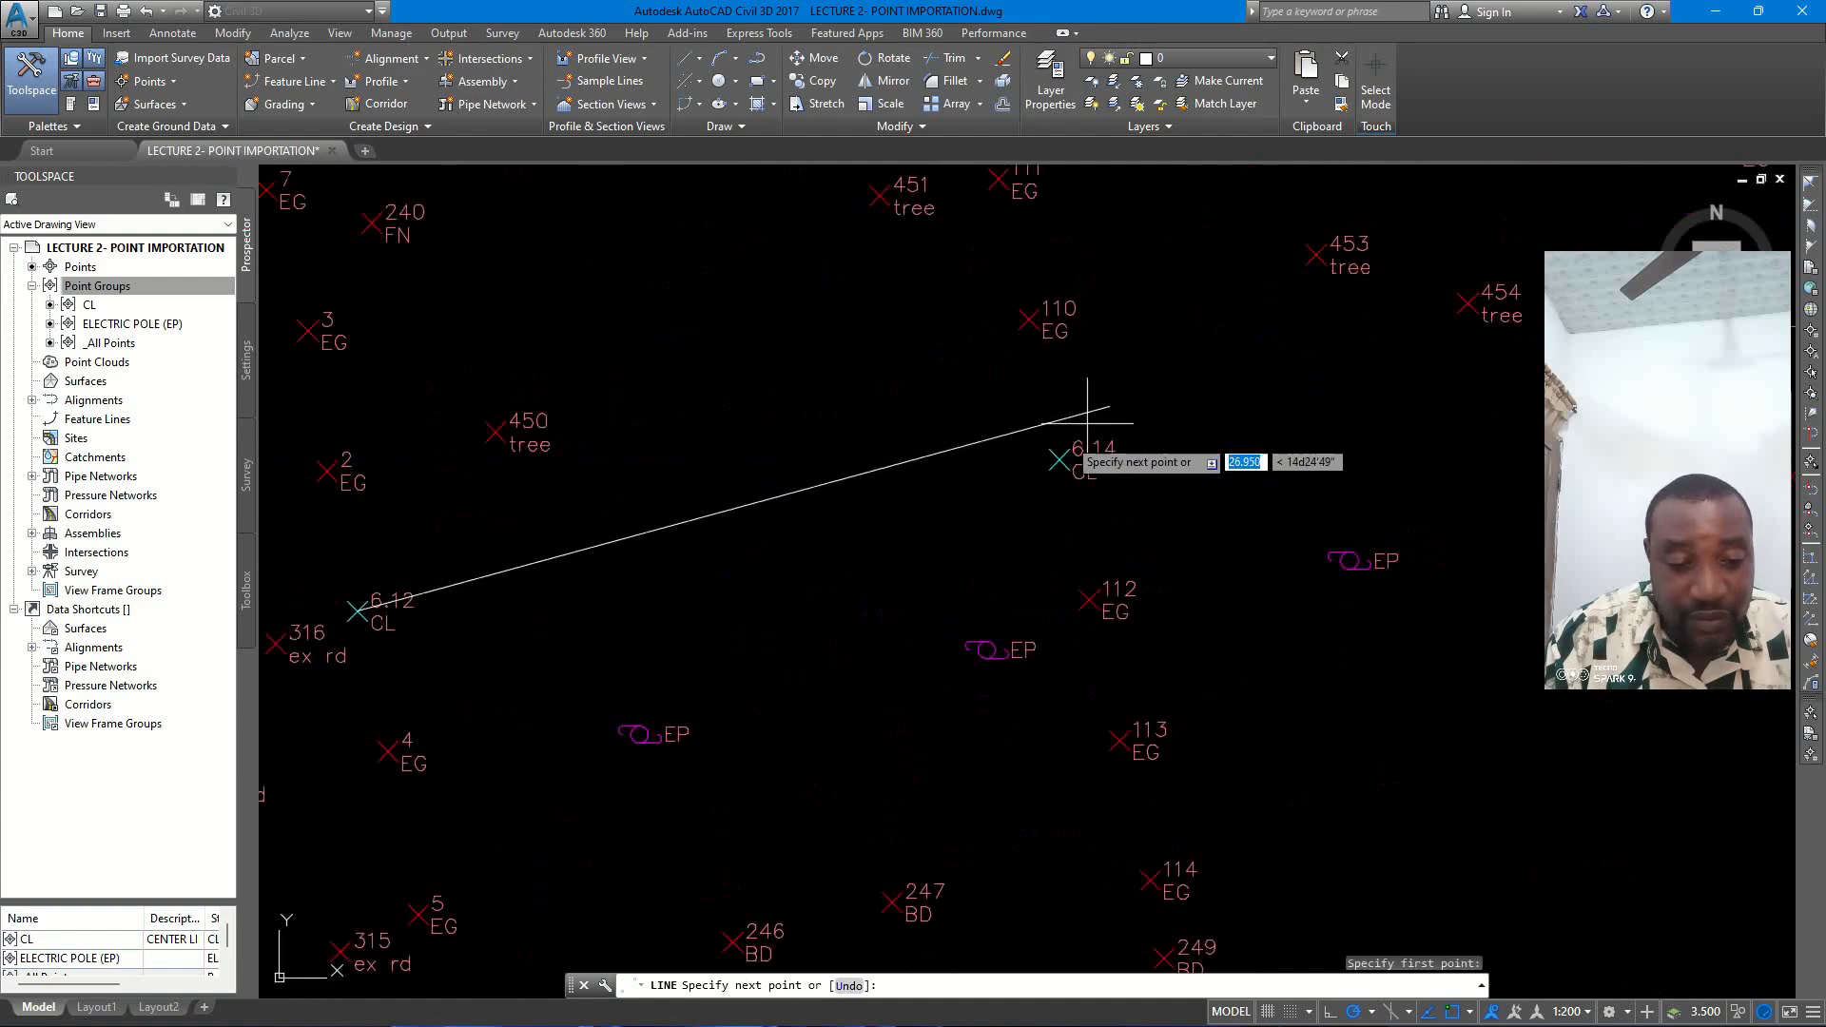
pyautogui.click(1059, 460)
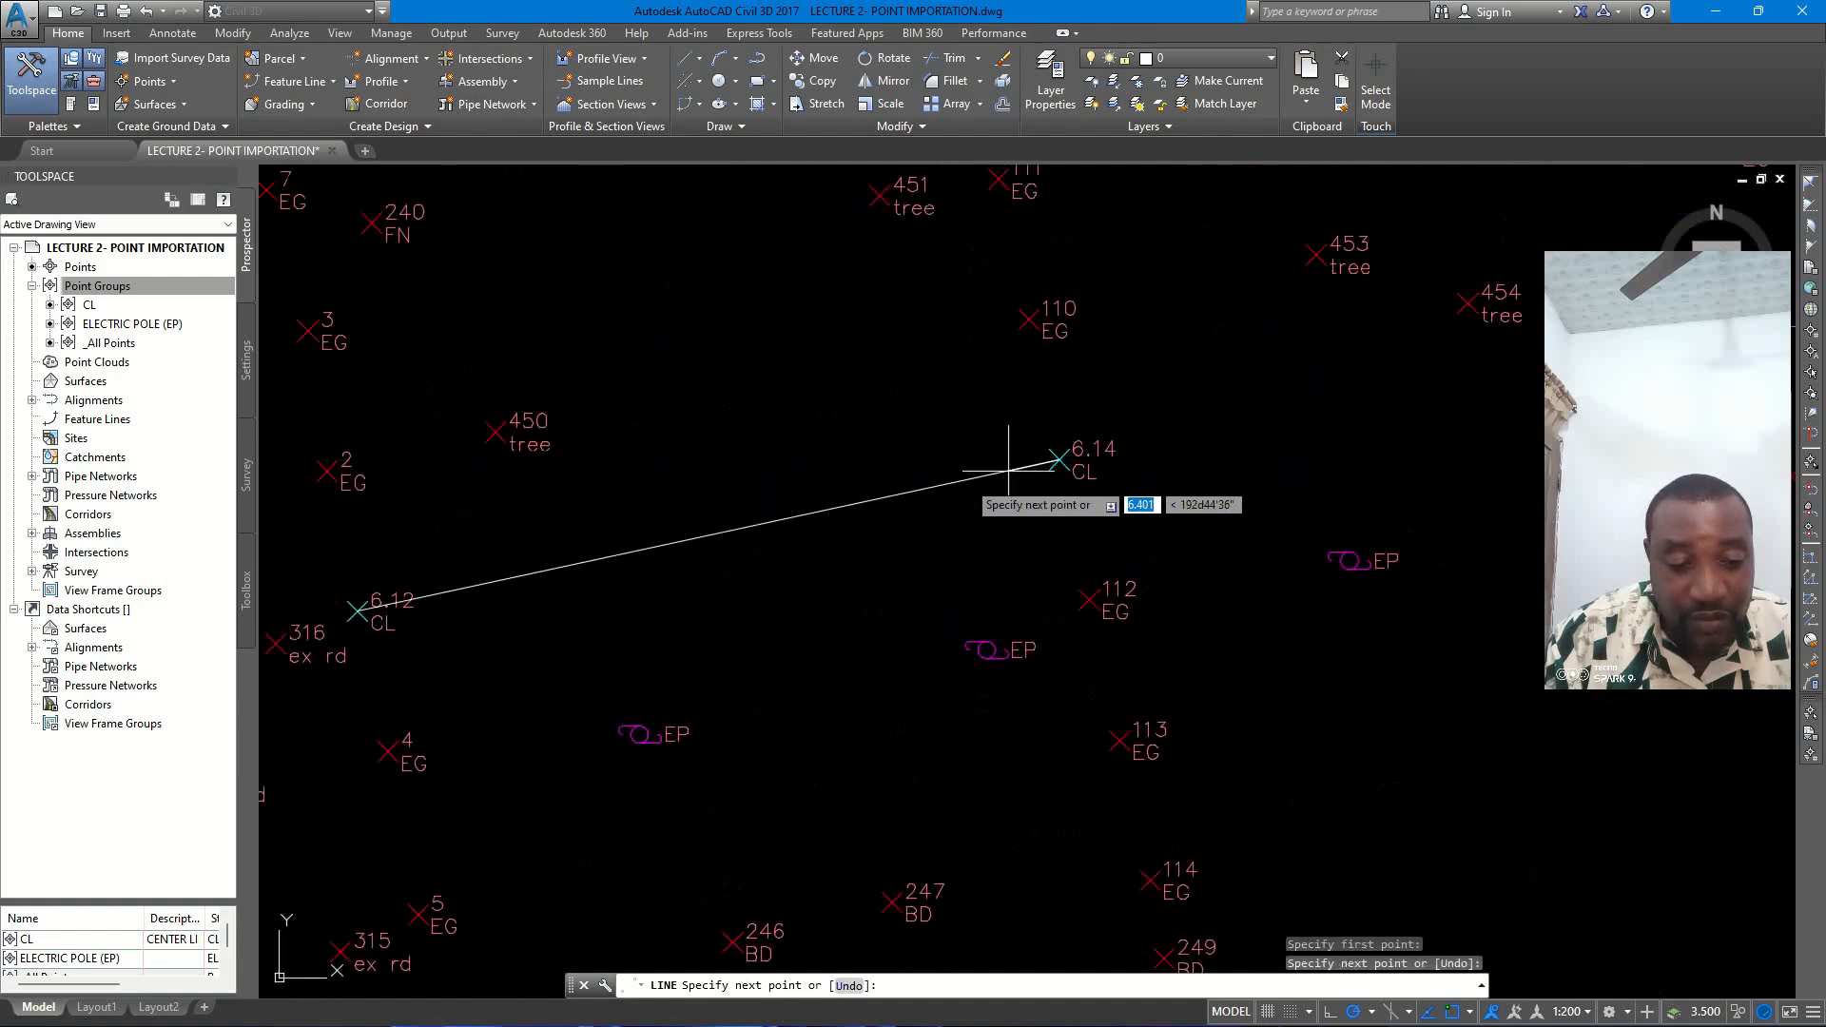
# - Continue the centre line from the CL point labelled 6.14 through the next two CL points, both labelled 6.18
pyautogui.scroll(-3, 951, 494)
pyautogui.scroll(5, 1093, 466)
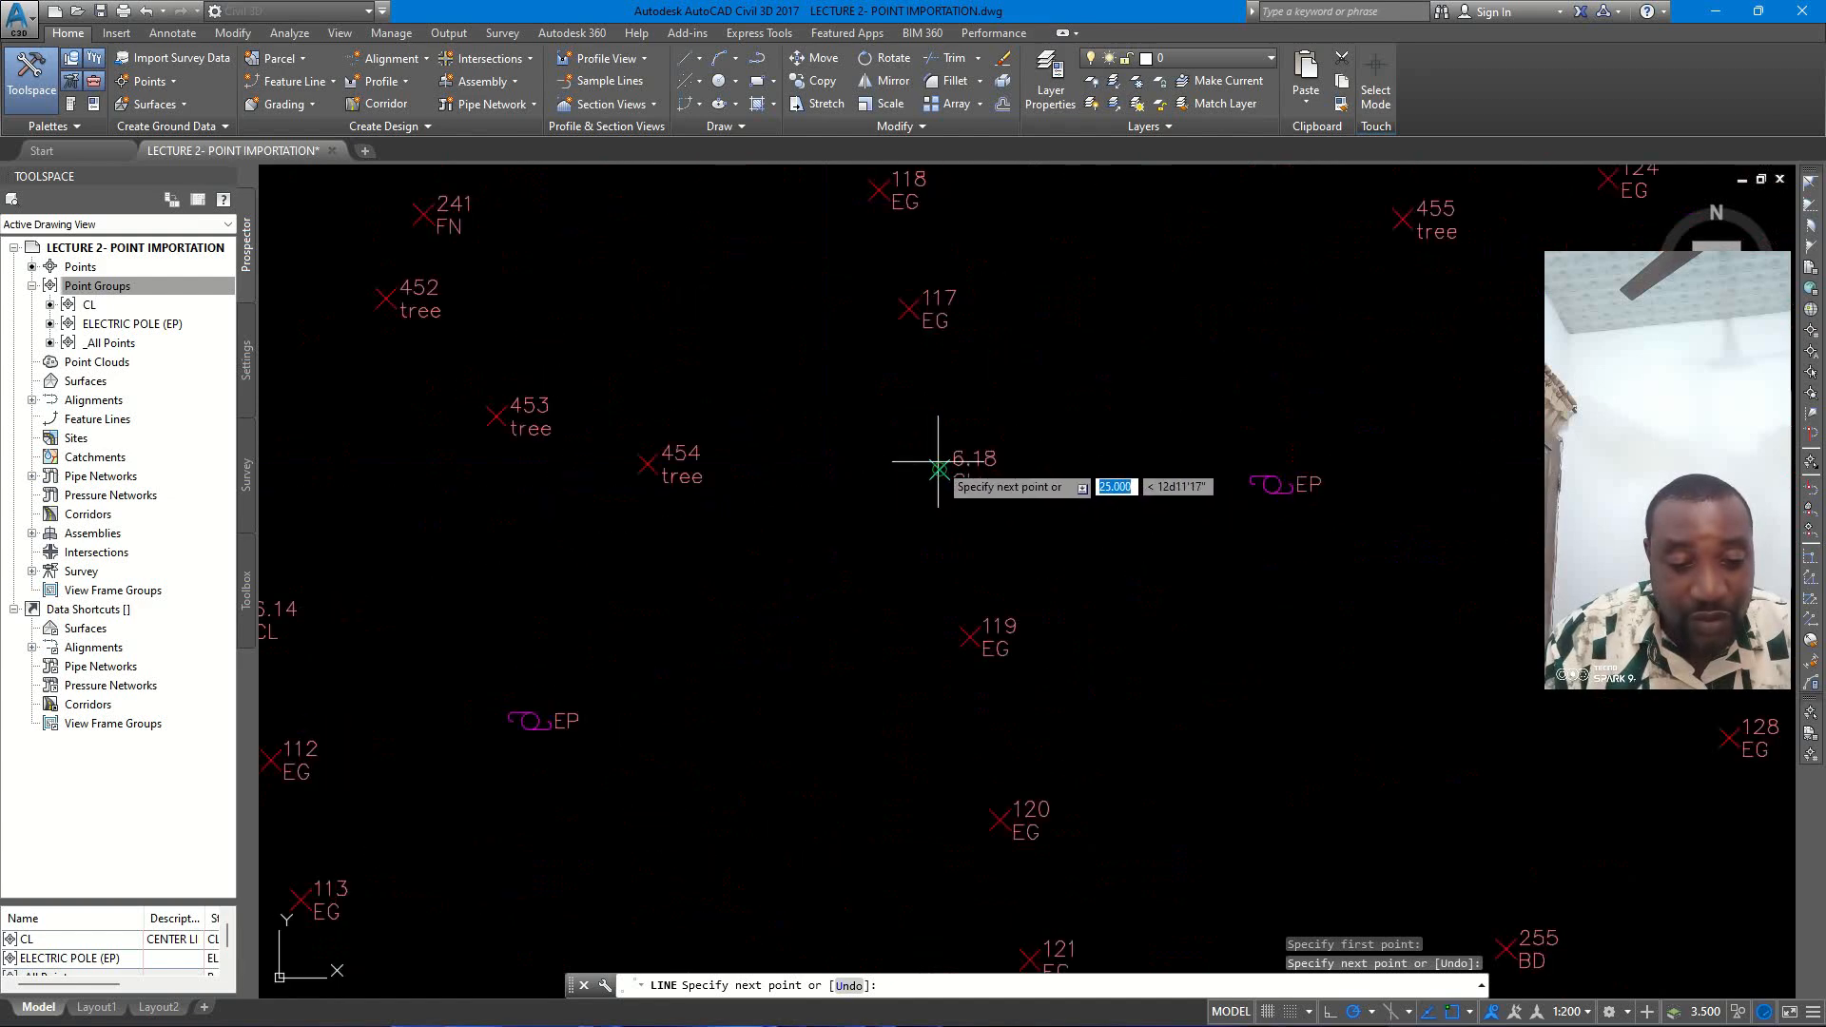
pyautogui.click(937, 468)
pyautogui.scroll(-3, 937, 469)
pyautogui.scroll(3, 1167, 411)
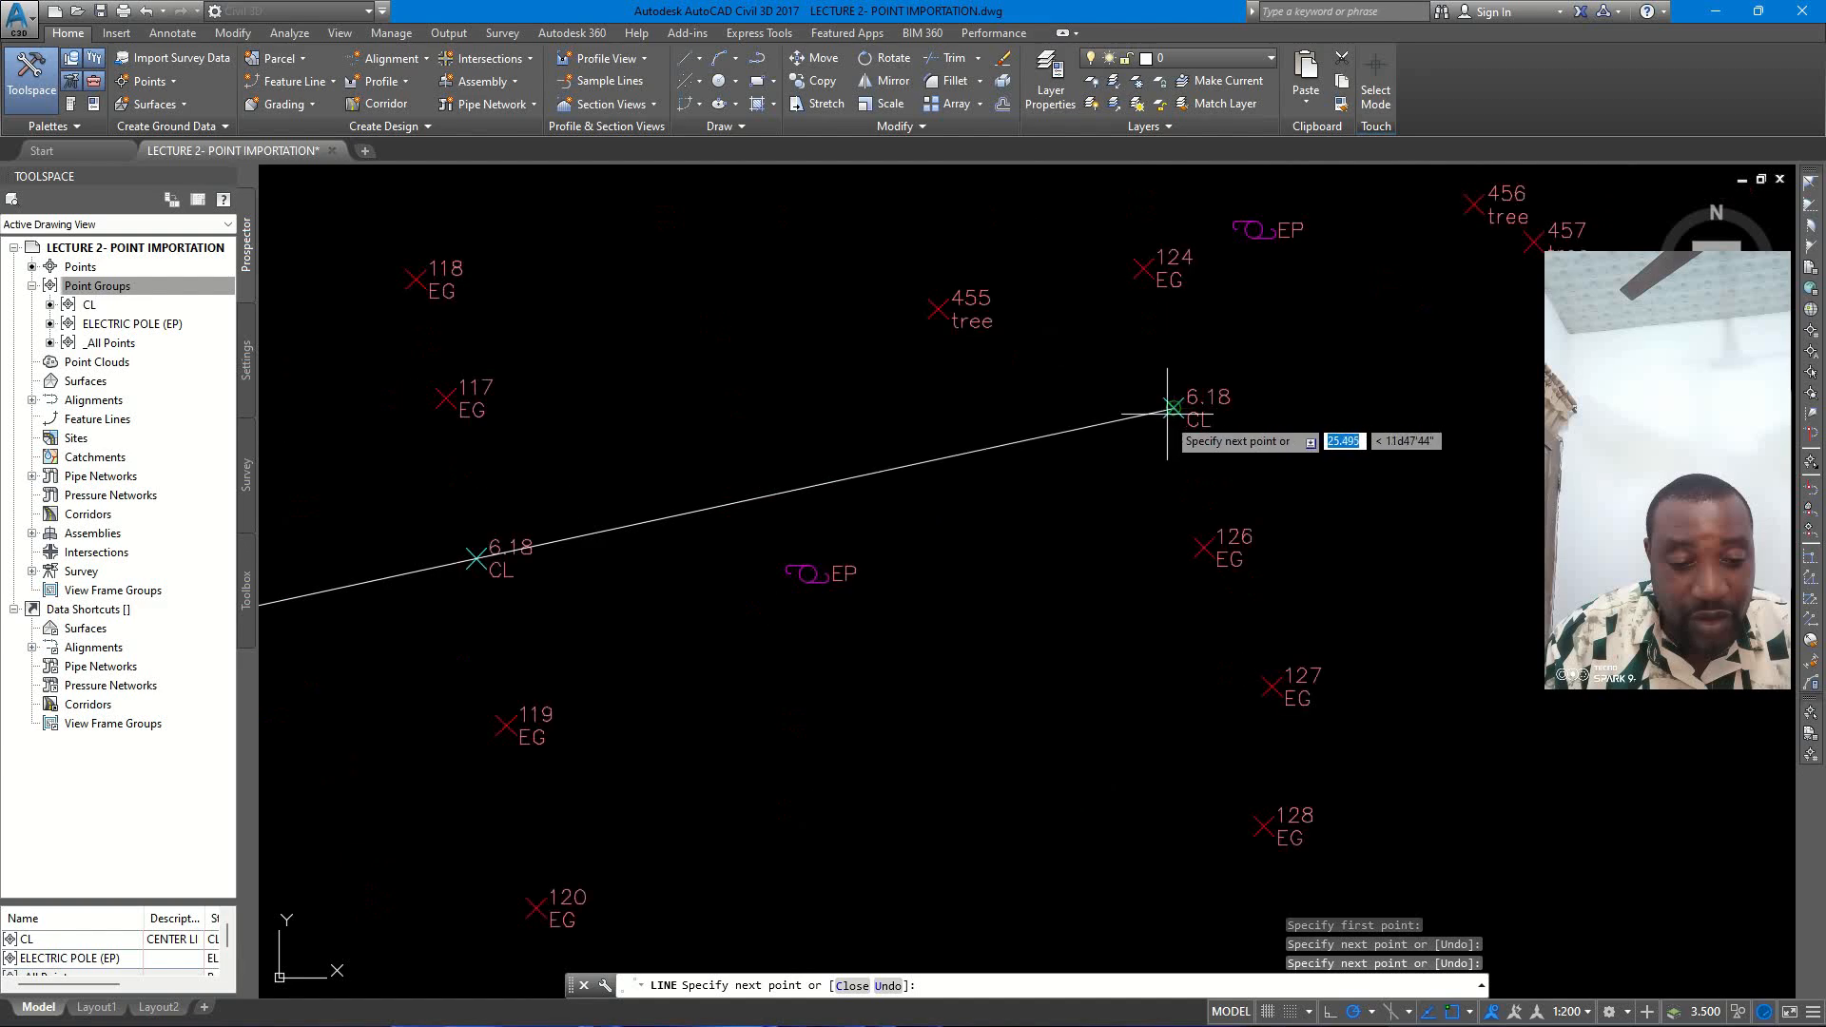
pyautogui.click(1168, 411)
# - Extend the centre line northeast from the second 6.18 point through the CL point labelled 6.21 to the CL point after it
pyautogui.scroll(-4, 1008, 480)
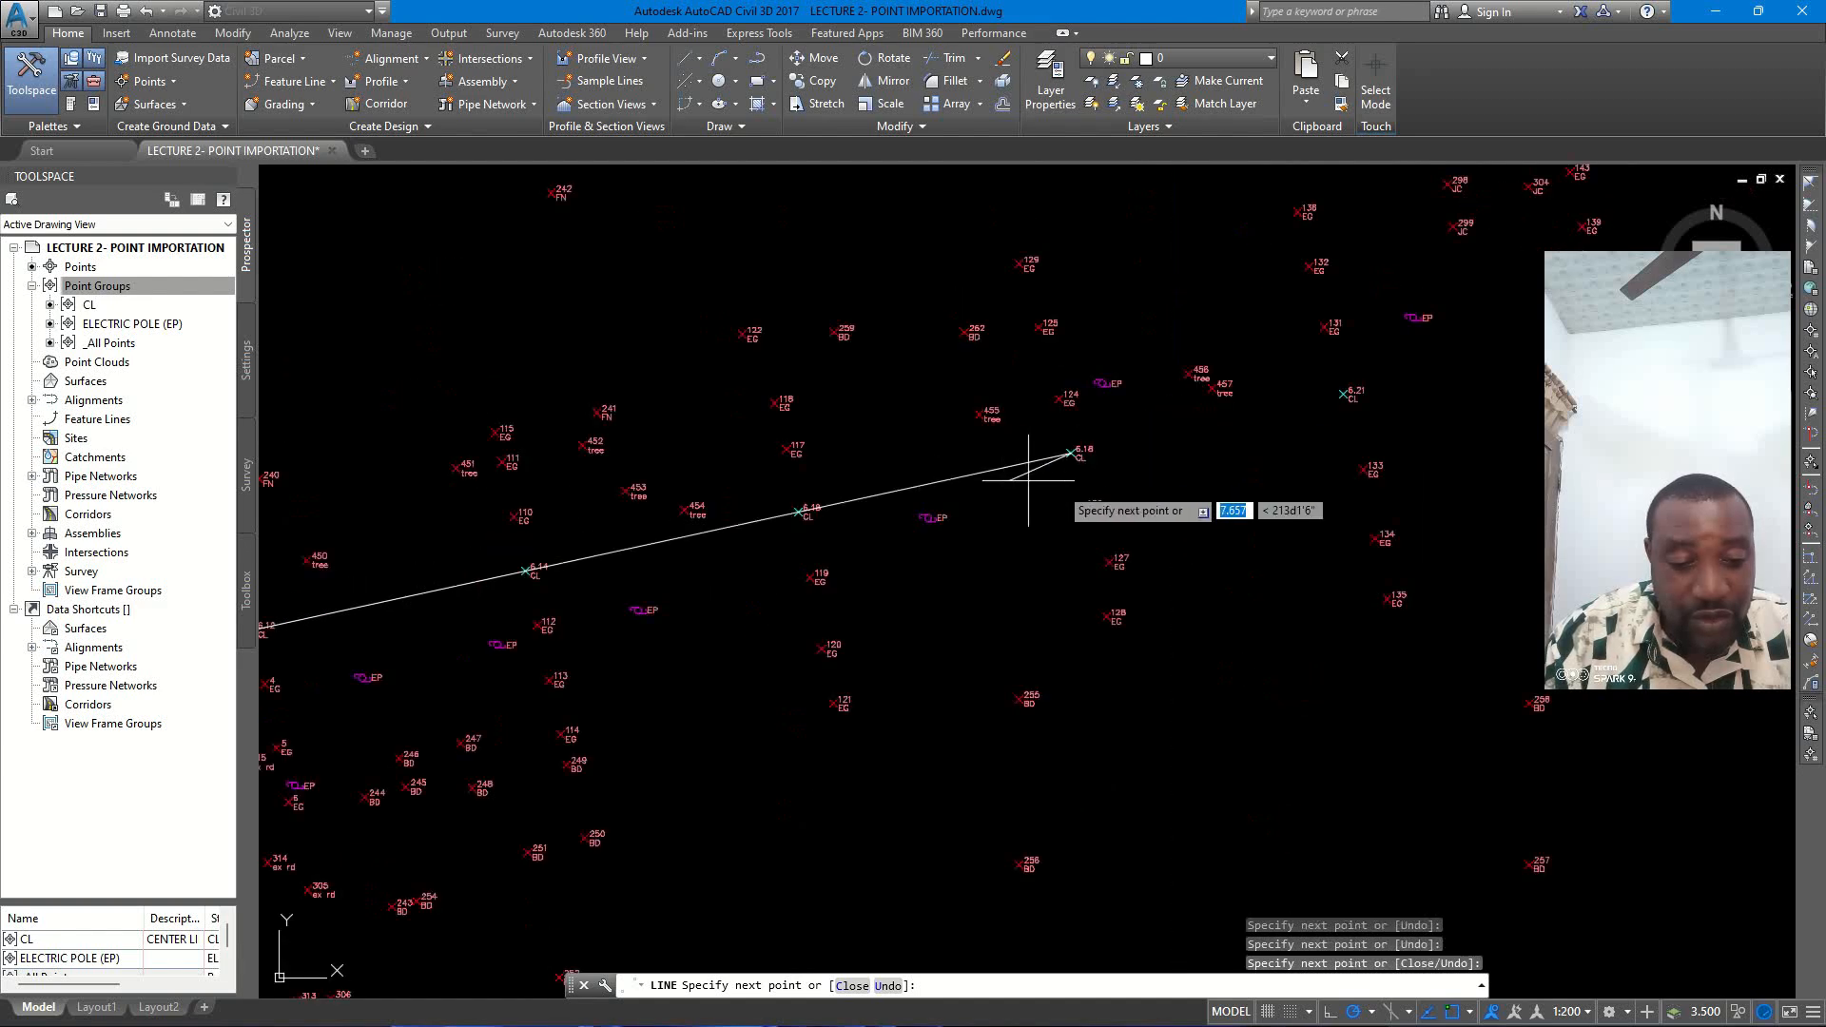
pyautogui.click(1343, 393)
pyautogui.scroll(-3, 1212, 462)
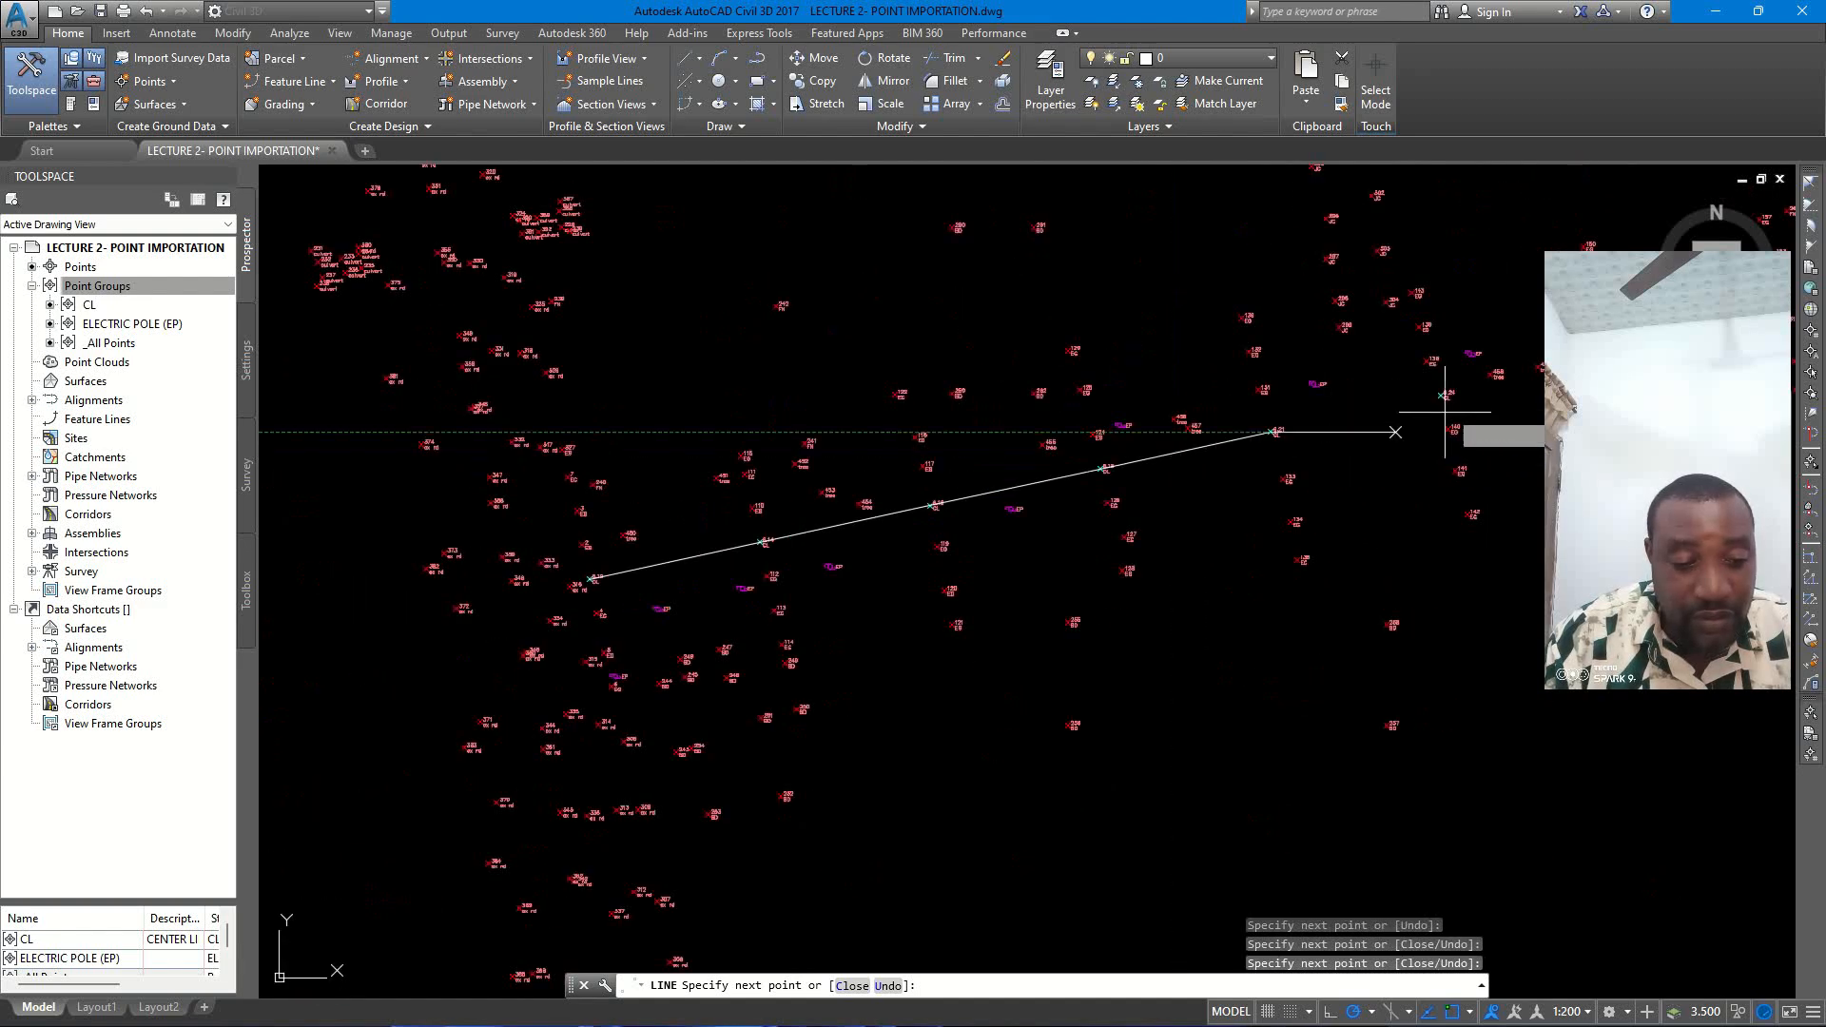
pyautogui.scroll(4, 1444, 413)
pyautogui.click(1405, 390)
# - Extend the centre line northeast through the CL point labelled 6.28 to the CL point labelled 6.31
pyautogui.scroll(-3, 1129, 456)
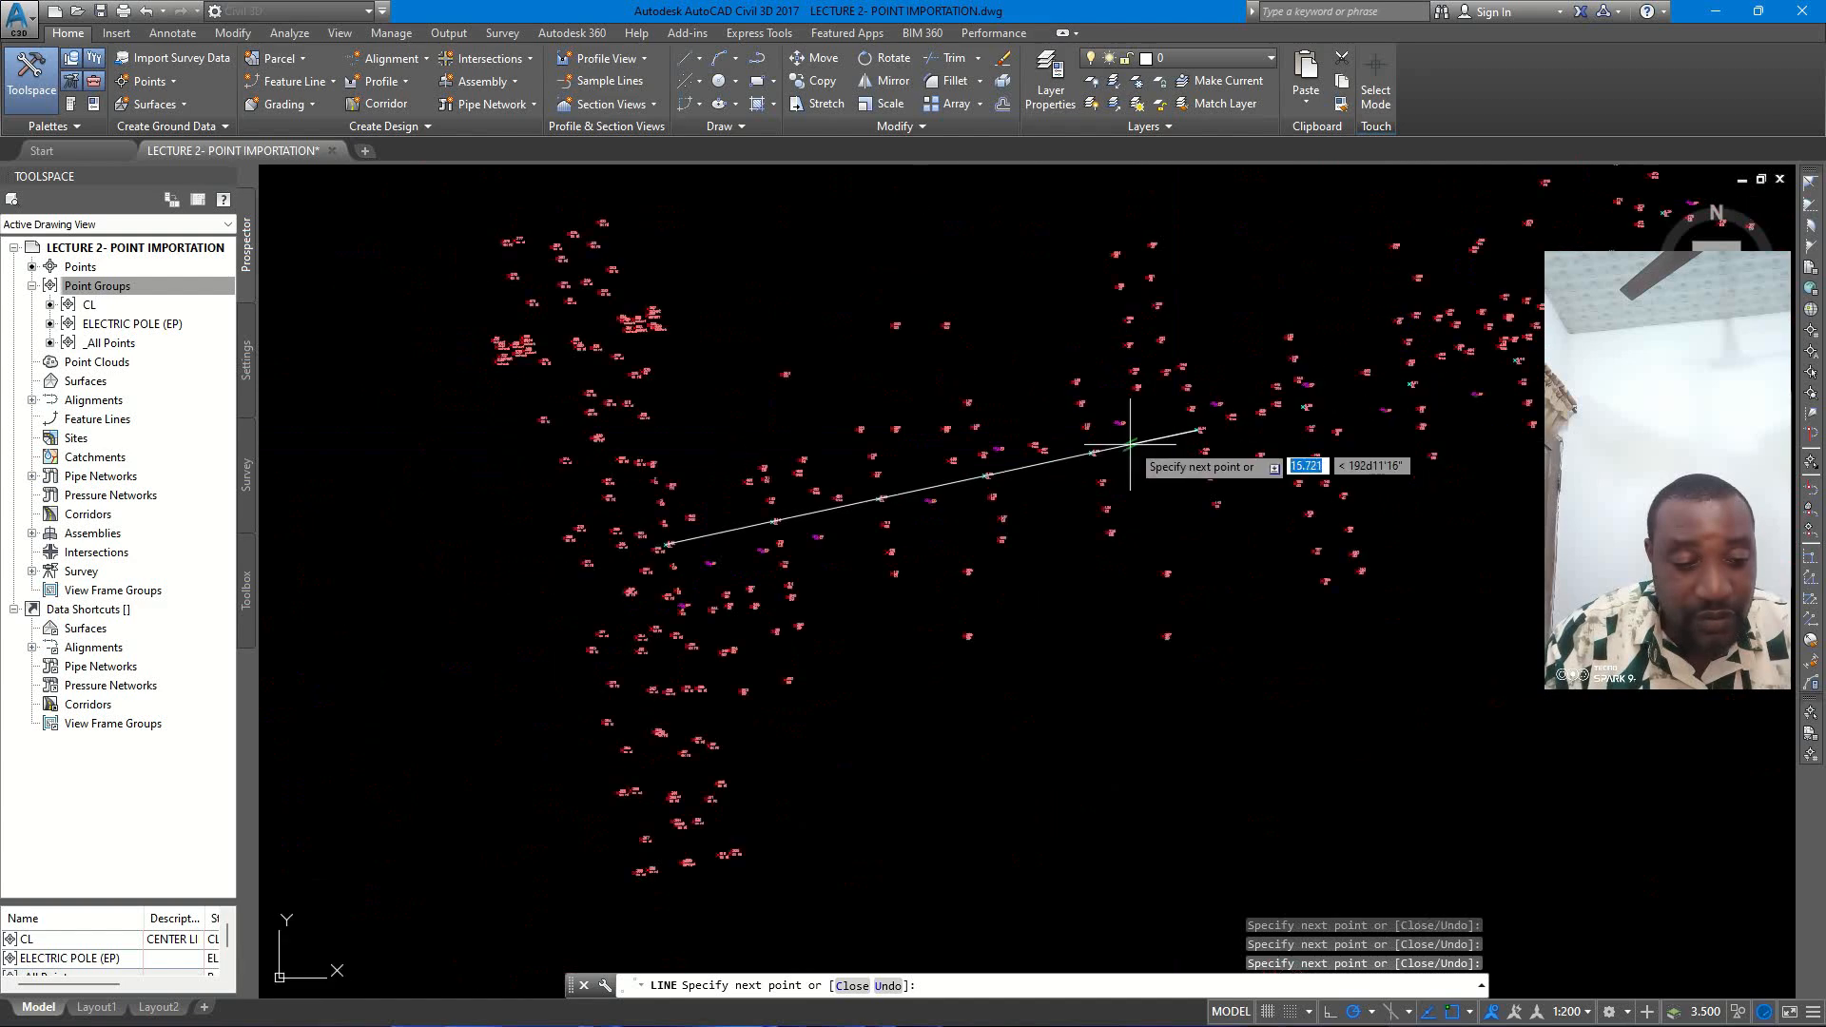
pyautogui.scroll(6, 1206, 448)
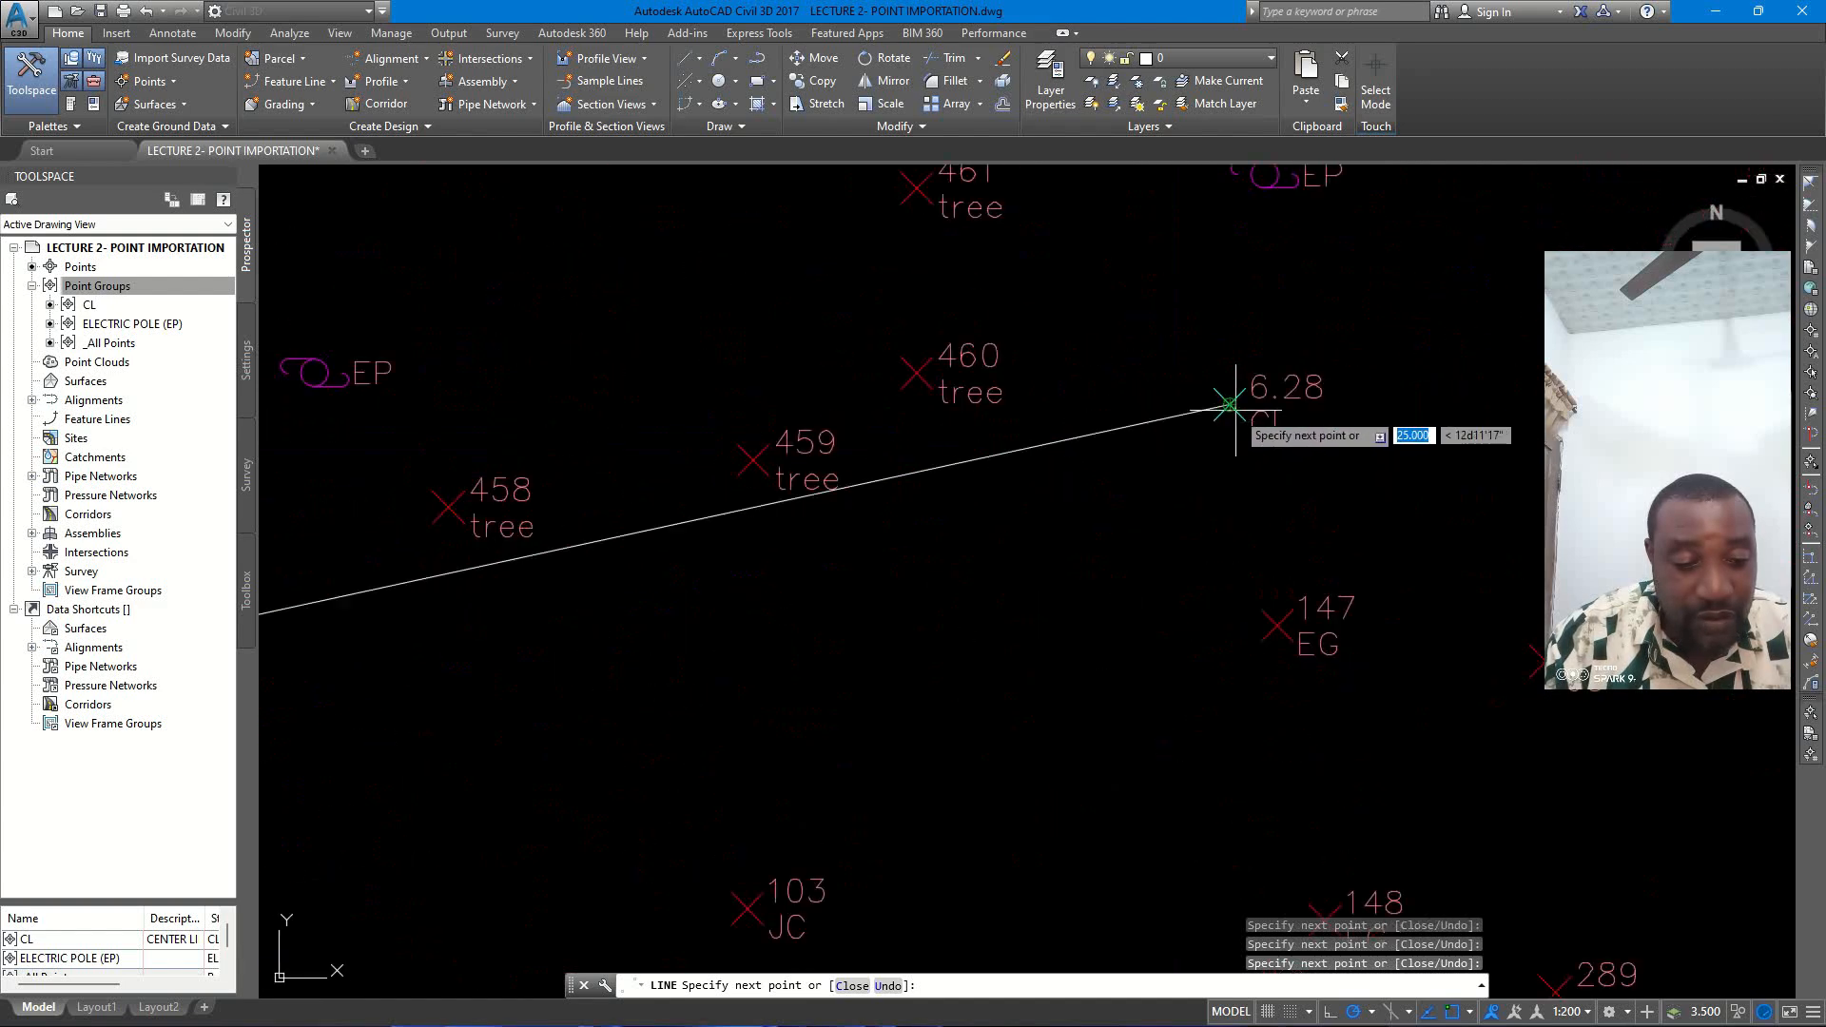
pyautogui.click(1228, 407)
pyautogui.scroll(-3, 1141, 447)
pyautogui.scroll(5, 1170, 442)
pyautogui.click(1169, 442)
# - Continue the centre line from the 6.31 point into the bend, through the CL points labelled 6.43 and 6.38
pyautogui.scroll(-1, 1169, 443)
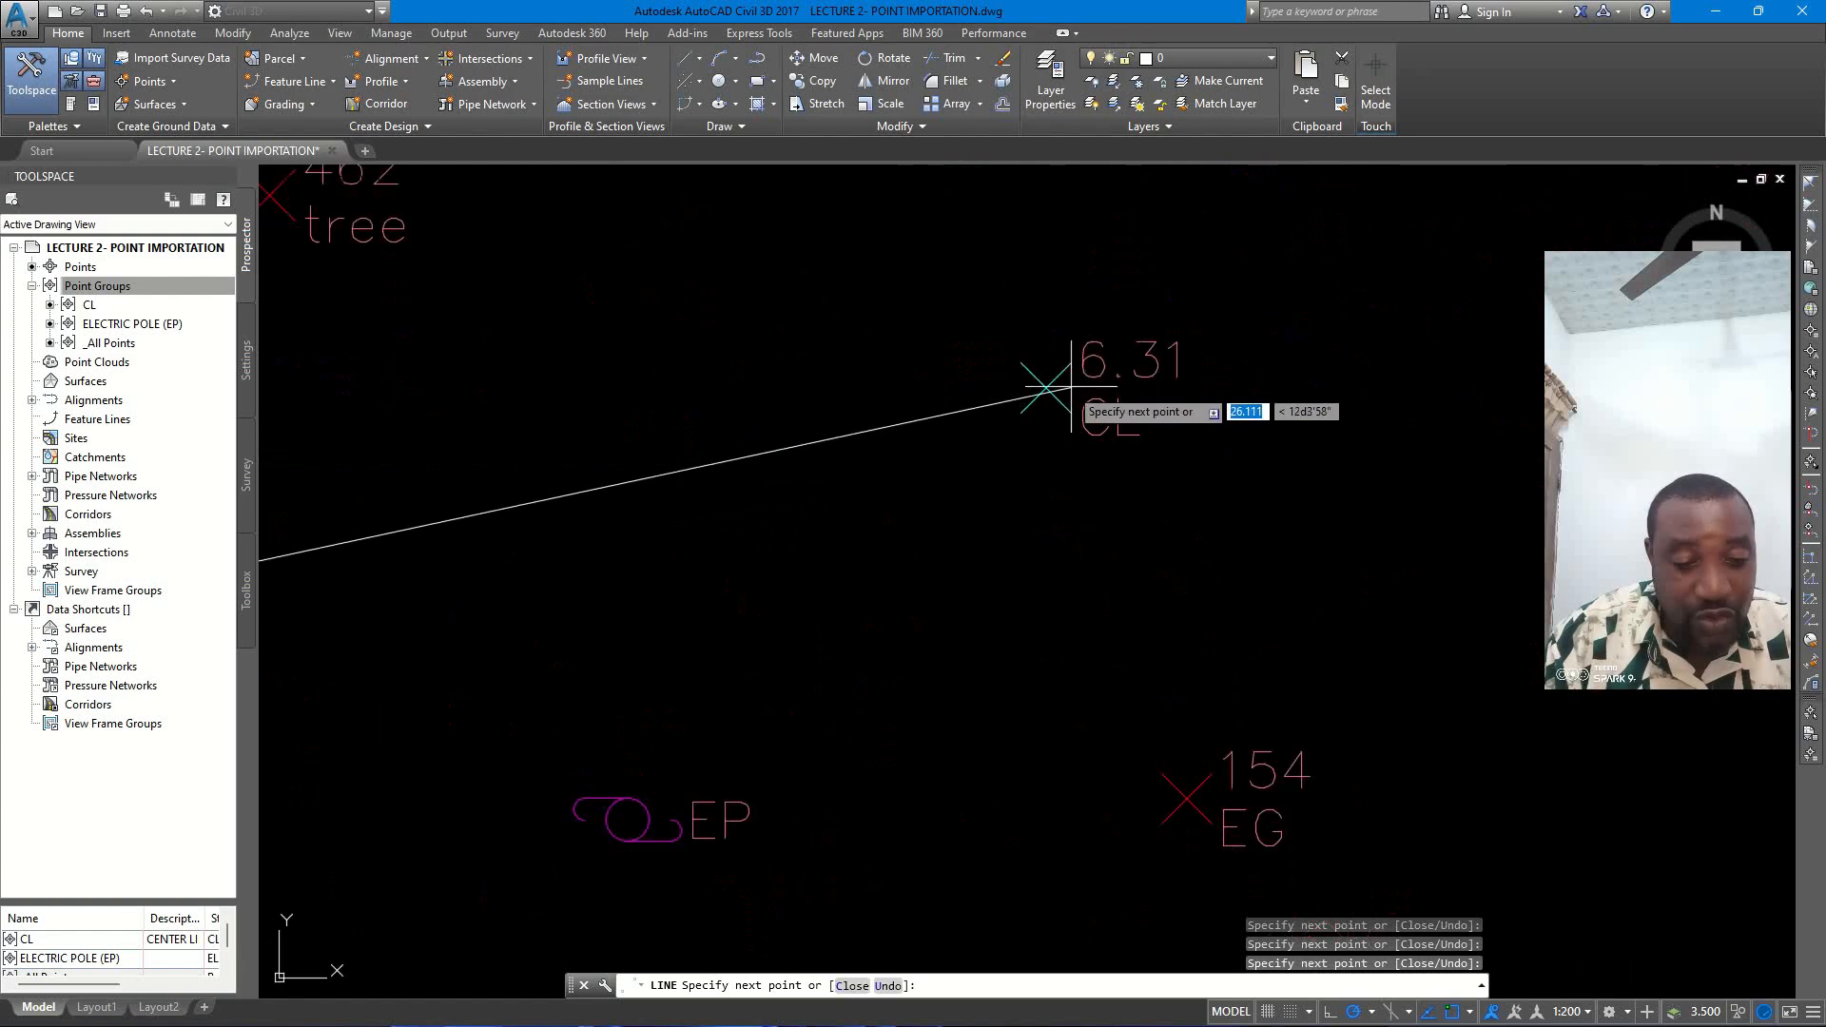
pyautogui.scroll(-2, 1039, 395)
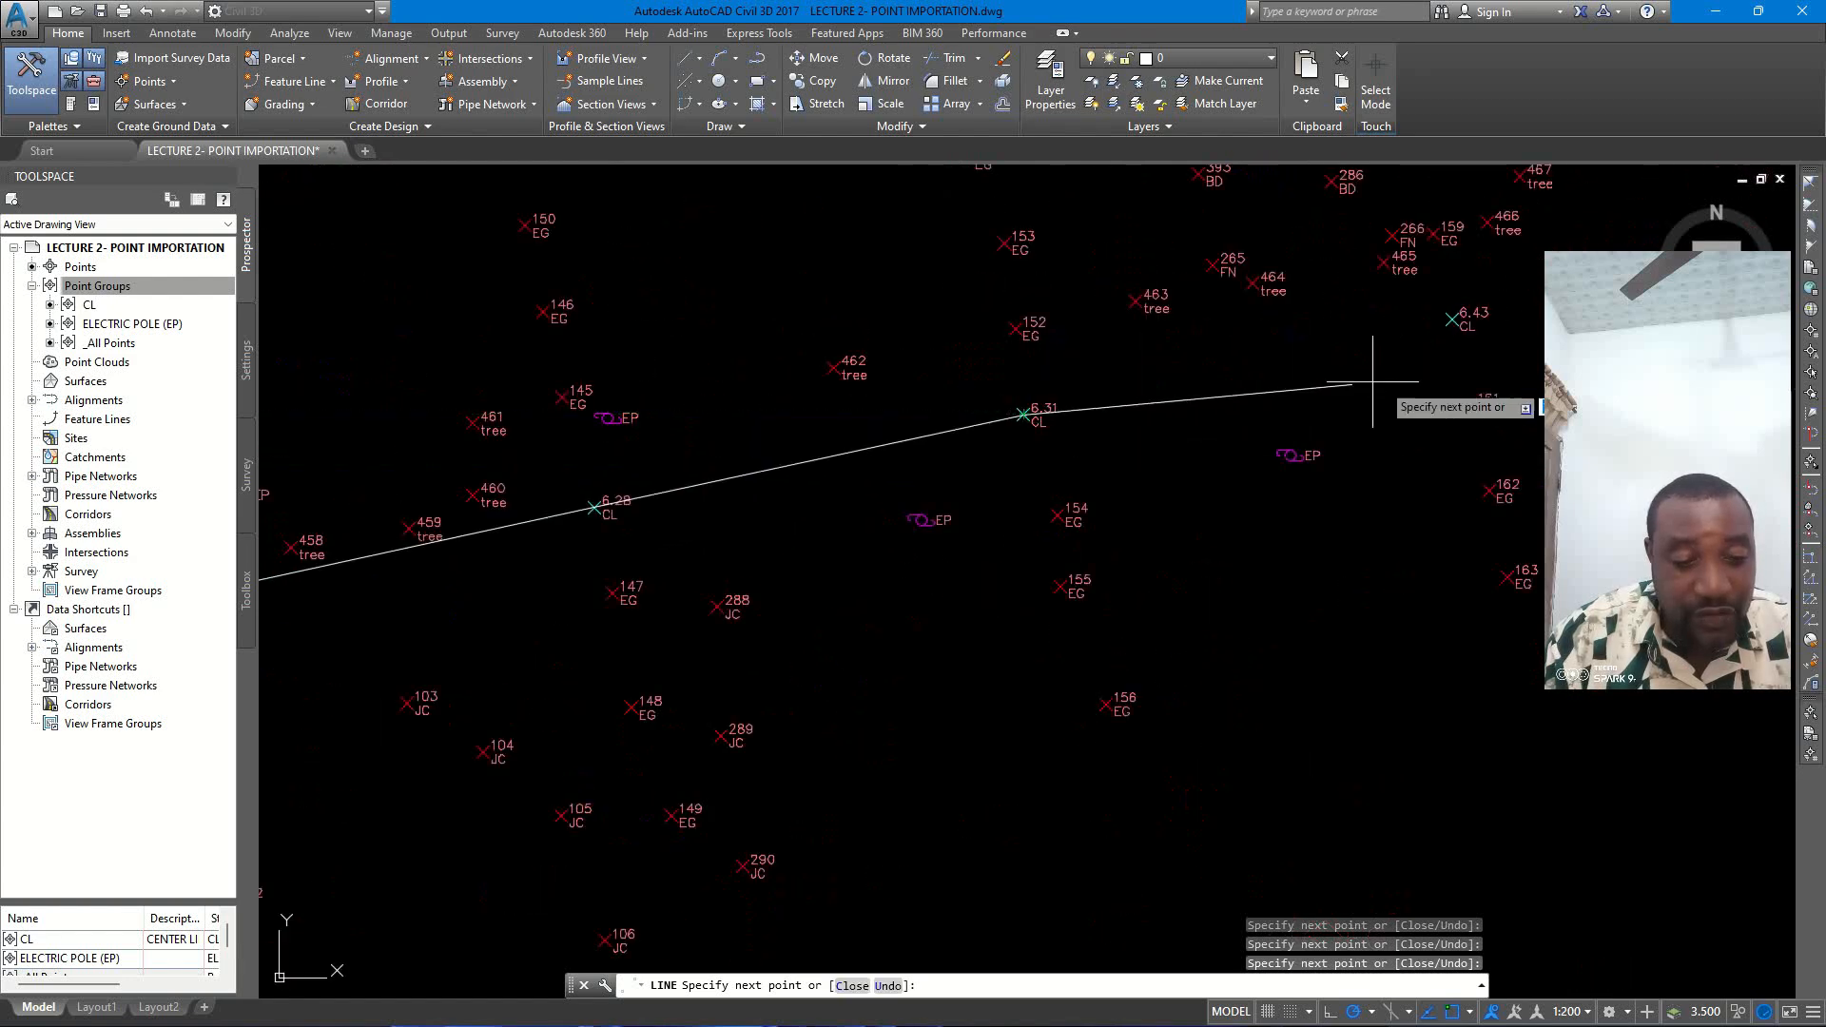
pyautogui.scroll(4, 1426, 306)
pyautogui.click(1421, 304)
pyautogui.scroll(-3, 860, 485)
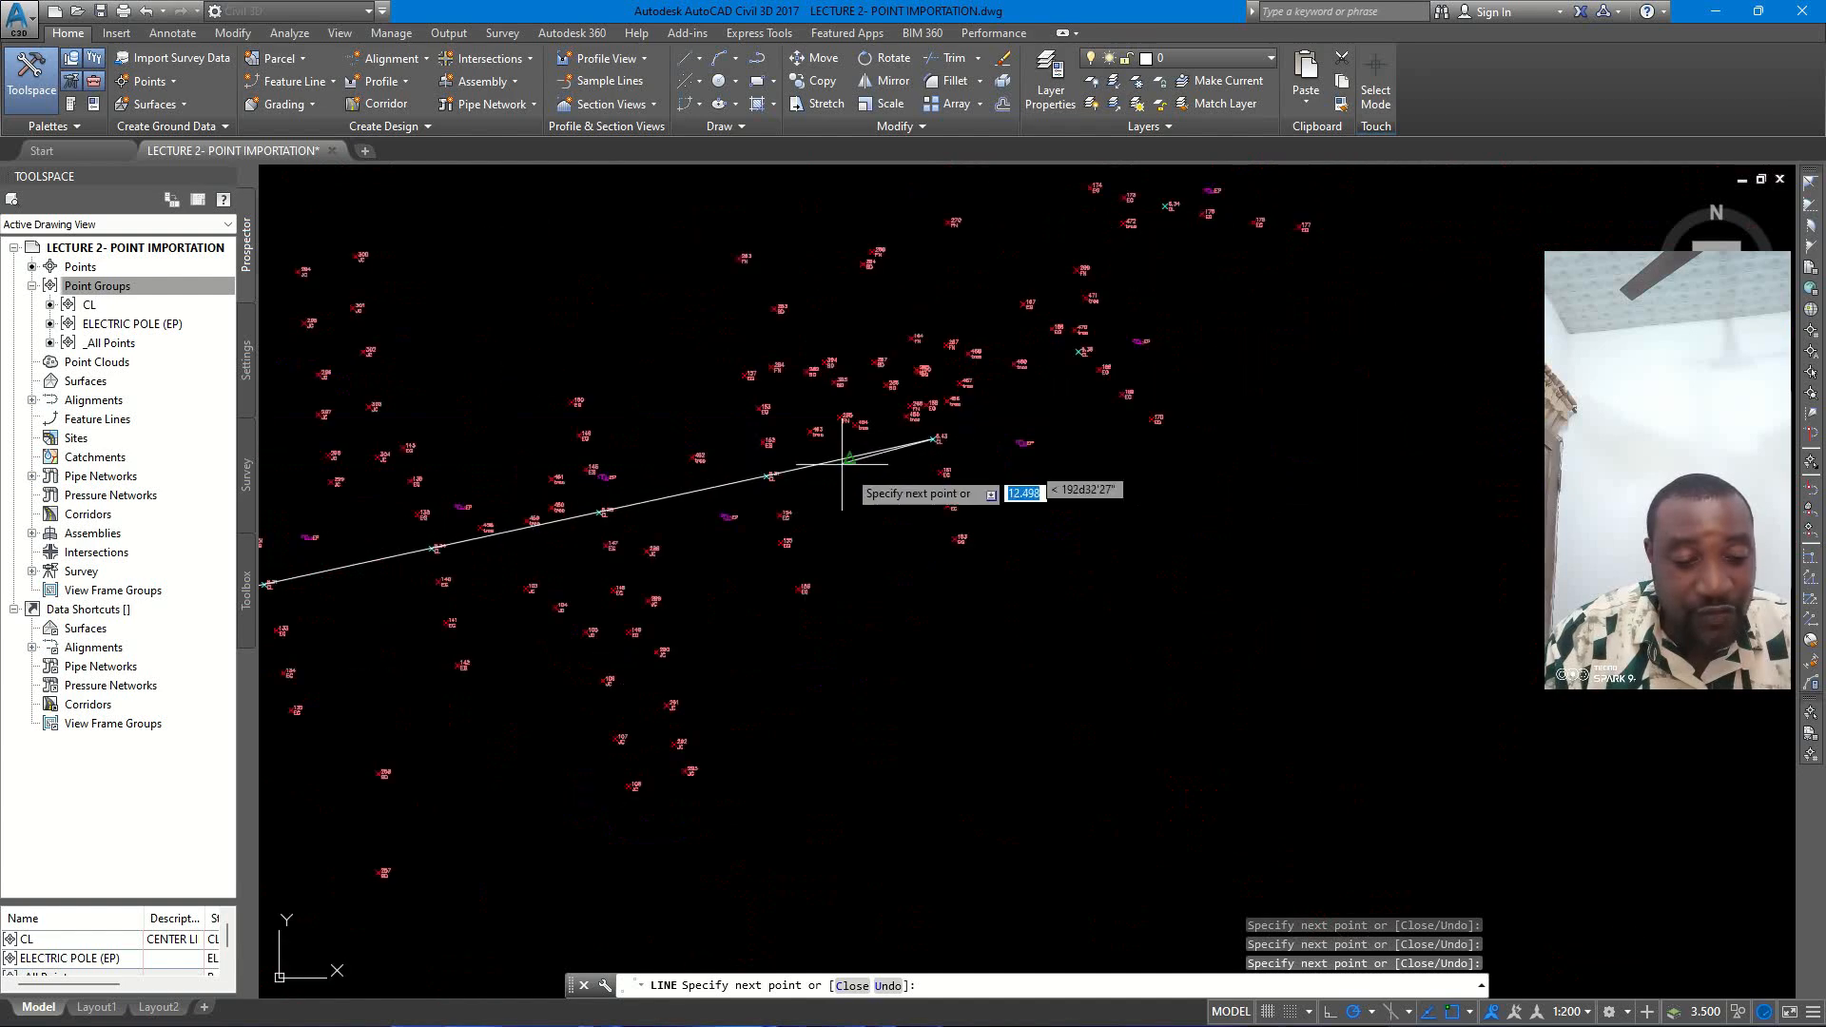
pyautogui.scroll(3, 1053, 359)
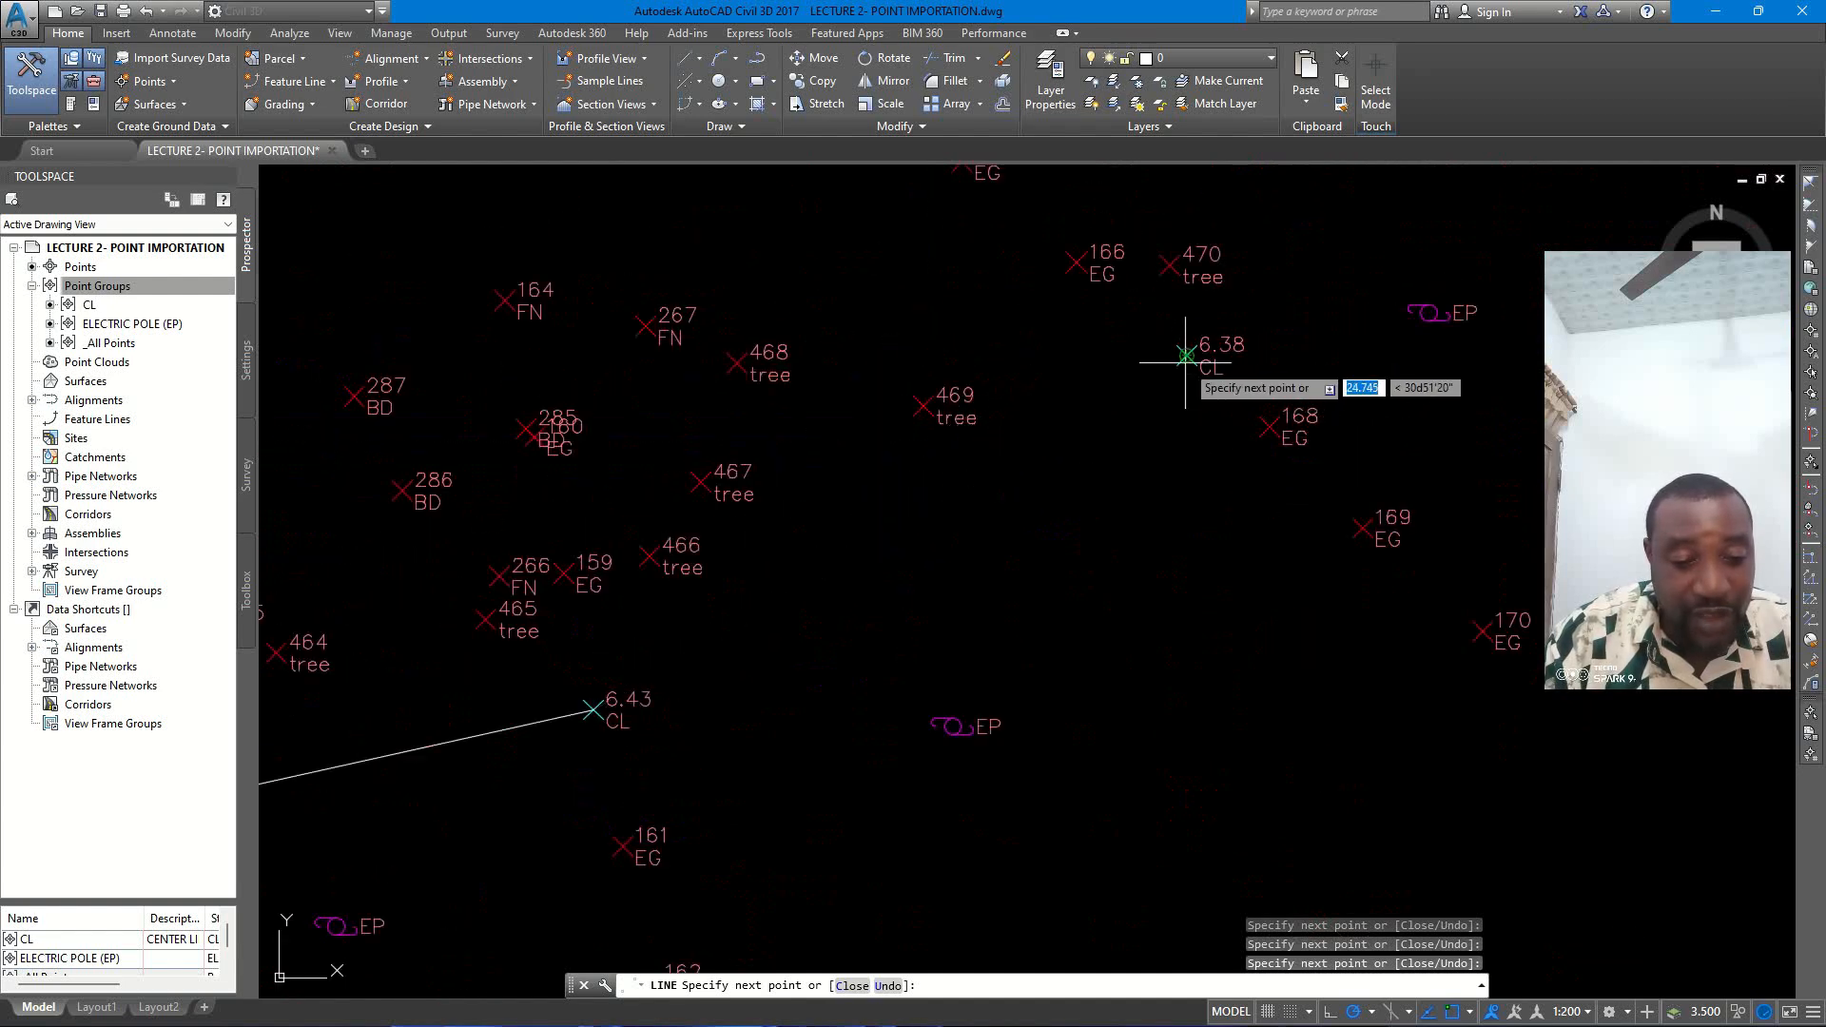
pyautogui.click(1184, 359)
# - Continue the centre line around the bend from the 6.38 point through the CL point labelled 6.34 to the one labelled 6.43
pyautogui.scroll(-3, 1137, 378)
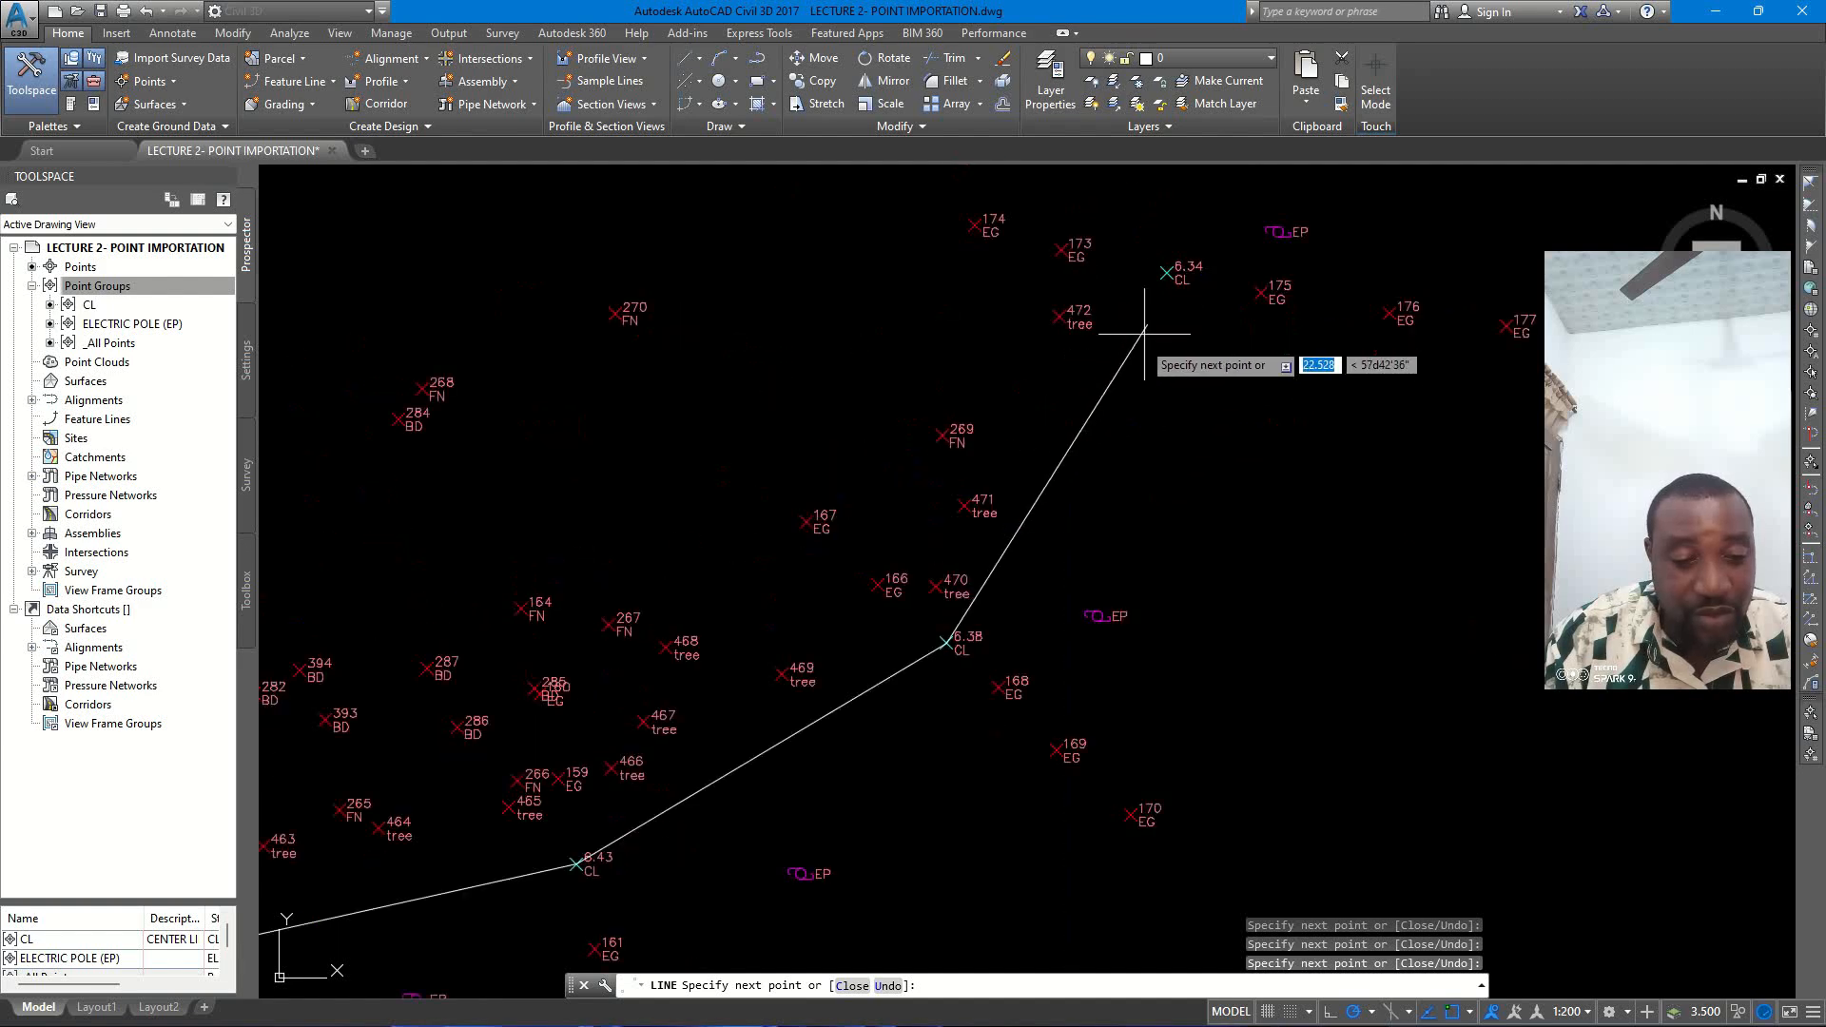
pyautogui.scroll(5, 1148, 318)
pyautogui.click(1164, 296)
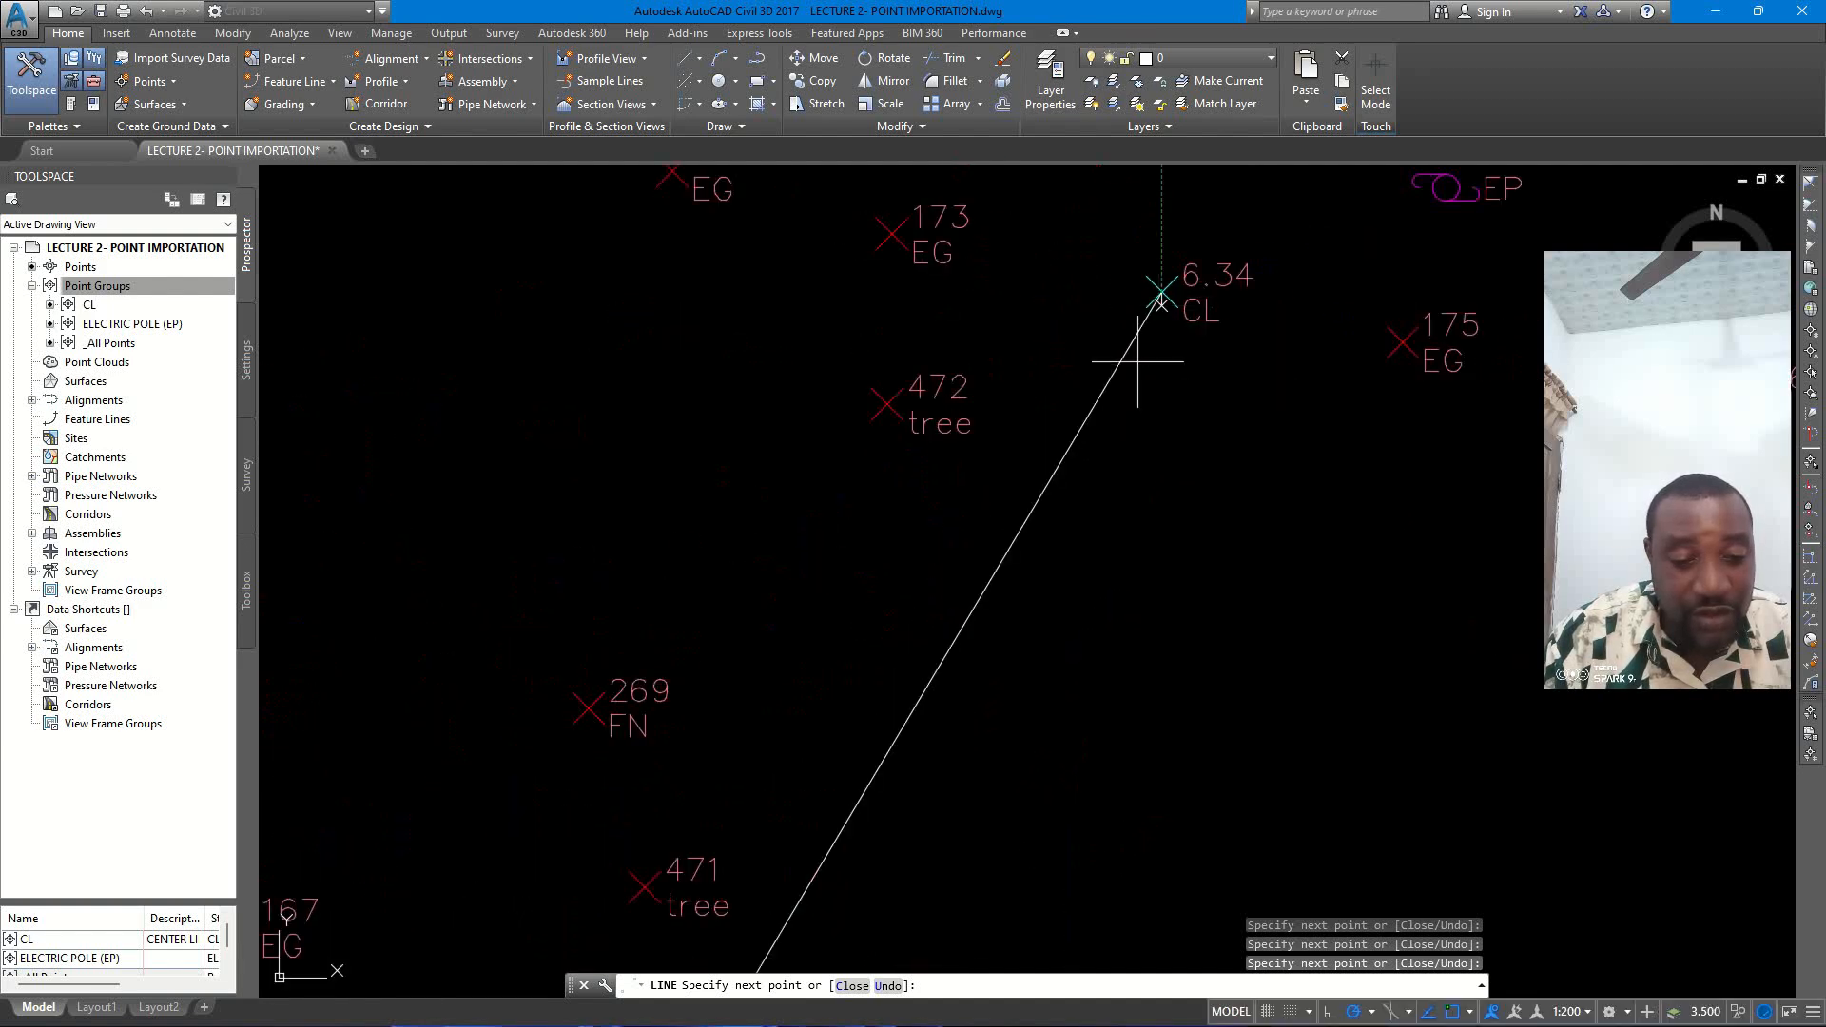
pyautogui.scroll(-3, 1132, 438)
pyautogui.scroll(3, 1125, 399)
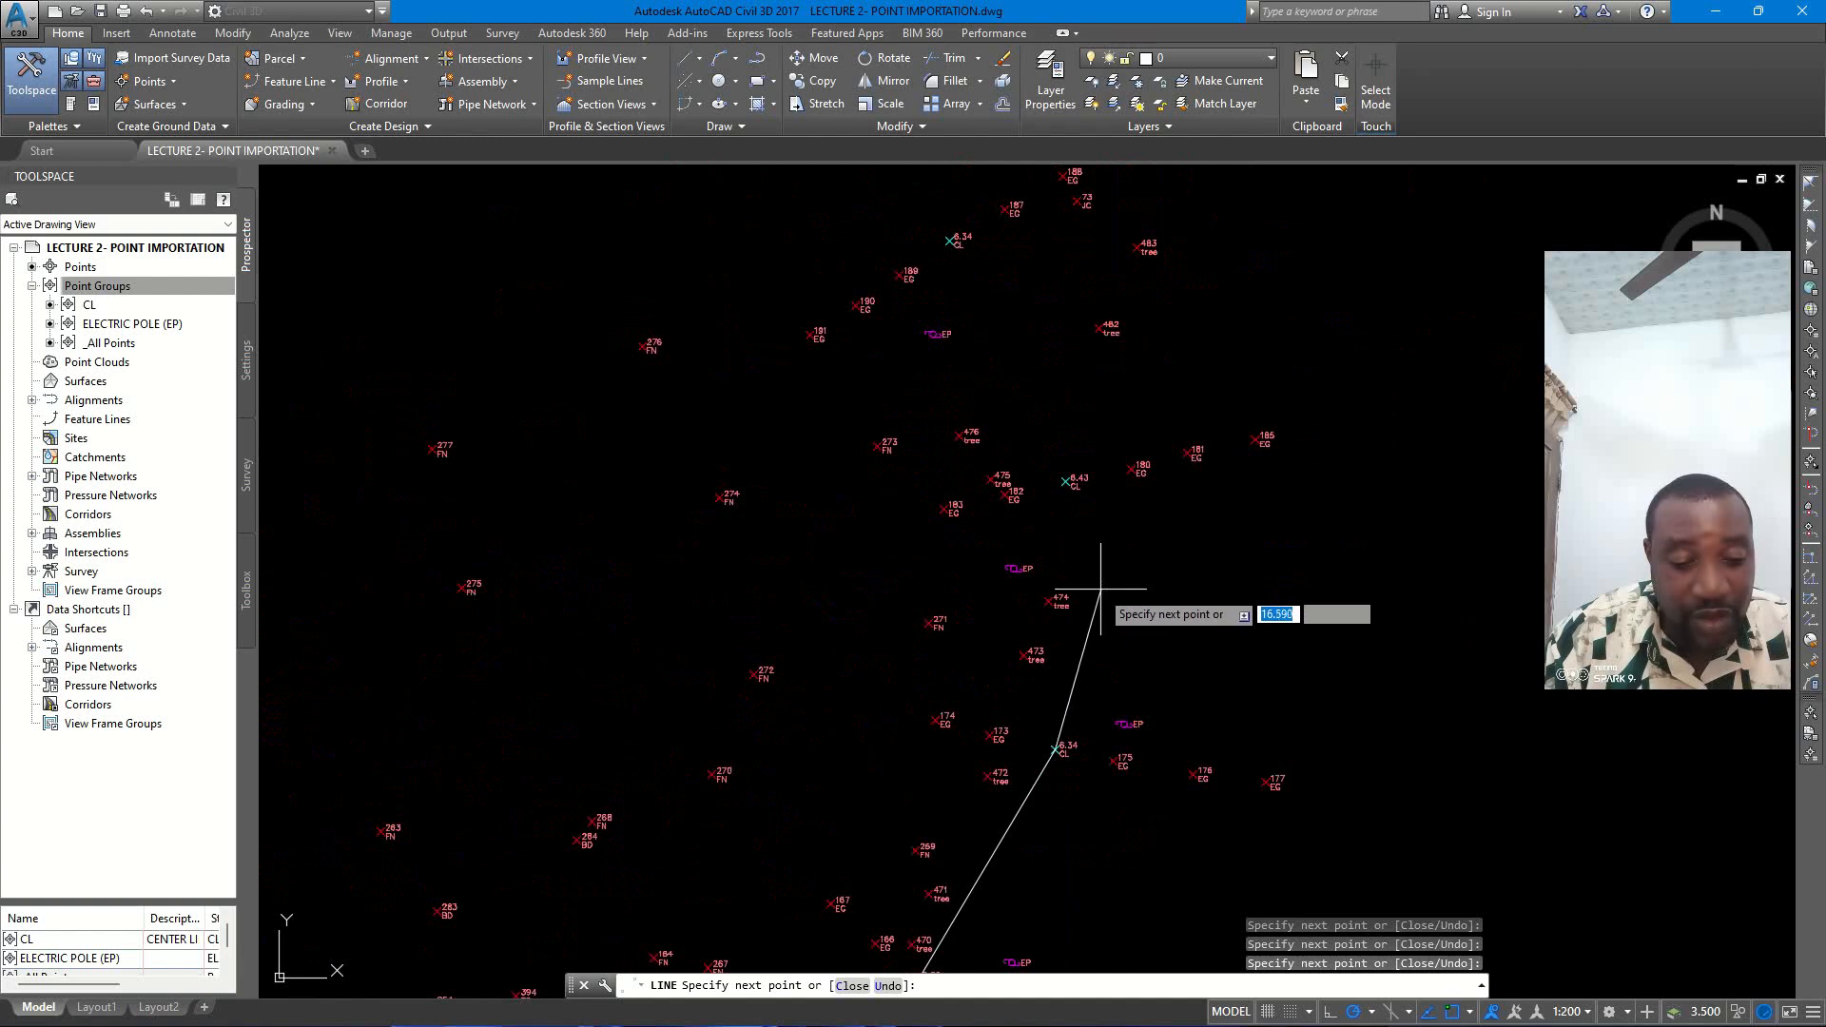
pyautogui.scroll(4, 1093, 579)
pyautogui.click(1027, 328)
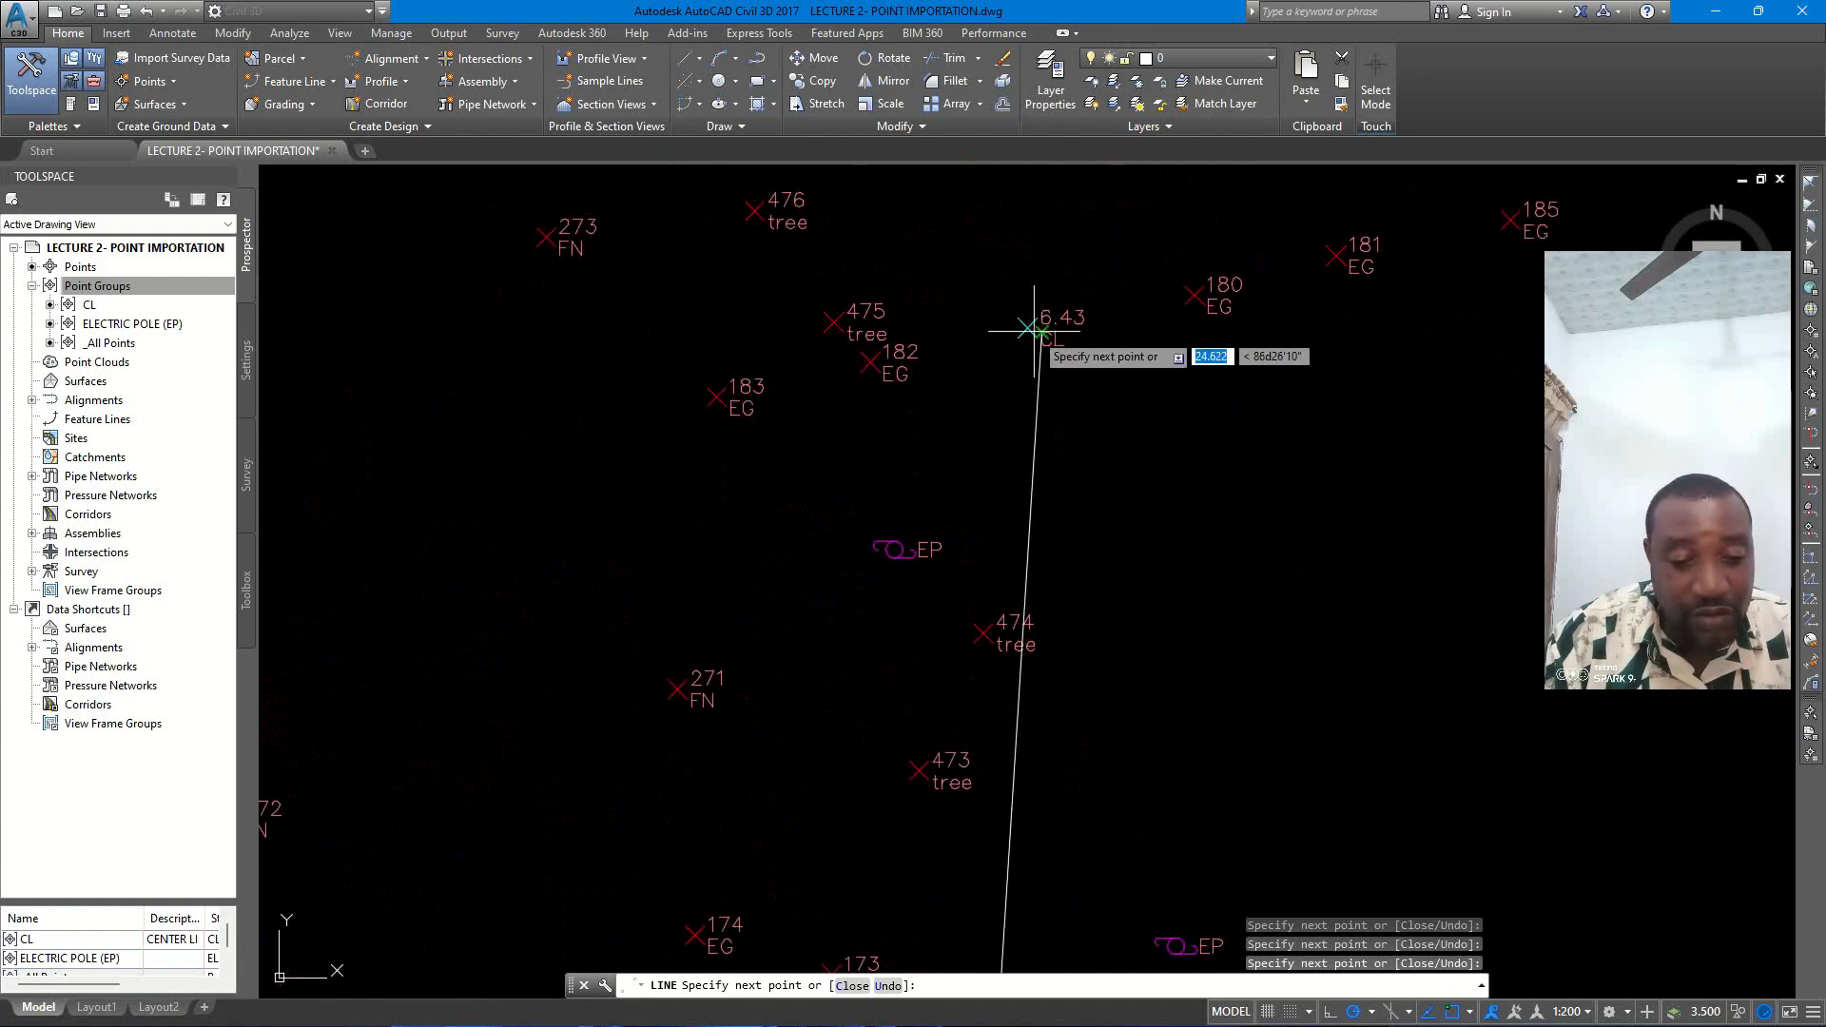
# - Extend the centre line northwest from the bend's 6.43 point through the CL points labelled 6.34 and 6.35
pyautogui.scroll(-5, 1145, 580)
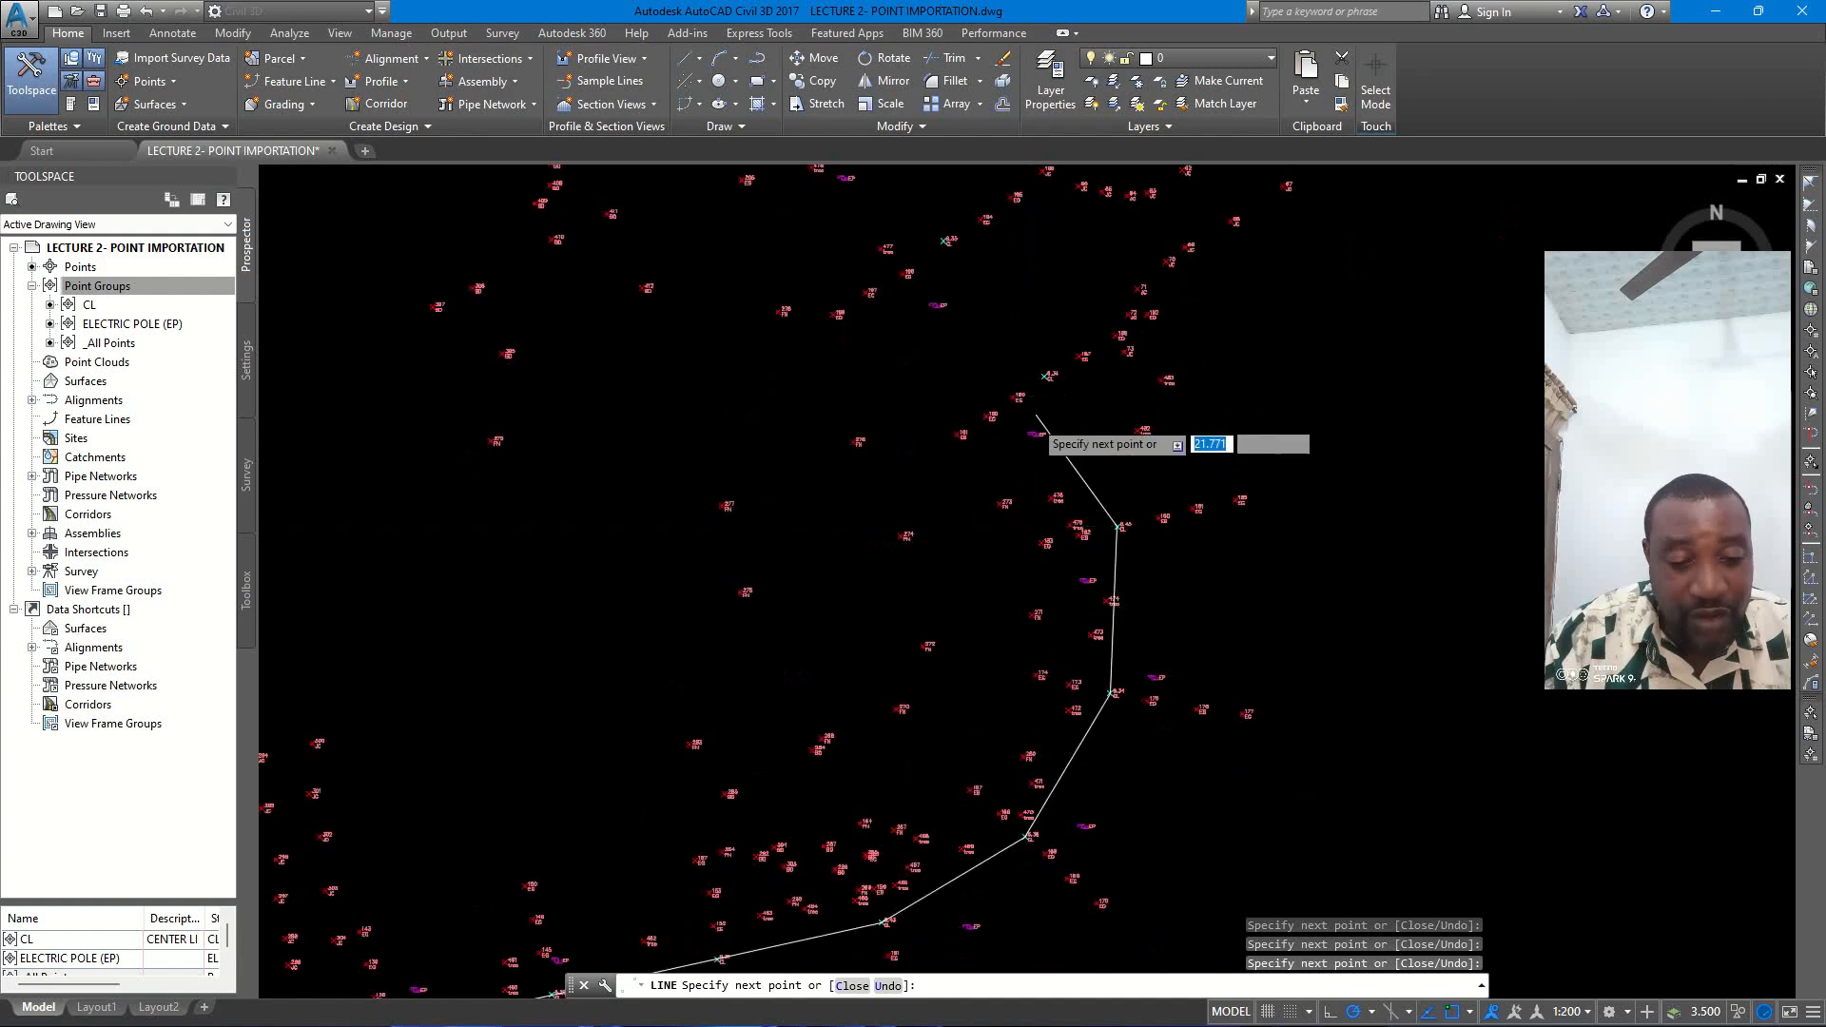
pyautogui.scroll(8, 1046, 433)
pyautogui.scroll(-5, 1132, 447)
pyautogui.scroll(4, 1130, 442)
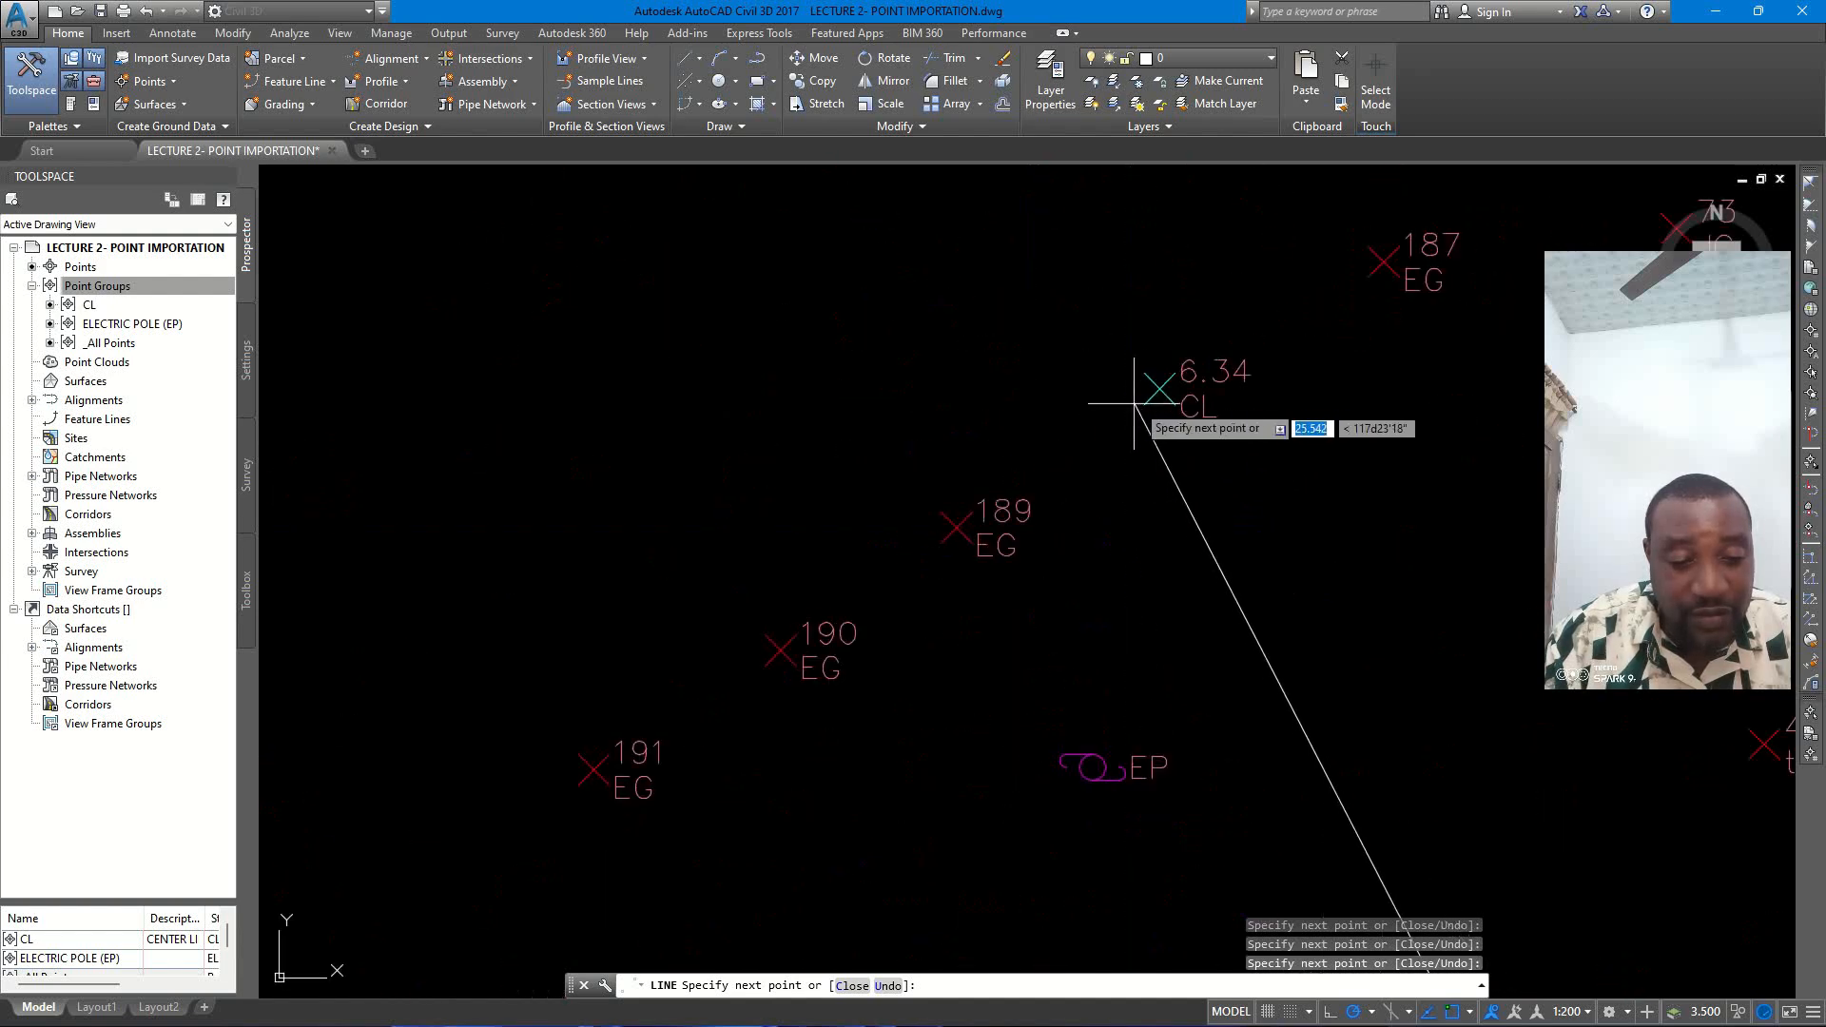
pyautogui.click(1158, 390)
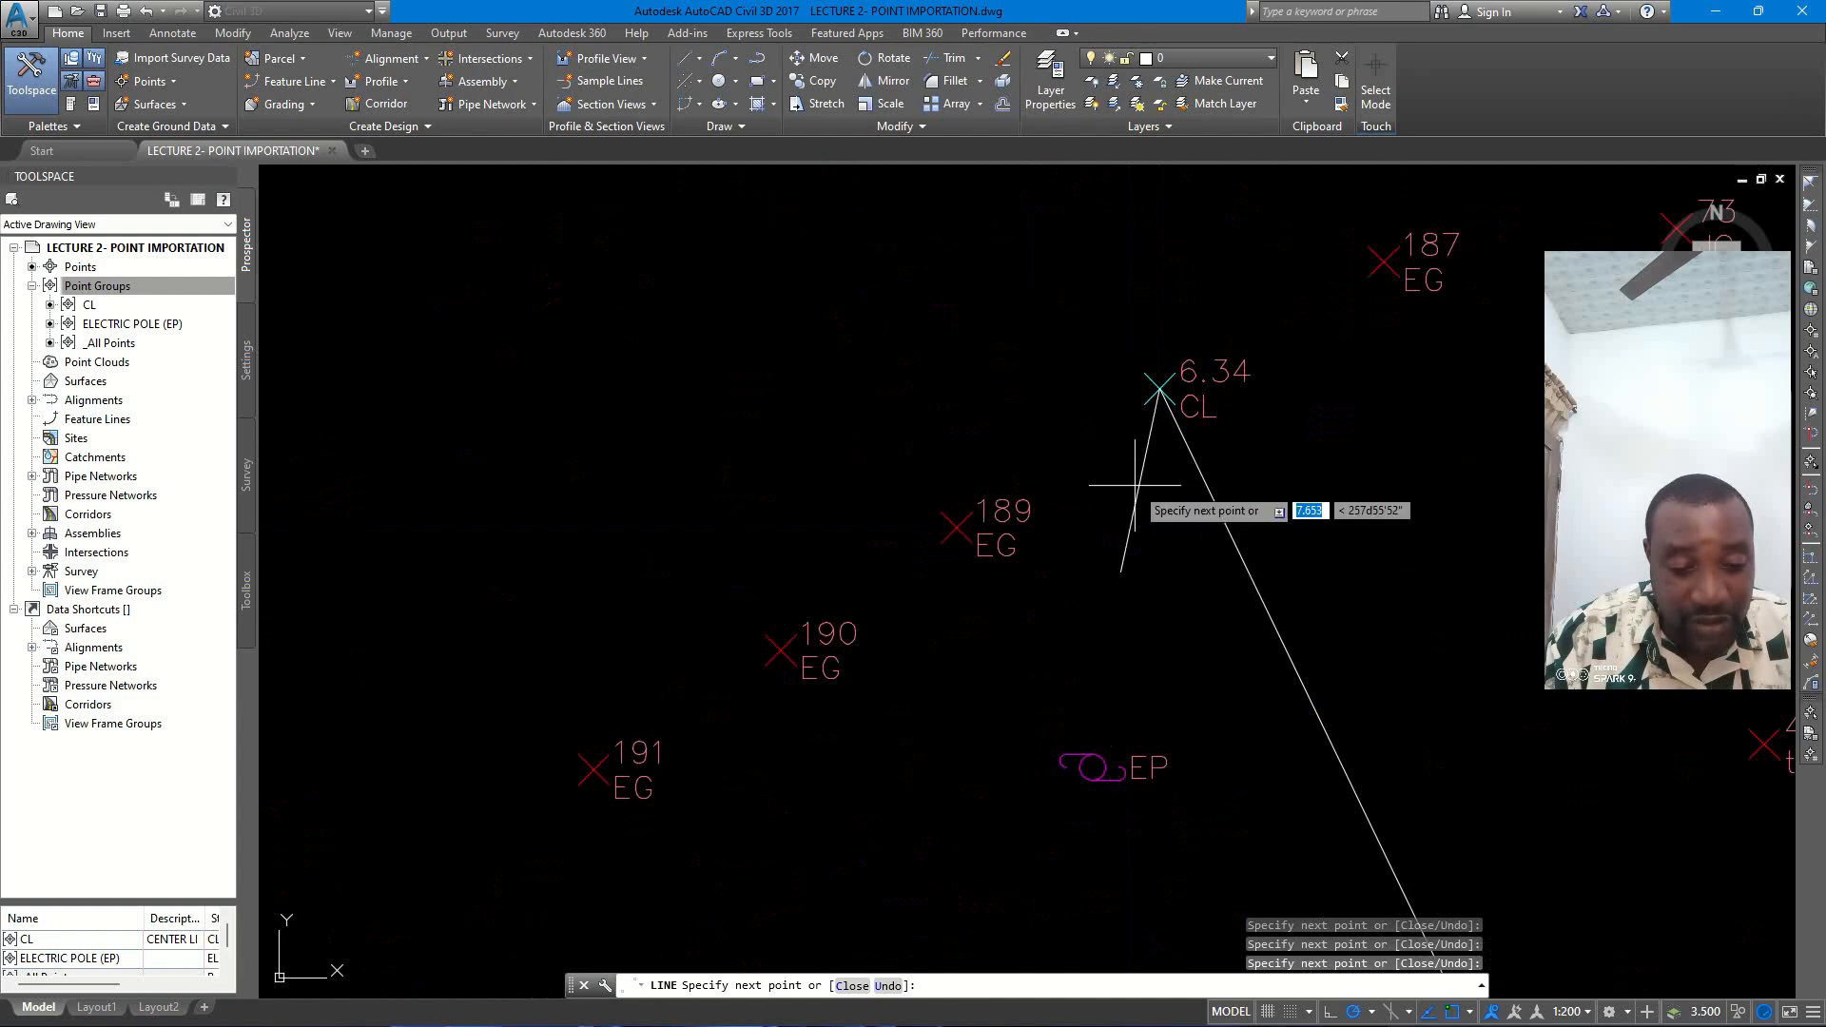
pyautogui.scroll(-5, 1159, 416)
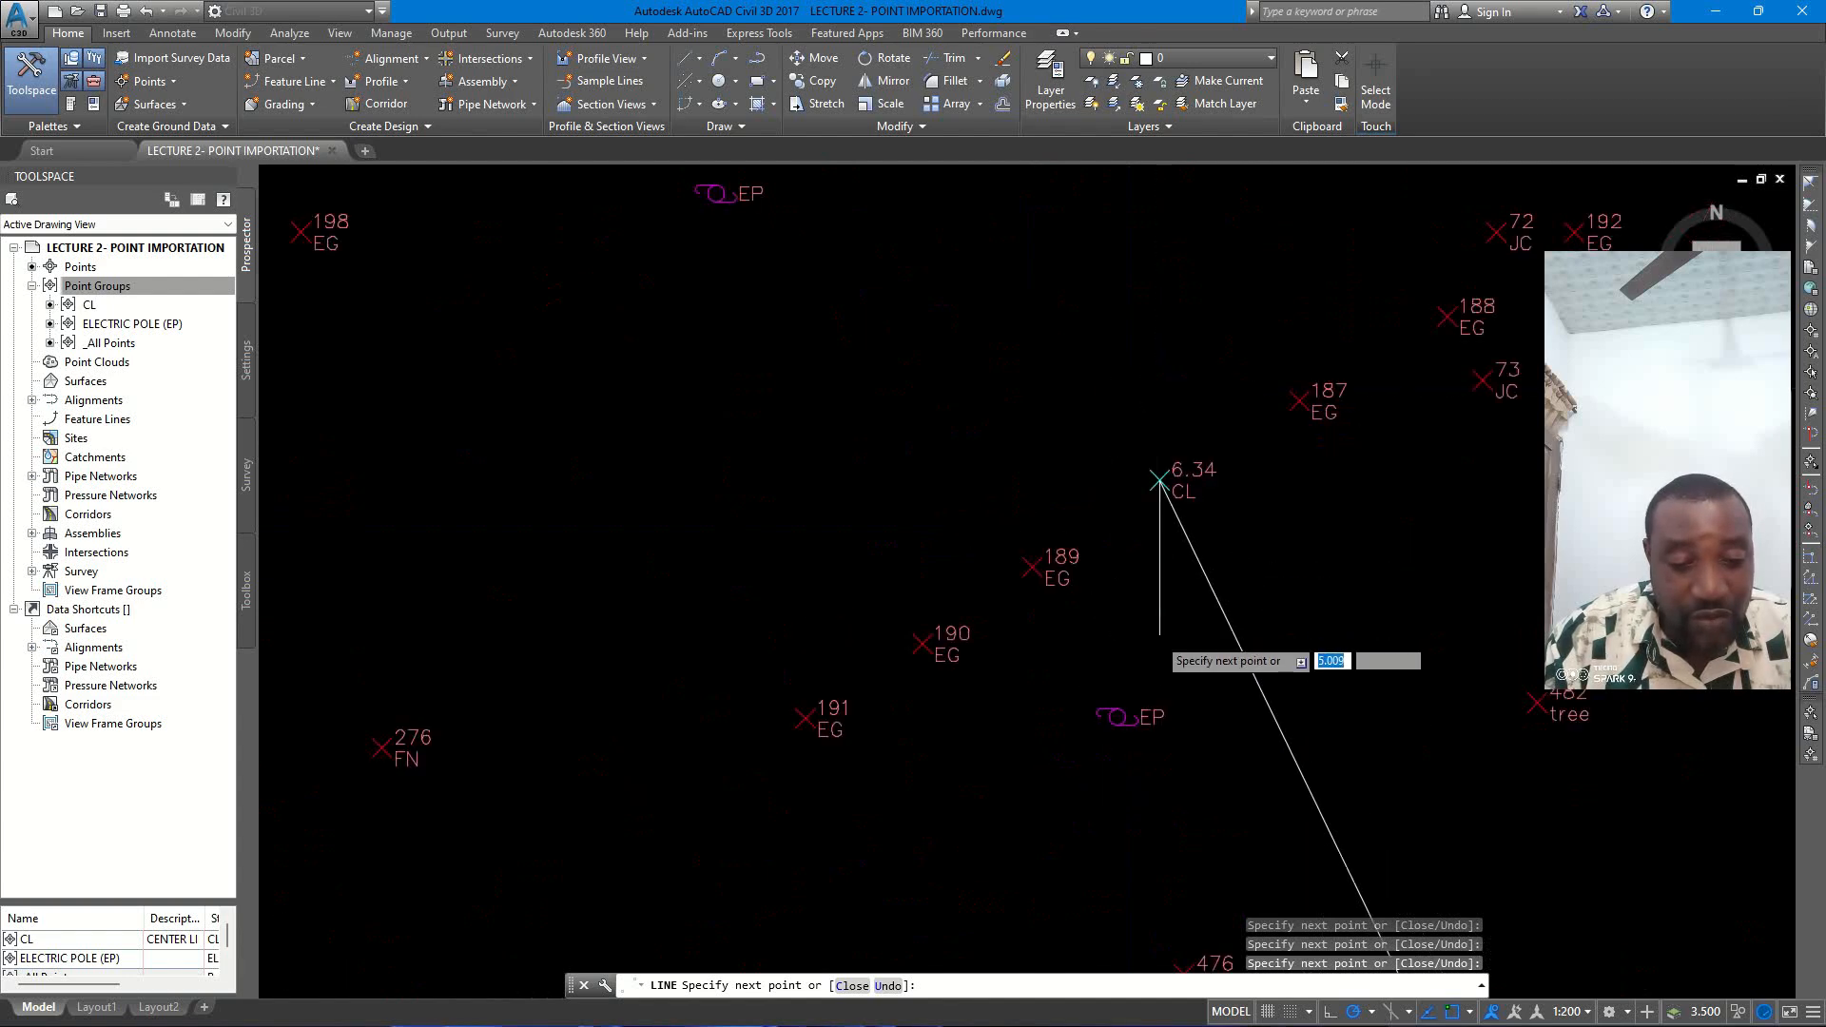
pyautogui.scroll(5, 1024, 435)
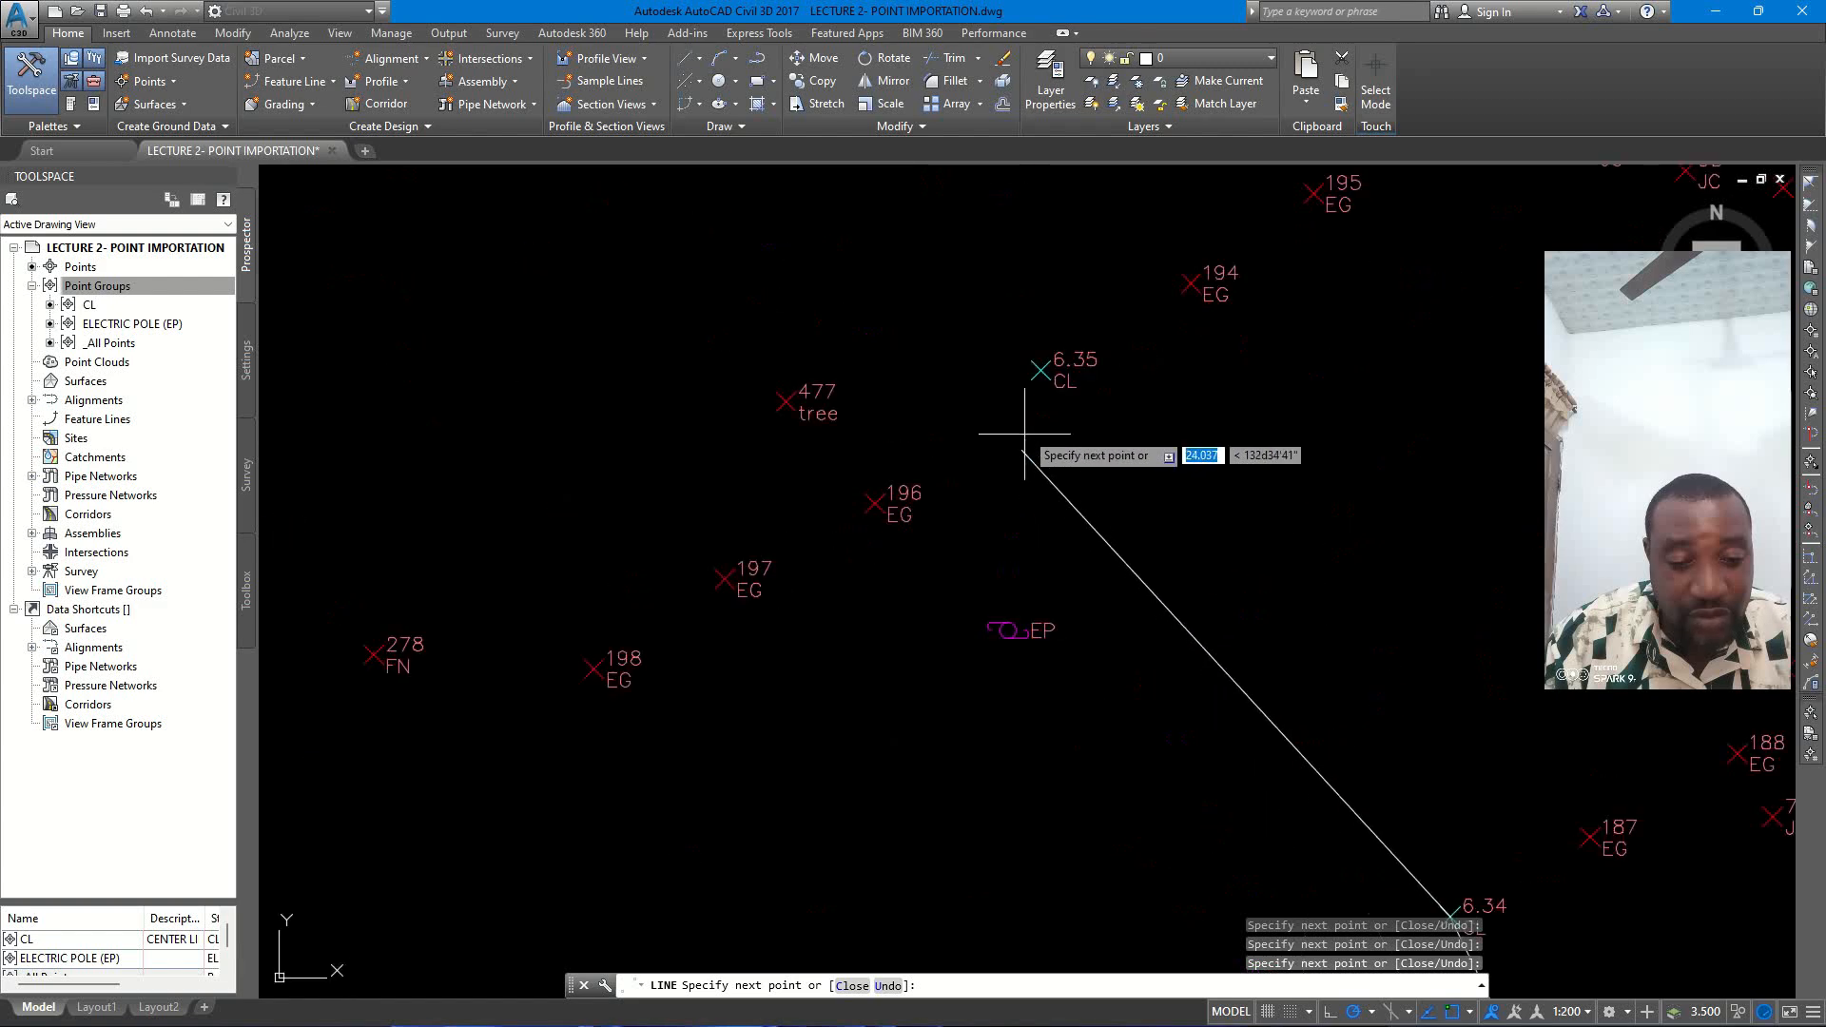
pyautogui.click(1039, 371)
# - Extend the centre line northwest from the 6.35 point through the CL points labelled 6.37 and 6.42
pyautogui.scroll(-5, 1160, 561)
pyautogui.click(957, 288)
pyautogui.scroll(6, 957, 288)
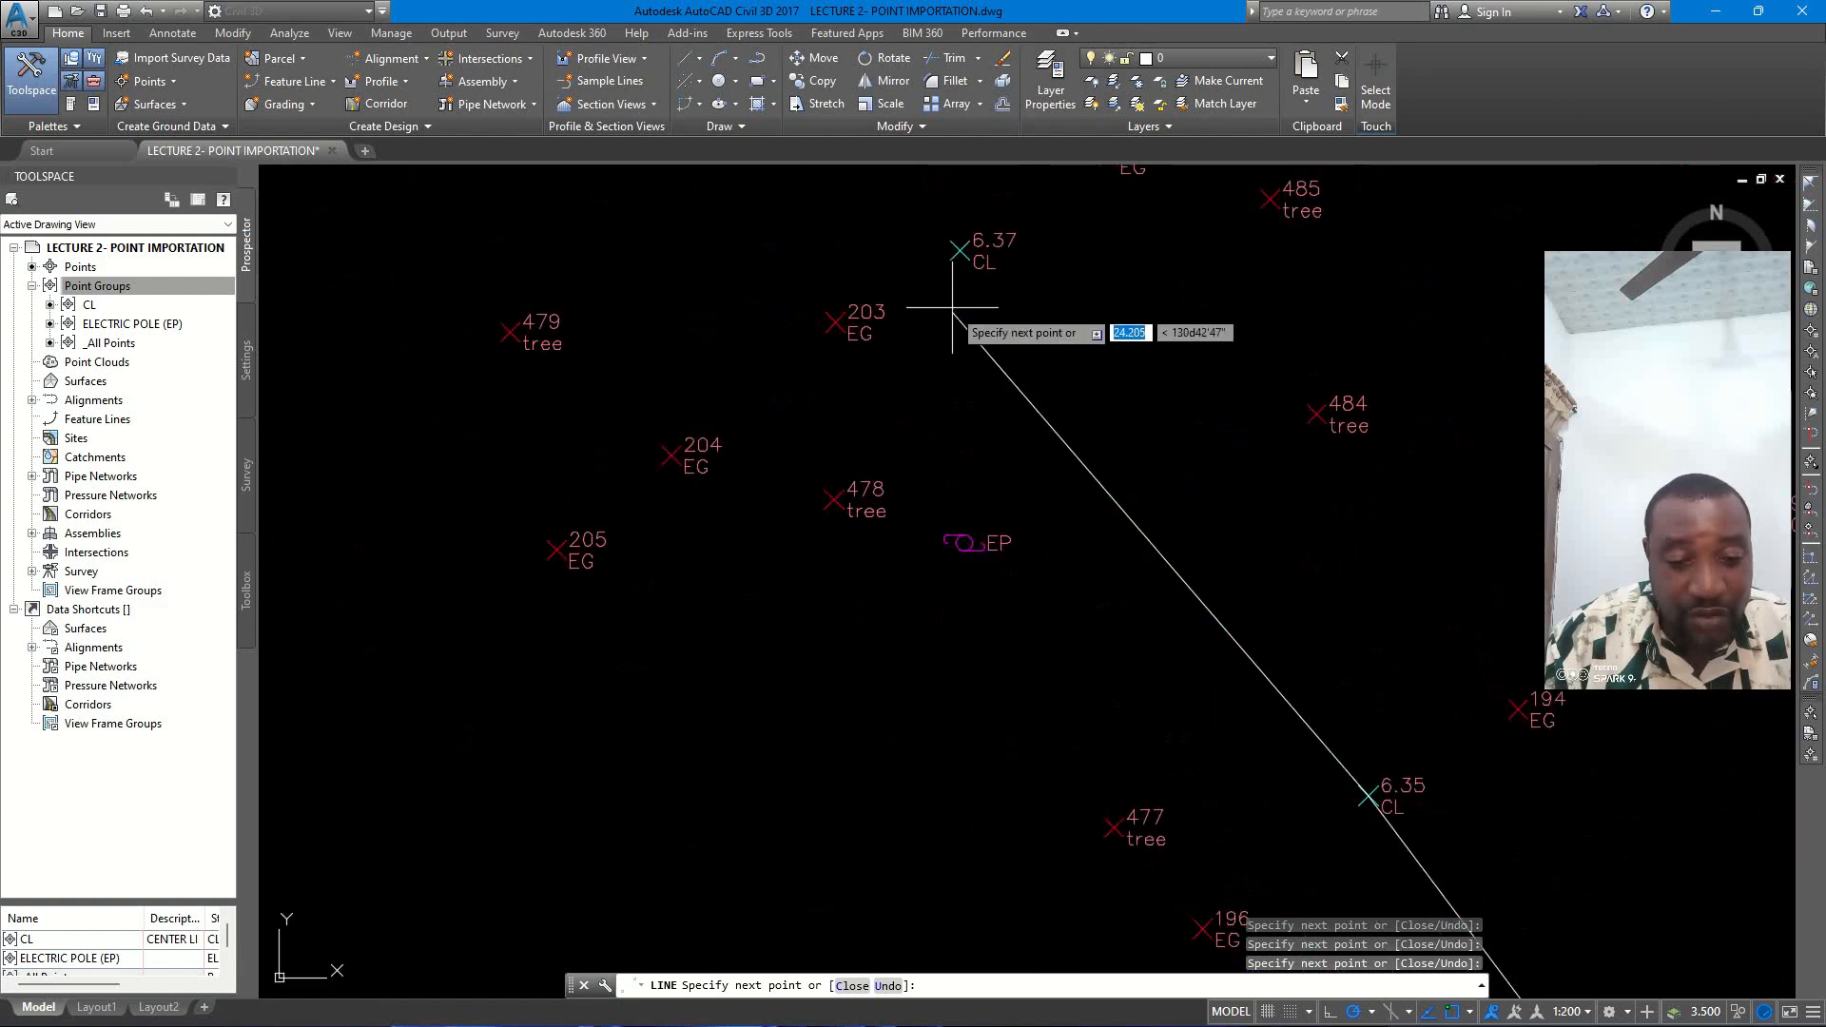
pyautogui.scroll(-5, 1083, 544)
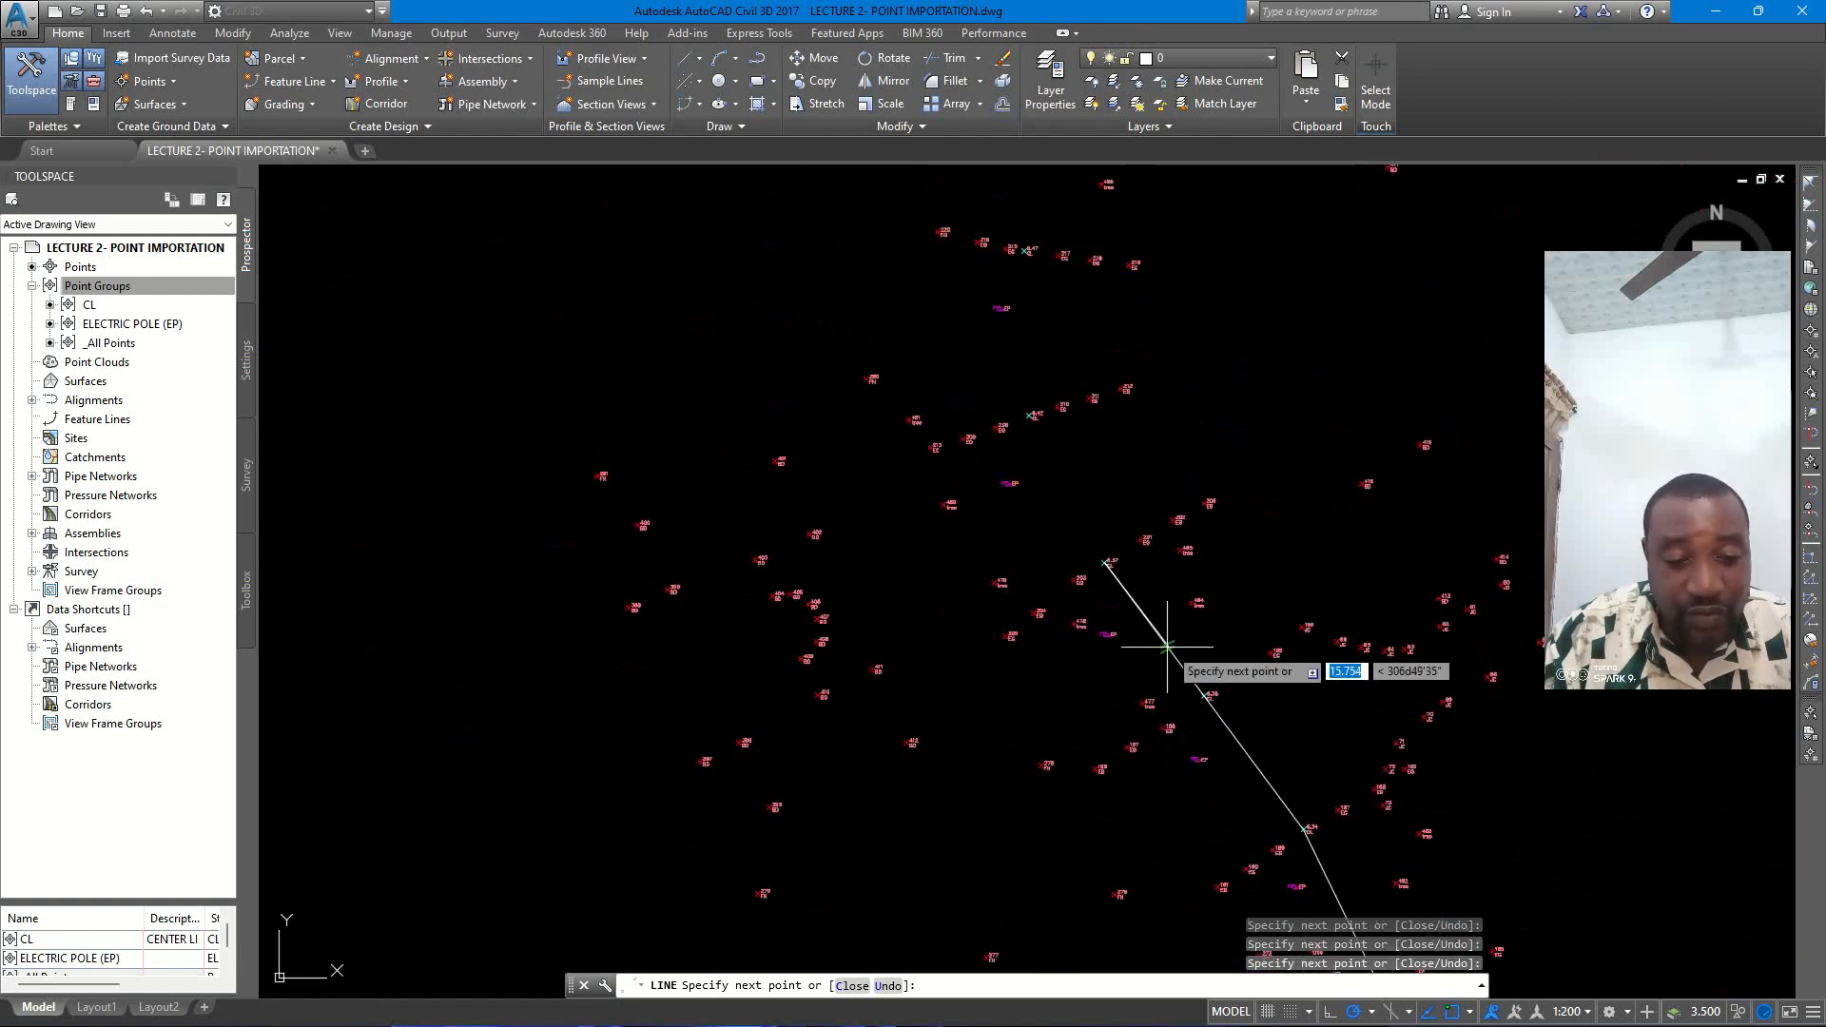
pyautogui.scroll(3, 998, 418)
pyautogui.scroll(4, 938, 316)
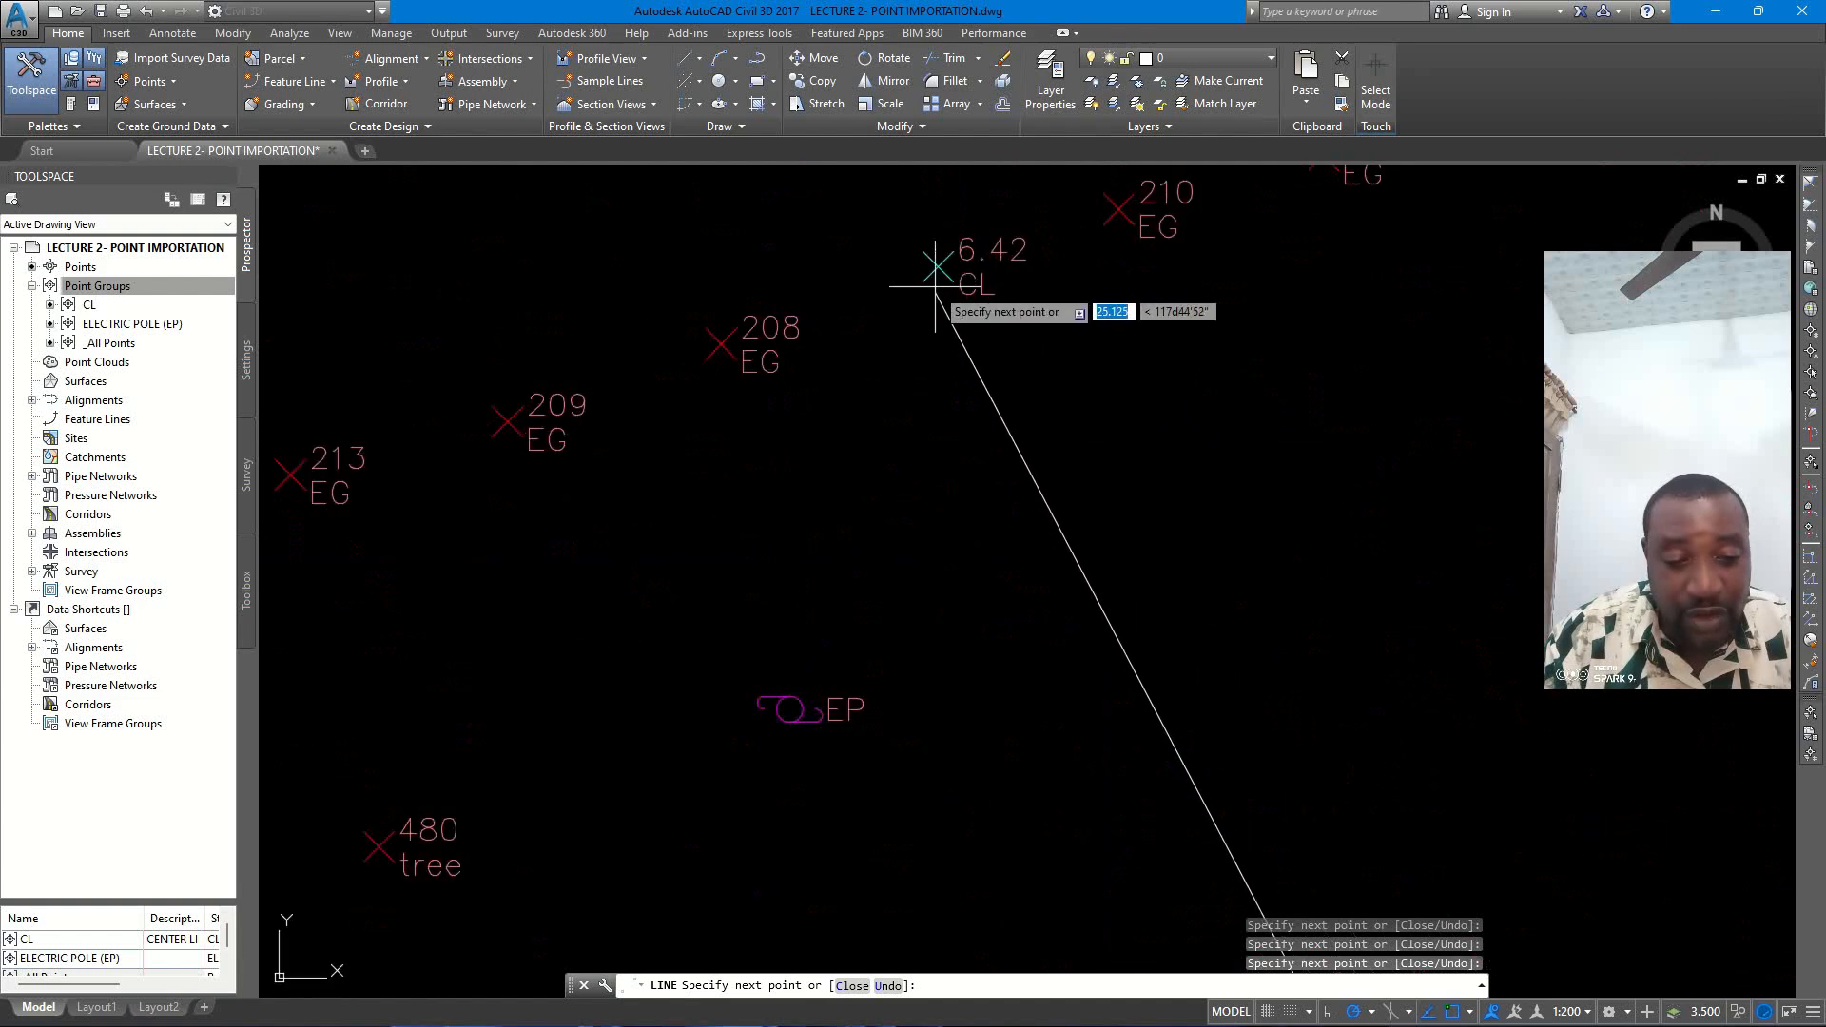
pyautogui.click(938, 297)
# - Extend the centre line north from the 6.42 point to the CL point labelled 6.47
pyautogui.scroll(-4, 945, 326)
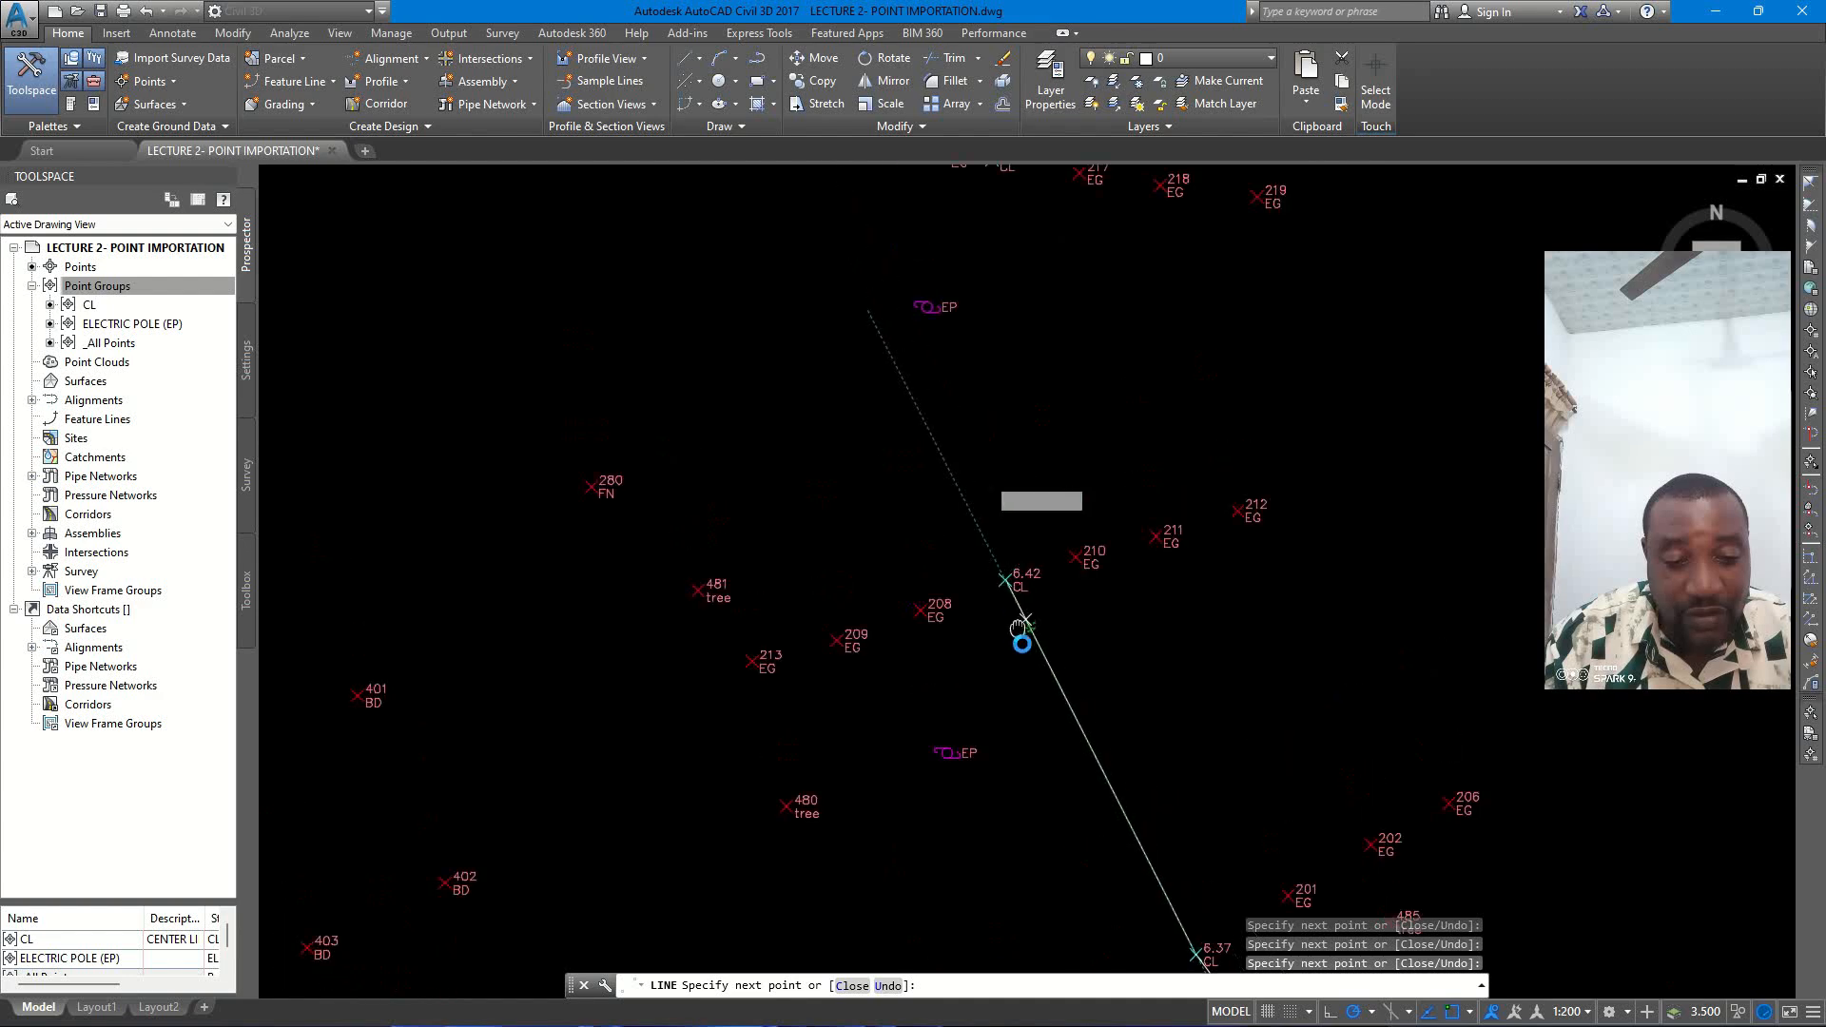
pyautogui.scroll(-4, 1012, 580)
pyautogui.scroll(4, 1007, 406)
pyautogui.scroll(3, 1008, 406)
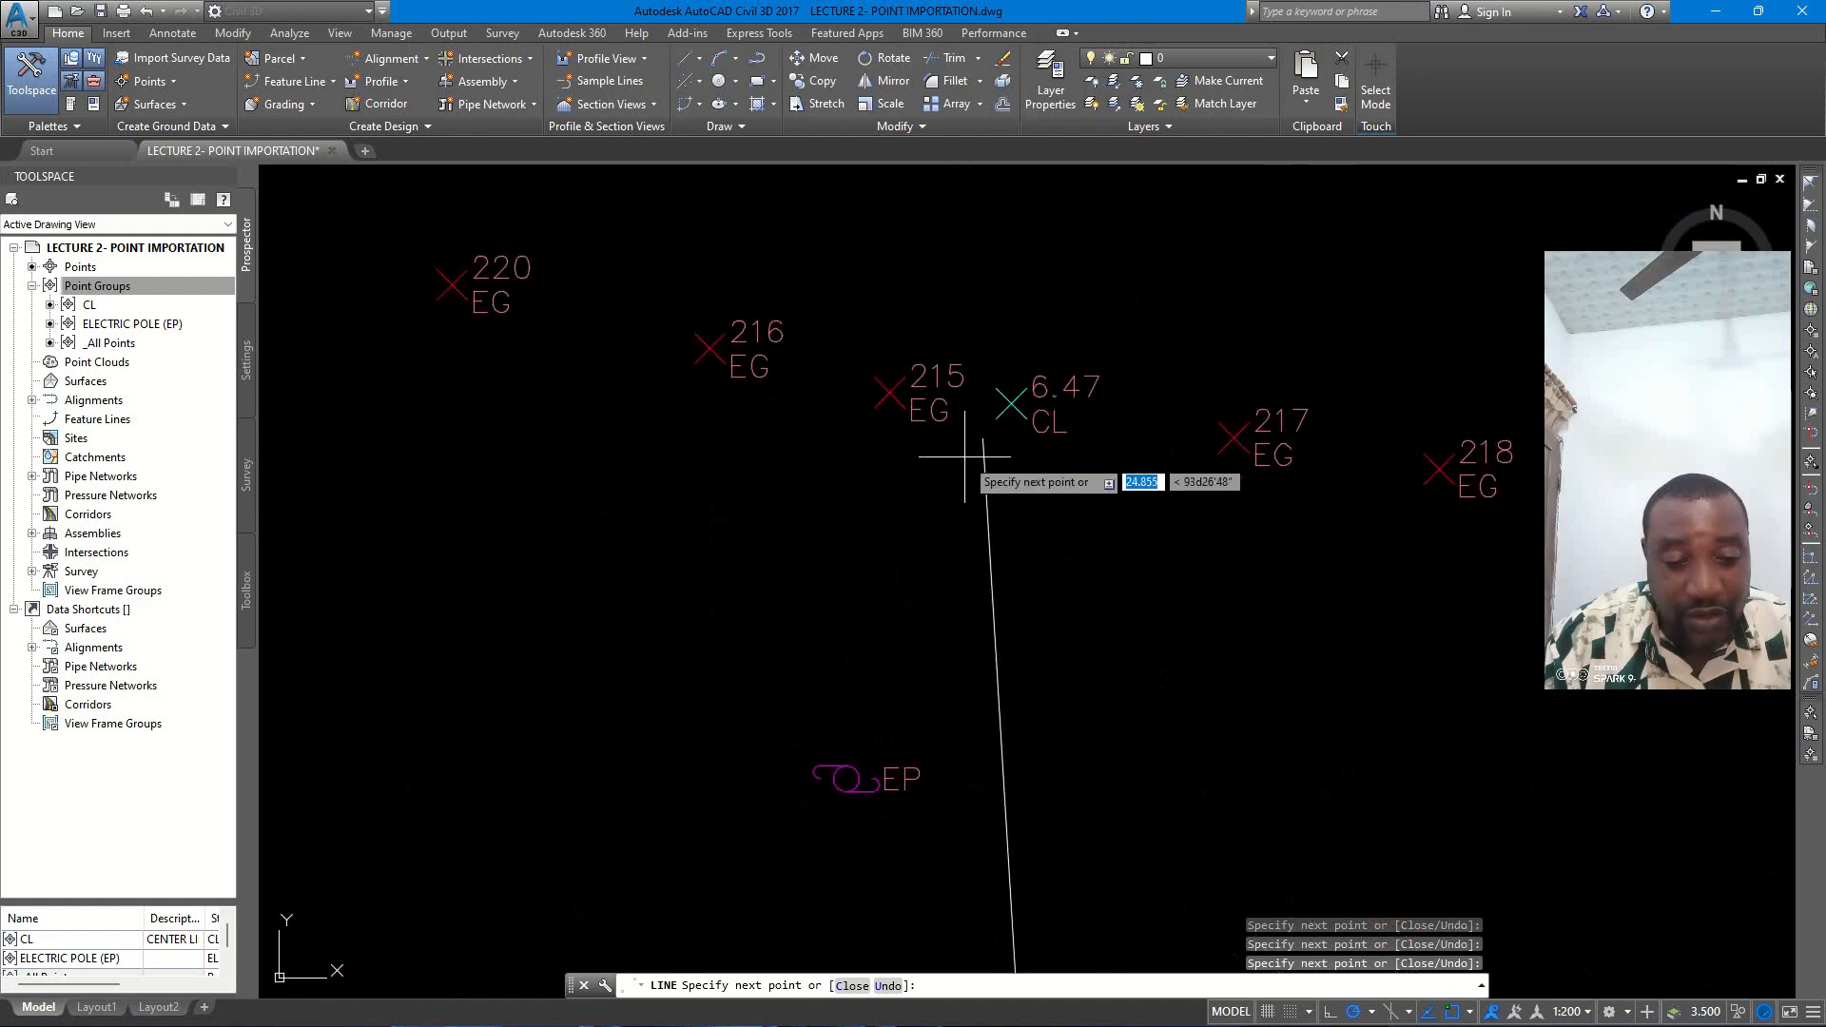
# - Continue the road centreline through the CL points with elevations 6.47, 6.54 and 6.55
pyautogui.click(1007, 406)
pyautogui.scroll(-3, 1004, 399)
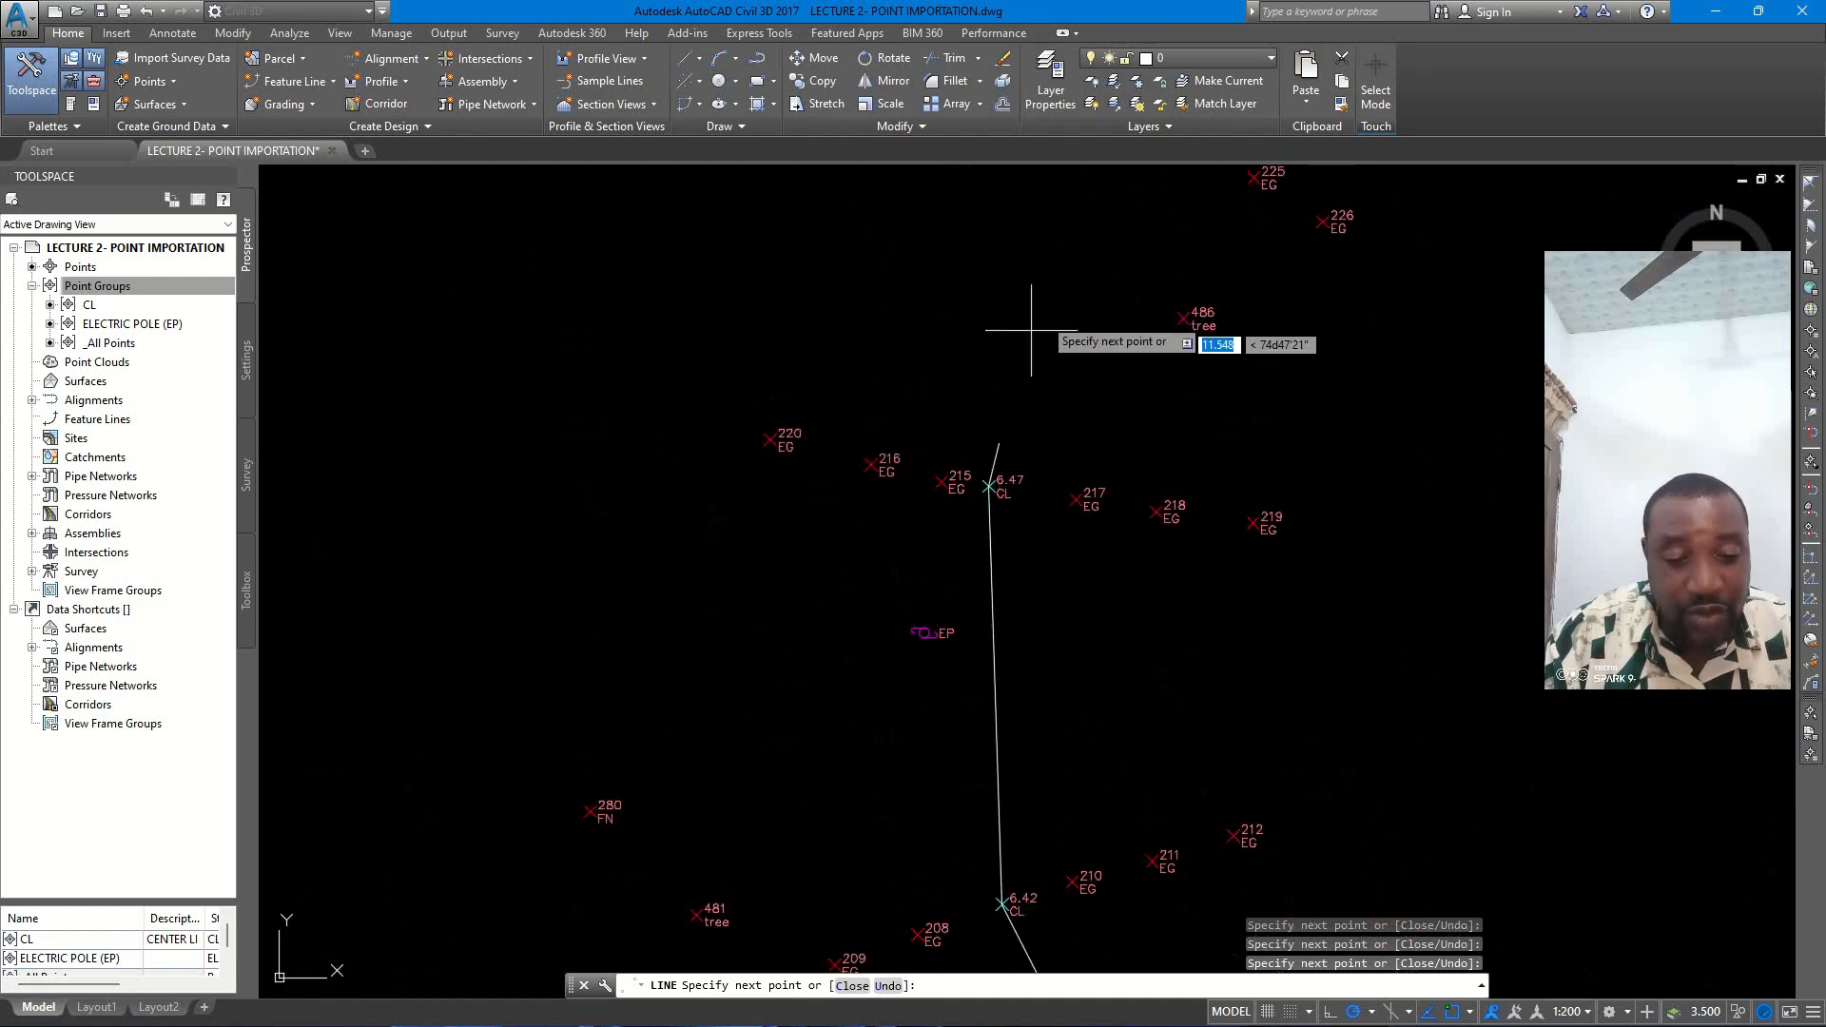
pyautogui.scroll(2, 1062, 360)
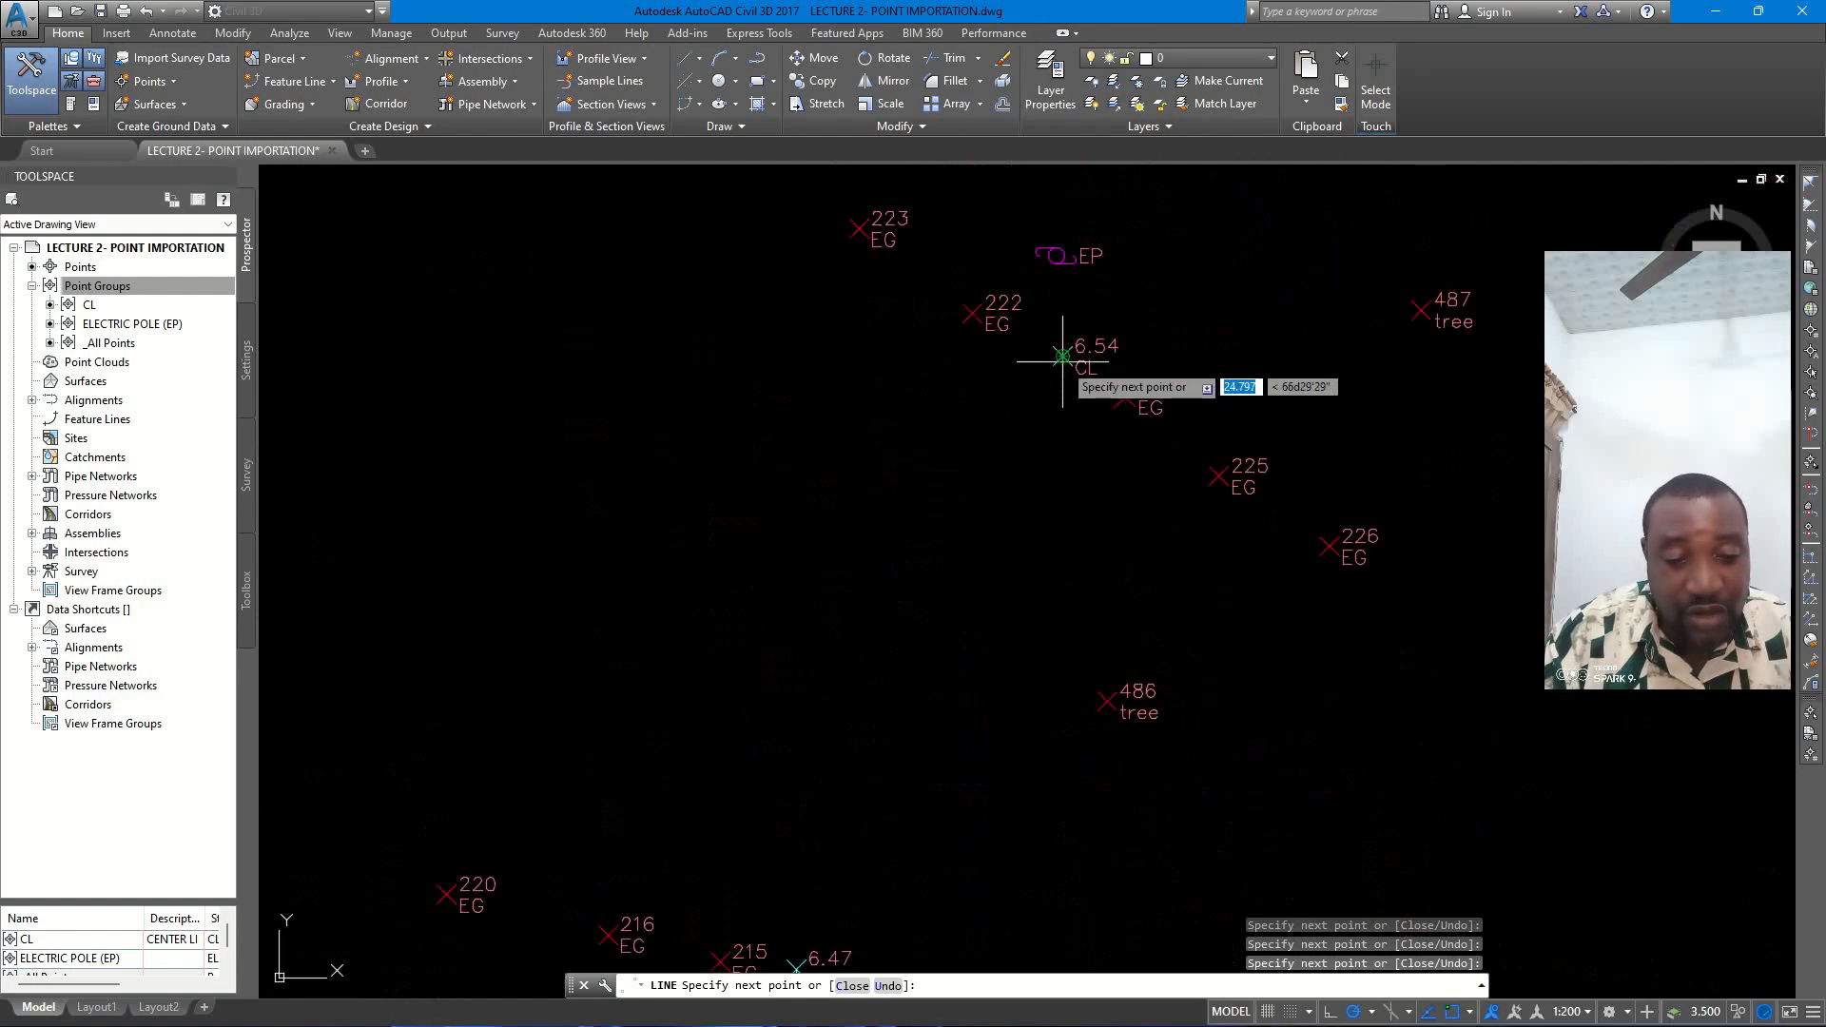
pyautogui.click(1047, 378)
pyautogui.scroll(-3, 1041, 400)
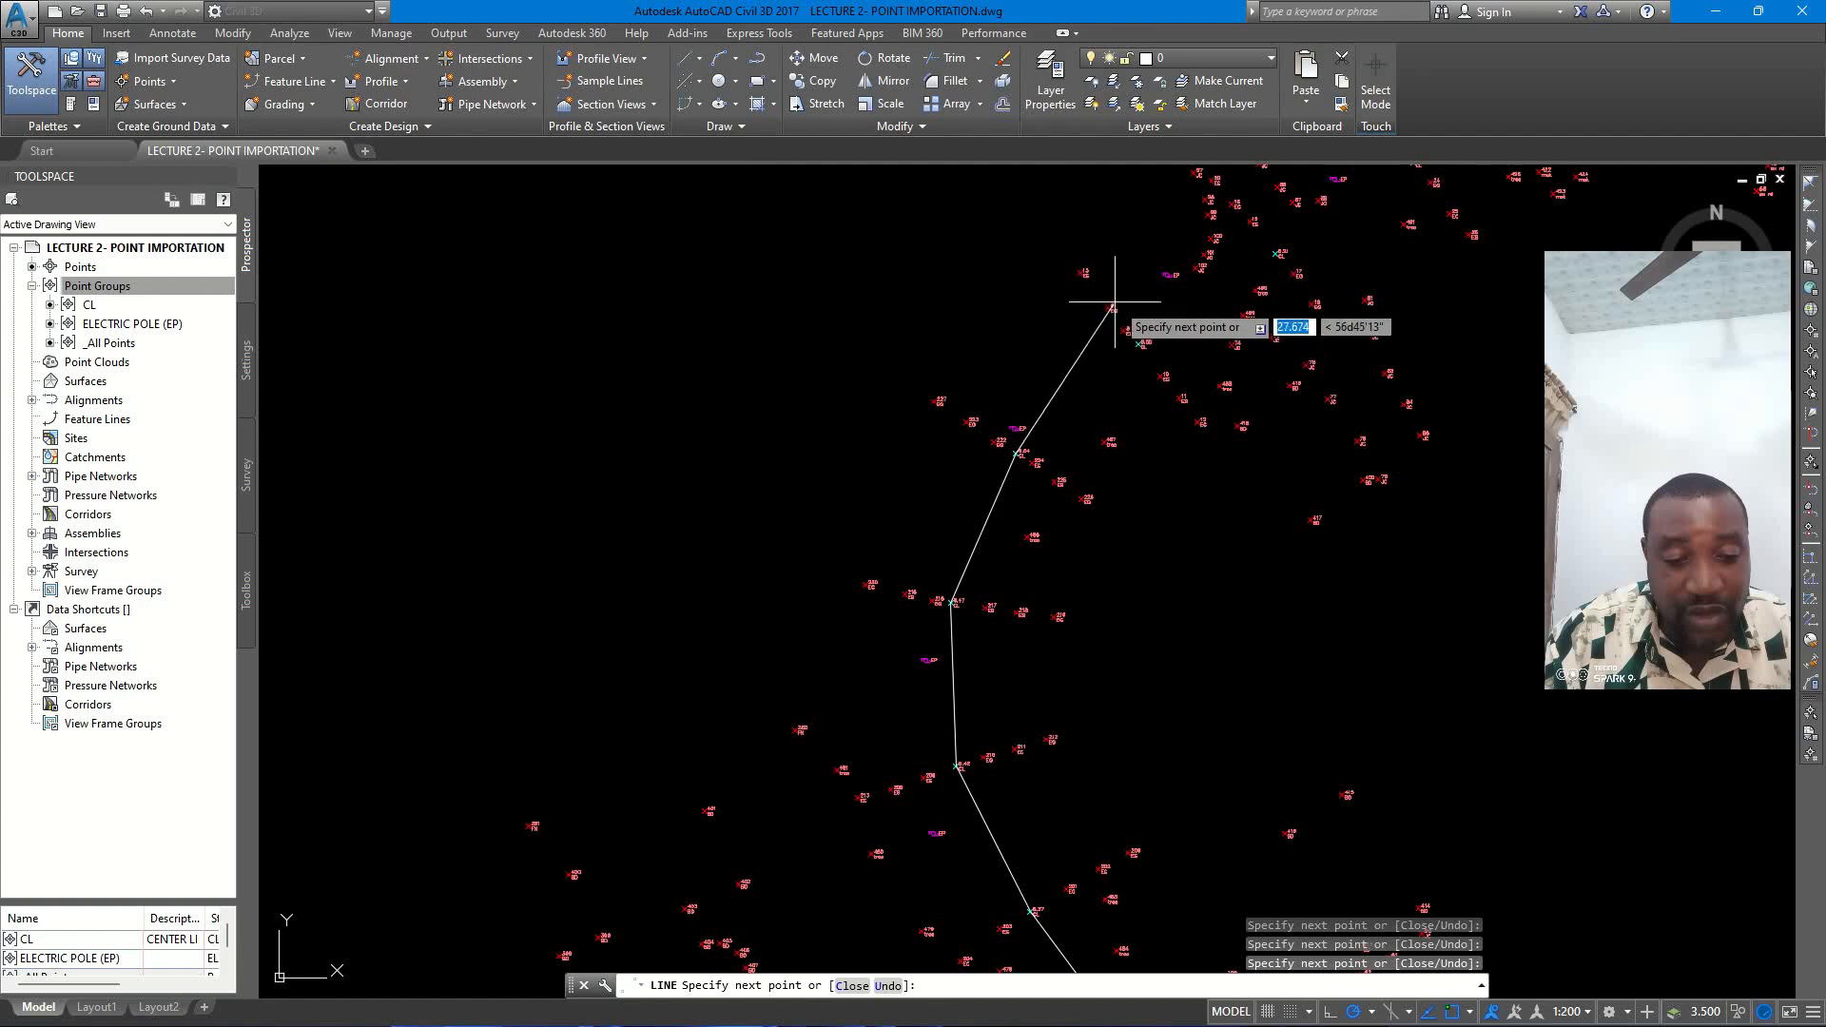
pyautogui.scroll(3, 1121, 375)
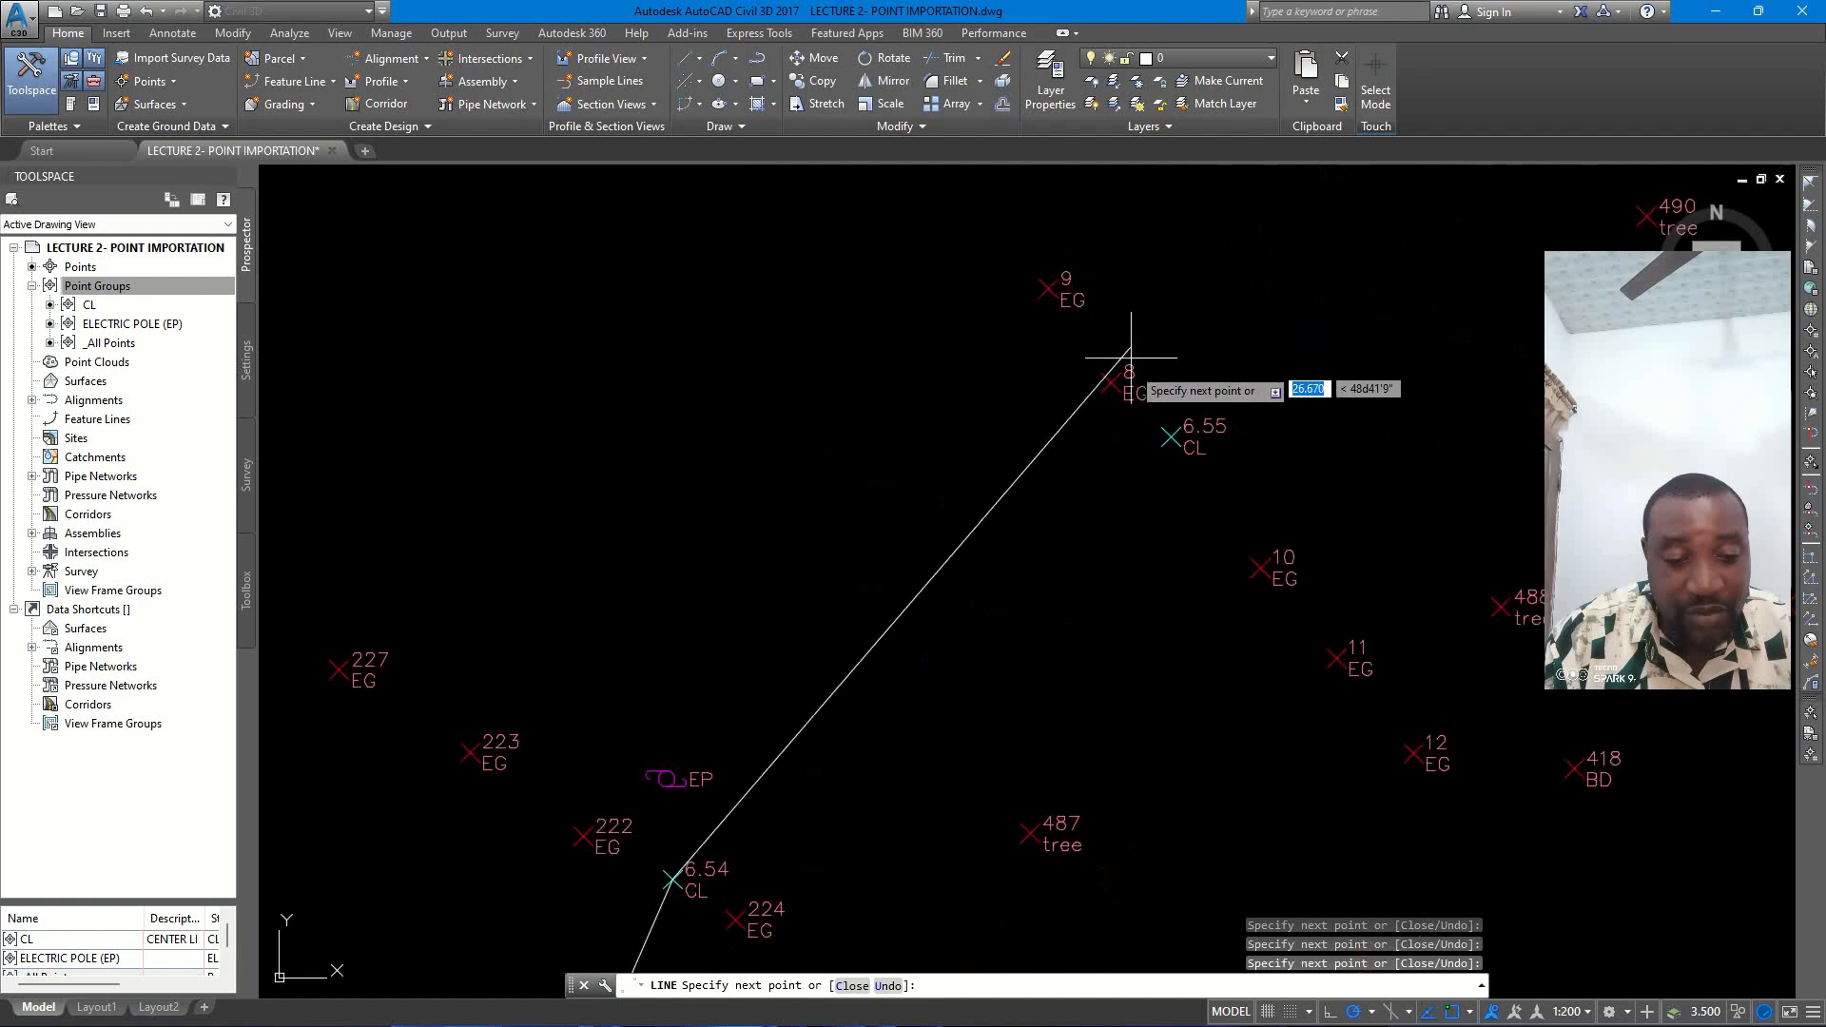
pyautogui.click(1188, 475)
pyautogui.scroll(-3, 1189, 480)
# - Extend the centreline northeast through the two consecutive 6.21 CL points to the 6.23 CL point
pyautogui.scroll(5, 1132, 437)
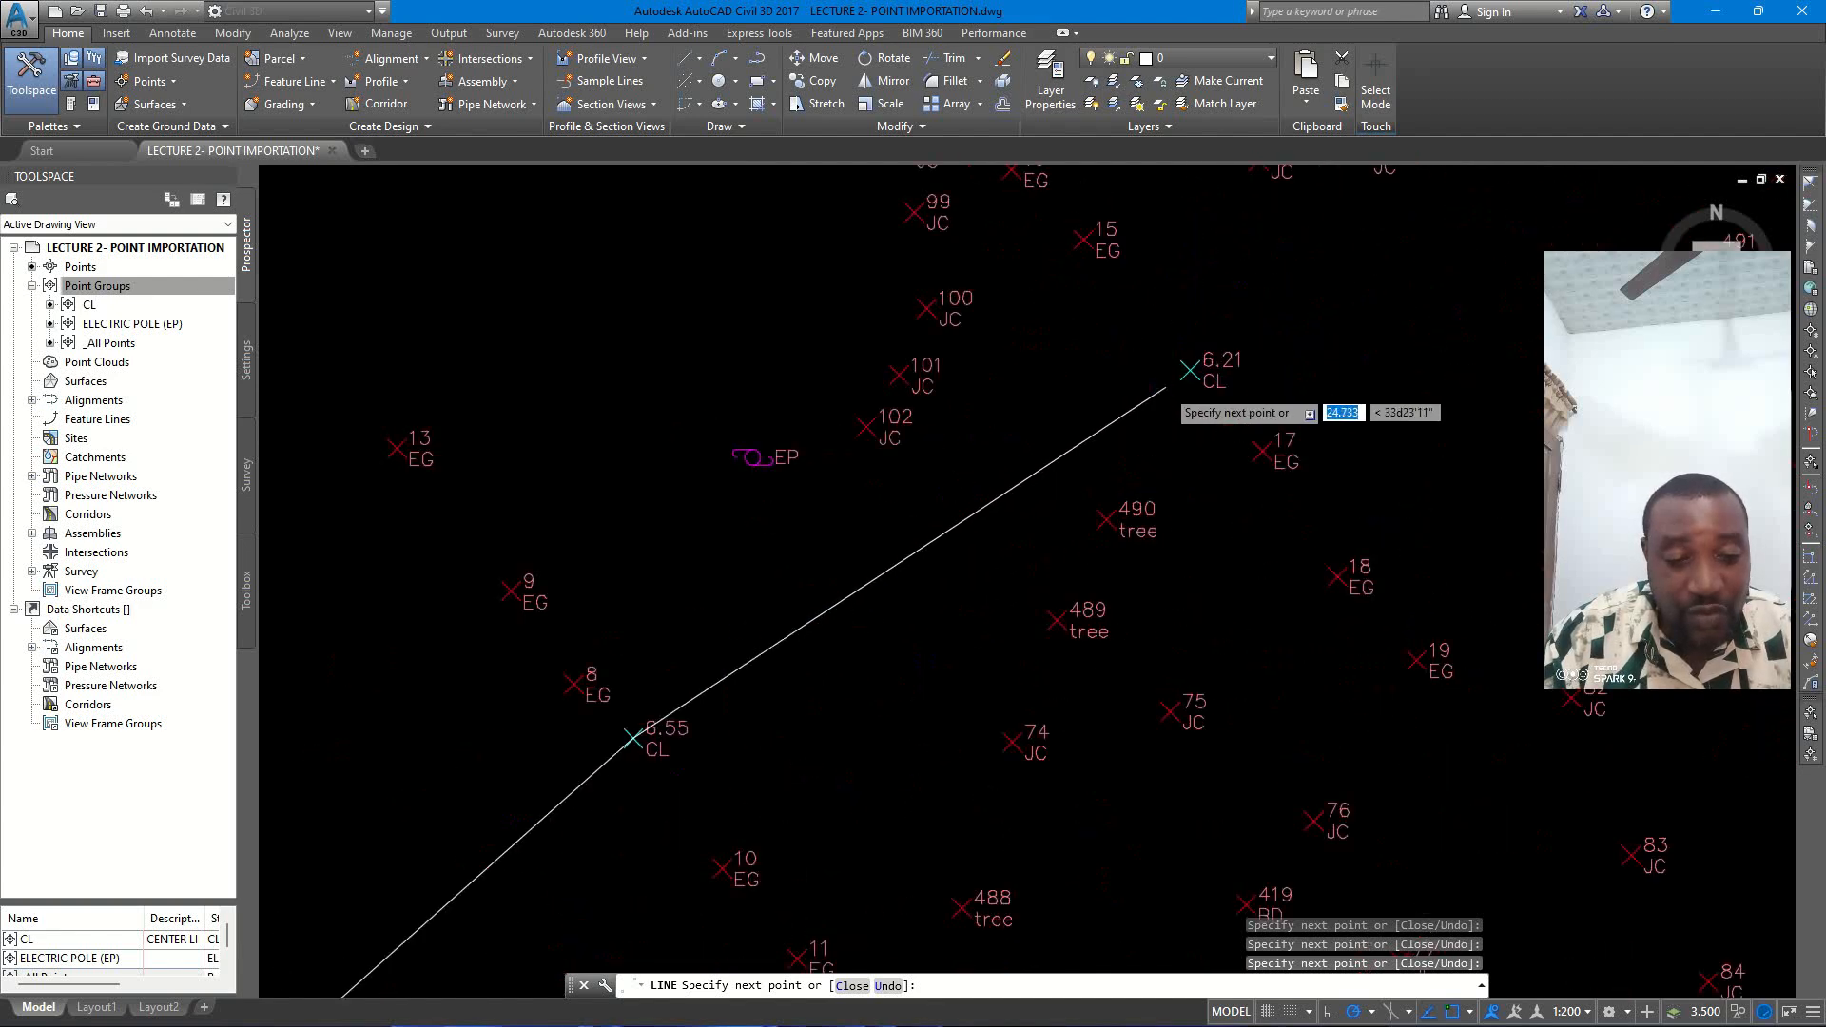
pyautogui.click(1205, 359)
pyautogui.scroll(-3, 1236, 352)
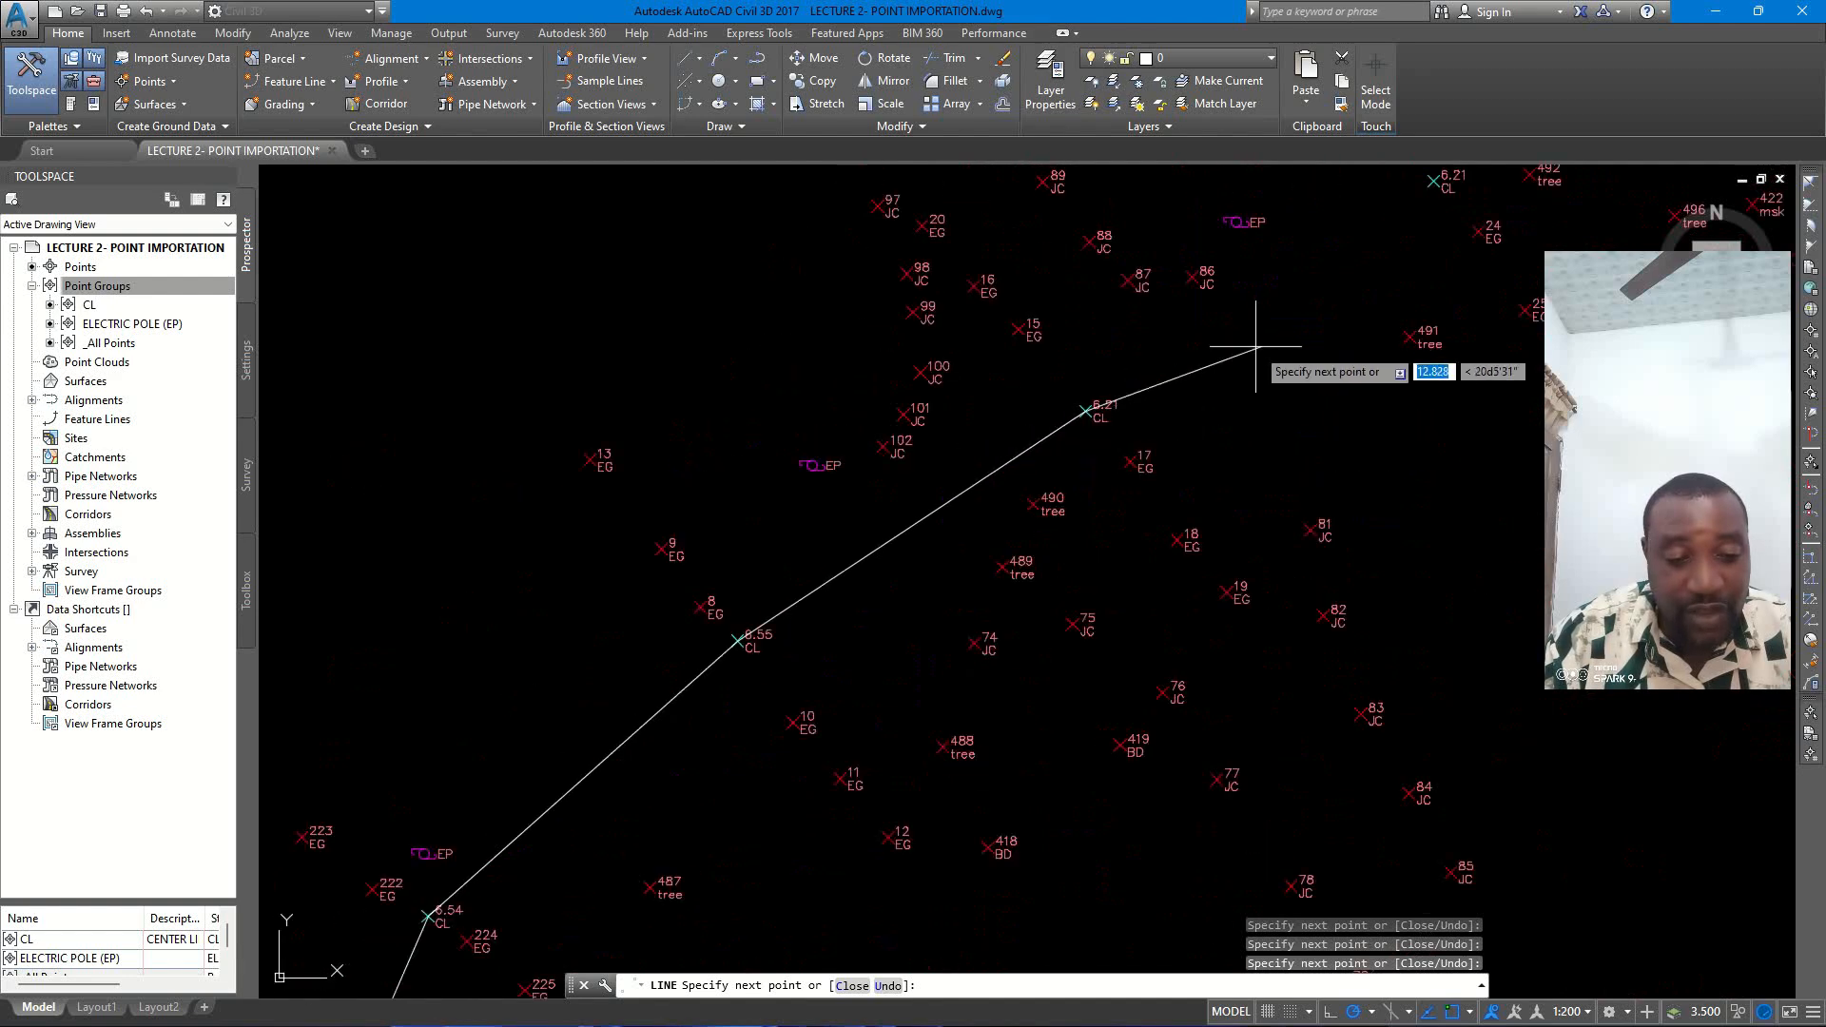
pyautogui.scroll(3, 1308, 285)
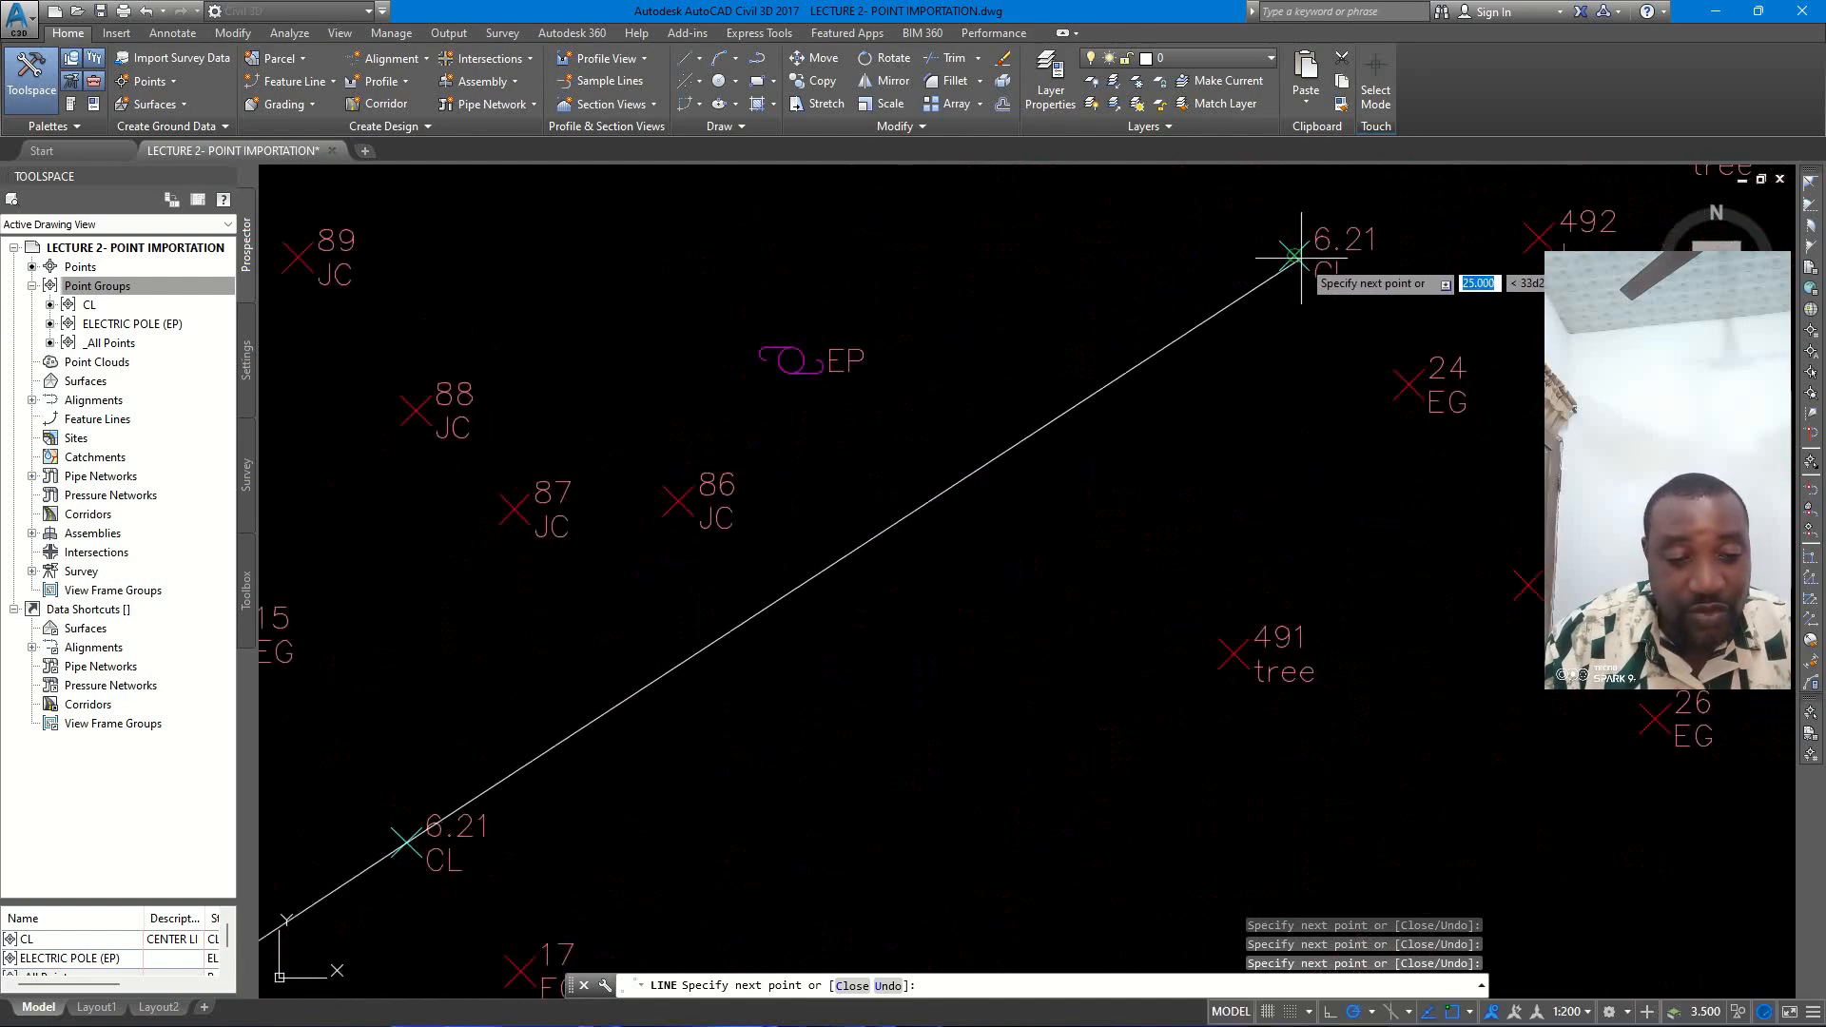
pyautogui.click(1300, 277)
pyautogui.scroll(-5, 1300, 276)
pyautogui.scroll(5, 1155, 405)
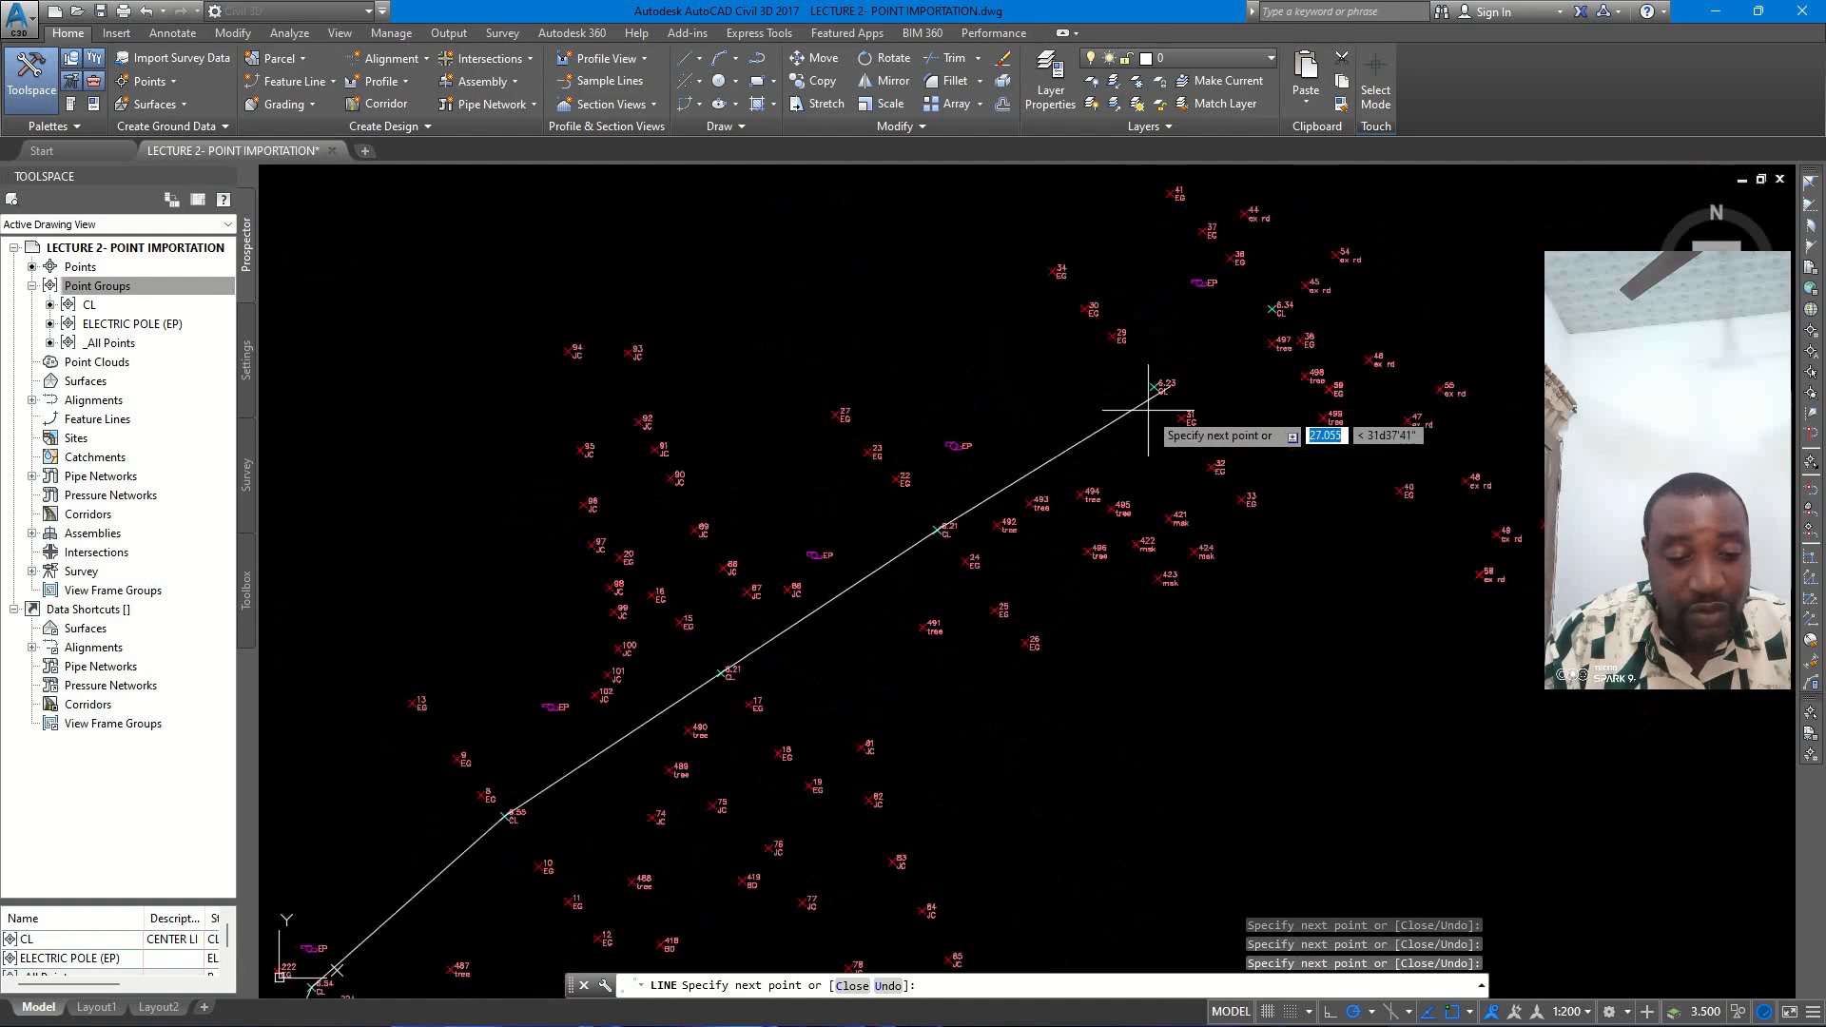
pyautogui.click(1205, 281)
pyautogui.scroll(-4, 1206, 281)
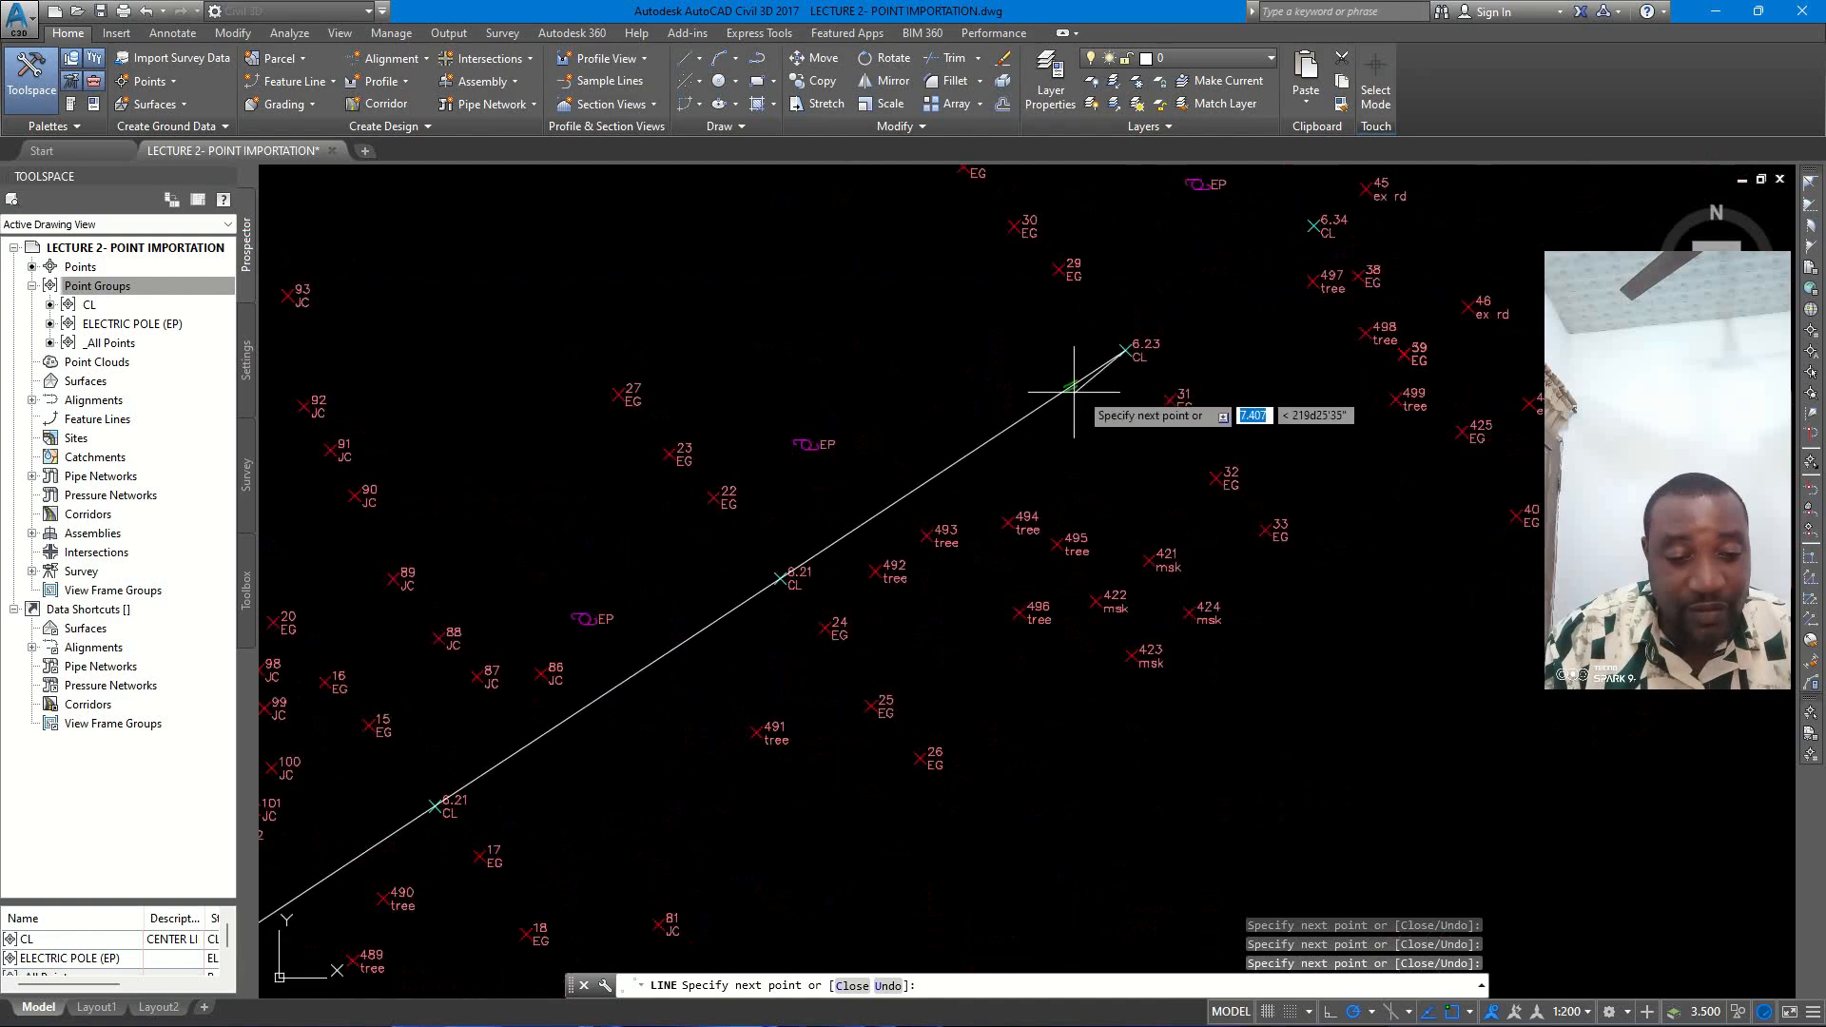
# - Draw the last centreline segment to the 6.34 CL point and end the Line command
pyautogui.scroll(8, 1198, 362)
pyautogui.scroll(-12, 966, 399)
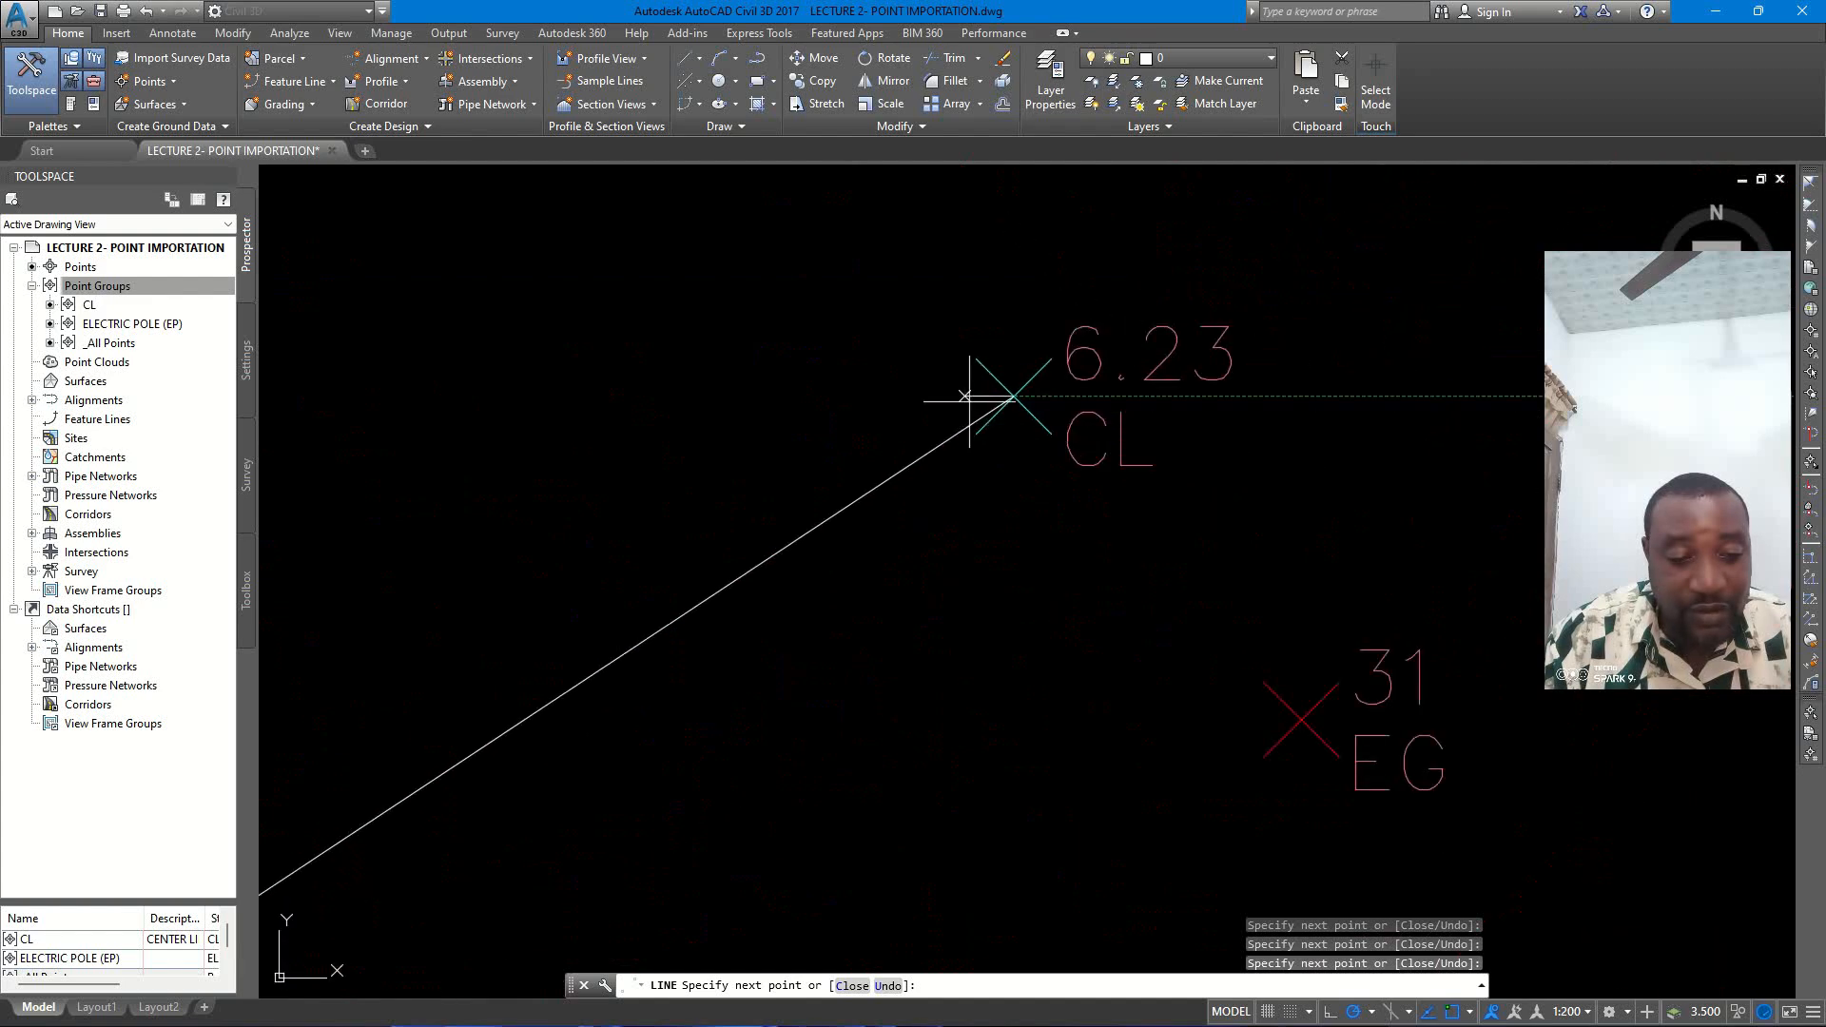
pyautogui.moveTo(1149, 288); pyautogui.dragTo(925, 498, button='middle')
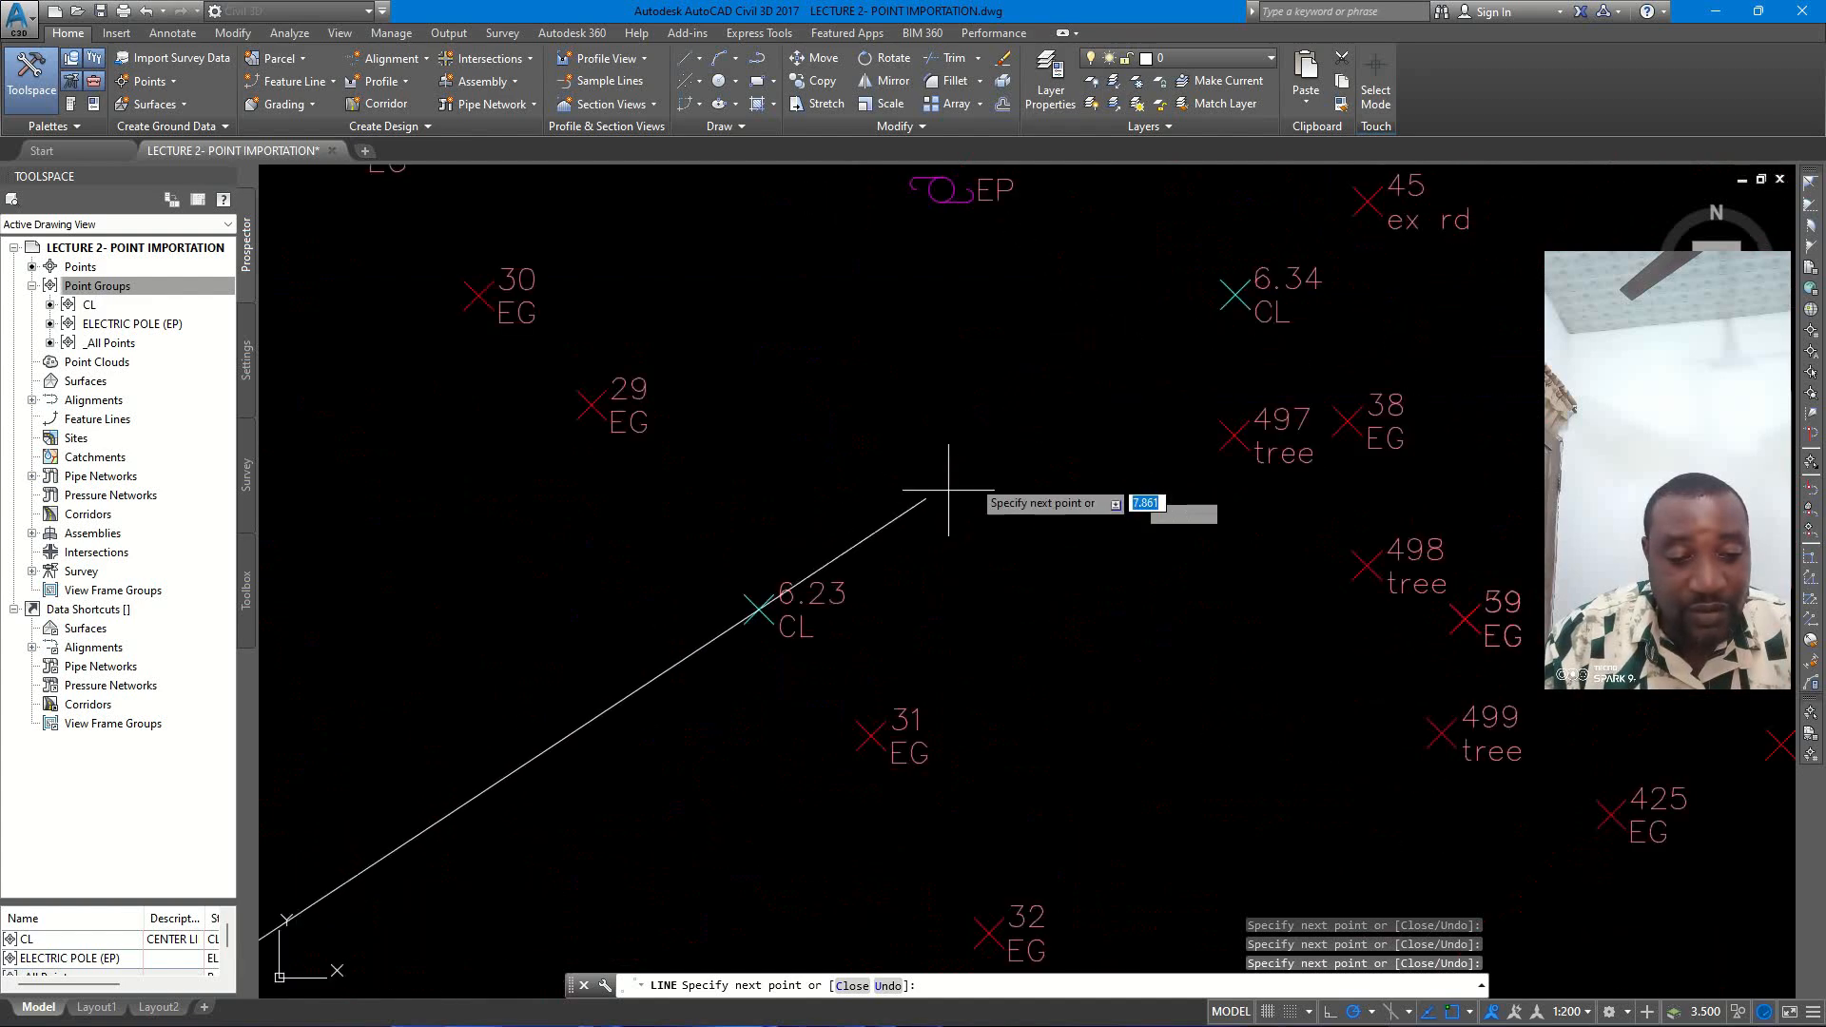
pyautogui.click(1233, 297)
pyautogui.scroll(-5, 951, 456)
pyautogui.click(1001, 427)
pyautogui.scroll(2, 1035, 445)
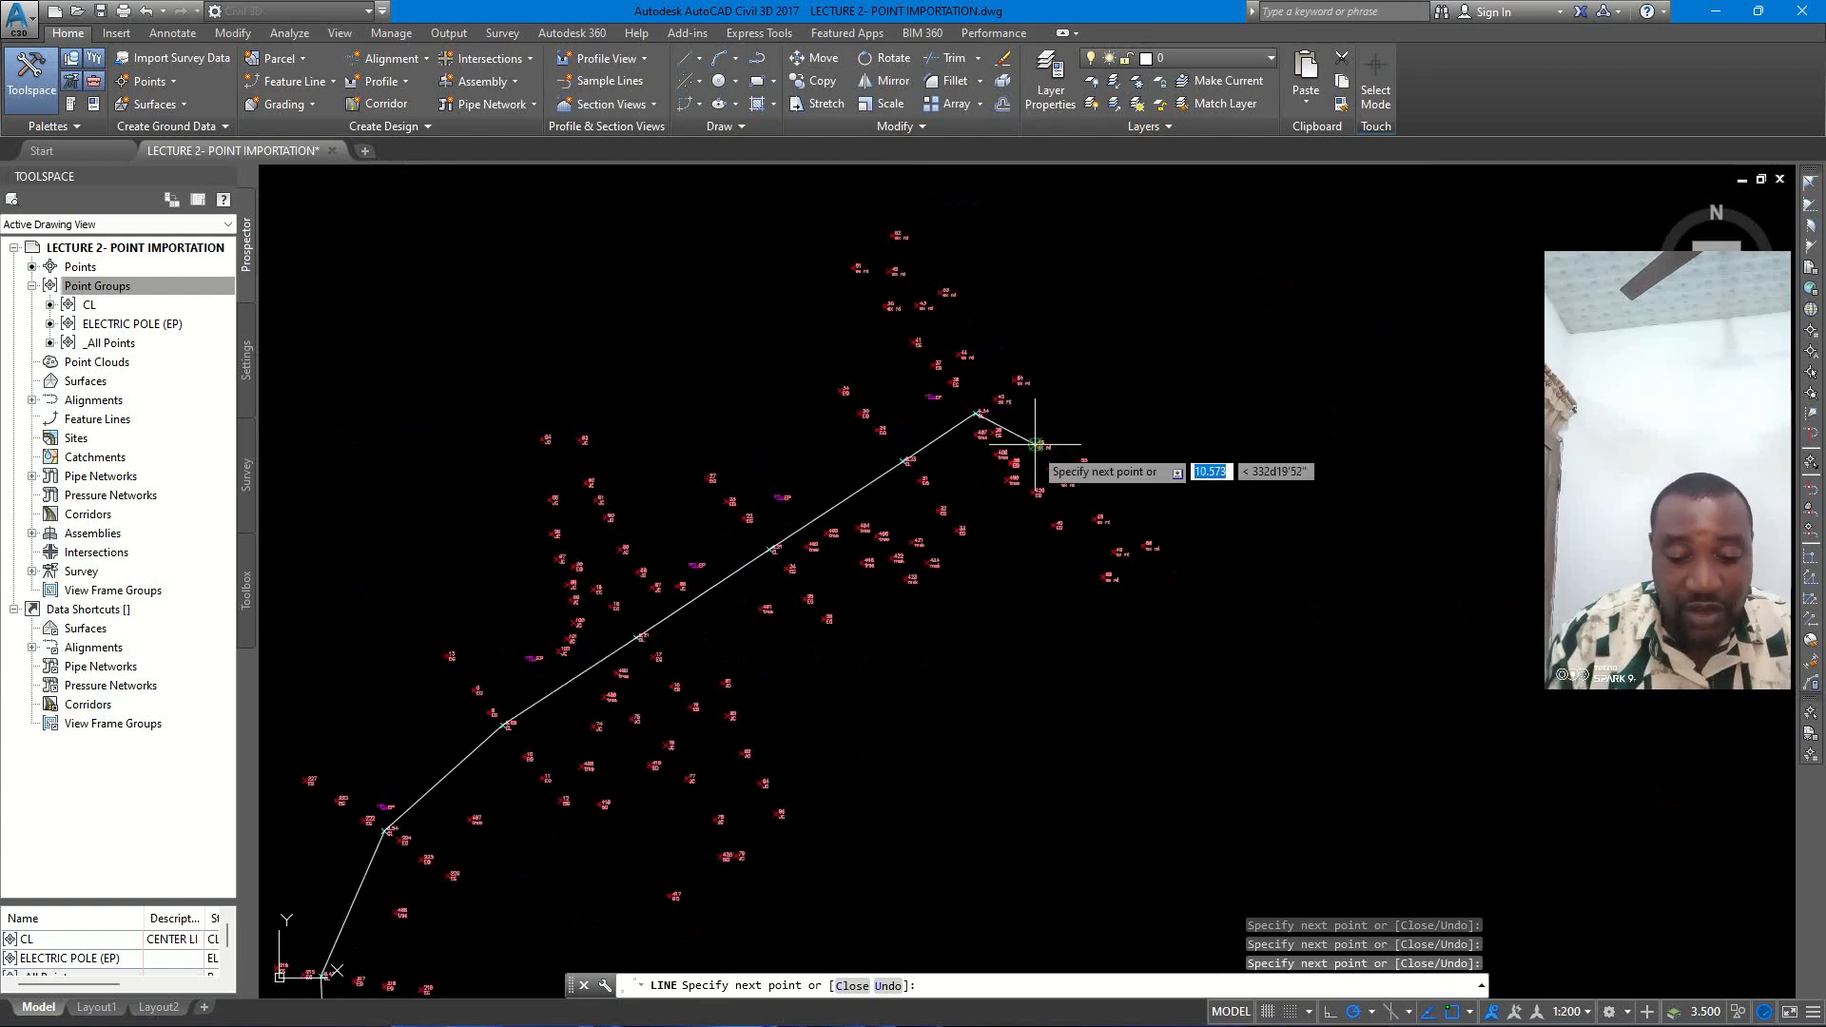
pyautogui.press('Escape')
pyautogui.scroll(-5, 1036, 444)
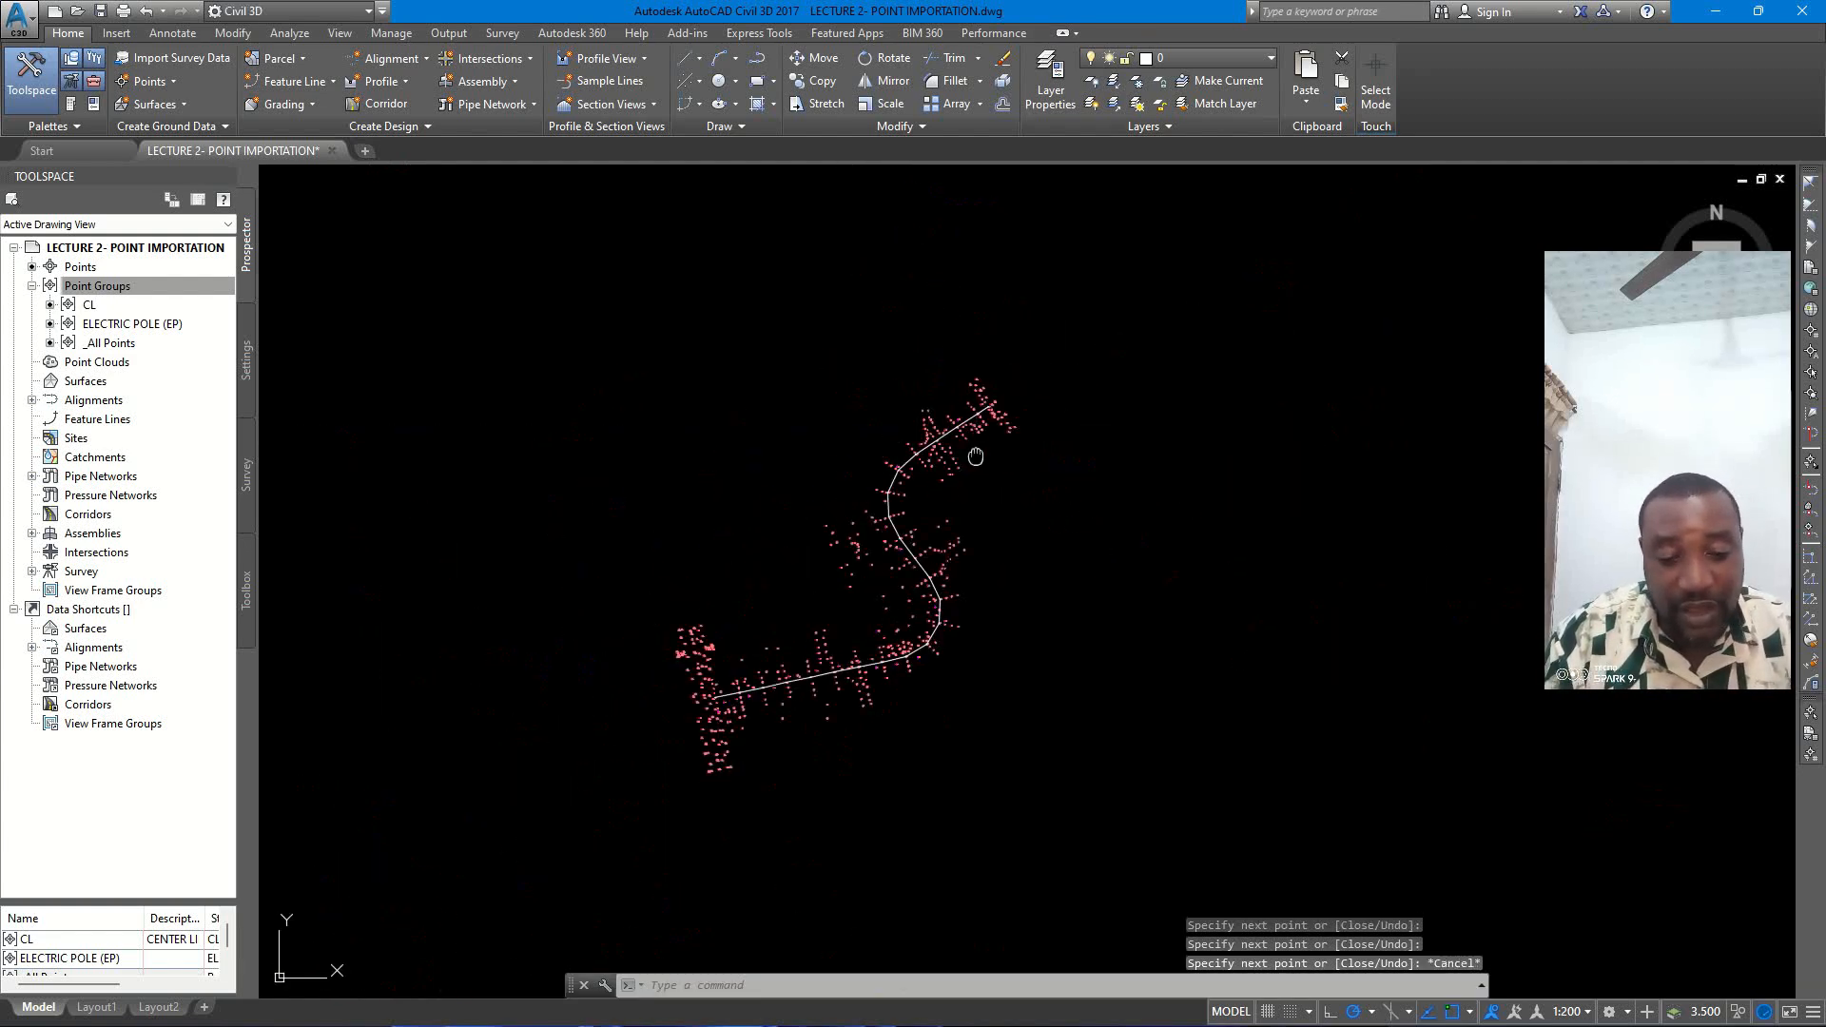
pyautogui.moveTo(970, 448); pyautogui.dragTo(1004, 361, button='middle')
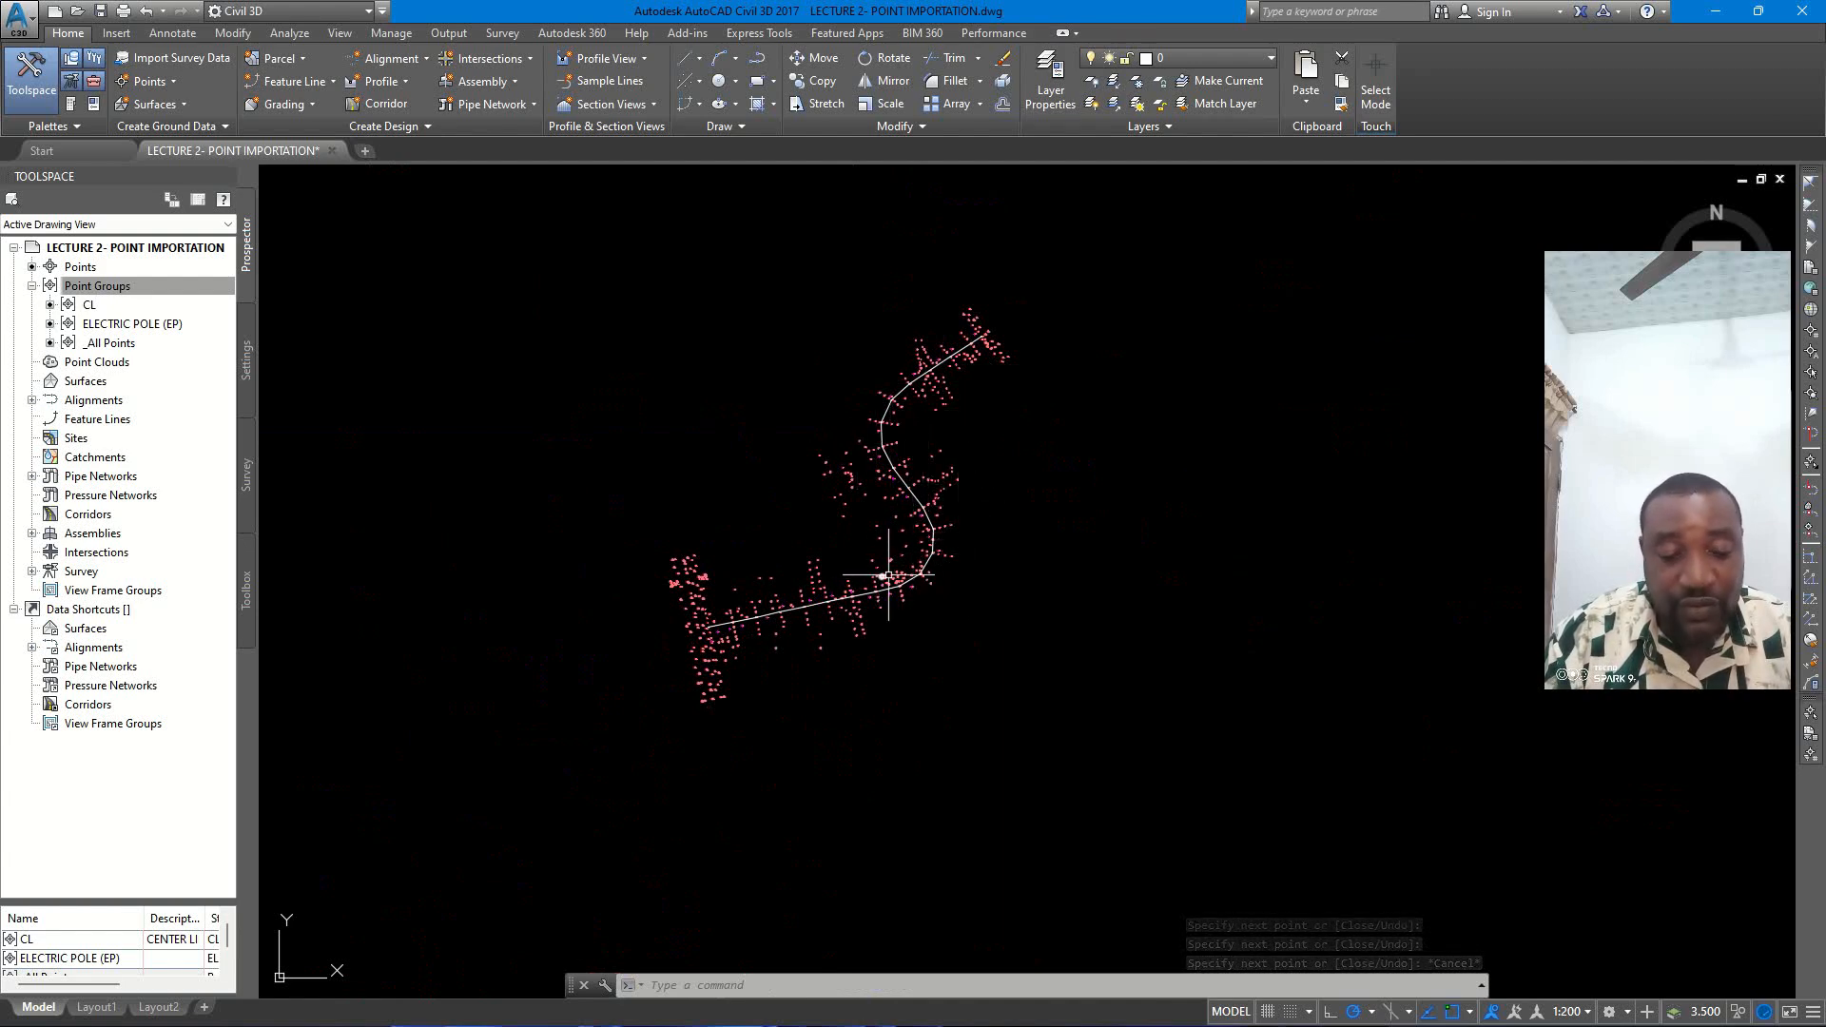
pyautogui.scroll(2, 929, 414)
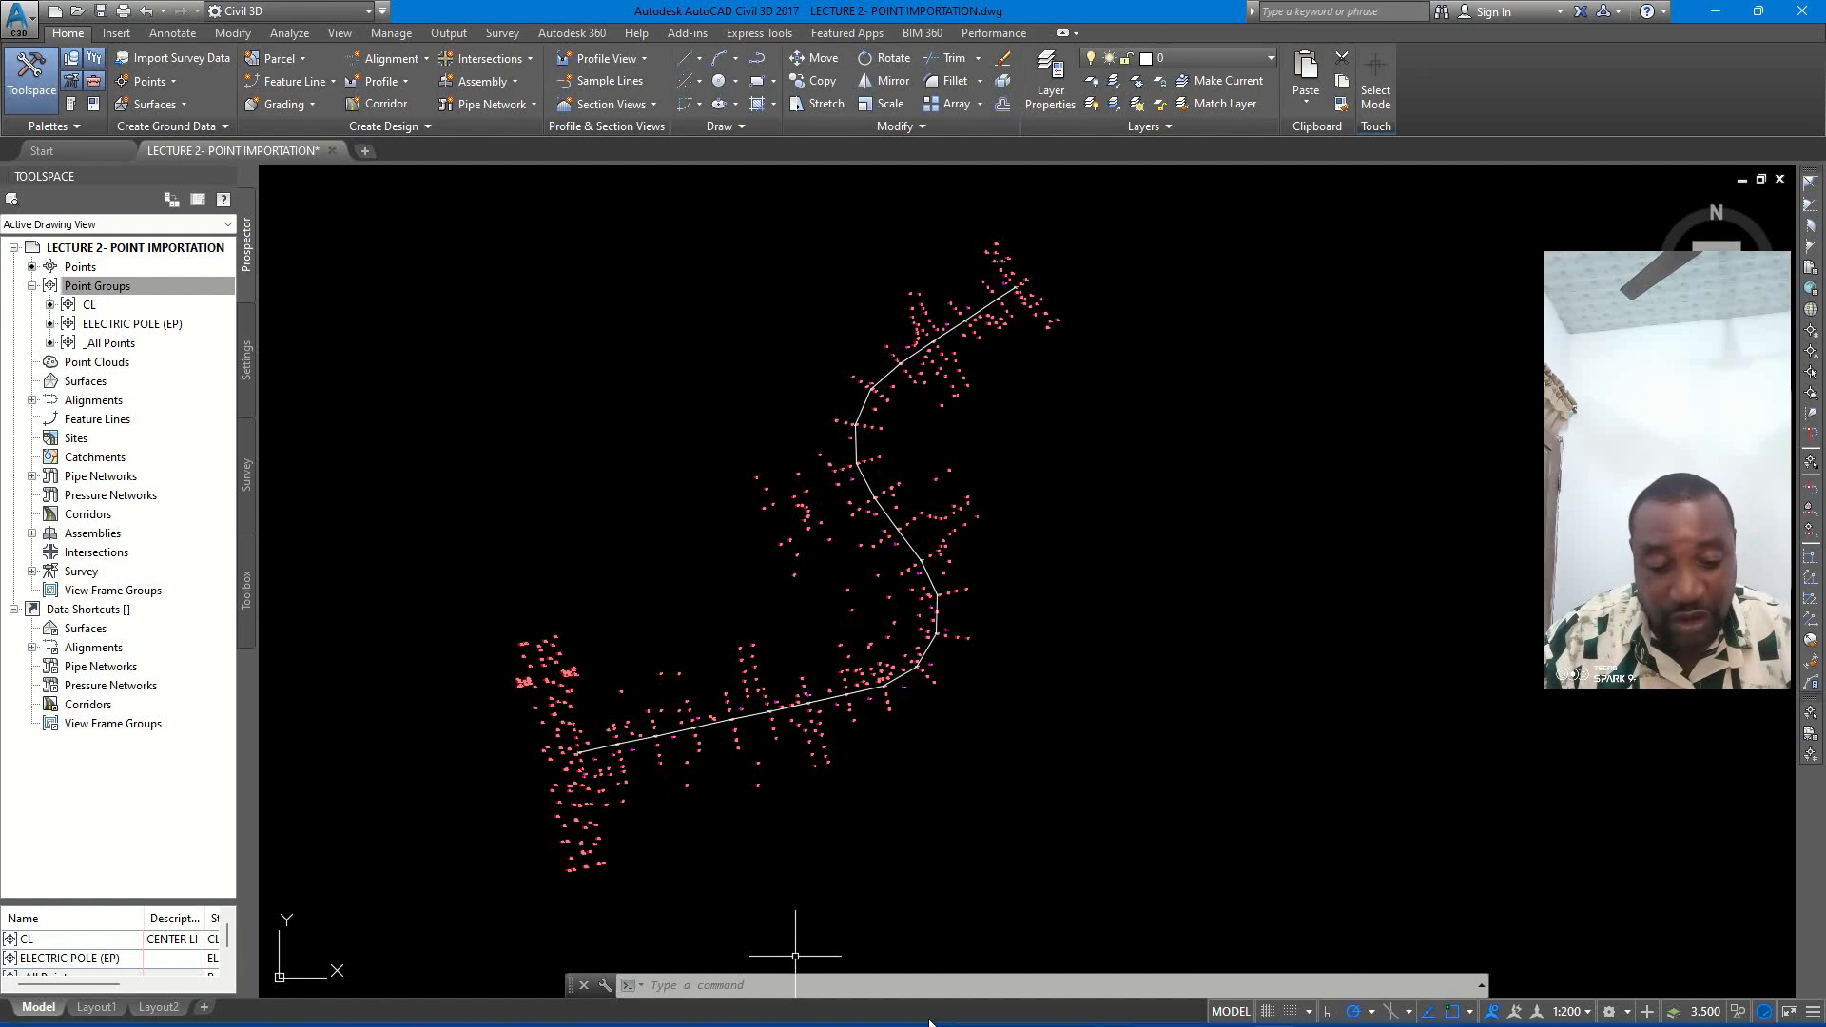
# - Switch to Photos to consult the field sketch FIELD INFORMATION.jpg, and return to Civil 3D
pyautogui.moveTo(948, 1013)
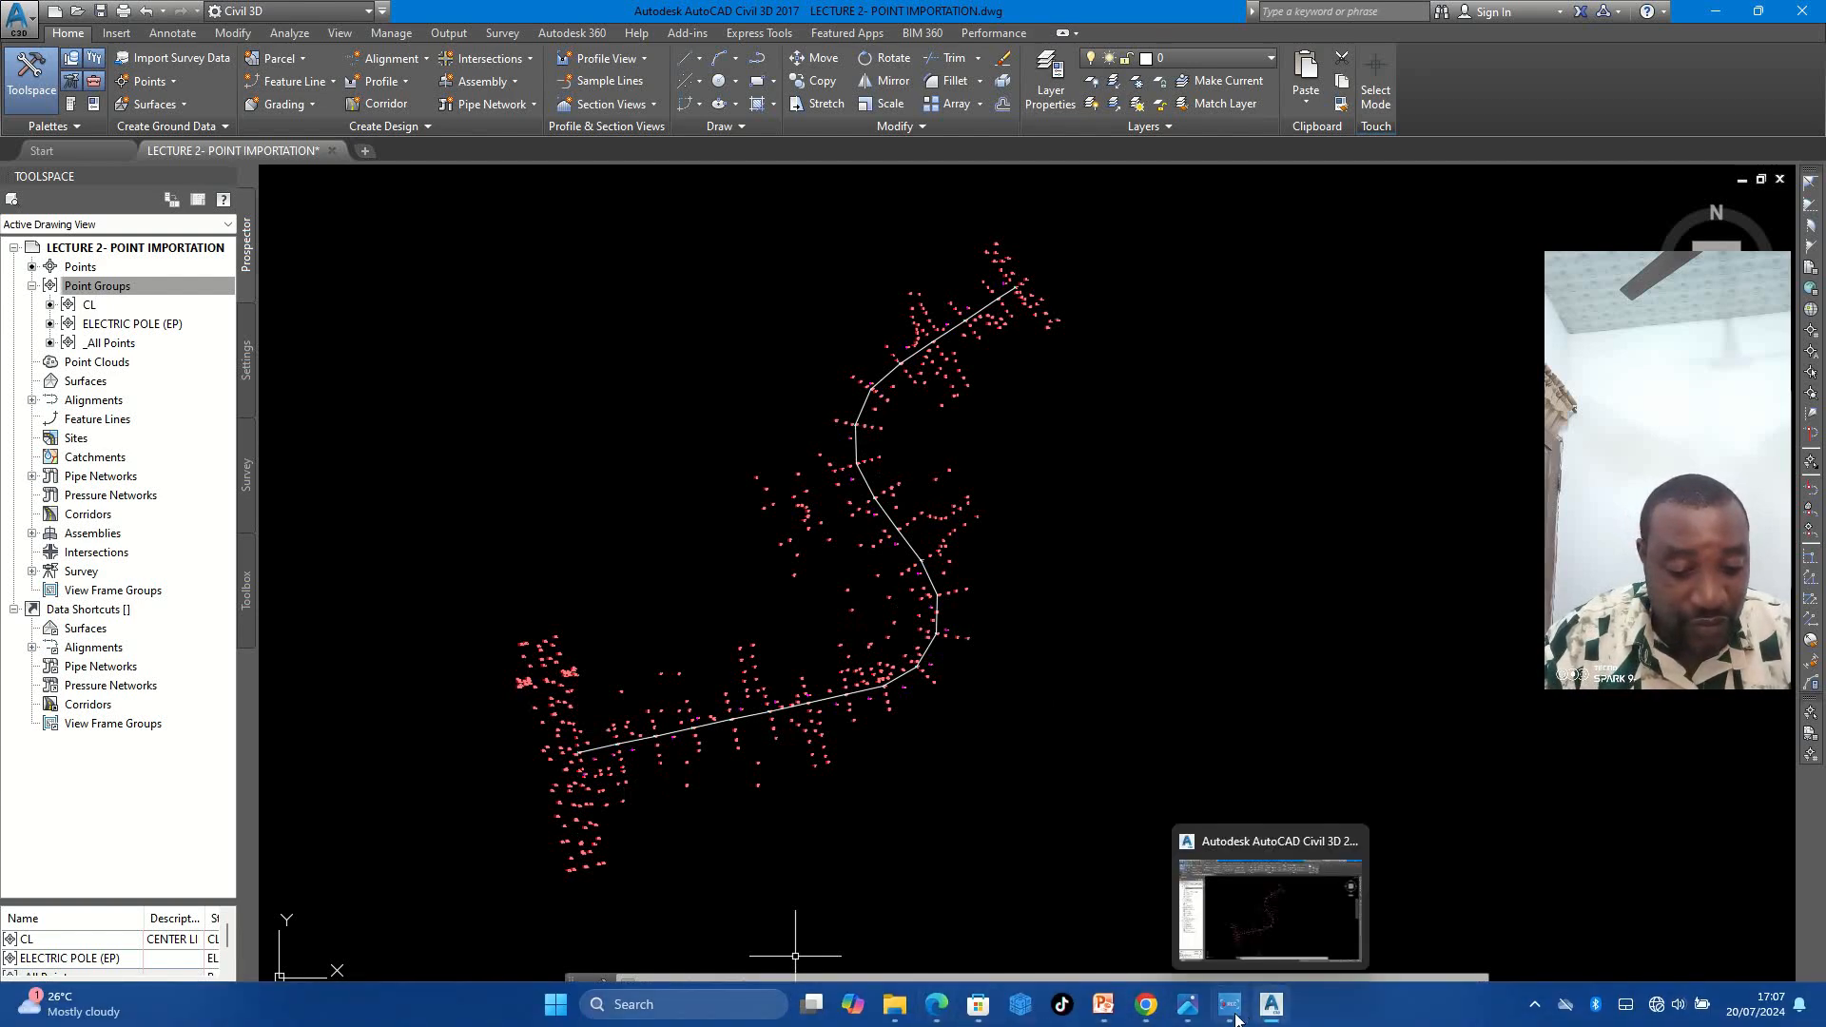
pyautogui.click(1184, 1008)
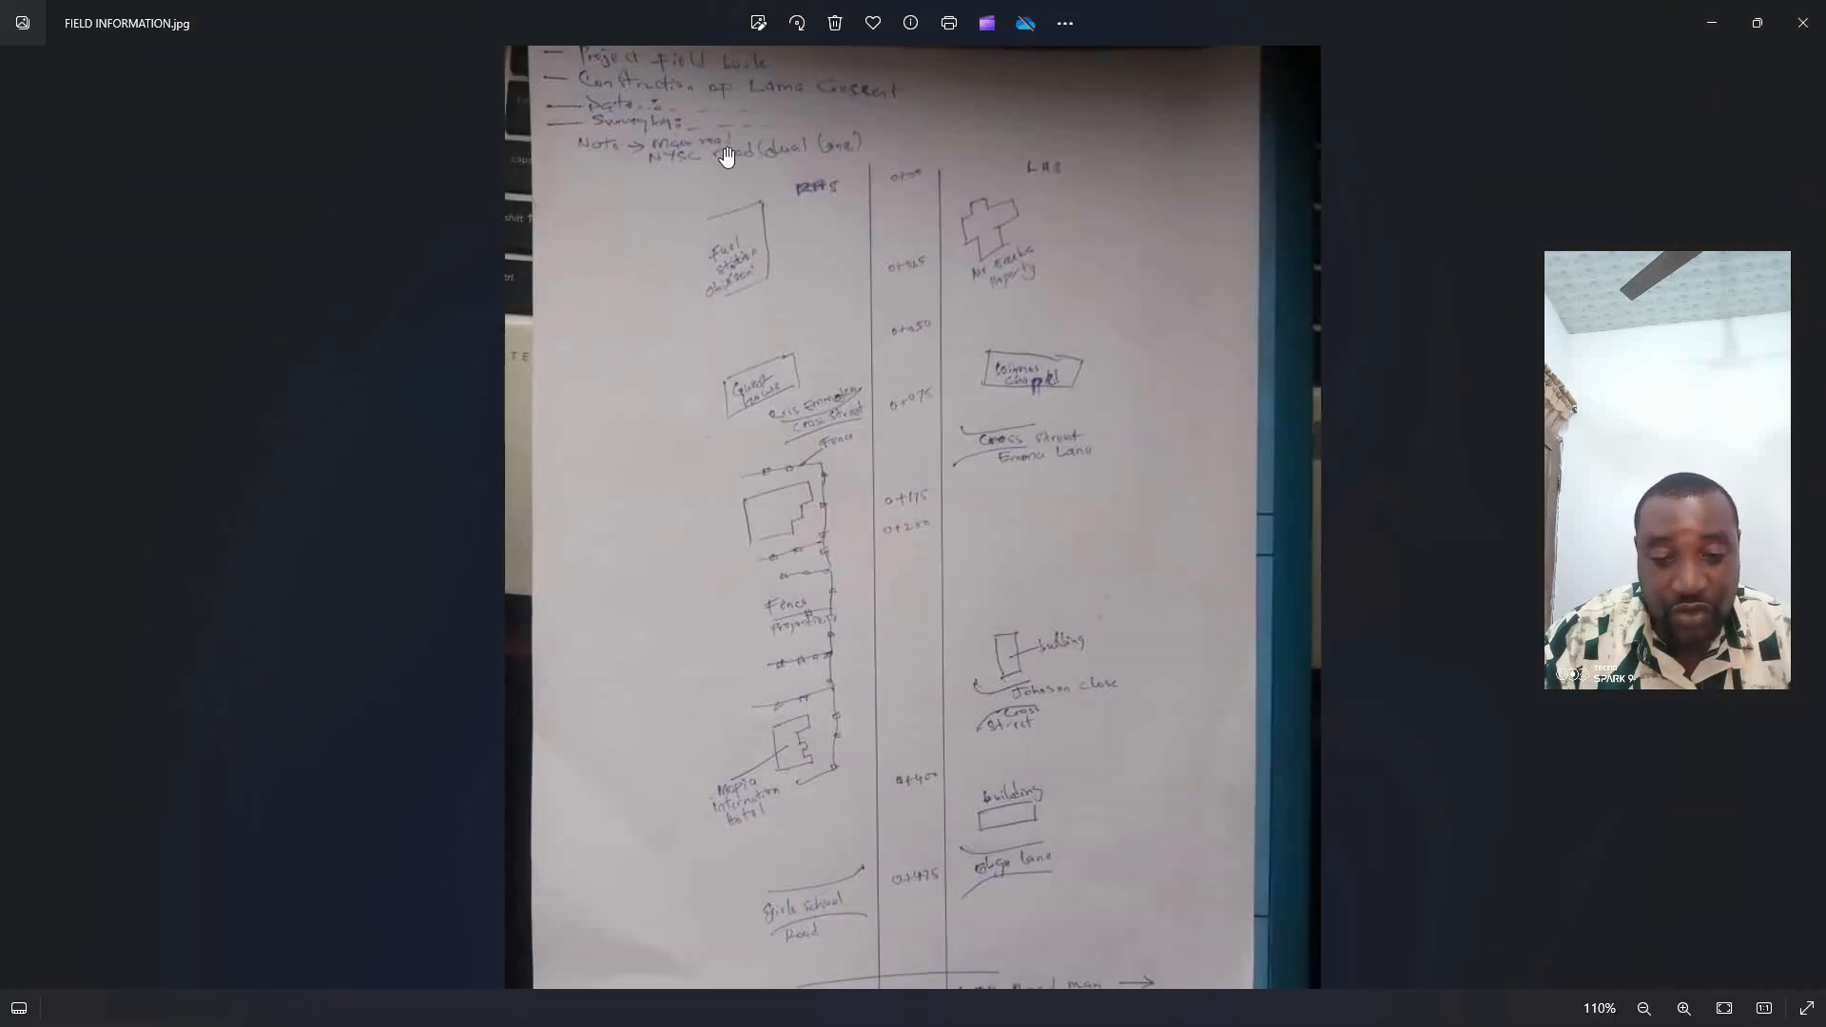
pyautogui.click(1712, 26)
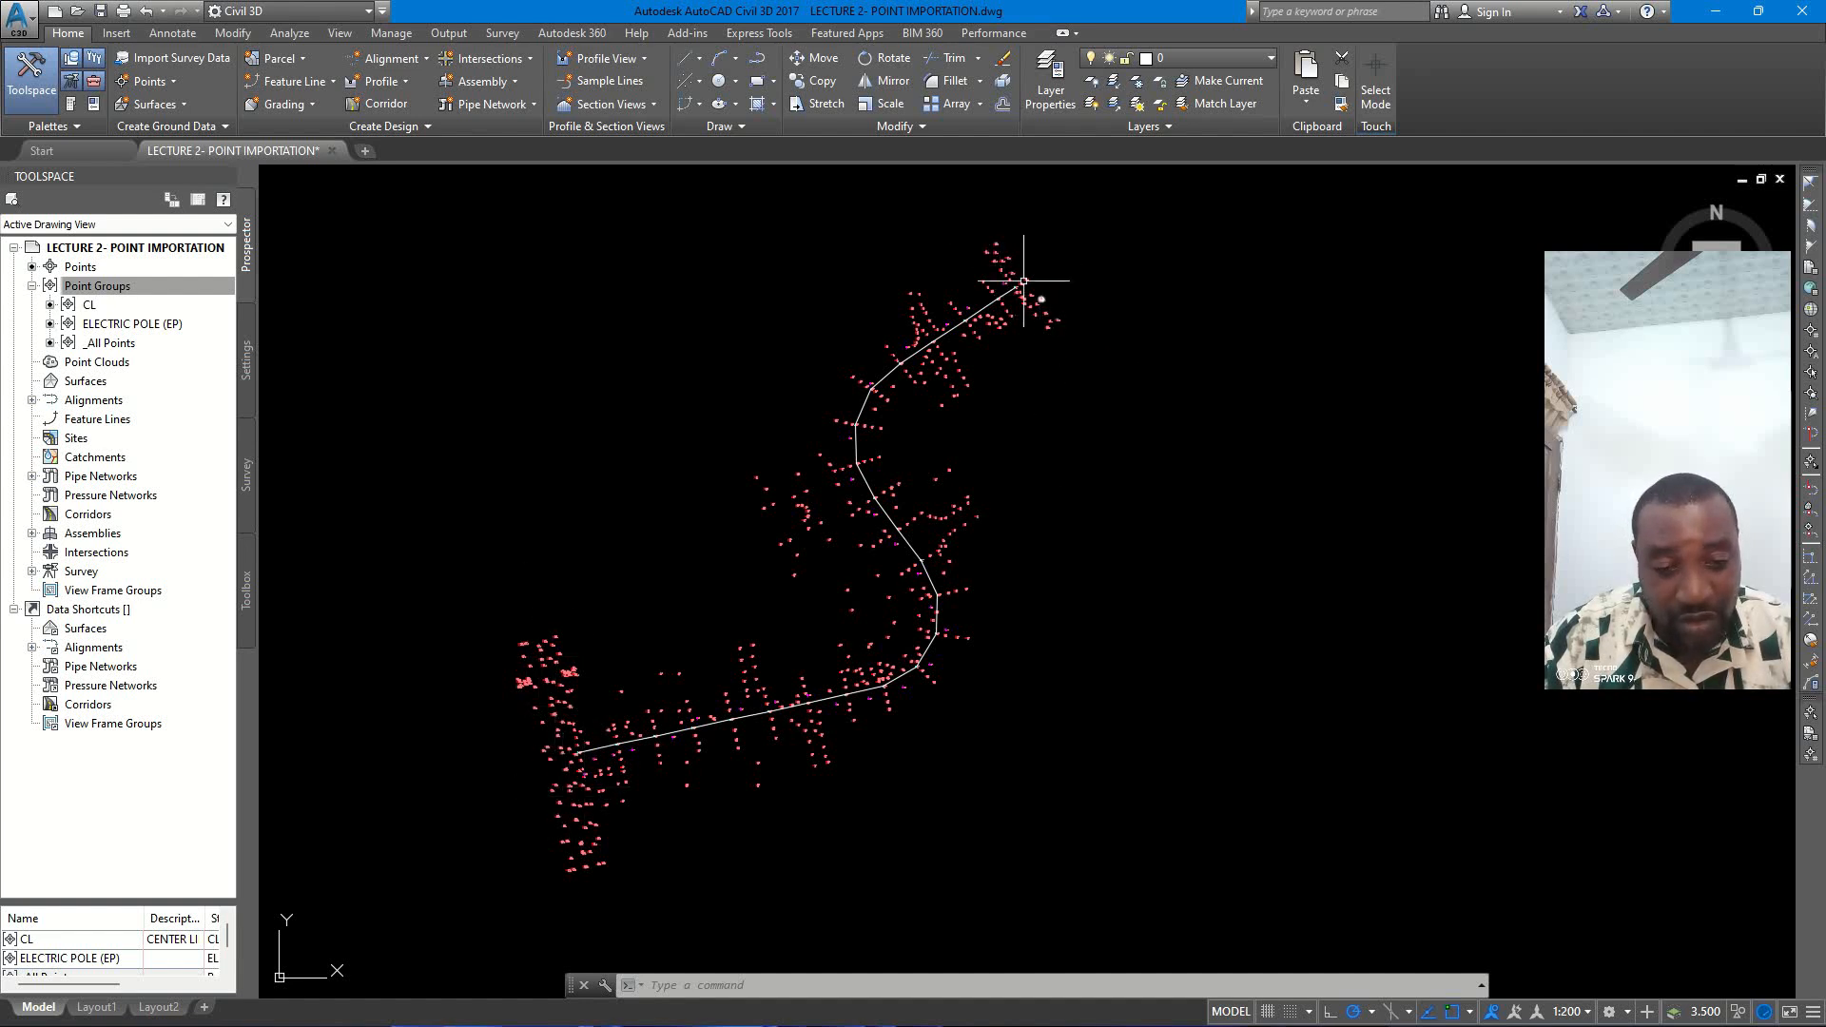
# - Examine the survey points along both sides of the centreline, focusing on the JC points at the side streets
pyautogui.scroll(8, 910, 305)
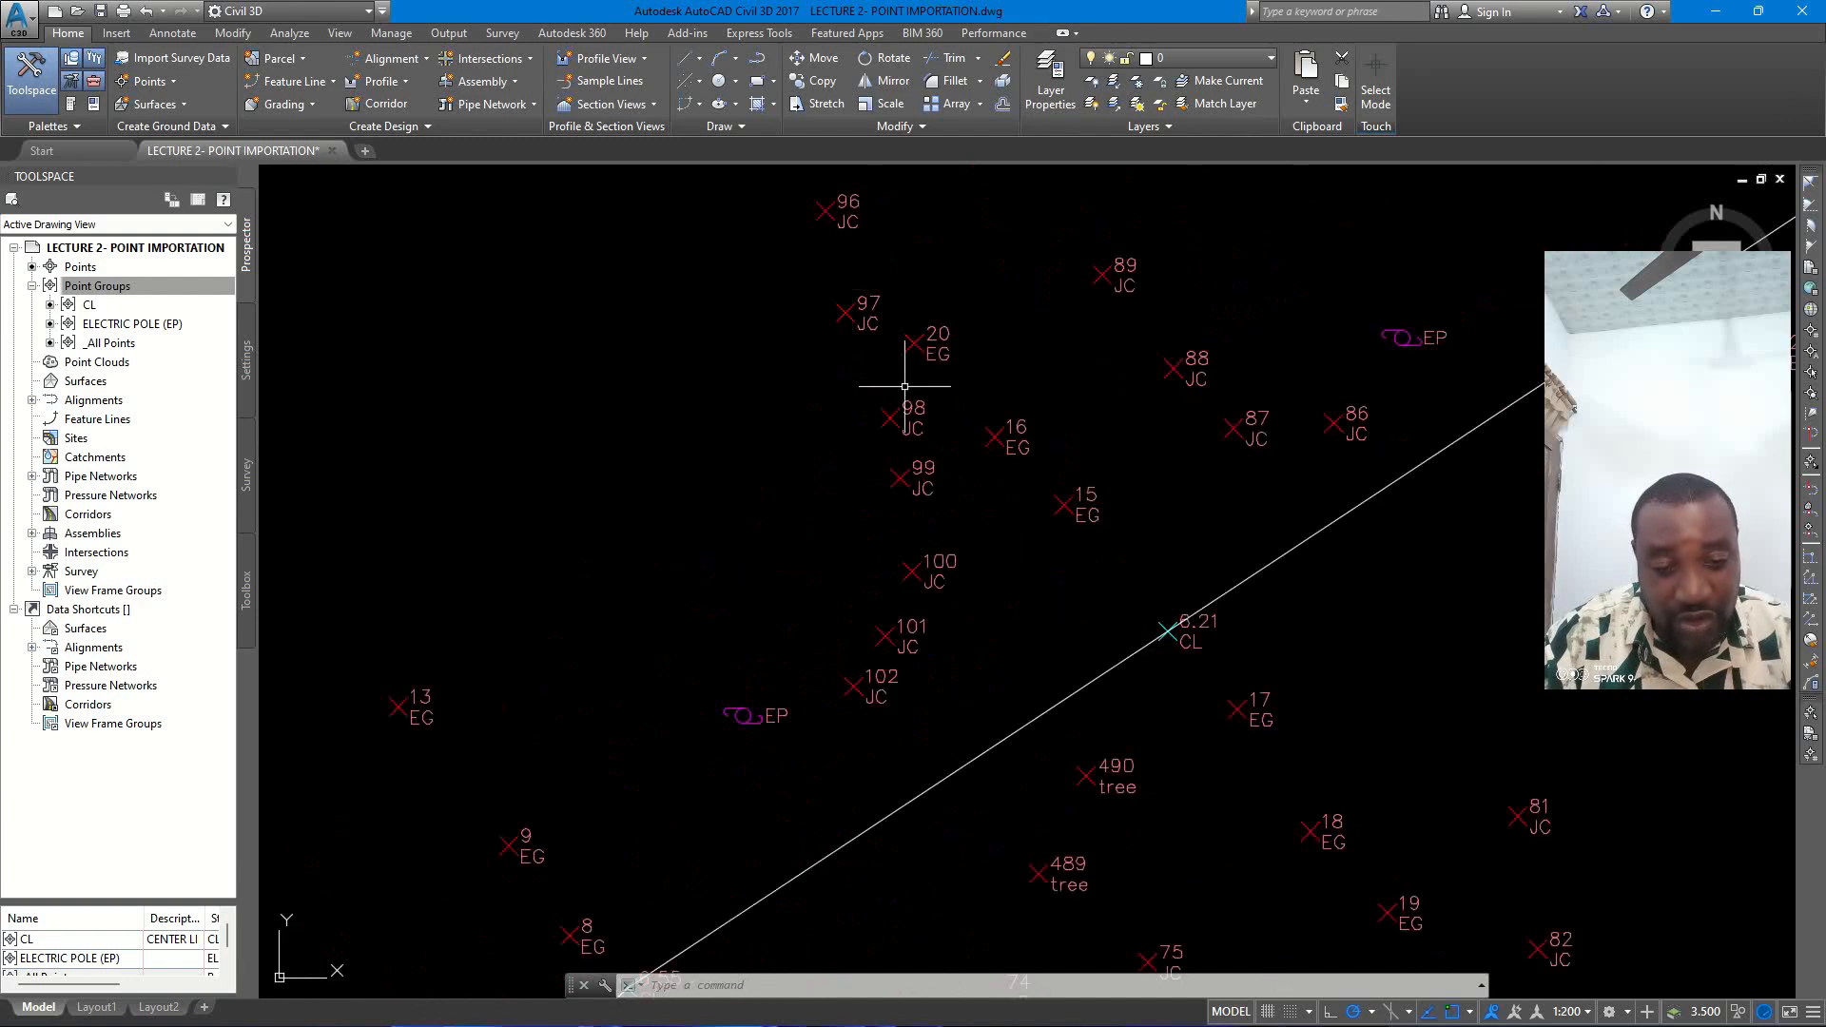
pyautogui.scroll(-8, 899, 423)
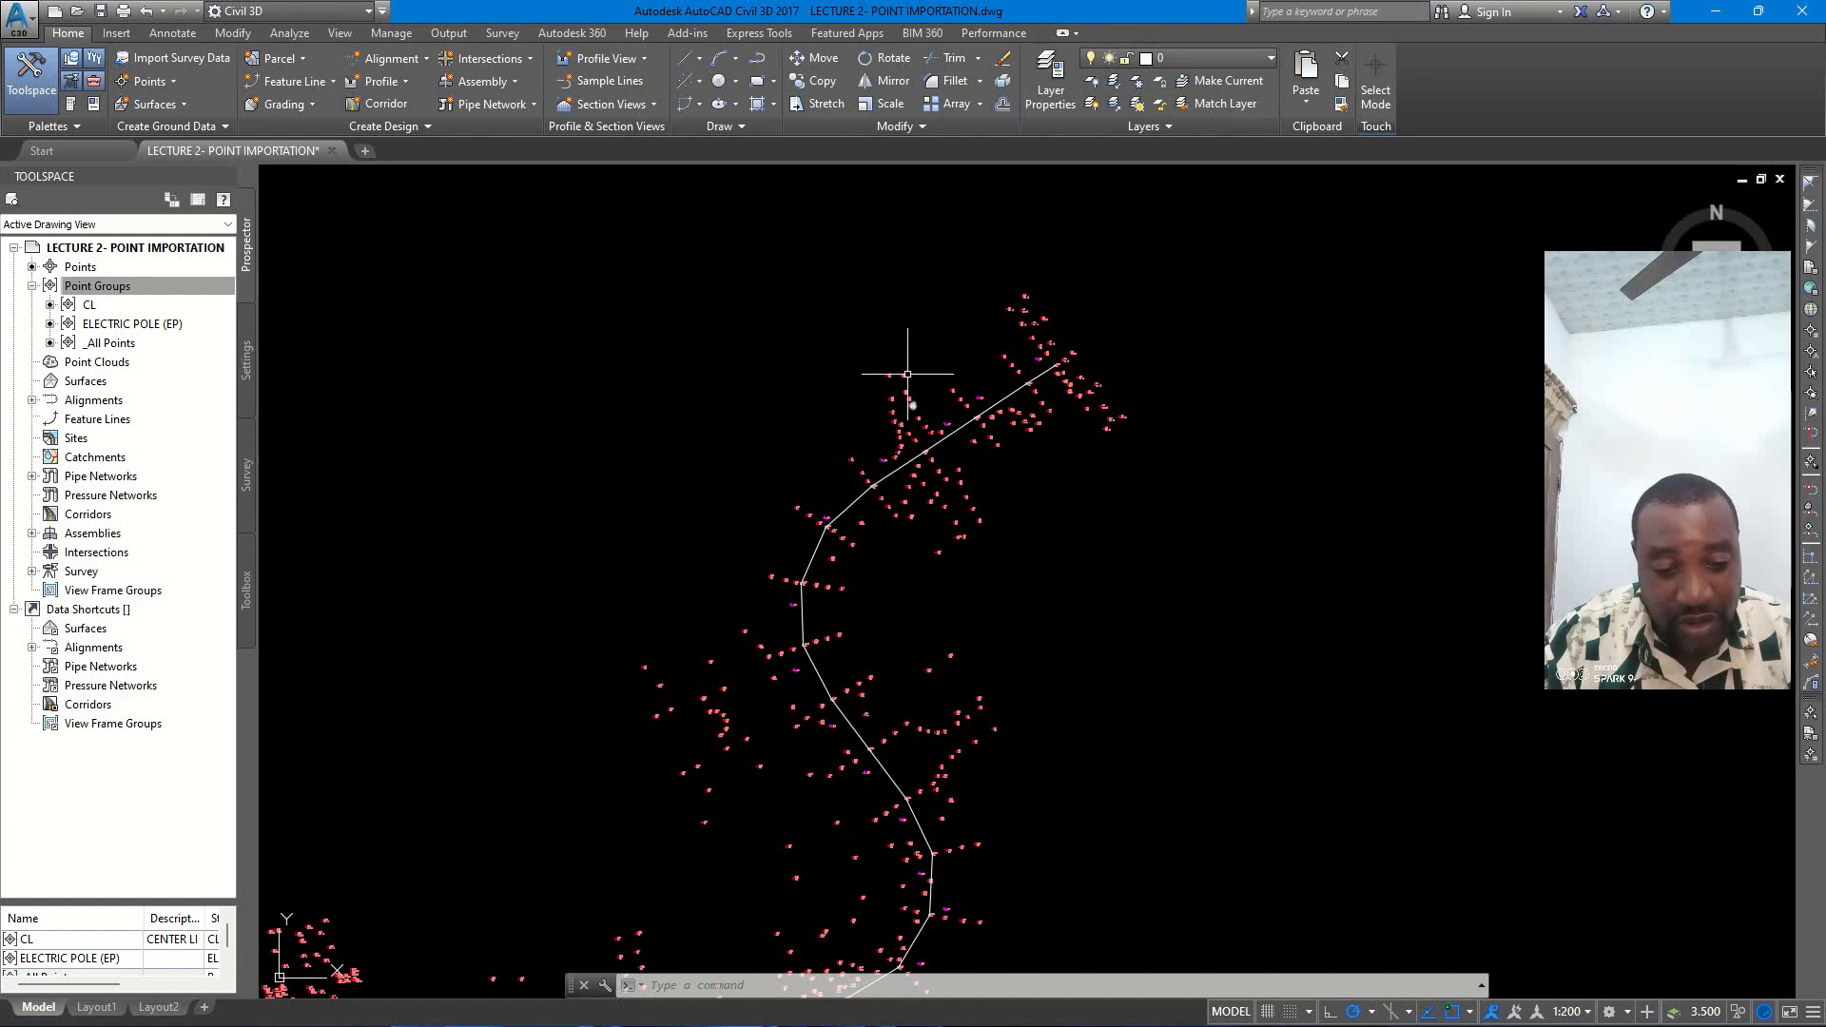
pyautogui.moveTo(950, 517); pyautogui.dragTo(958, 358, button='middle')
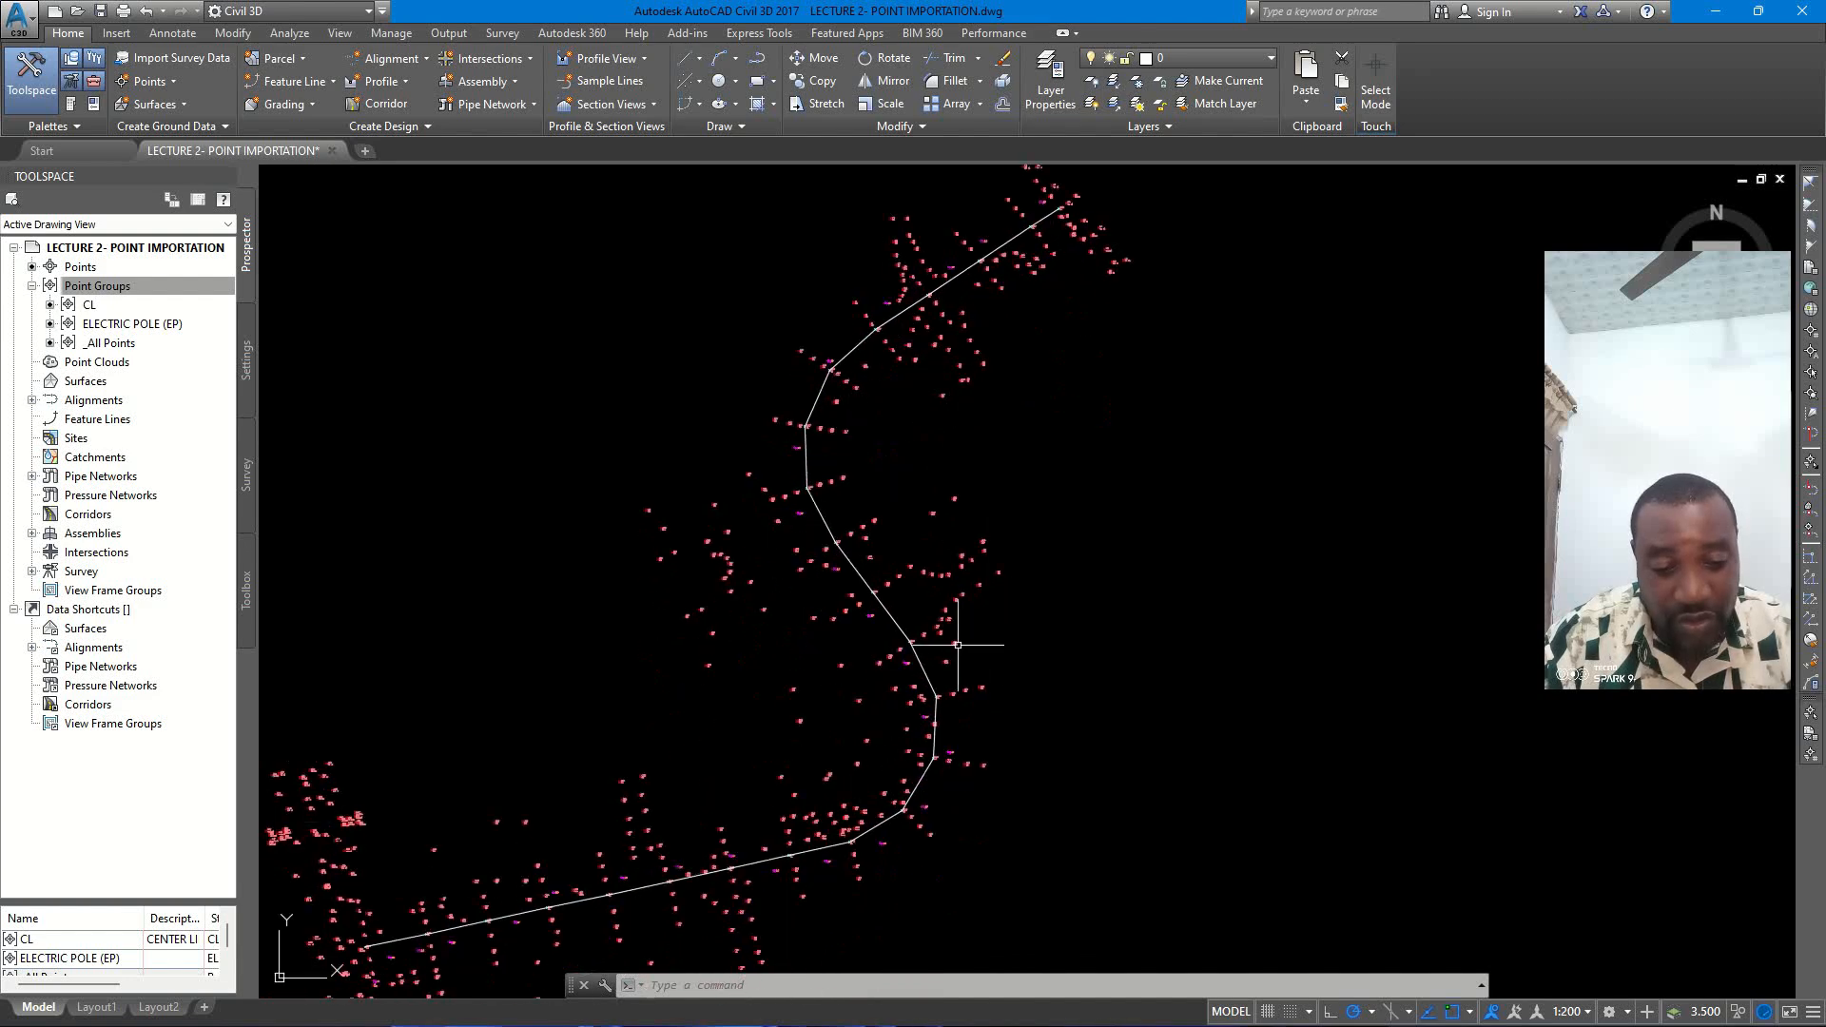
pyautogui.moveTo(941, 570); pyautogui.dragTo(1071, 426, button='middle')
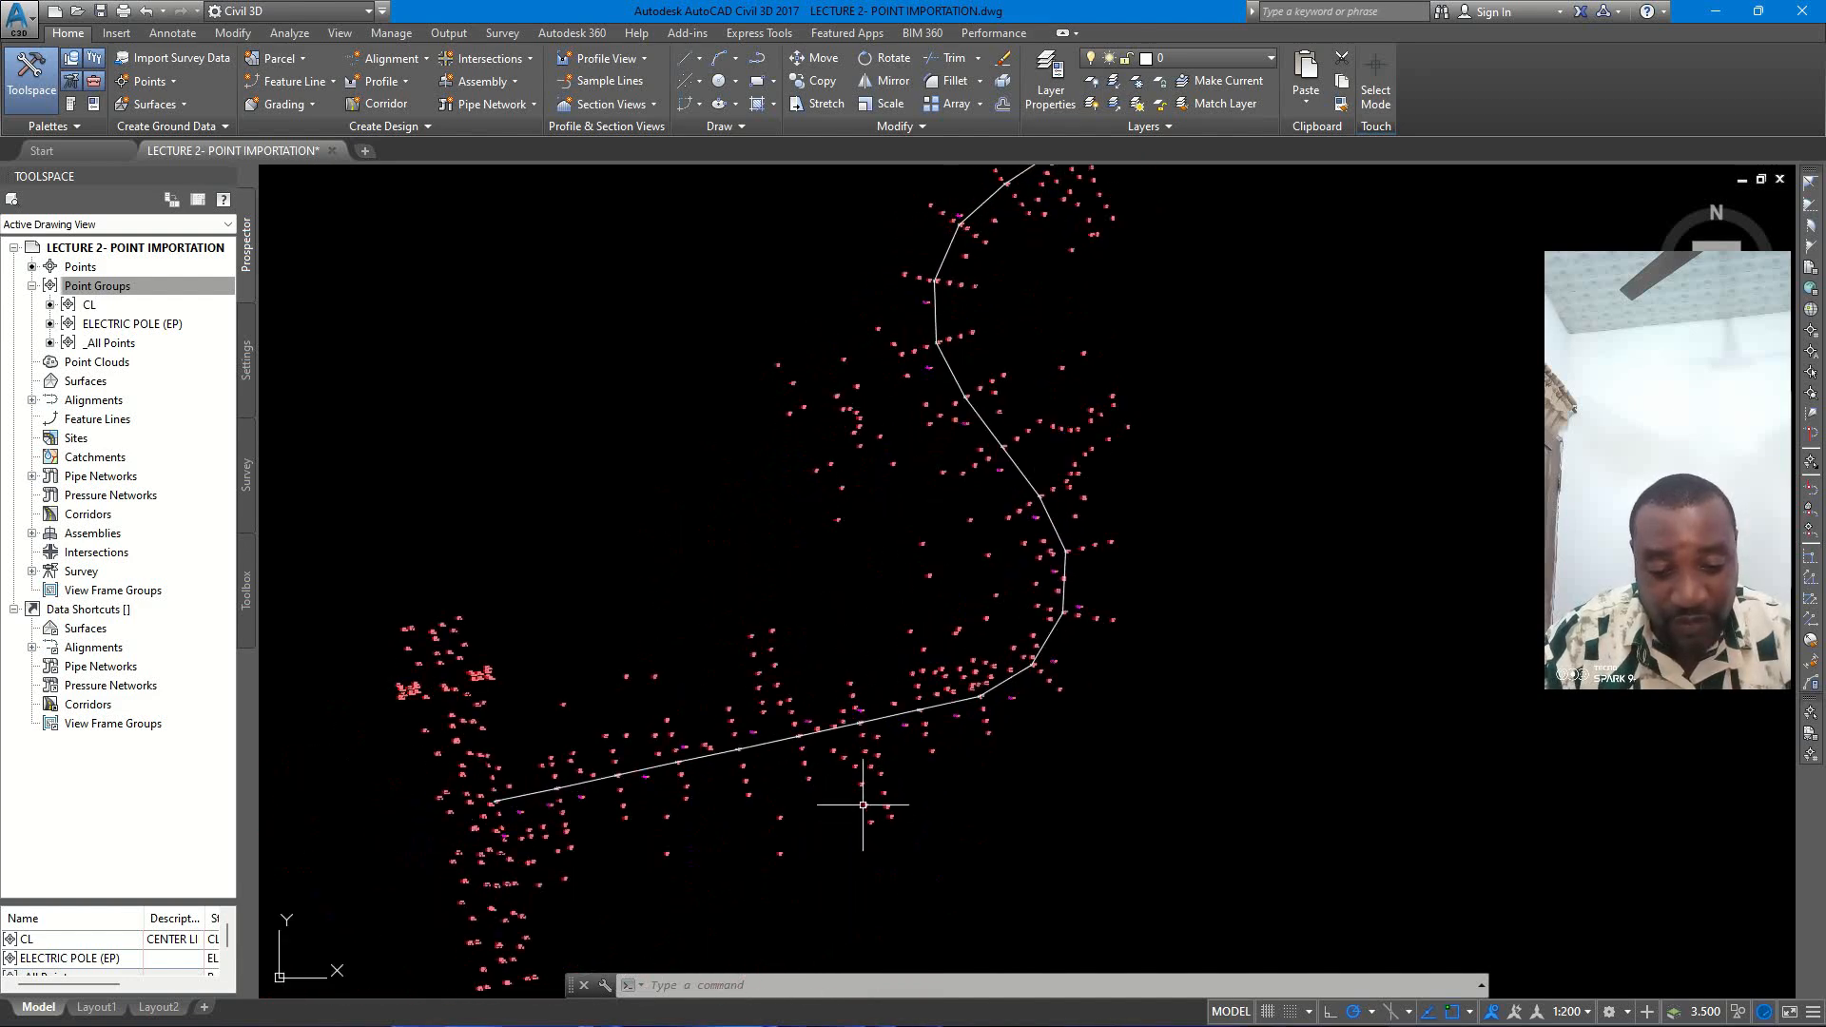
pyautogui.scroll(6, 767, 728)
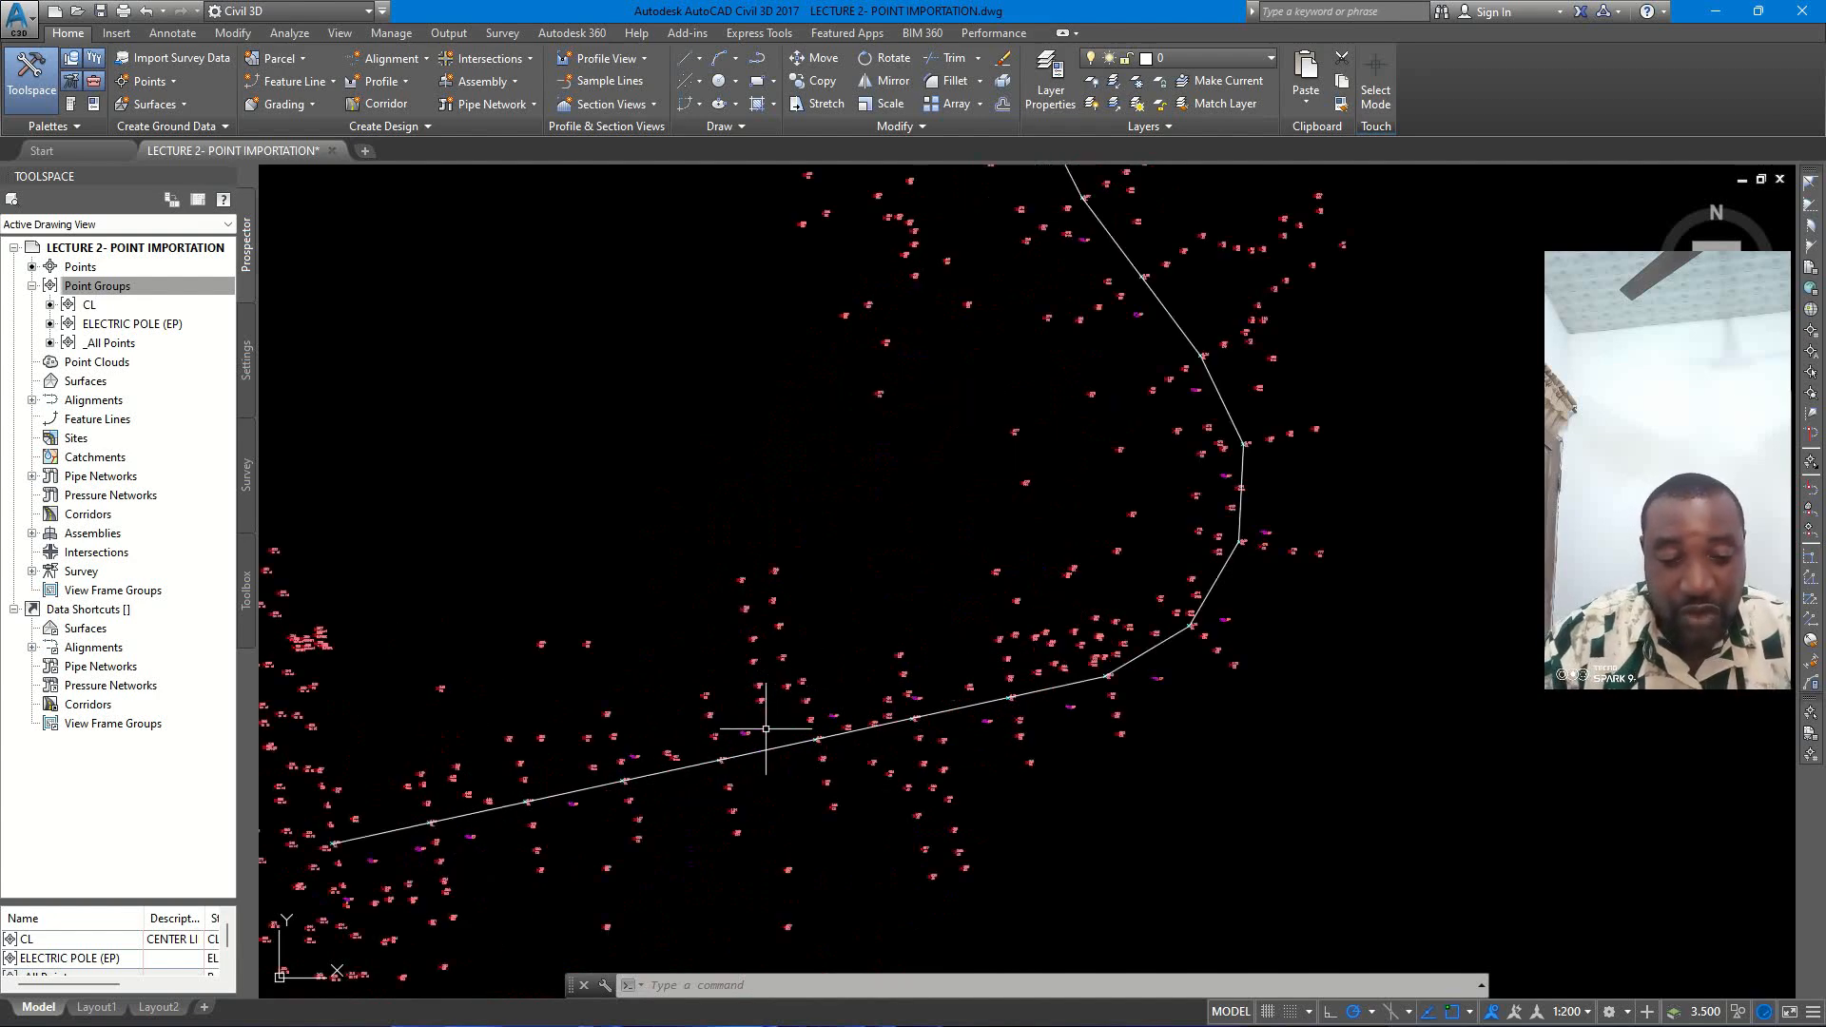
pyautogui.scroll(5, 761, 566)
pyautogui.scroll(-3, 774, 693)
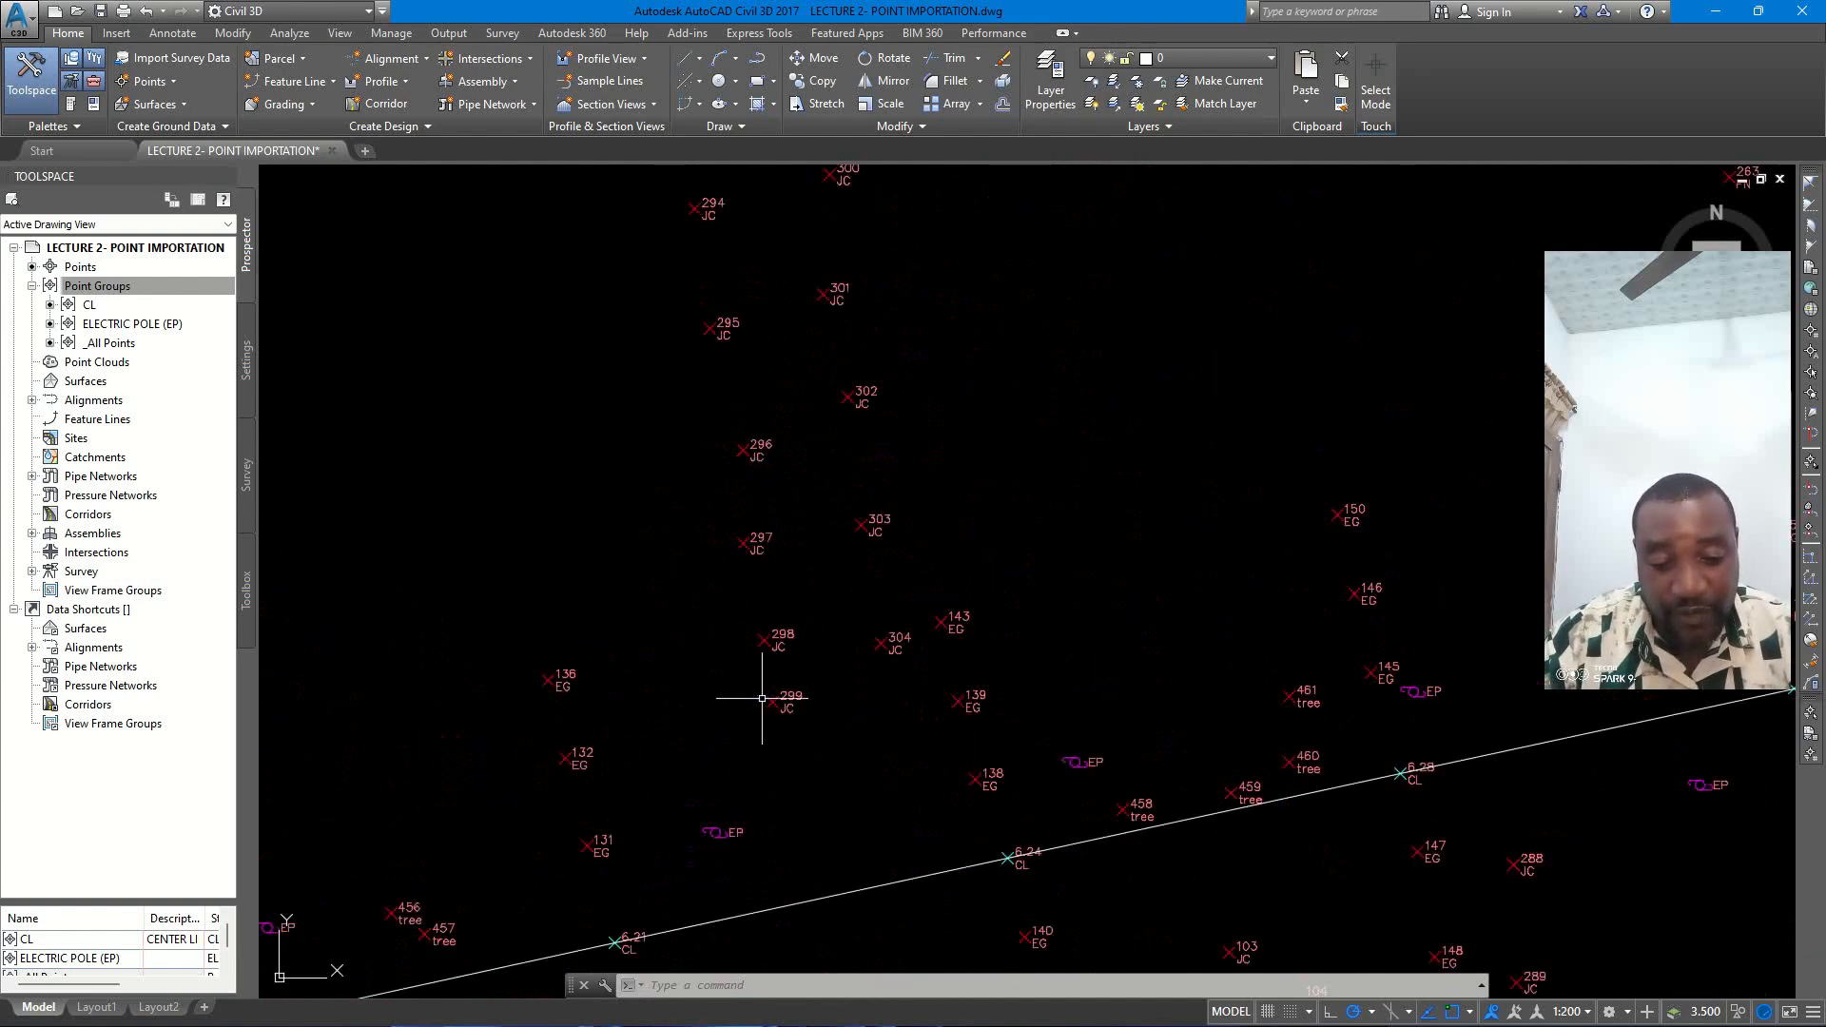
pyautogui.moveTo(777, 468); pyautogui.dragTo(929, 529, button='middle')
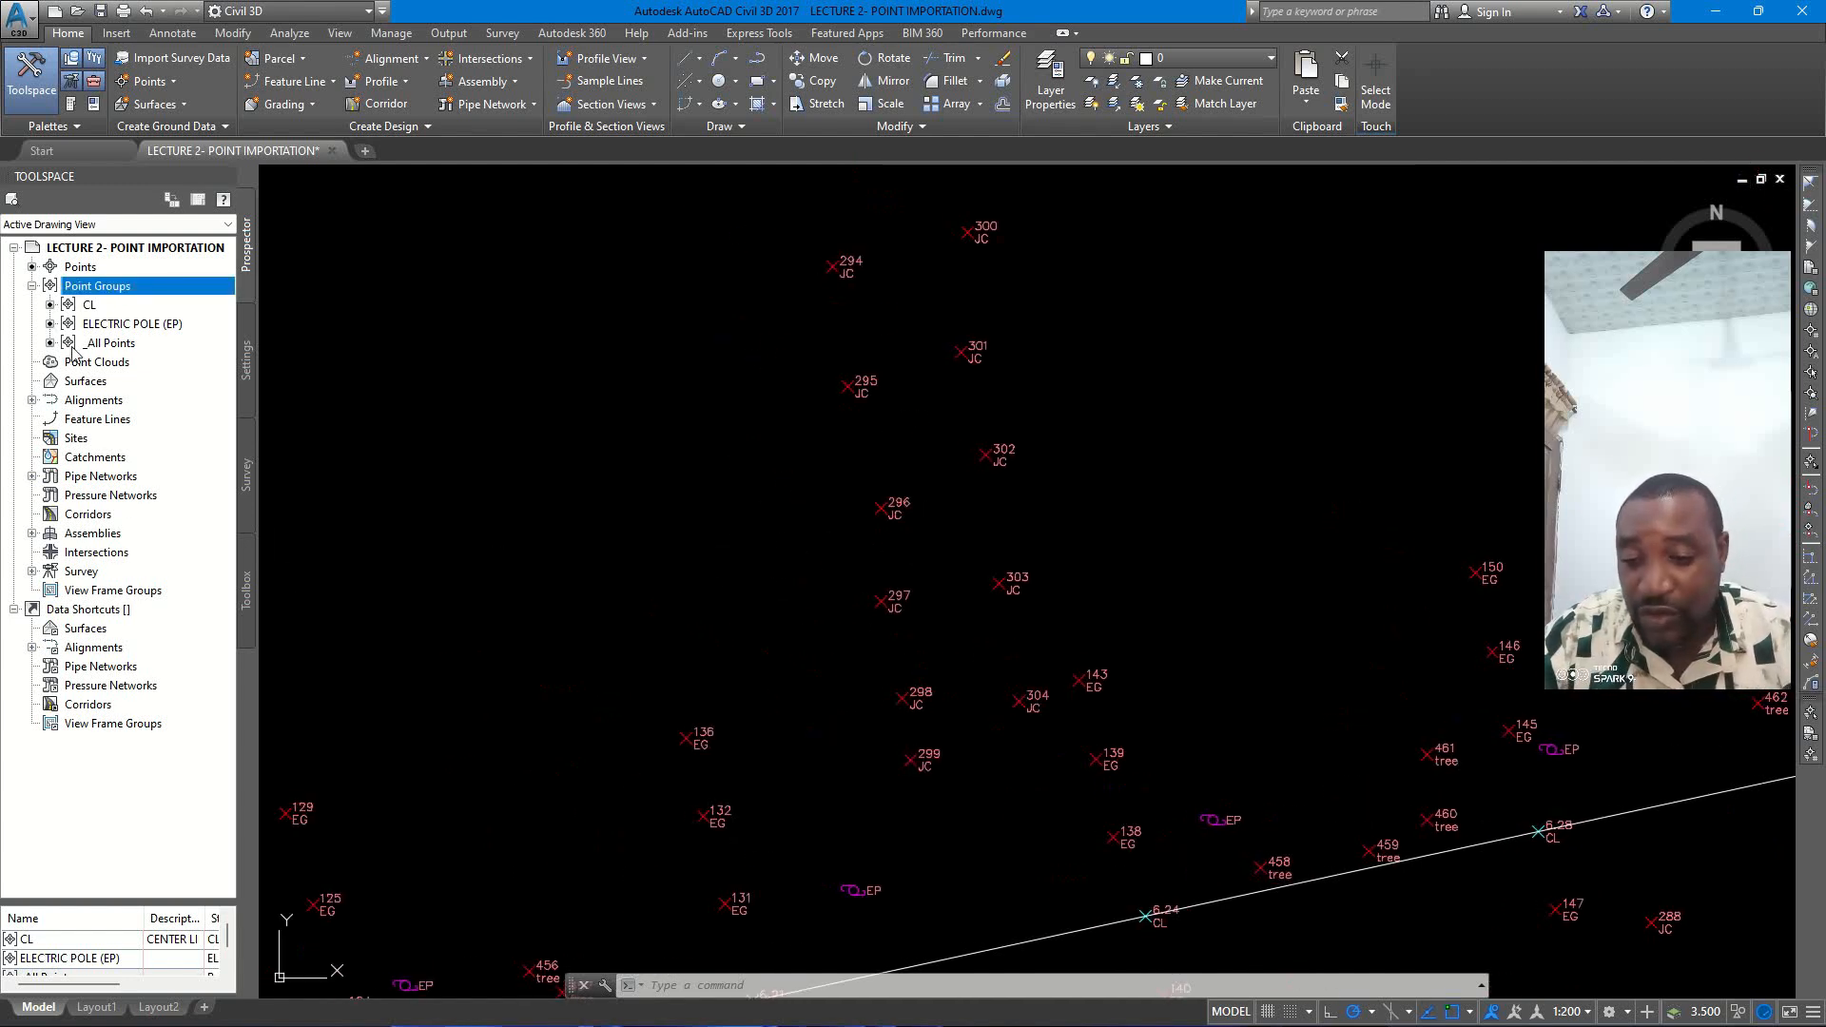
# - Create a new point group named JC with the description JUNCTION
pyautogui.rightClick(93, 293)
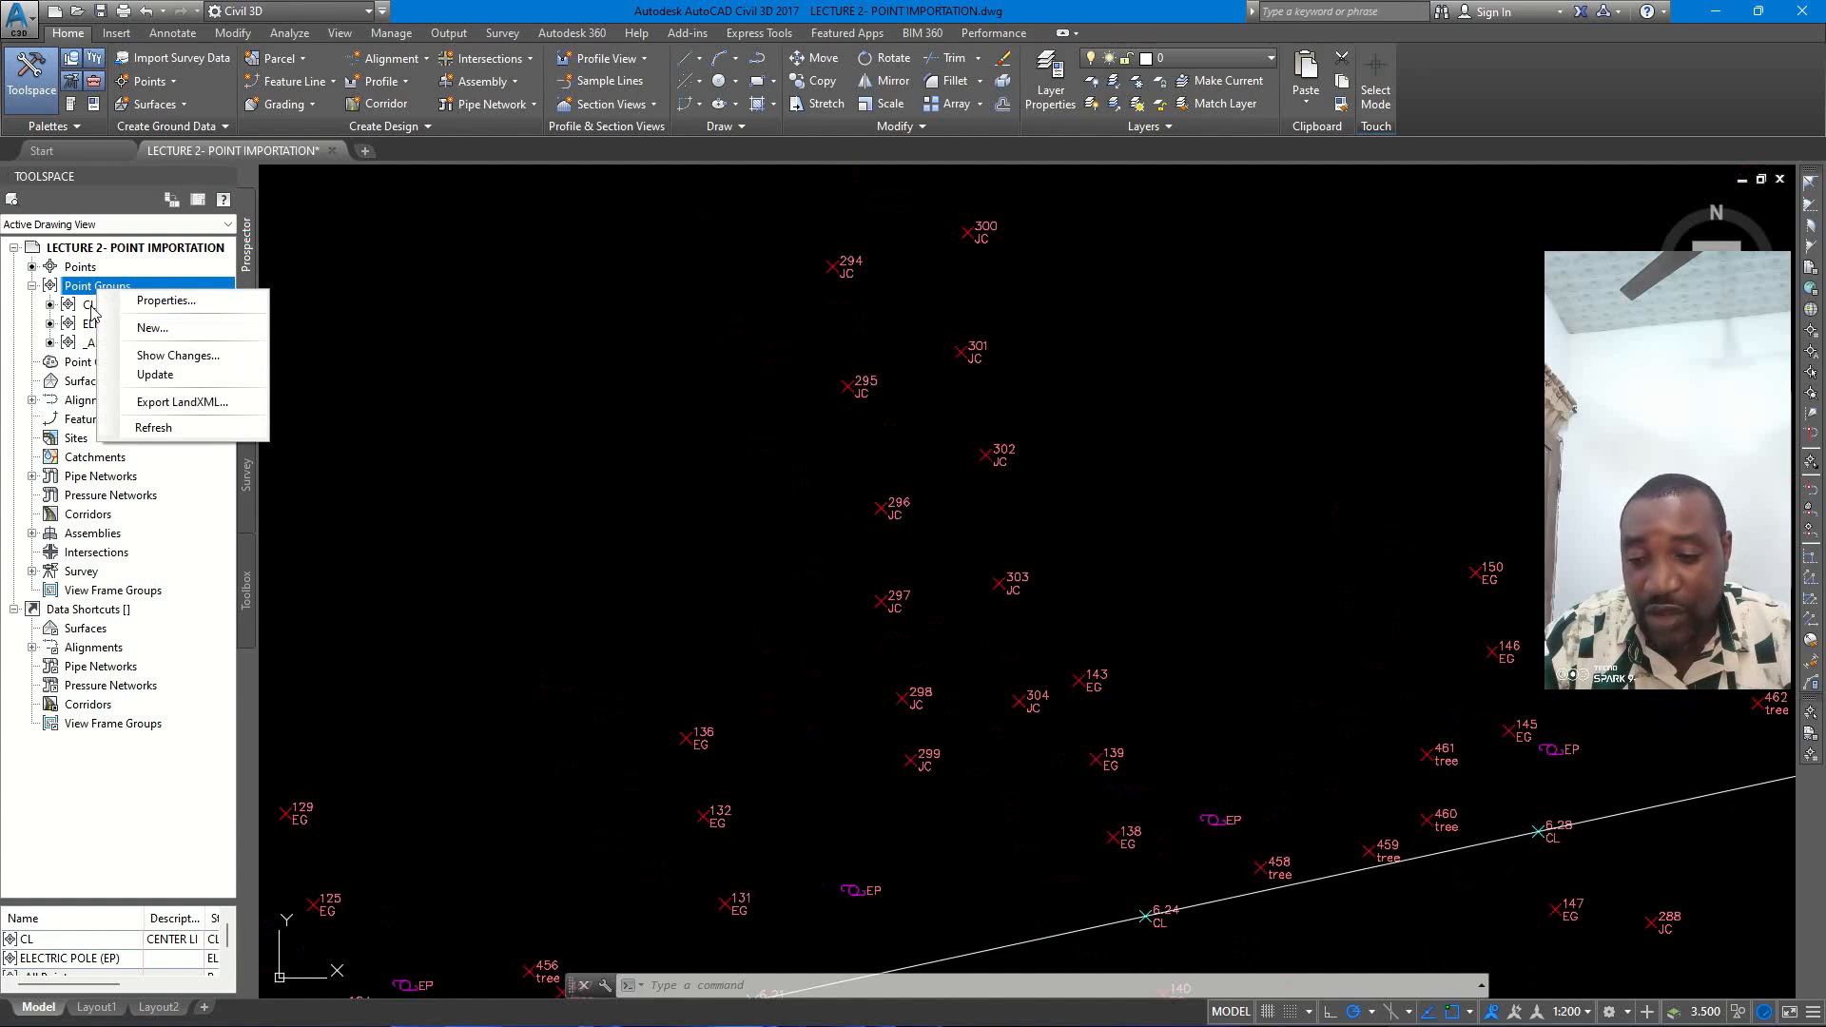
pyautogui.click(165, 331)
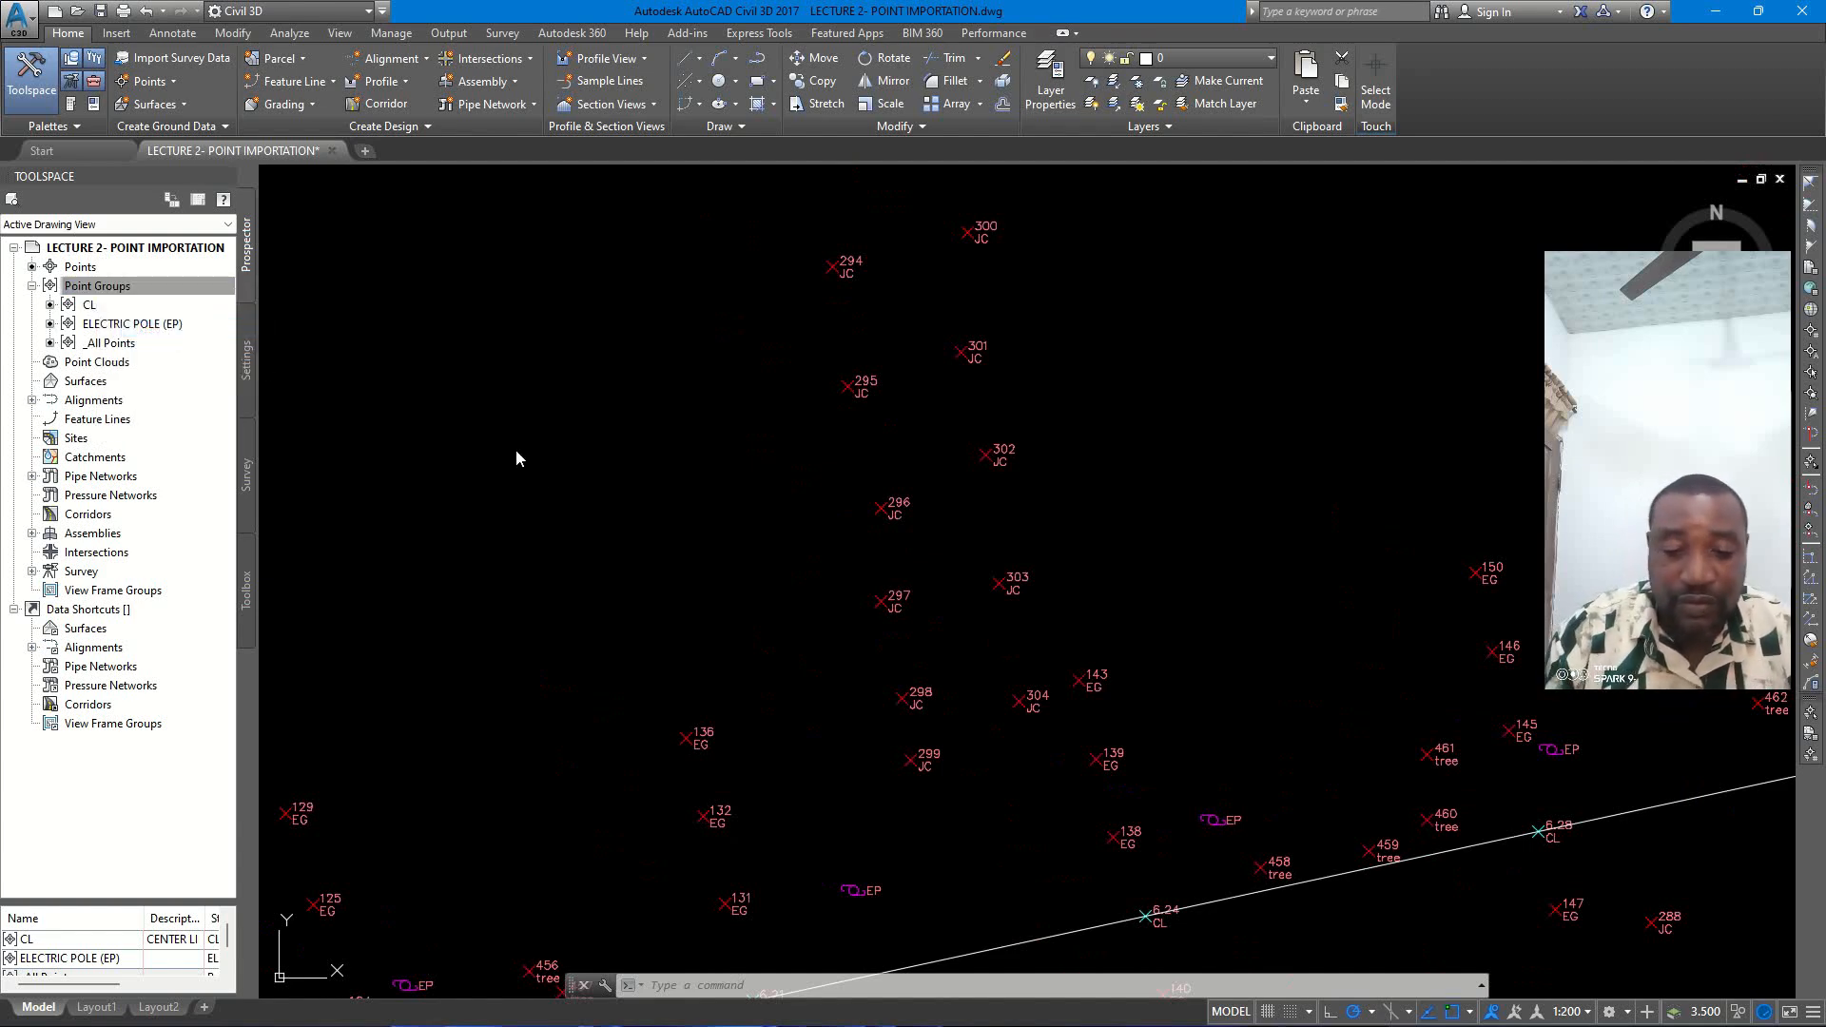
pyautogui.click(705, 377)
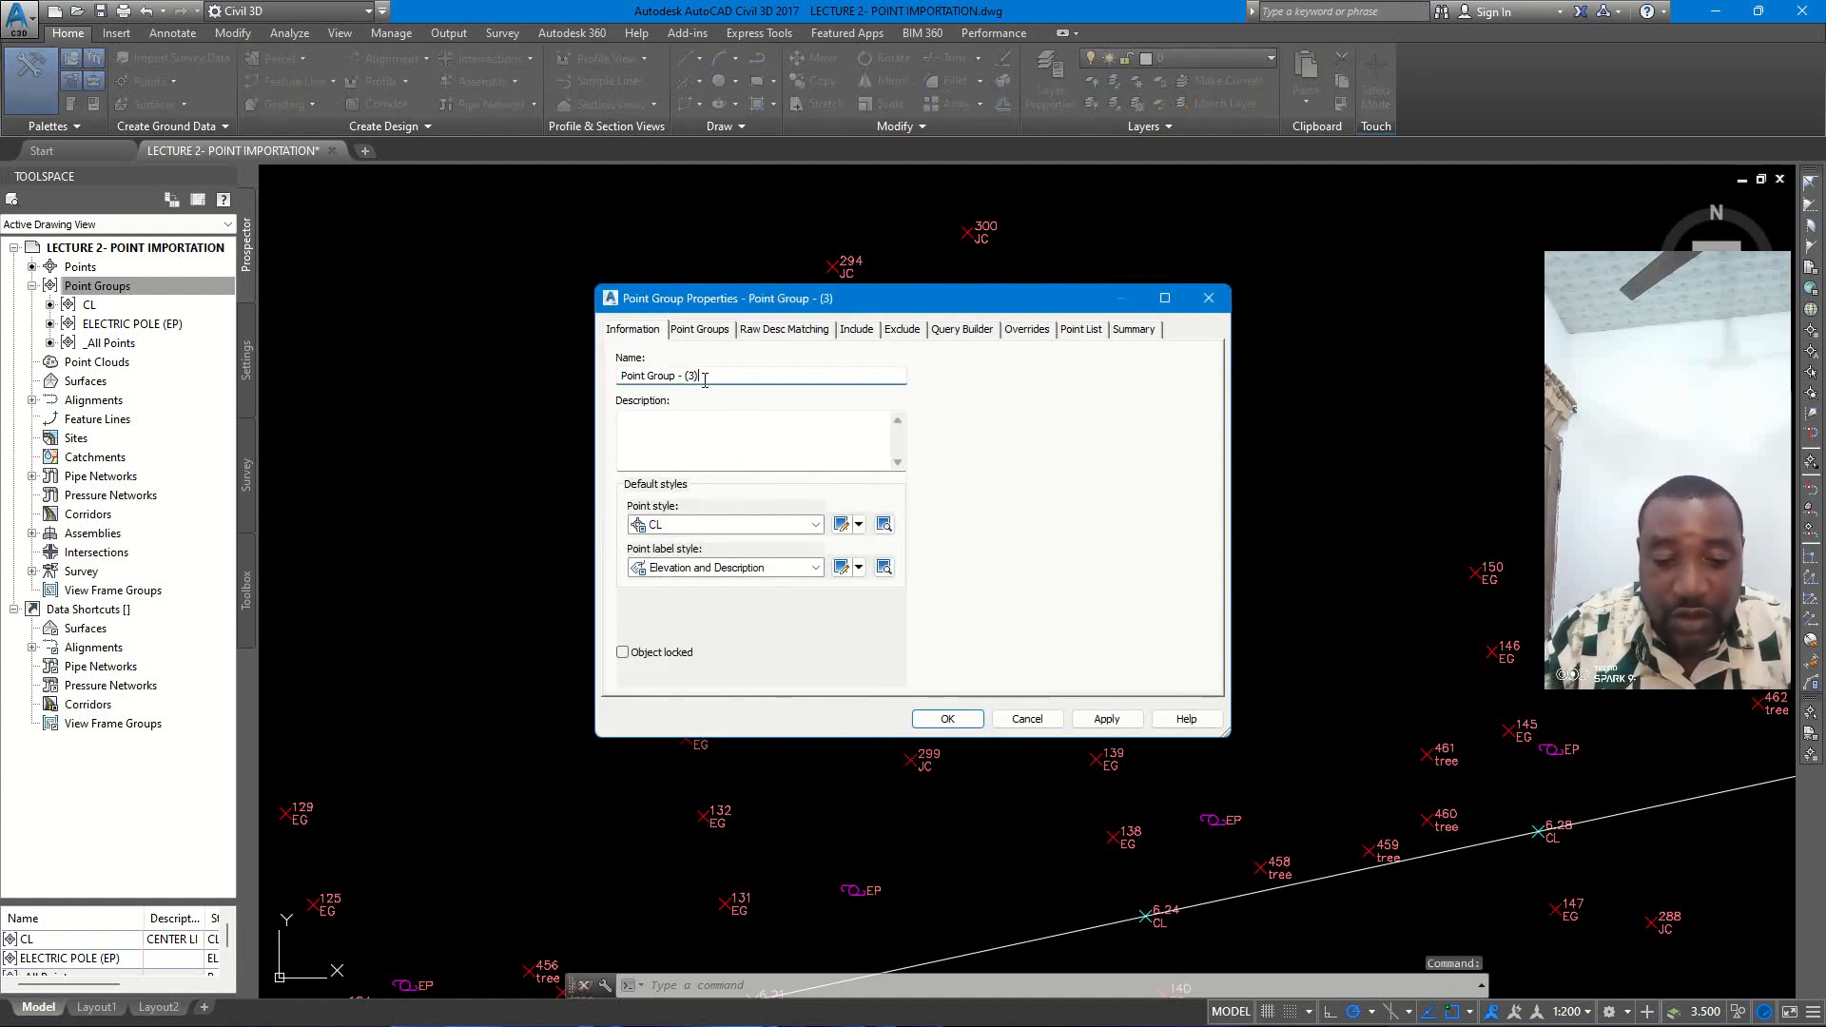
pyautogui.moveTo(705, 377); pyautogui.dragTo(589, 379)
pyautogui.write('JC')
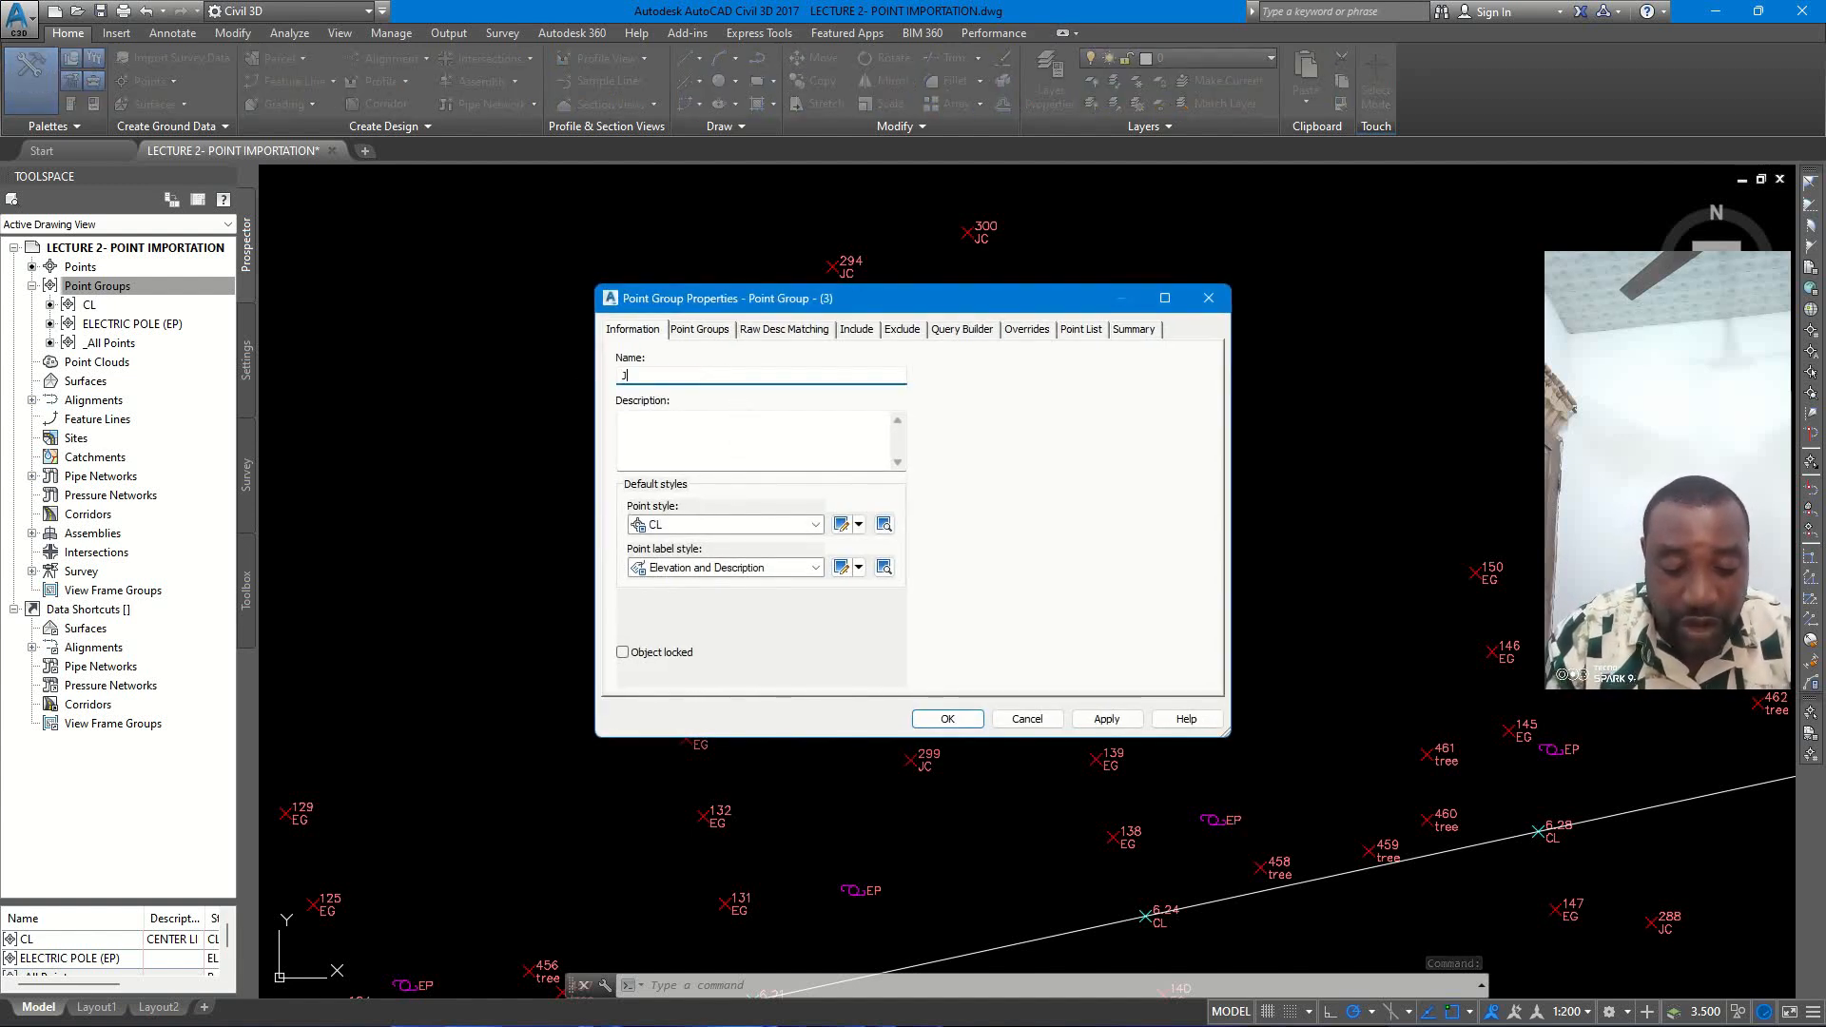
pyautogui.click(677, 431)
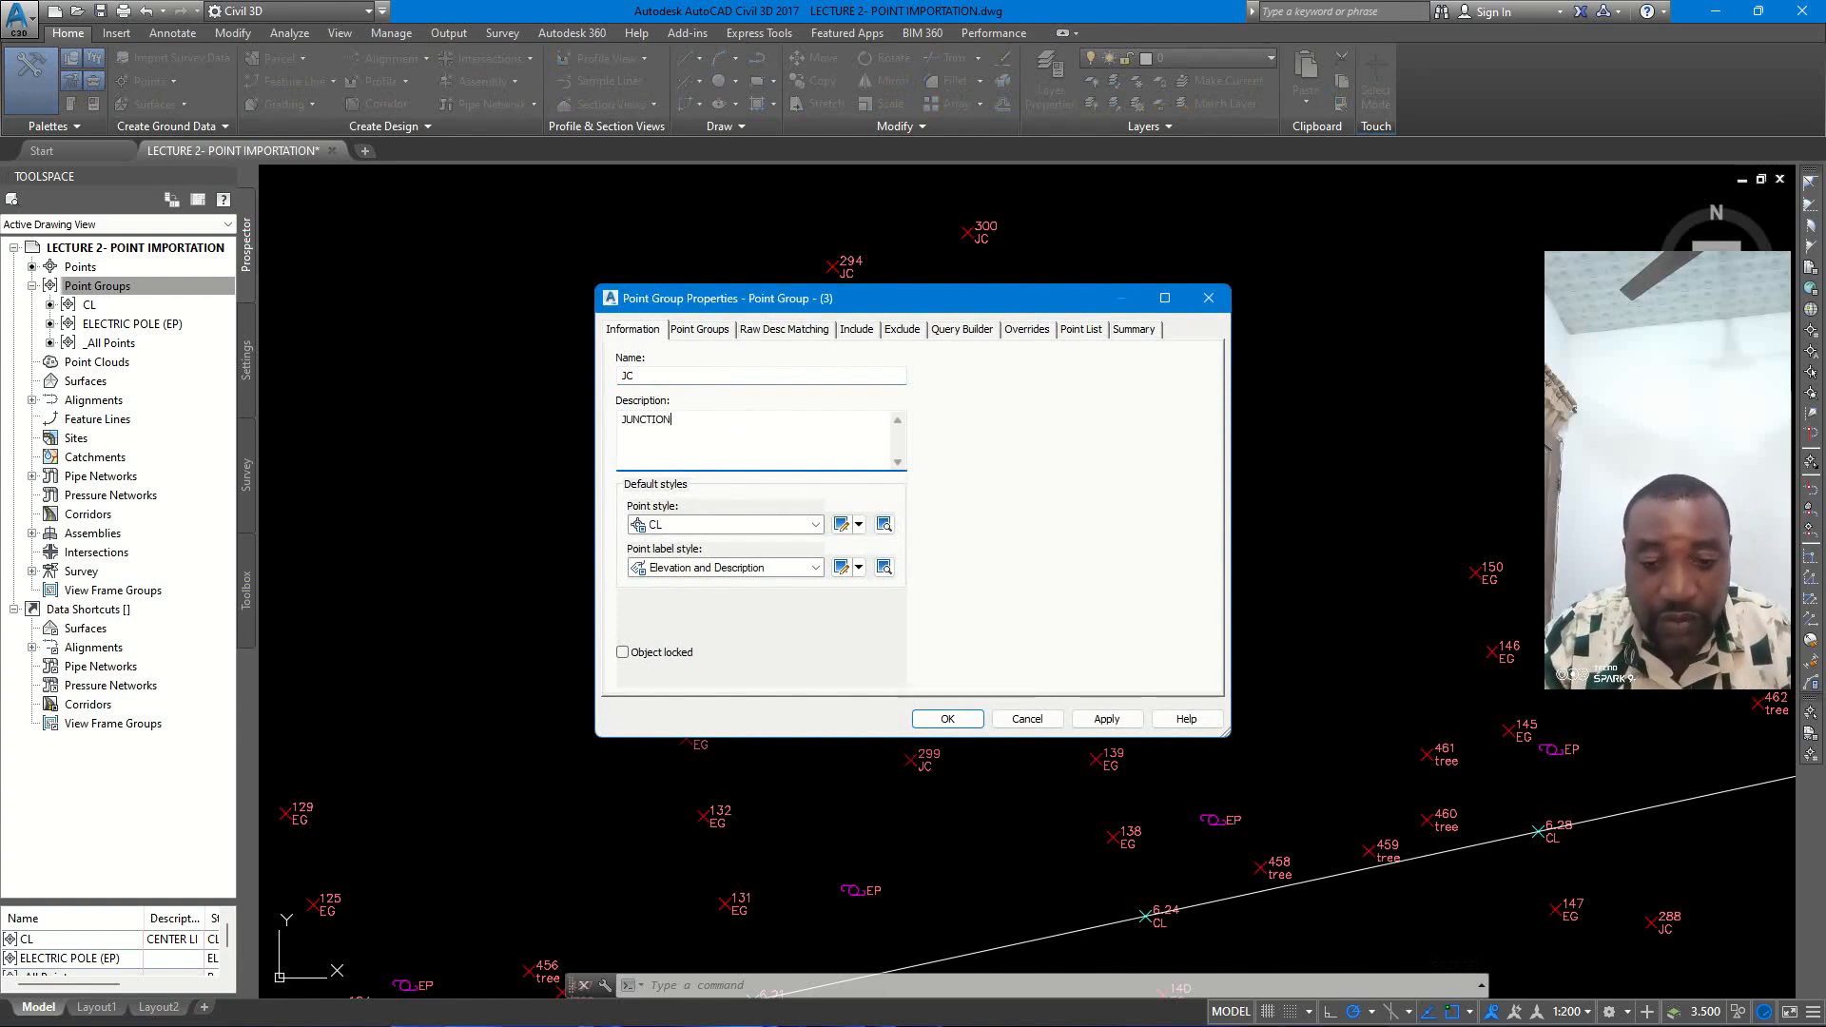
# - Create a new point style for the group, named JC with the description JUNCTION
pyautogui.click(858, 524)
pyautogui.click(908, 550)
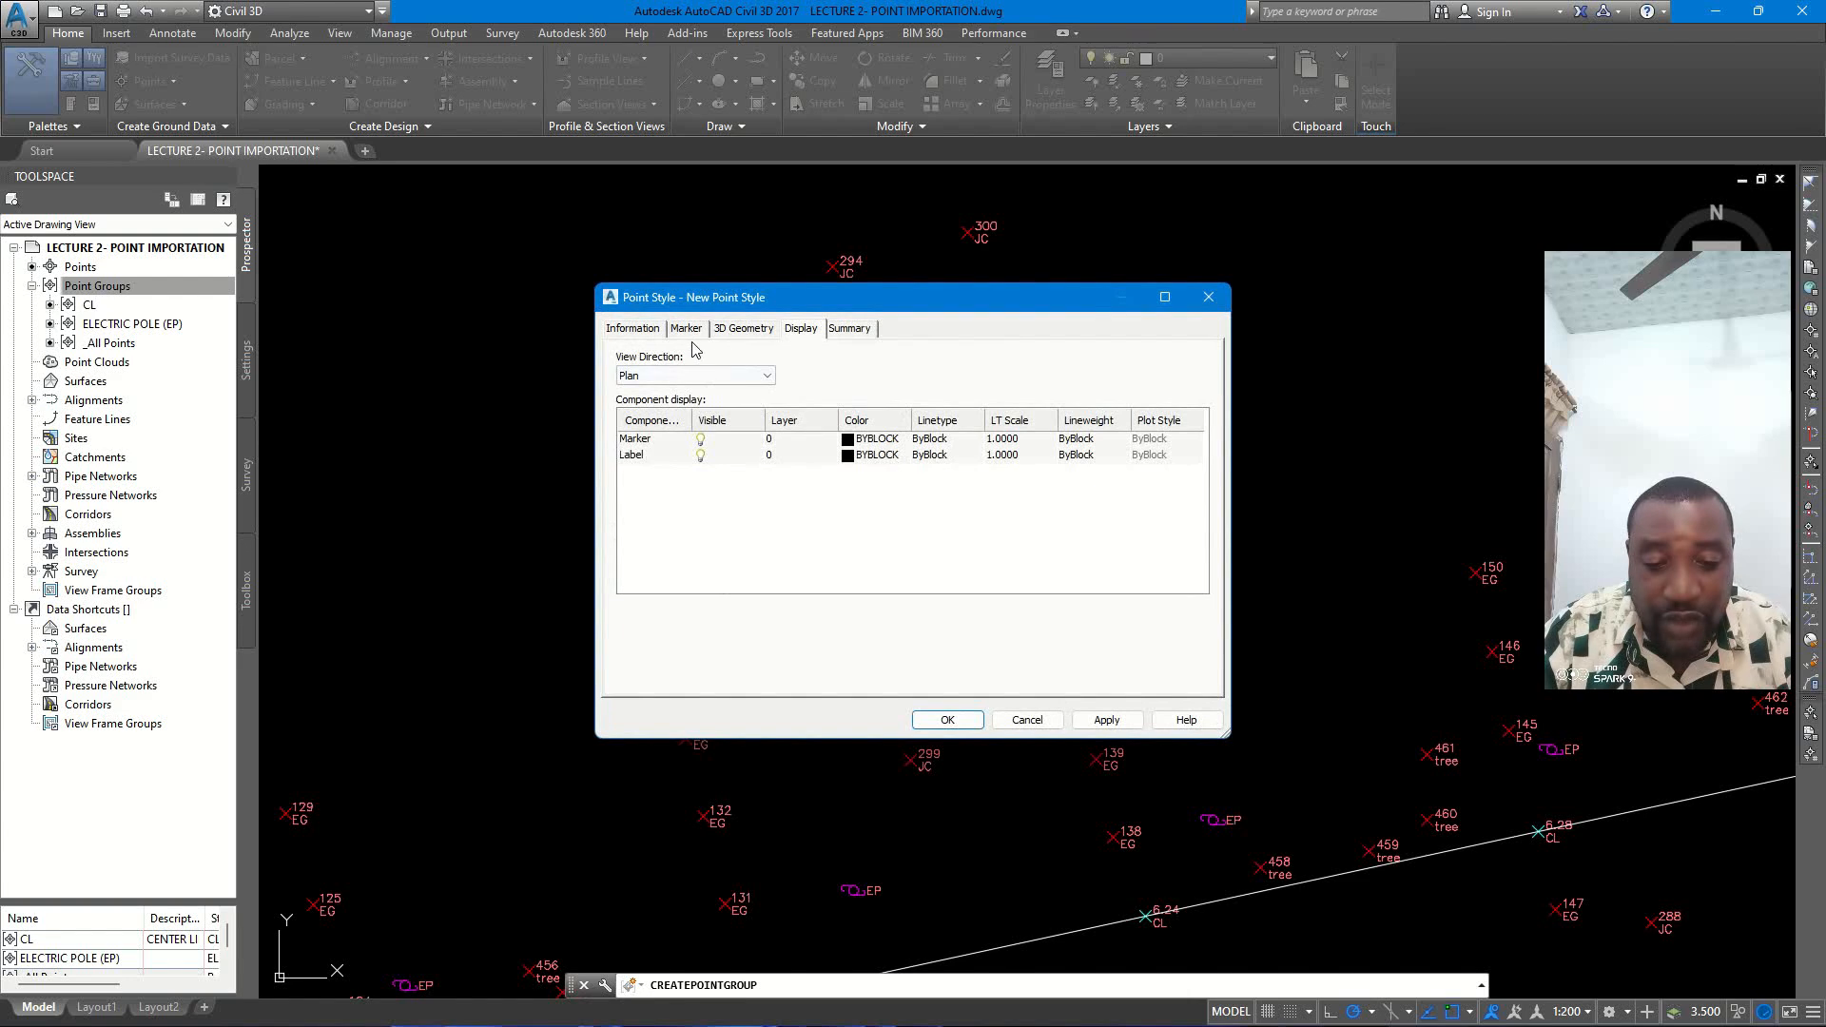
pyautogui.moveTo(753, 308); pyautogui.dragTo(687, 306)
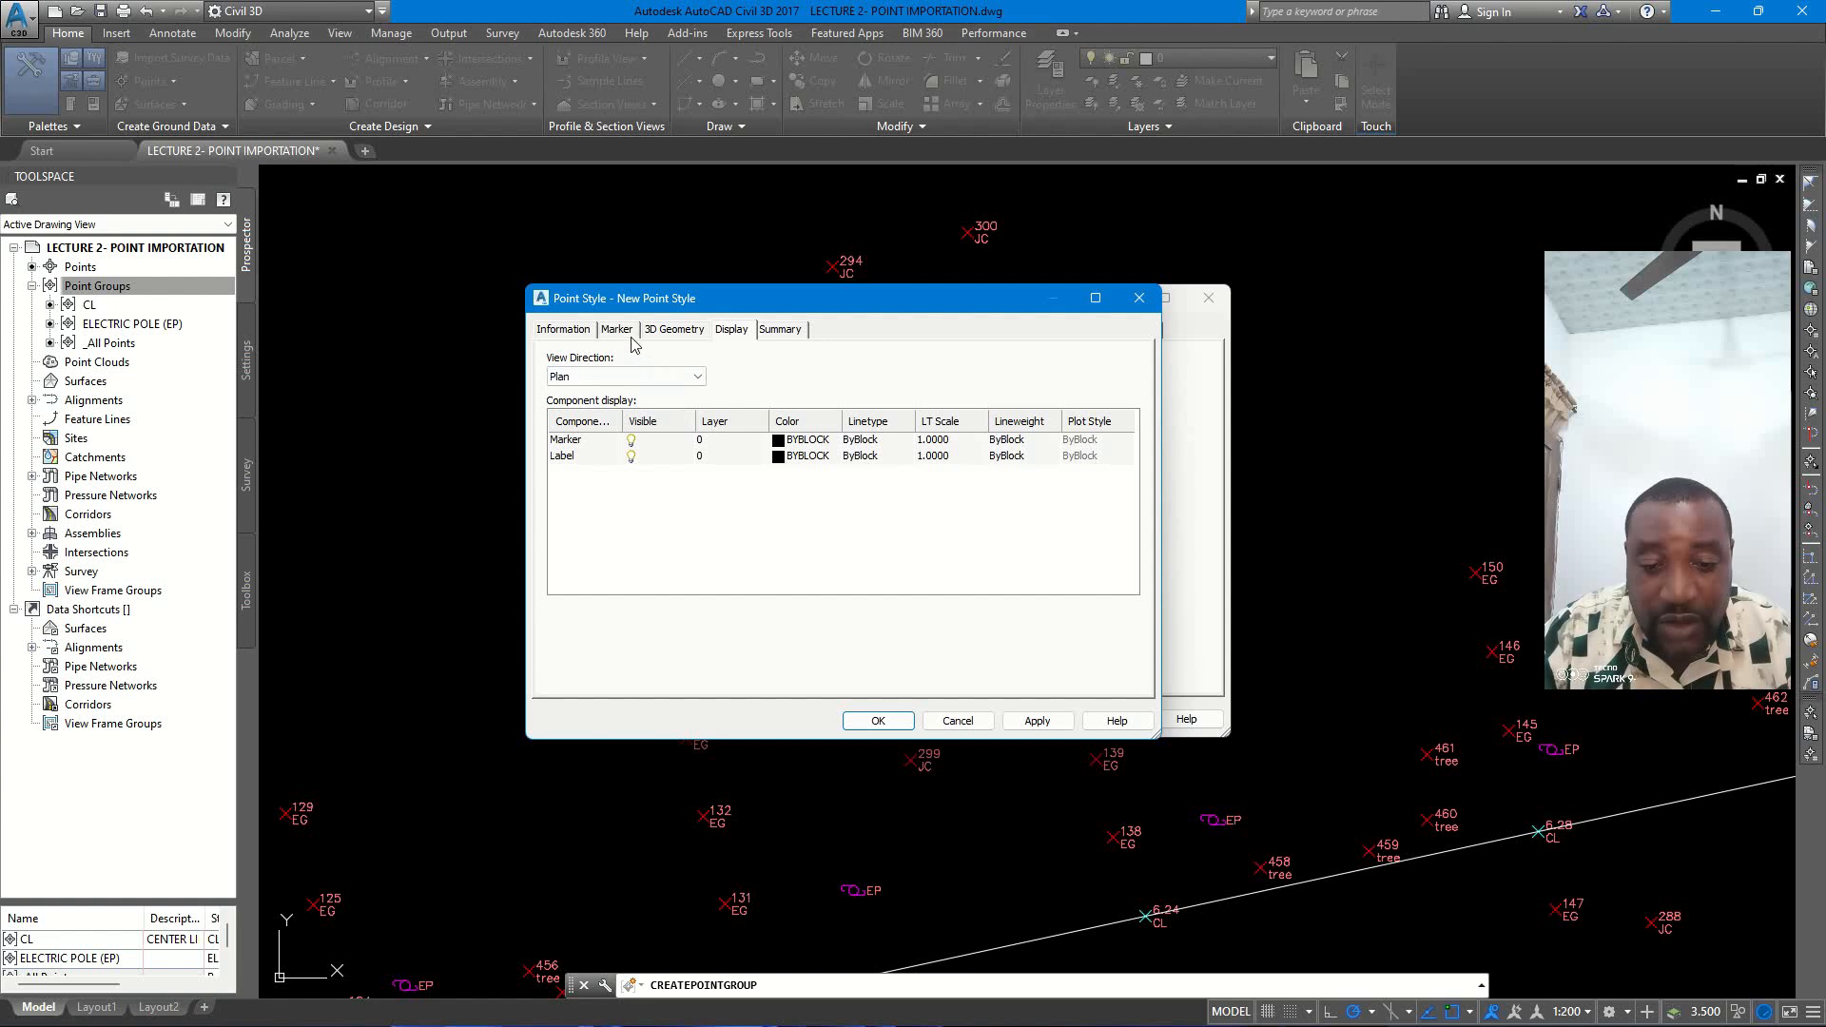
pyautogui.click(564, 329)
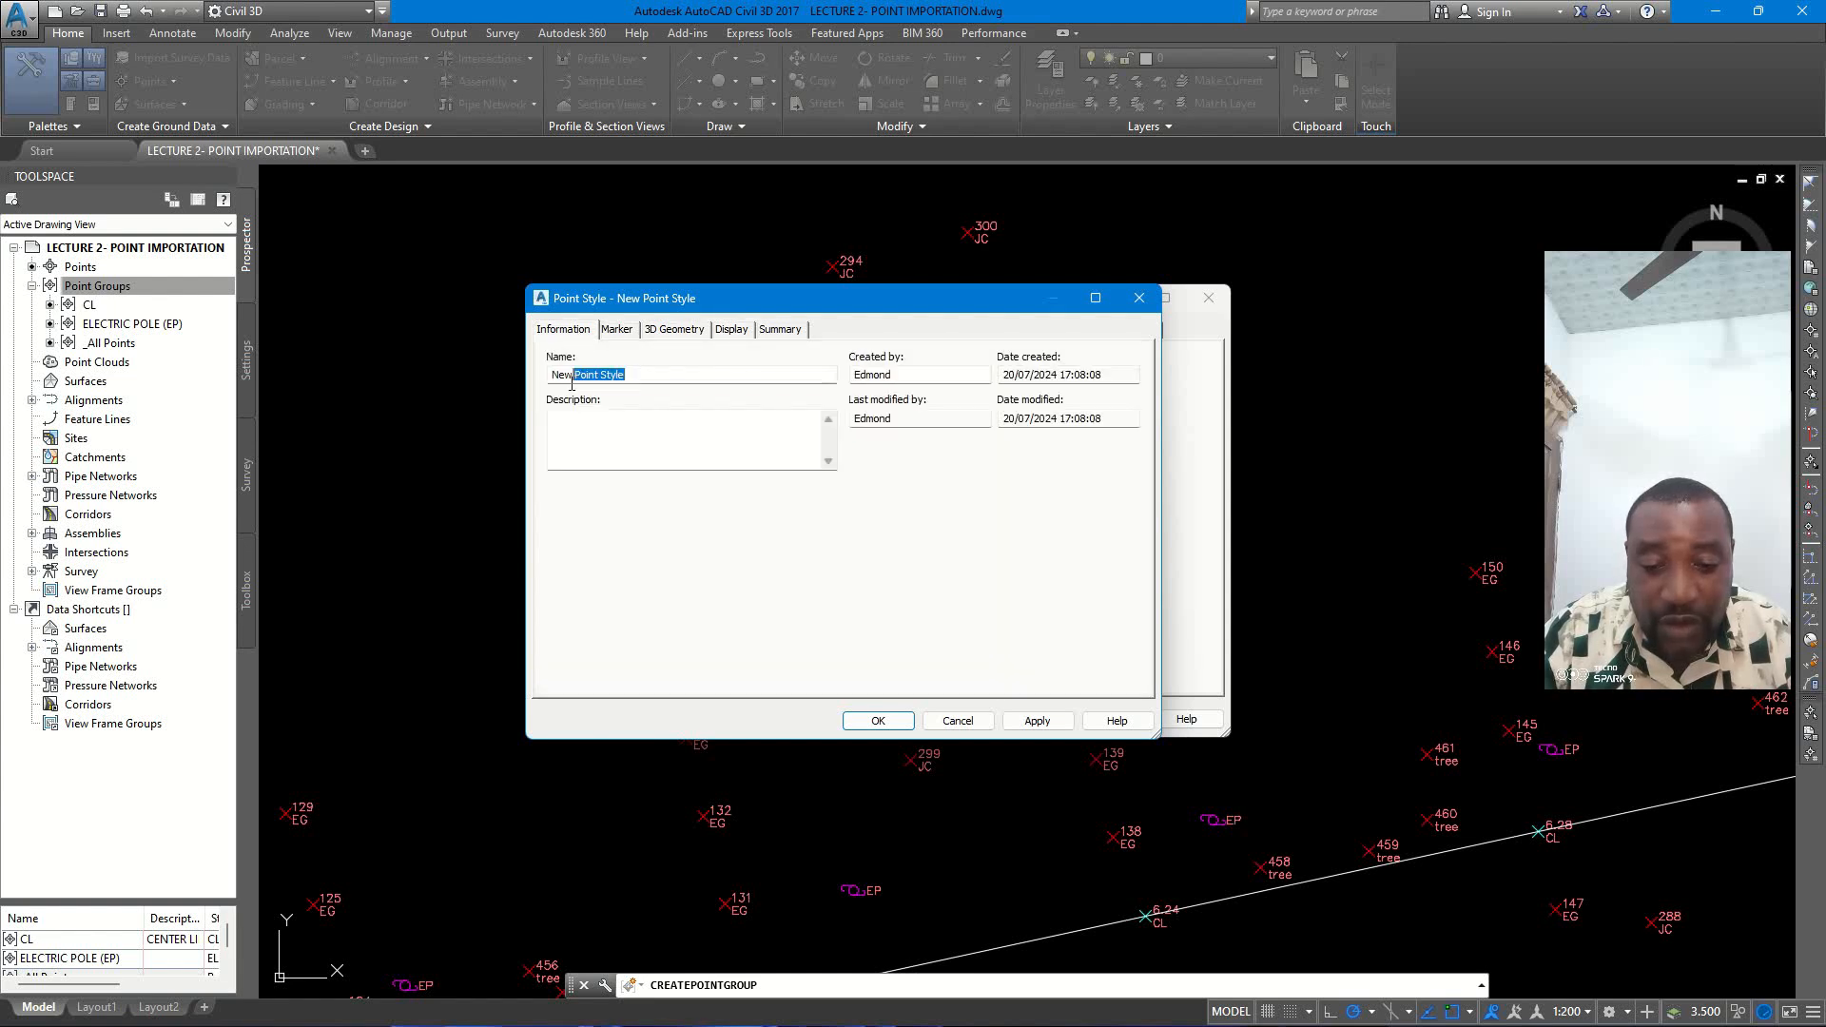
pyautogui.moveTo(571, 384); pyautogui.dragTo(555, 387)
pyautogui.write('JC')
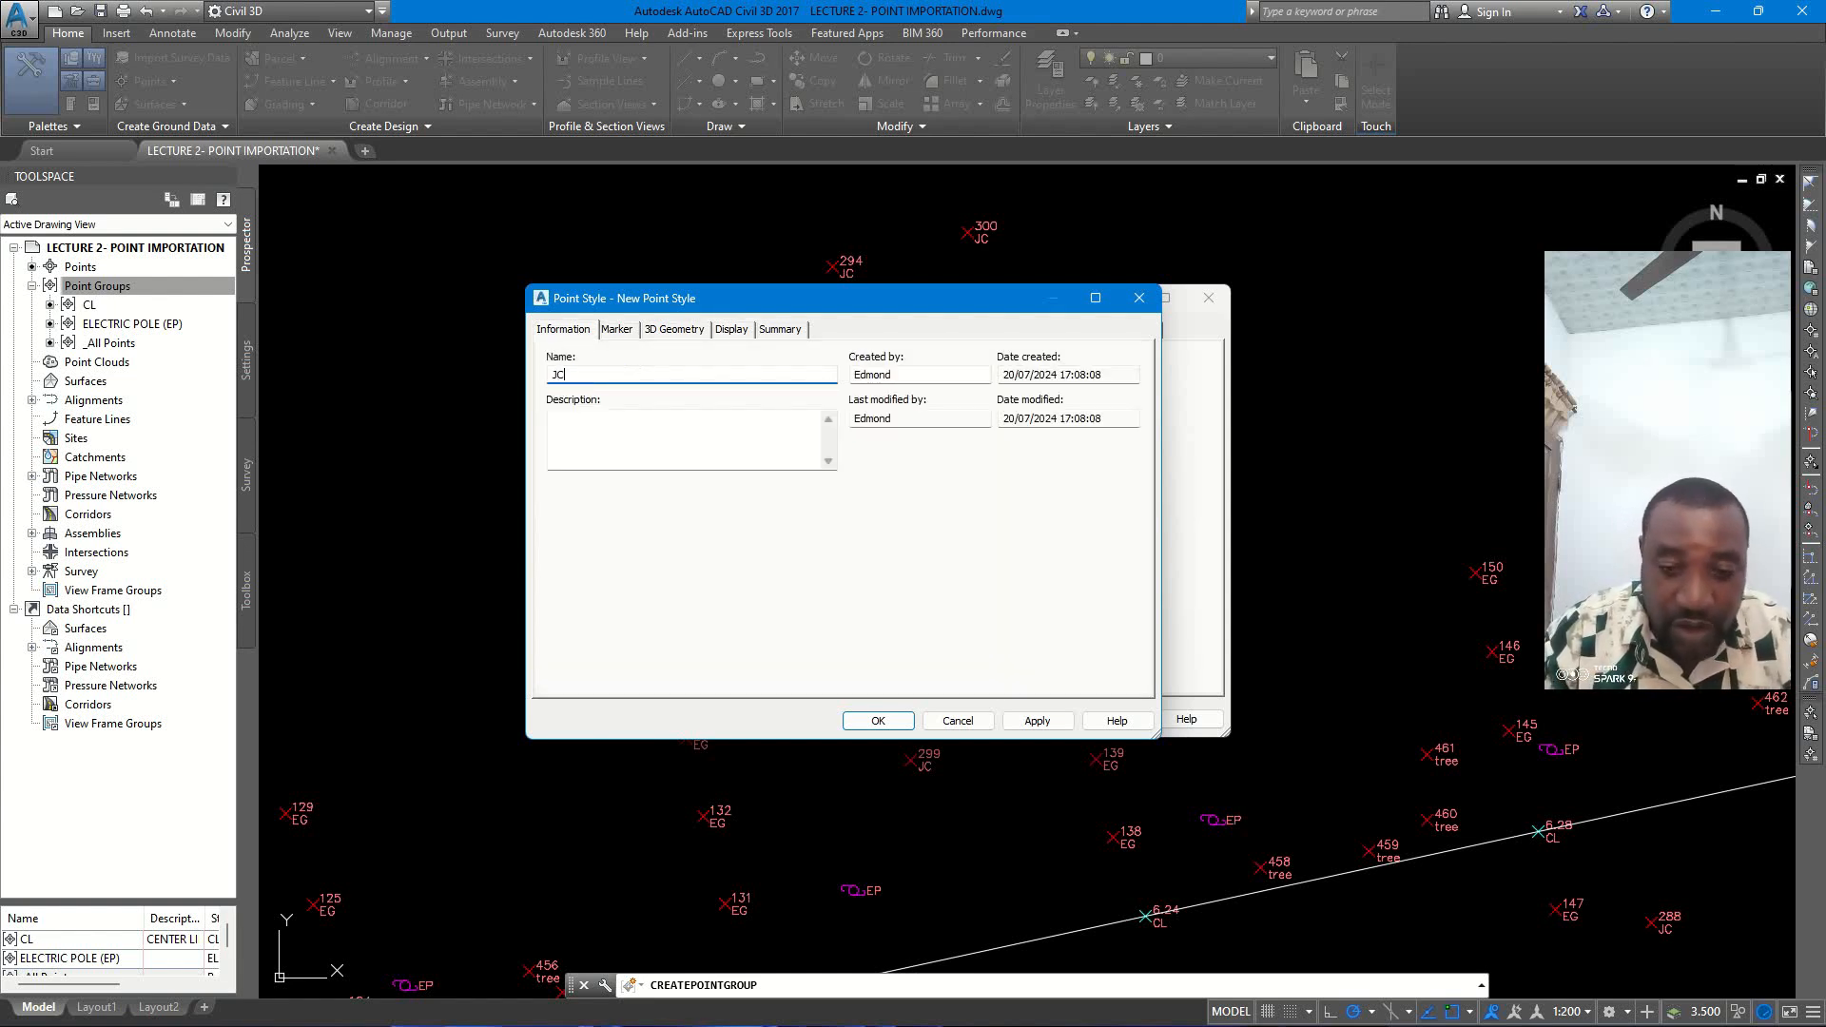
pyautogui.click(619, 430)
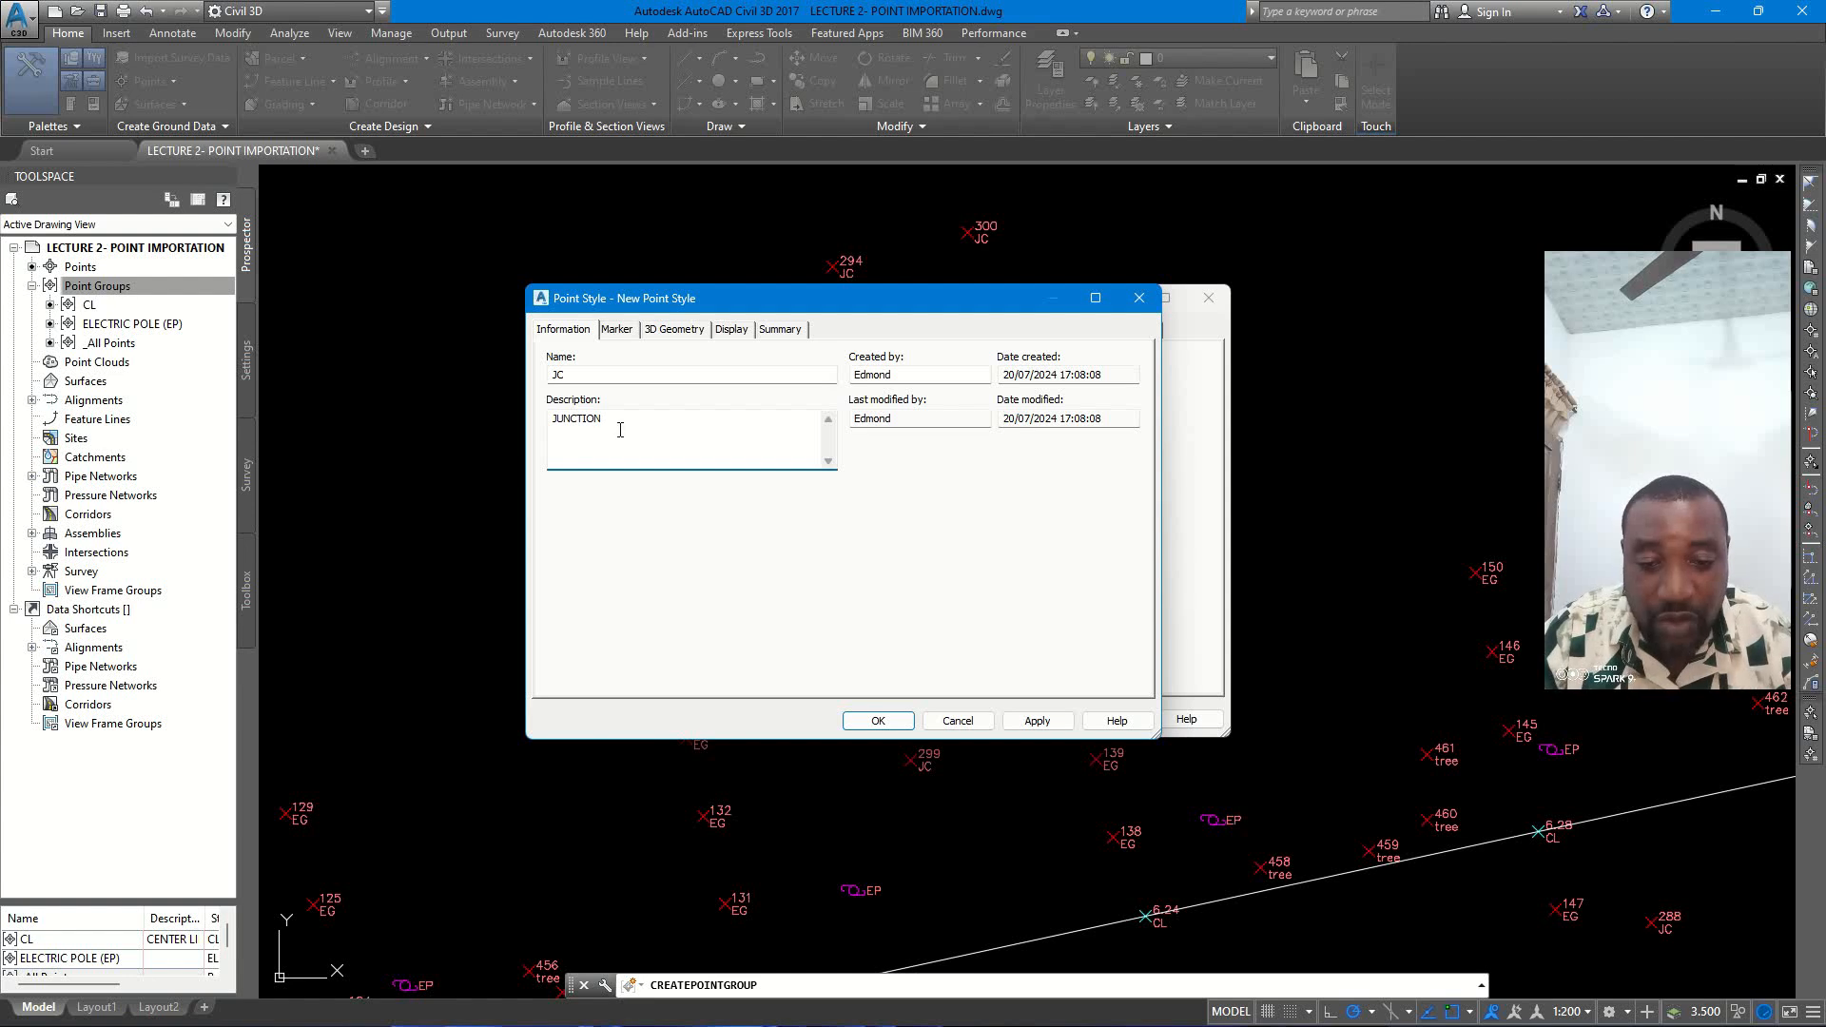
# - Give the JC point style a custom circle marker without the cross, sized 3.5 mm at drawing scale
pyautogui.click(620, 333)
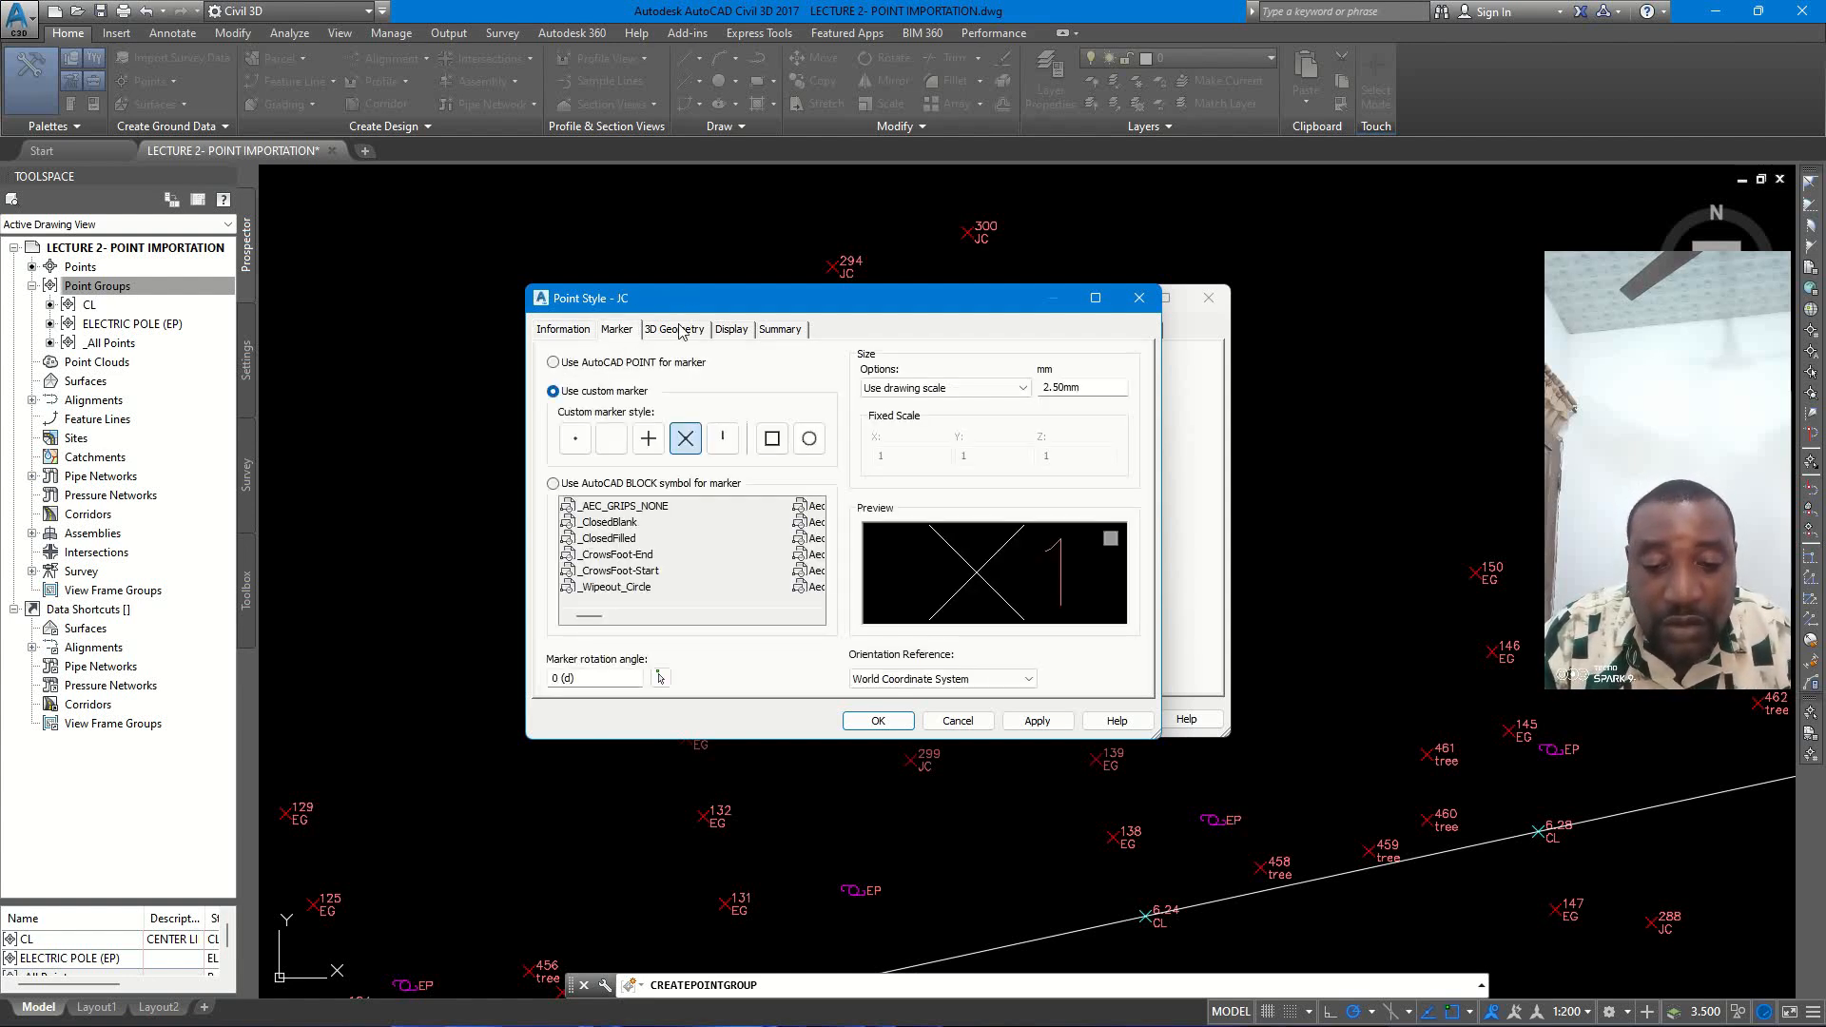
pyautogui.click(809, 441)
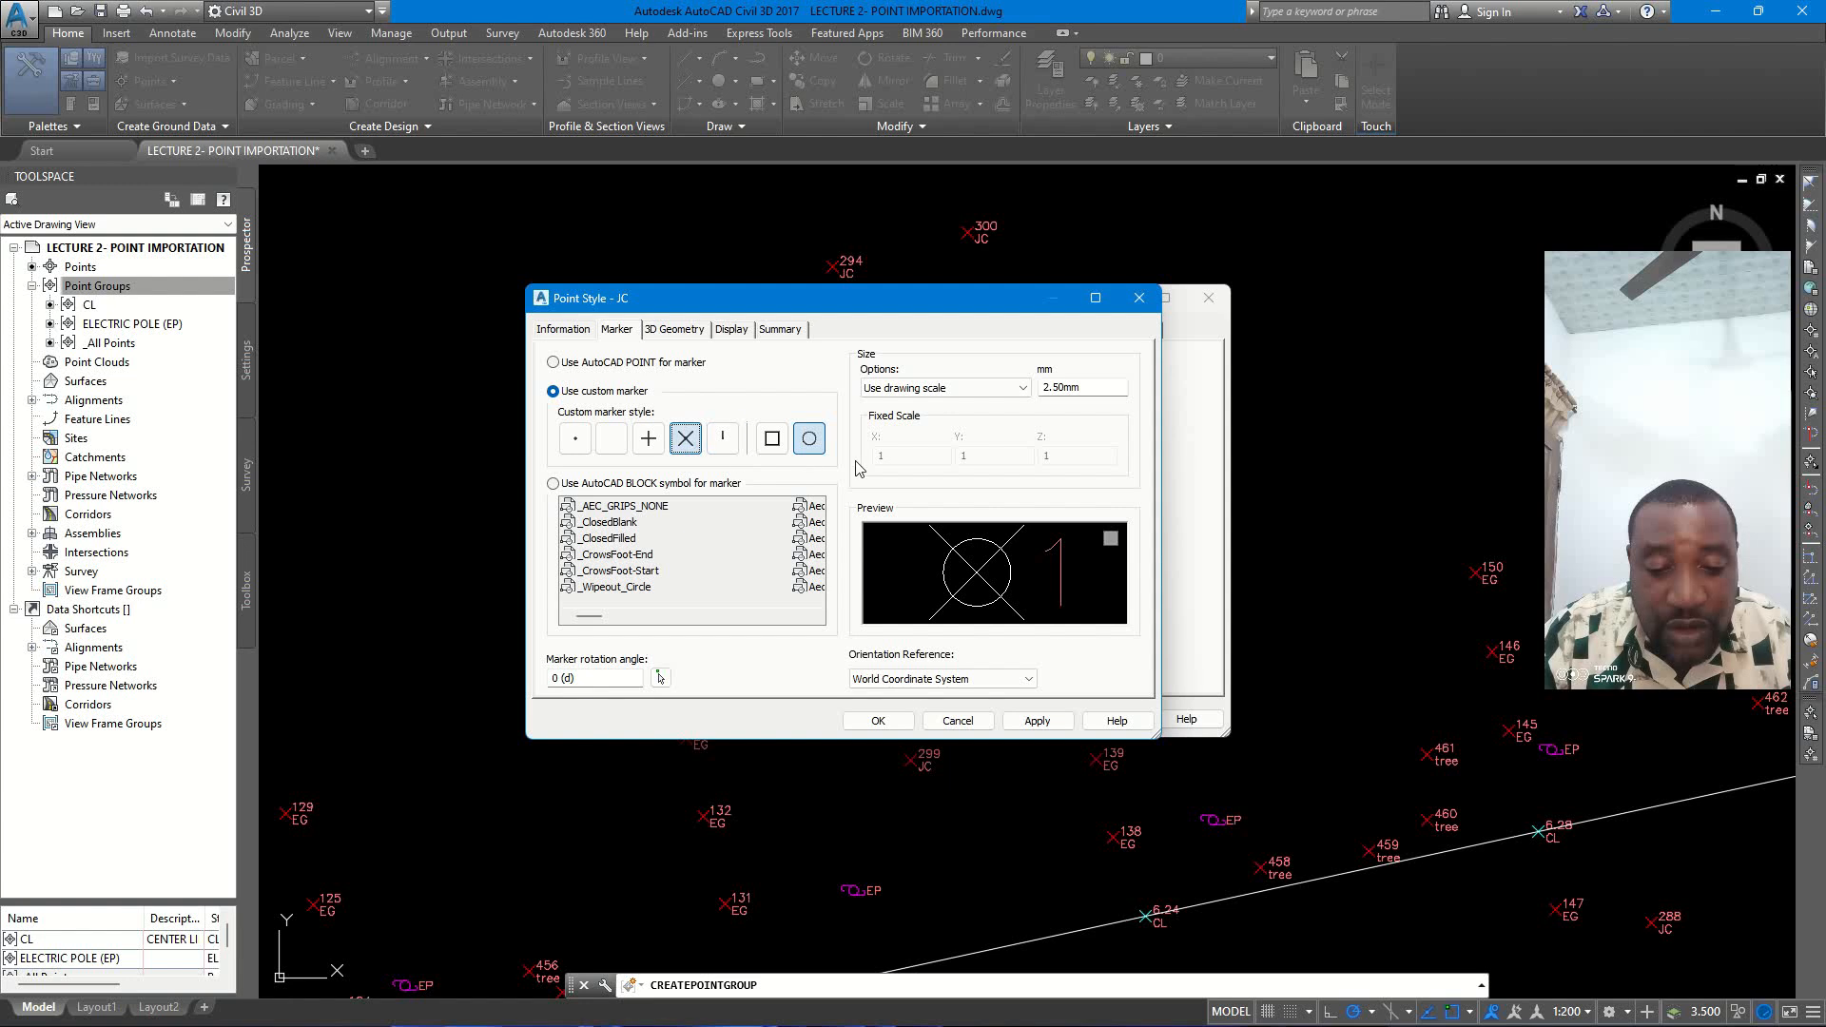
pyautogui.click(610, 443)
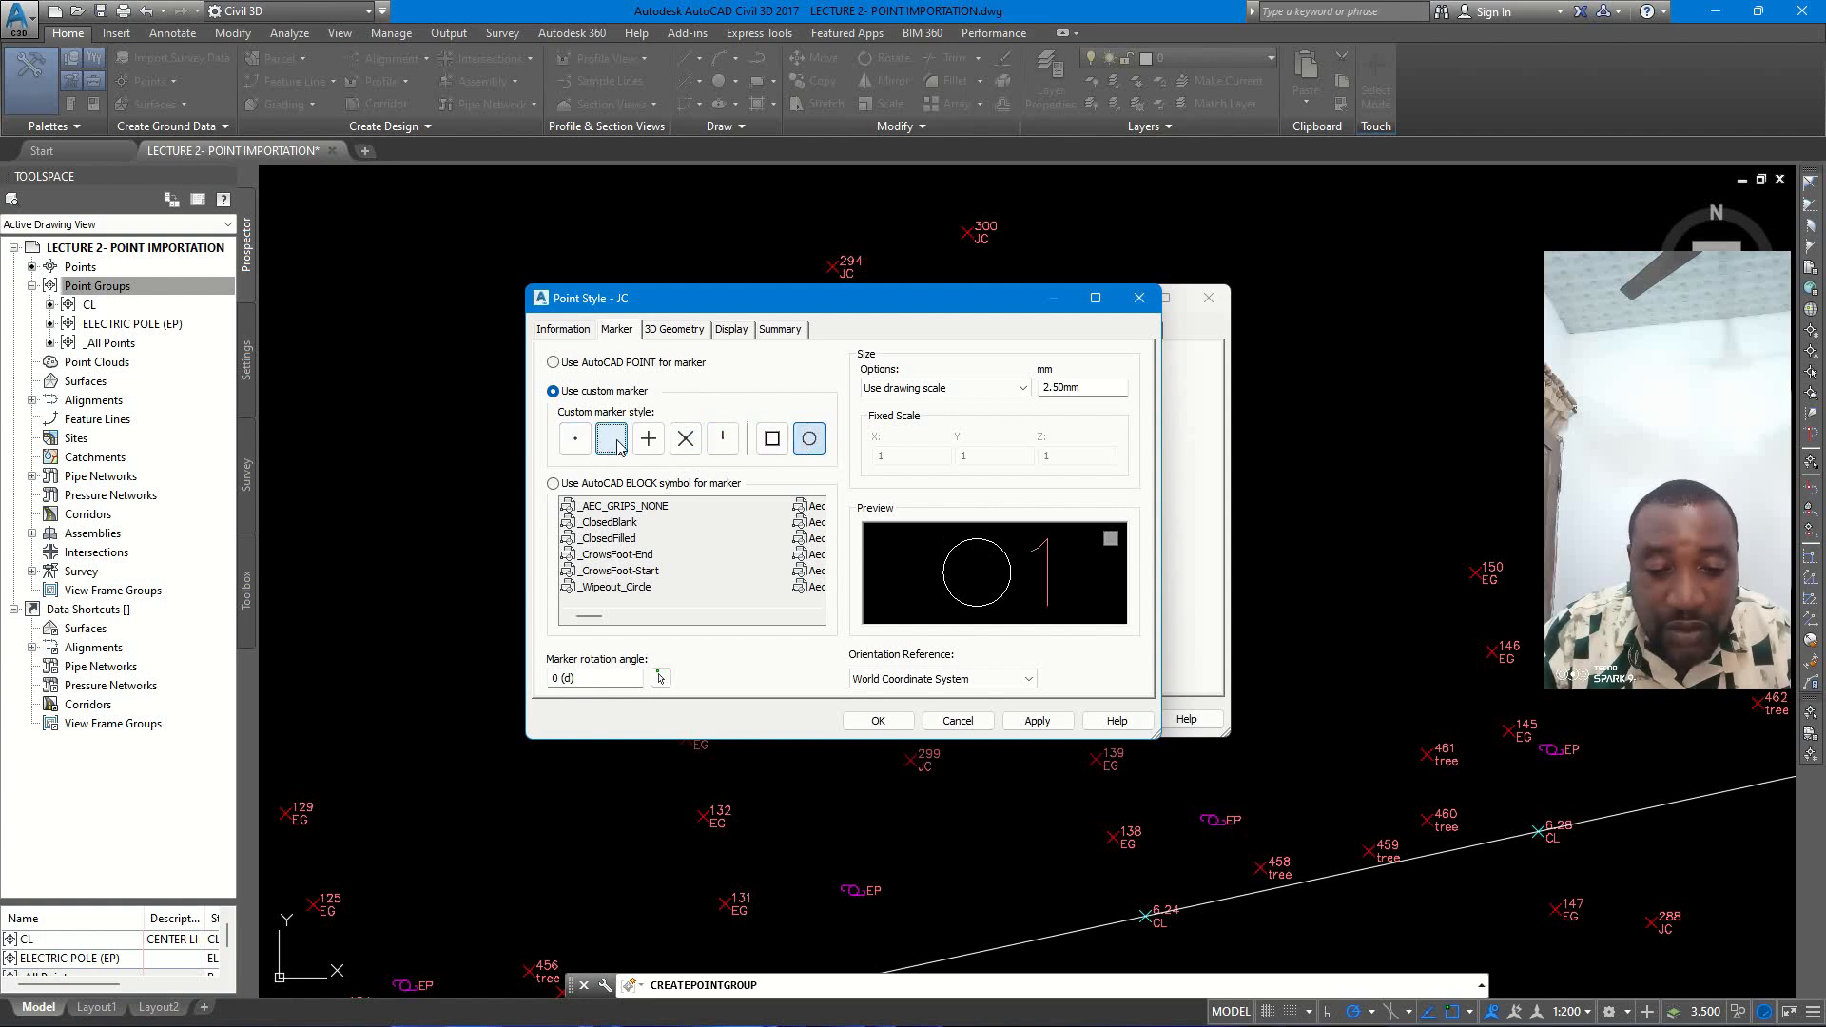
pyautogui.click(810, 440)
pyautogui.click(809, 441)
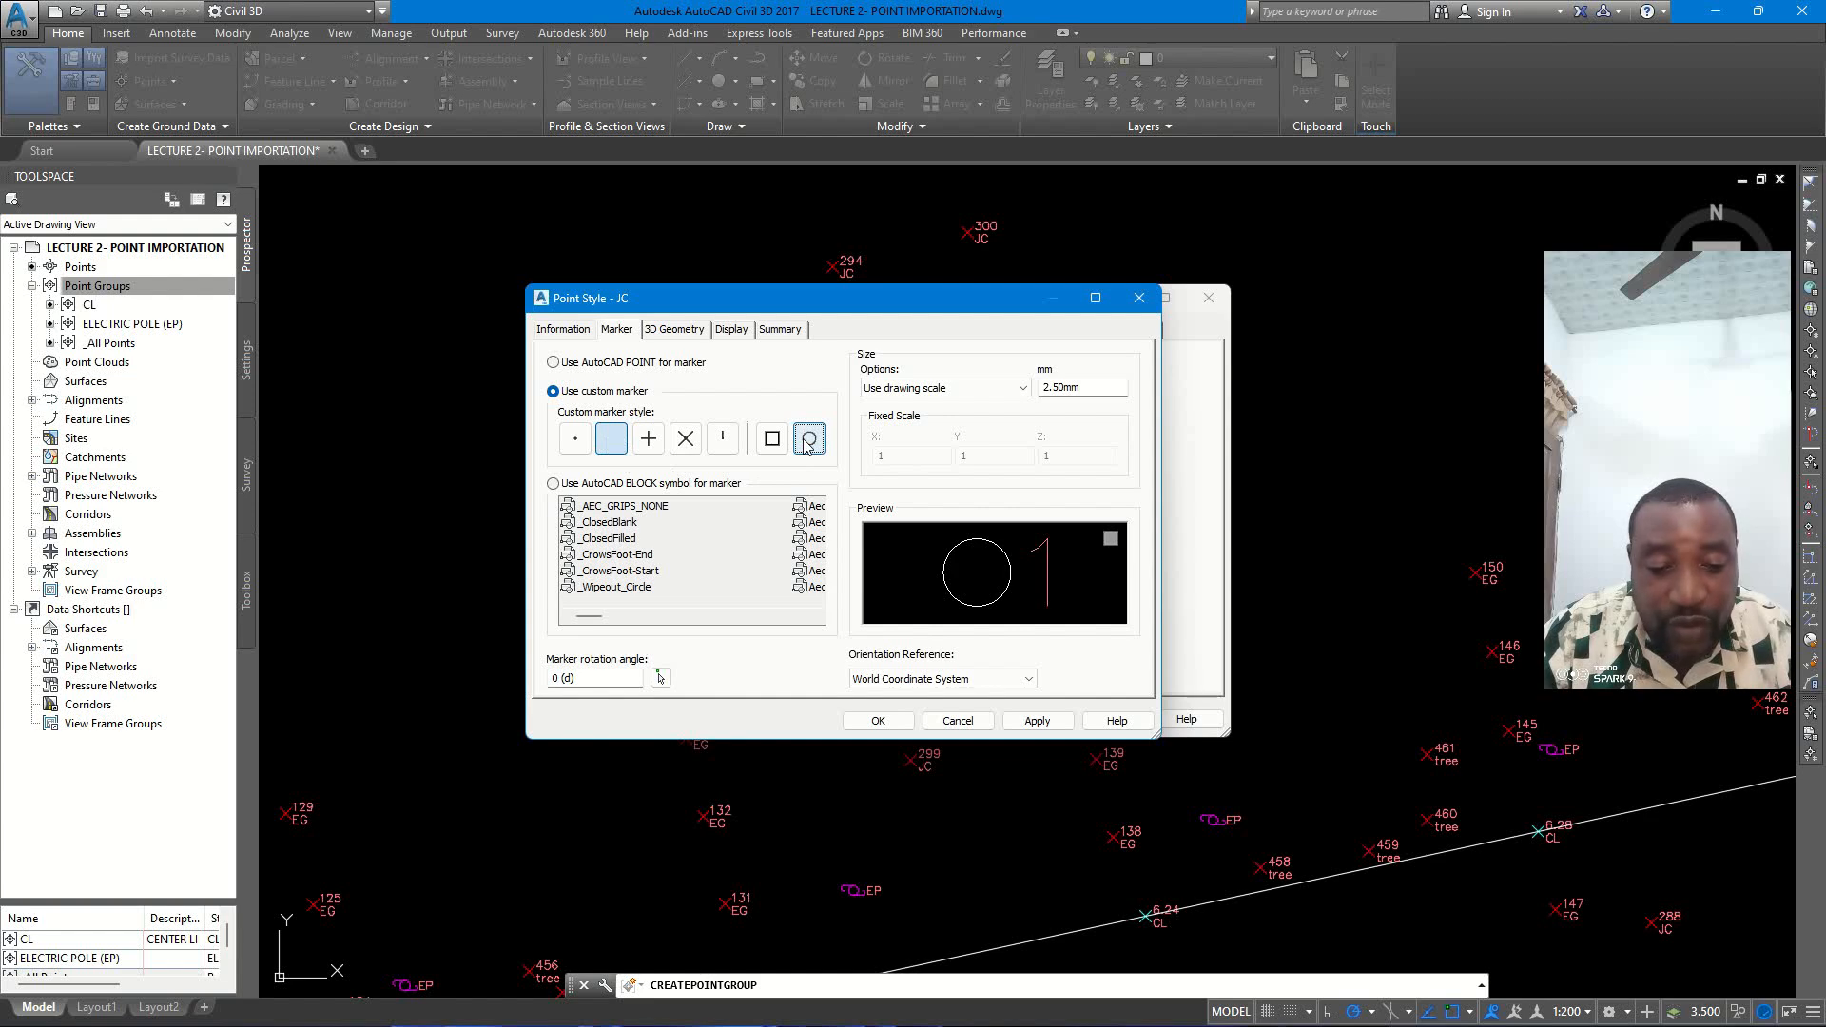
pyautogui.doubleClick(1074, 387)
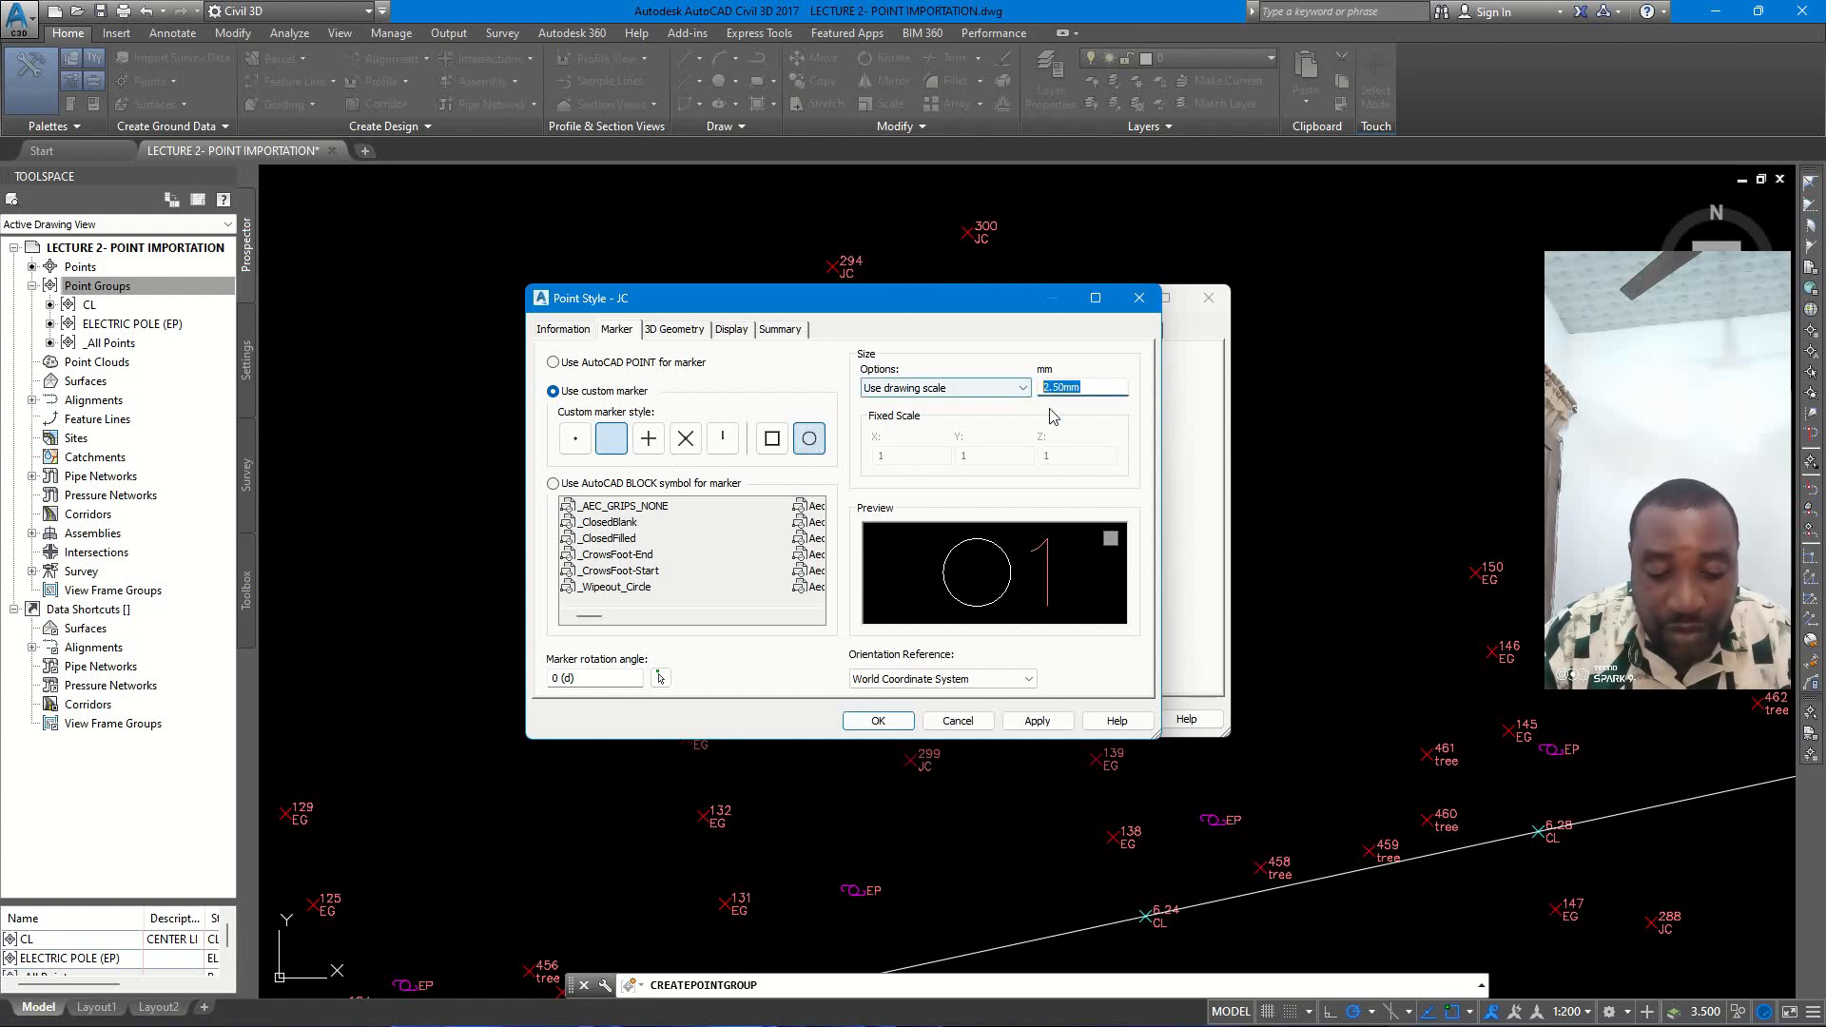
pyautogui.write('4')
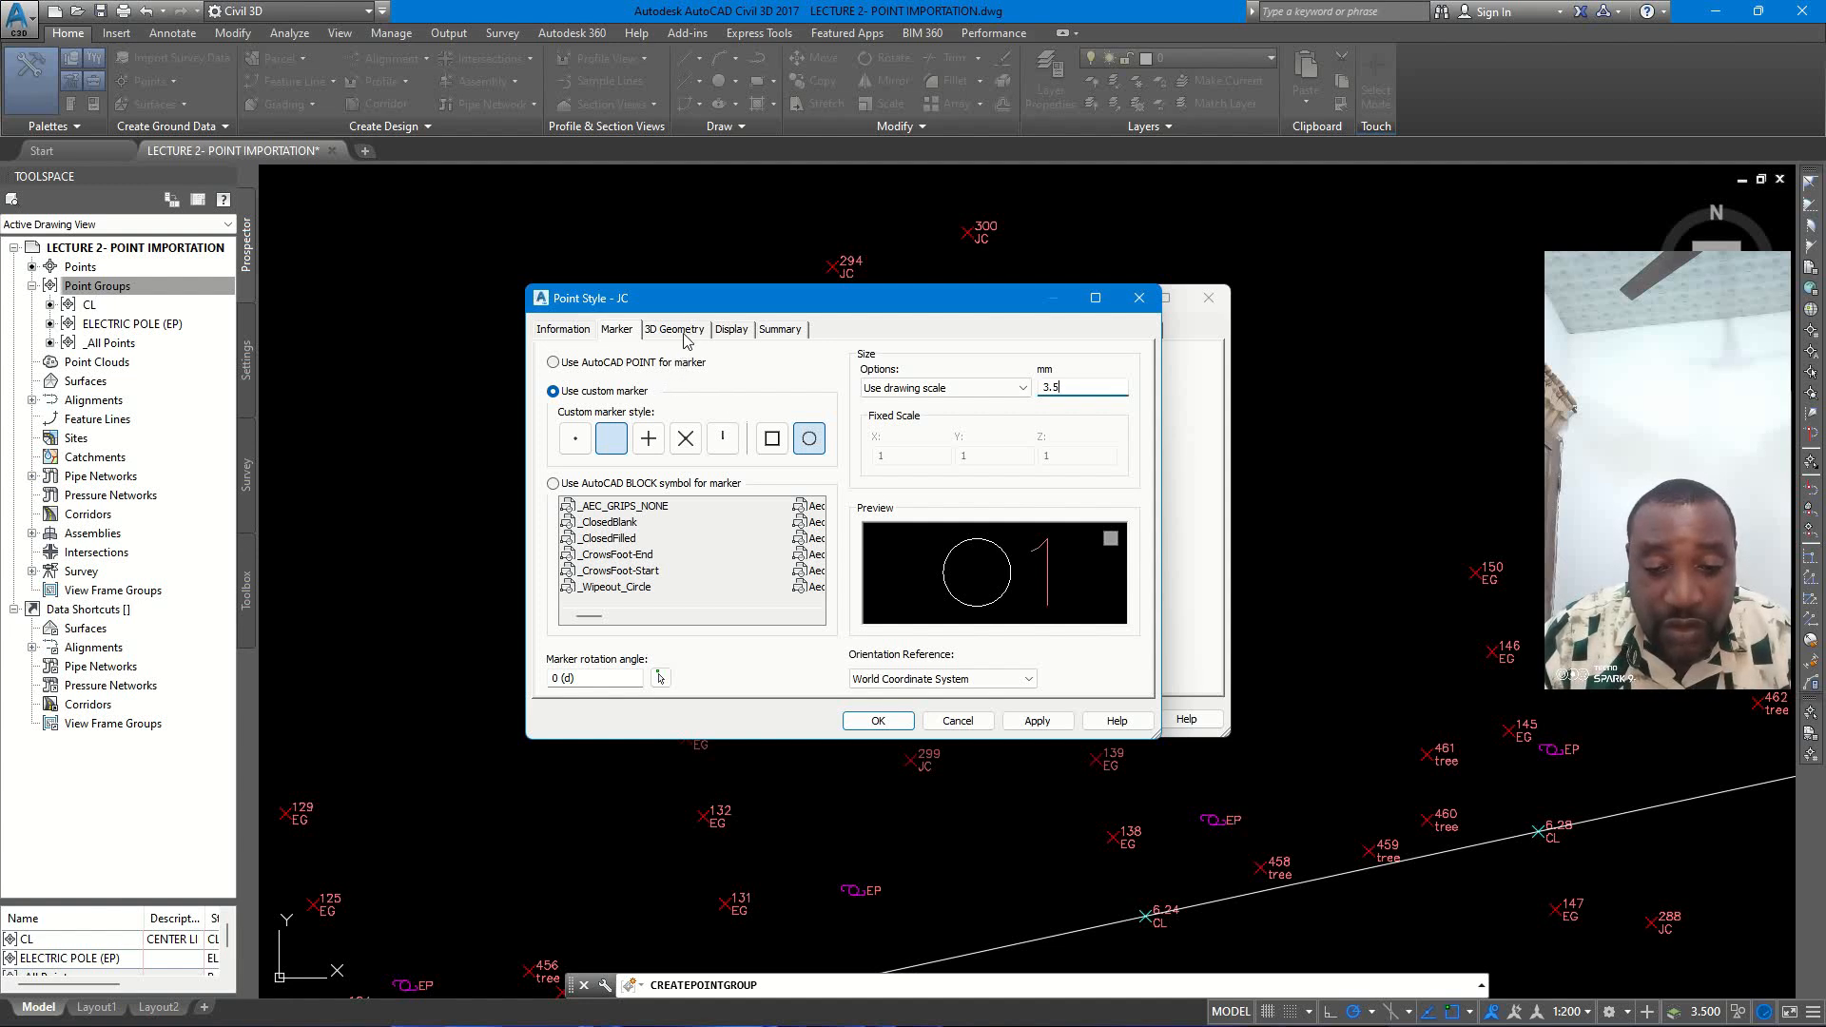
# - Set the JC style's plan-view marker colour to index 20 and accept the point style
pyautogui.click(730, 330)
pyautogui.click(799, 441)
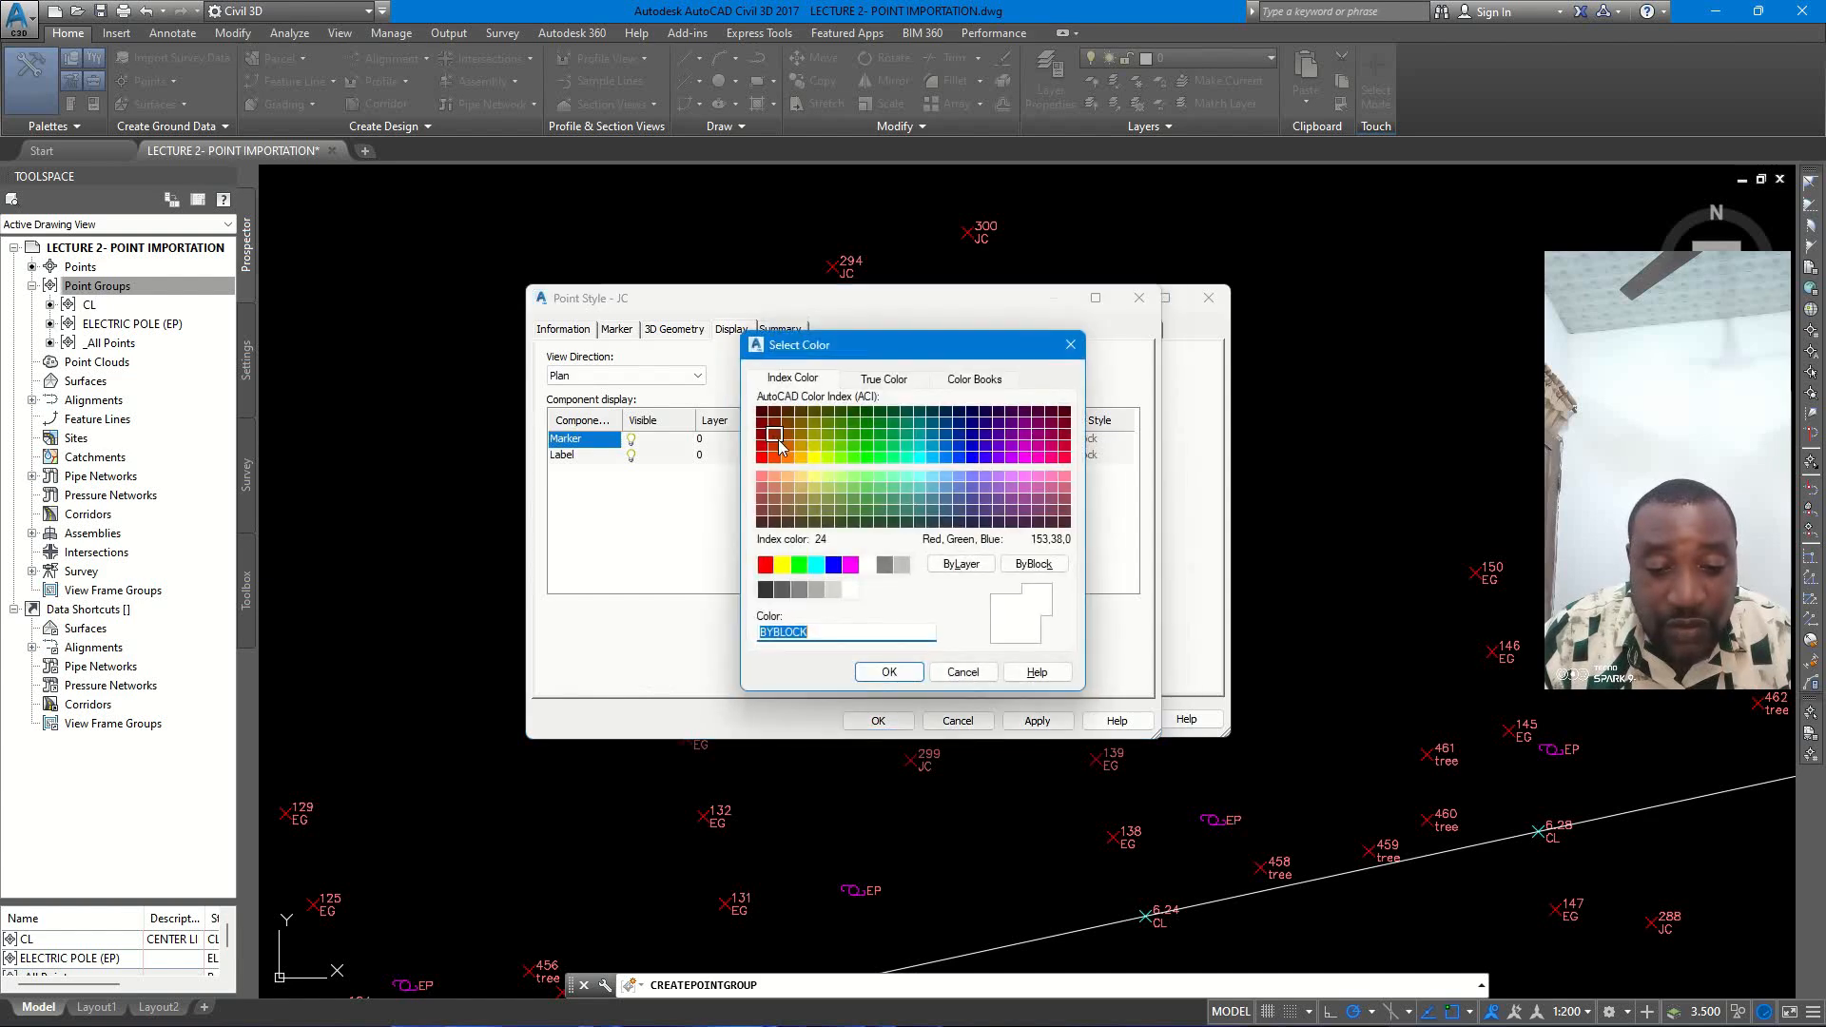
pyautogui.click(778, 458)
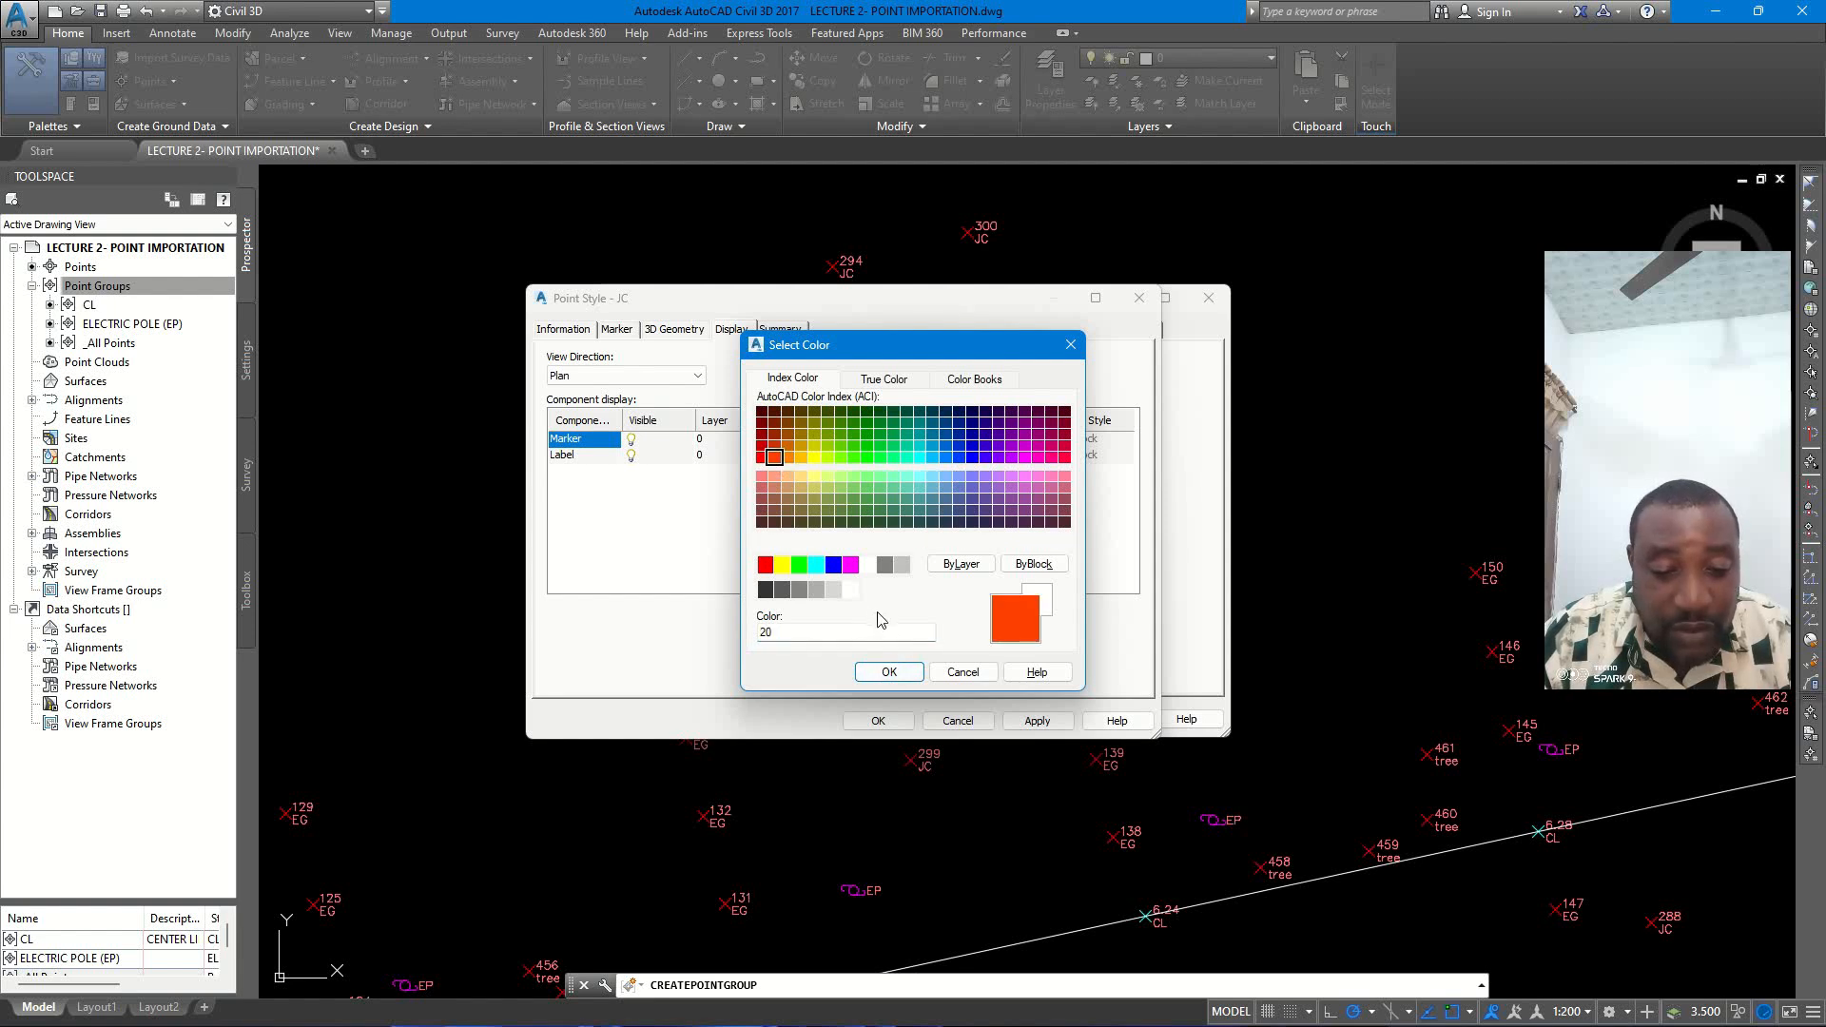
pyautogui.click(888, 672)
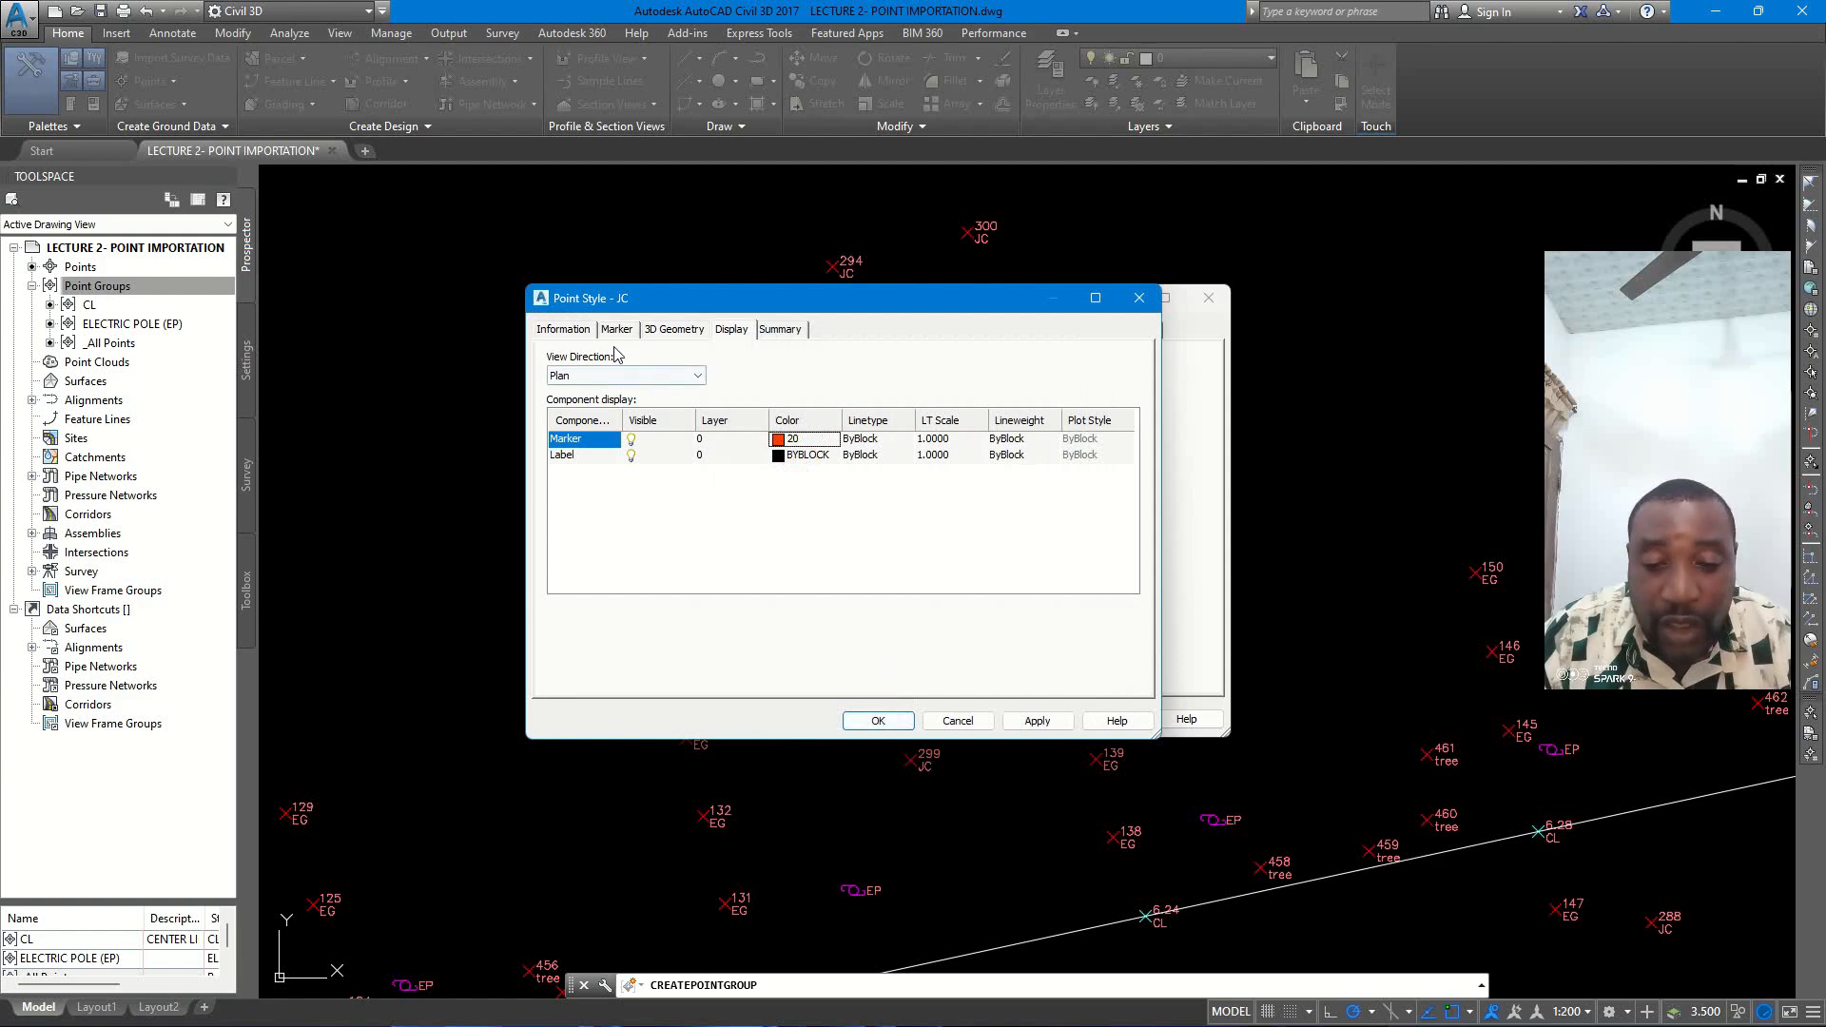
pyautogui.click(565, 329)
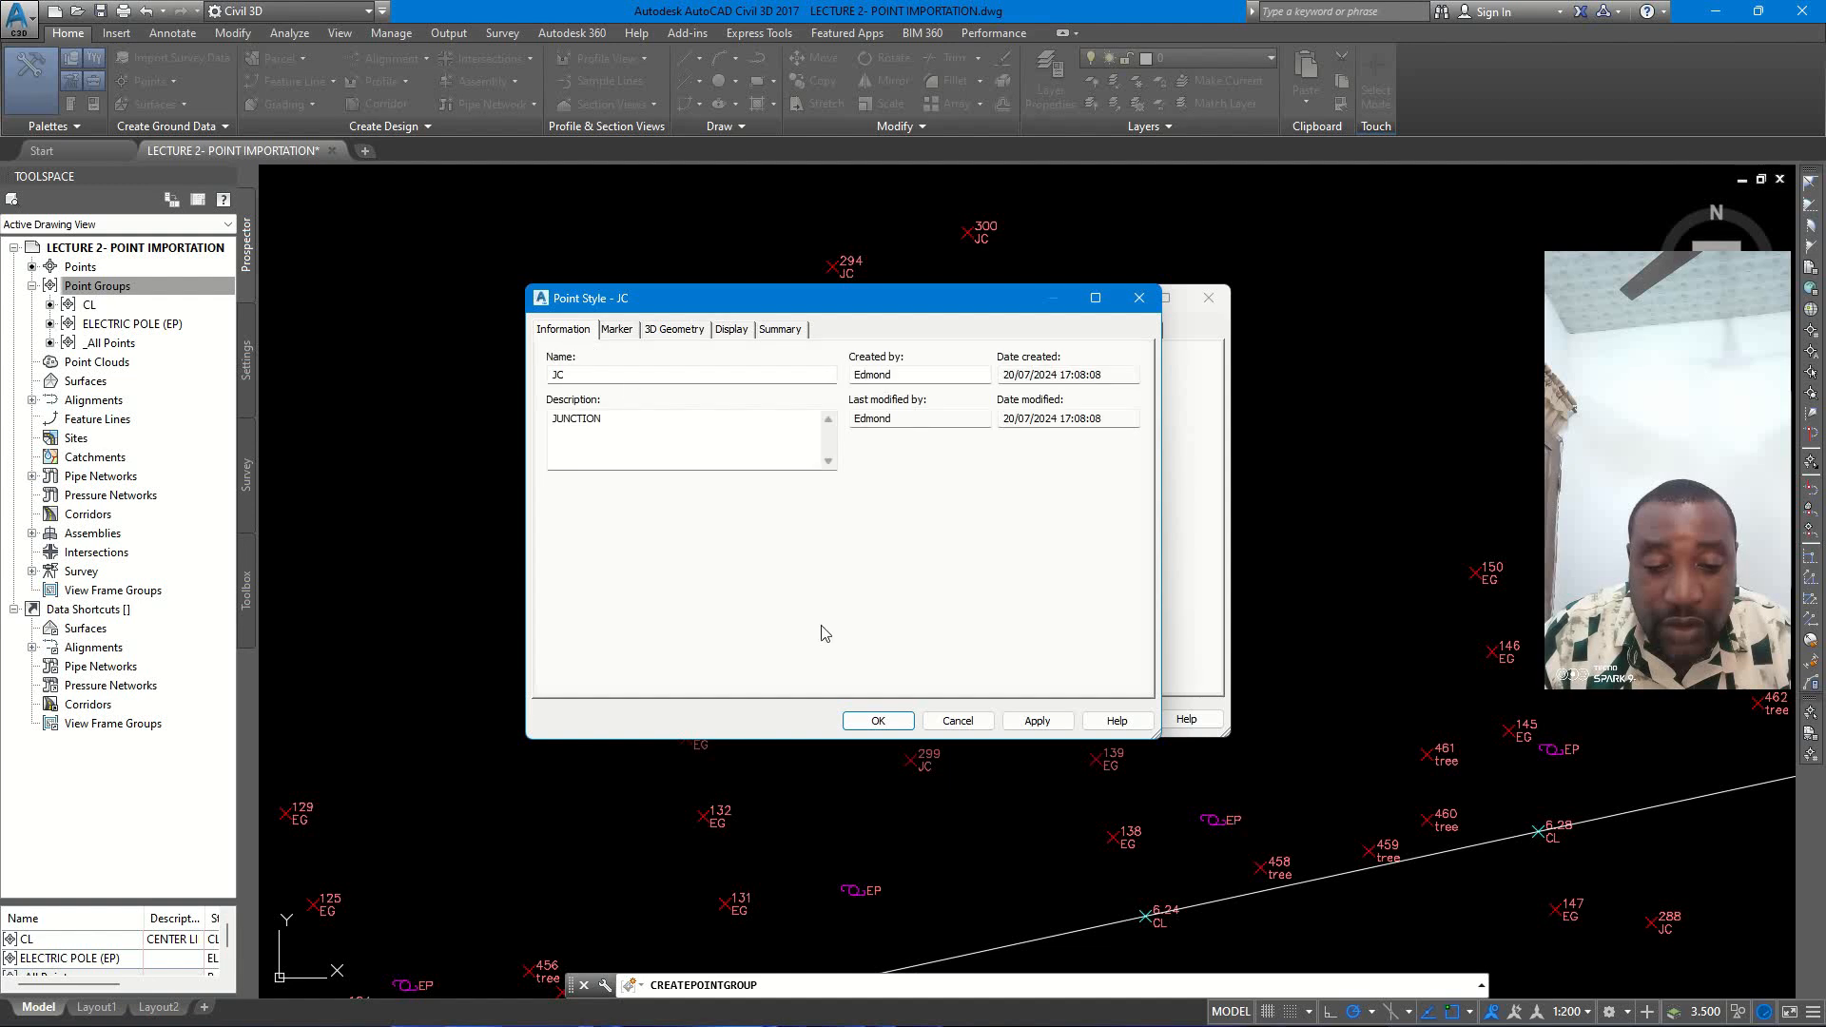
pyautogui.click(878, 720)
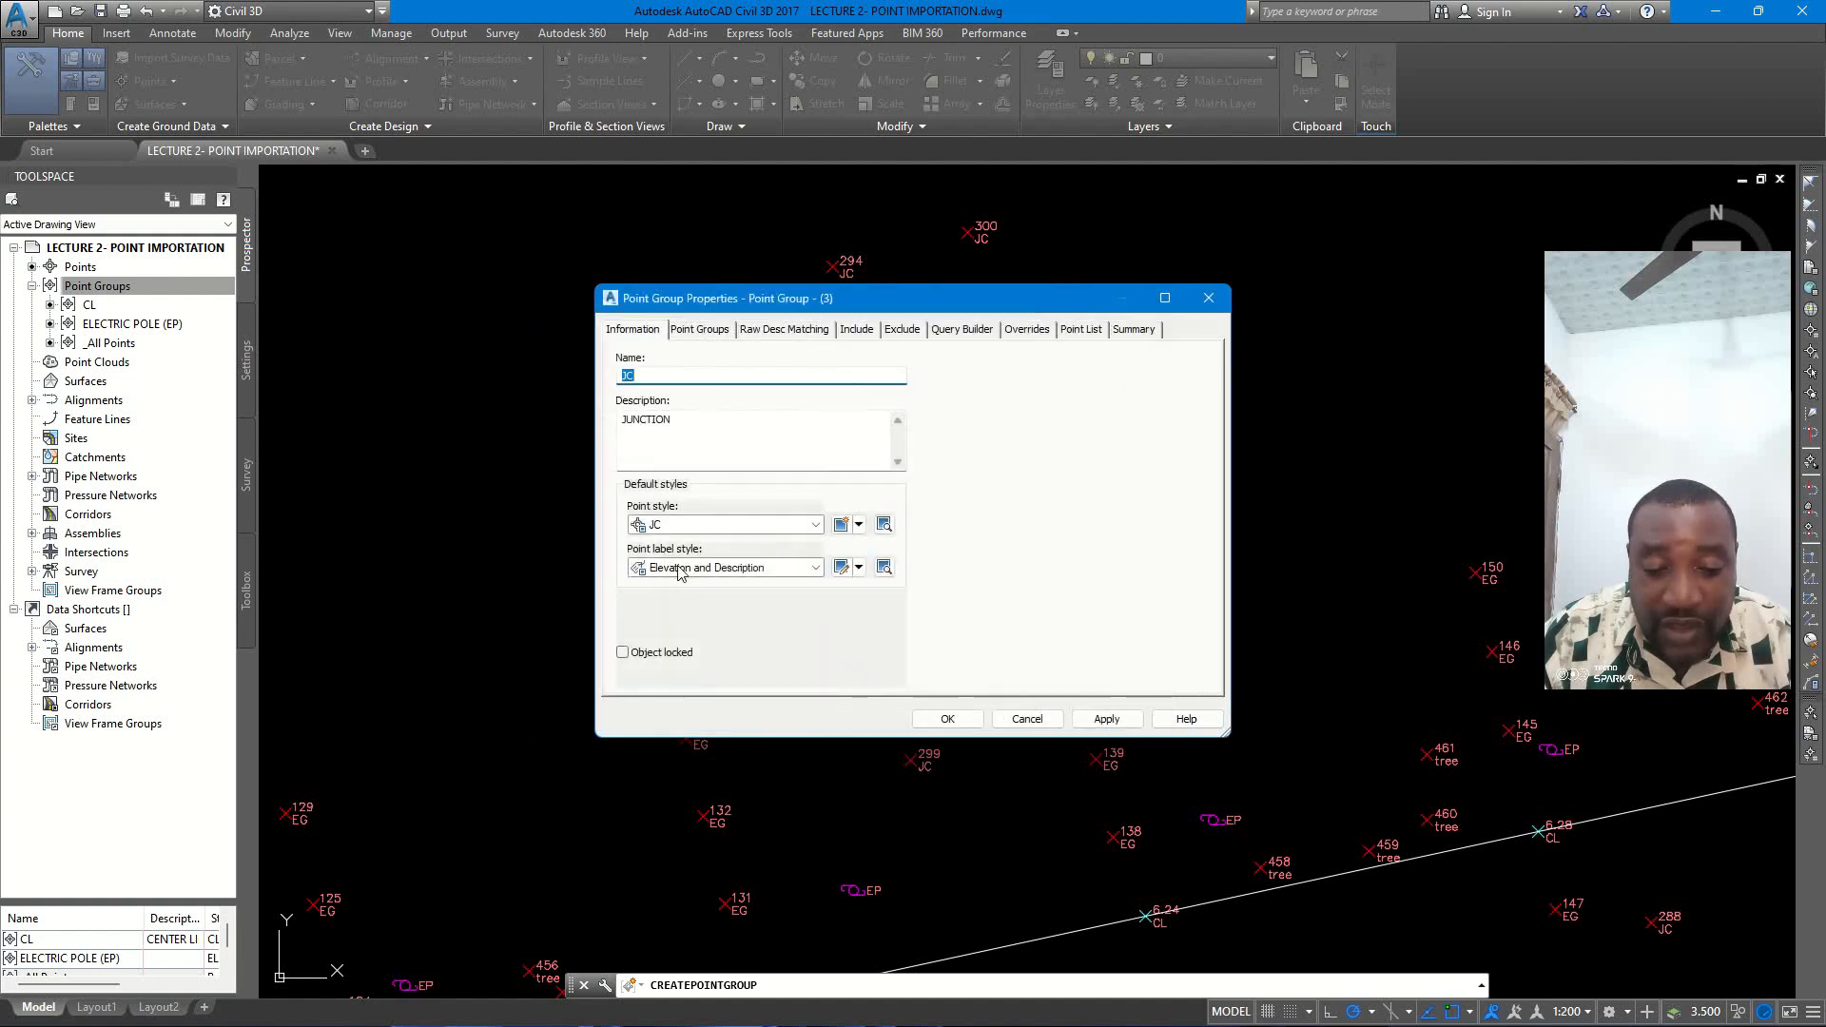
# - Label the JC group with Northing and Easting and include only points whose raw description matches JC
pyautogui.click(816, 569)
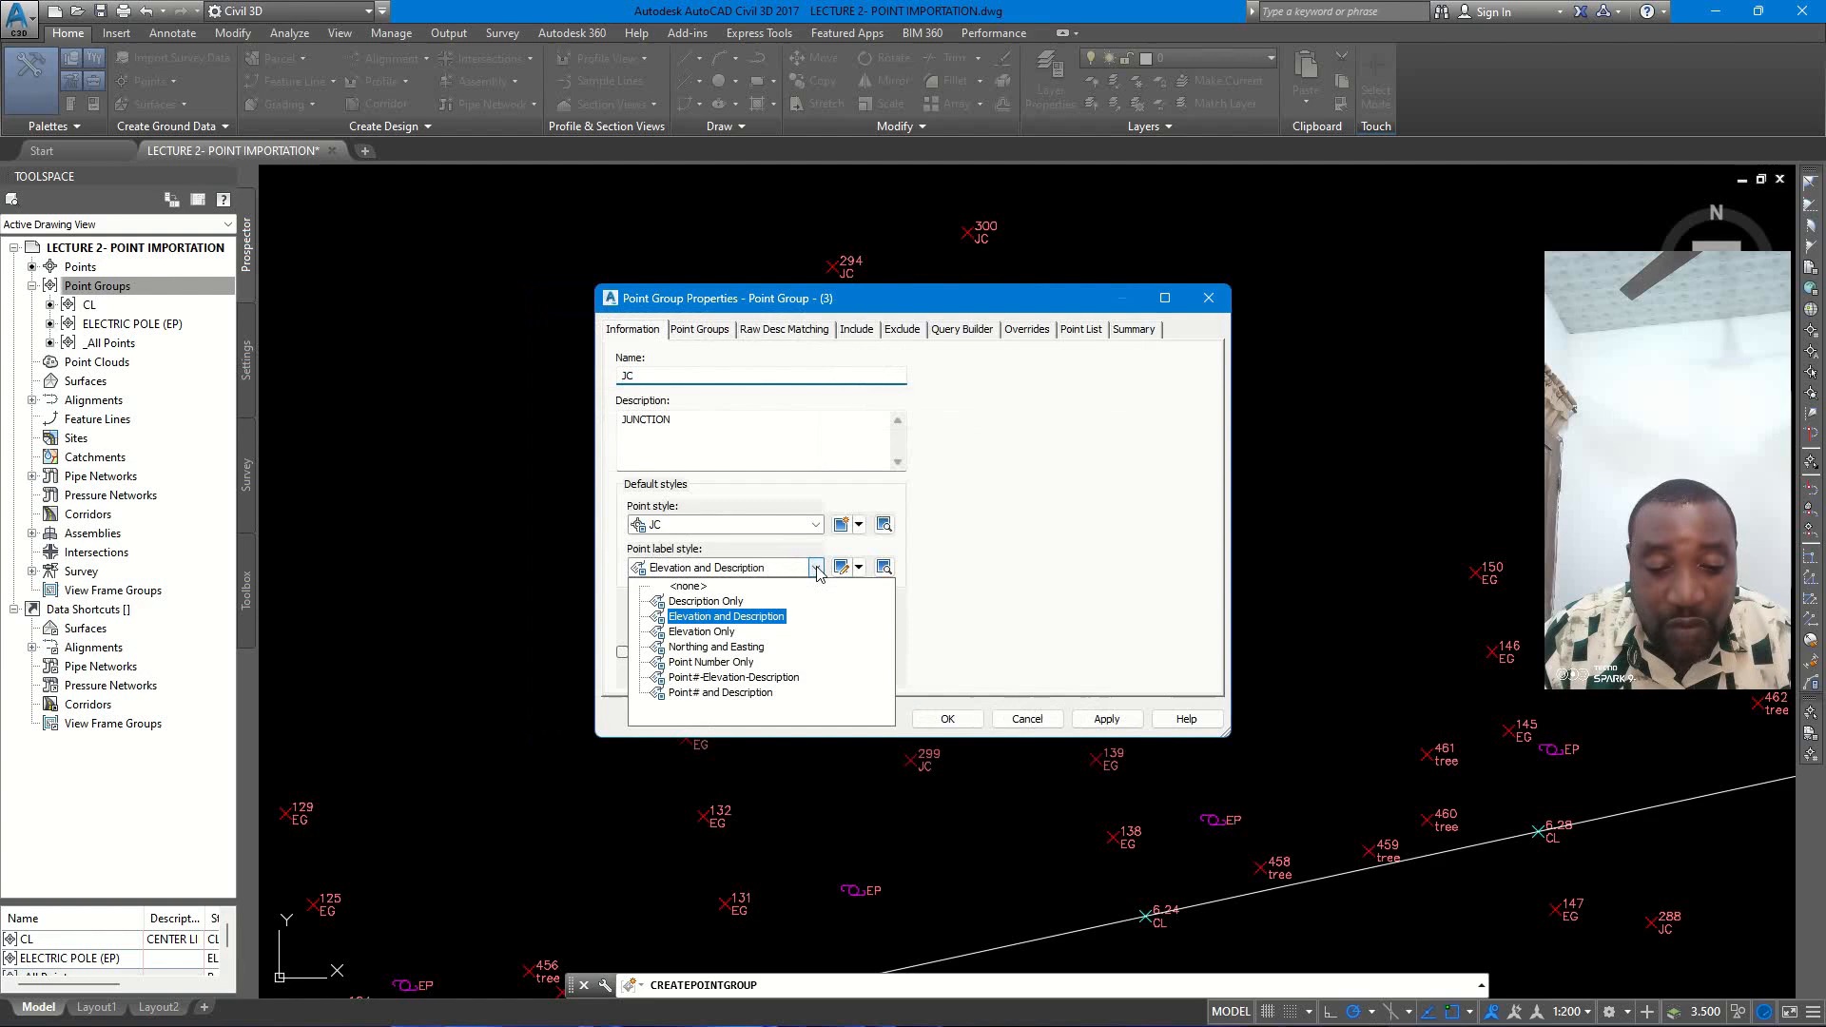
pyautogui.click(708, 646)
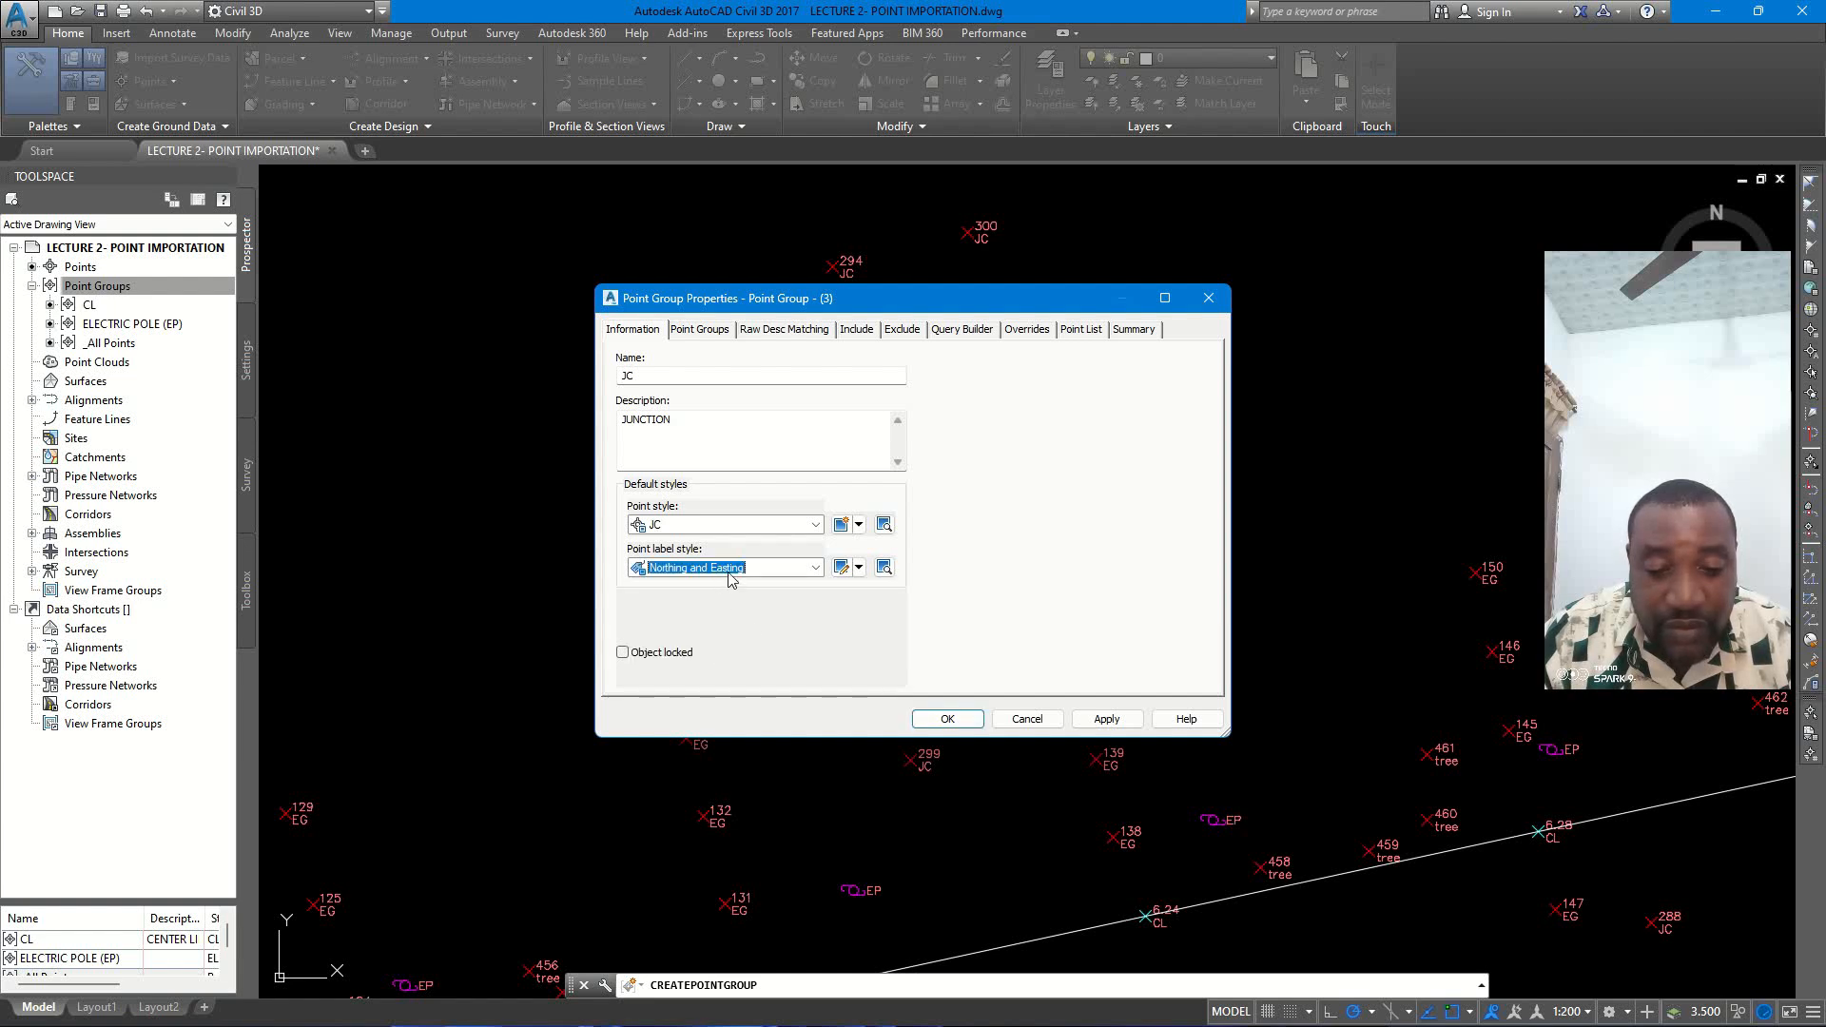
pyautogui.click(855, 330)
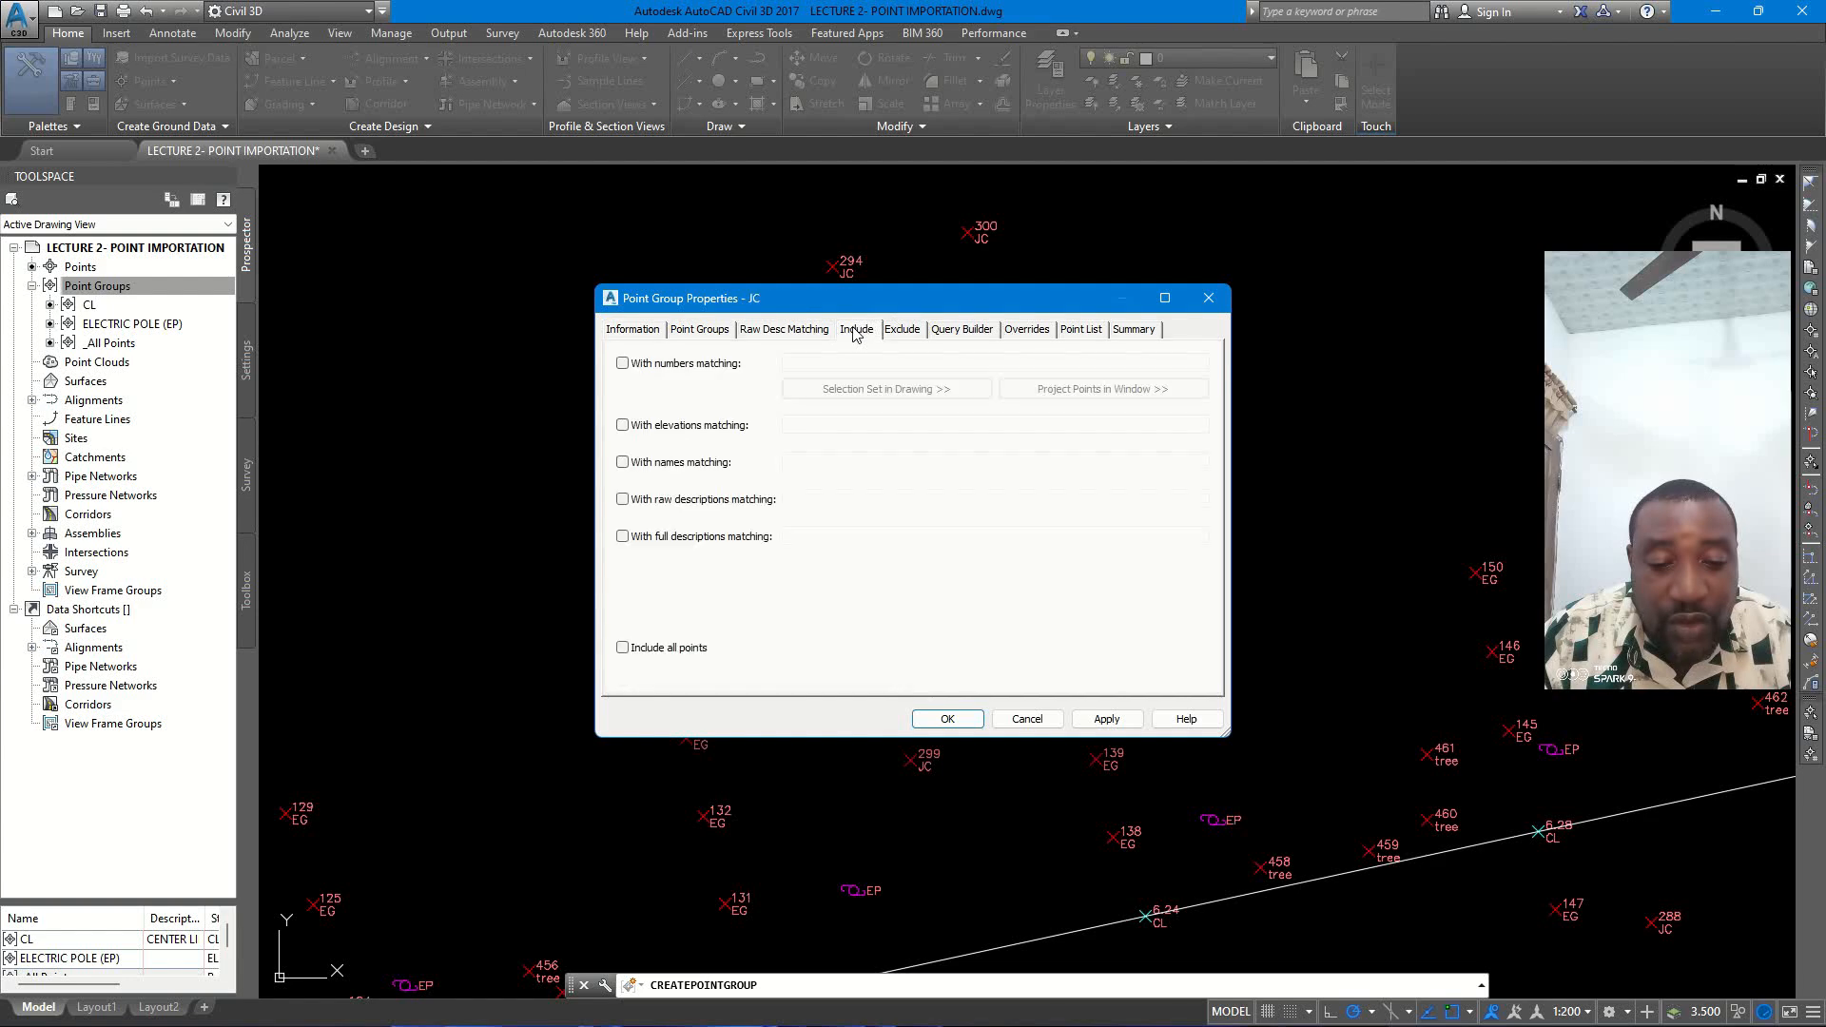
pyautogui.click(623, 500)
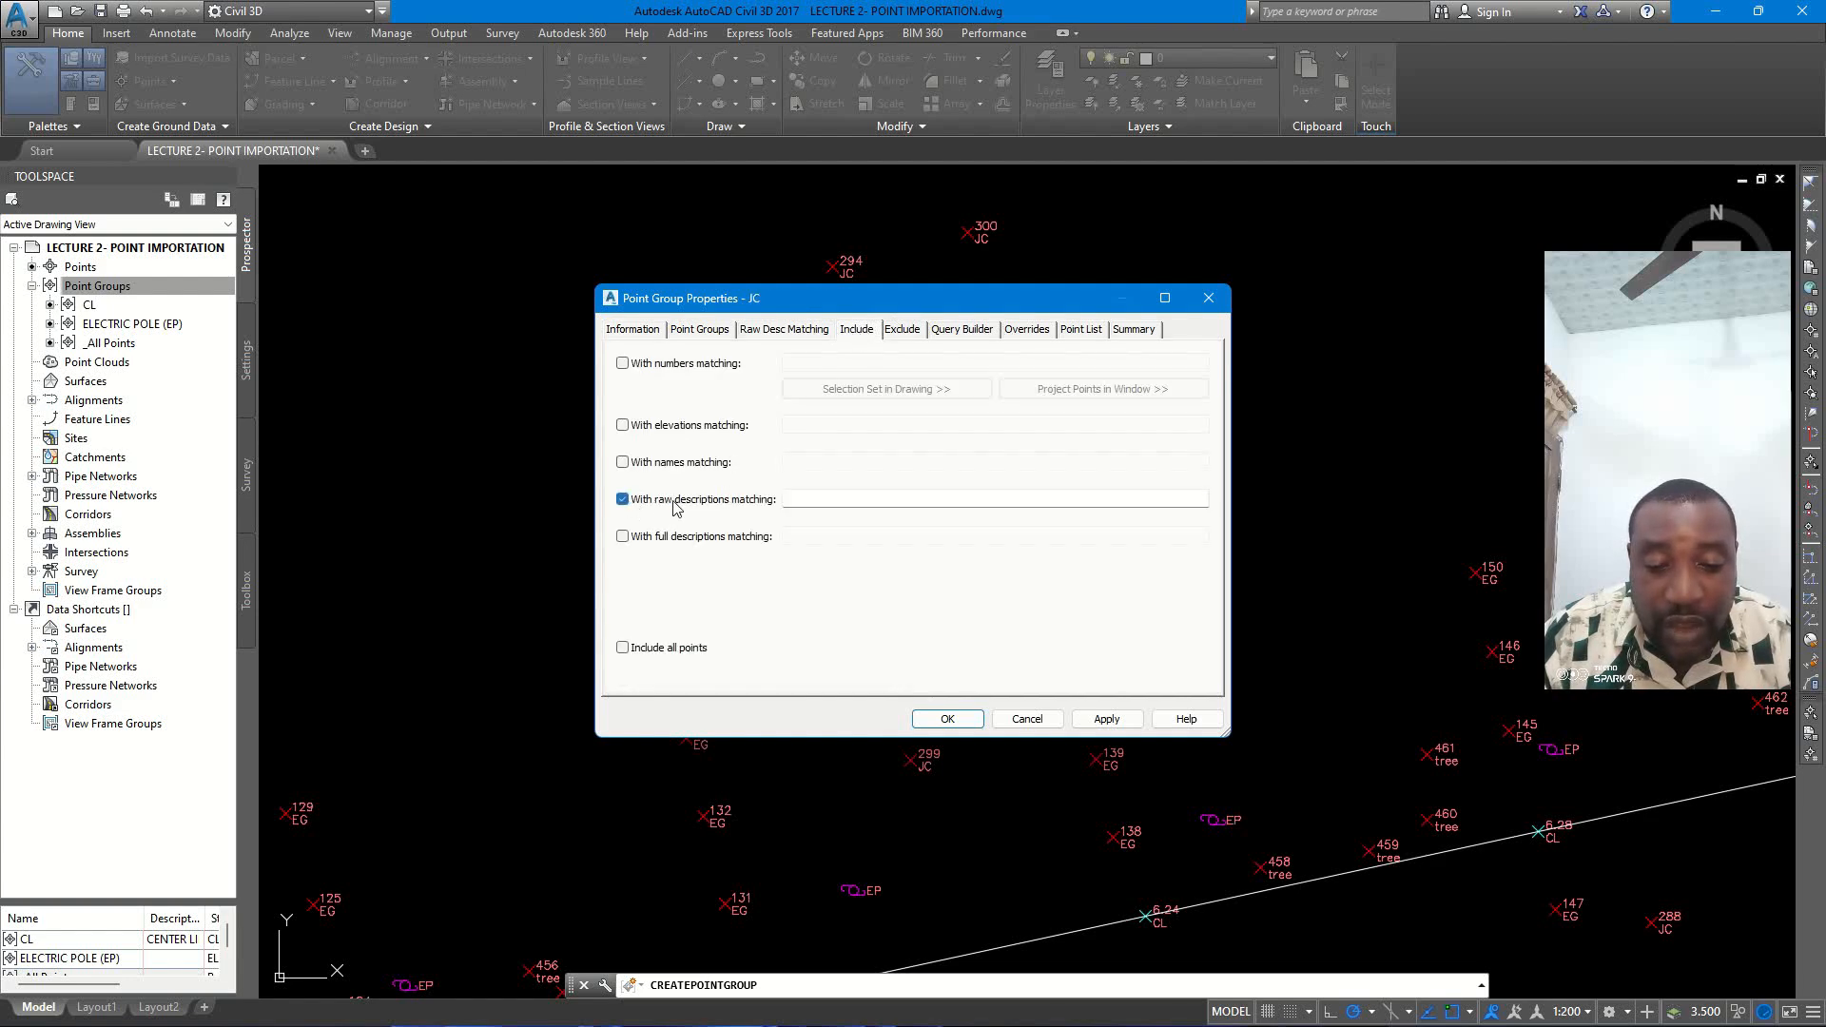
pyautogui.click(810, 500)
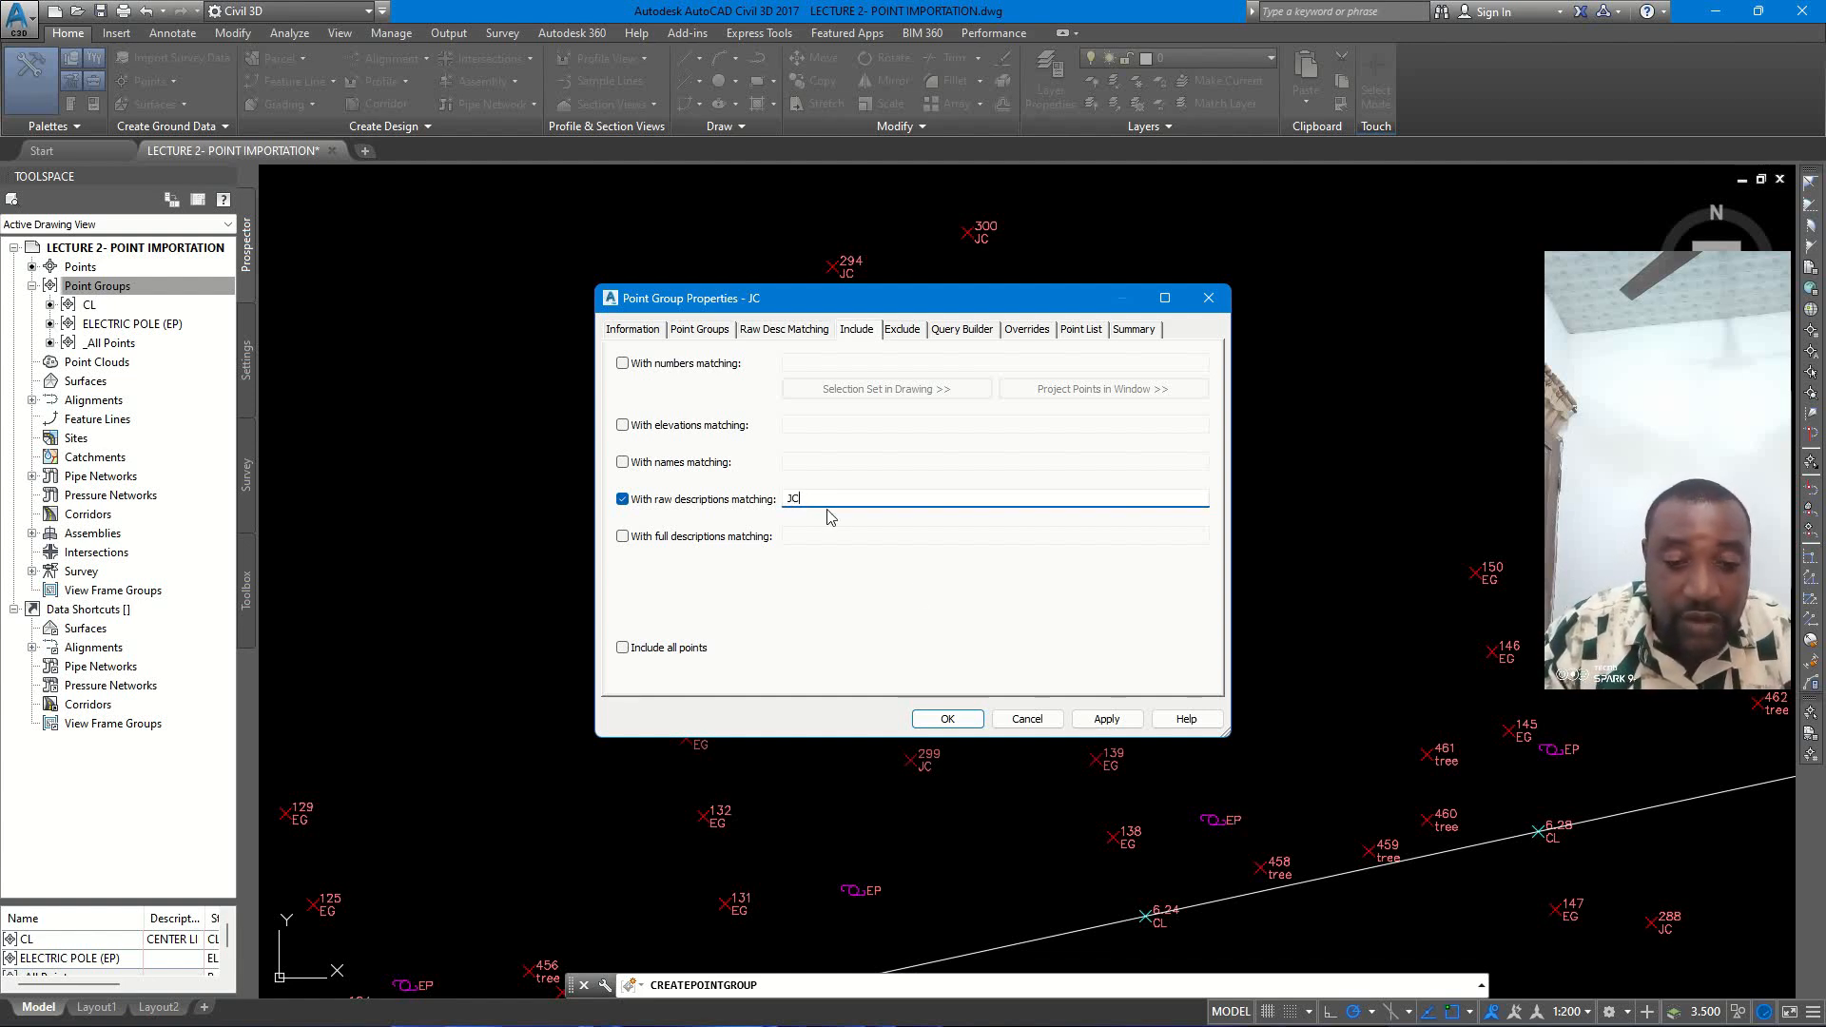
pyautogui.click(947, 719)
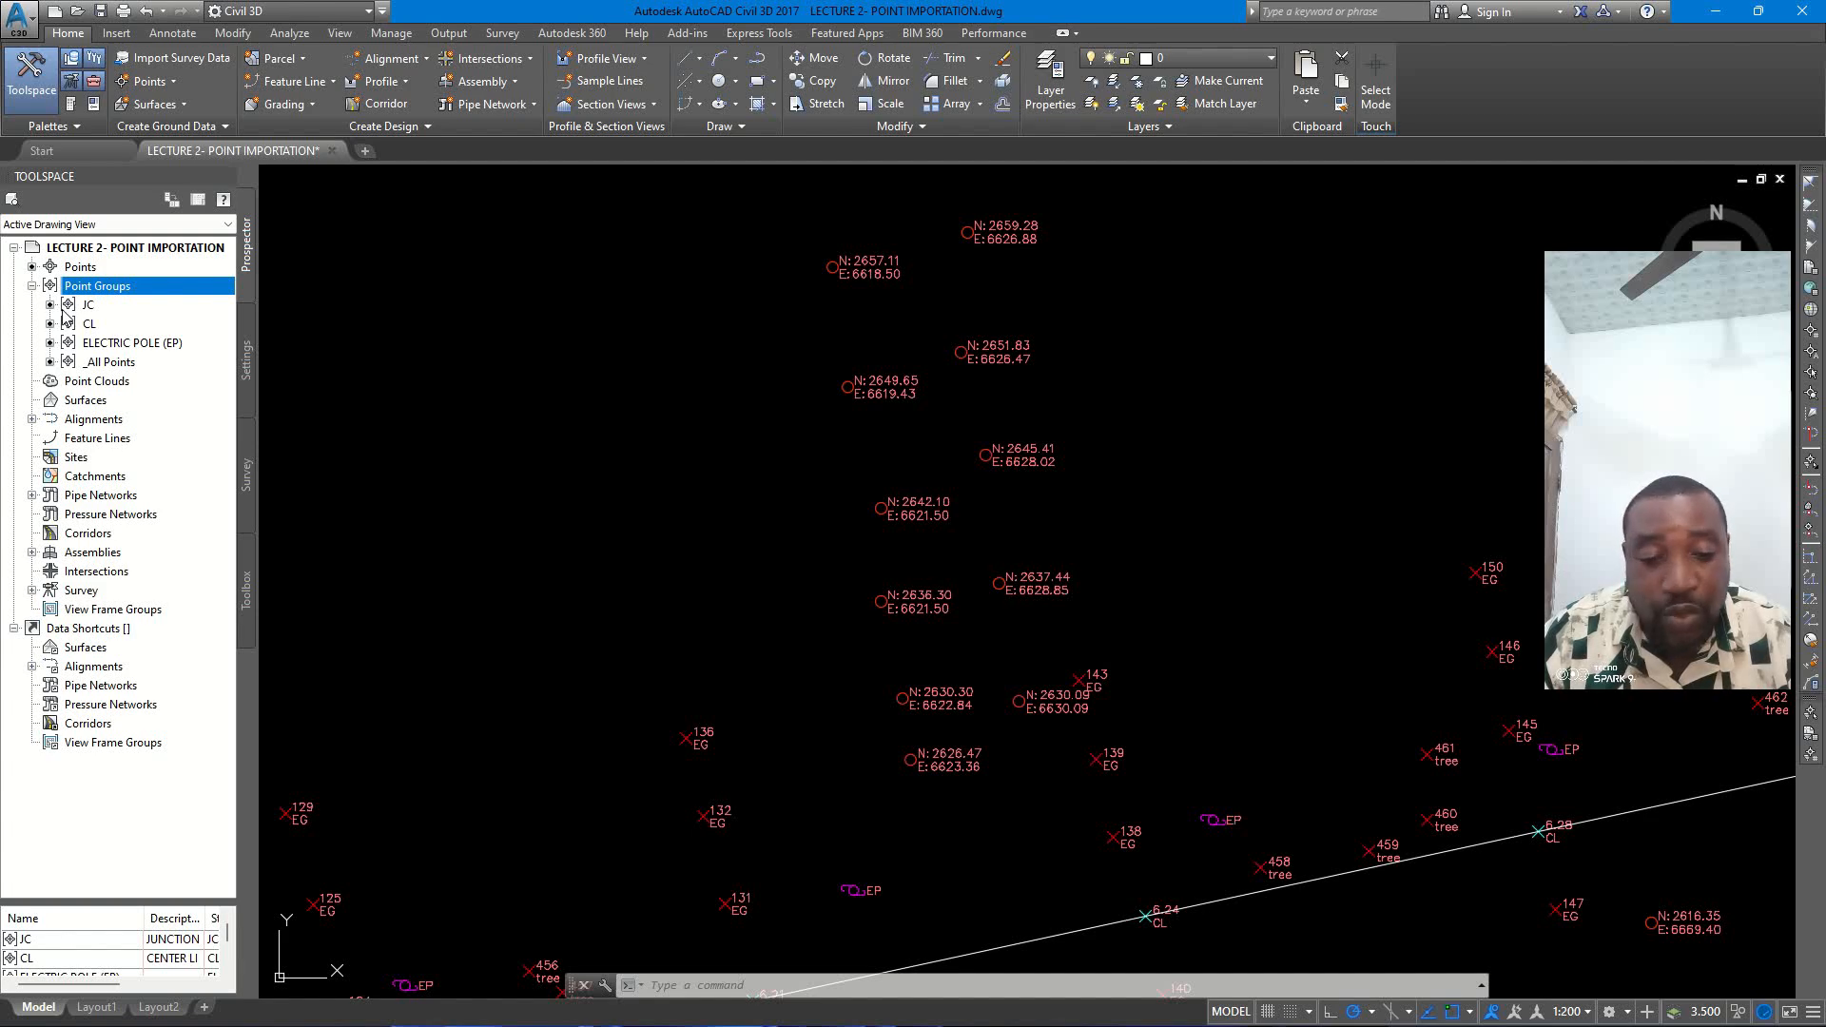
# - Examine the restyled JC points at the side-street junctions along the whole centreline
pyautogui.scroll(-4, 961, 371)
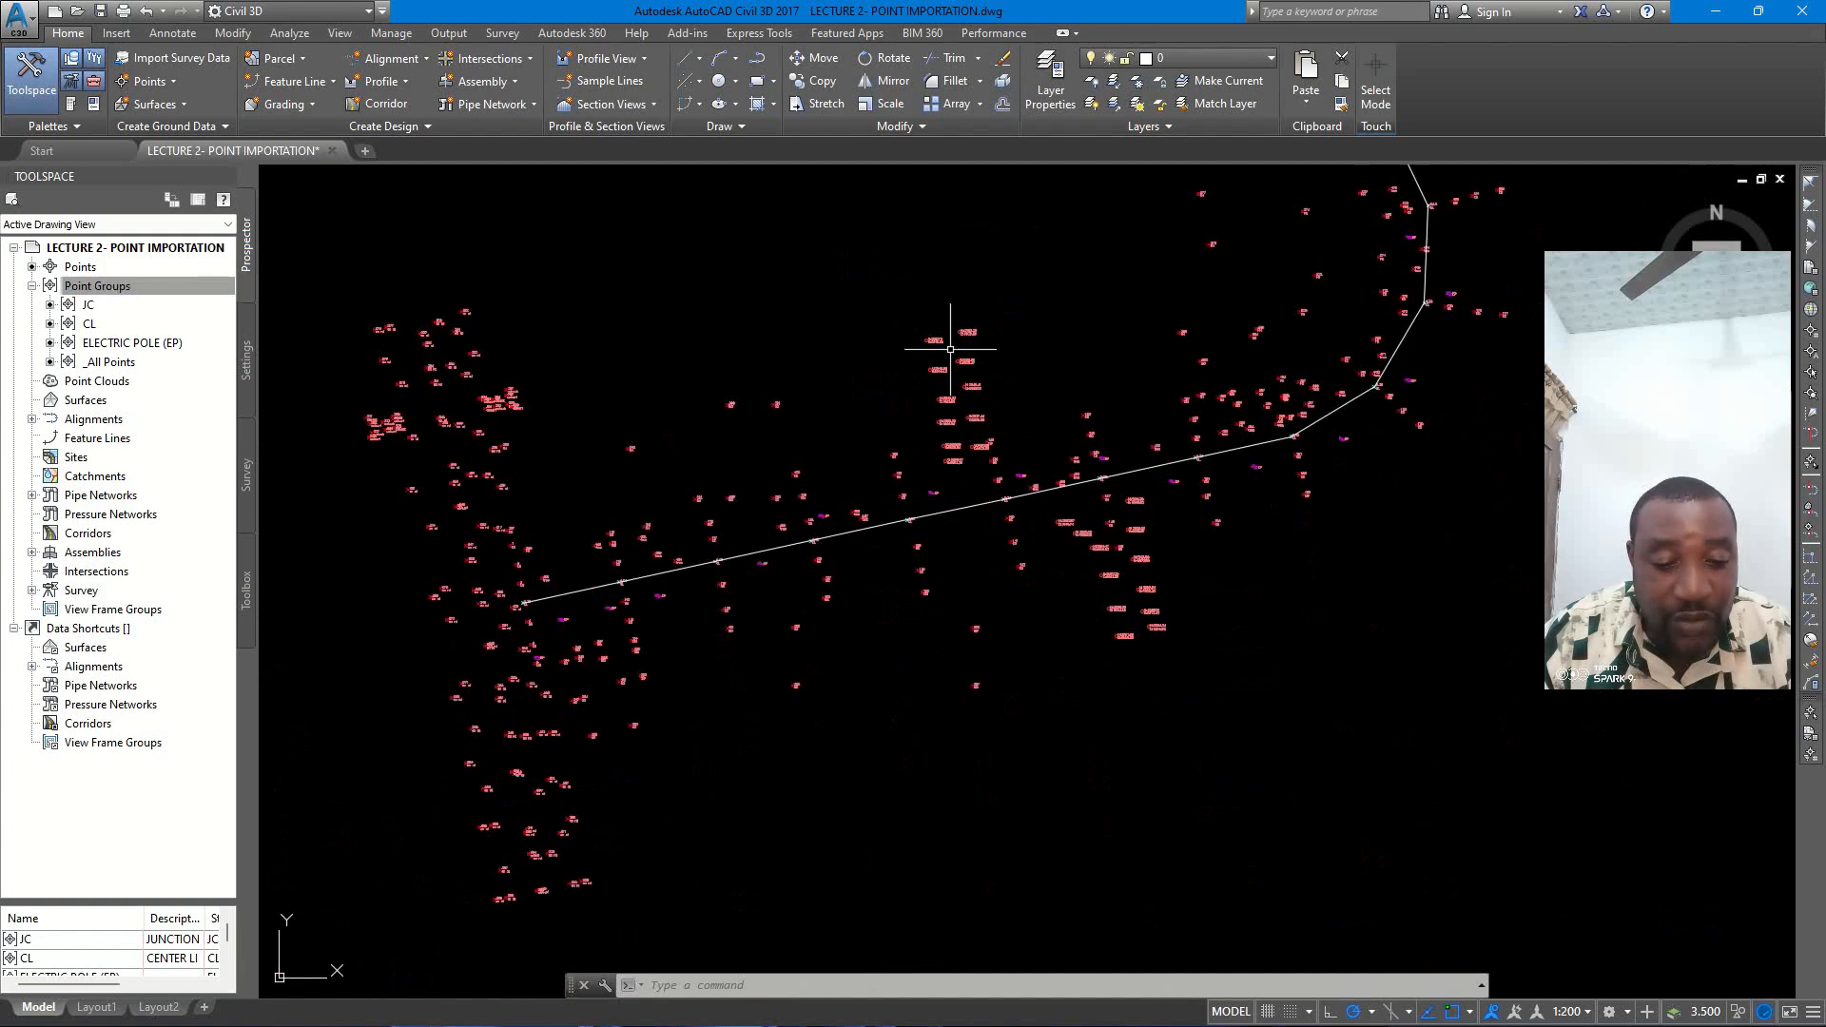
pyautogui.scroll(8, 1085, 515)
pyautogui.scroll(-4, 937, 489)
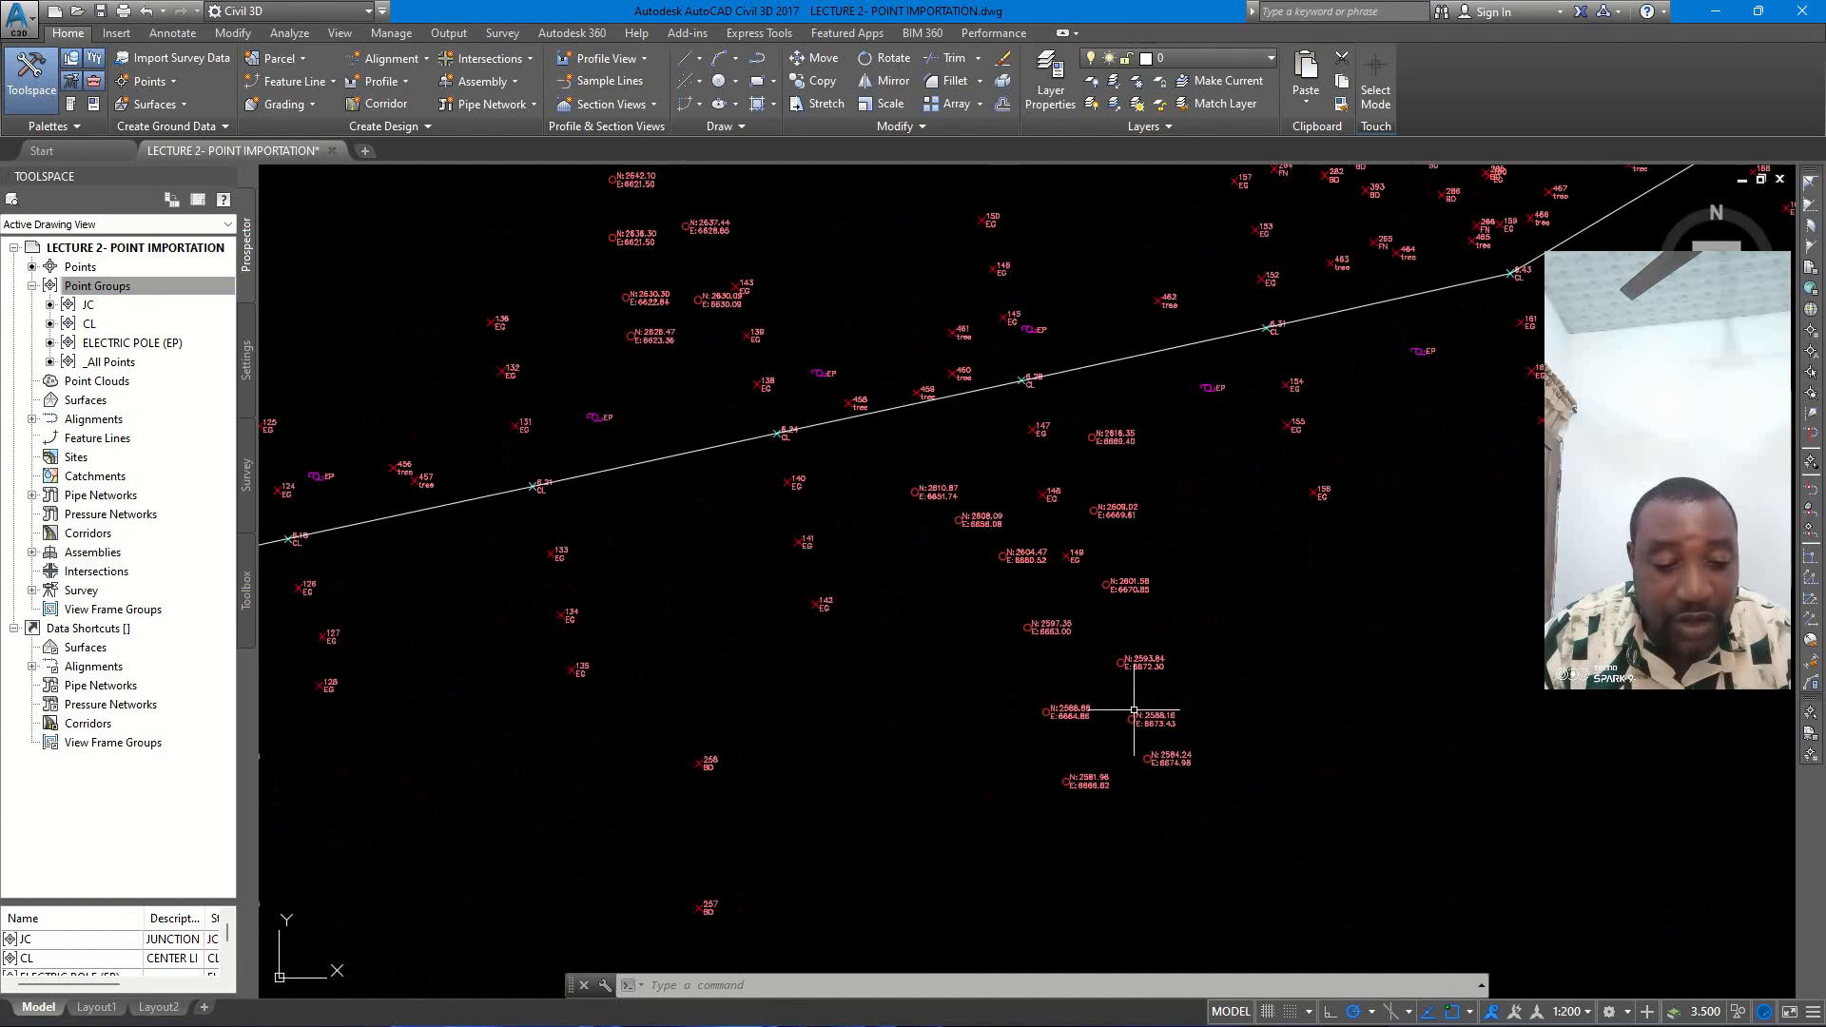
pyautogui.scroll(-5, 1134, 710)
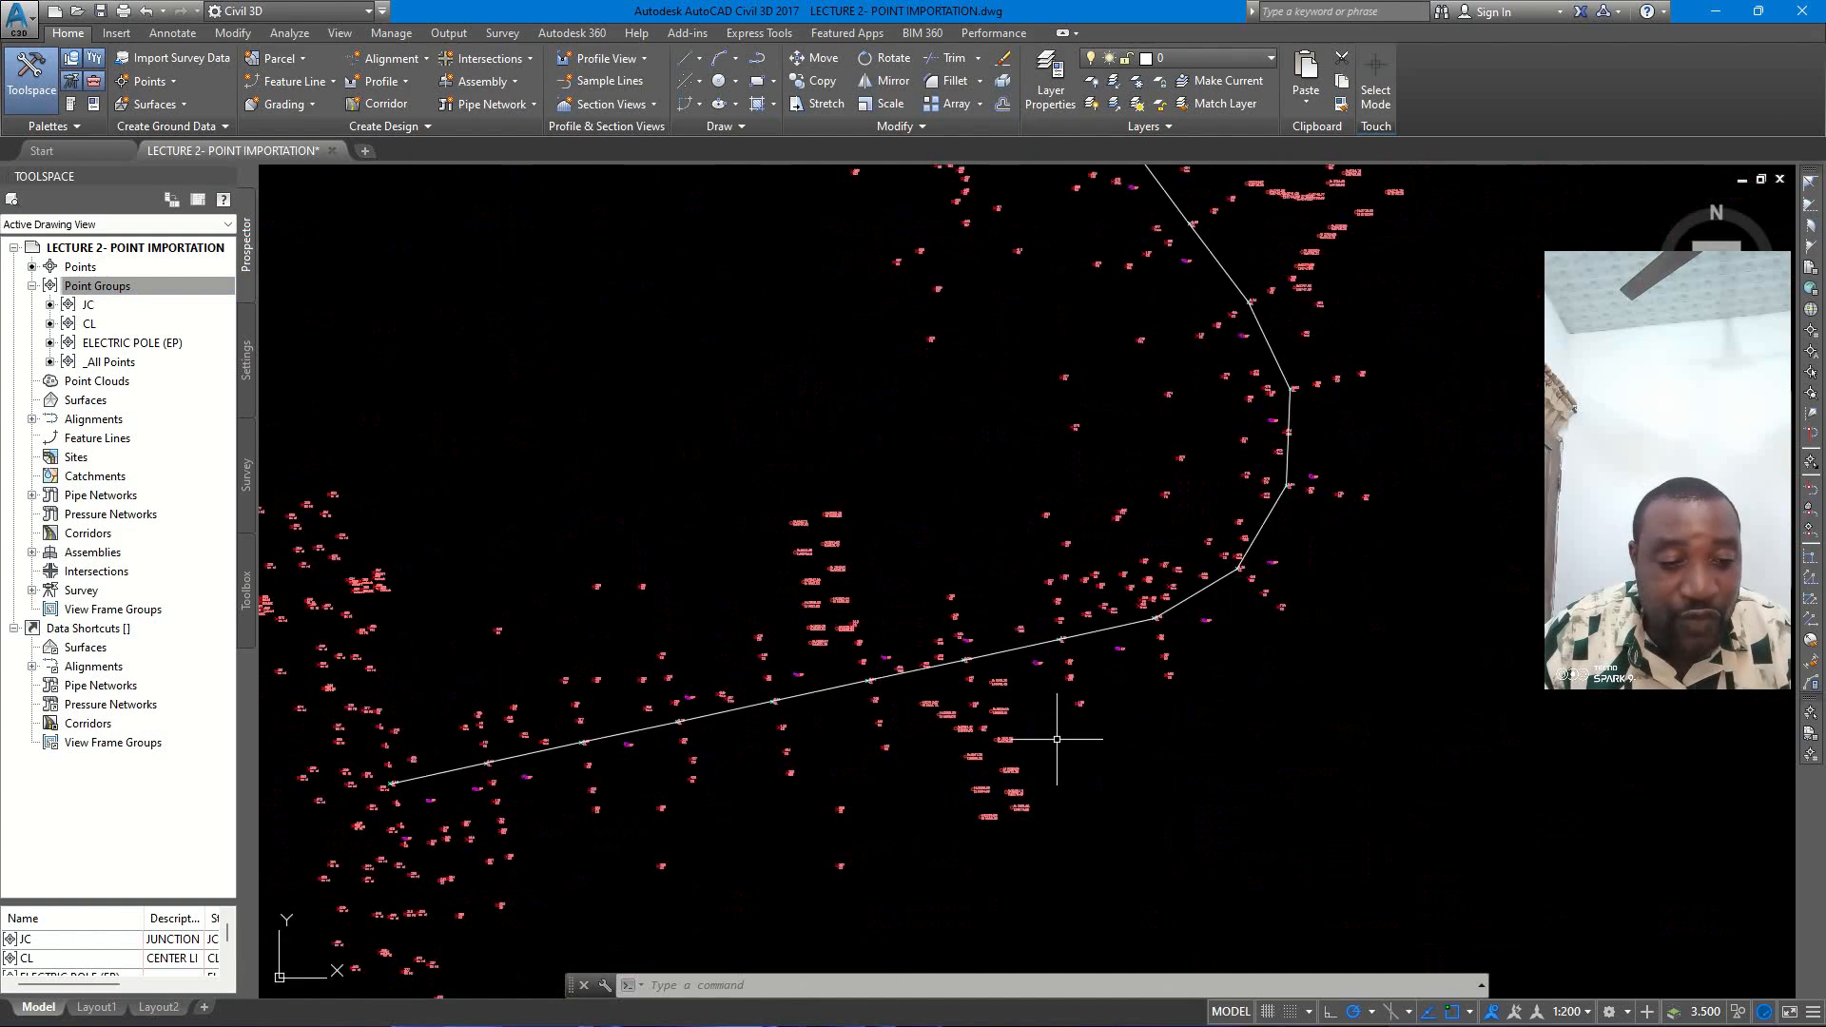
pyautogui.scroll(5, 1236, 518)
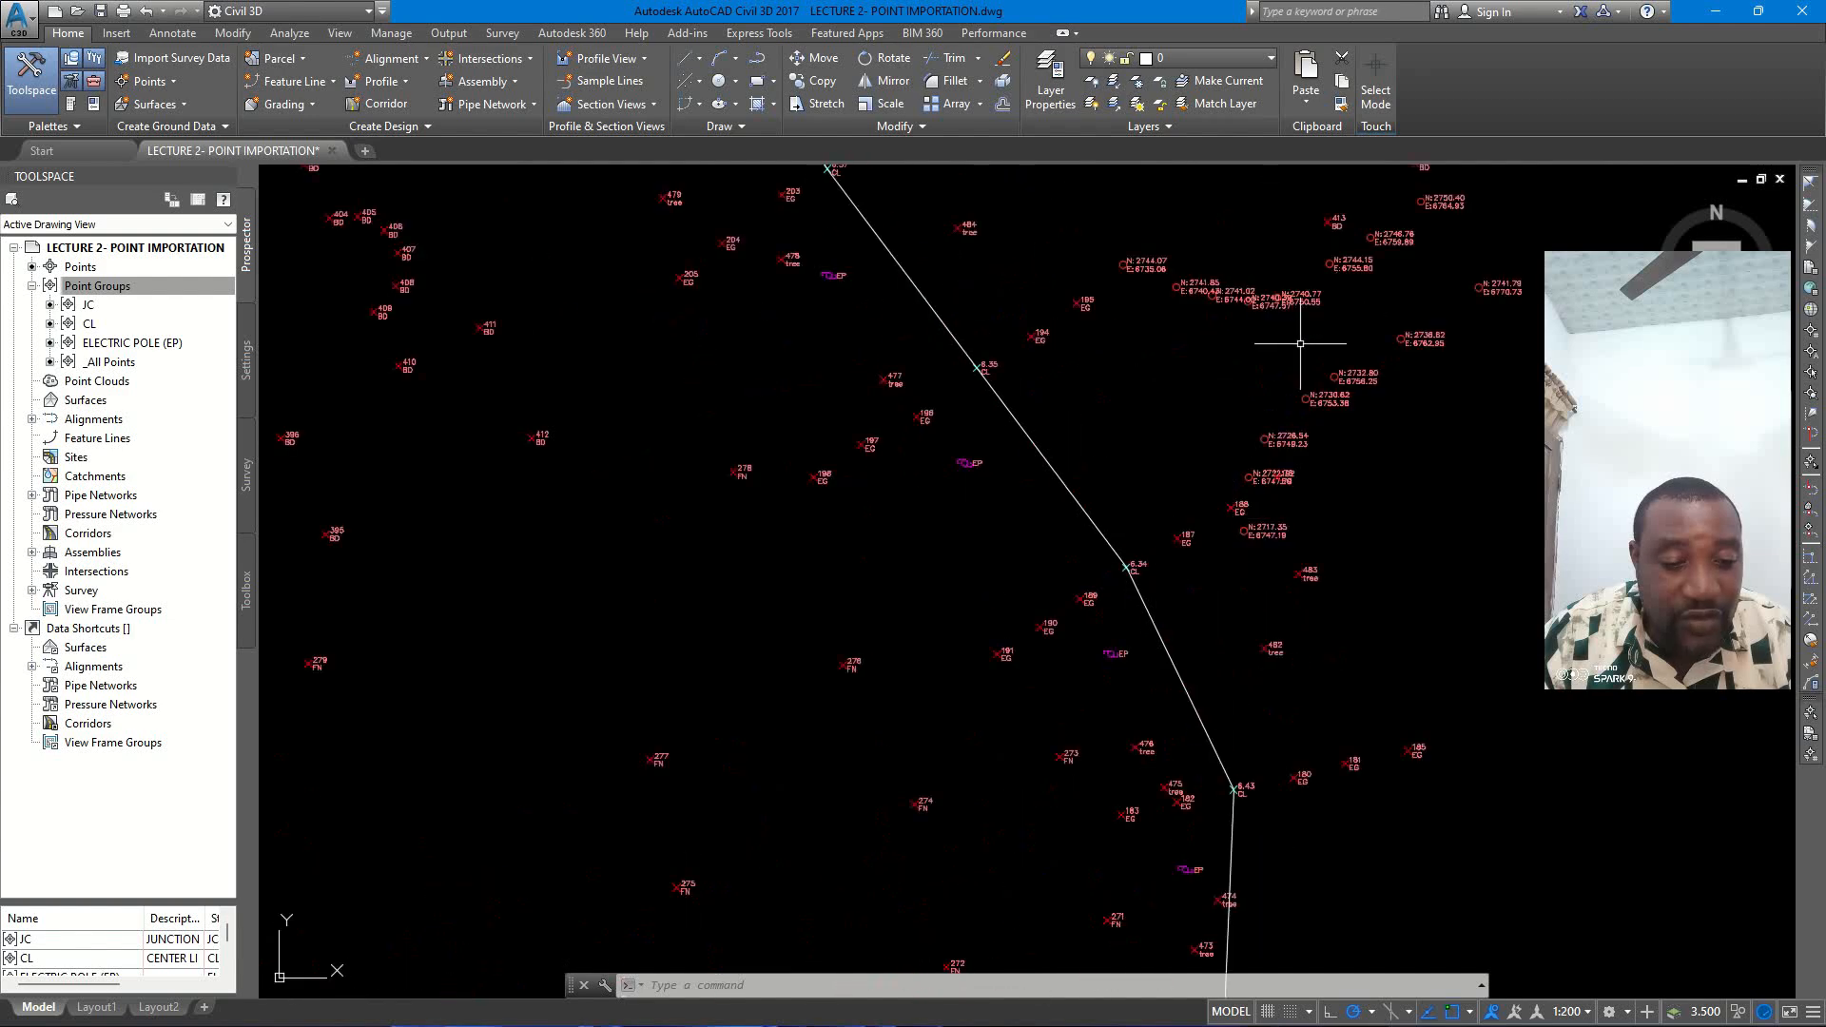
pyautogui.scroll(-5, 1300, 343)
pyautogui.scroll(3, 1236, 488)
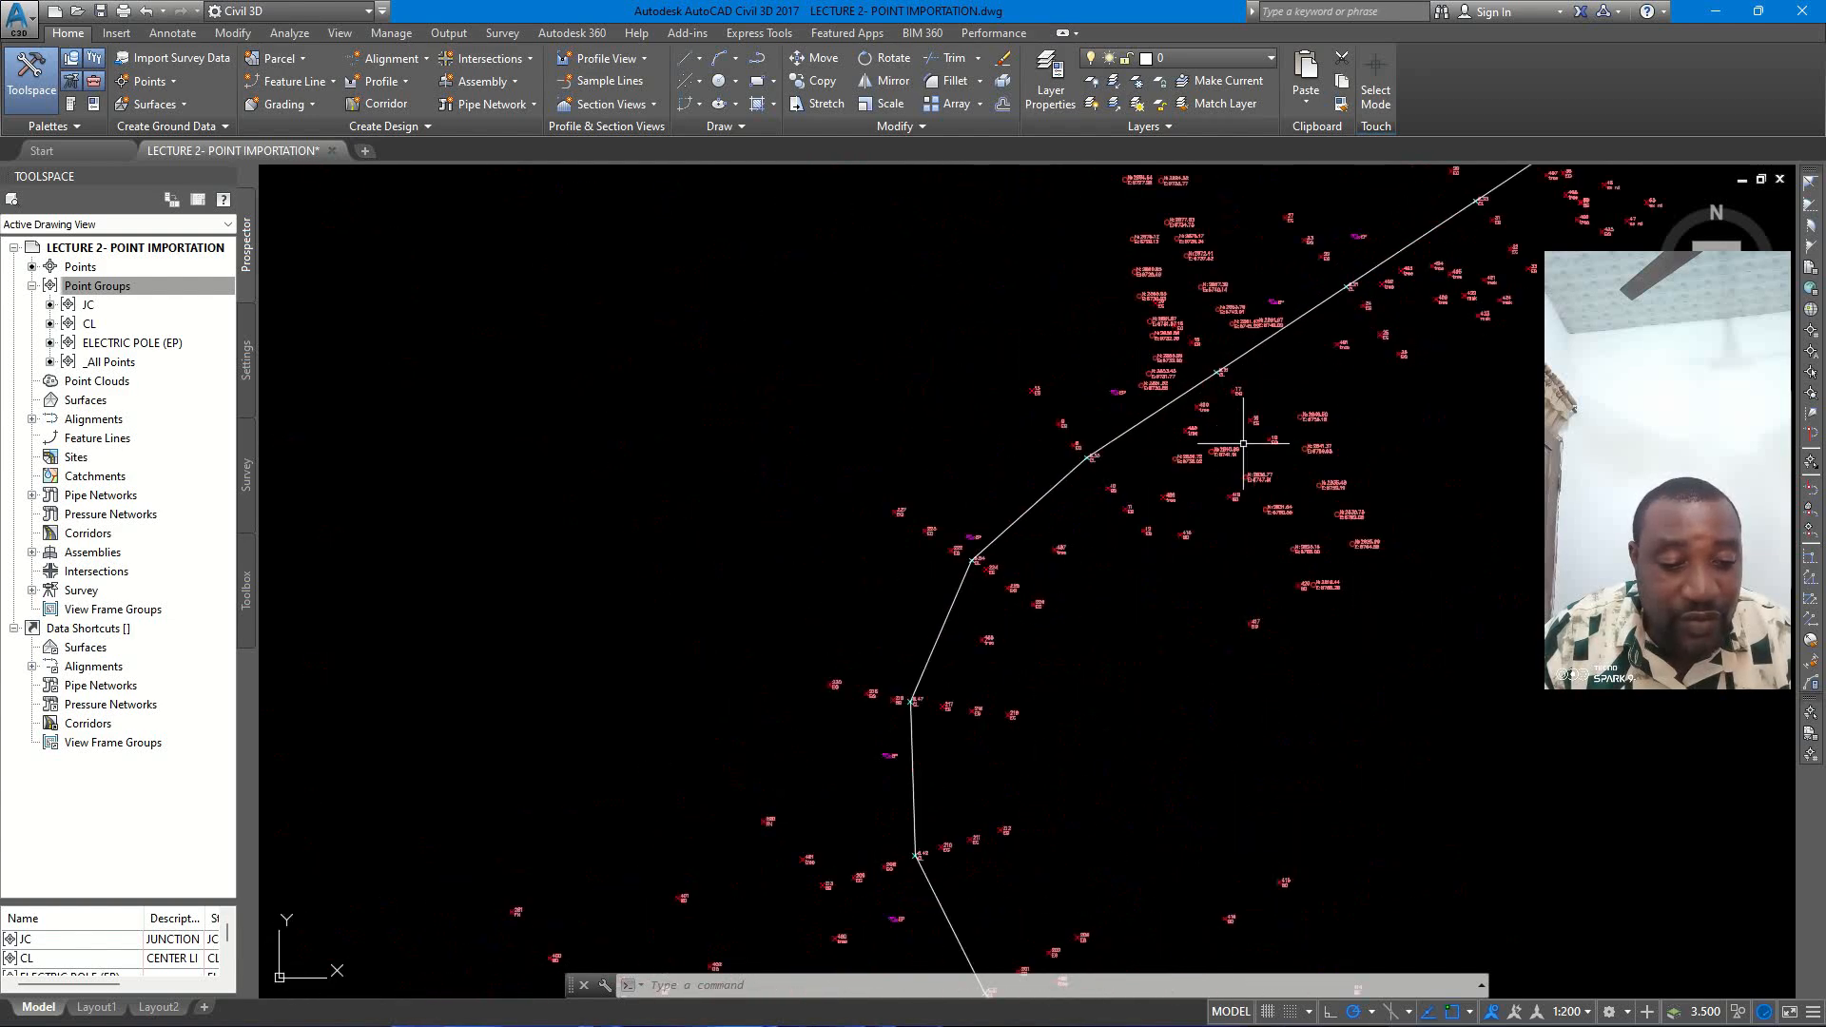
pyautogui.scroll(3, 1196, 451)
pyautogui.scroll(-4, 1427, 694)
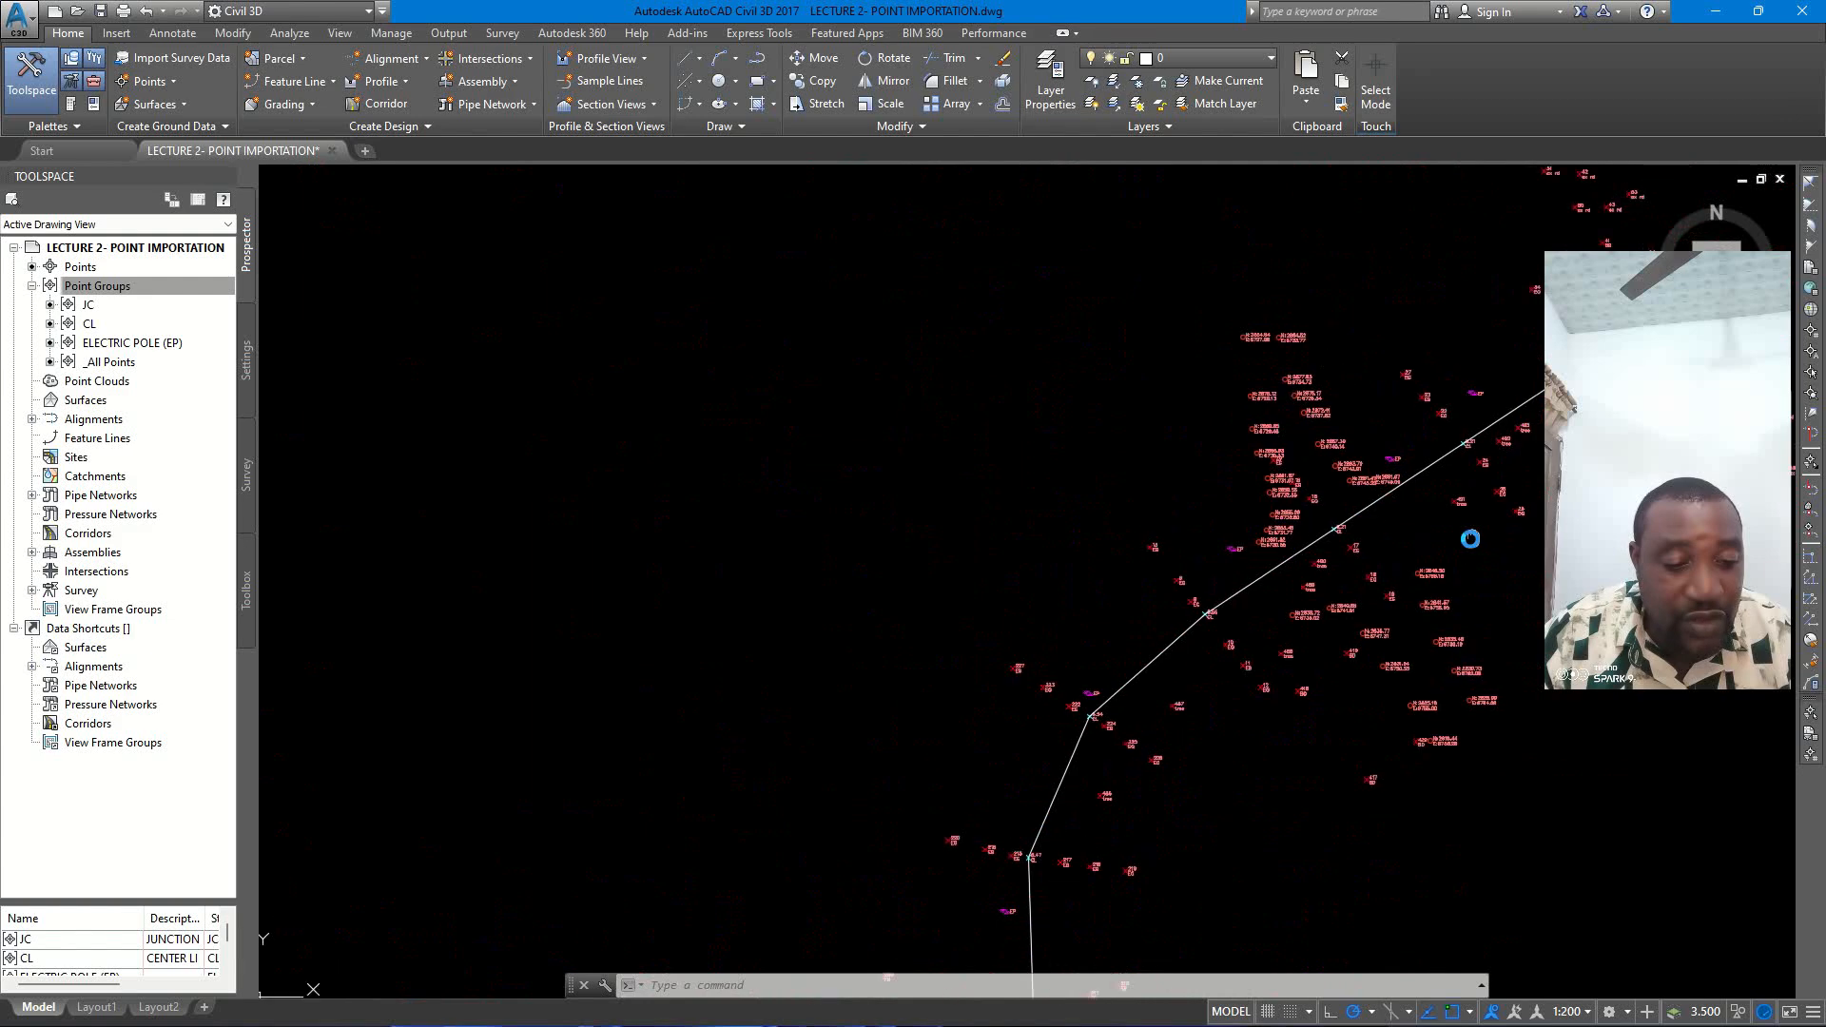
pyautogui.scroll(4, 1309, 514)
pyautogui.scroll(2, 1065, 500)
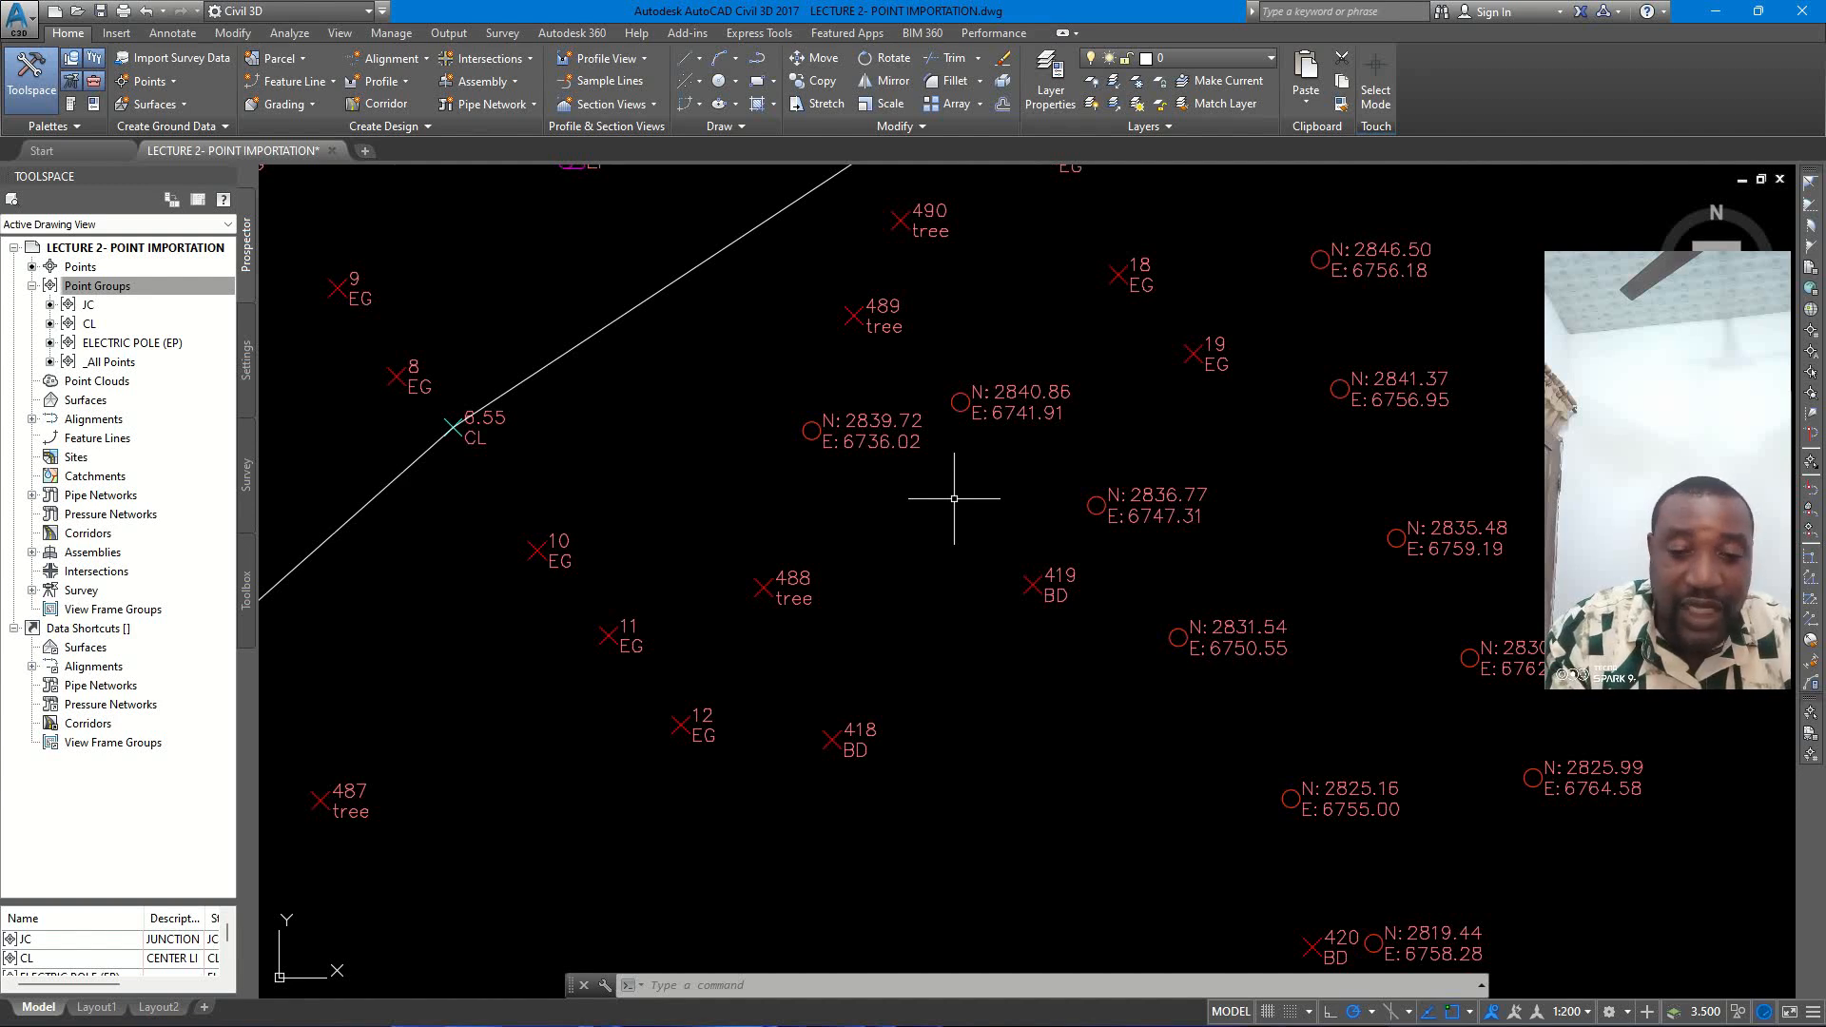
# - Draw a line through the JC points from N 2839.72 via N 2840.86 and N 2836.77 to N 2831.54
pyautogui.write('l')
pyautogui.press('Return')
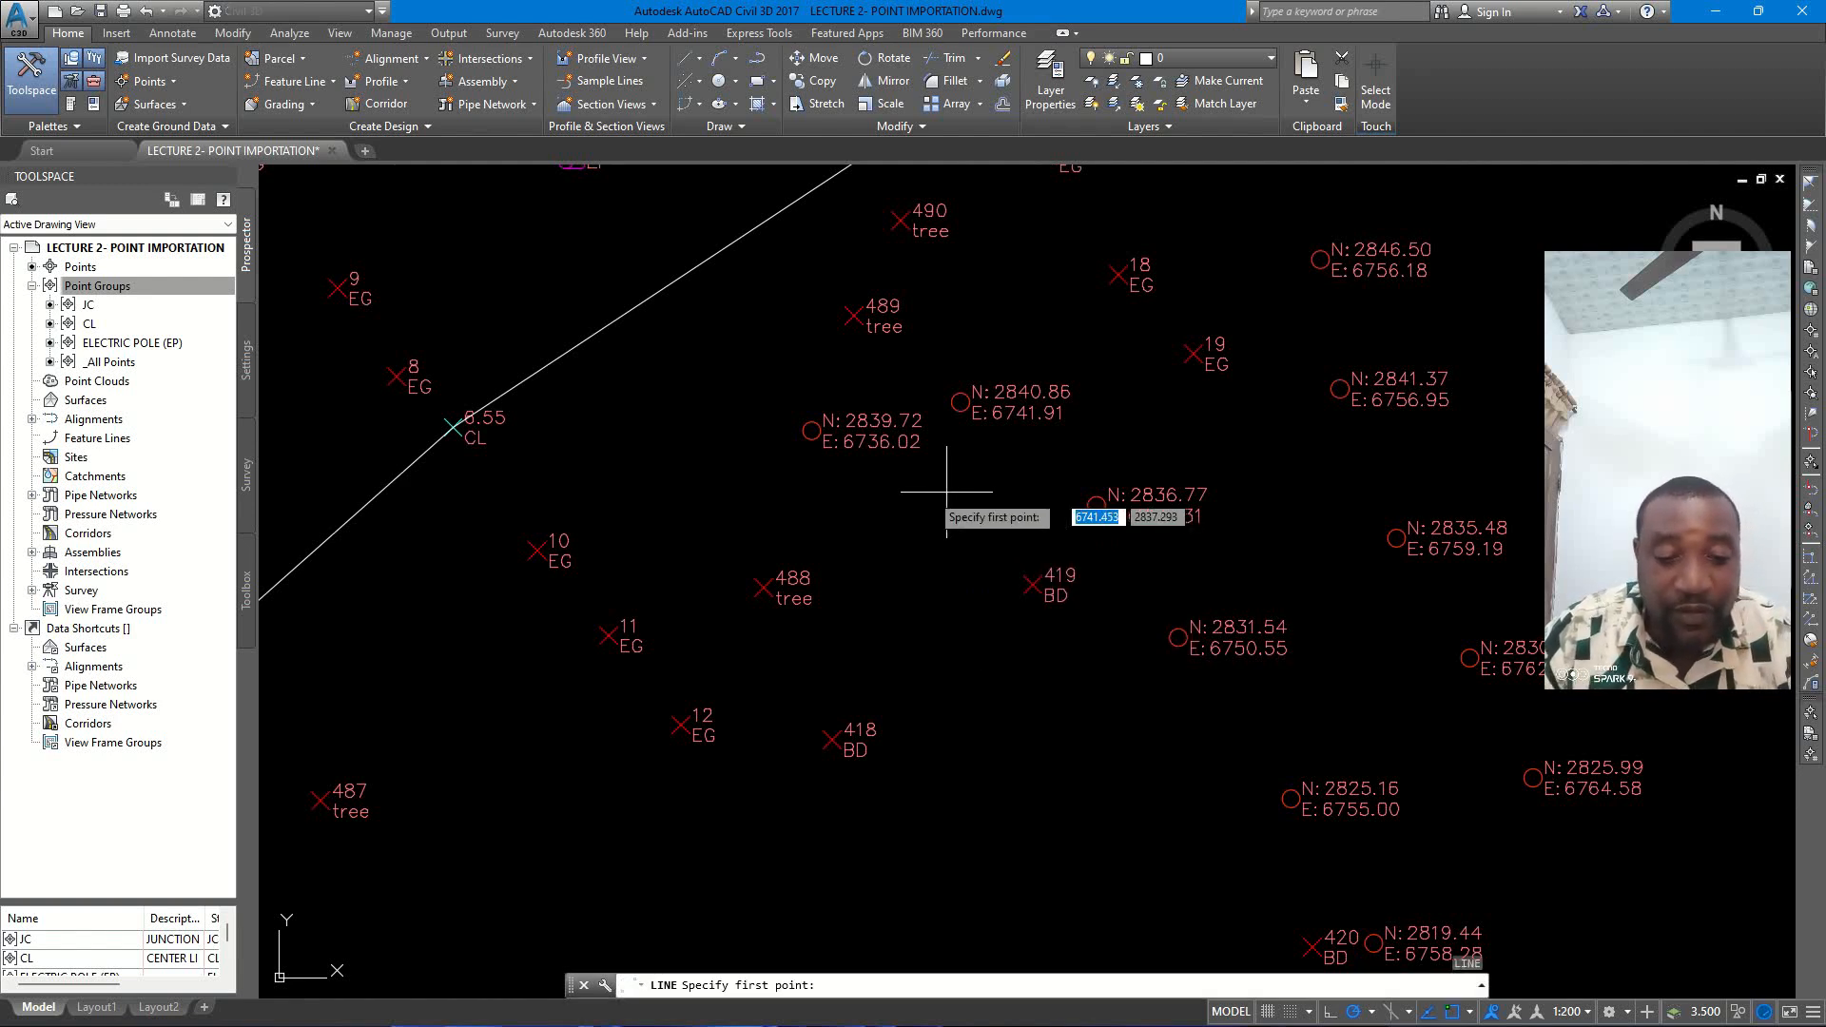
pyautogui.click(813, 432)
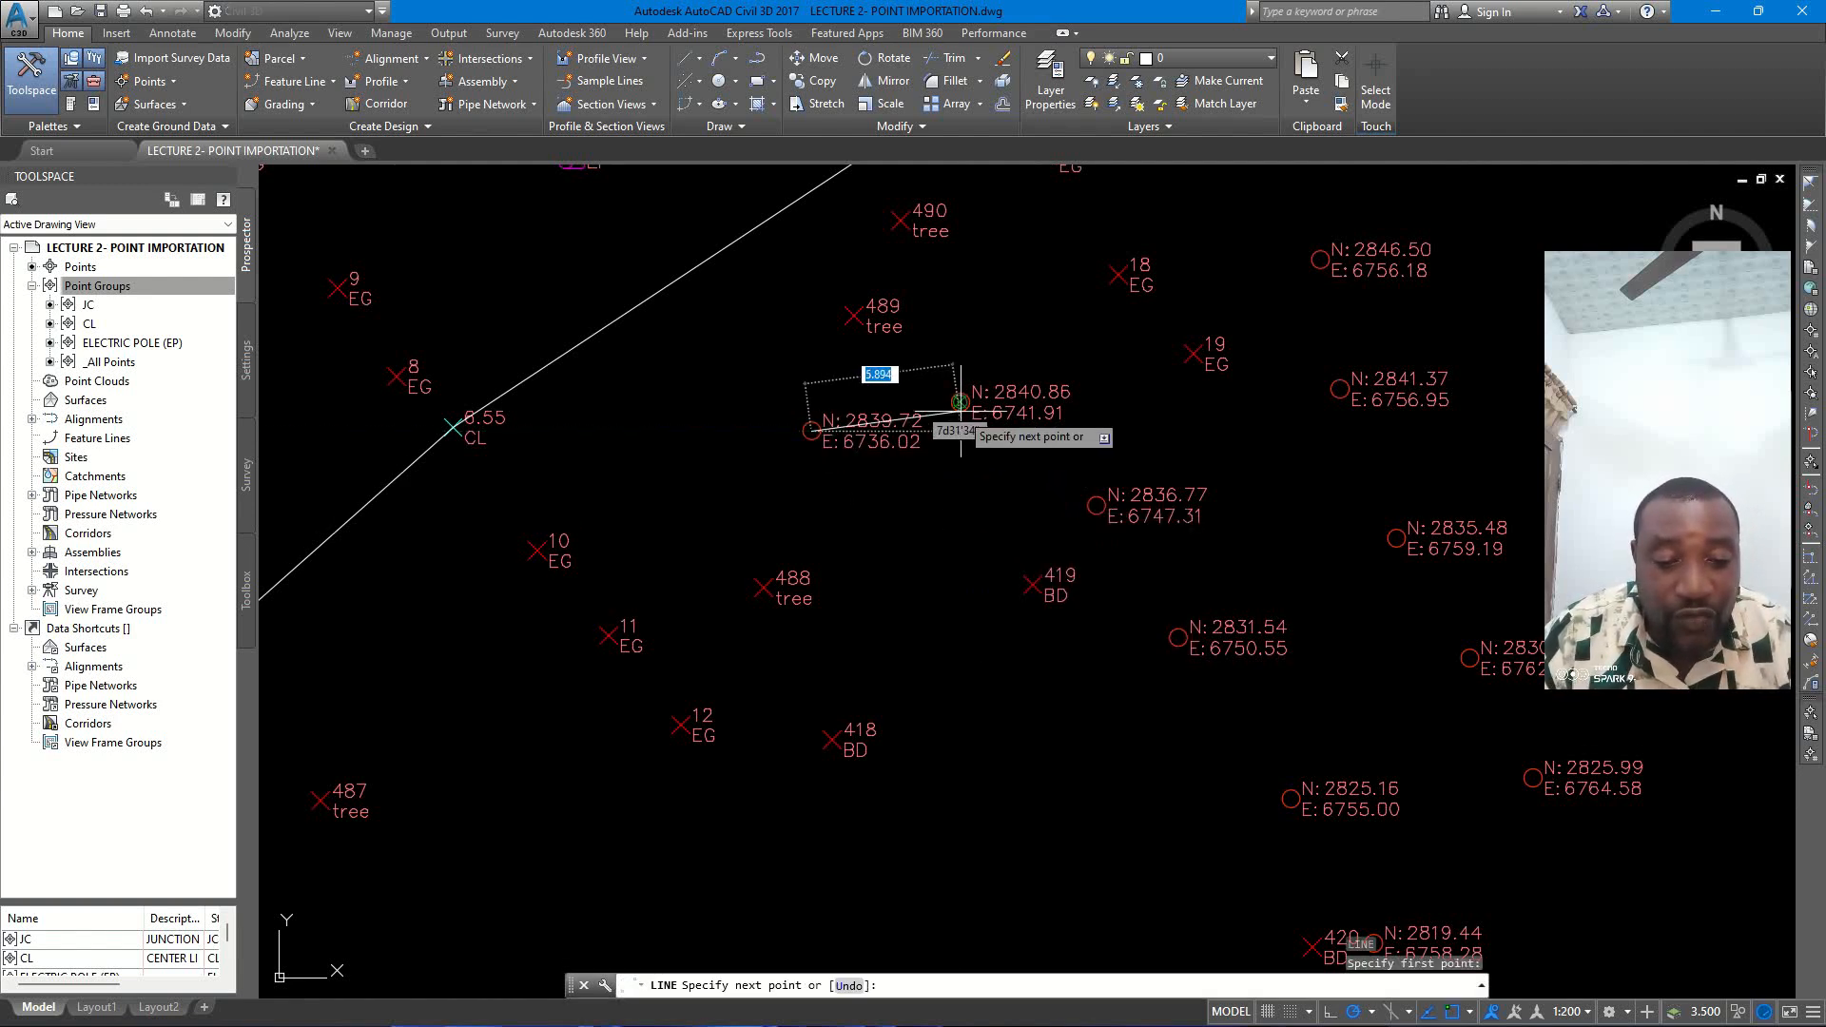
pyautogui.click(961, 401)
pyautogui.click(1114, 505)
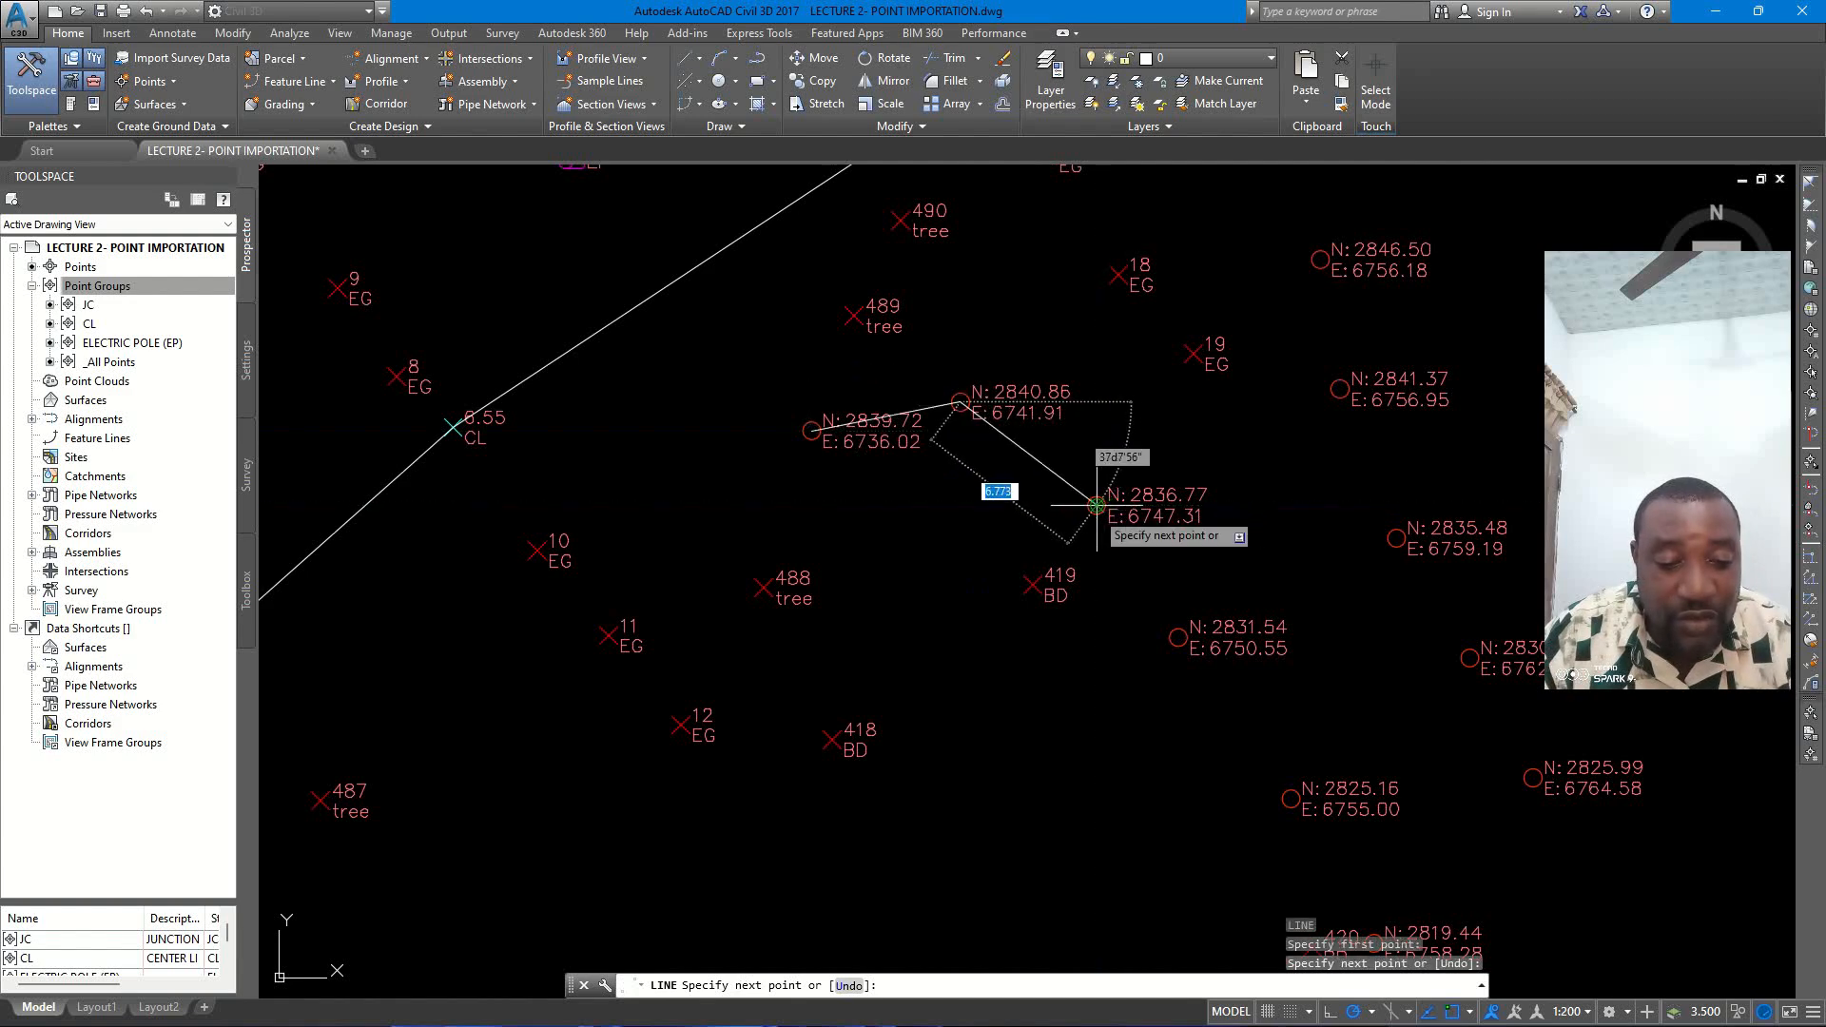
pyautogui.scroll(4, 1174, 619)
pyautogui.click(1182, 656)
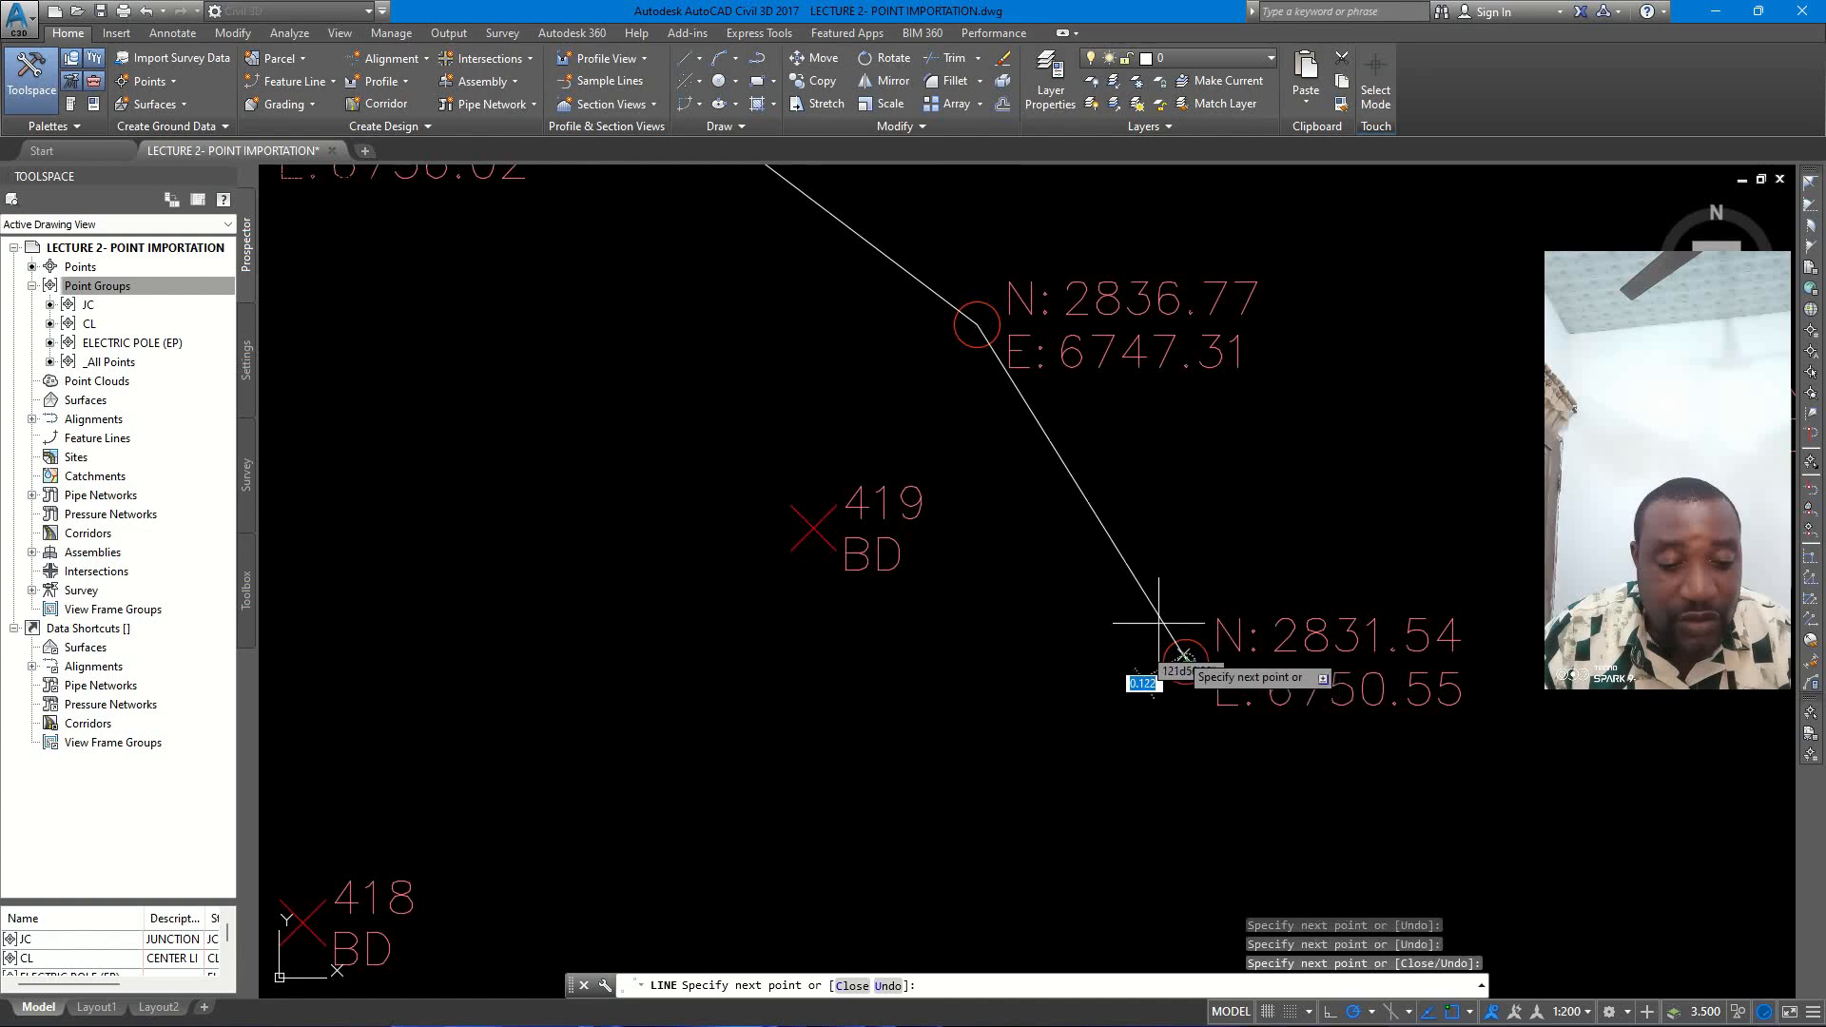
# - Continue the junction edge line through the JC point N 2825.16 and end it at N 2819.44
pyautogui.scroll(-4, 1165, 646)
pyautogui.click(1220, 698)
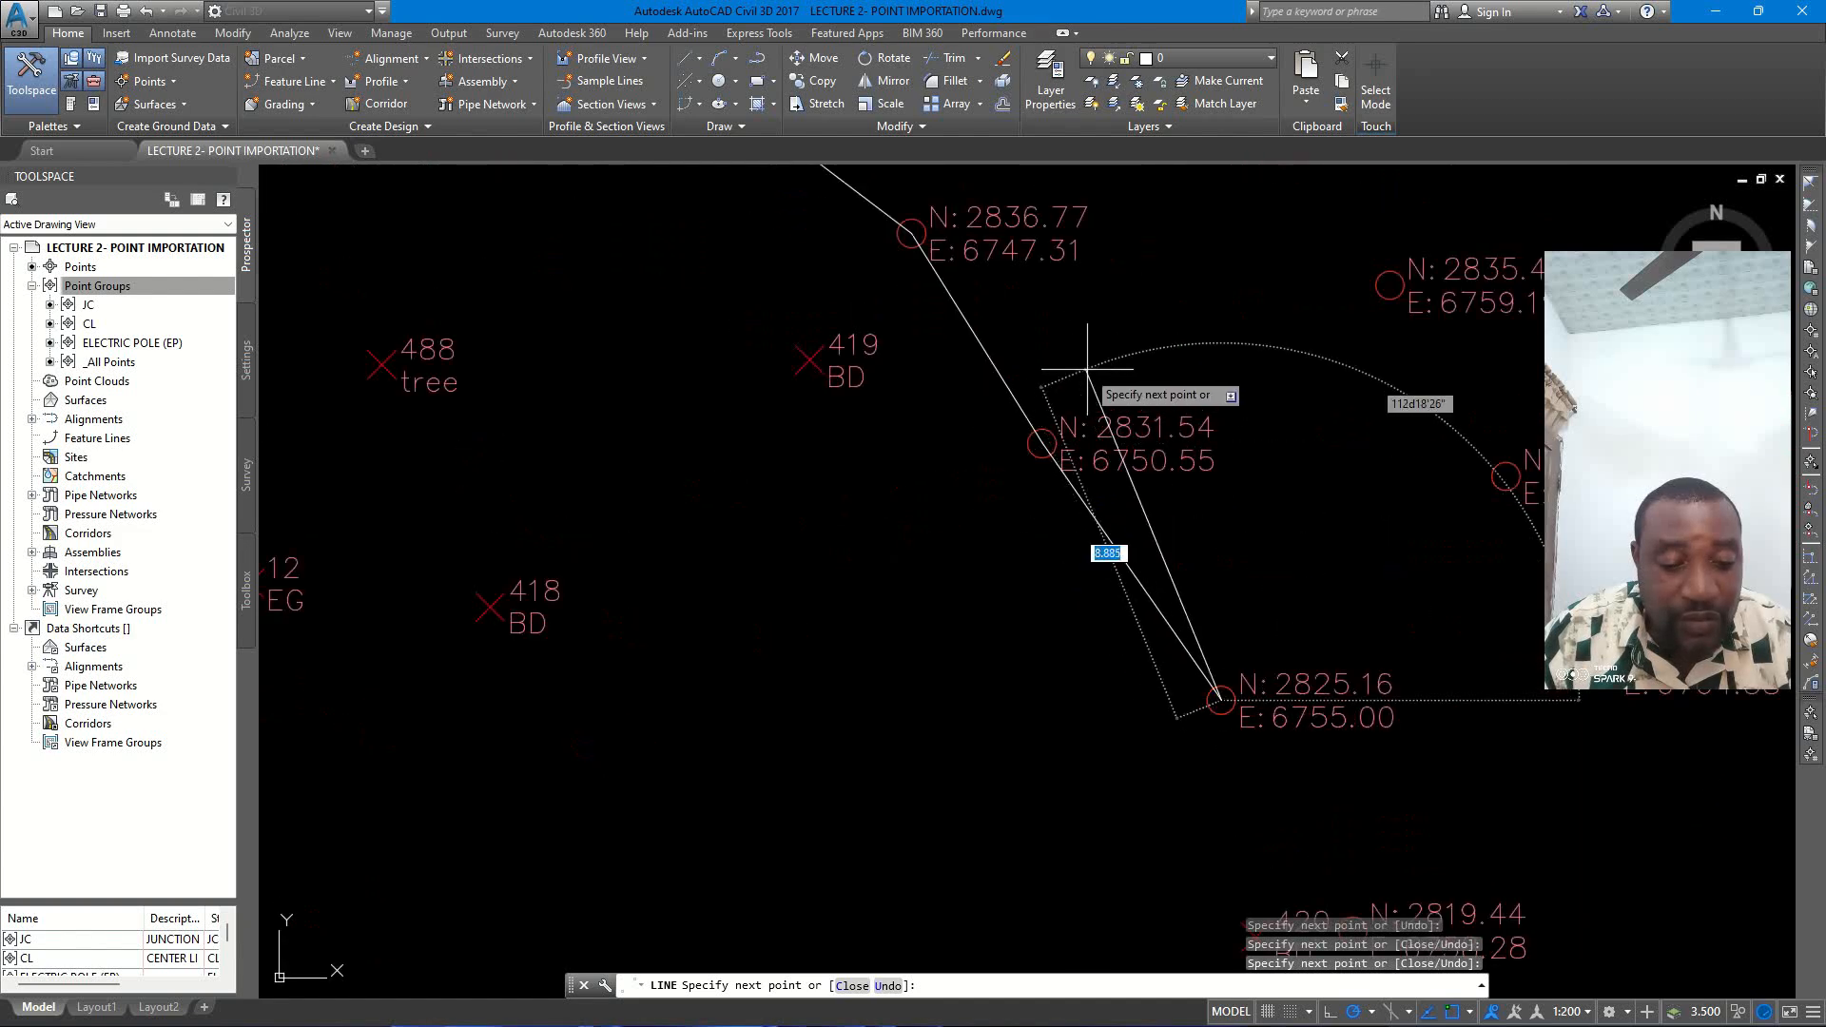
pyautogui.scroll(-4, 1113, 457)
pyautogui.scroll(4, 1145, 461)
pyautogui.scroll(4, 1137, 417)
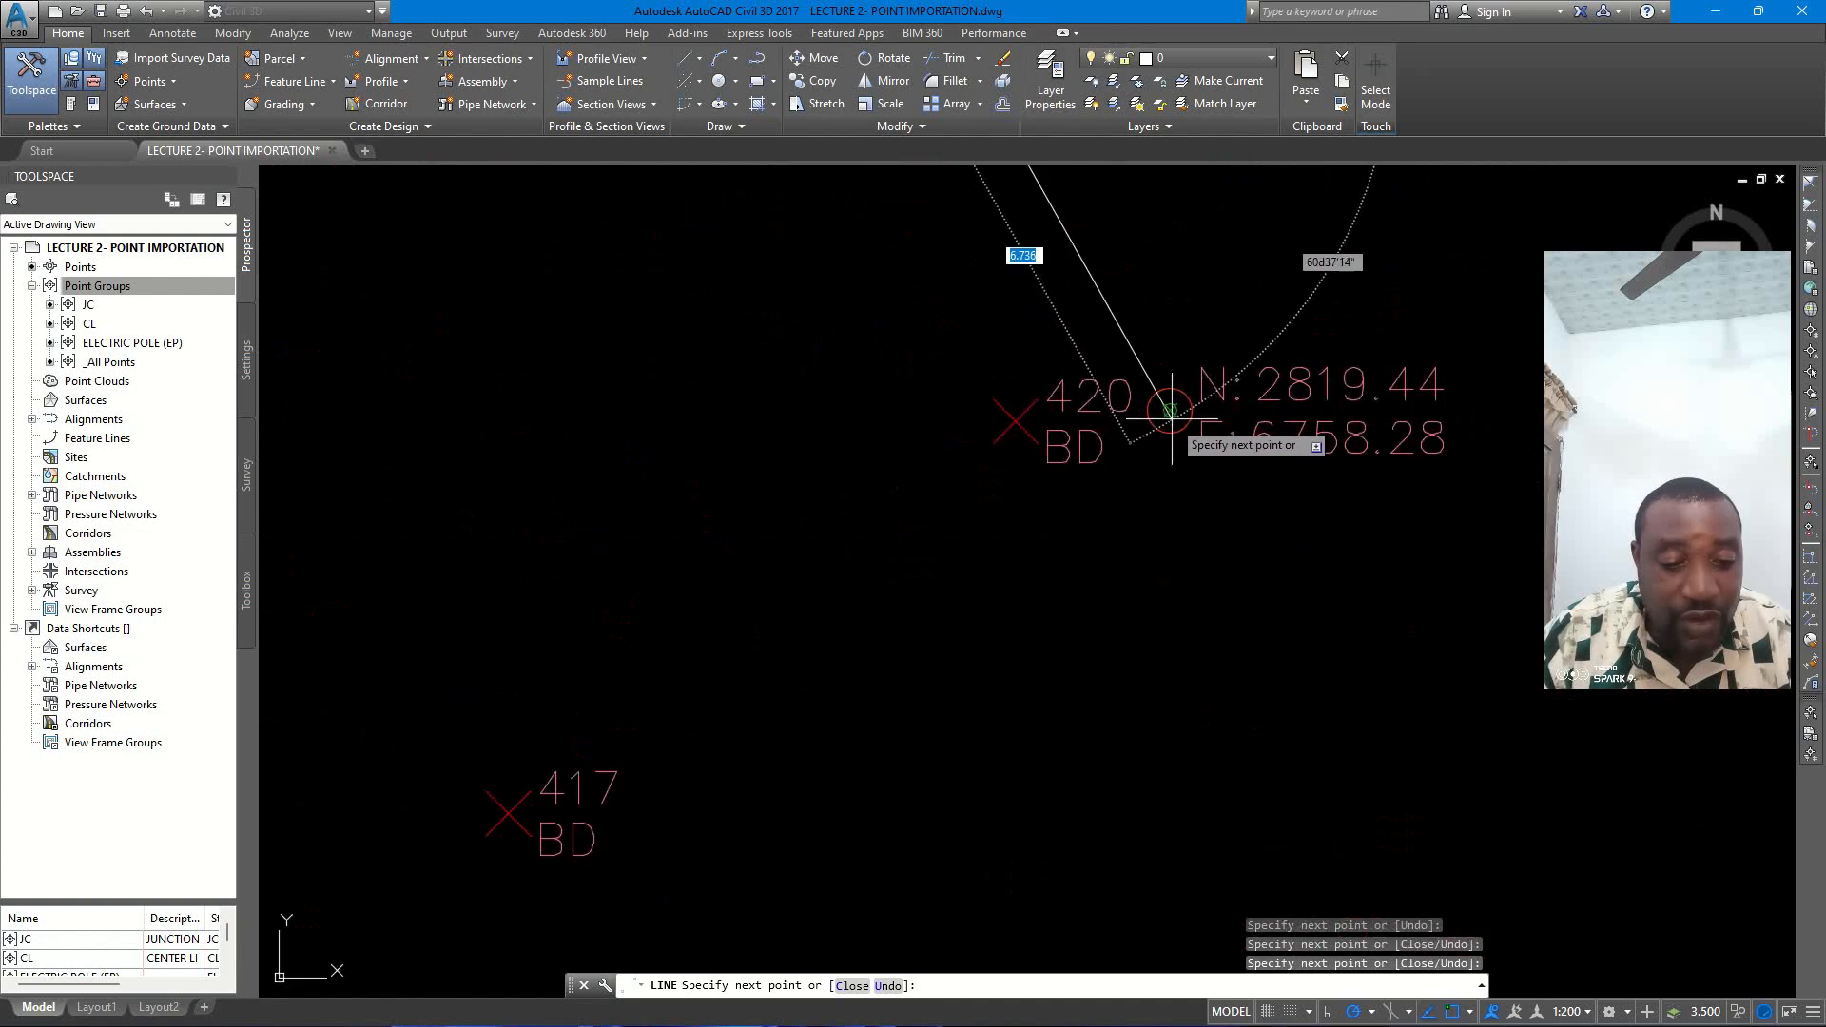
pyautogui.click(1170, 411)
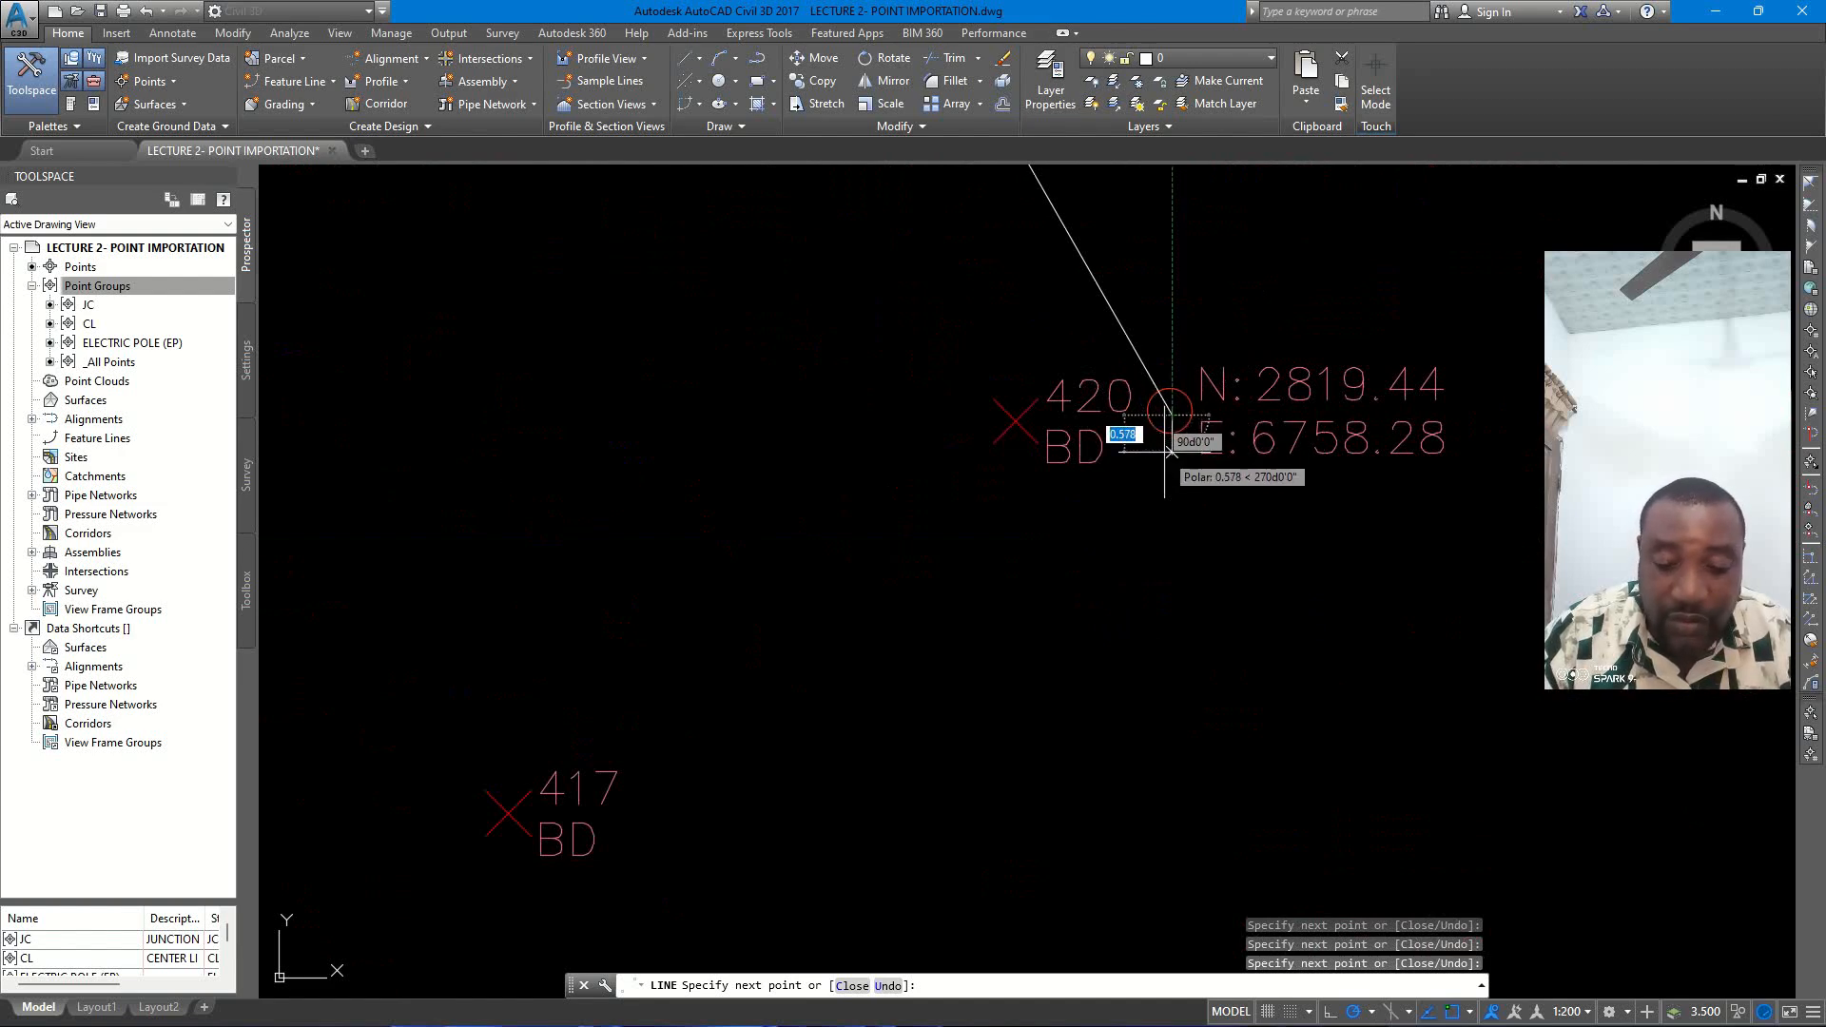
pyautogui.press('Escape')
# - Draw the opposite junction edge line from the JC point N 2846.50 through N 2841.37 to N 2835.48
pyautogui.scroll(-5, 1164, 514)
pyautogui.press('Return')
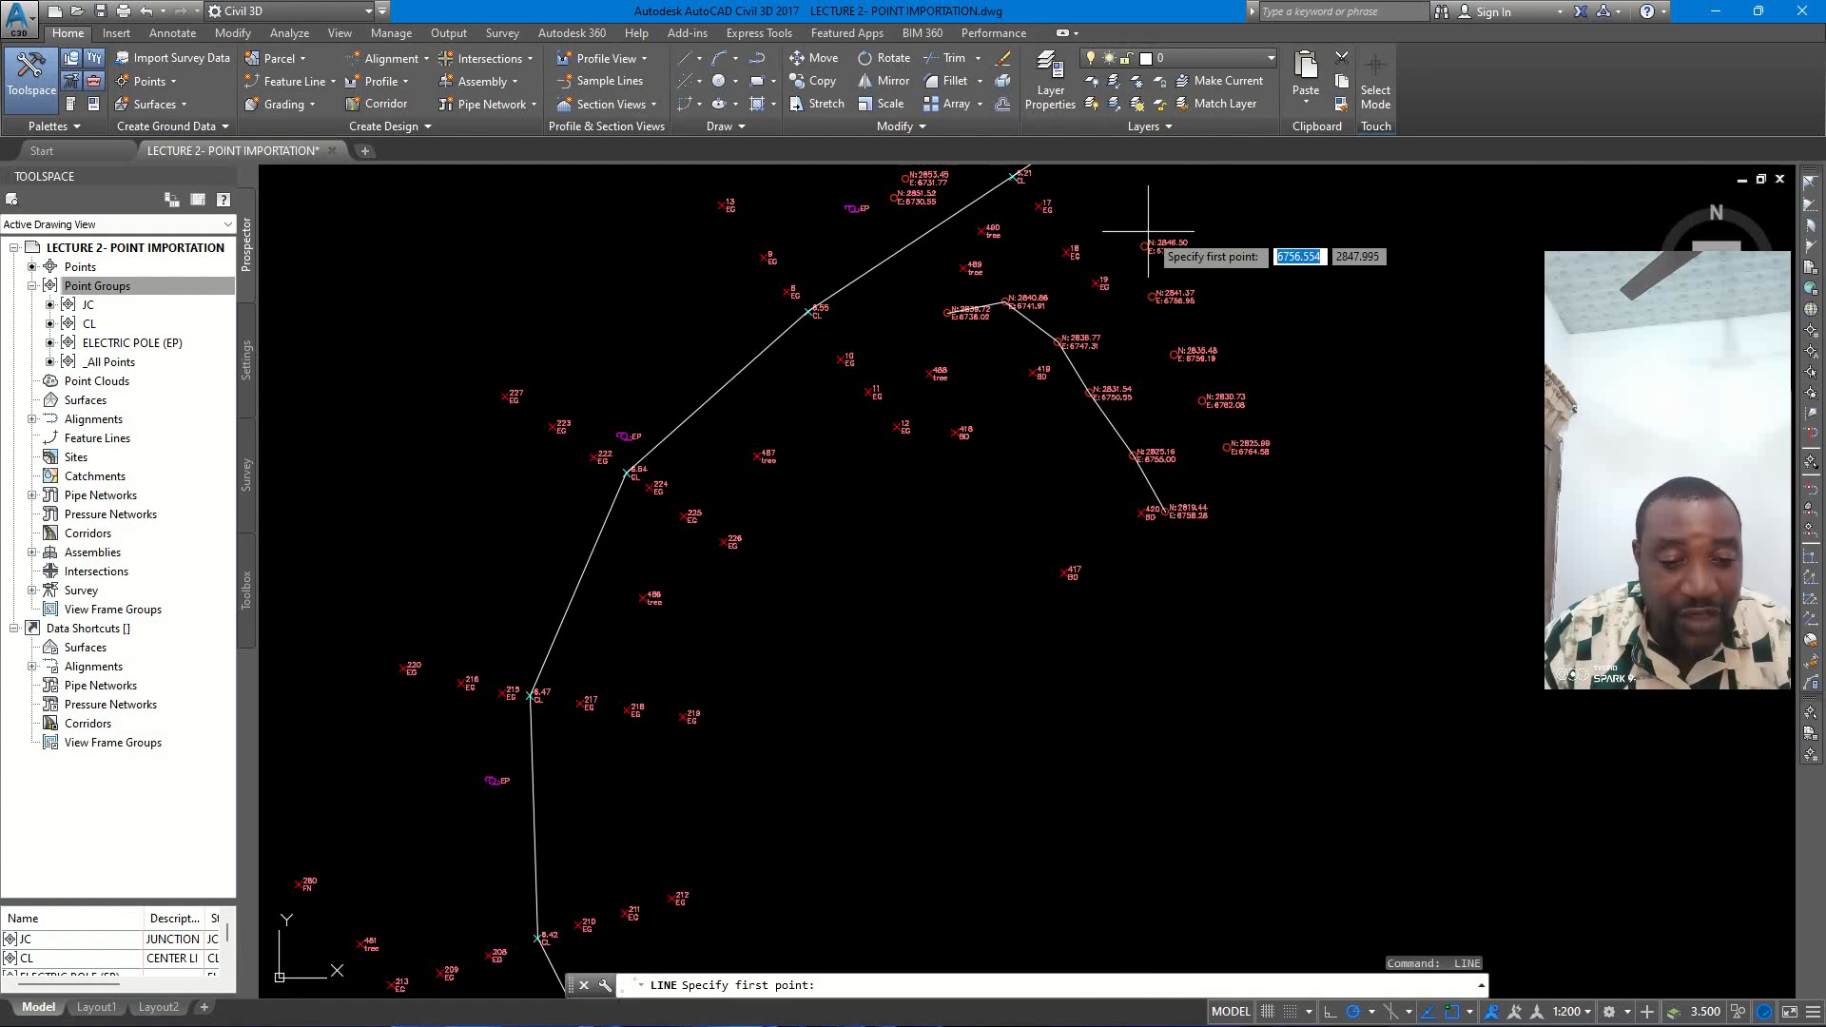
pyautogui.moveTo(1138, 244); pyautogui.dragTo(1101, 420, button='middle')
pyautogui.scroll(2, 1103, 418)
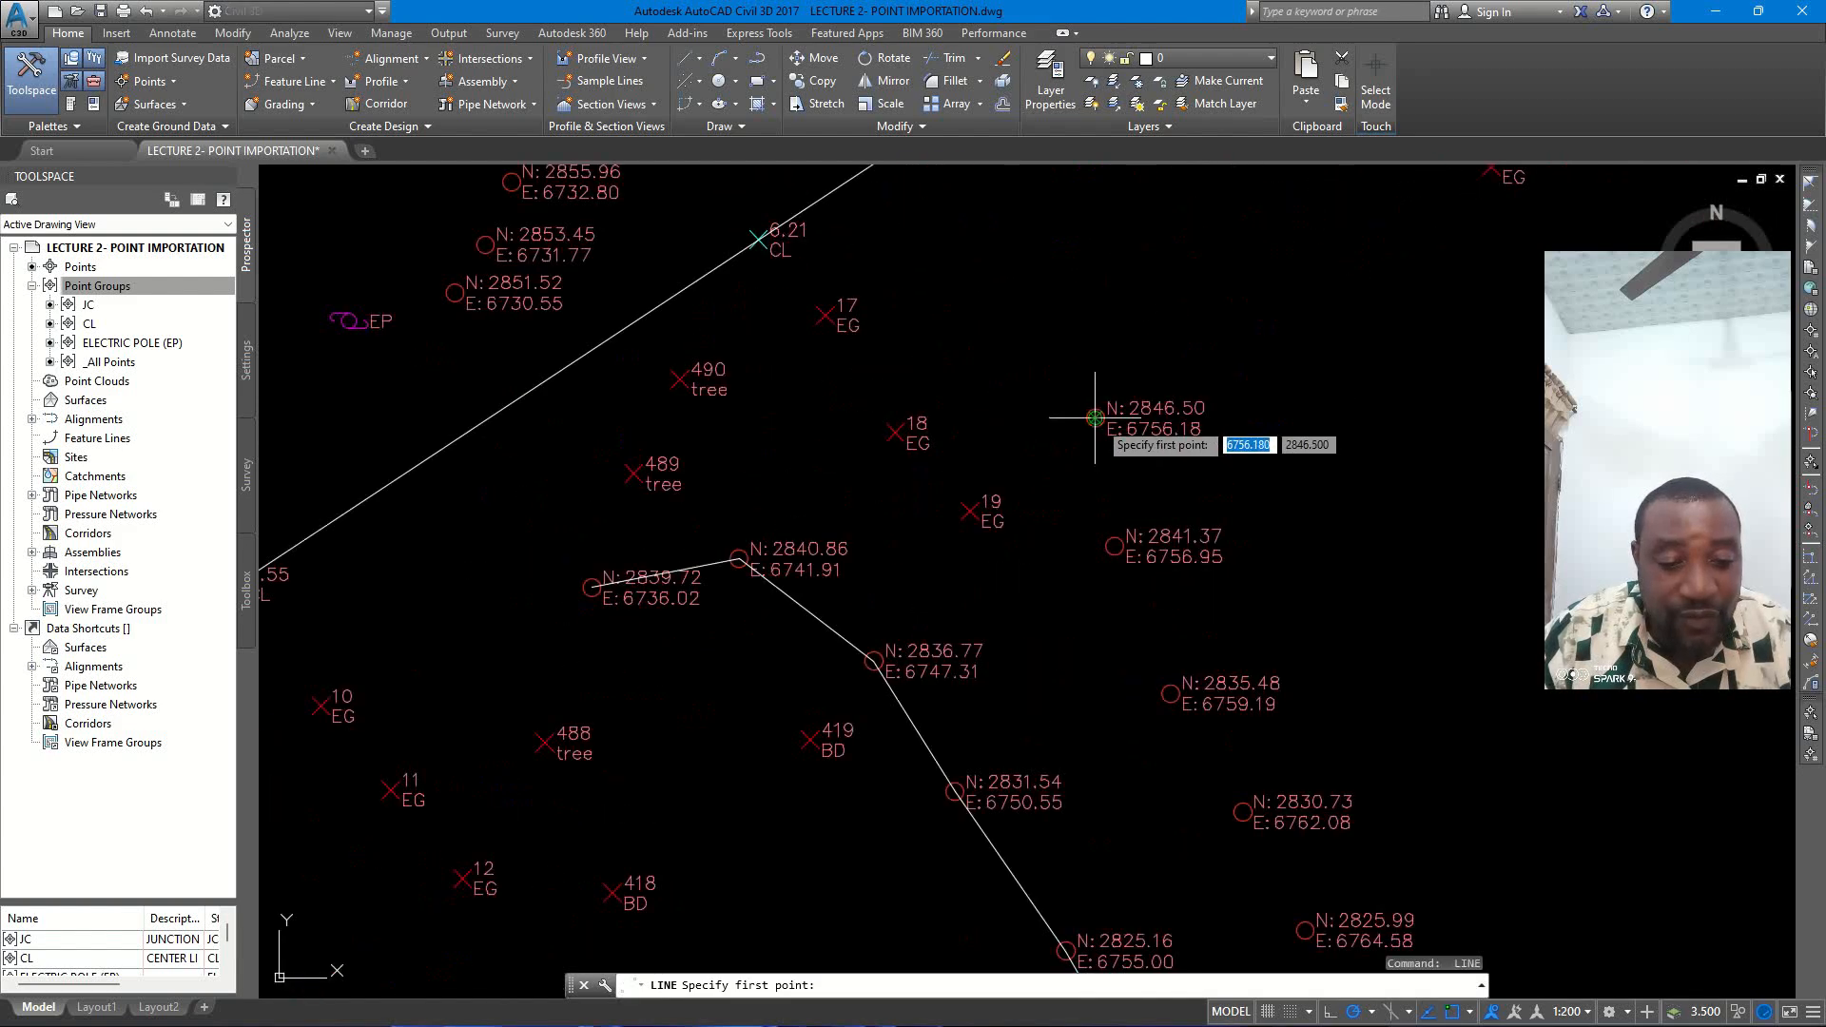
pyautogui.click(1094, 409)
pyautogui.scroll(5, 1117, 537)
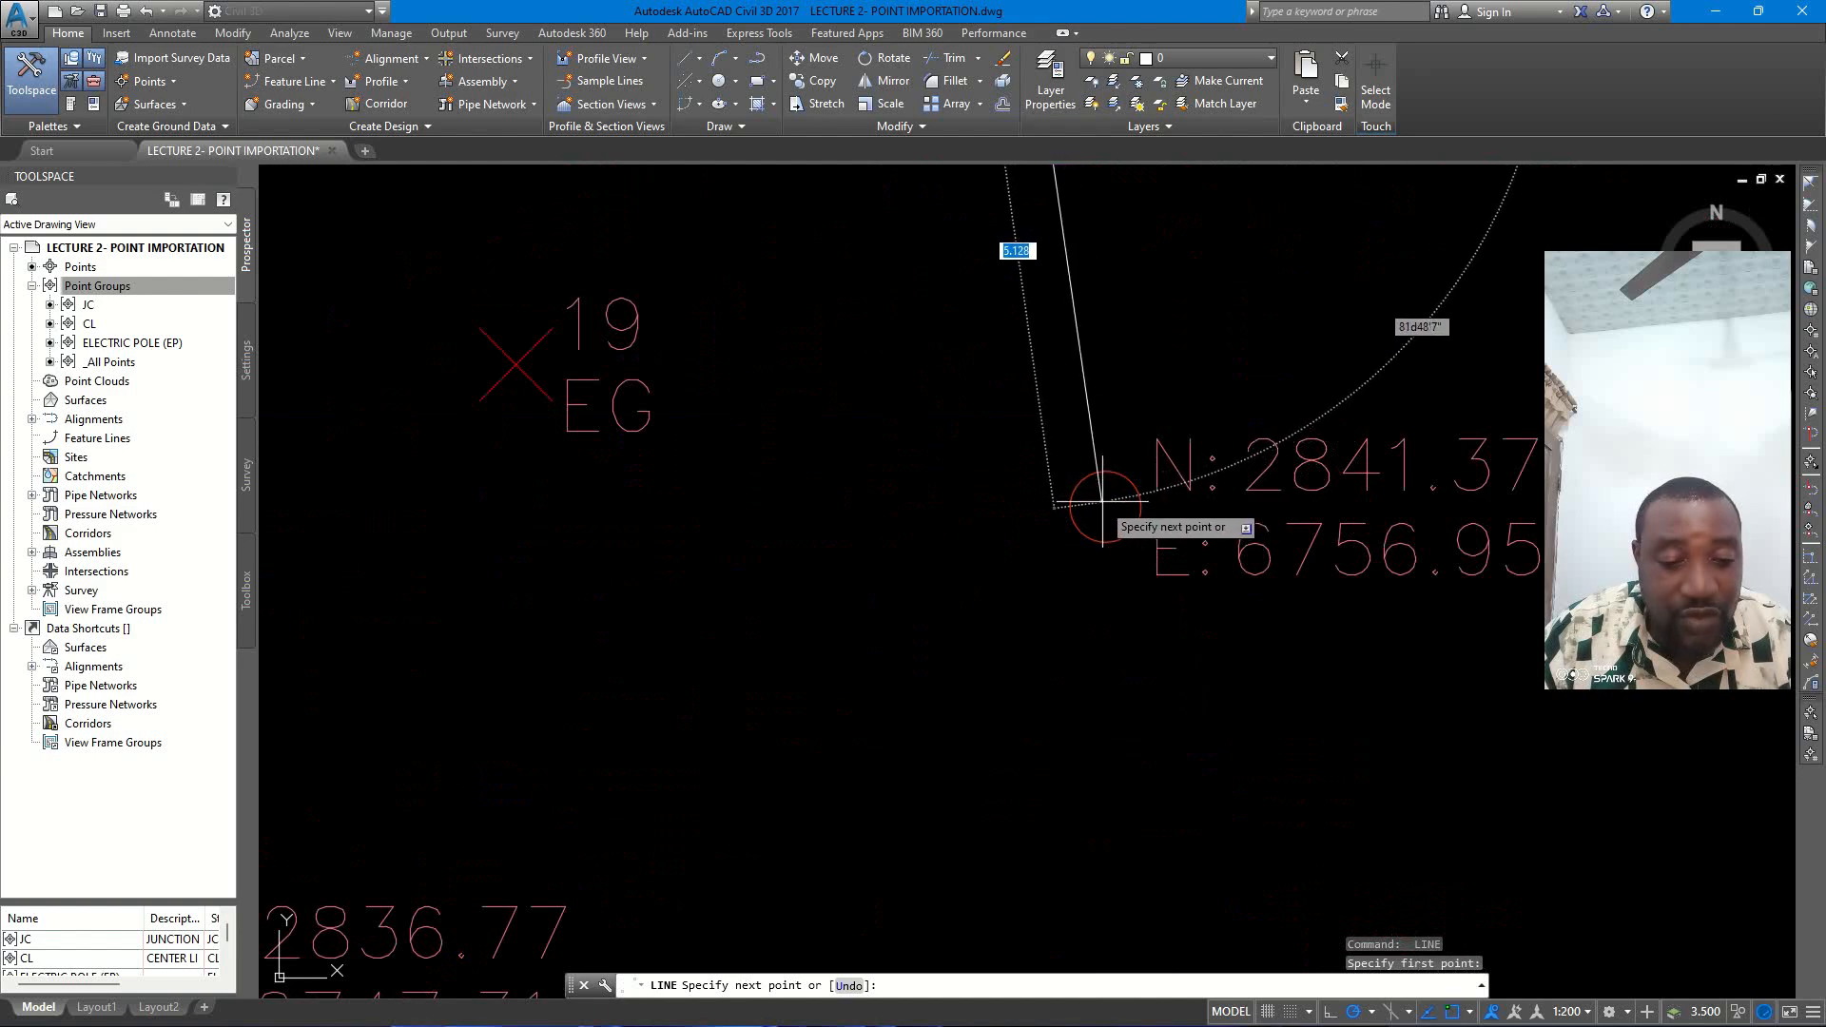
pyautogui.scroll(3, 1108, 508)
pyautogui.click(1125, 476)
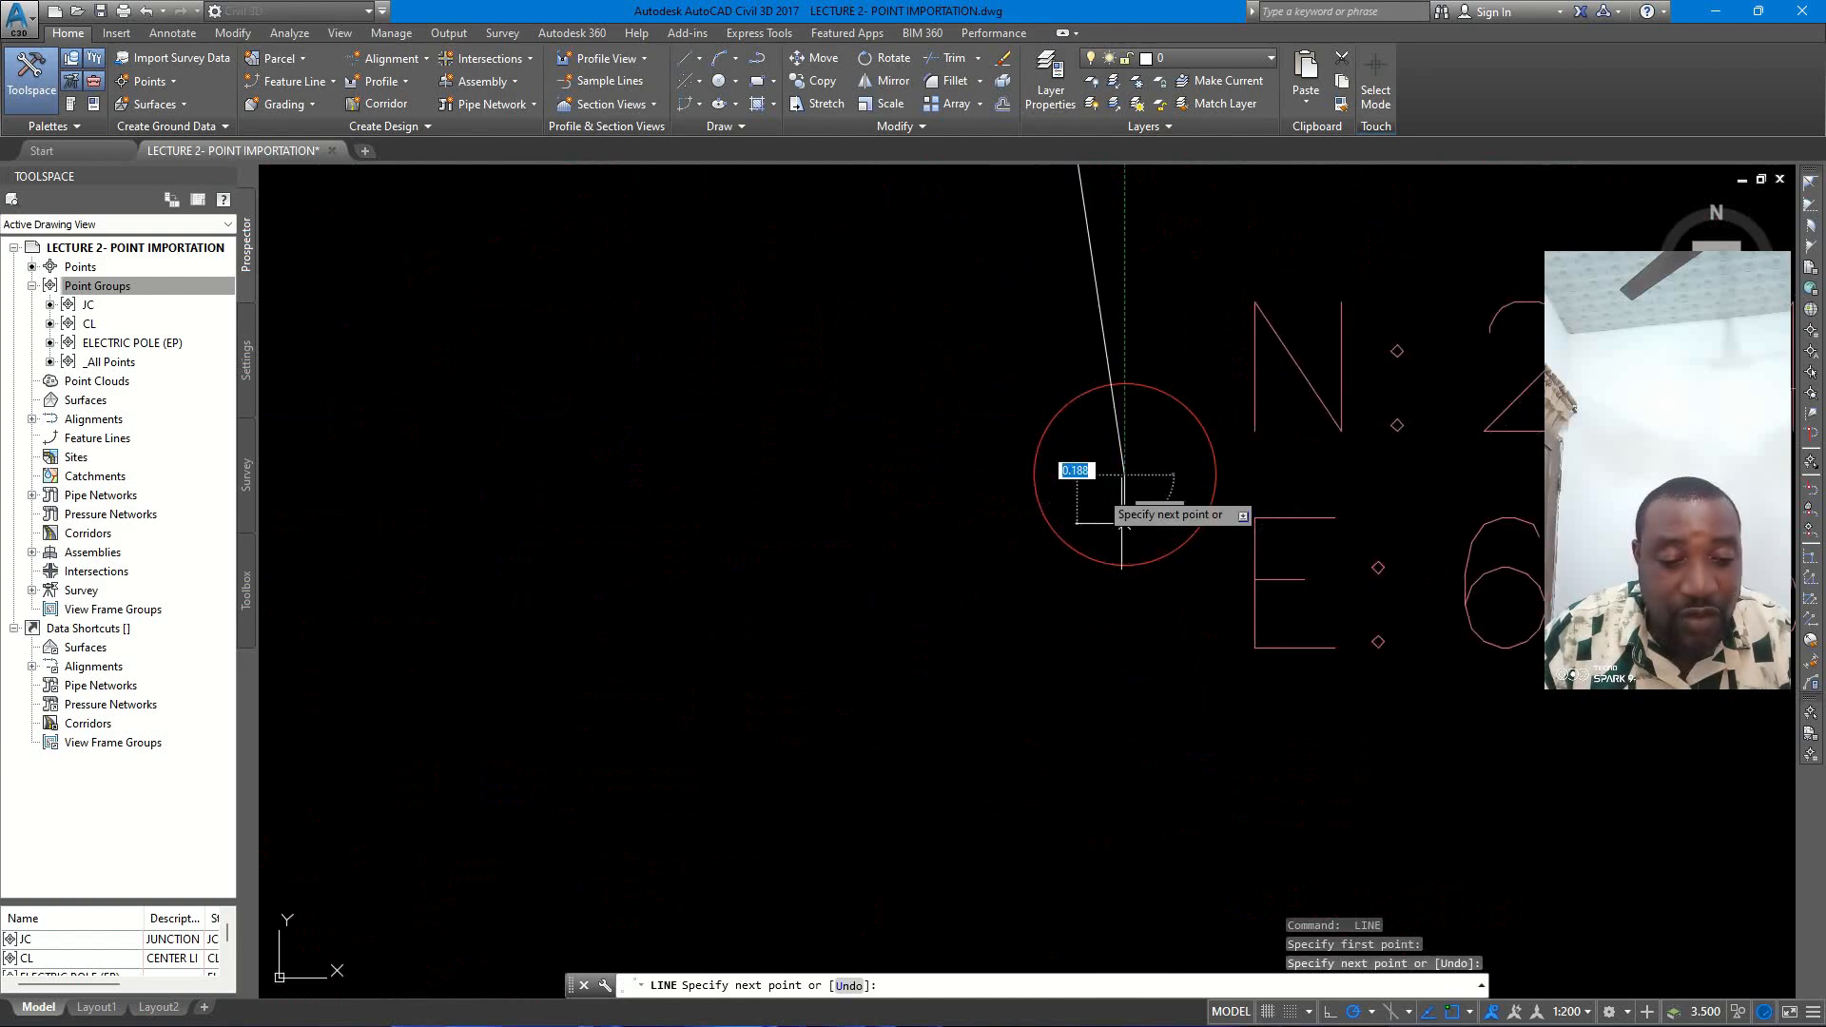
pyautogui.scroll(-5, 1093, 518)
pyautogui.scroll(5, 1091, 523)
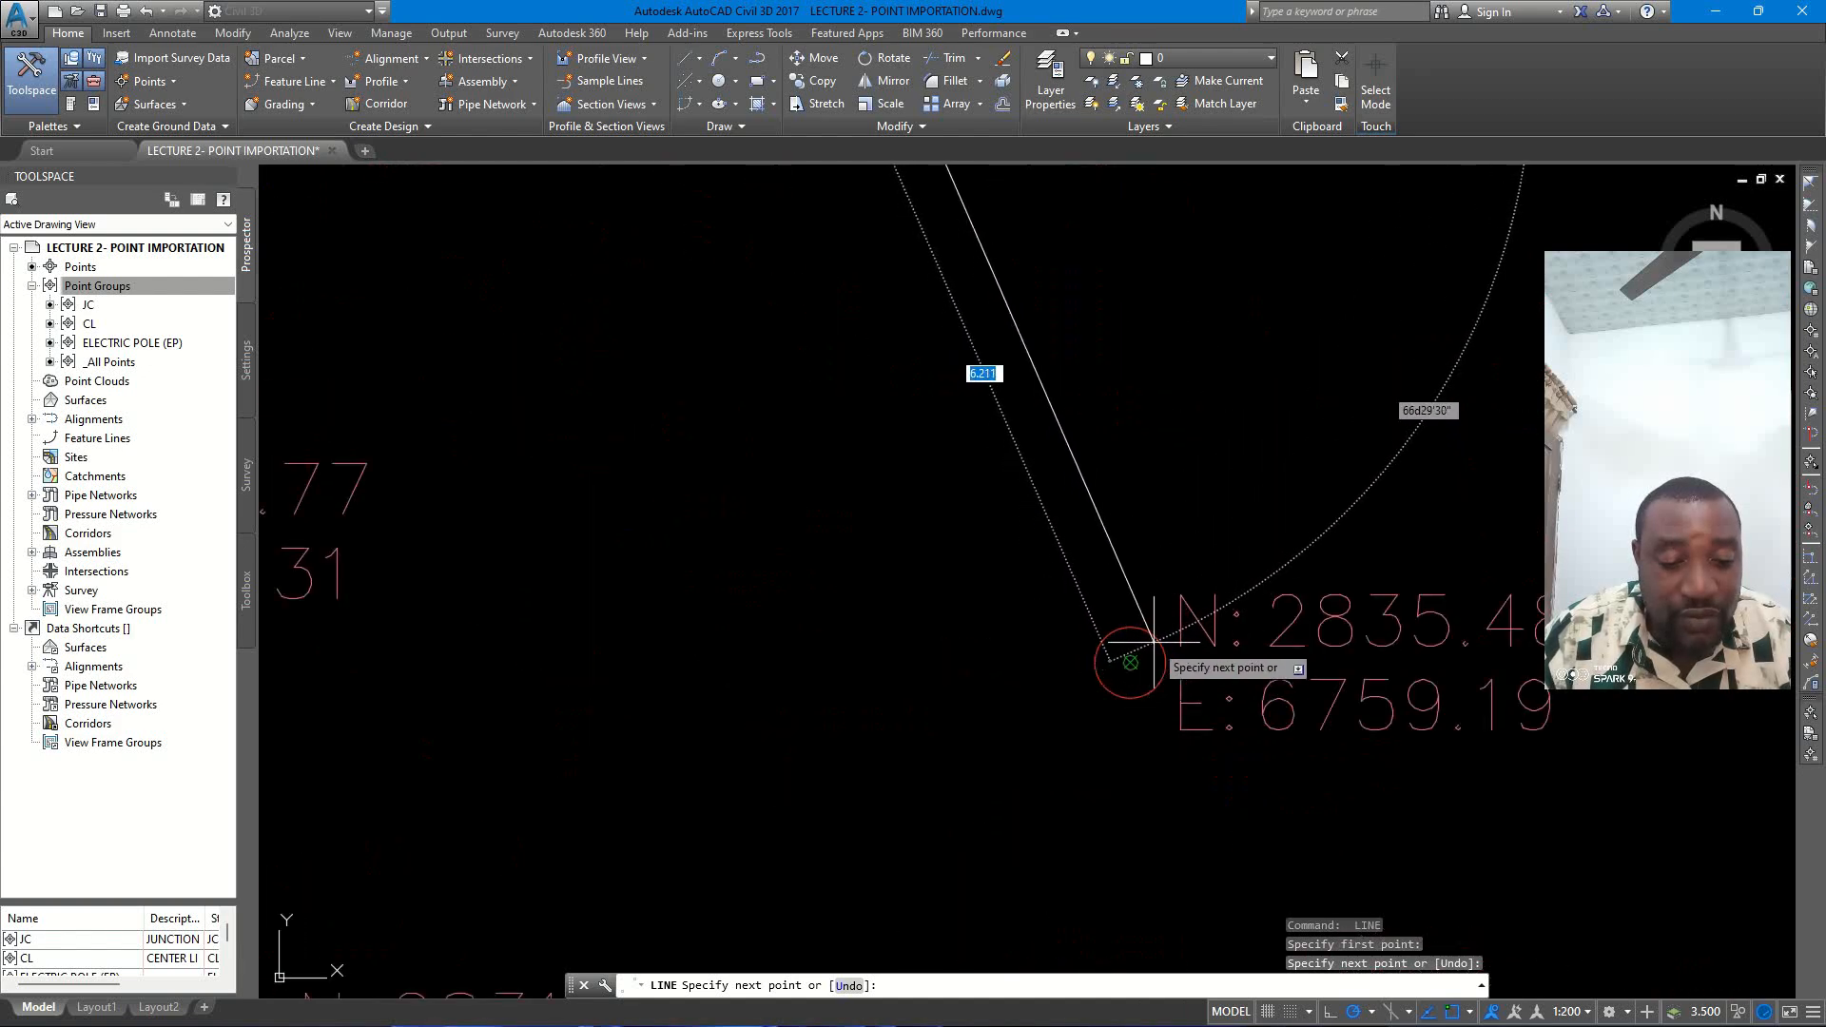
pyautogui.click(1127, 661)
# - Continue the opposite edge line through the JC point N 2830.73 and end it at N 2825.99
pyautogui.scroll(-5, 1127, 661)
pyautogui.scroll(-3, 946, 351)
pyautogui.scroll(7, 932, 342)
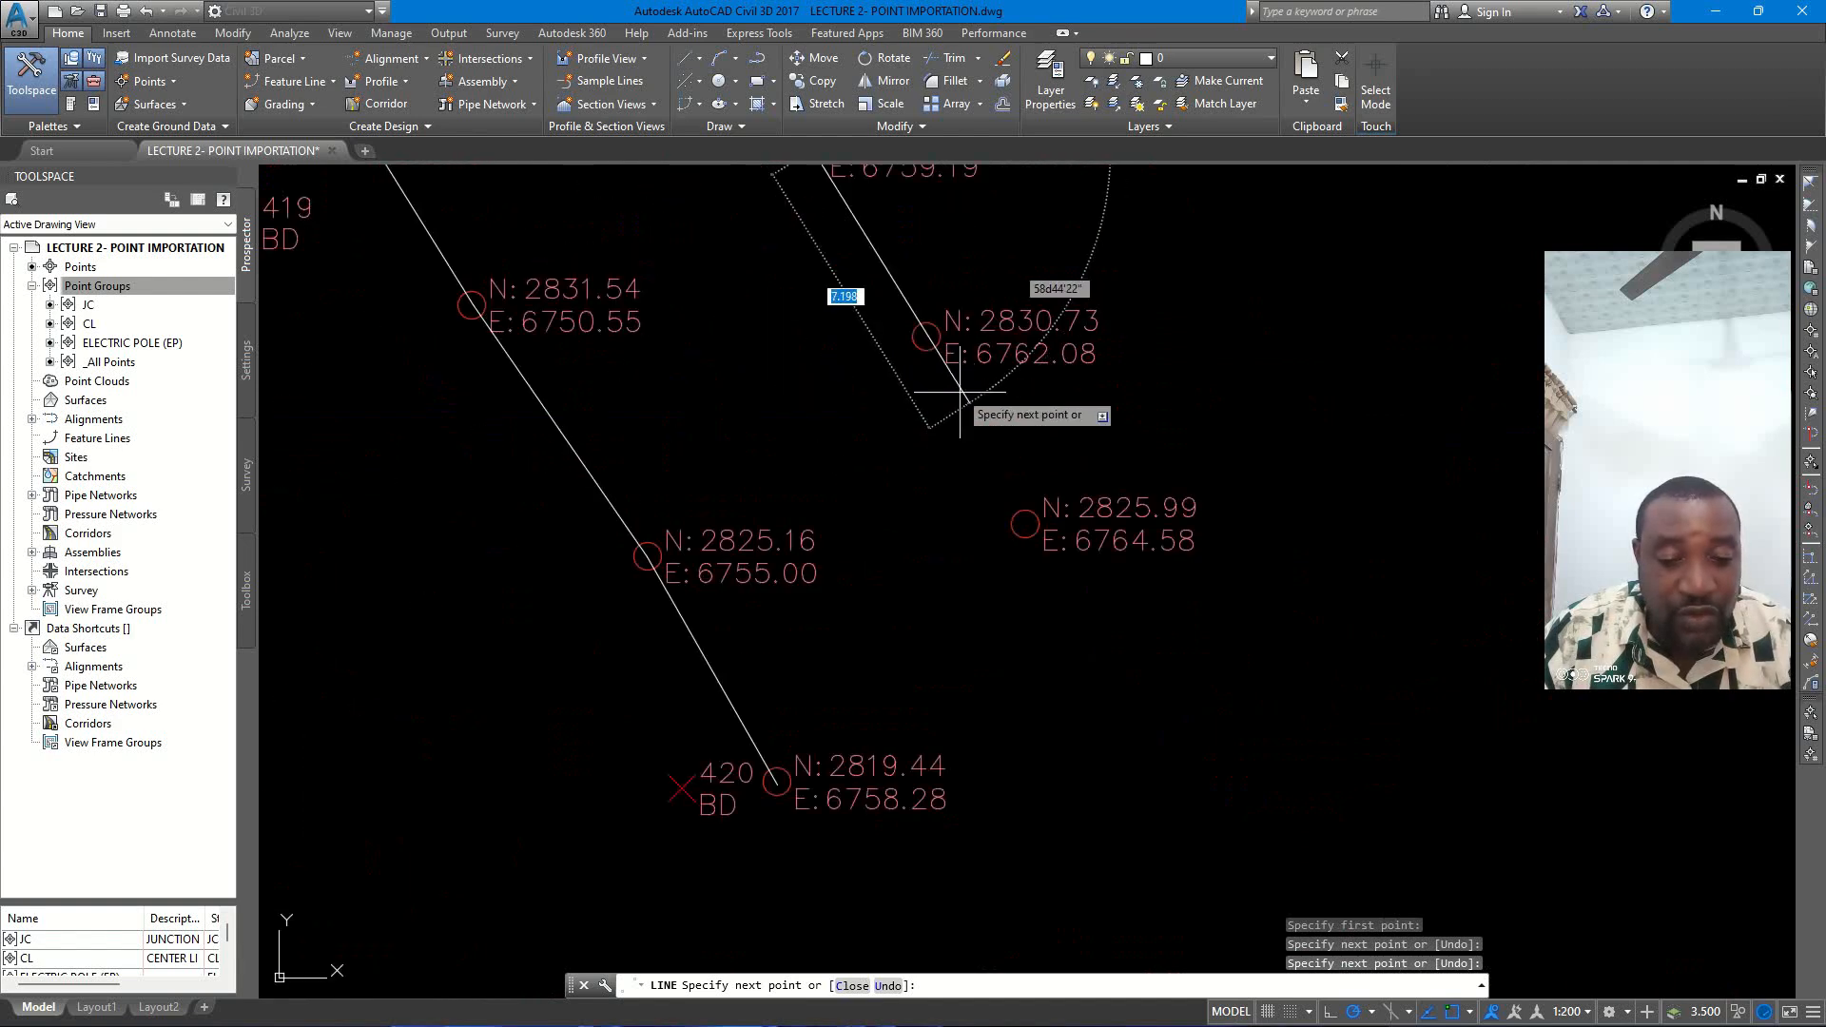
pyautogui.click(919, 333)
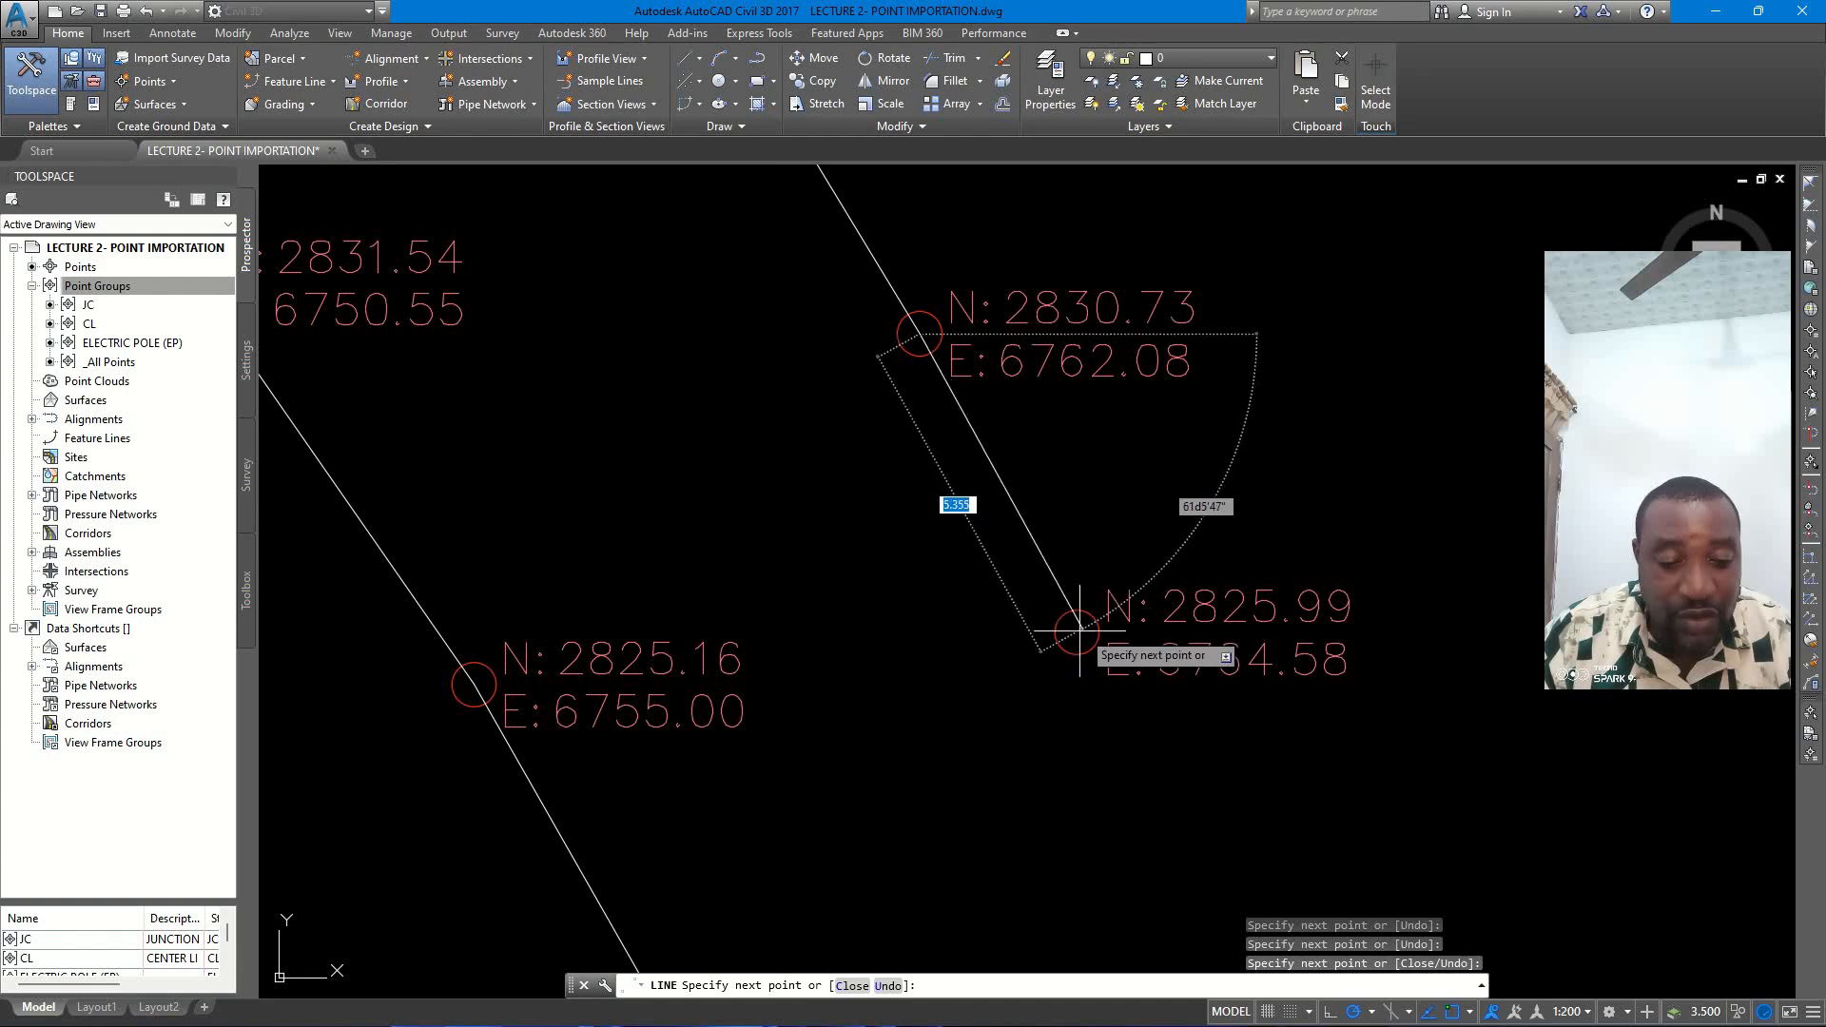
pyautogui.scroll(3, 1074, 632)
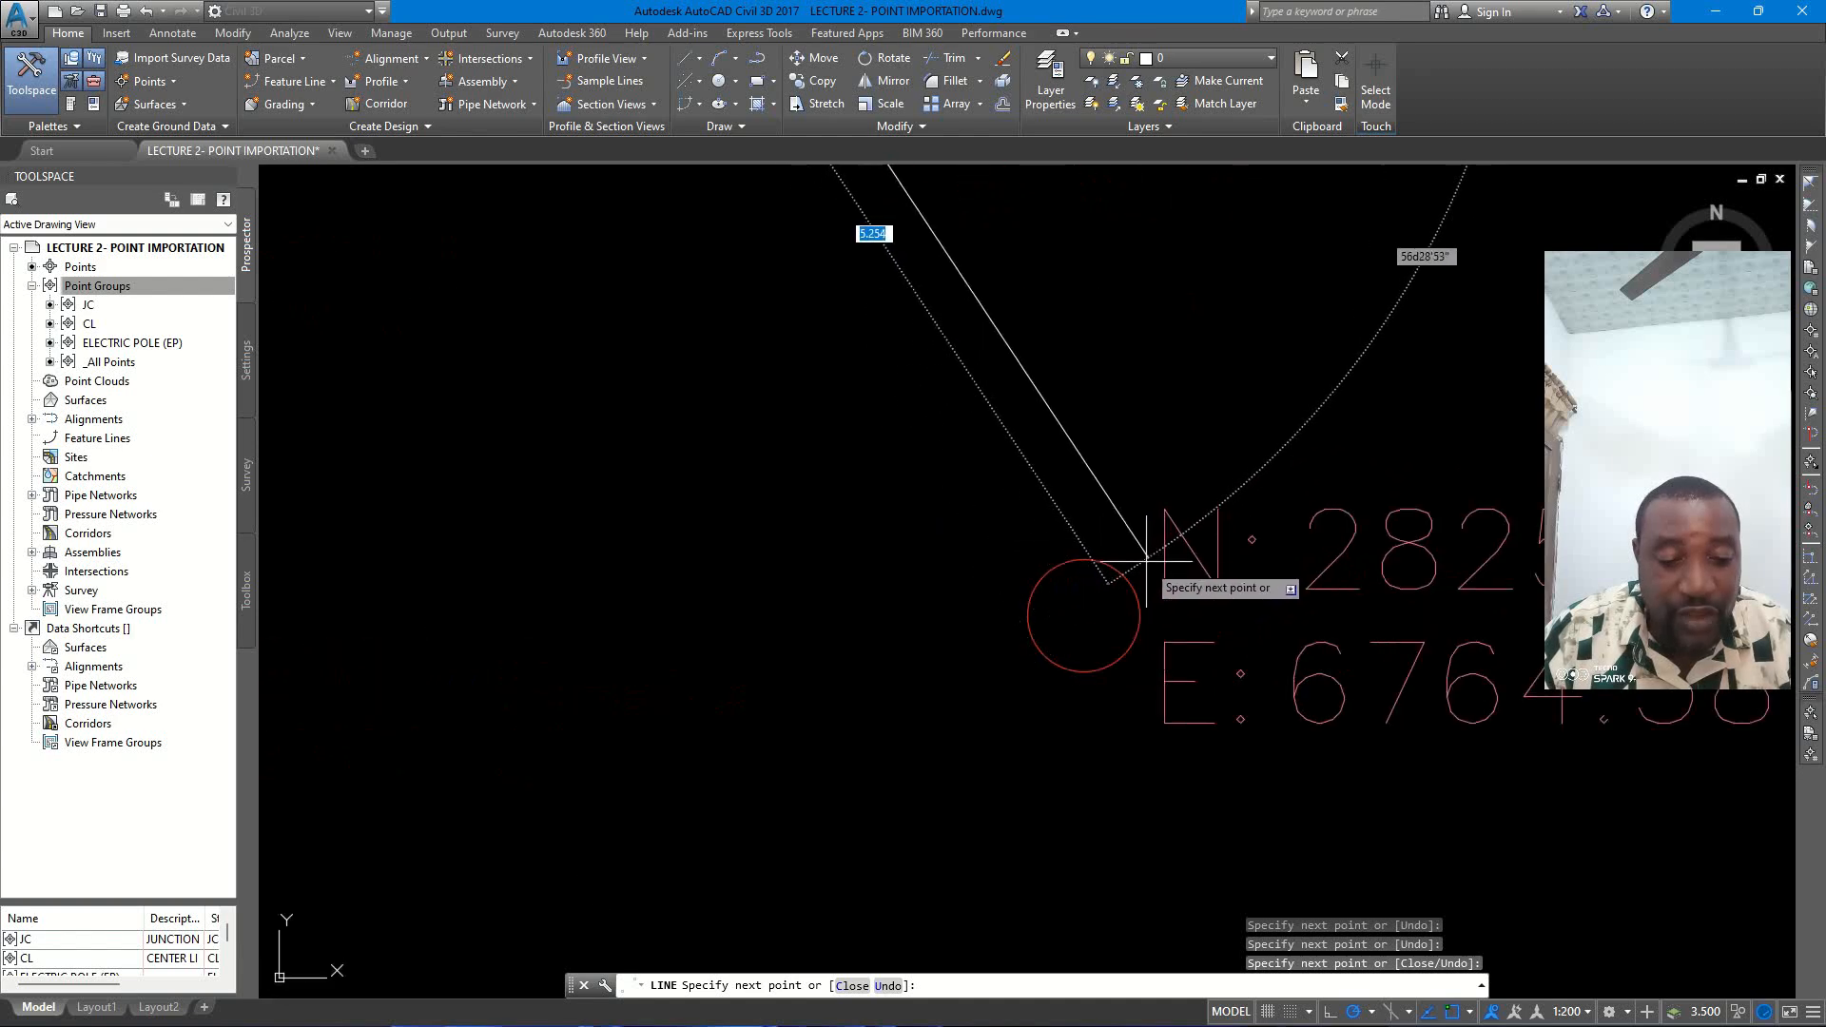
pyautogui.click(1084, 616)
pyautogui.scroll(-6, 1104, 466)
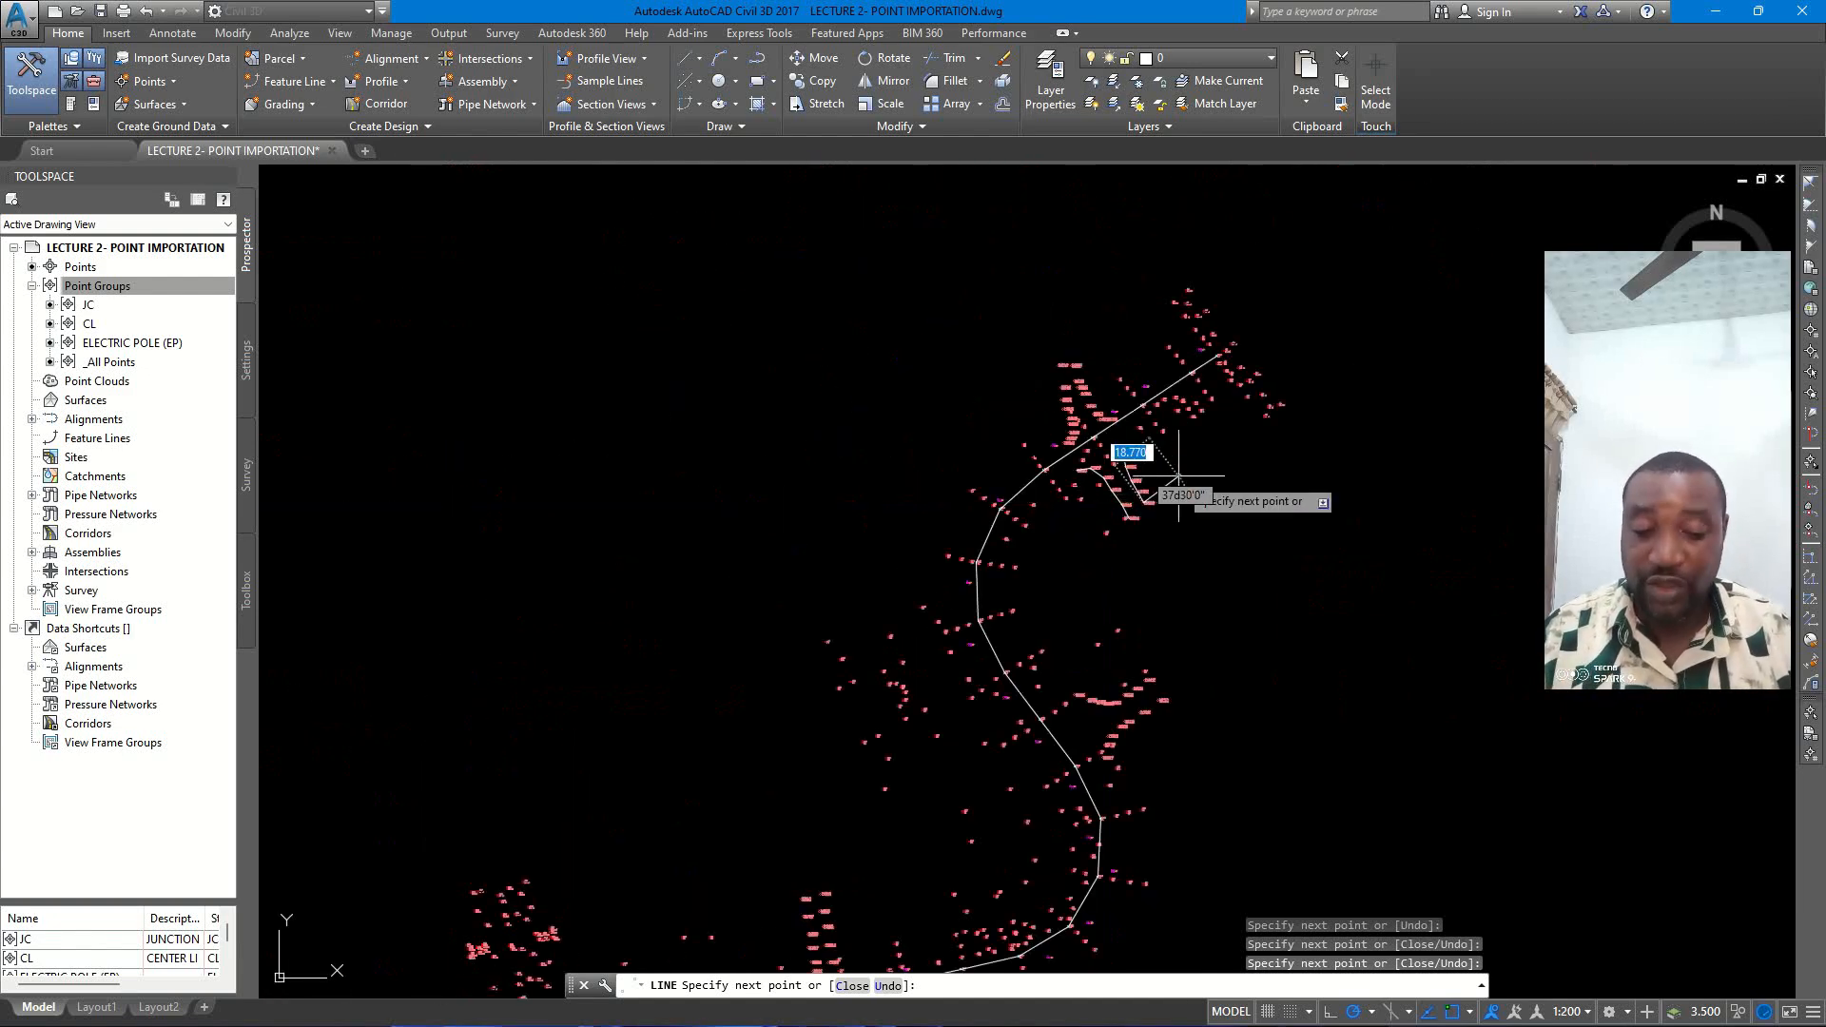
pyautogui.press('Escape')
# - Examine the traced junction edges, the overall survey, and the BD points near the centreline's western end
pyautogui.scroll(5, 1179, 474)
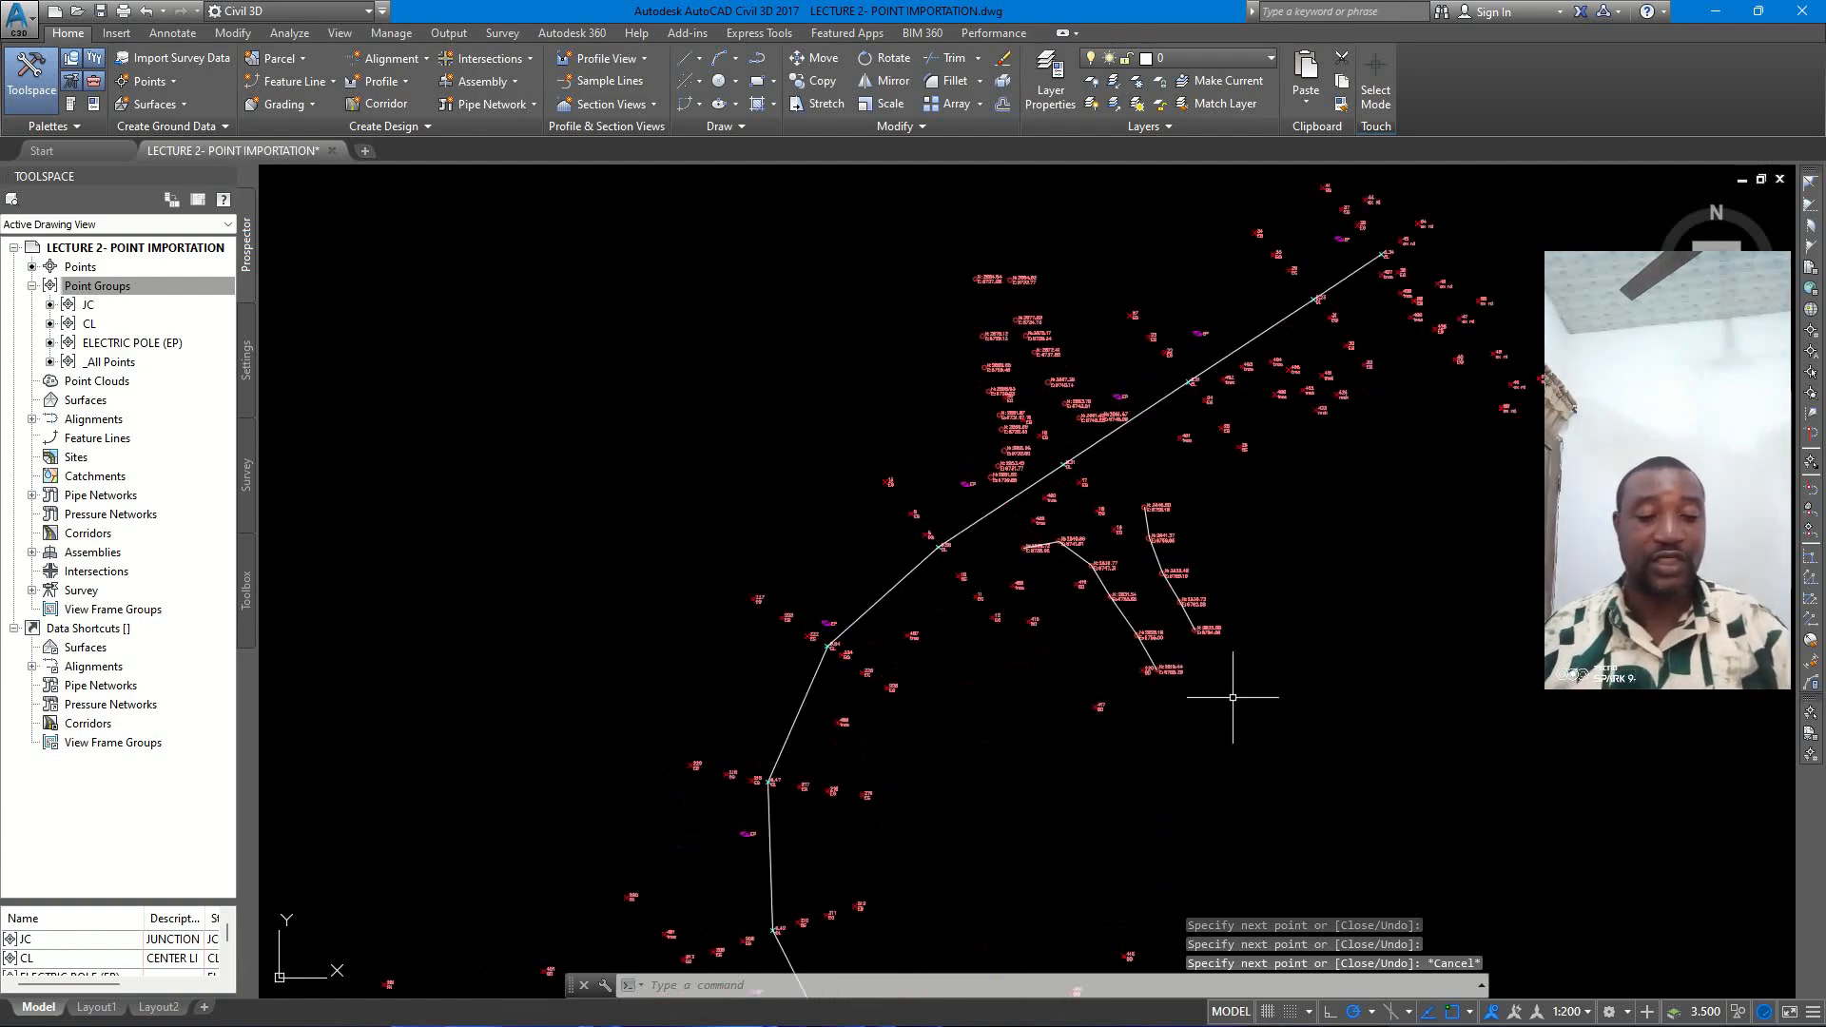
pyautogui.scroll(-4, 1179, 661)
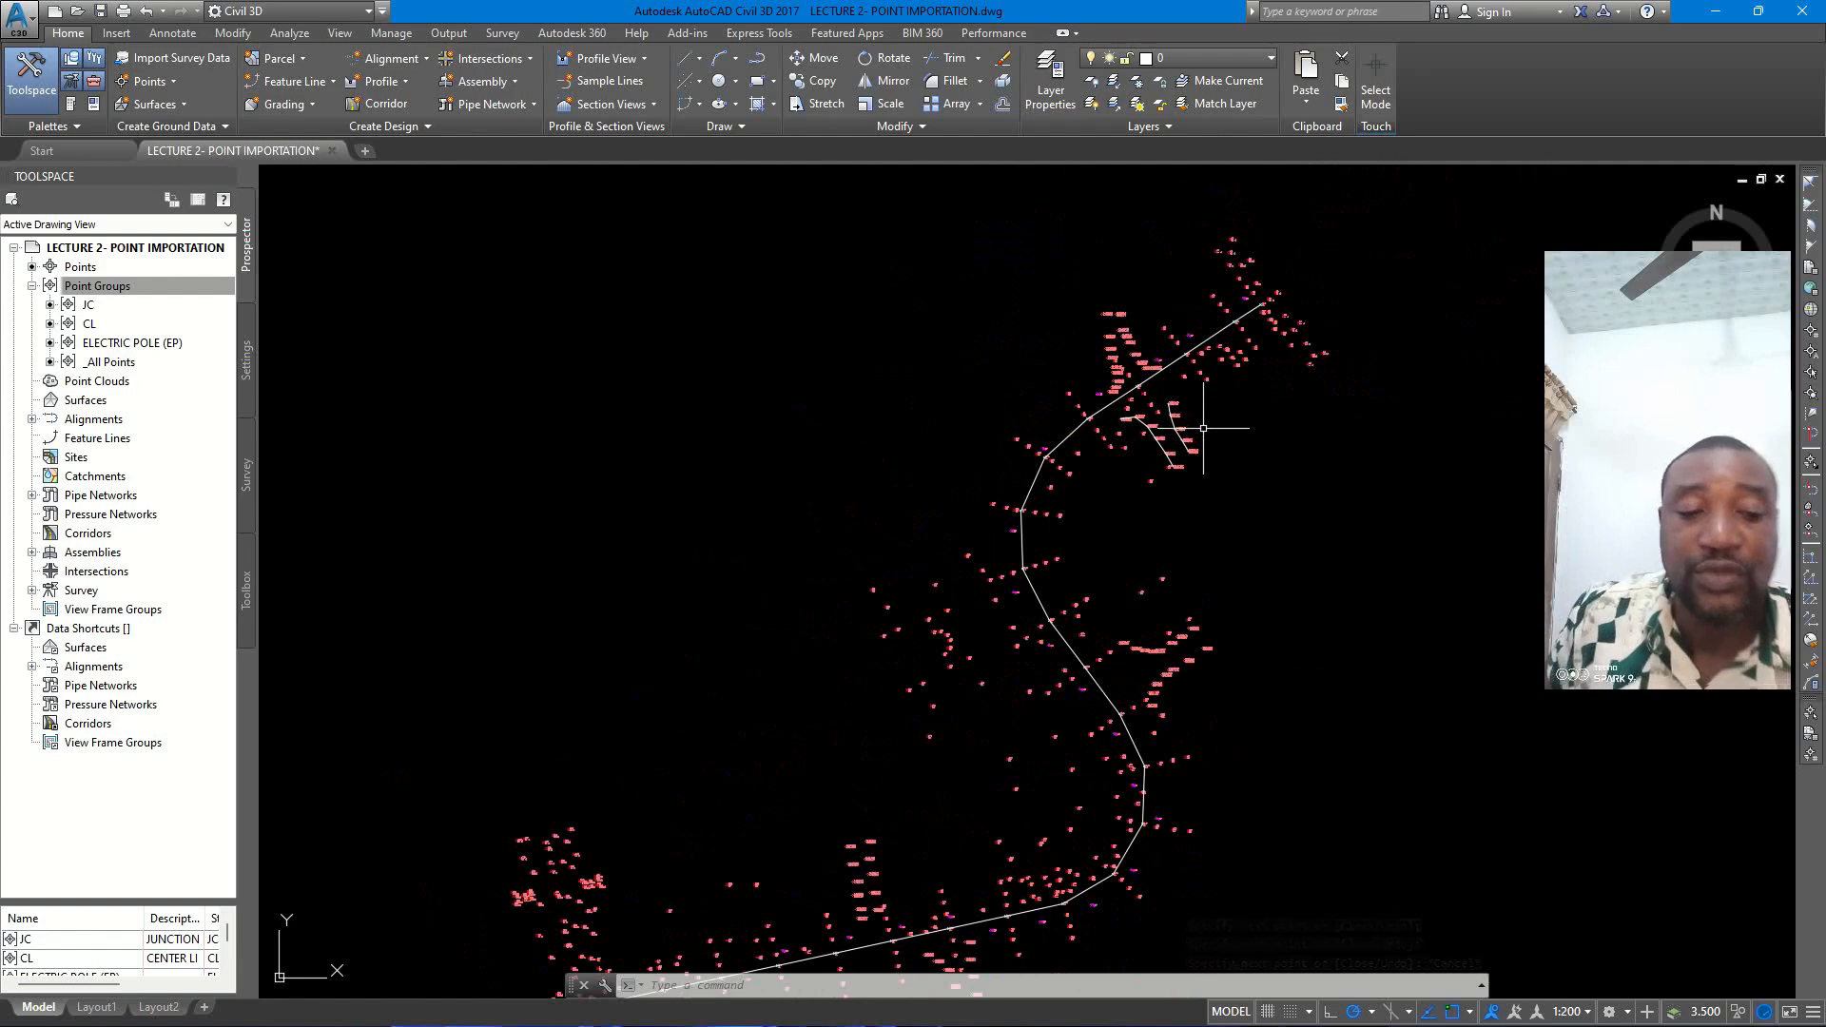
pyautogui.scroll(-4, 1196, 432)
pyautogui.scroll(2, 1203, 475)
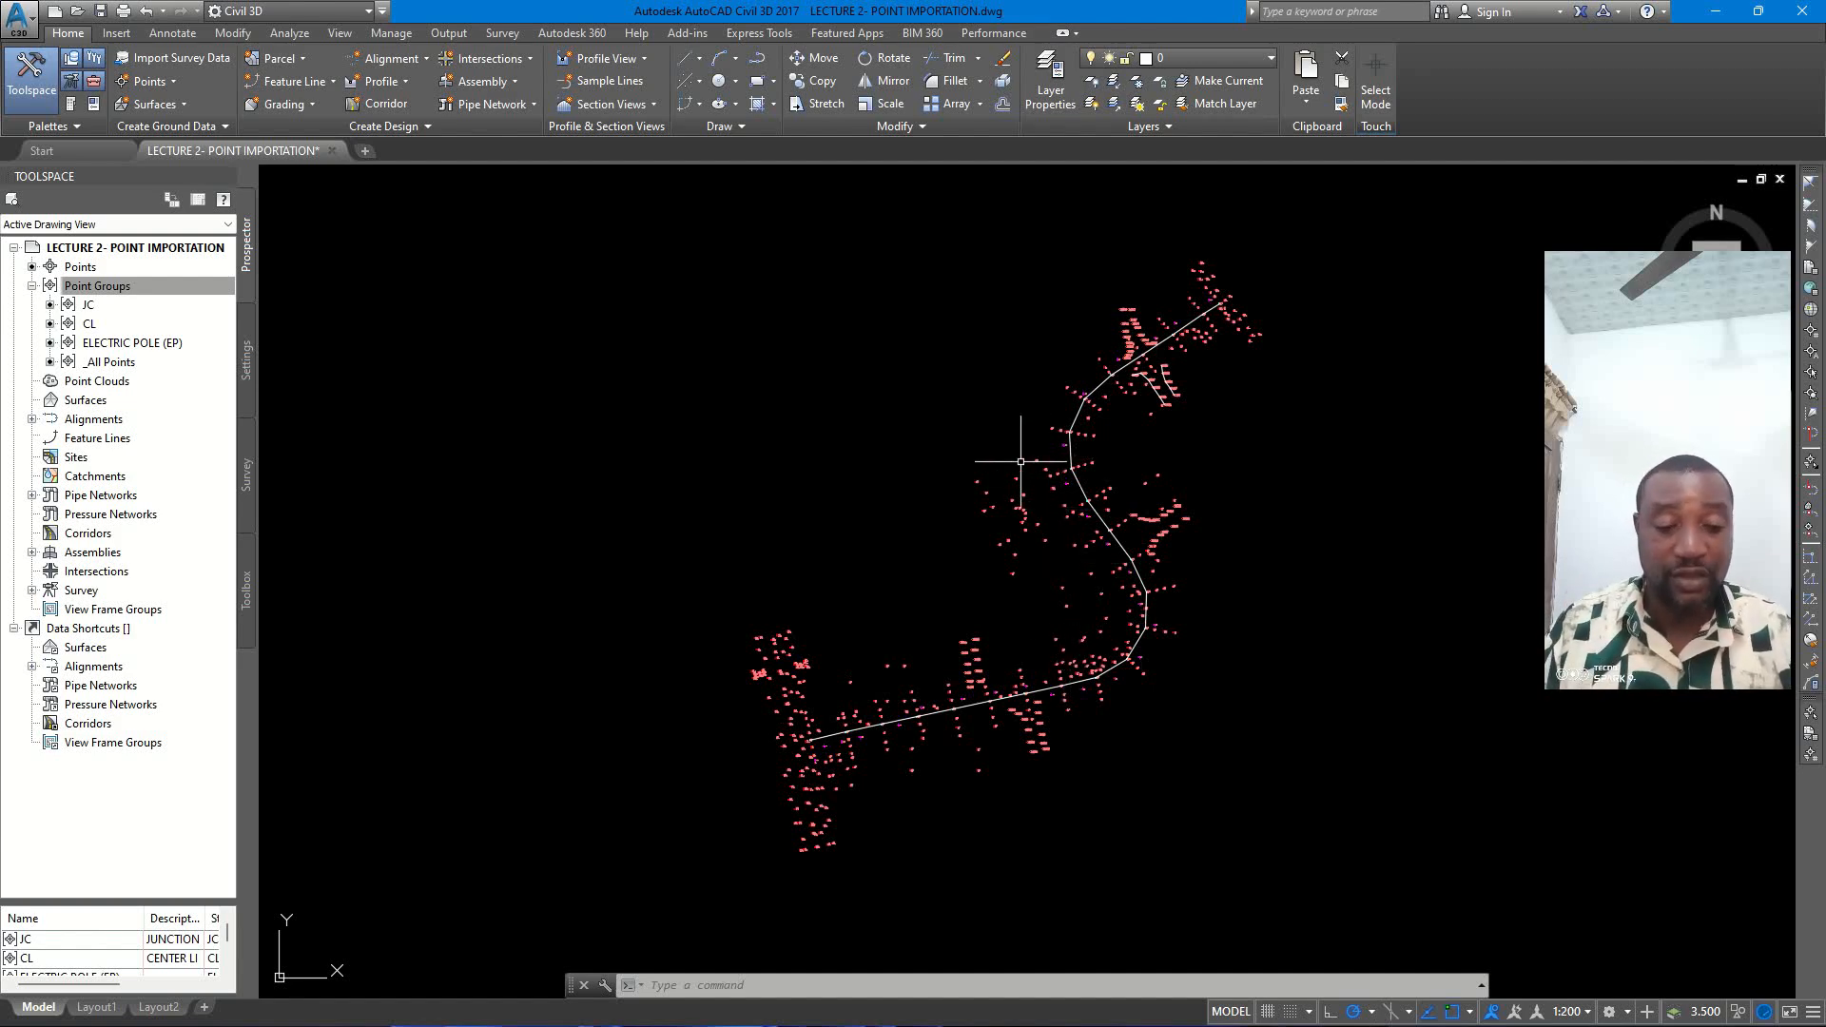
pyautogui.scroll(6, 931, 722)
pyautogui.scroll(1, 1093, 529)
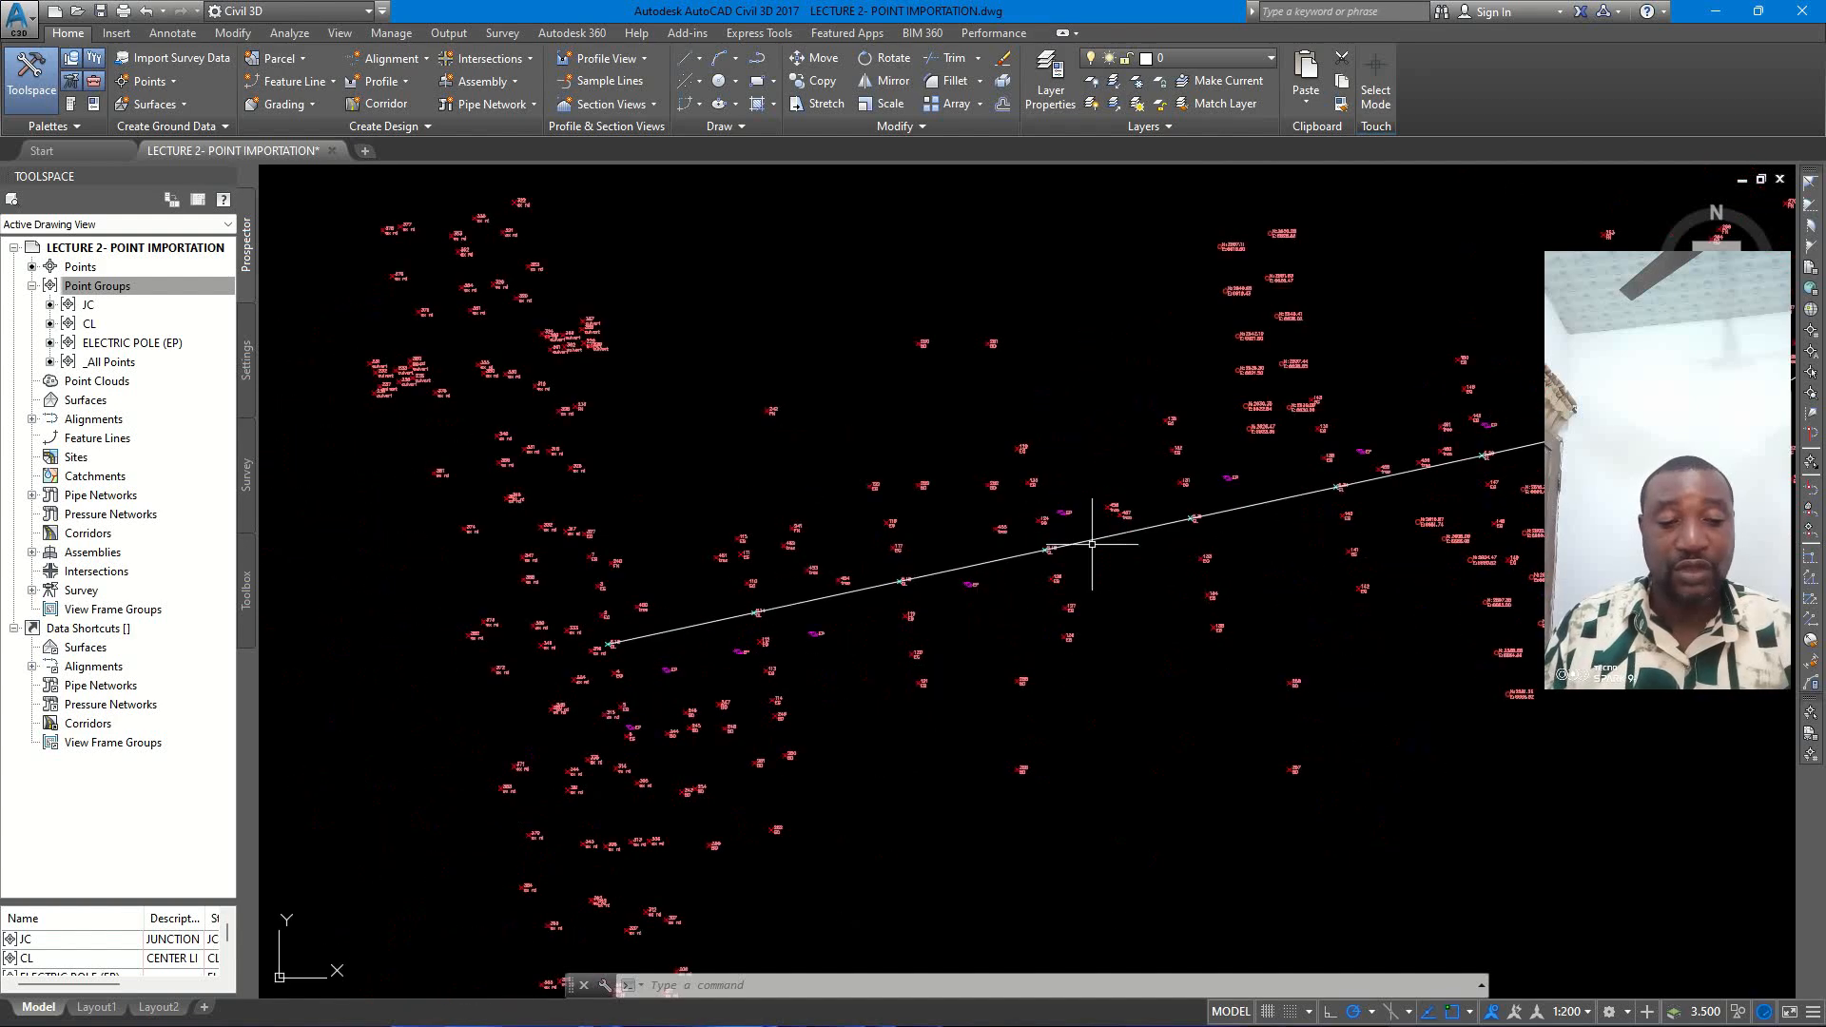
pyautogui.scroll(2, 1141, 318)
pyautogui.scroll(1, 1205, 457)
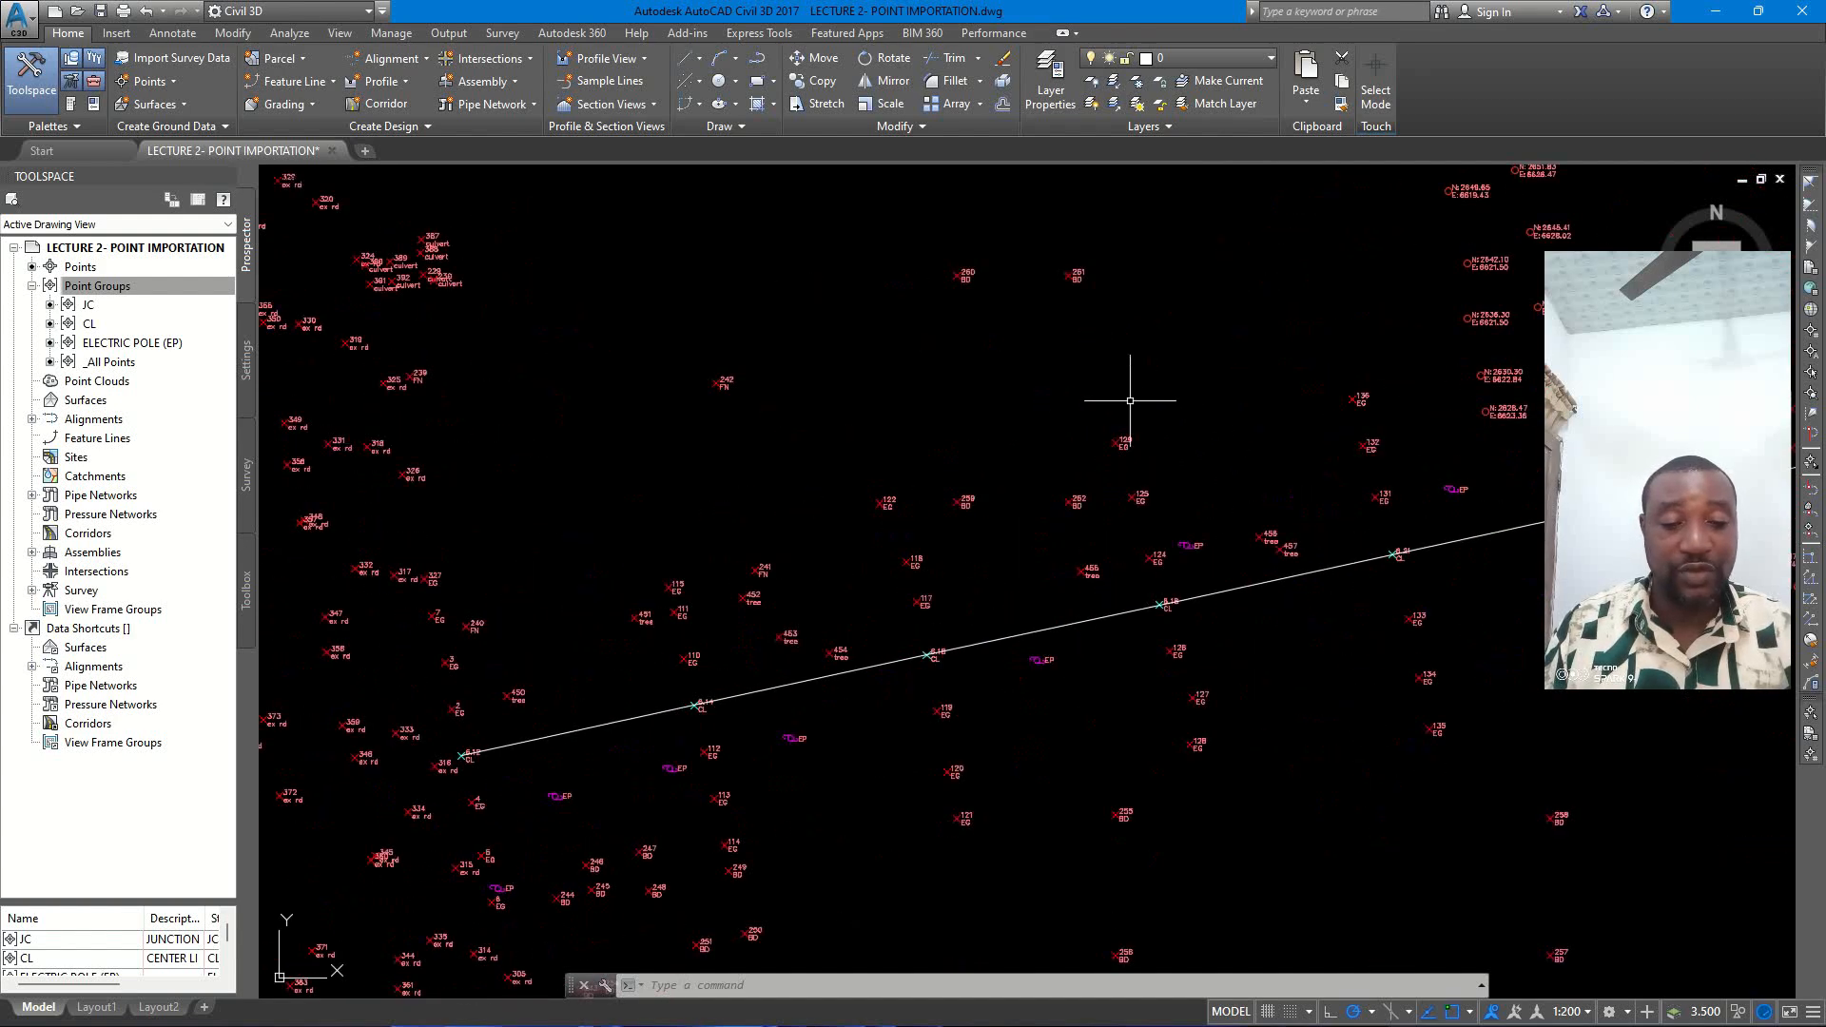
pyautogui.scroll(3, 1075, 253)
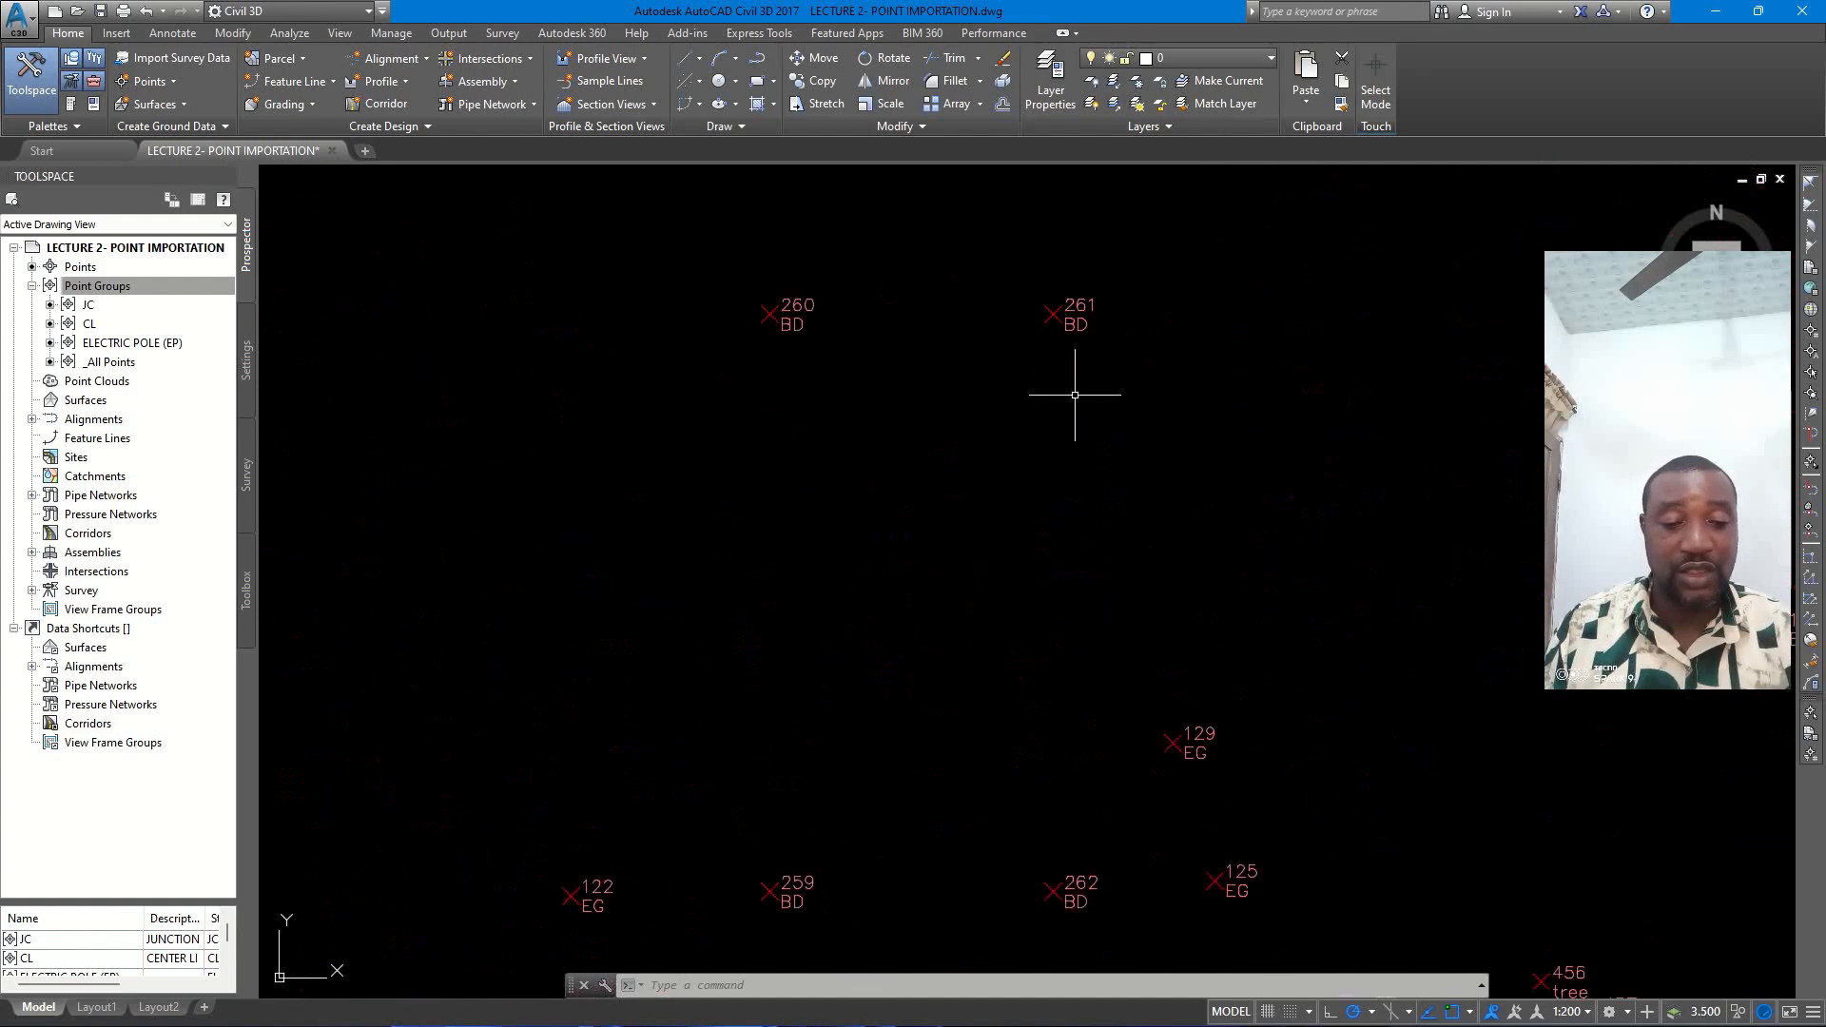
pyautogui.scroll(-5, 1092, 285)
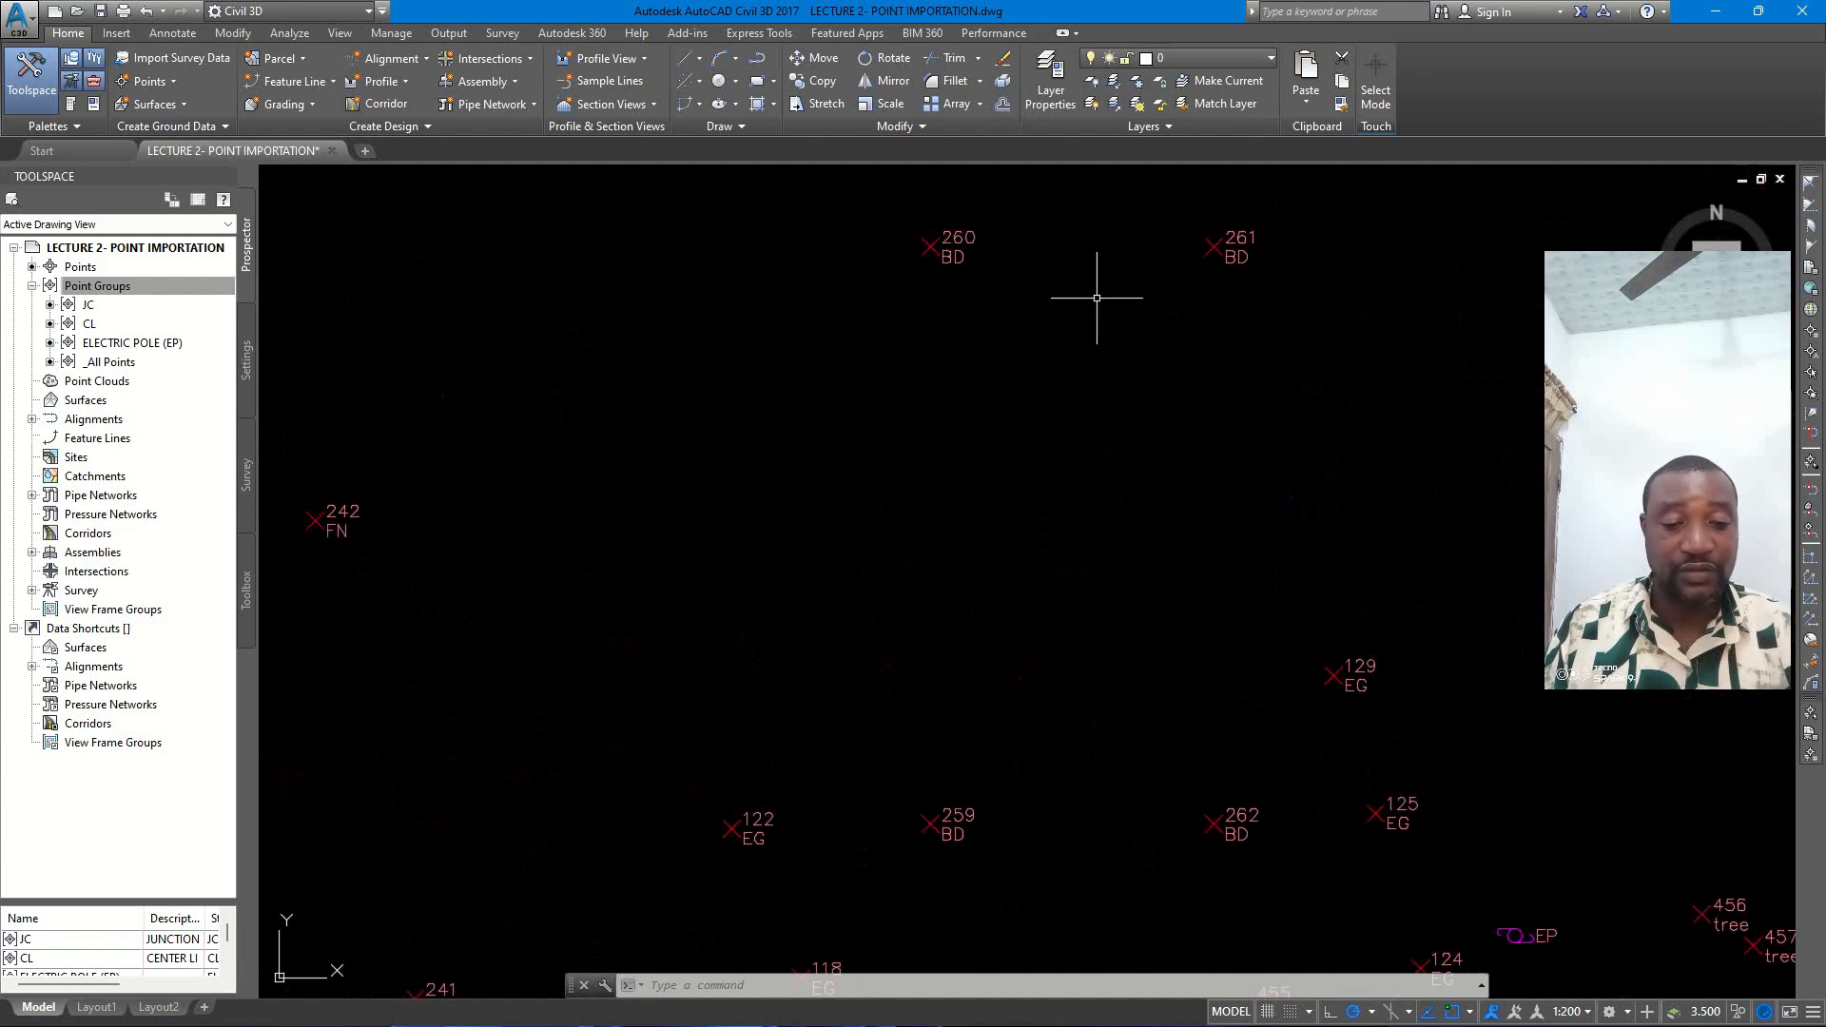
pyautogui.scroll(-2, 1109, 343)
pyautogui.scroll(4, 1109, 343)
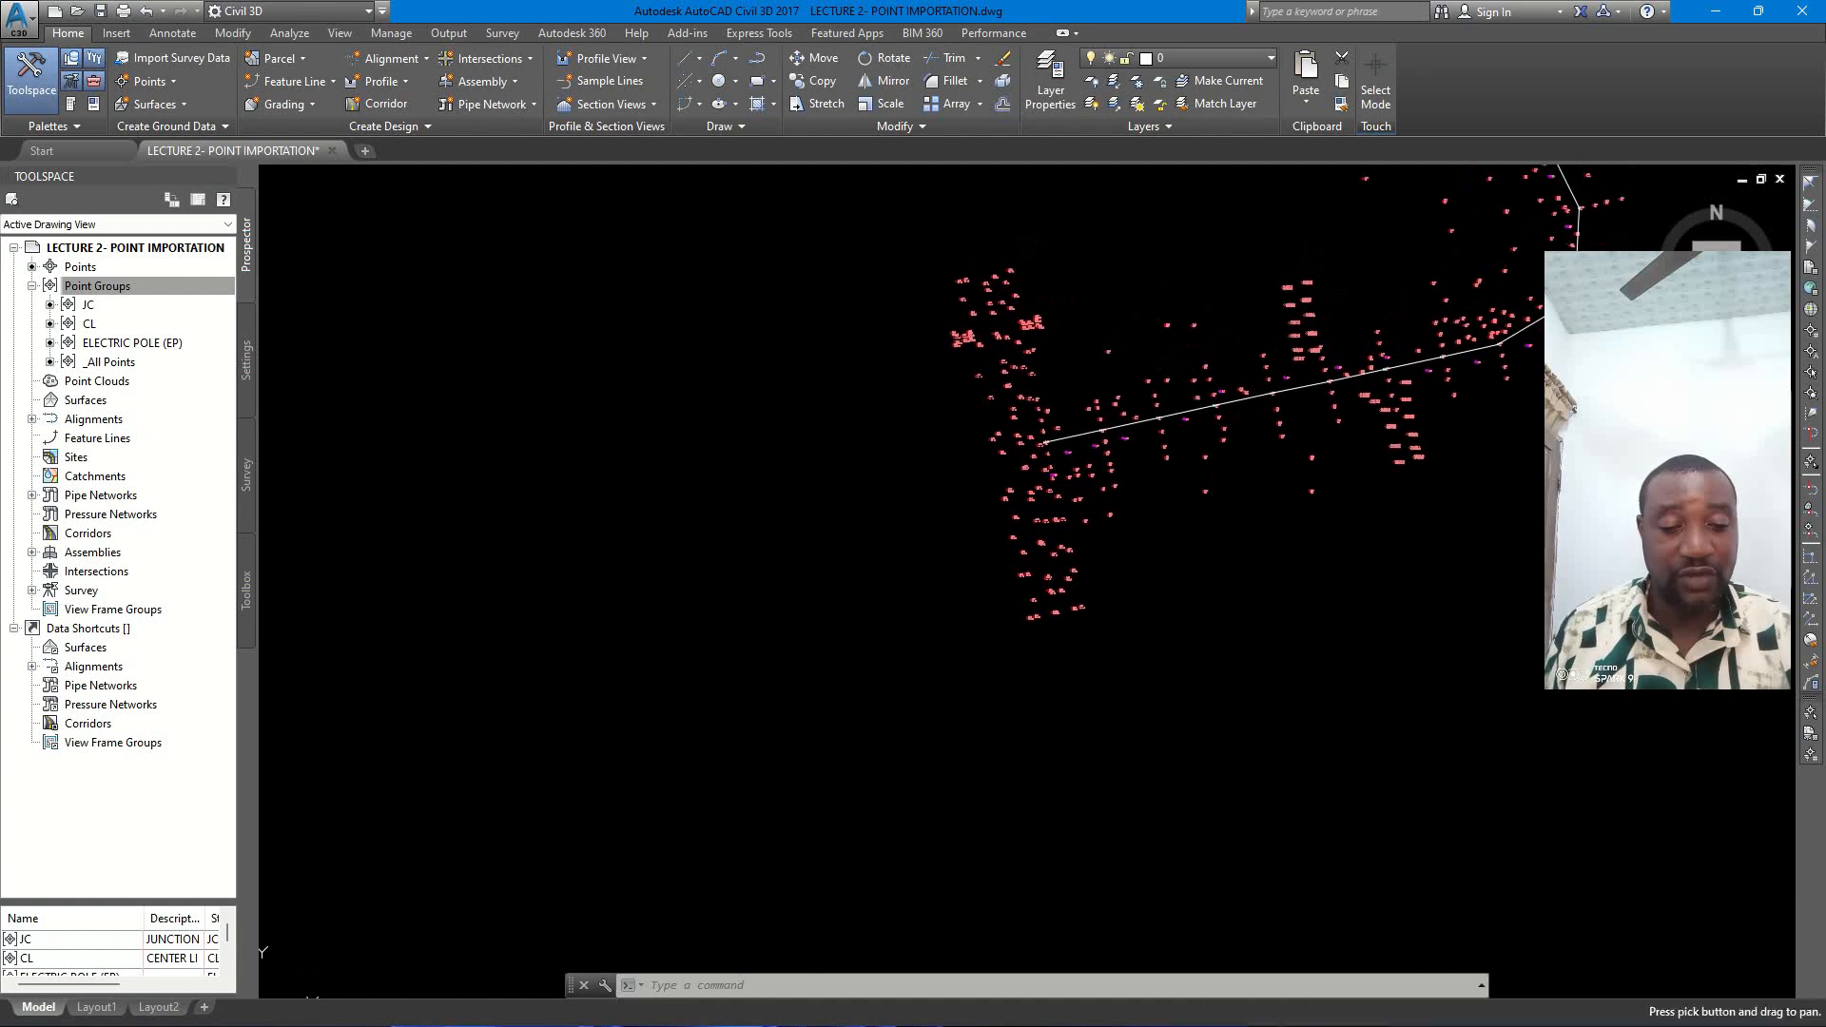
# - Create a new point group named BD with the description BUILDING
pyautogui.rightClick(97, 286)
pyautogui.click(165, 322)
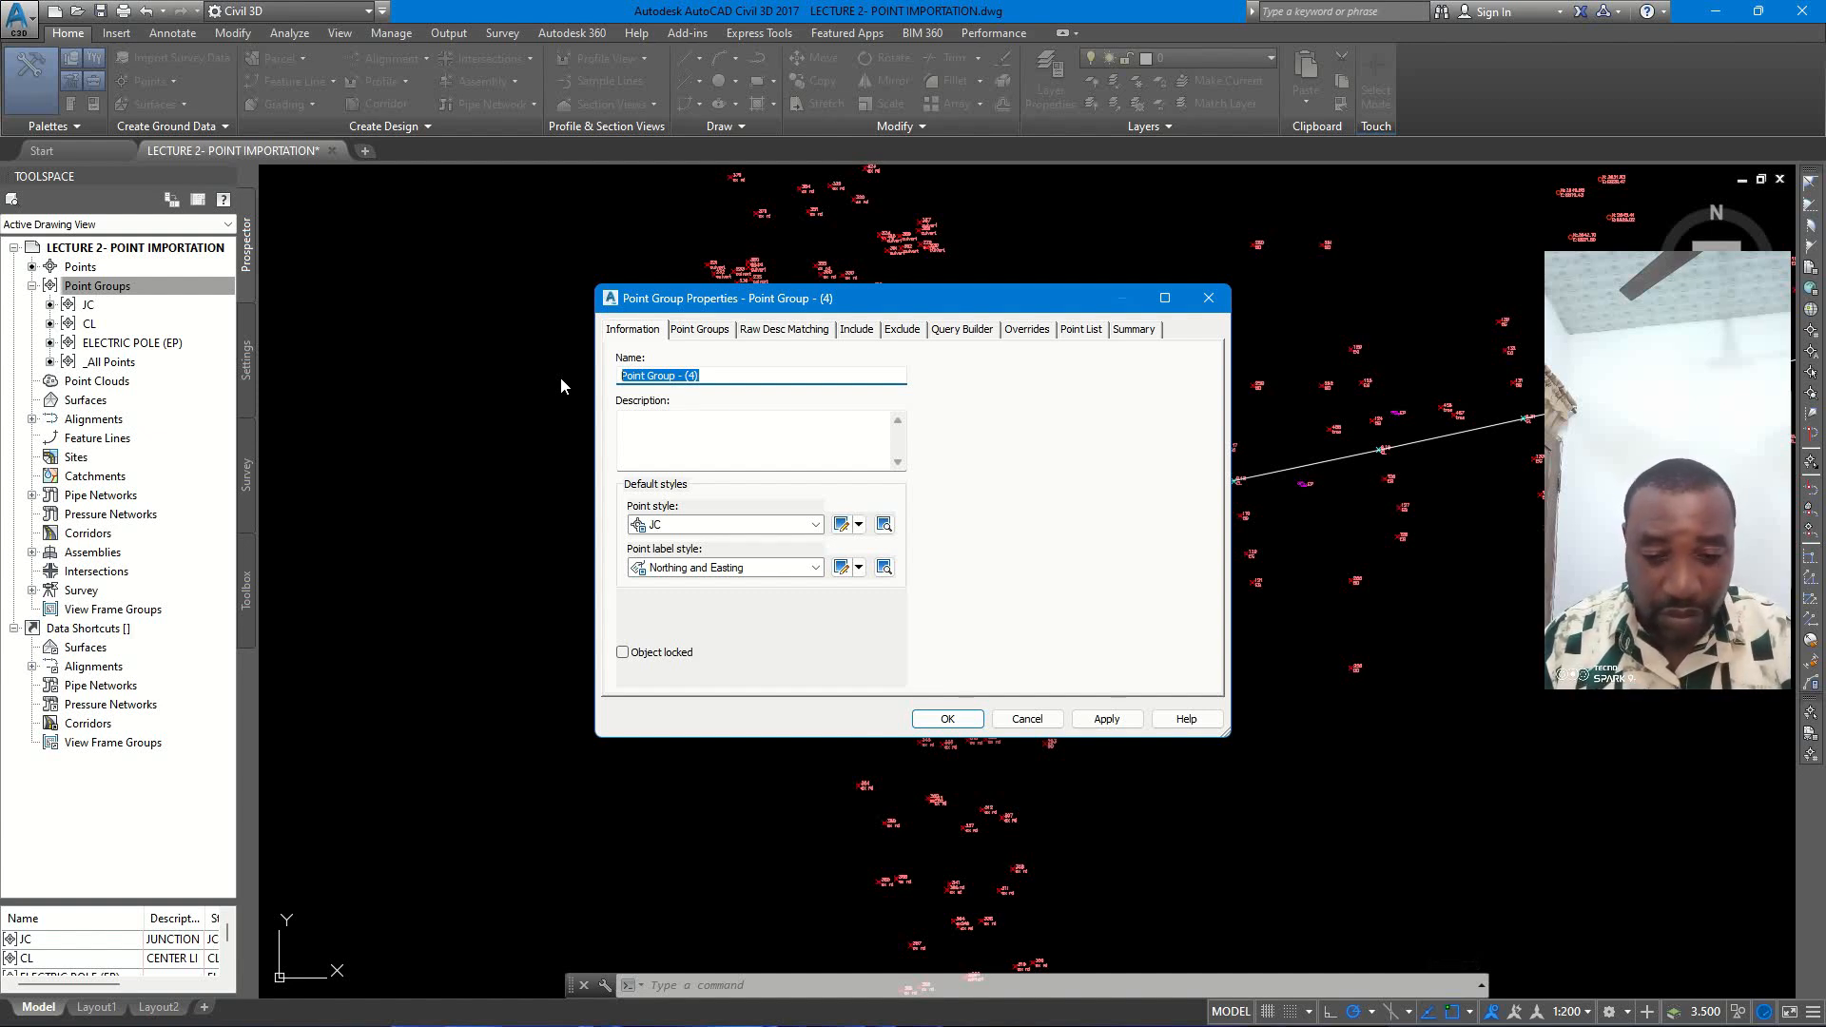
pyautogui.write('BD')
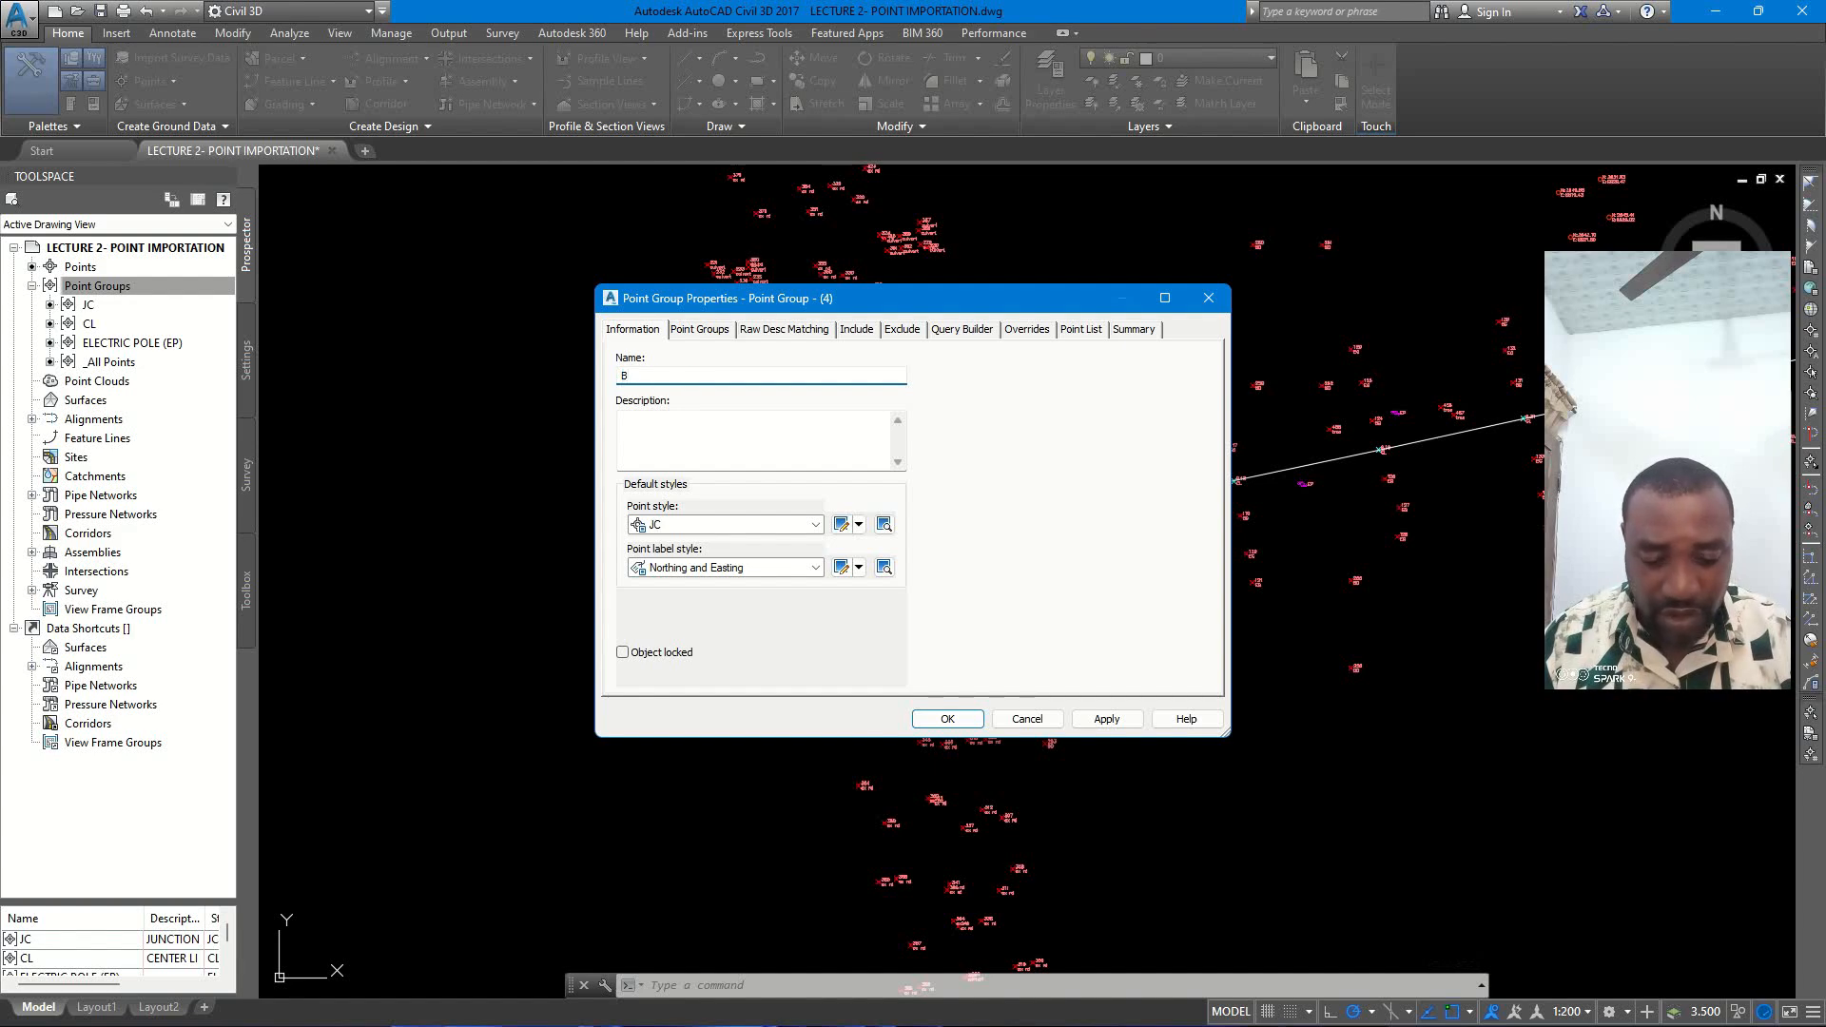
pyautogui.click(682, 424)
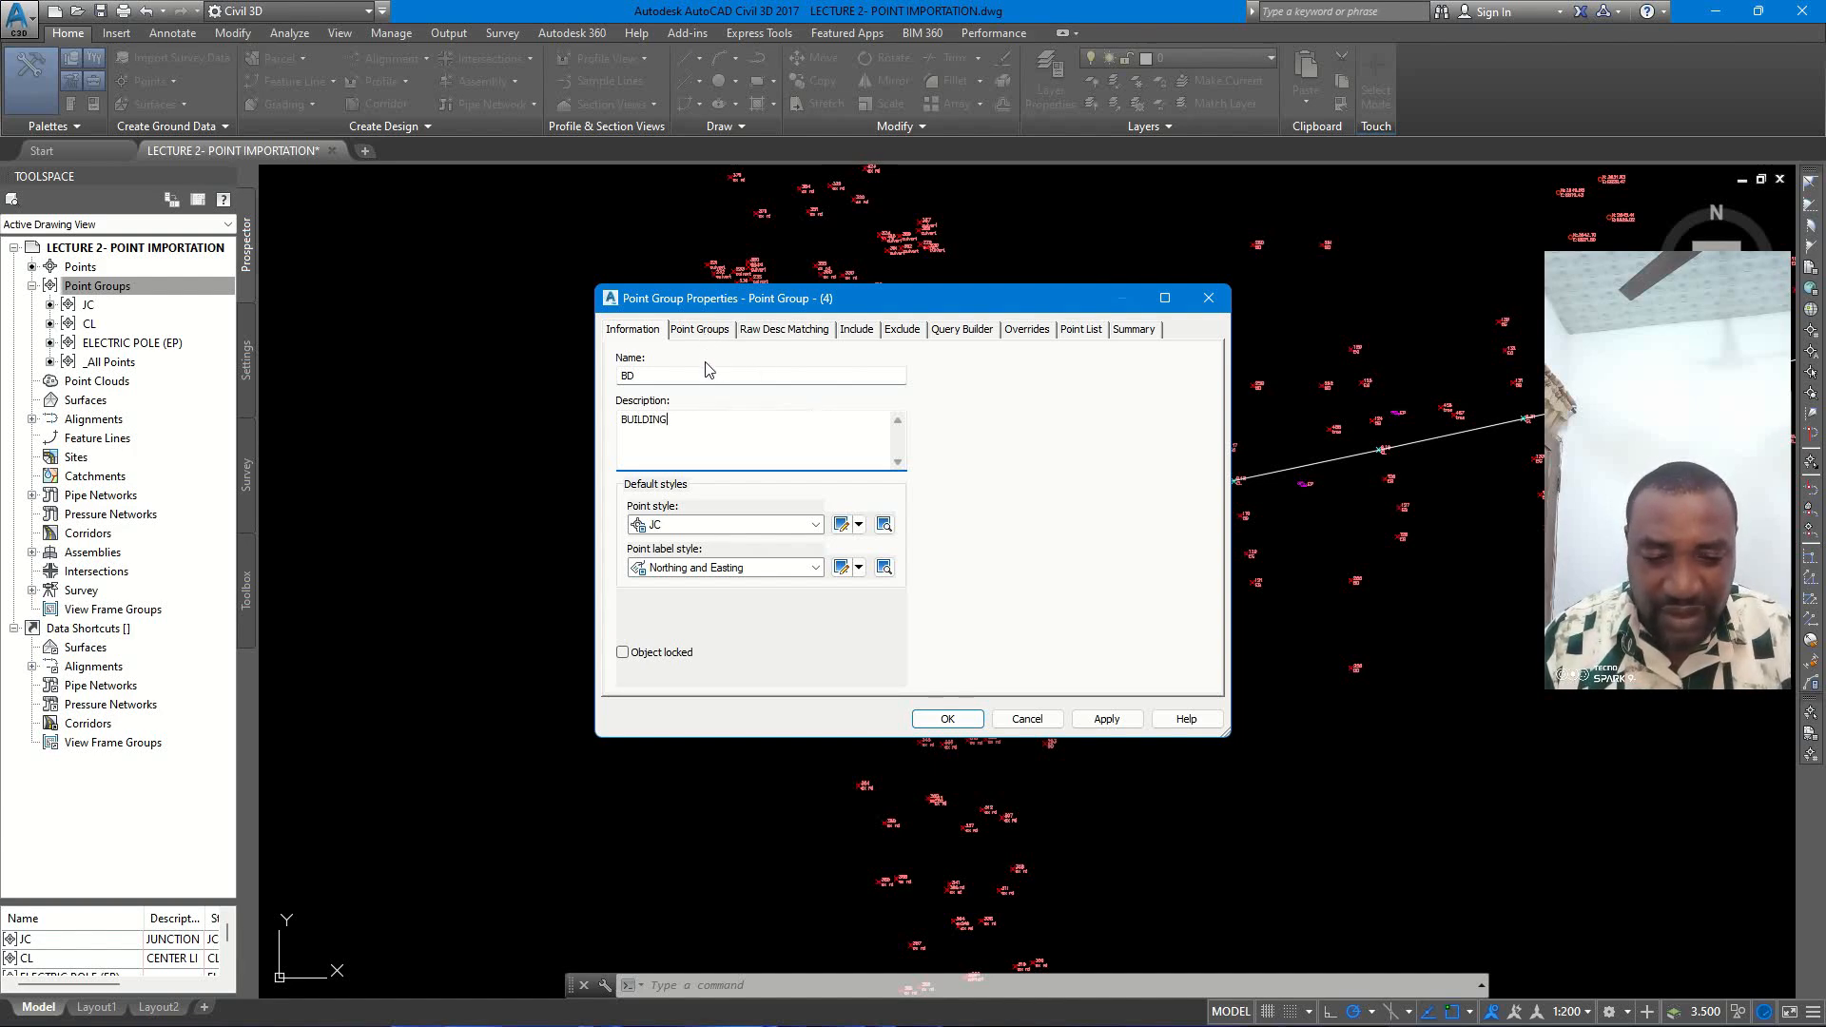
# - Create a point style named BD with the description BUILDING and an X custom marker for the building group
pyautogui.click(859, 524)
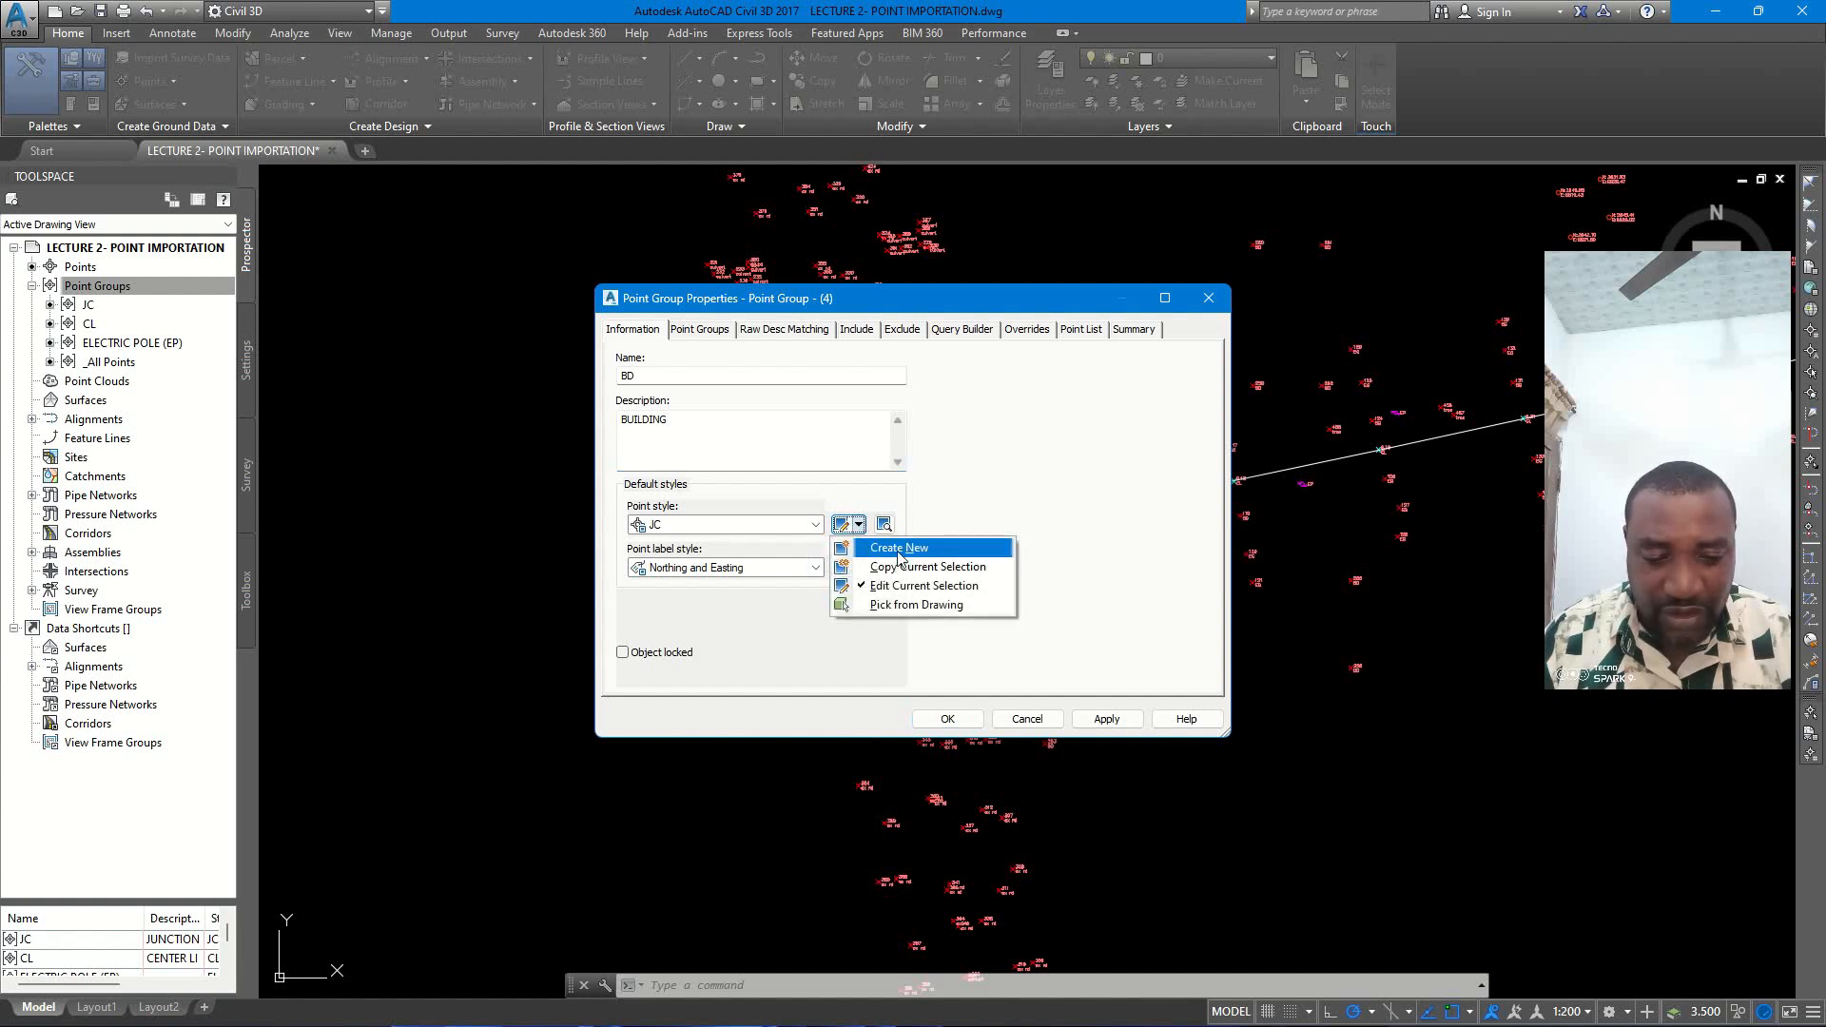
pyautogui.click(894, 538)
pyautogui.moveTo(645, 376); pyautogui.dragTo(550, 380)
pyautogui.write('BD')
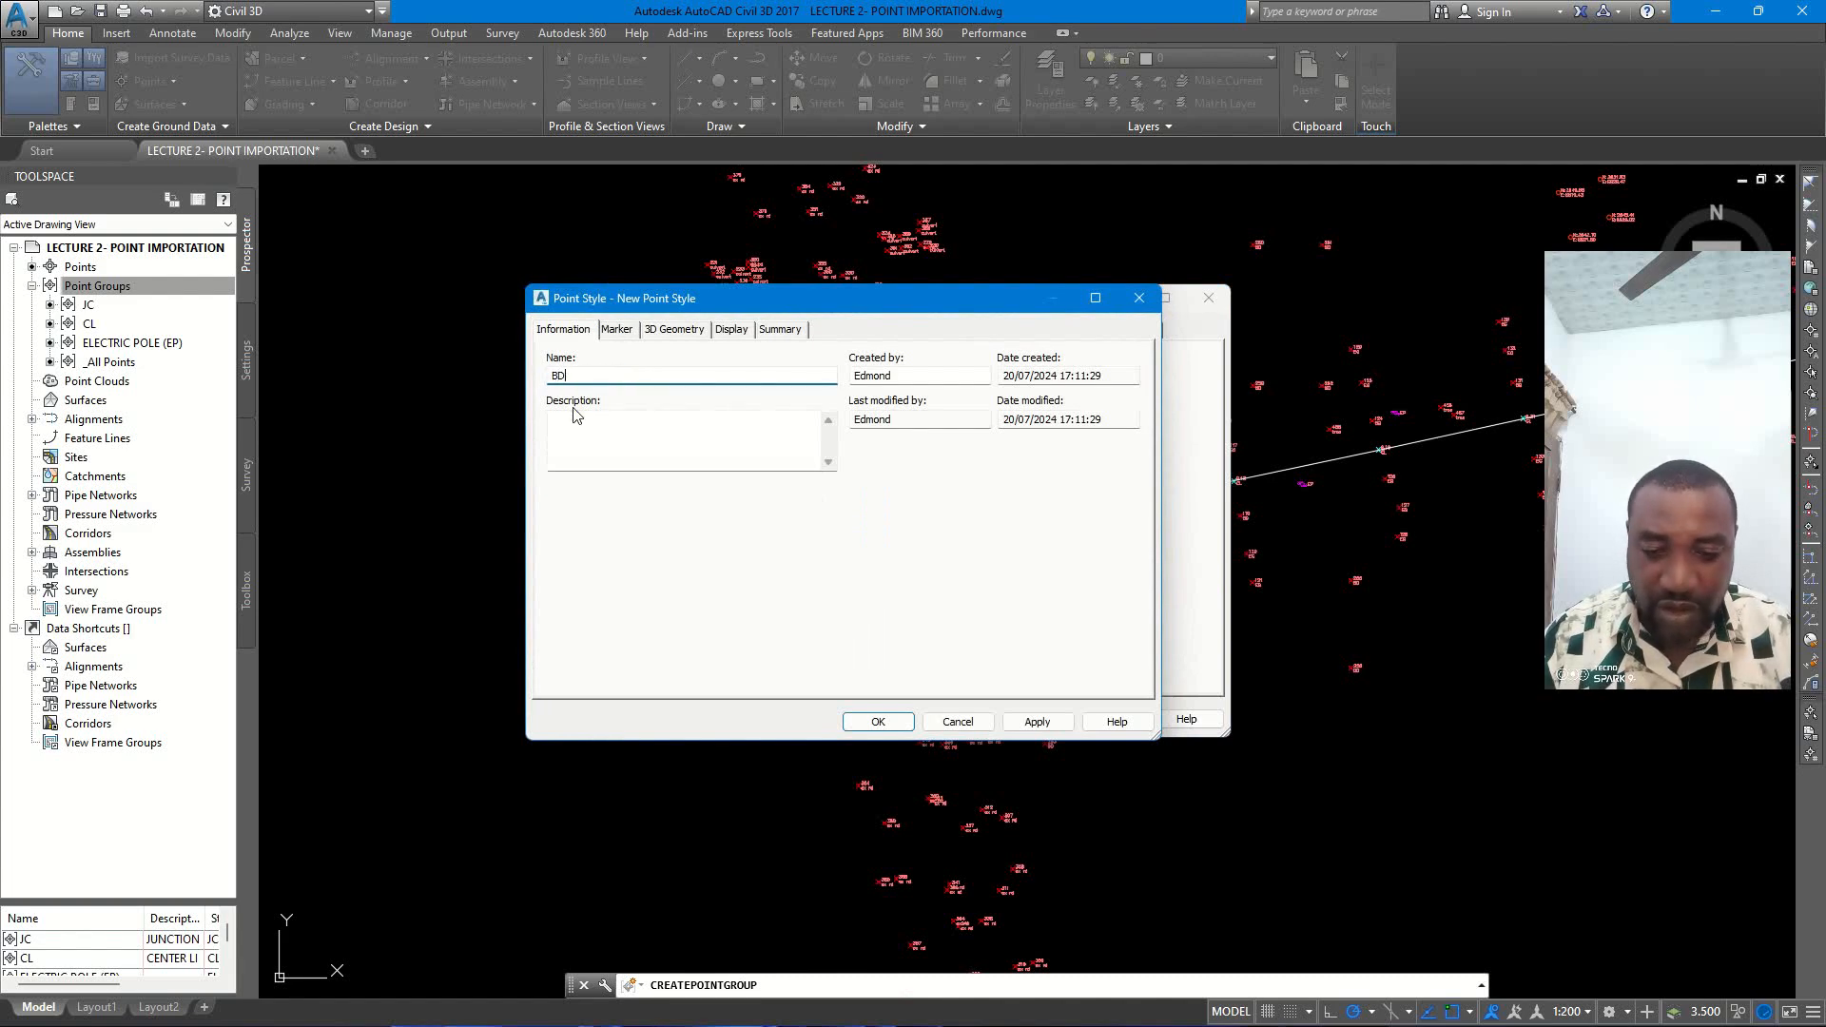
pyautogui.click(582, 426)
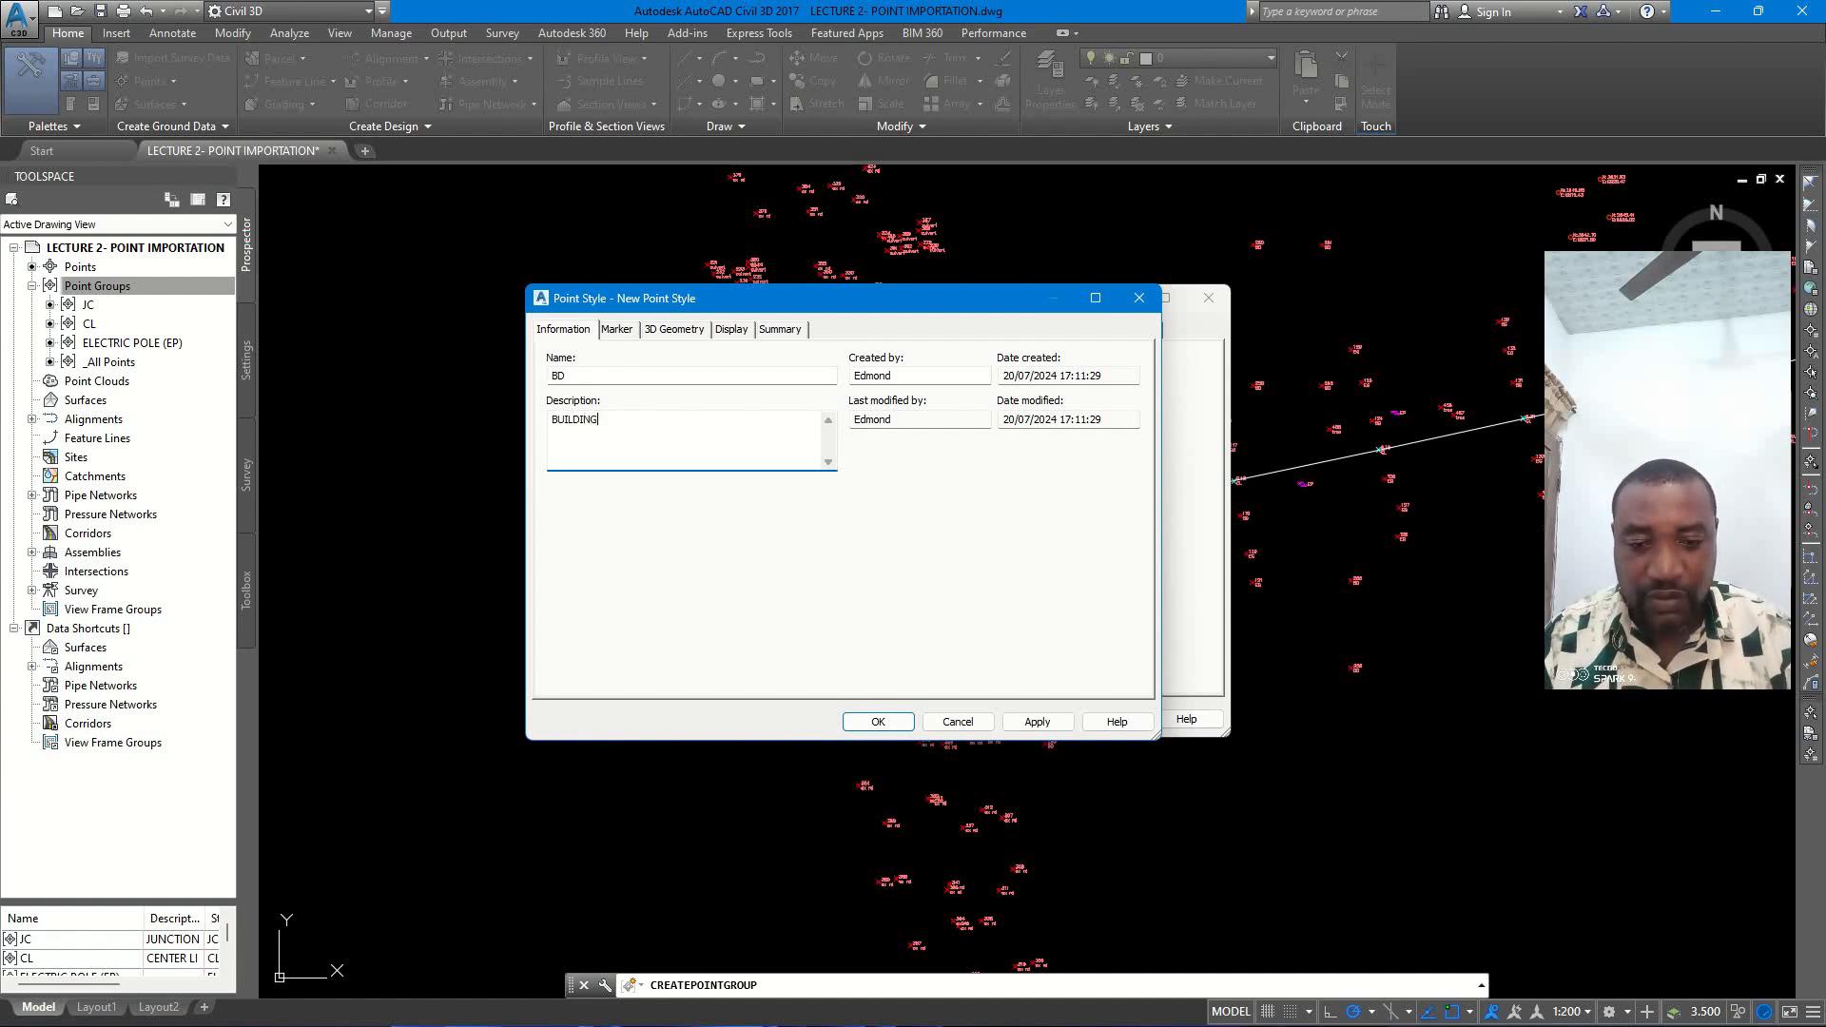
pyautogui.click(619, 332)
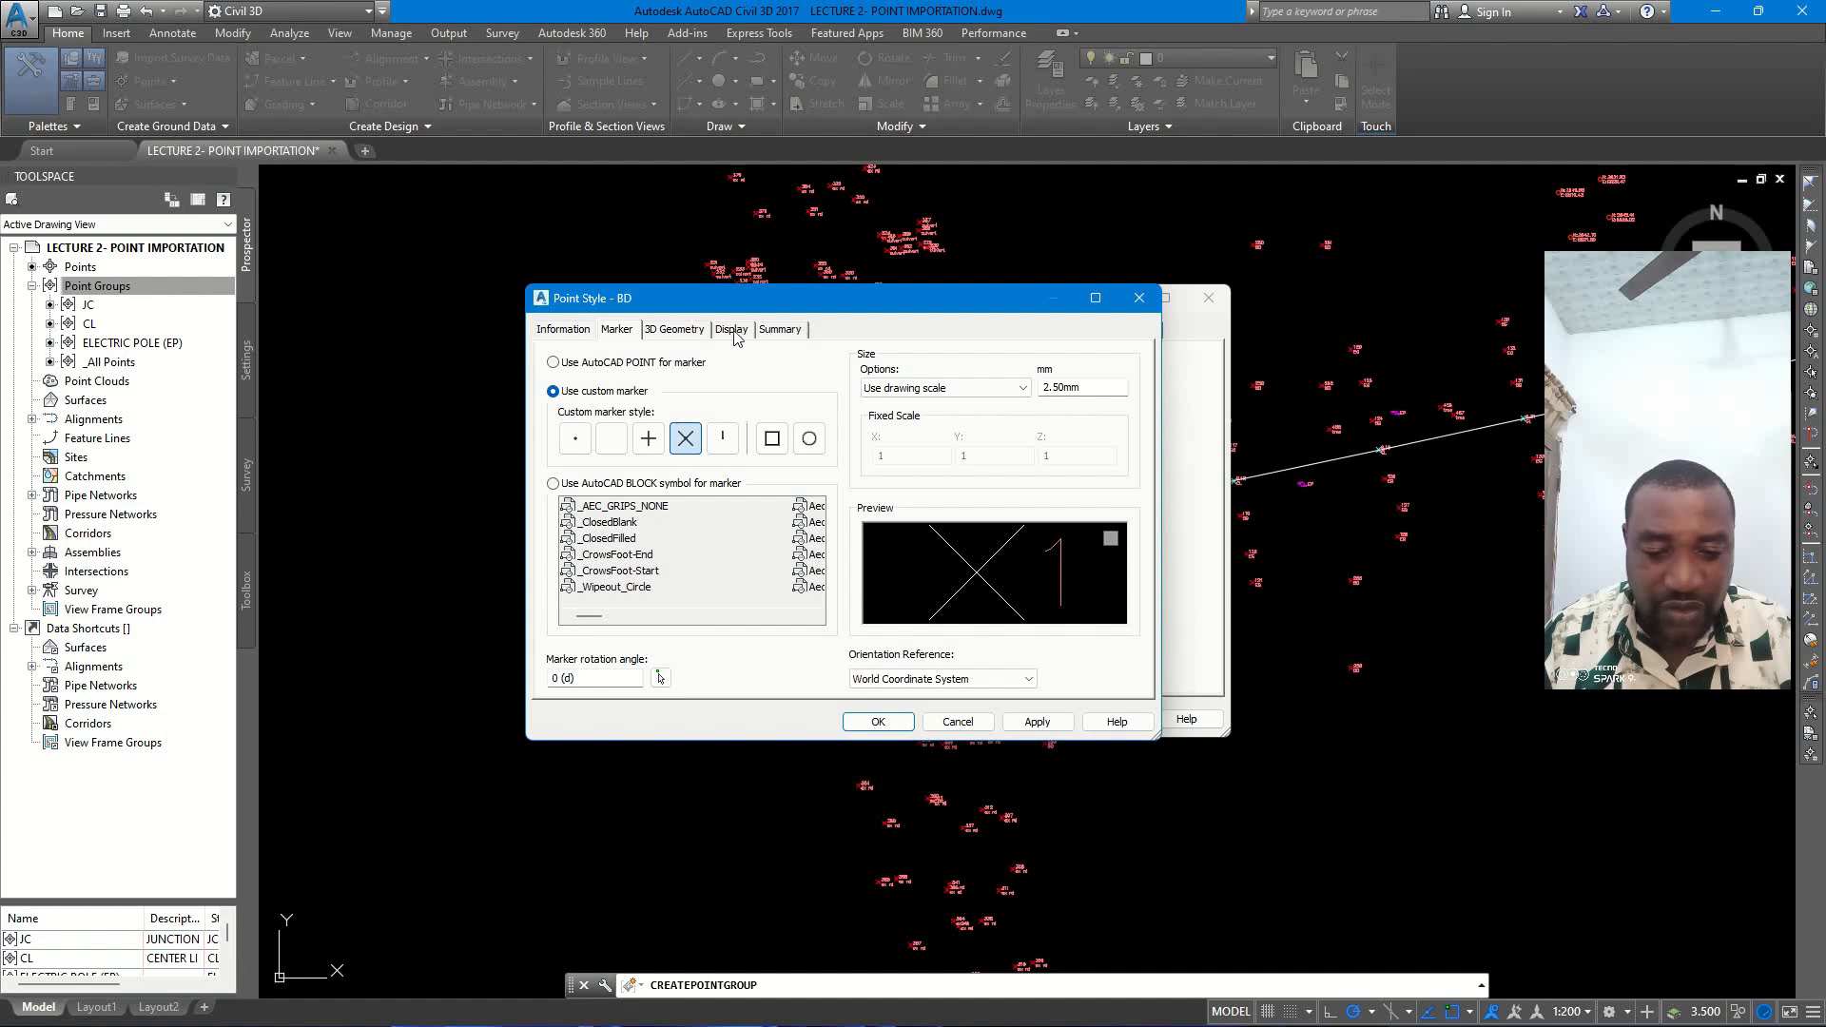
pyautogui.click(878, 722)
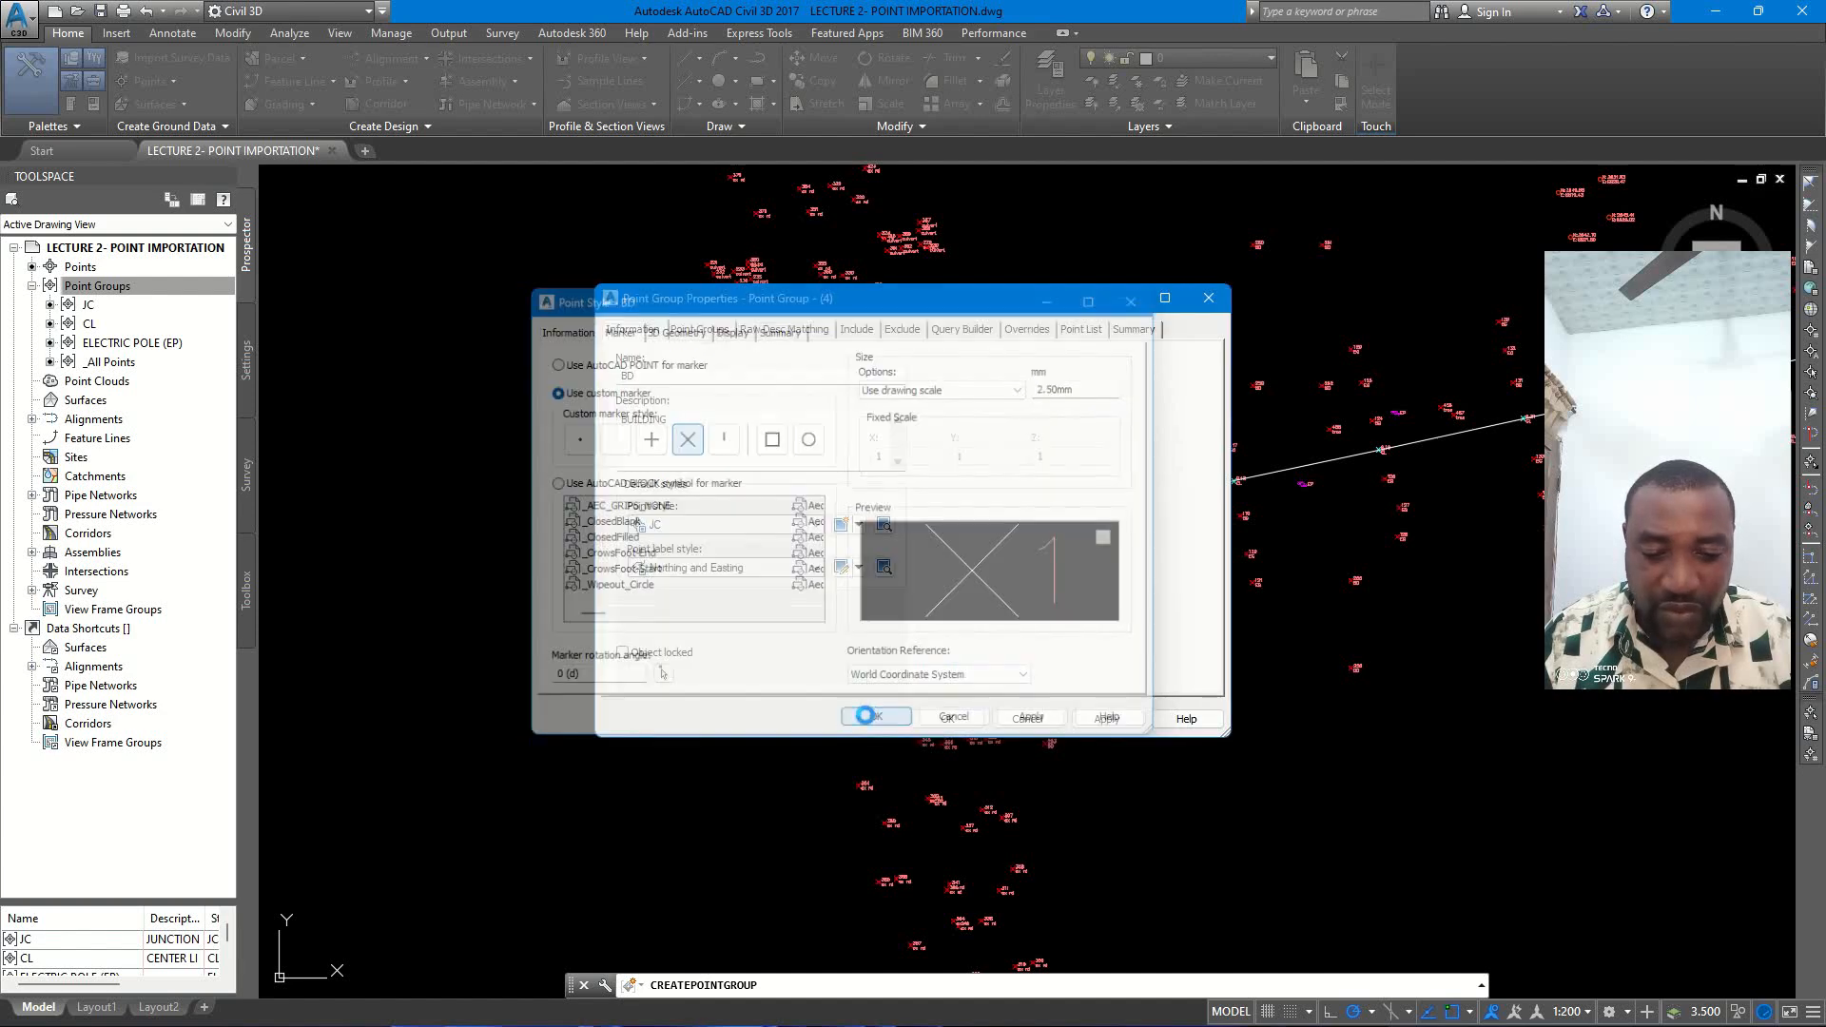
# - Label the BD group with Description Only and include only points whose raw description matches BD
pyautogui.click(814, 568)
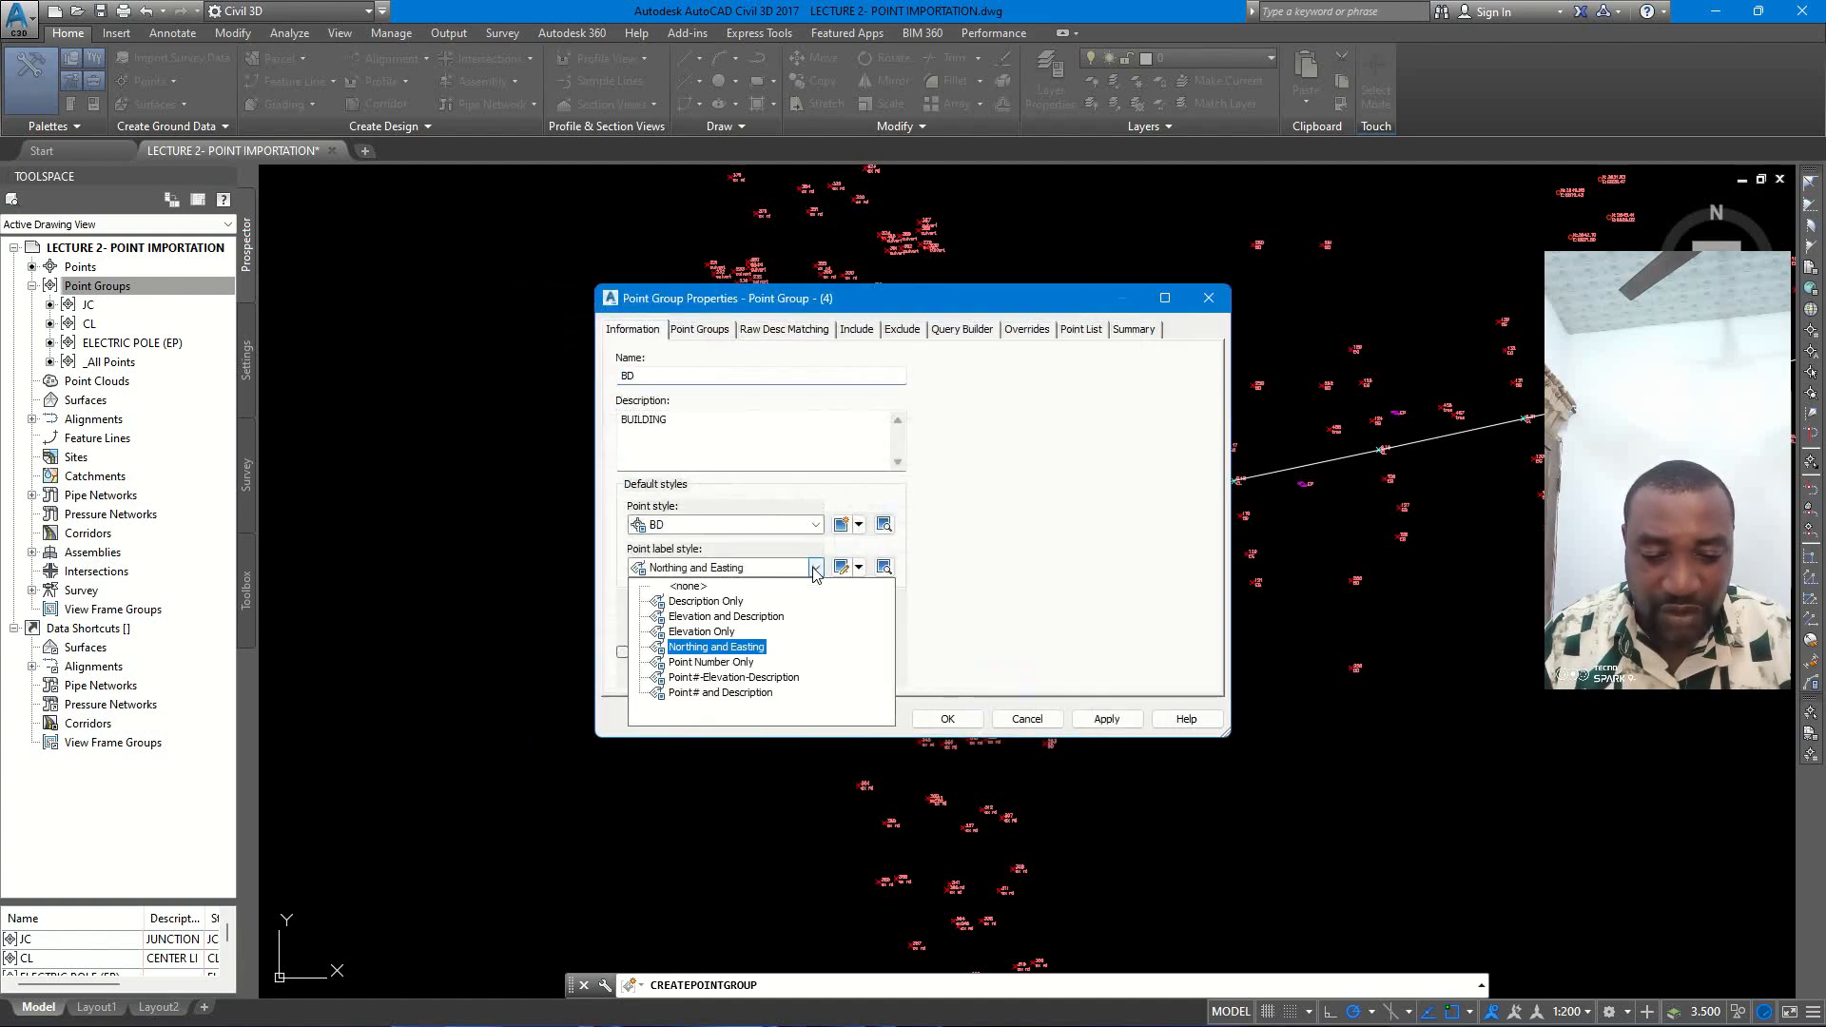
pyautogui.click(722, 603)
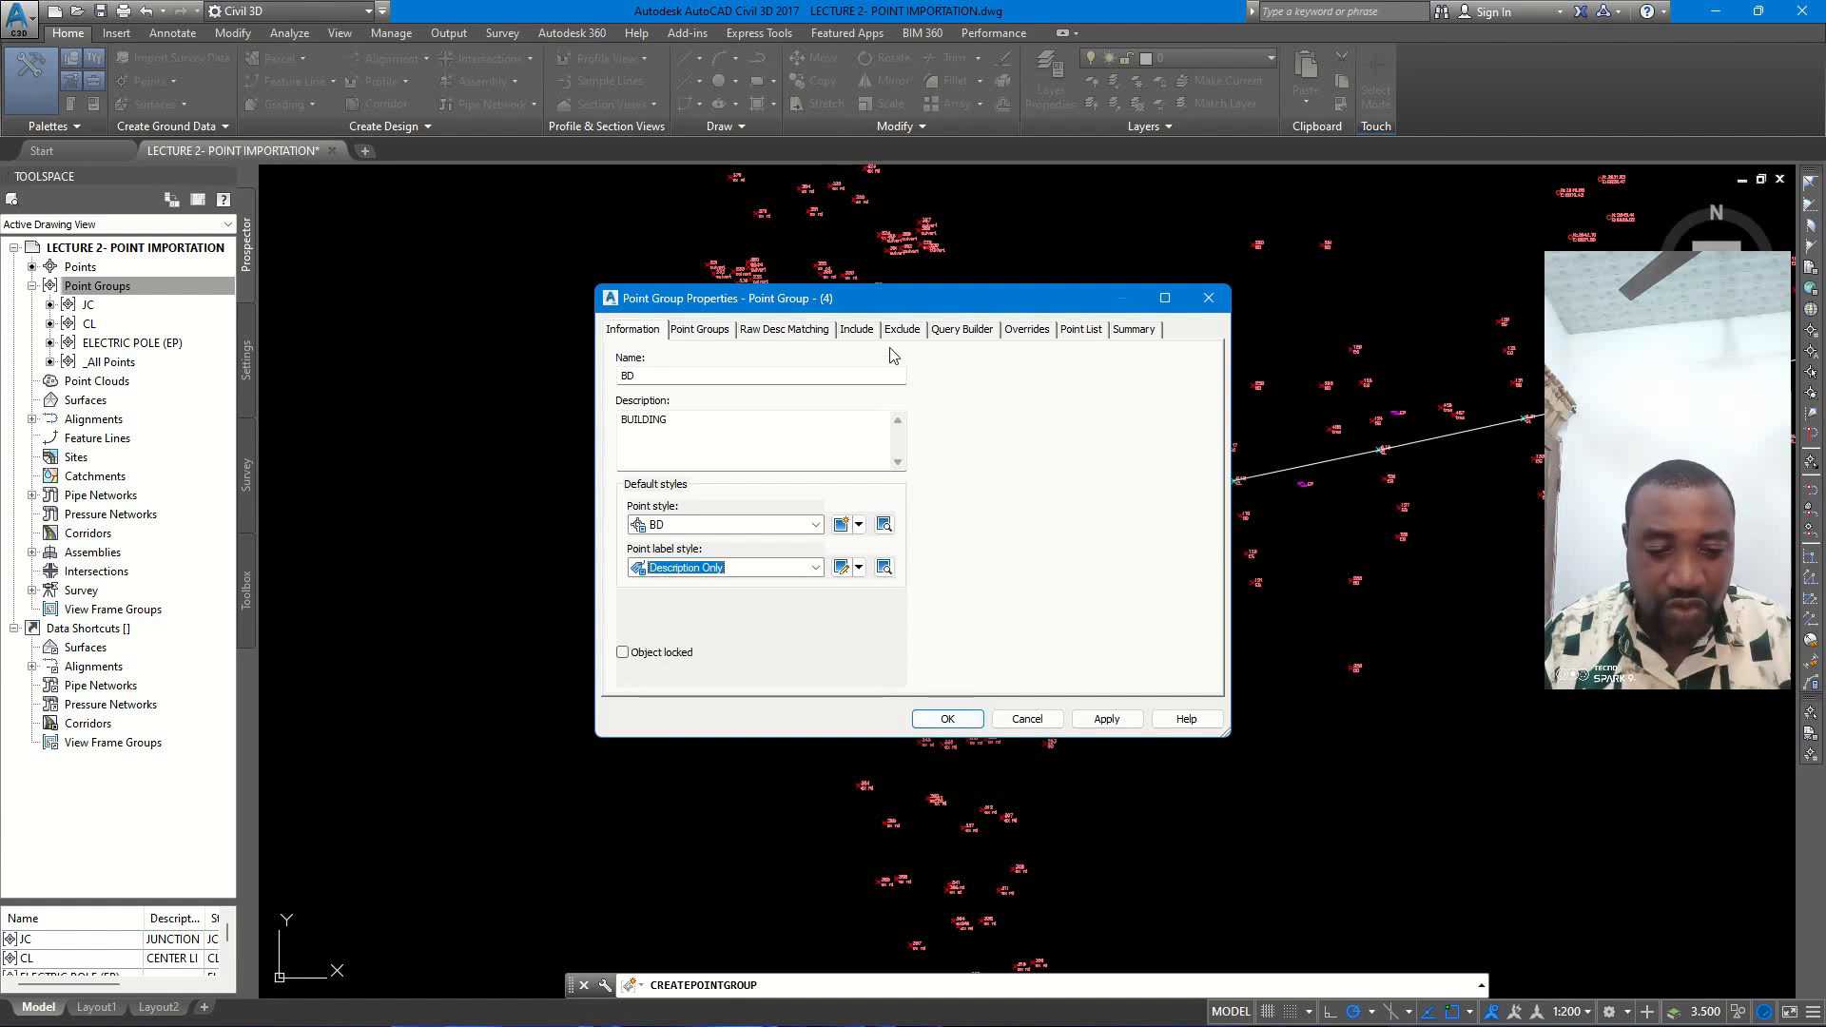
pyautogui.click(859, 330)
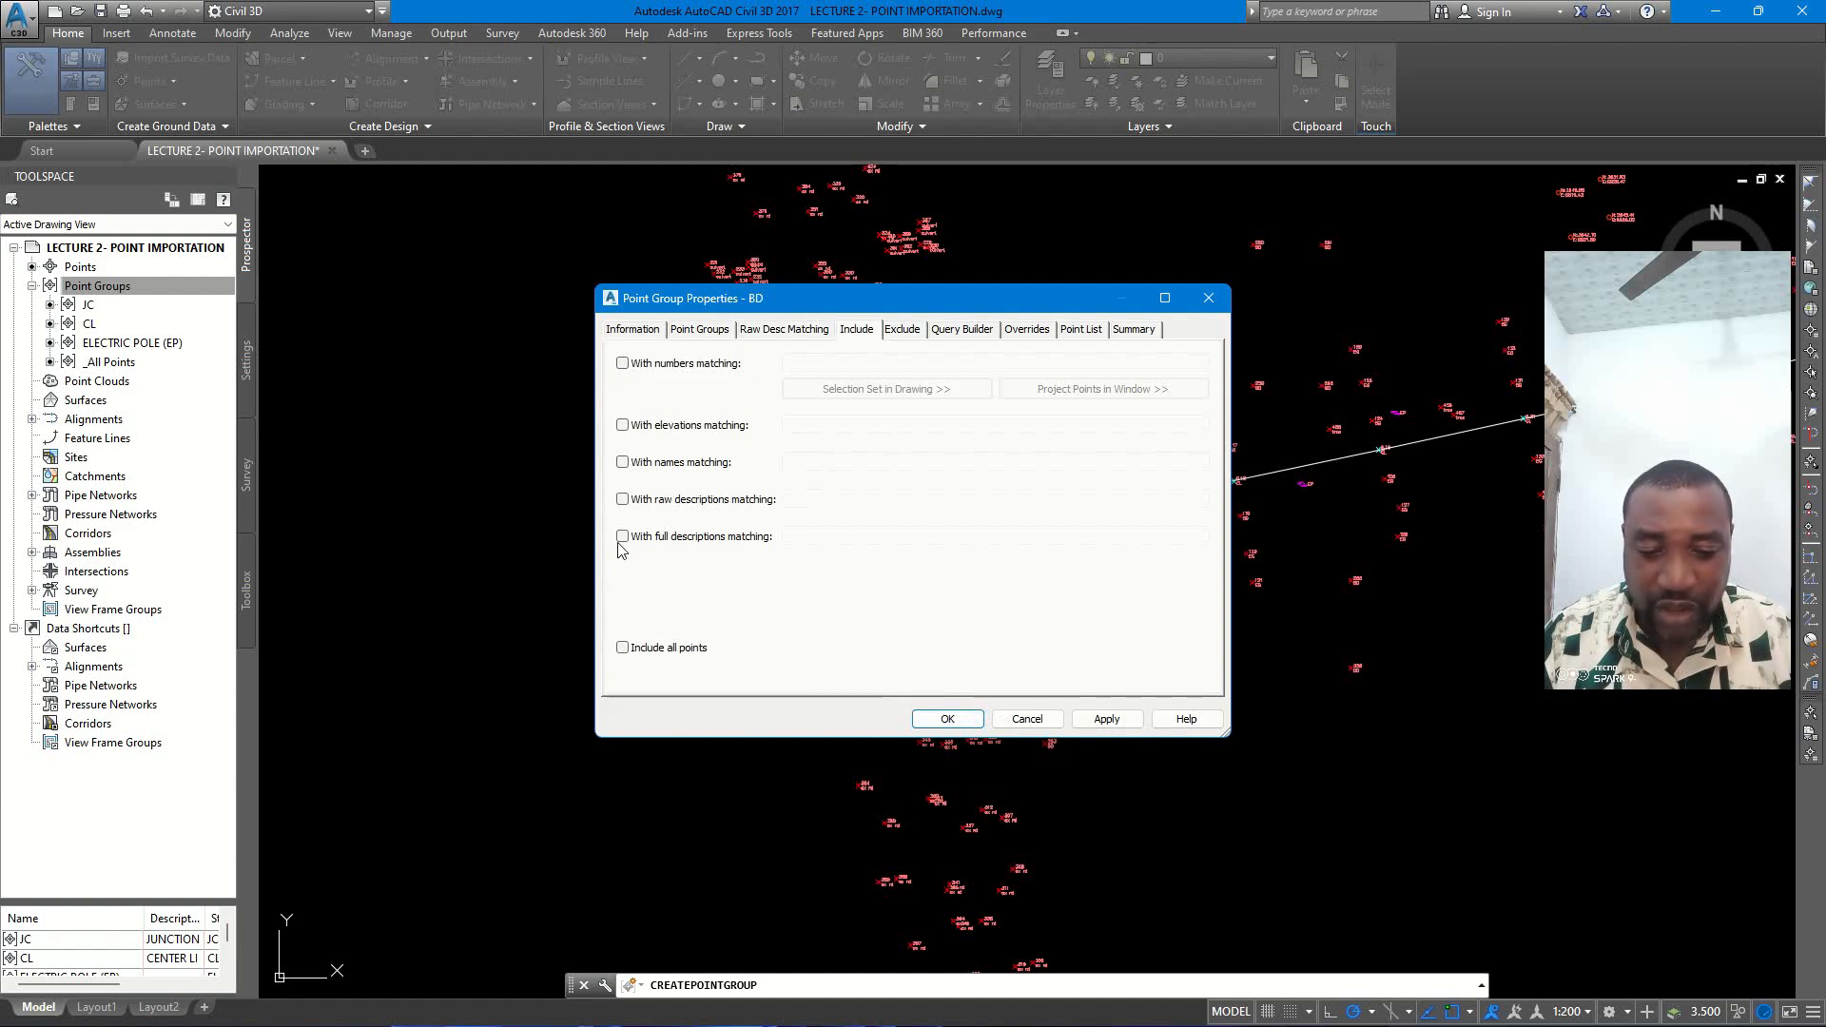
pyautogui.click(622, 500)
pyautogui.click(842, 499)
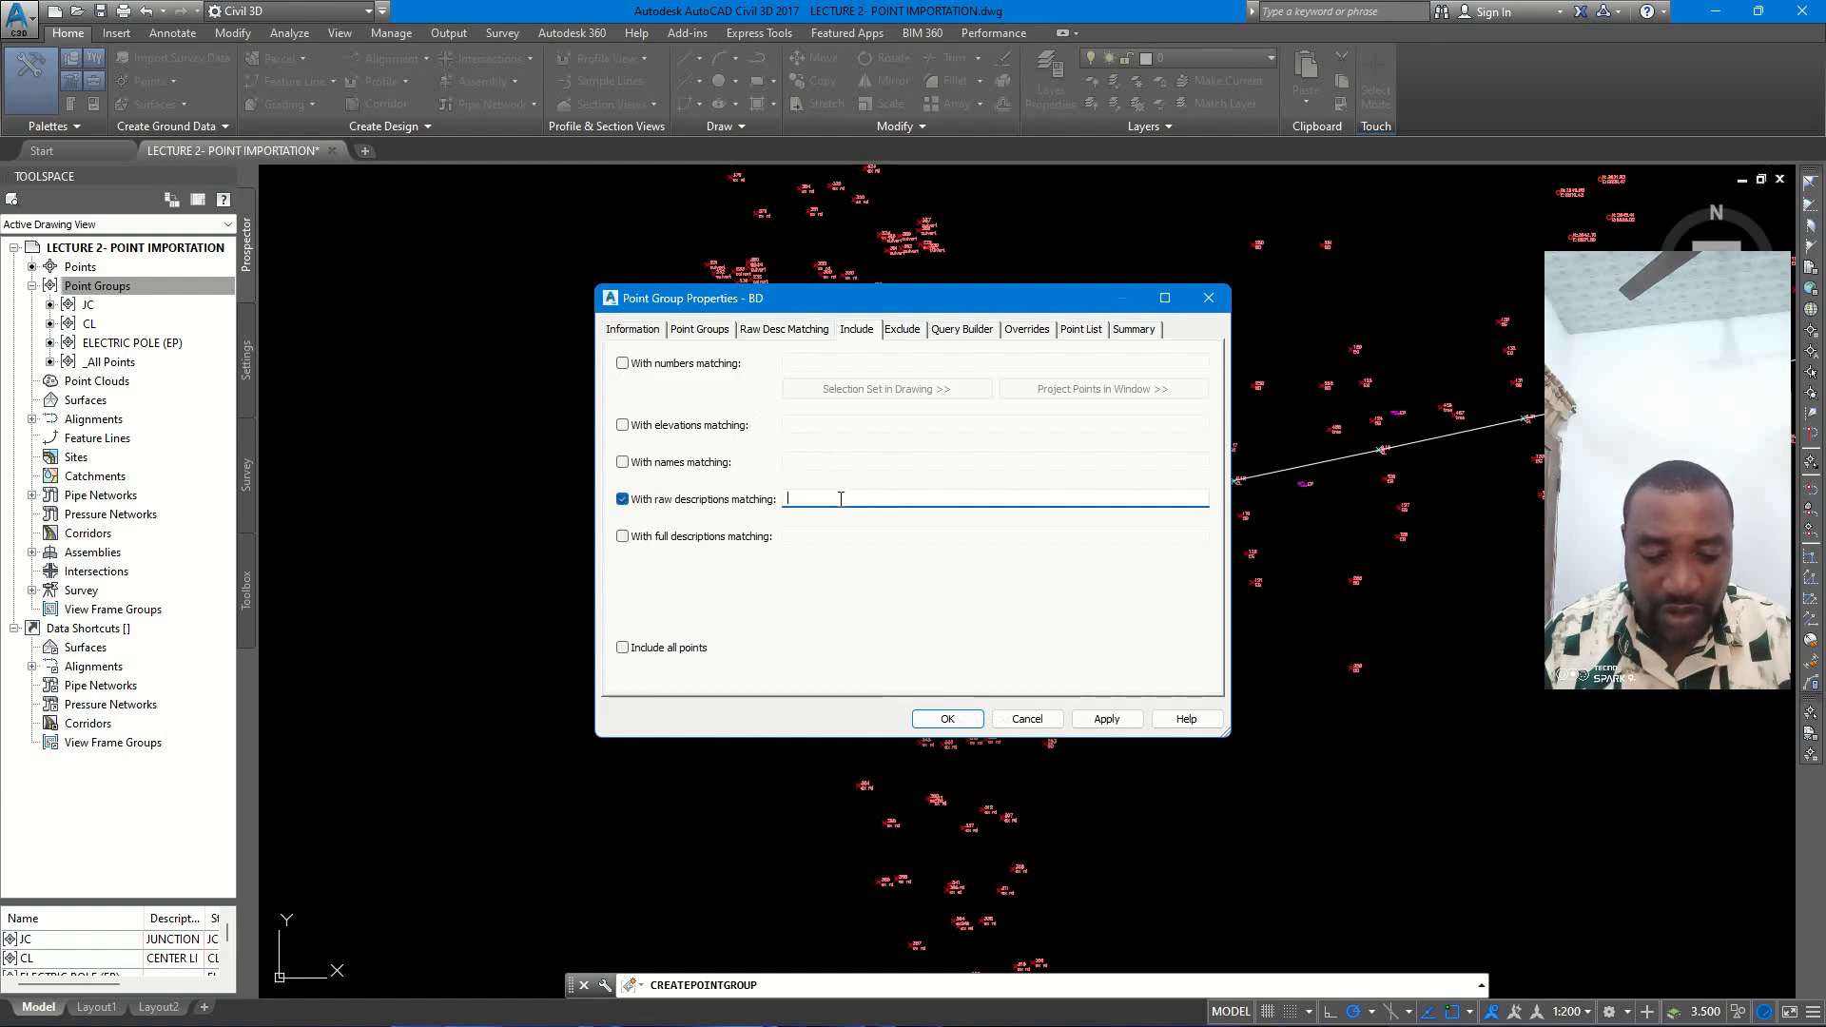
pyautogui.write('BD')
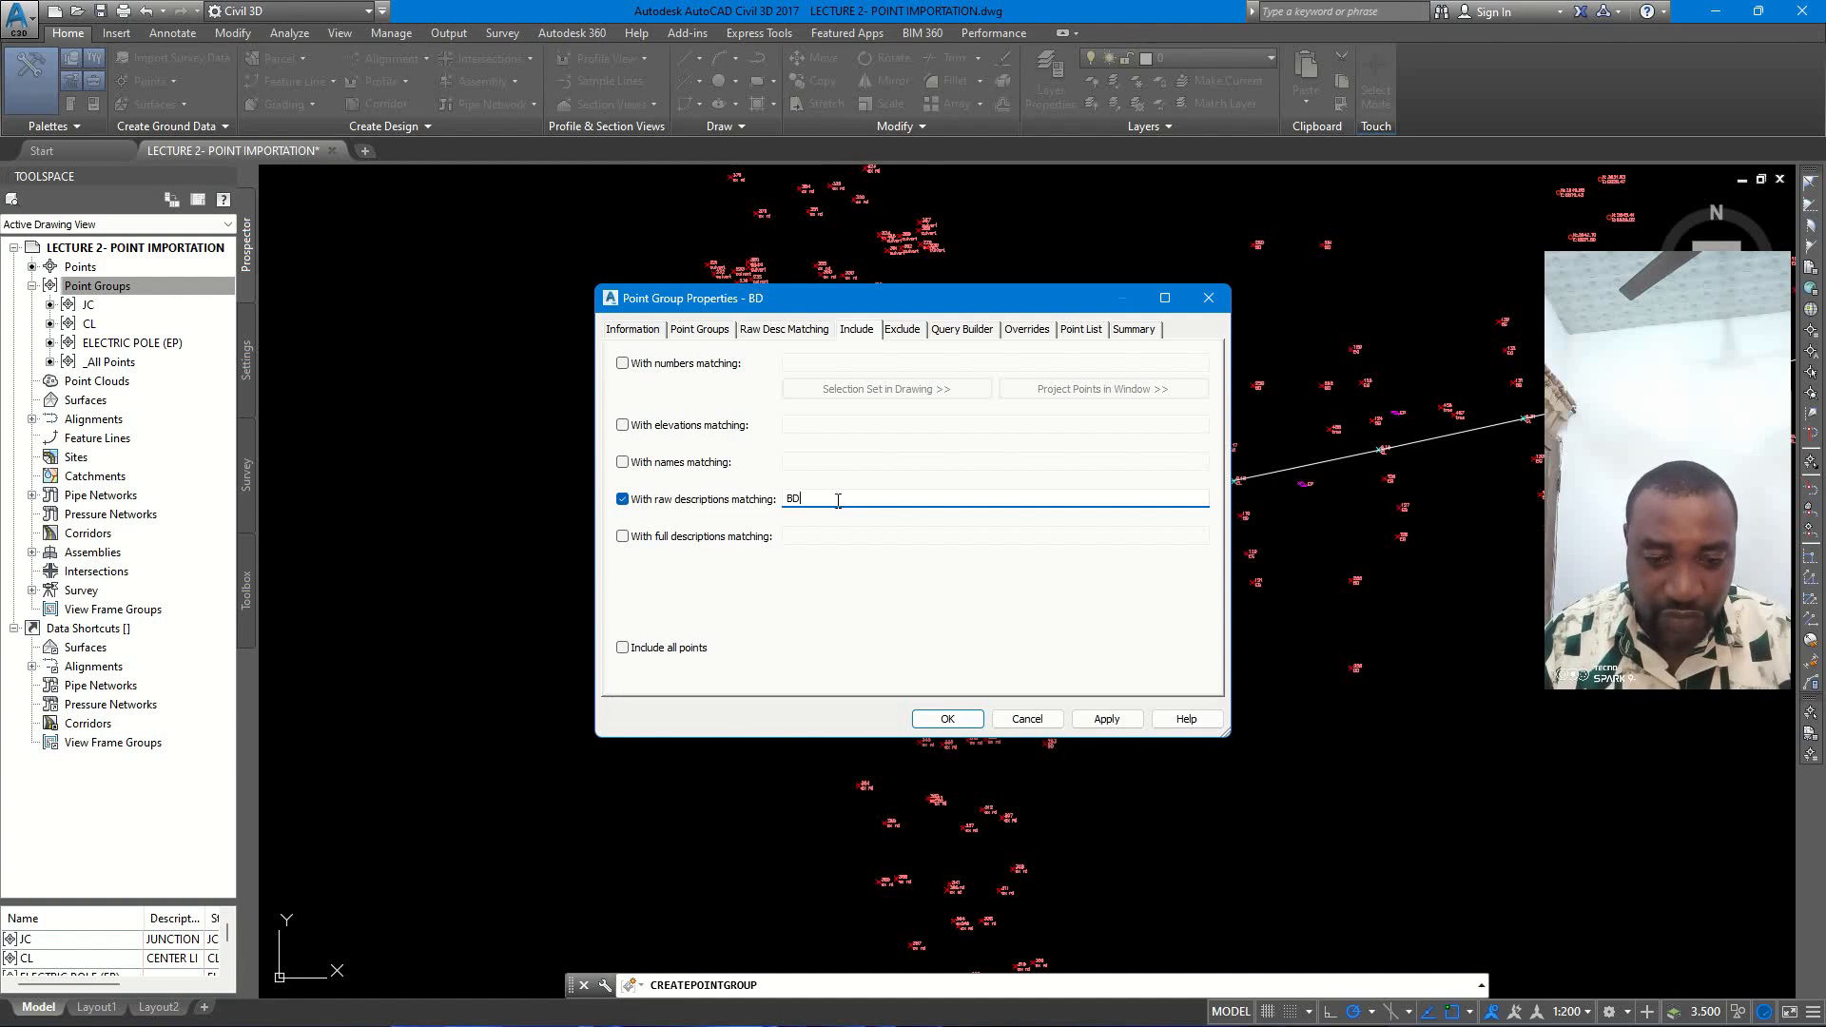
pyautogui.click(948, 719)
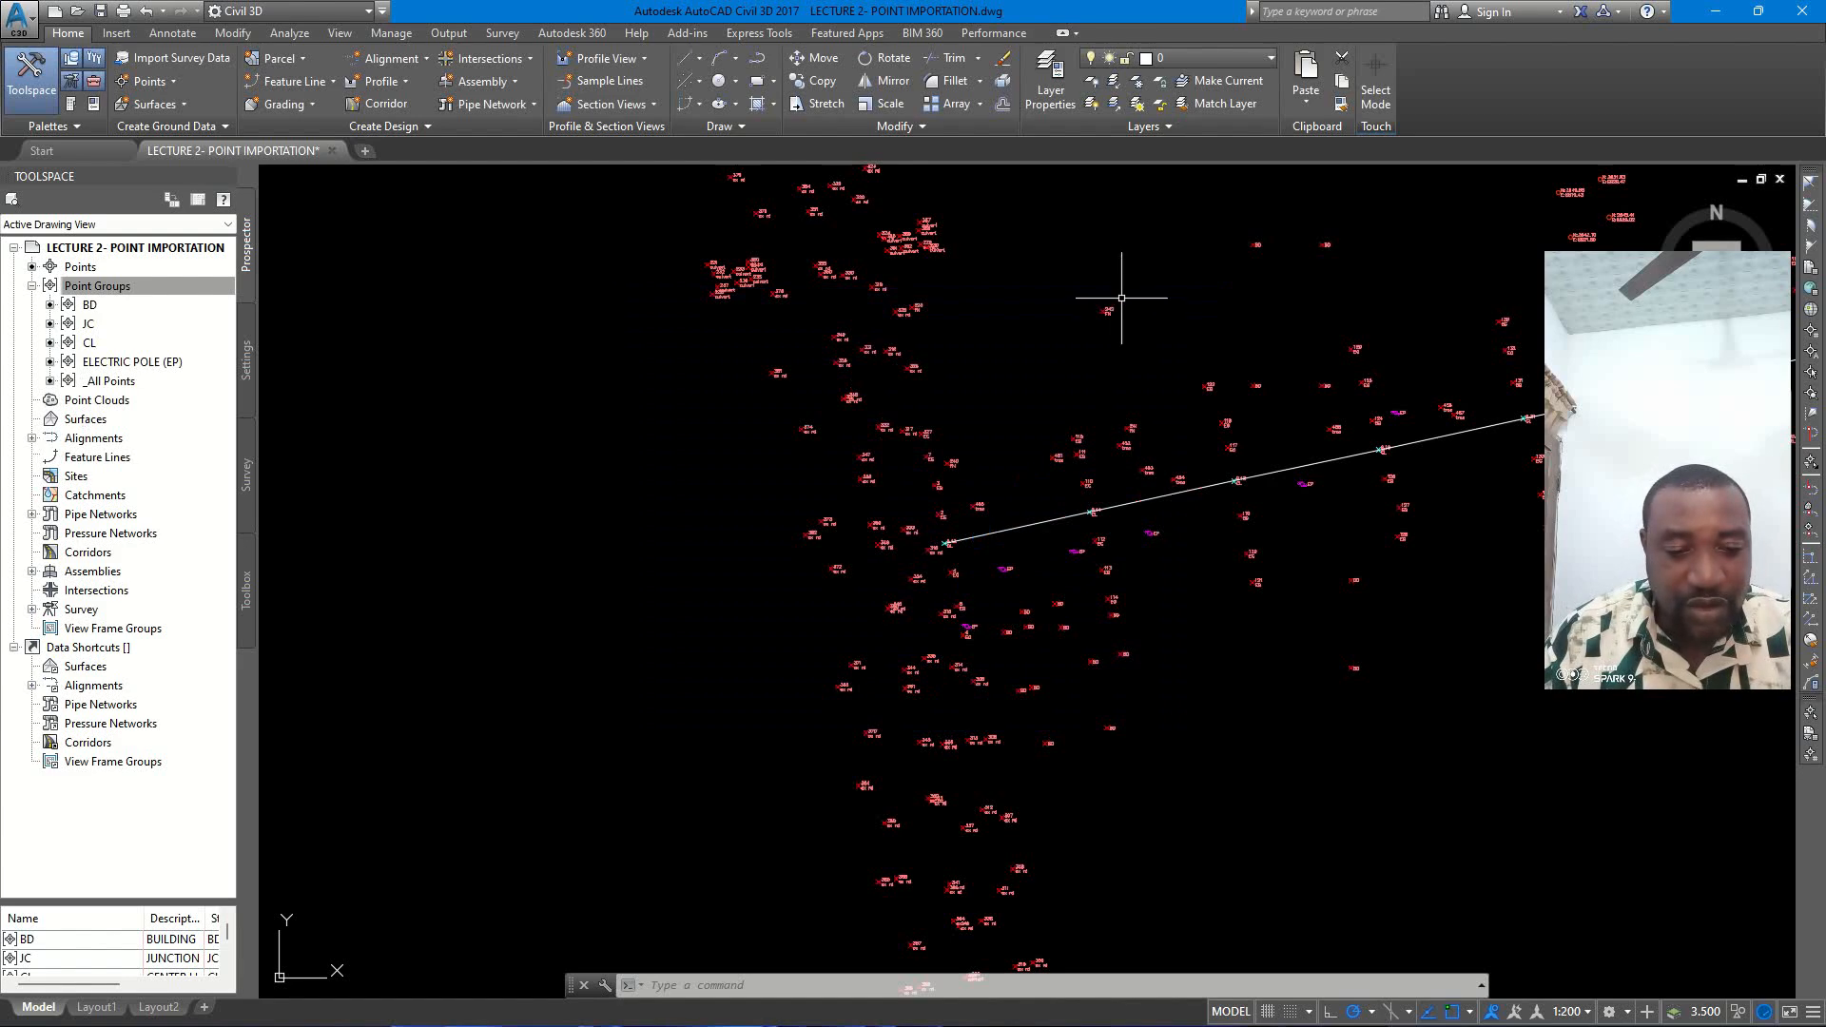
# - Examine the restyled BD building points north of the centreline's western stretch
pyautogui.scroll(8, 1122, 298)
pyautogui.scroll(-6, 1145, 322)
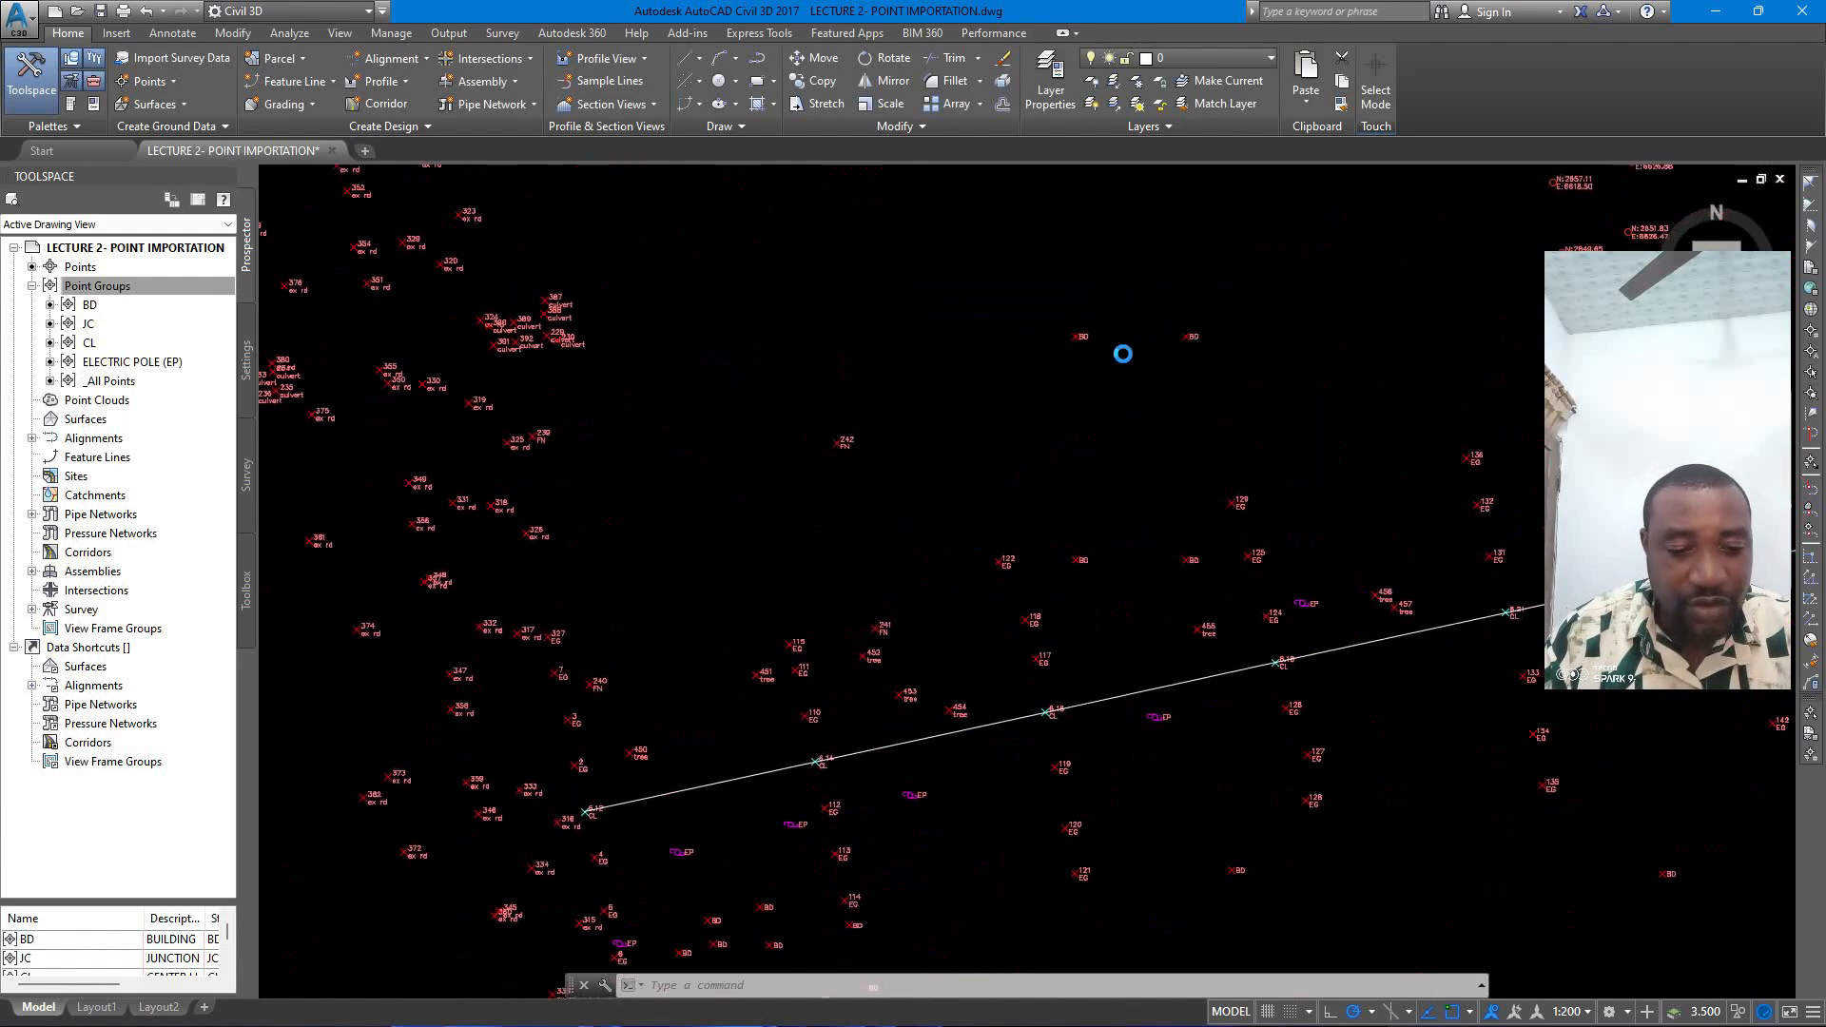
pyautogui.scroll(4, 1122, 353)
pyautogui.scroll(-4, 1213, 303)
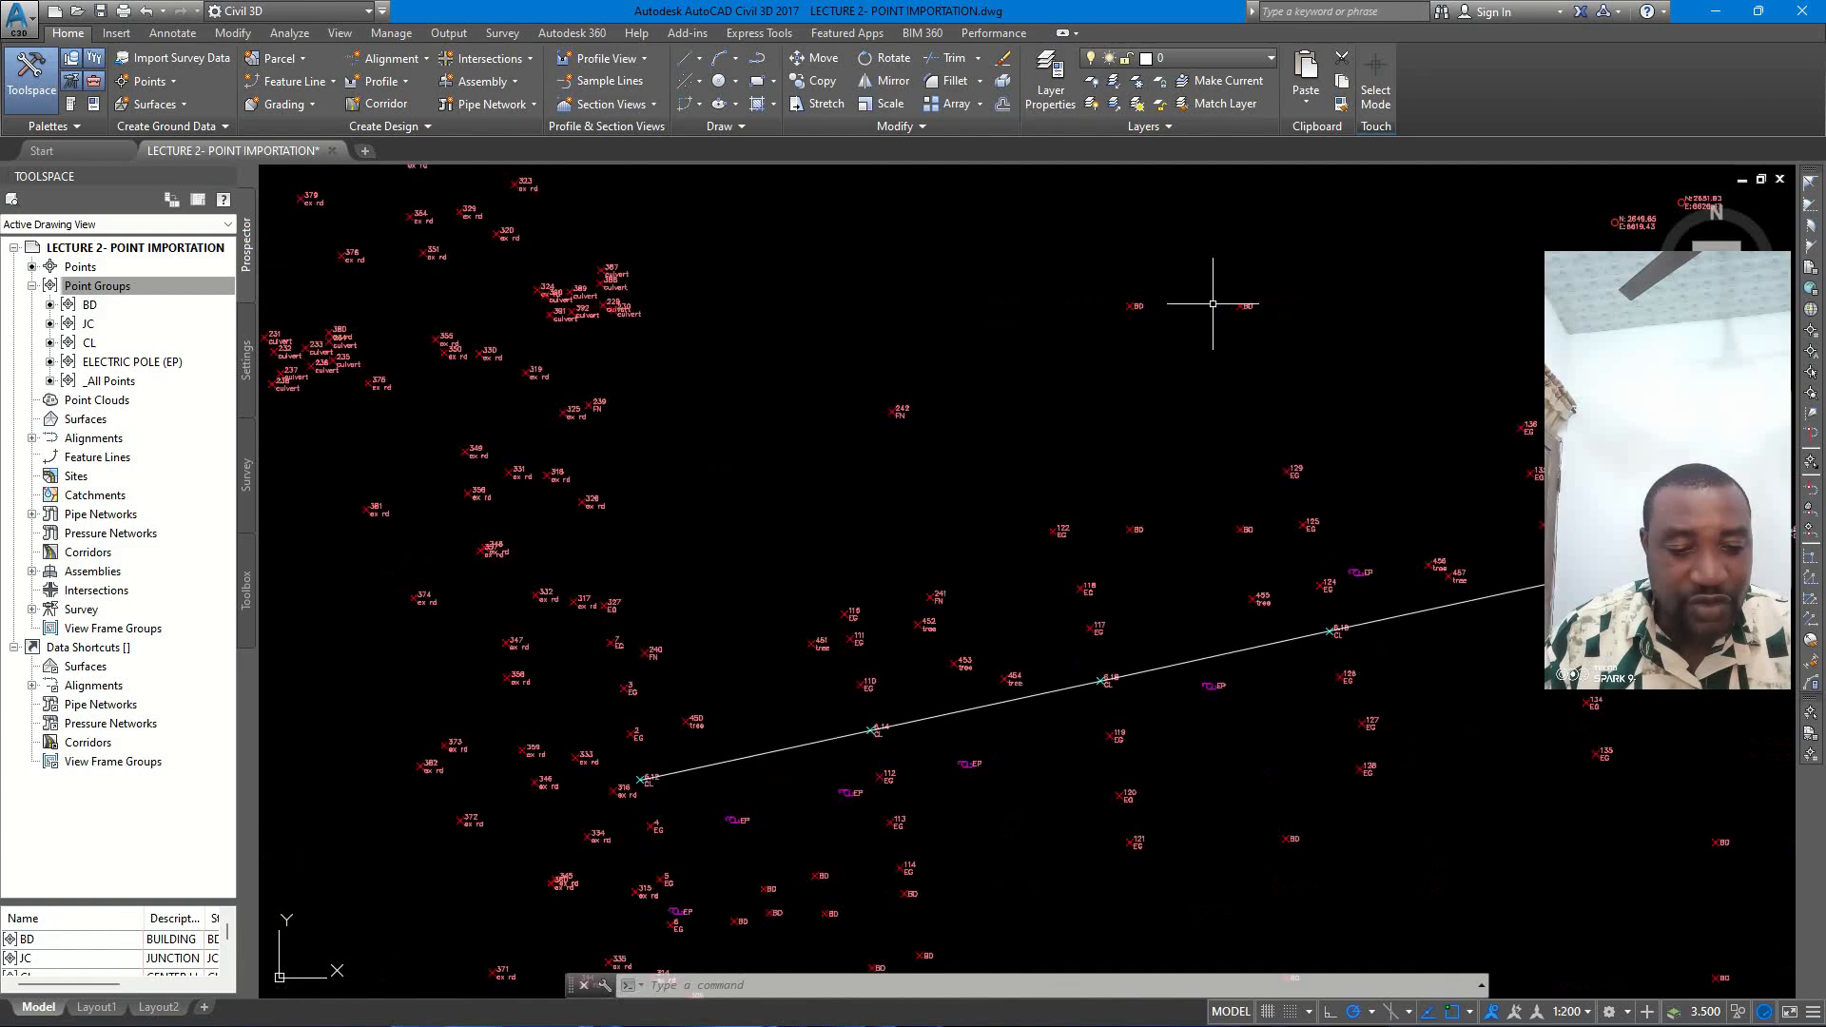
pyautogui.scroll(4, 1212, 304)
pyautogui.scroll(-2, 1283, 457)
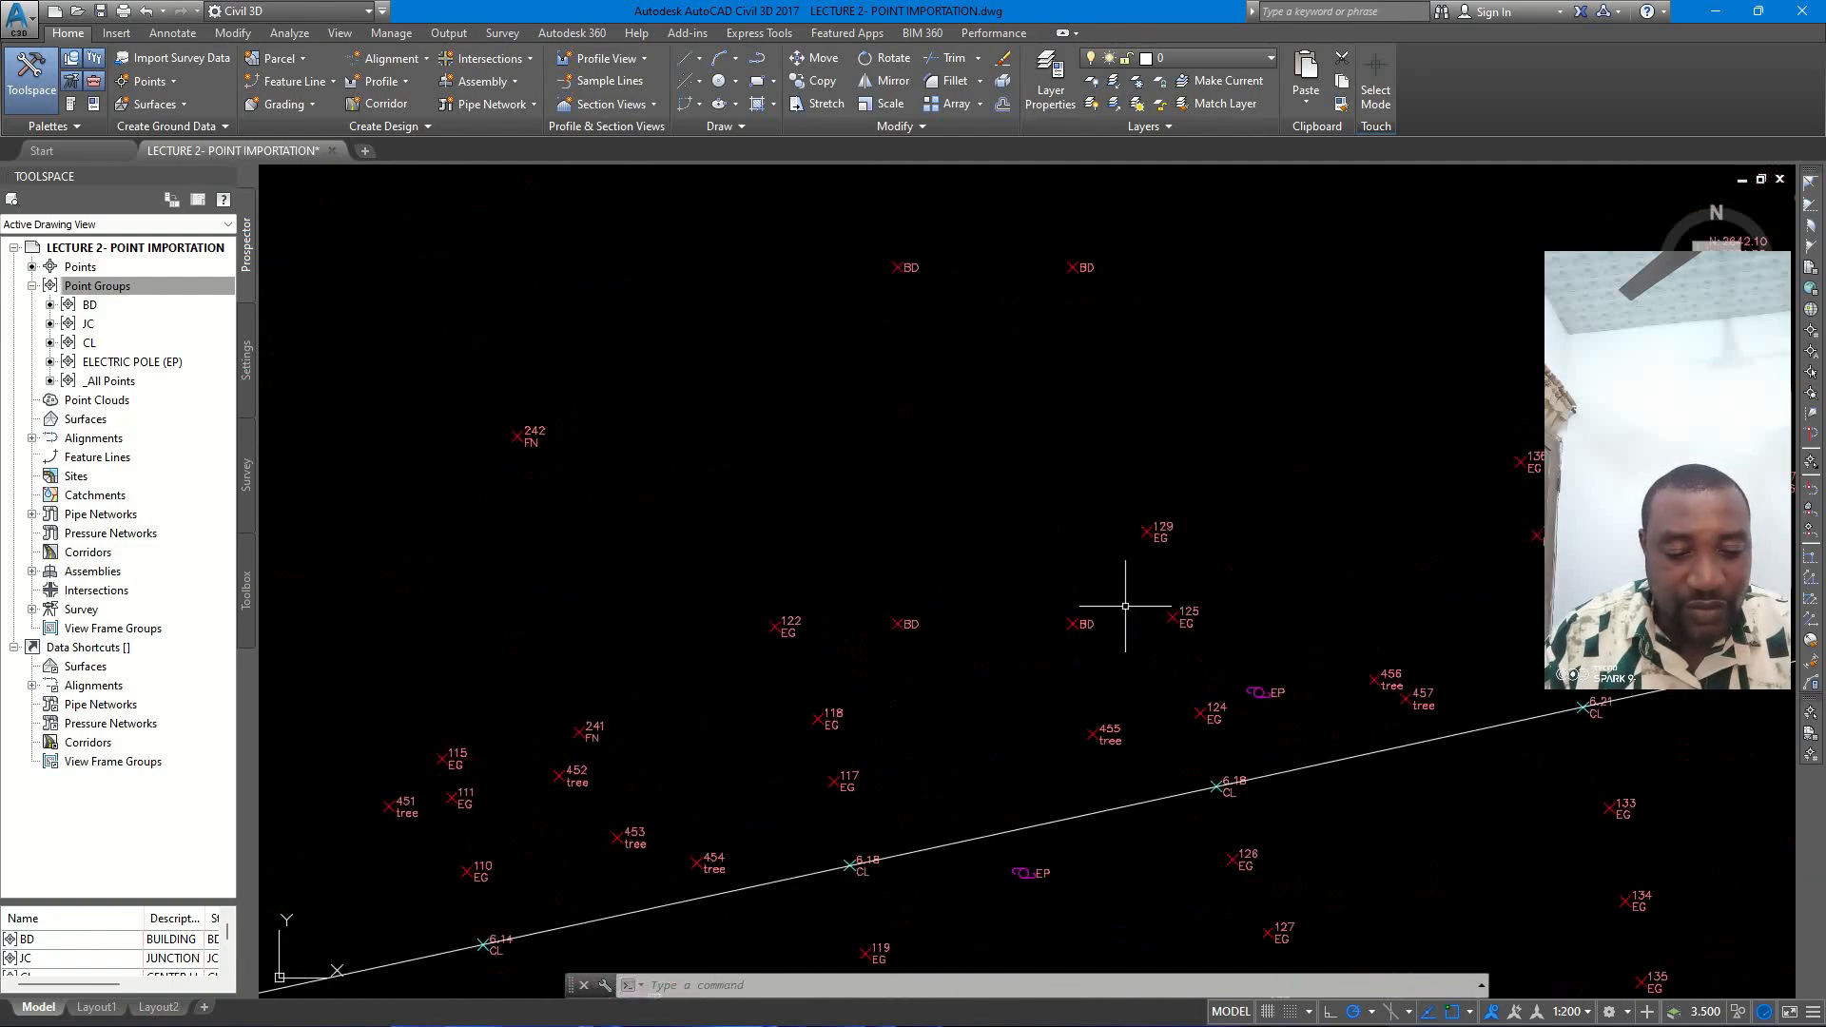
pyautogui.scroll(2, 1084, 616)
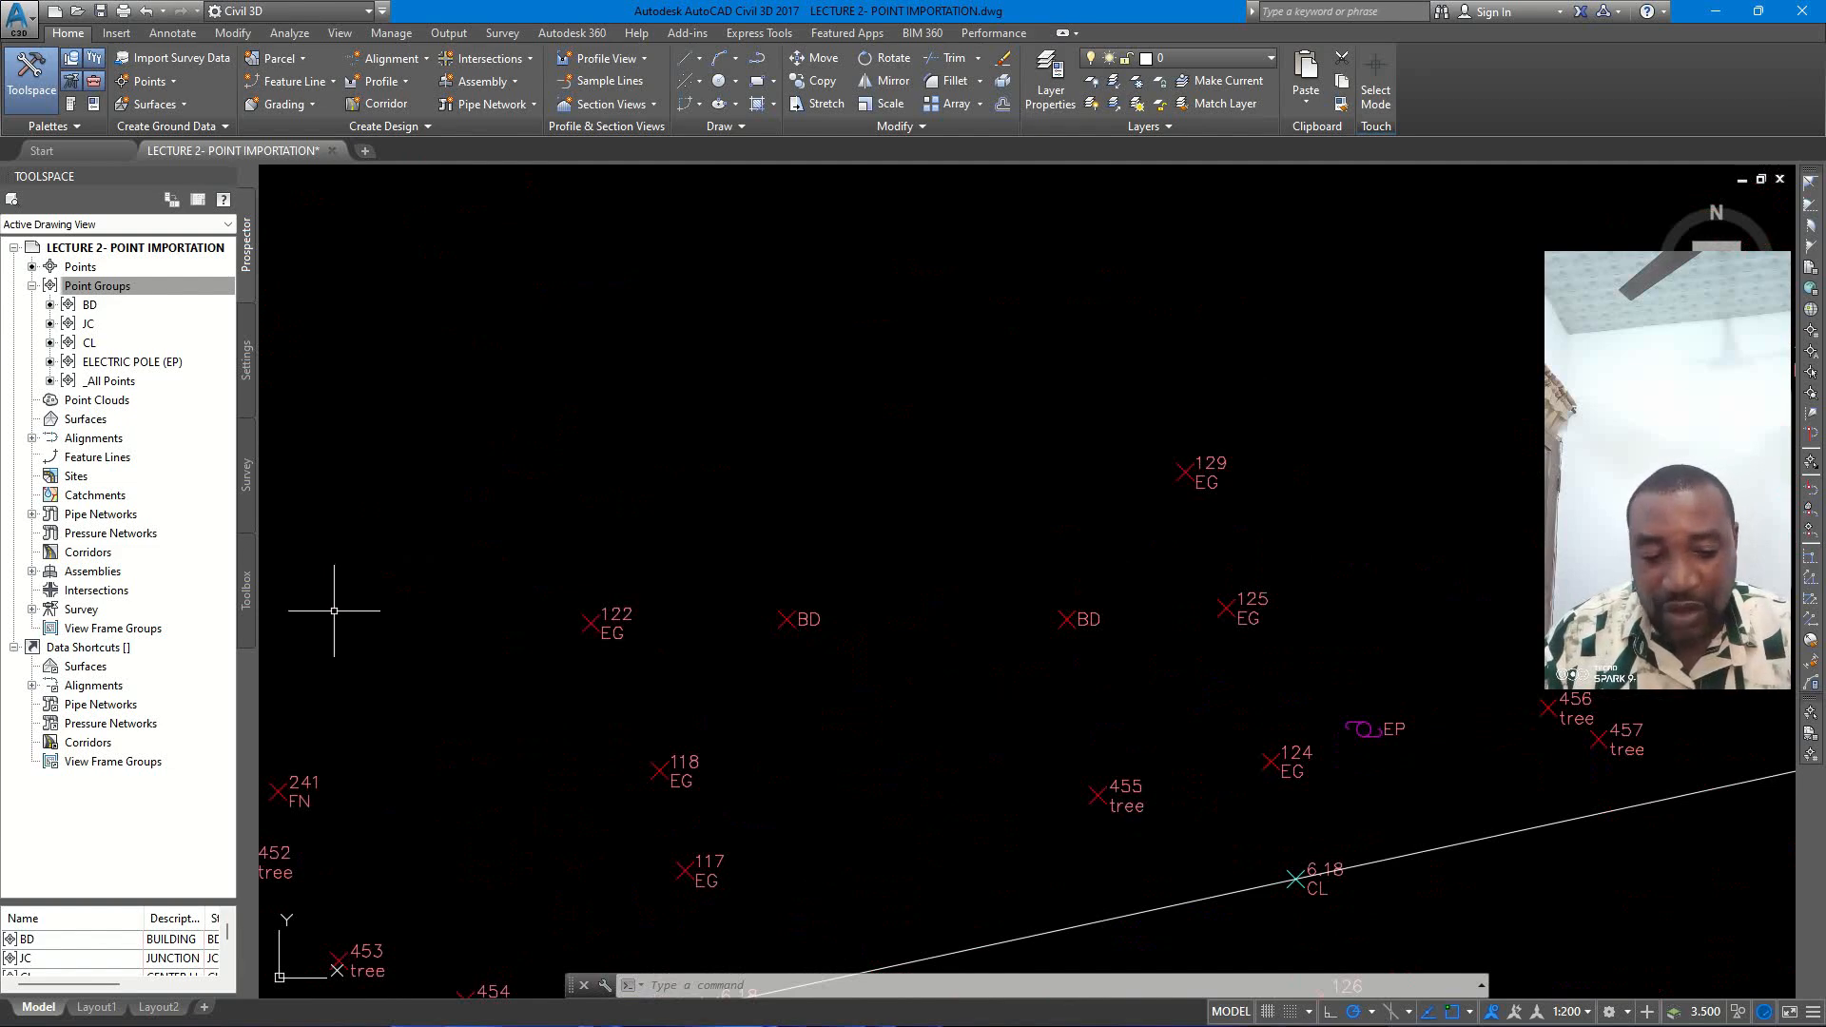
# - Set the custom X marker size in the BD group's point style to 4 mm
pyautogui.rightClick(91, 308)
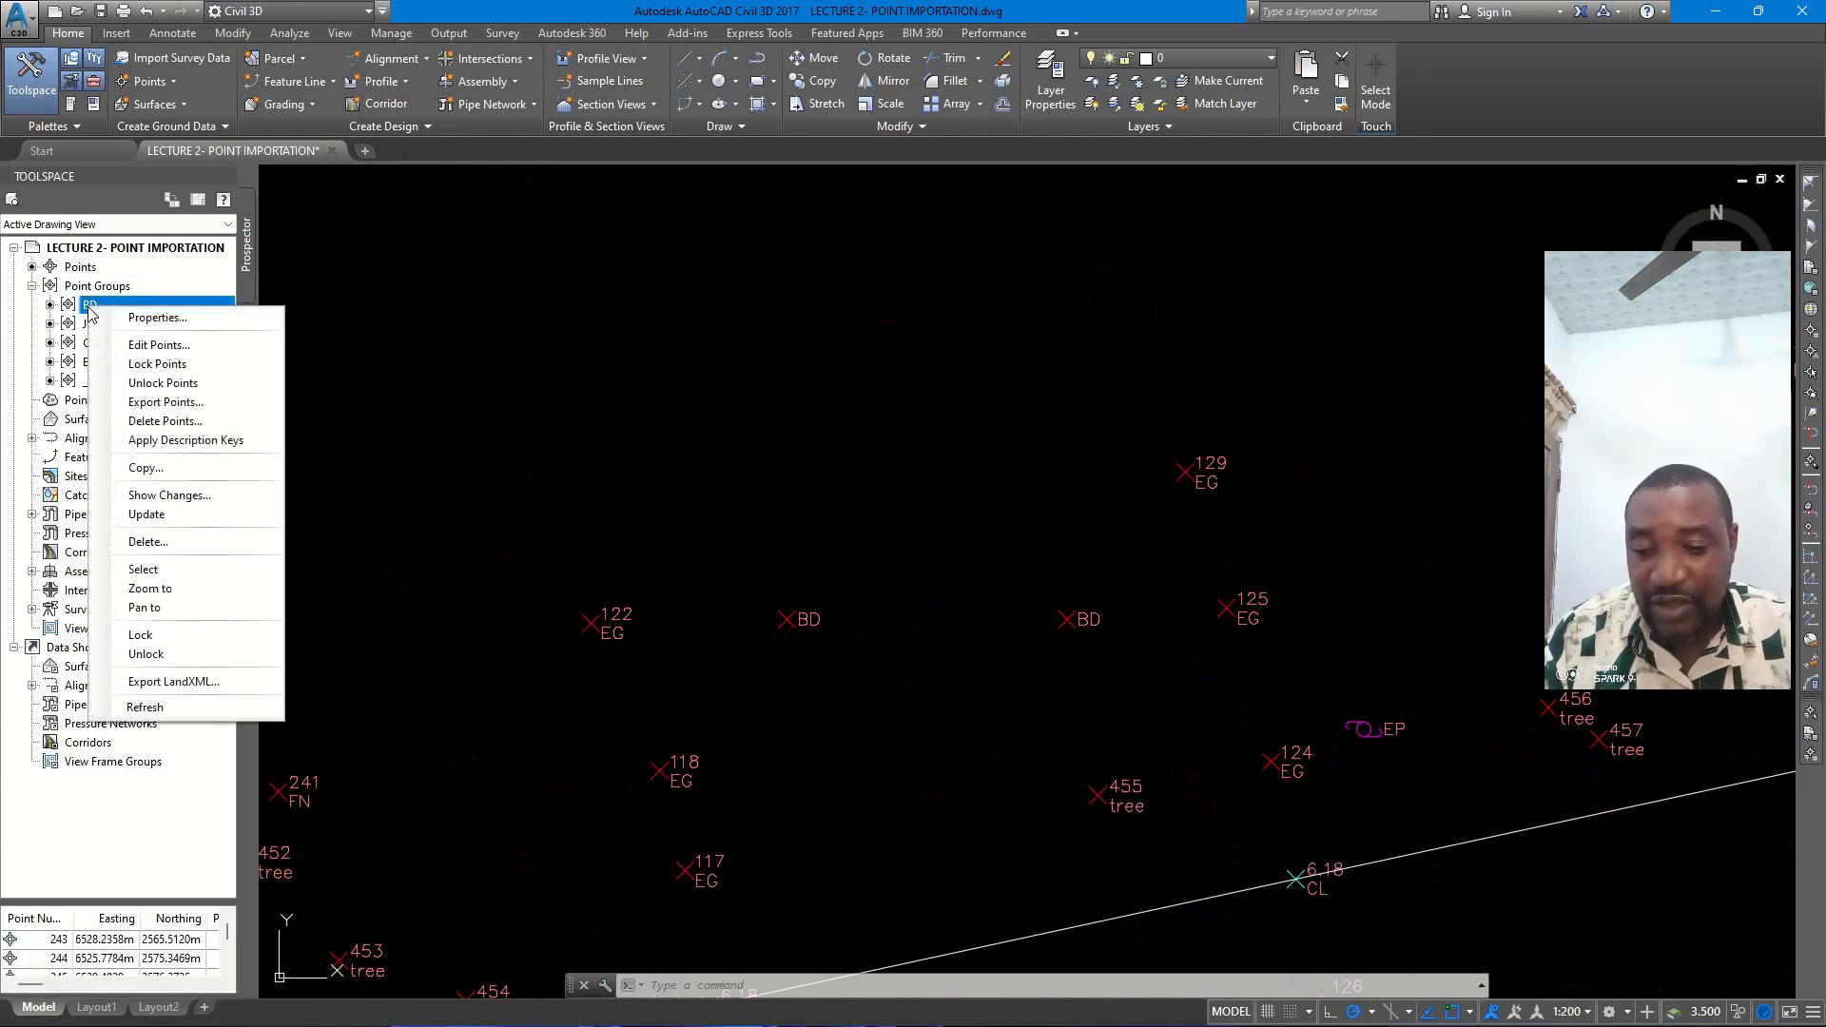
pyautogui.click(157, 317)
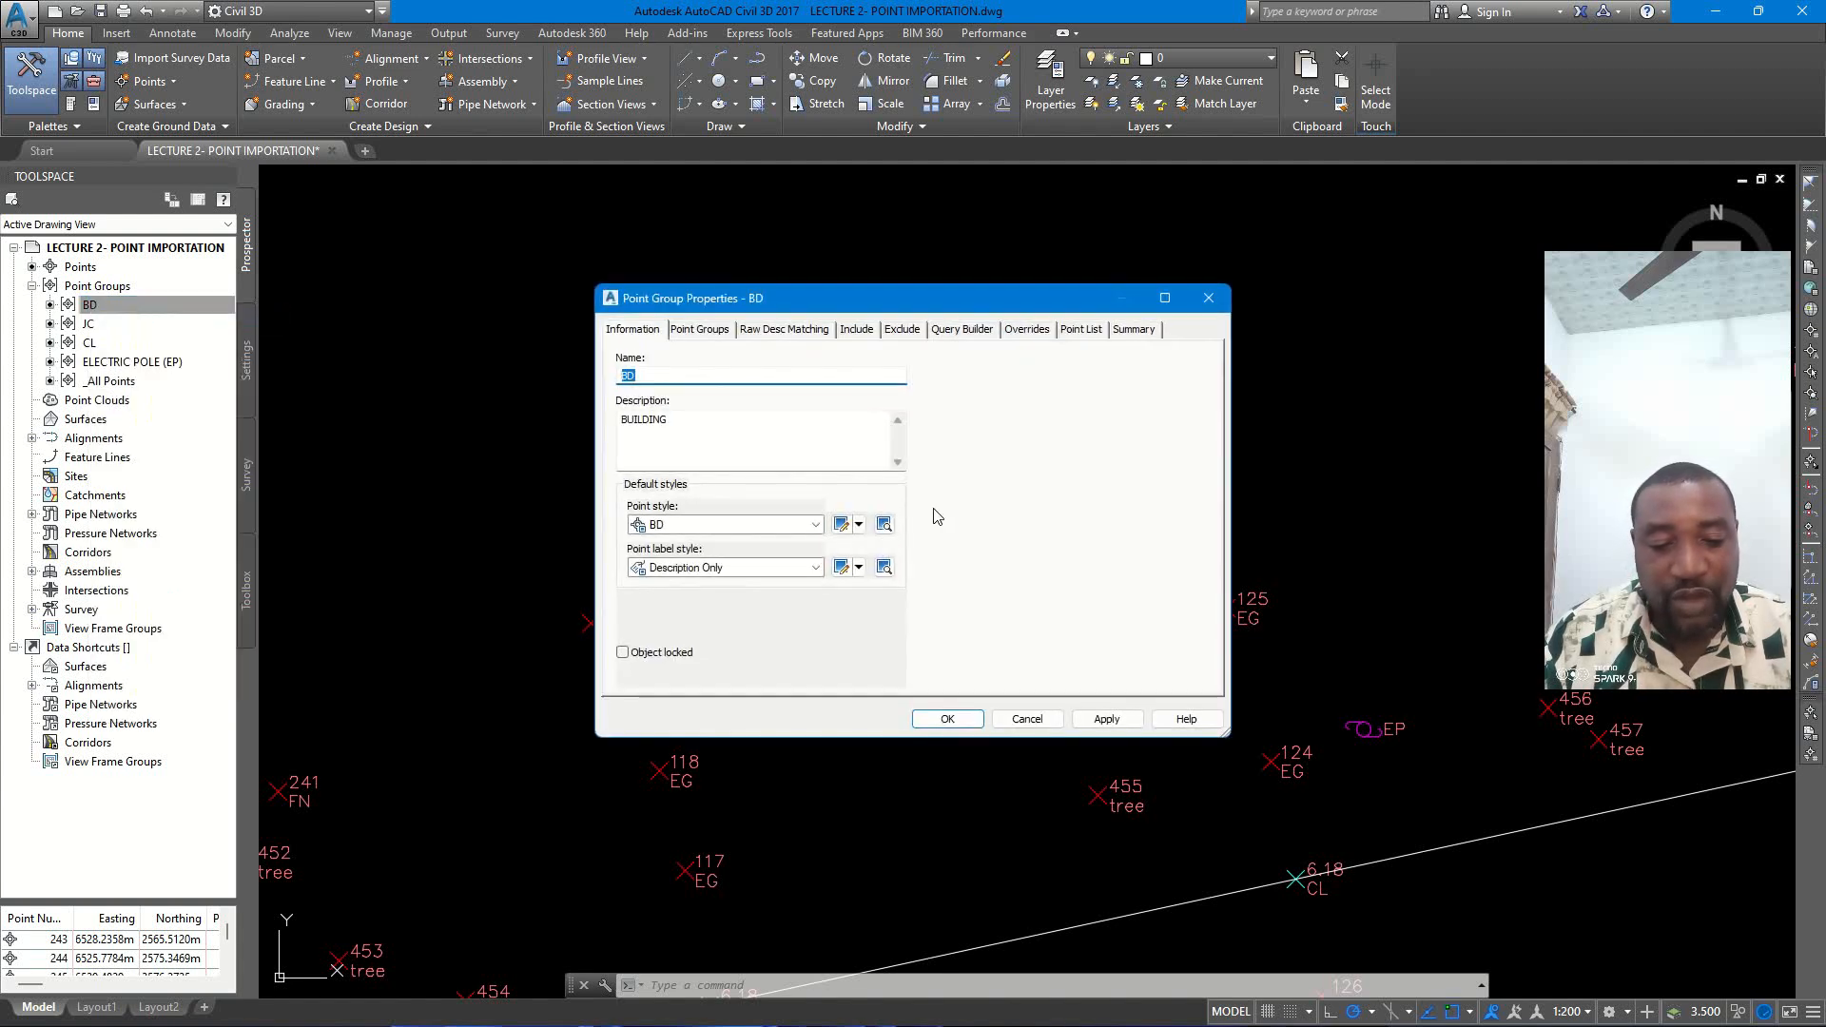
pyautogui.click(841, 525)
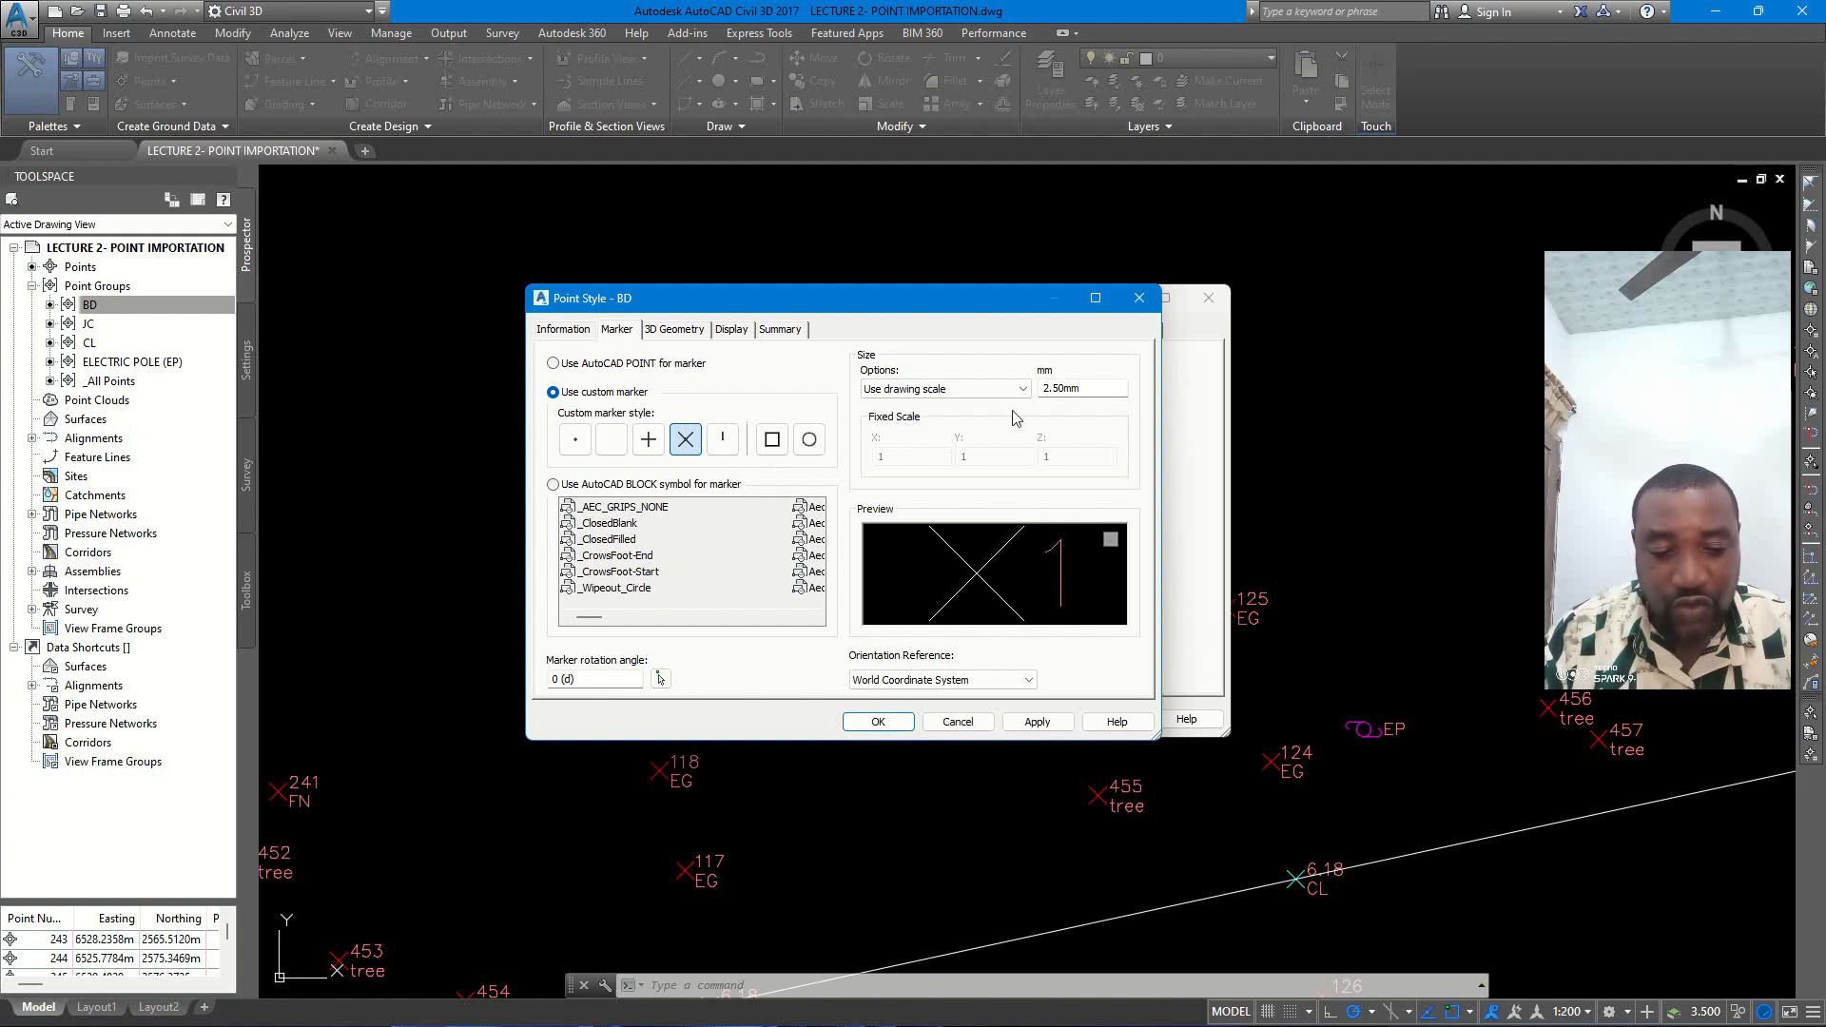
pyautogui.moveTo(1078, 388); pyautogui.dragTo(1032, 400)
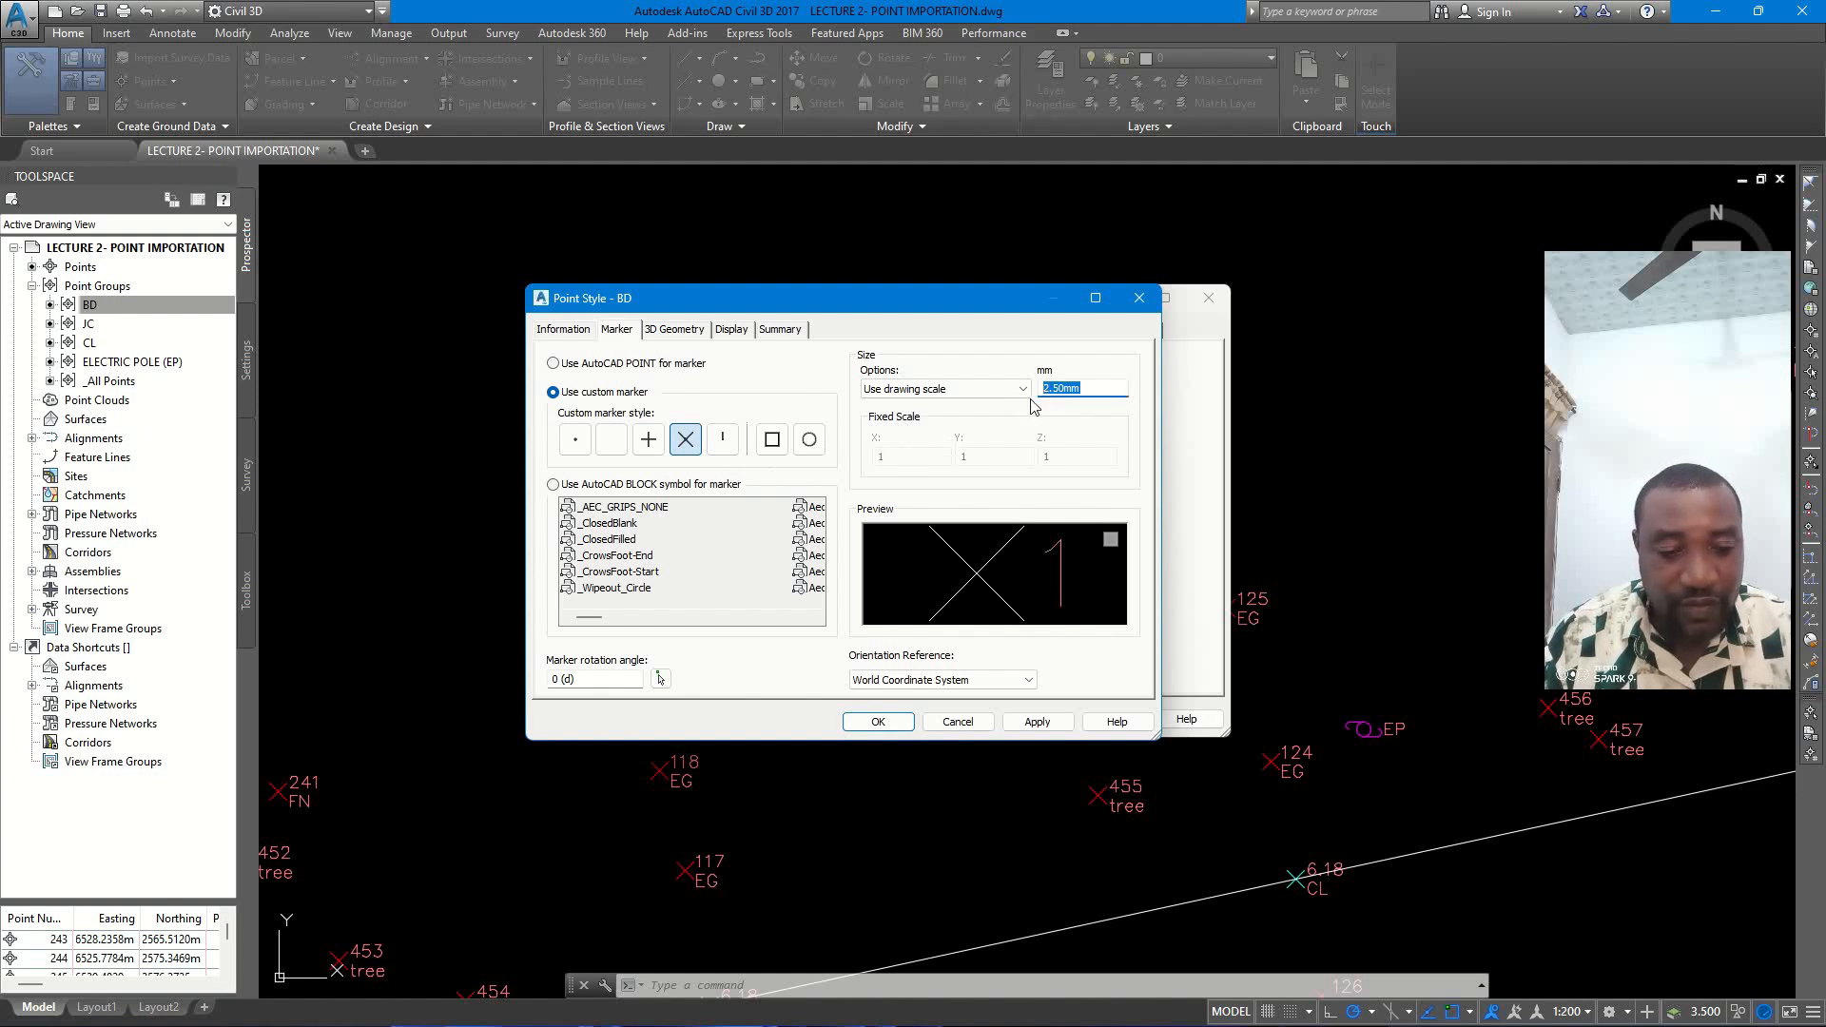
pyautogui.write('4')
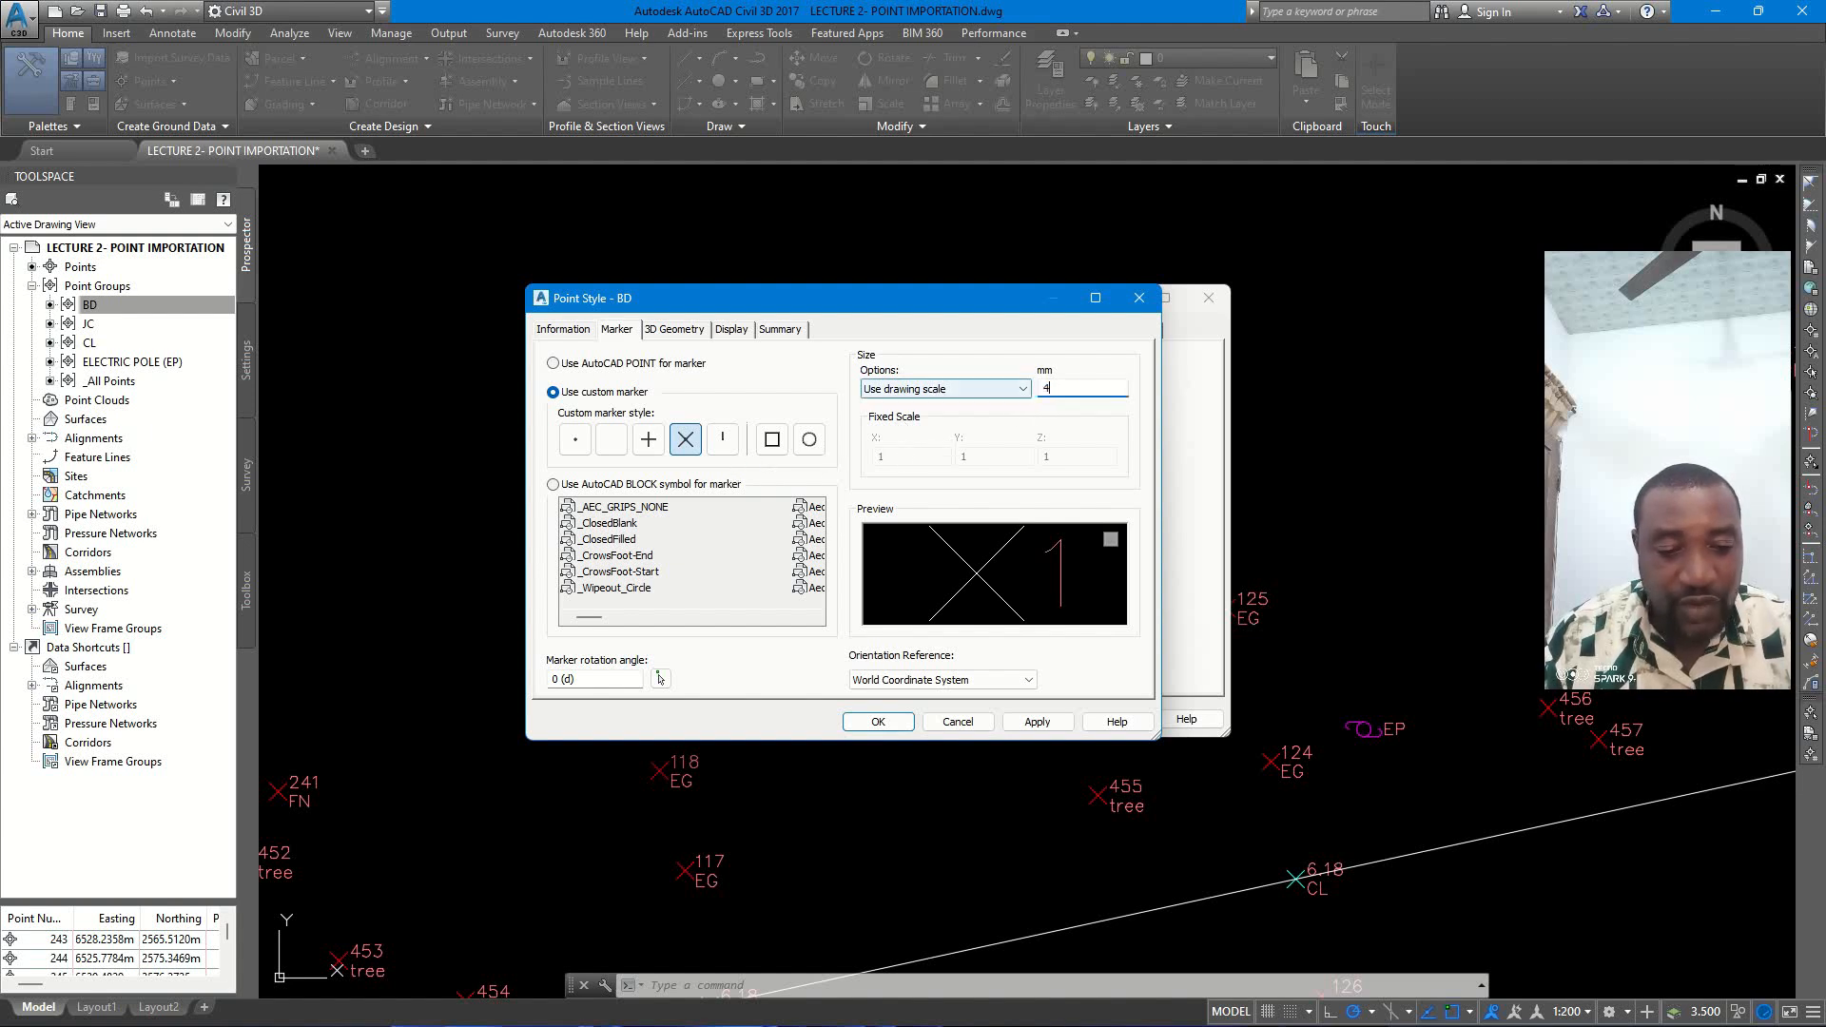
# - Set the BD point style's marker colour to white in plan view and apply it to the group
pyautogui.click(728, 331)
pyautogui.click(791, 442)
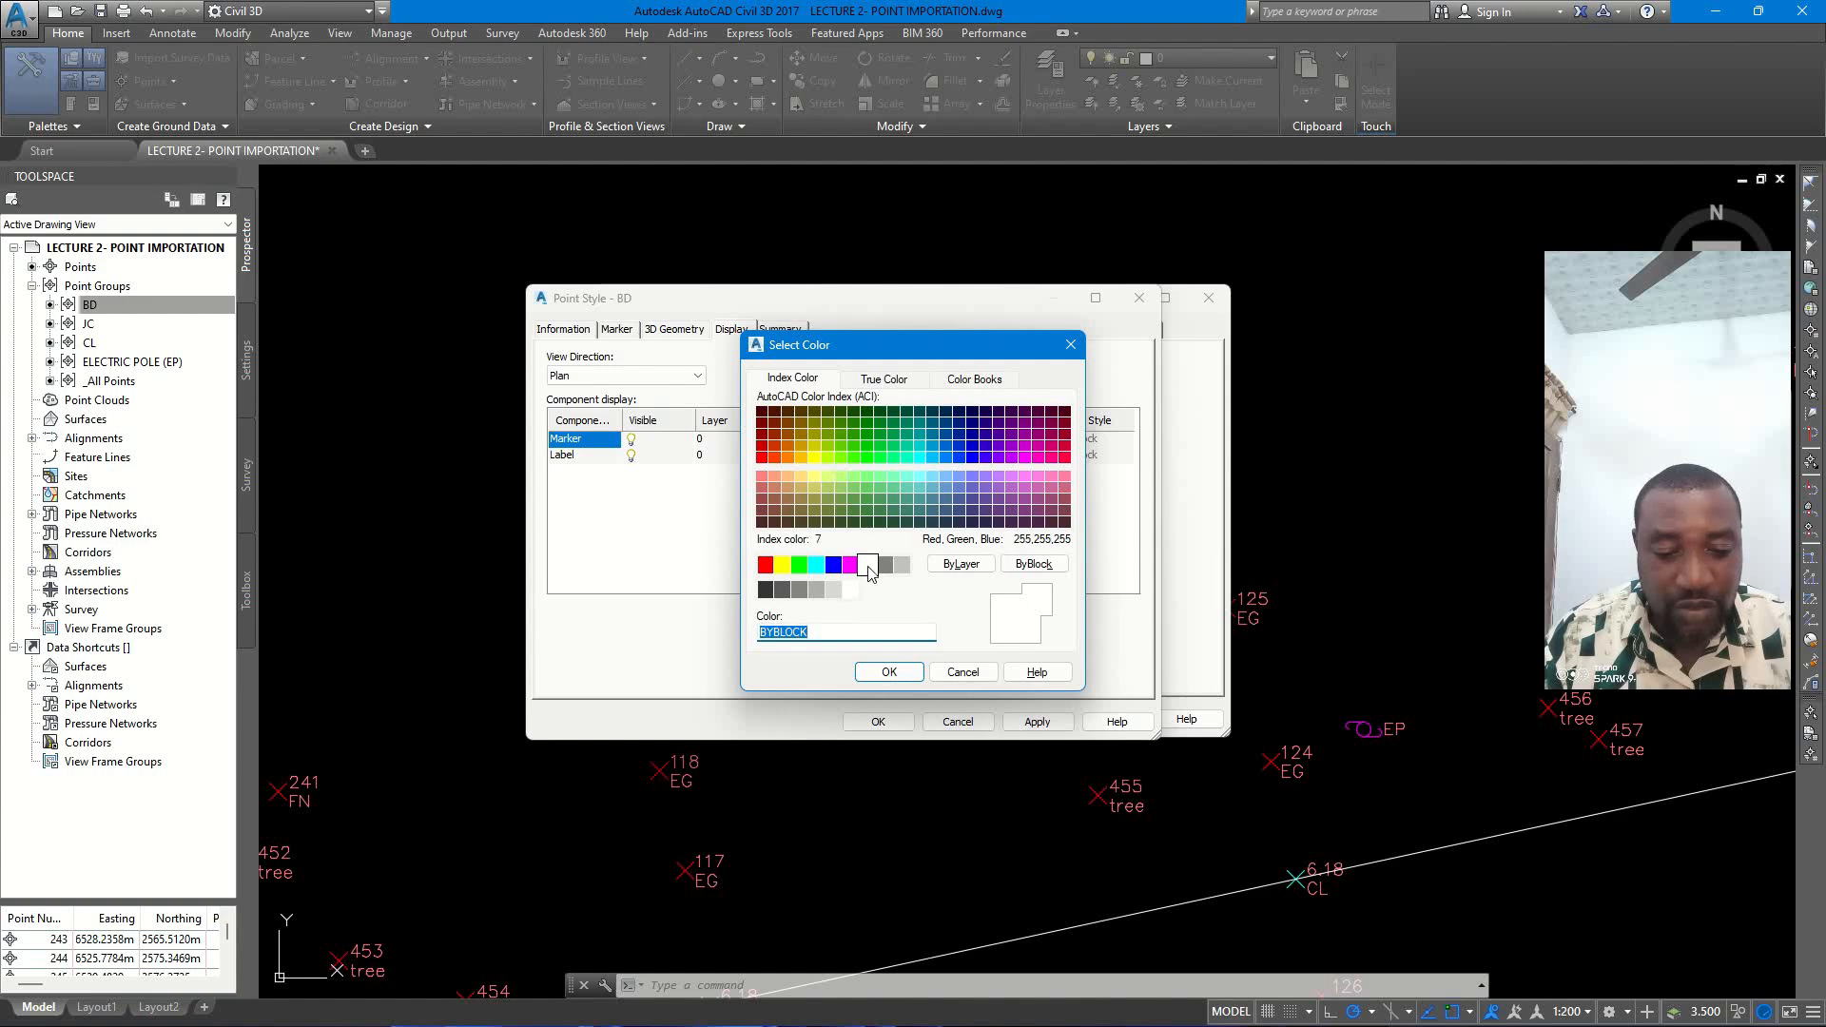
pyautogui.click(867, 565)
pyautogui.click(889, 672)
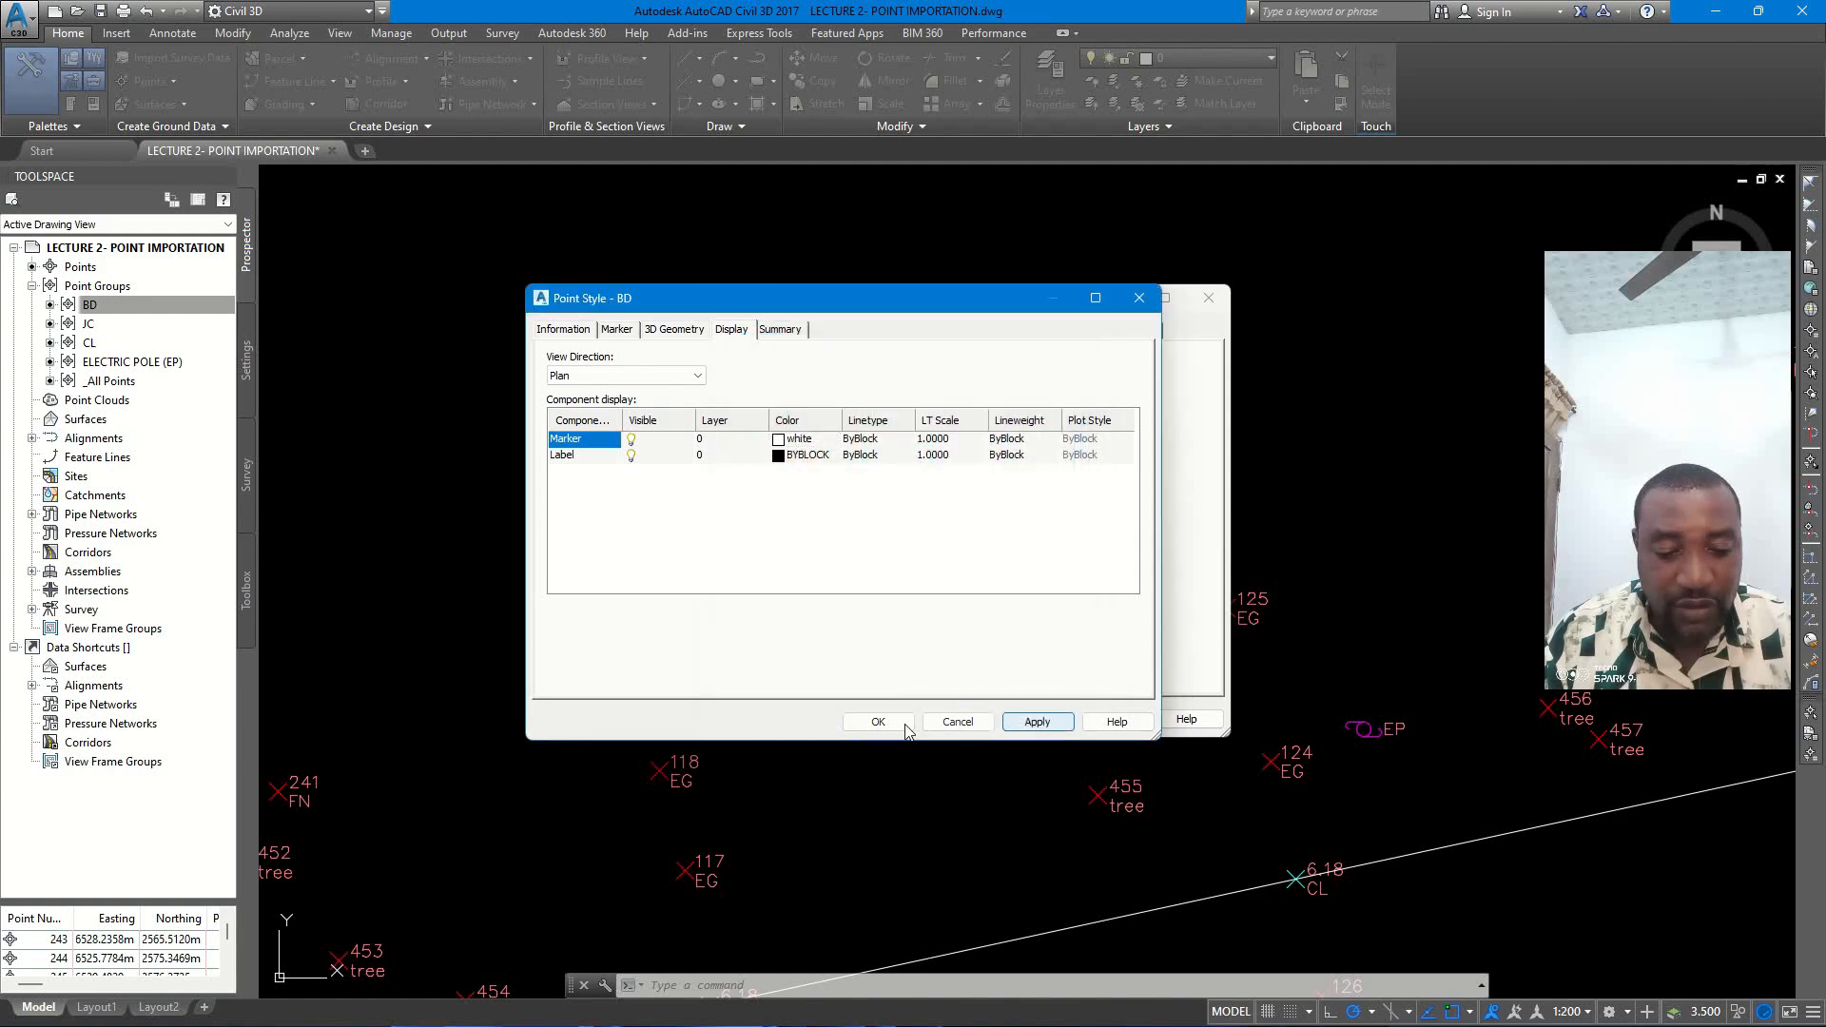
pyautogui.click(908, 722)
pyautogui.click(956, 721)
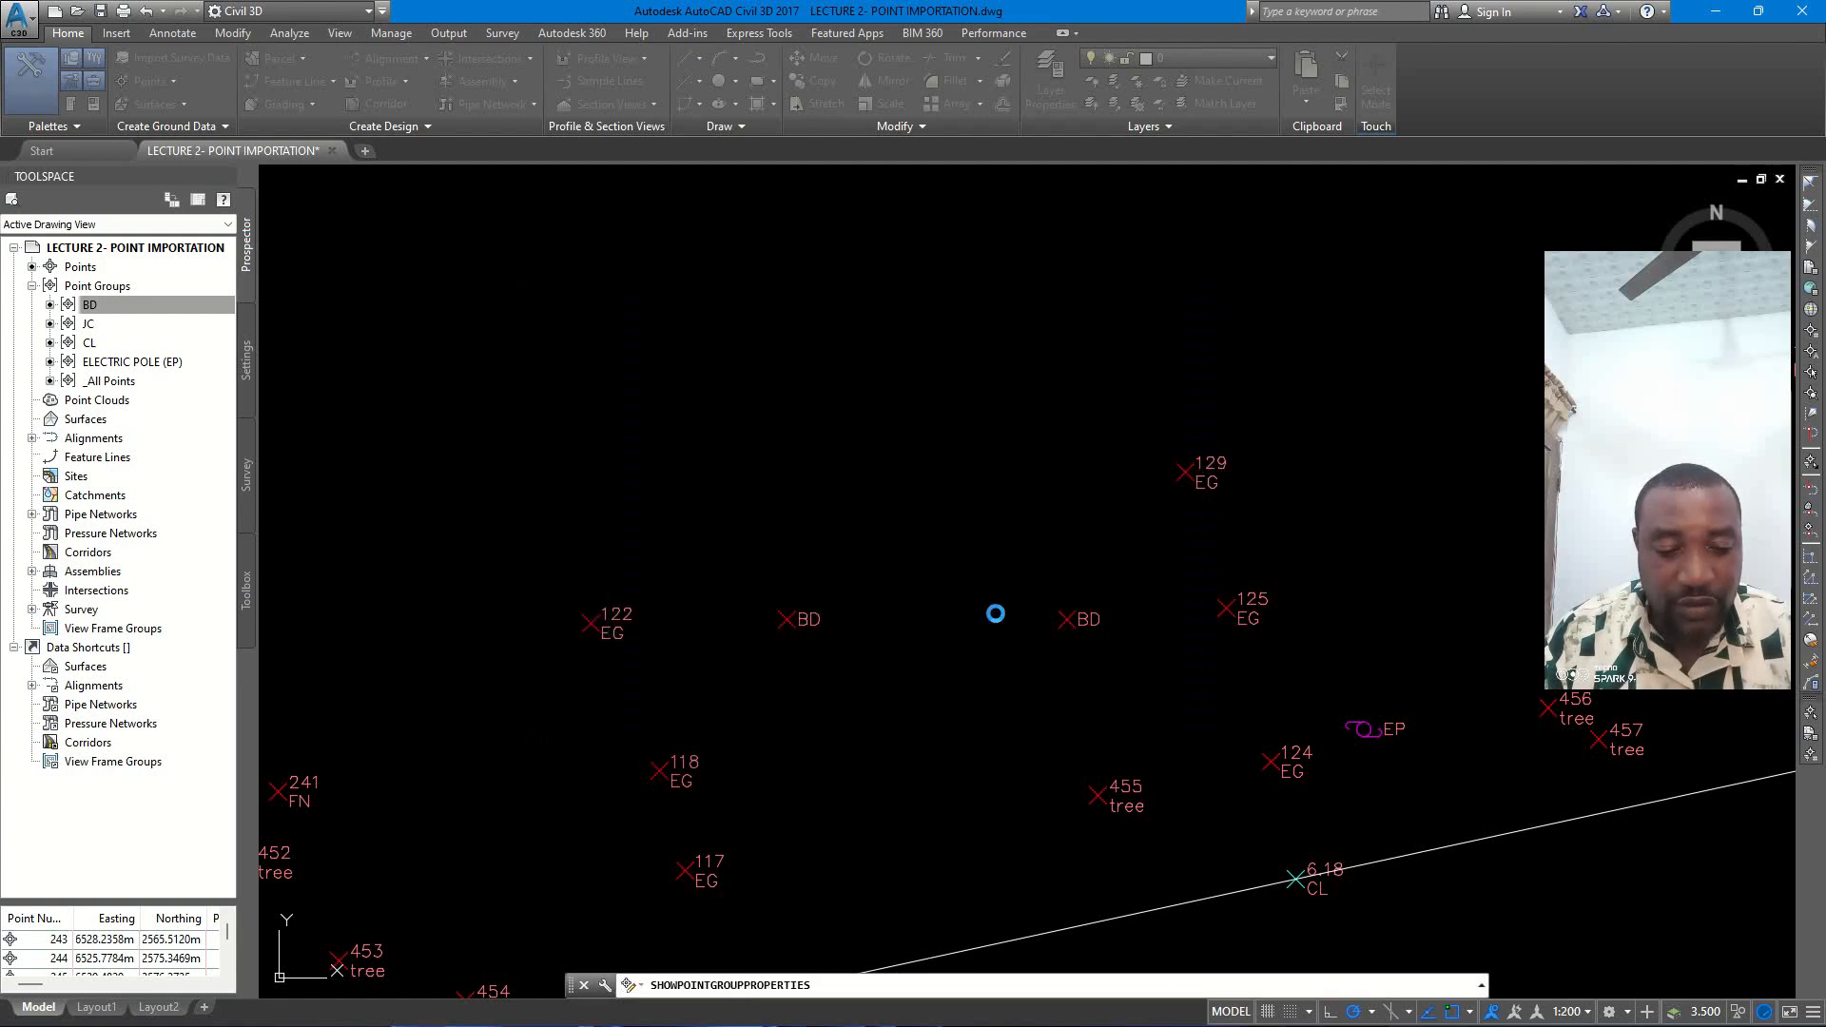
# - Examine the restyled BD building markers on both sides of the centreline's western stretch
pyautogui.scroll(-2, 1023, 562)
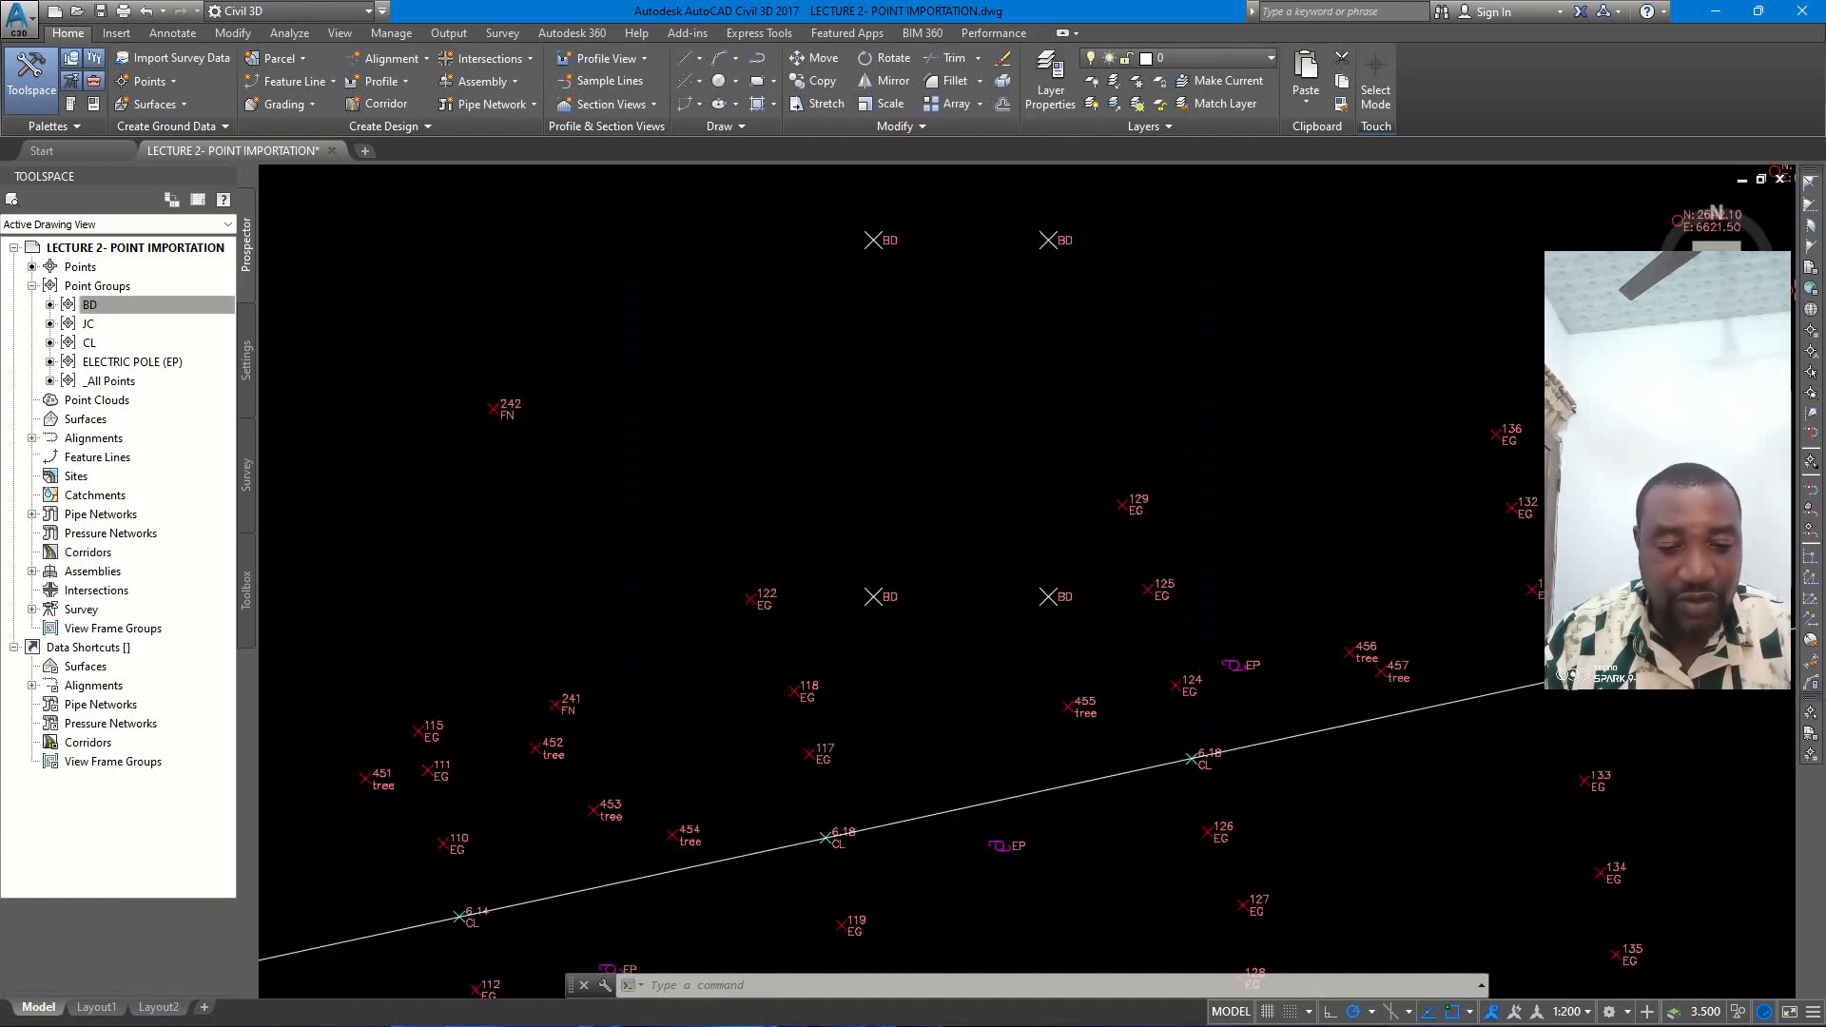
pyautogui.scroll(-3, 946, 468)
pyautogui.scroll(2, 1093, 428)
pyautogui.scroll(1, 805, 477)
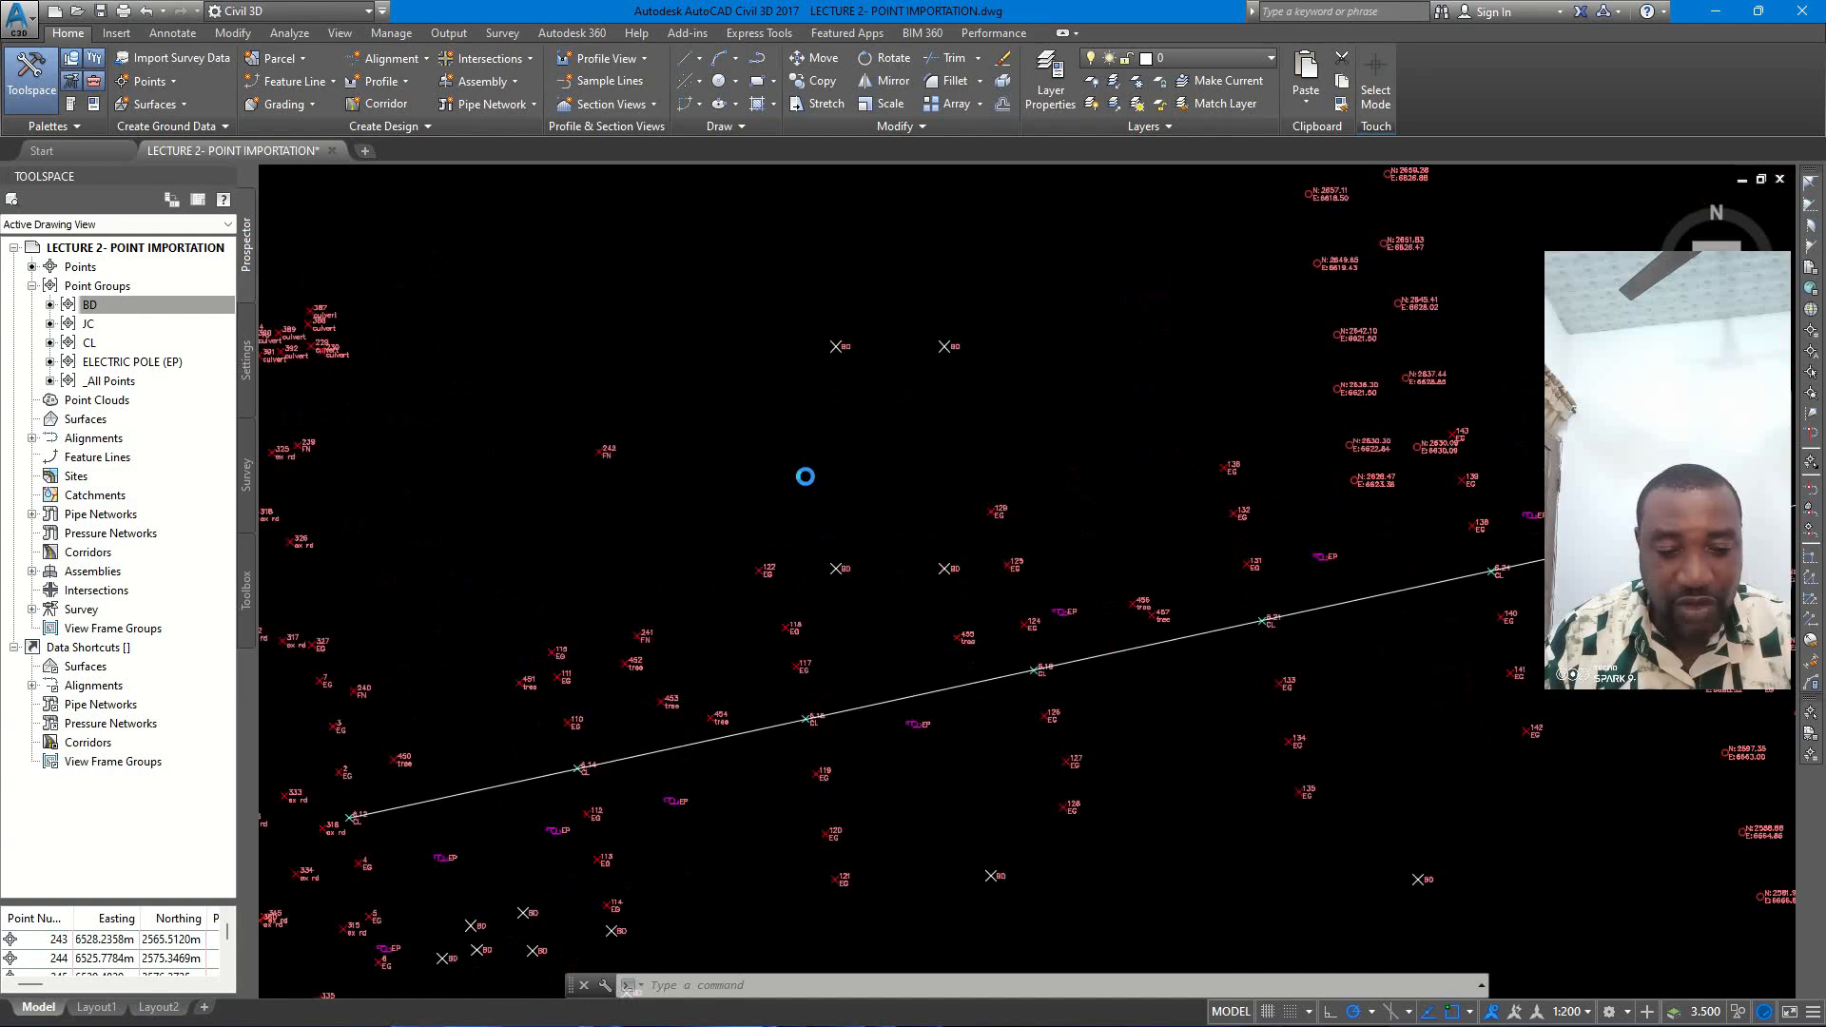
pyautogui.scroll(-3, 806, 476)
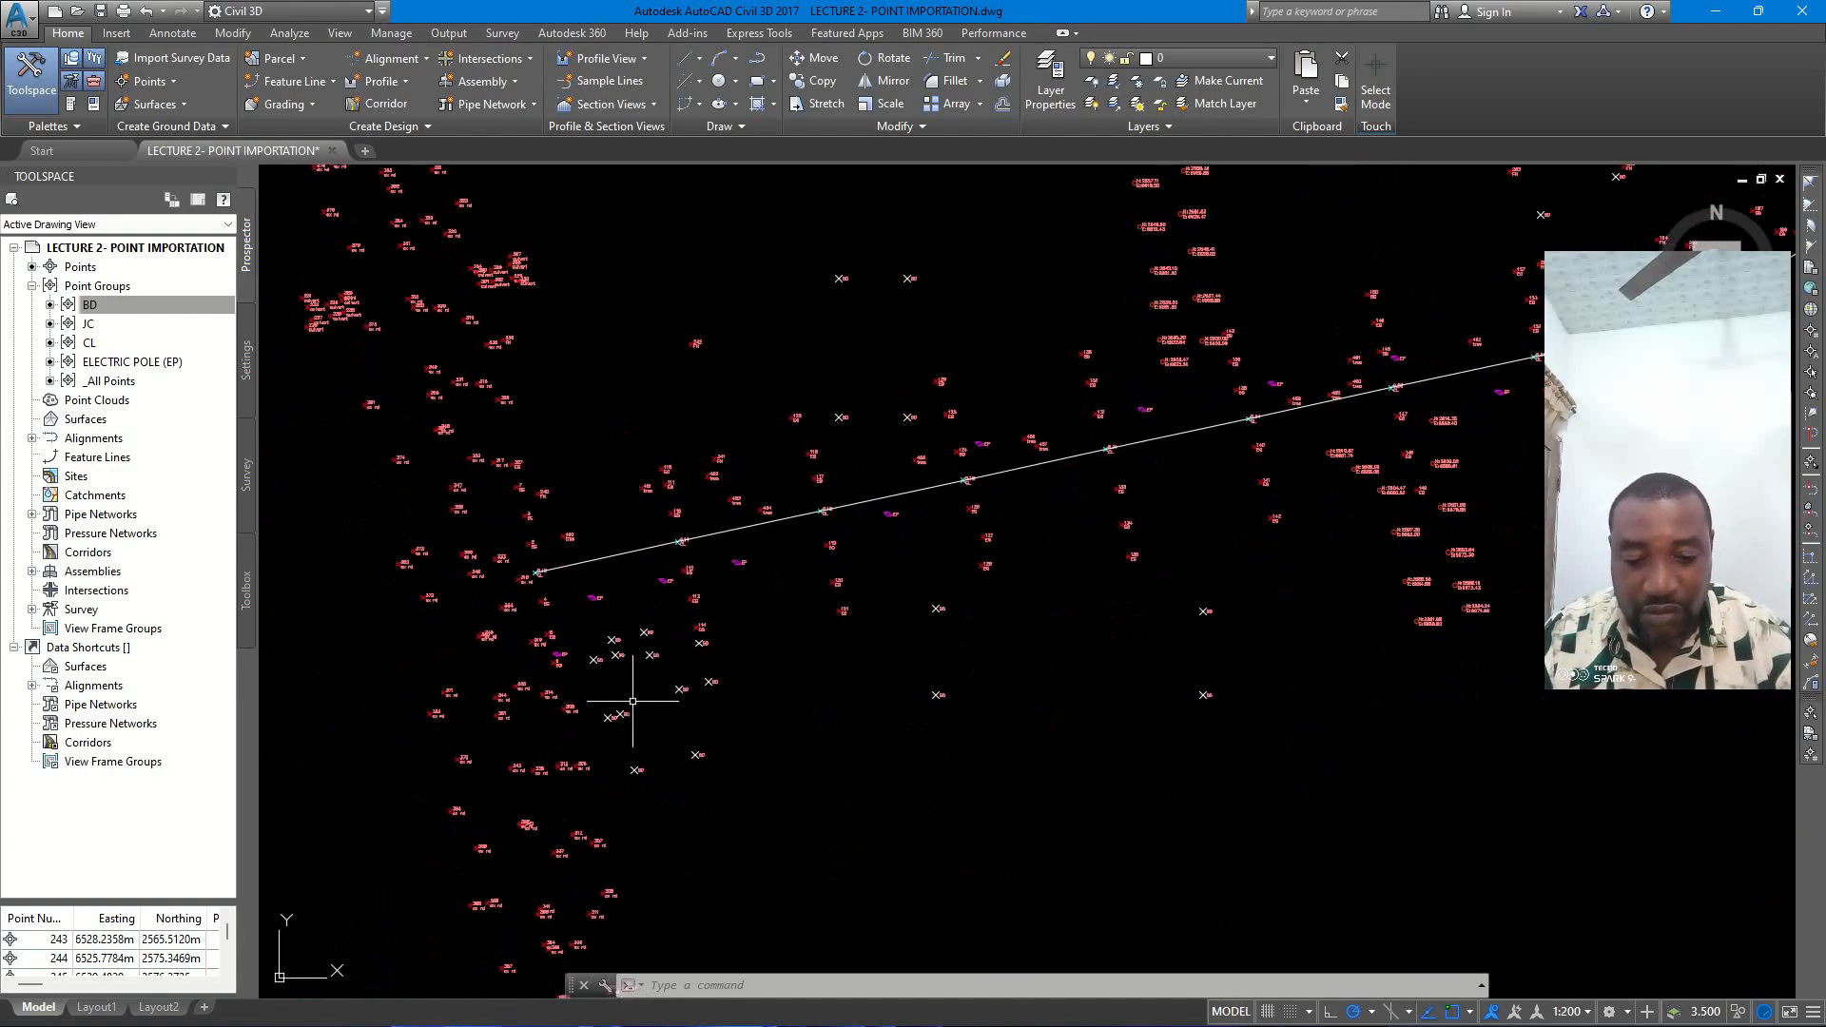
pyautogui.moveTo(644, 705); pyautogui.dragTo(721, 666, button='middle')
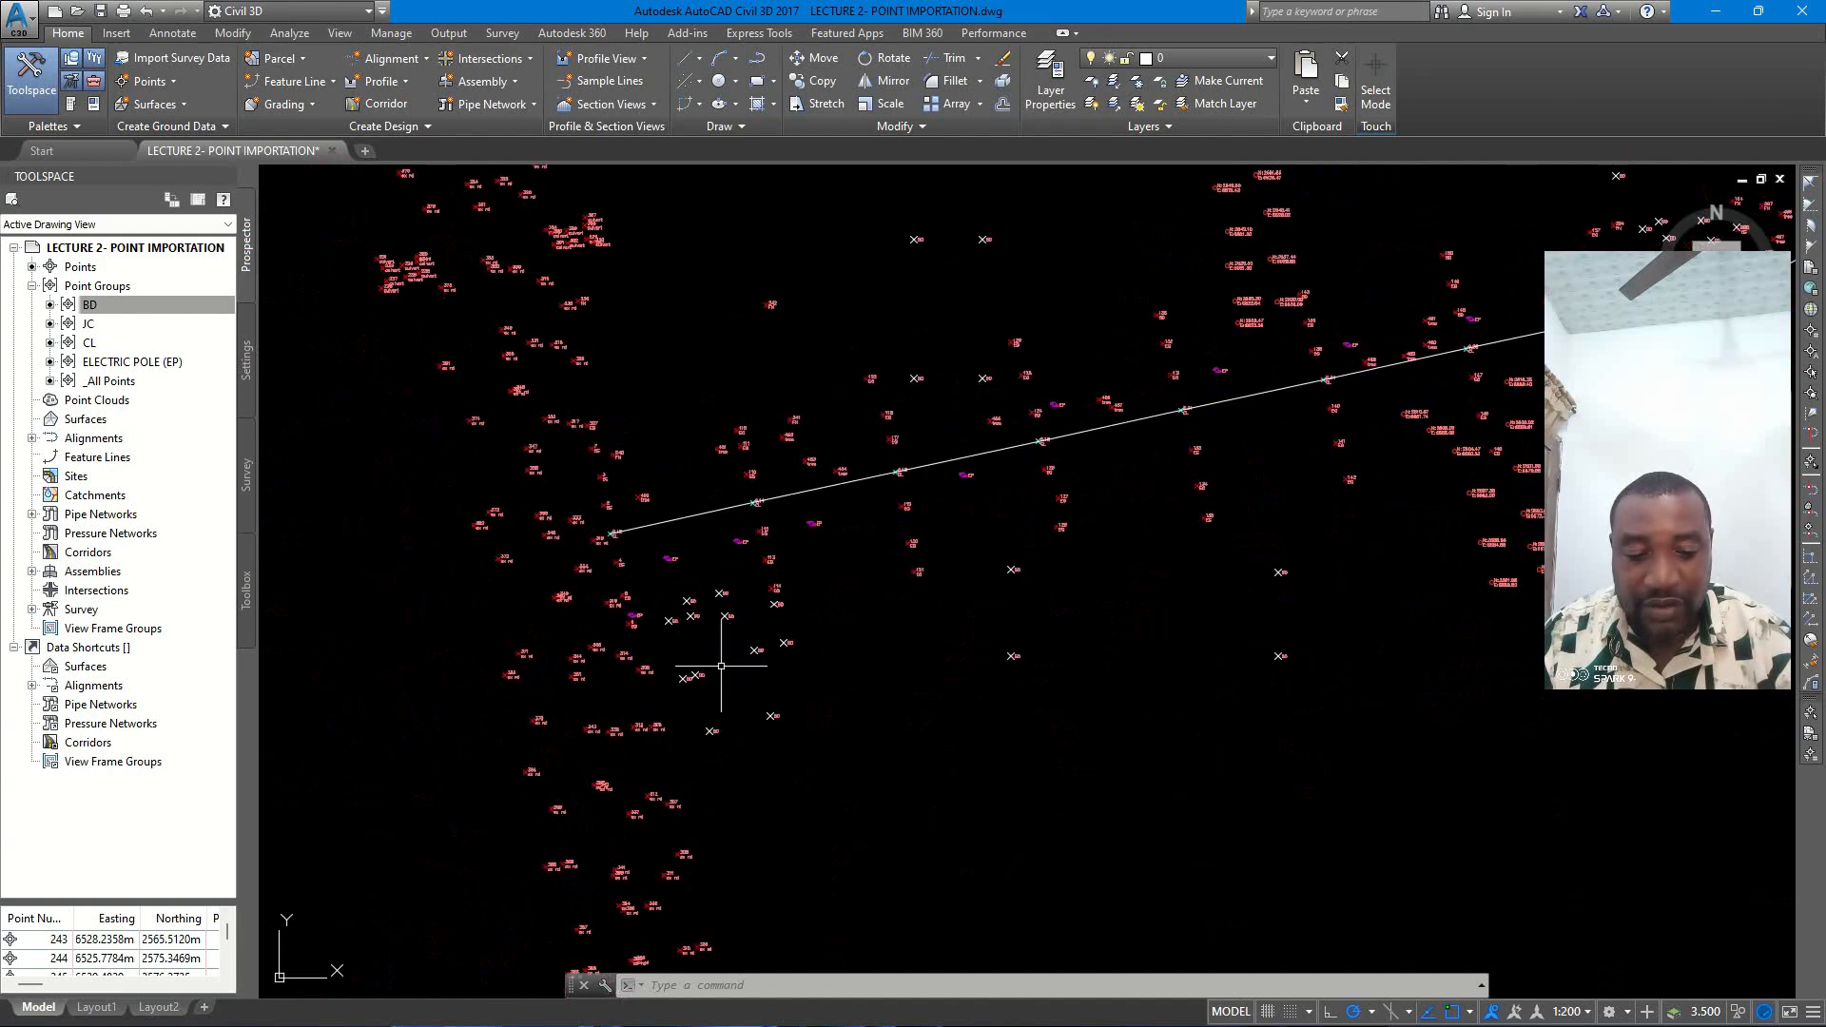
pyautogui.scroll(-2, 808, 413)
pyautogui.scroll(4, 700, 461)
pyautogui.scroll(-2, 713, 420)
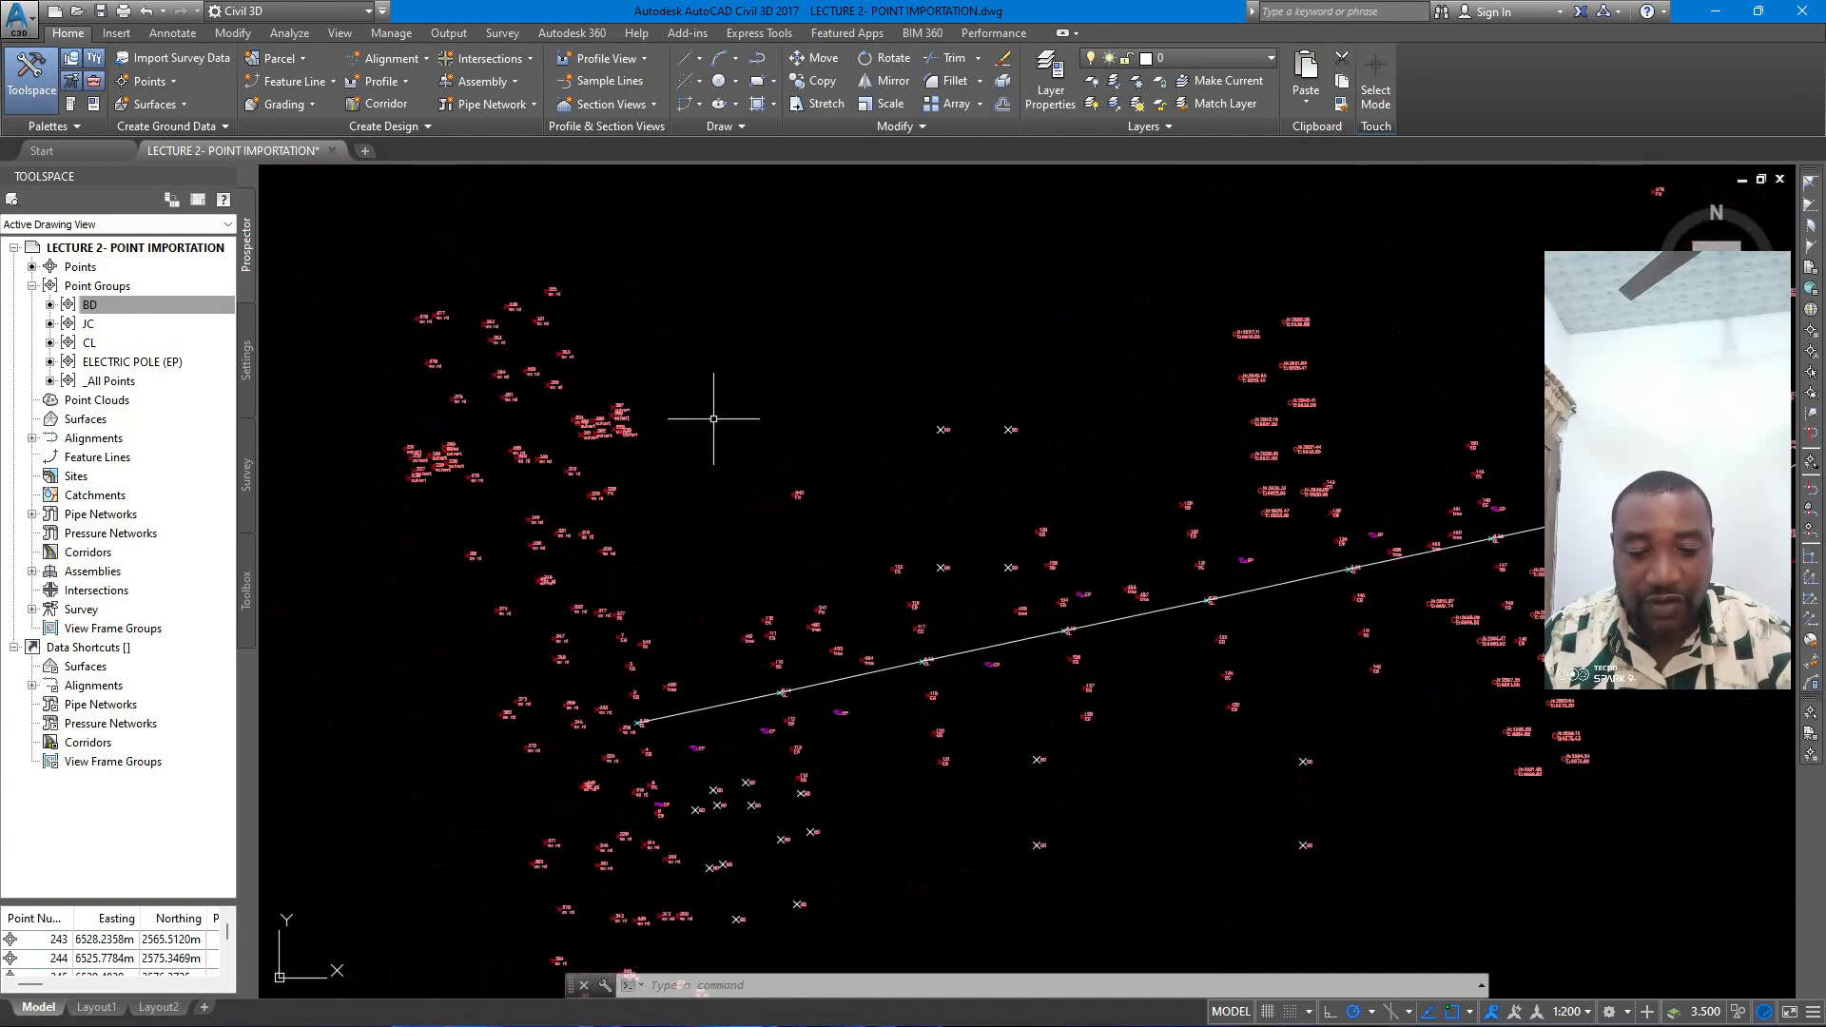
pyautogui.scroll(-2, 714, 418)
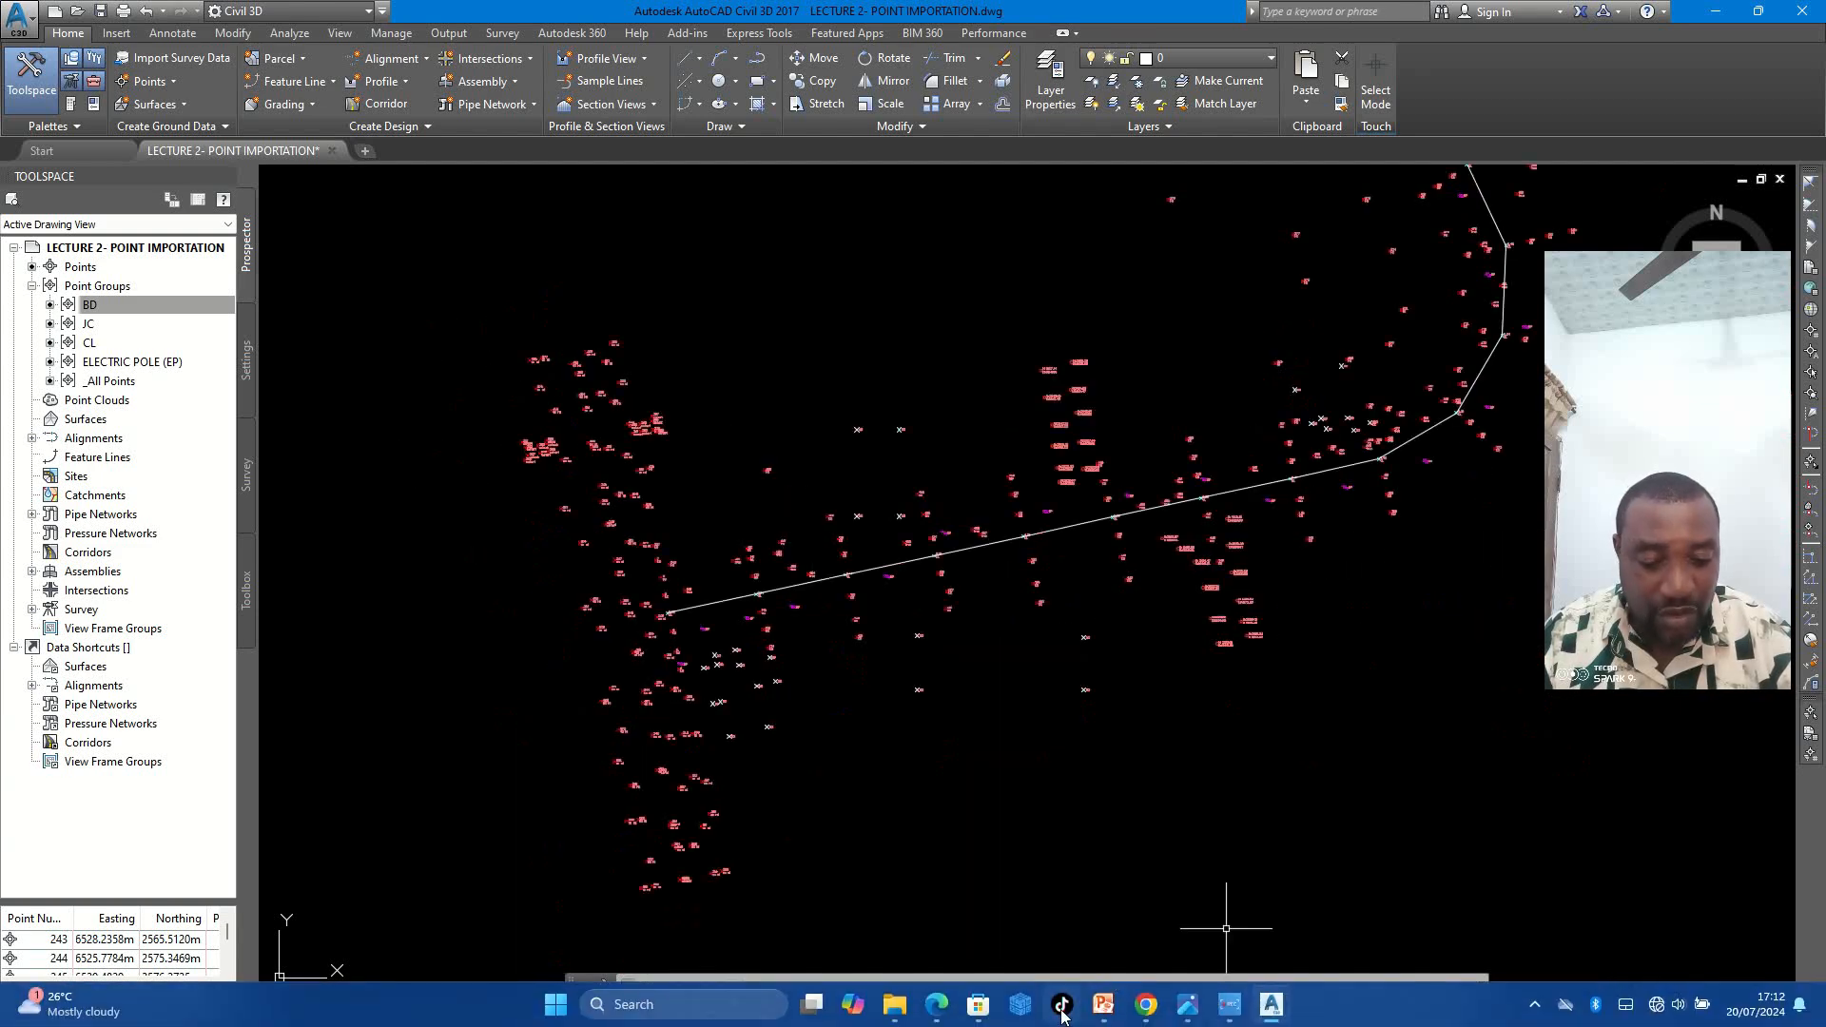
# - Switch to FIELD INFORMATION.jpg and compare its sketched fuel station with the surveyed FN points near the centreline's western start
pyautogui.click(1165, 960)
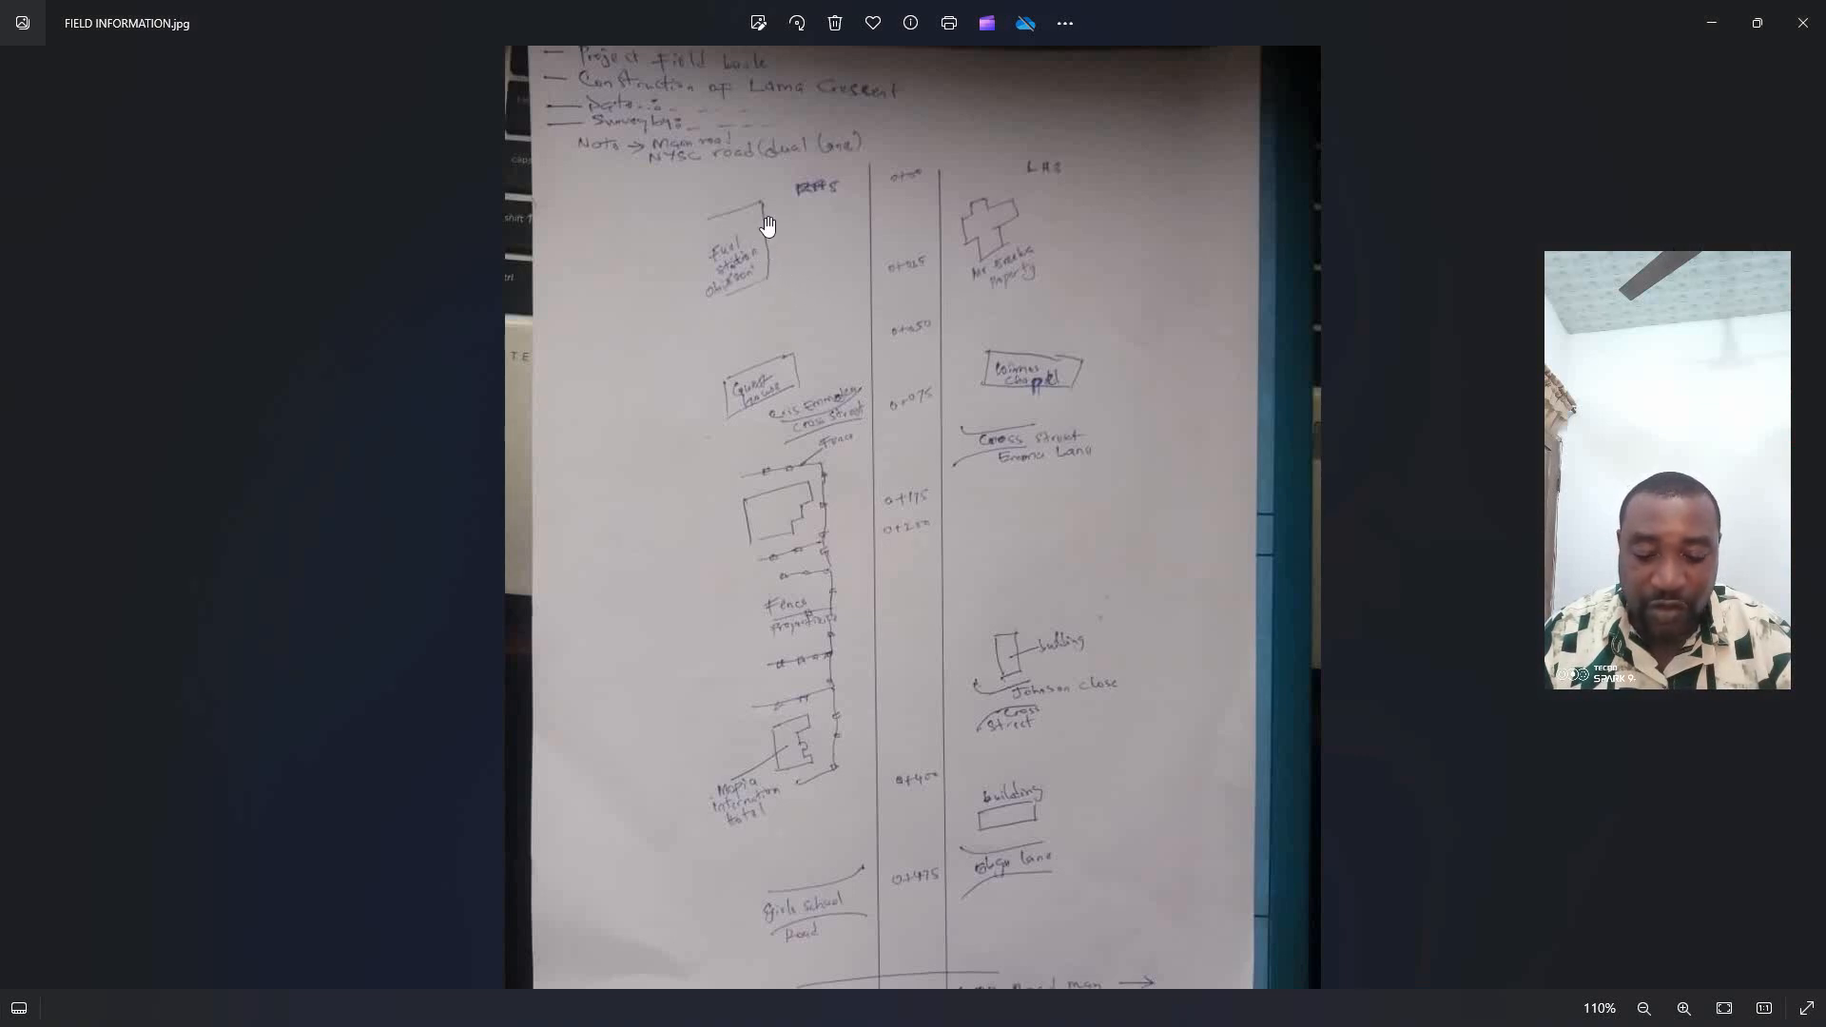
pyautogui.scroll(3, 767, 227)
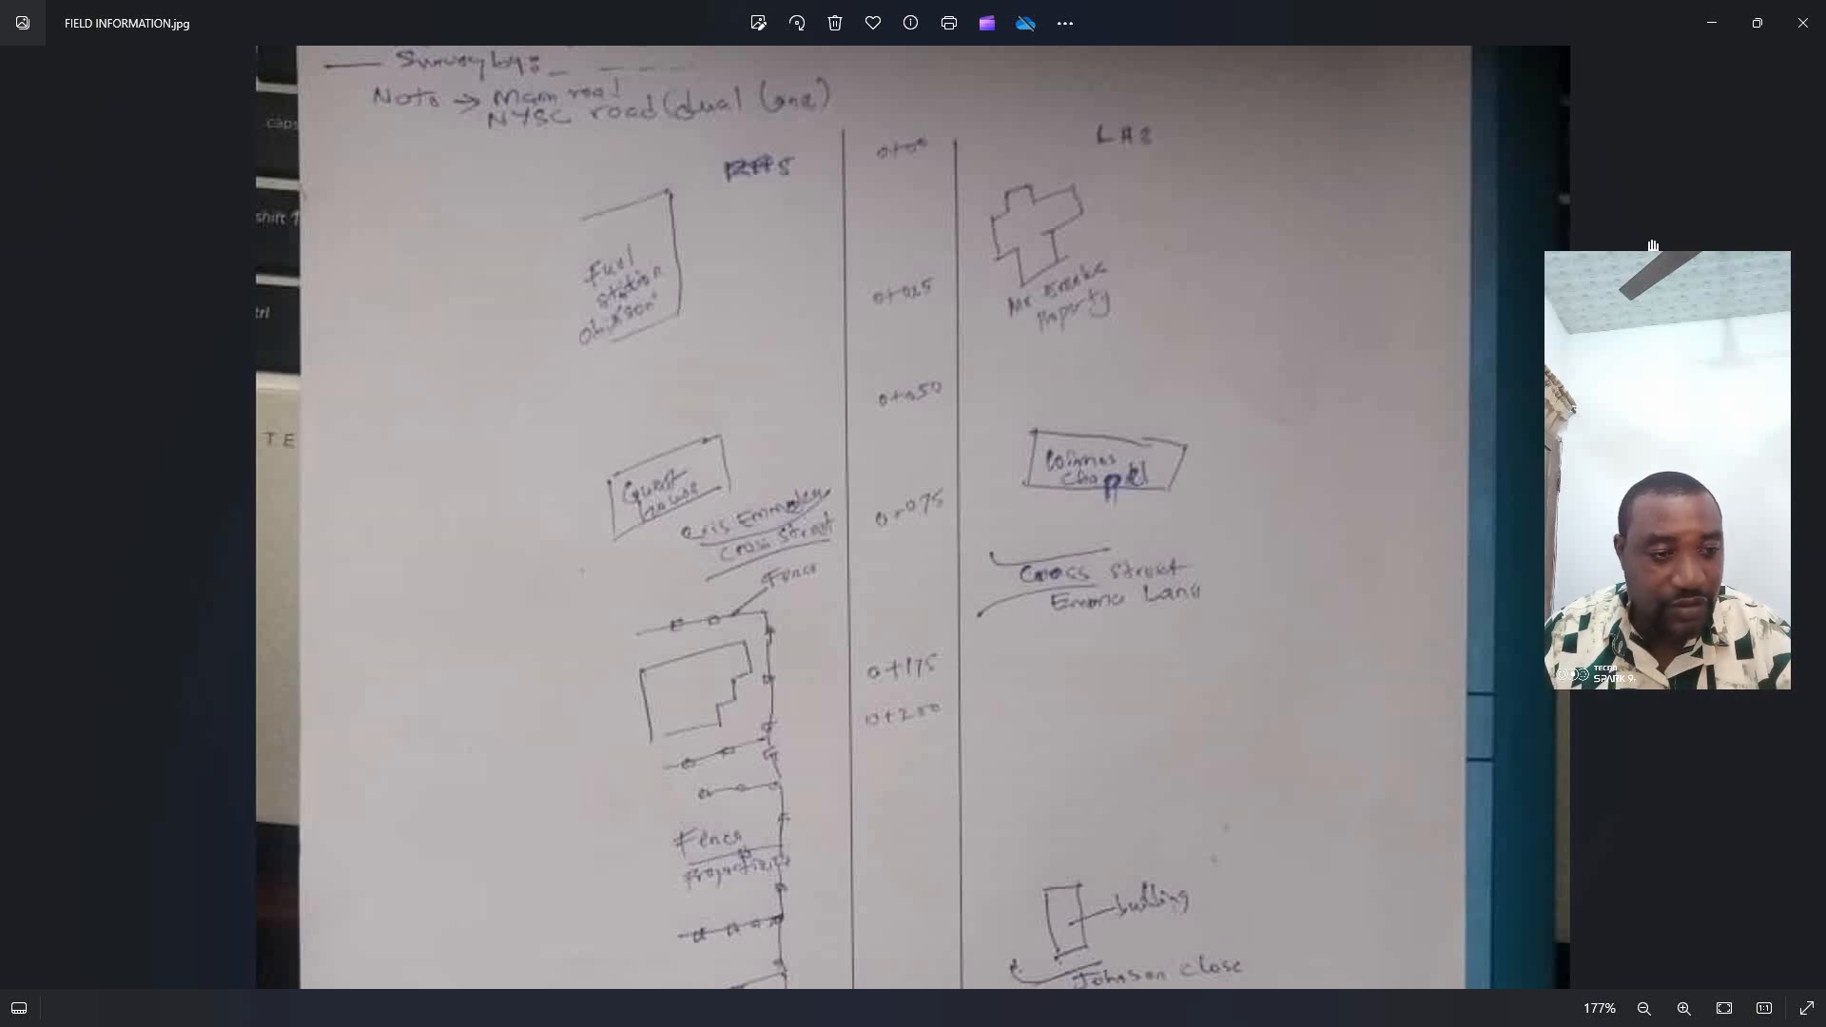
pyautogui.click(1722, 38)
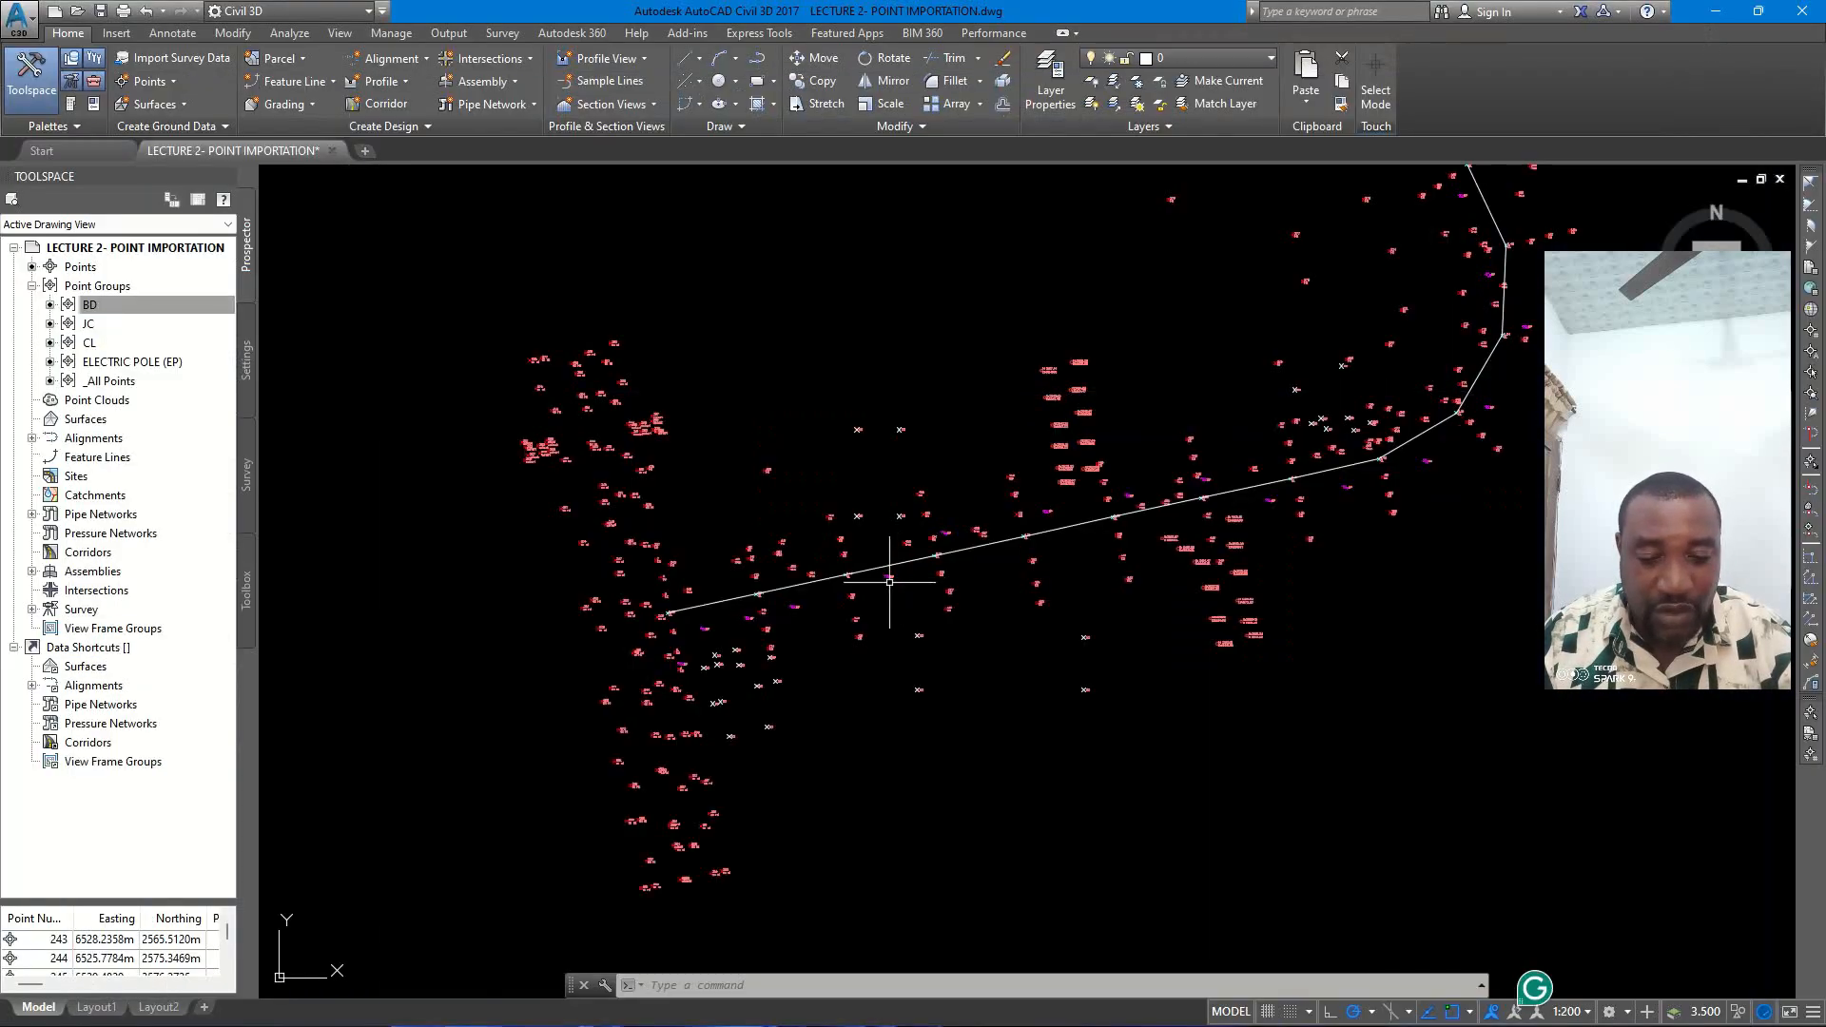
pyautogui.scroll(4, 859, 525)
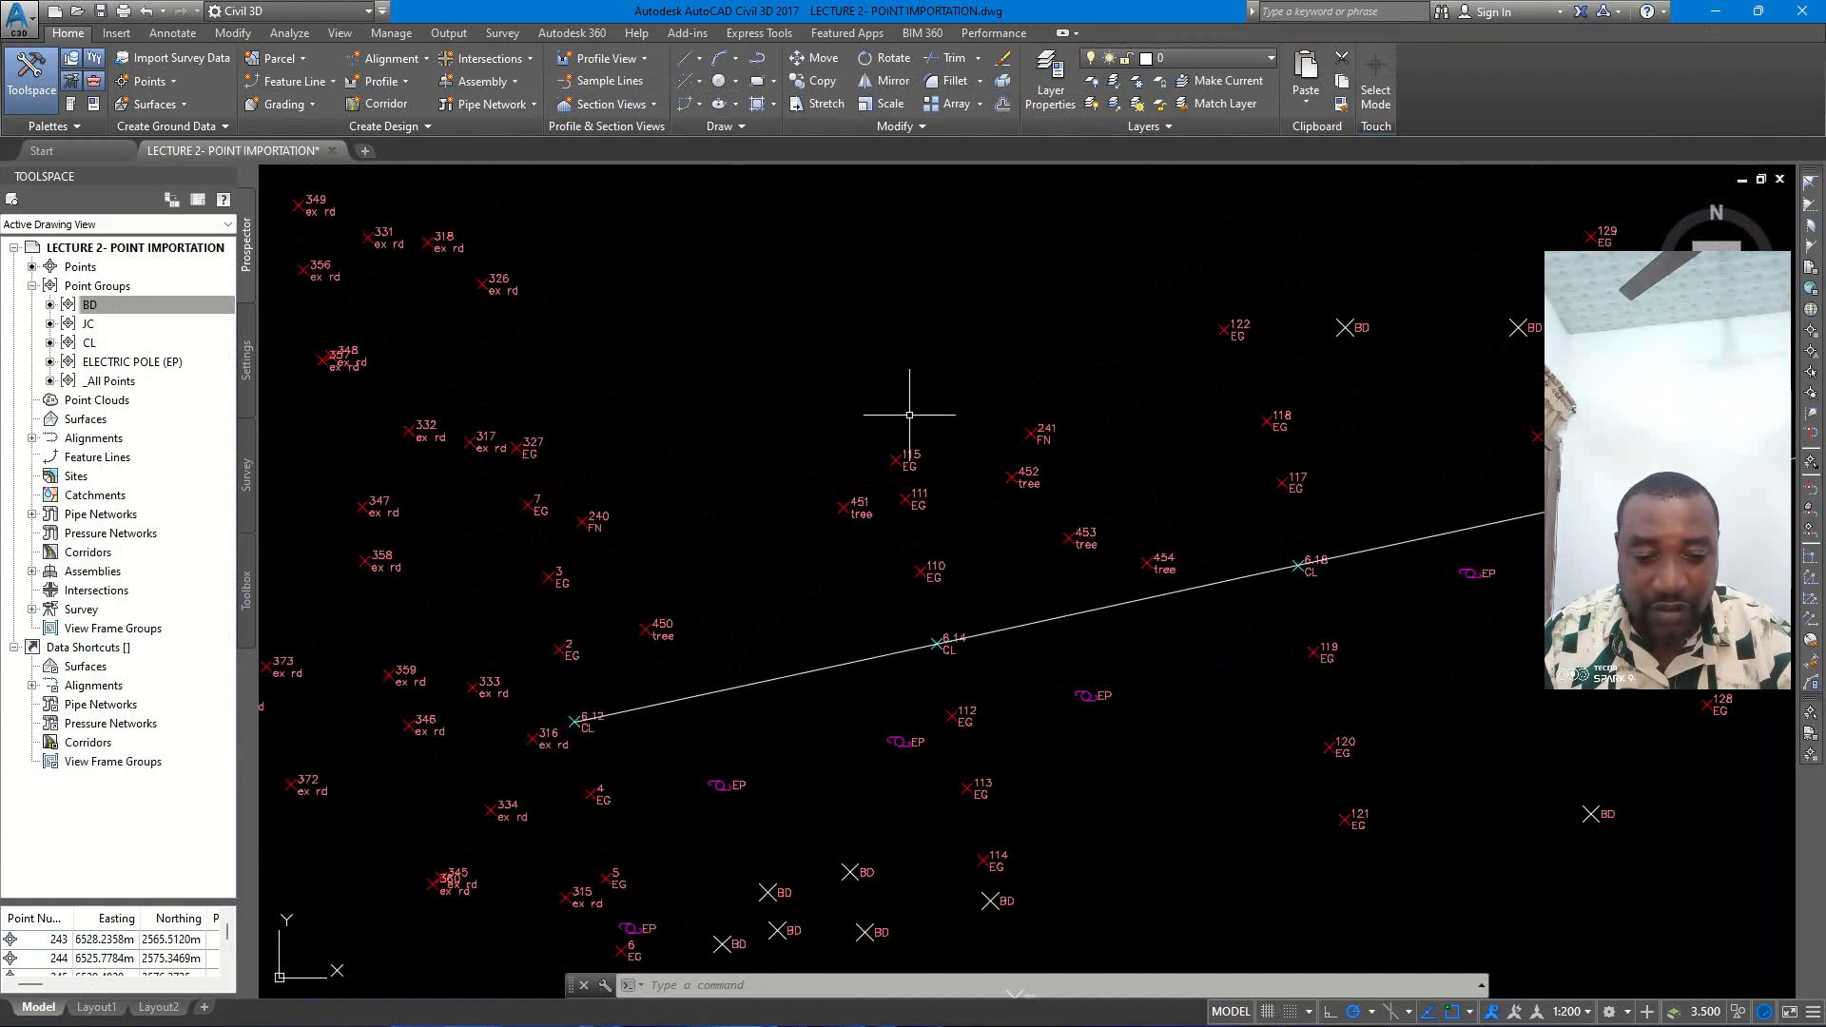
pyautogui.scroll(-3, 802, 447)
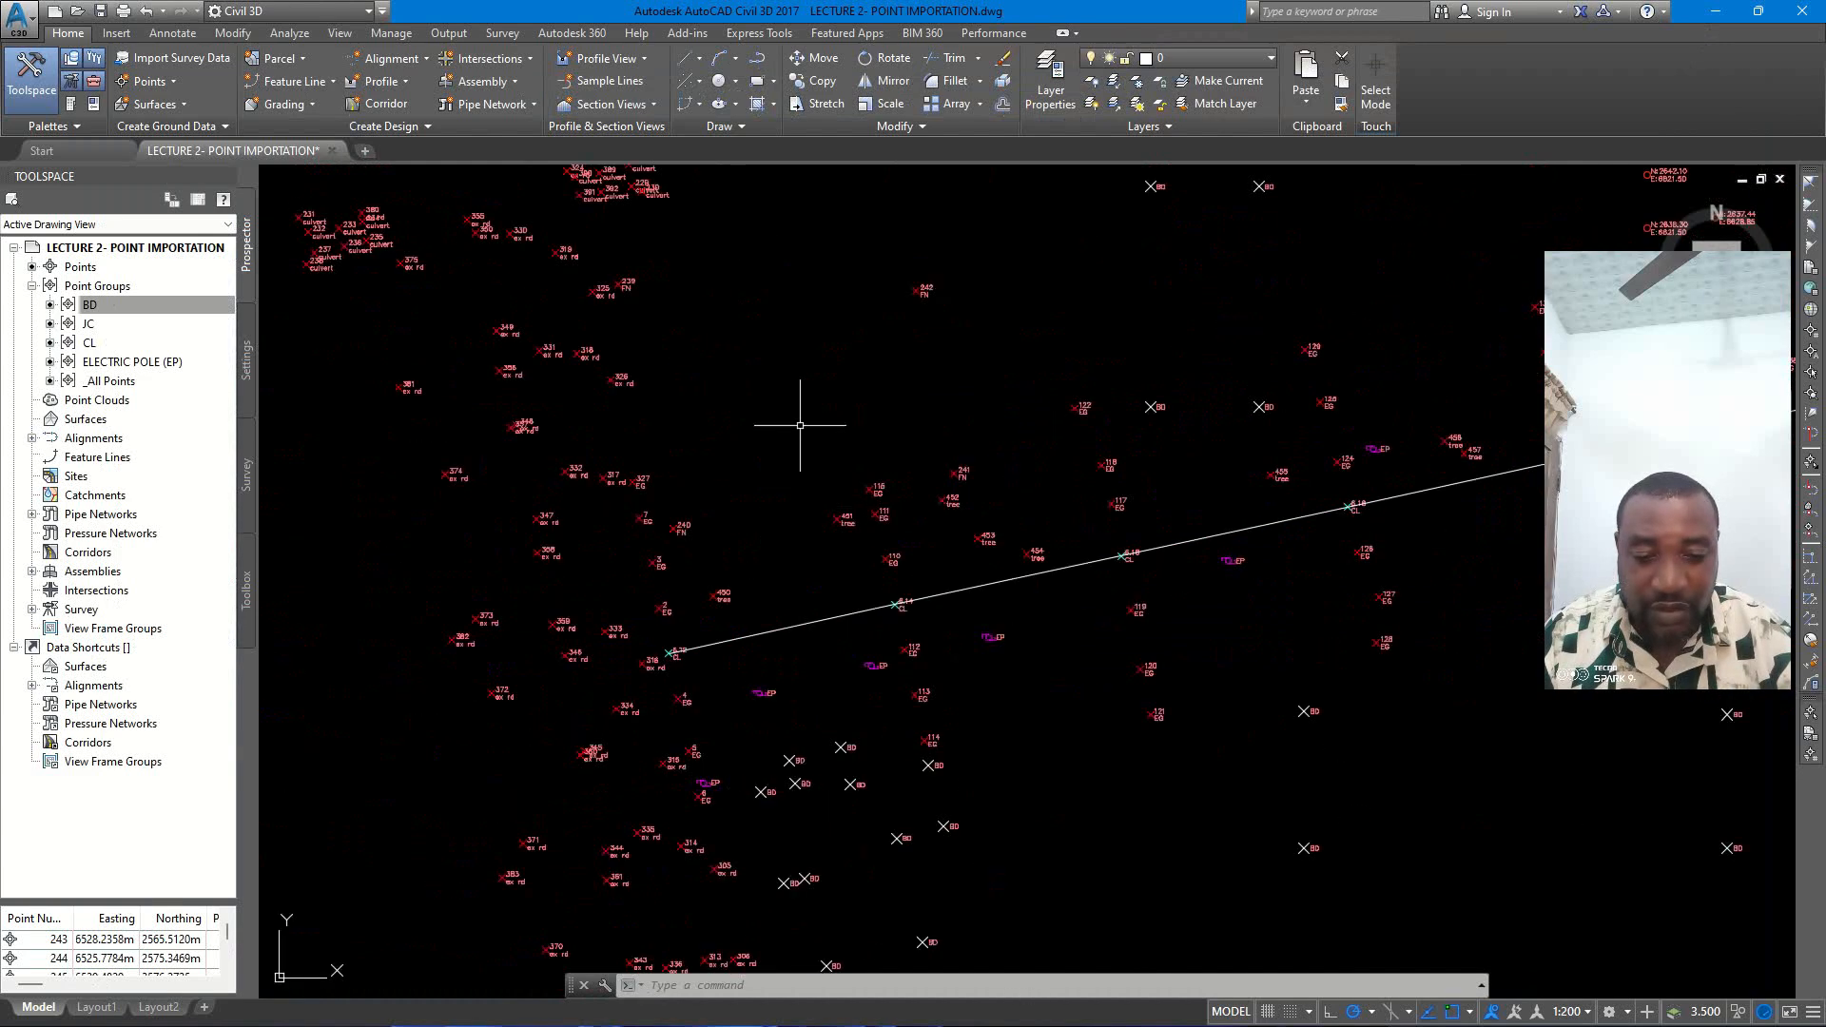
pyautogui.scroll(2, 786, 451)
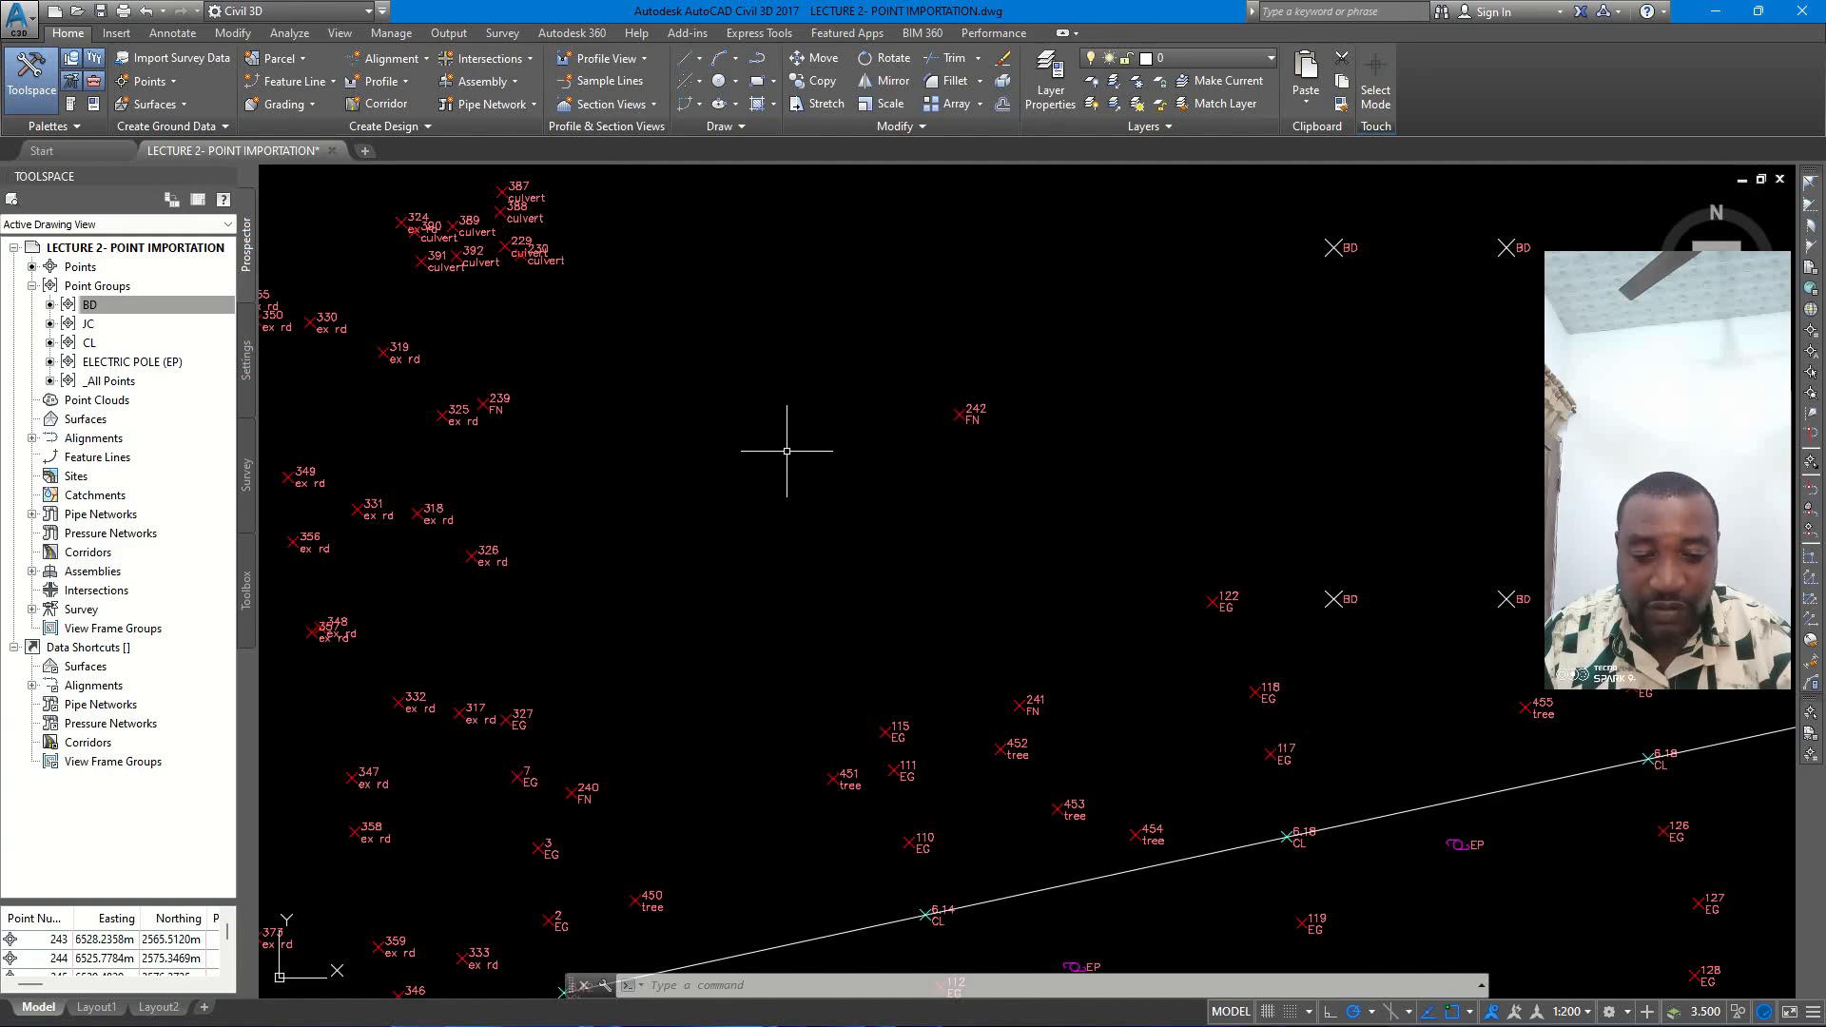
pyautogui.moveTo(787, 451); pyautogui.dragTo(913, 382, button='middle')
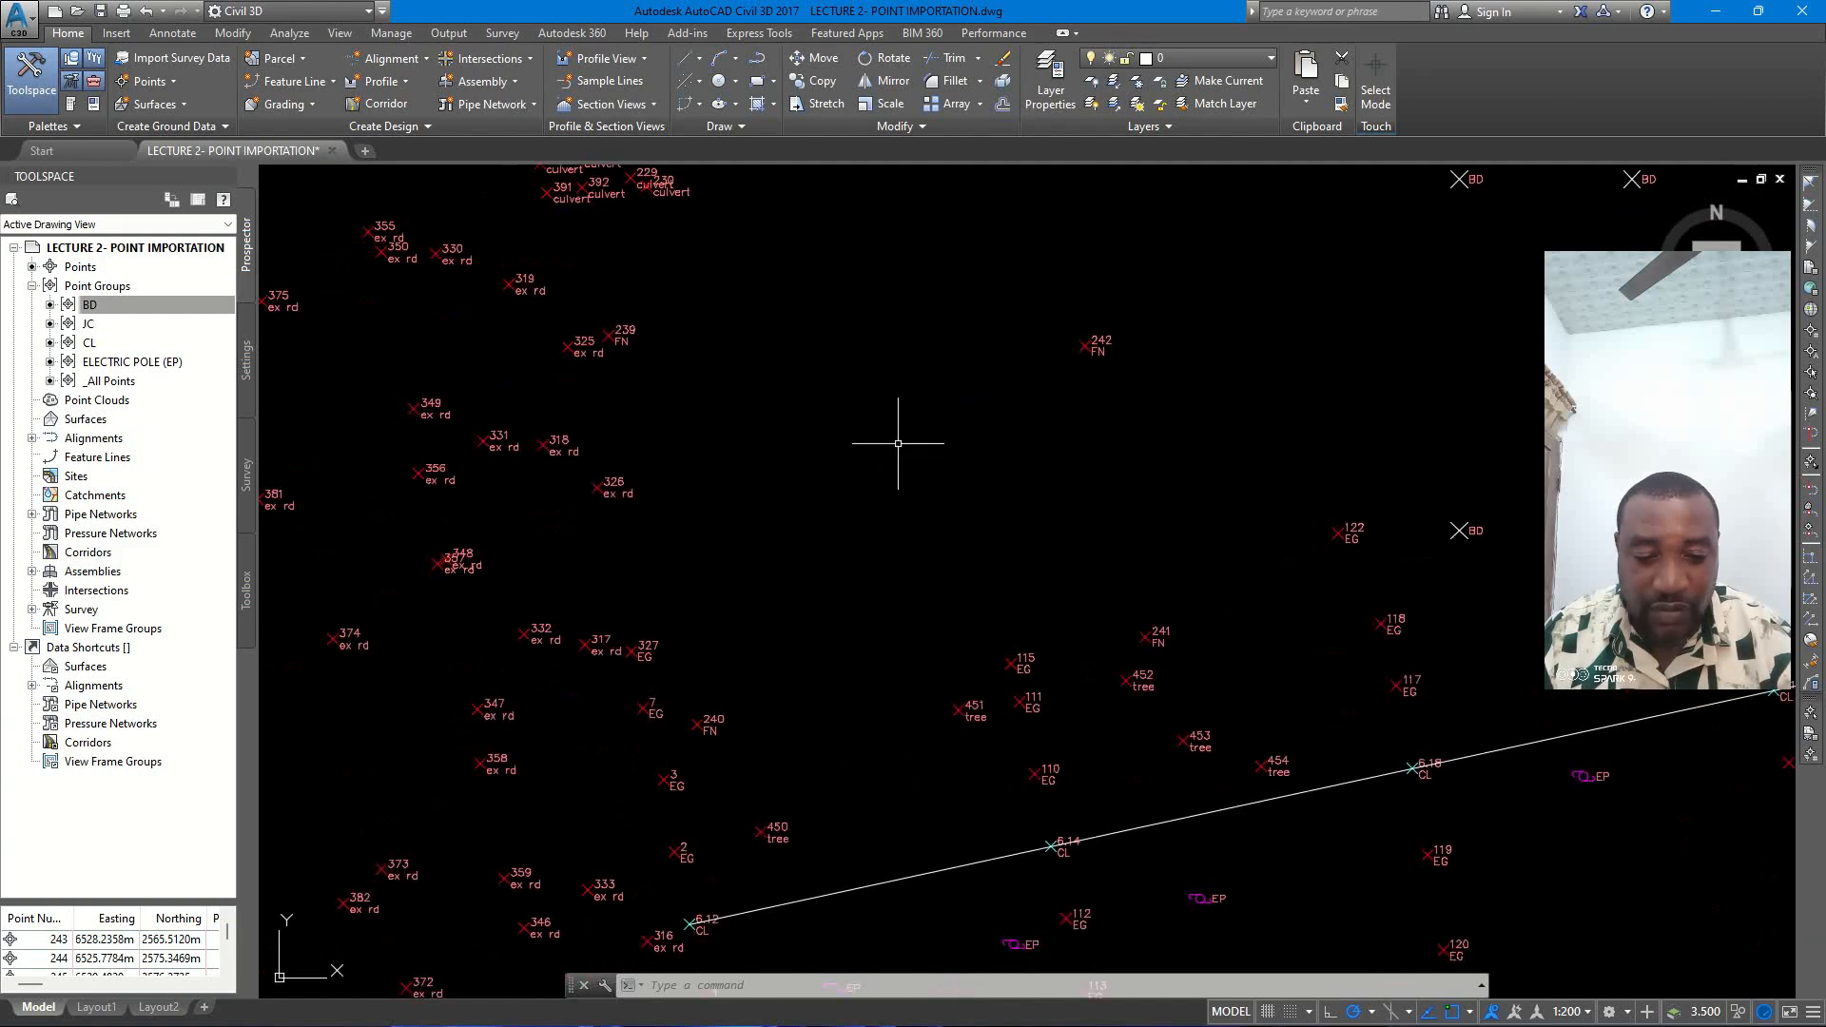
pyautogui.scroll(-2, 941, 461)
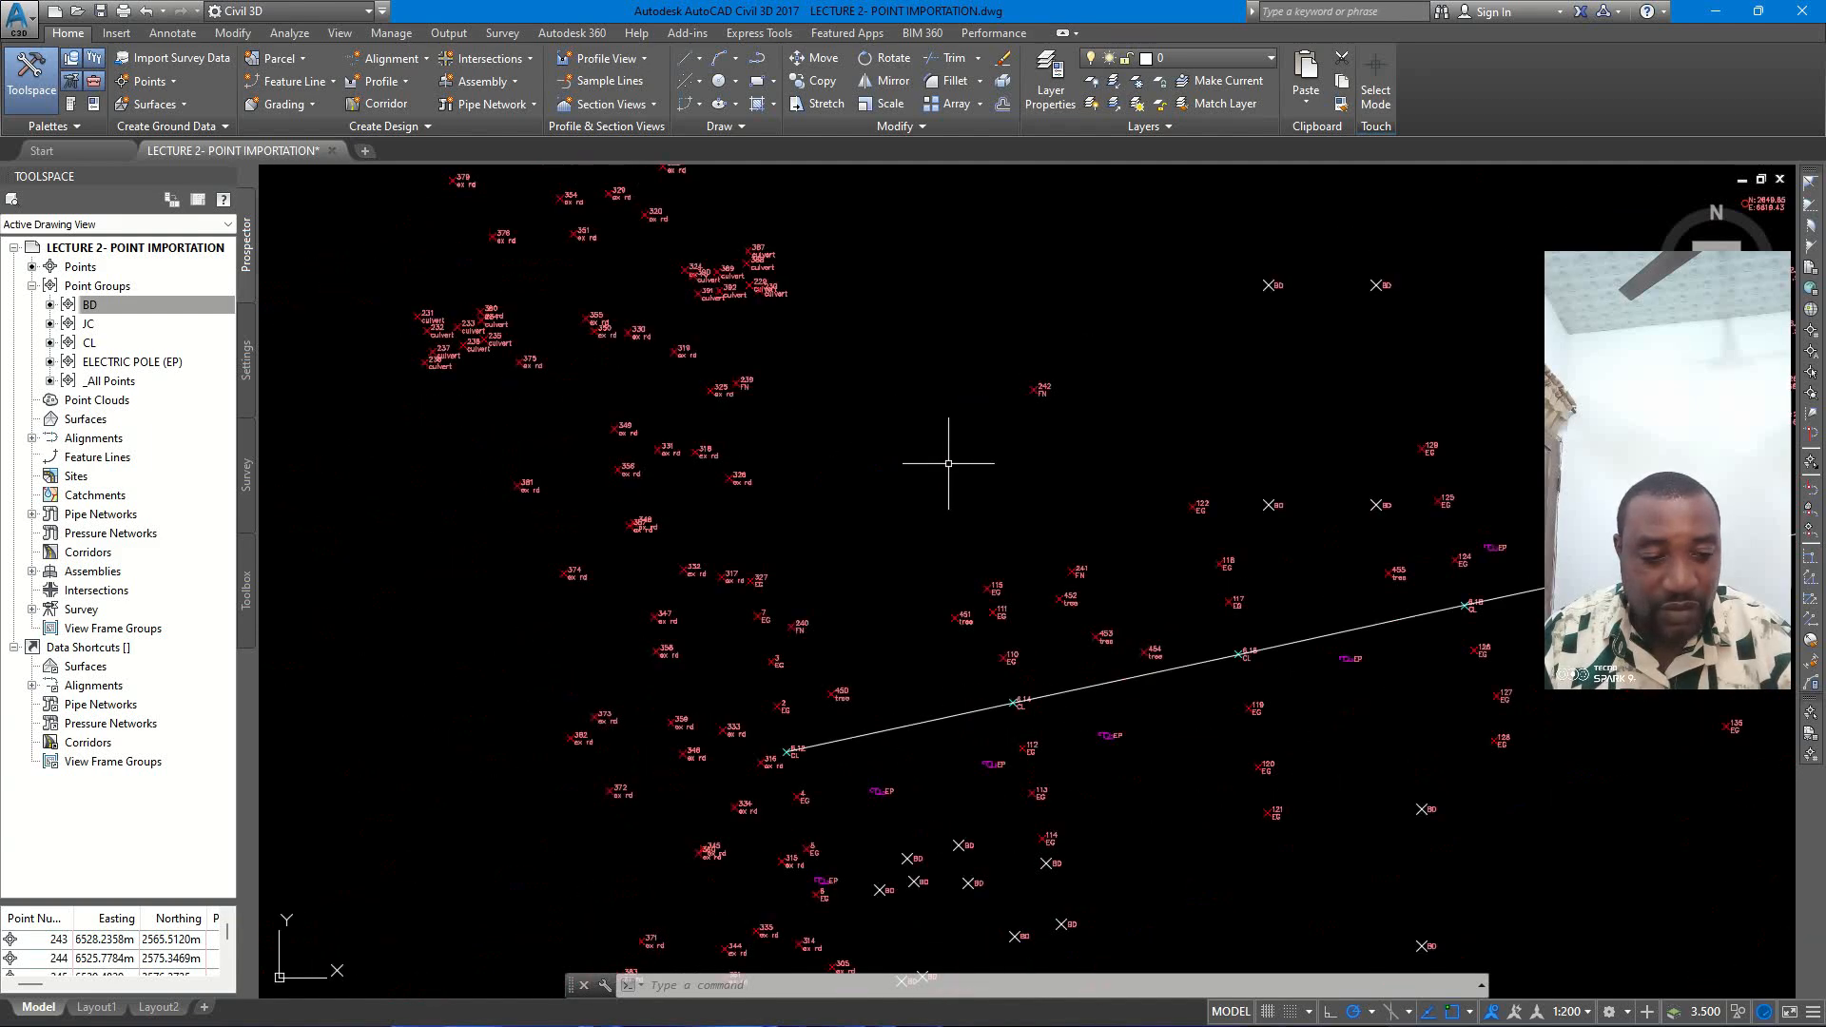
pyautogui.moveTo(1105, 1018)
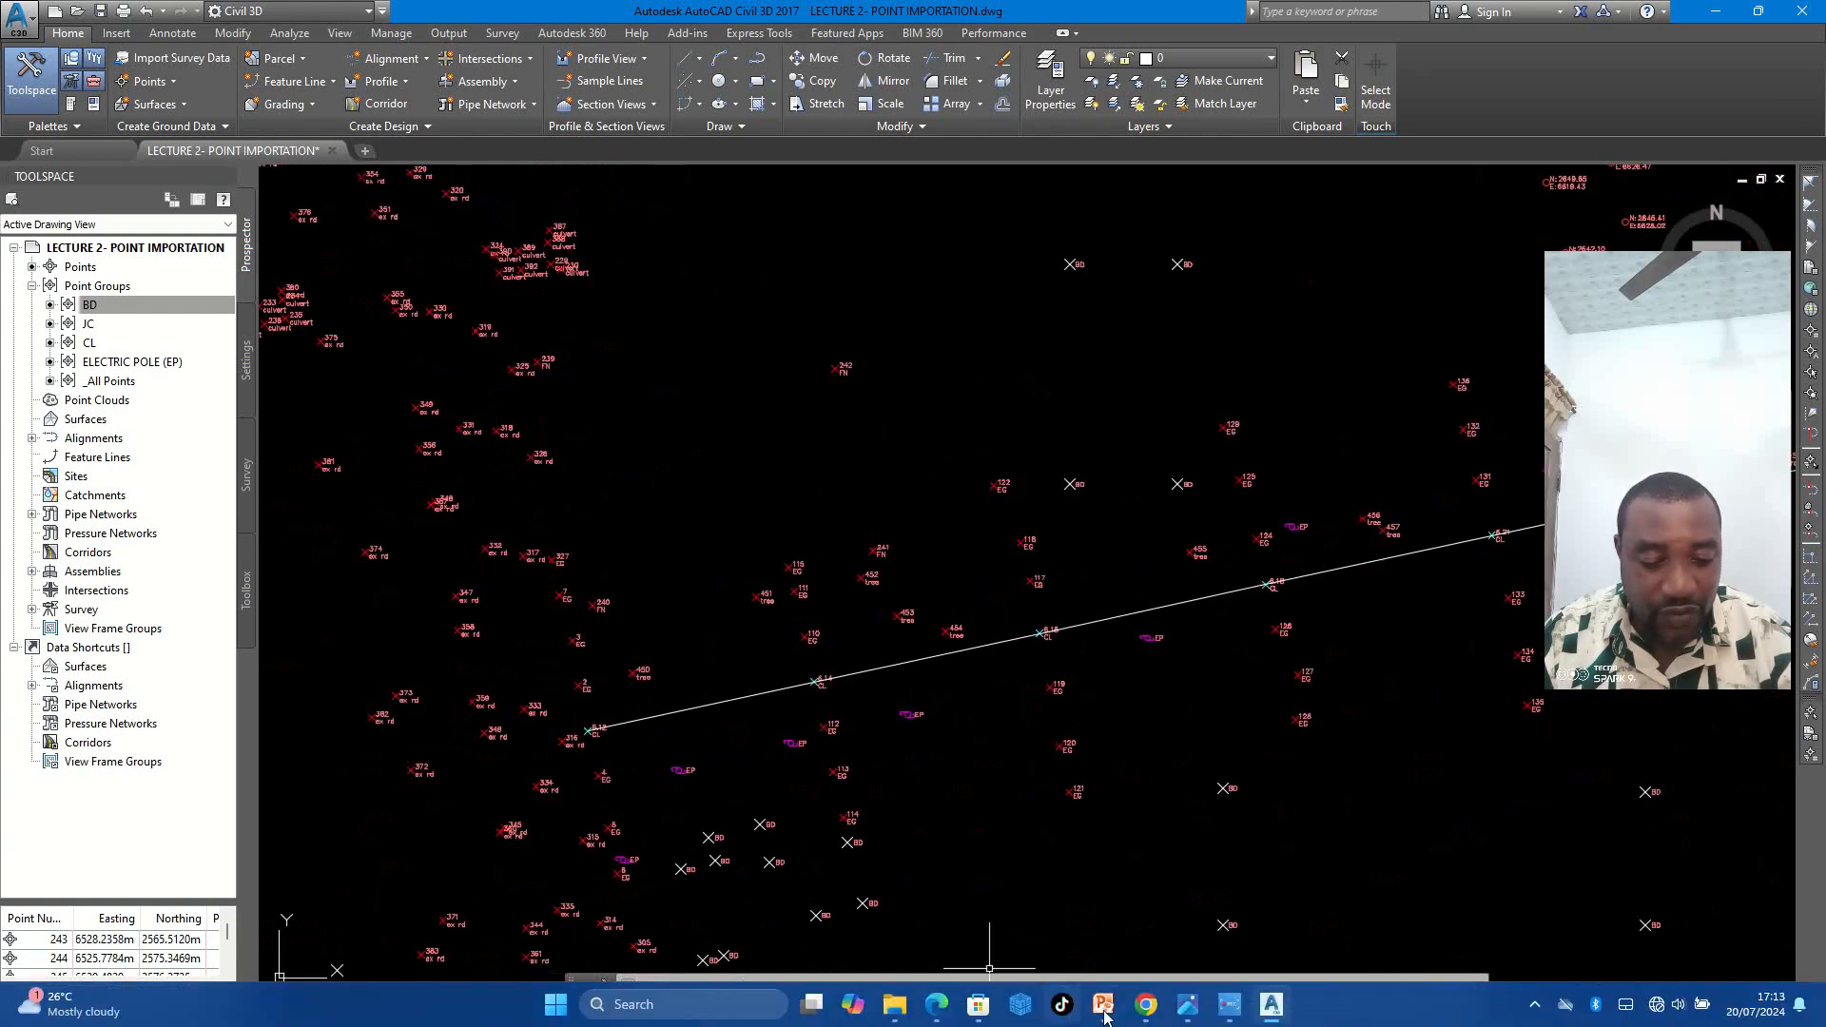
pyautogui.moveTo(1182, 998)
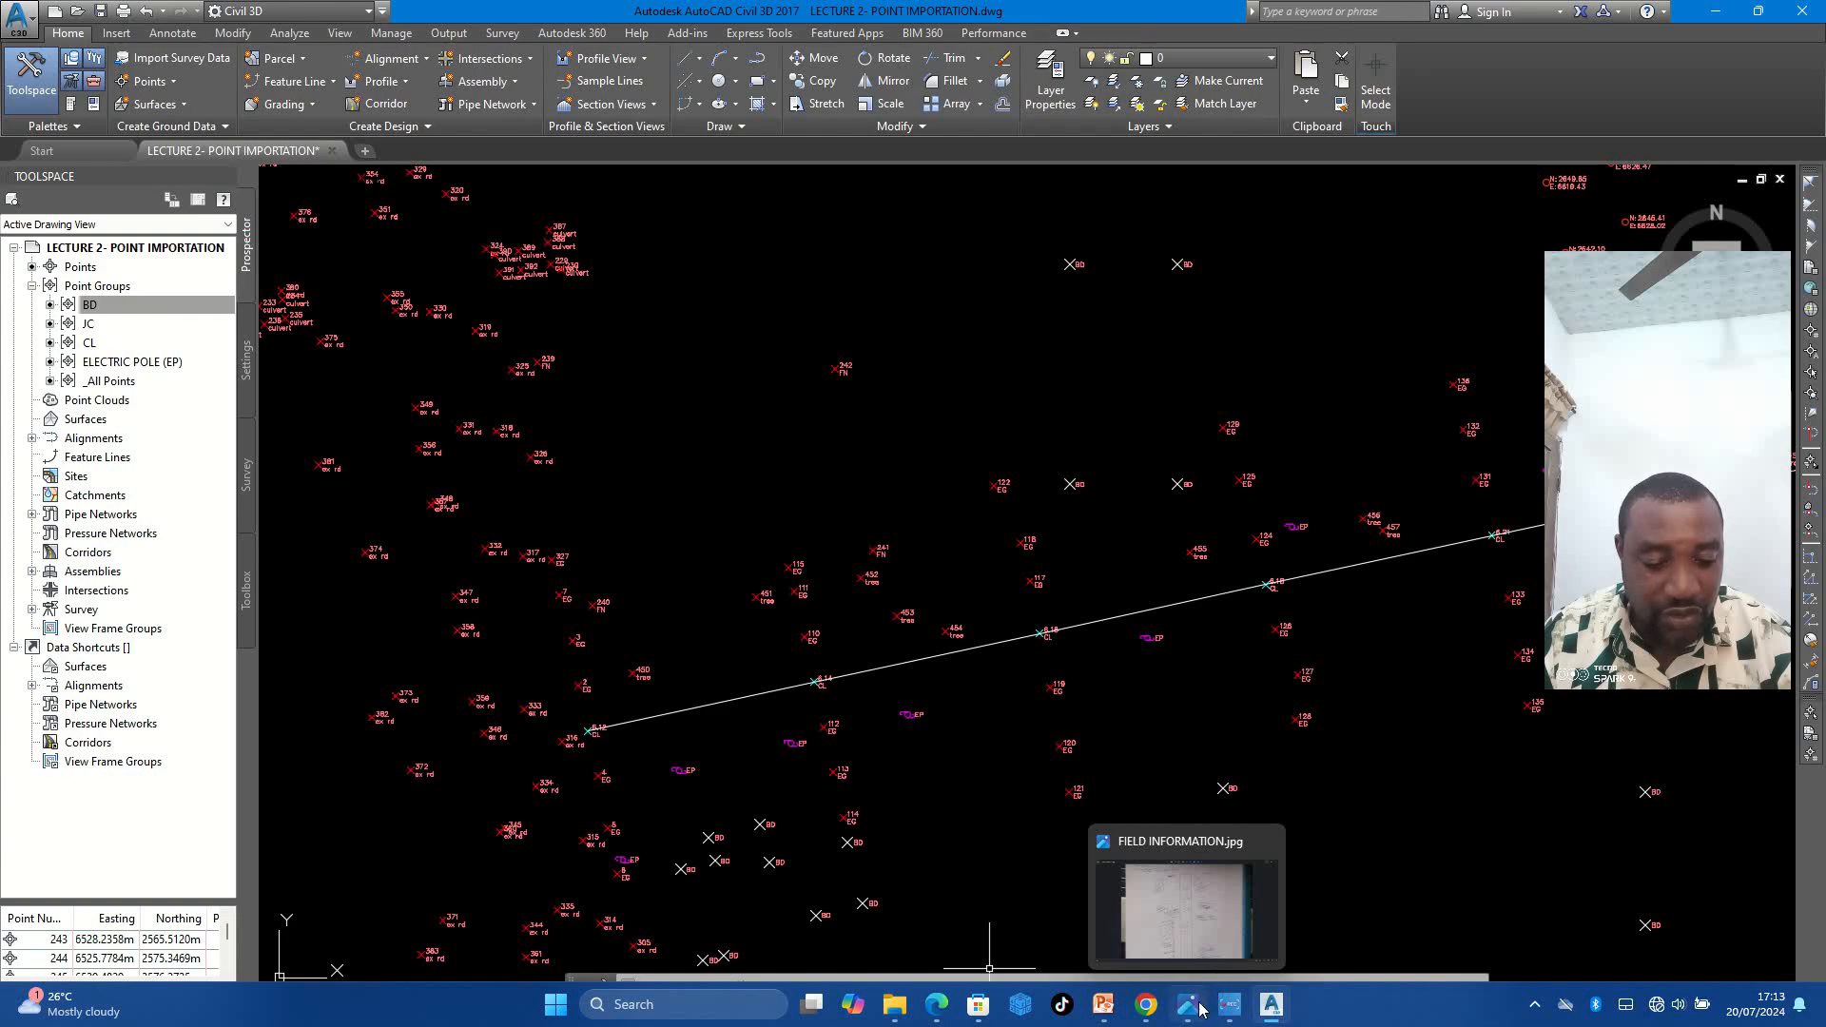
pyautogui.click(1141, 837)
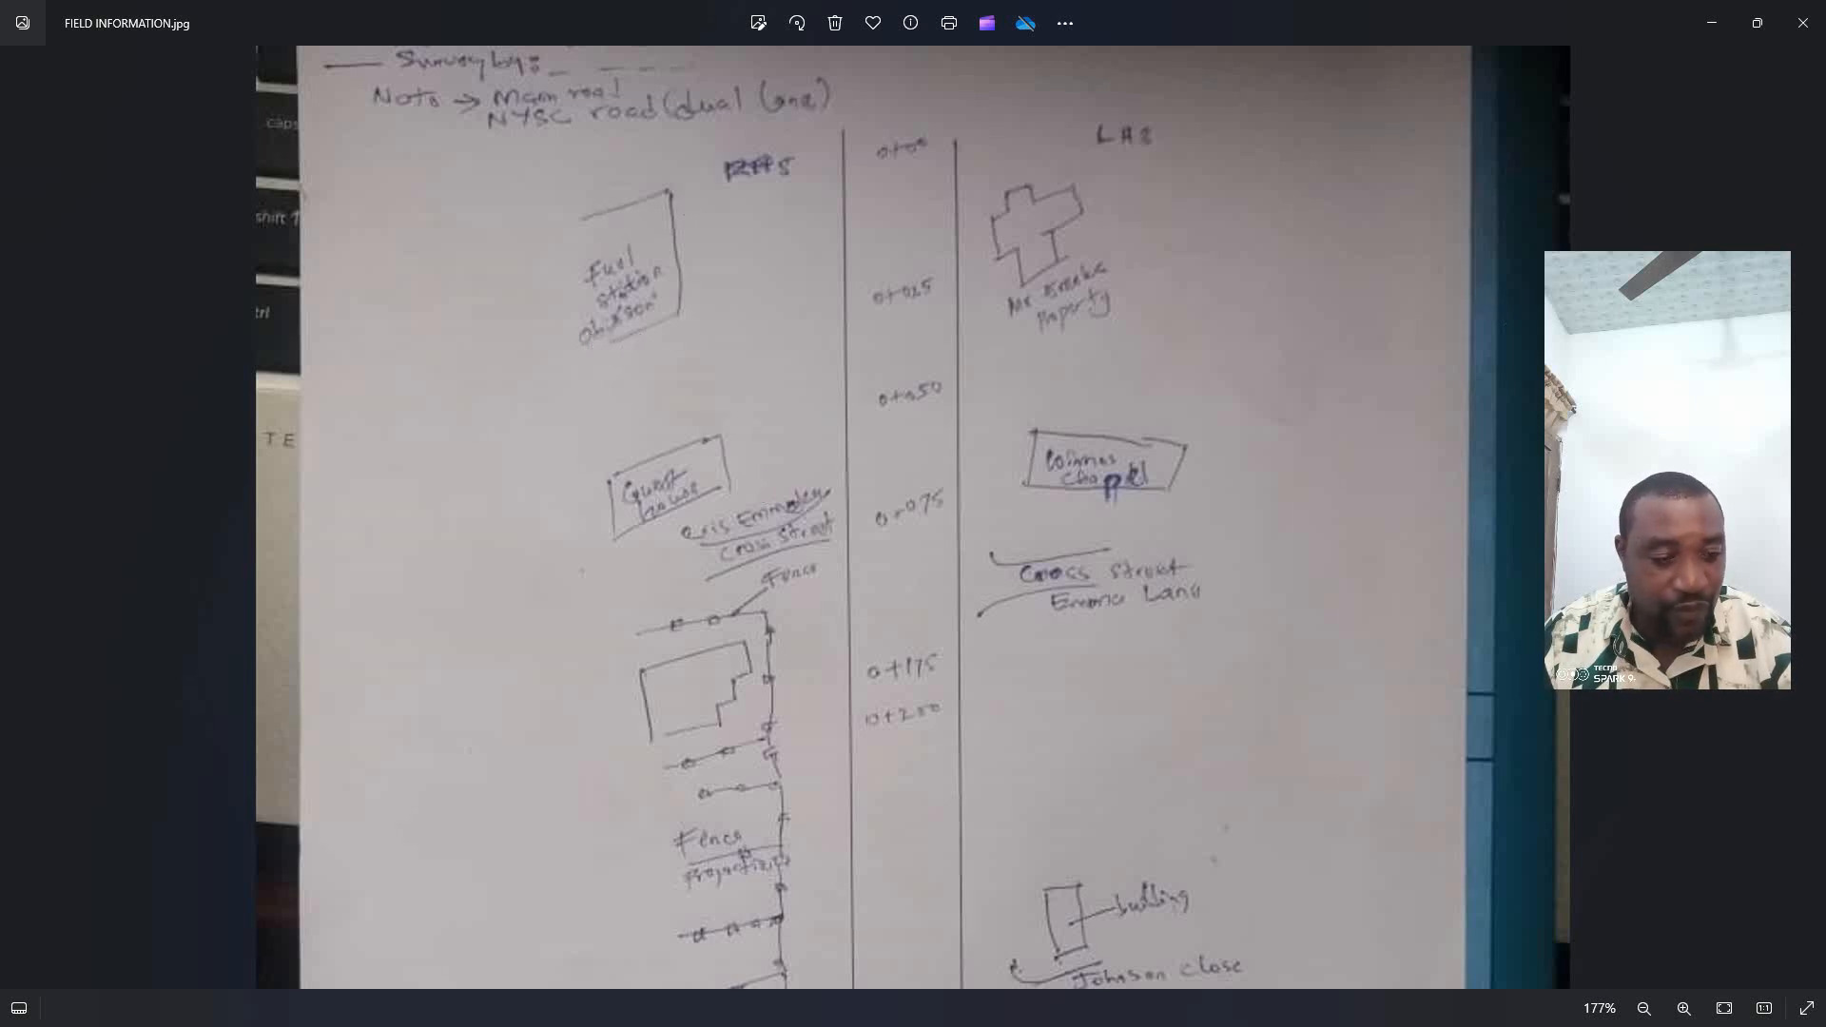
pyautogui.click(1711, 21)
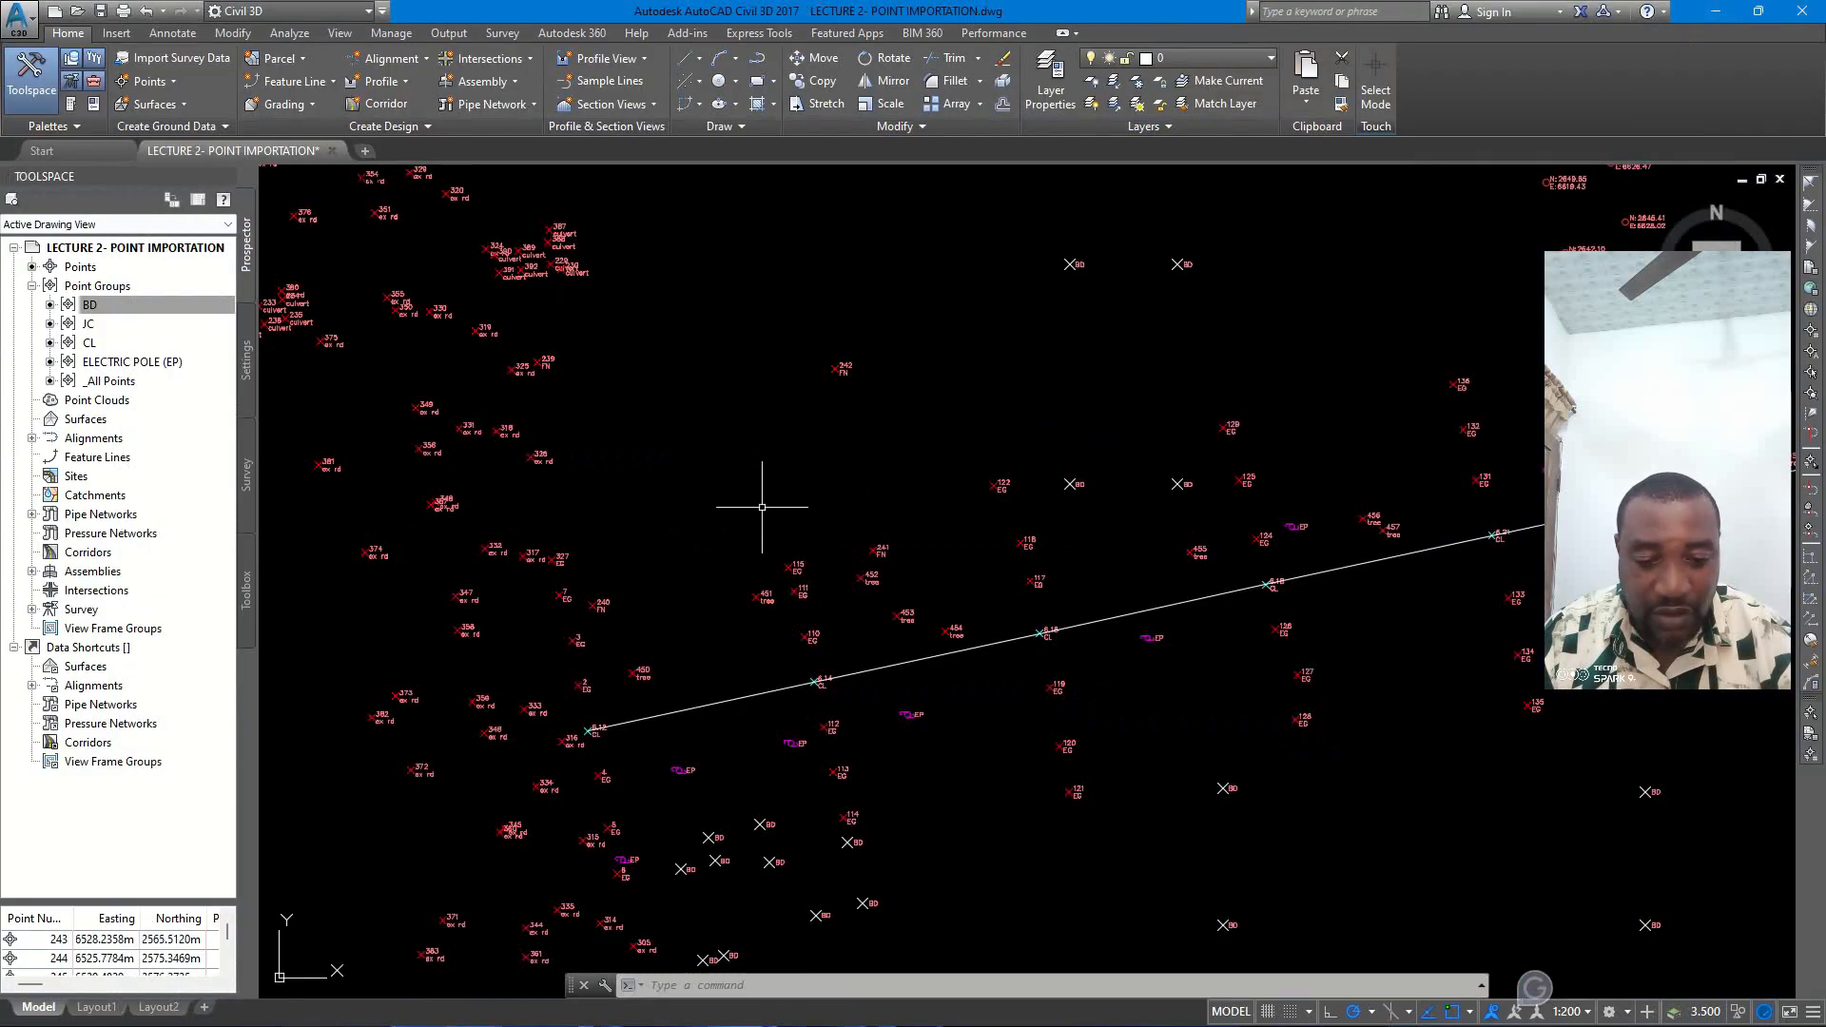
# - Draw the three-sided fuel station boundary with connected lines through FN points 242, 241, 240 and 239
pyautogui.scroll(2, 770, 433)
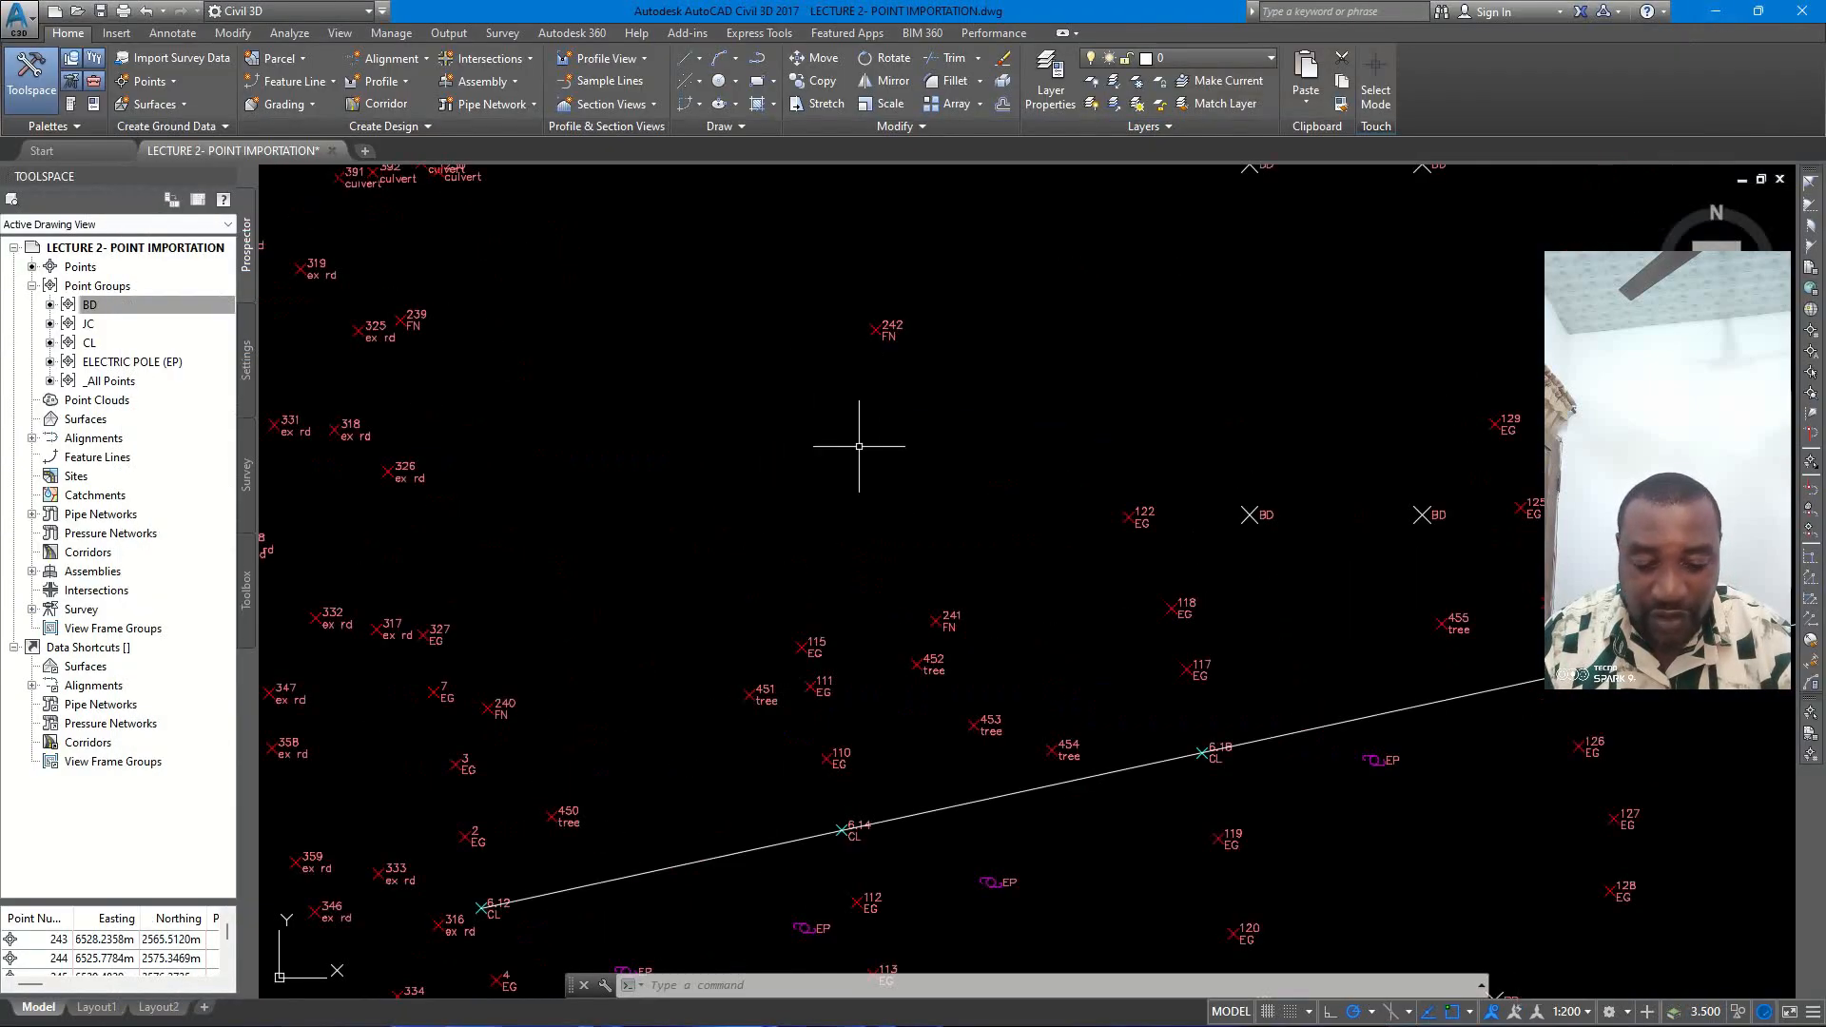
pyautogui.write('l')
pyautogui.press('Return')
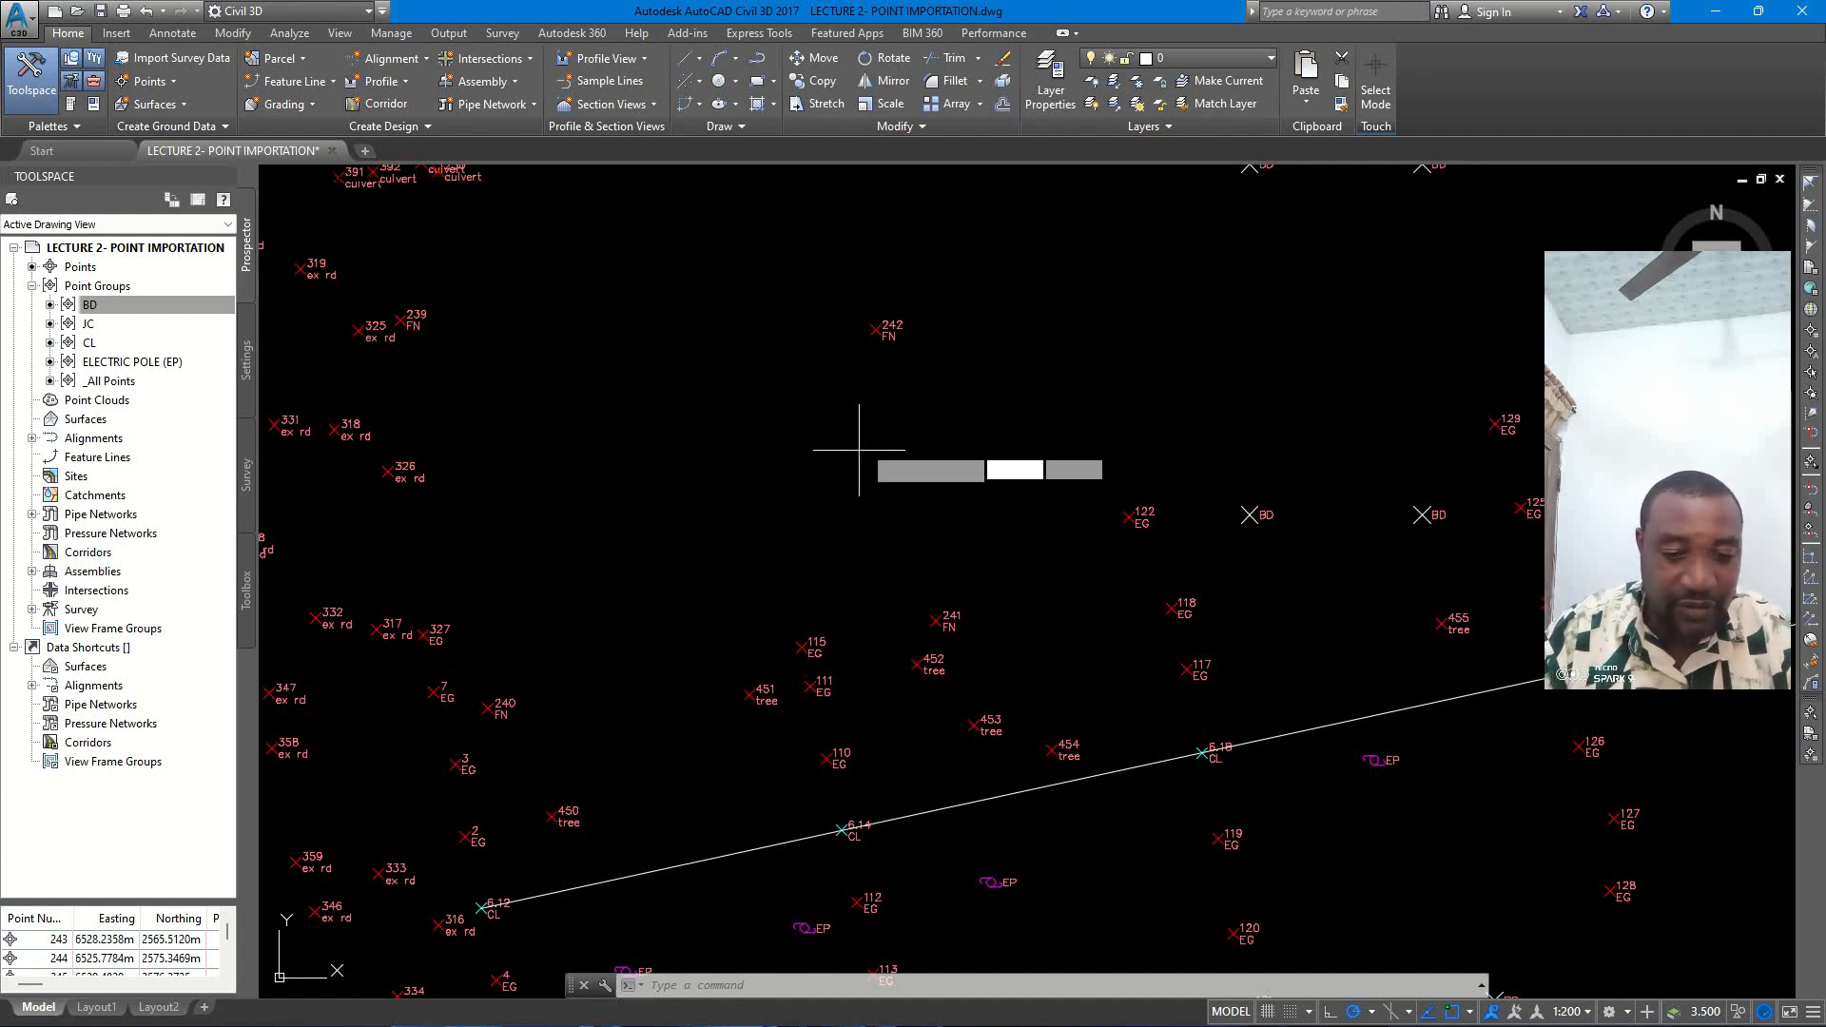
pyautogui.click(875, 330)
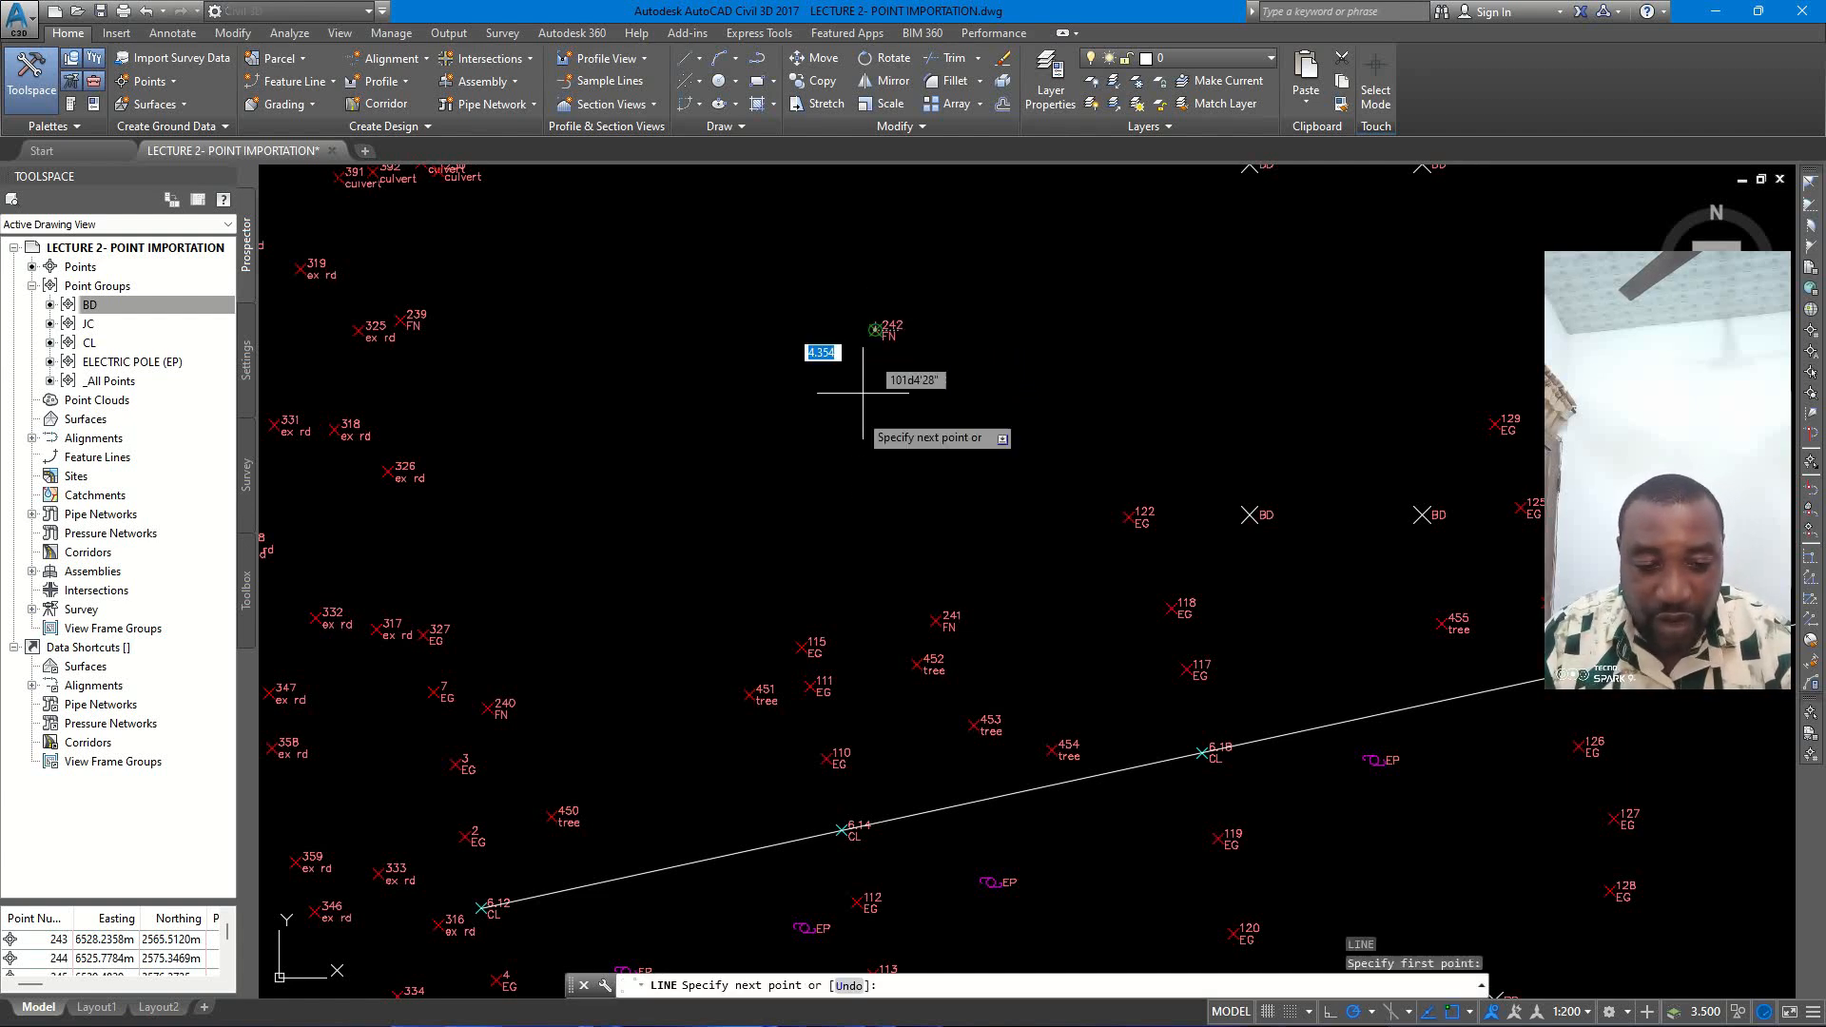
pyautogui.scroll(4, 884, 604)
pyautogui.click(1018, 643)
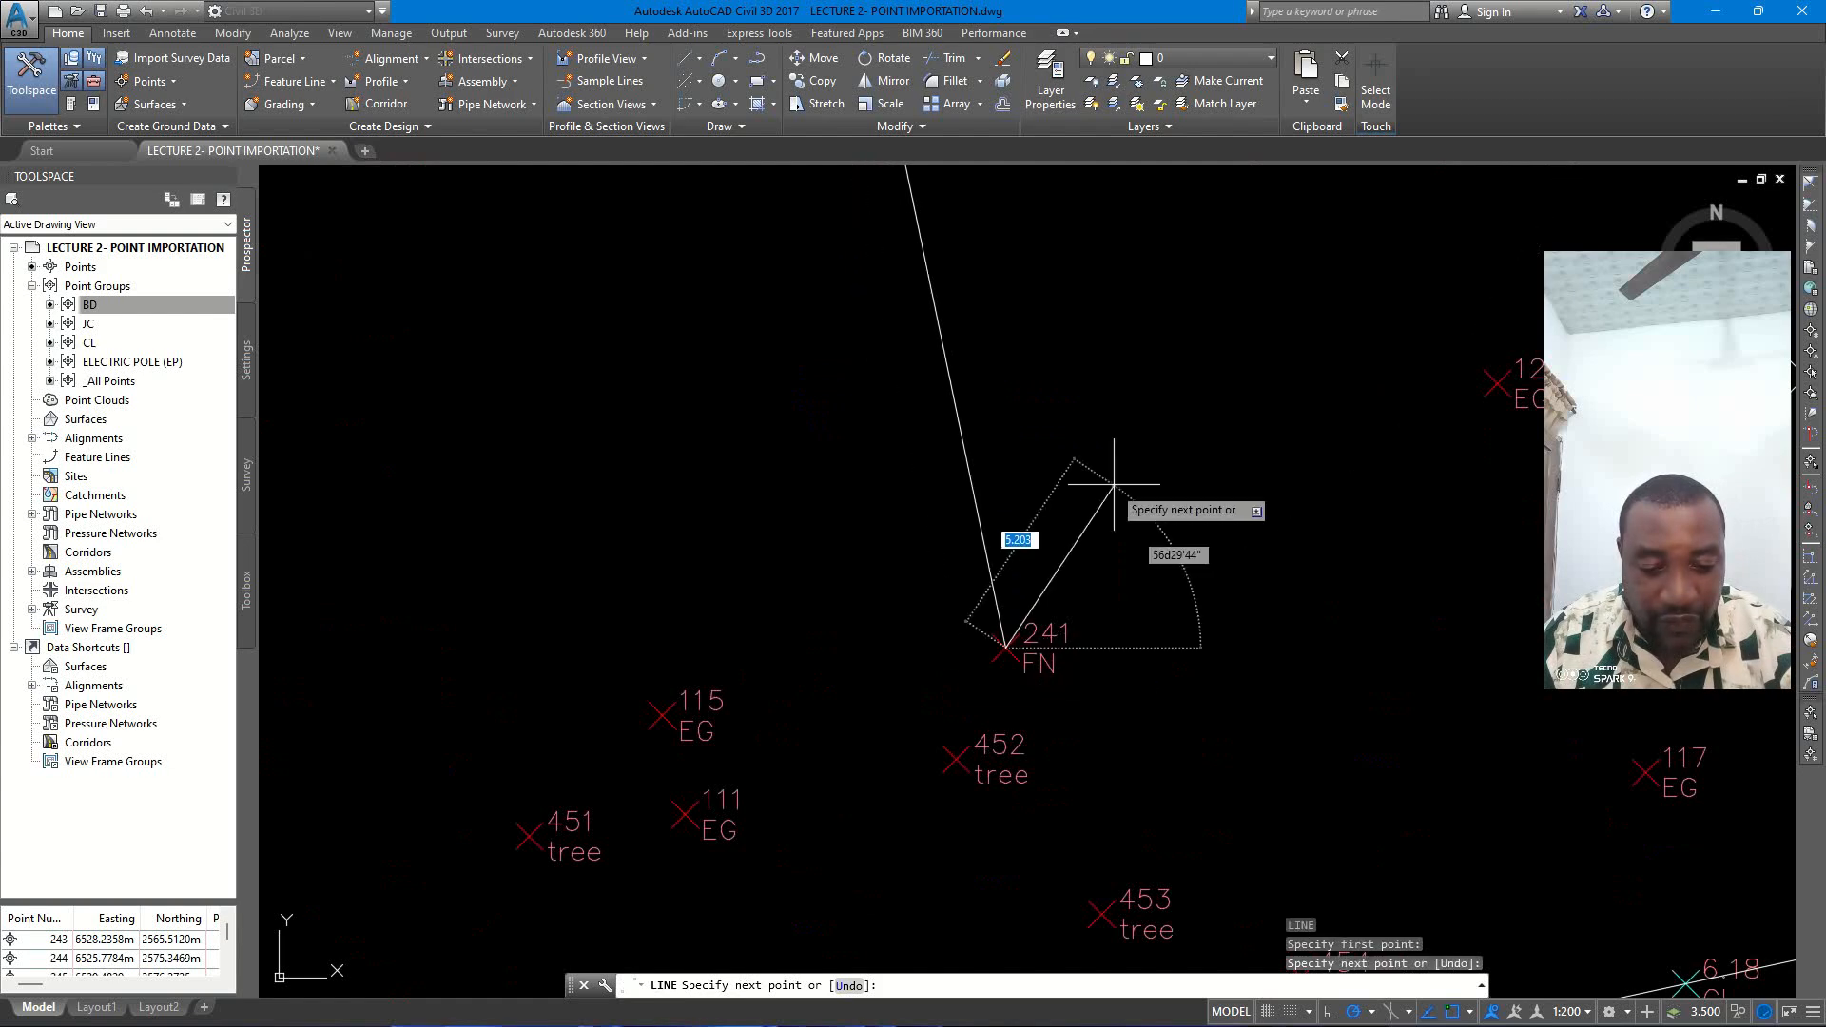
pyautogui.scroll(-4, 1141, 504)
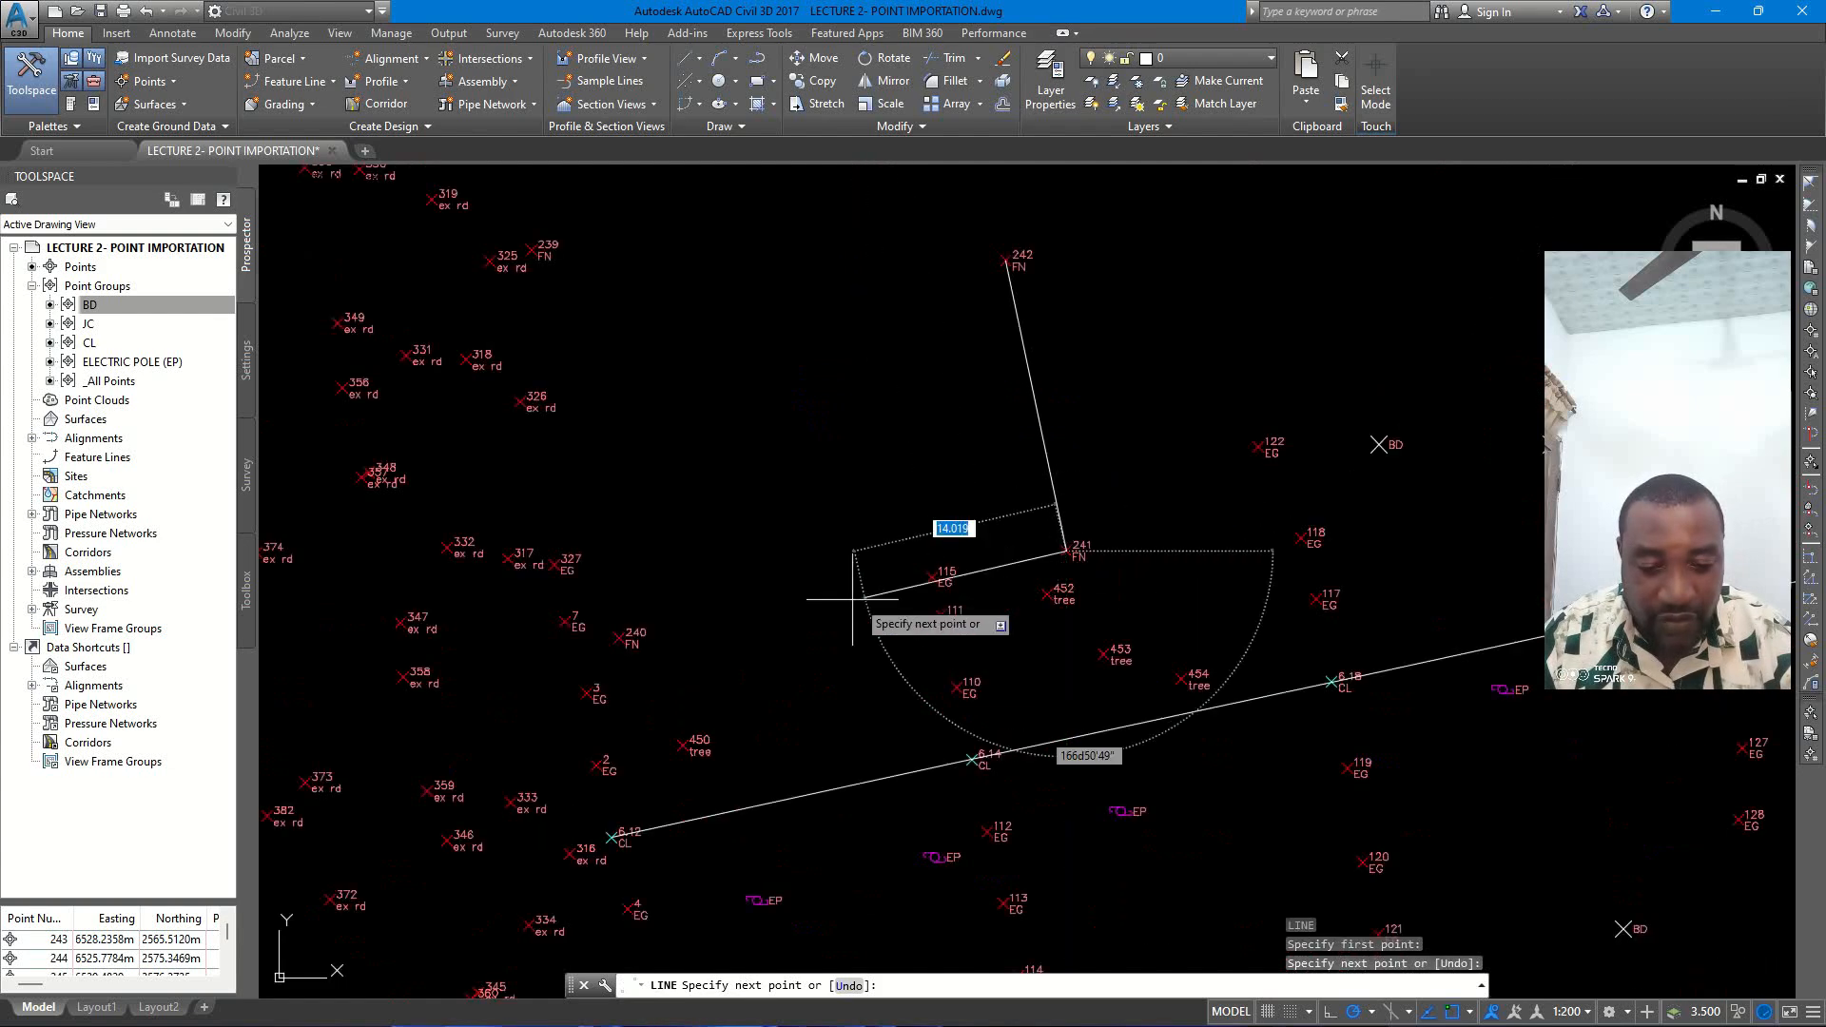
pyautogui.click(613, 638)
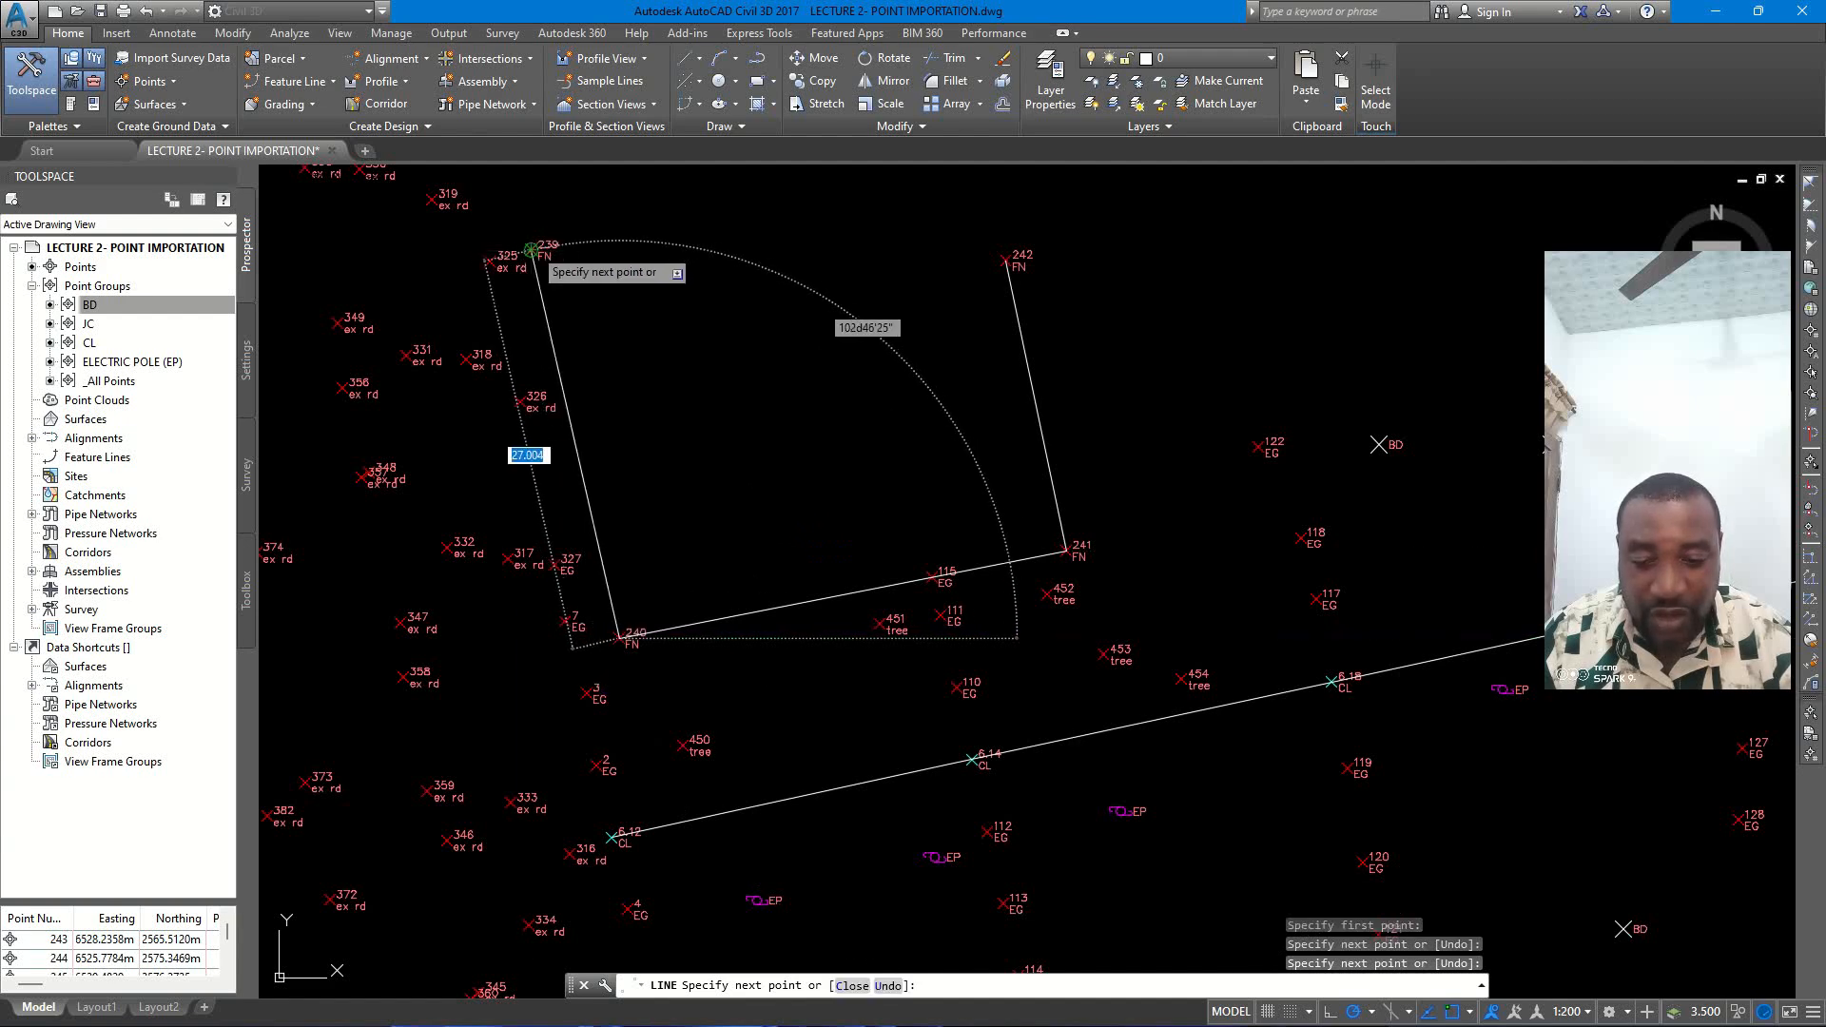
pyautogui.press('Escape')
# - Check the drawn fuel station boundary against the field sketch in FIELD INFORMATION.jpg
pyautogui.scroll(-4, 827, 590)
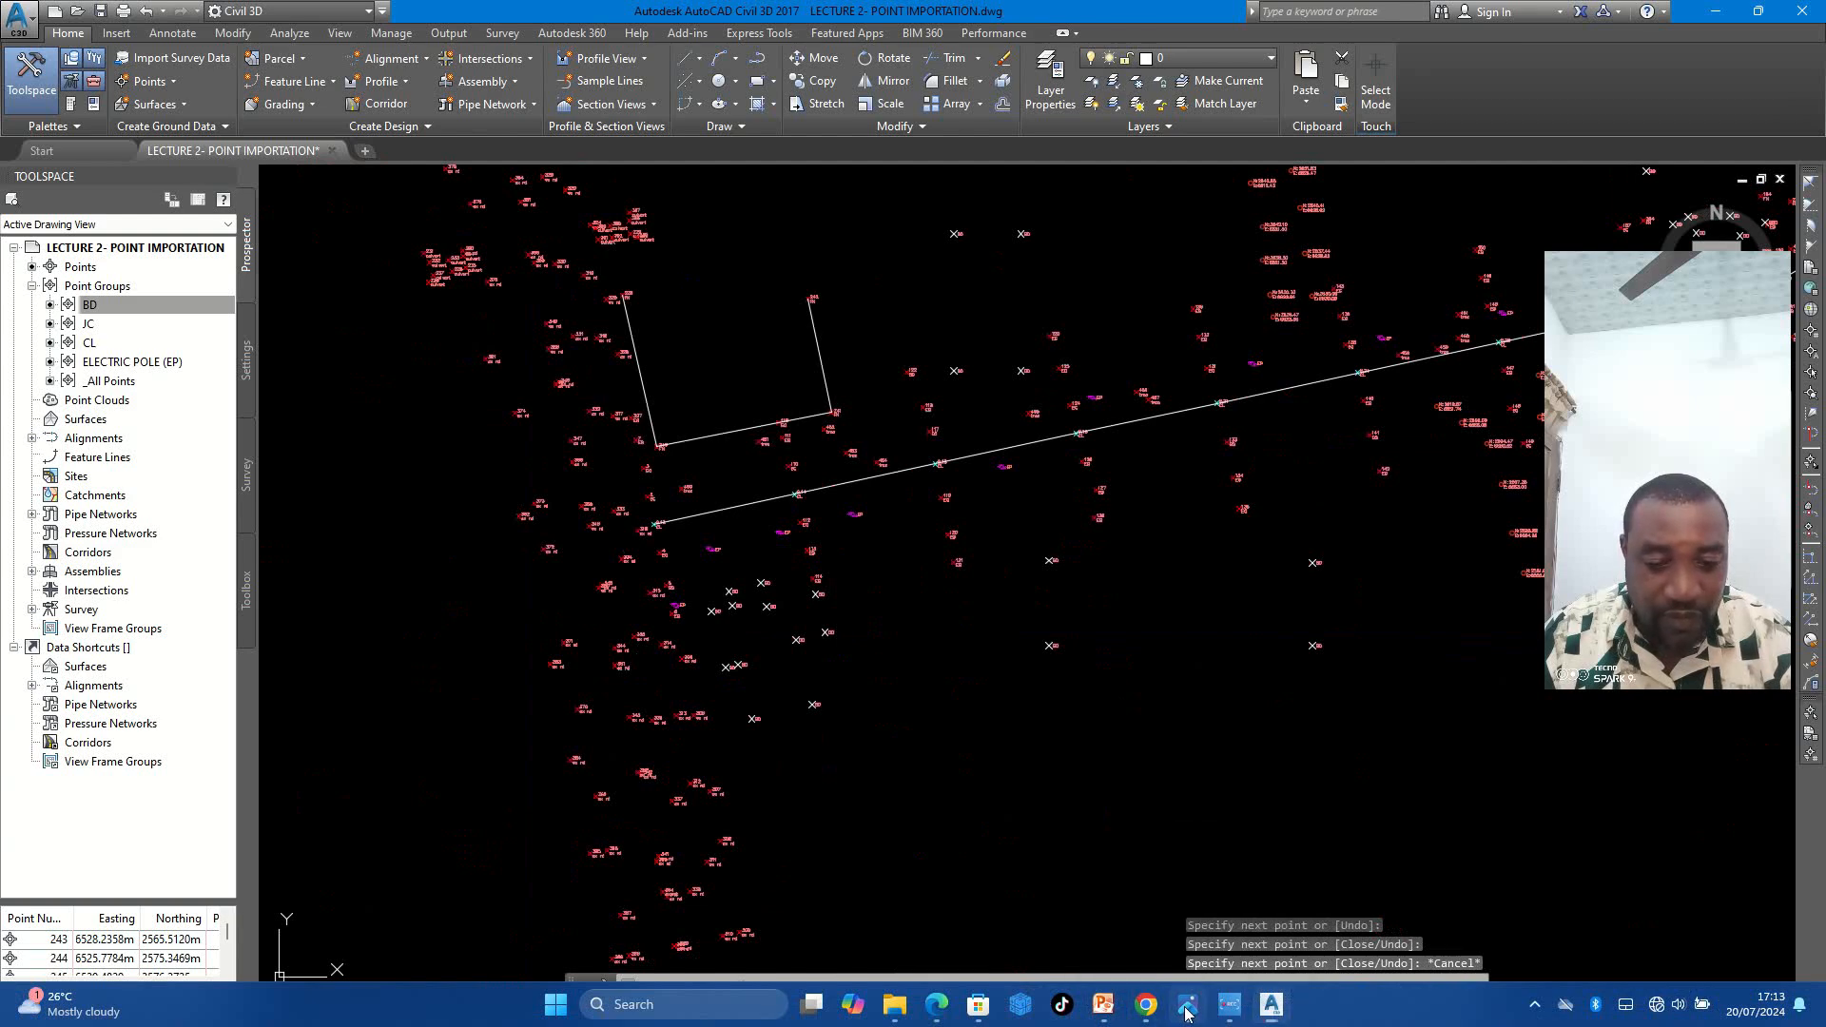
pyautogui.click(1187, 1008)
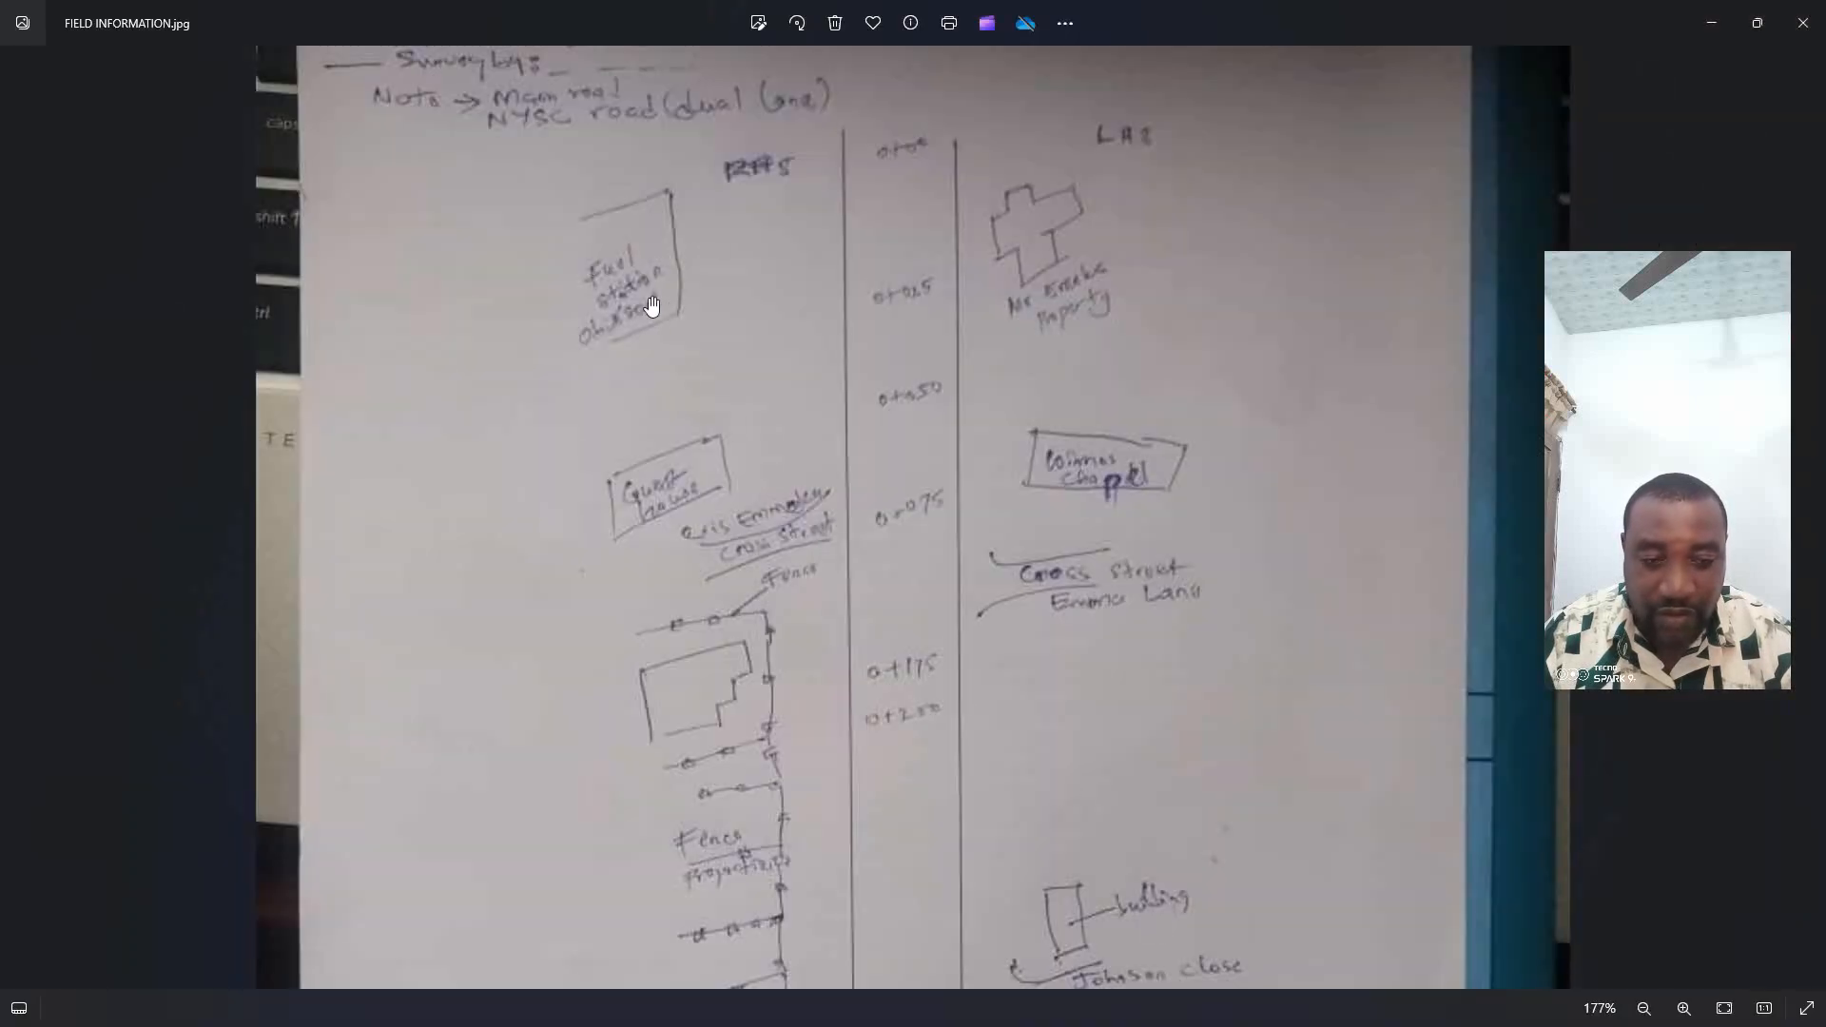
pyautogui.click(1710, 27)
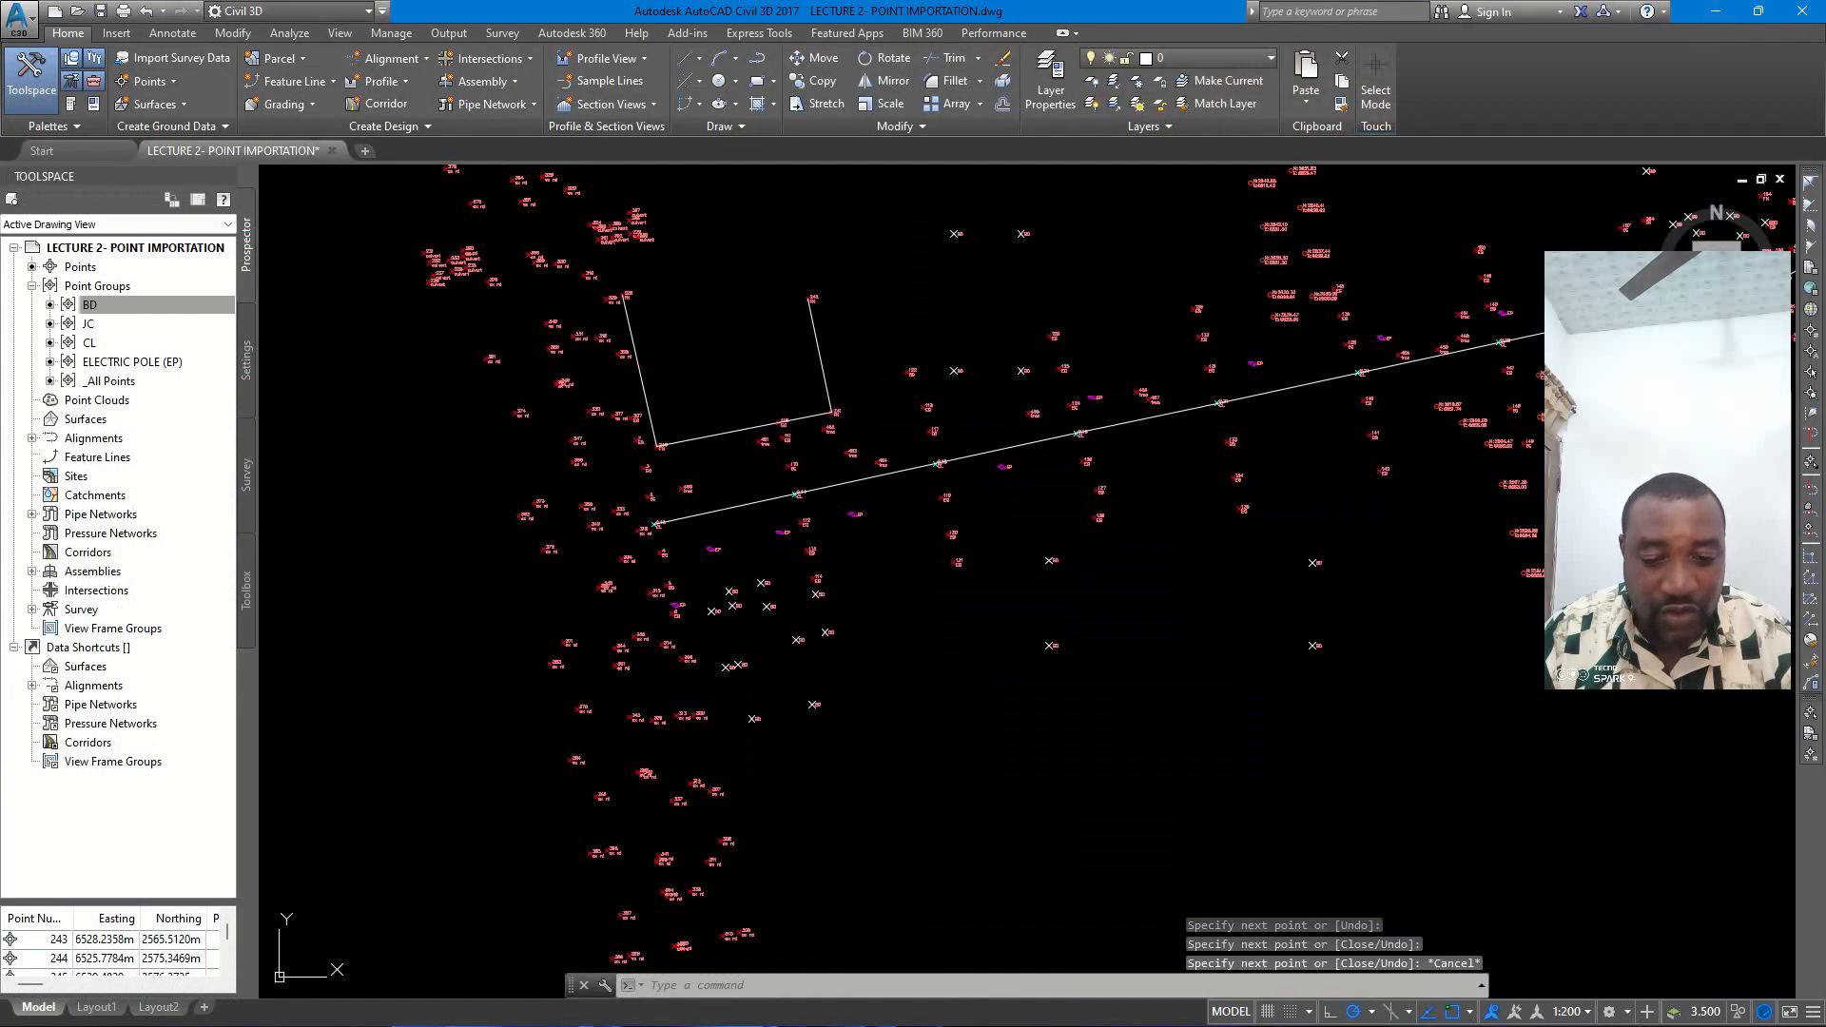
# - Trace the west side of the cross-shaped building south of the centreline's start with connected lines through the BD points, ending at its southernmost corner
pyautogui.scroll(3, 678, 706)
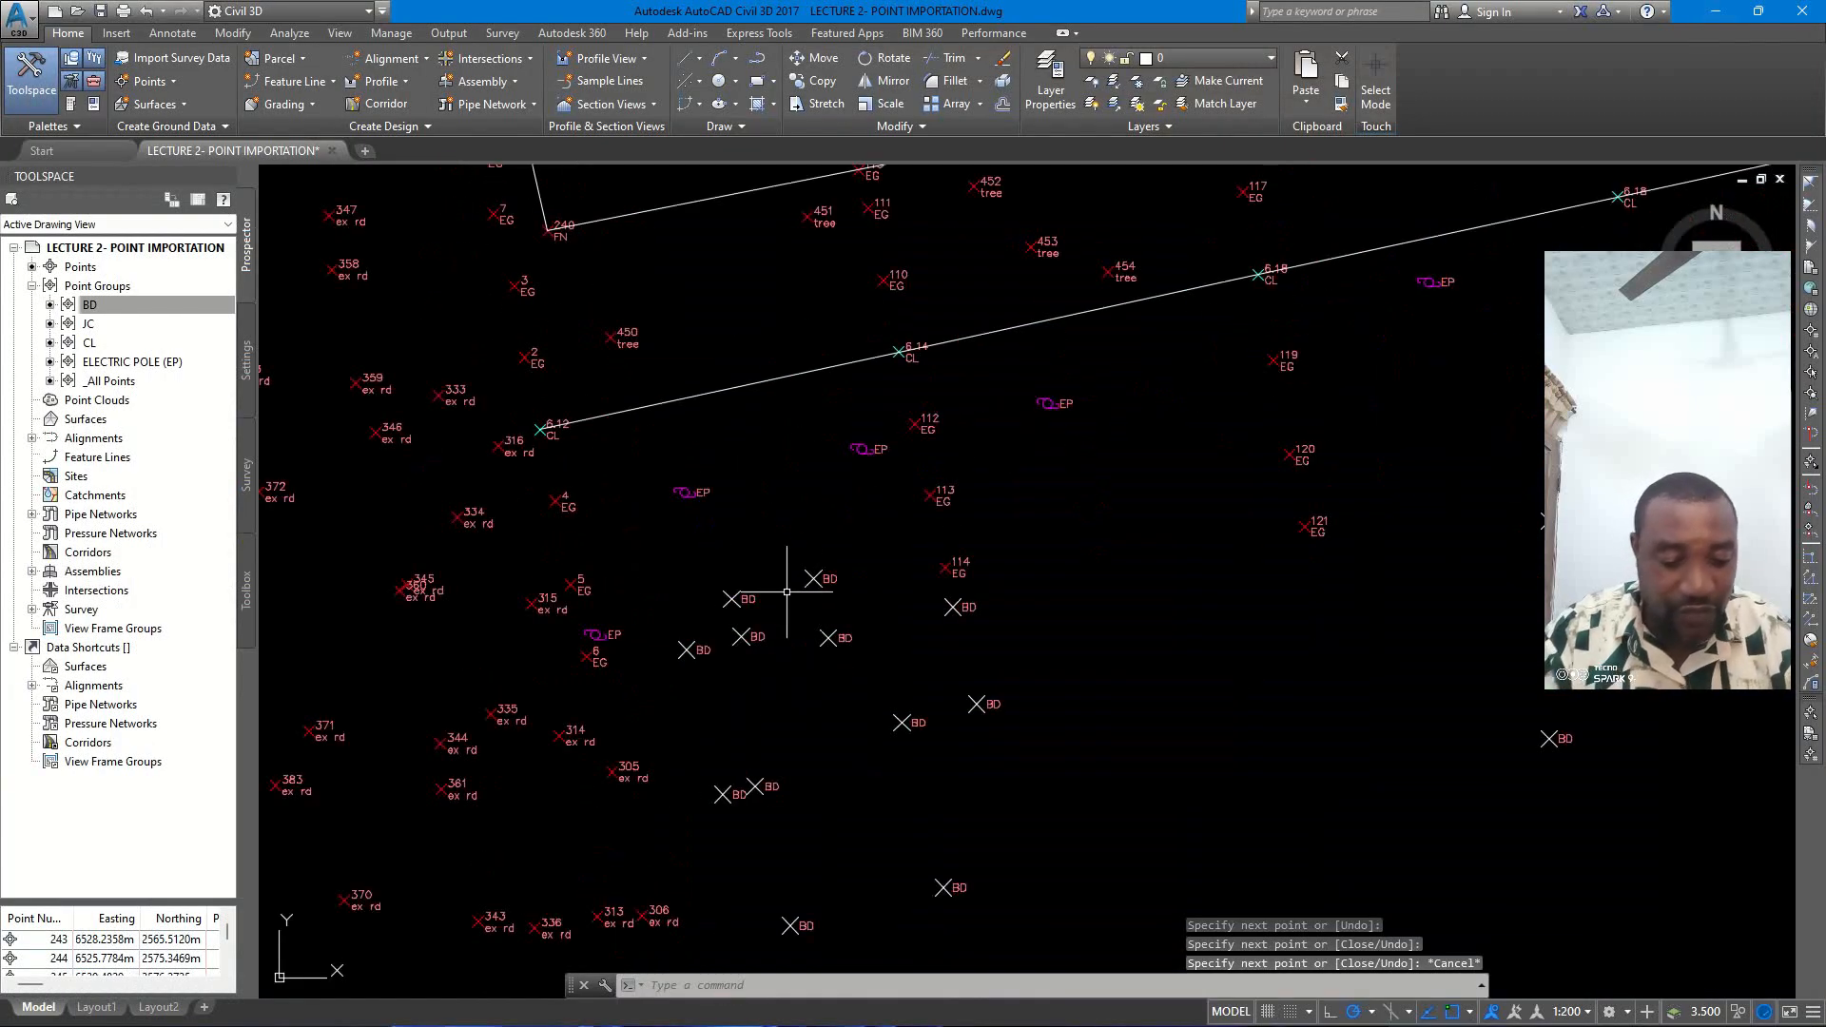
pyautogui.write('l')
pyautogui.press('Return')
pyautogui.scroll(2, 786, 592)
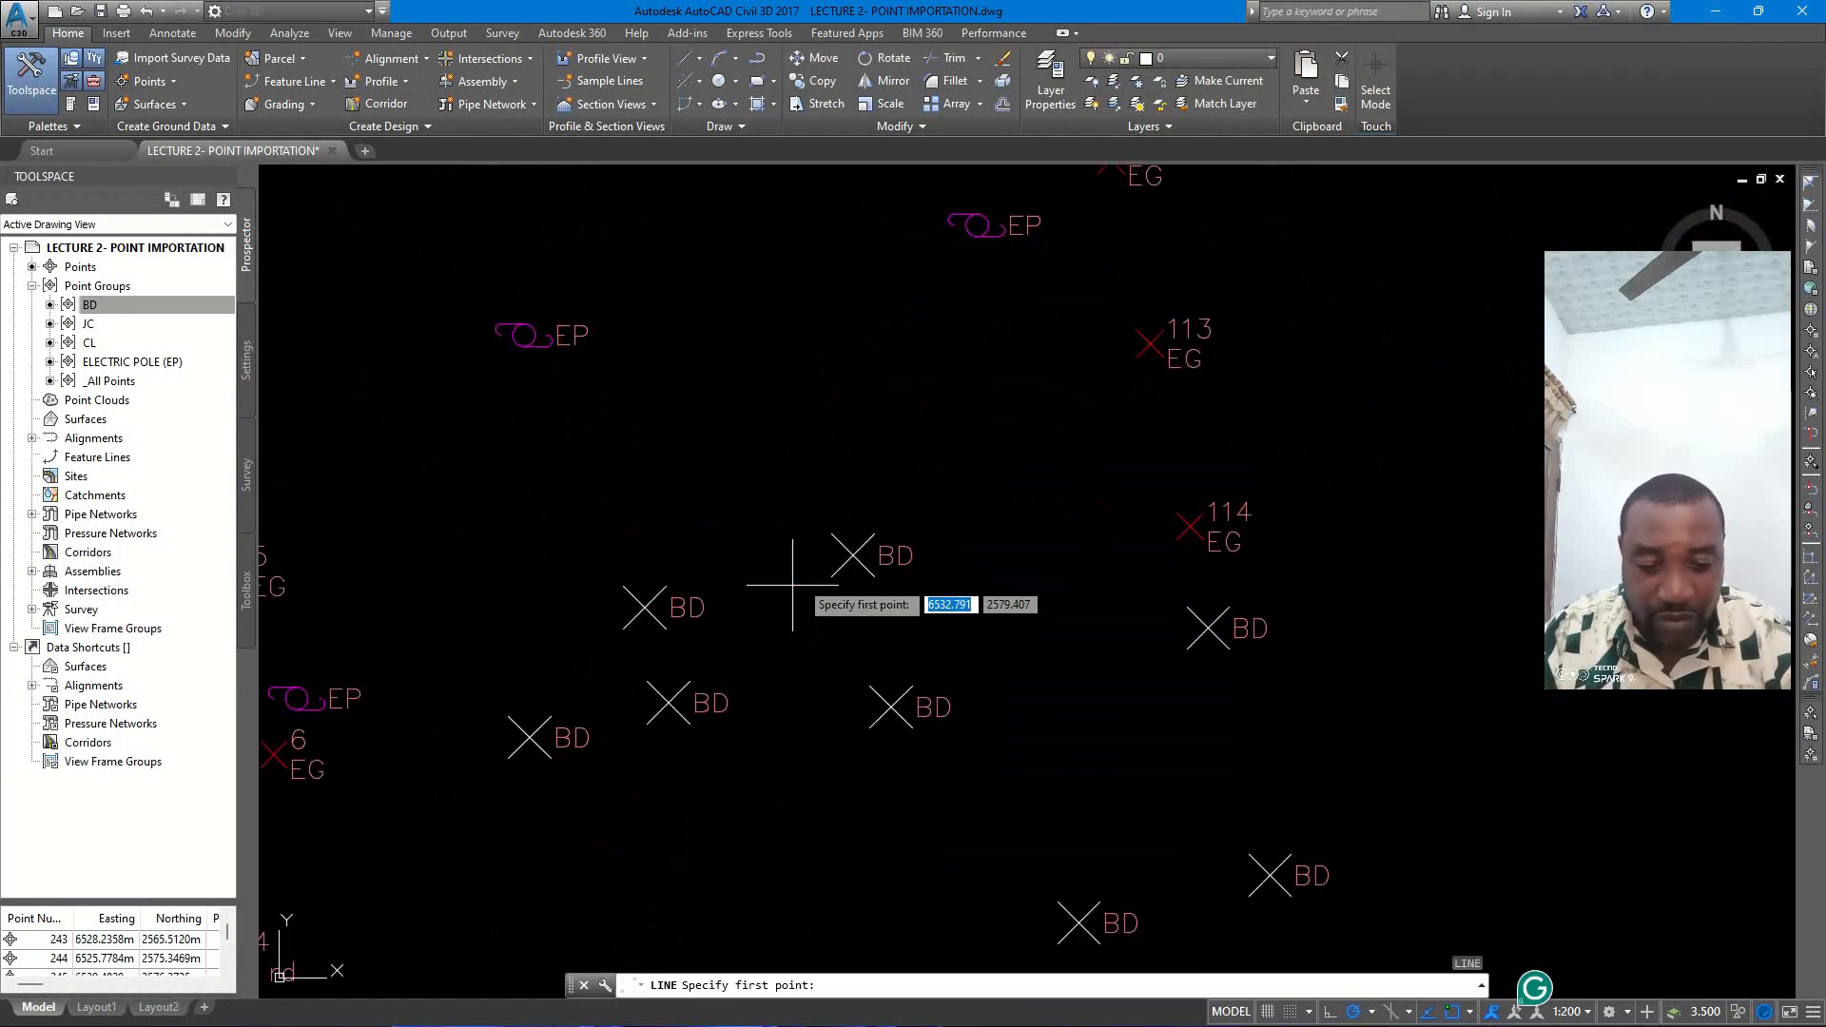
pyautogui.click(853, 556)
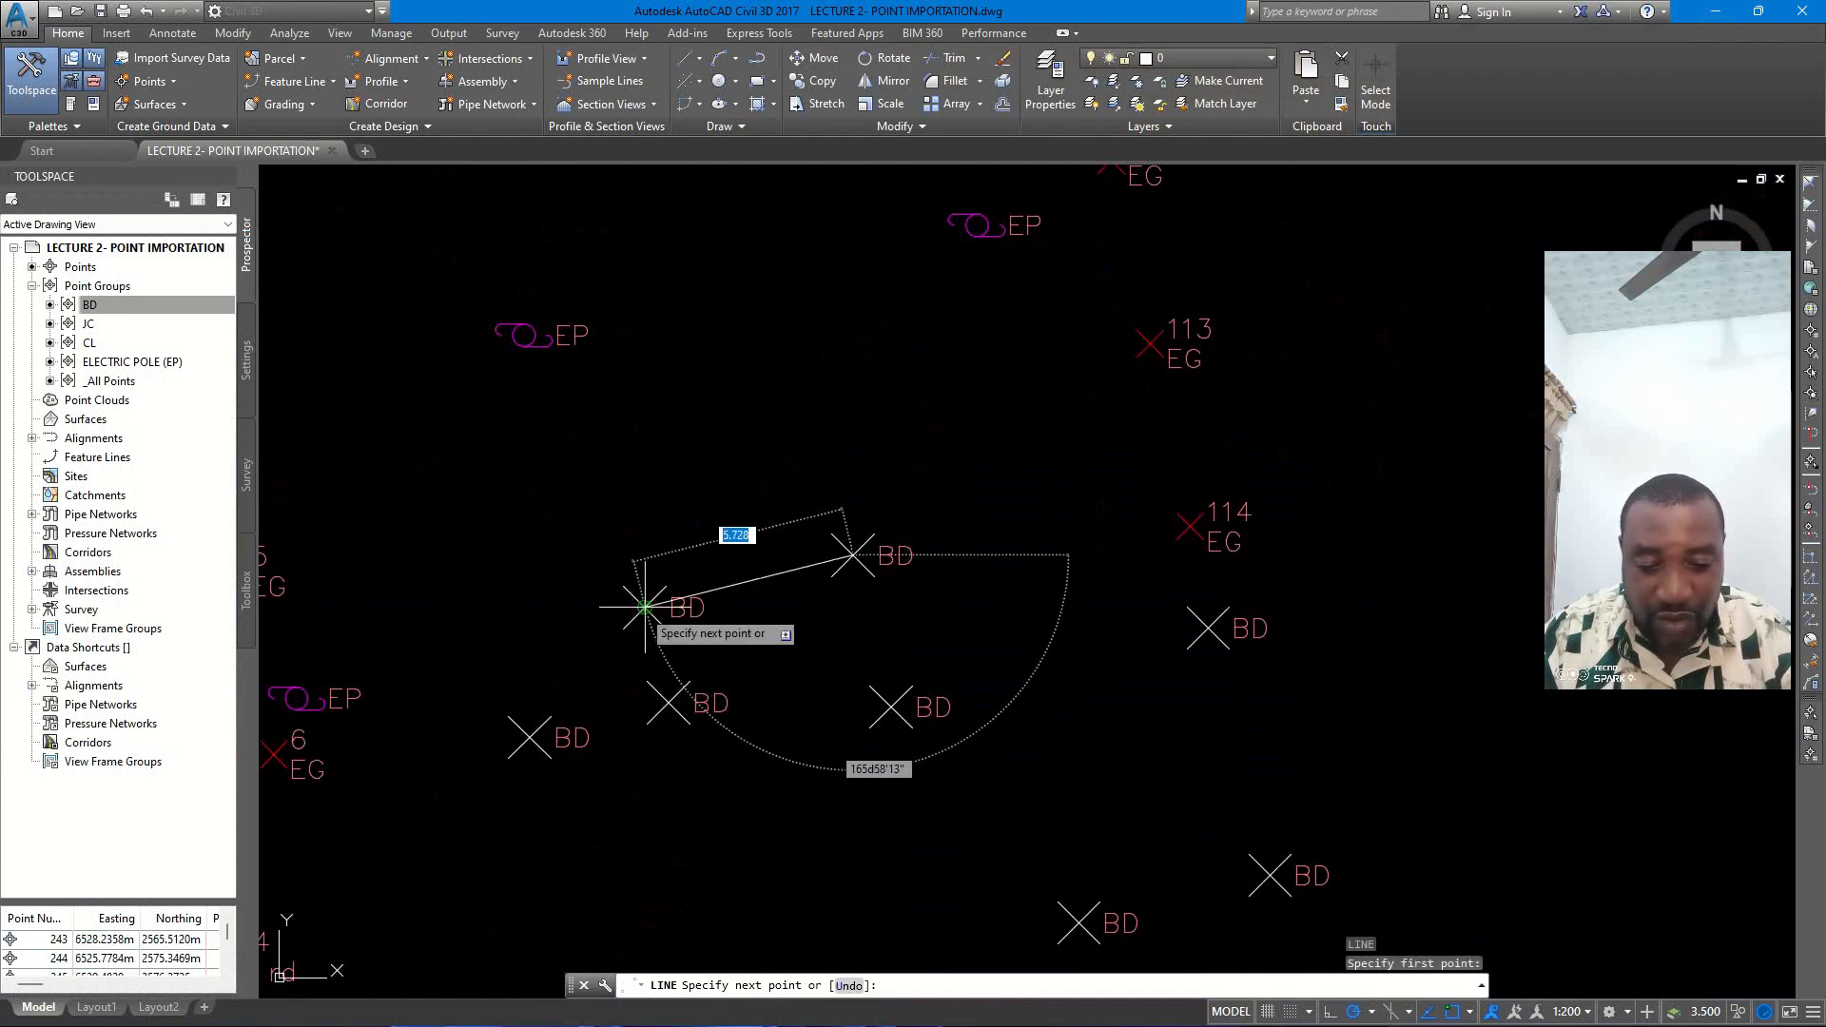
pyautogui.click(646, 606)
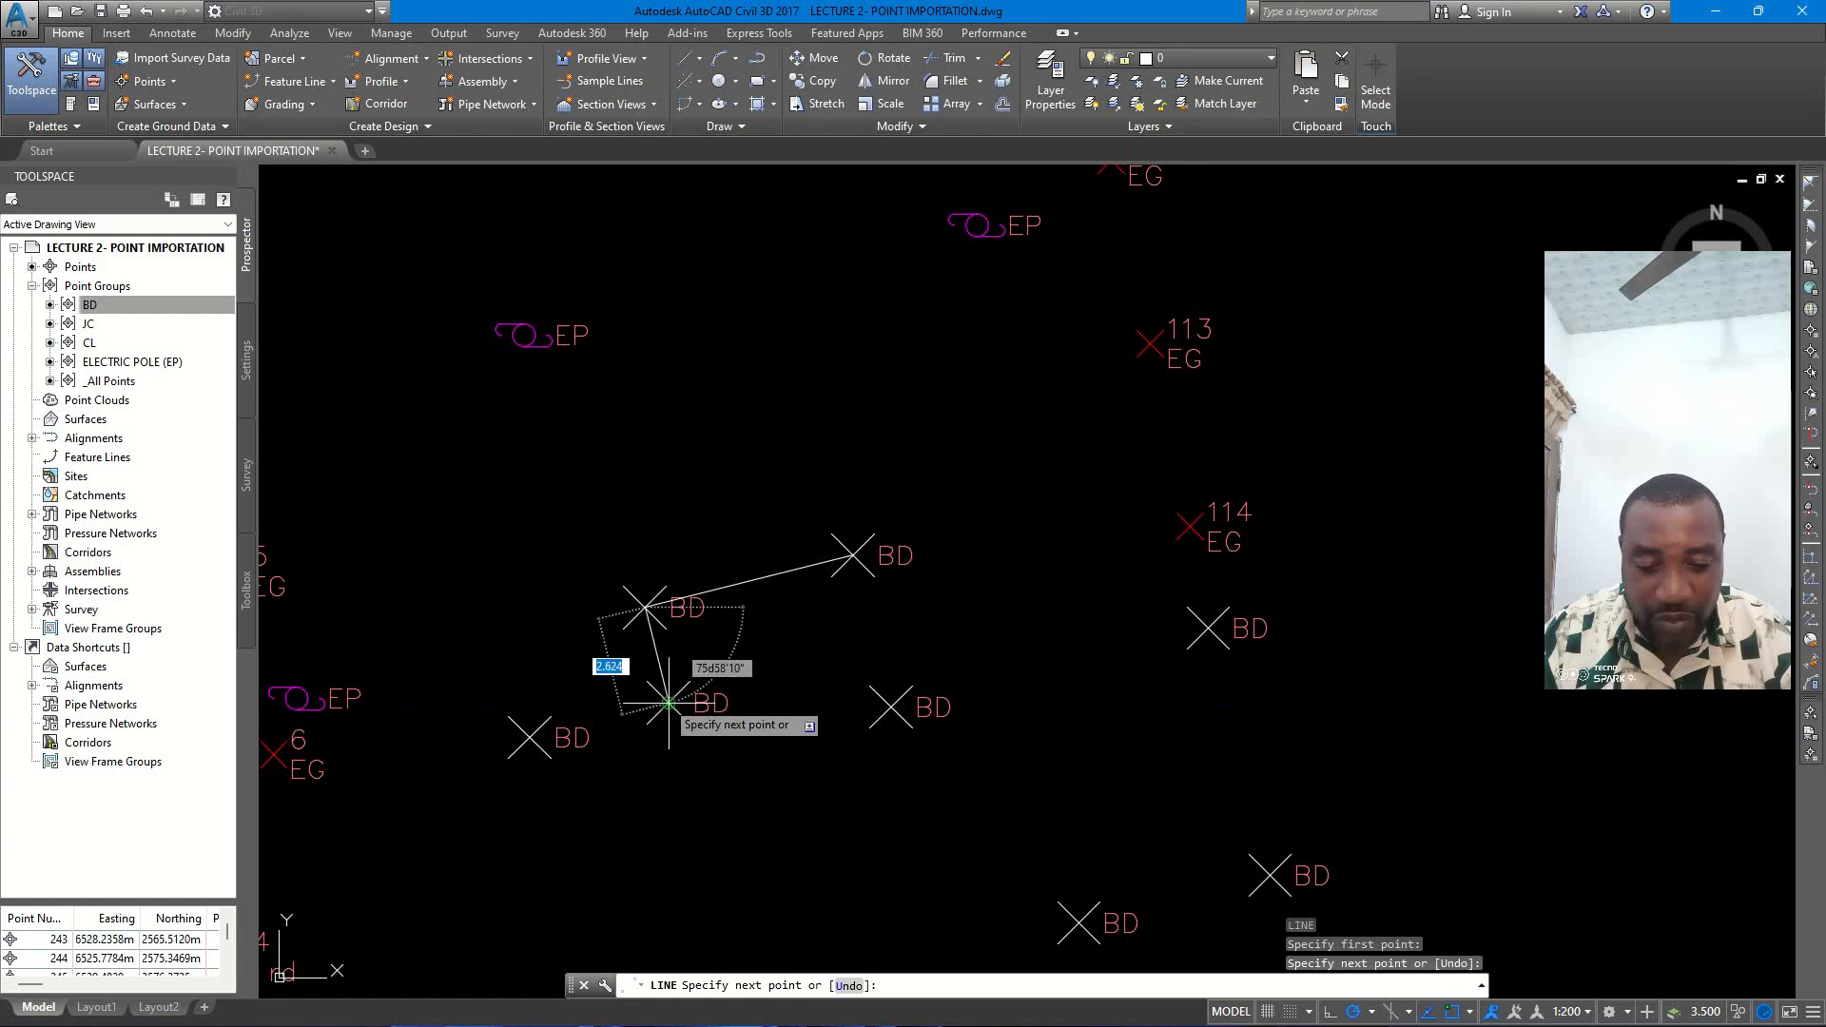
pyautogui.click(668, 703)
pyautogui.click(529, 736)
pyautogui.scroll(-5, 574, 612)
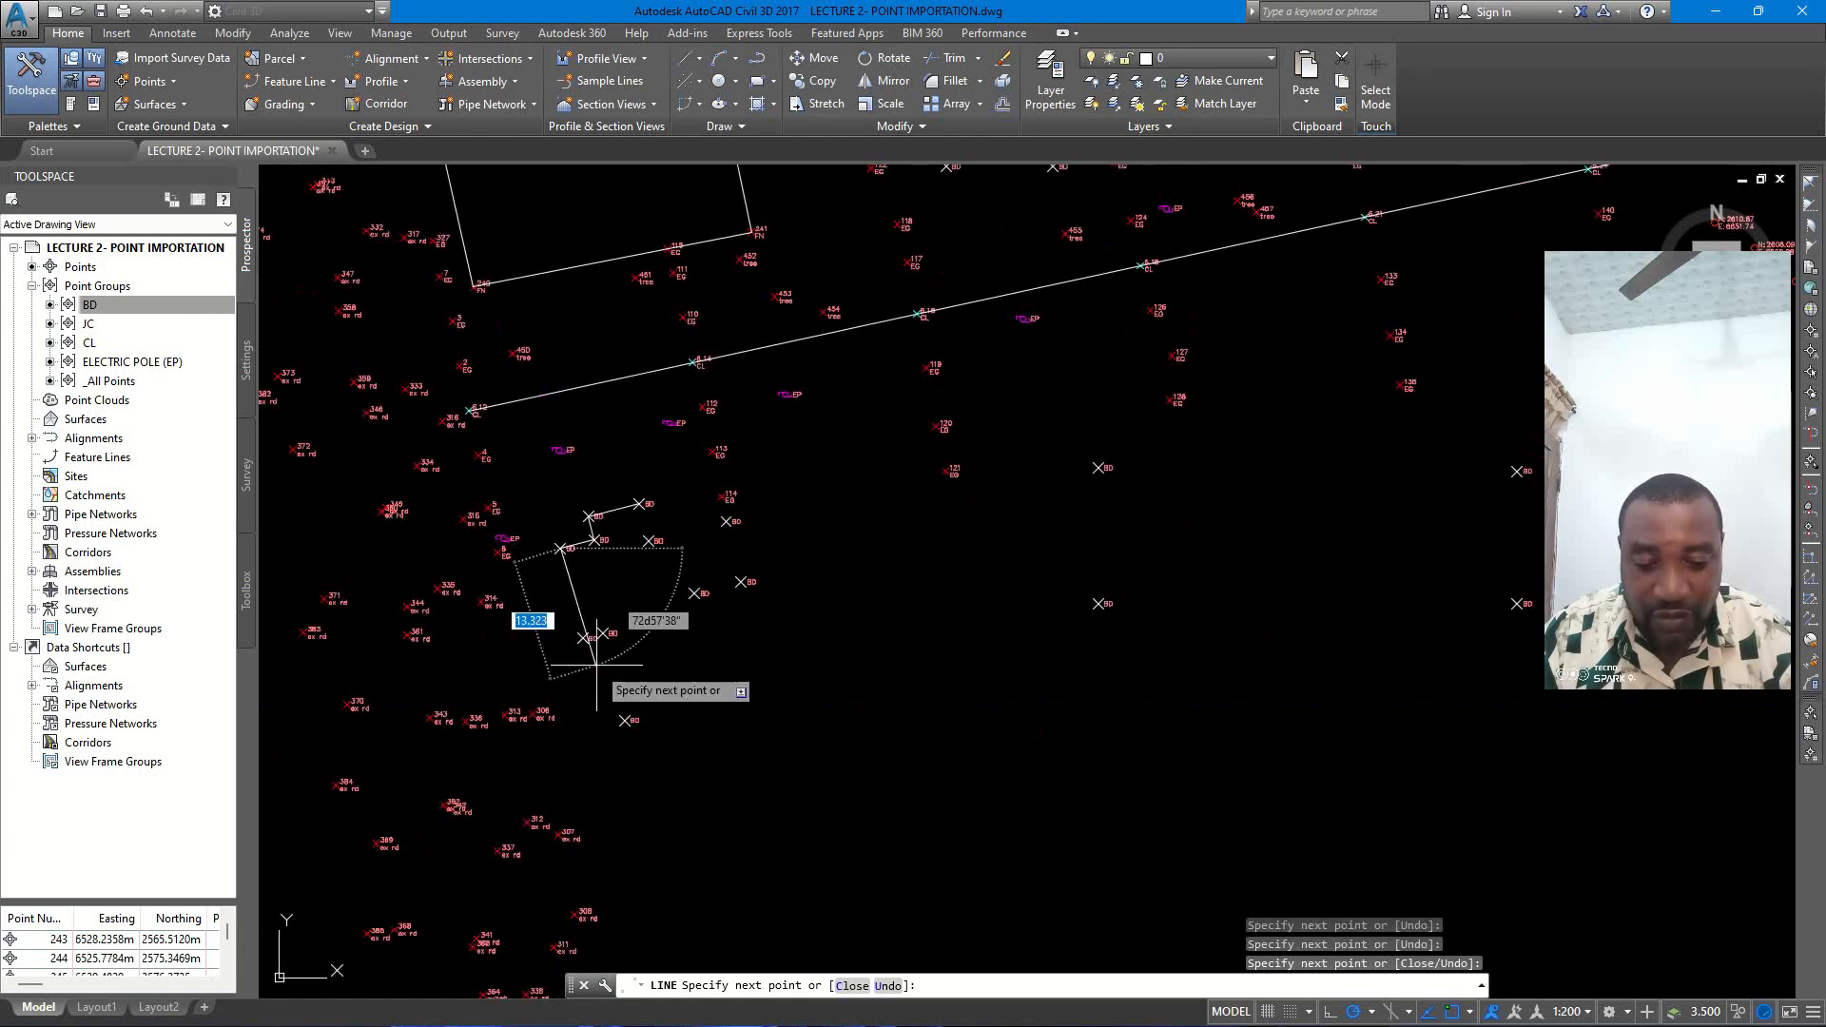
pyautogui.scroll(3, 574, 646)
pyautogui.click(562, 599)
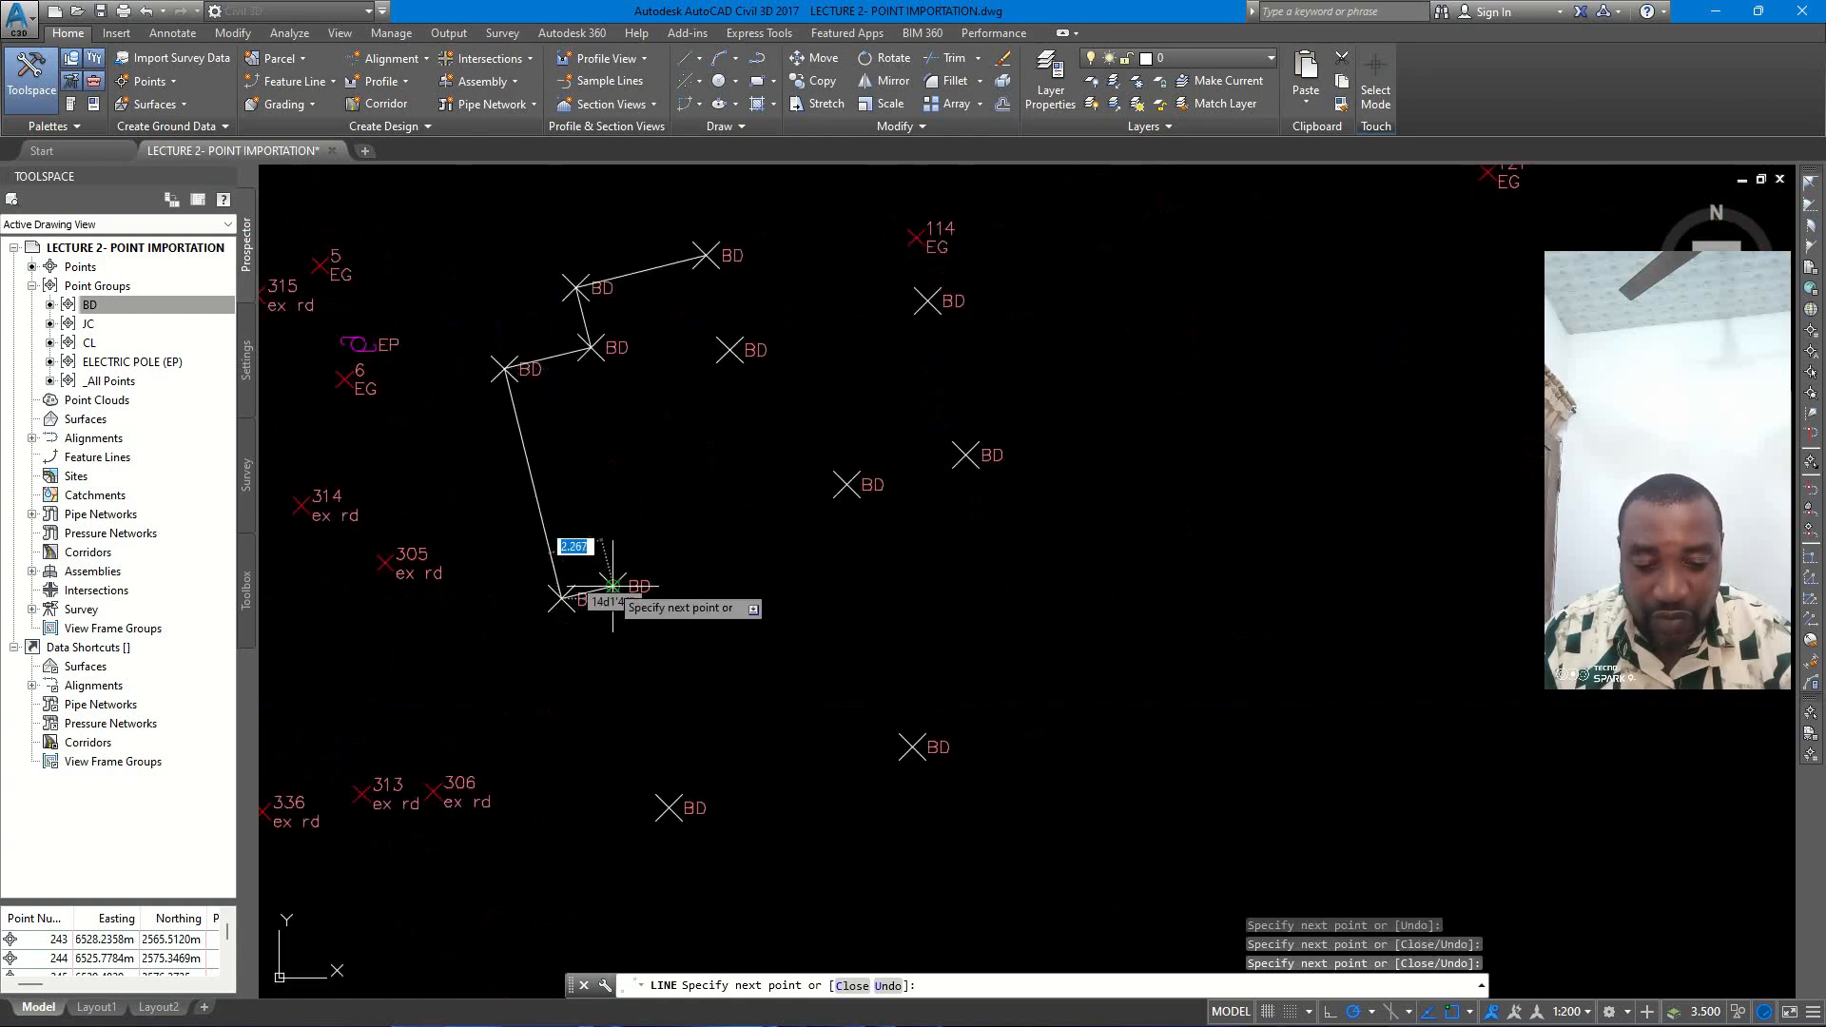
pyautogui.click(610, 585)
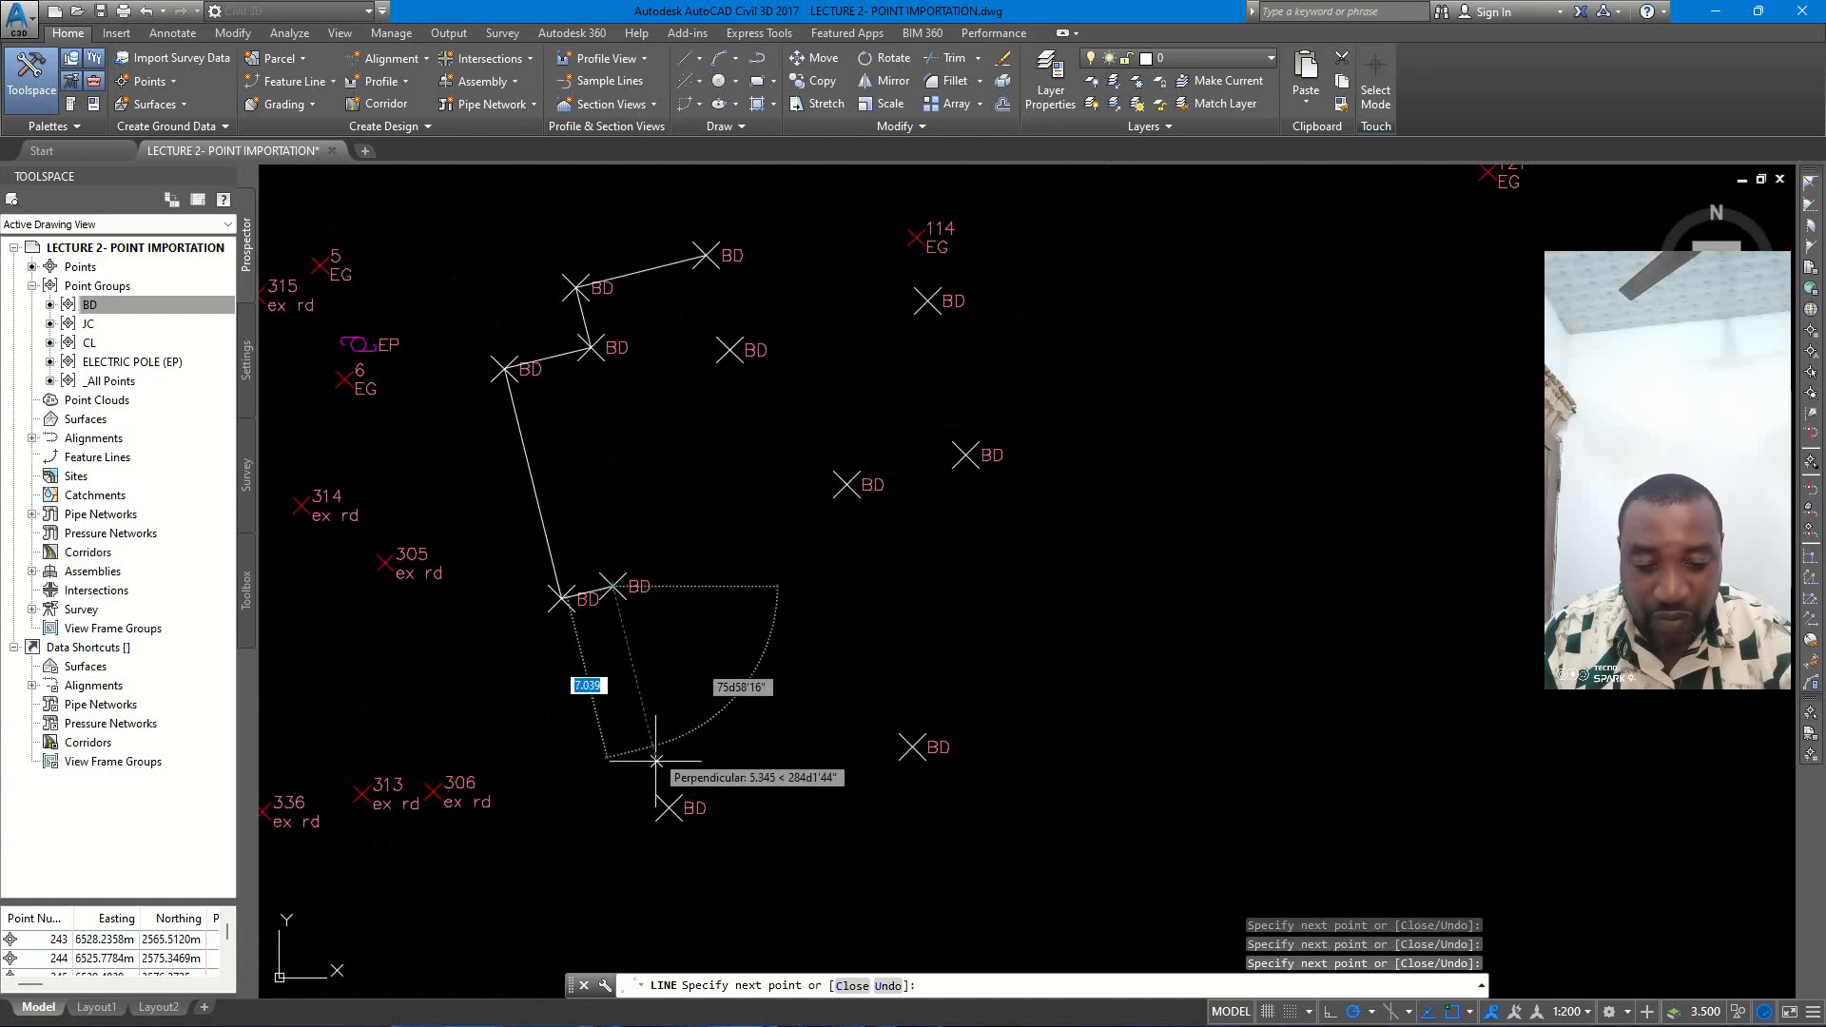
pyautogui.click(669, 807)
# - Complete the cross-shaped building outline through the BD points along its south and east sides, closing it at the first BD point
pyautogui.click(911, 746)
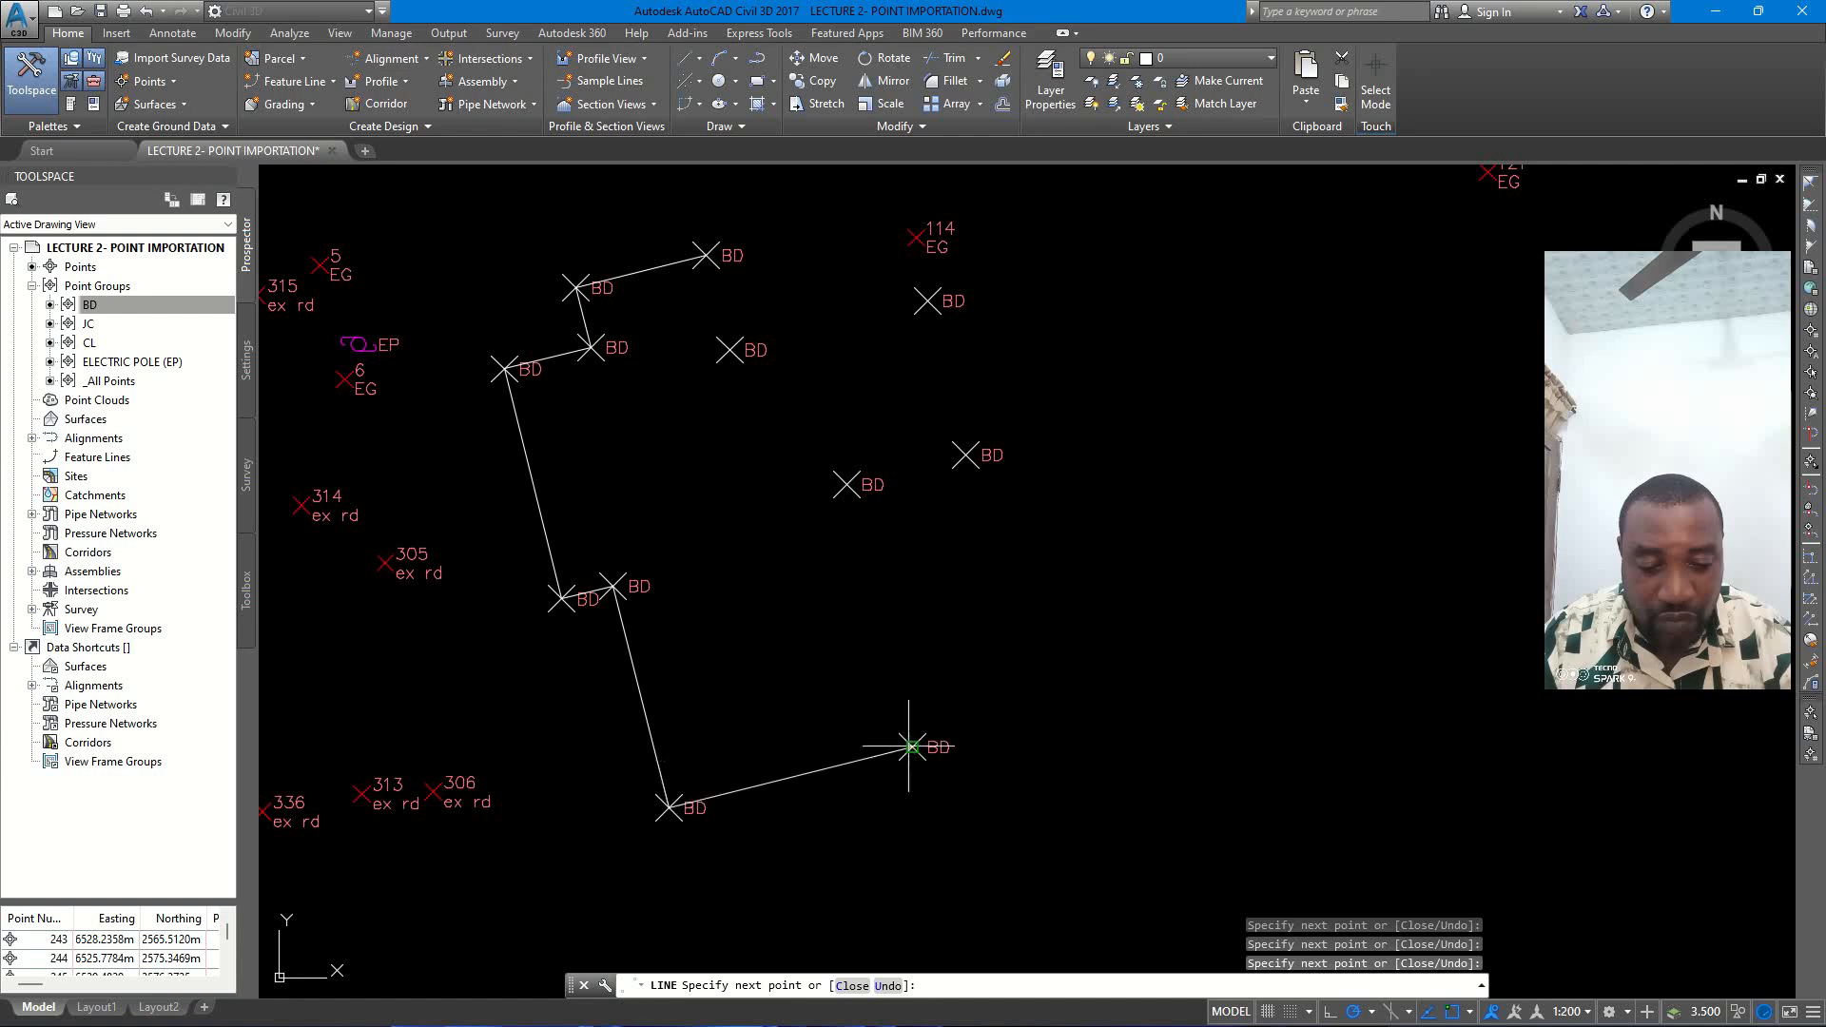
pyautogui.click(846, 483)
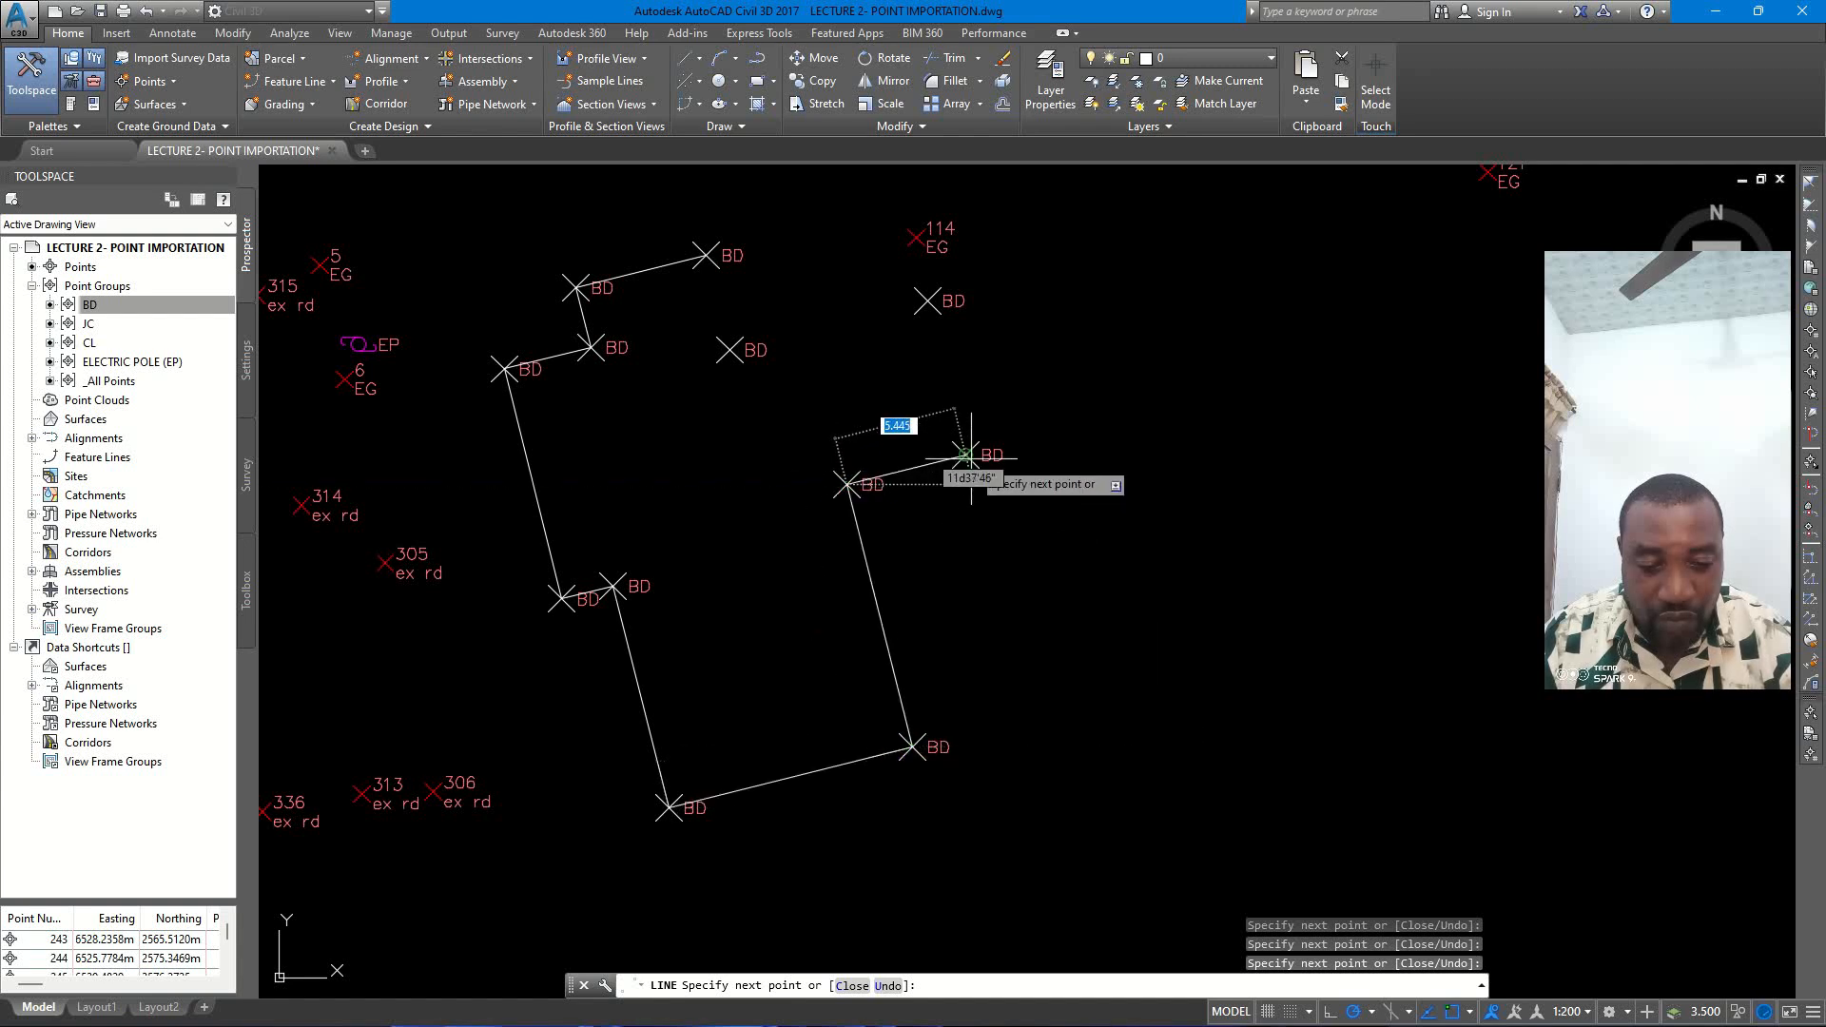
pyautogui.click(965, 454)
pyautogui.click(927, 301)
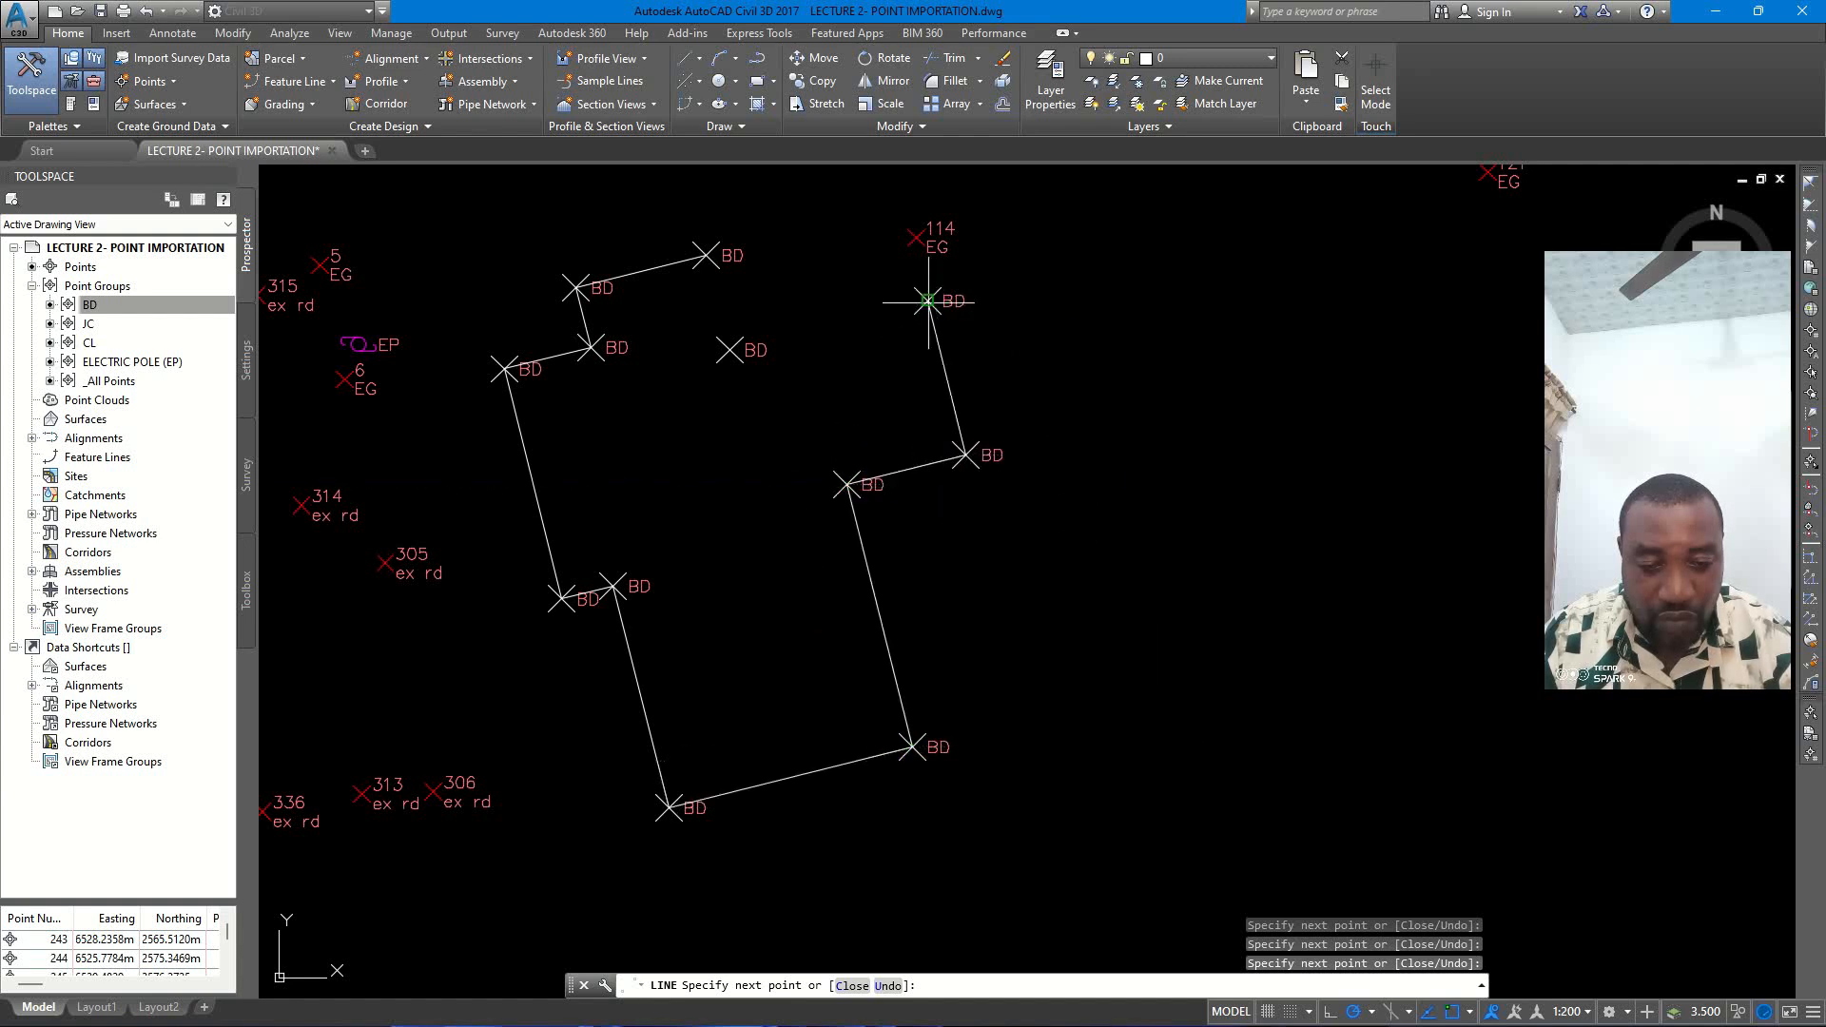
pyautogui.click(730, 350)
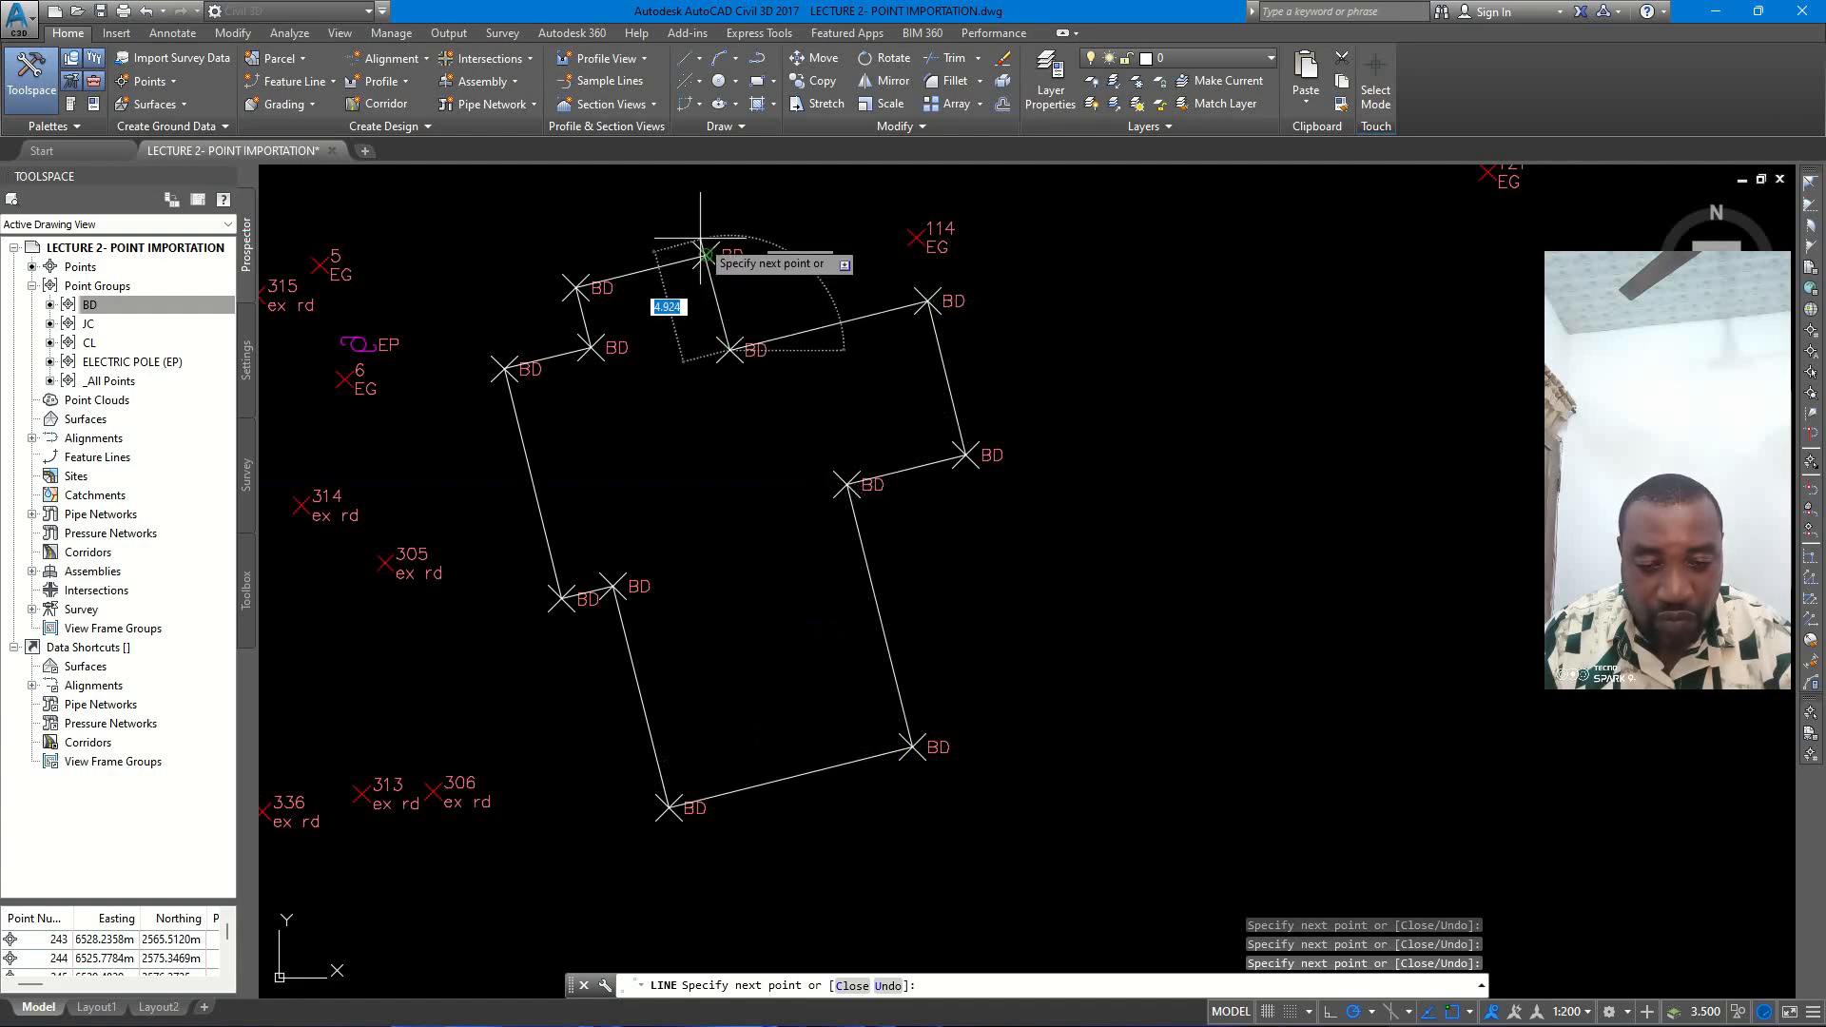
pyautogui.click(705, 255)
pyautogui.press('Escape')
pyautogui.press('Escape')
# - Compare the drawn cross-shaped building with FIELD INFORMATION.jpg and examine the next buildings sketched on both sides of the road
pyautogui.scroll(-6, 874, 412)
pyautogui.moveTo(861, 395); pyautogui.dragTo(899, 534, button='middle')
pyautogui.scroll(-2, 784, 438)
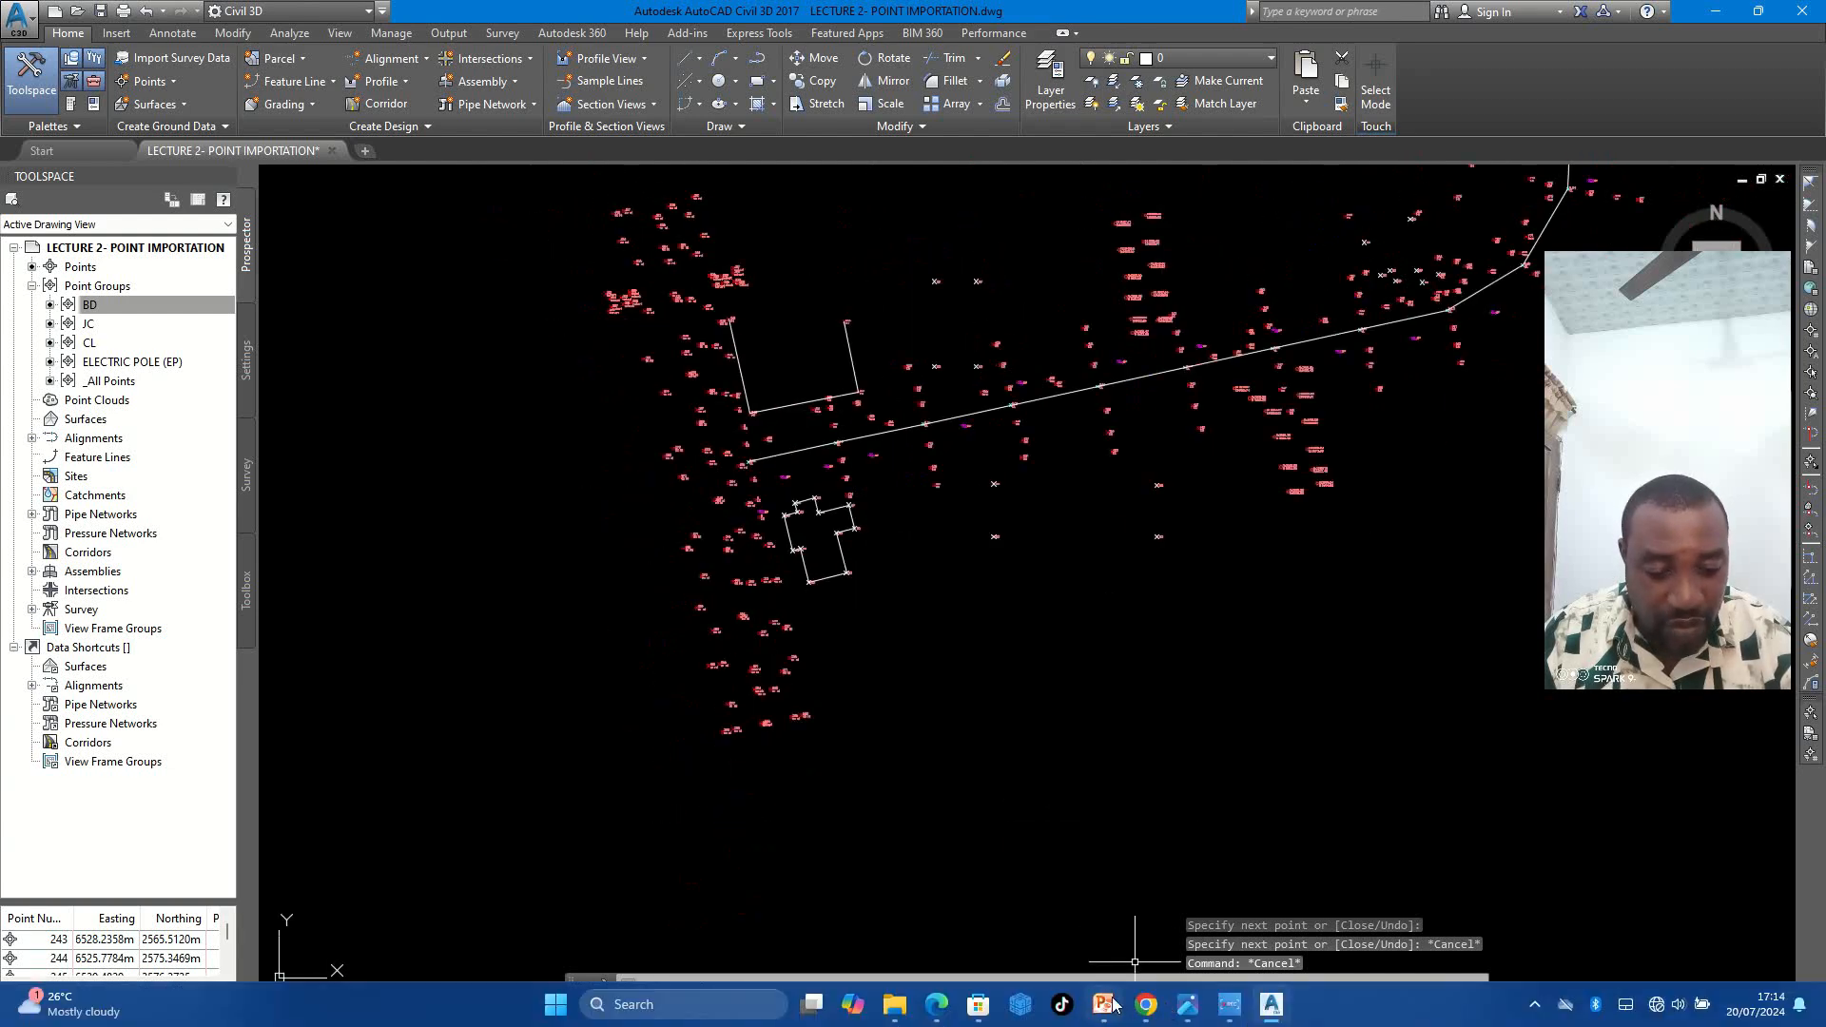
pyautogui.click(1183, 1004)
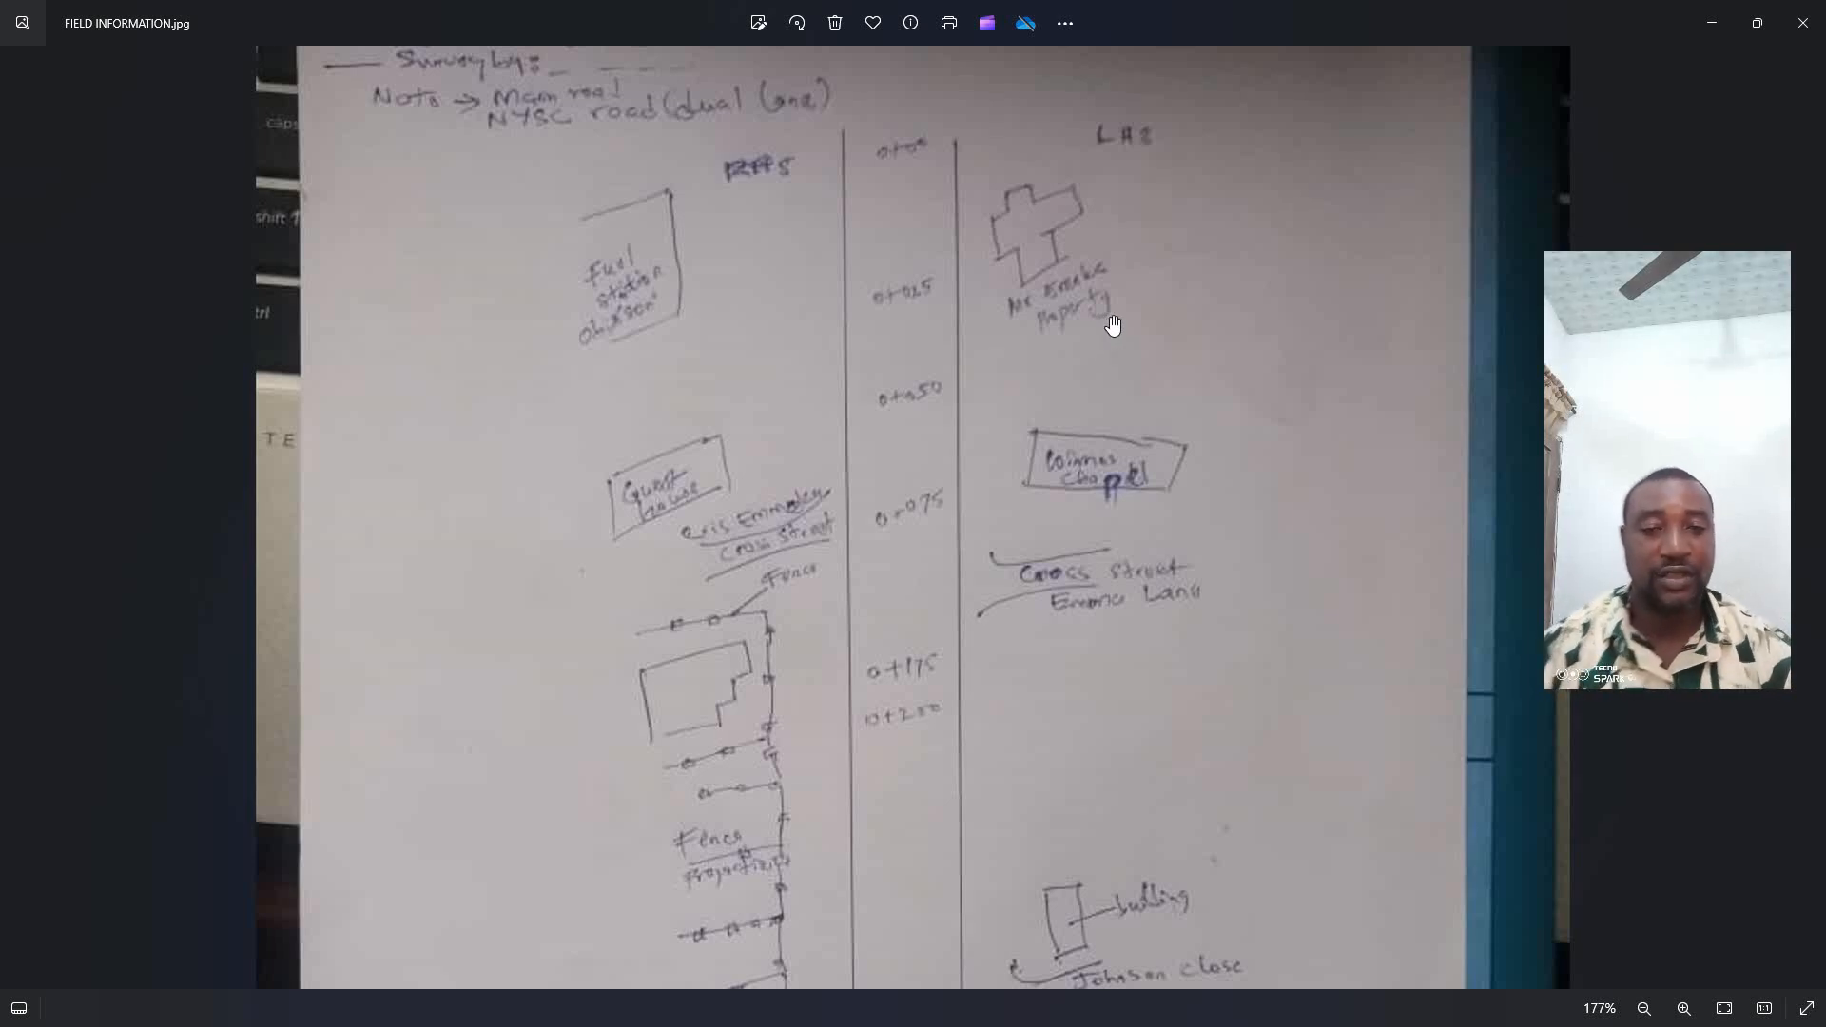
pyautogui.click(1711, 24)
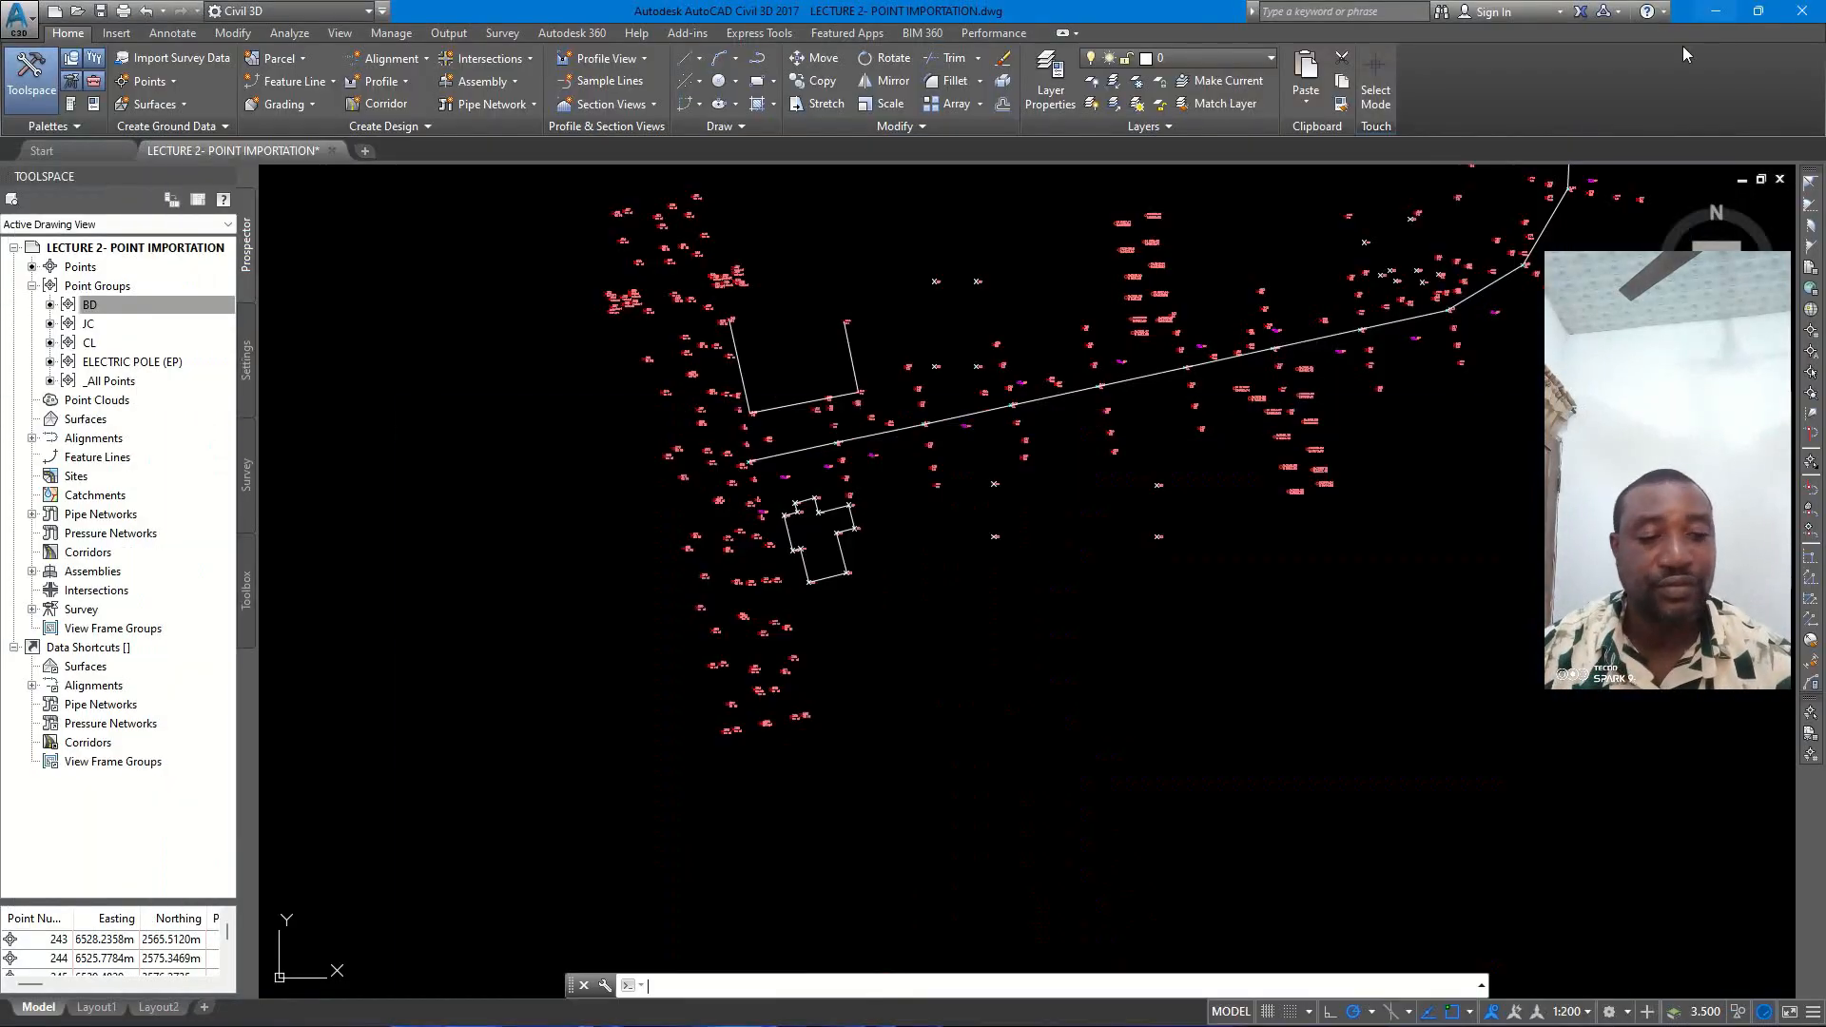
# - Draw the rectangular guest house outline north of the centreline, east of the fuel station, with connected lines through its four BD points
pyautogui.scroll(4, 894, 352)
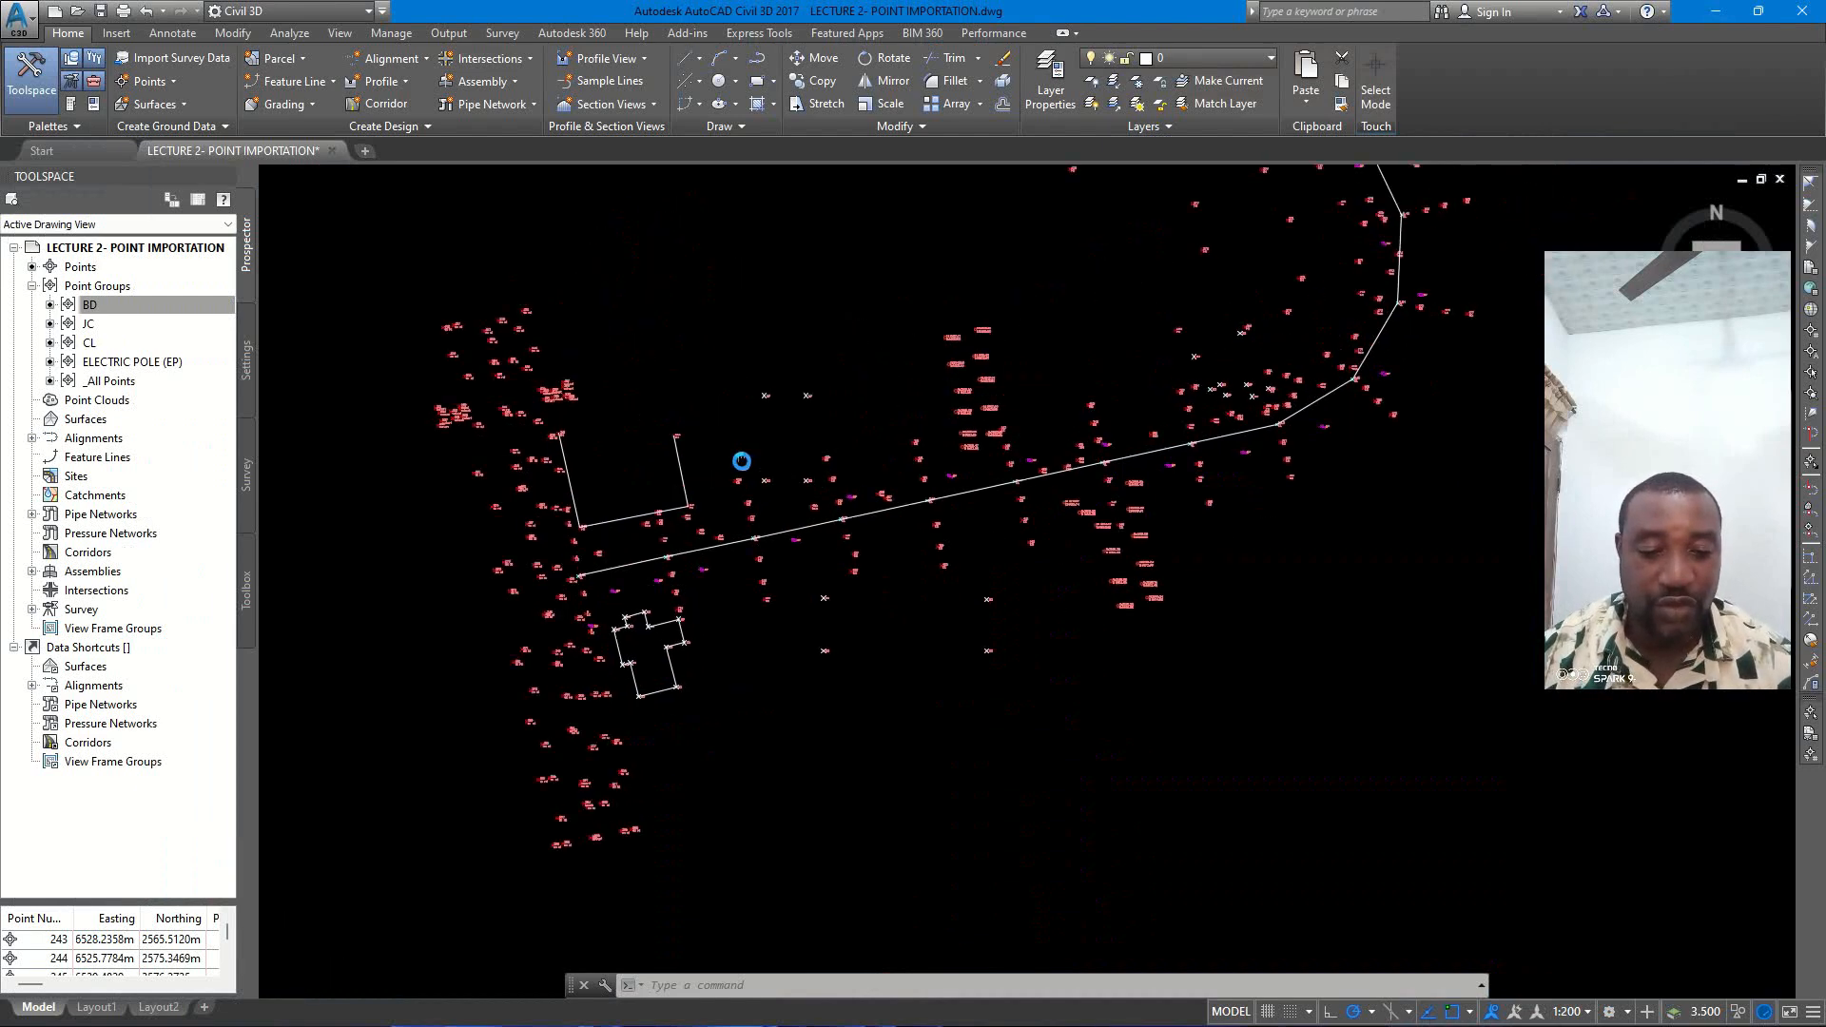
pyautogui.scroll(-3, 809, 364)
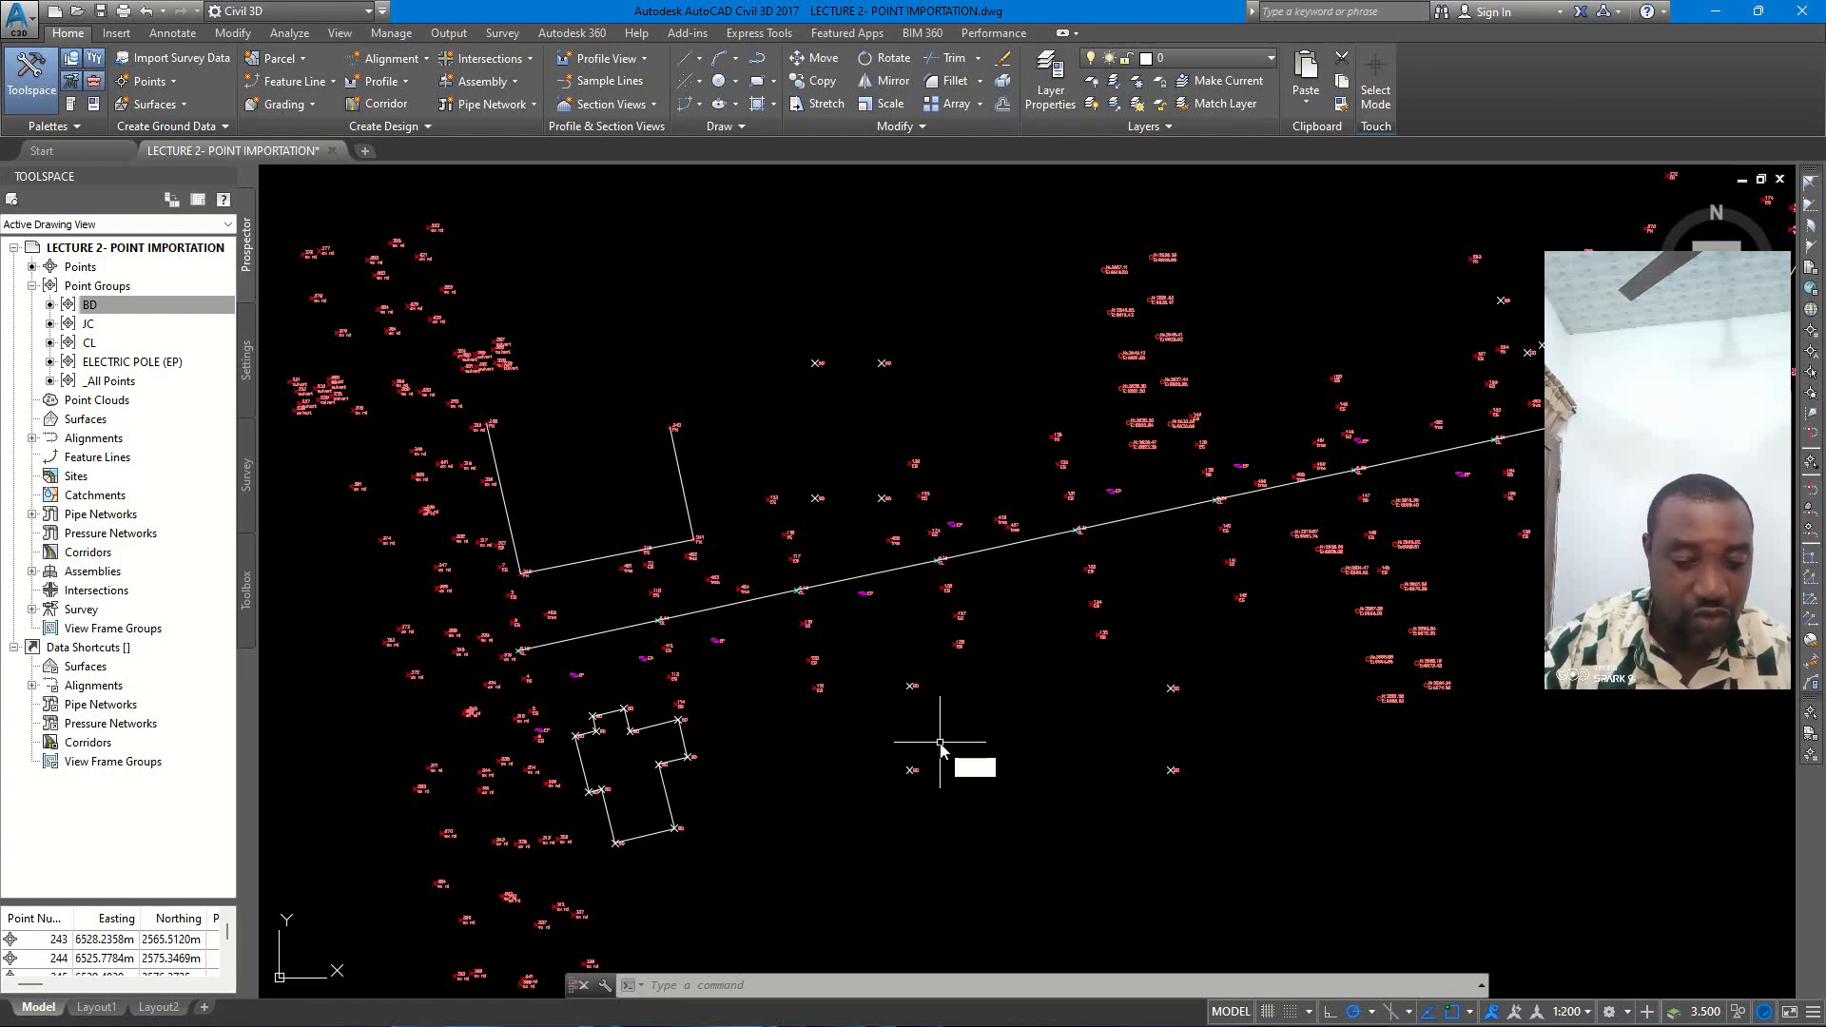
pyautogui.write('l')
pyautogui.press('Return')
pyautogui.scroll(2, 835, 399)
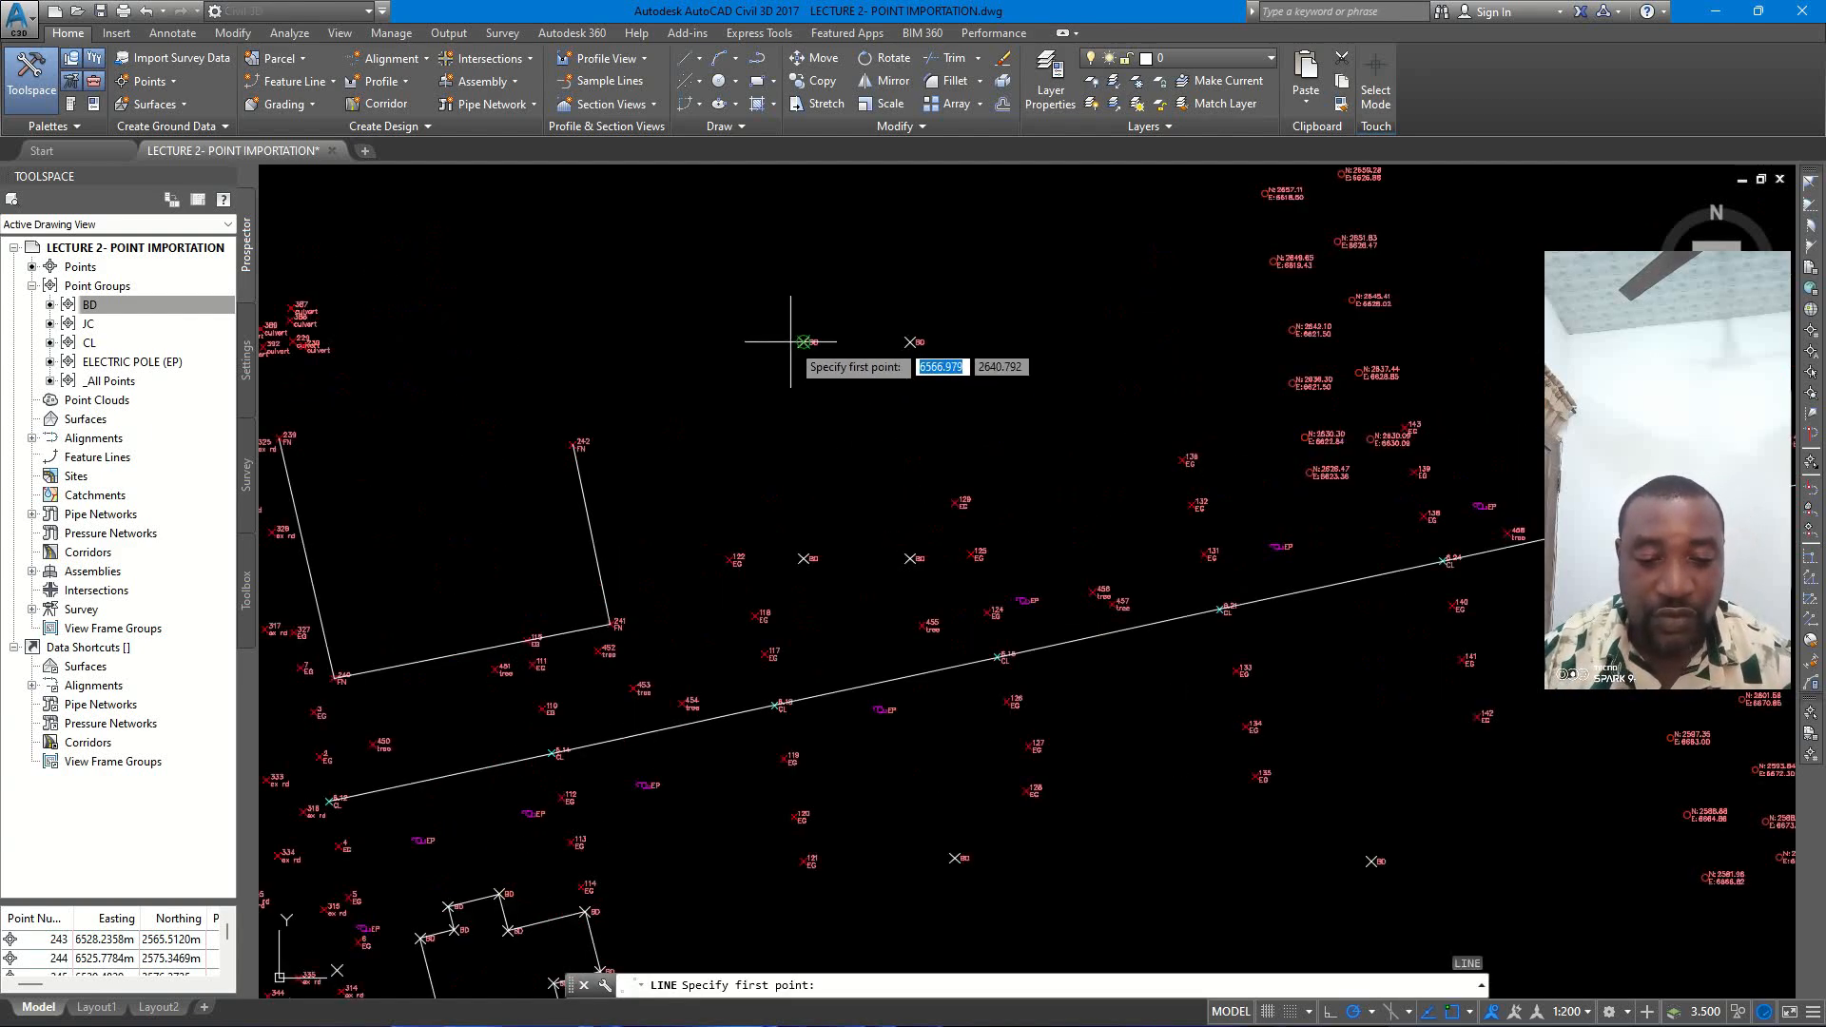
pyautogui.click(793, 337)
pyautogui.scroll(2, 801, 555)
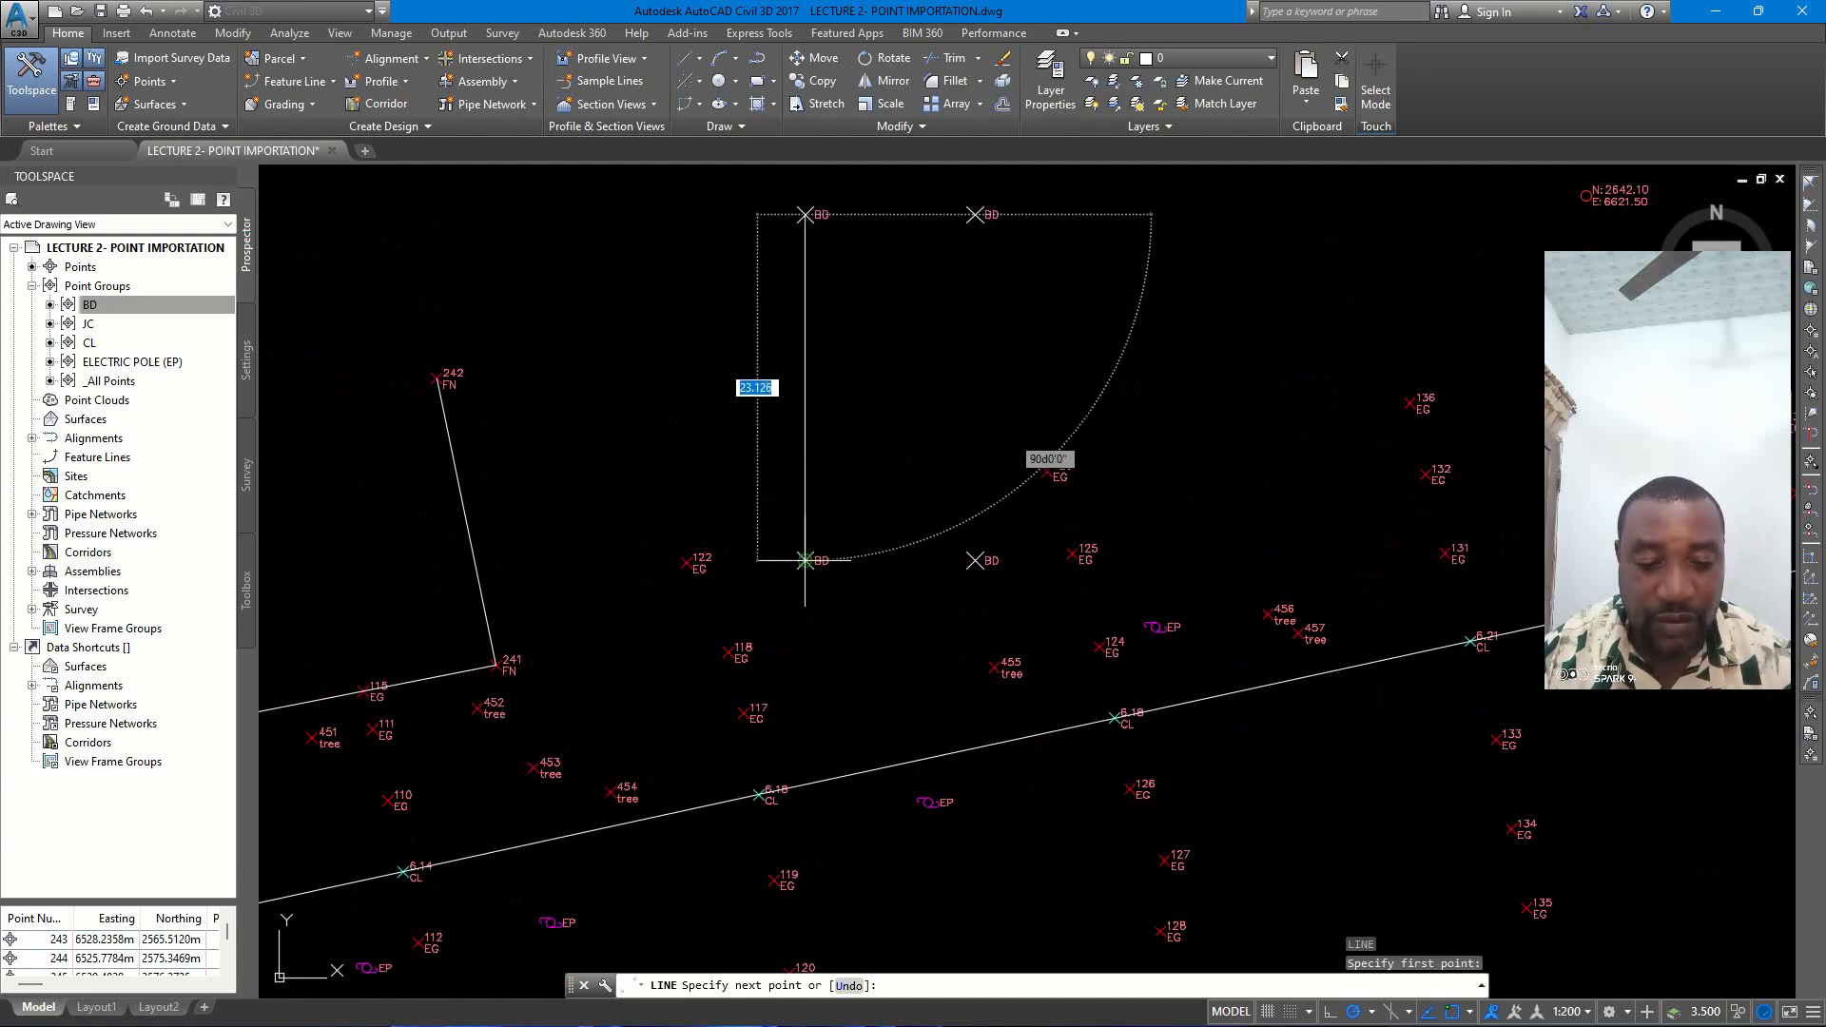
pyautogui.click(974, 561)
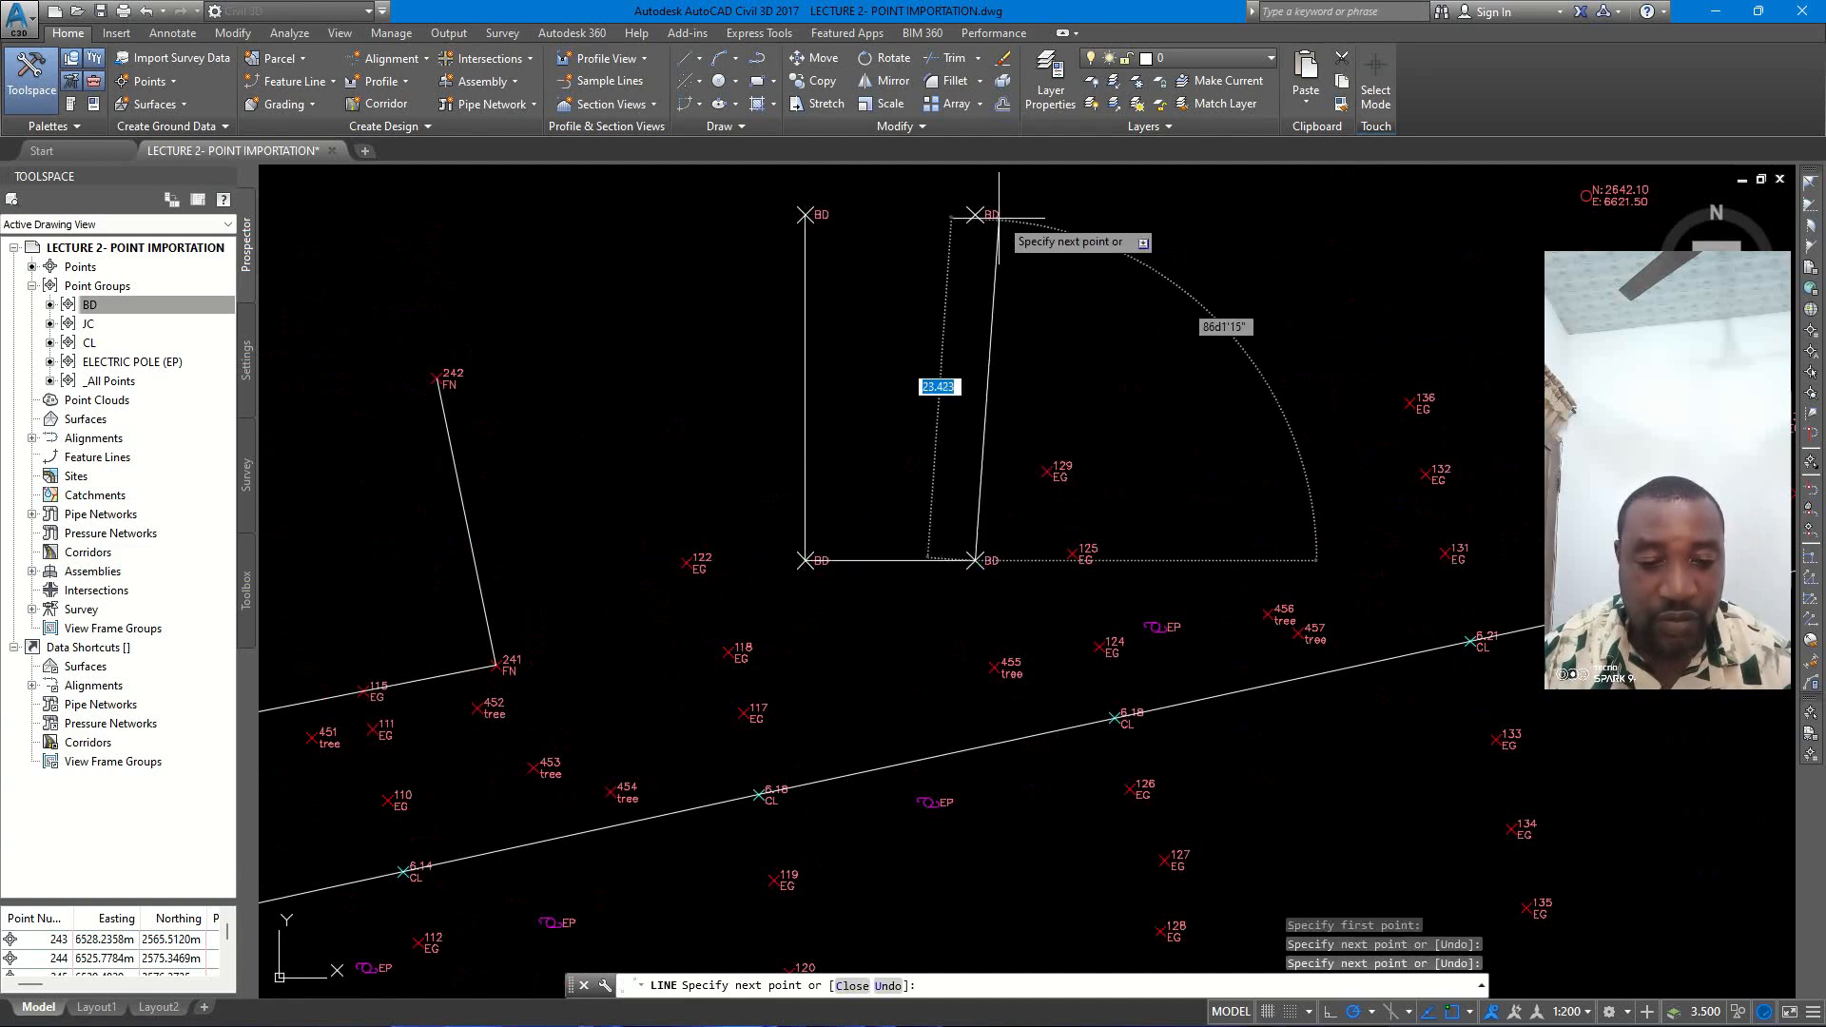
pyautogui.click(974, 214)
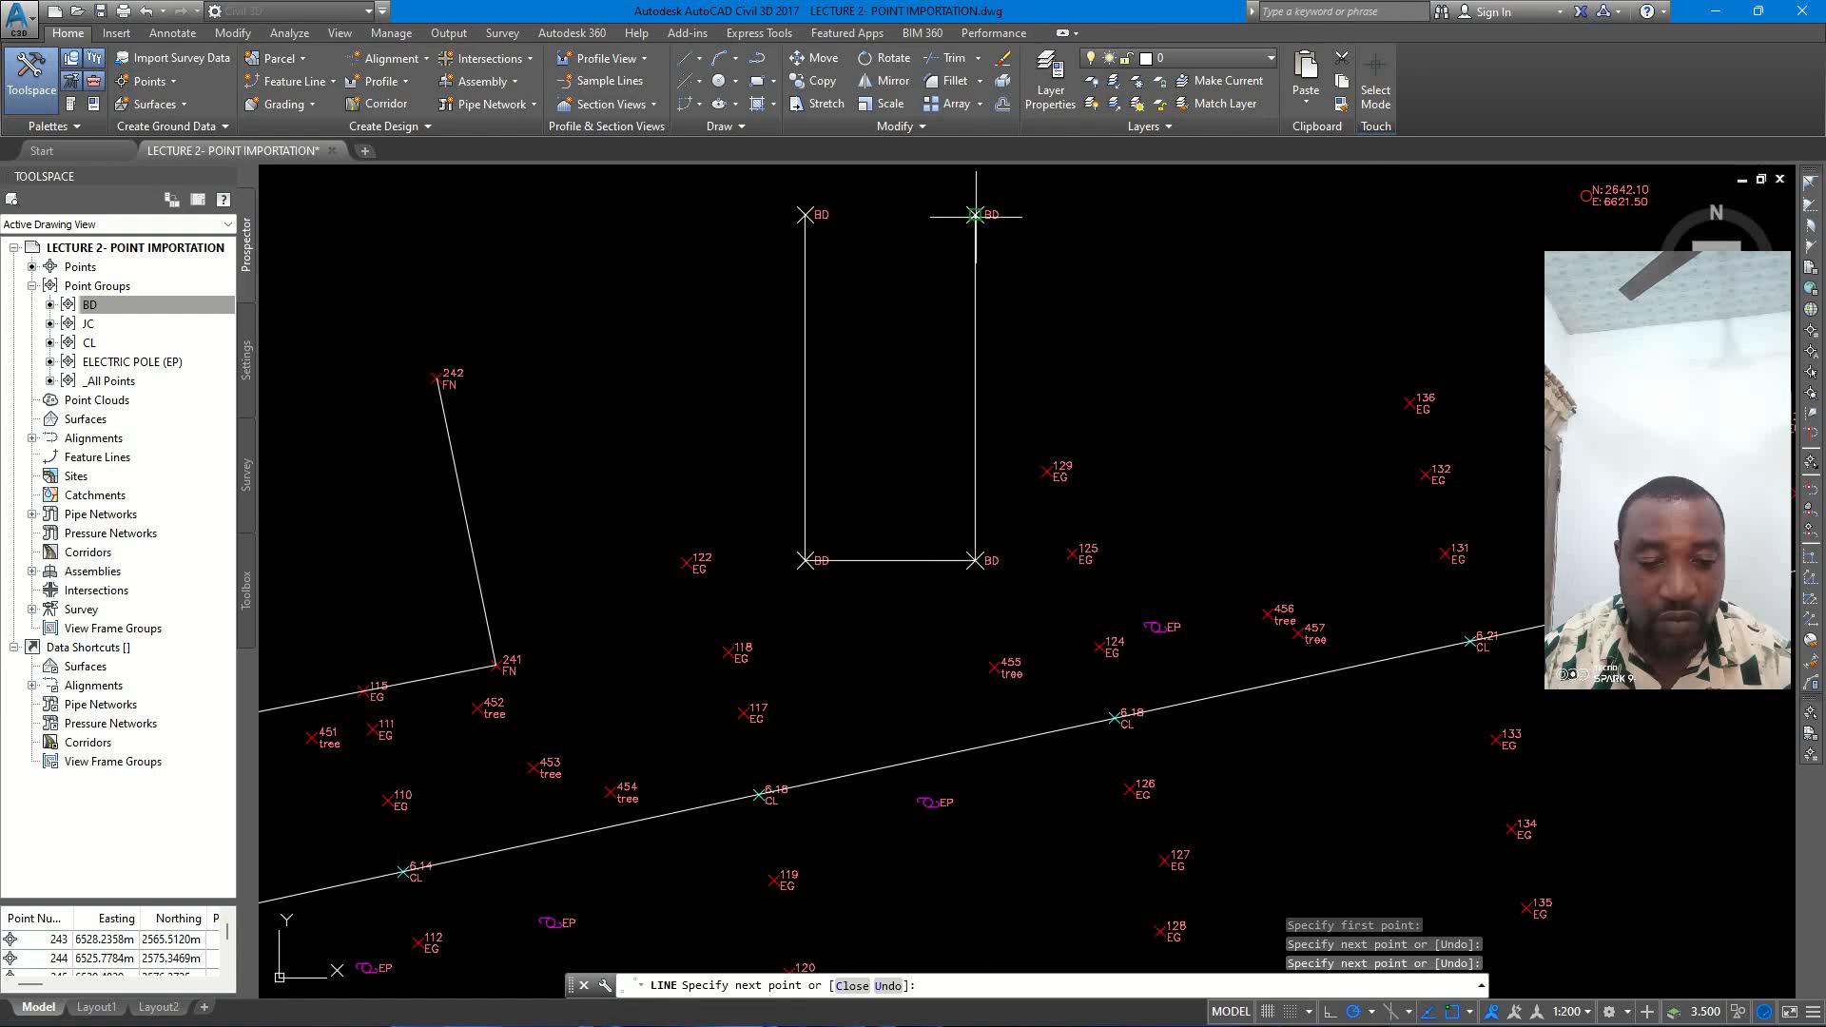
pyautogui.click(804, 214)
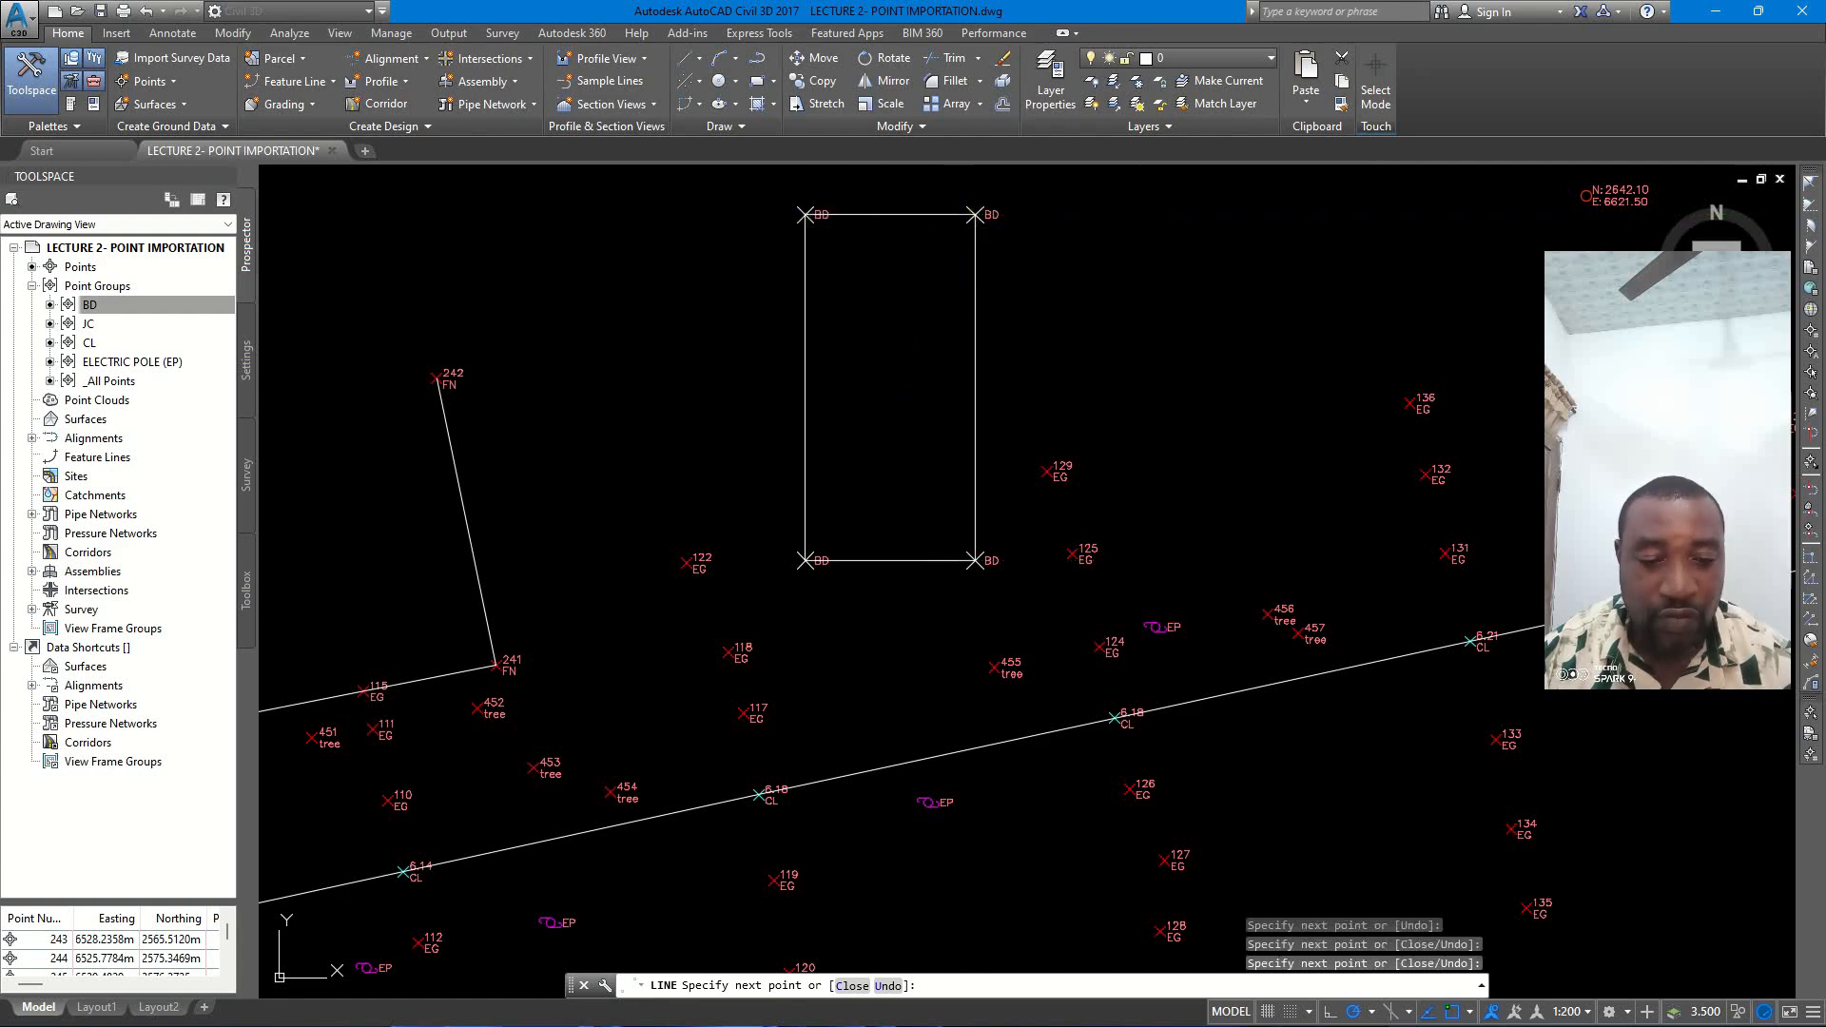
pyautogui.press('Escape')
# - Draw the rectangular chapel outline south of the centreline, east of the cross-shaped building, with connected lines through its four BD points
pyautogui.scroll(-3, 877, 340)
pyautogui.scroll(1, 942, 404)
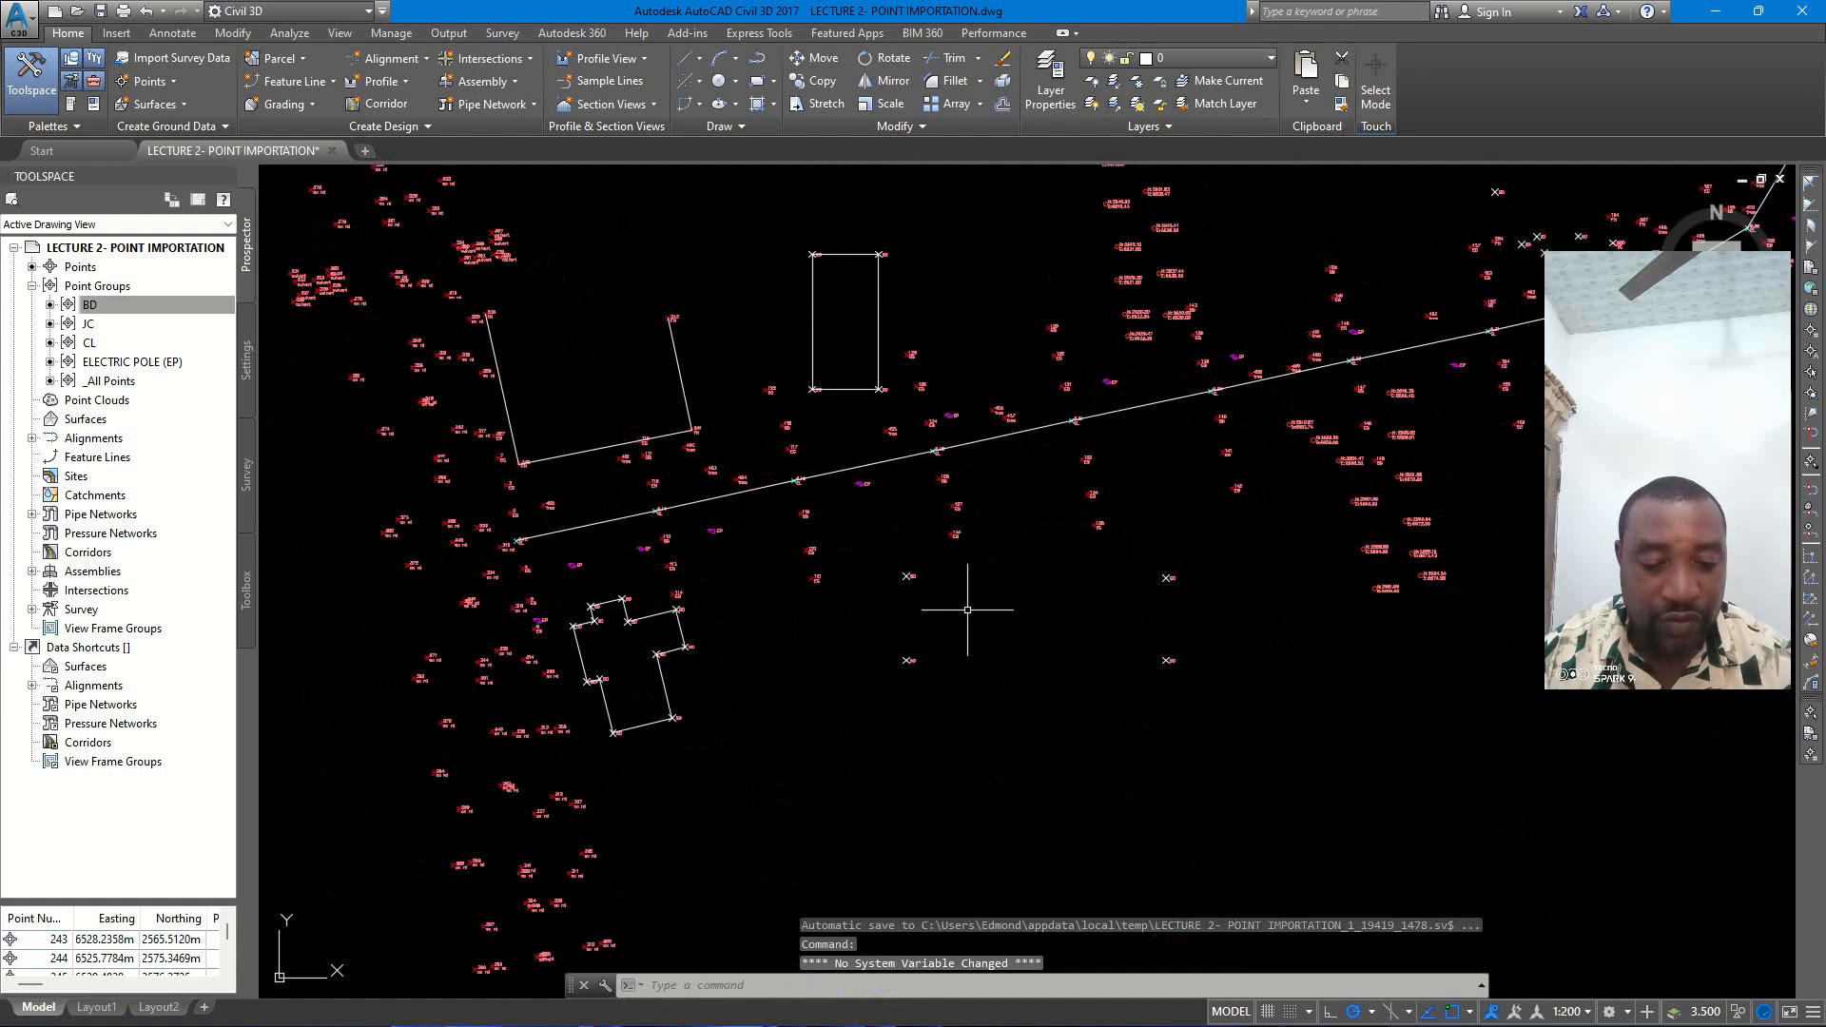
pyautogui.moveTo(1018, 583); pyautogui.dragTo(987, 530, button='middle')
pyautogui.scroll(2, 987, 530)
pyautogui.write('l')
pyautogui.press('Return')
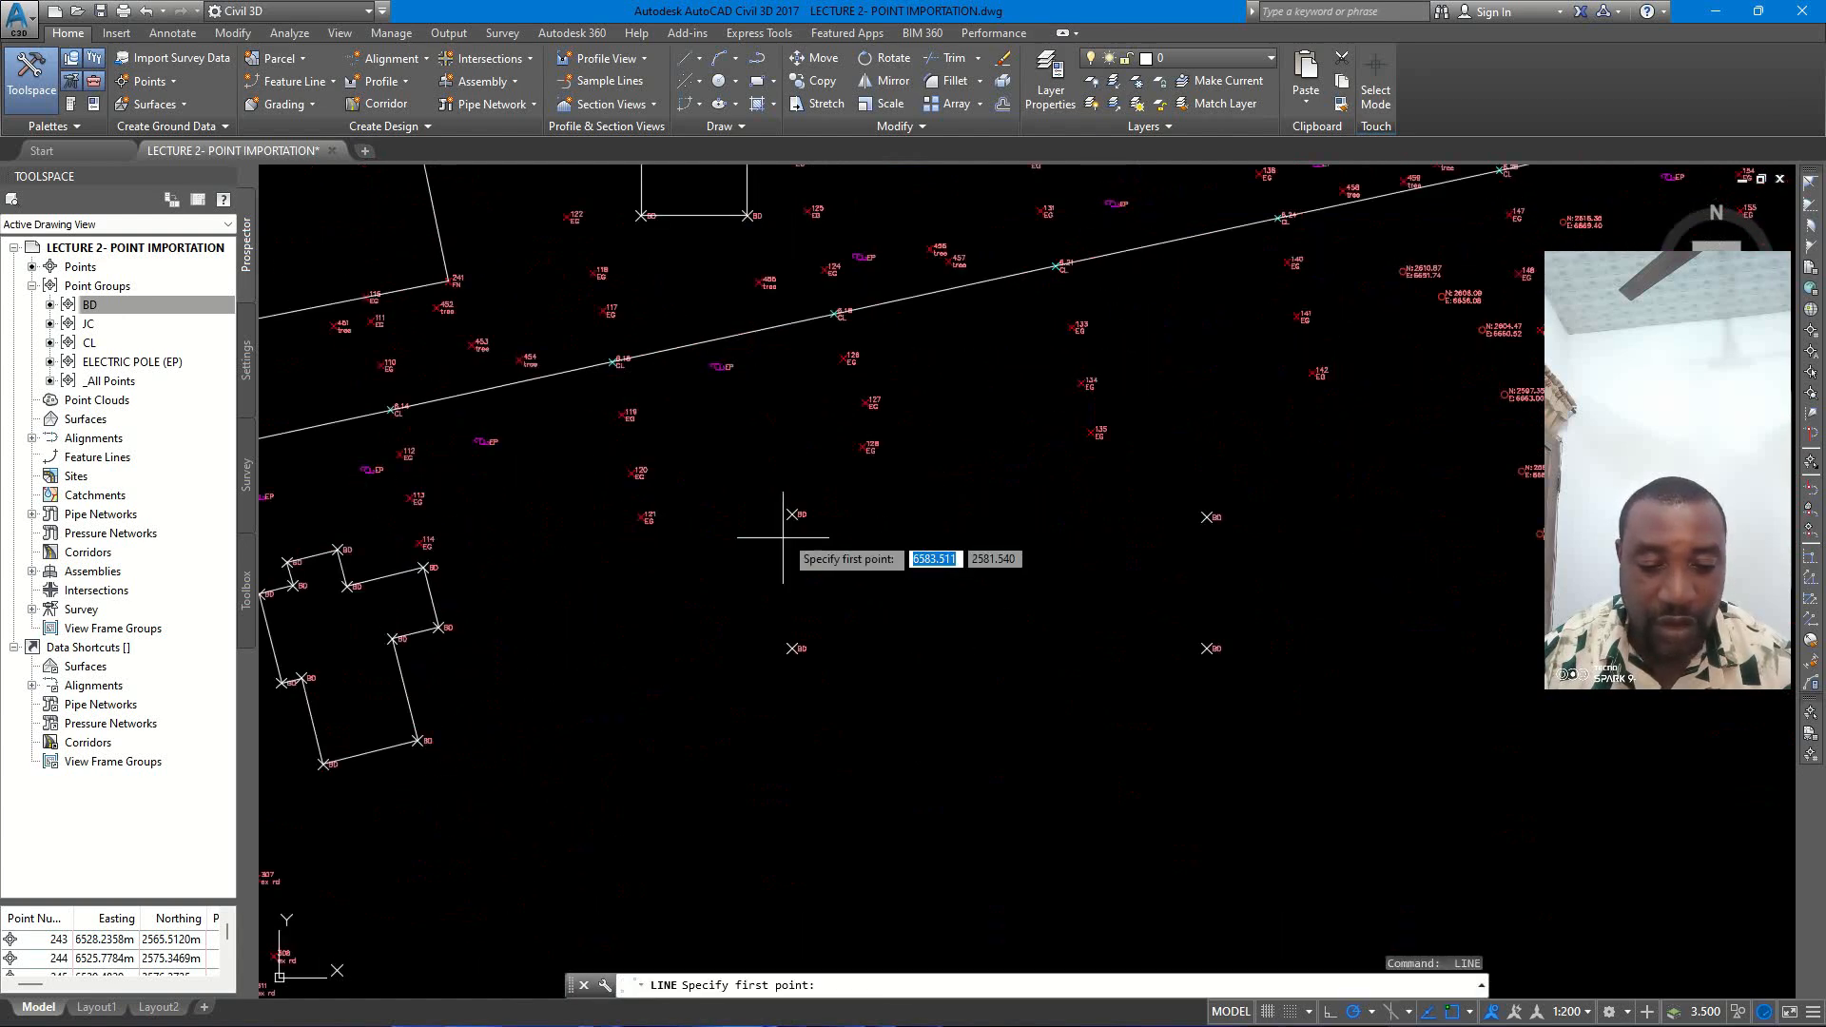
pyautogui.scroll(3, 779, 533)
pyautogui.click(790, 501)
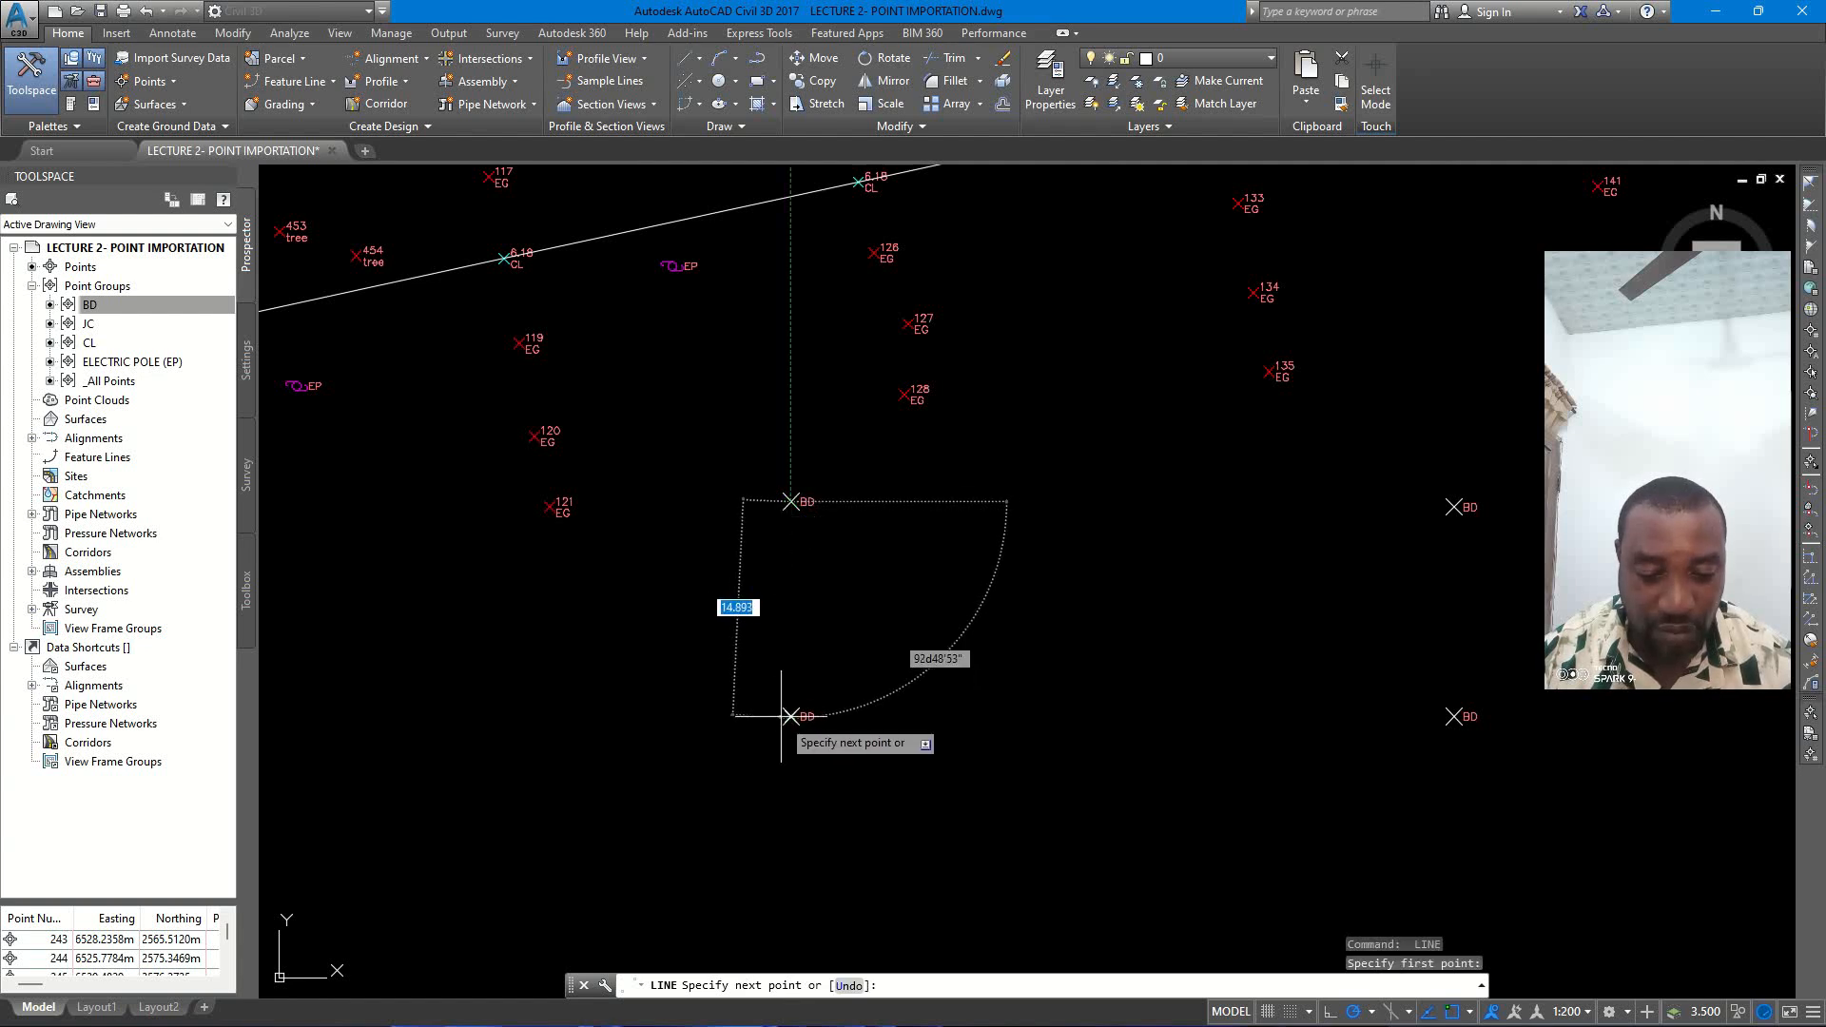
pyautogui.click(790, 715)
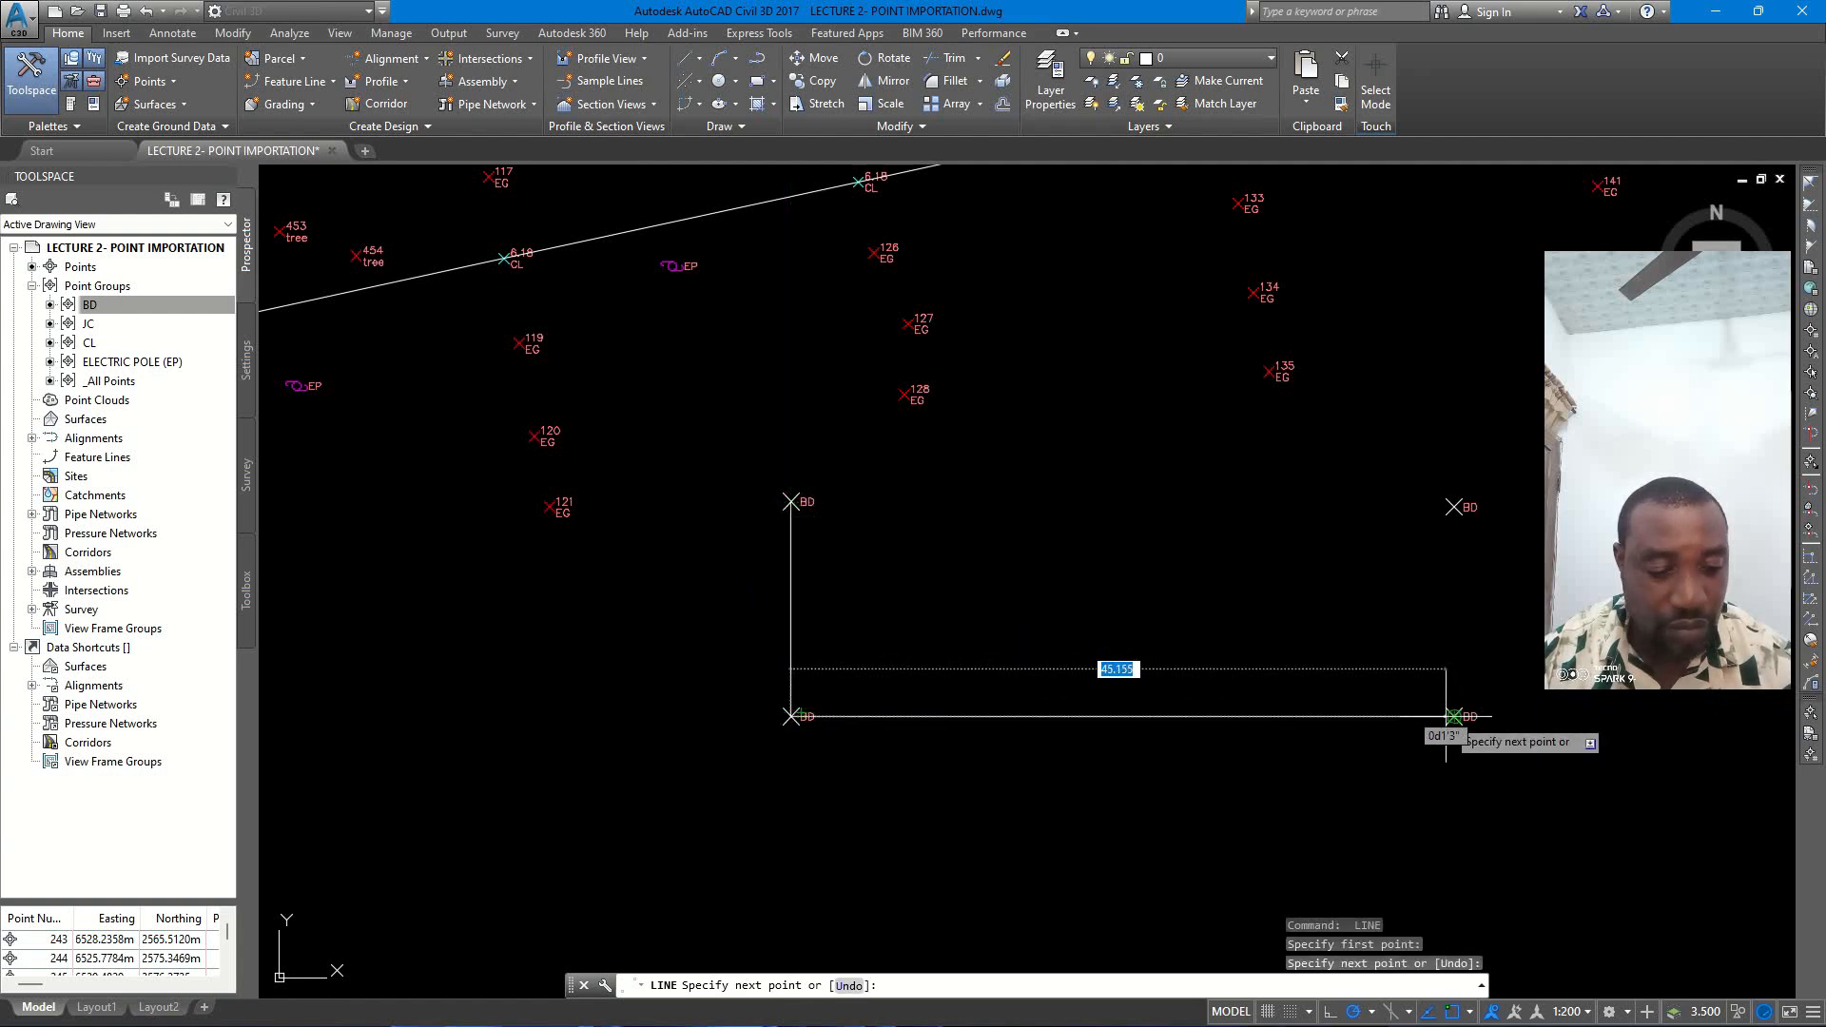
pyautogui.click(1453, 715)
pyautogui.click(1453, 507)
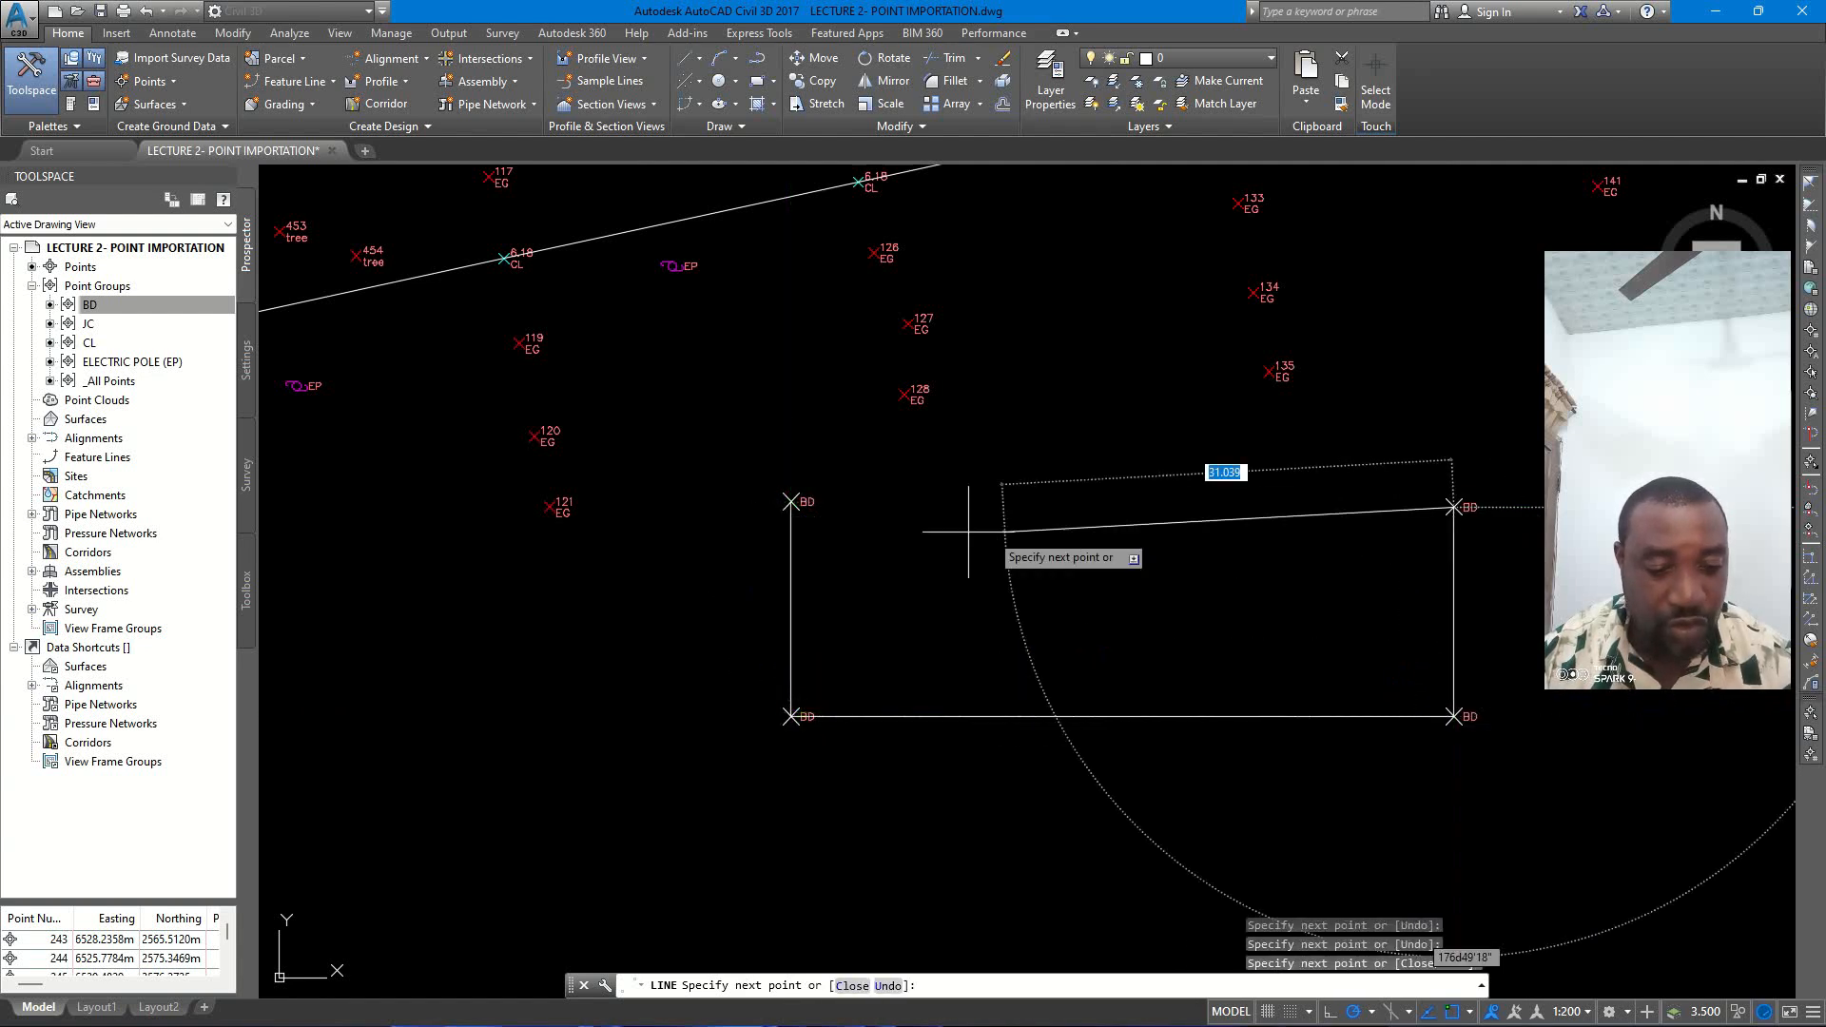
pyautogui.click(790, 501)
pyautogui.press('Escape')
# - Examine the BD points clustered between FN points 264 and 268 and compare them with the stepped, fenced building in FIELD INFORMATION.jpg
pyautogui.scroll(-10, 791, 501)
pyautogui.scroll(5, 950, 496)
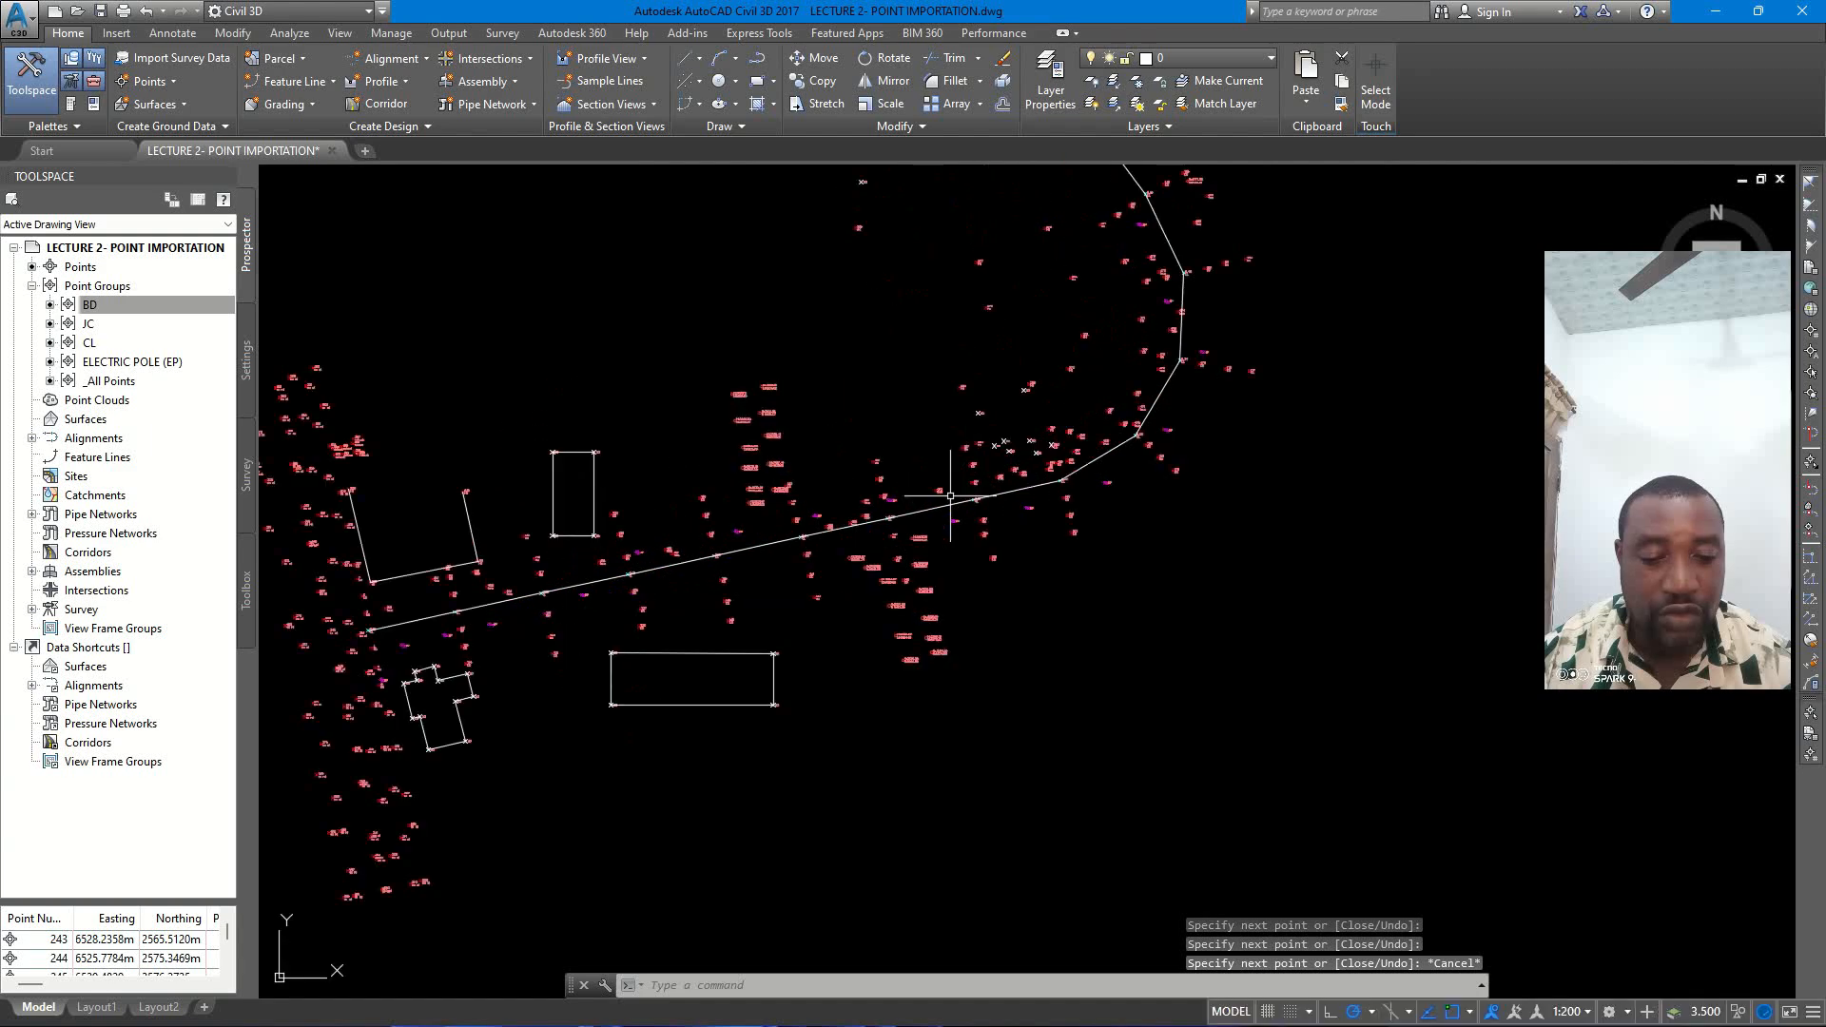
pyautogui.scroll(6, 1013, 430)
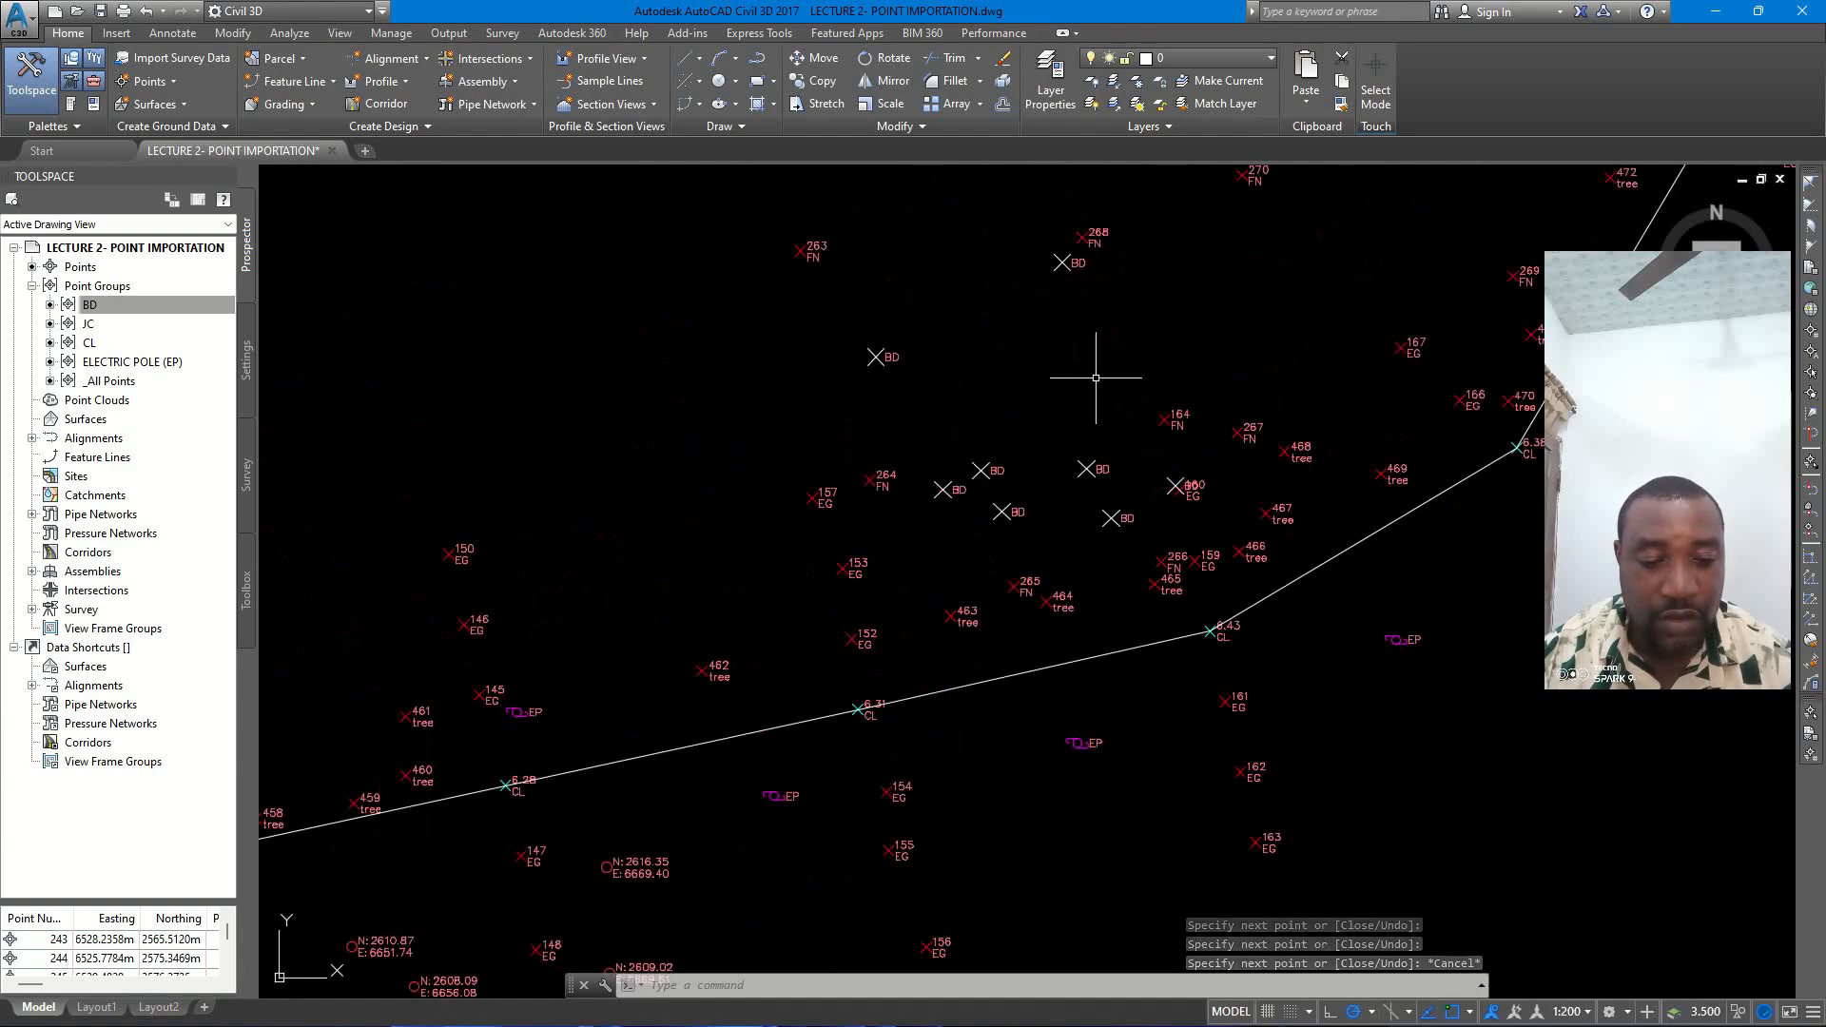
pyautogui.scroll(2, 946, 396)
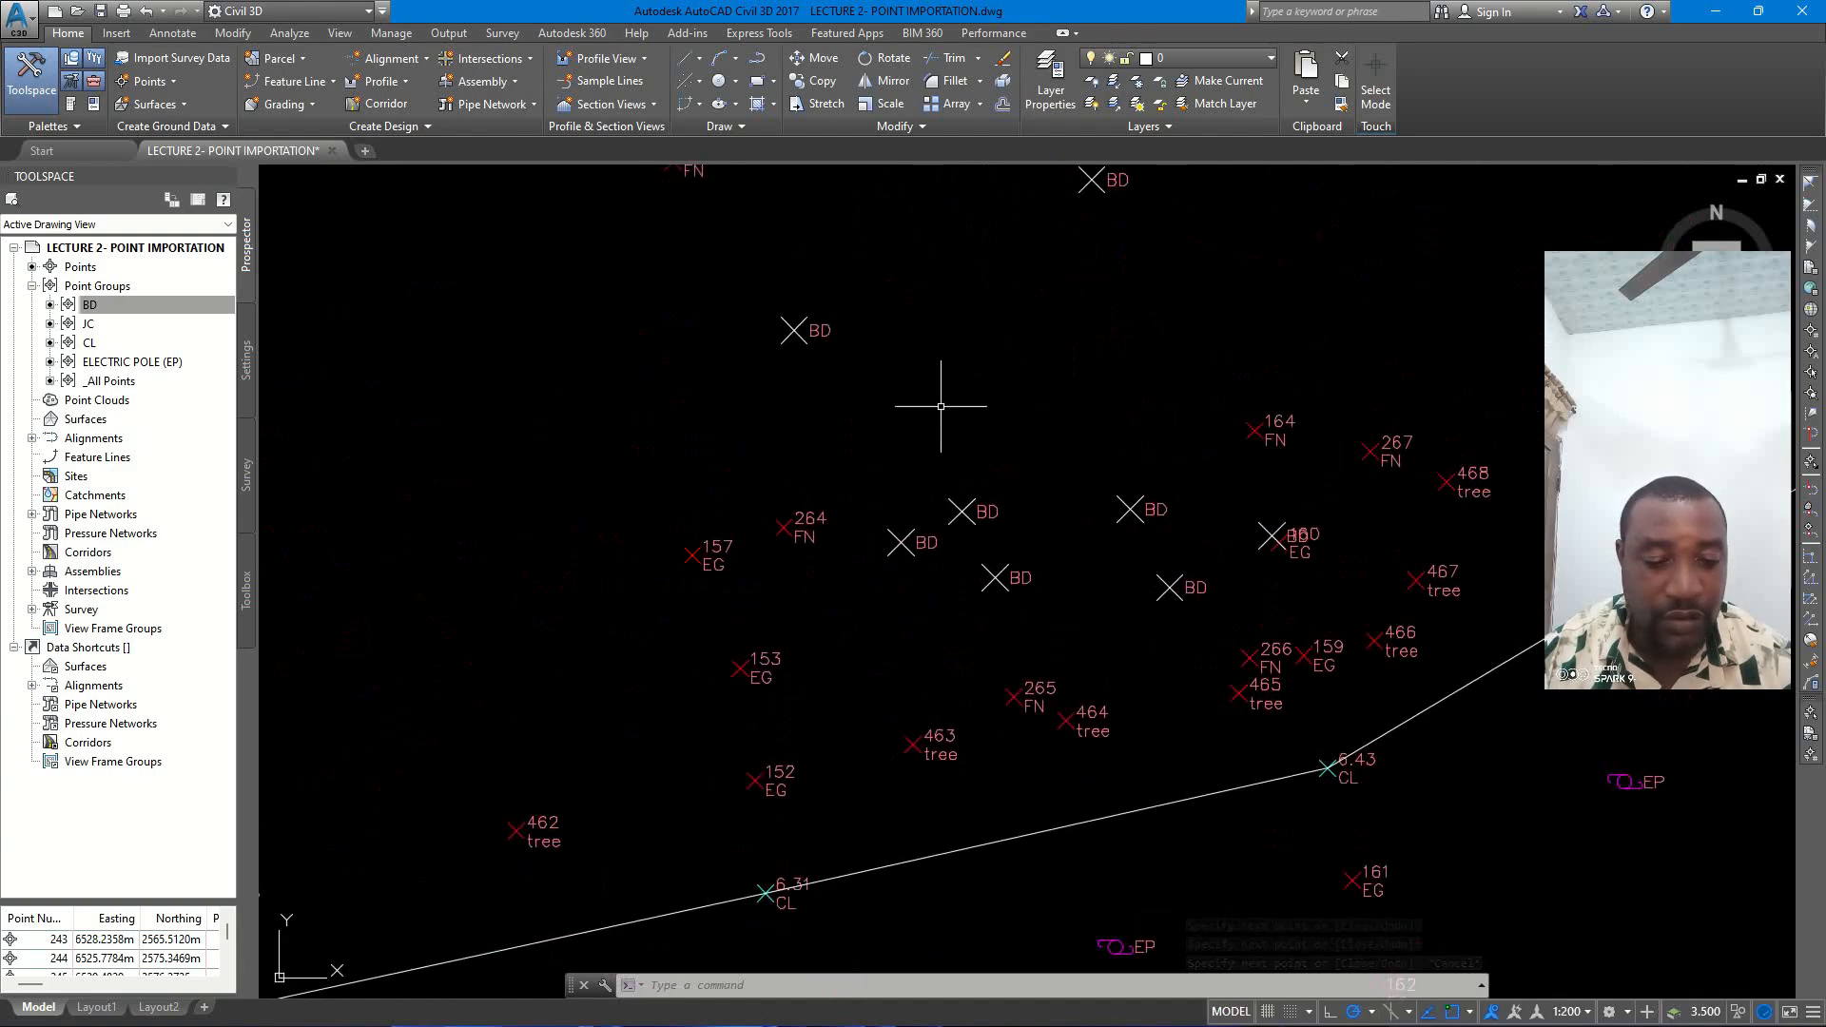
pyautogui.scroll(-3, 940, 404)
pyautogui.scroll(3, 961, 404)
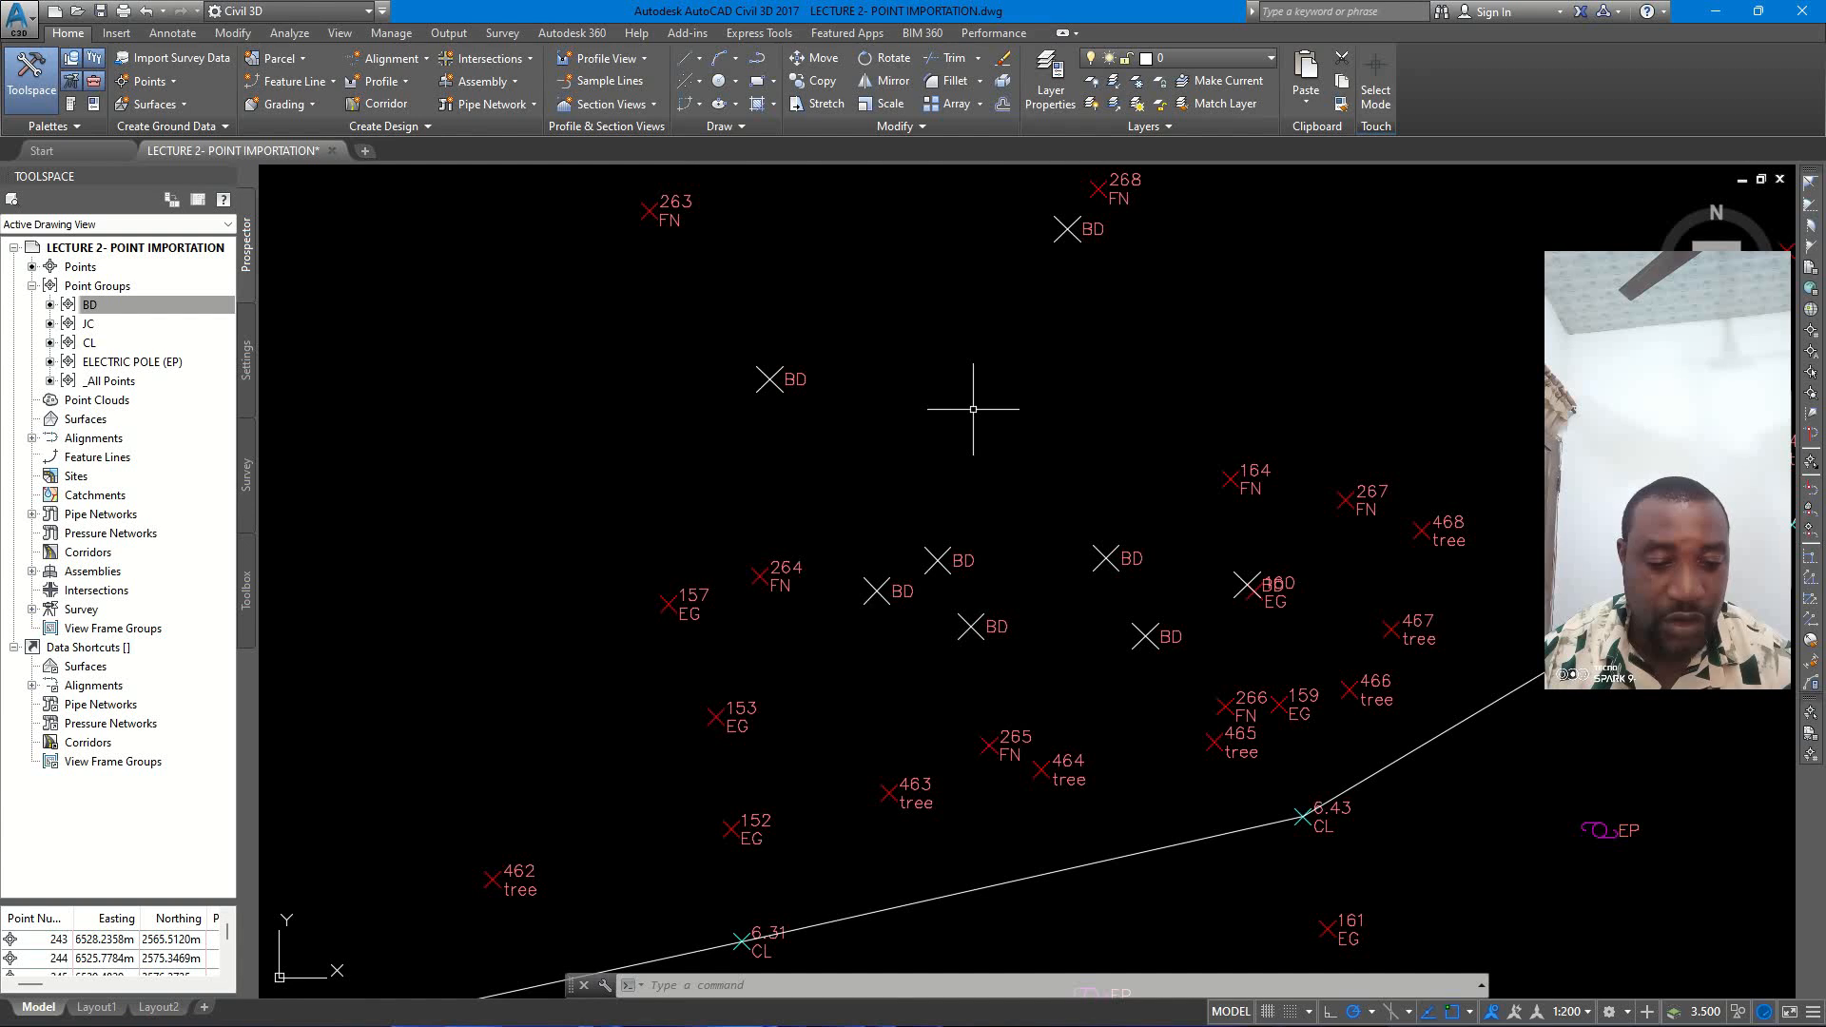
pyautogui.scroll(-3, 980, 426)
pyautogui.scroll(1, 977, 409)
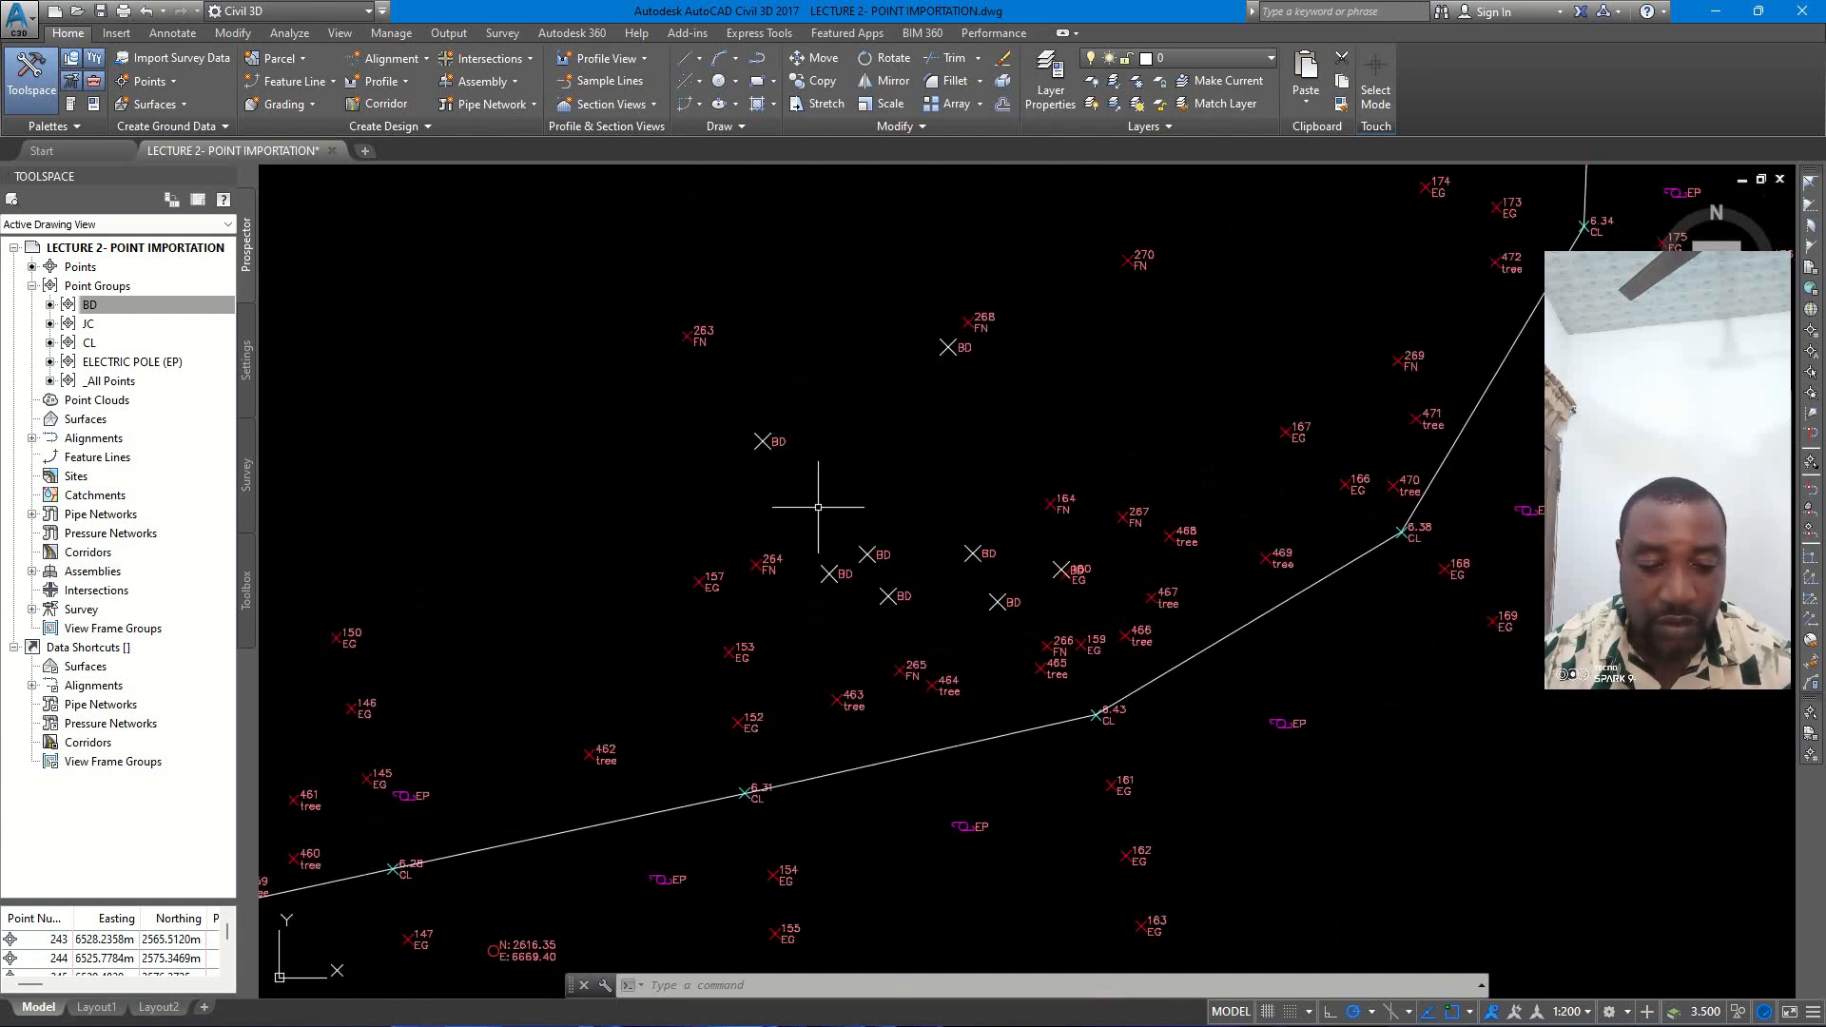
pyautogui.moveTo(939, 1015)
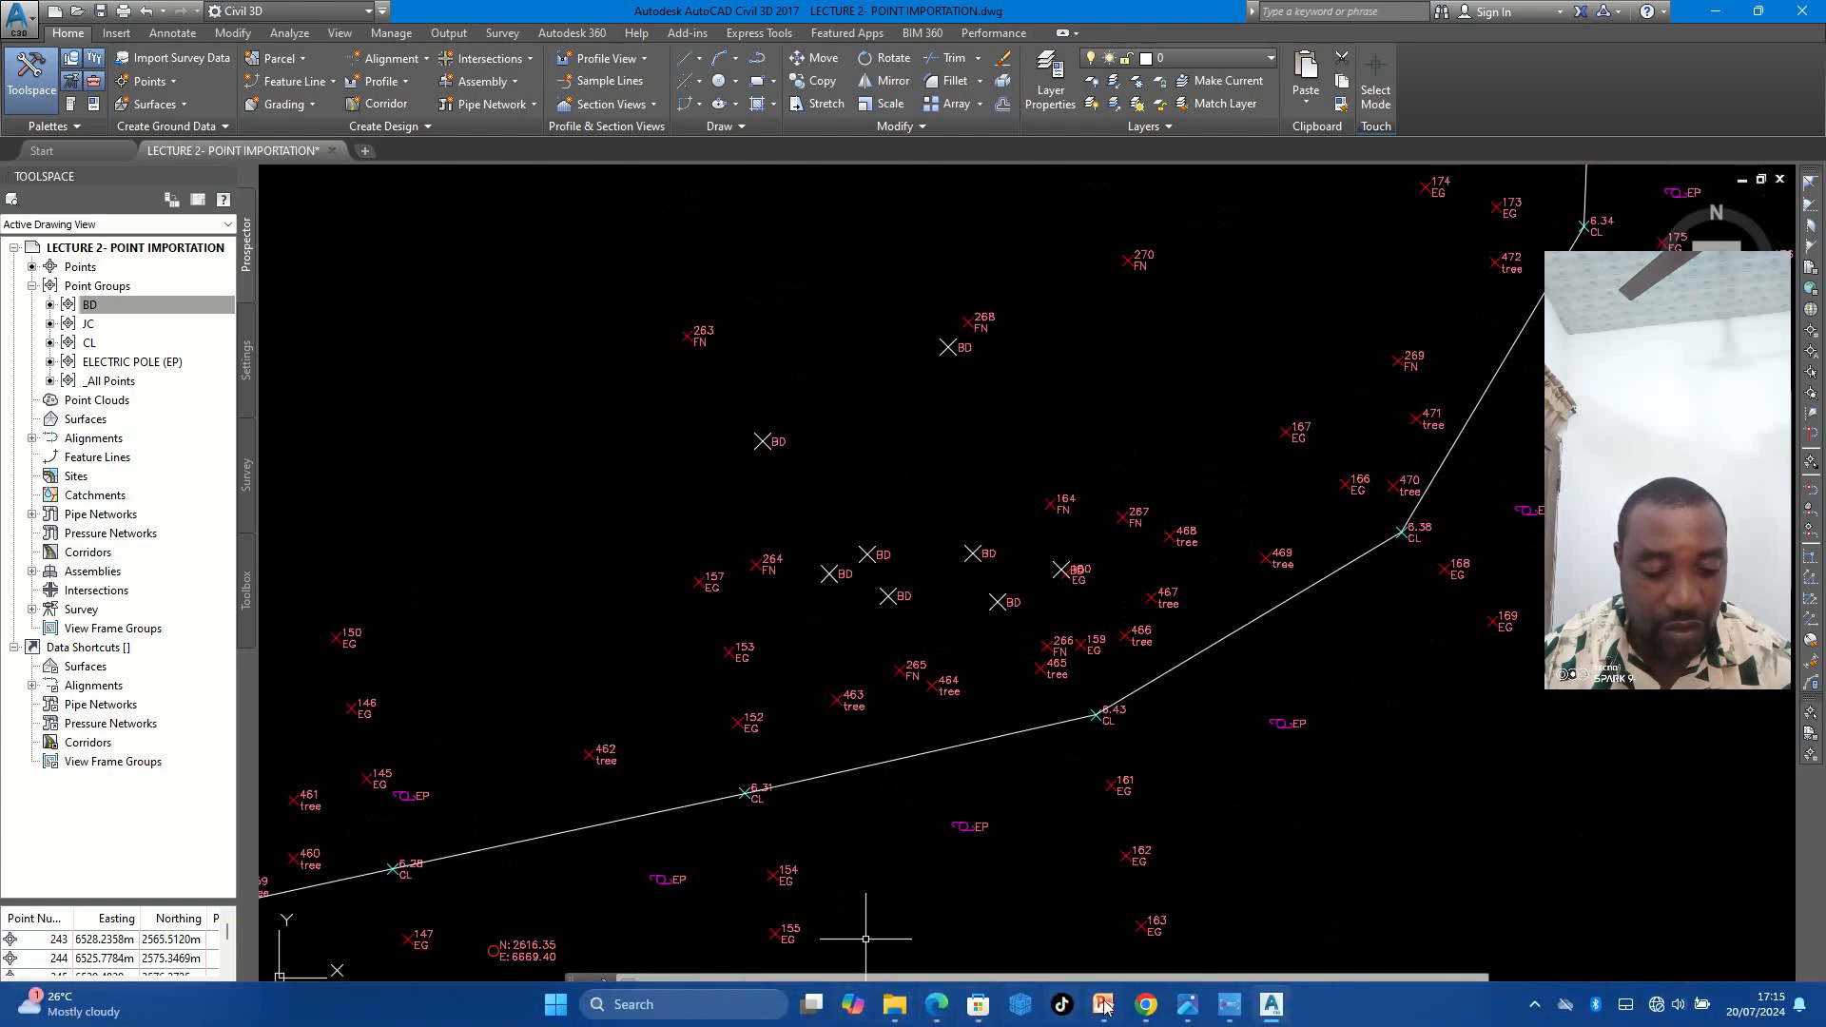
pyautogui.click(1188, 1006)
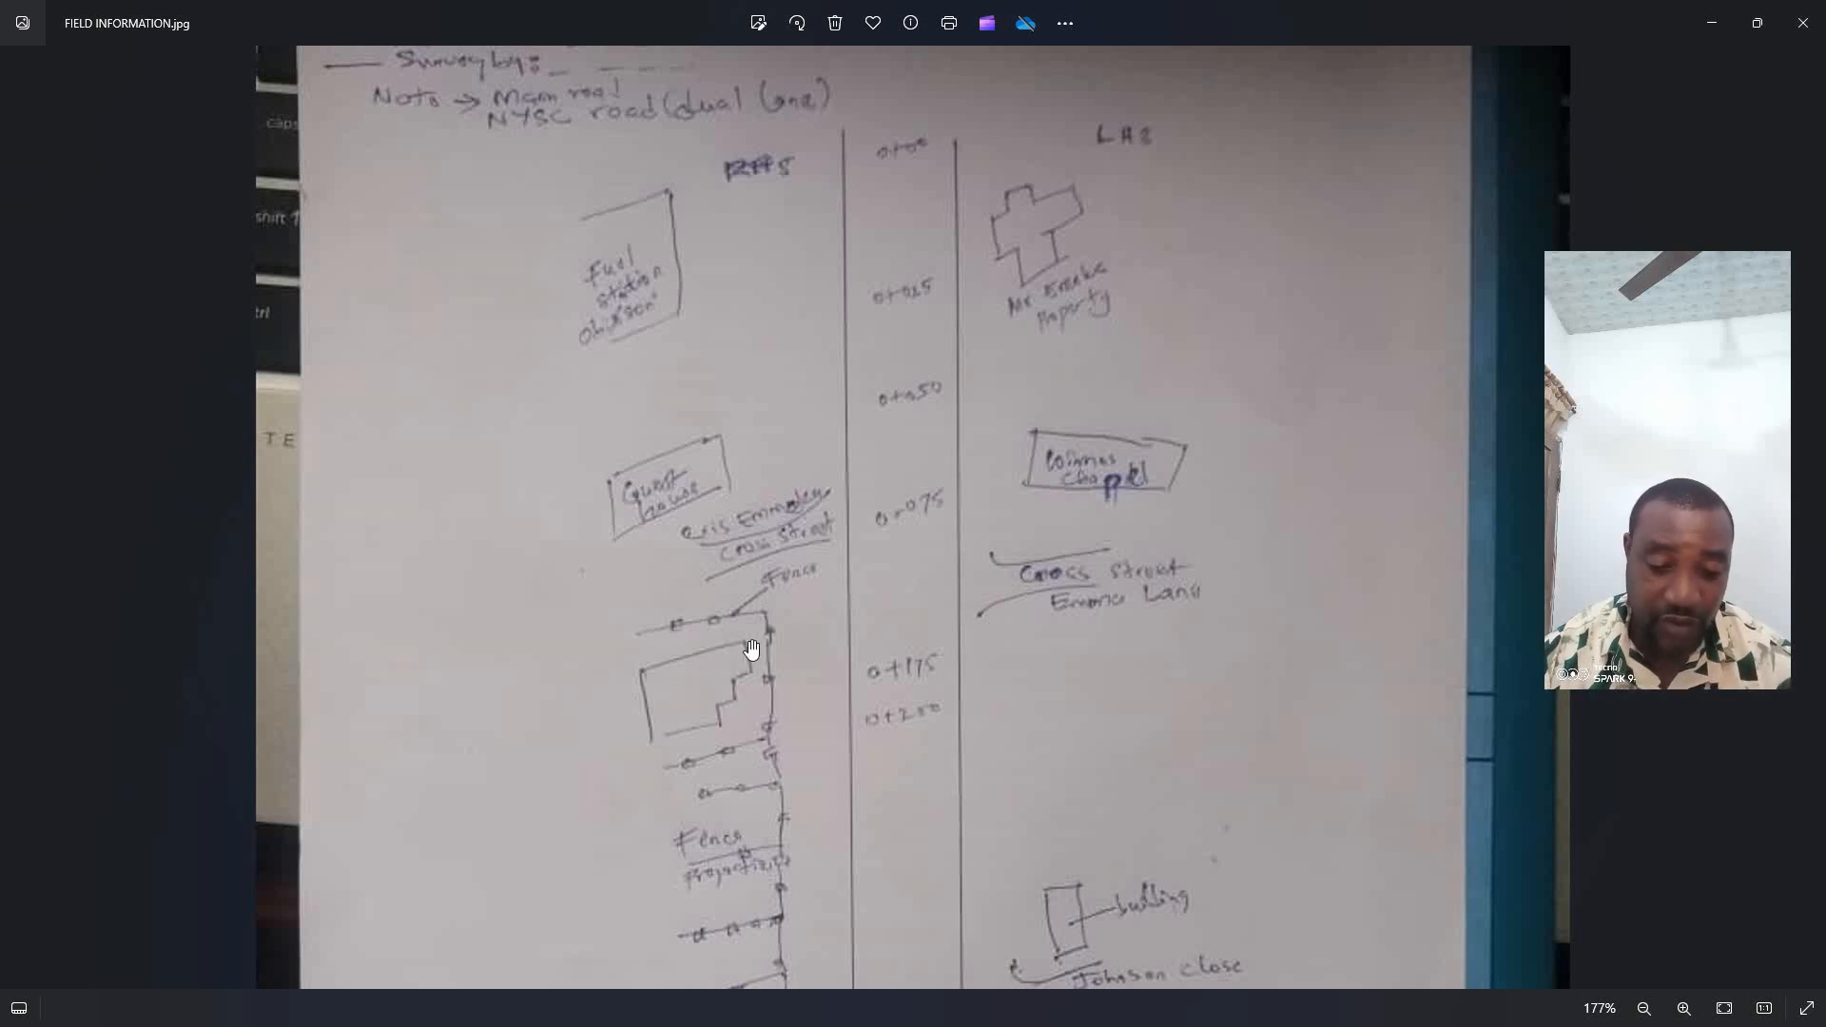
pyautogui.click(1712, 21)
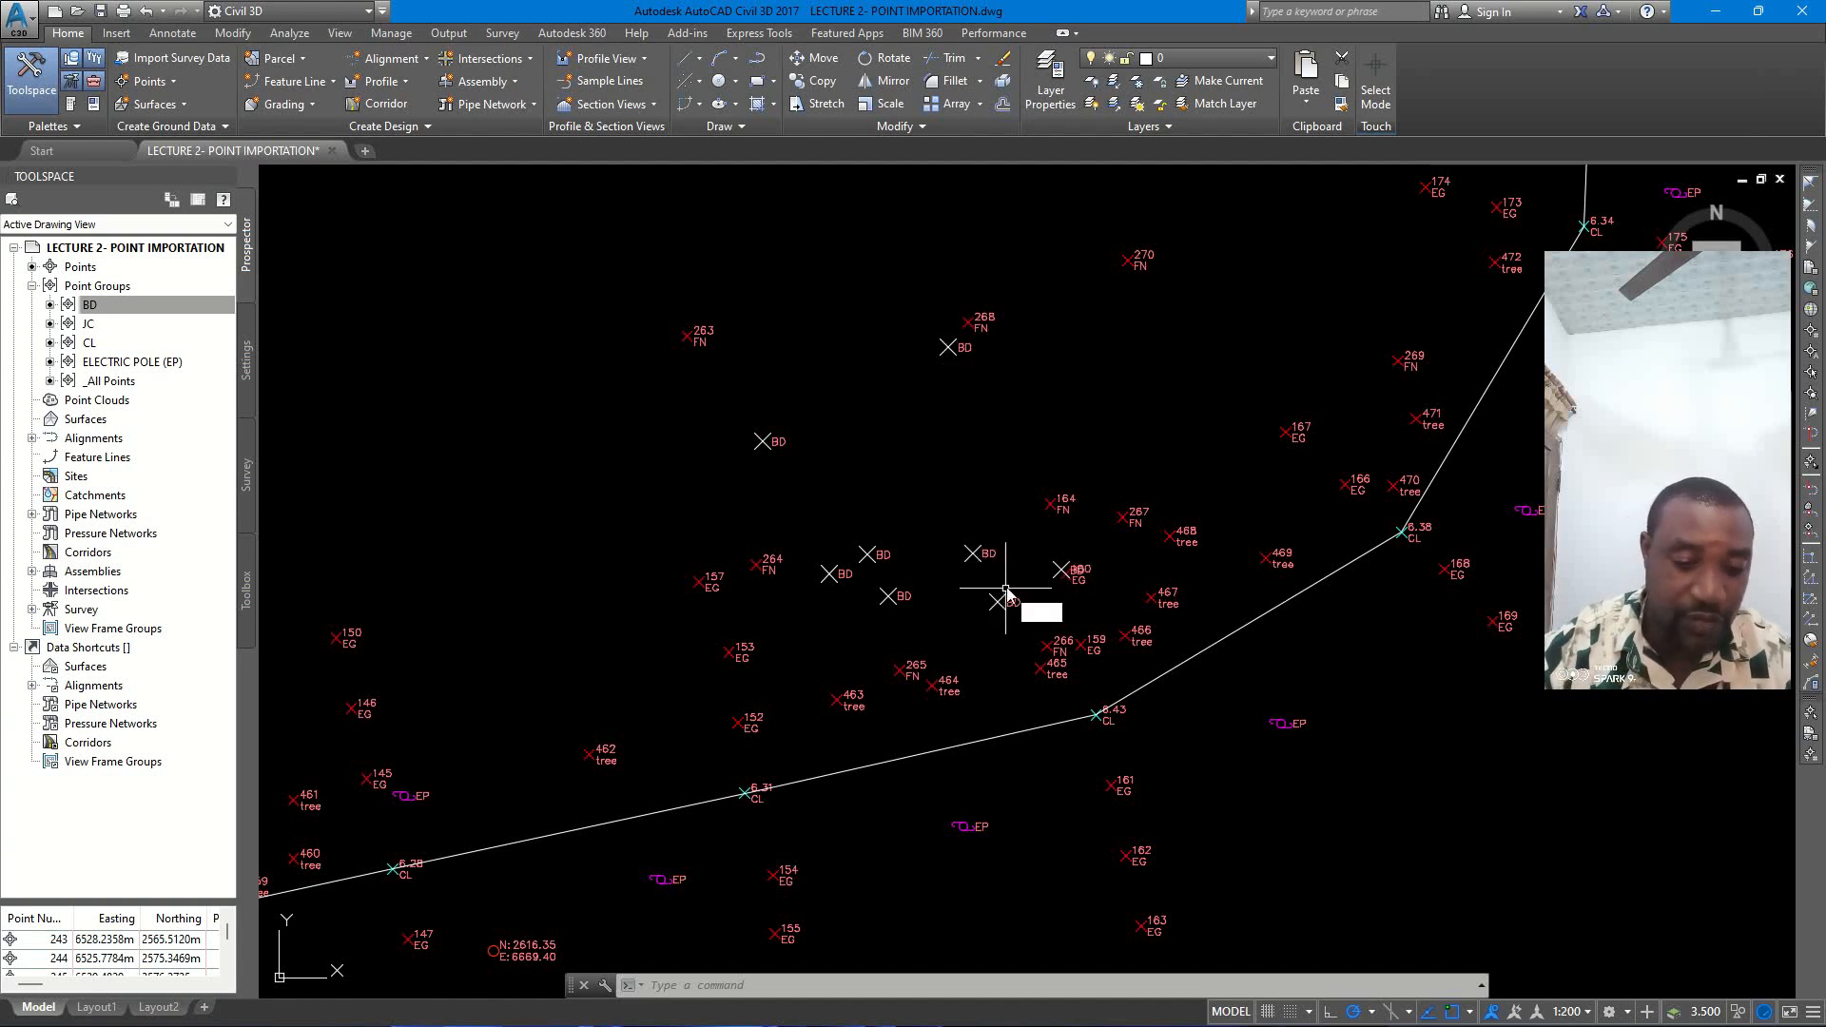
# - Draw the stepped building outline between FN points 264 and 268 with connected lines through its eight BD points
pyautogui.write('l')
pyautogui.press('Return')
pyautogui.click(948, 347)
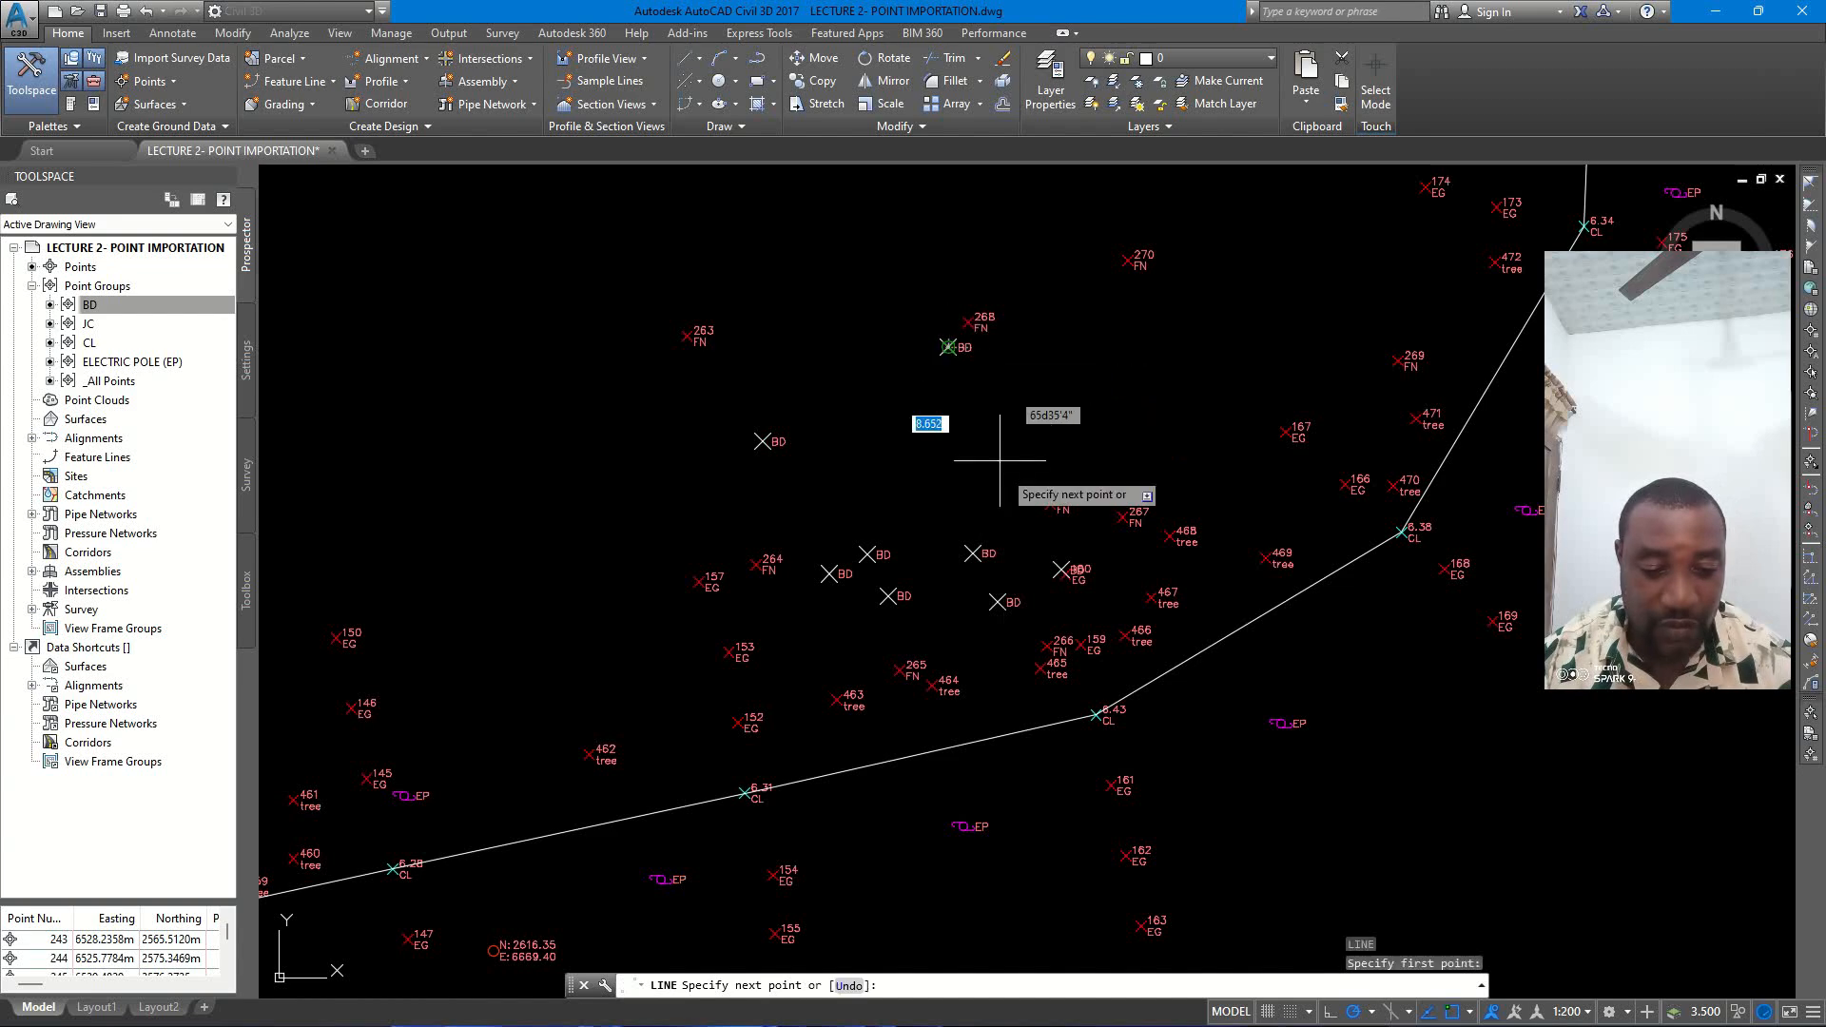
pyautogui.scroll(4, 1055, 571)
pyautogui.click(1061, 569)
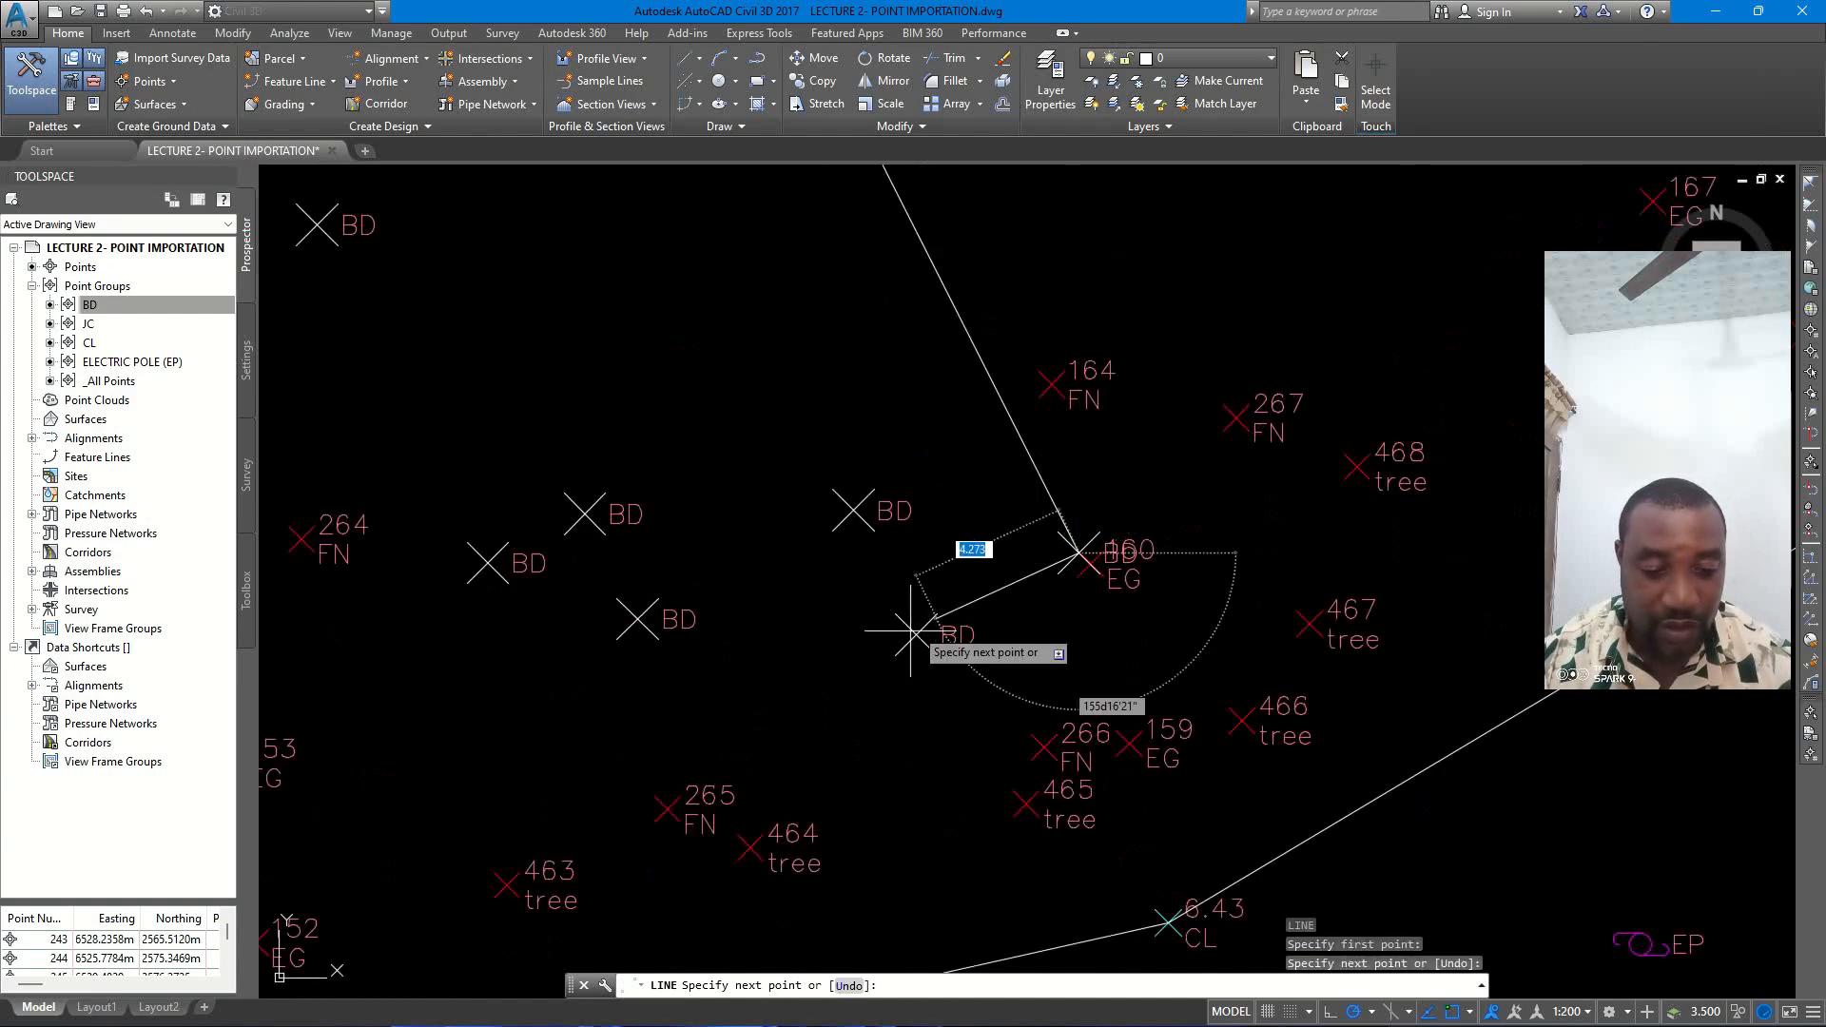
pyautogui.click(913, 633)
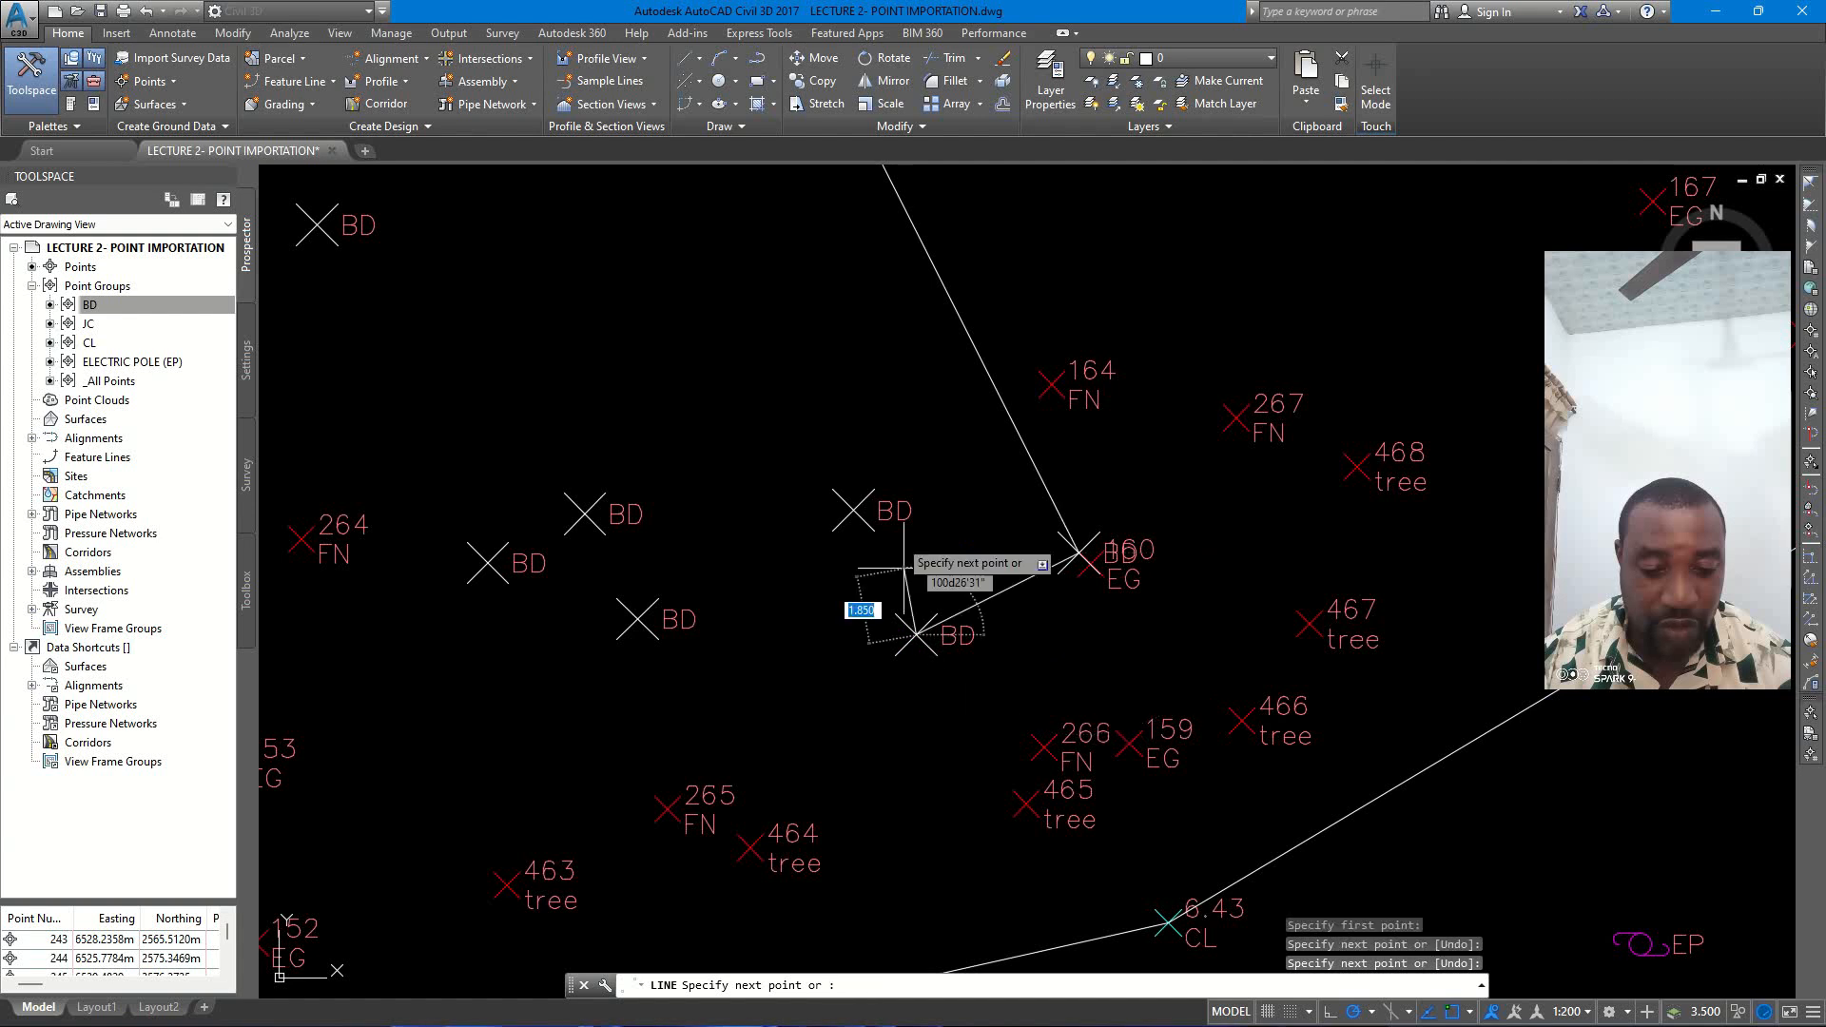
pyautogui.click(853, 511)
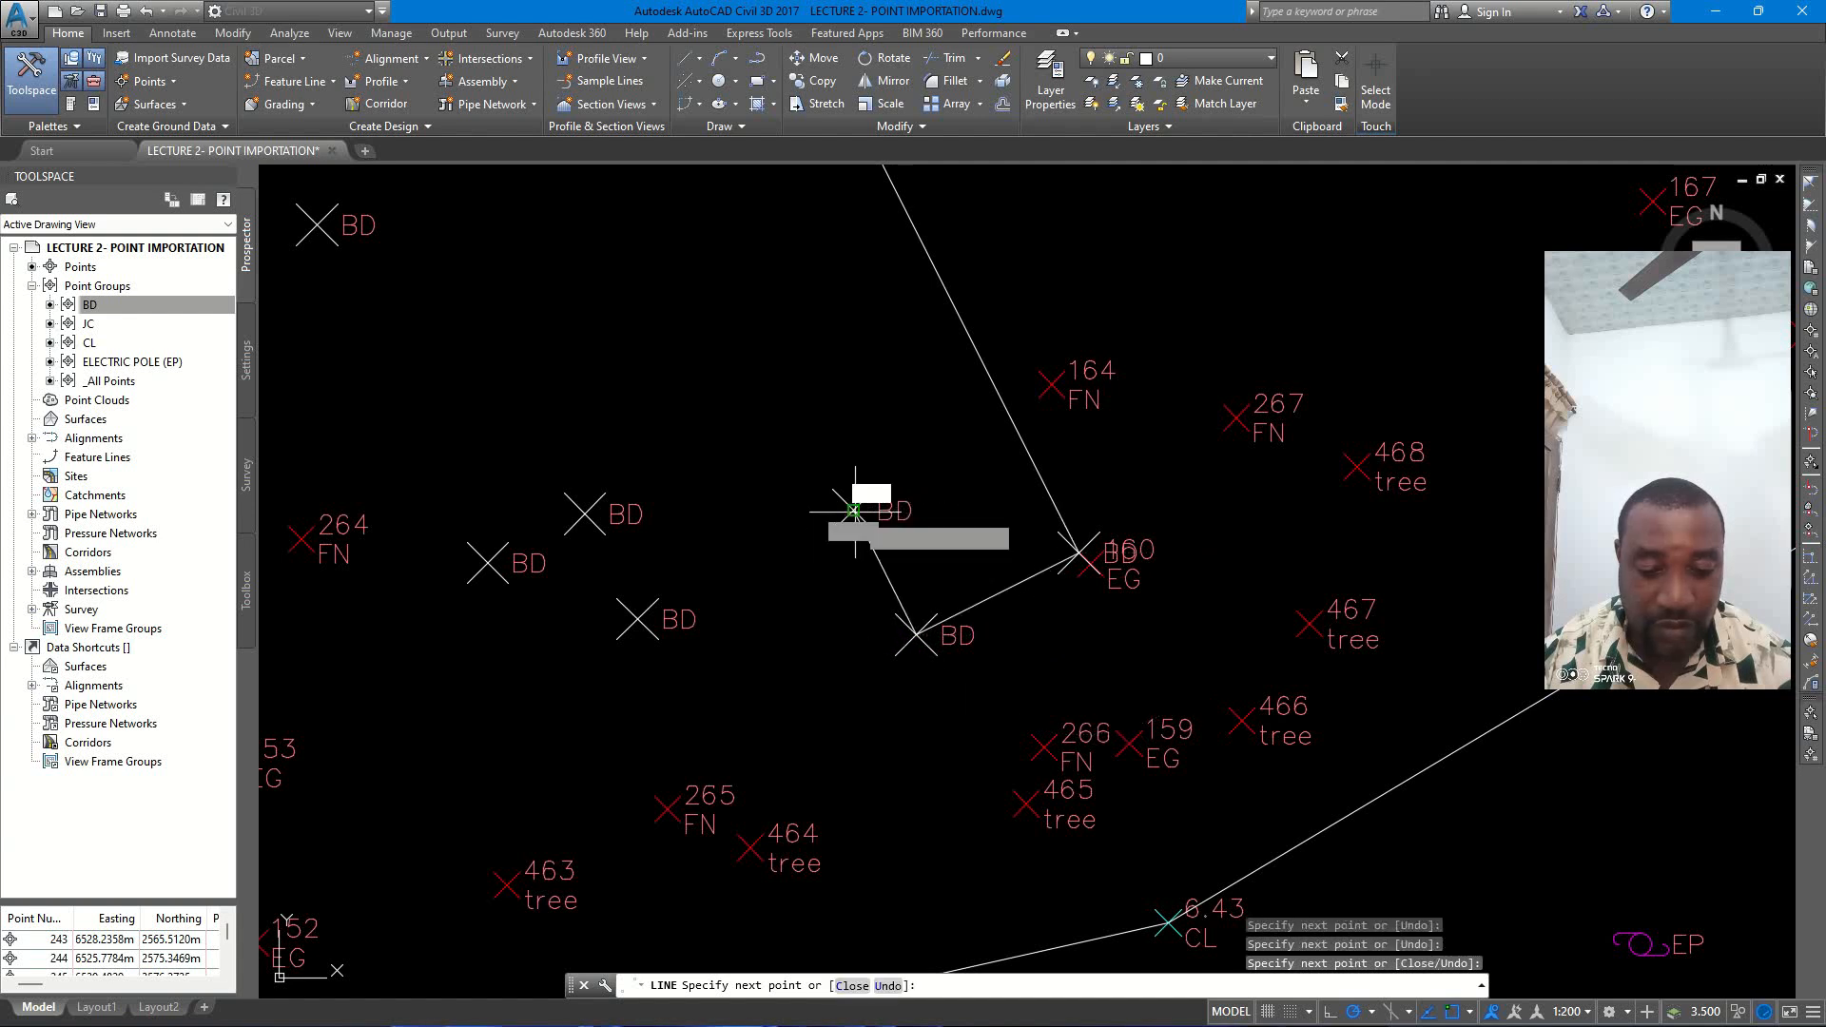
pyautogui.click(638, 619)
pyautogui.click(584, 513)
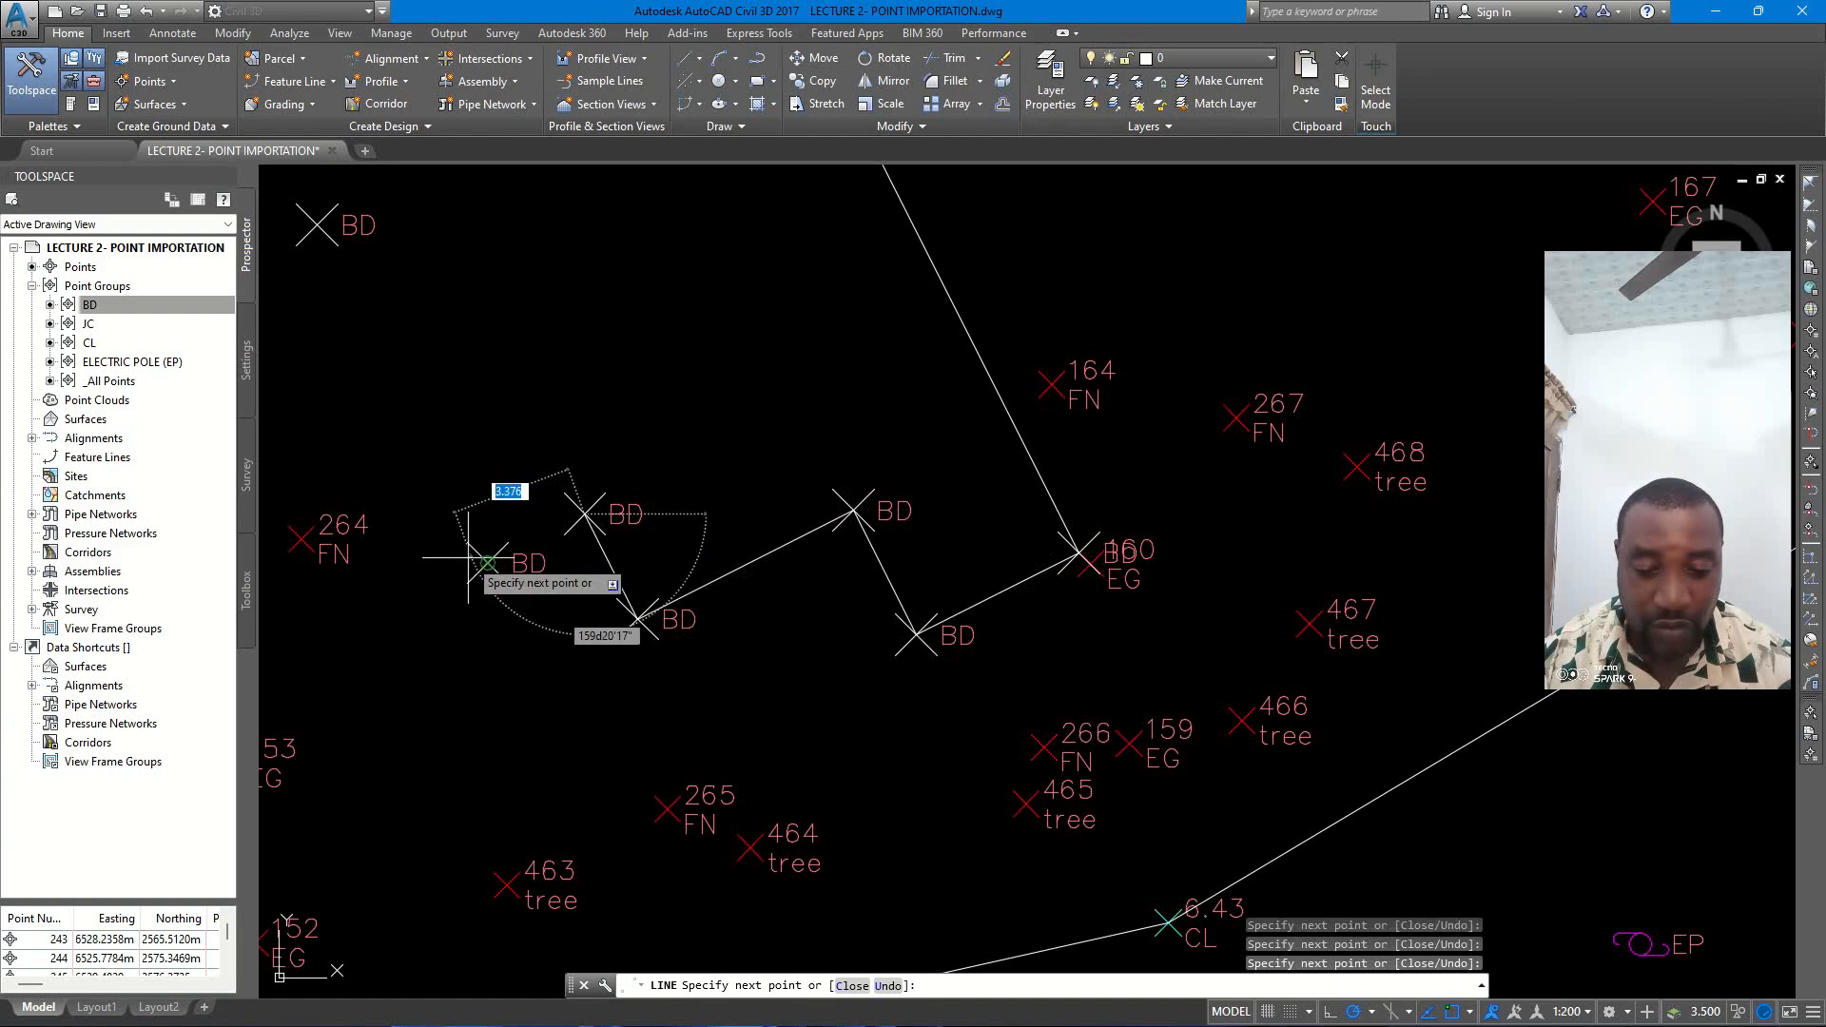
pyautogui.click(487, 563)
pyautogui.scroll(-4, 555, 502)
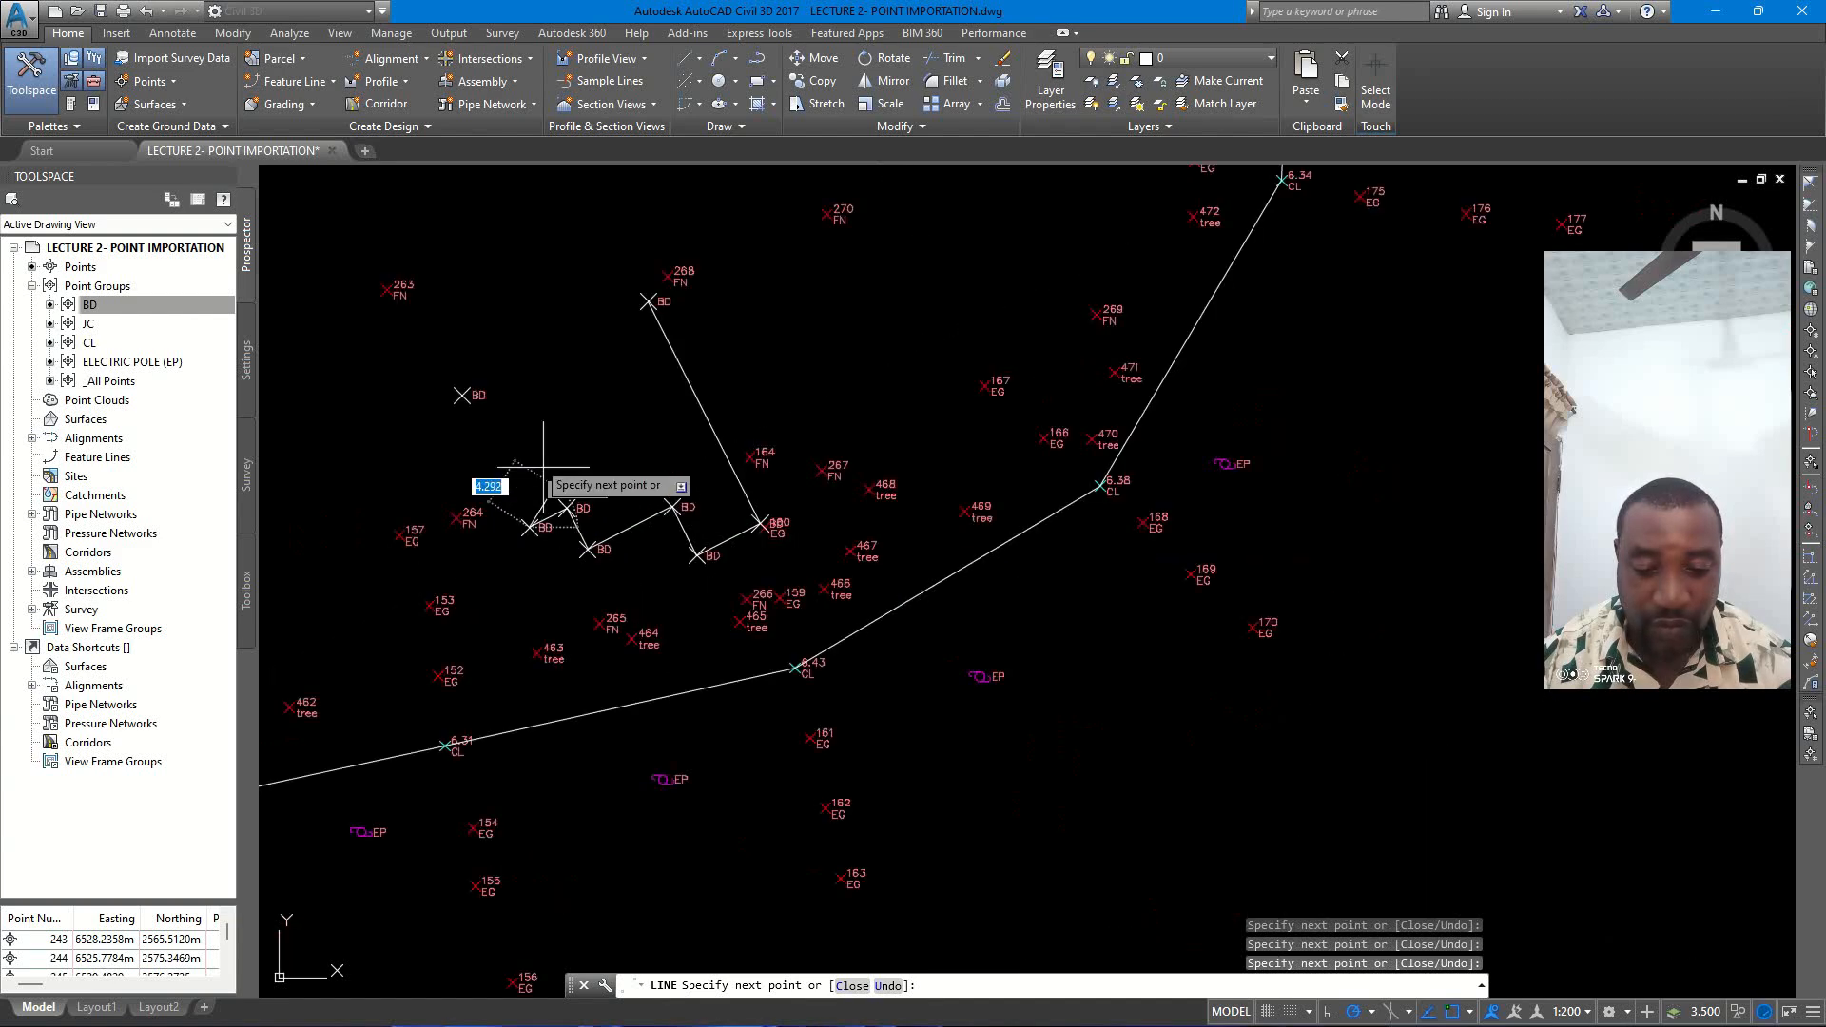
pyautogui.scroll(4, 459, 395)
pyautogui.click(449, 391)
pyautogui.scroll(-2, 481, 391)
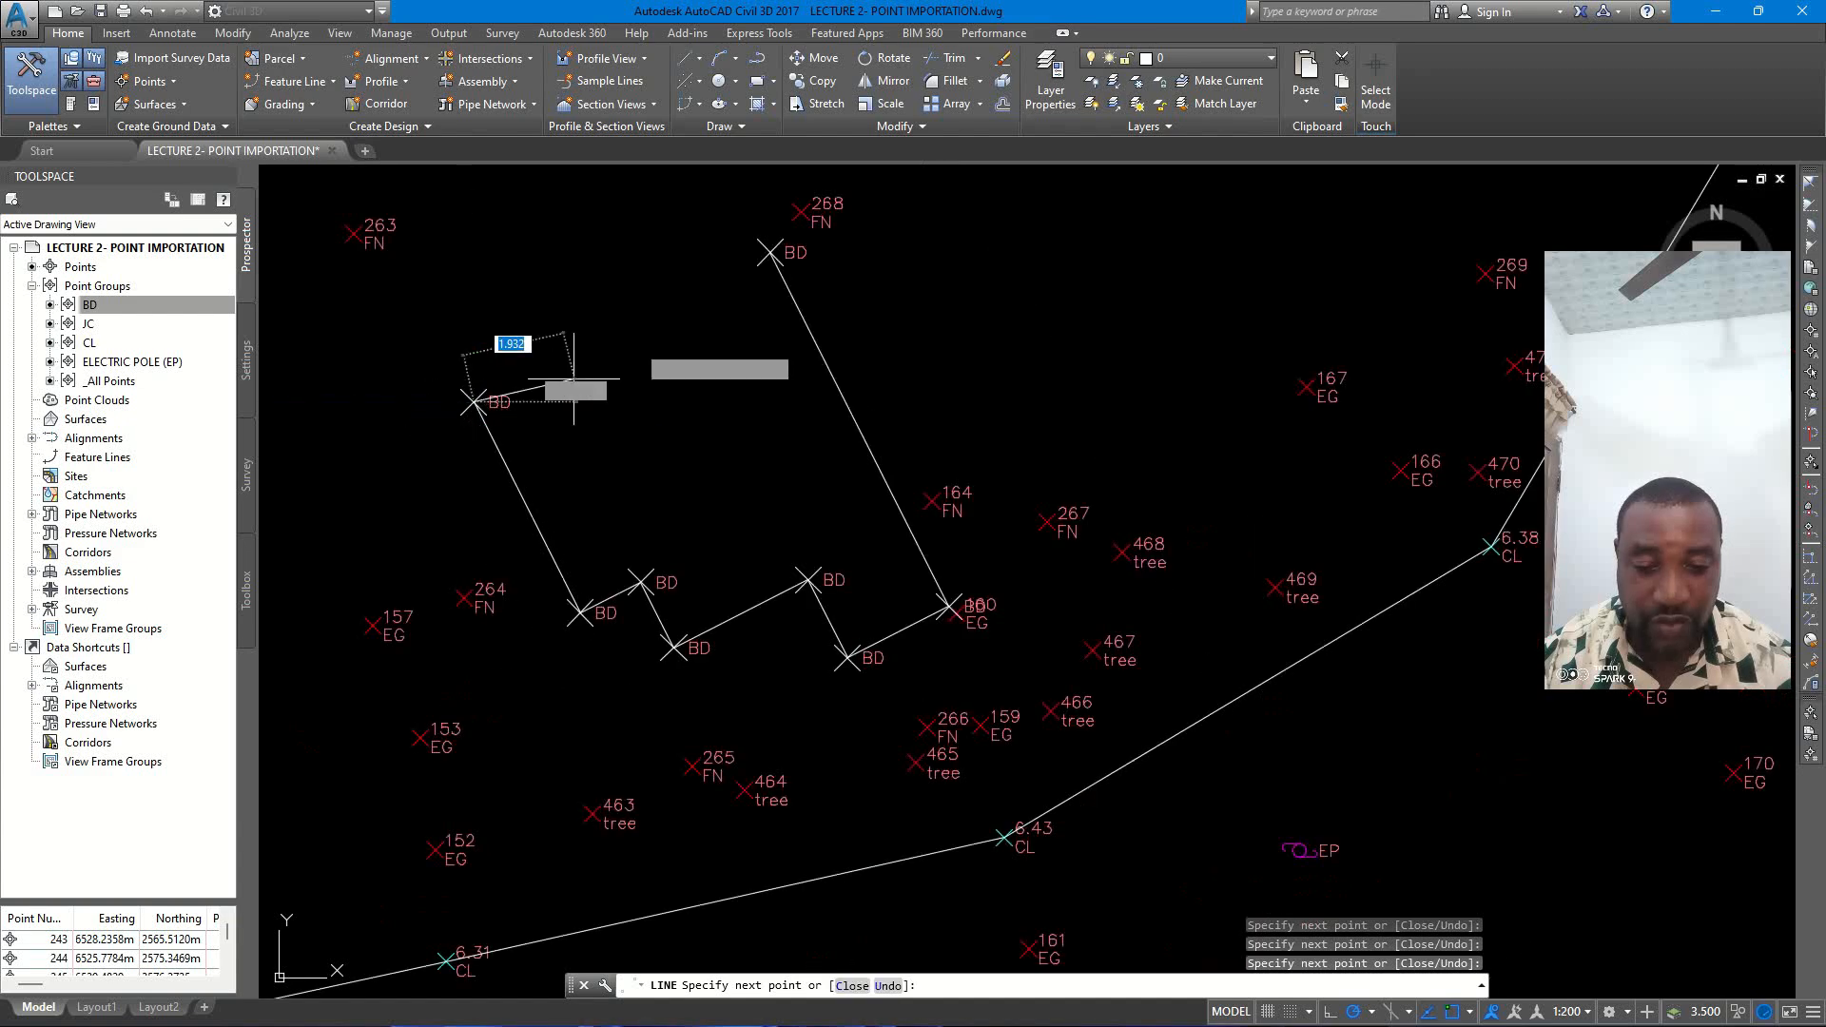
pyautogui.click(769, 252)
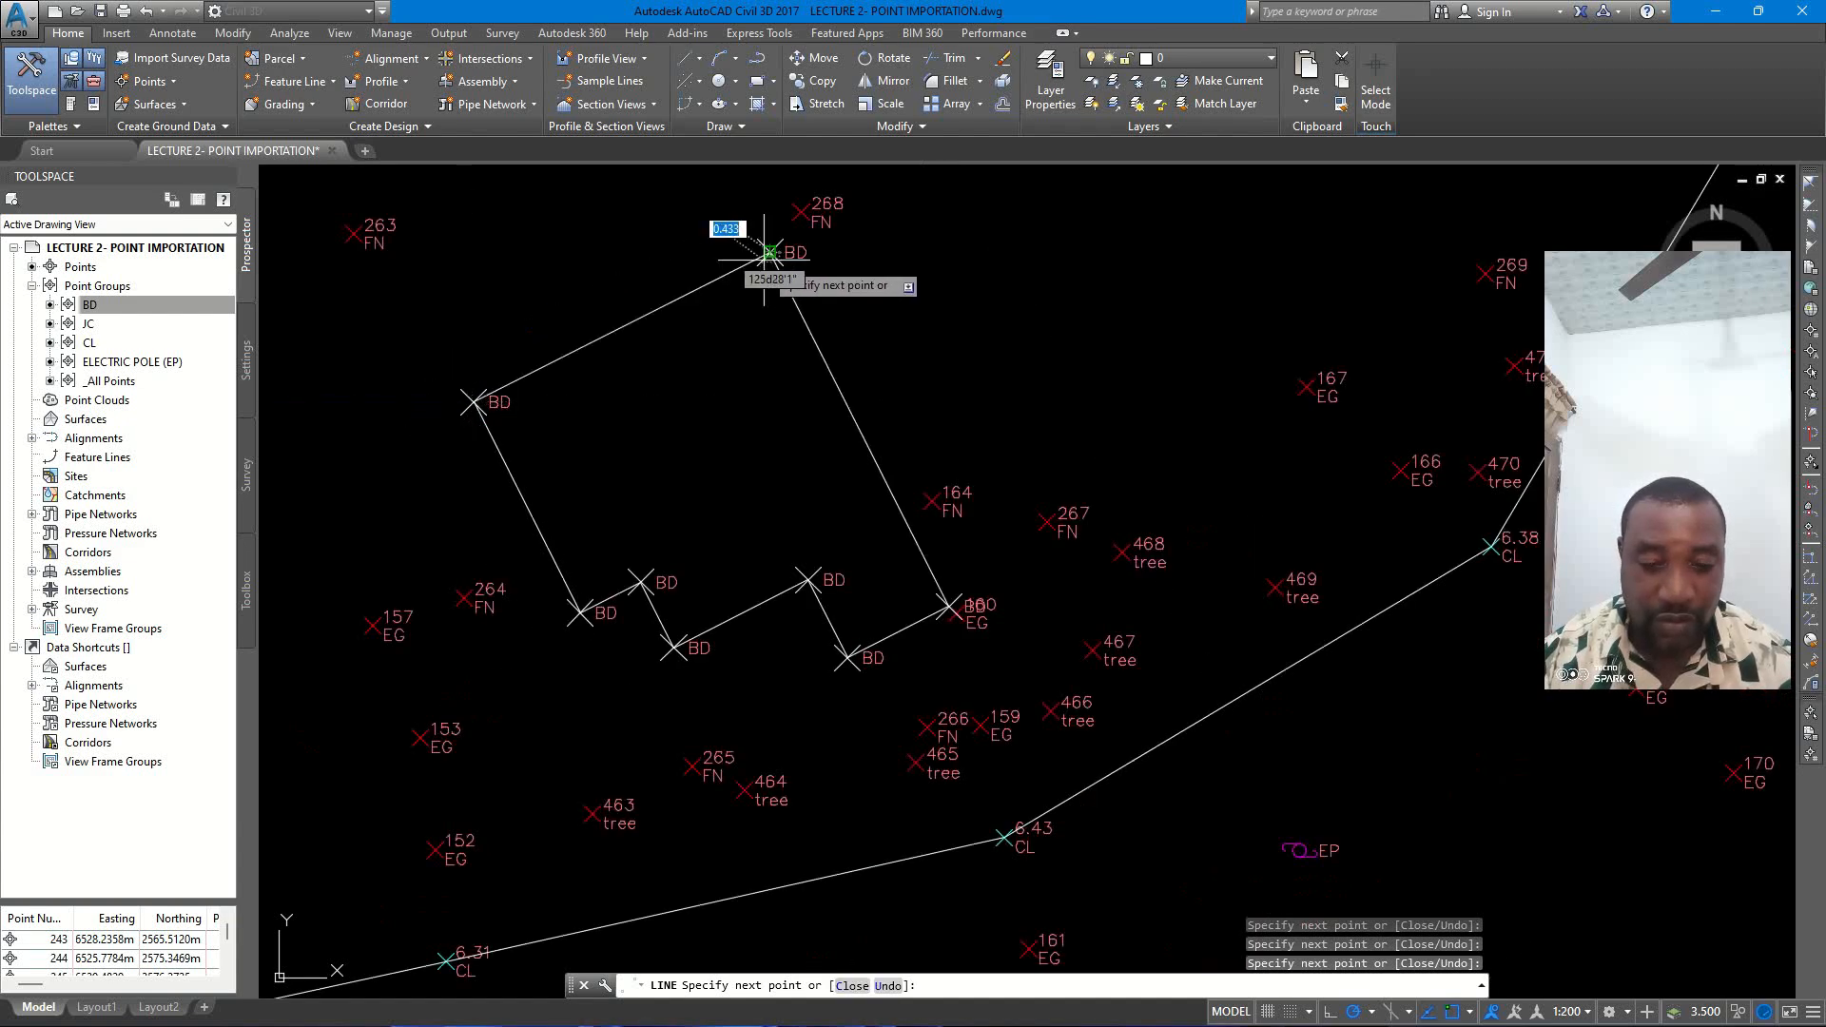
pyautogui.press('Escape')
# - Compare the drawn stepped building with FIELD INFORMATION.jpg and examine the remaining survey points along the road, including the tree points beside the centreline
pyautogui.scroll(-6, 780, 351)
pyautogui.moveTo(1105, 1021)
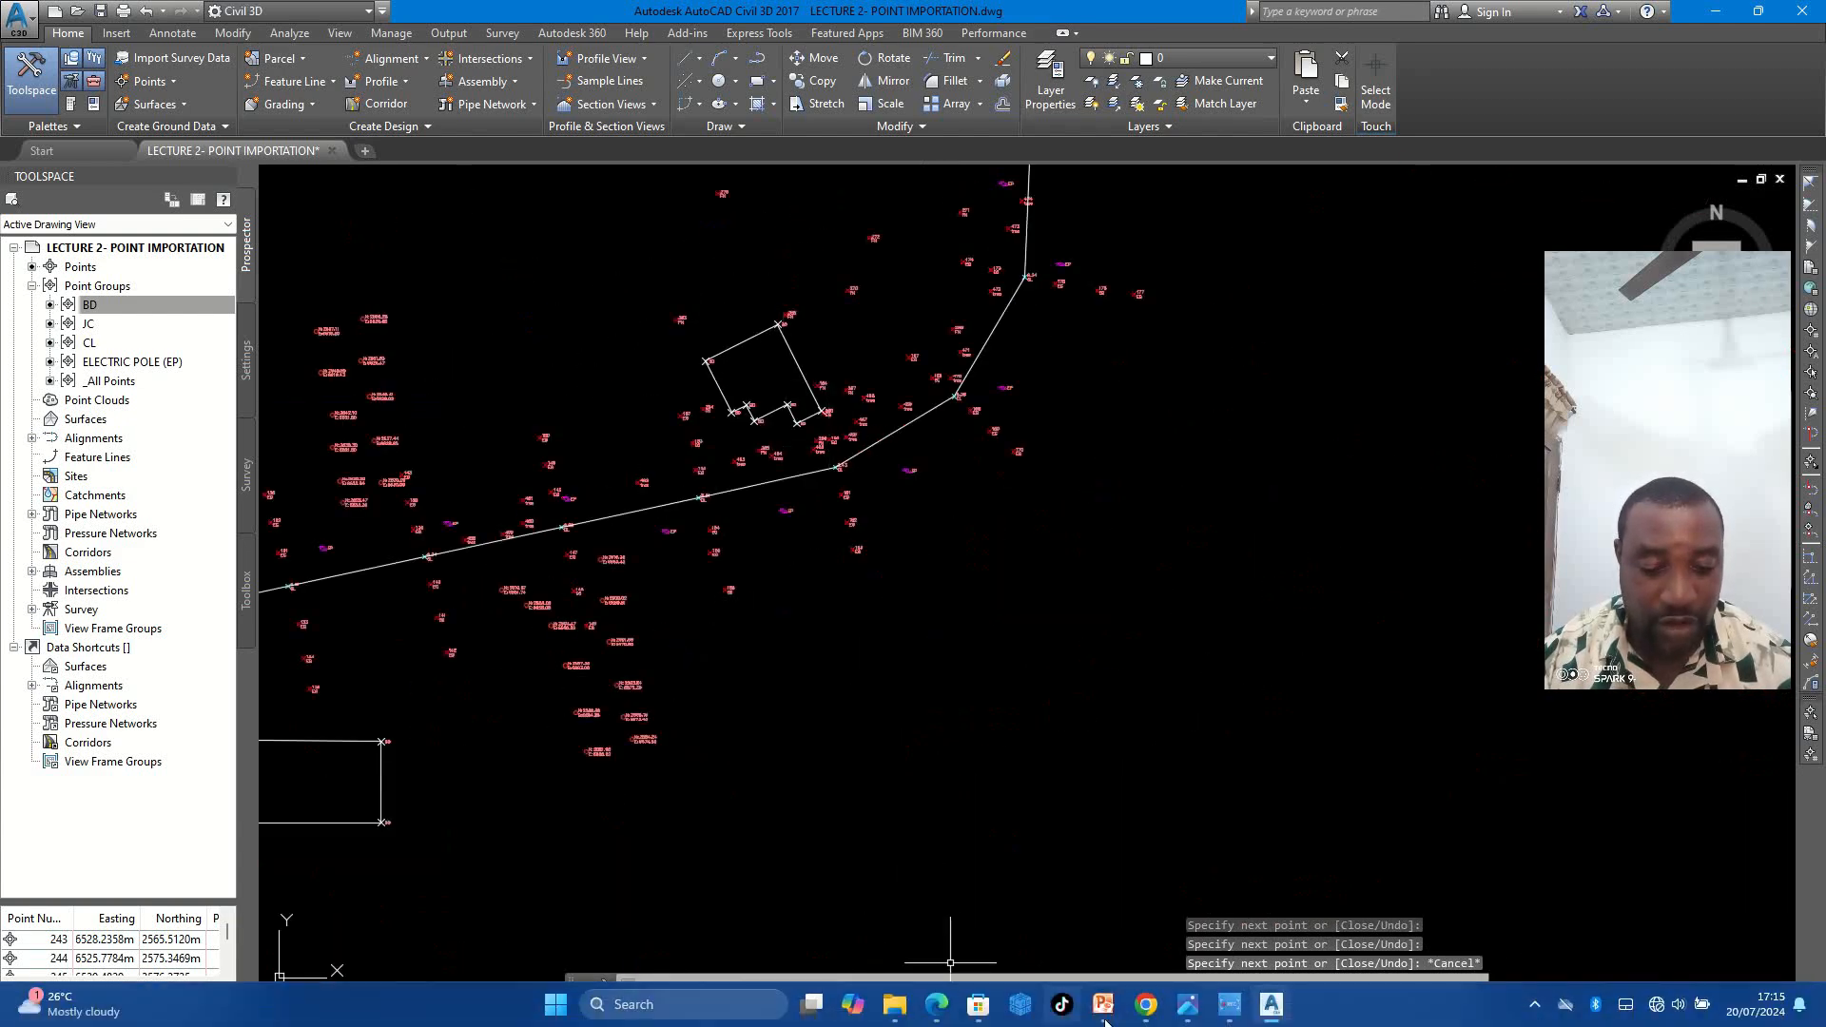
pyautogui.click(1189, 1017)
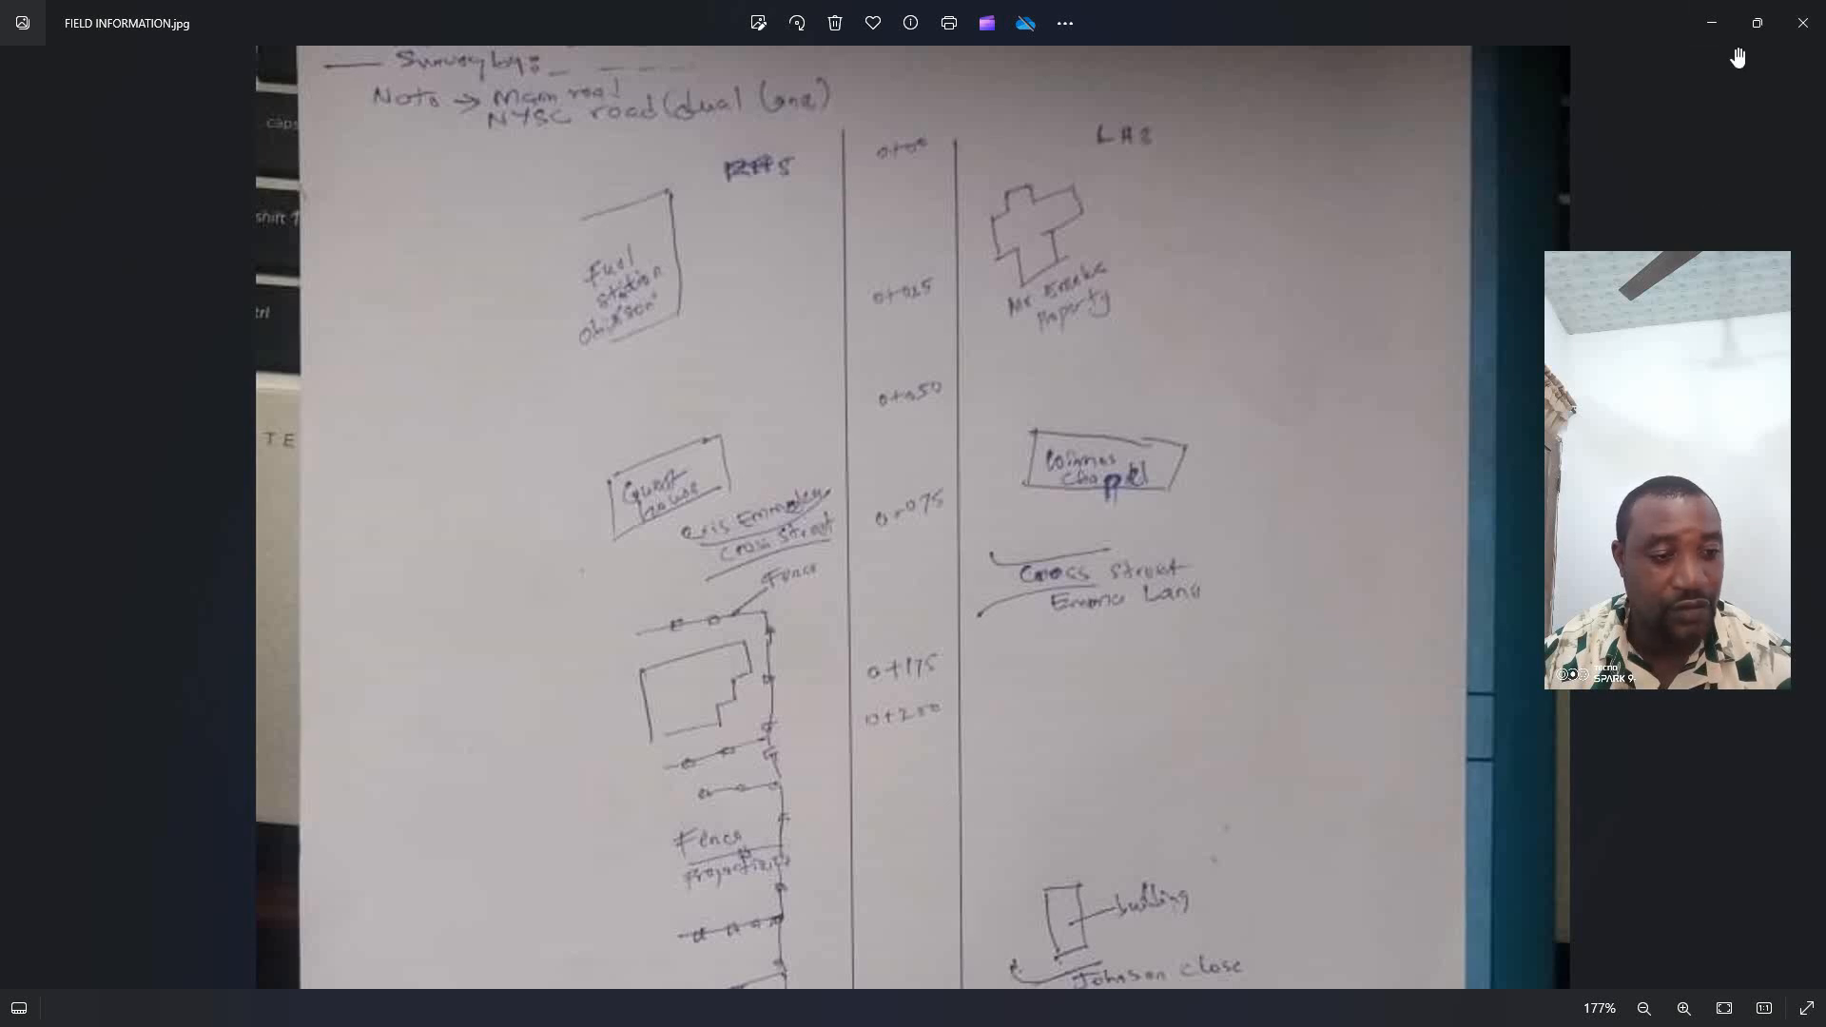
pyautogui.click(1712, 23)
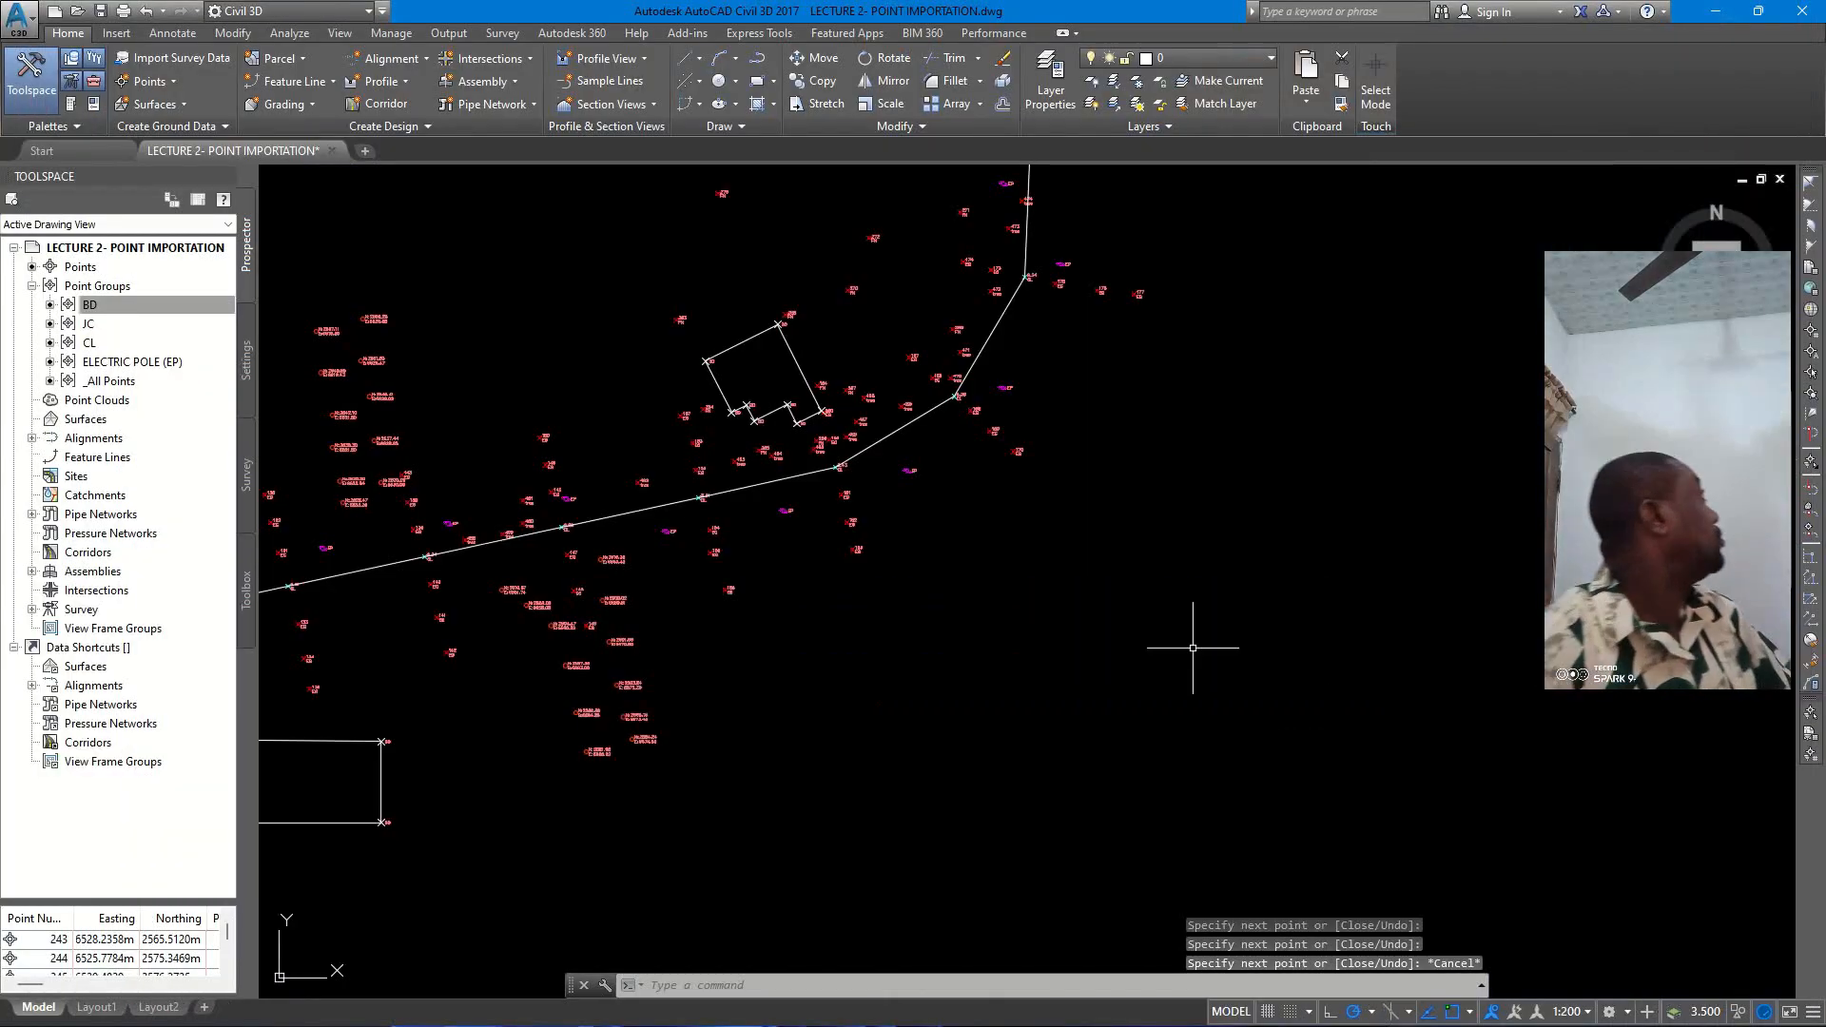
pyautogui.scroll(-5, 972, 597)
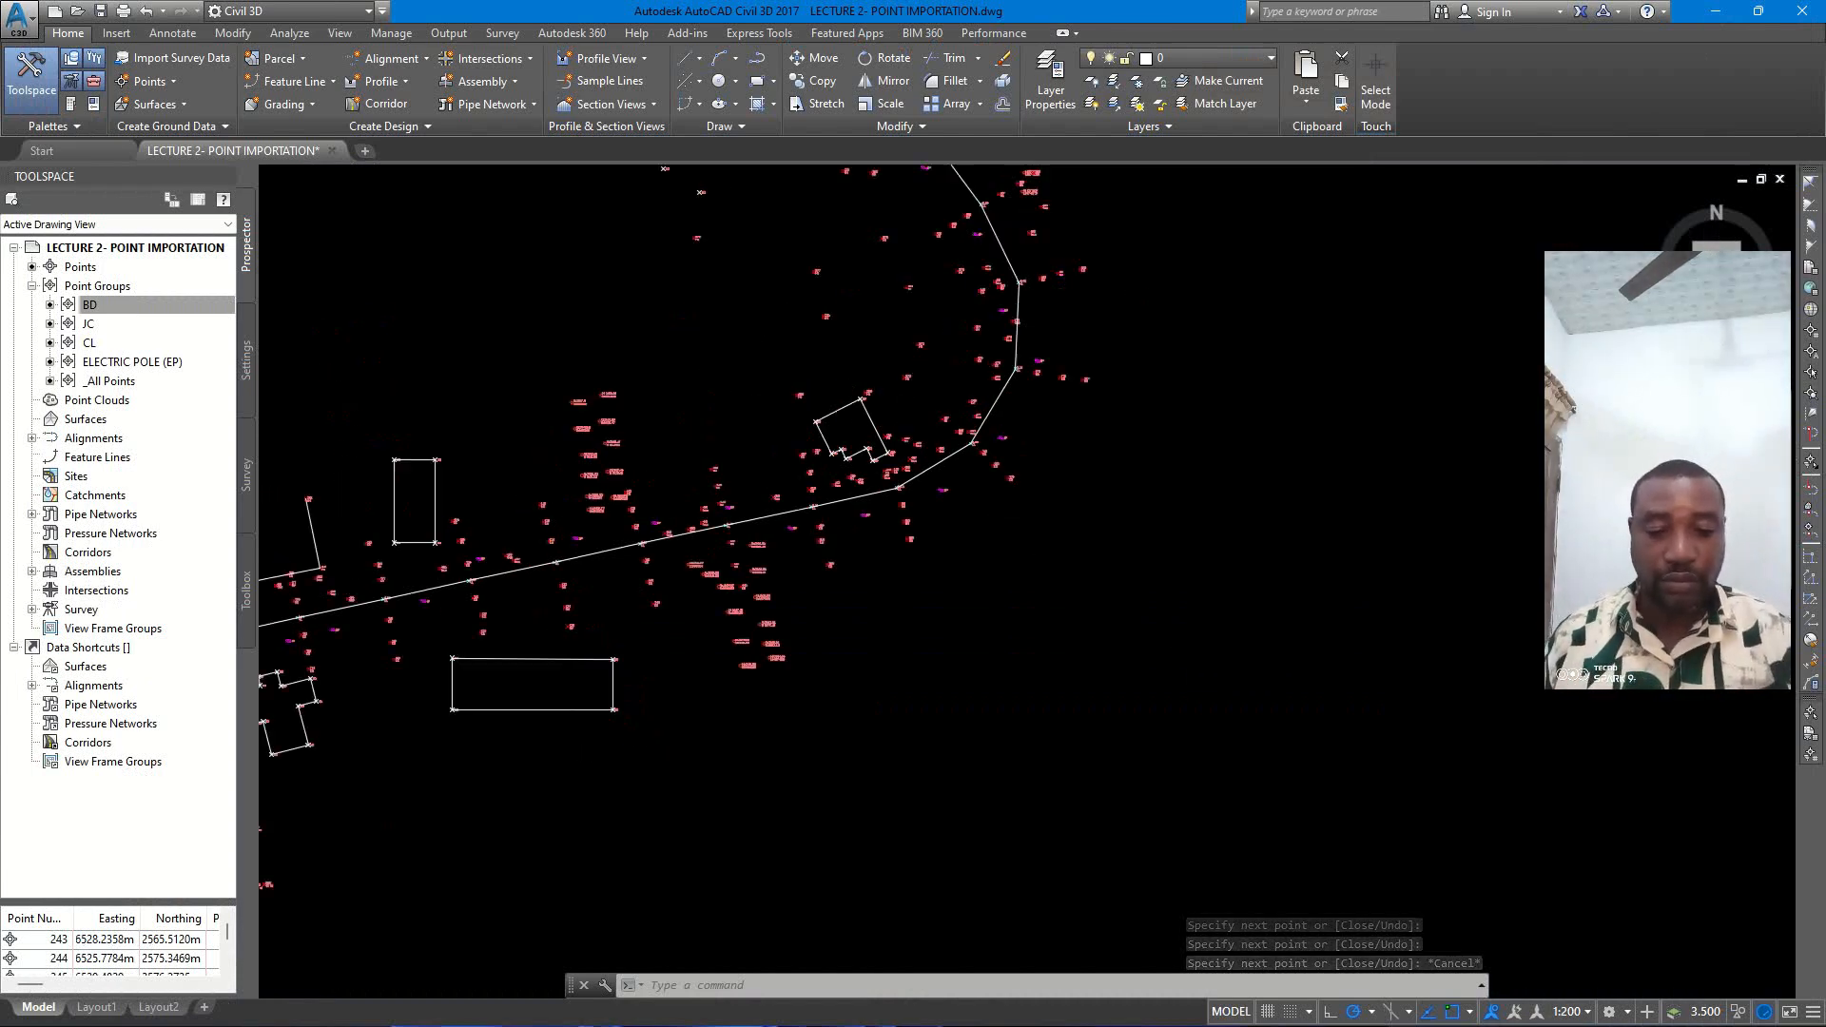
pyautogui.scroll(2, 812, 614)
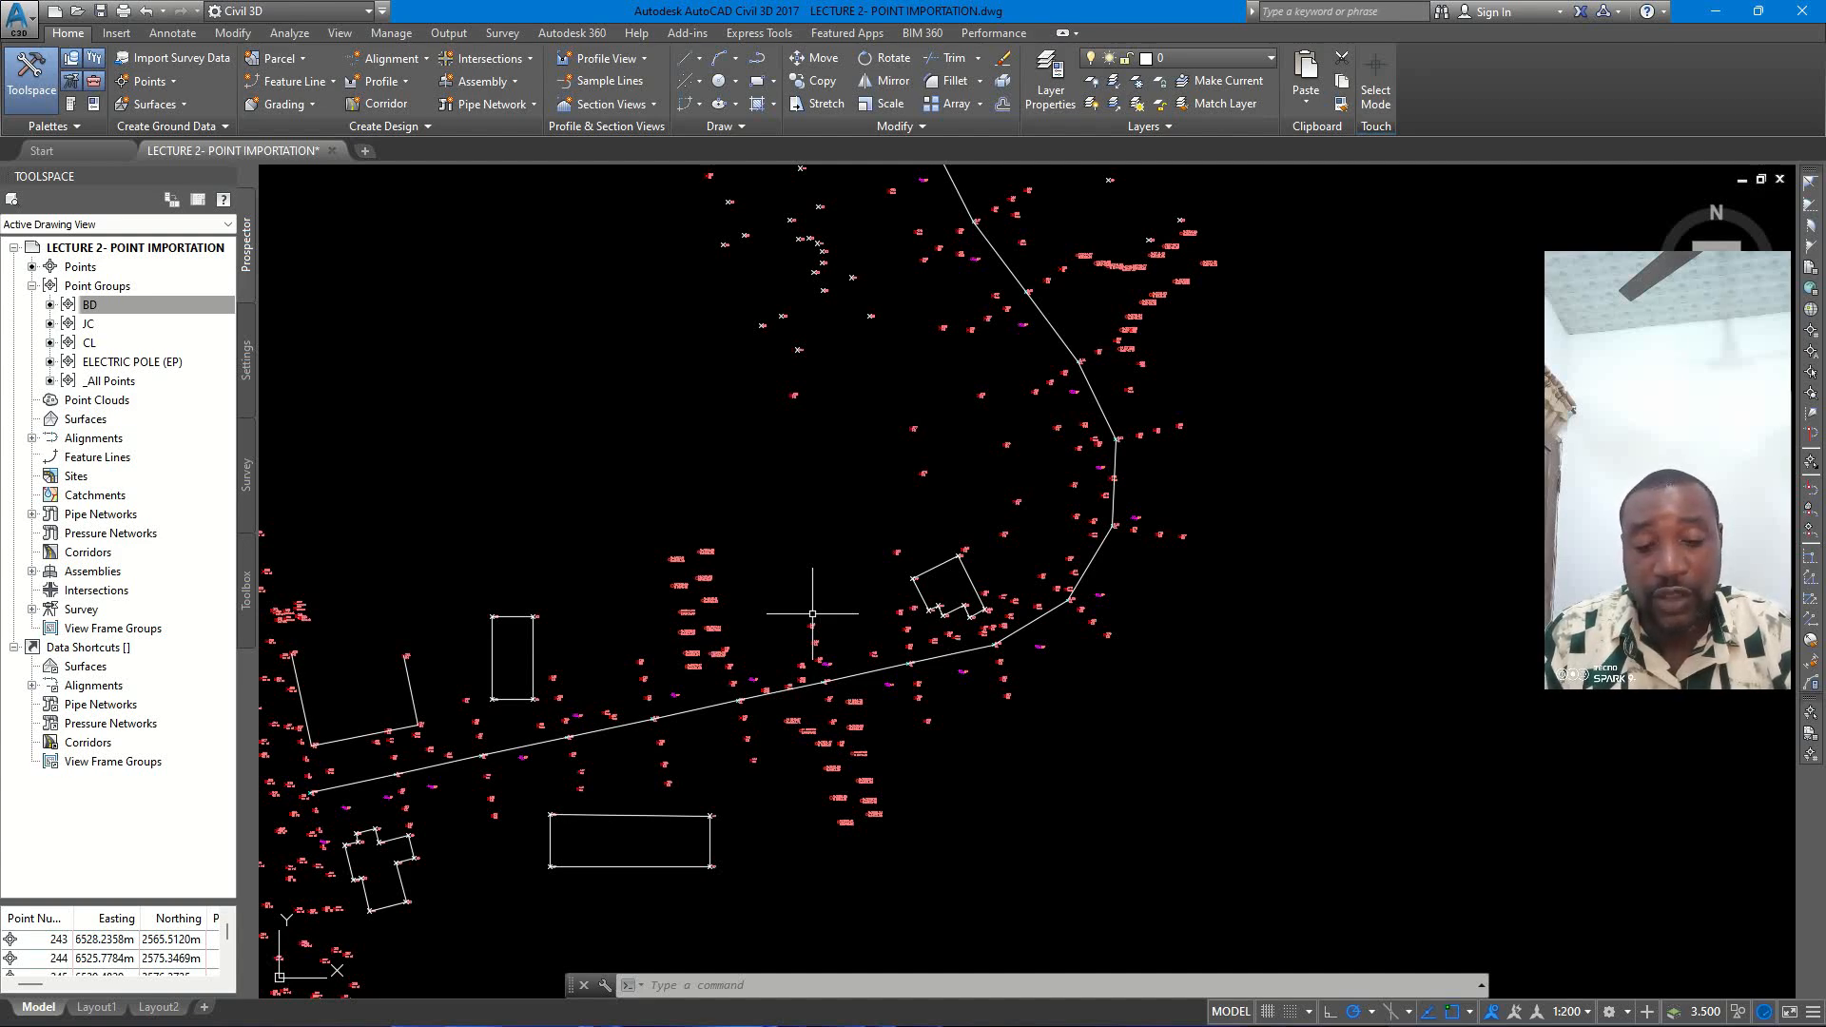
pyautogui.scroll(-2, 921, 579)
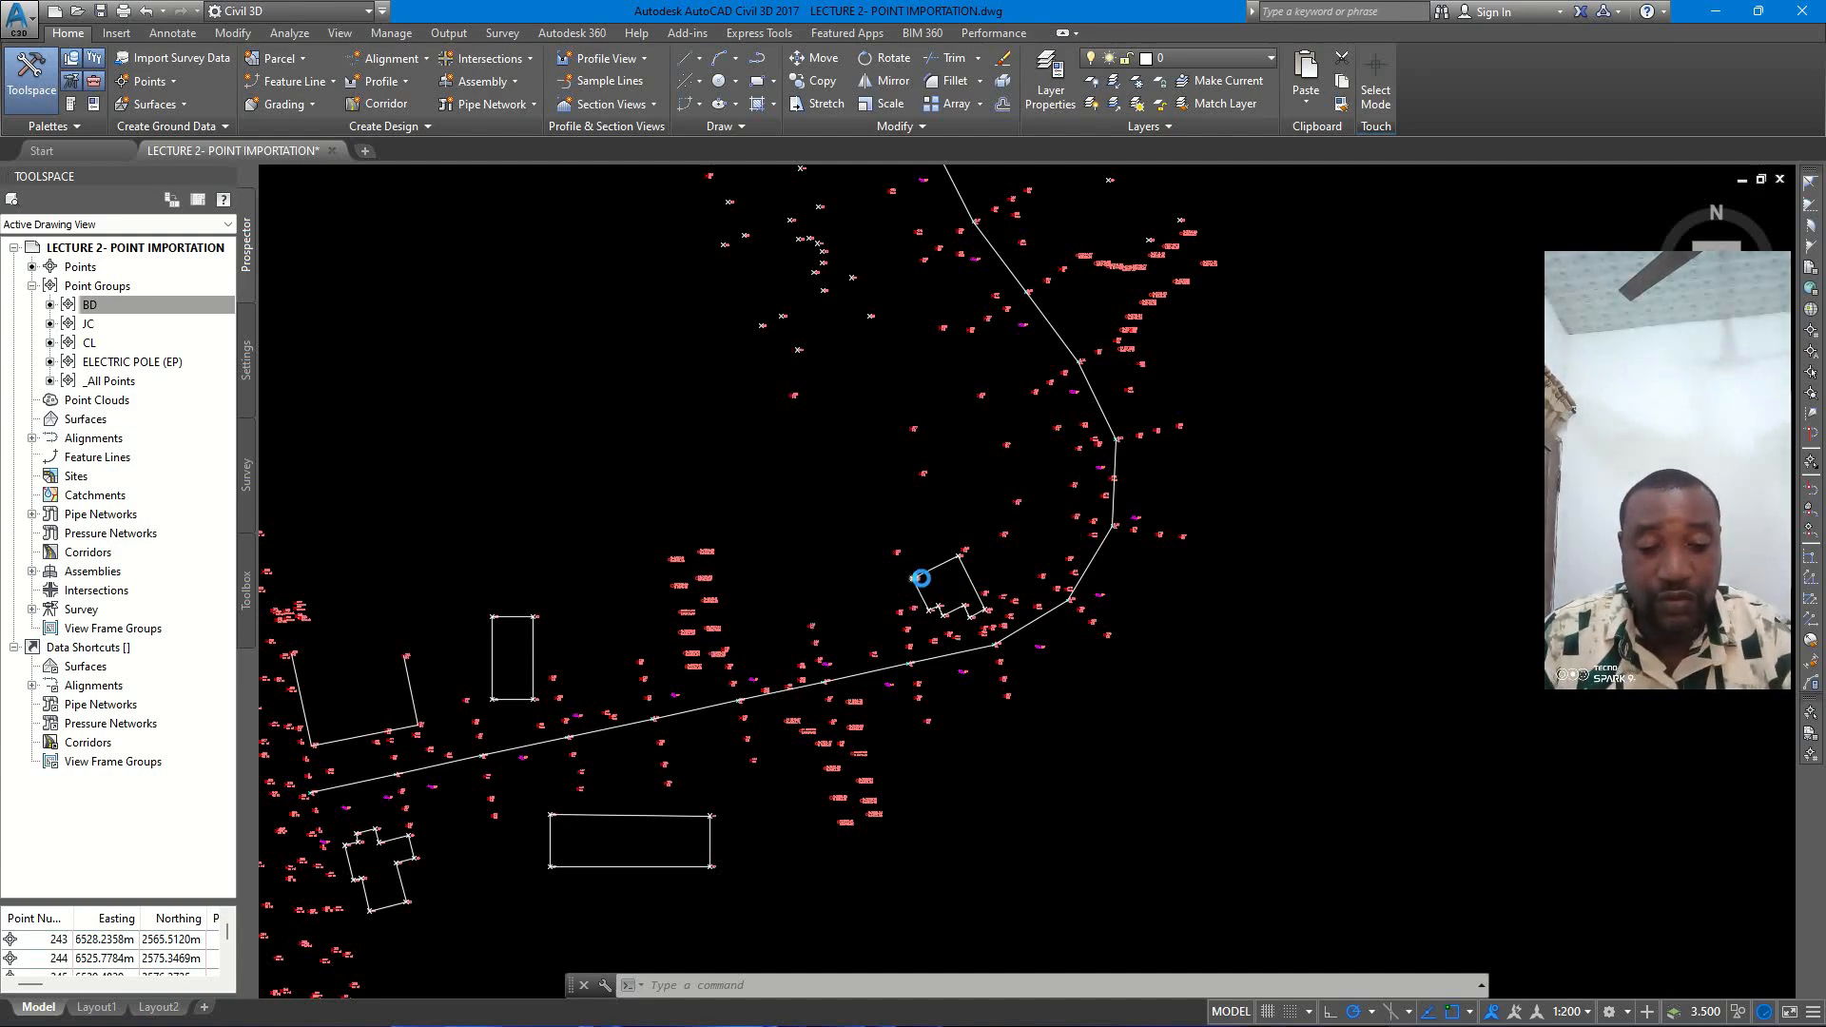
pyautogui.moveTo(626, 564); pyautogui.dragTo(815, 544, button='middle')
pyautogui.scroll(2, 744, 618)
pyautogui.scroll(4, 713, 599)
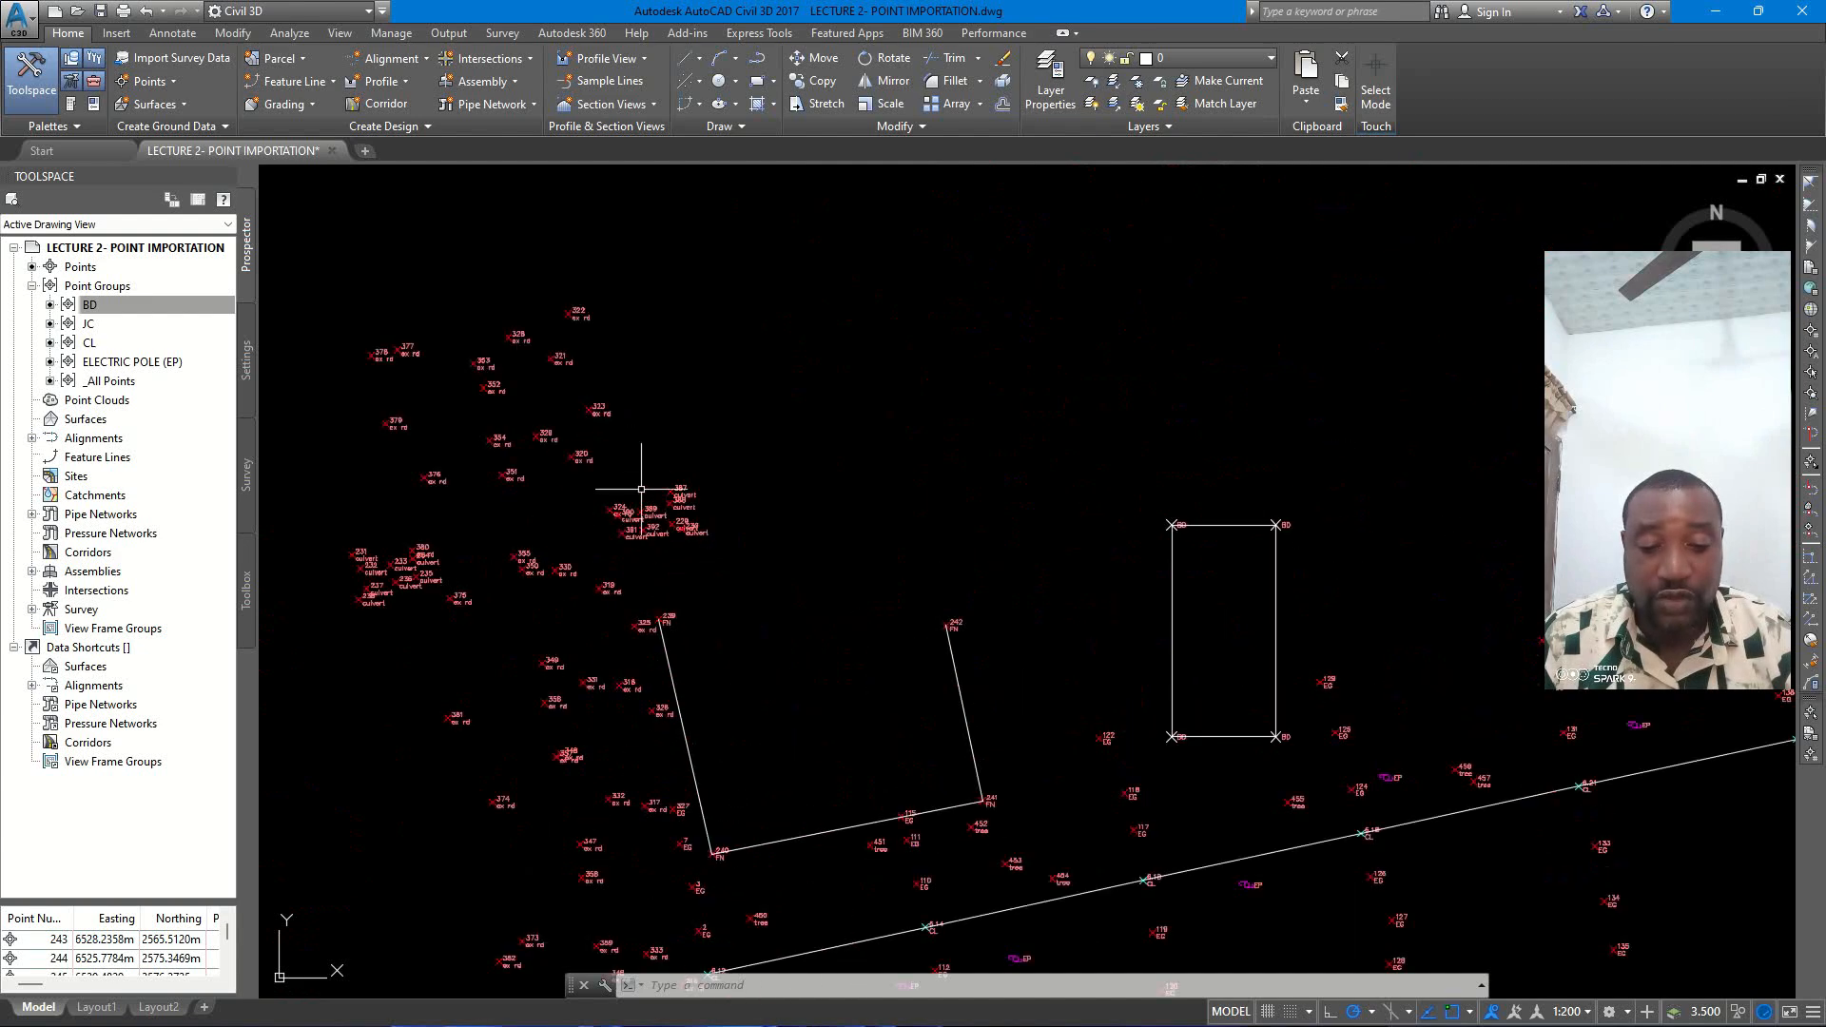
pyautogui.scroll(-2, 932, 524)
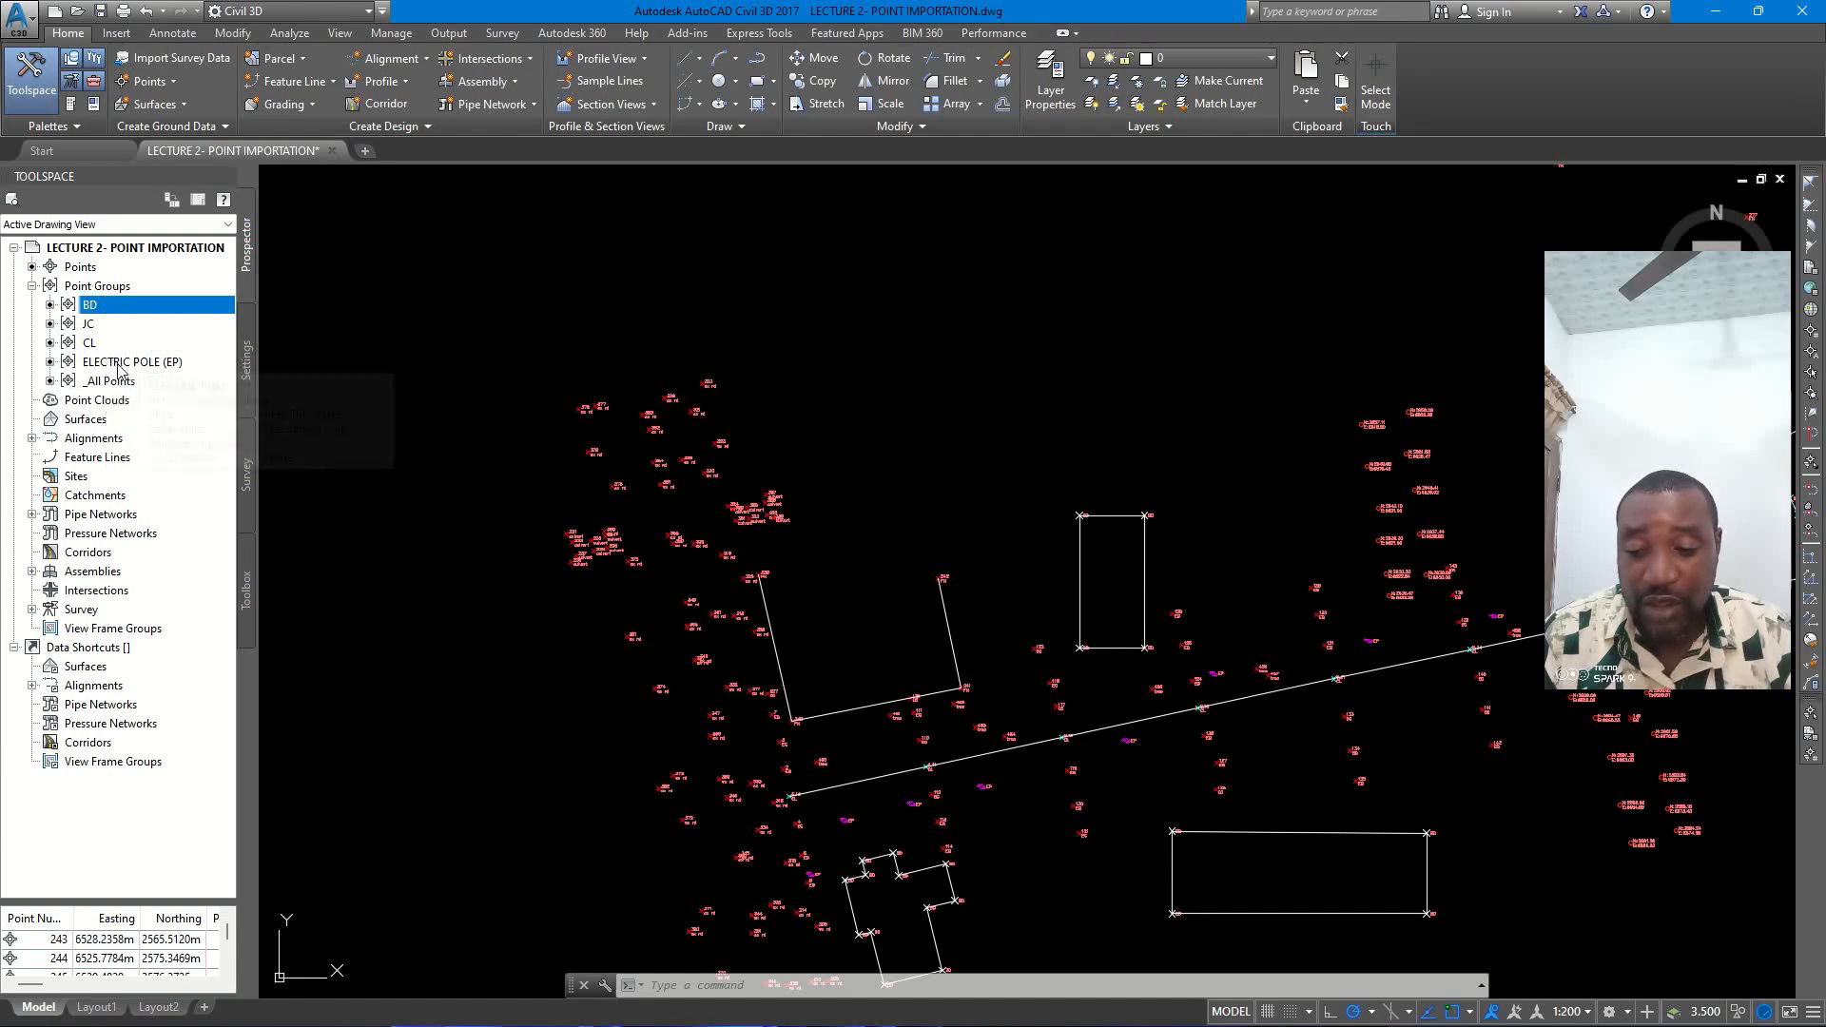
pyautogui.scroll(-3, 717, 455)
pyautogui.scroll(6, 870, 552)
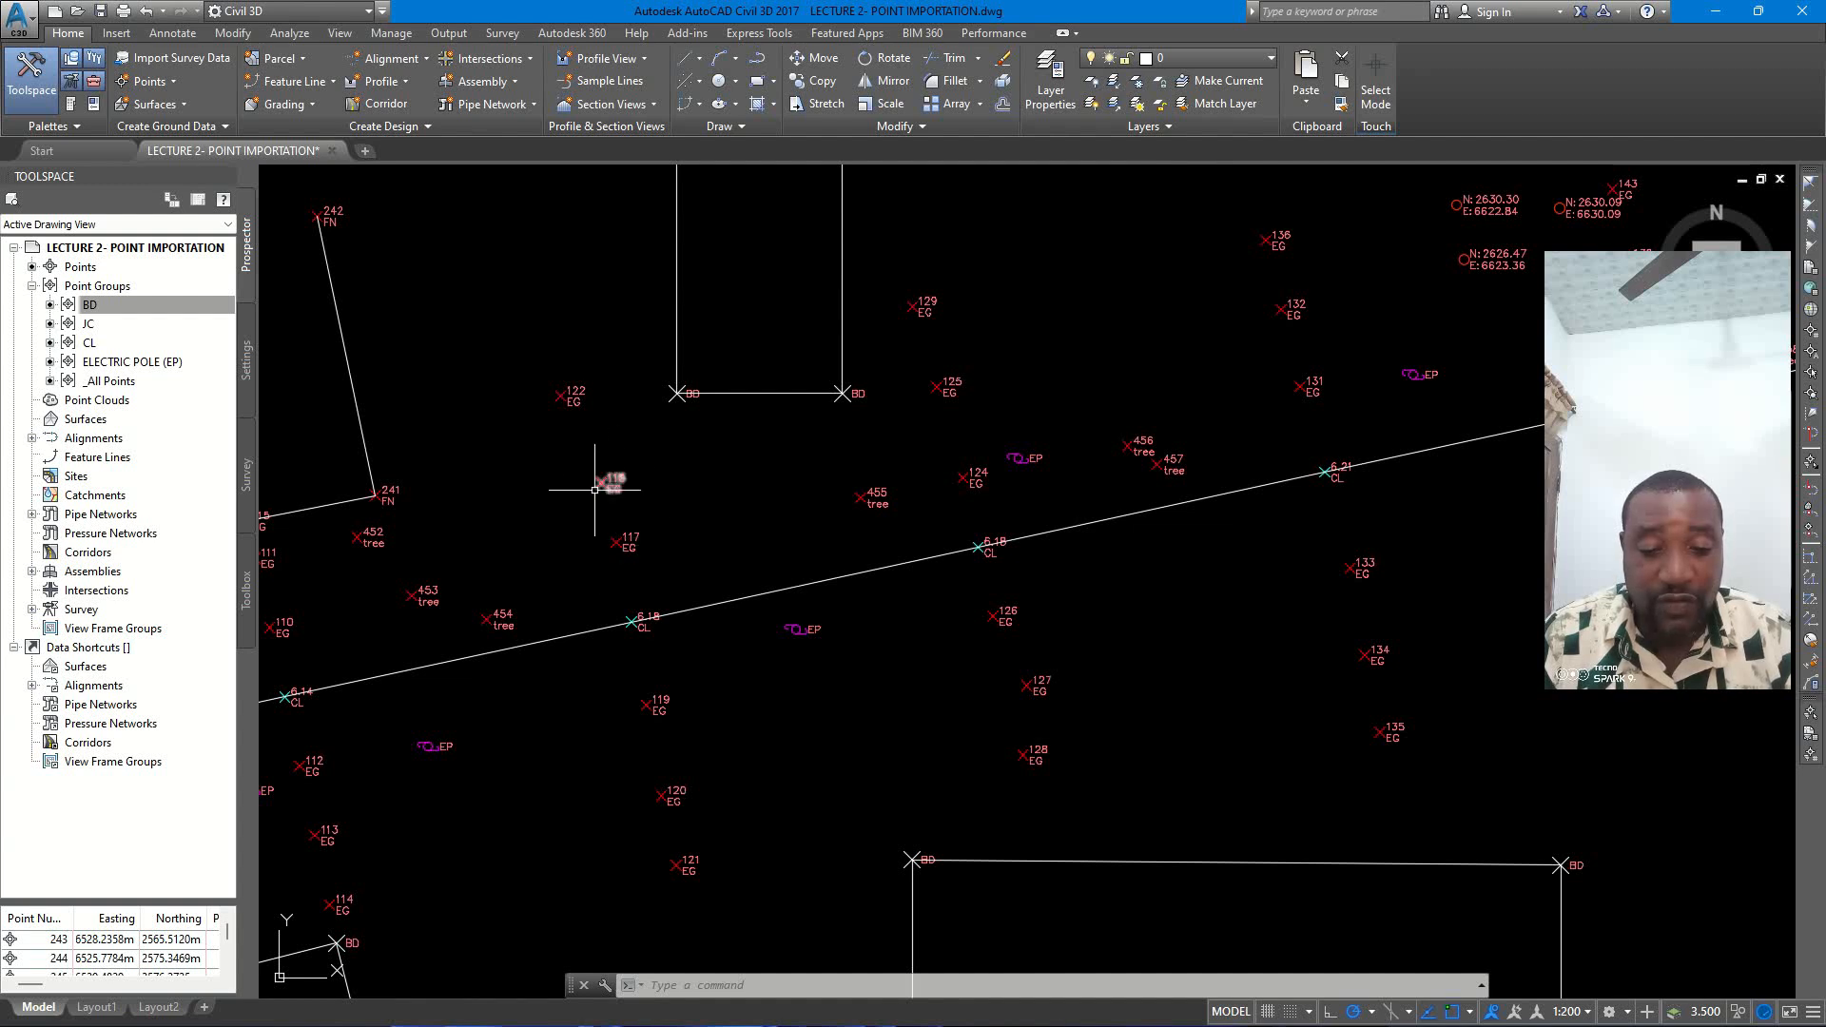
pyautogui.scroll(4, 946, 481)
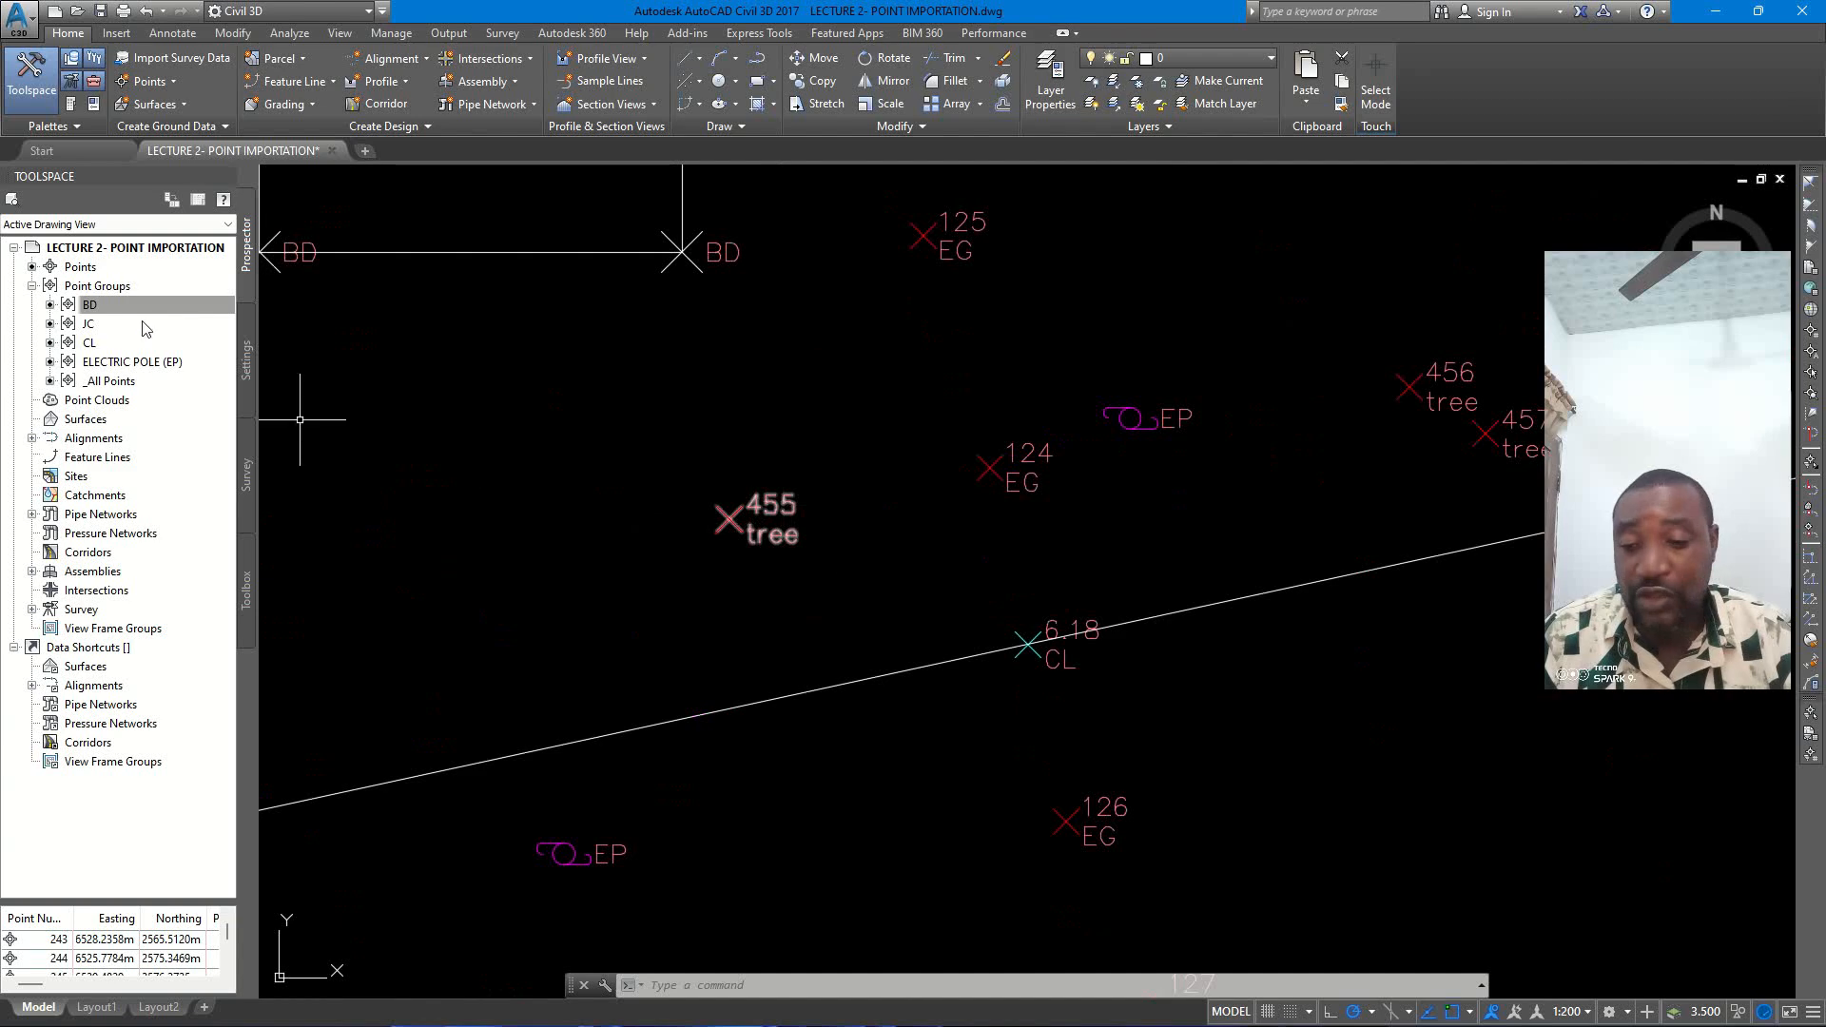
# - Create a new point group named TREE
pyautogui.rightClick(74, 287)
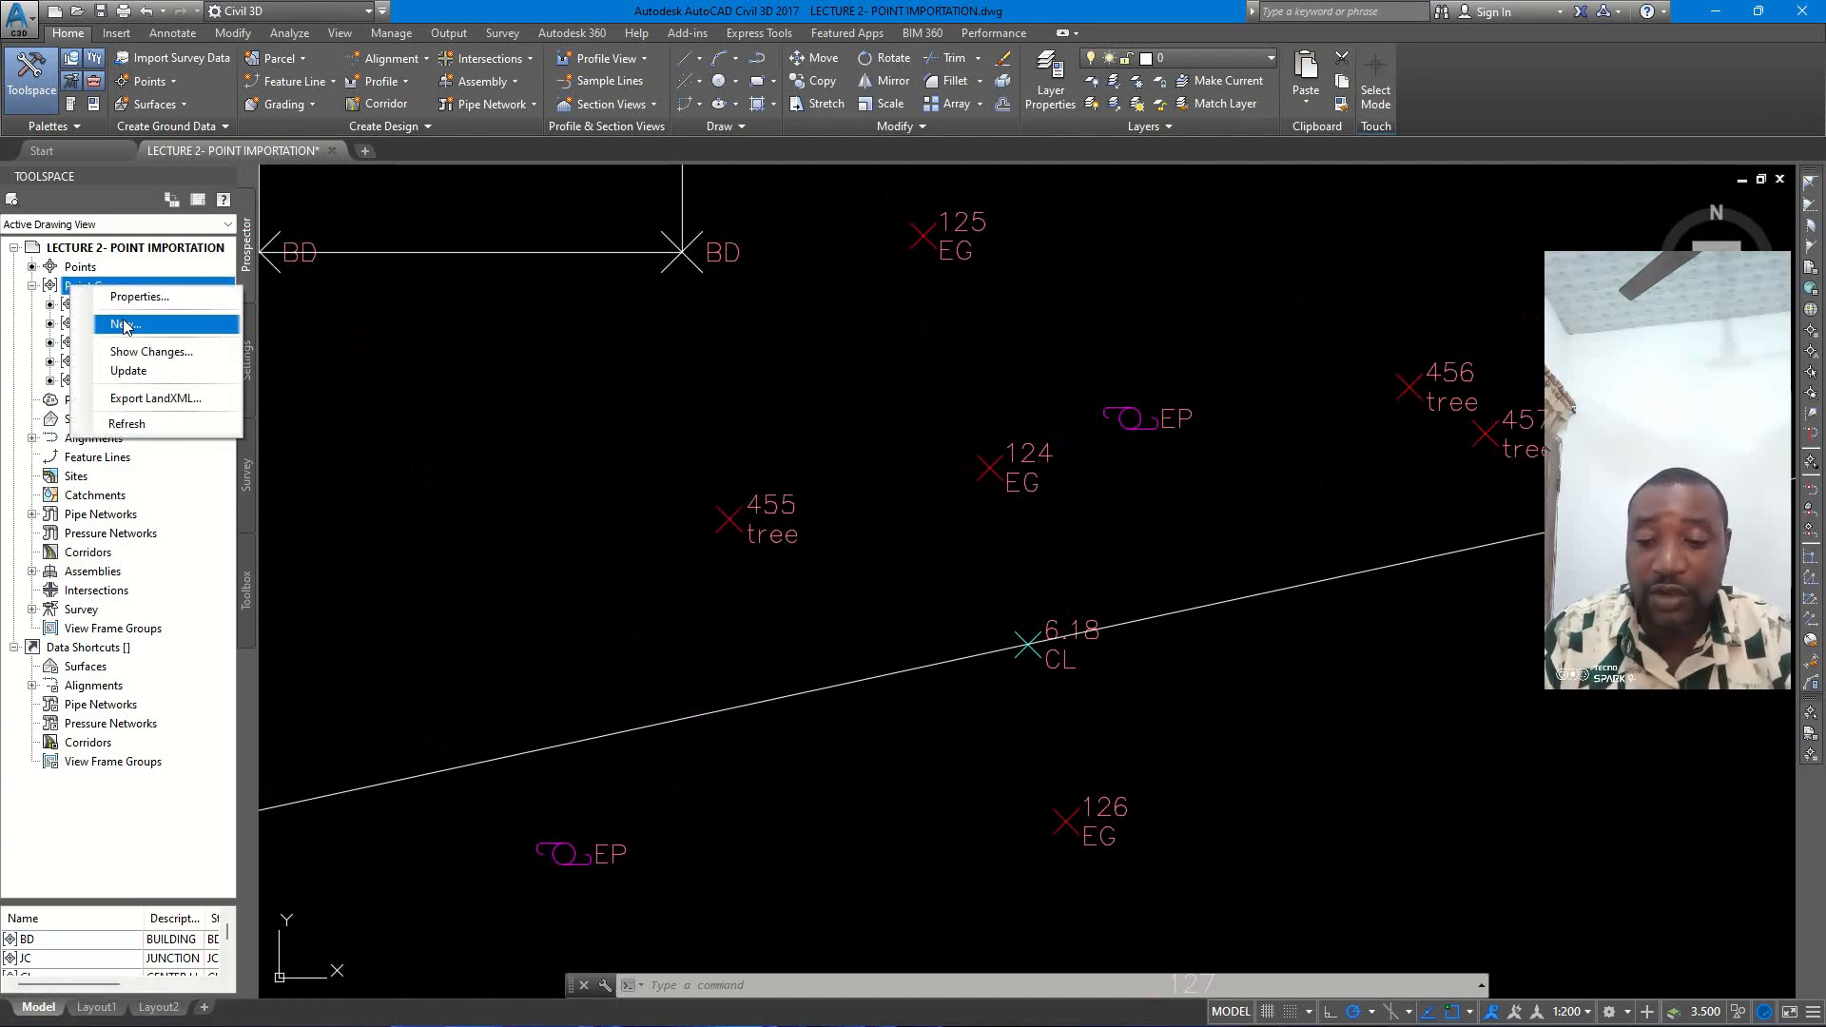
pyautogui.click(125, 324)
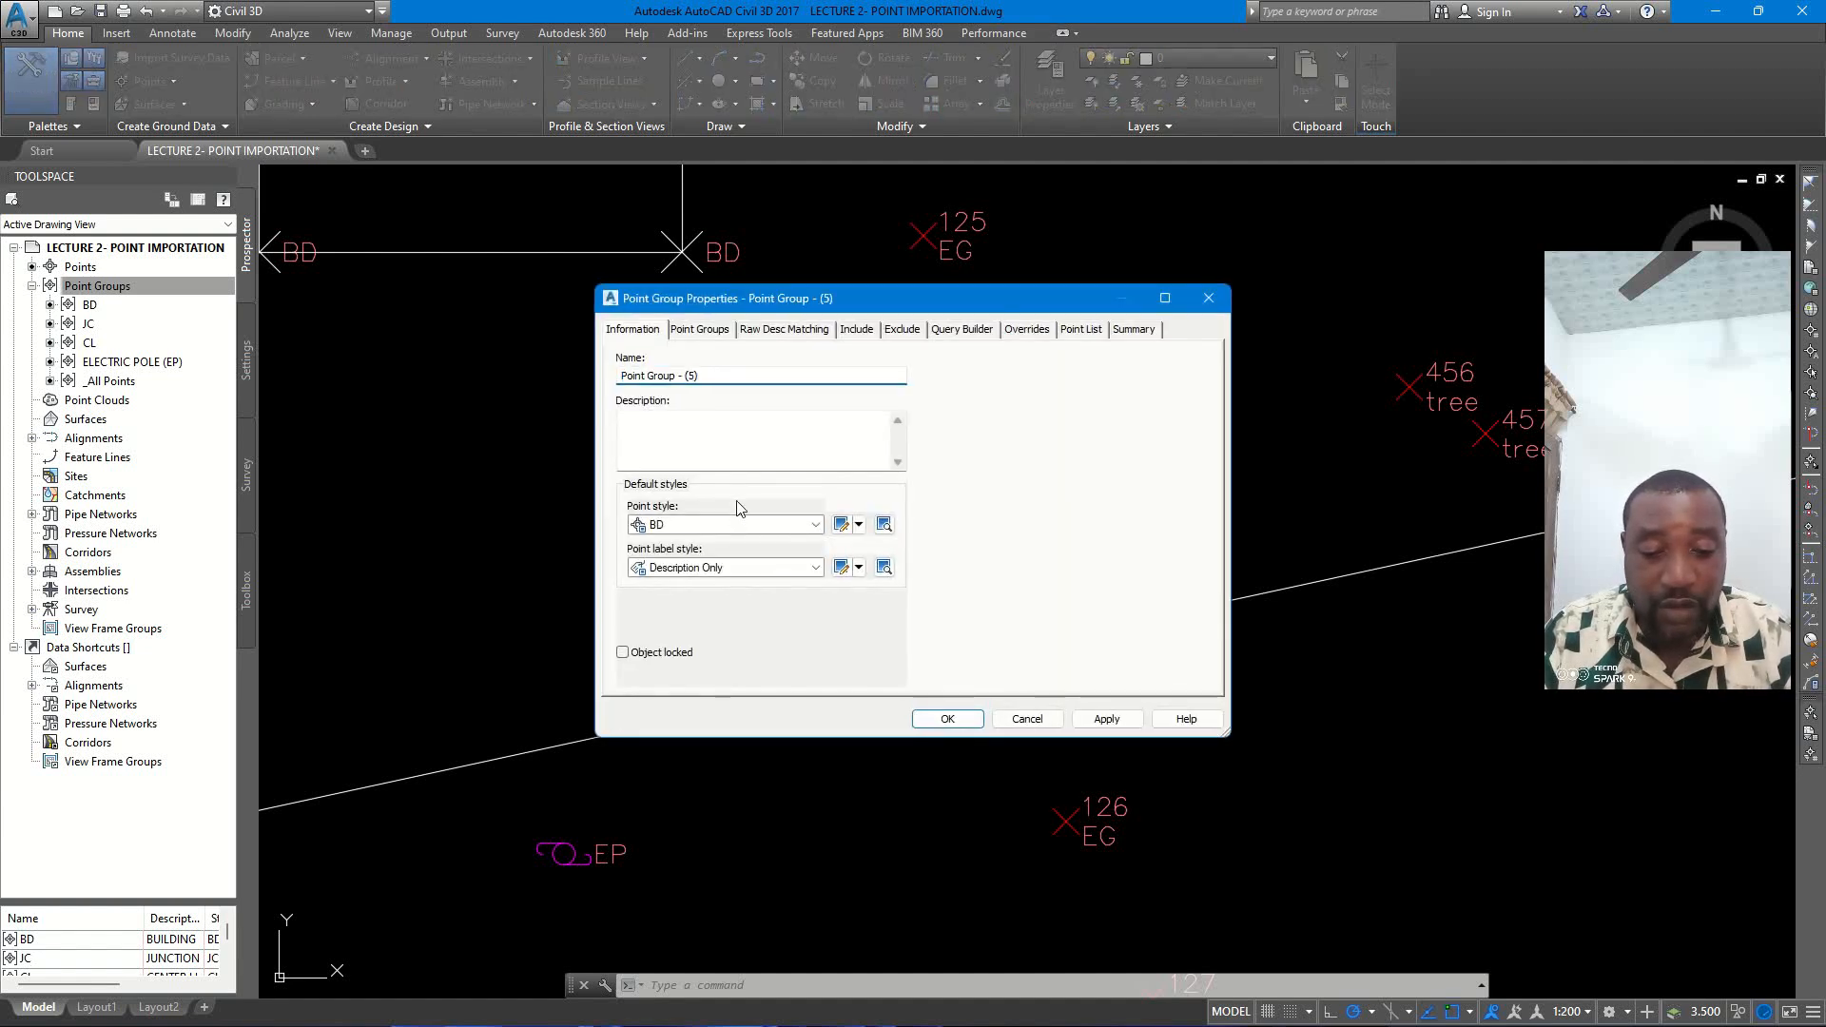
pyautogui.click(858, 524)
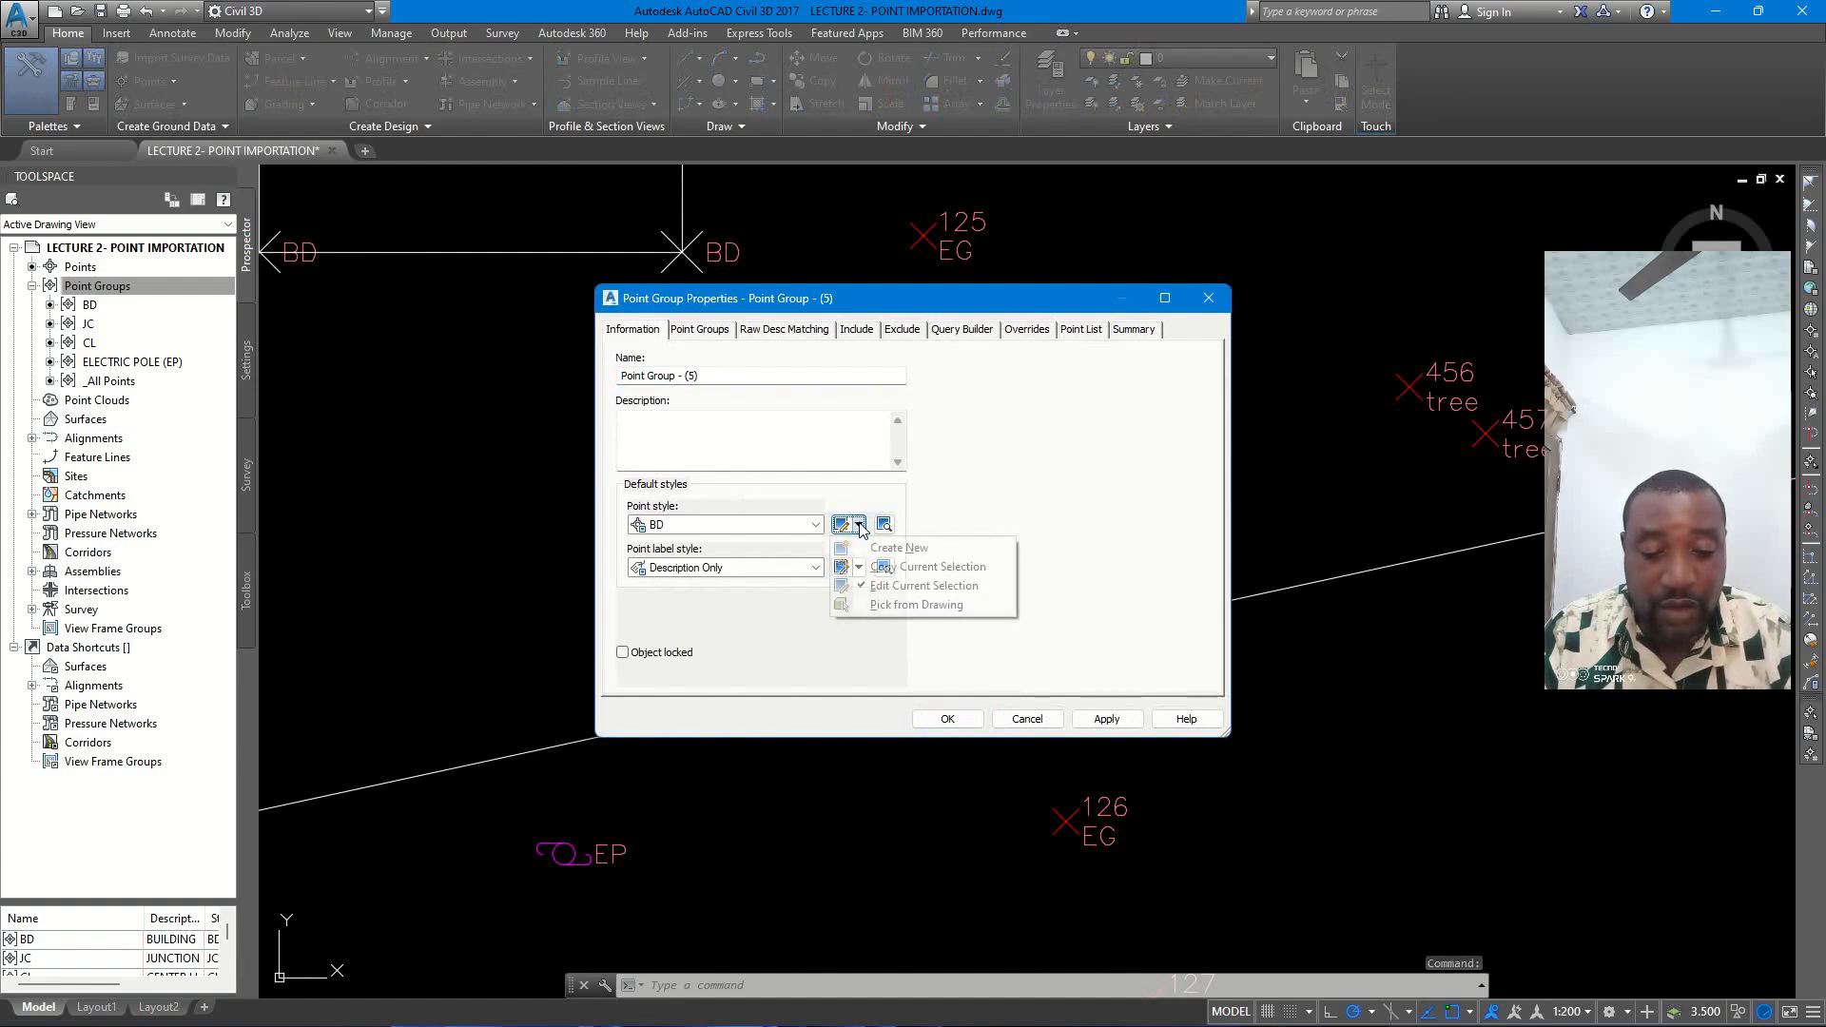
pyautogui.click(904, 548)
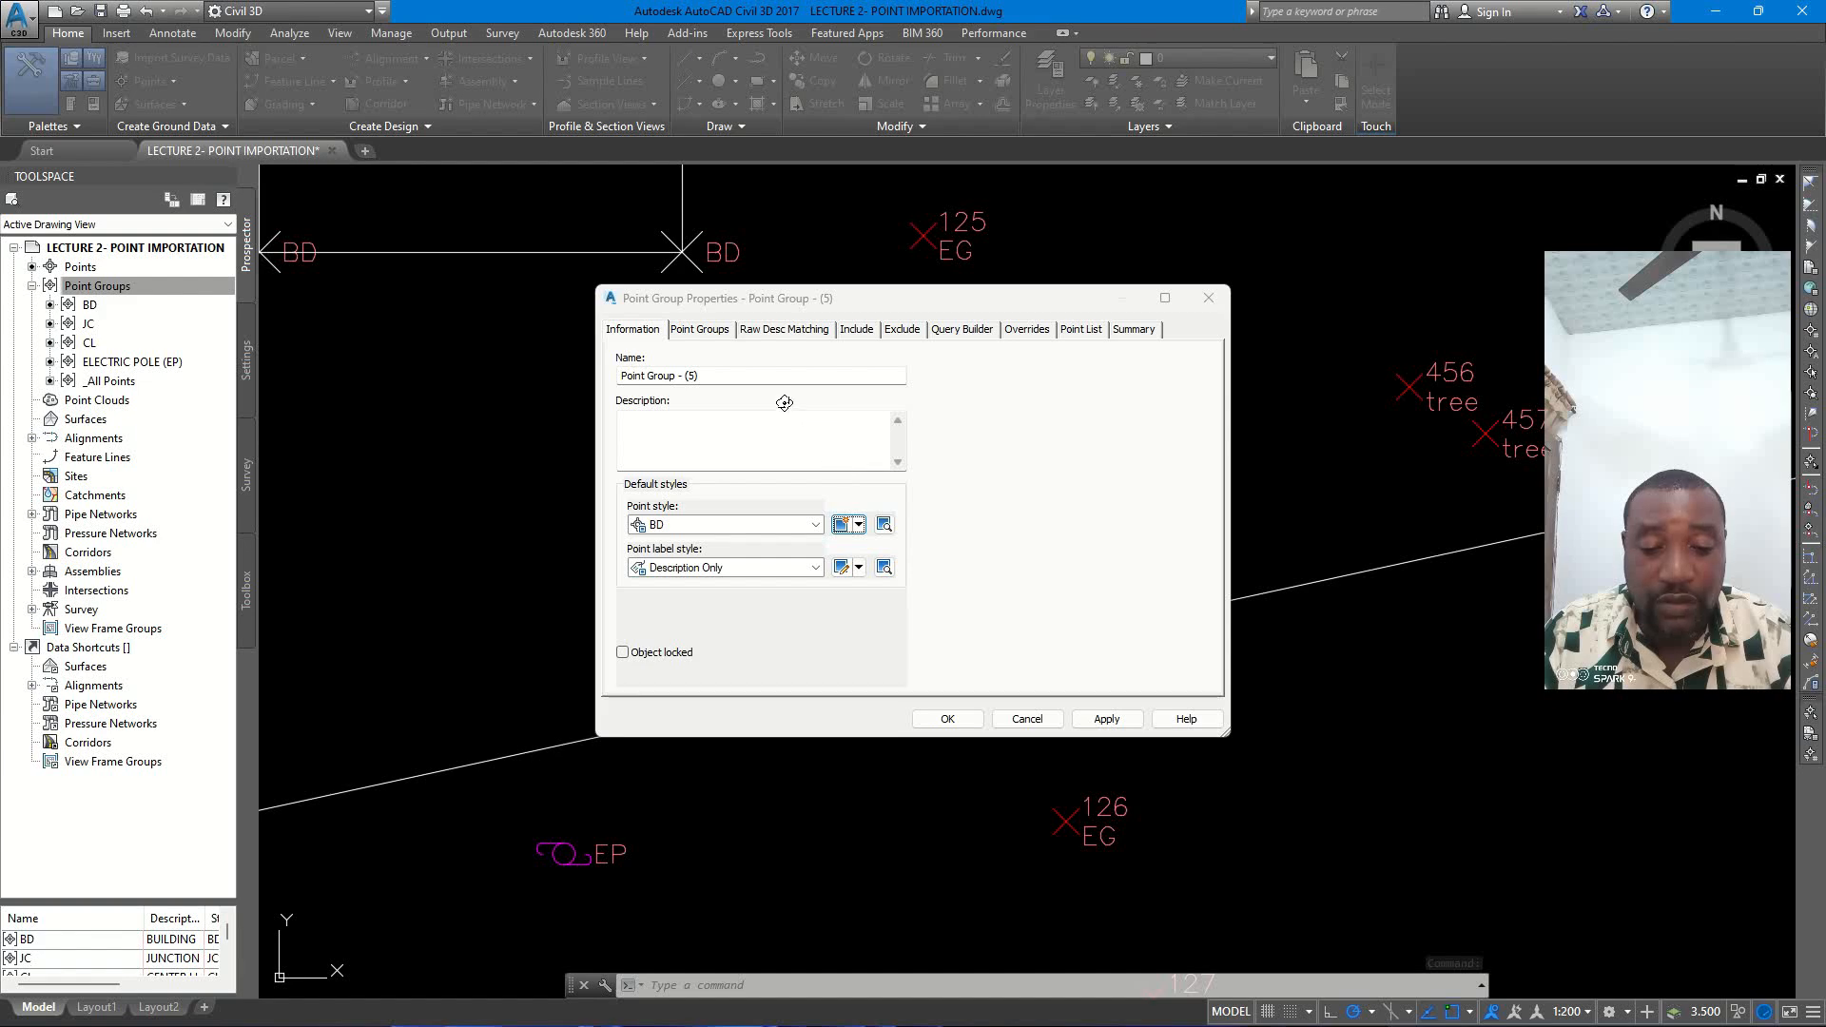
pyautogui.click(1138, 300)
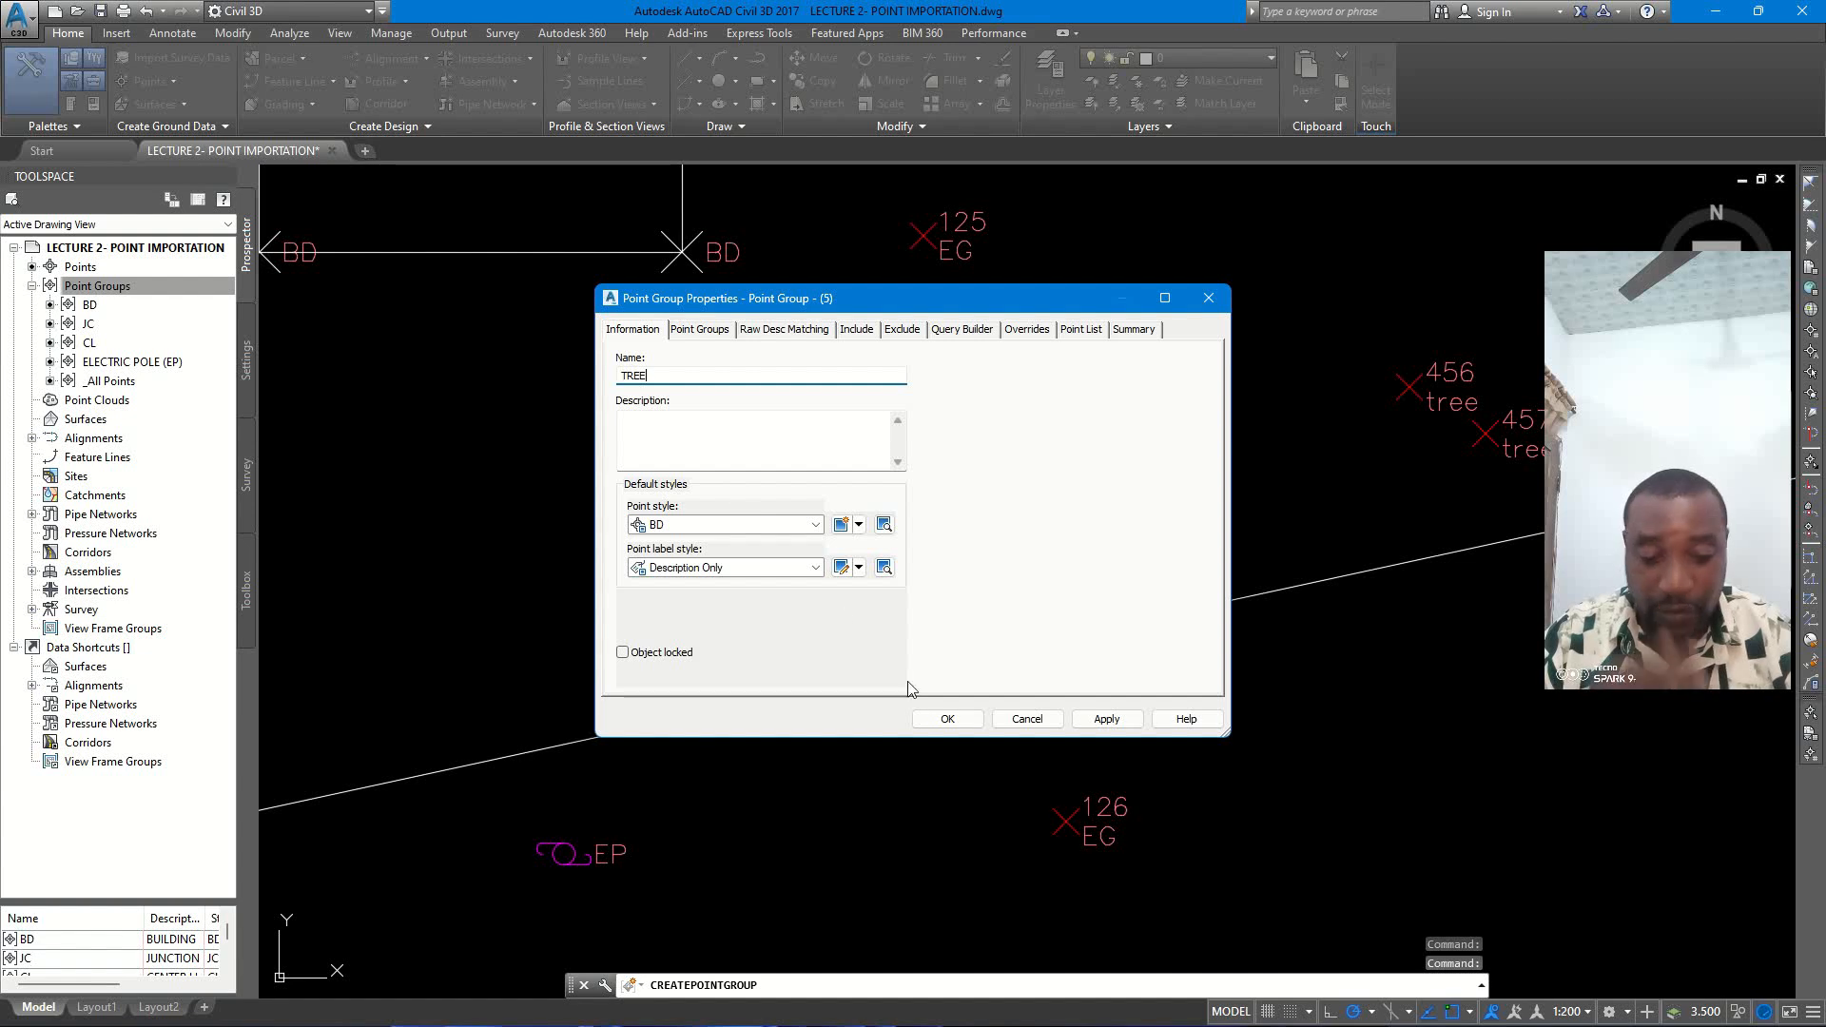
# - Create a new point style named TREE for the TREE point group
pyautogui.click(861, 525)
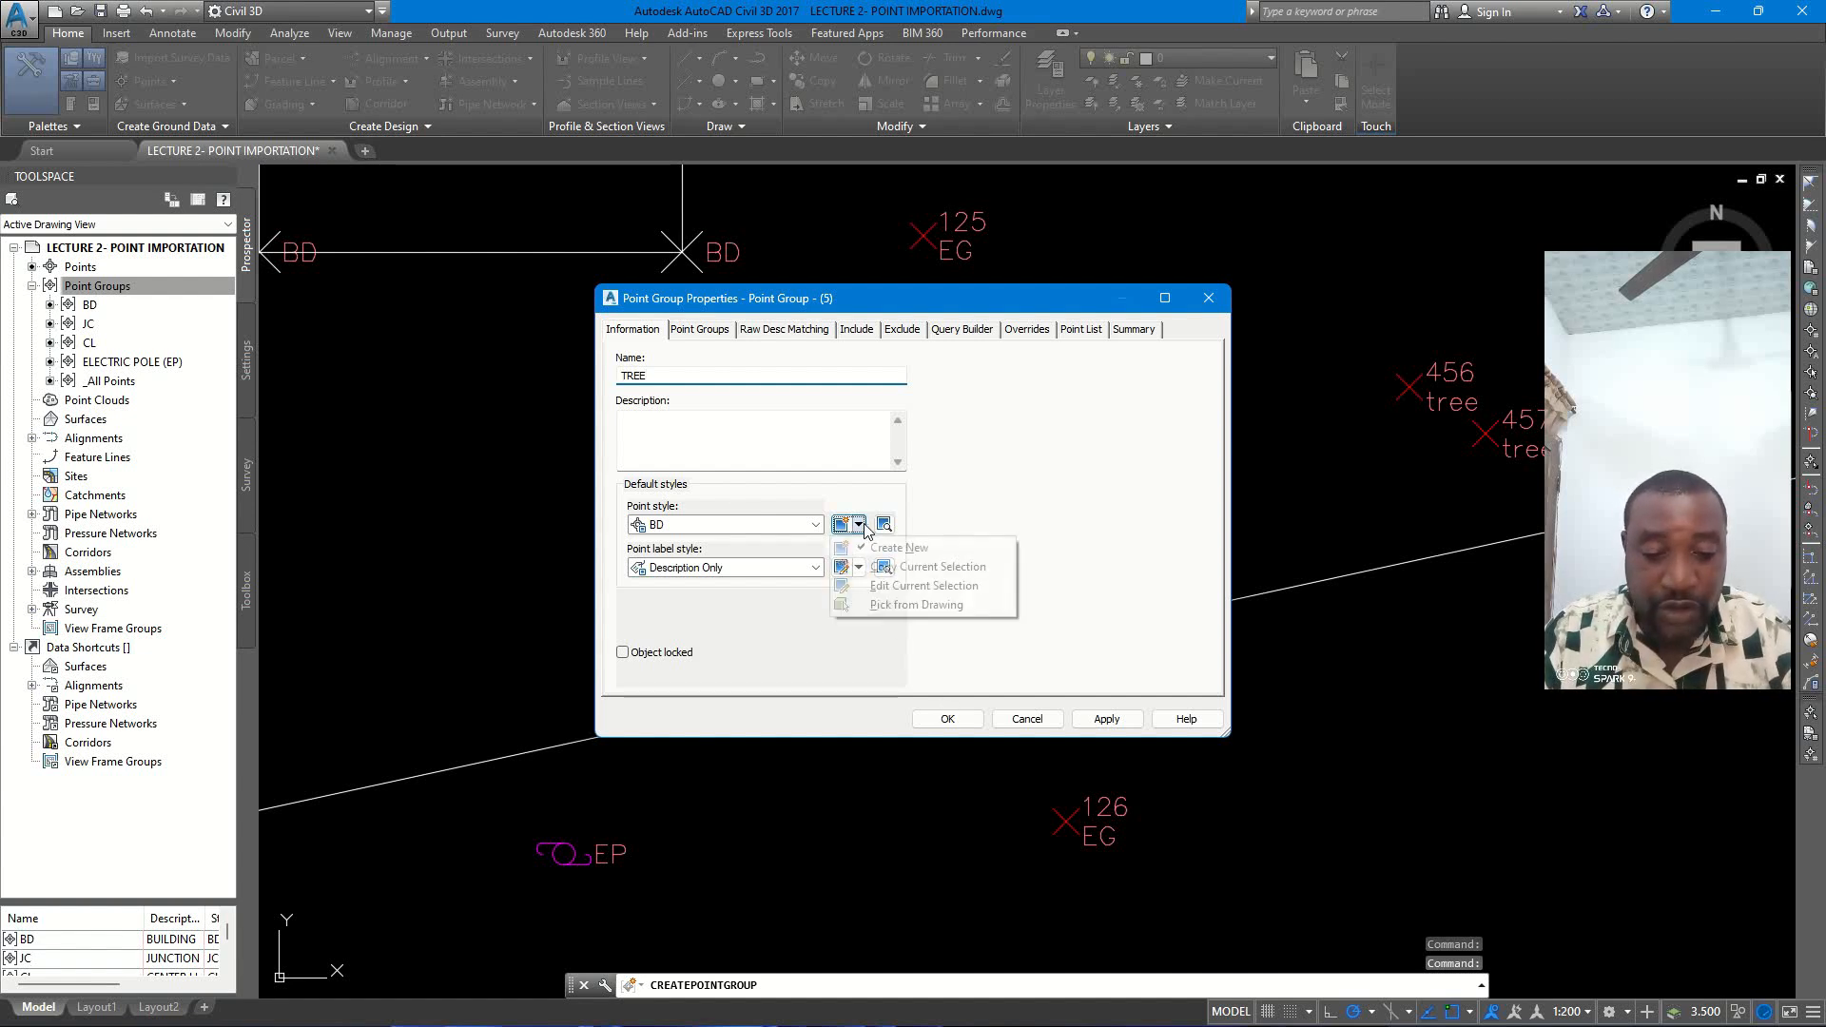
pyautogui.click(889, 568)
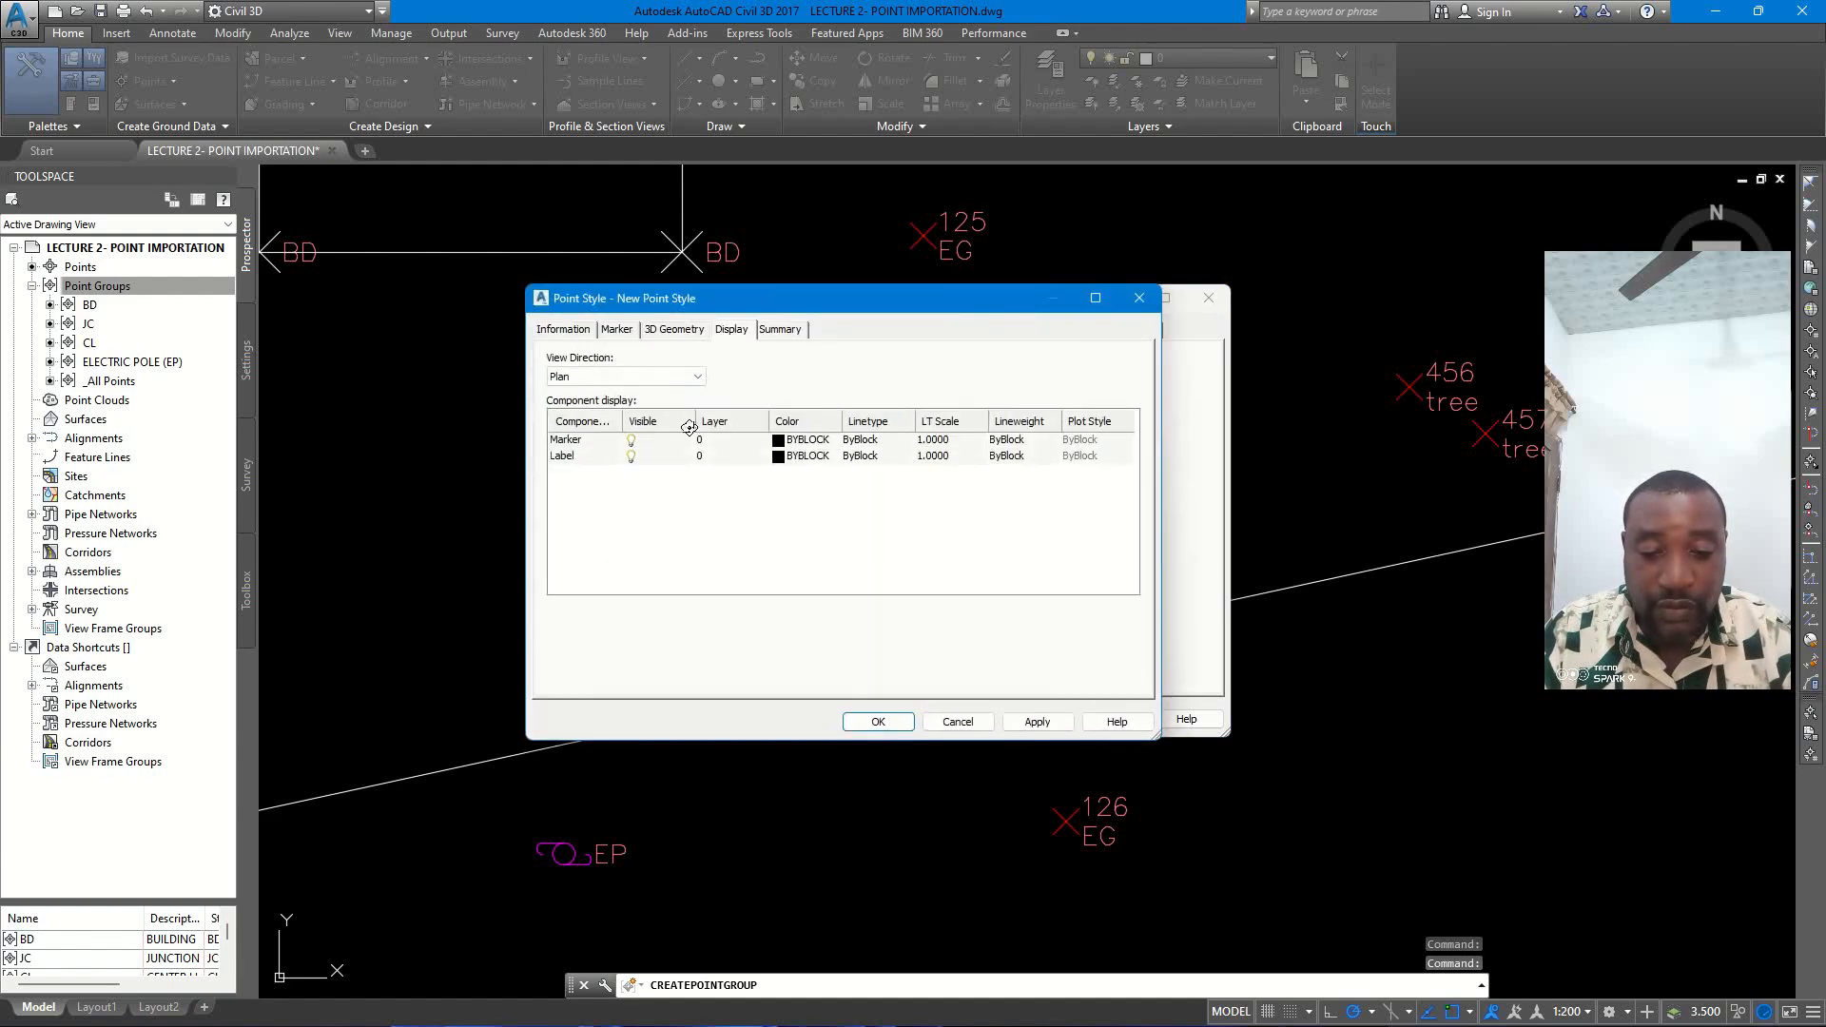
pyautogui.click(566, 329)
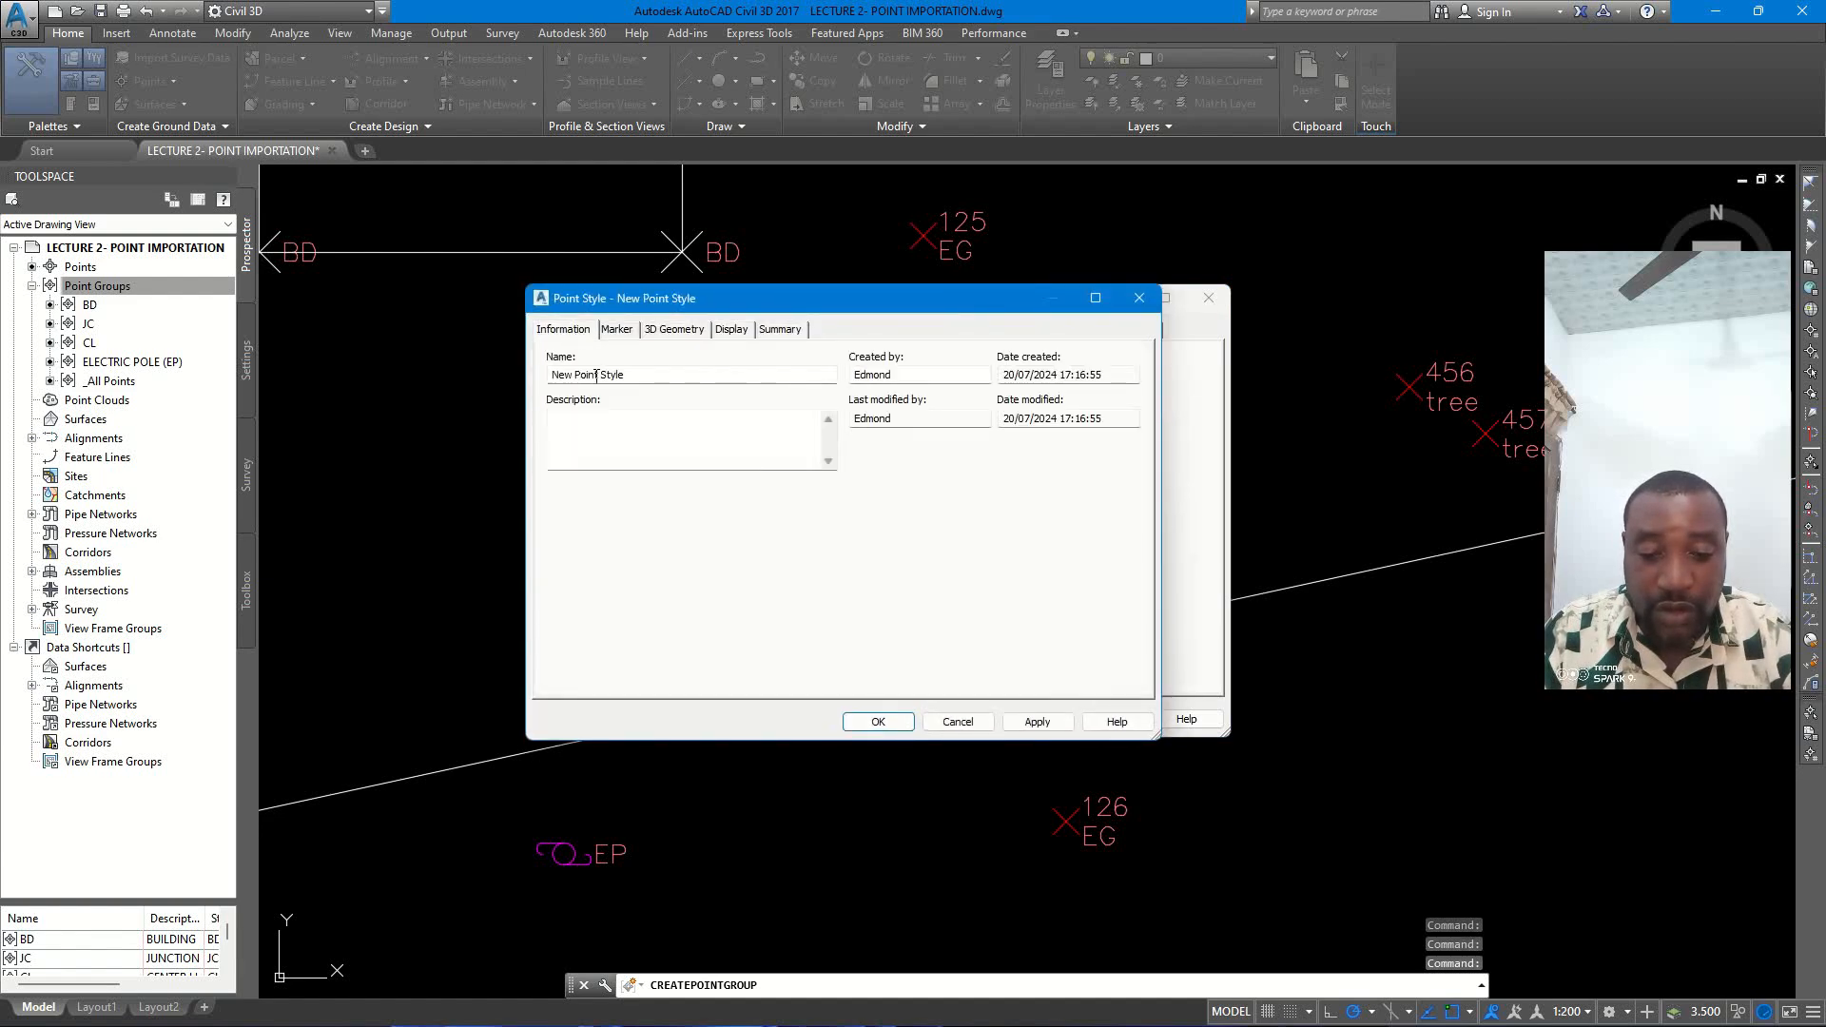
pyautogui.moveTo(644, 378); pyautogui.dragTo(481, 381)
pyautogui.write('TREE')
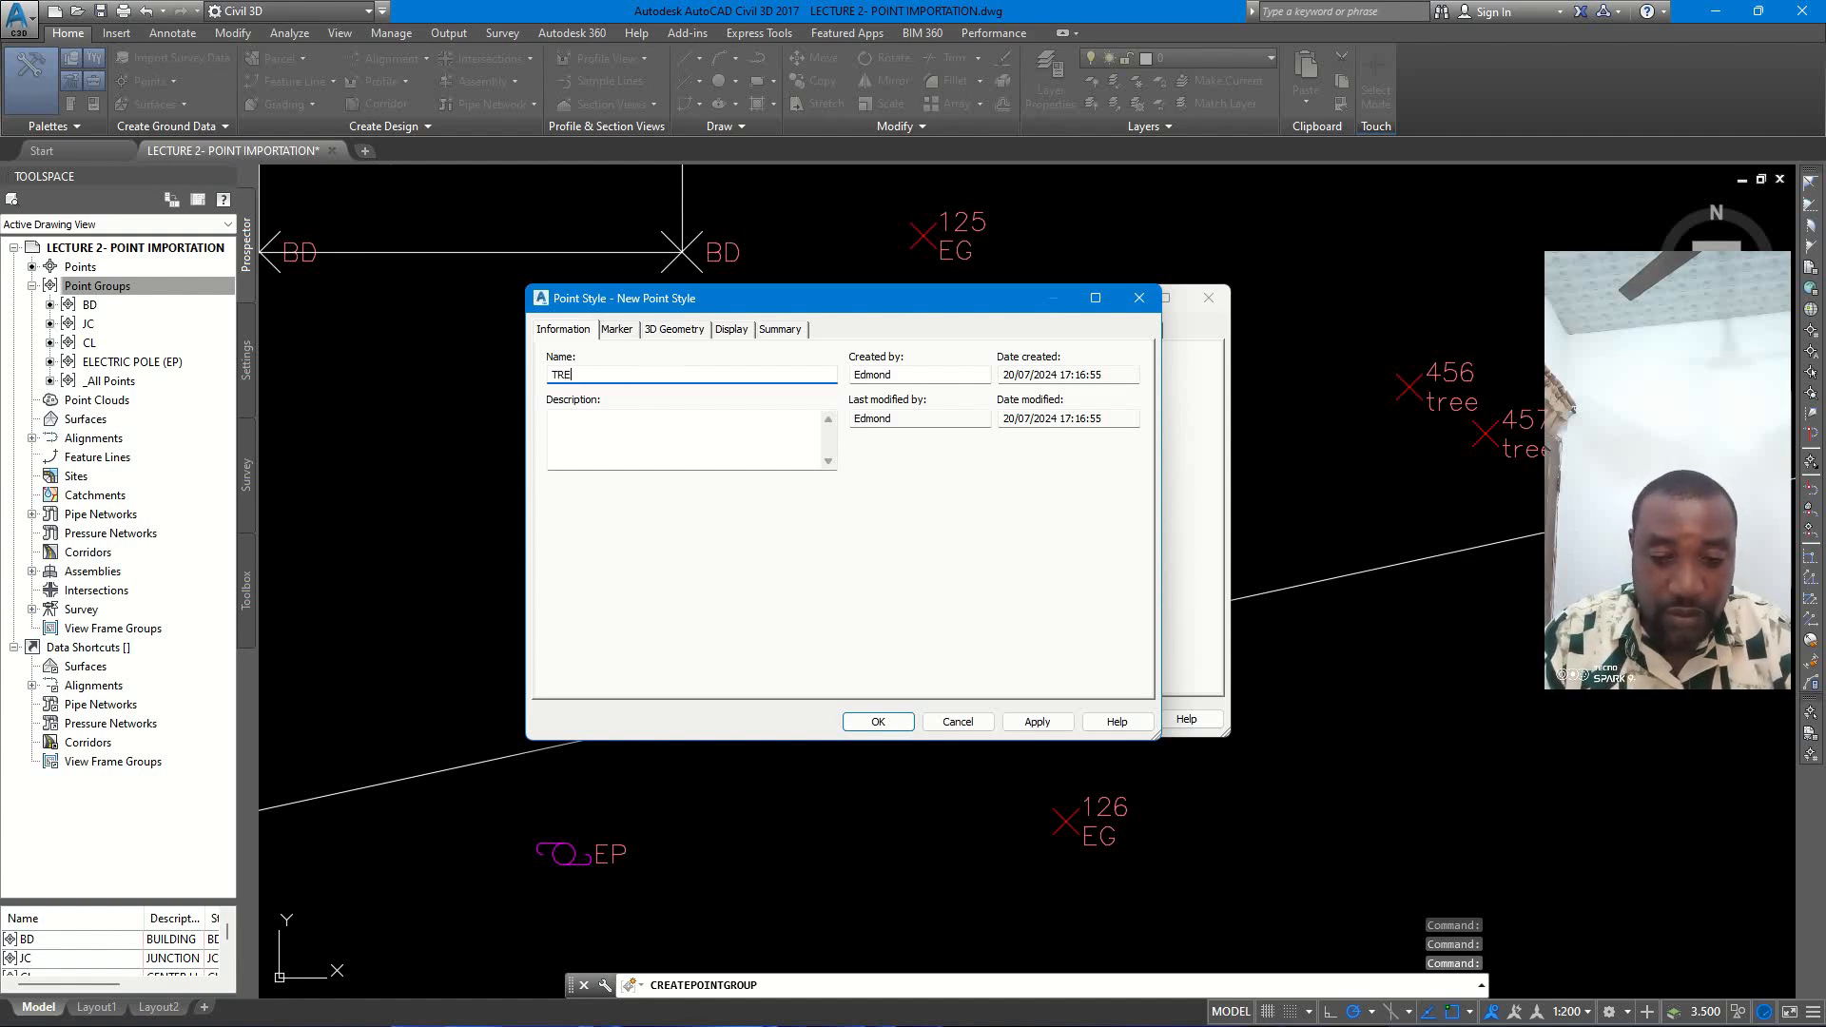
# - Use an AutoCAD block symbol as the TREE style's marker, previewing Tree 6 and choosing Tree-Deciduous
pyautogui.click(617, 329)
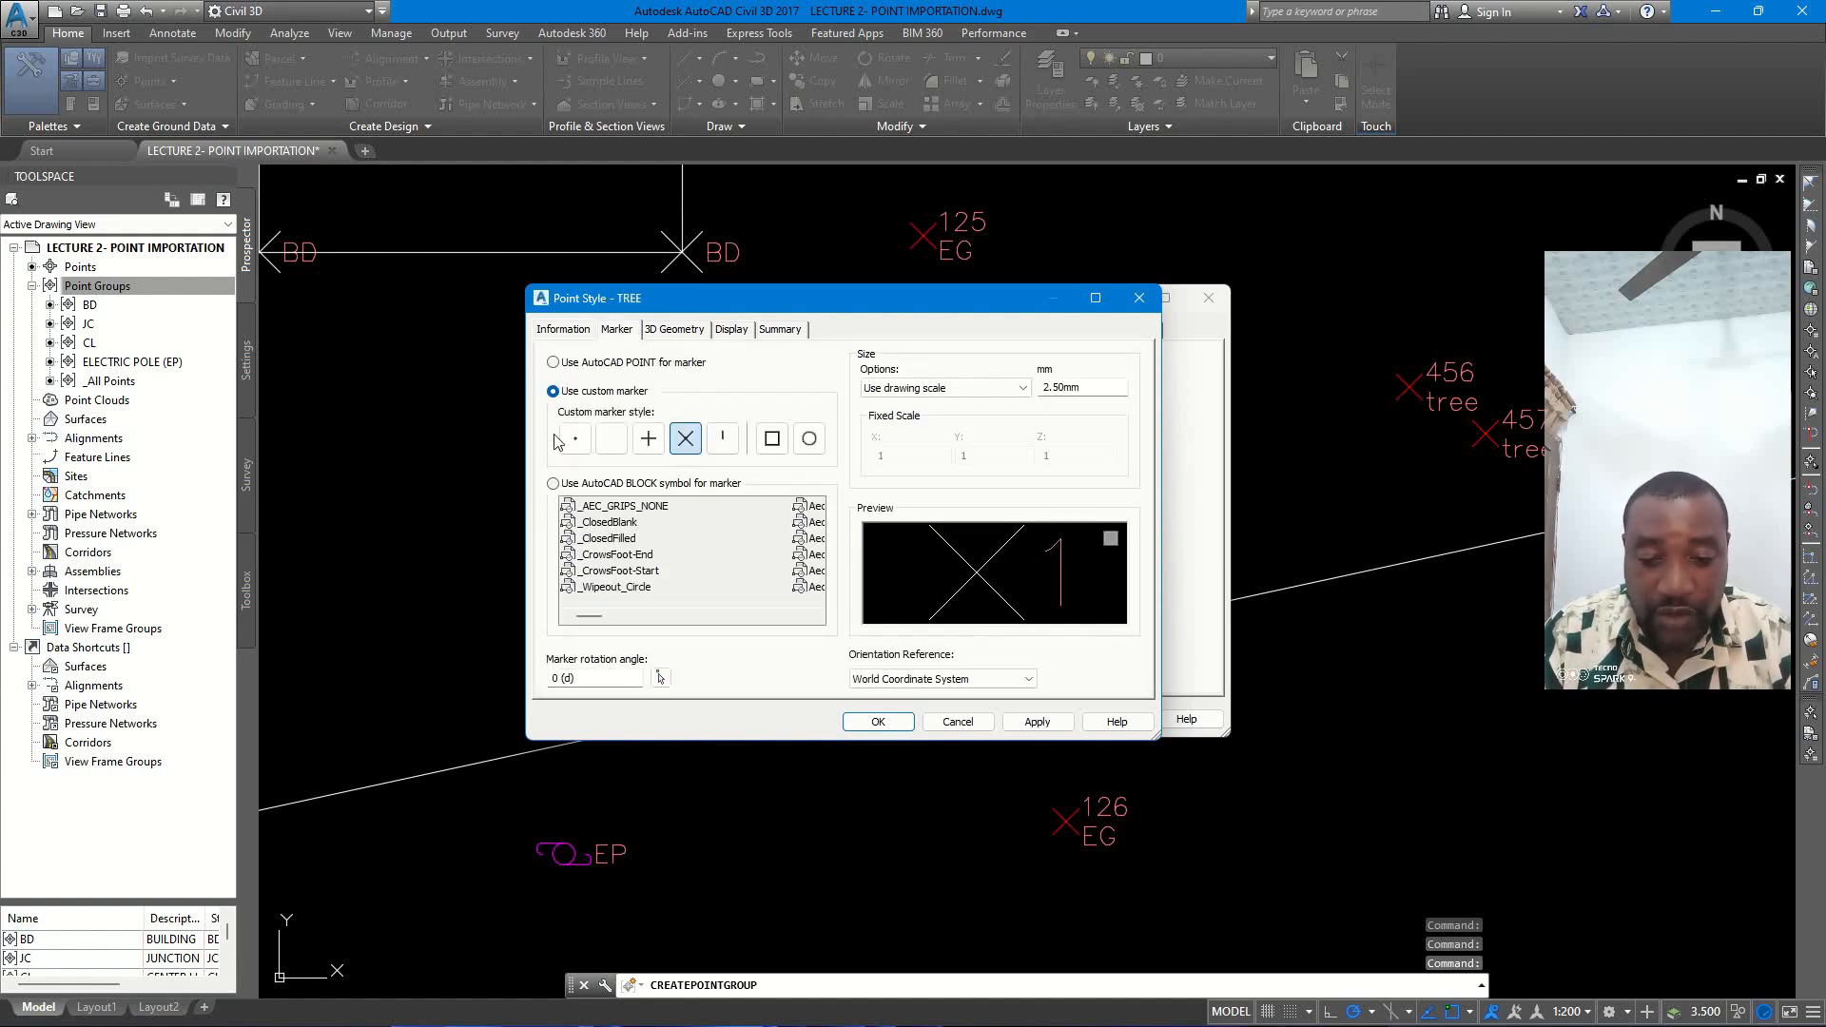
pyautogui.click(611, 438)
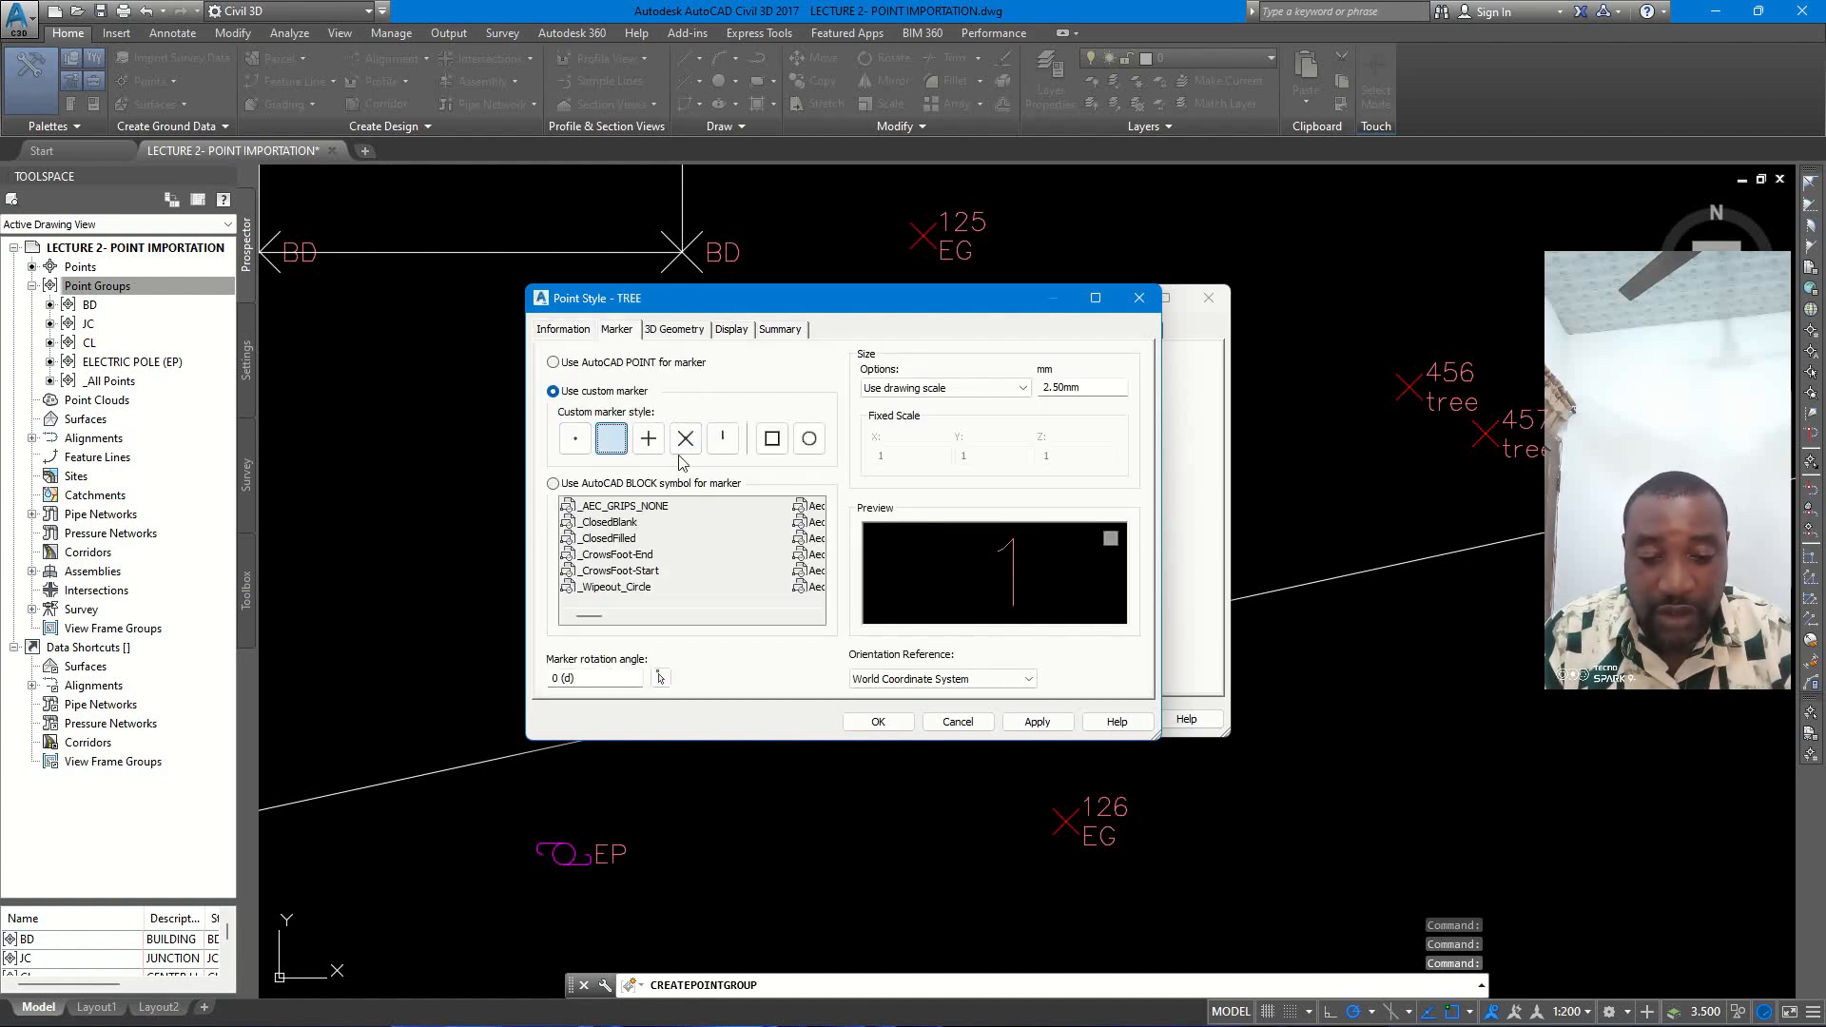
pyautogui.click(552, 483)
pyautogui.scroll(-5, 737, 632)
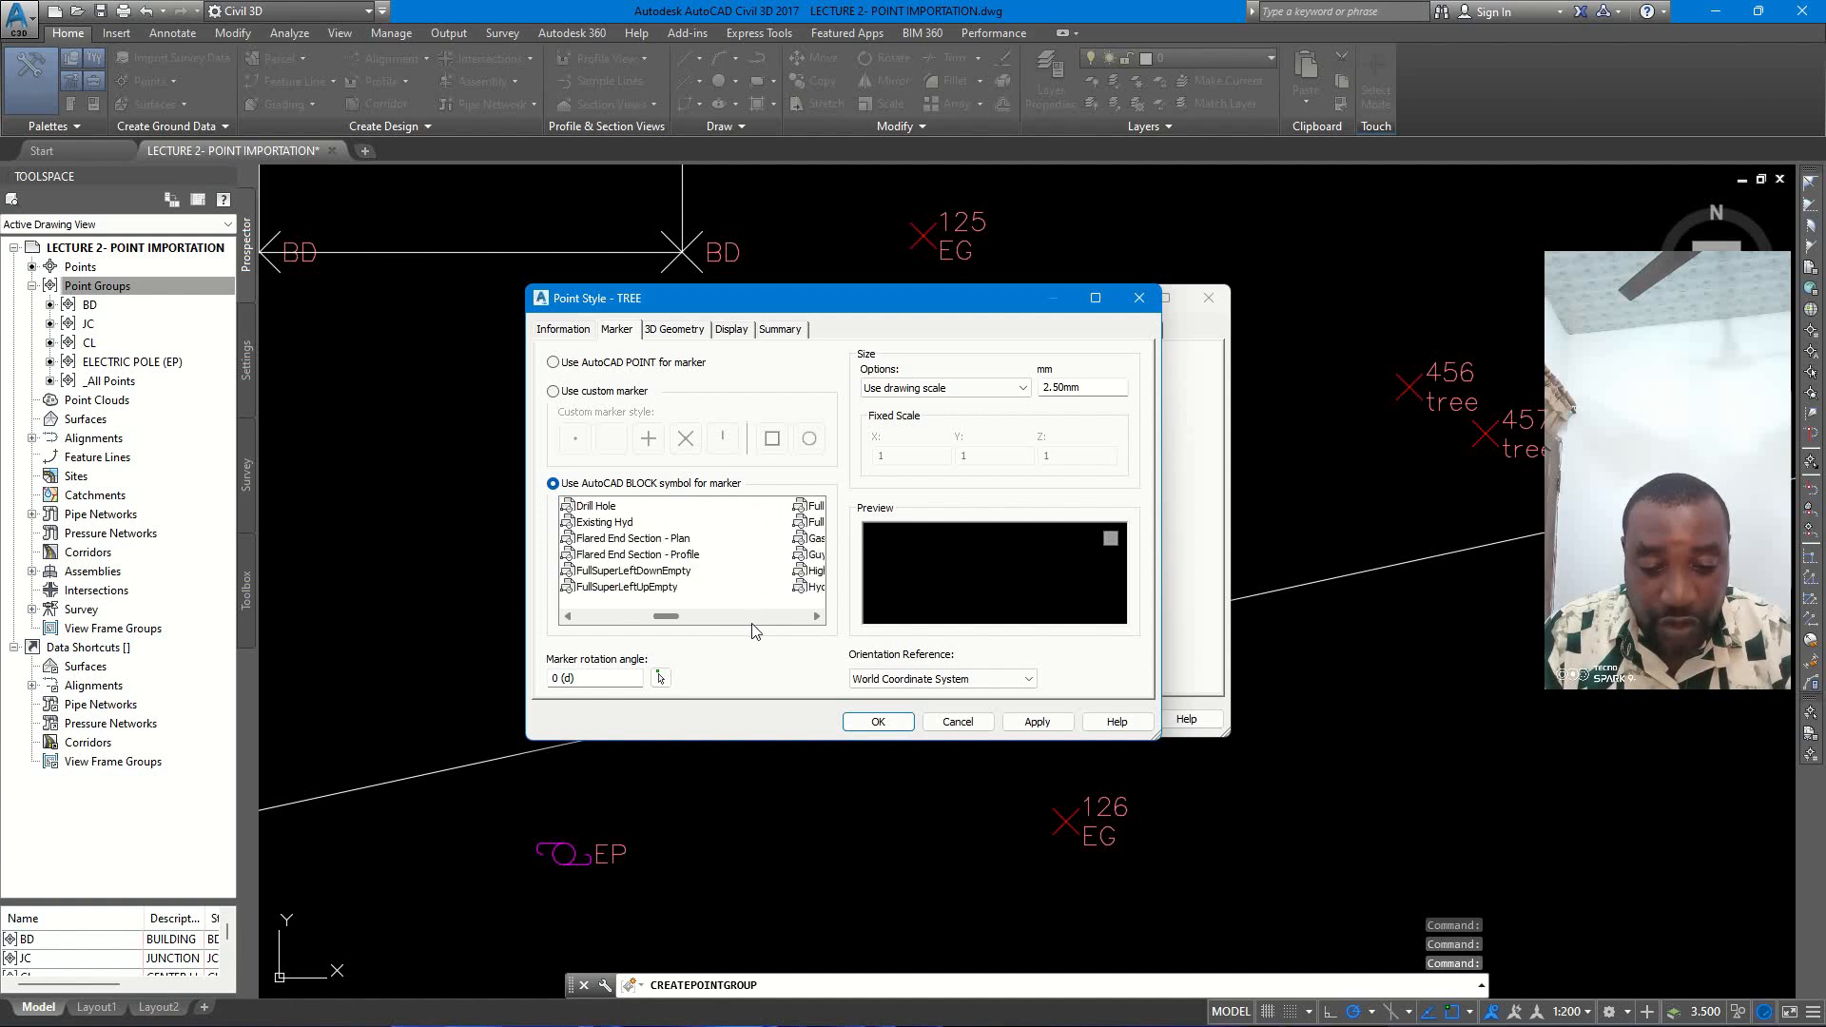
pyautogui.scroll(-2, 754, 630)
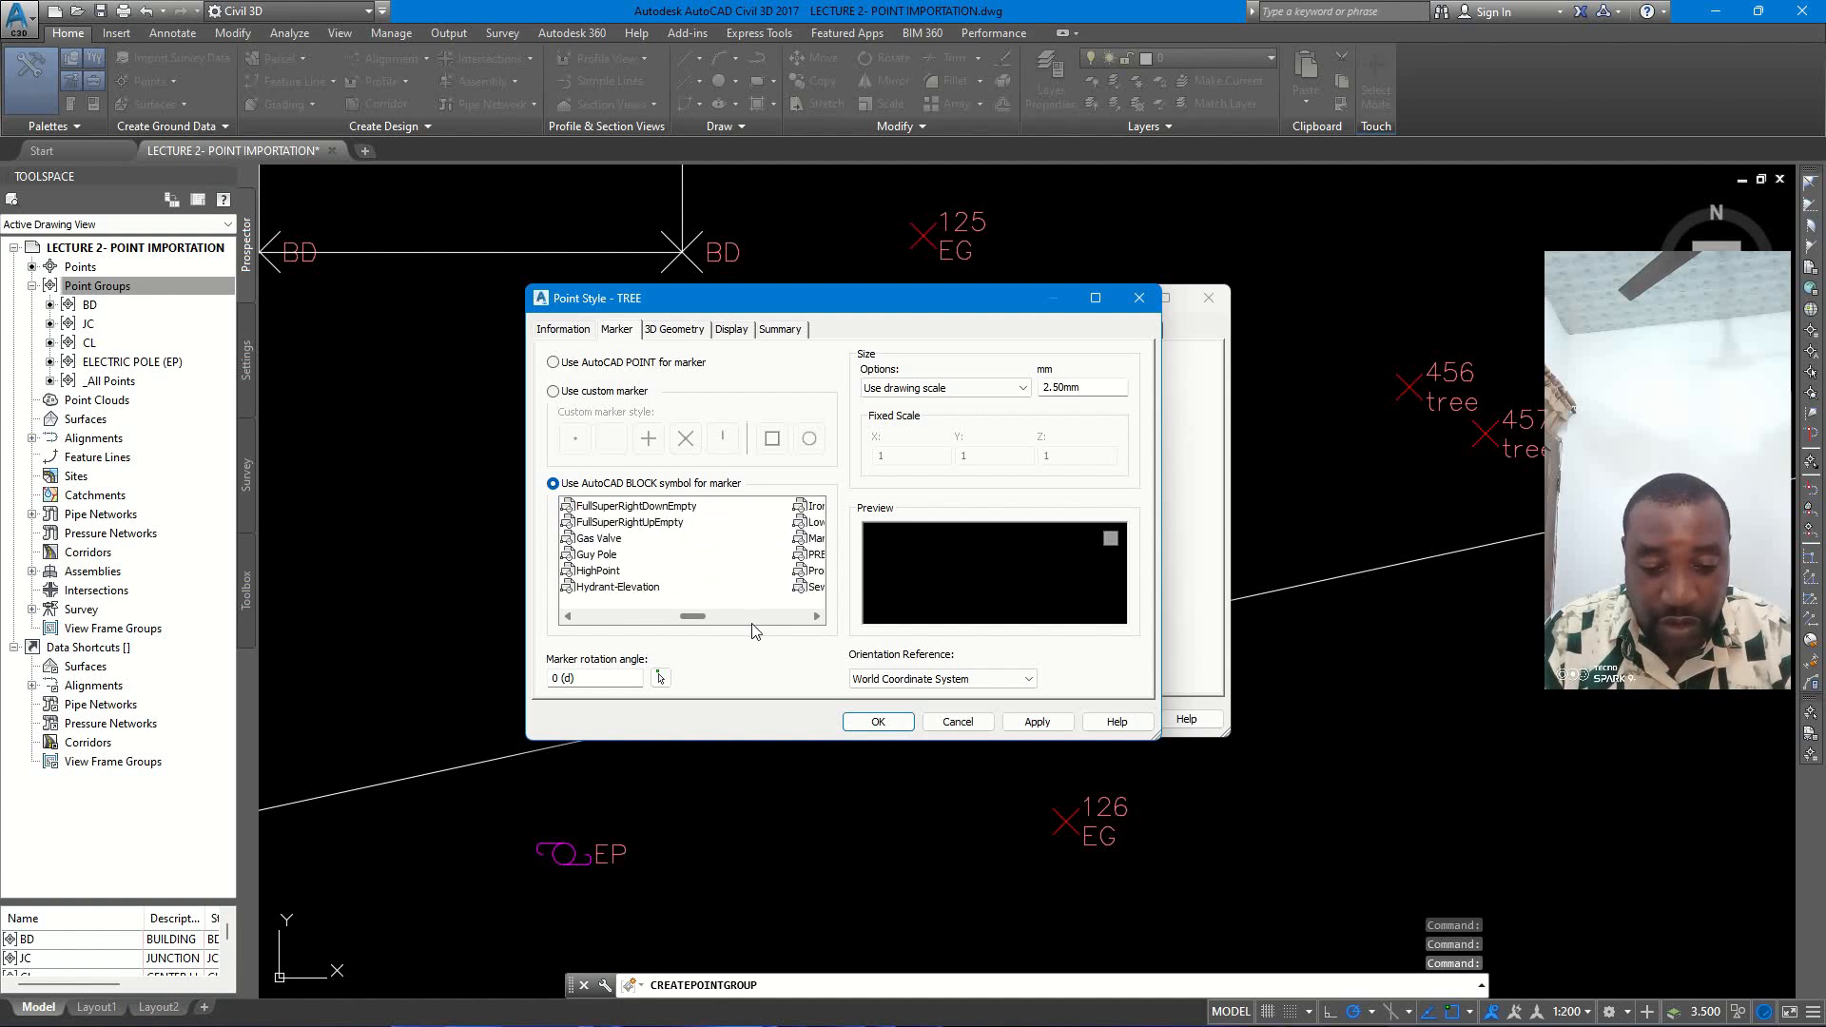
pyautogui.scroll(-2, 754, 631)
pyautogui.click(753, 623)
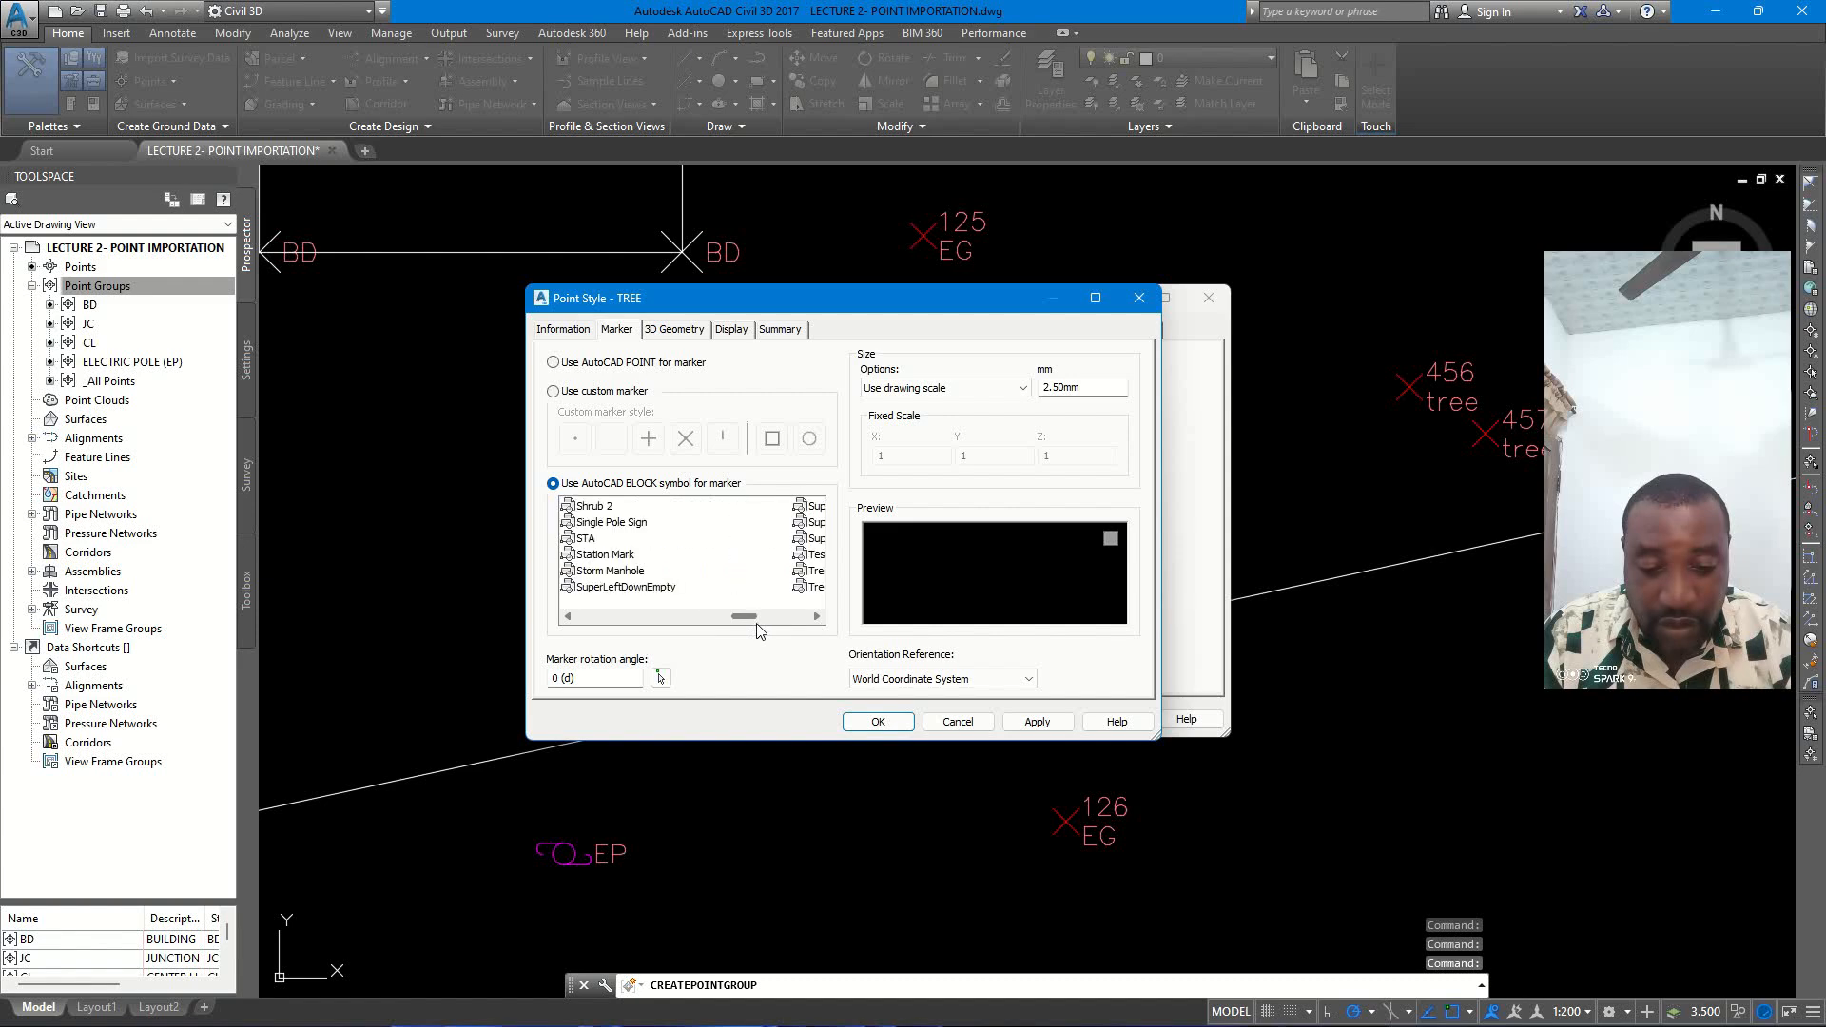
pyautogui.click(778, 620)
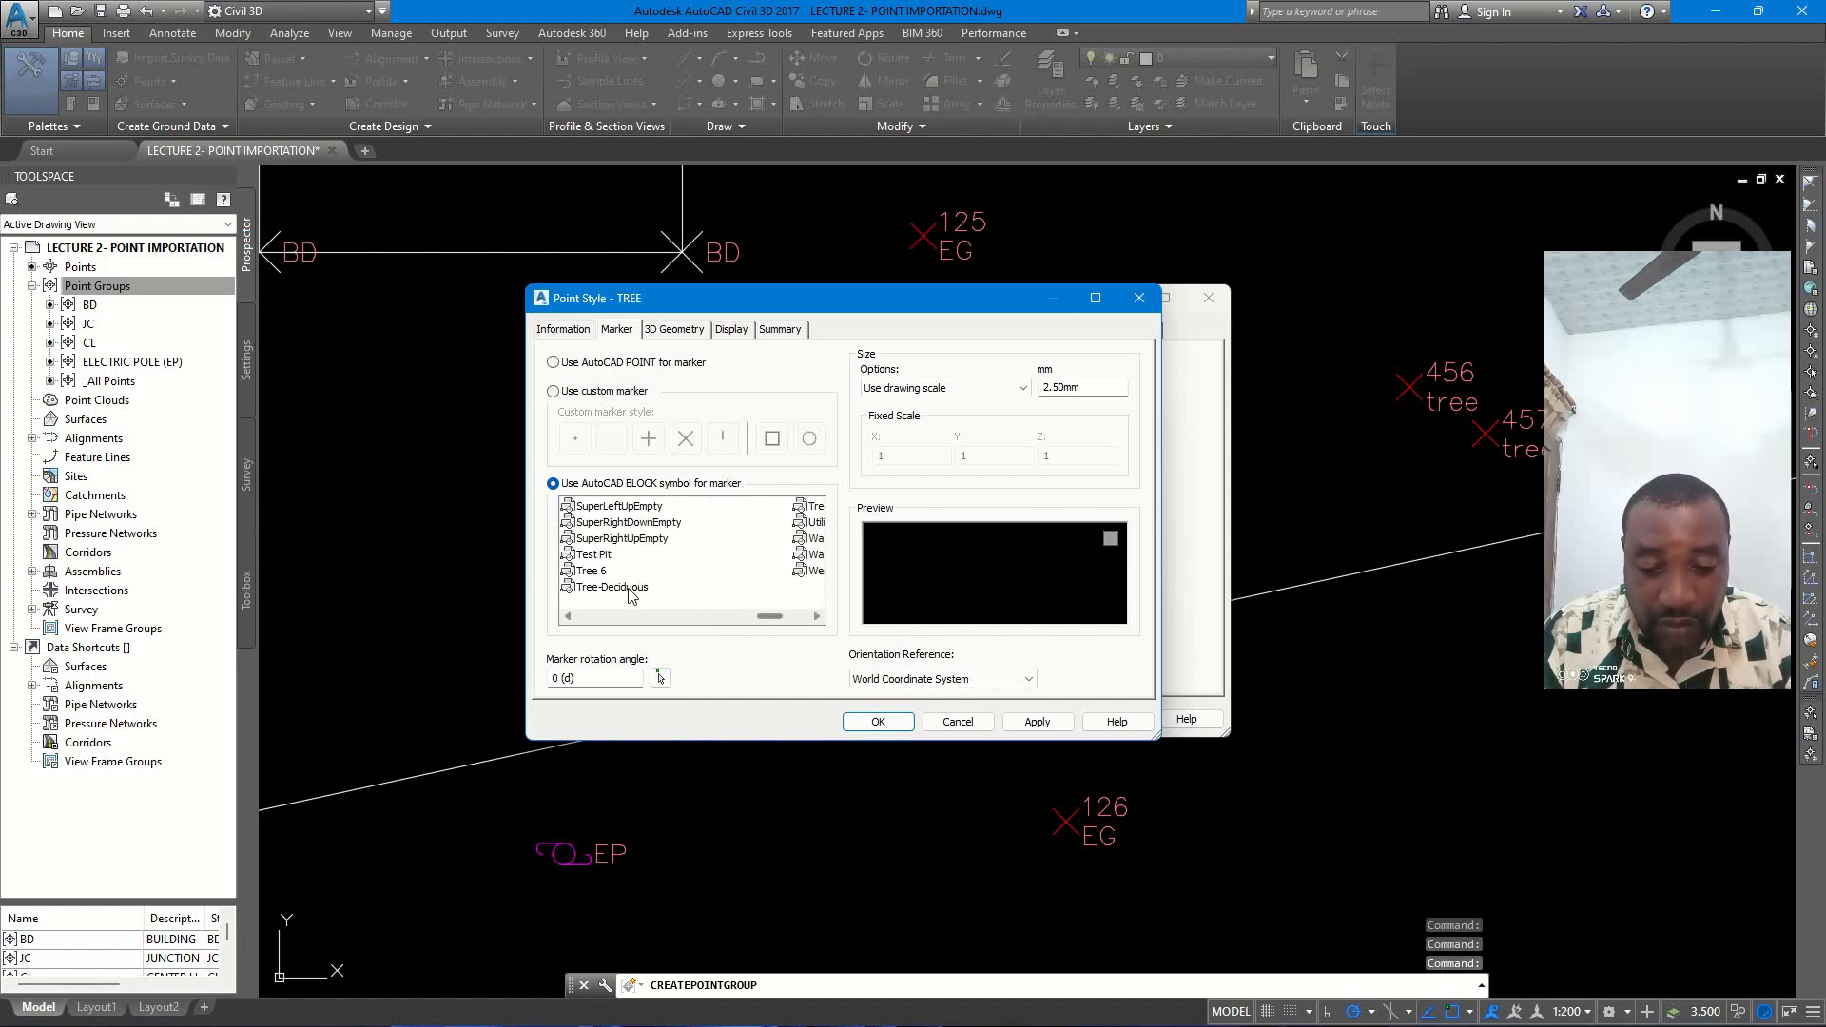
pyautogui.click(593, 573)
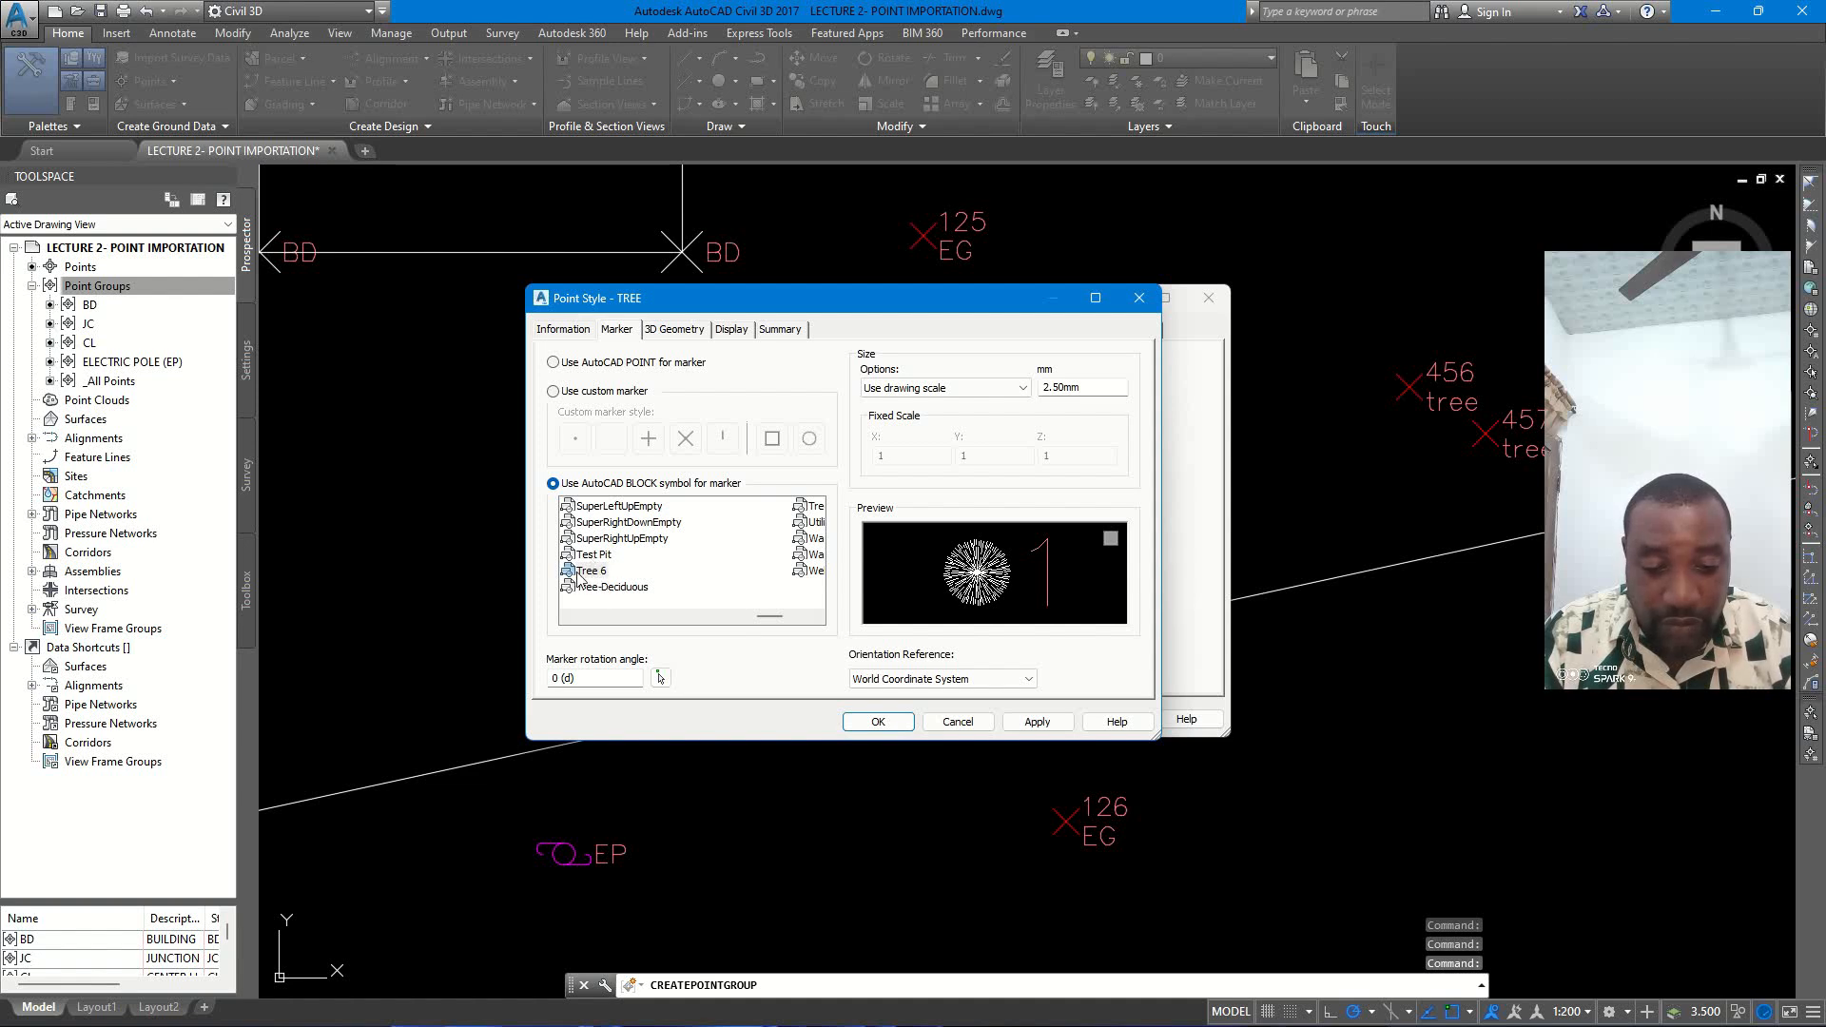
pyautogui.click(601, 587)
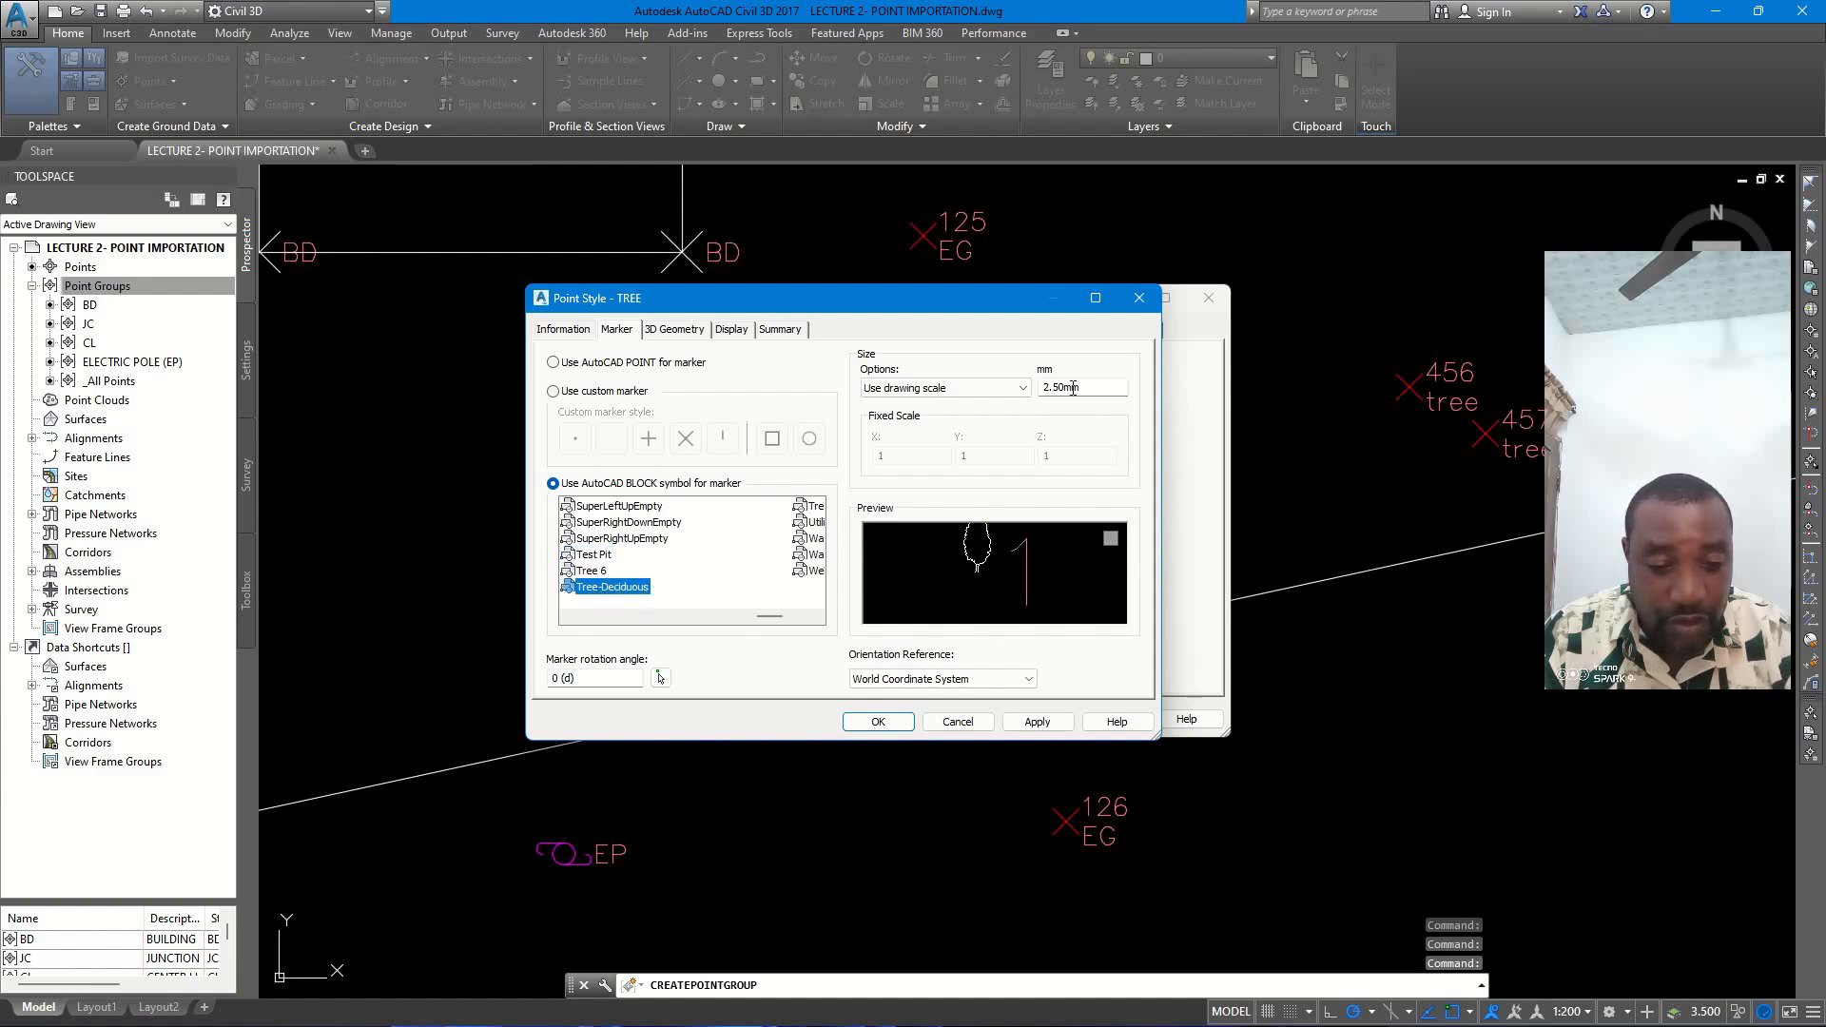
# - Set the TREE style's marker size to 4 mm and its marker colour to green, and accept the style
pyautogui.doubleClick(1070, 387)
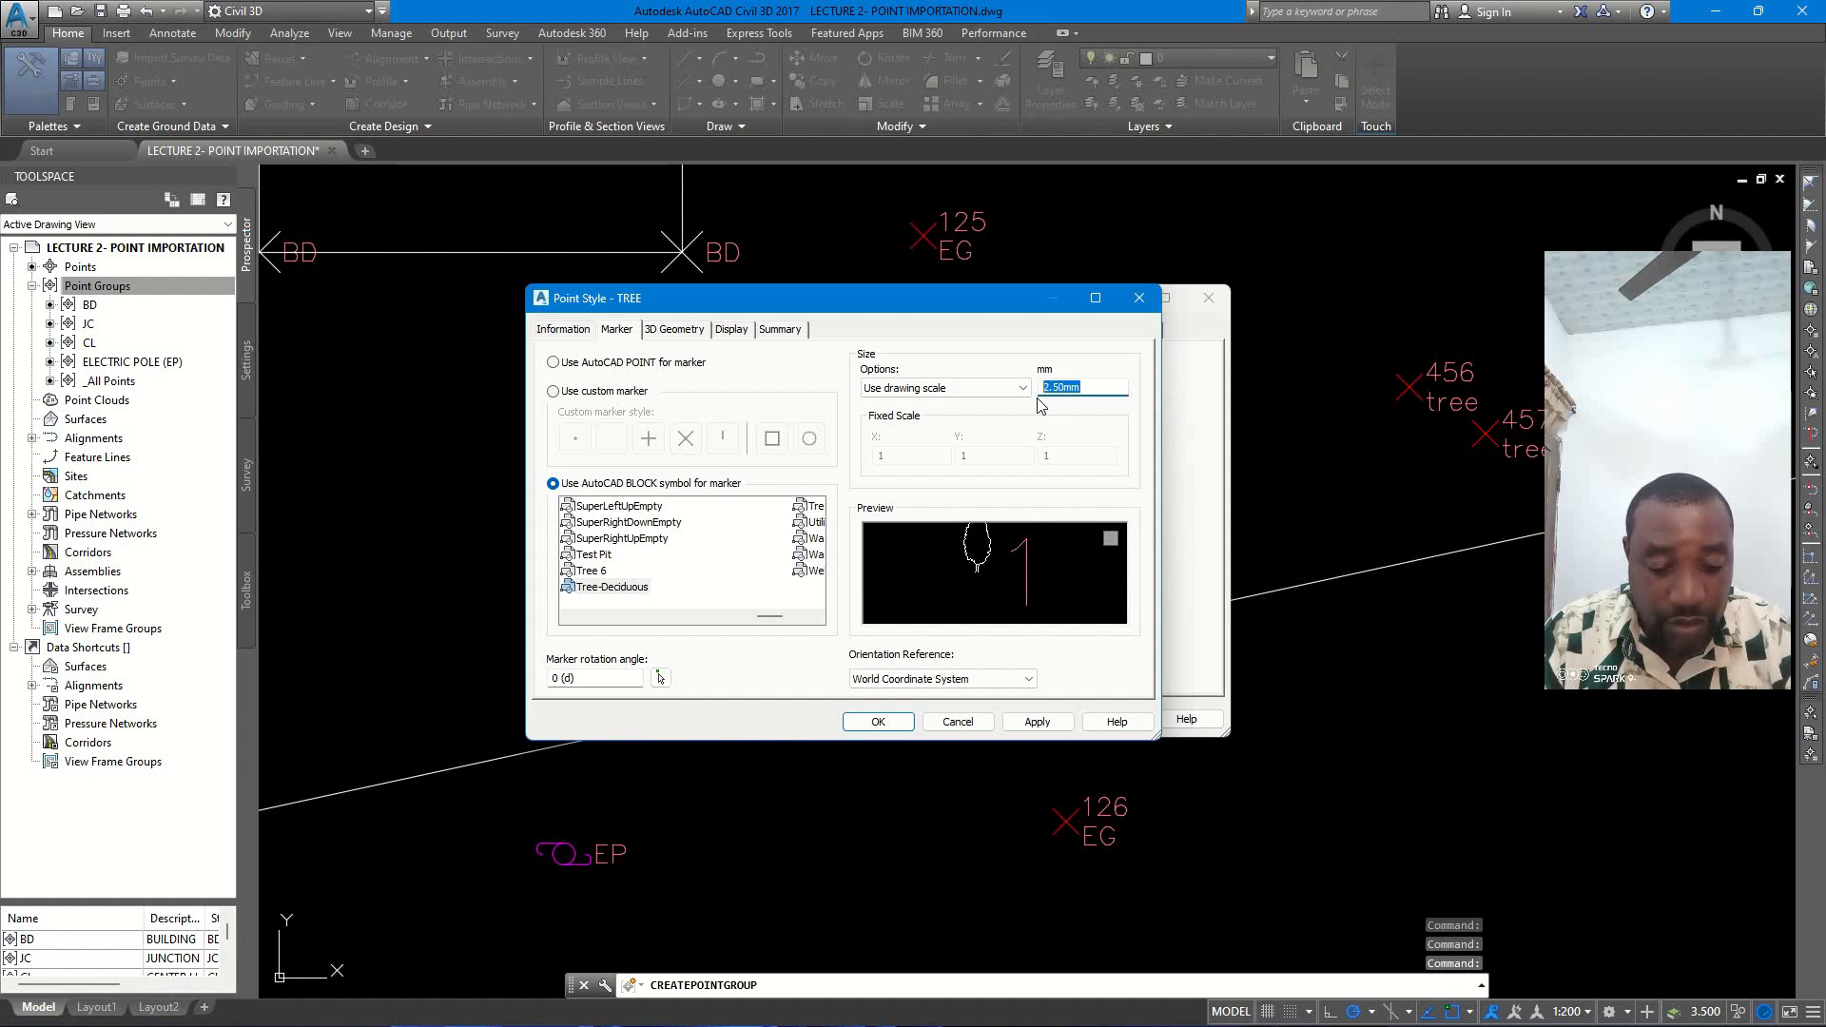
pyautogui.write('4')
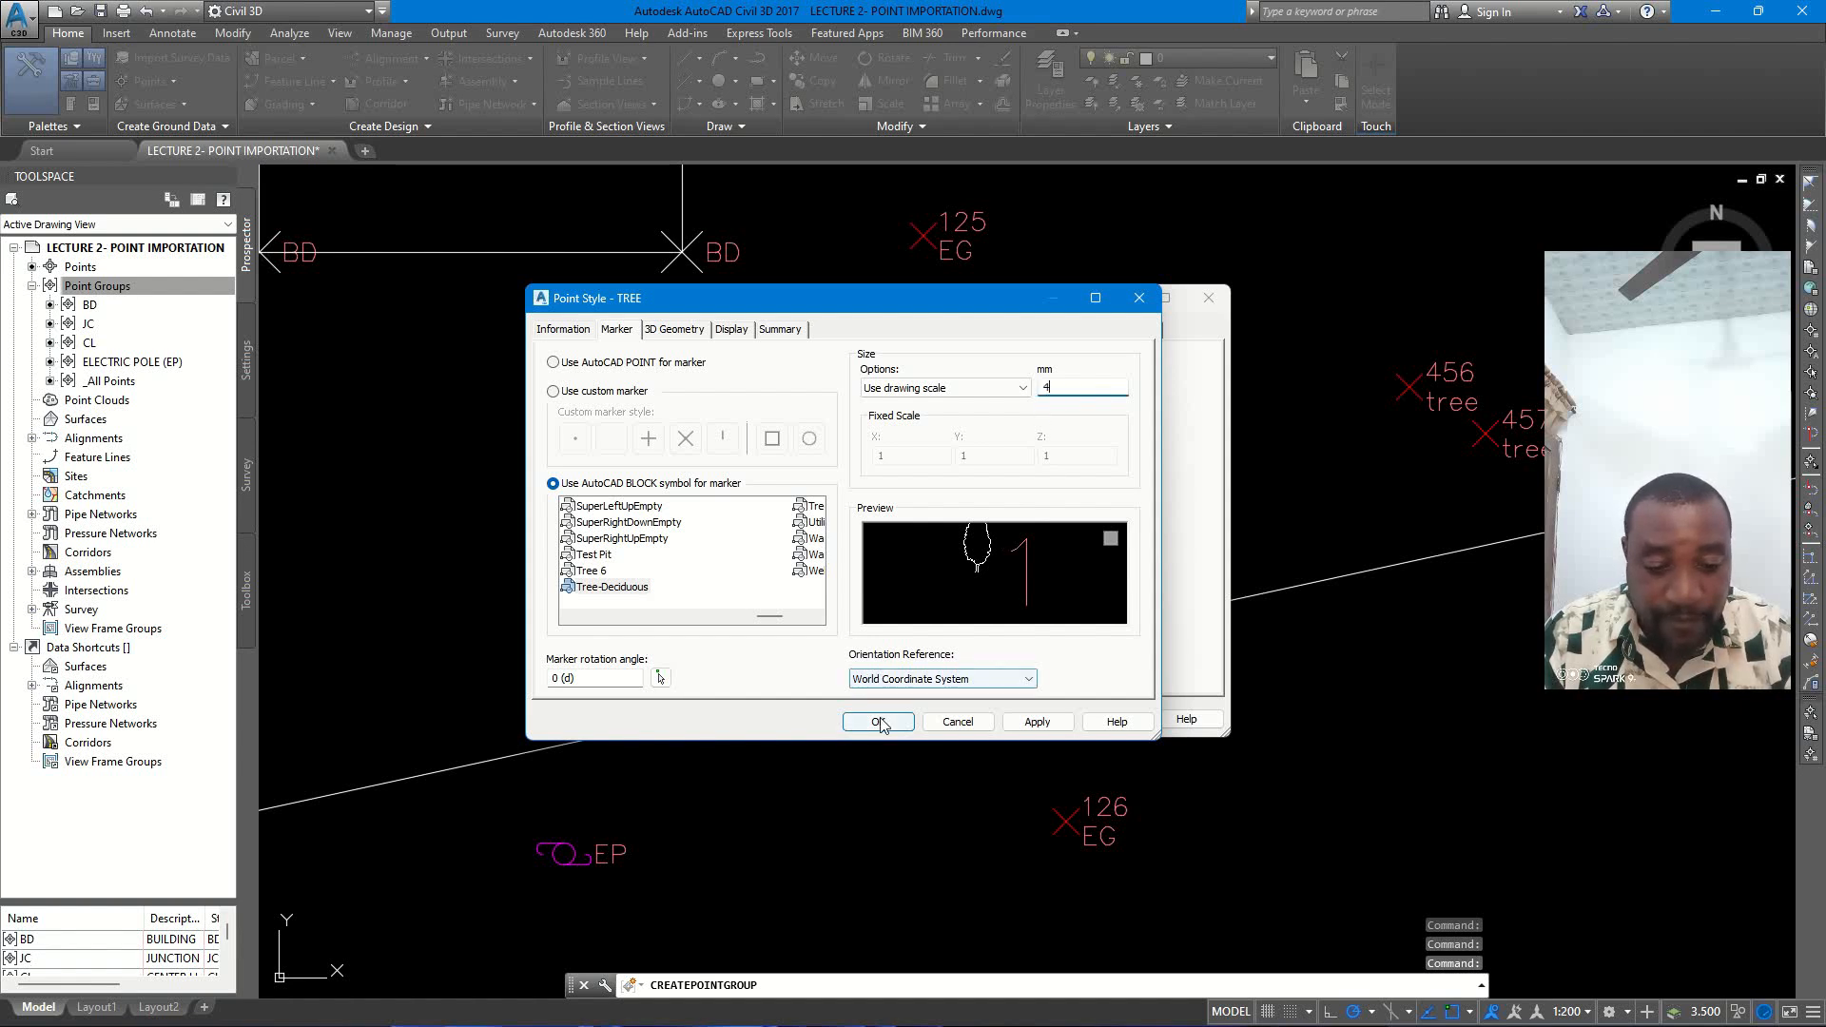
pyautogui.click(732, 330)
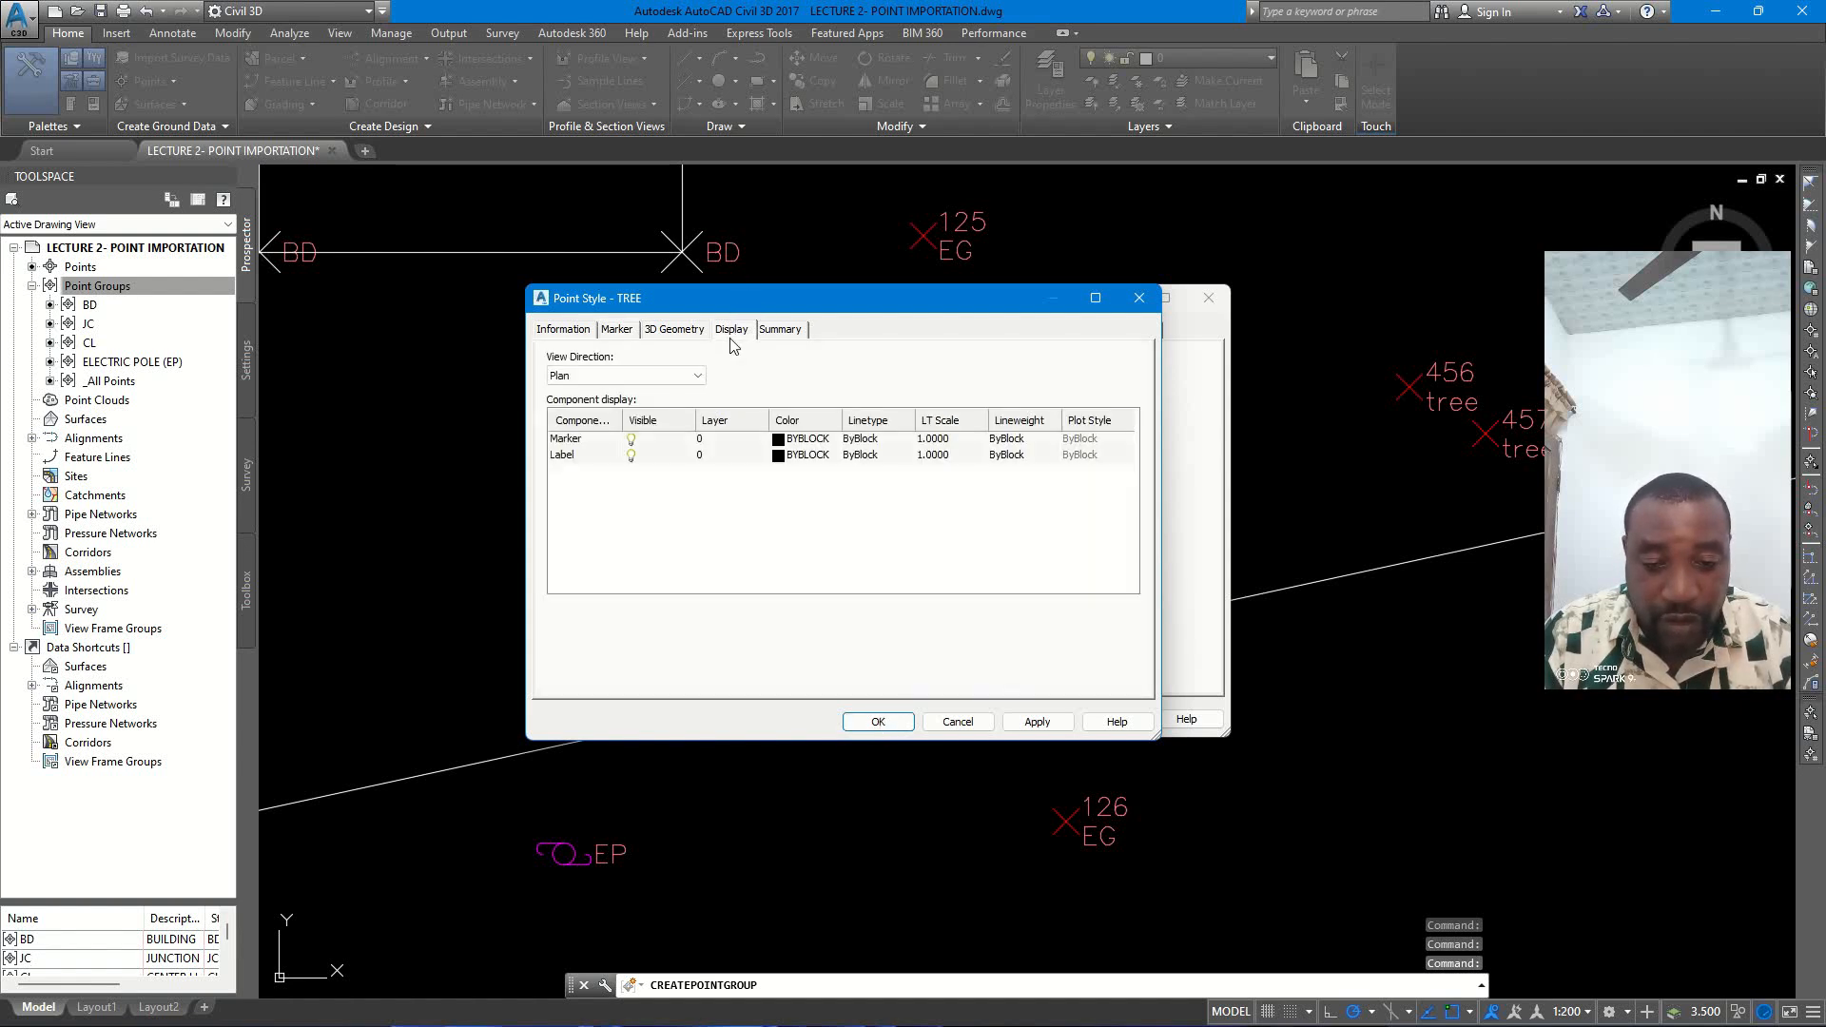
pyautogui.click(816, 445)
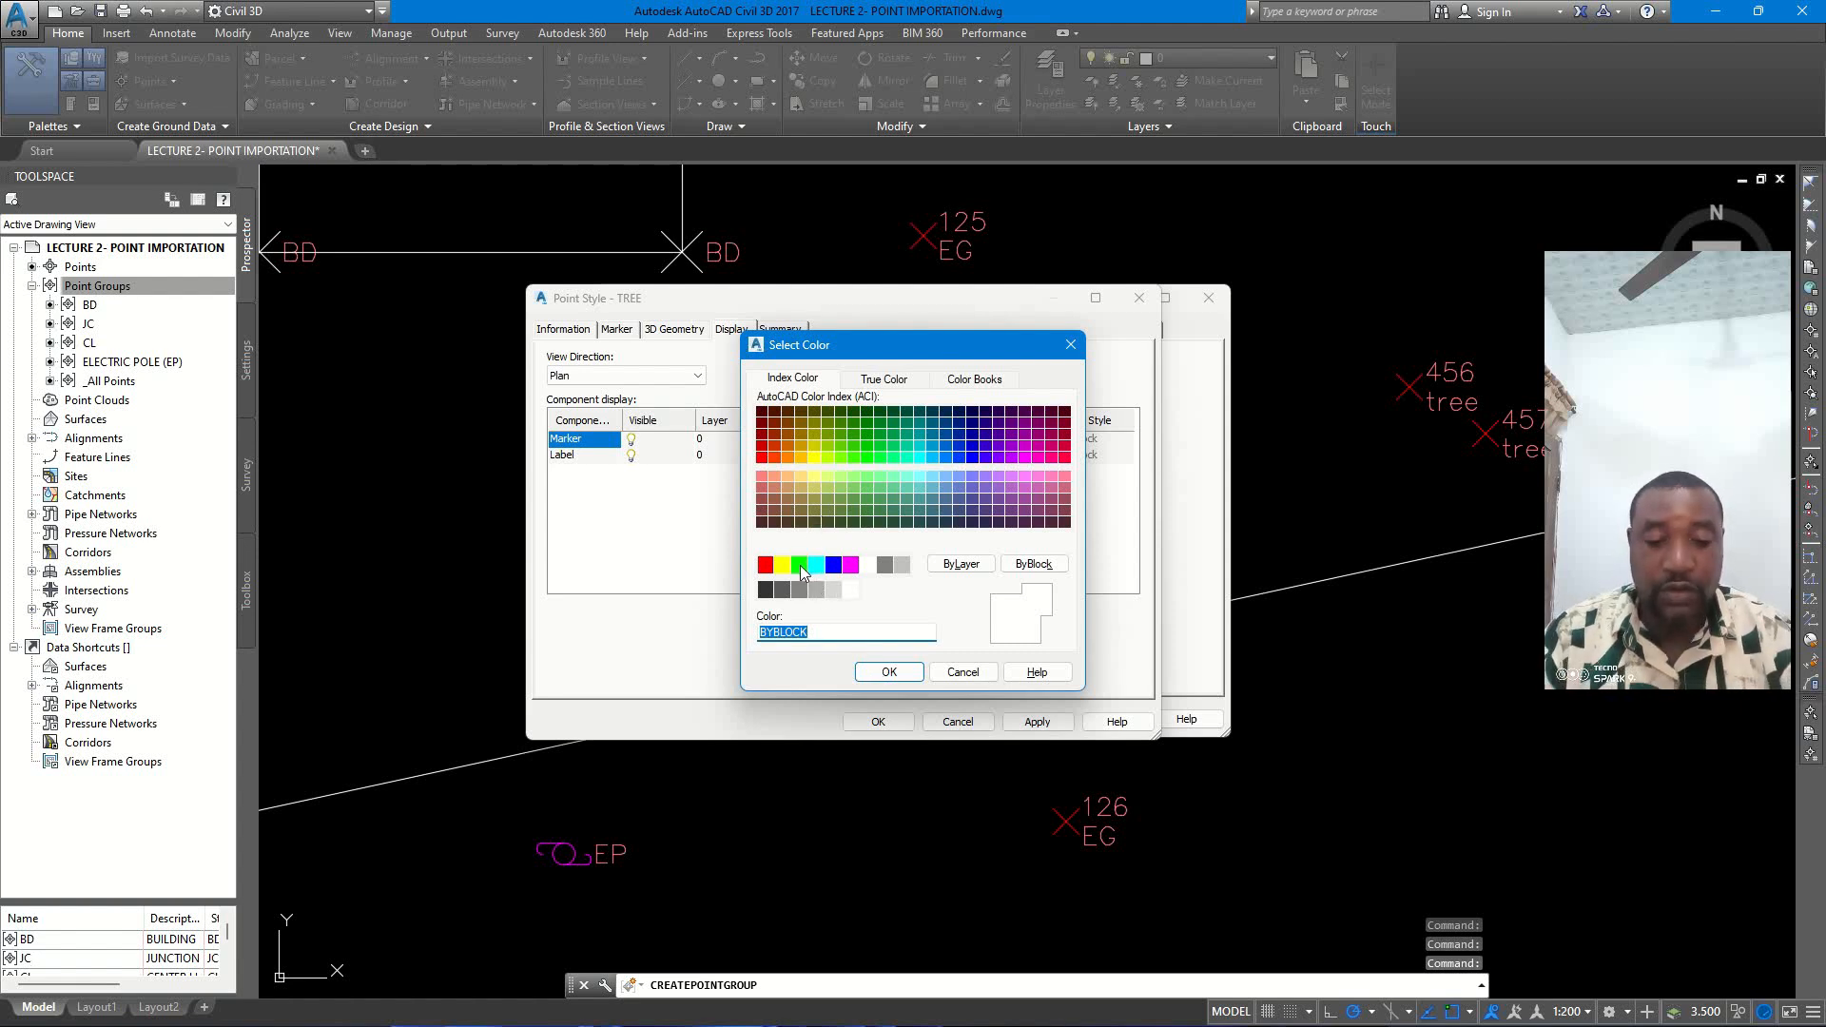
pyautogui.click(961, 564)
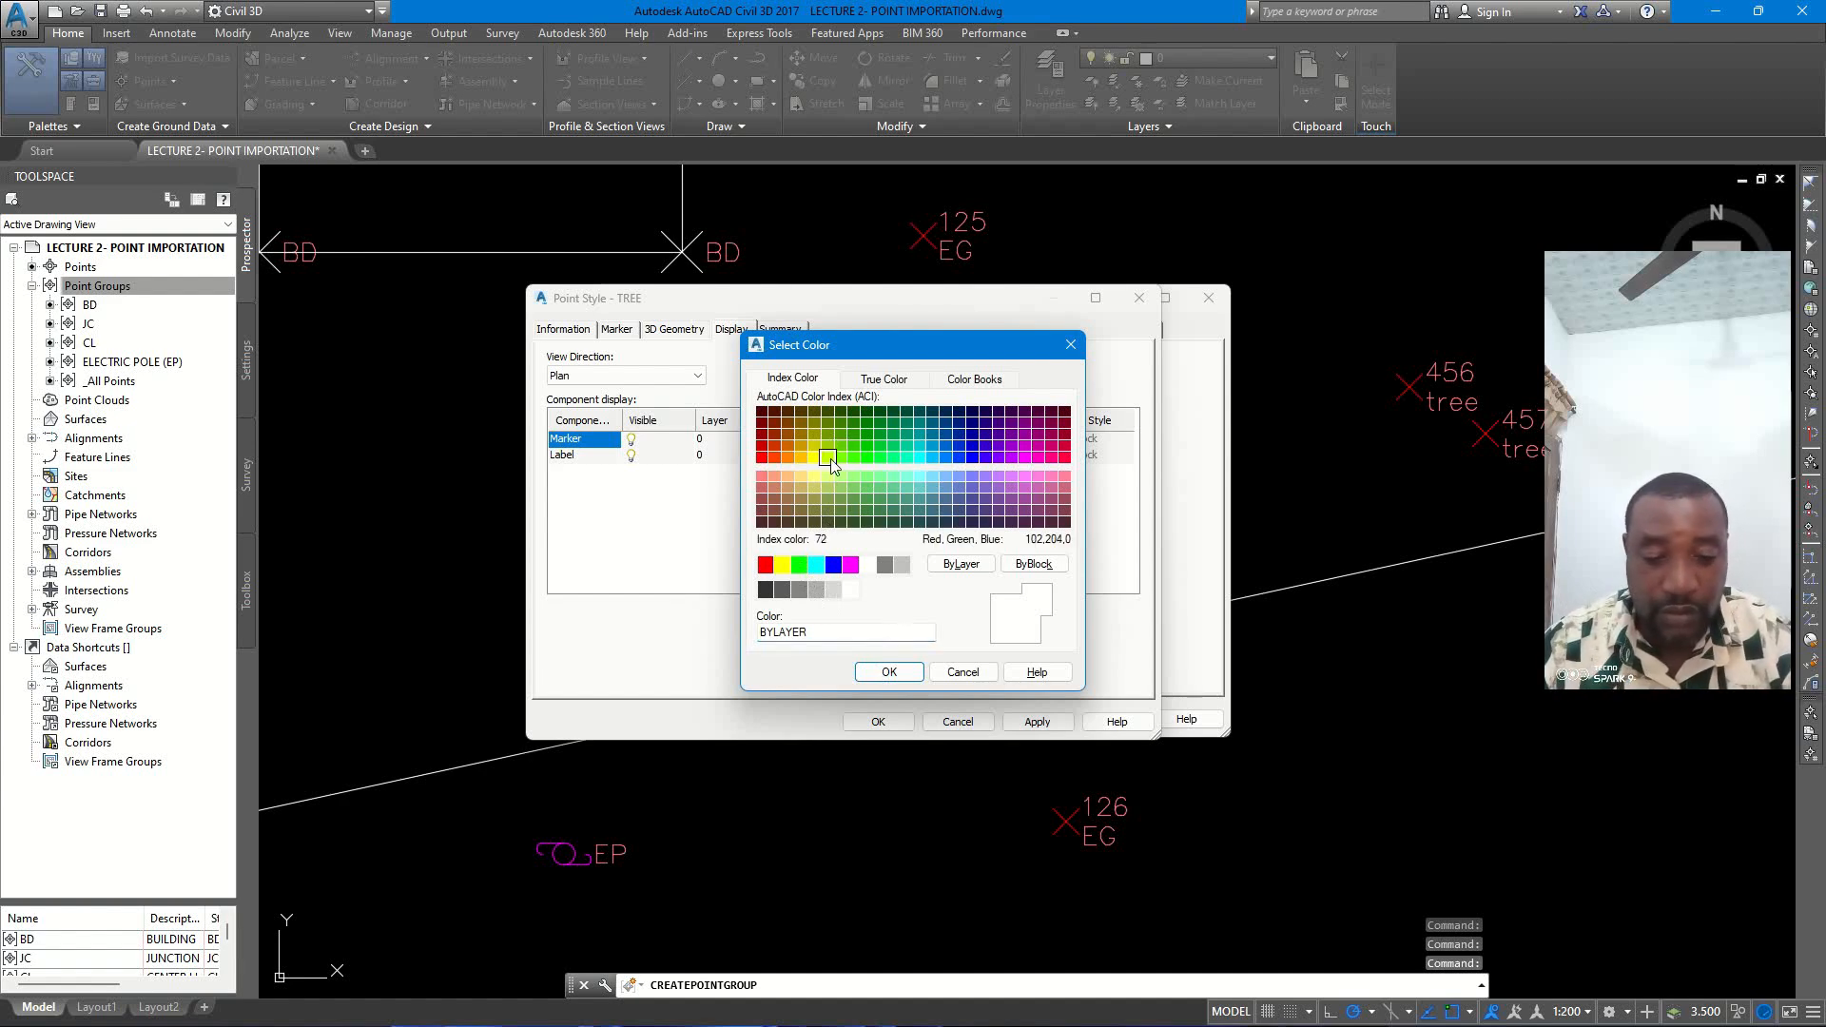
pyautogui.click(799, 565)
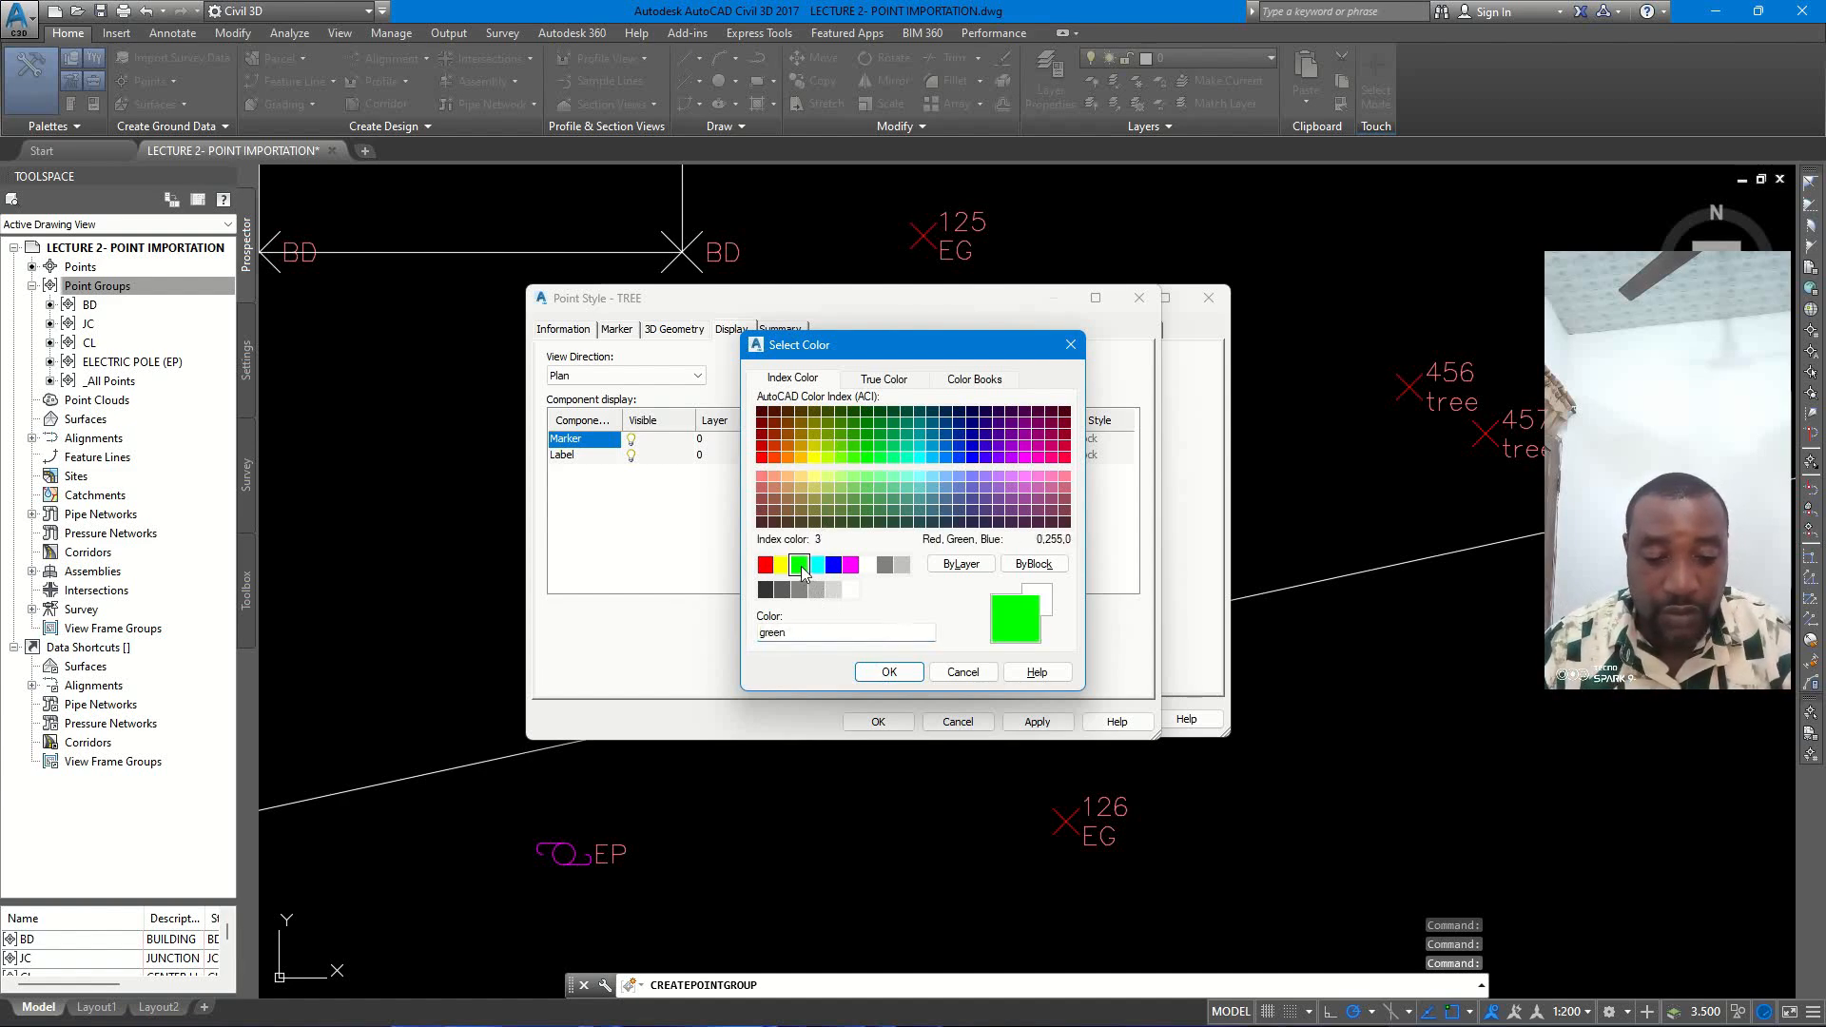
pyautogui.click(889, 671)
pyautogui.click(878, 722)
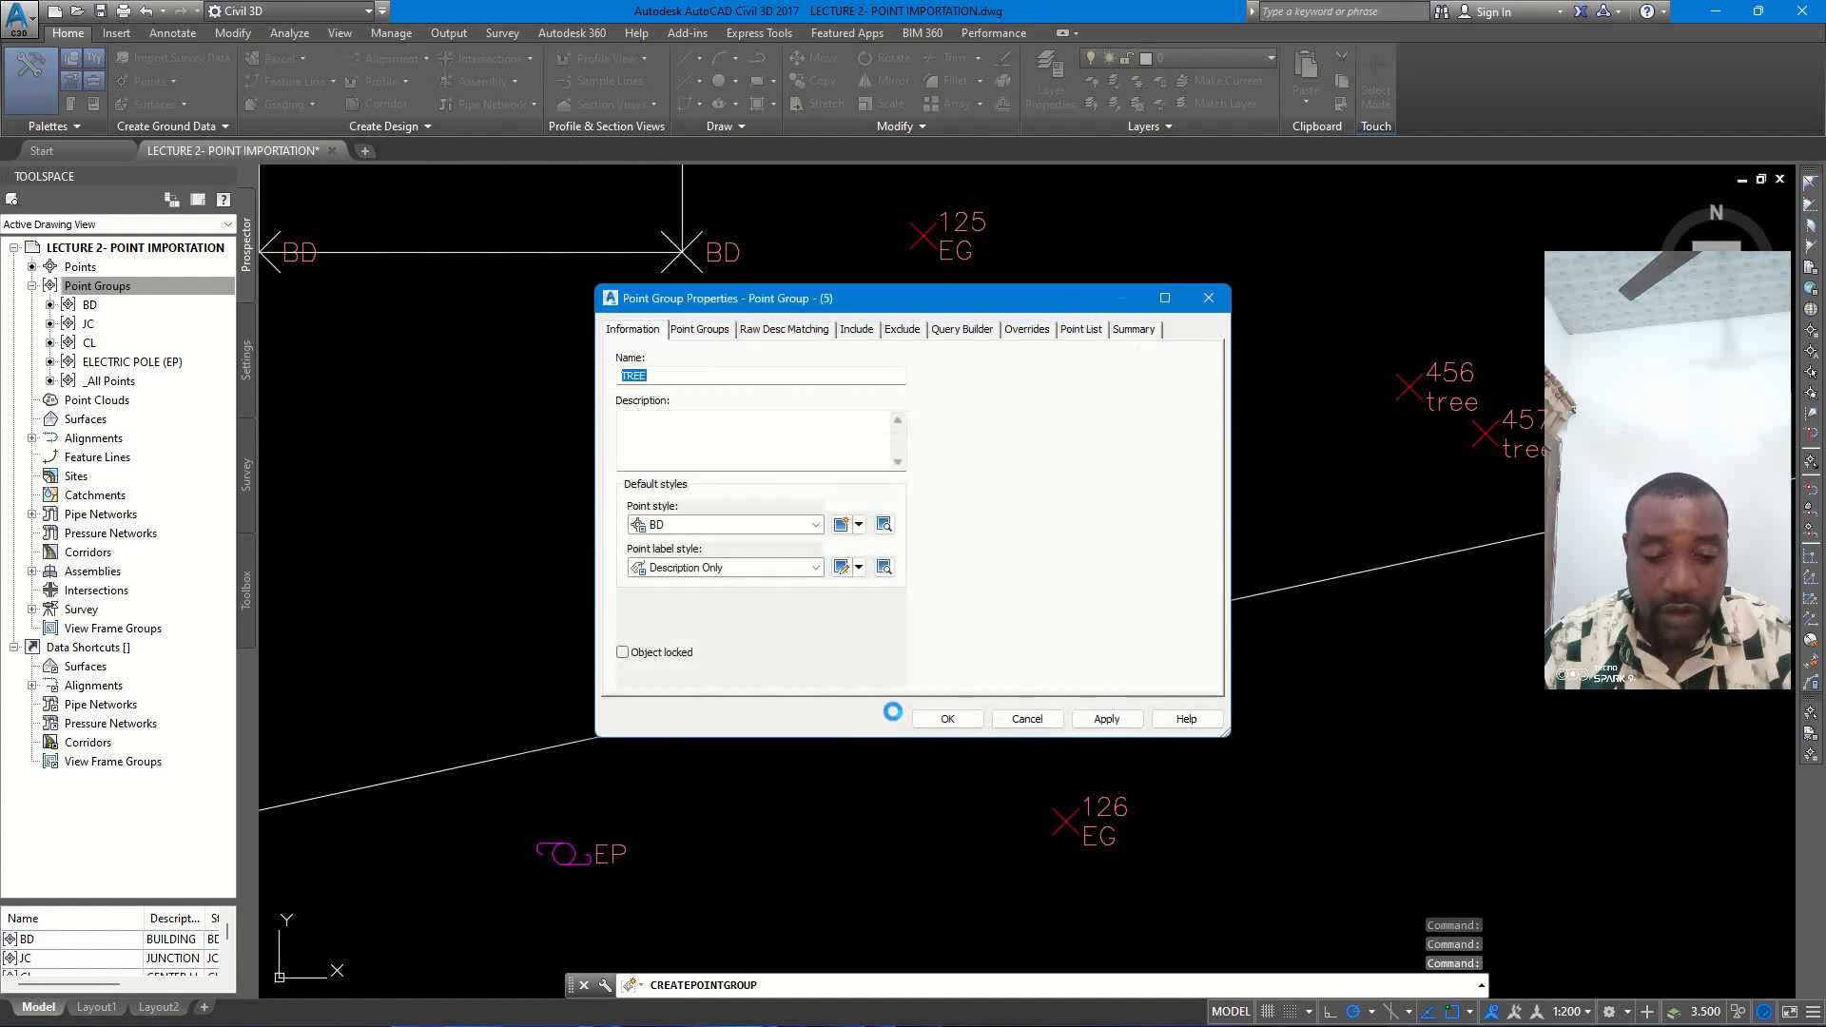
# - Include points with raw descriptions matching TREE in the TREE point group and create the group
pyautogui.click(857, 330)
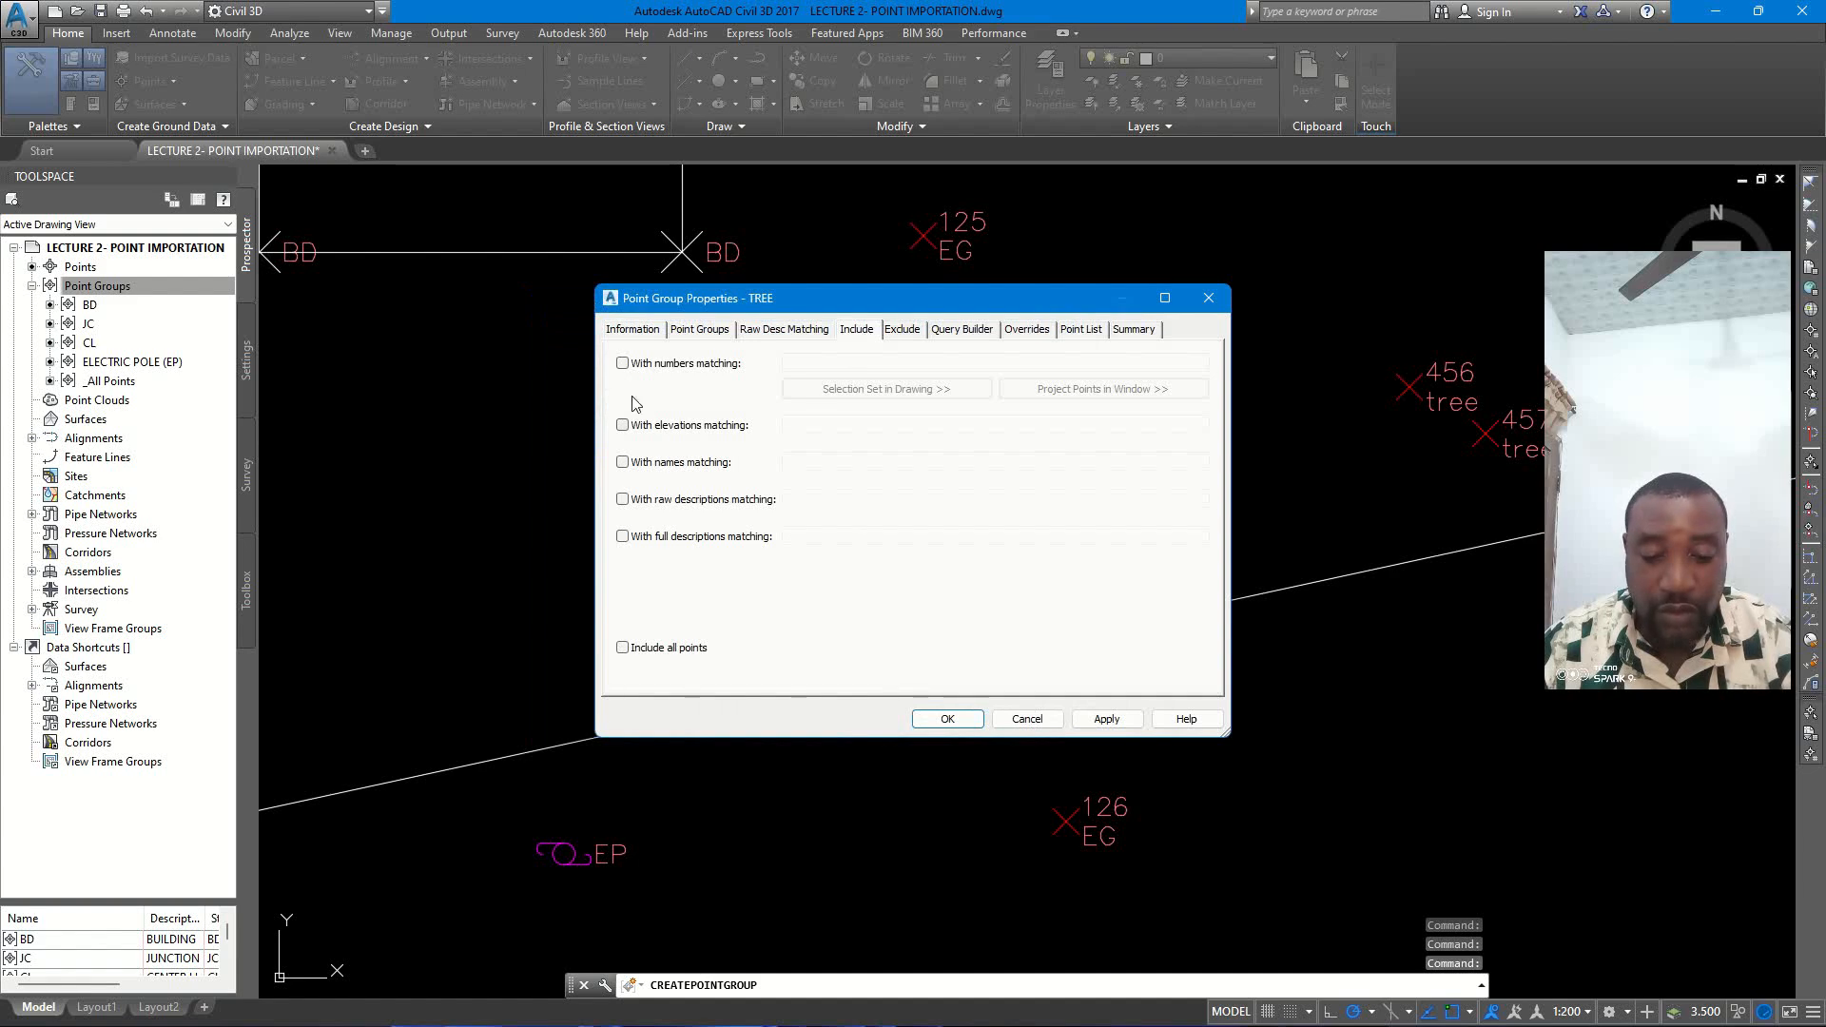
pyautogui.click(623, 499)
pyautogui.click(813, 501)
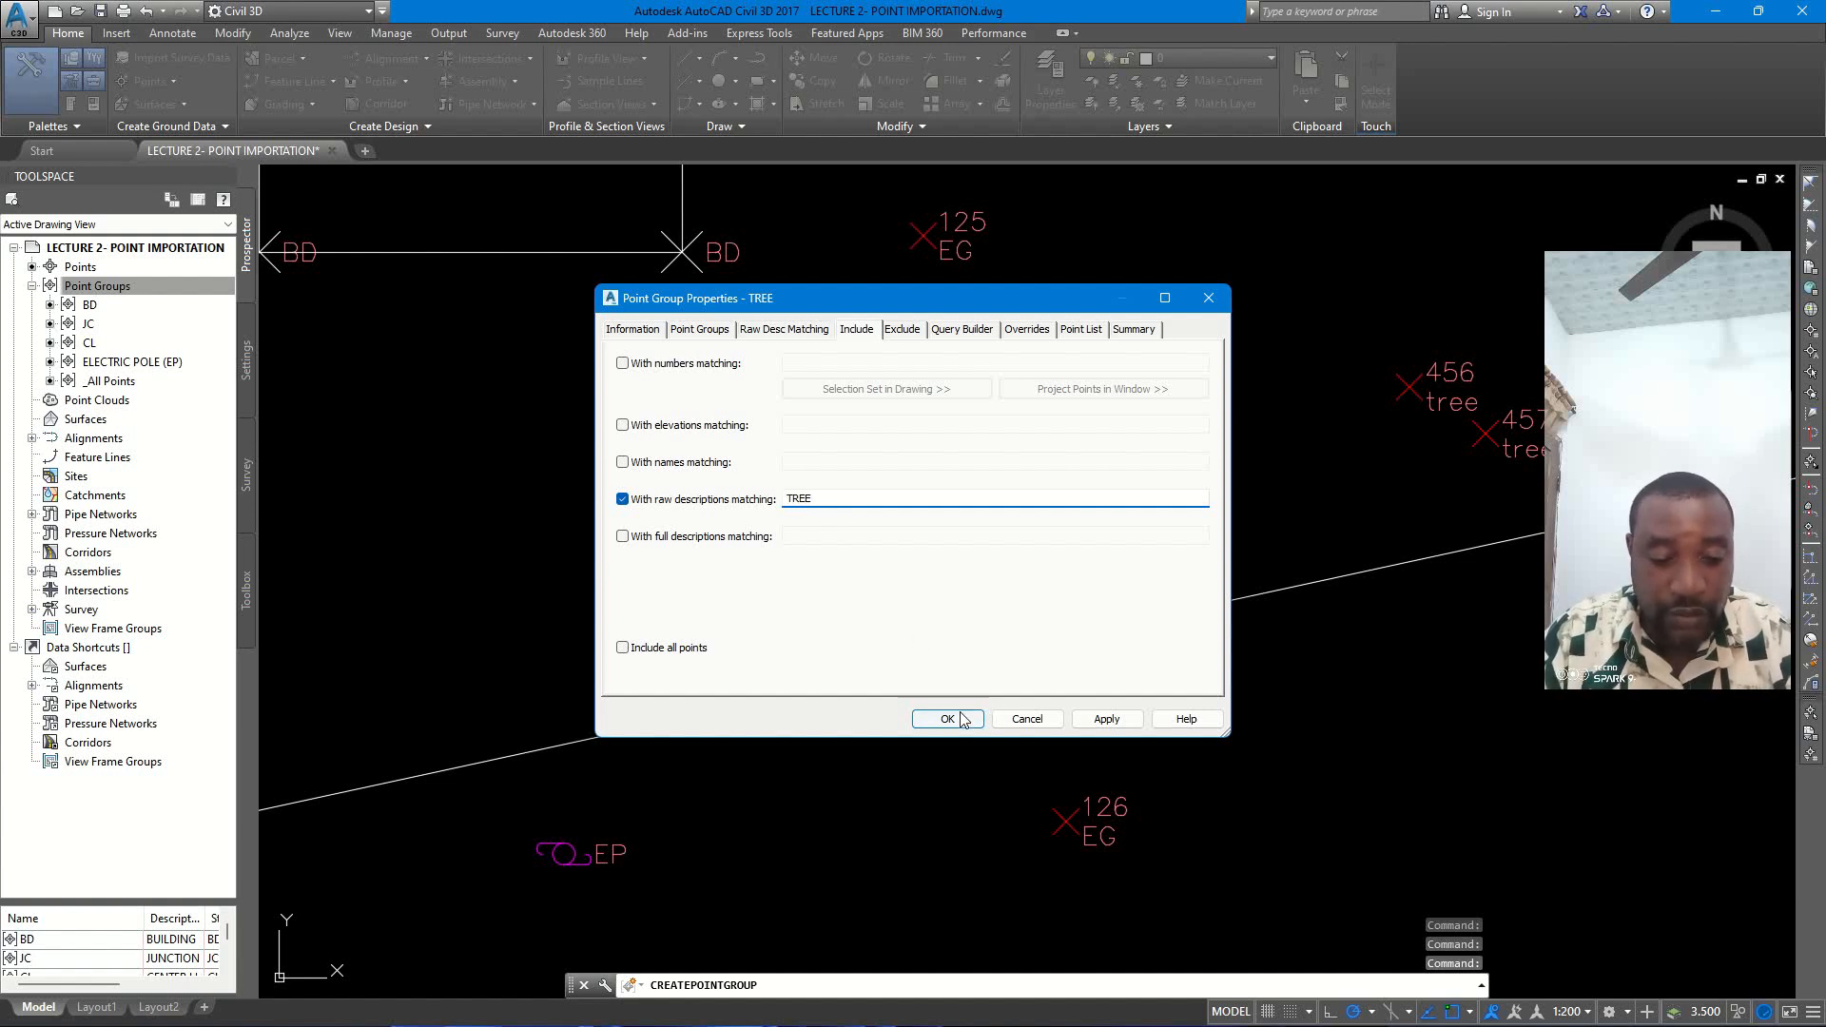
pyautogui.click(947, 719)
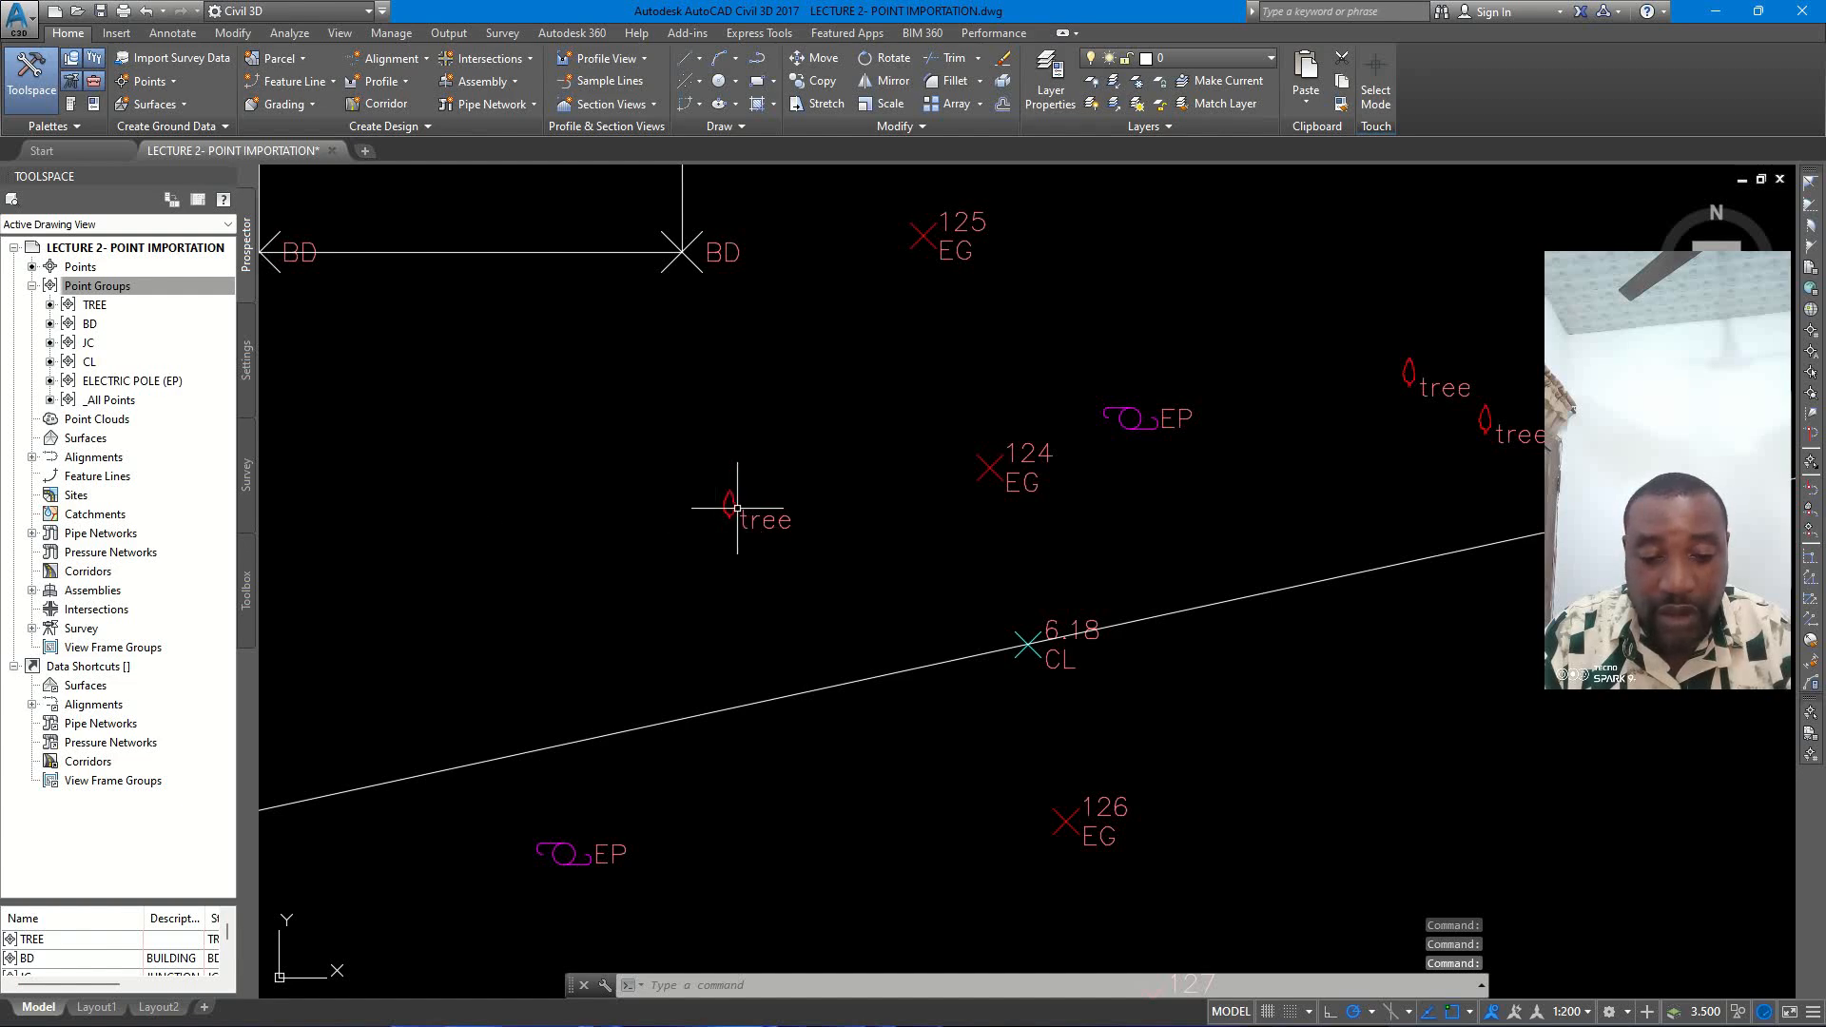
# - Edit the TREE point group's point style and set its marker size to 10 mm
pyautogui.scroll(-2, 873, 509)
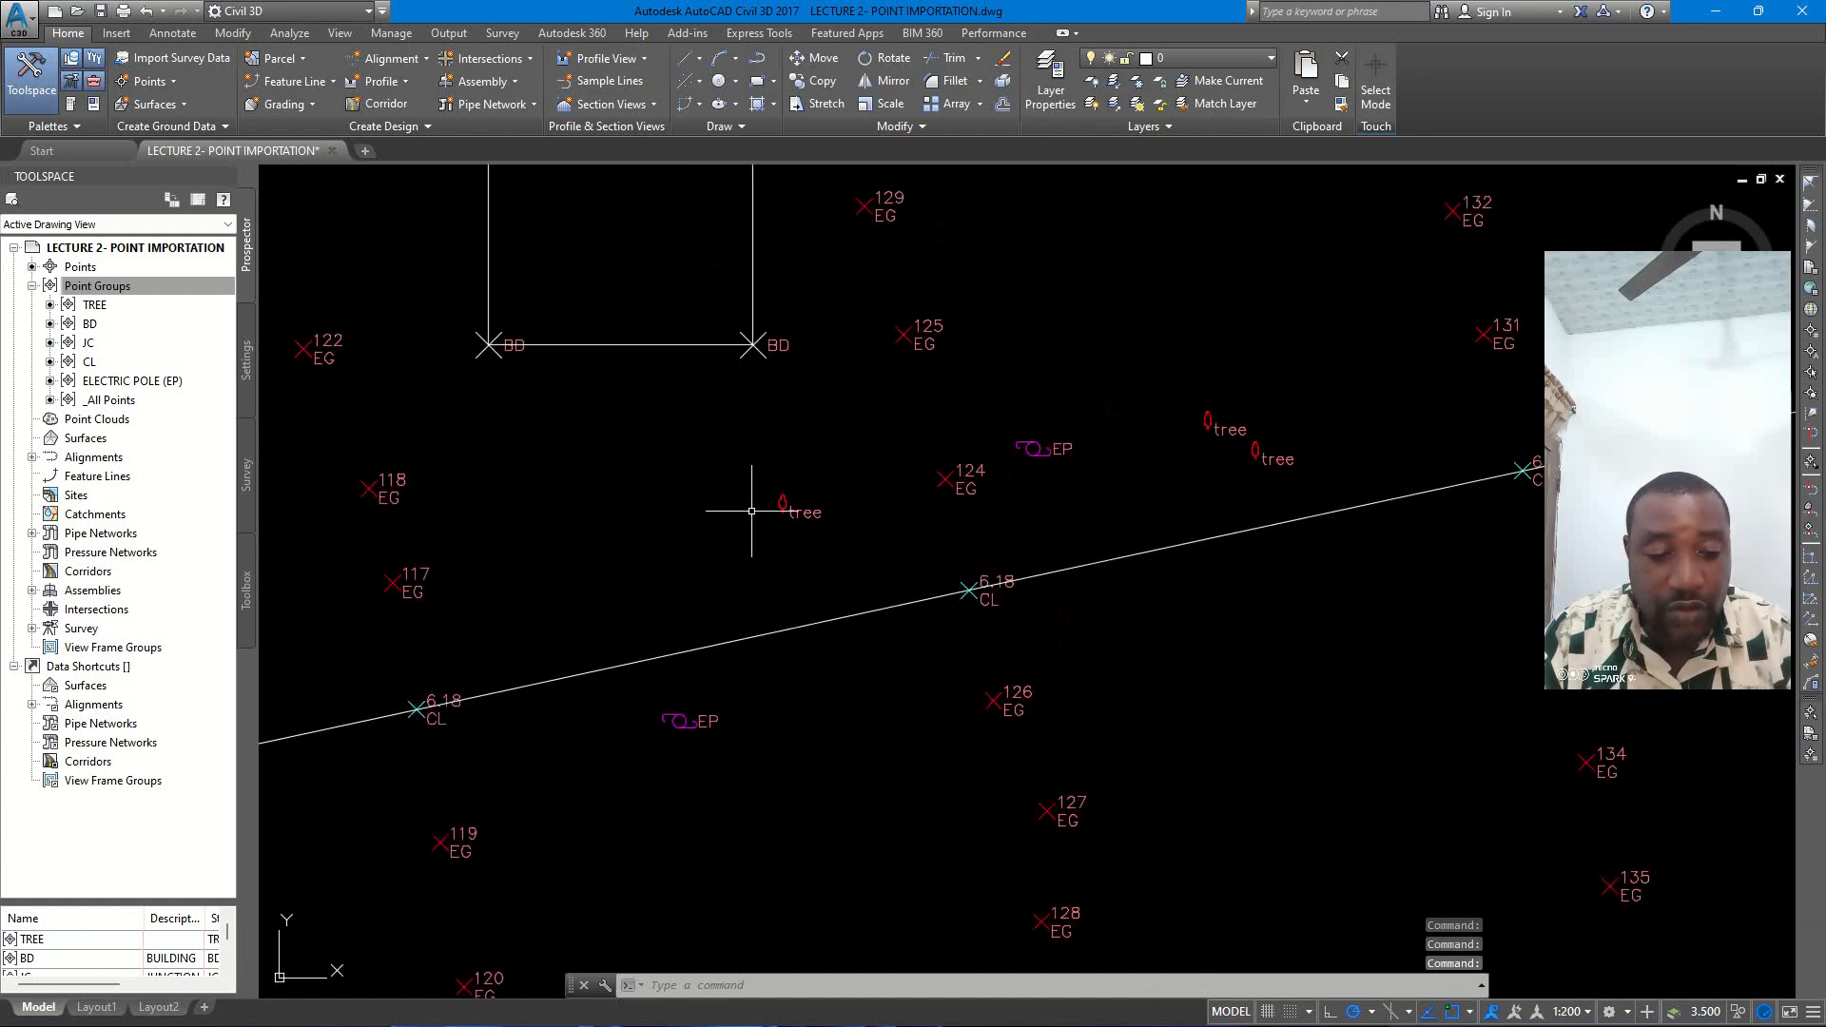
pyautogui.scroll(-2, 751, 511)
pyautogui.moveTo(1048, 451); pyautogui.dragTo(604, 458, button='middle')
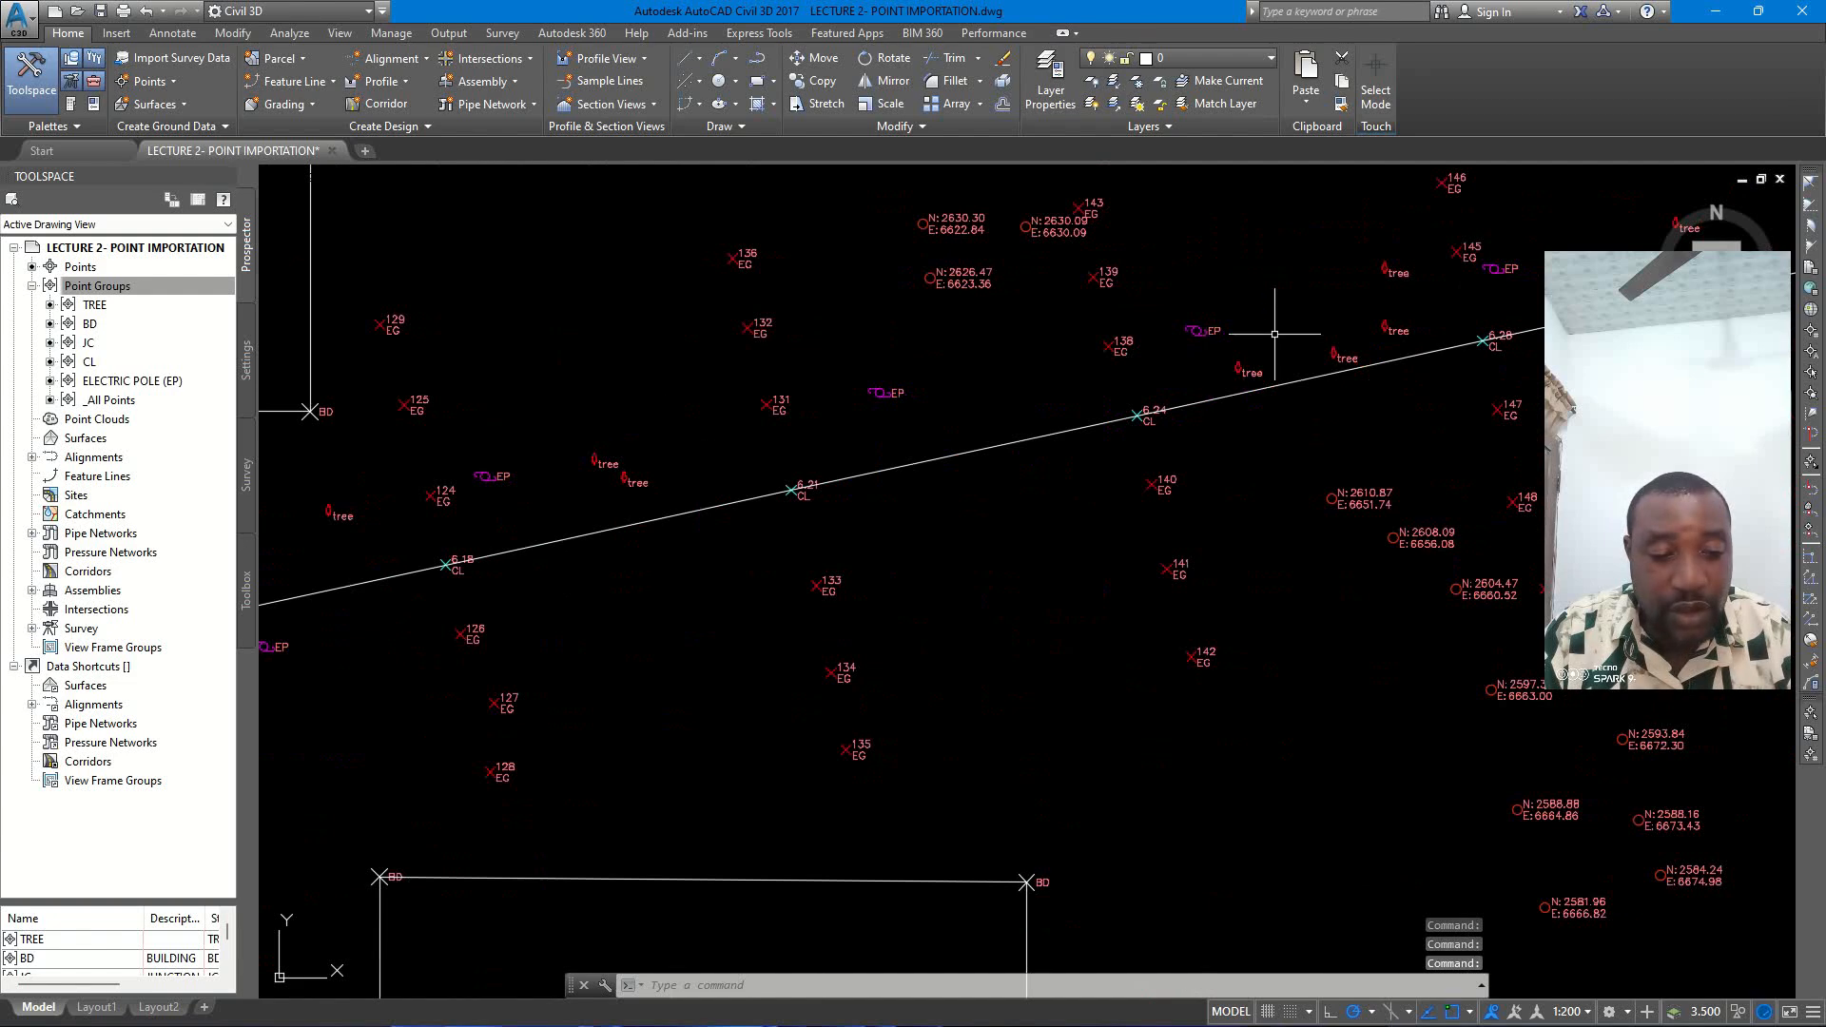
pyautogui.rightClick(98, 312)
pyautogui.click(97, 309)
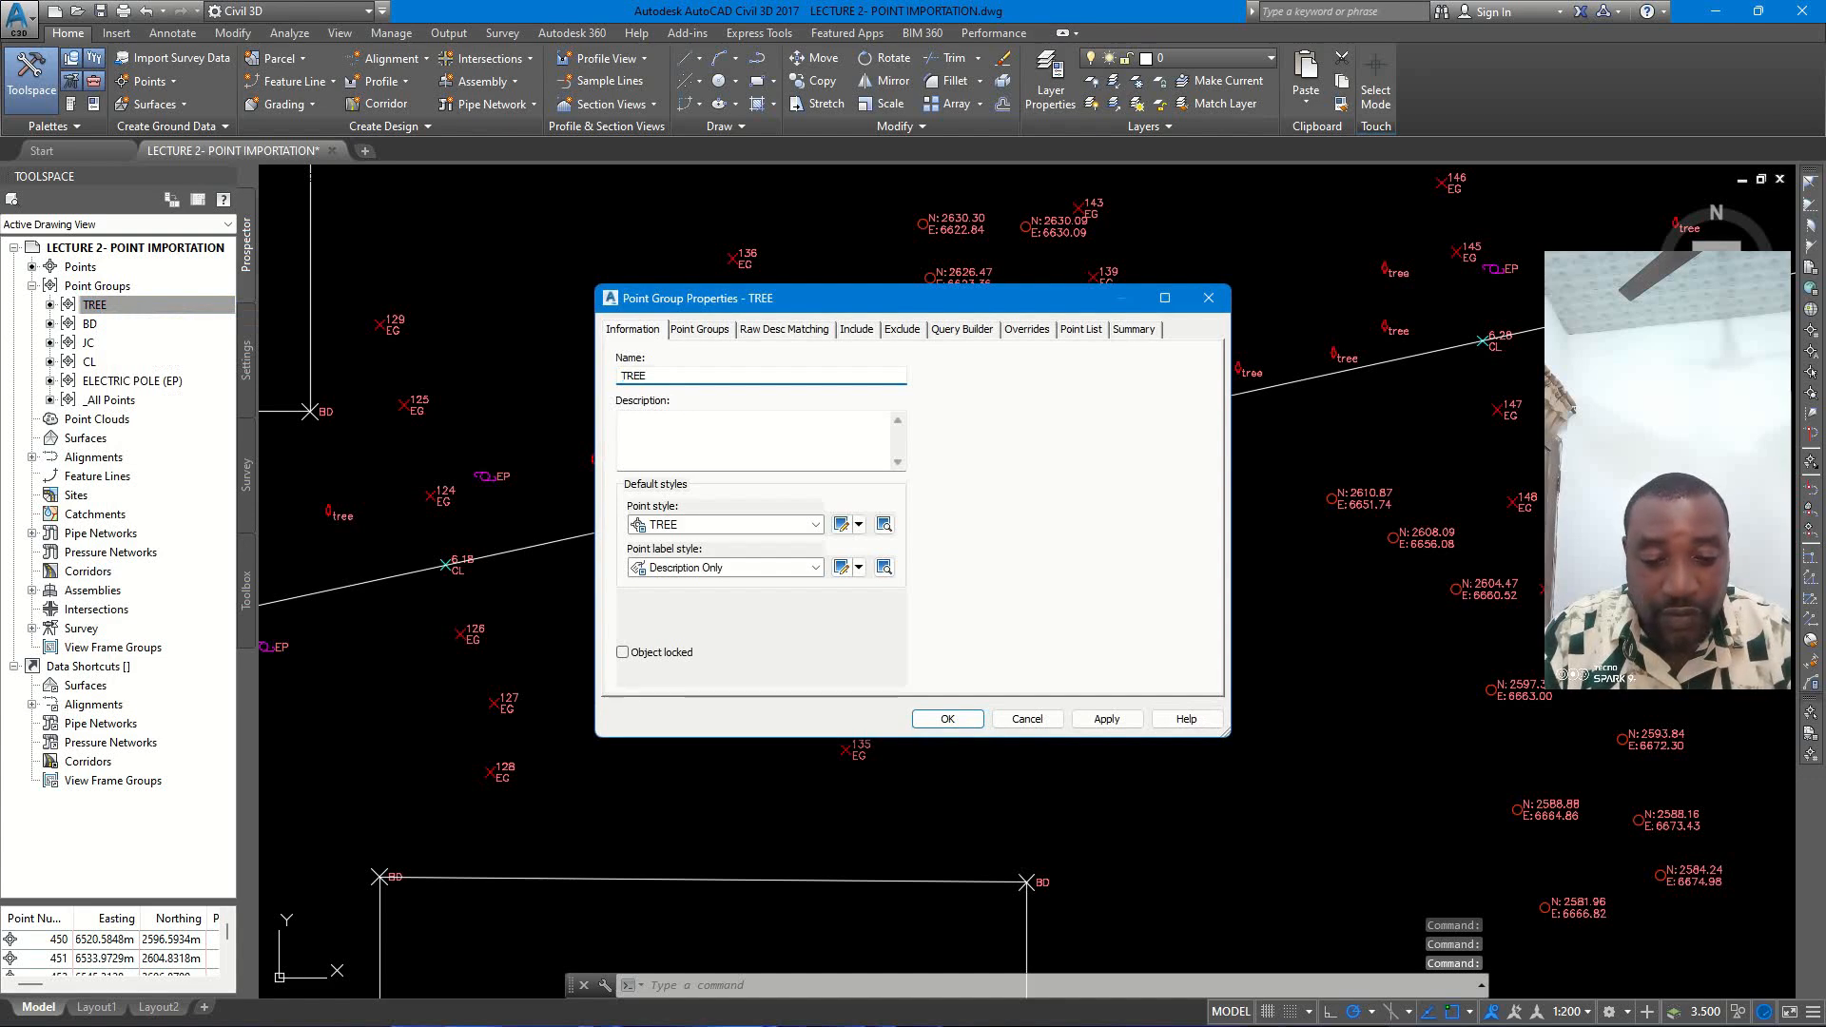
pyautogui.click(841, 526)
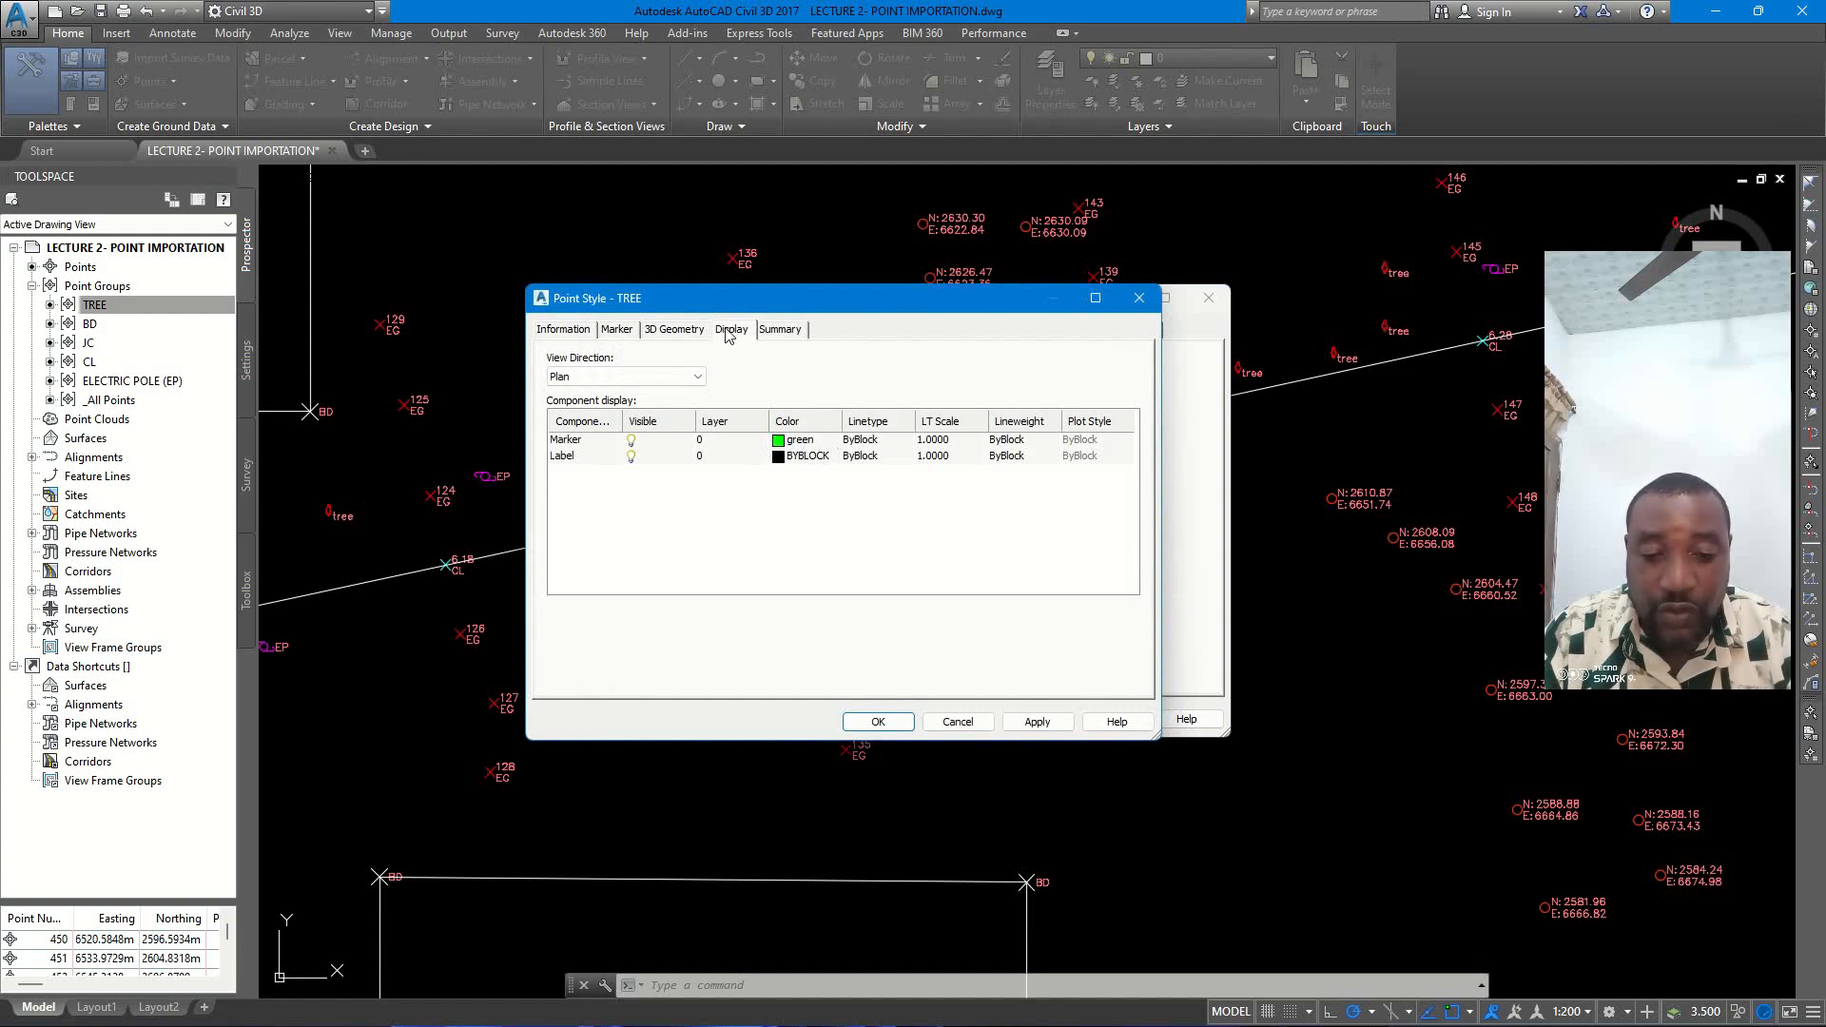
pyautogui.click(631, 331)
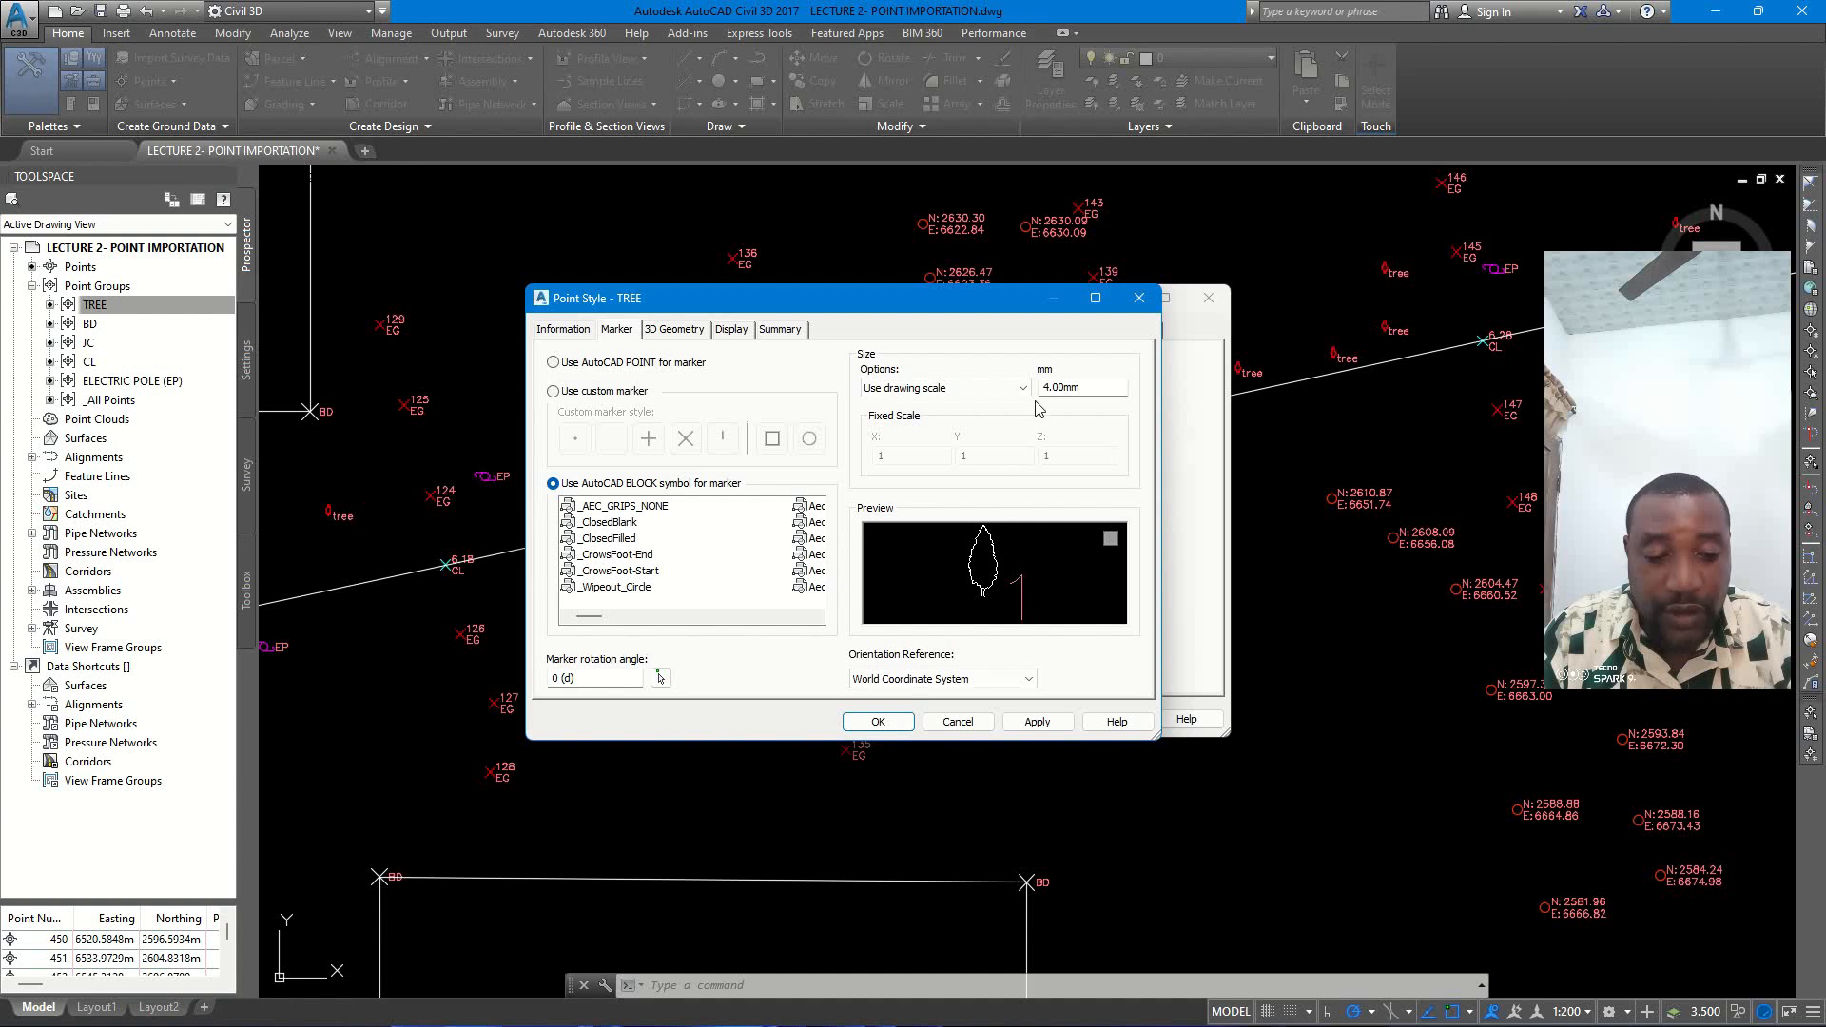
pyautogui.doubleClick(1059, 393)
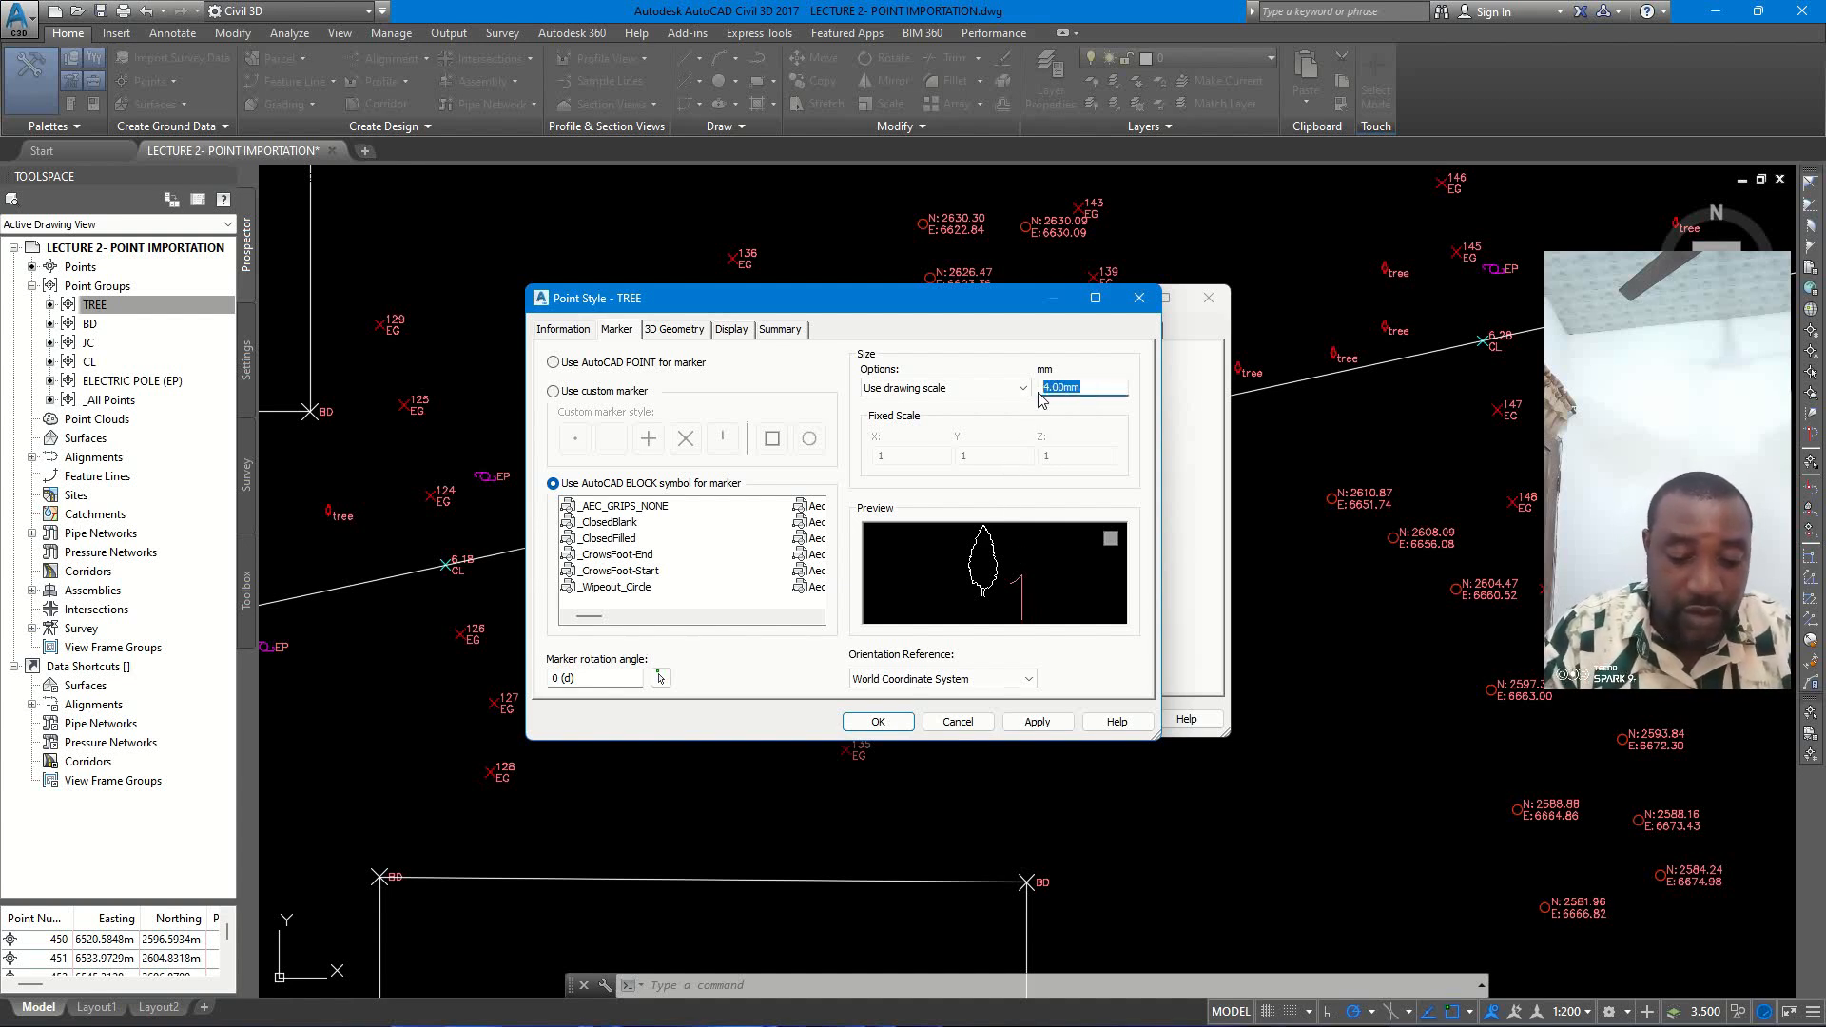
pyautogui.write('10')
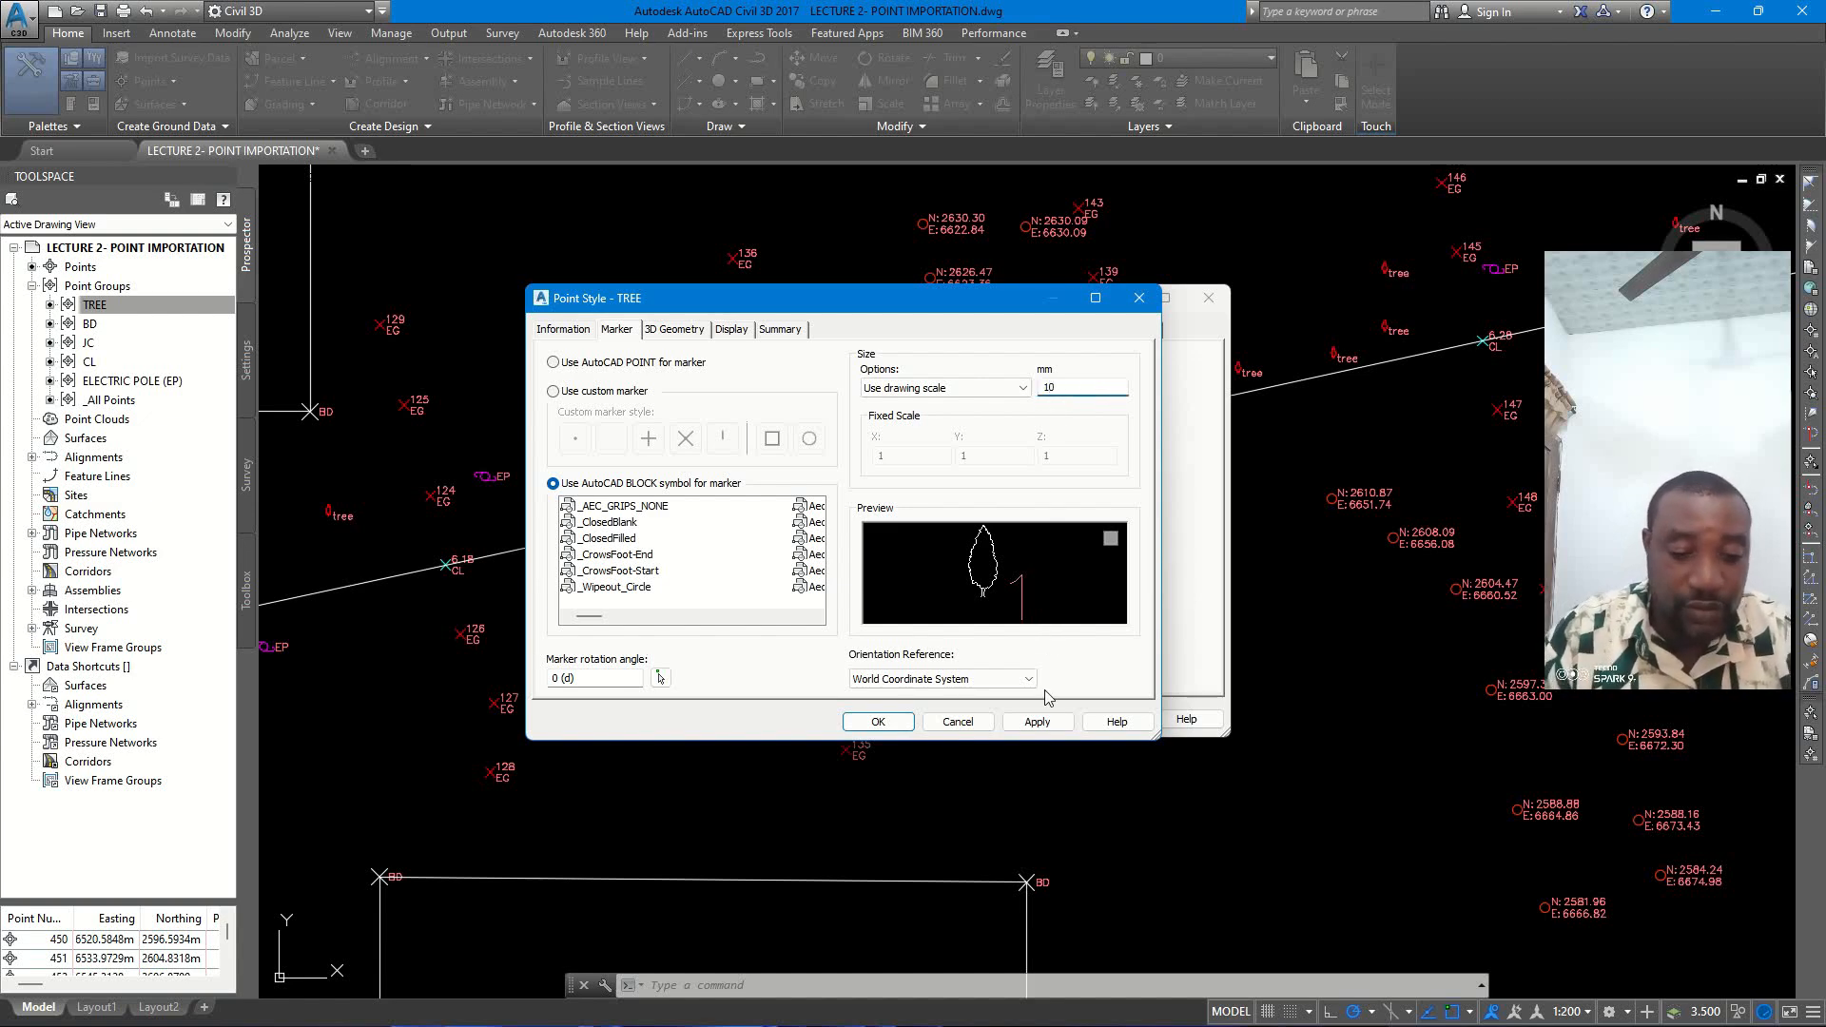
pyautogui.click(1015, 722)
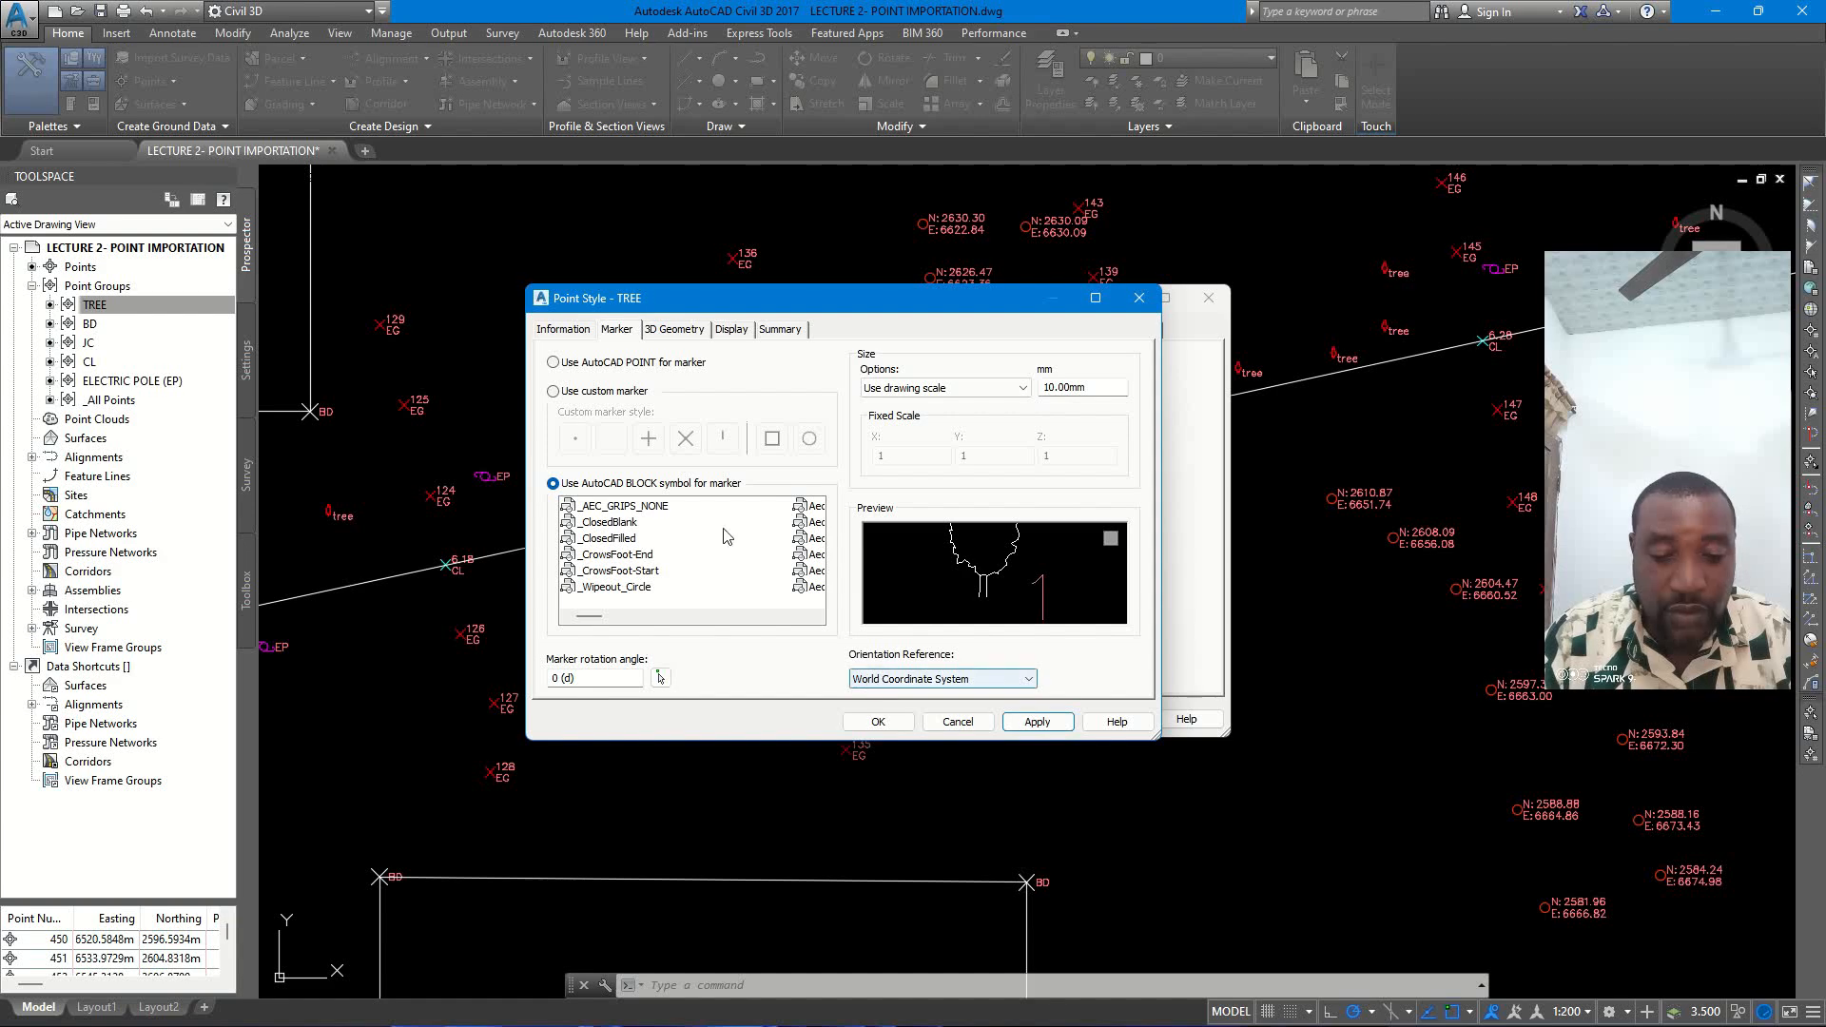
pyautogui.click(731, 329)
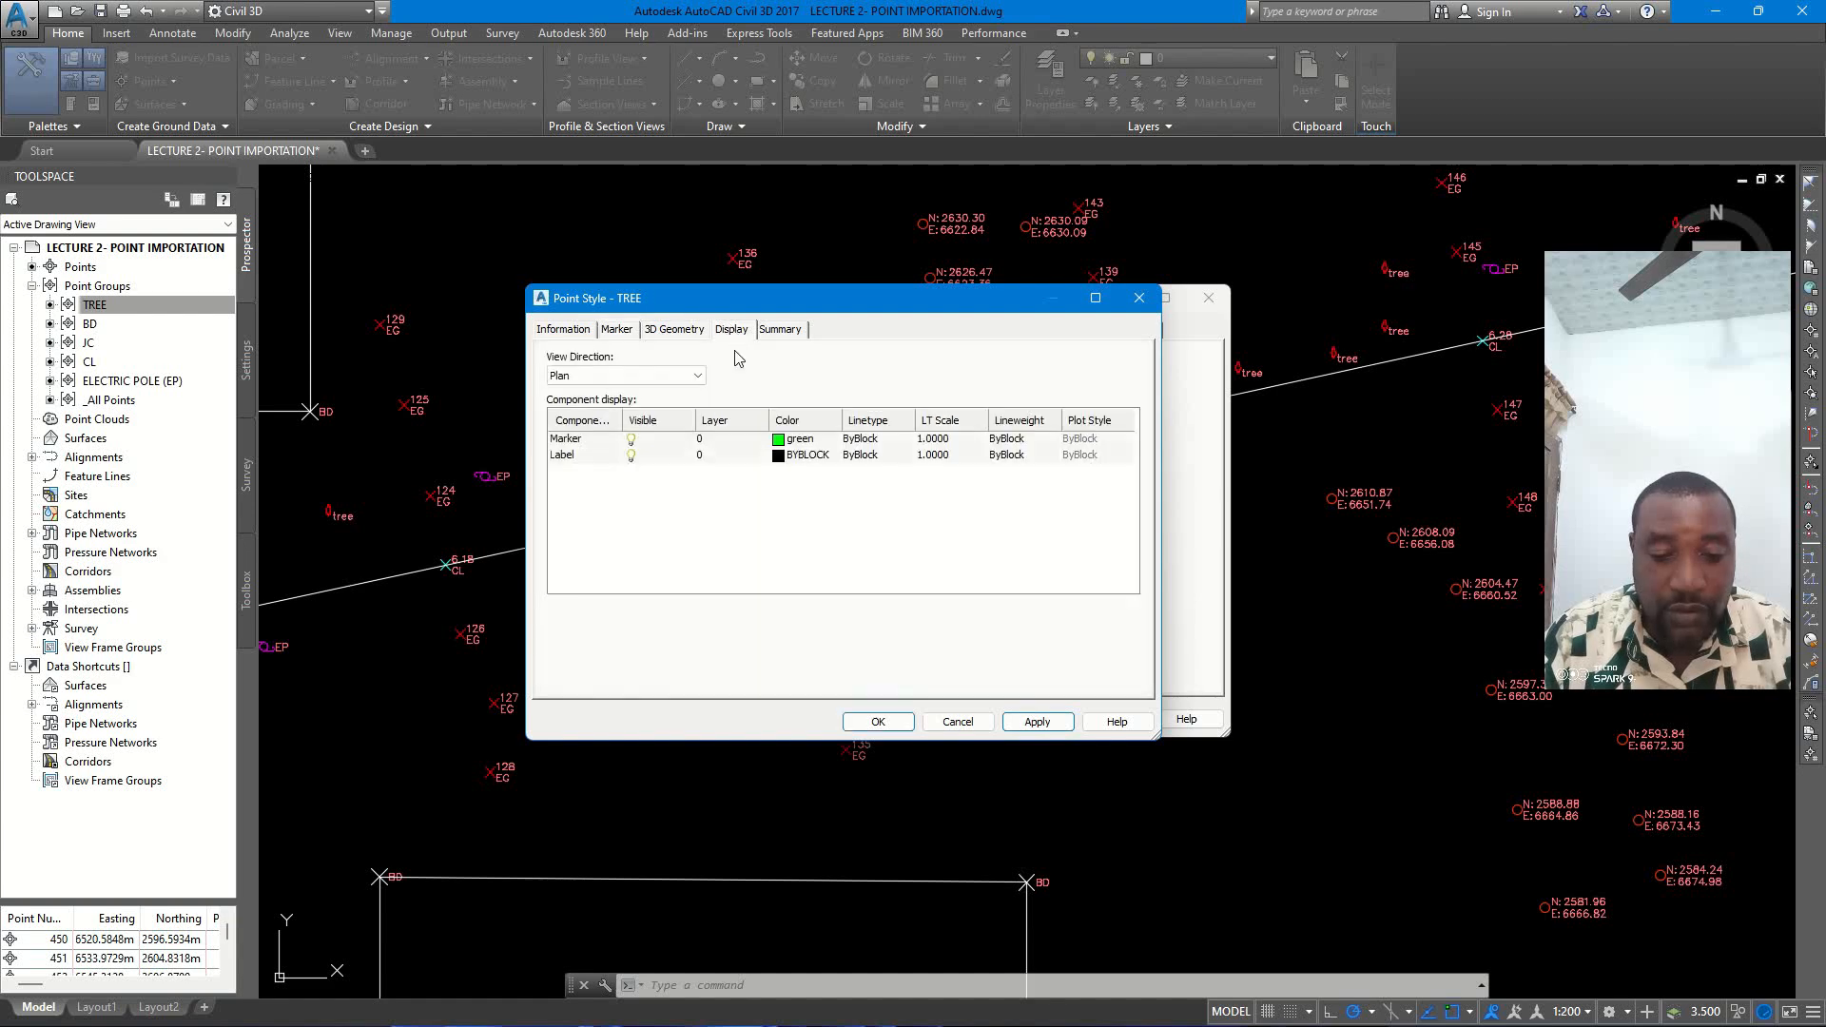
pyautogui.click(792, 441)
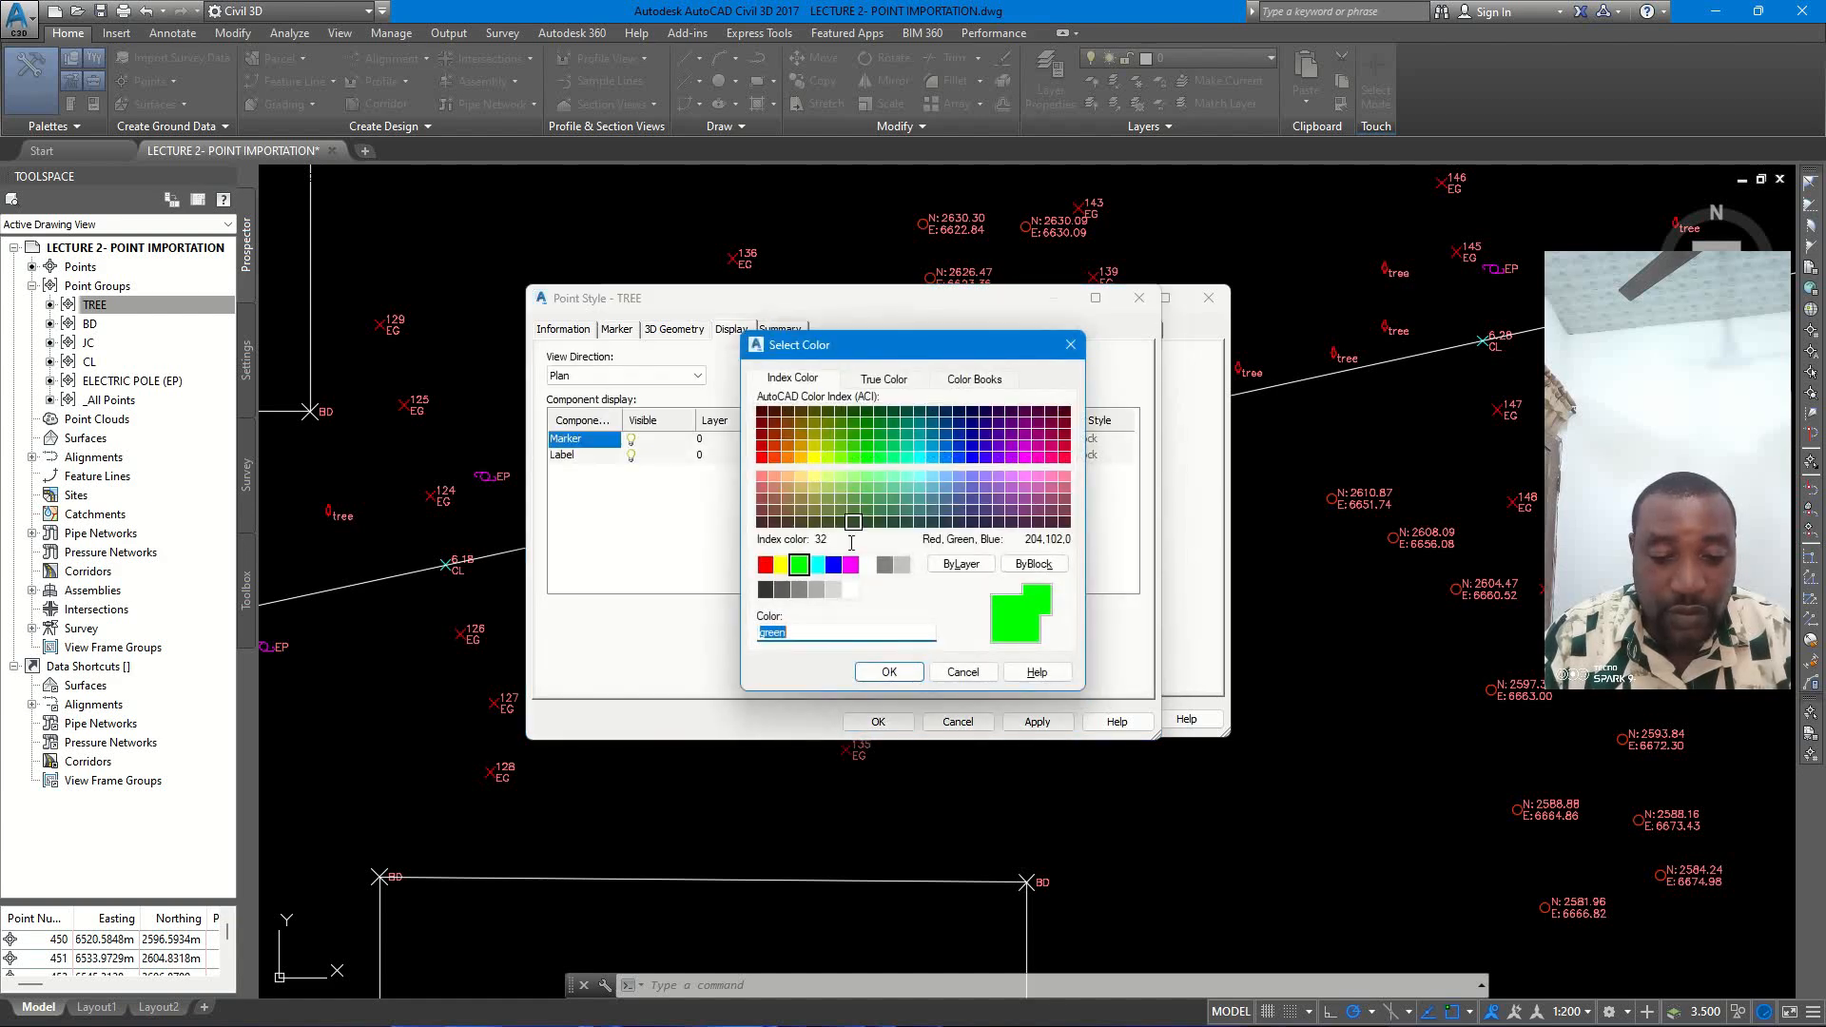
pyautogui.click(853, 445)
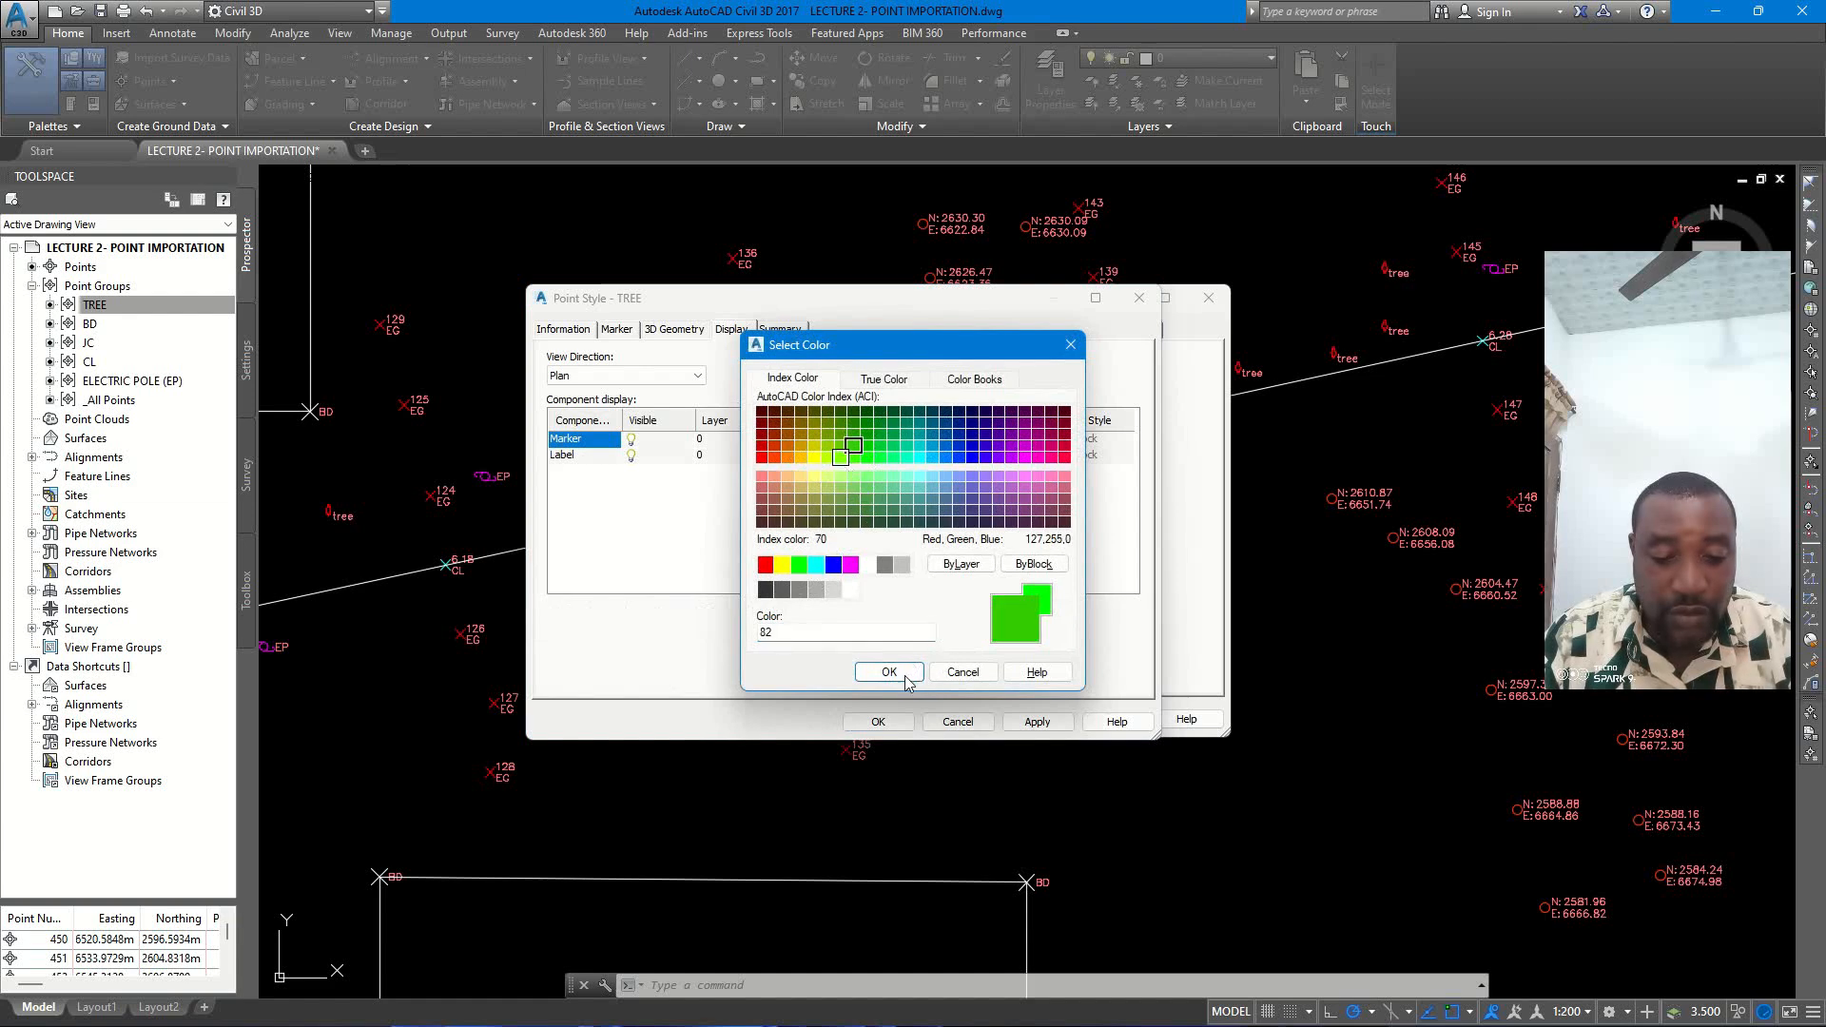
pyautogui.press('Escape')
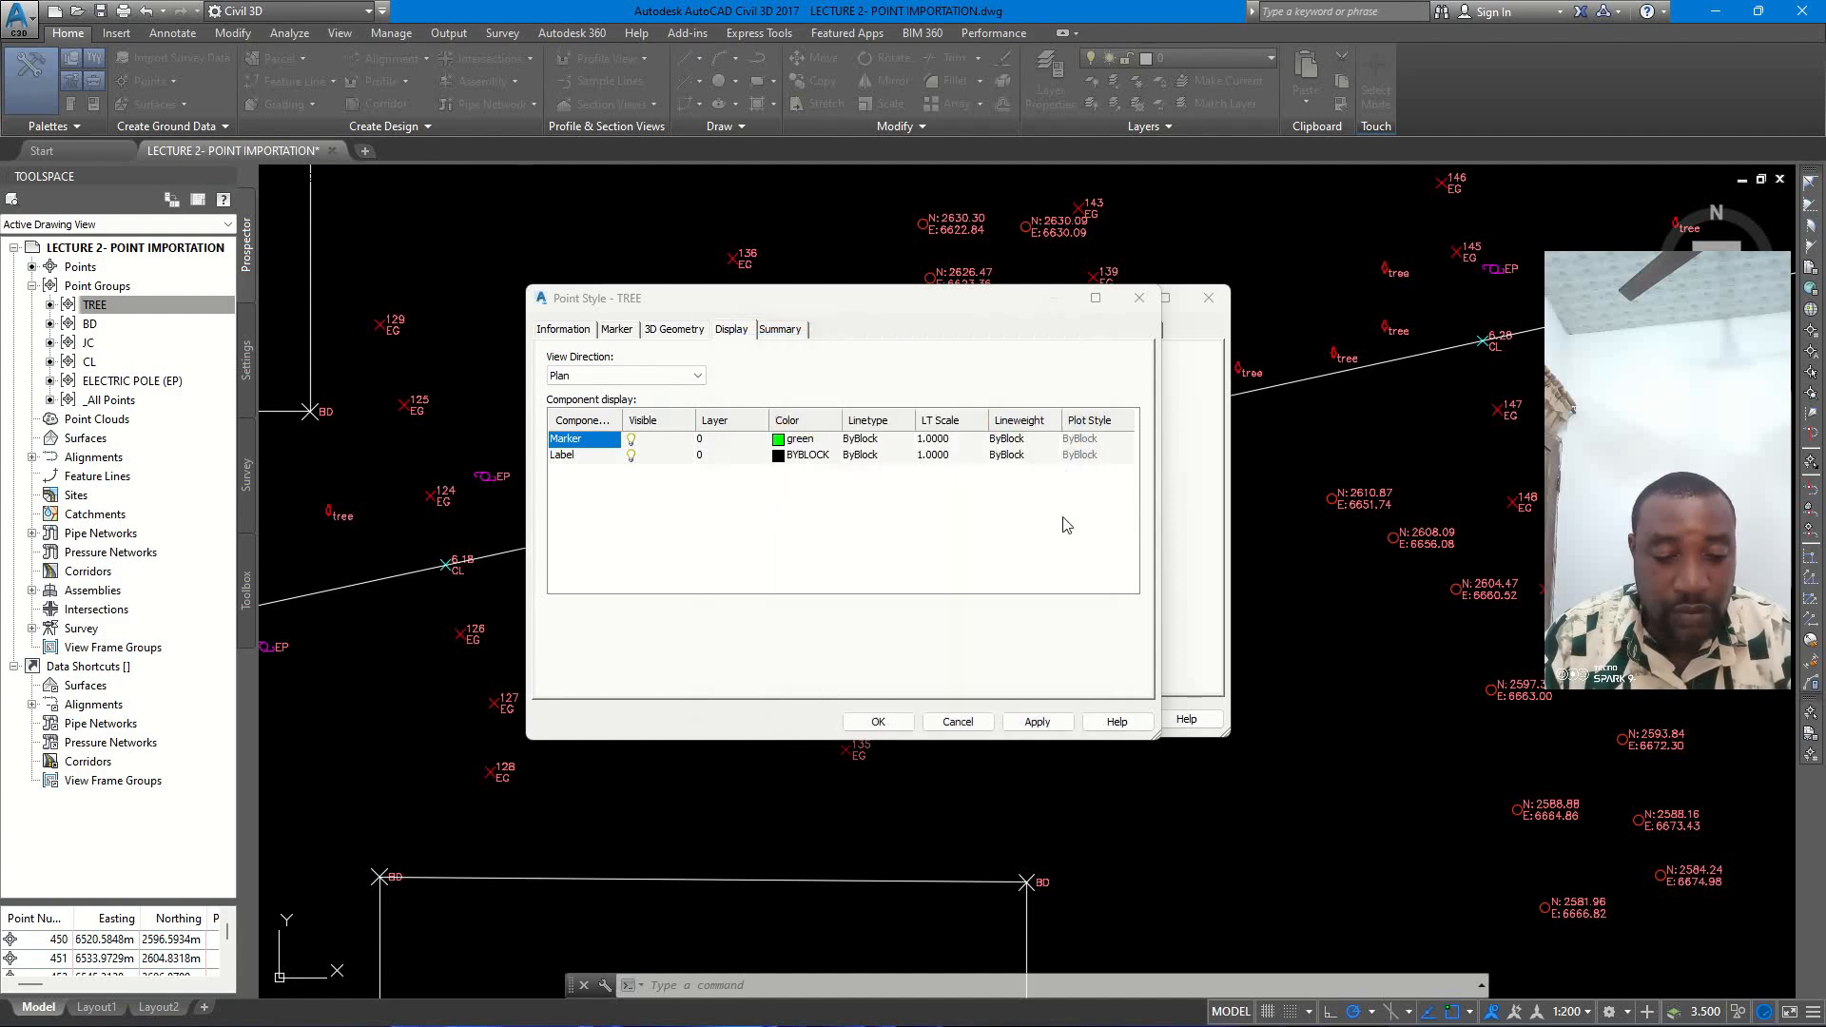
# - Accept the edited TREE style and apply it to the TREE point group
pyautogui.click(878, 721)
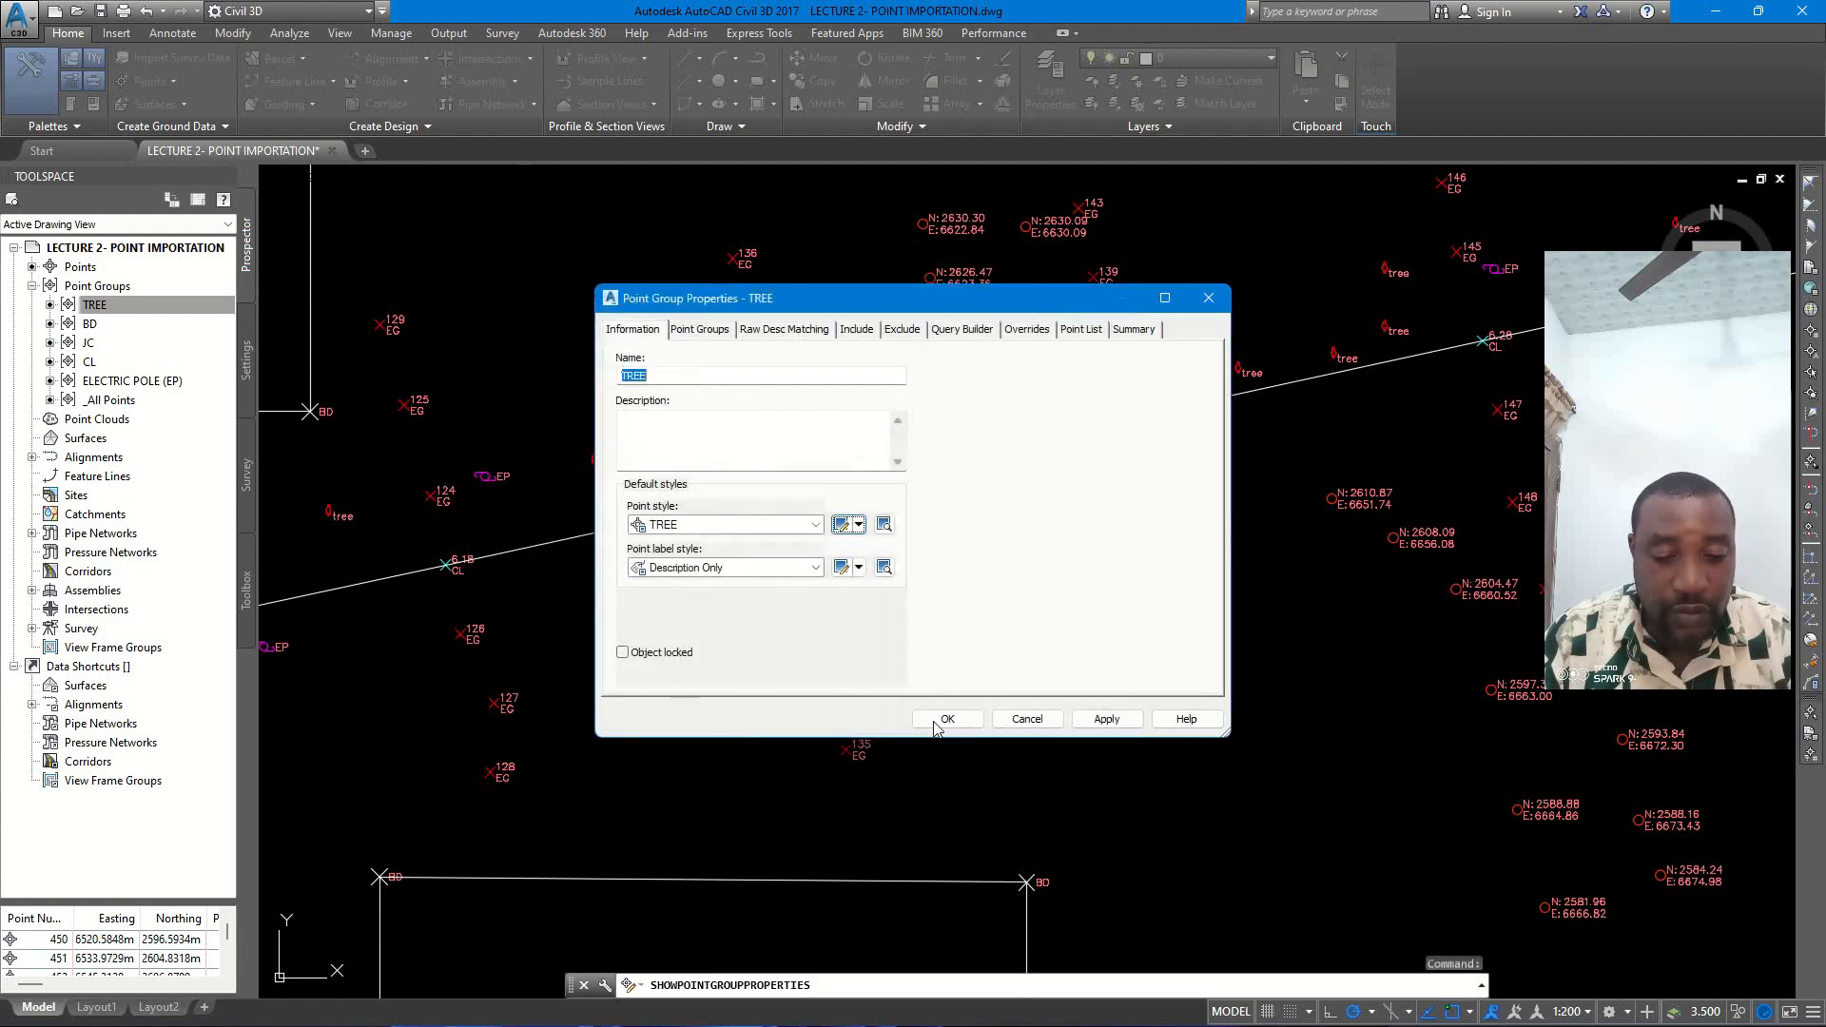
pyautogui.click(1106, 719)
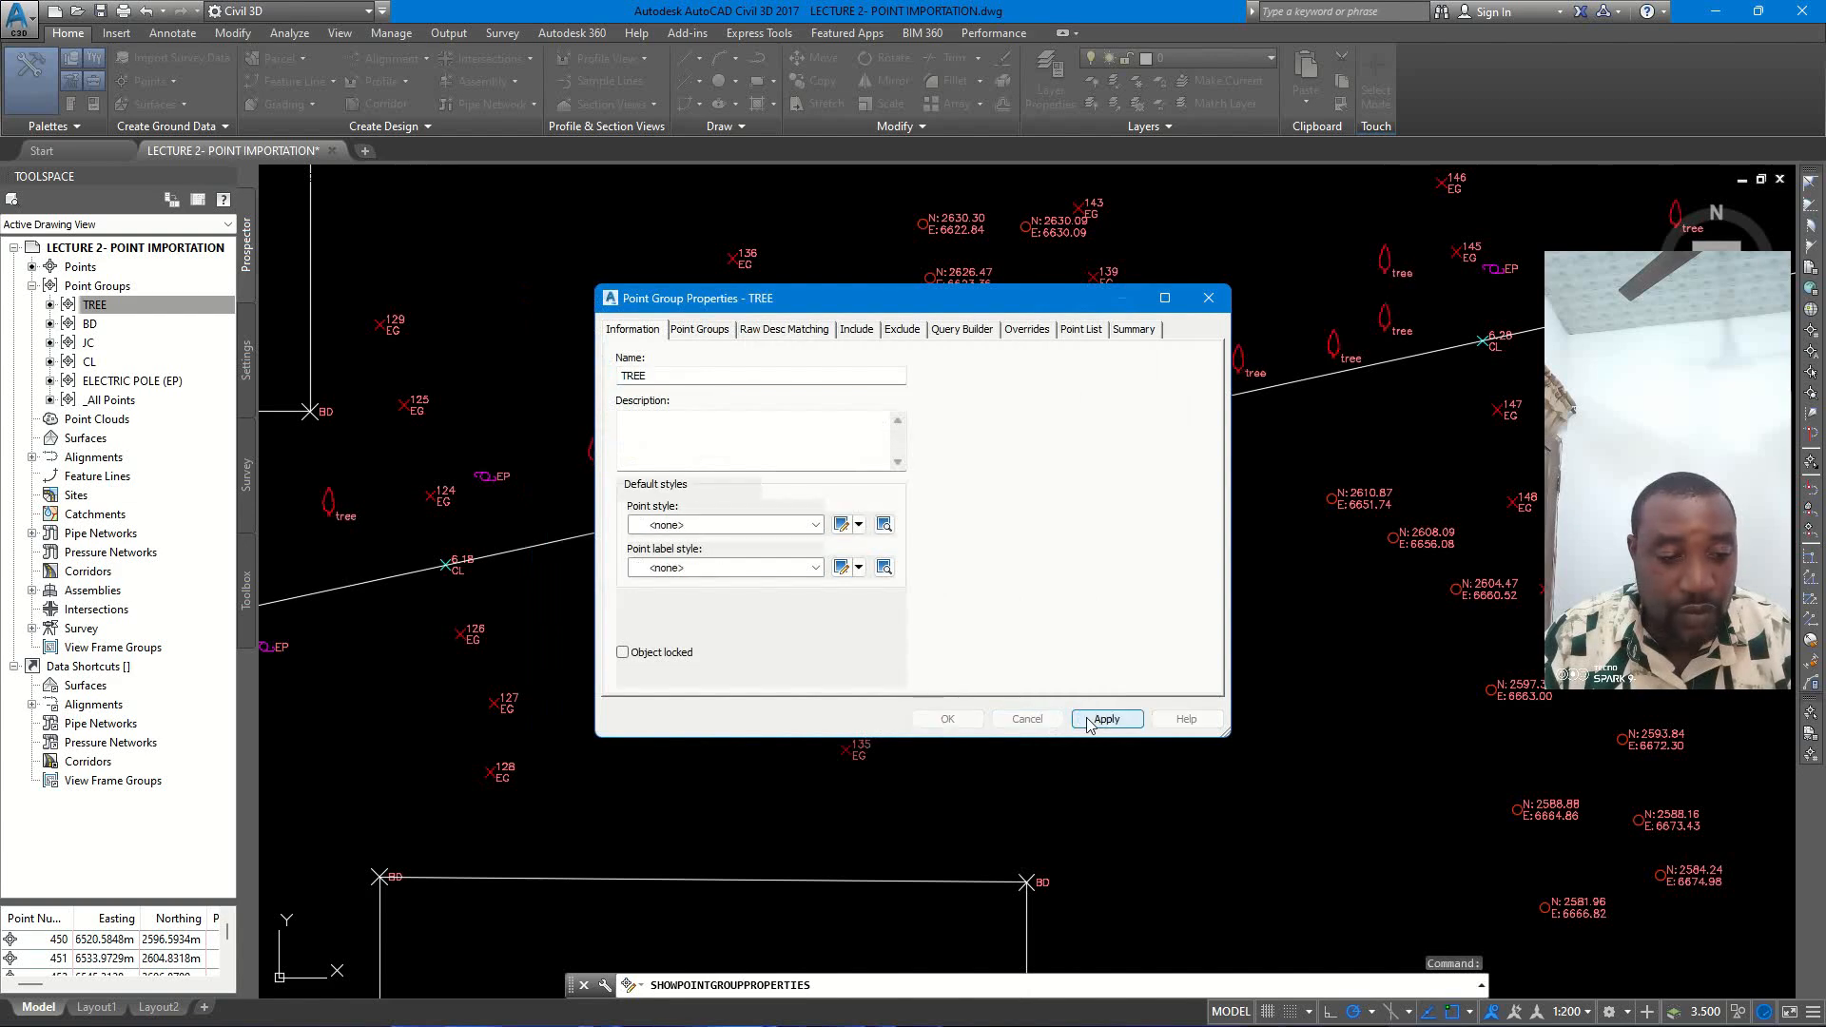
pyautogui.click(947, 720)
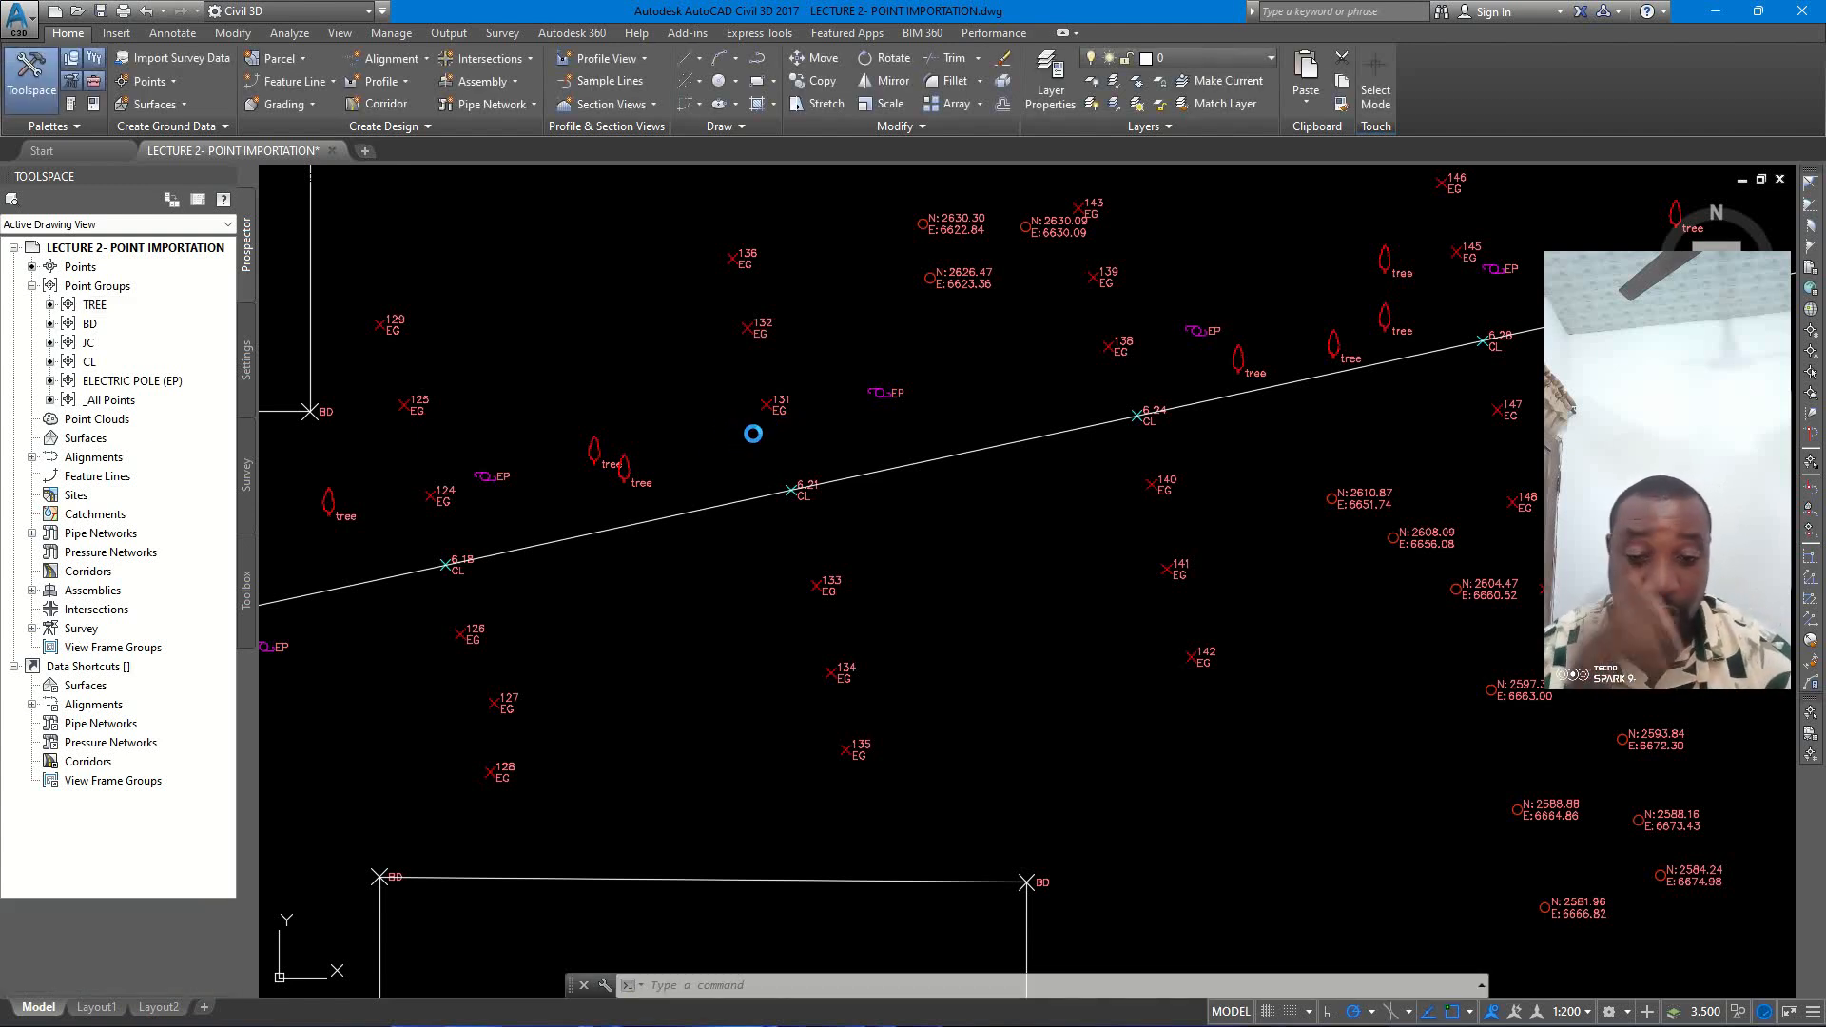
# - Try deleting tree point 456, one of the pair between points 124 and 131, and undo the deletion
pyautogui.scroll(-1, 758, 407)
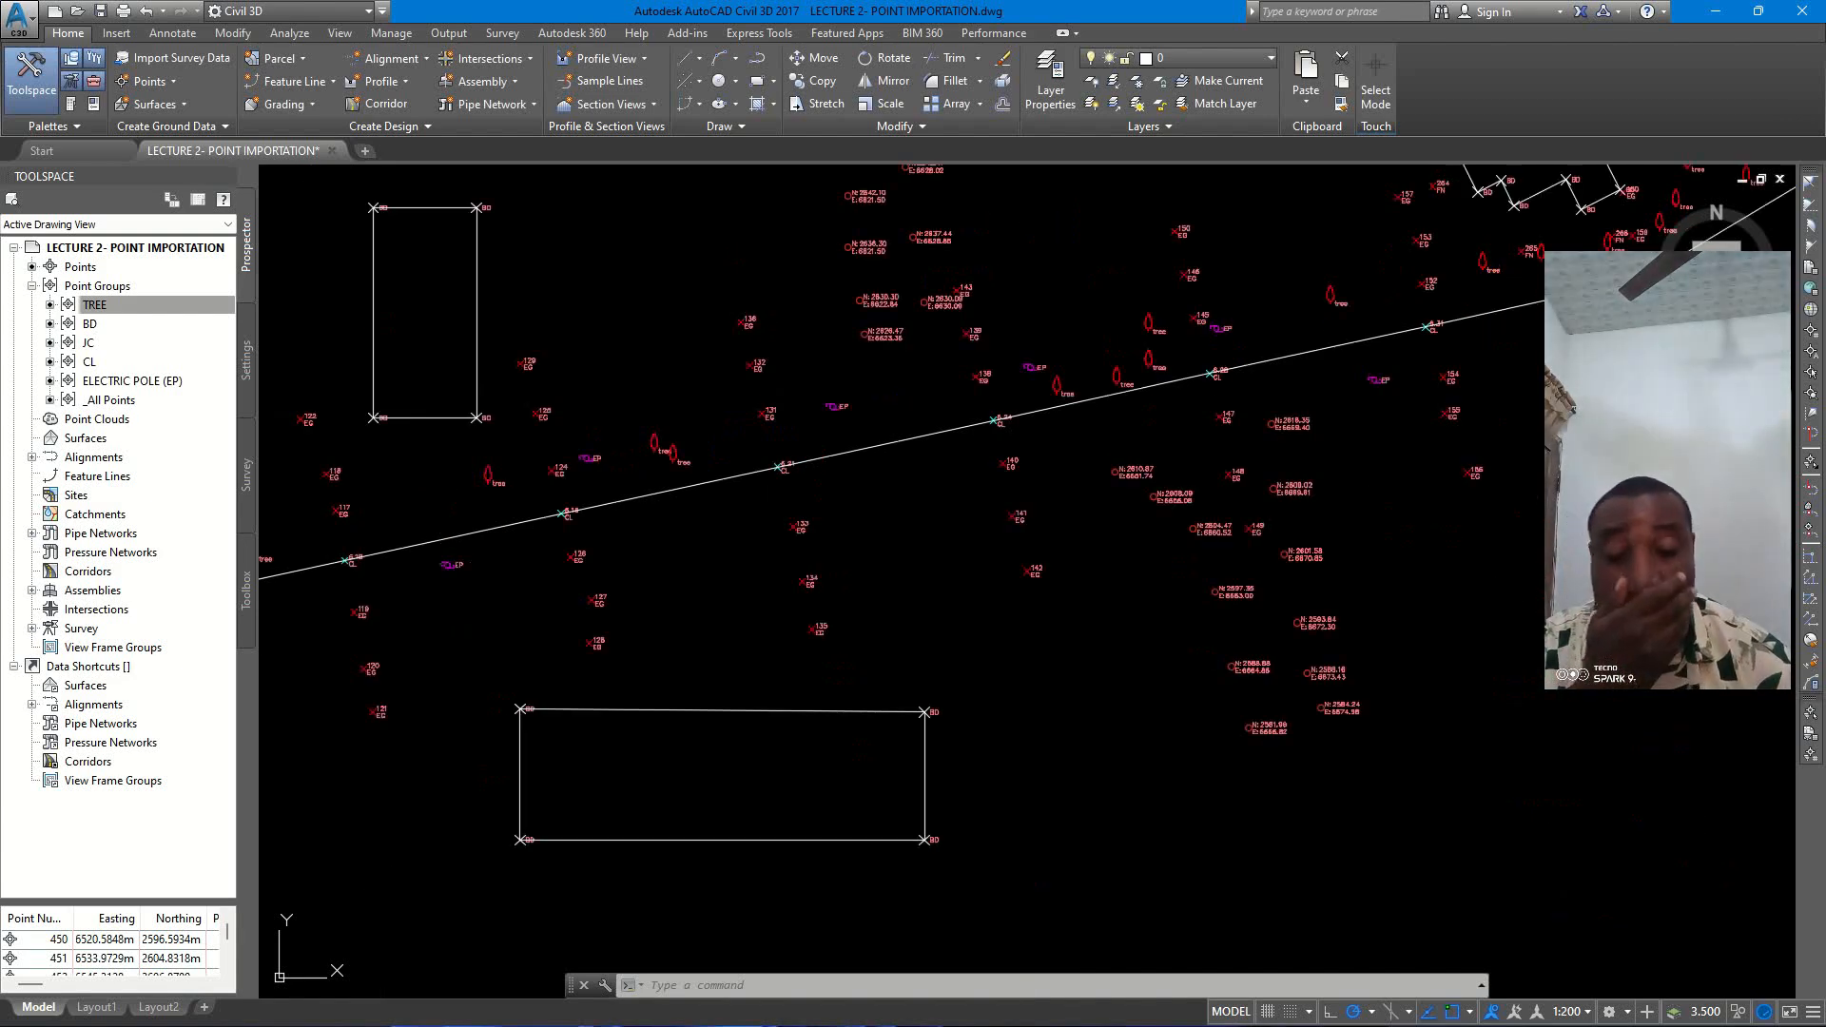
pyautogui.scroll(-3, 756, 408)
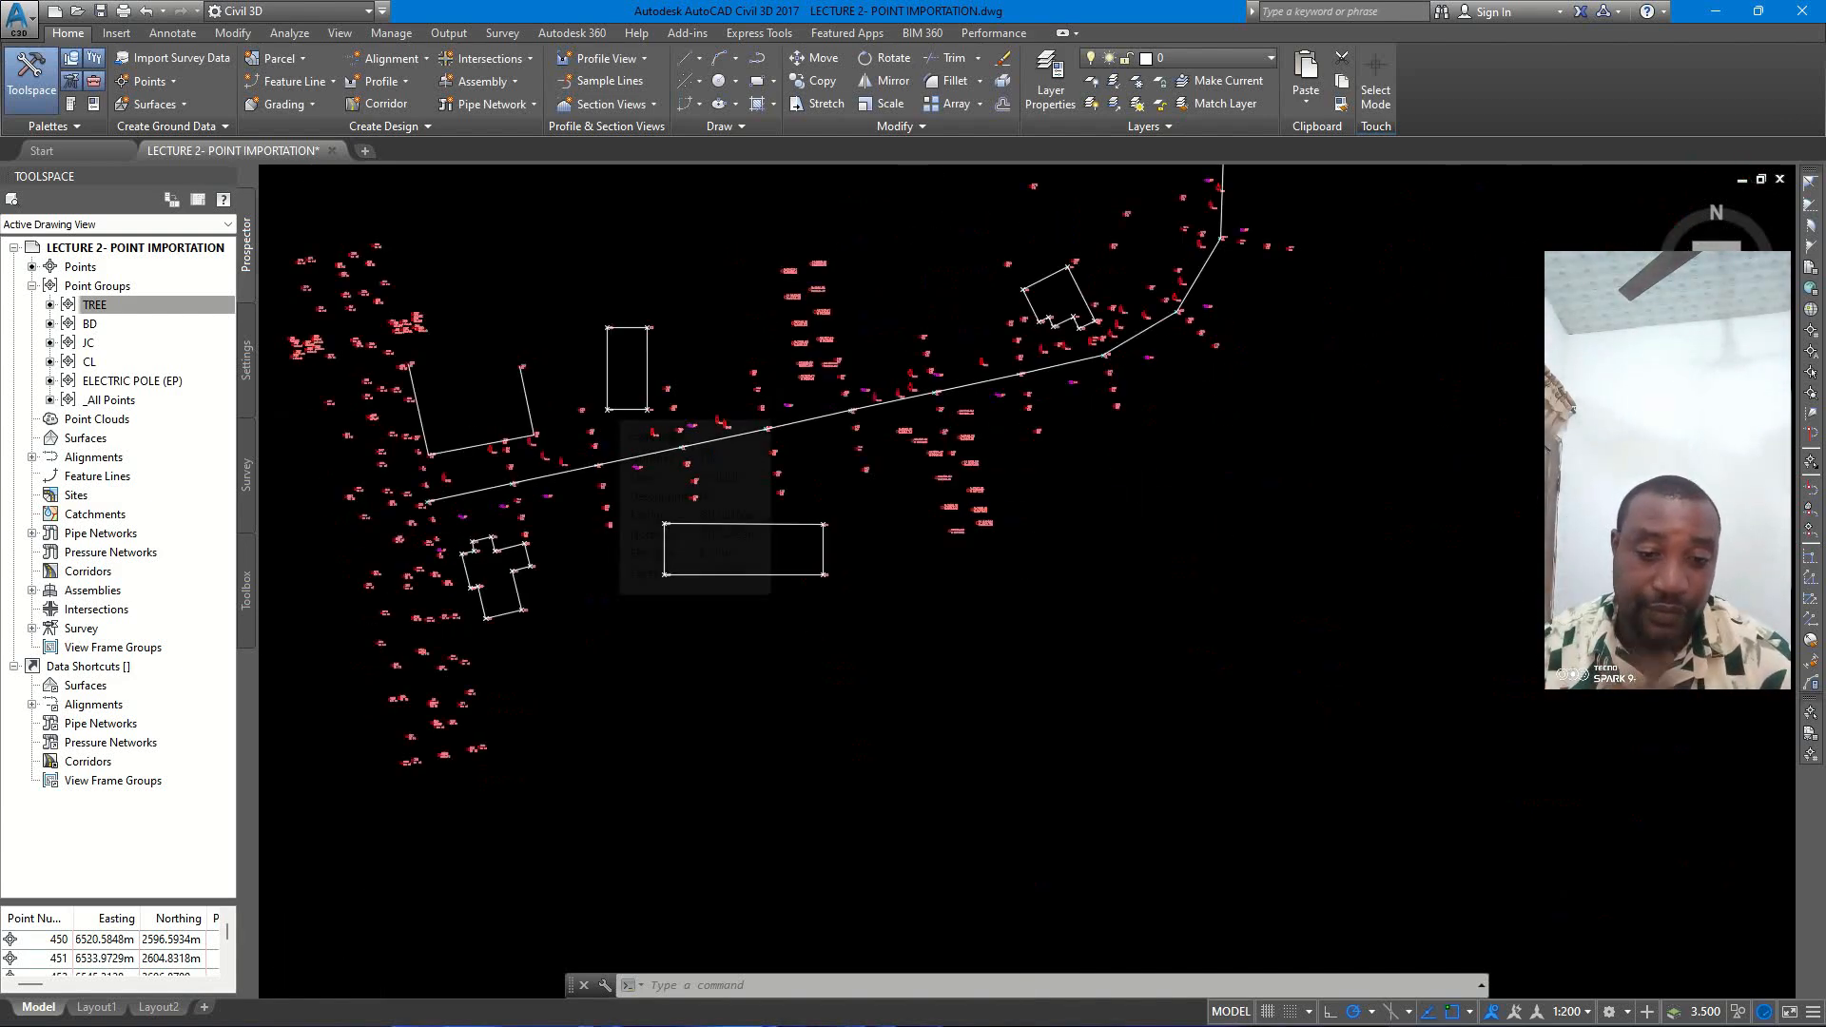
pyautogui.scroll(3, 732, 376)
pyautogui.scroll(4, 756, 380)
pyautogui.moveTo(755, 380); pyautogui.dragTo(759, 376, button='middle')
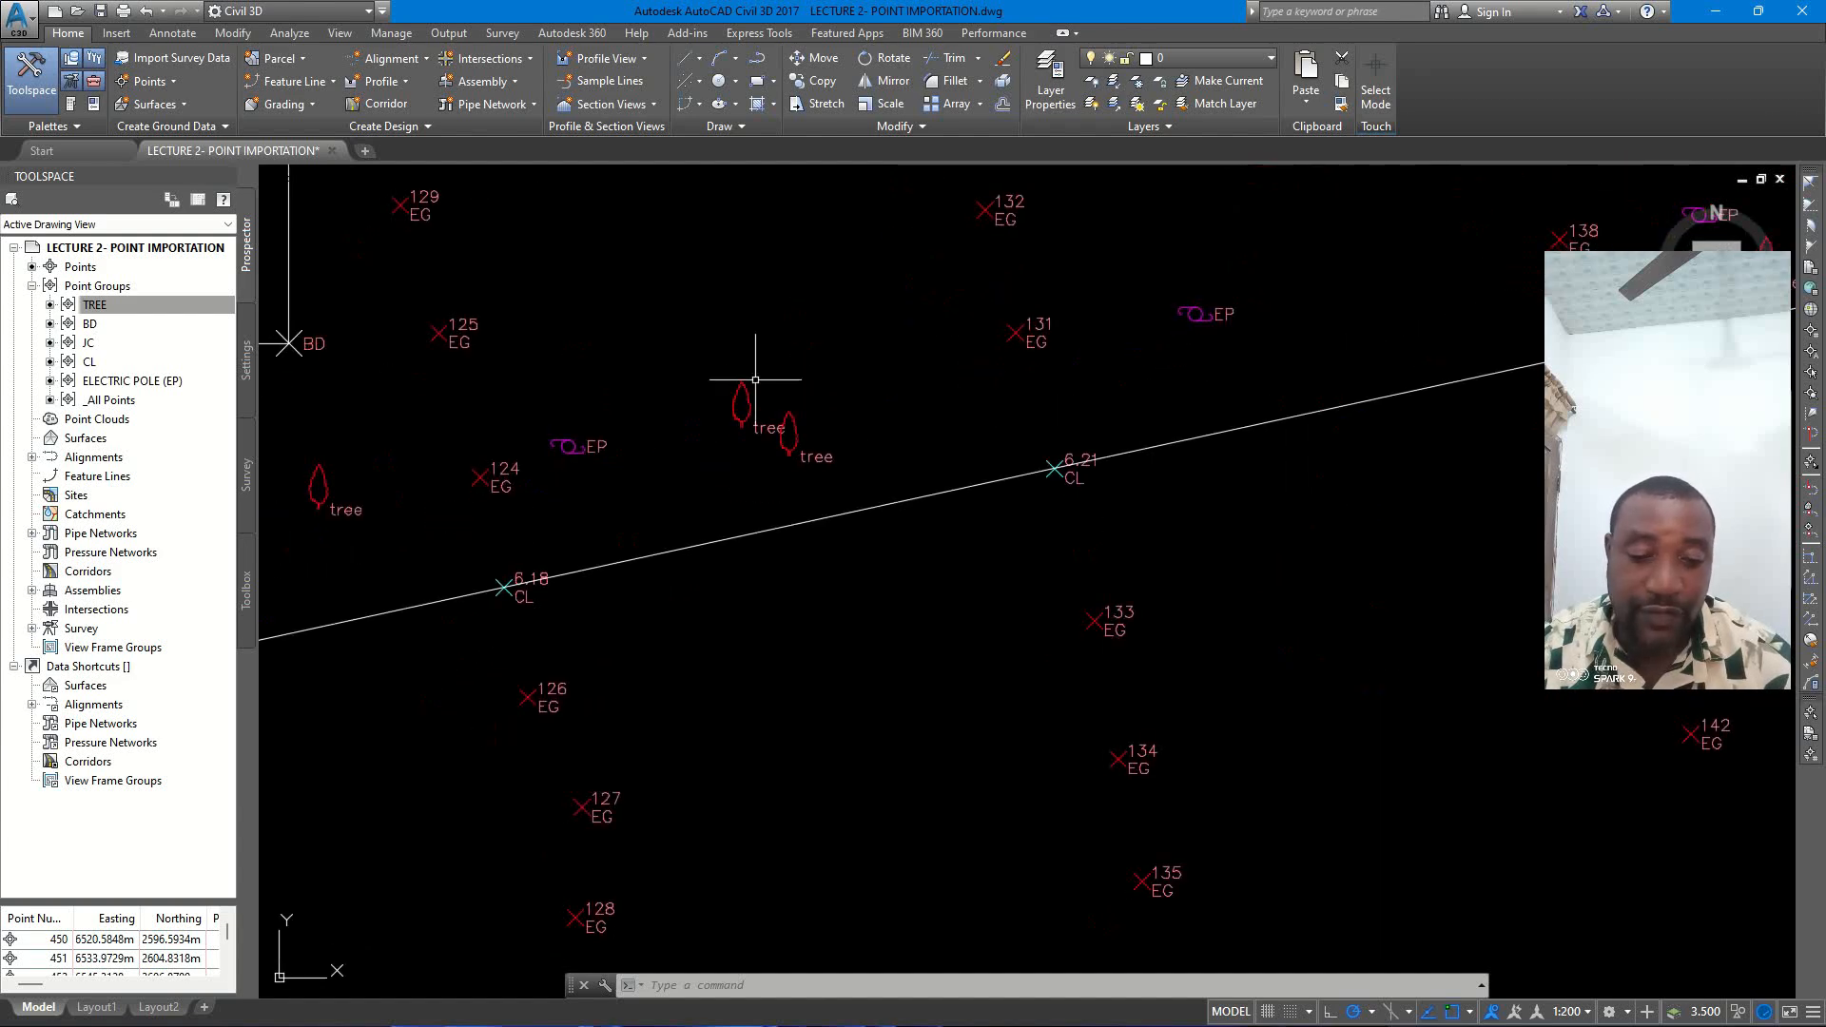
pyautogui.click(739, 397)
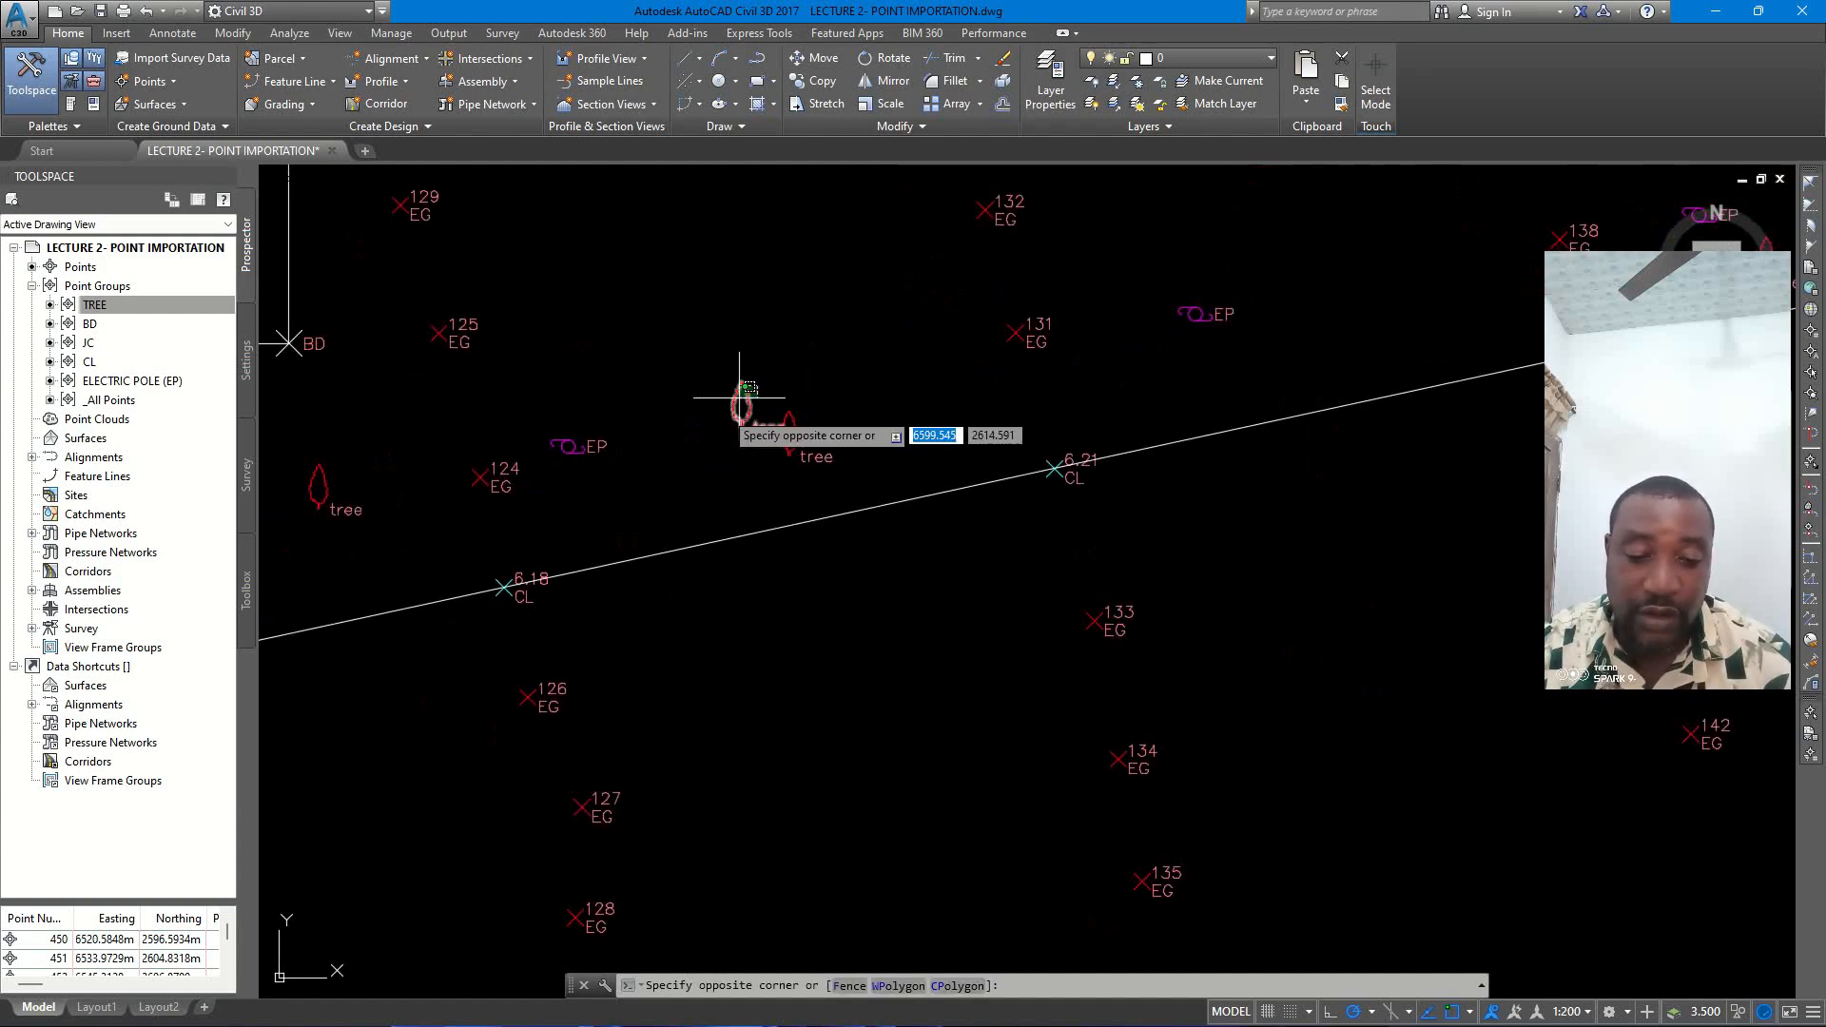
pyautogui.click(727, 406)
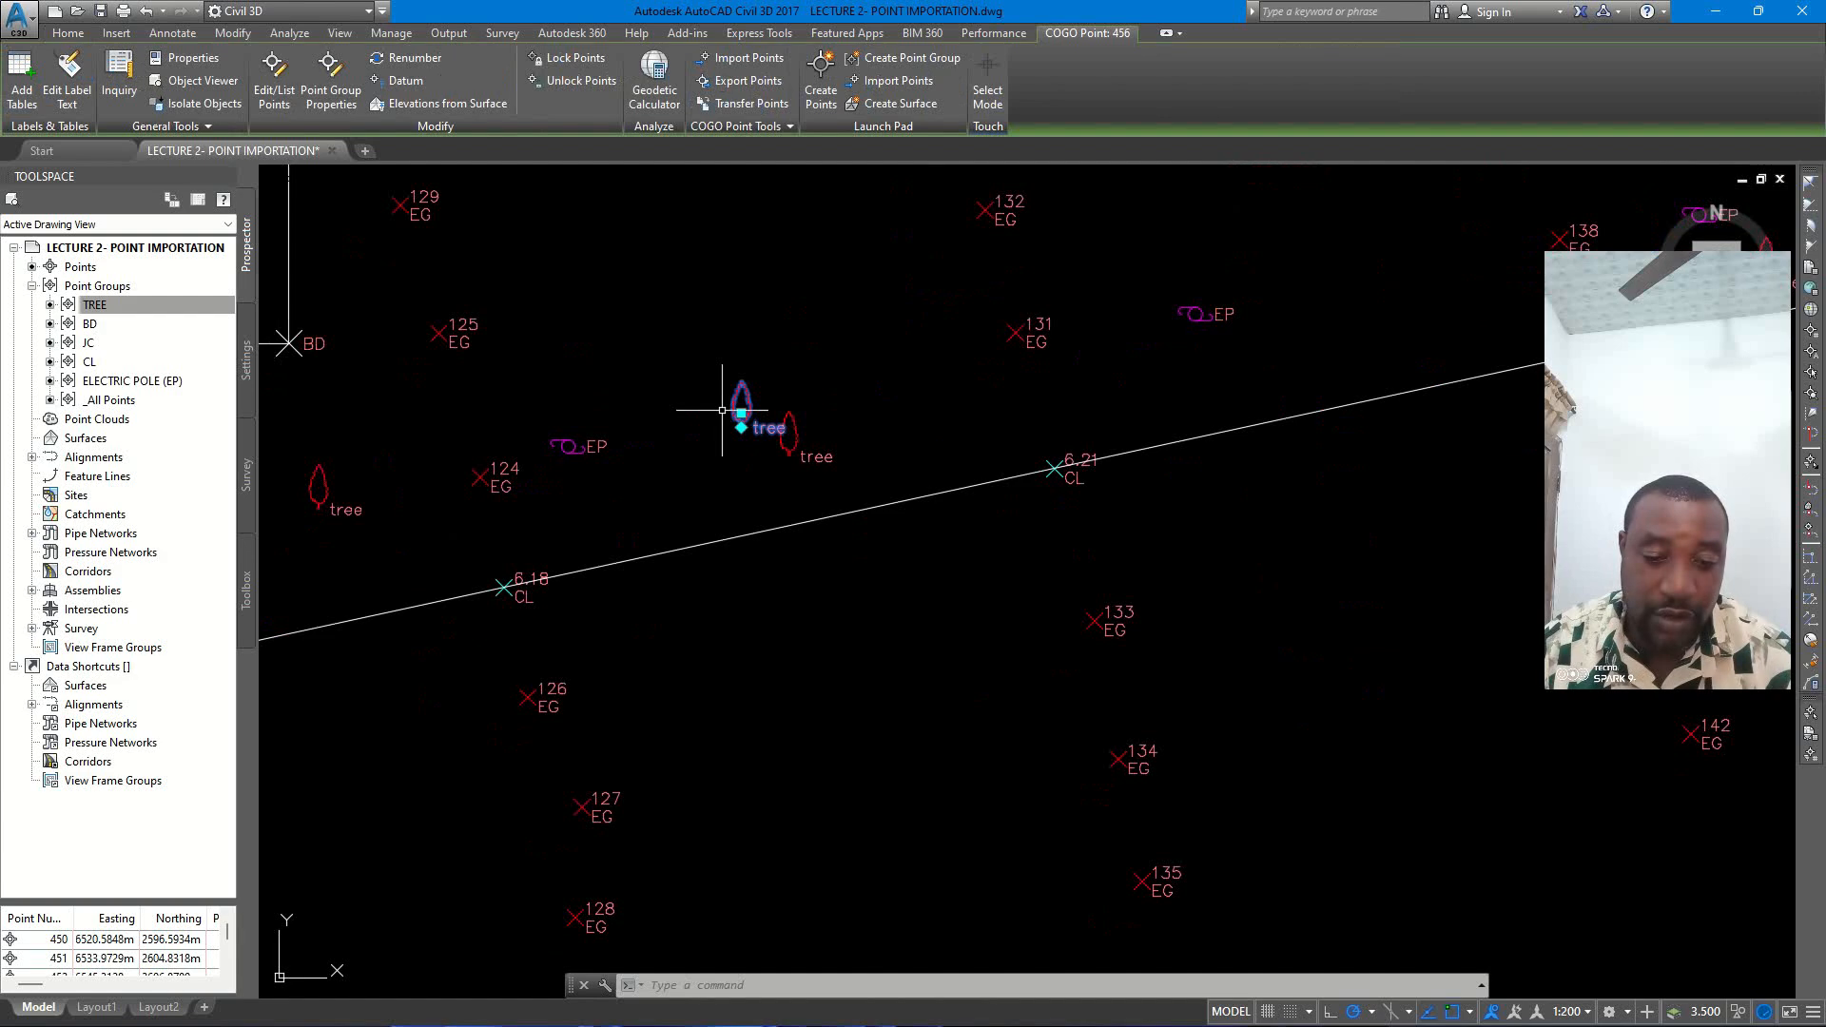
pyautogui.press('Delete')
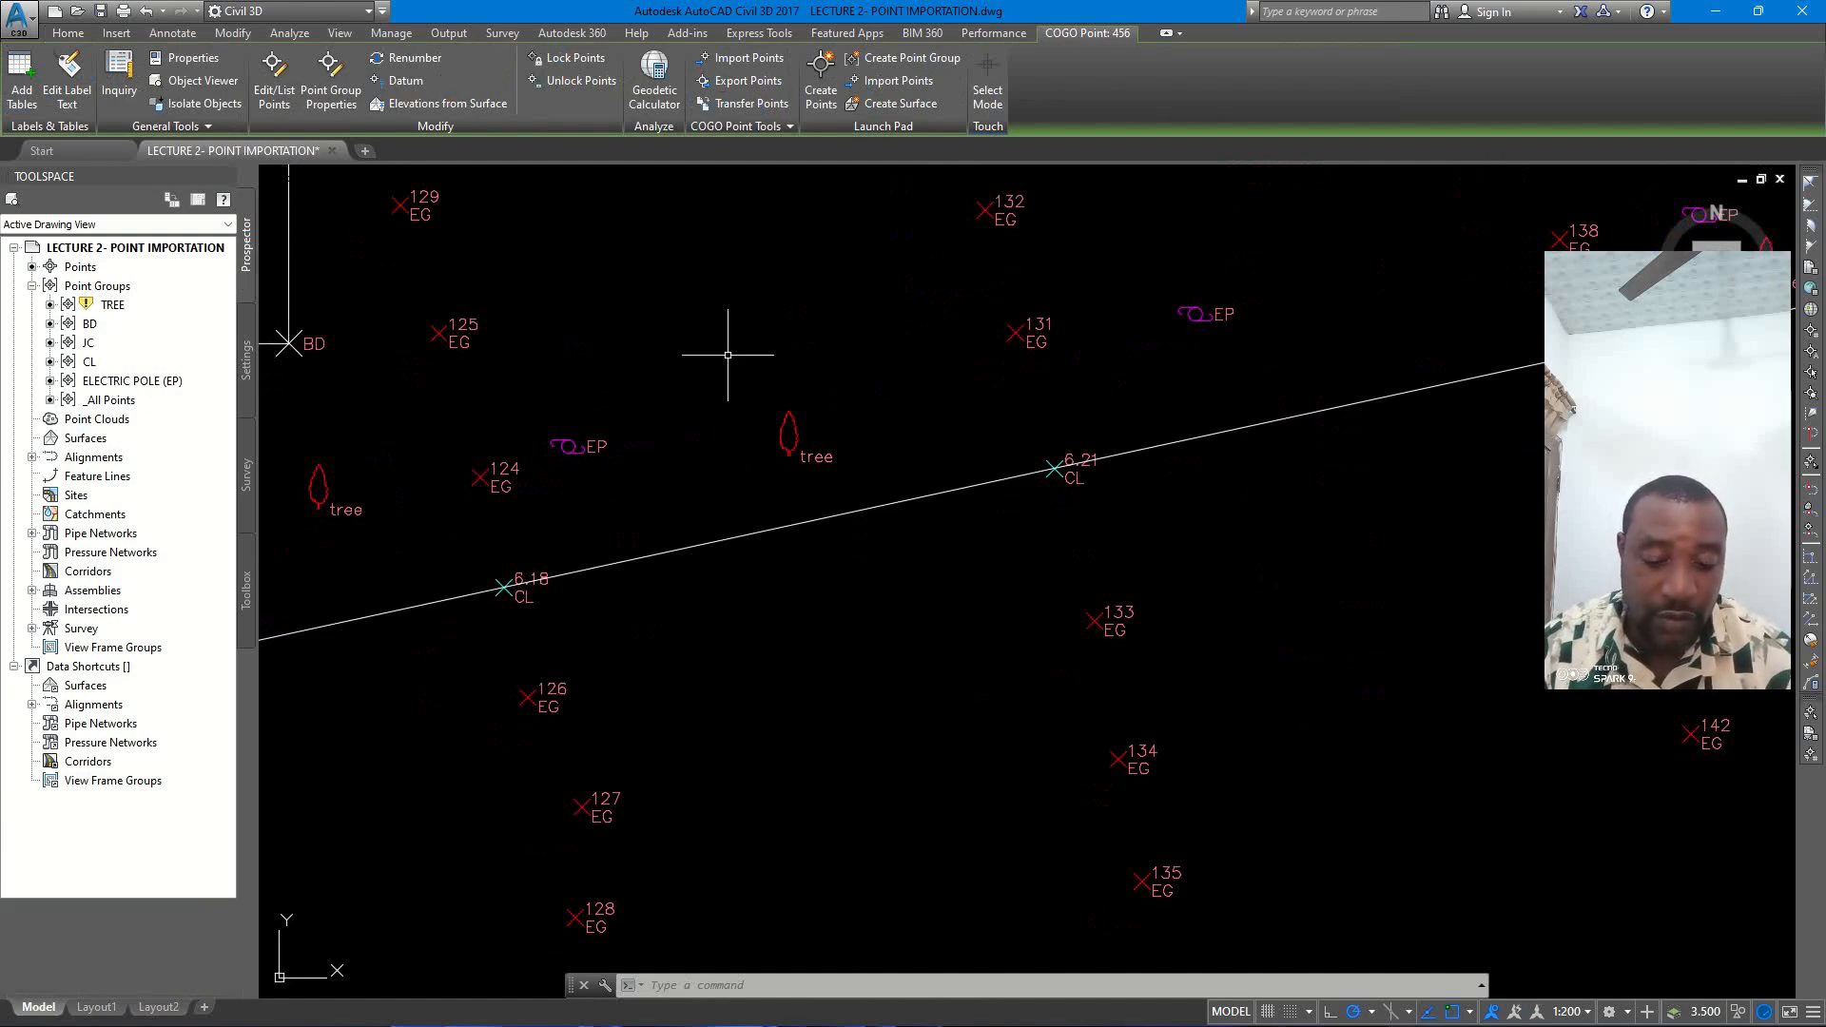
pyautogui.hotkey('ctrl', 'z')
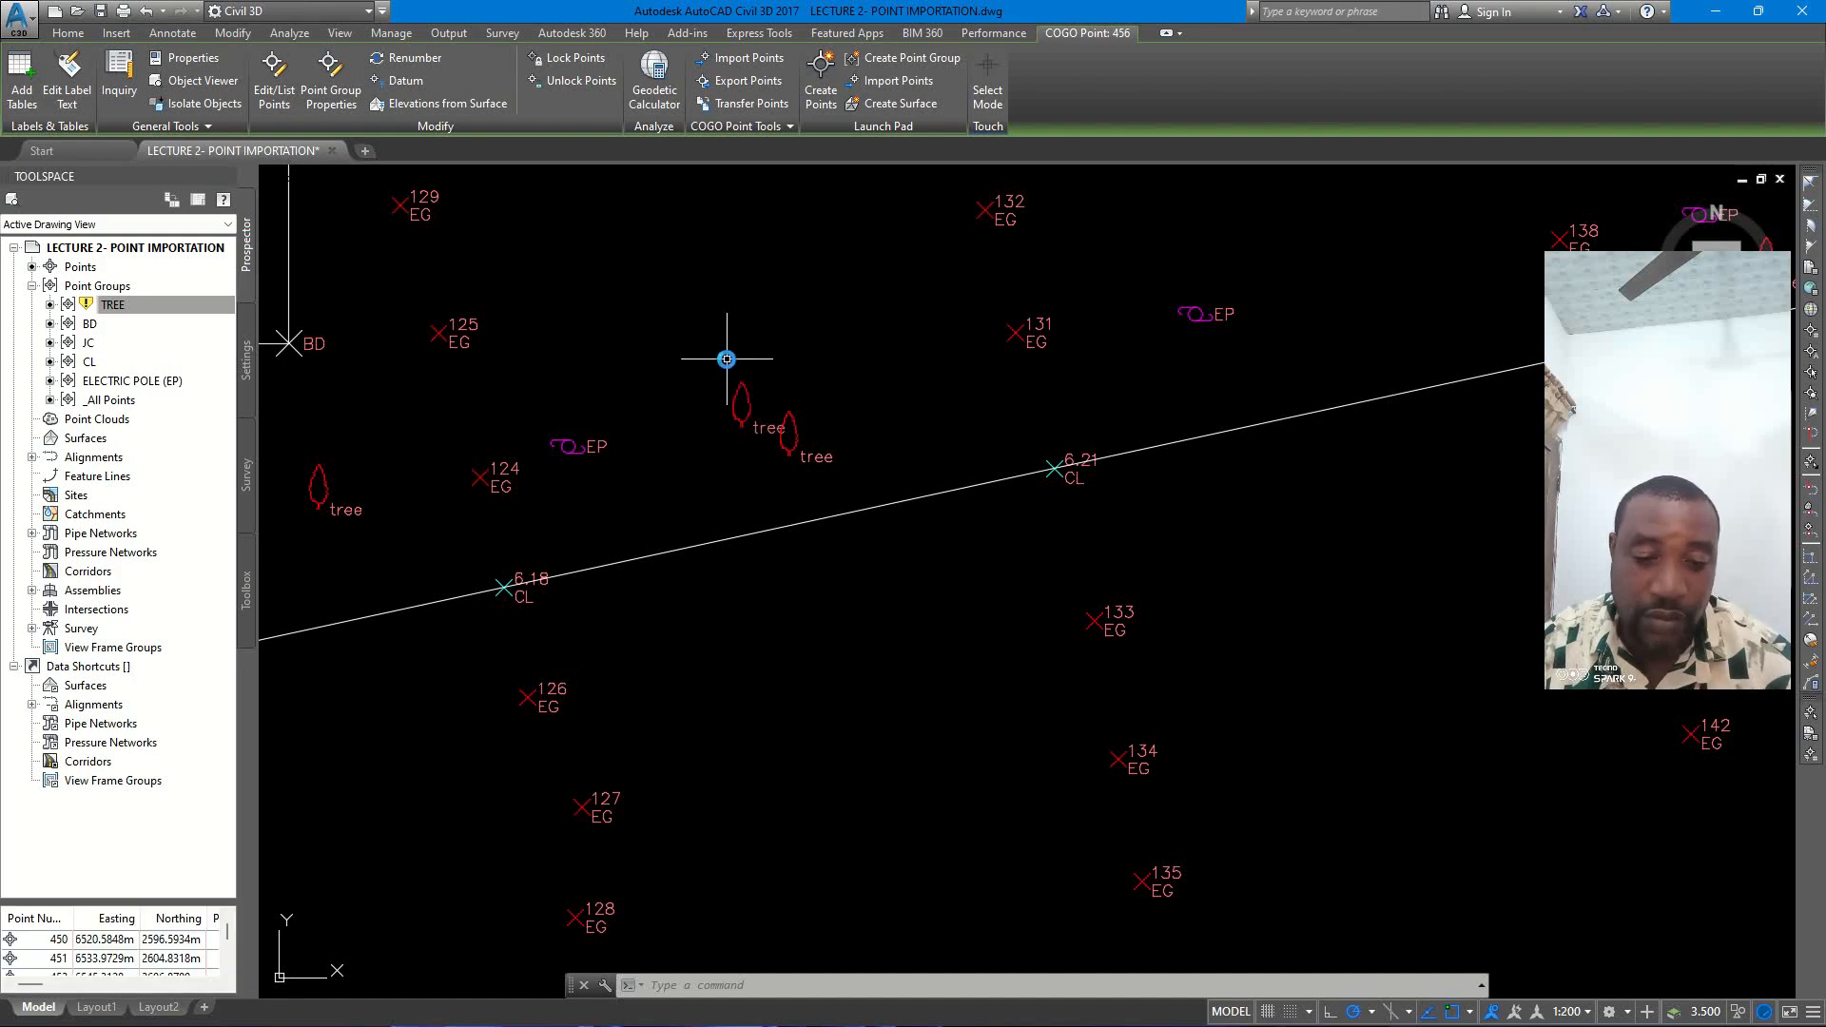
# - Examine the resized tree symbols along the road centreline, up to the stretch between the 6.34 and 6.43 CL points
pyautogui.scroll(-3, 727, 358)
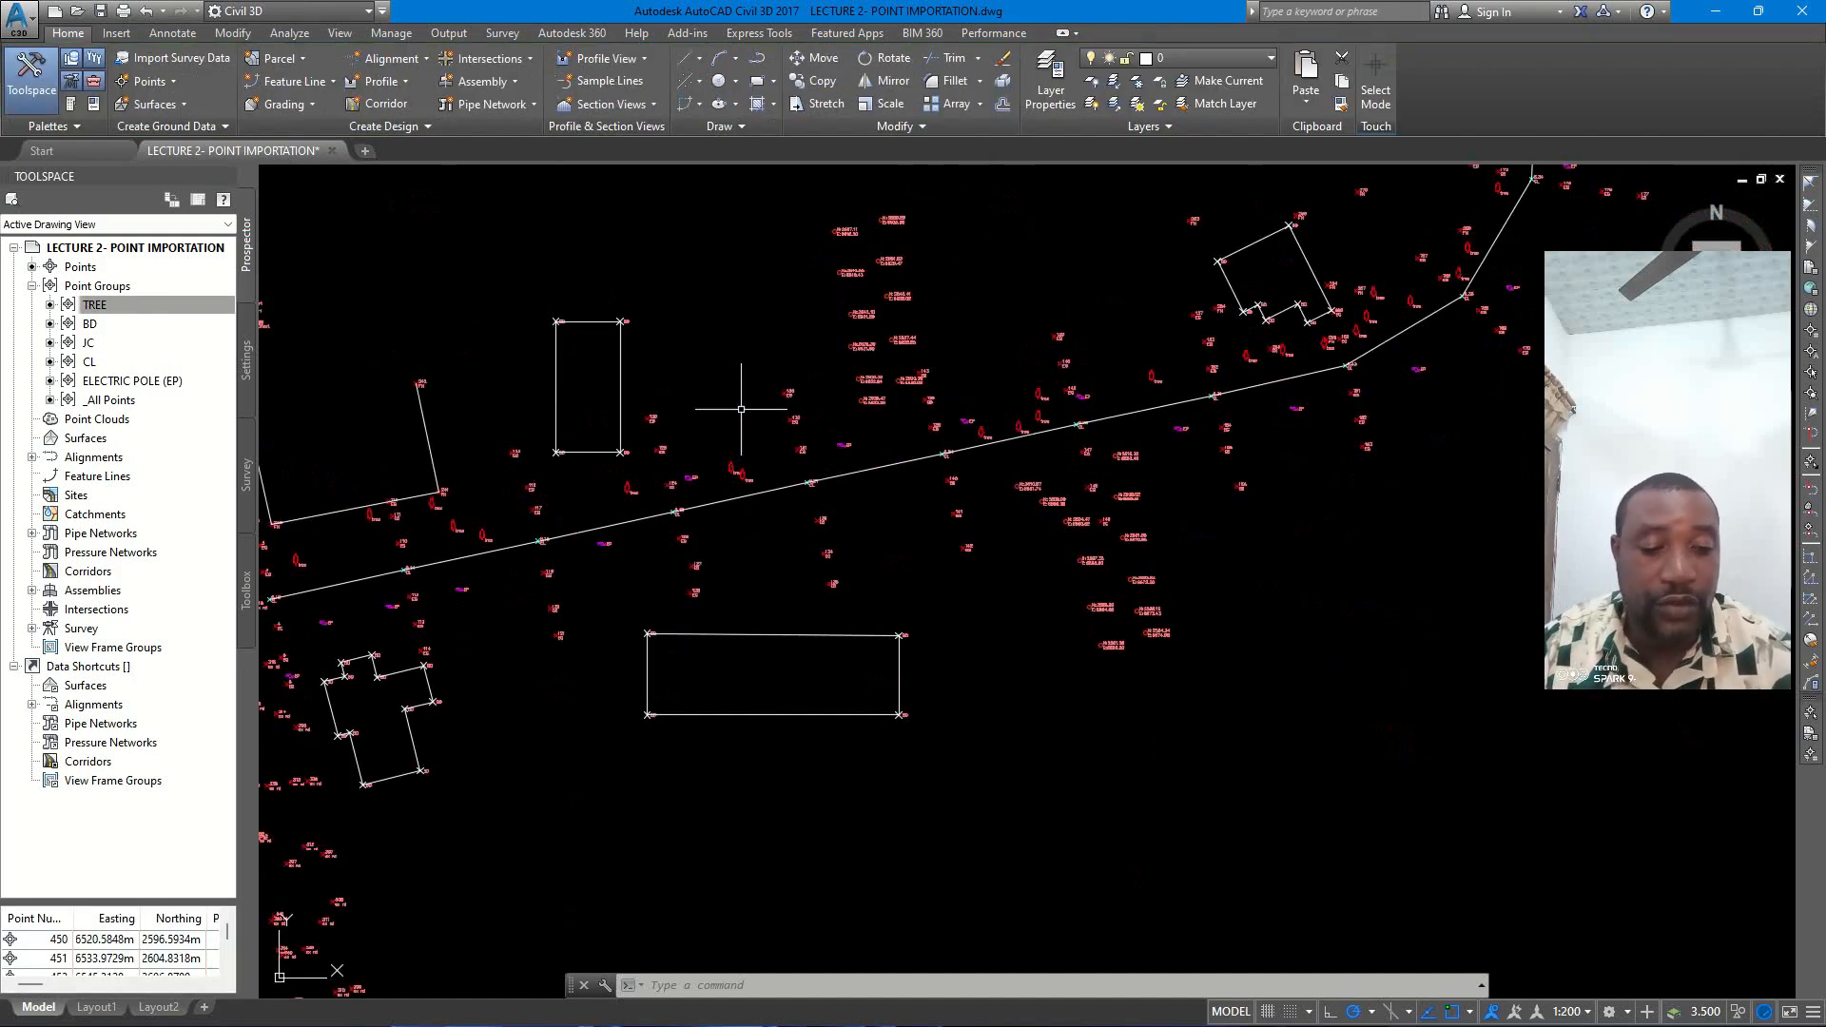
pyautogui.scroll(4, 737, 415)
pyautogui.moveTo(1182, 355); pyautogui.dragTo(855, 529, button='middle')
pyautogui.moveTo(957, 263); pyautogui.dragTo(920, 520, button='middle')
pyautogui.scroll(4, 946, 485)
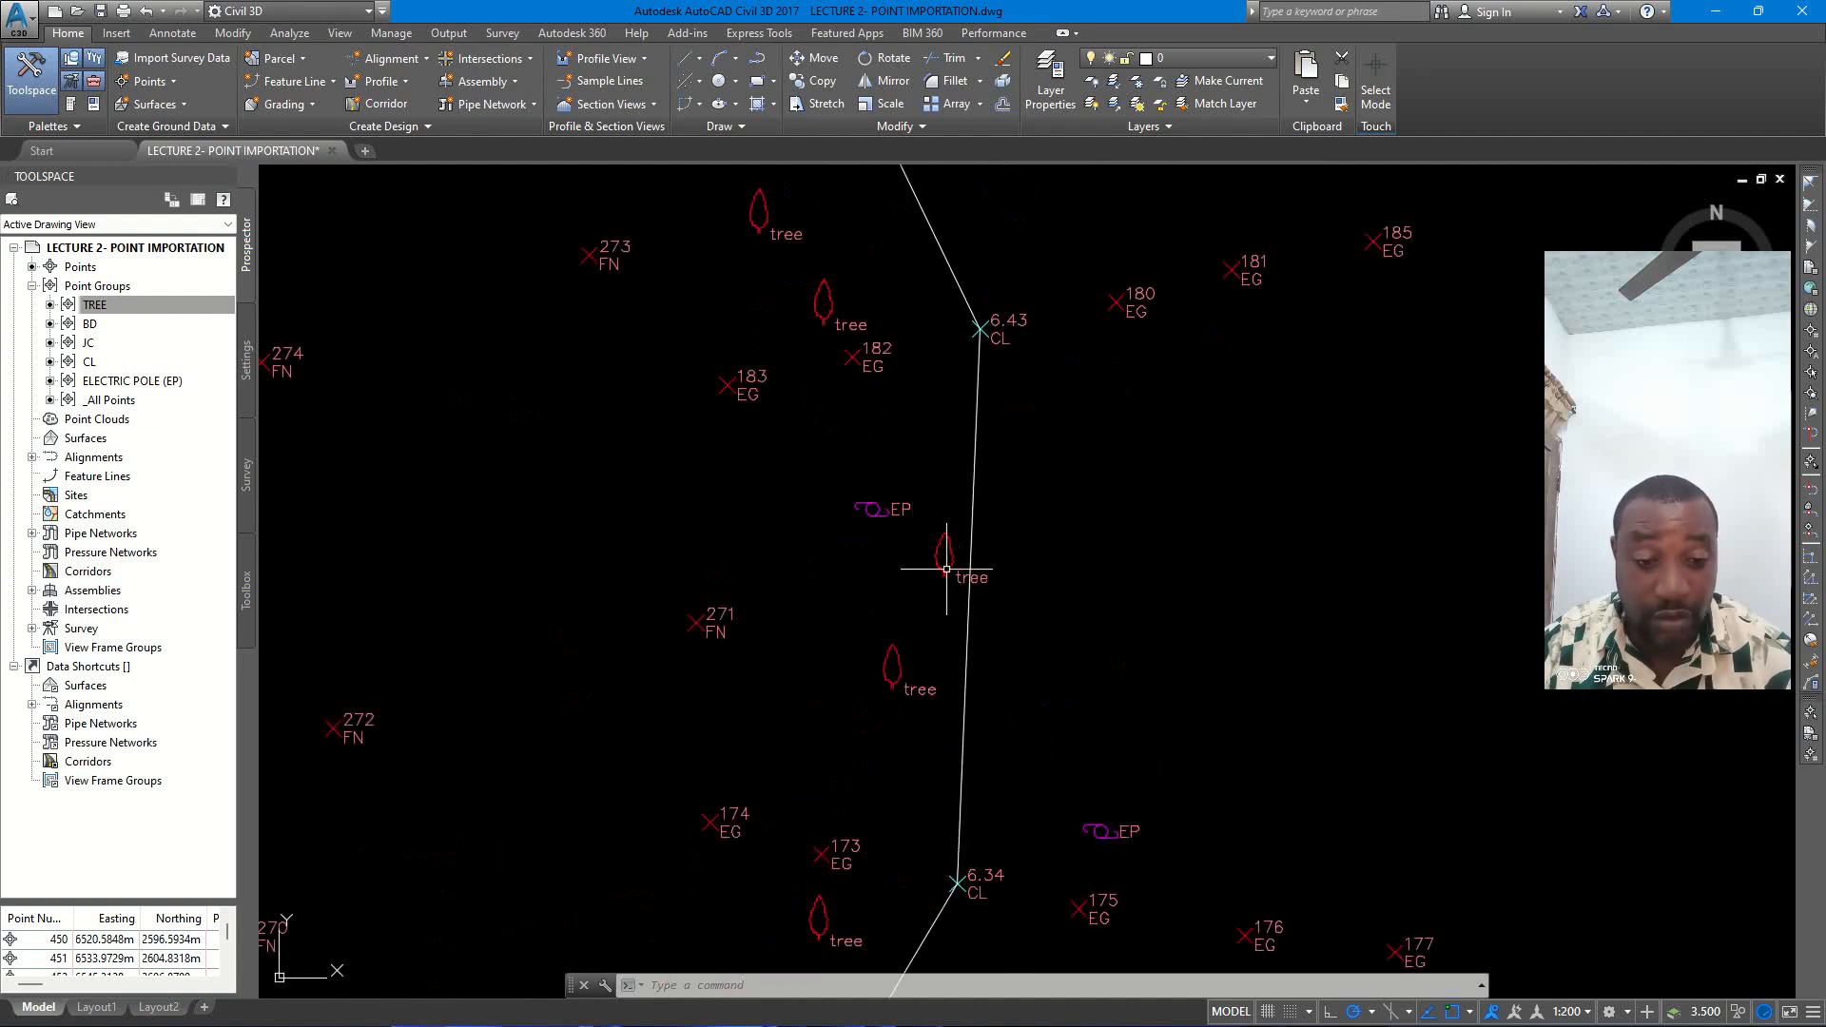
pyautogui.moveTo(913, 562); pyautogui.dragTo(957, 489, button='middle')
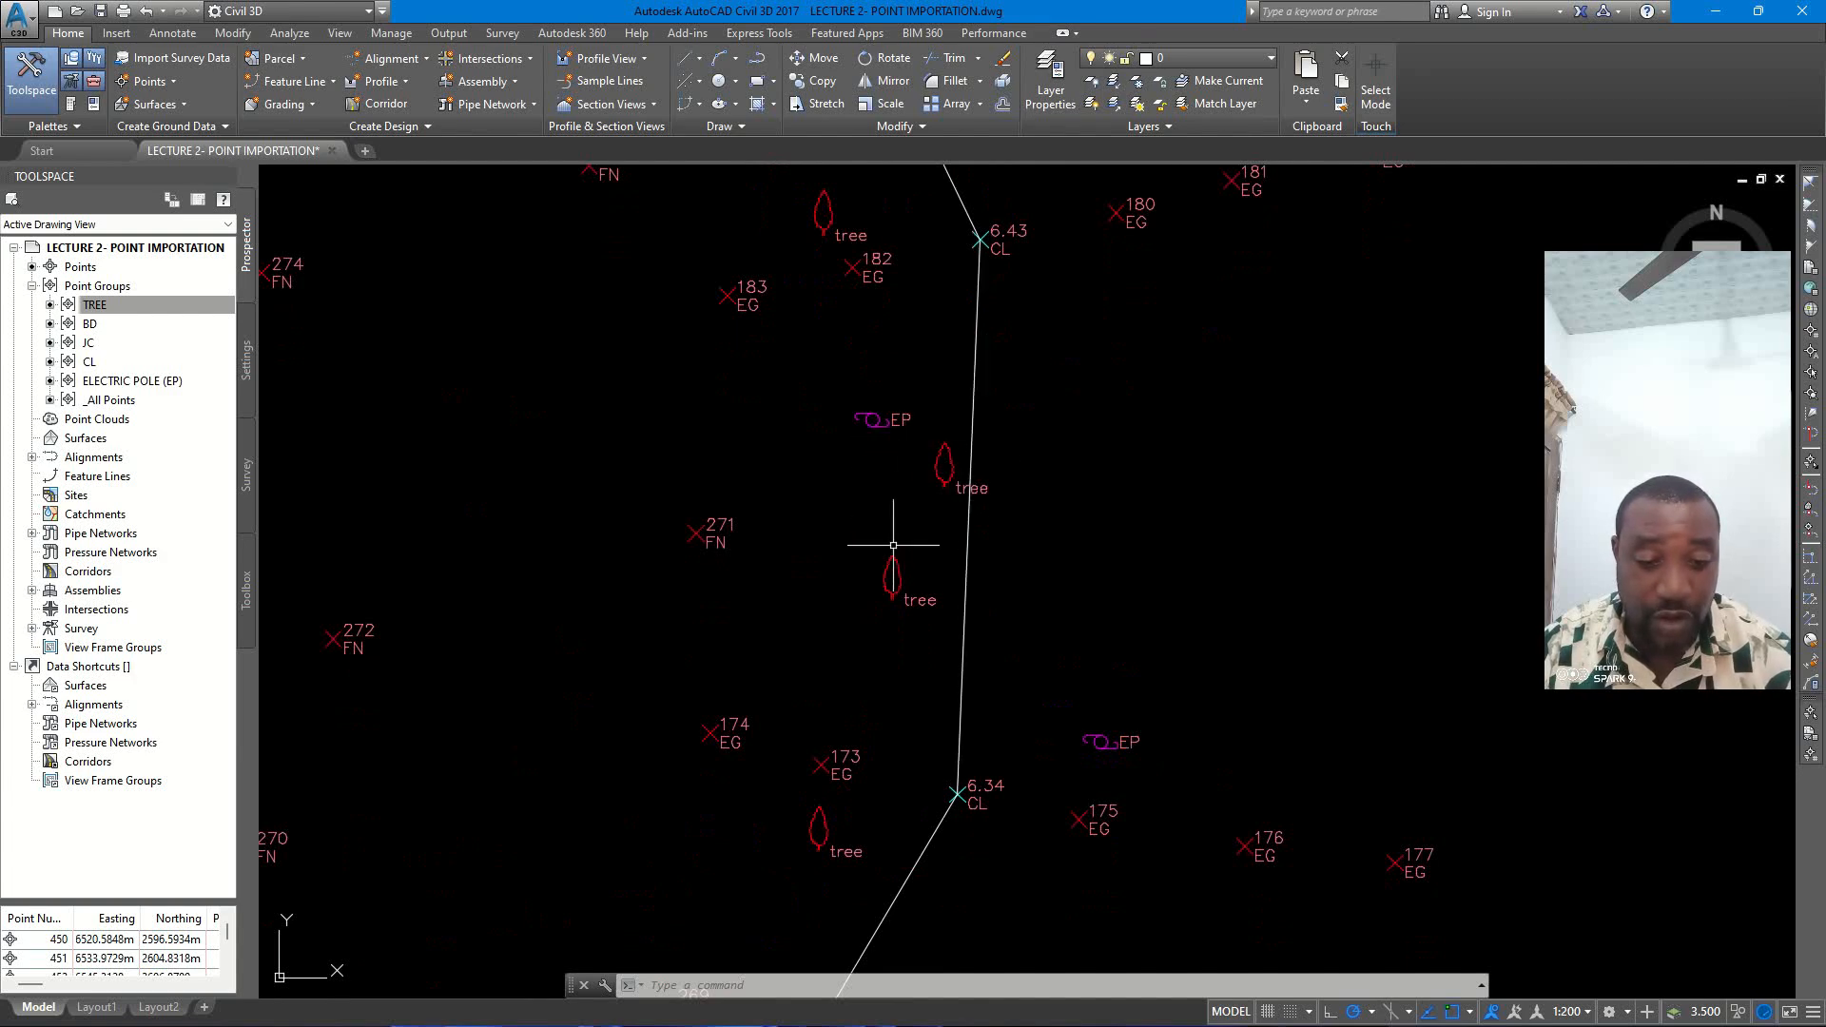
# - Examine the tree, electric pole and centreline points northward along the road, and the traced buildings and fence at its south-western end
pyautogui.scroll(-2, 885, 444)
pyautogui.moveTo(878, 274); pyautogui.dragTo(959, 457, button='middle')
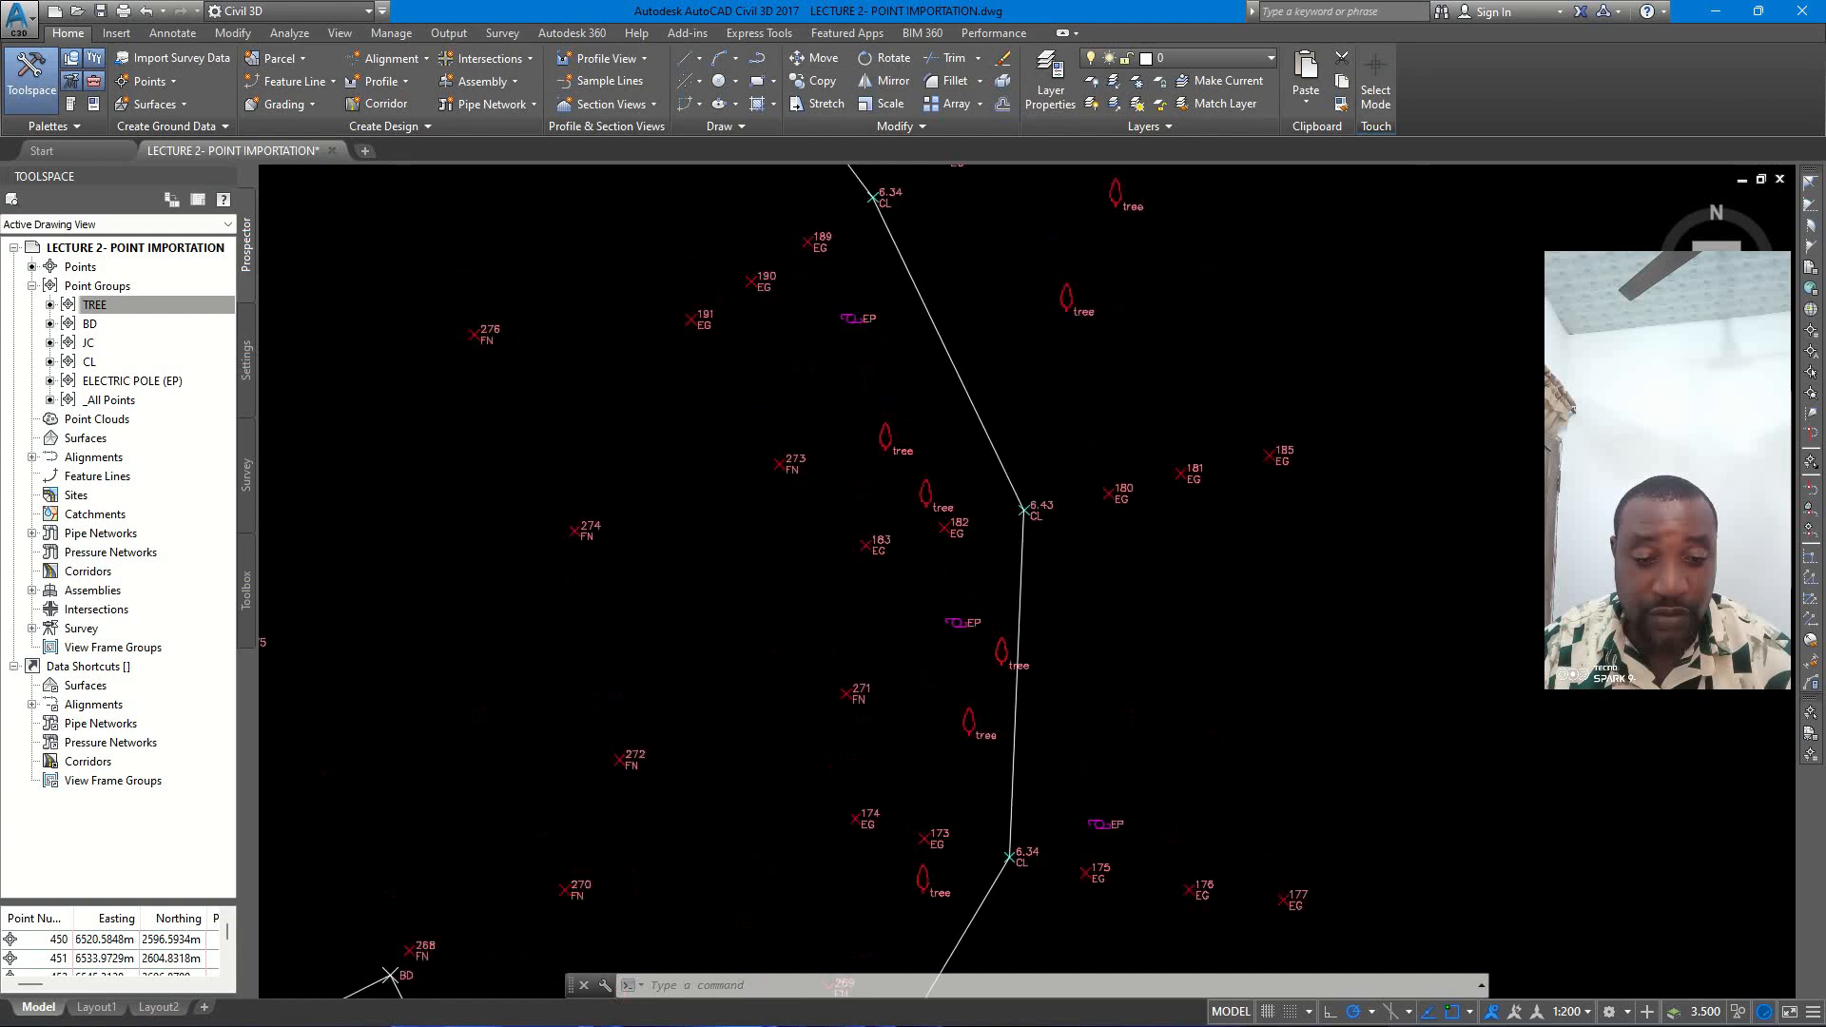
pyautogui.scroll(-2, 959, 457)
pyautogui.moveTo(916, 321); pyautogui.dragTo(973, 537, button='middle')
pyautogui.moveTo(815, 333); pyautogui.dragTo(936, 470, button='middle')
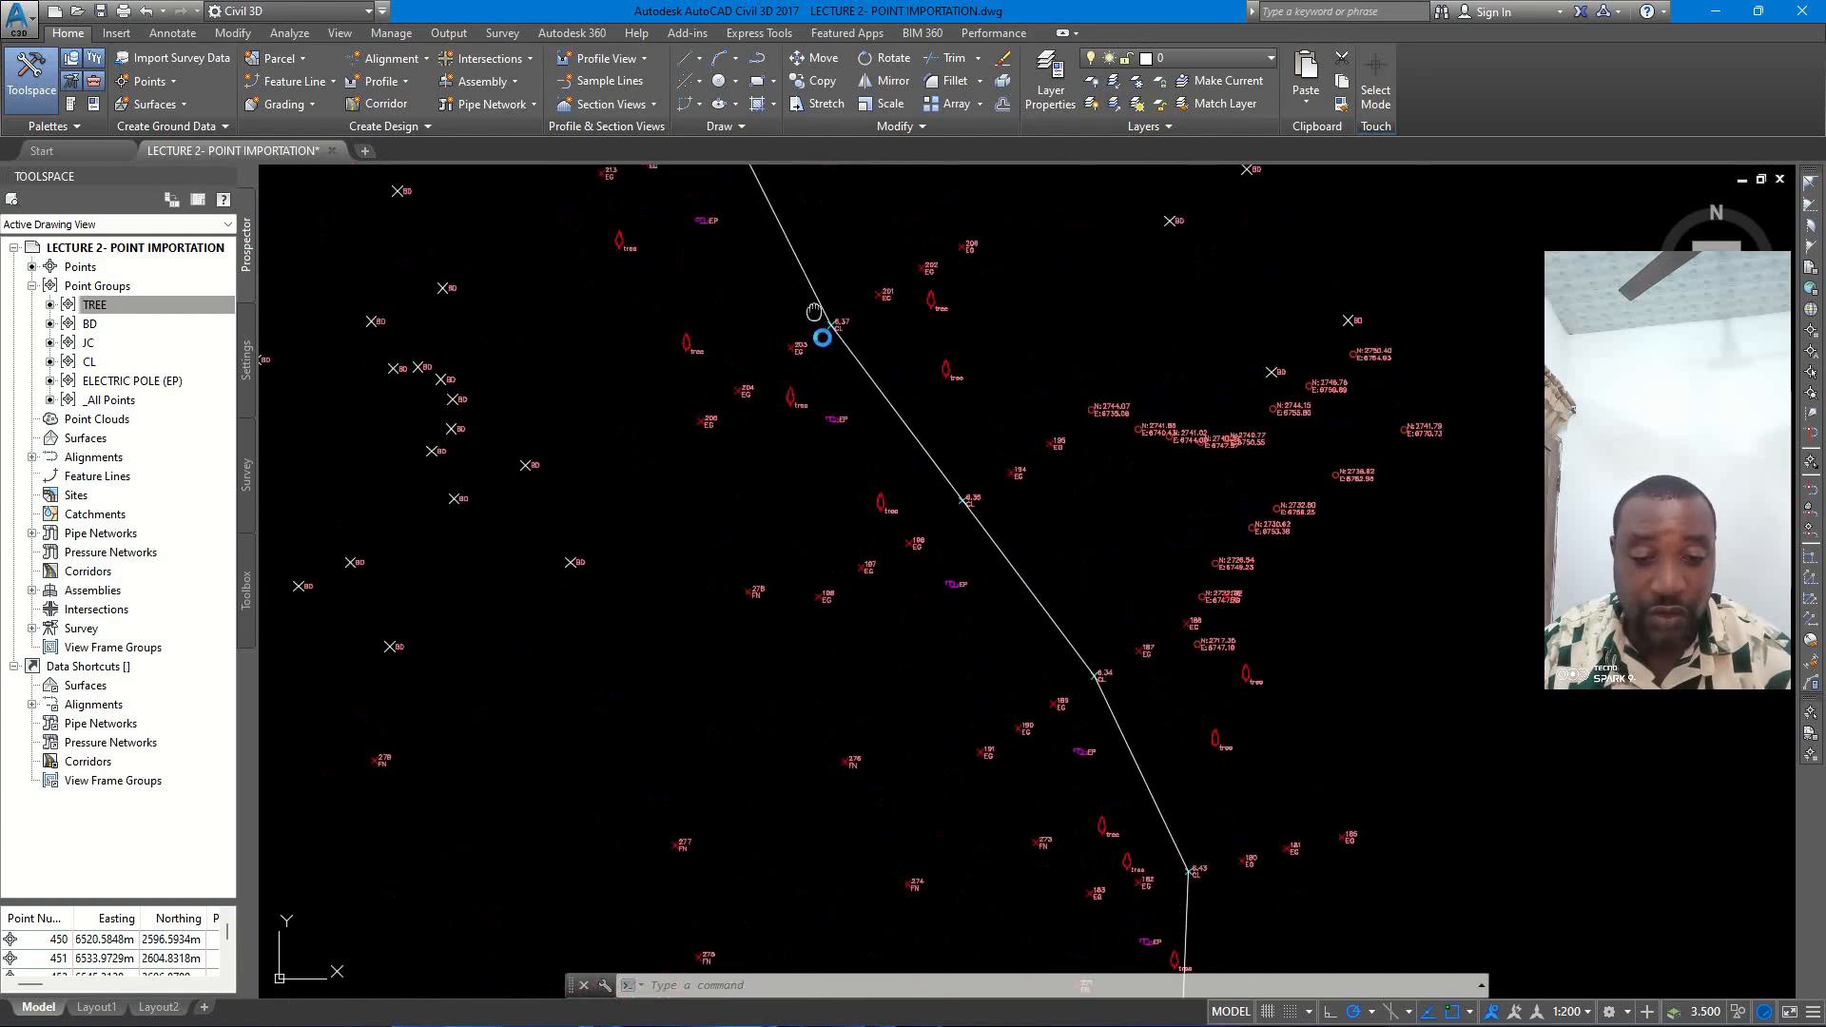
pyautogui.moveTo(815, 326); pyautogui.dragTo(937, 611, button='middle')
pyautogui.scroll(-6, 904, 408)
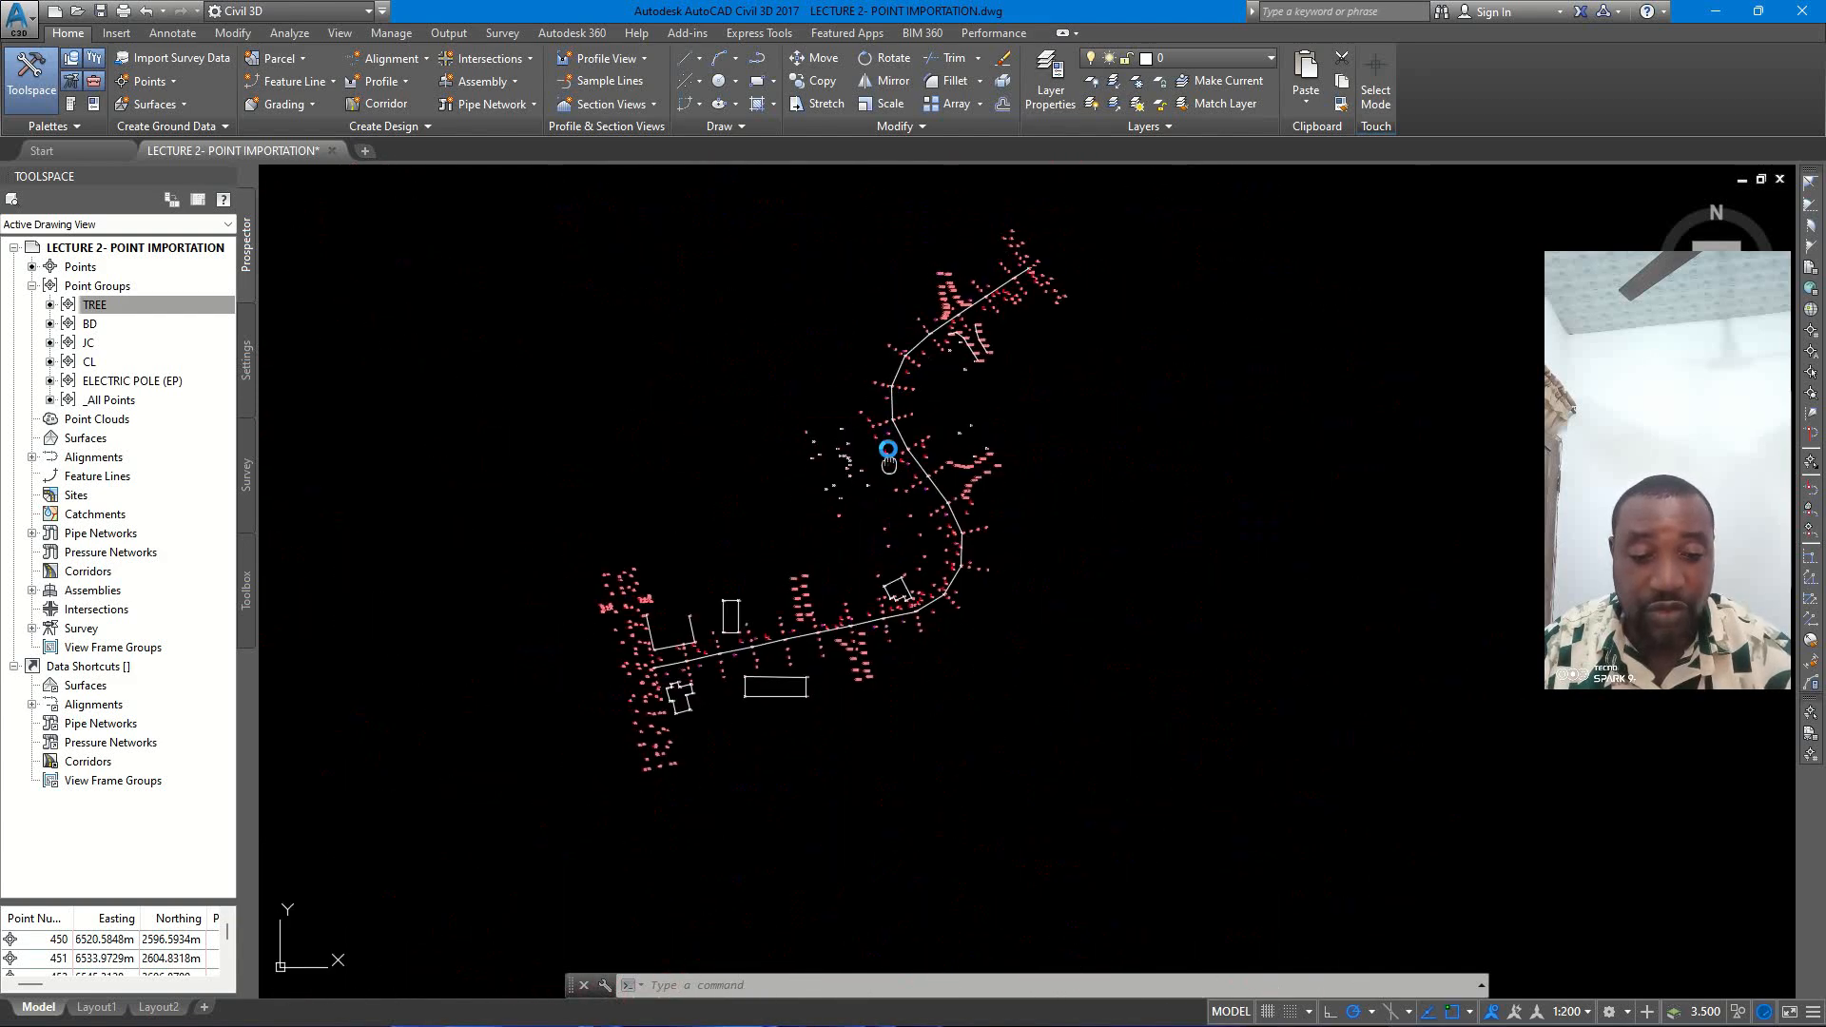
pyautogui.scroll(4, 694, 647)
pyautogui.moveTo(636, 611); pyautogui.dragTo(667, 550, button='middle')
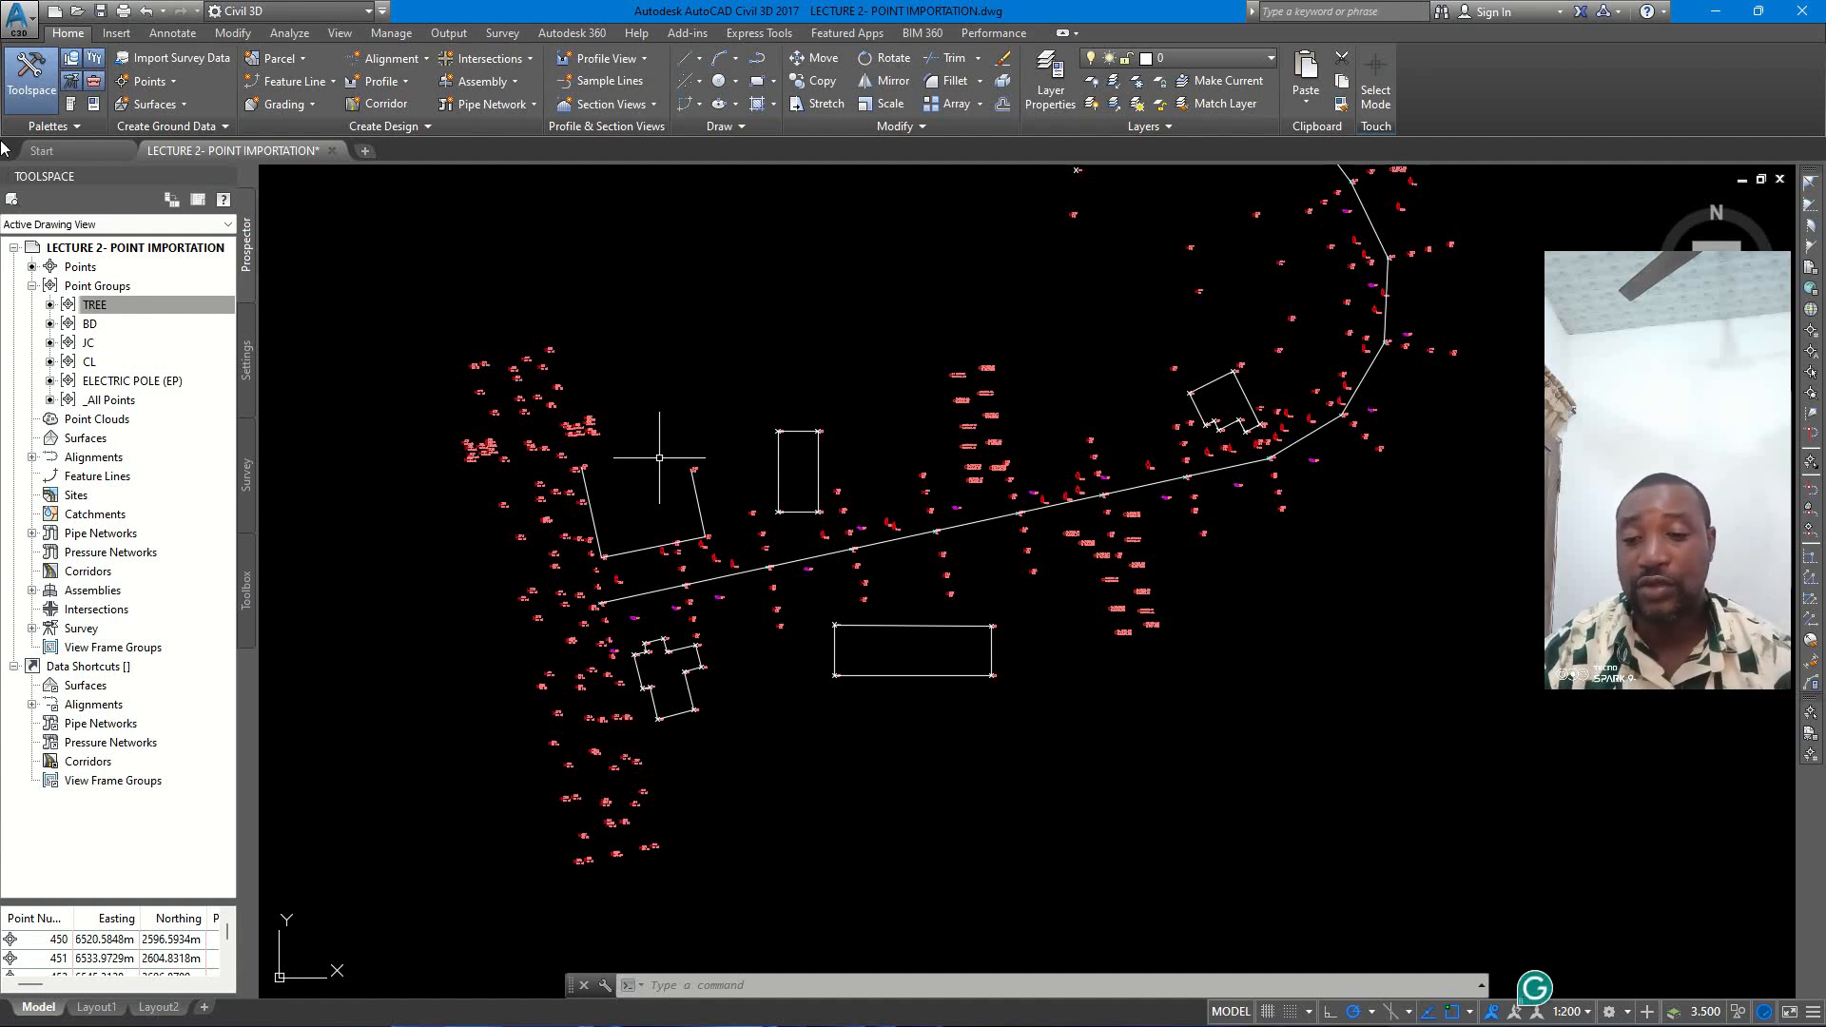
# - Open the Import Points dialog from the point creation tools and review the available point file formats, including PENZD (space delimited)
pyautogui.click(178, 83)
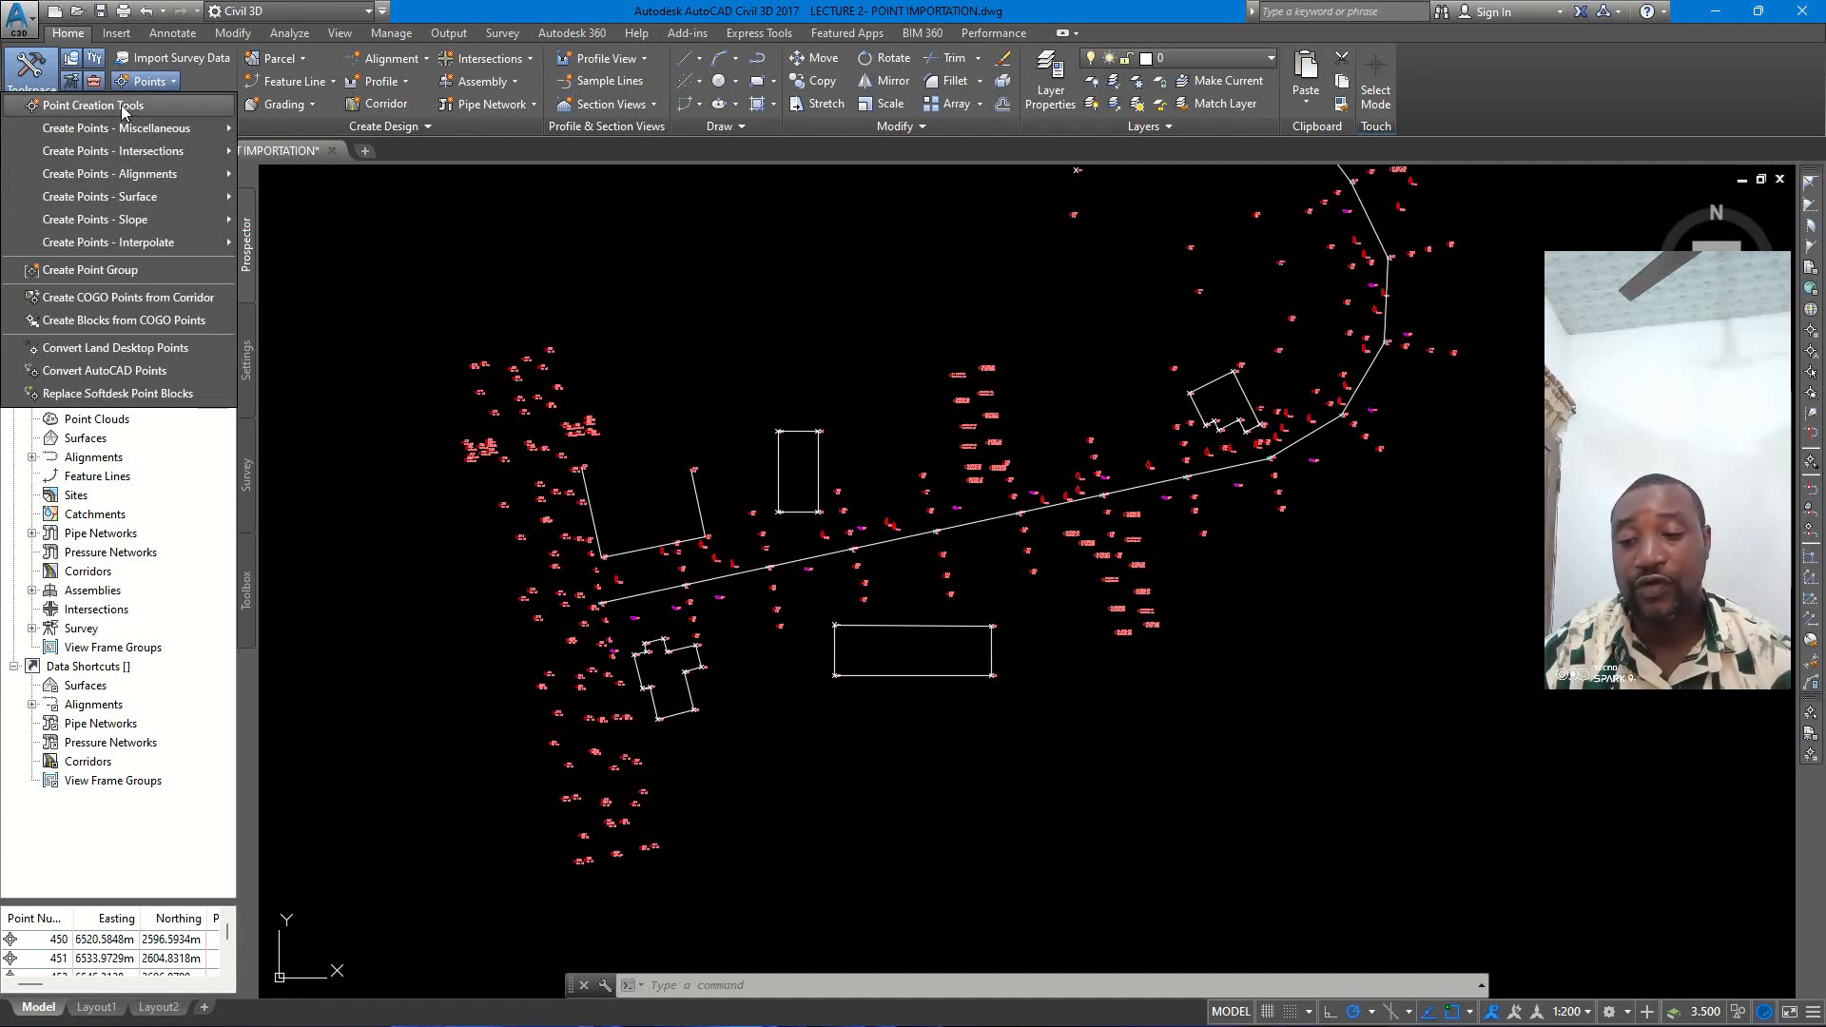
pyautogui.click(94, 107)
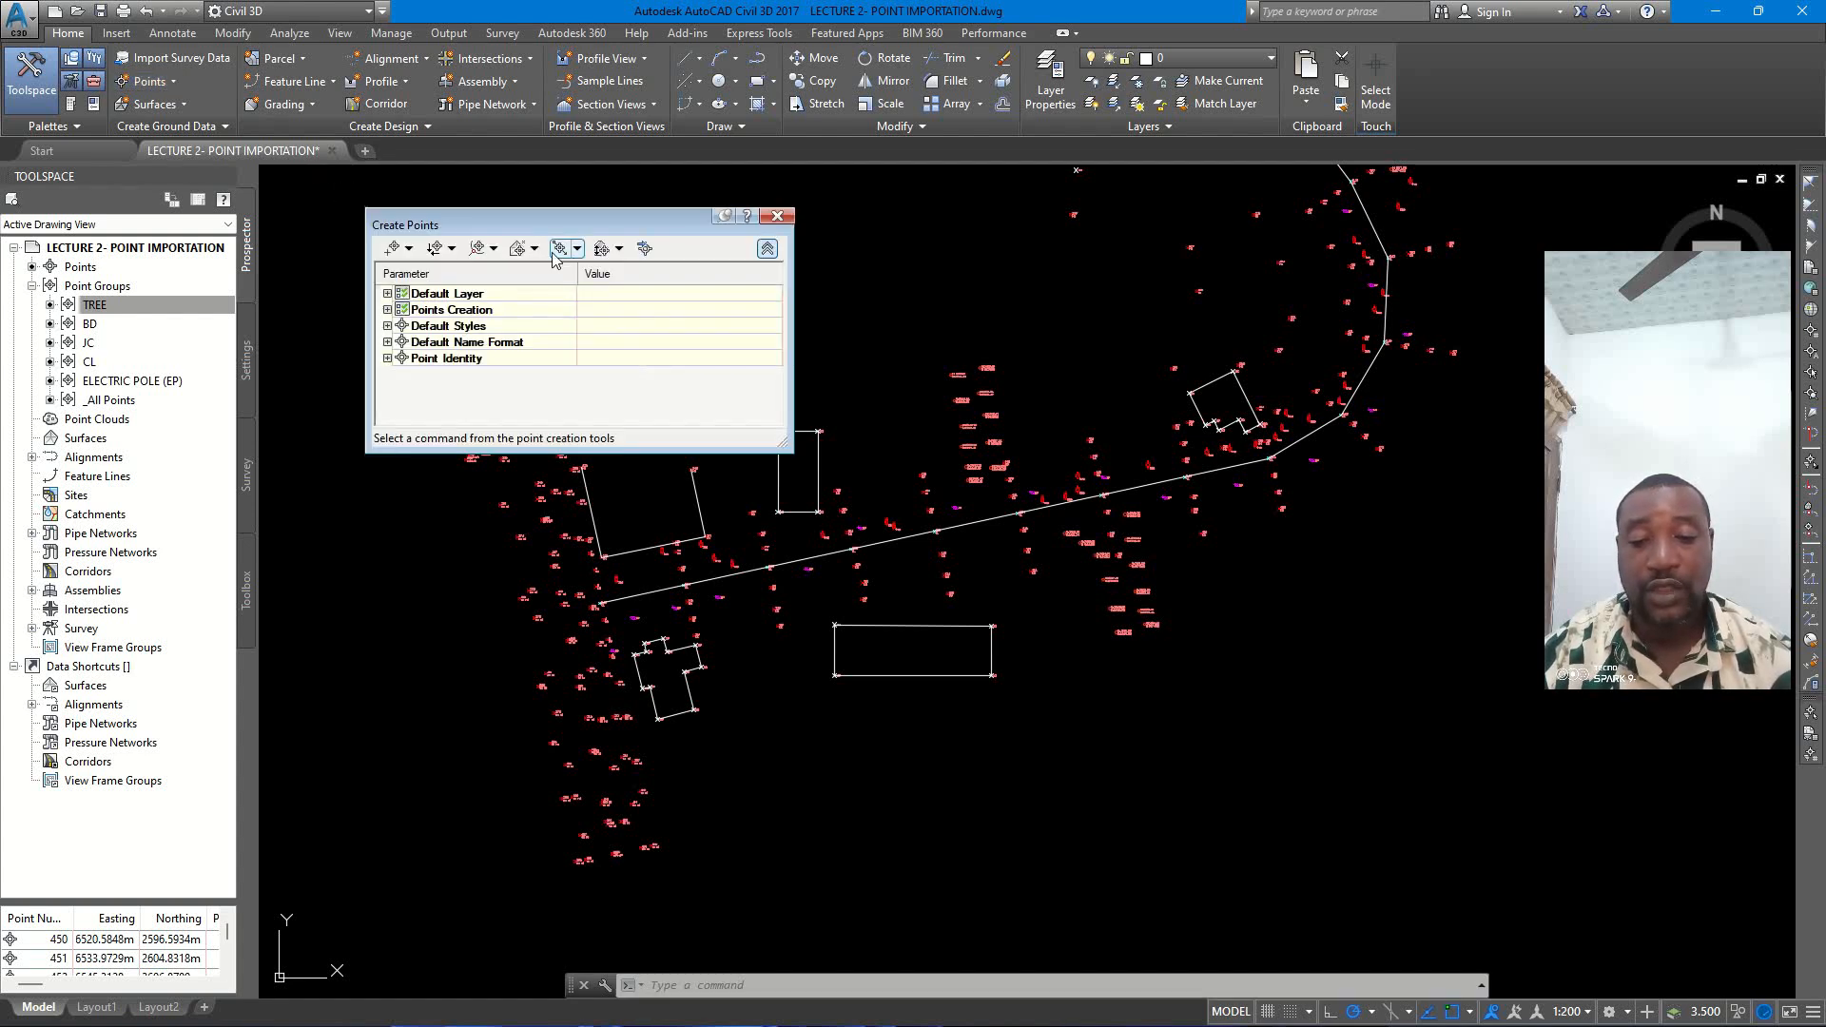
pyautogui.click(645, 249)
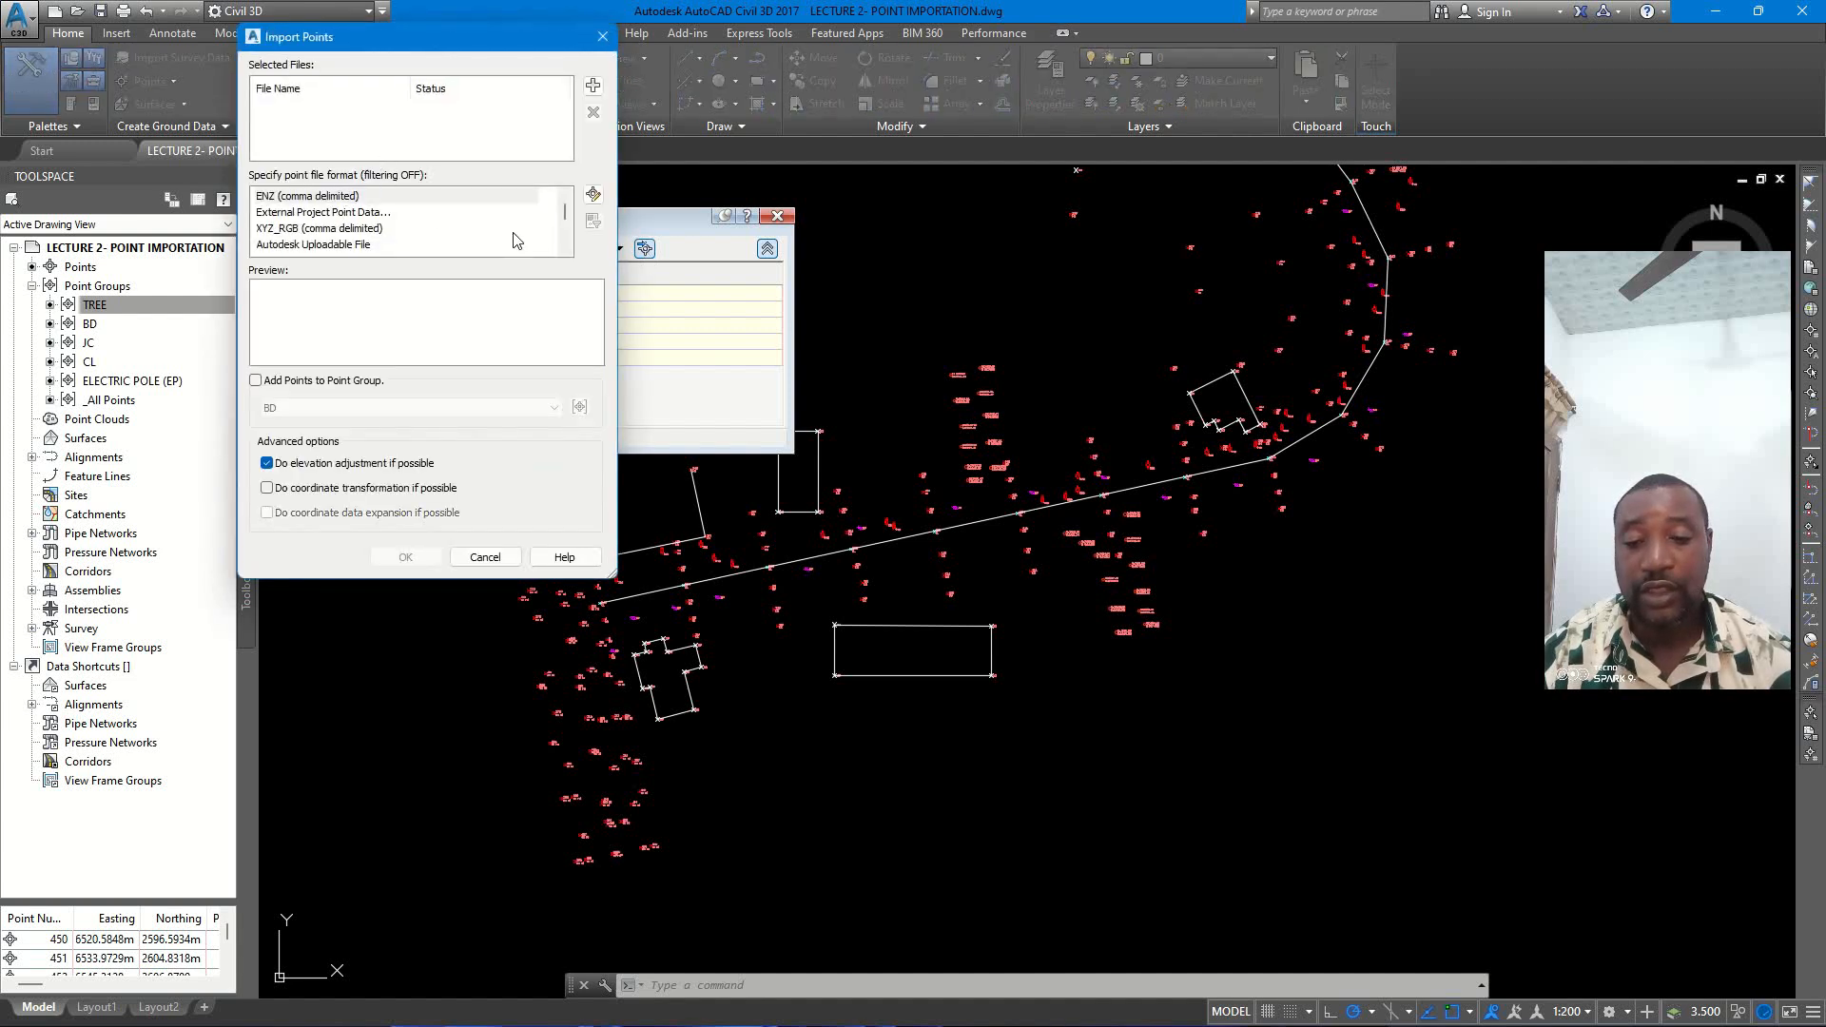
pyautogui.scroll(-2, 567, 237)
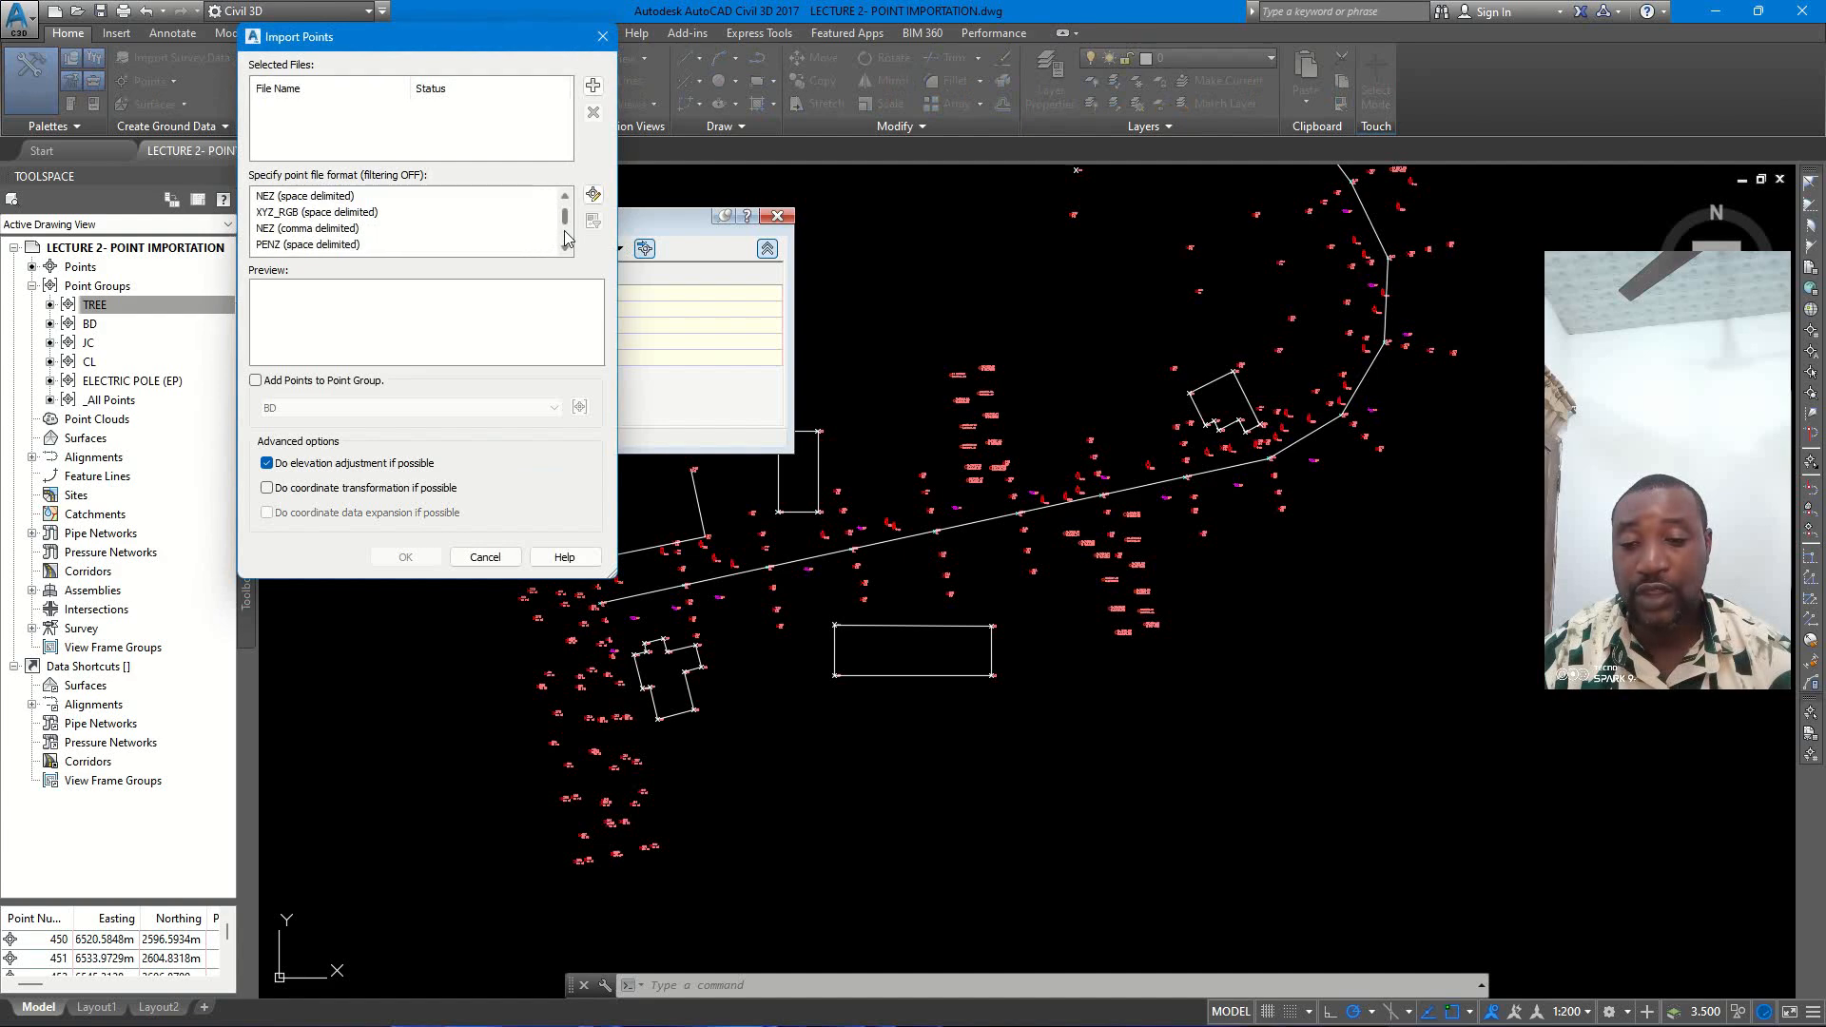
pyautogui.moveTo(567, 228)
pyautogui.mouseDown()
pyautogui.moveTo(563, 250)
pyautogui.moveTo(566, 223)
pyautogui.mouseUp()
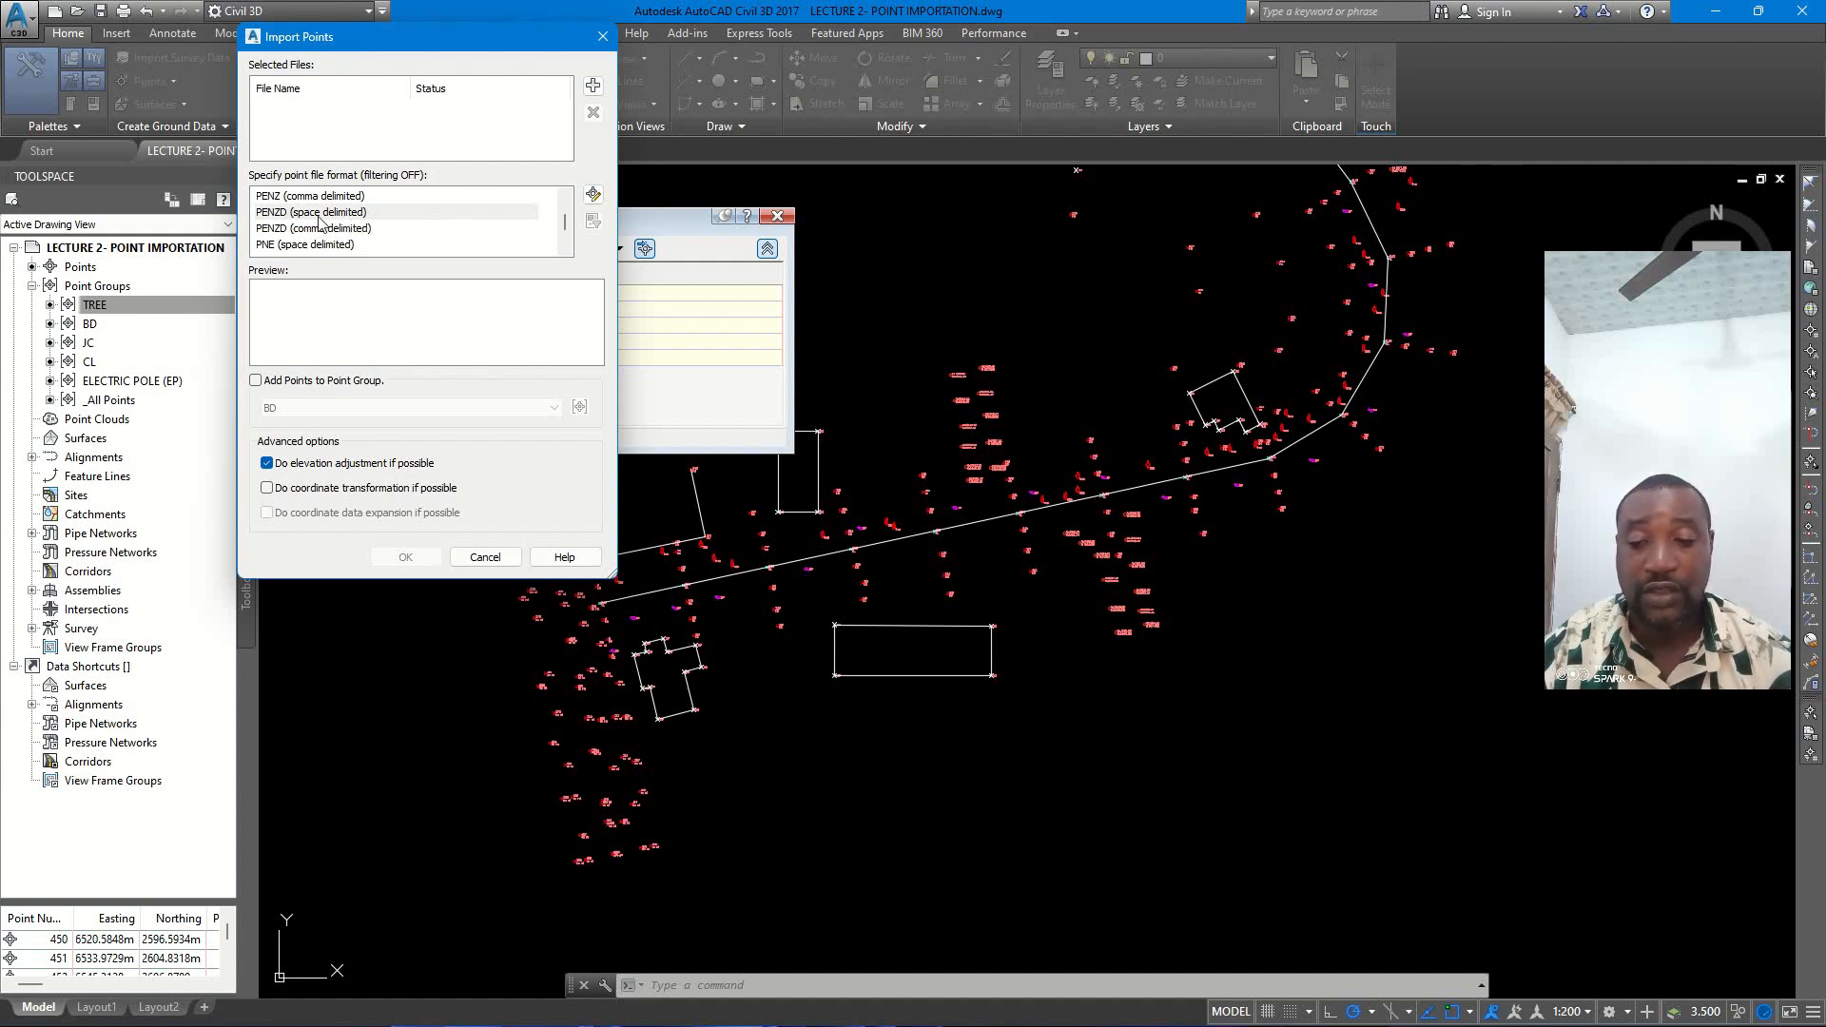
# - Add the Lama crescent road field information text file as the import source and preview its points in PENZD (space delimited) format
pyautogui.click(593, 86)
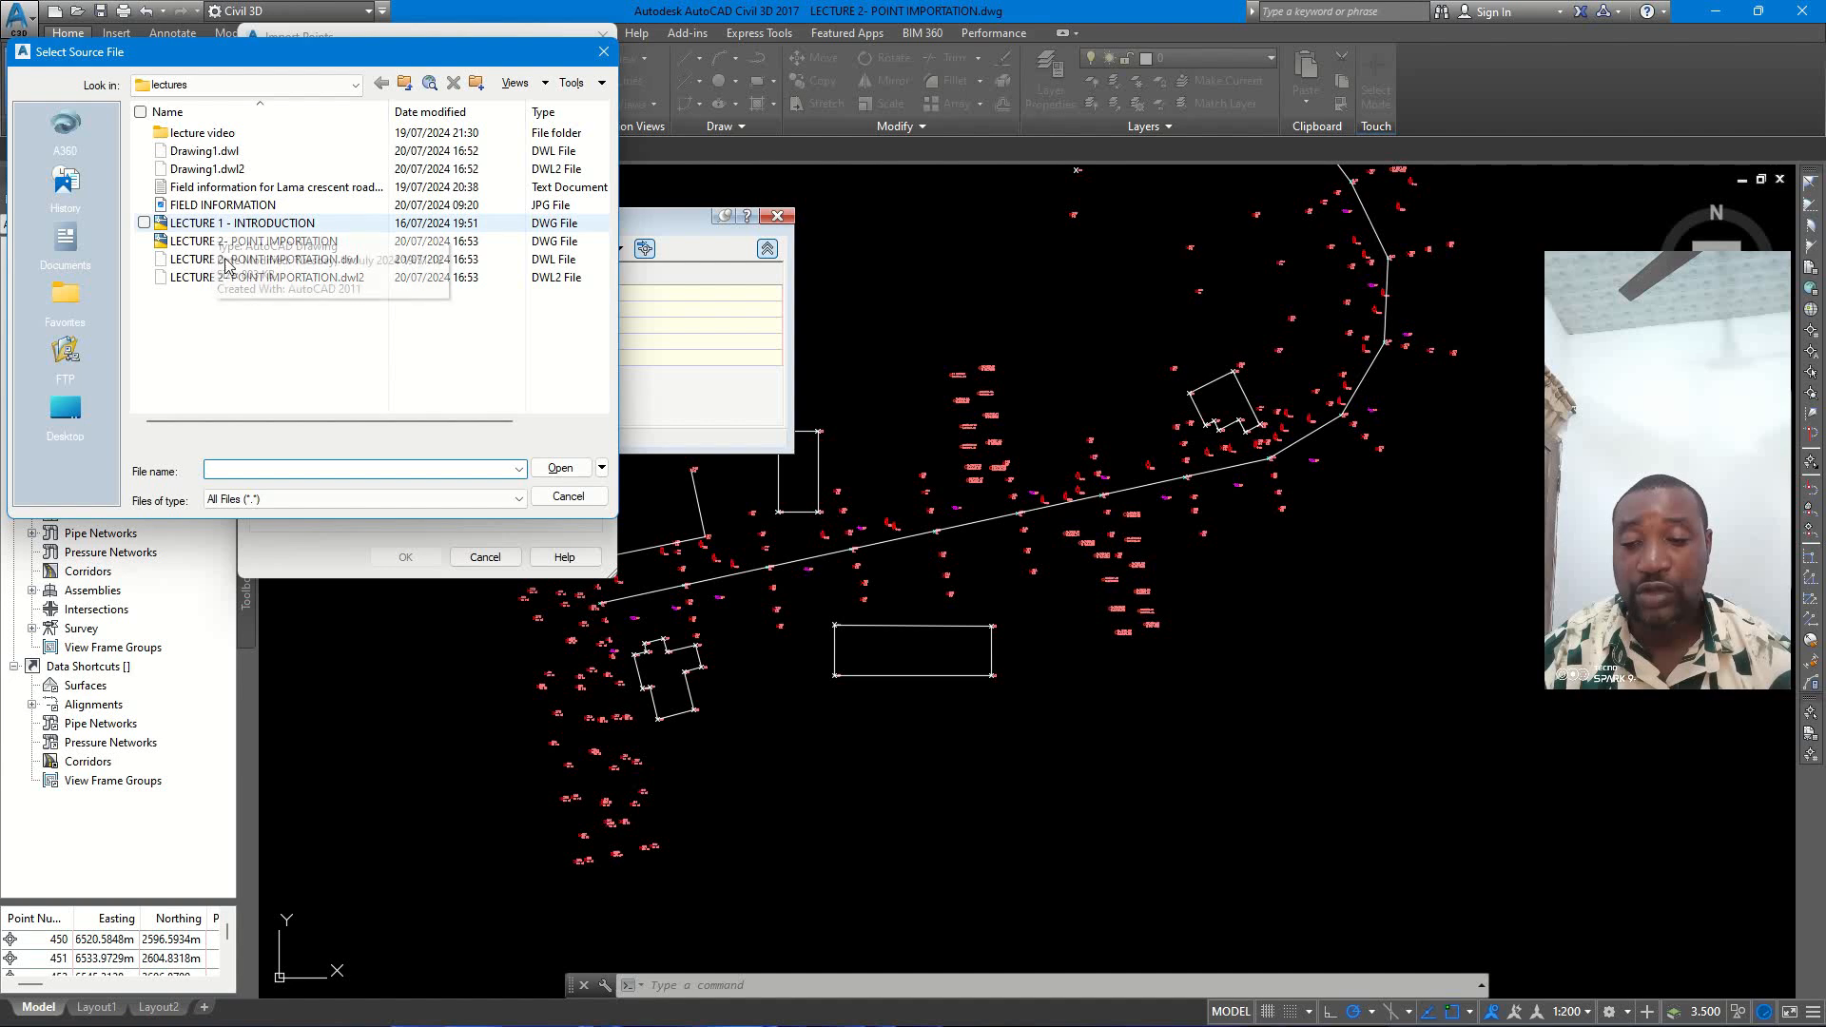
pyautogui.click(220, 188)
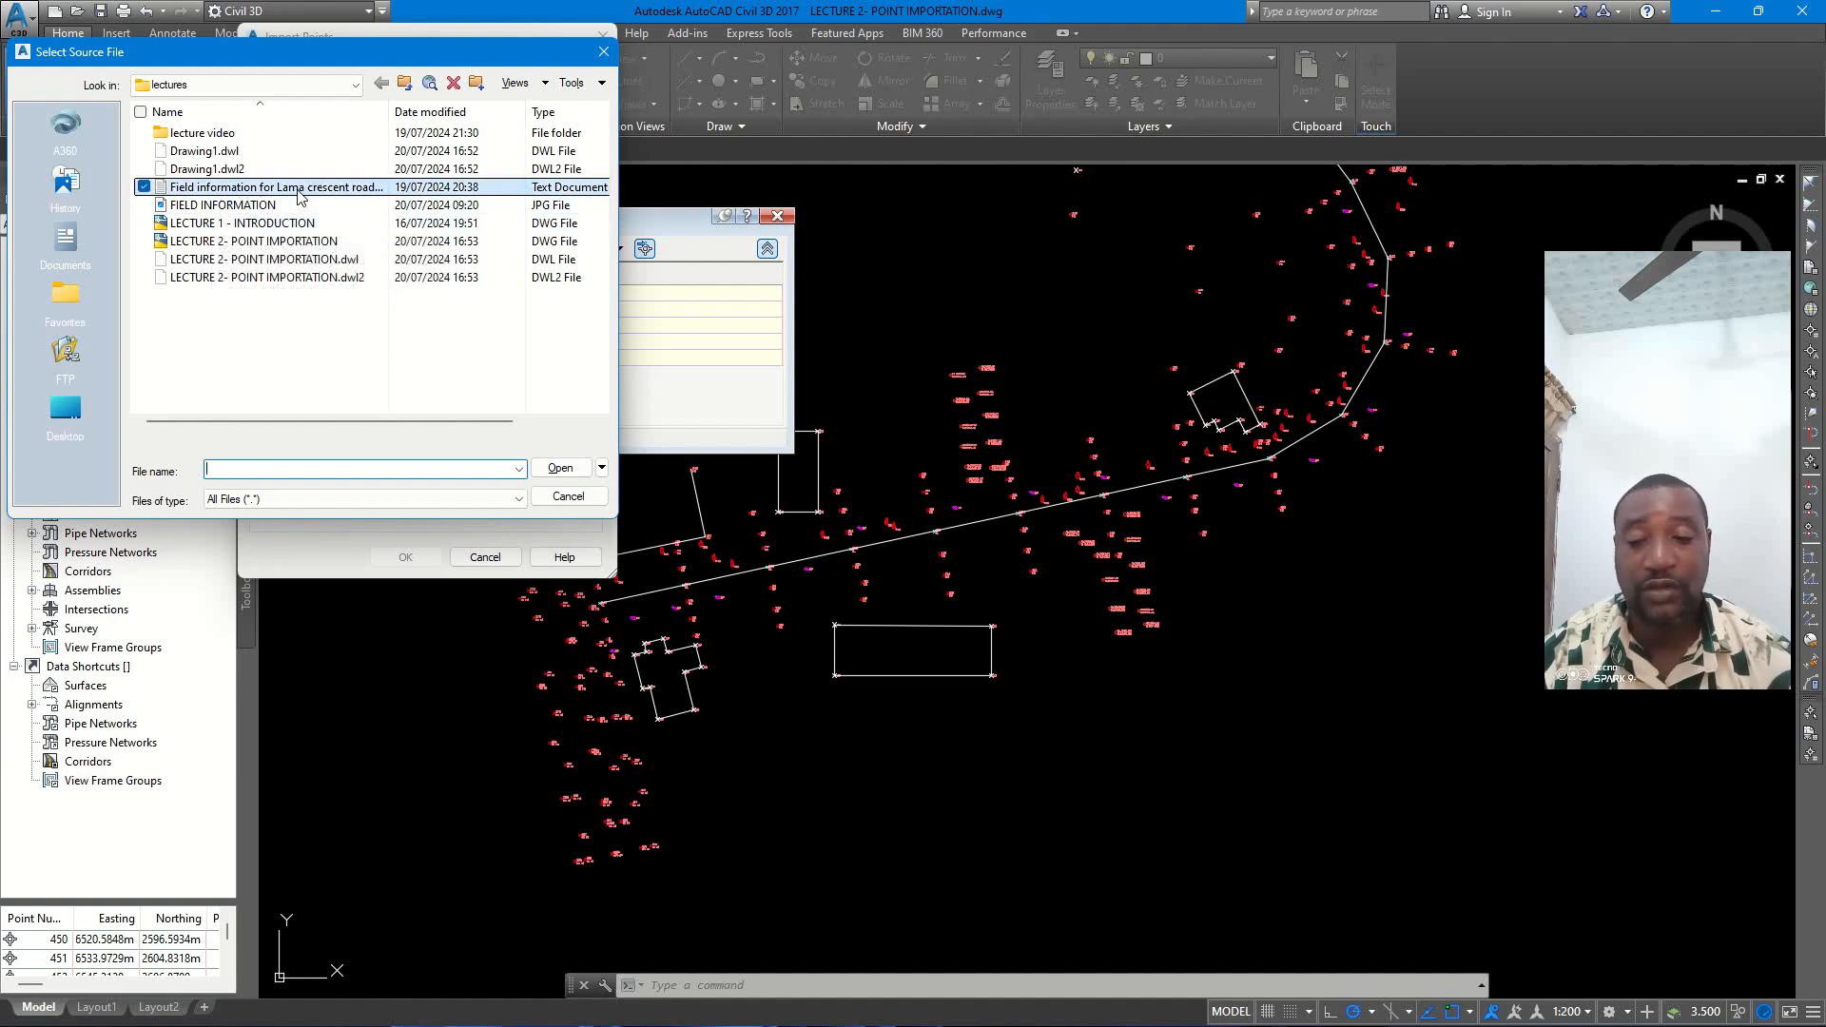
pyautogui.click(565, 472)
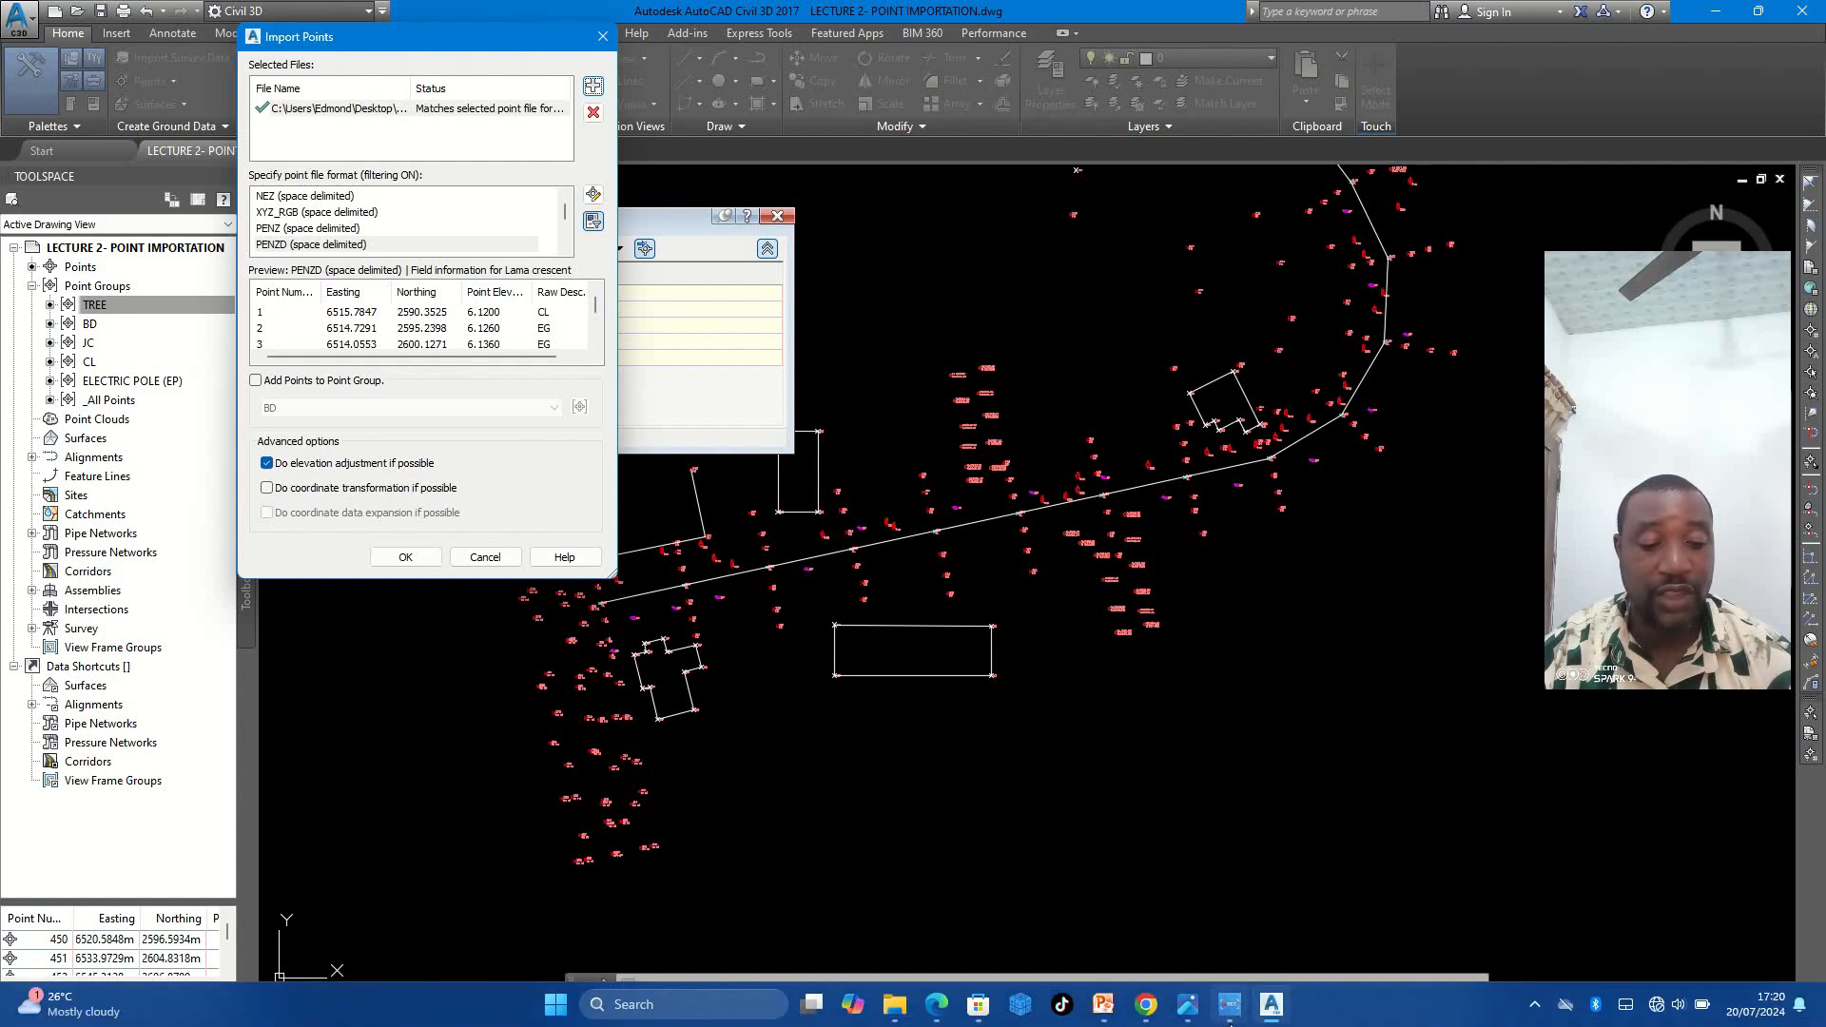
pyautogui.moveTo(1232, 1021)
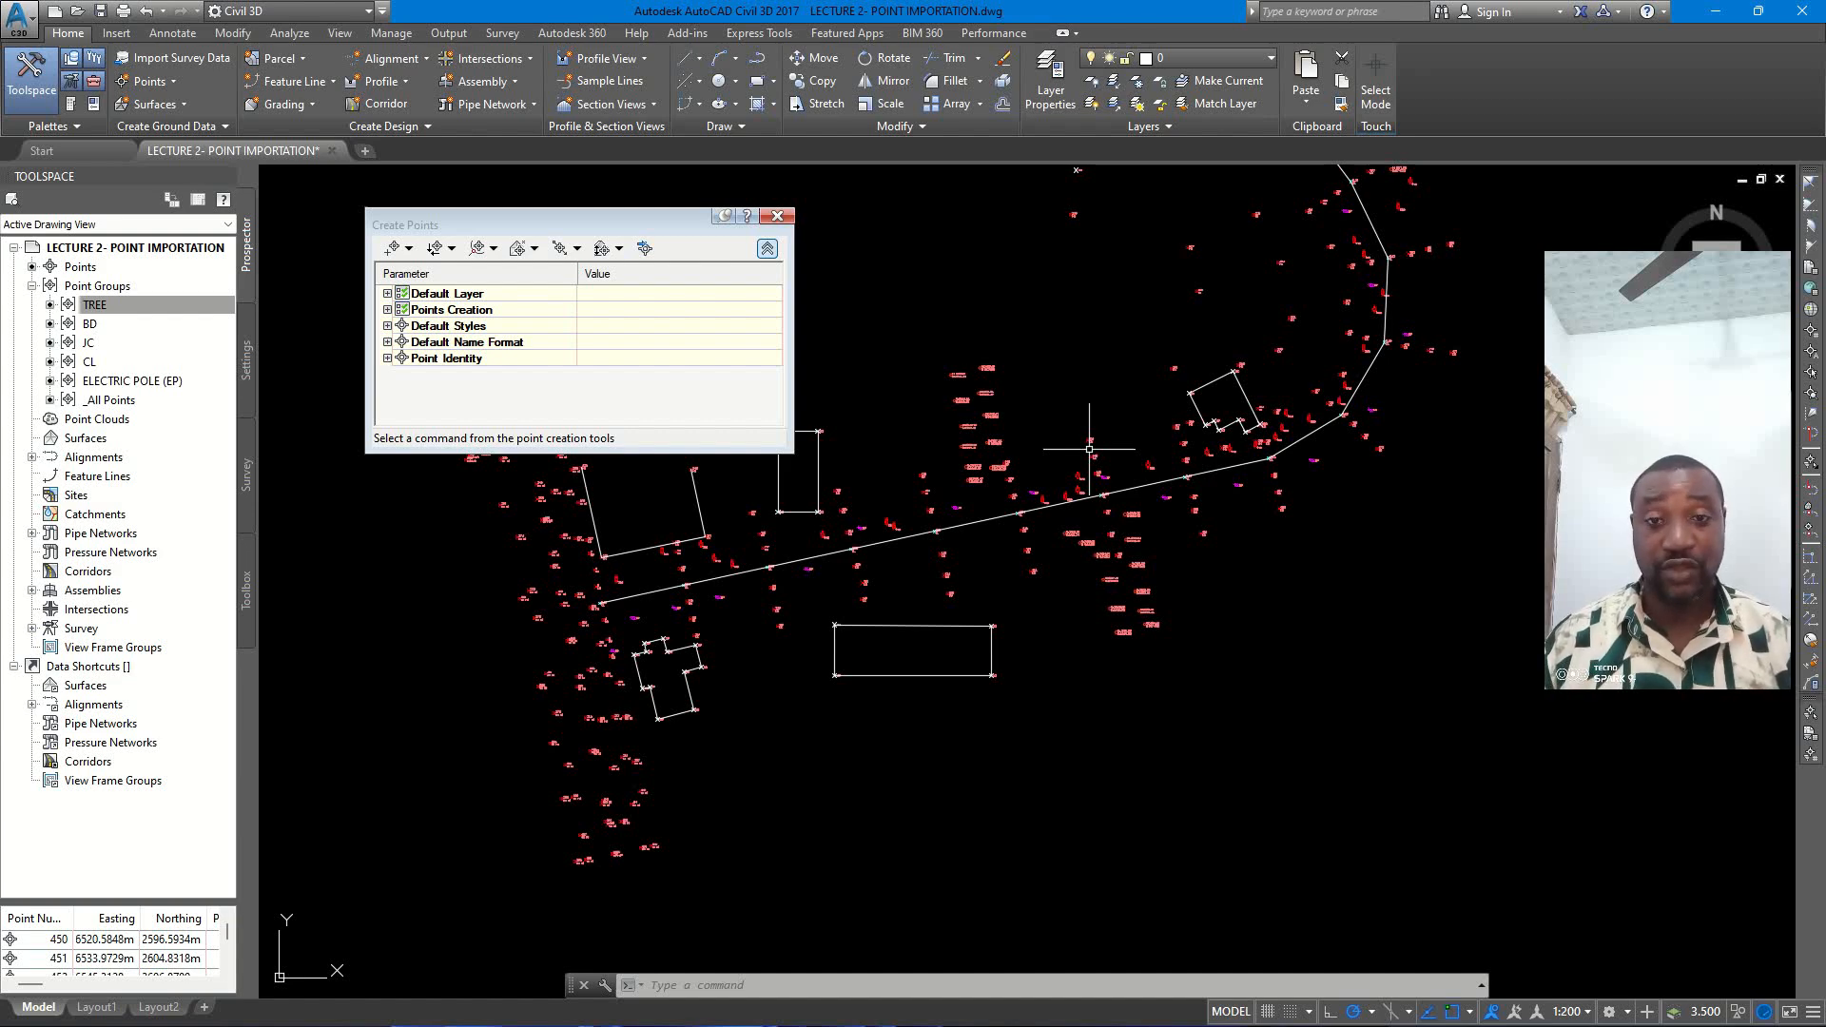
# - Examine the complete survey drawing, checking the point groups, centreline and traced buildings along the whole road
pyautogui.scroll(-4, 988, 429)
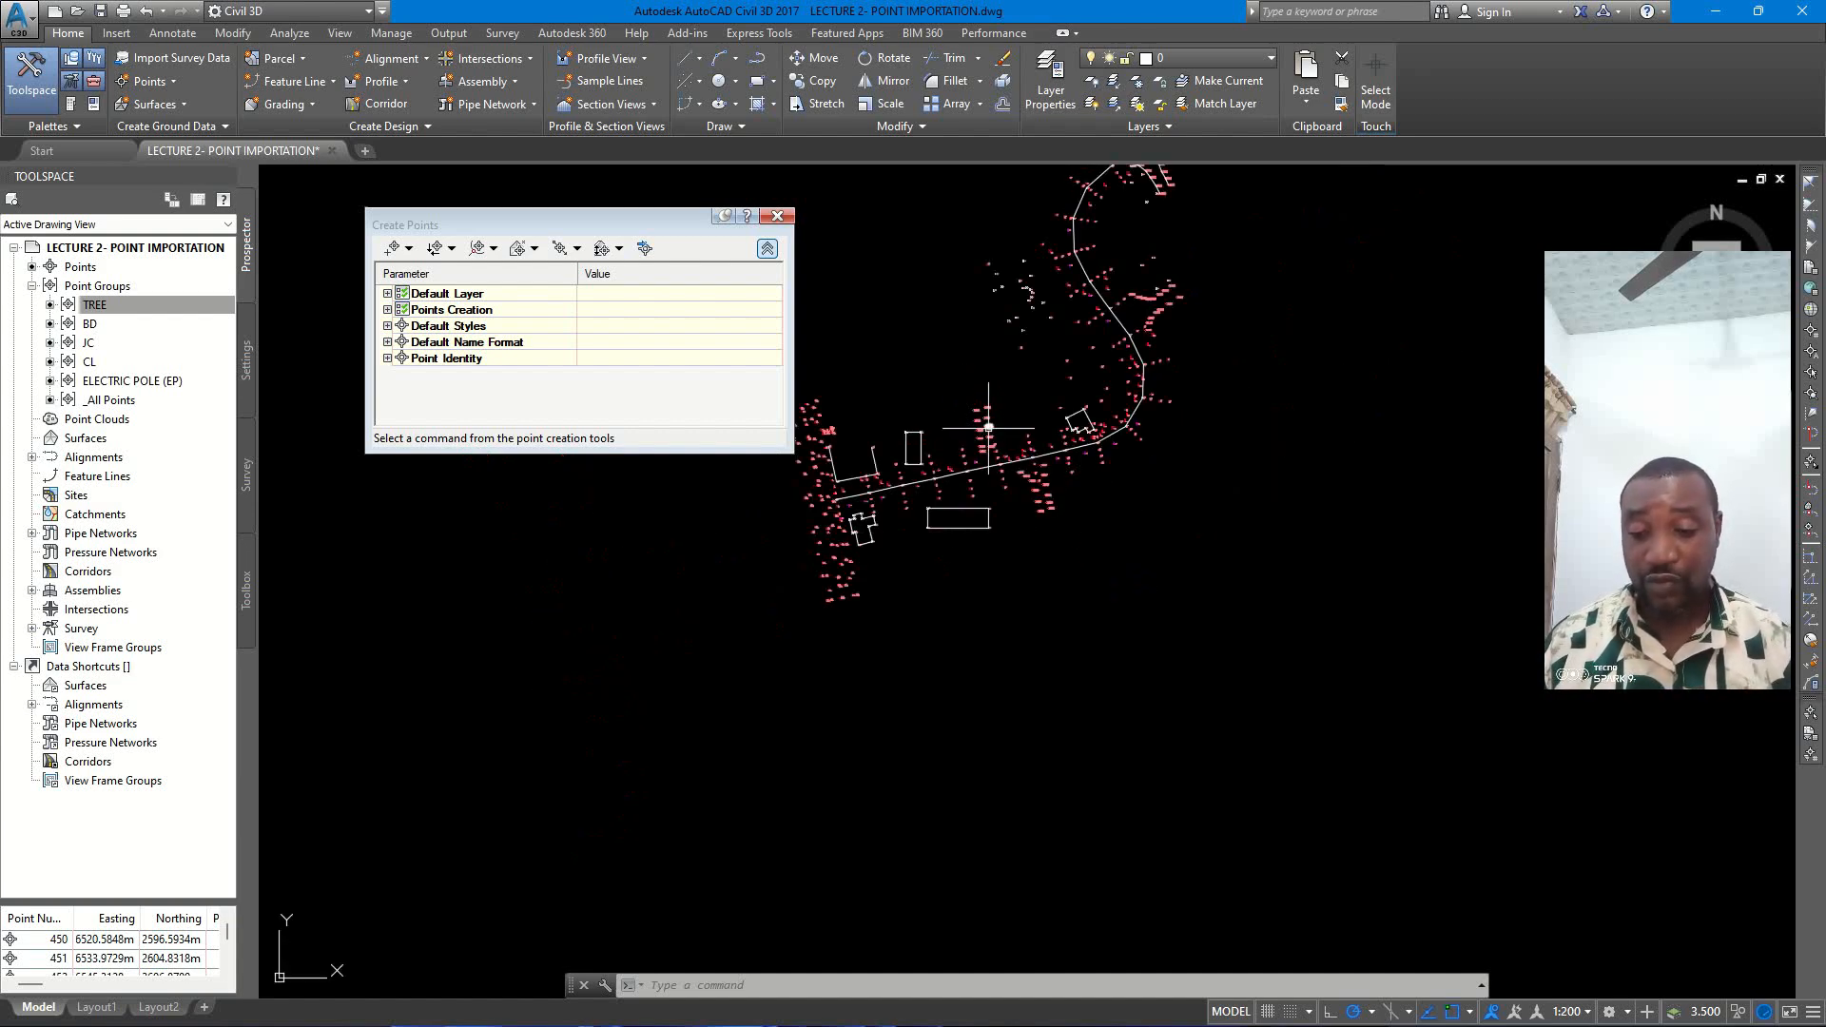
pyautogui.moveTo(1028, 357); pyautogui.dragTo(1029, 470, button='middle')
pyautogui.scroll(2, 1033, 497)
pyautogui.scroll(4, 1155, 410)
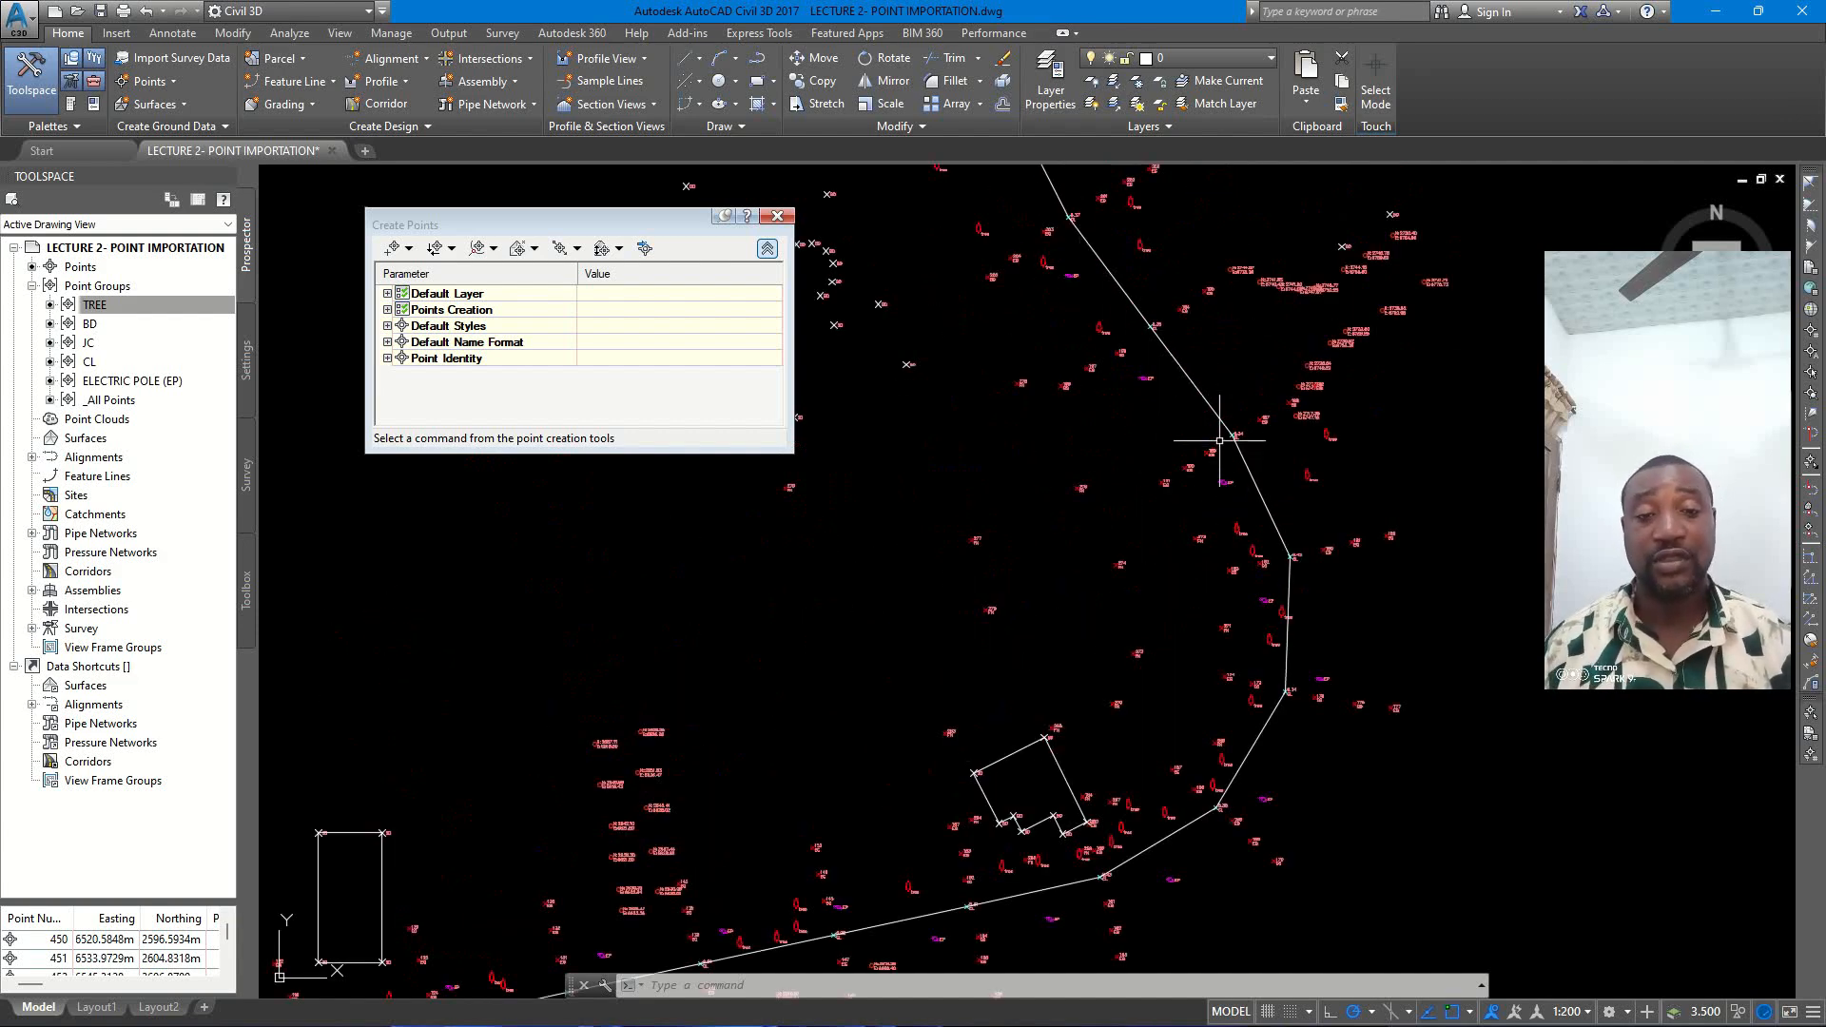
pyautogui.scroll(-3, 1198, 381)
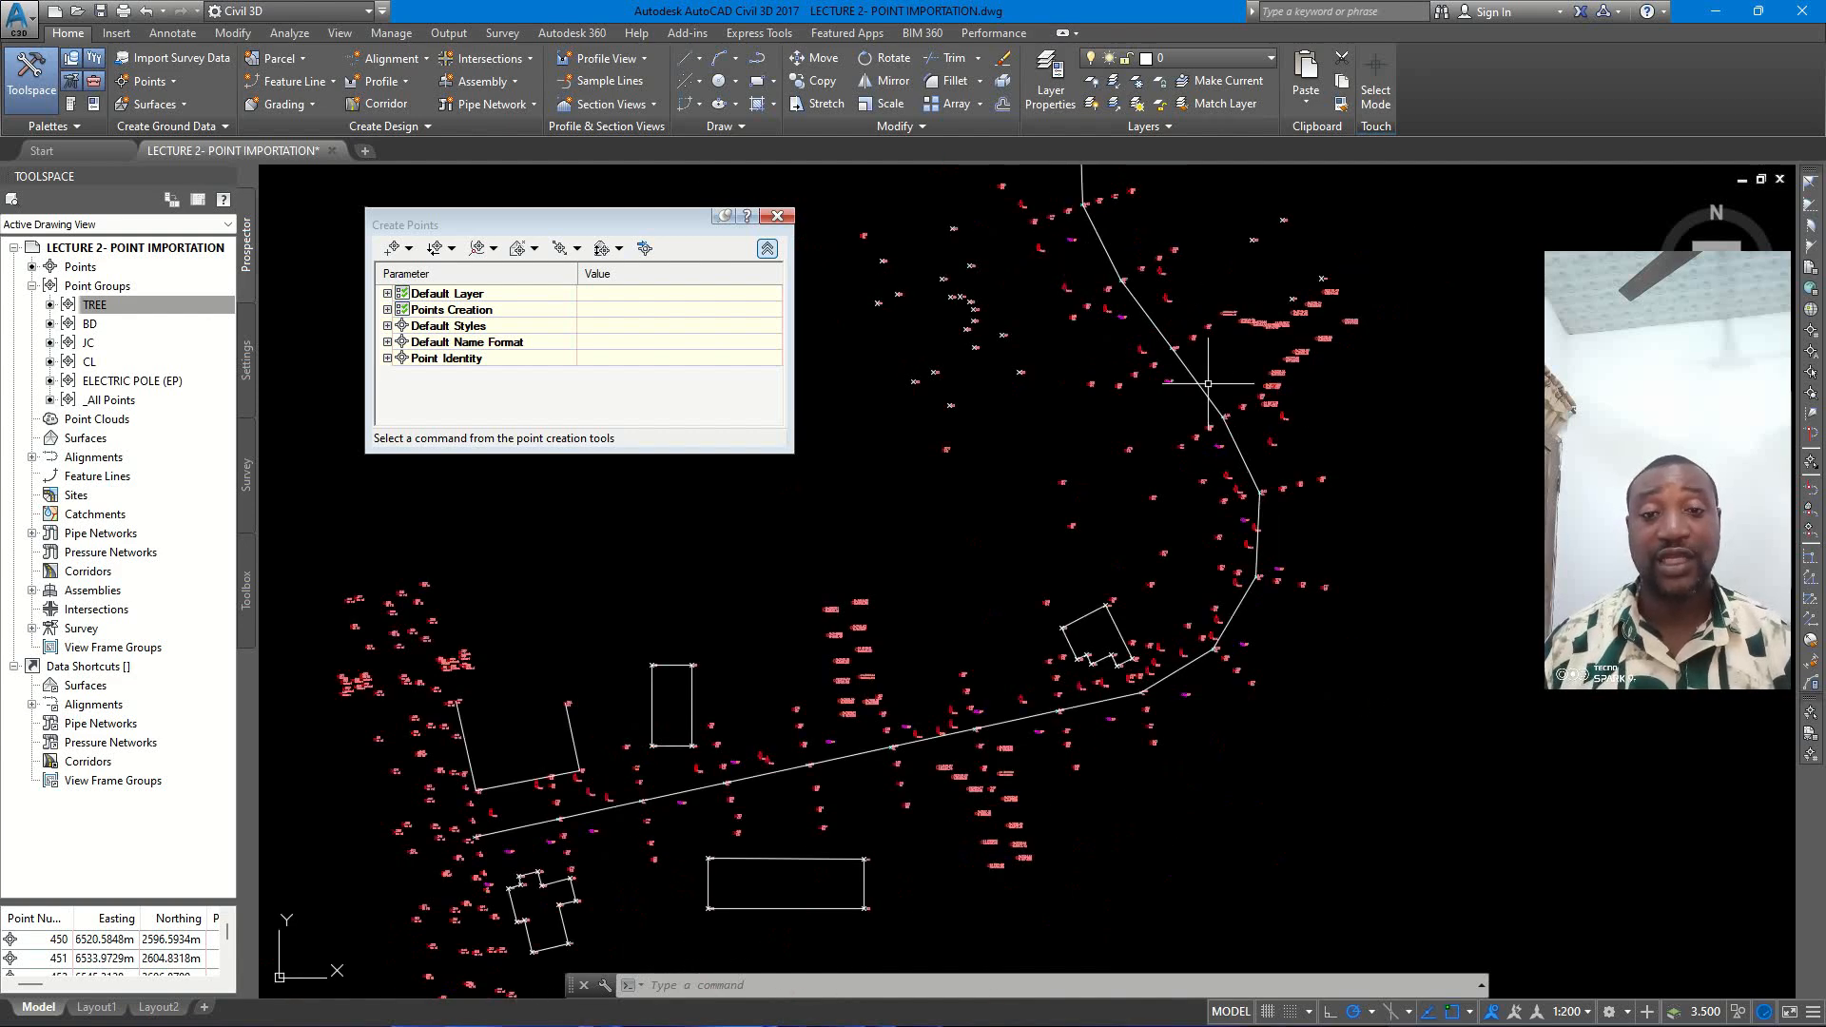
pyautogui.scroll(-2, 1206, 385)
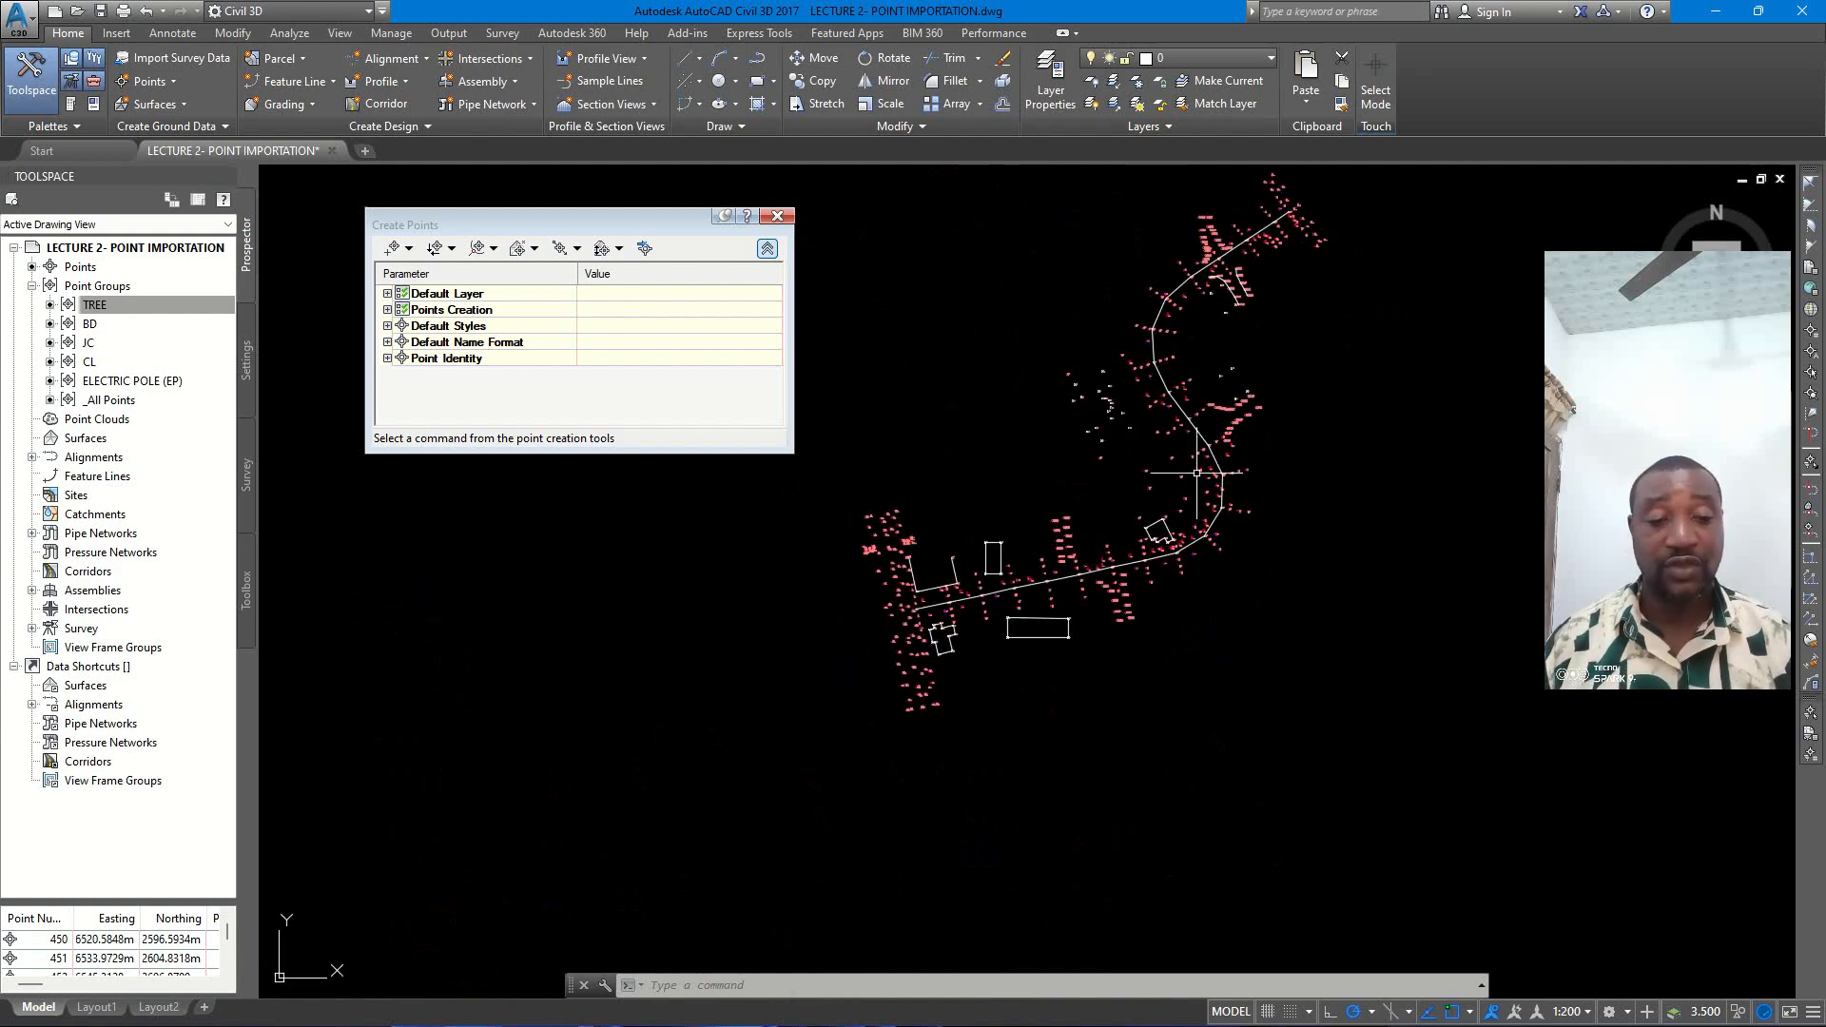
pyautogui.scroll(1, 1198, 472)
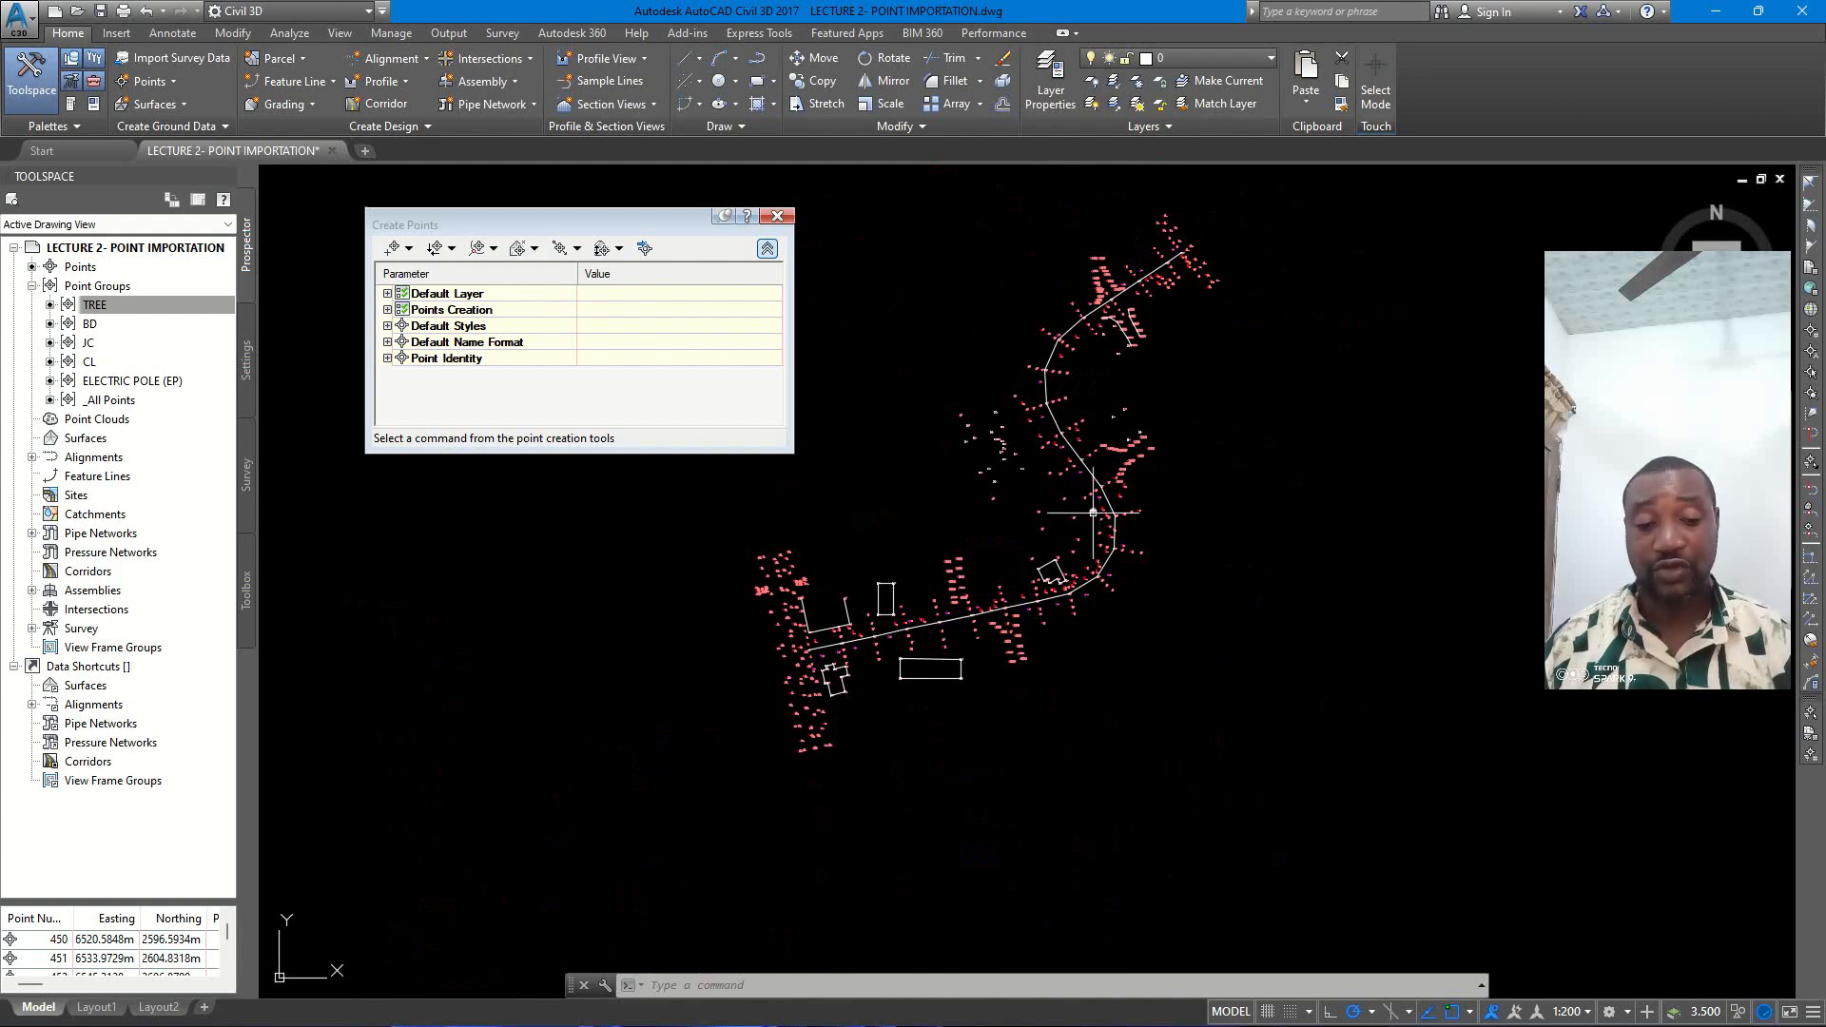
pyautogui.scroll(1, 1095, 513)
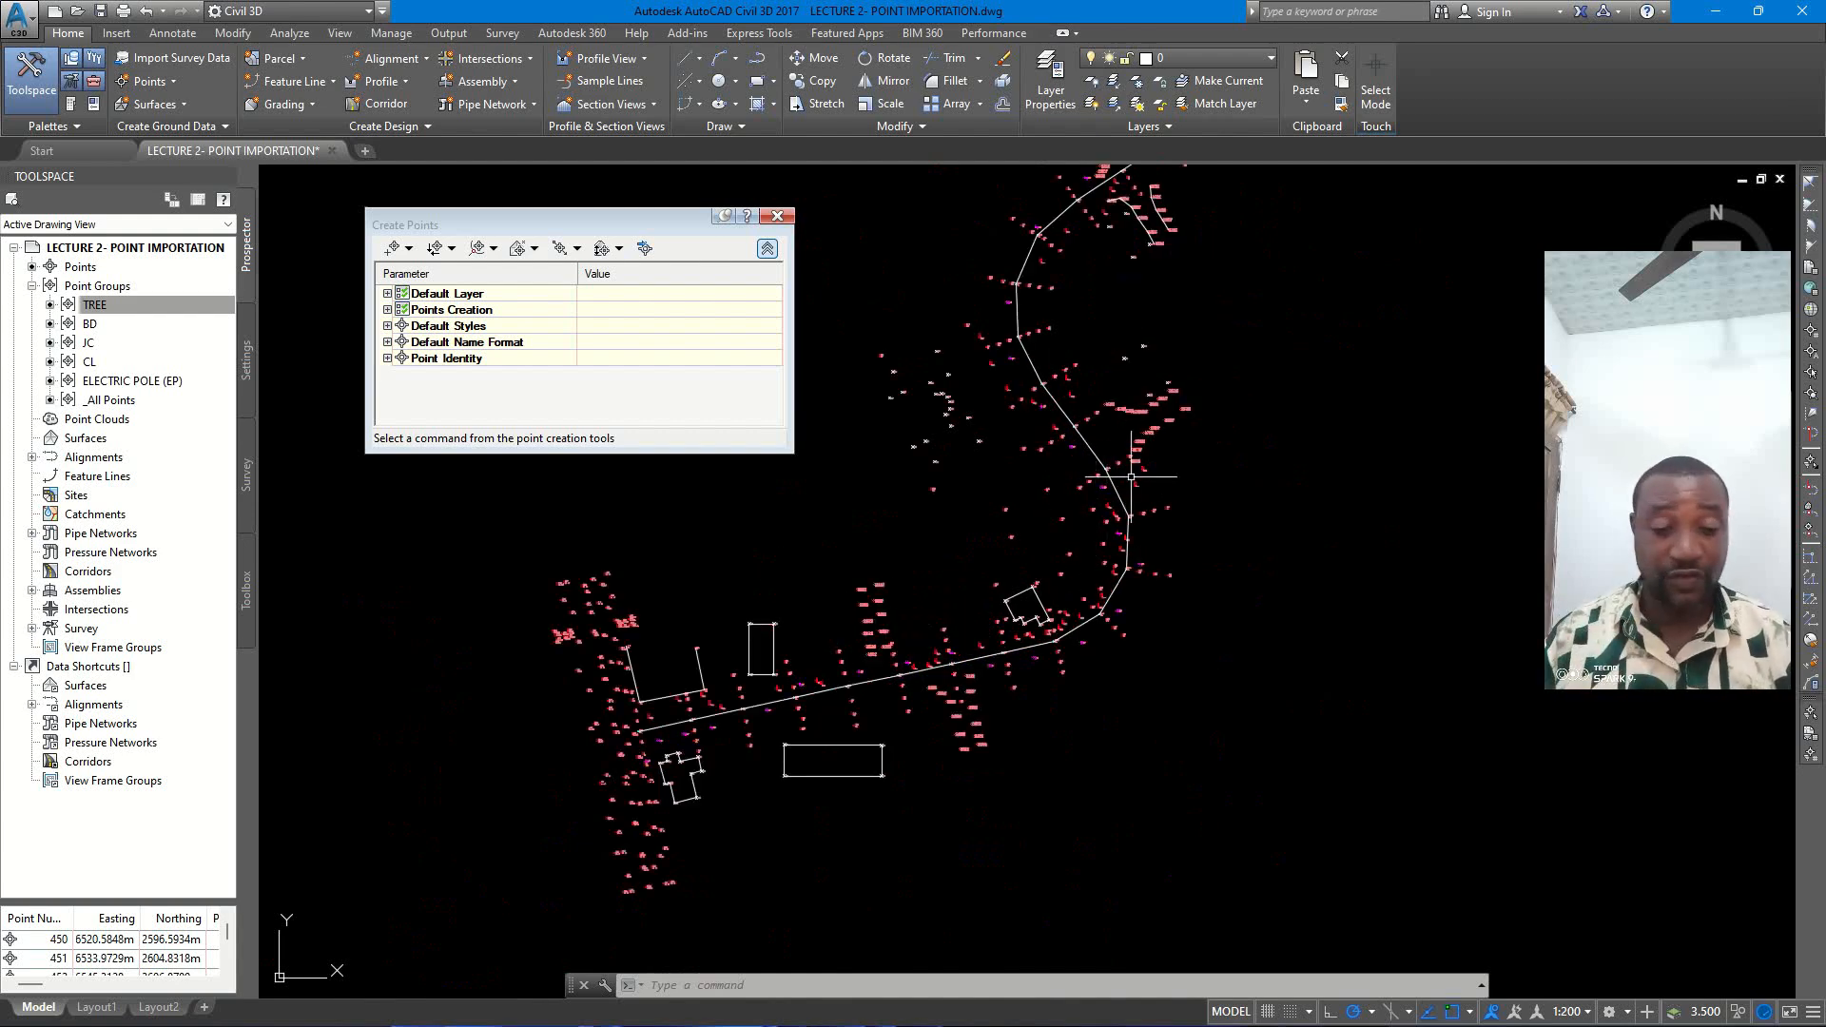